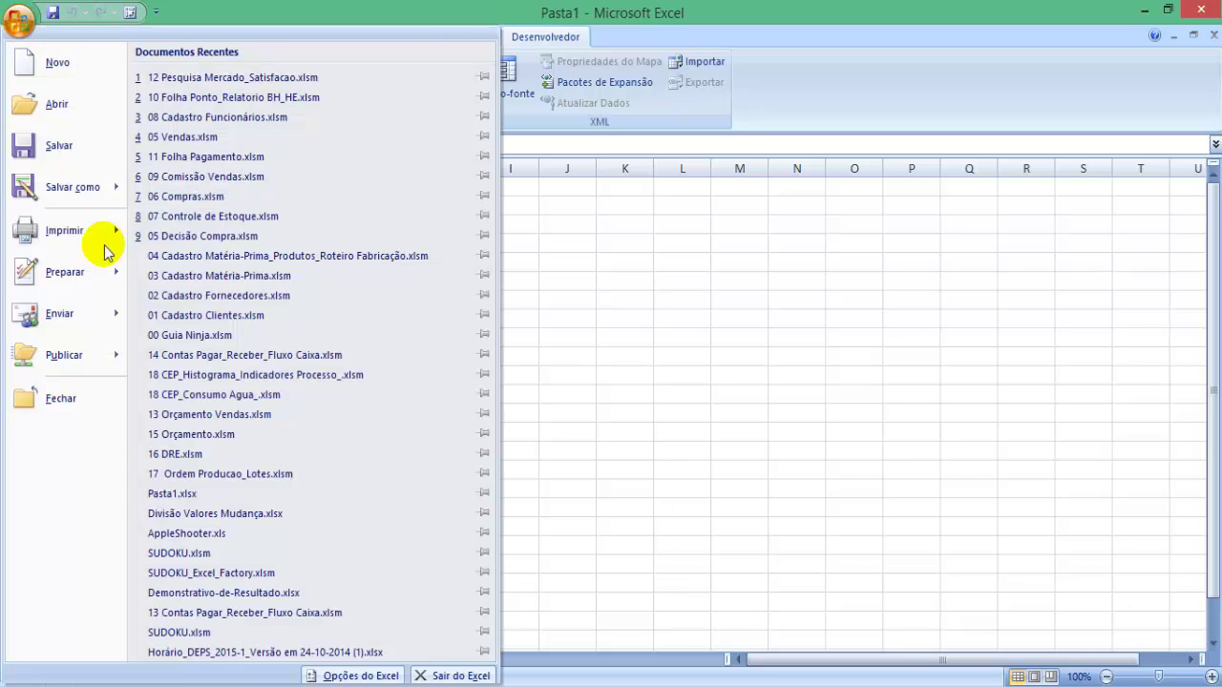
# In the Excel options, make sure "Mostrar guia Desenvolvedor na Faixa de Opções" is enabled among the most used settings
pyautogui.click(329, 676)
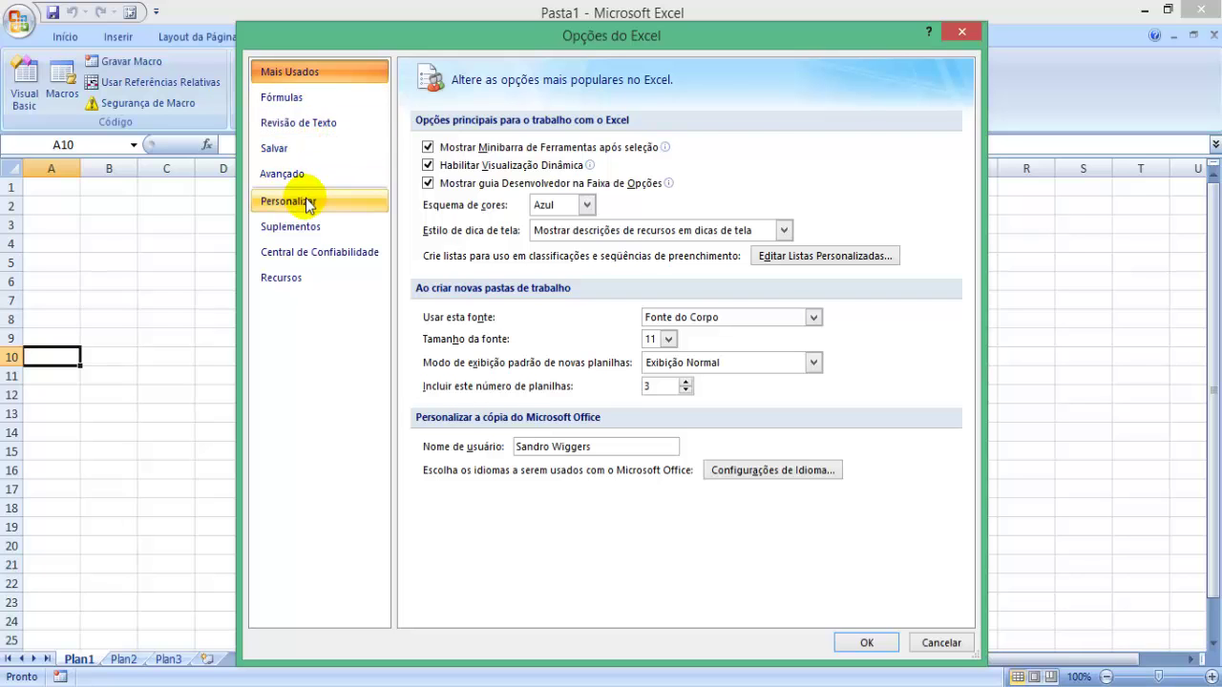
pyautogui.click(307, 203)
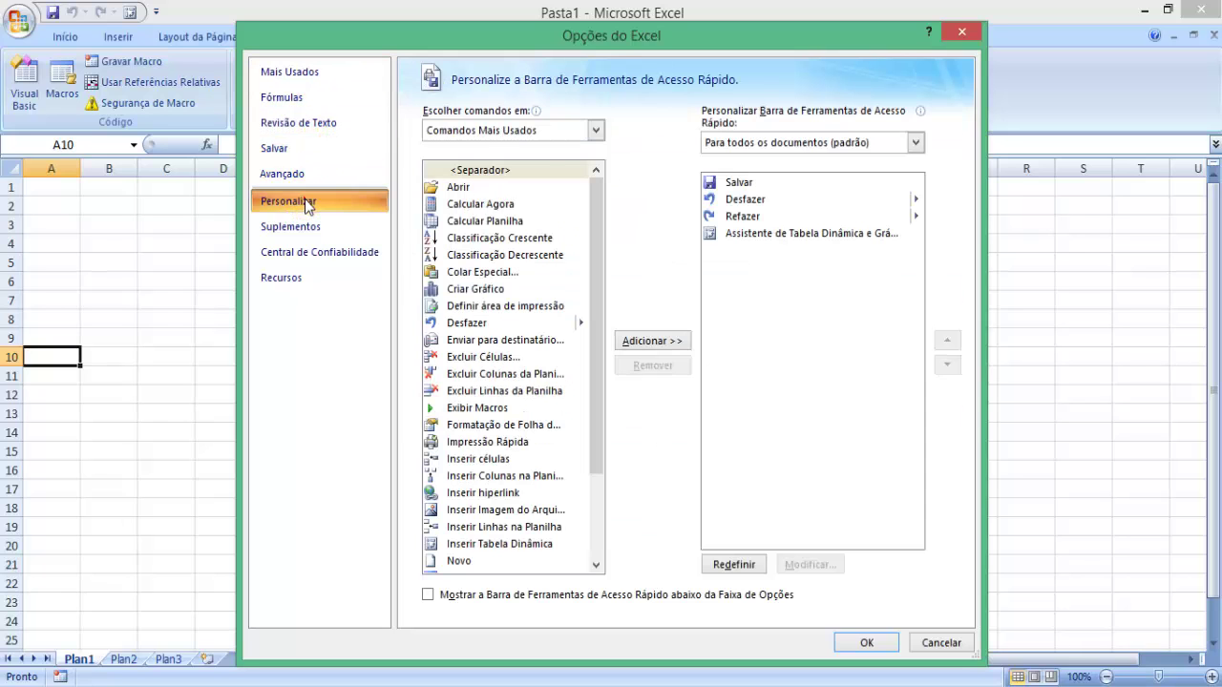
pyautogui.click(336, 97)
pyautogui.click(324, 122)
pyautogui.click(321, 145)
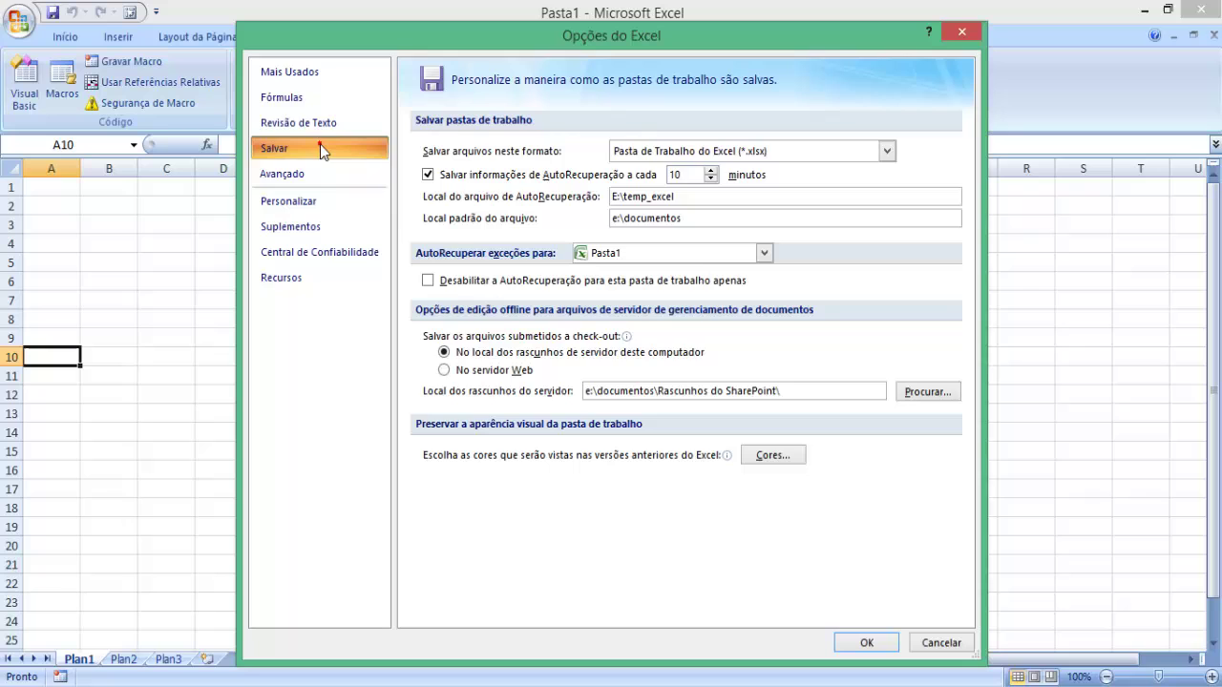
pyautogui.click(305, 80)
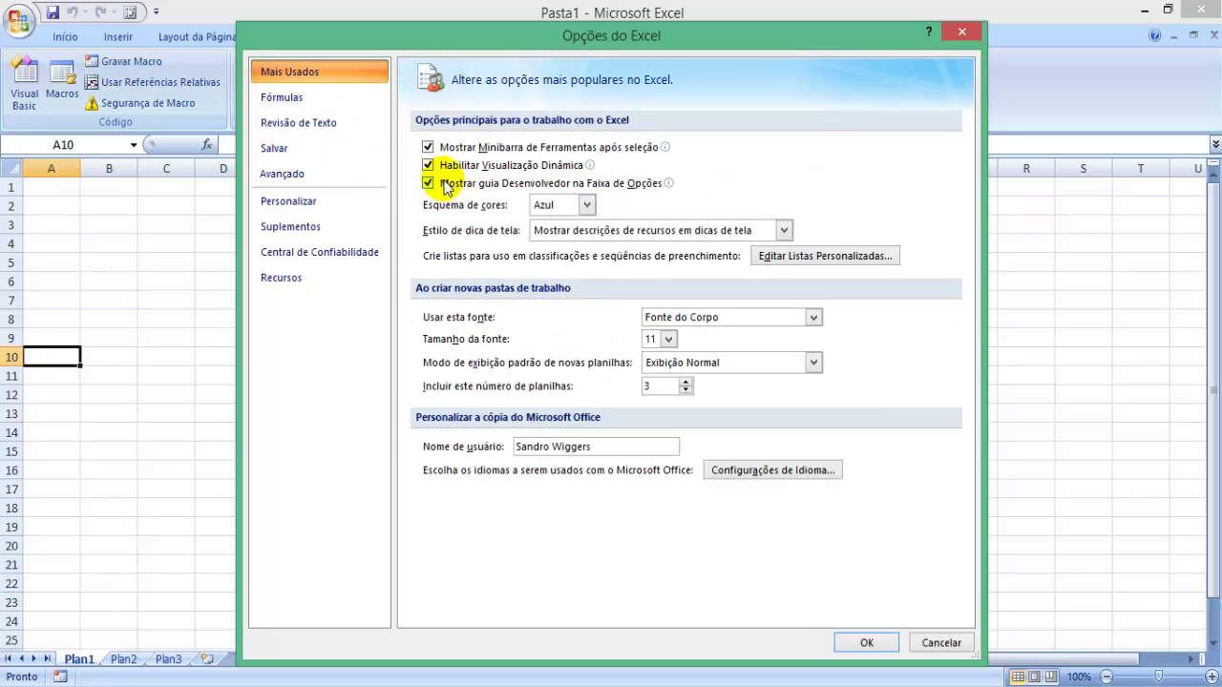
pyautogui.click(535, 183)
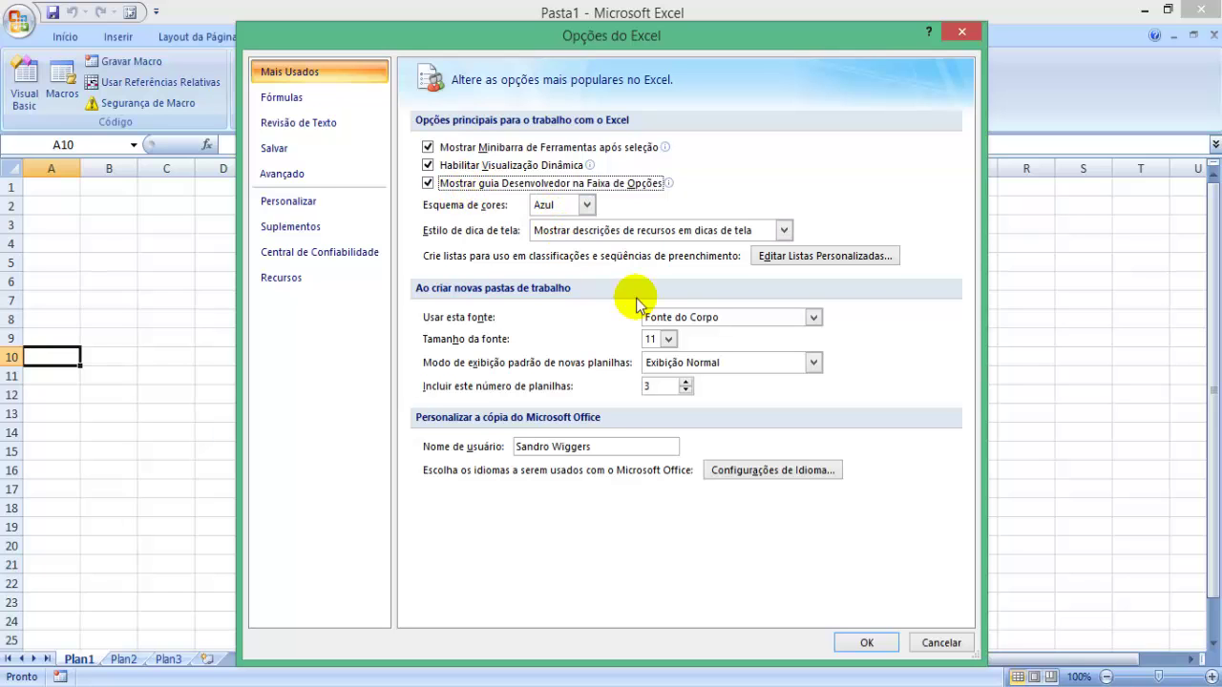
# Review the advanced, save, proofing, formula and quick access customization options, and accept the options dialog
pyautogui.click(339, 173)
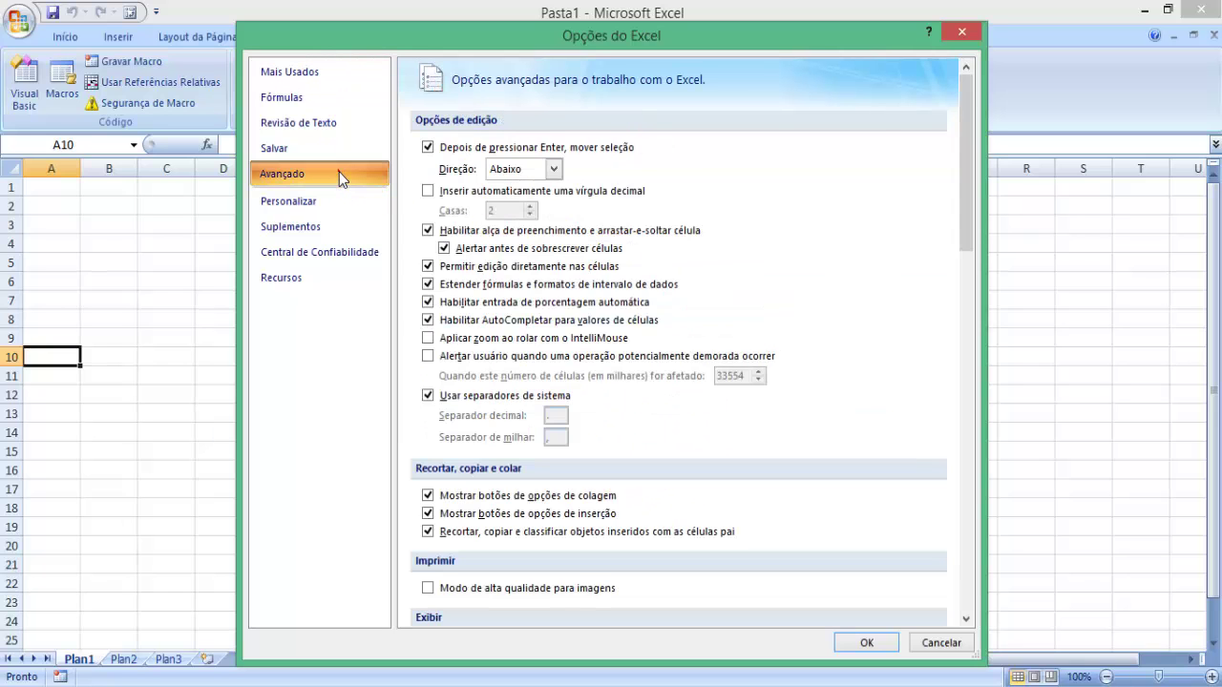
pyautogui.click(320, 148)
pyautogui.click(322, 124)
pyautogui.click(312, 96)
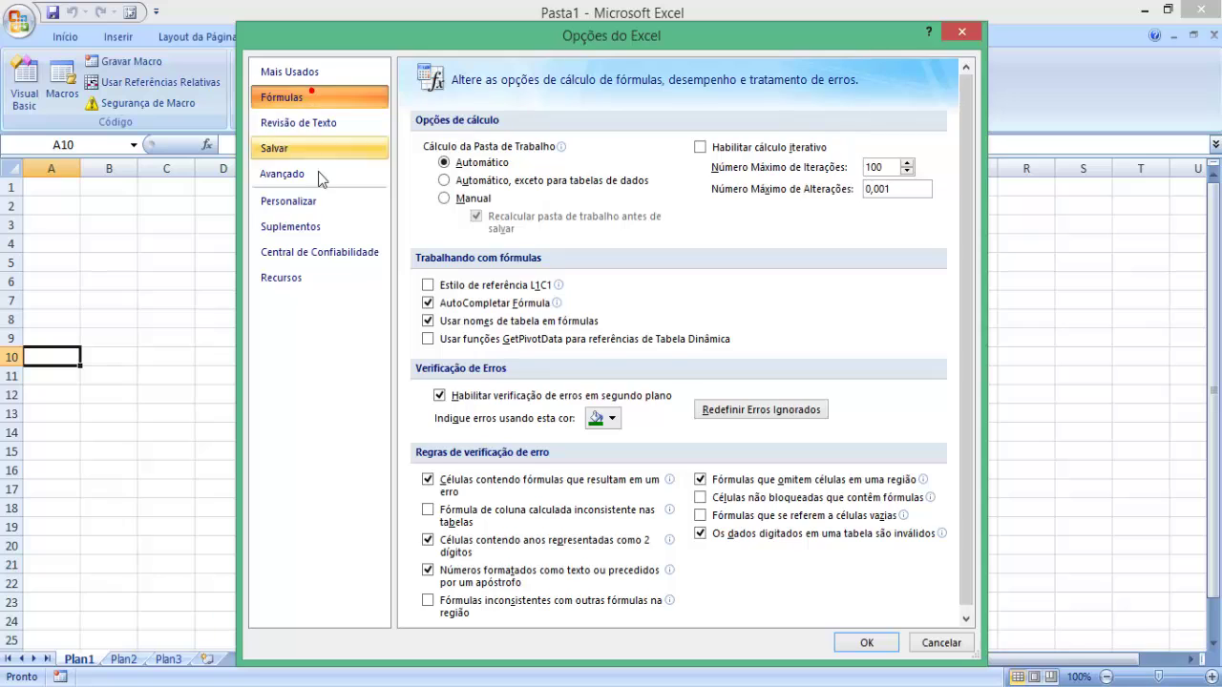
pyautogui.click(308, 198)
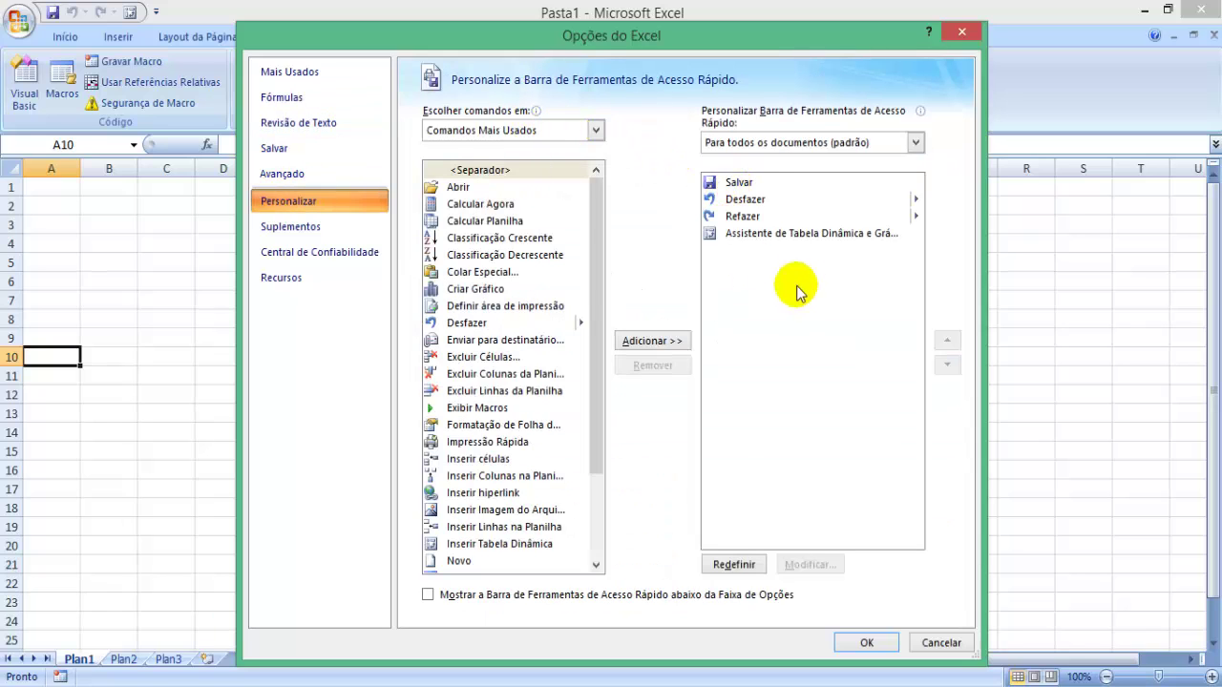
pyautogui.click(727, 329)
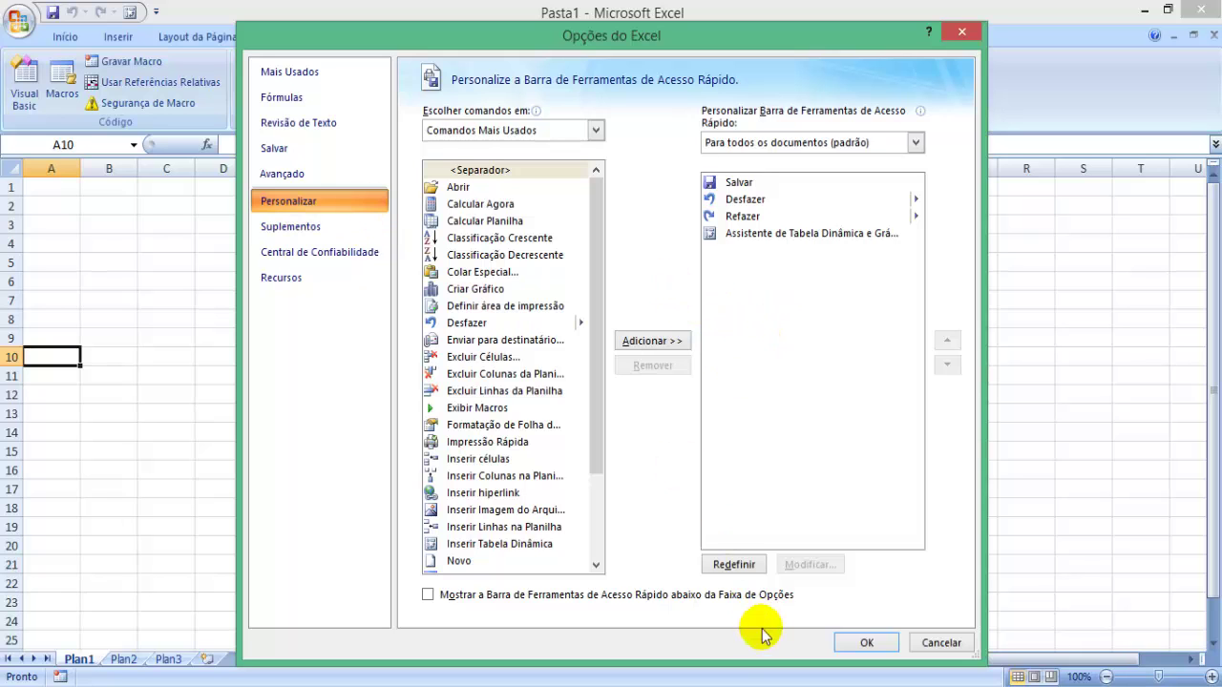
pyautogui.click(864, 643)
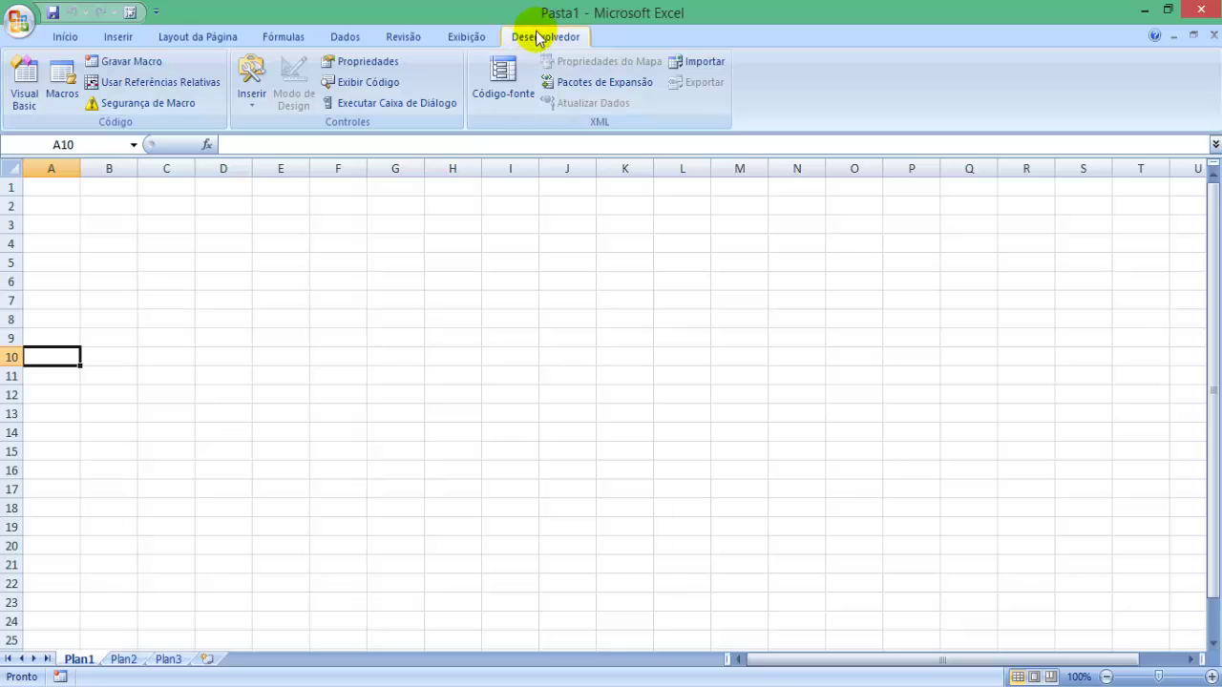
# Insert a form control button around cells B2:C3 and create a new macro for it
pyautogui.click(253, 95)
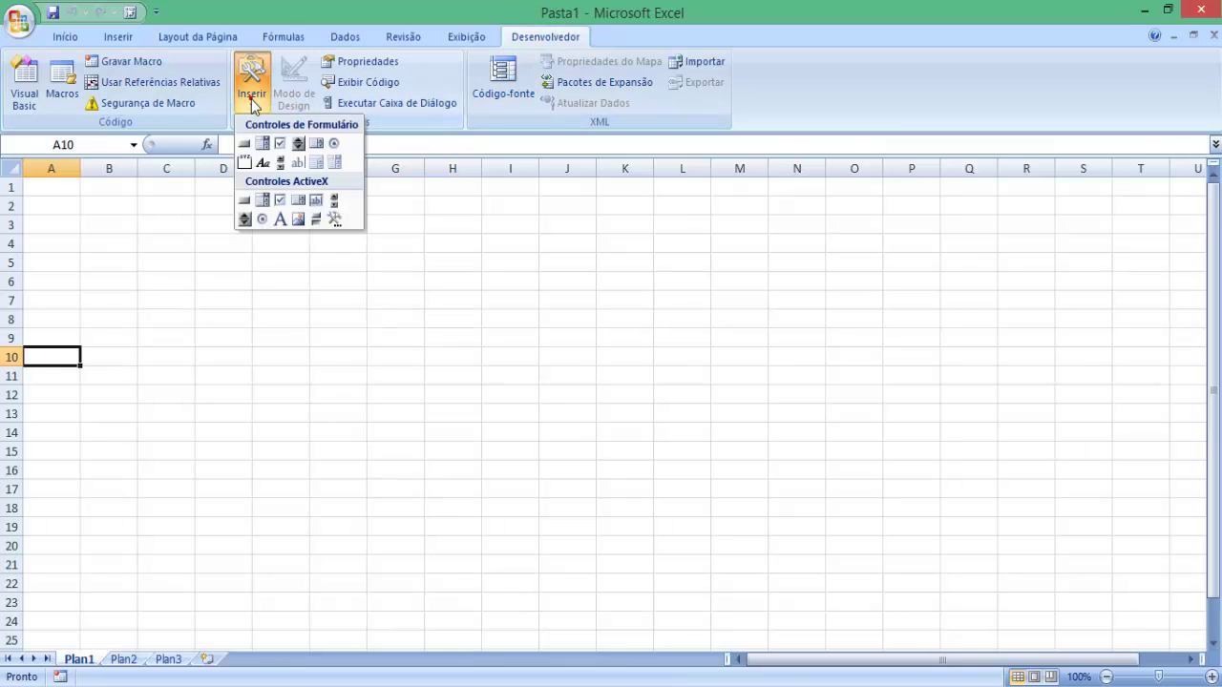
pyautogui.click(245, 143)
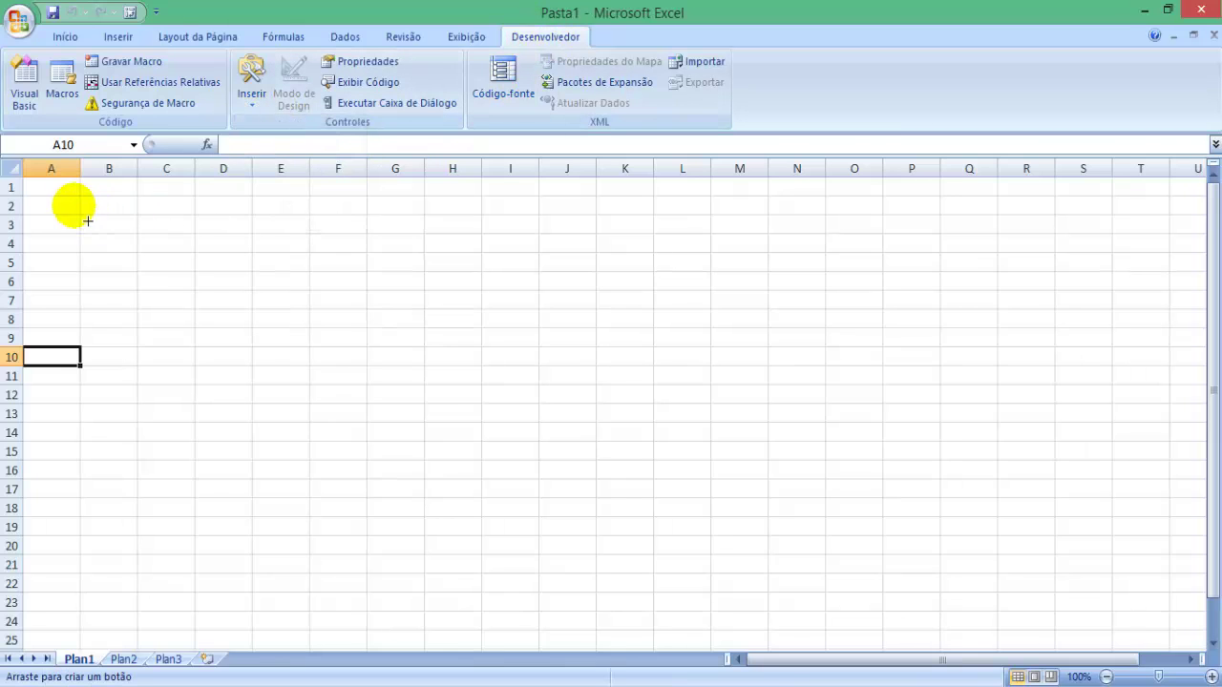
pyautogui.moveTo(80, 211); pyautogui.dragTo(168, 242)
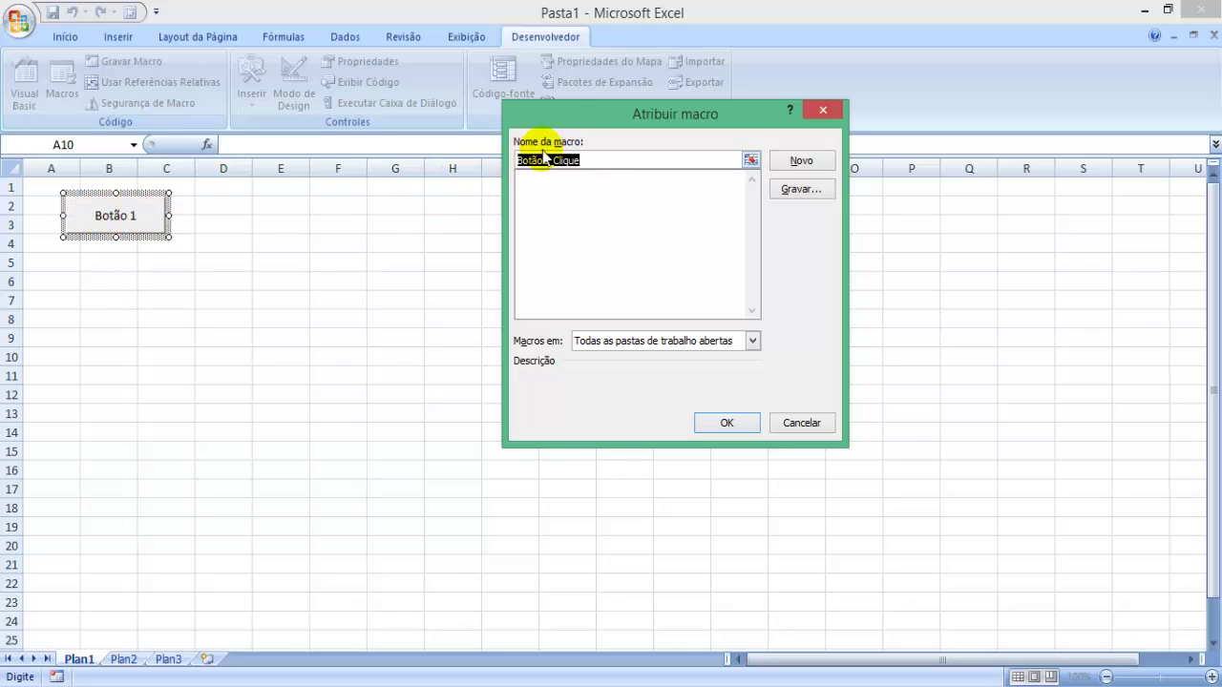
pyautogui.click(805, 160)
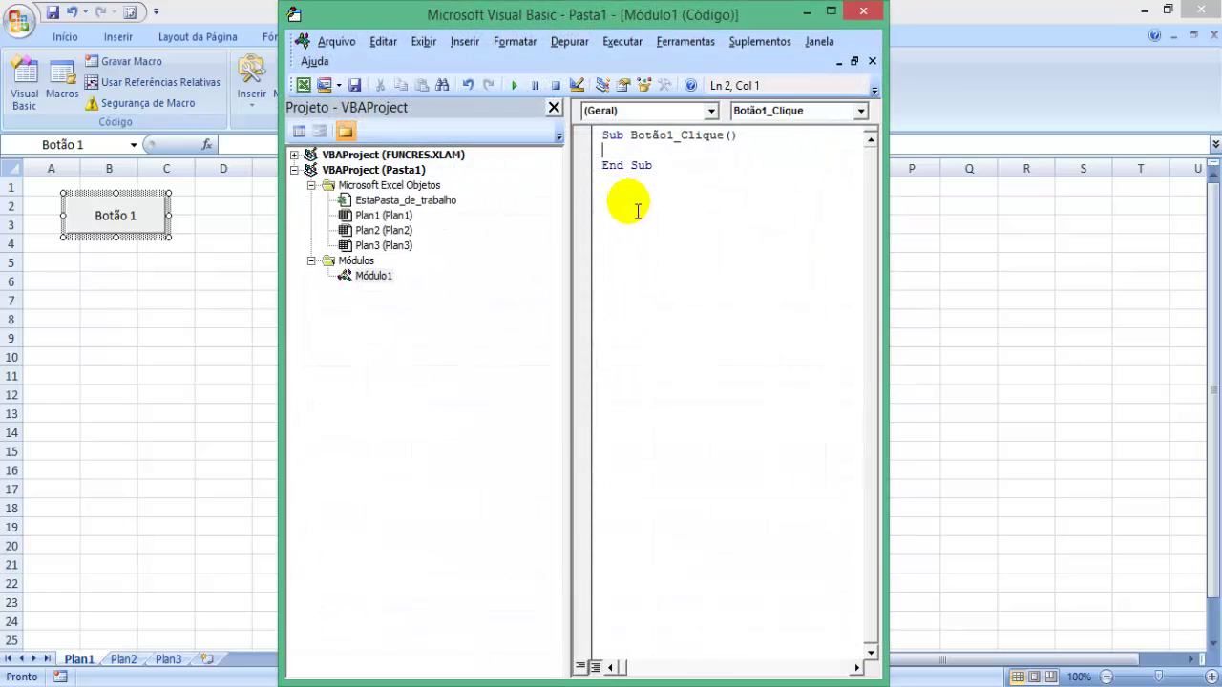
# Add the line MsgBox "Olá Mundo!" to the Botão1_Clique macro and close the code editor
pyautogui.press('Return')
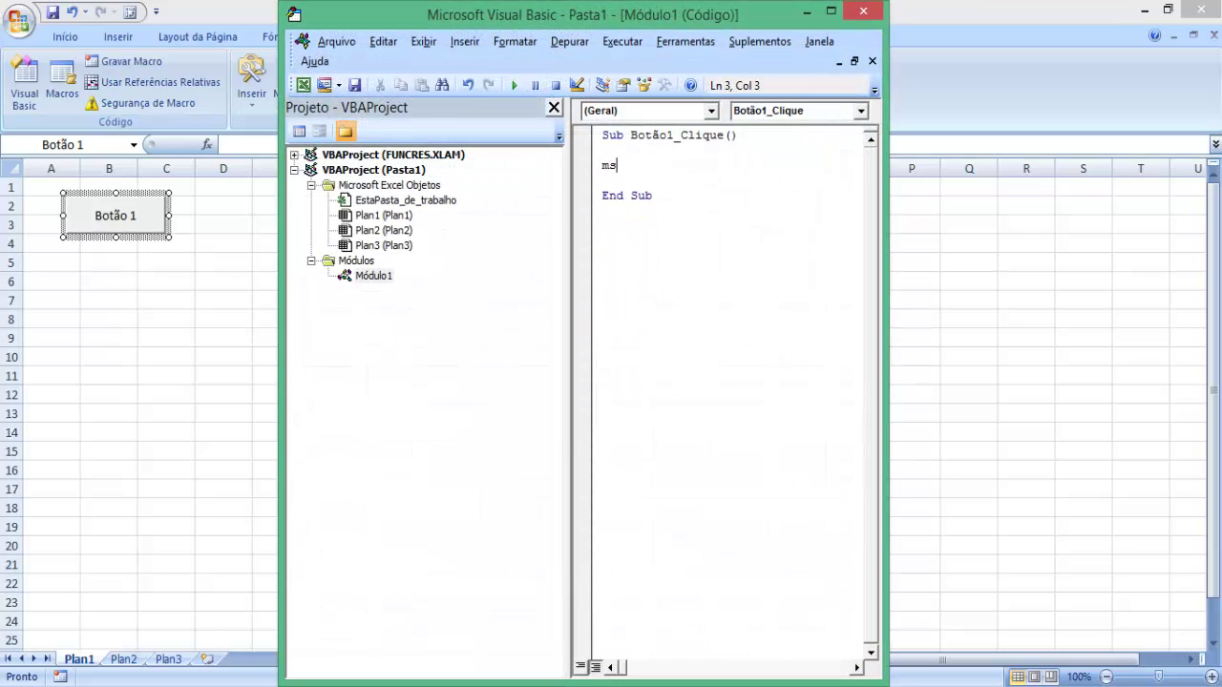
pyautogui.write('msgbox "Olá Mundo')
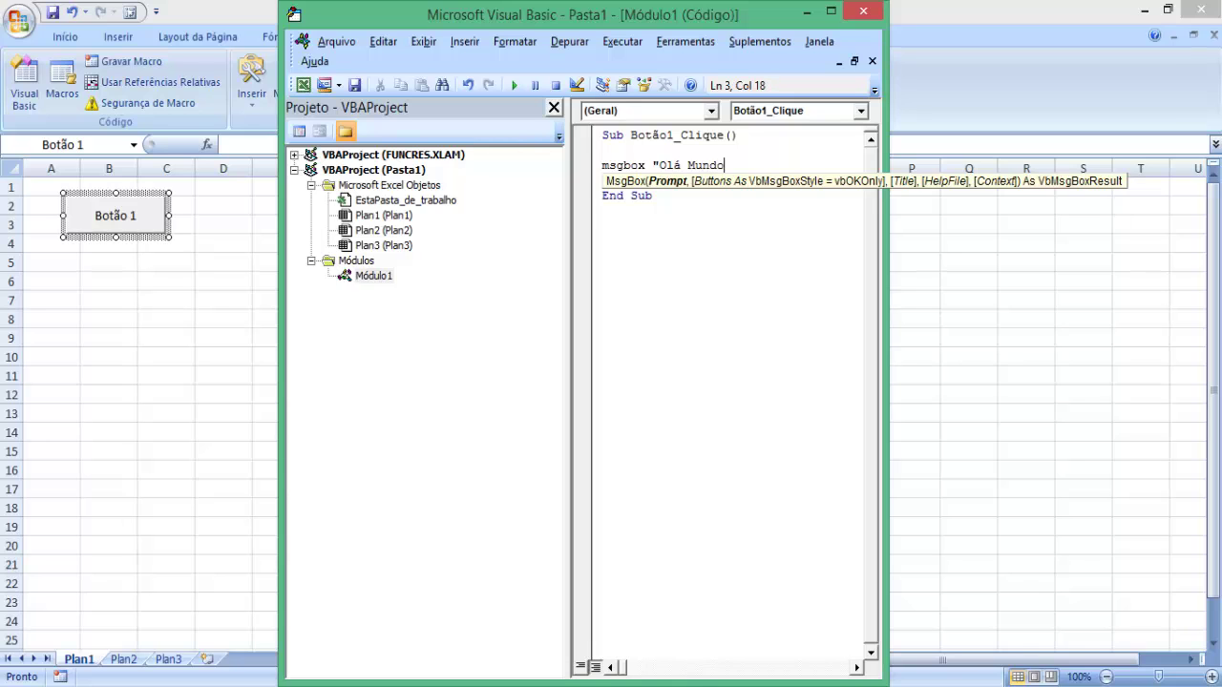
pyautogui.write('!"')
pyautogui.press('Return')
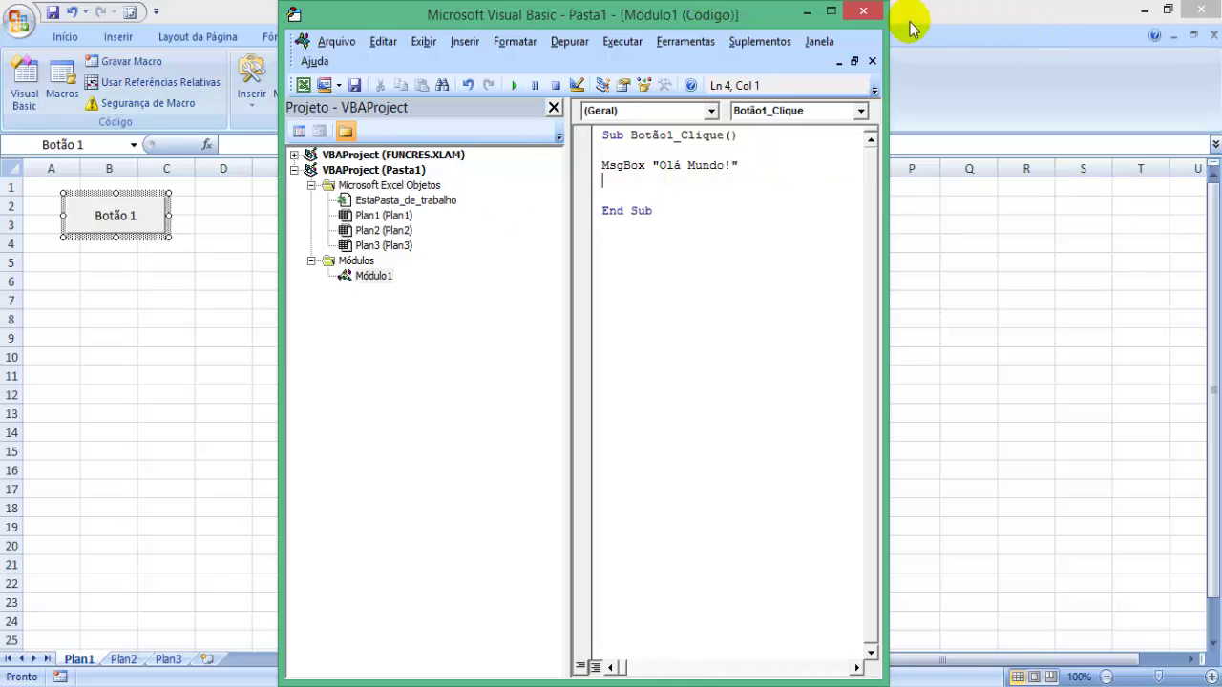
pyautogui.click(863, 12)
# Change the caption of the form button to "Olá!"
pyautogui.doubleClick(103, 218)
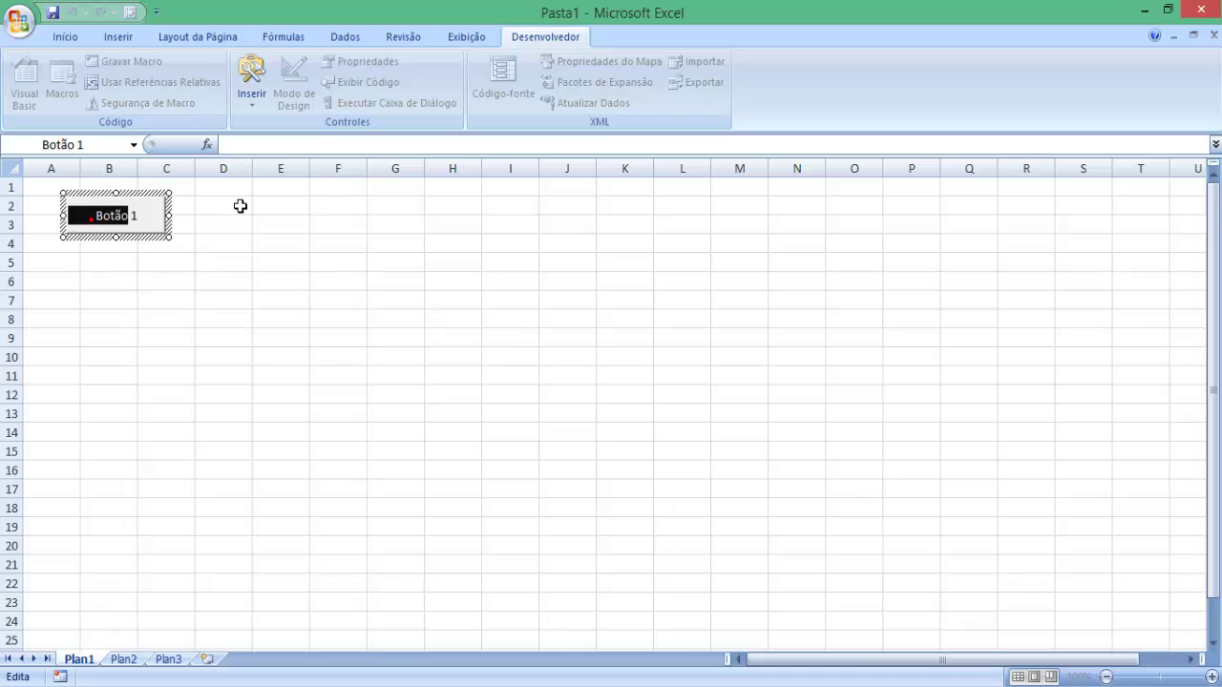
pyautogui.write('Ik')
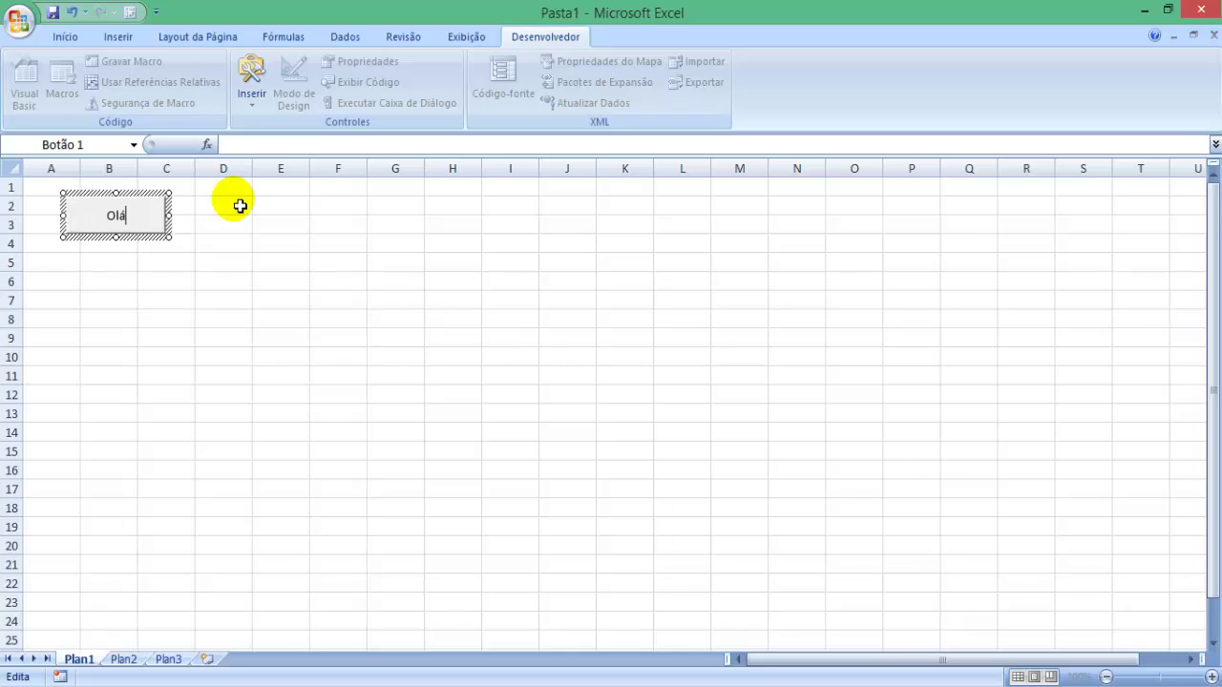
pyautogui.write('!')
pyautogui.click(242, 298)
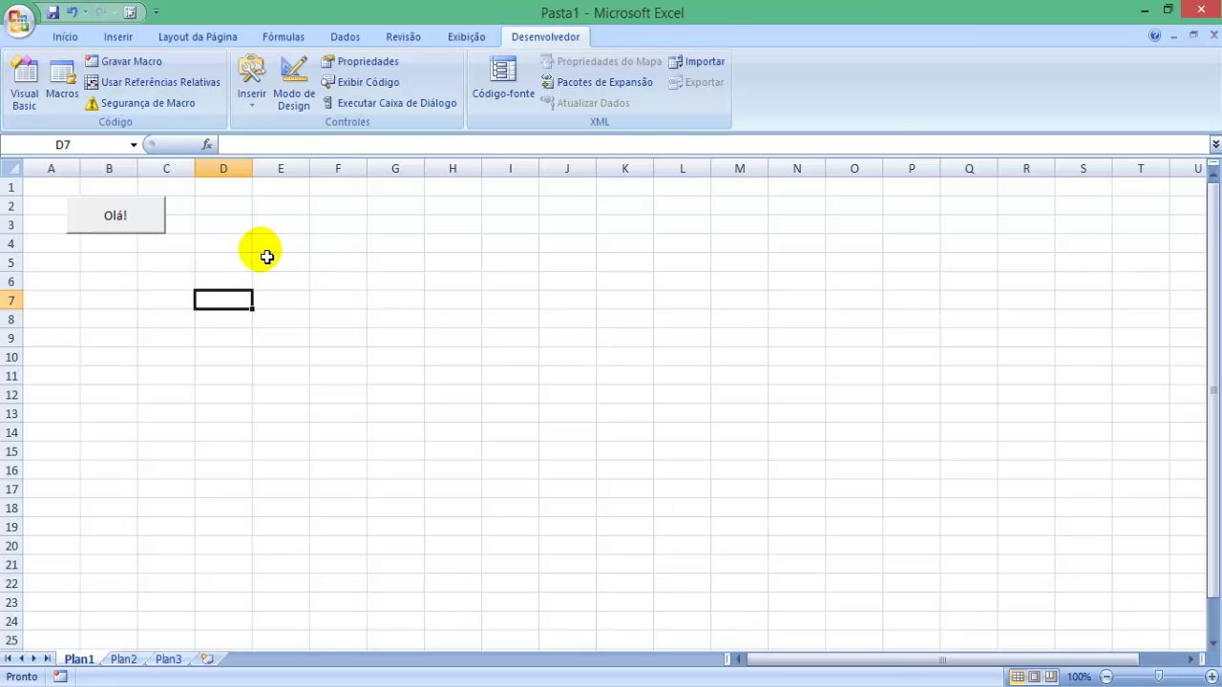
# Examine the MsgBox instruction and its text in the button's macro code, and return to the worksheet
pyautogui.hotkey('alt', 'F11')
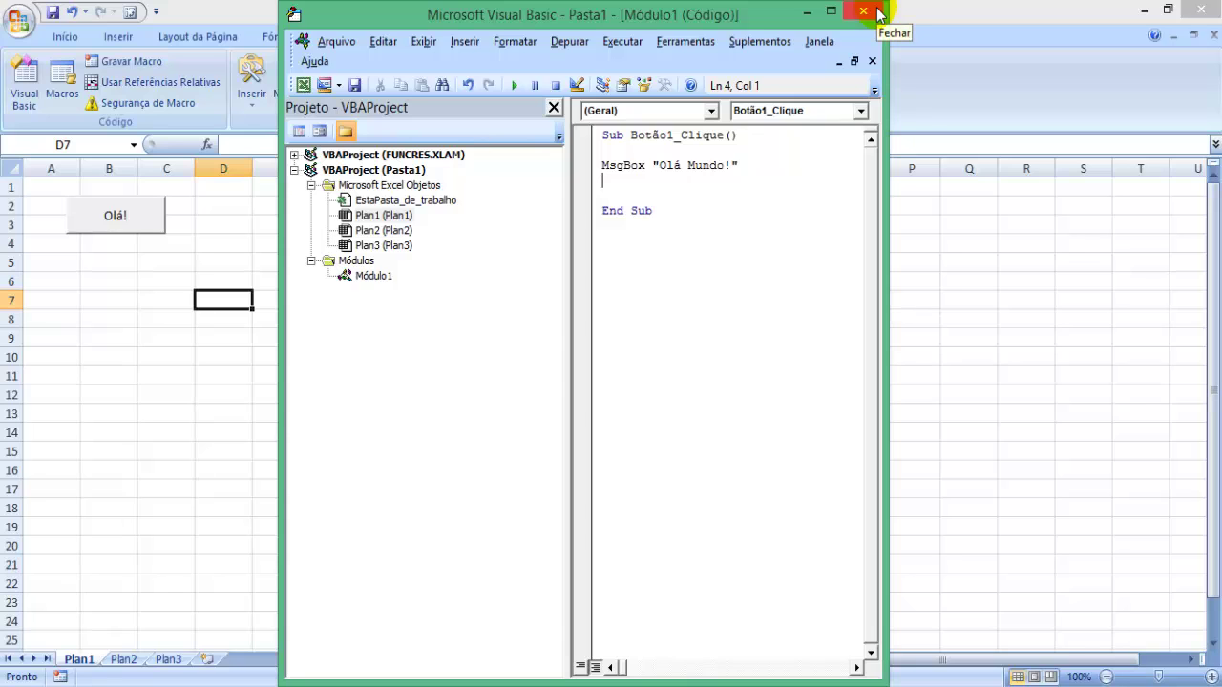
pyautogui.doubleClick(618, 168)
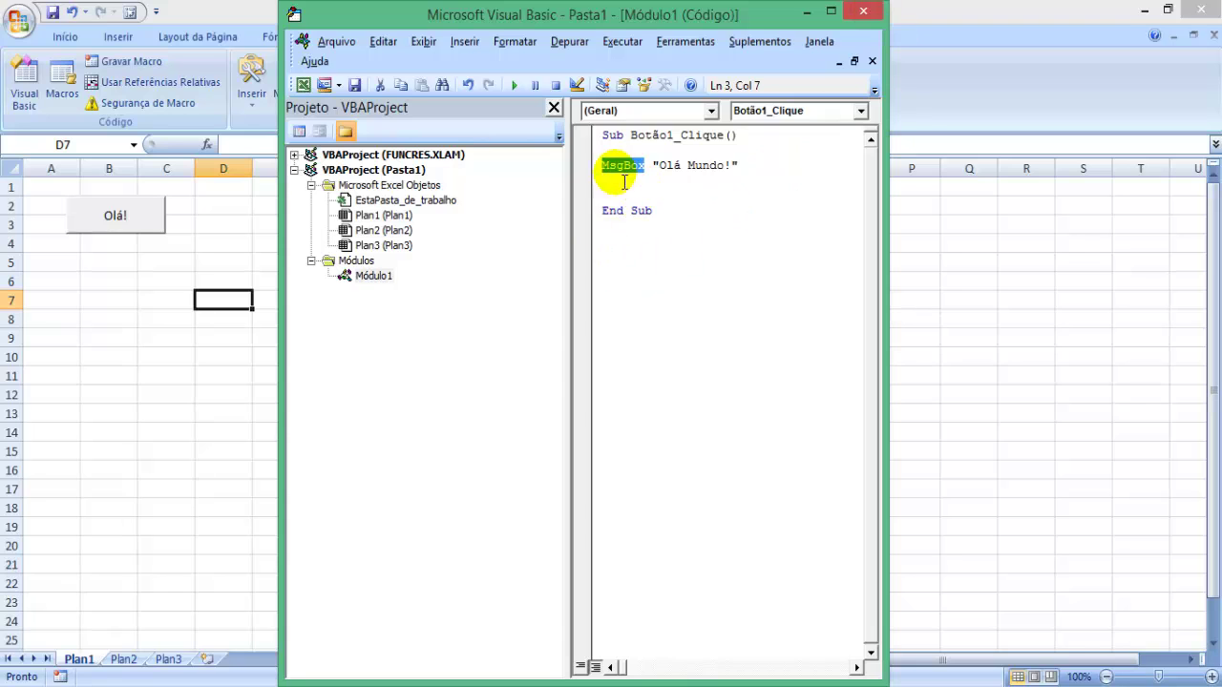
pyautogui.click(670, 170)
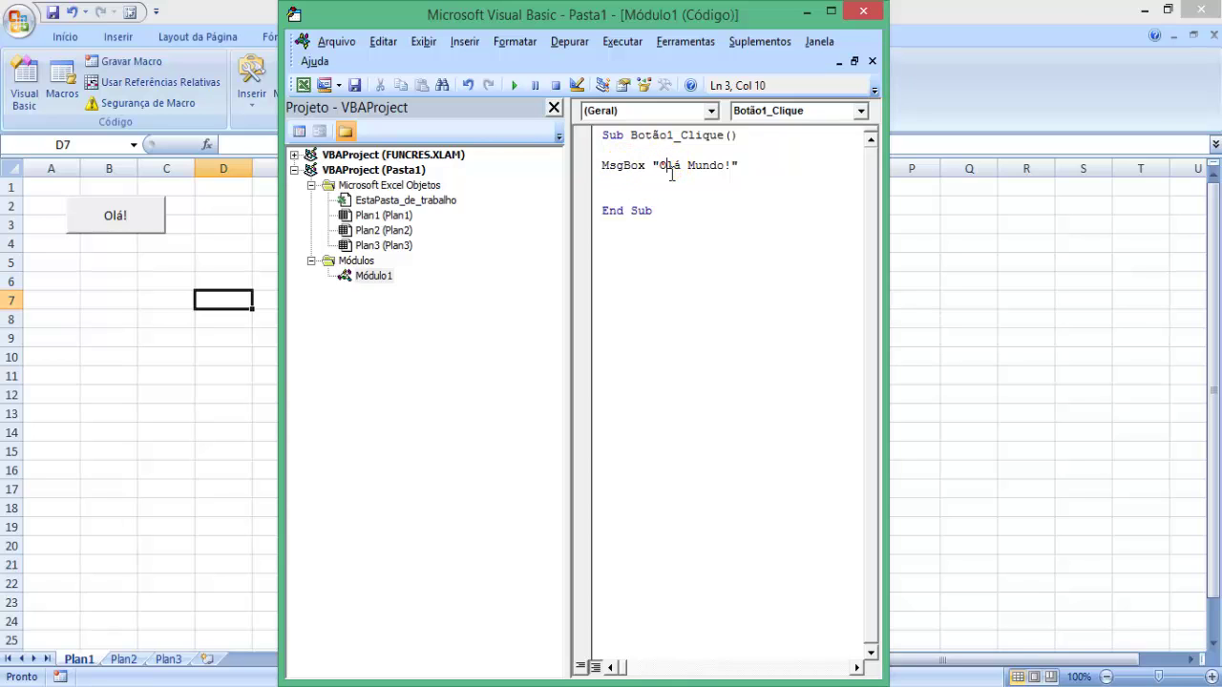
pyautogui.click(862, 11)
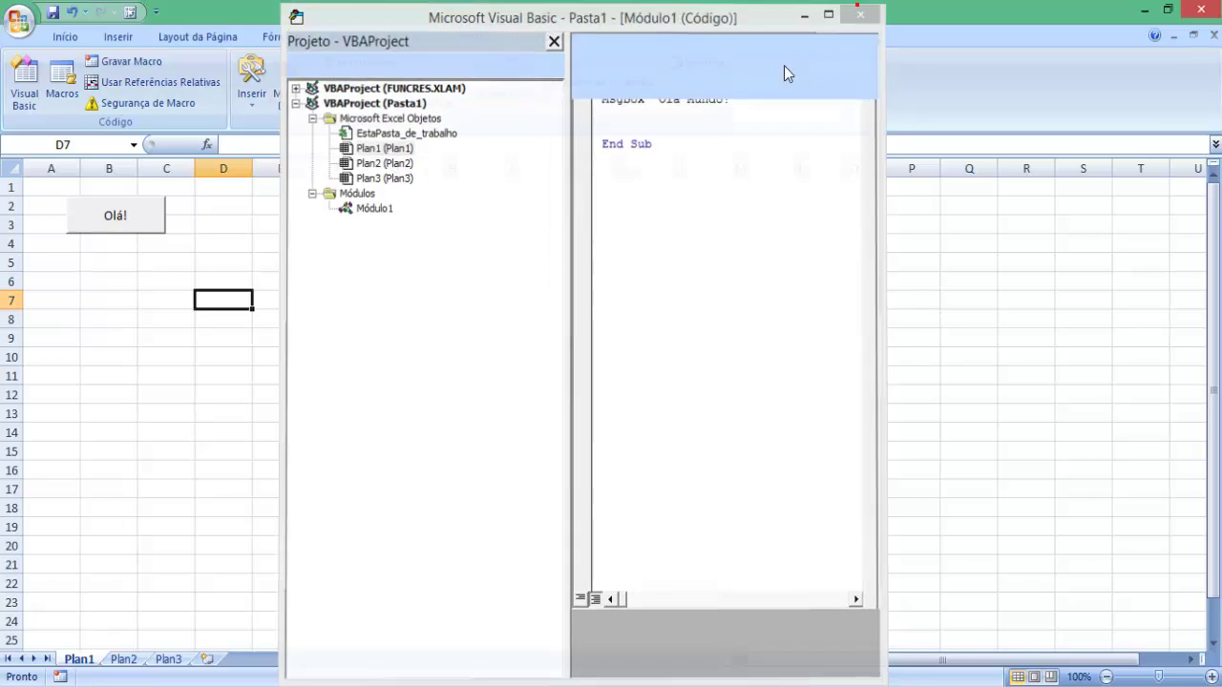
# Test the "Olá!" button four times, dismissing the message box after each run
pyautogui.click(449, 281)
pyautogui.click(109, 229)
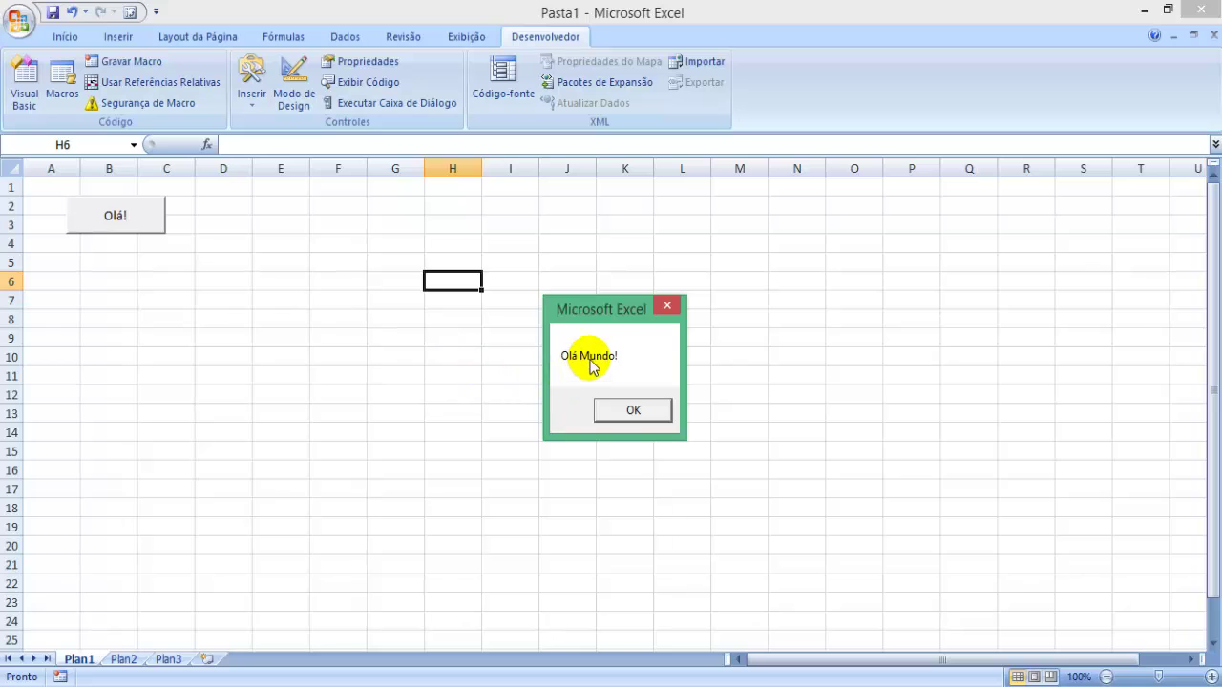
pyautogui.click(616, 406)
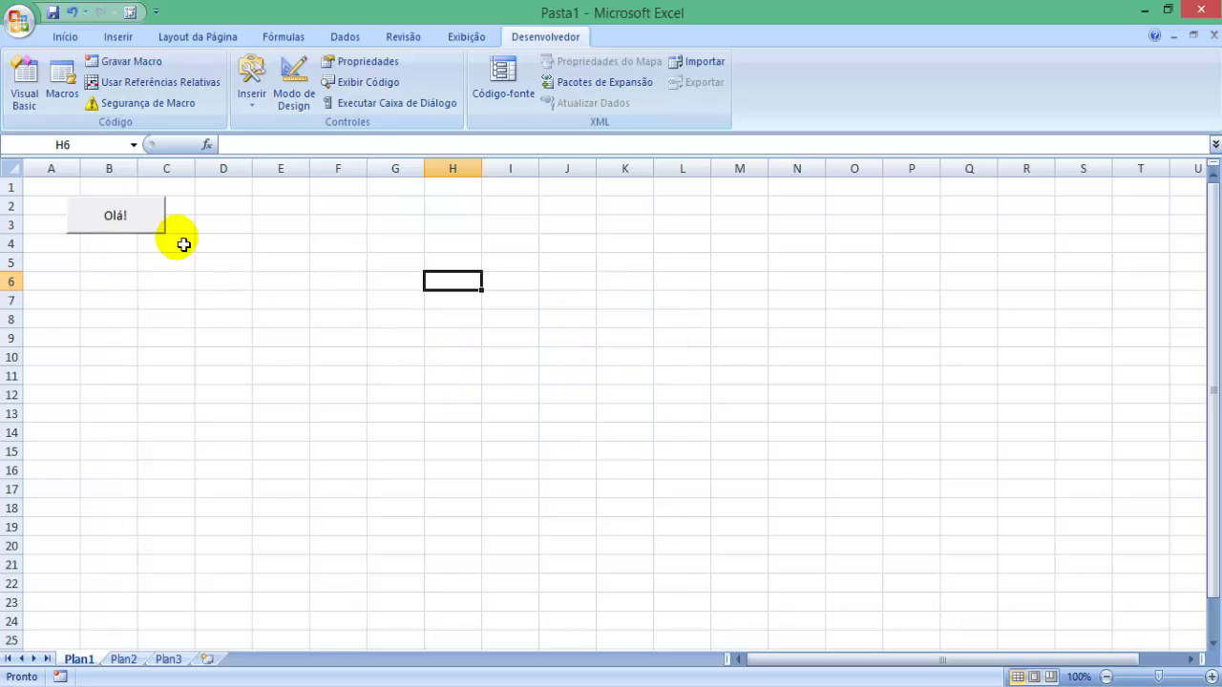
pyautogui.click(145, 222)
pyautogui.click(630, 410)
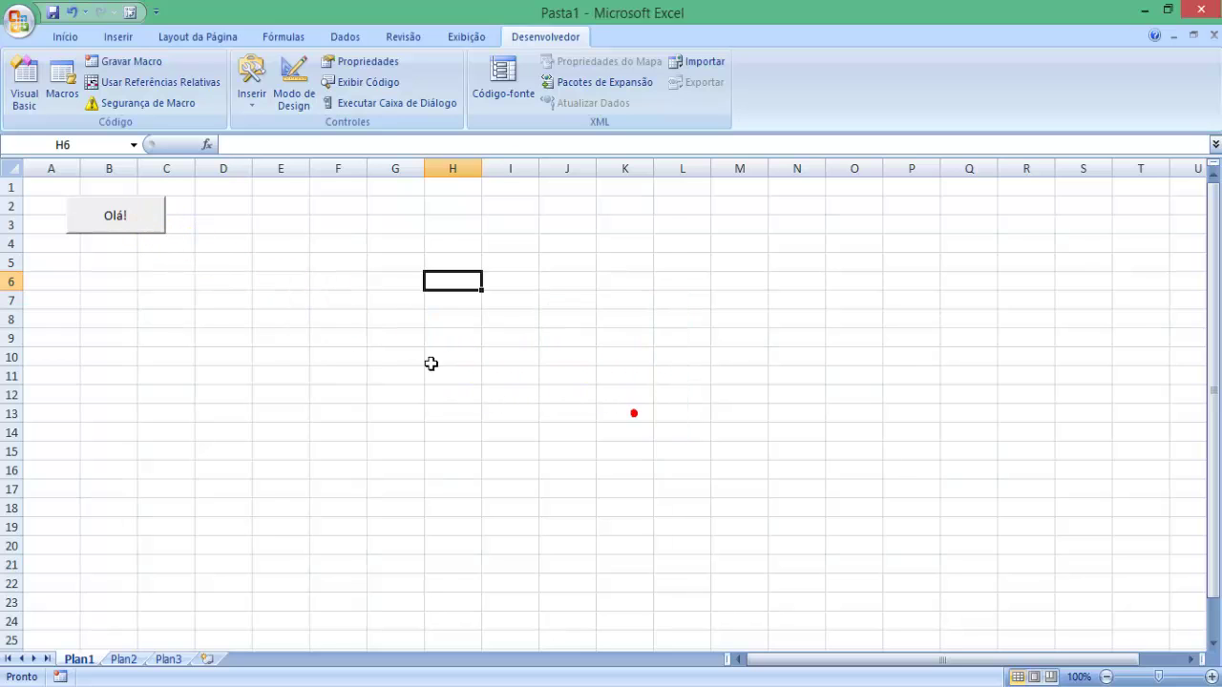
pyautogui.click(146, 221)
pyautogui.click(619, 410)
pyautogui.click(128, 216)
pyautogui.click(625, 411)
# Move the "Olá!" button to the upper-left corner of the sheet, over cells A1:B2
pyautogui.keyDown('ctrl'); pyautogui.click(143, 225); pyautogui.keyUp('ctrl')
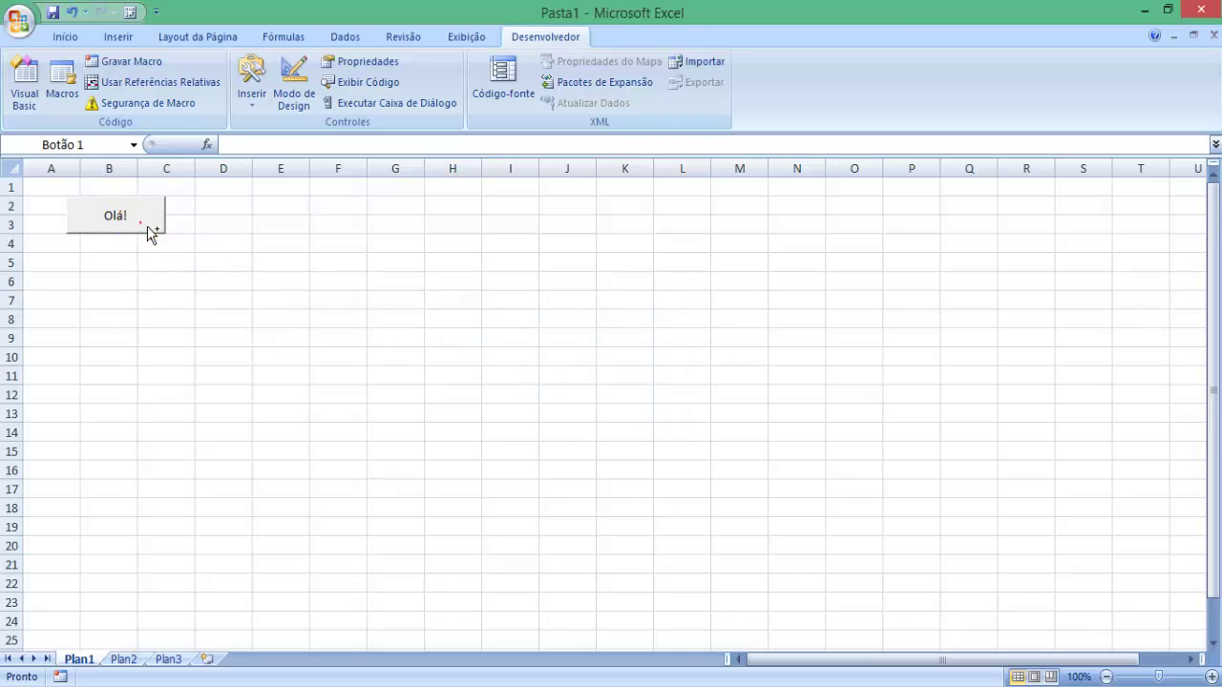
pyautogui.moveTo(149, 236); pyautogui.dragTo(80, 206)
pyautogui.click(231, 275)
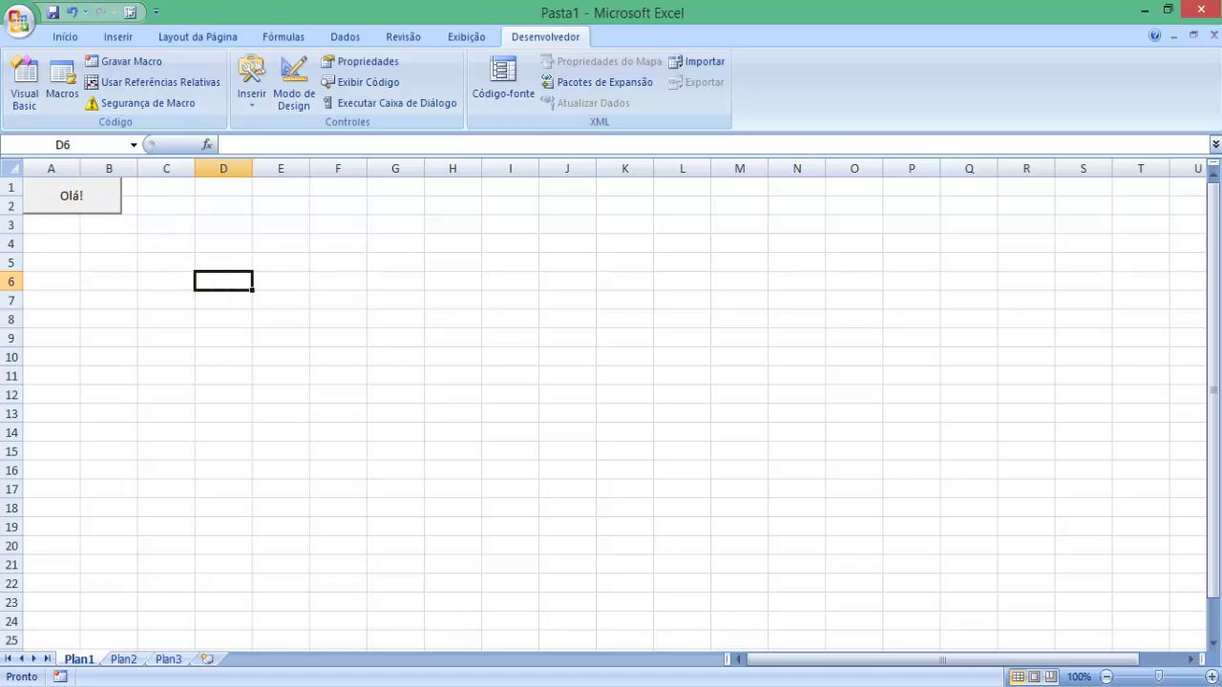
# Record a macro that fills cell E1 with yellow, and stop the recording
pyautogui.click(276, 196)
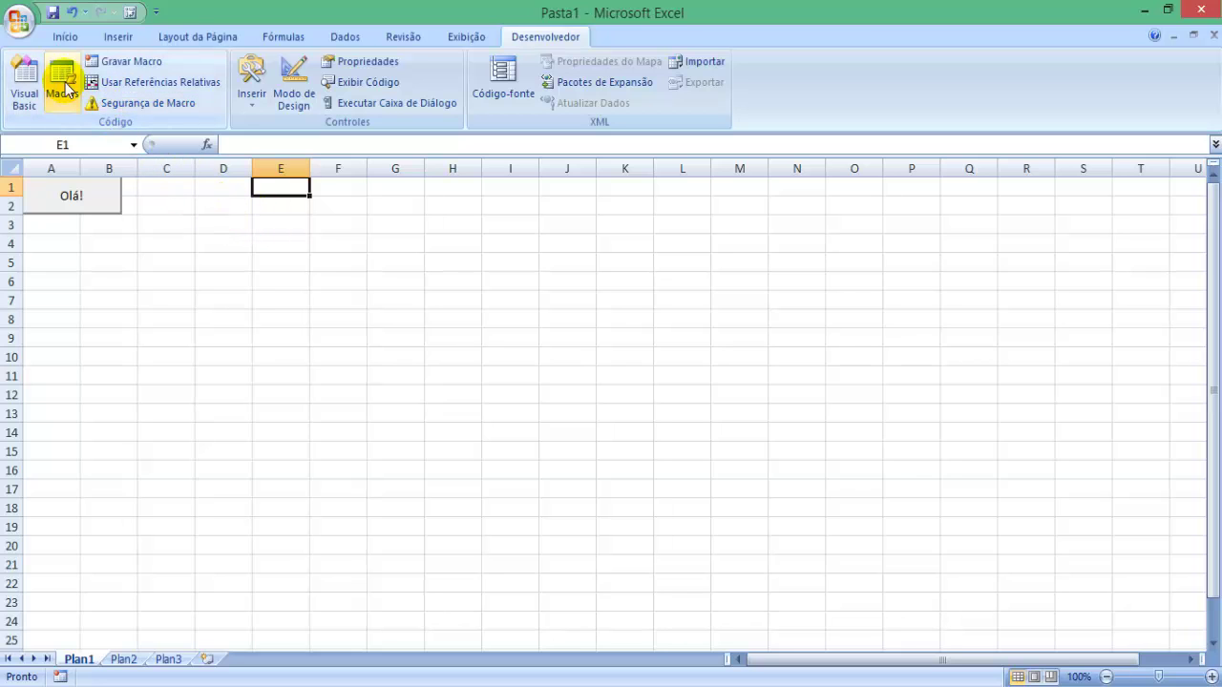
pyautogui.click(134, 63)
pyautogui.click(704, 385)
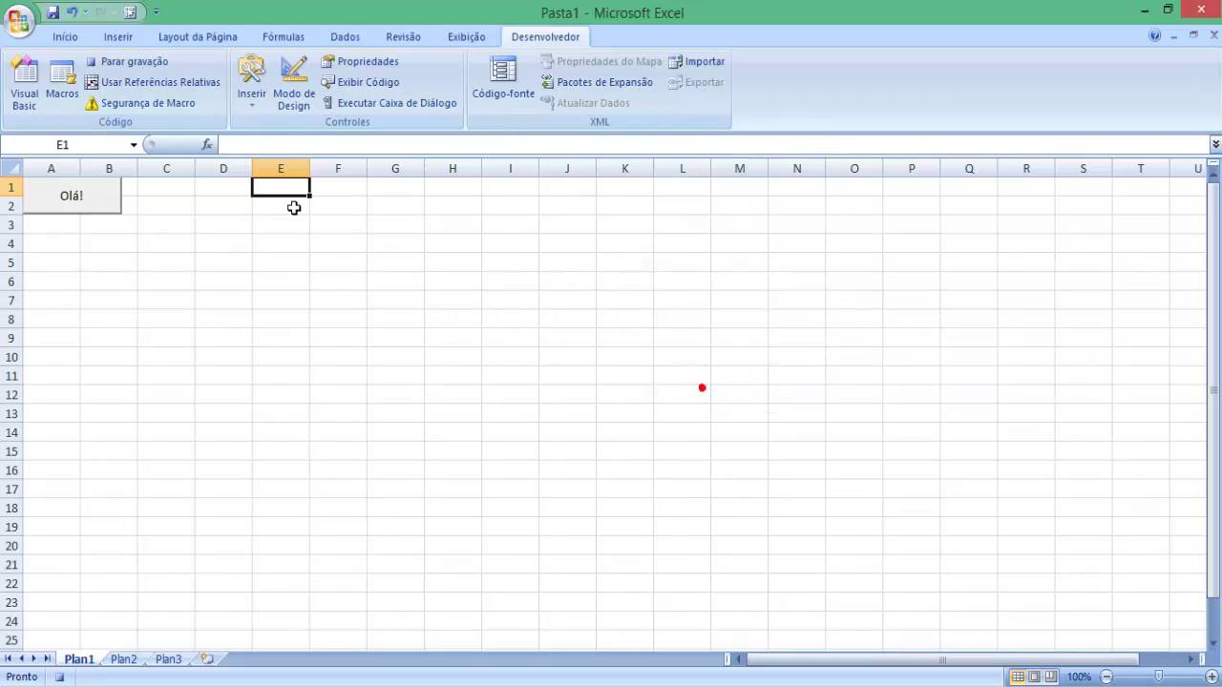
pyautogui.click(80, 39)
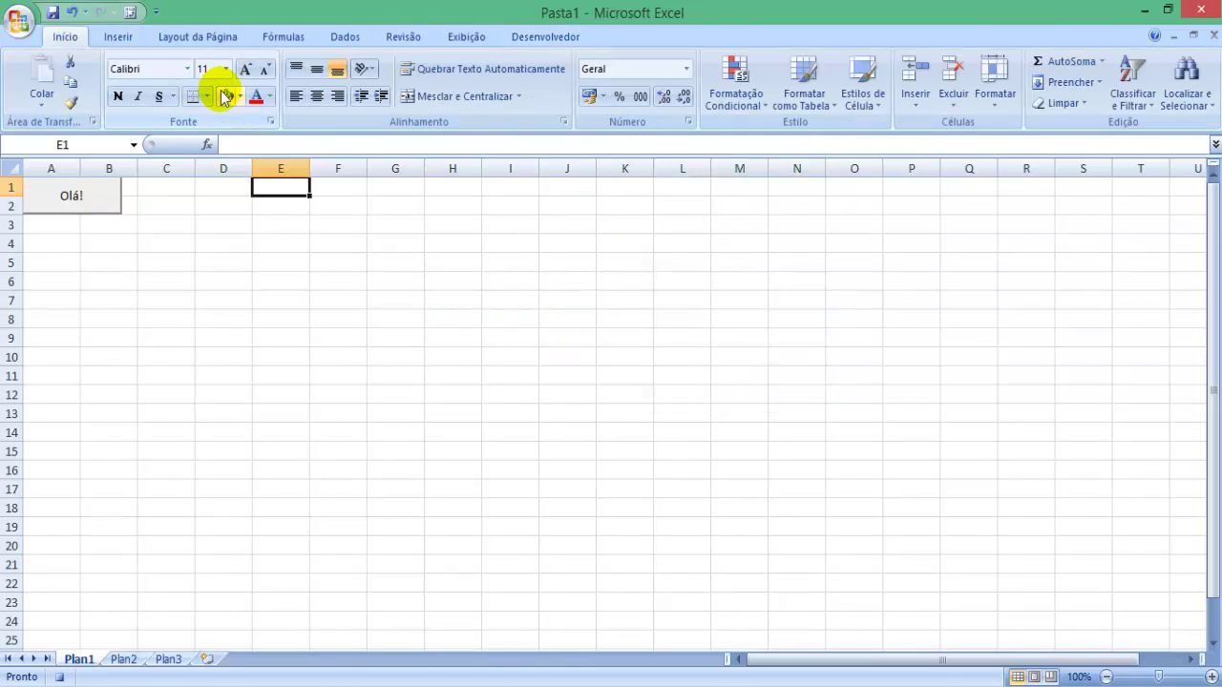
pyautogui.click(227, 97)
pyautogui.click(520, 36)
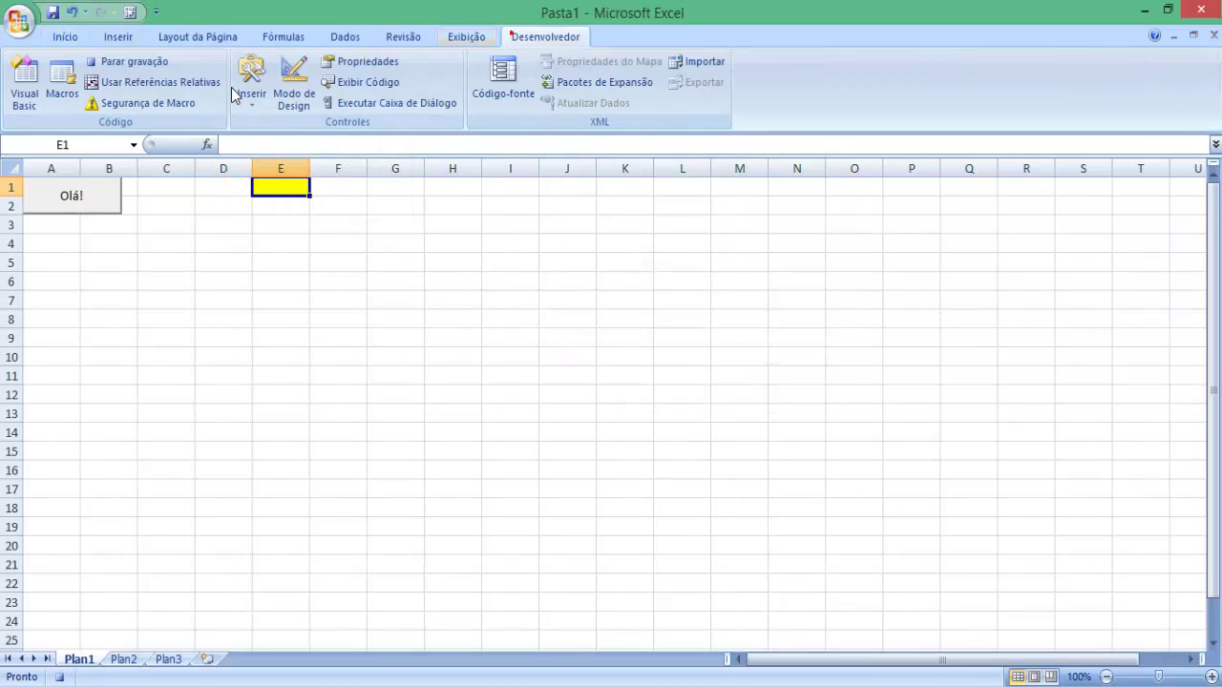
pyautogui.click(92, 60)
# Draw a form button over about cells A4:B7, below the "Olá!" button, and assign Macro1 to it
pyautogui.click(61, 240)
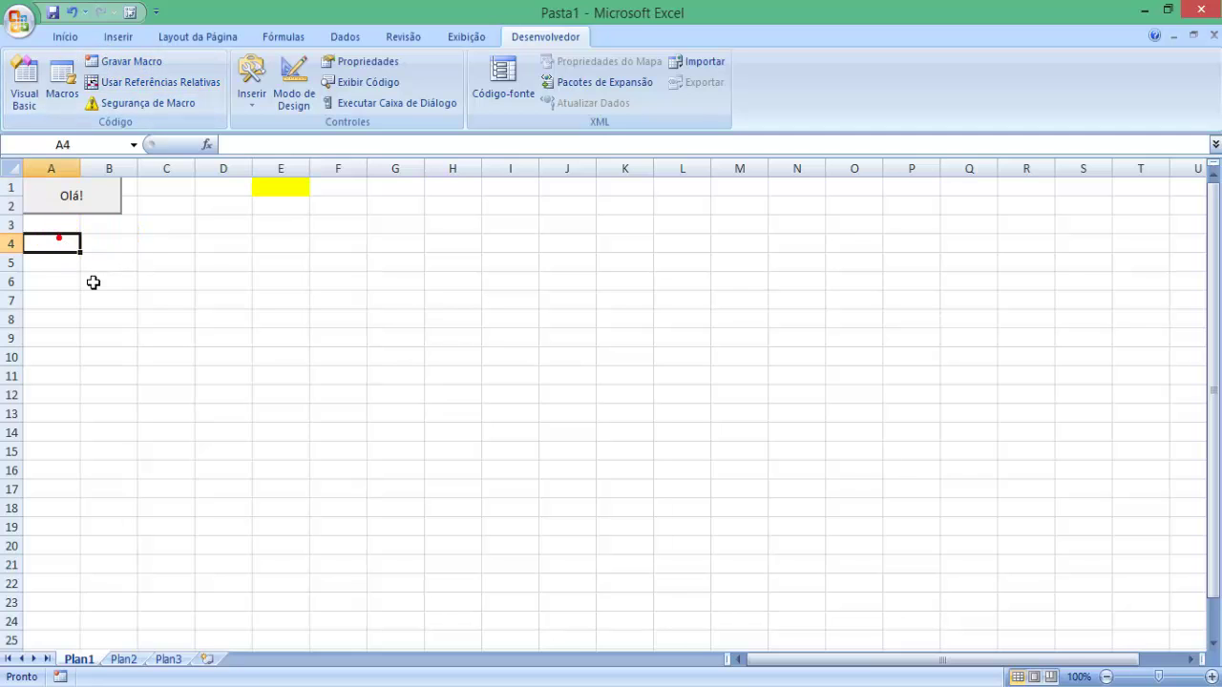
pyautogui.click(252, 86)
pyautogui.click(244, 144)
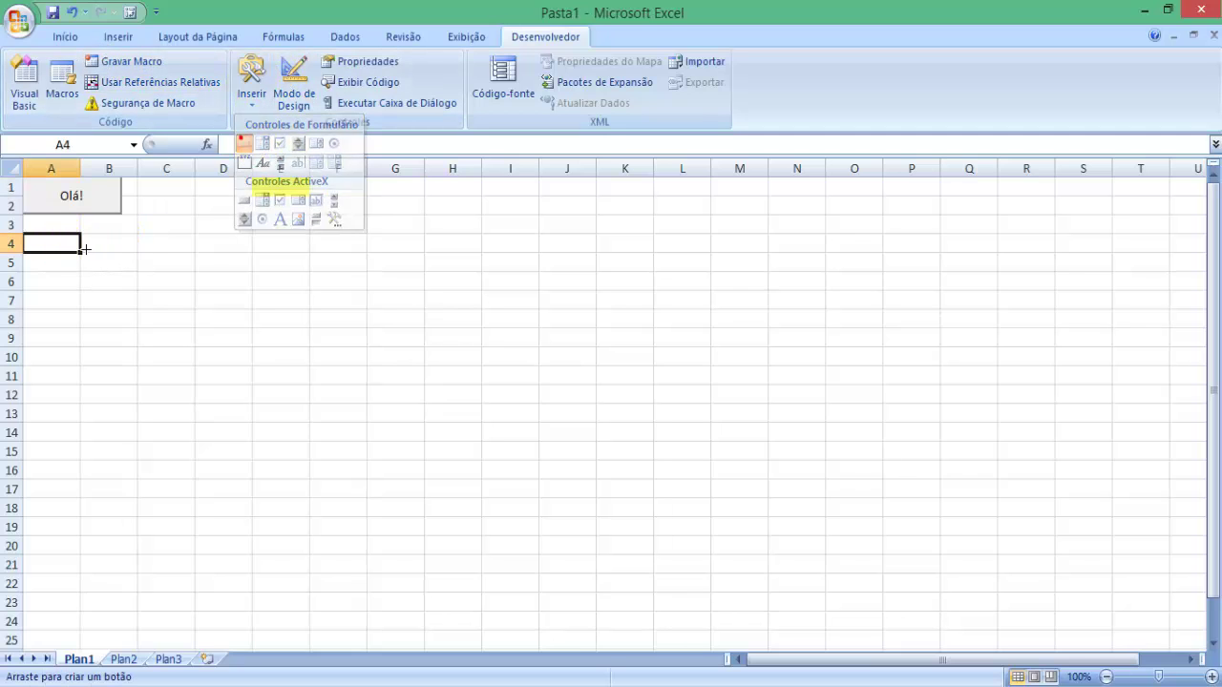
pyautogui.moveTo(35, 232)
pyautogui.mouseDown()
pyautogui.moveTo(118, 295)
pyautogui.moveTo(150, 302)
pyautogui.mouseUp()
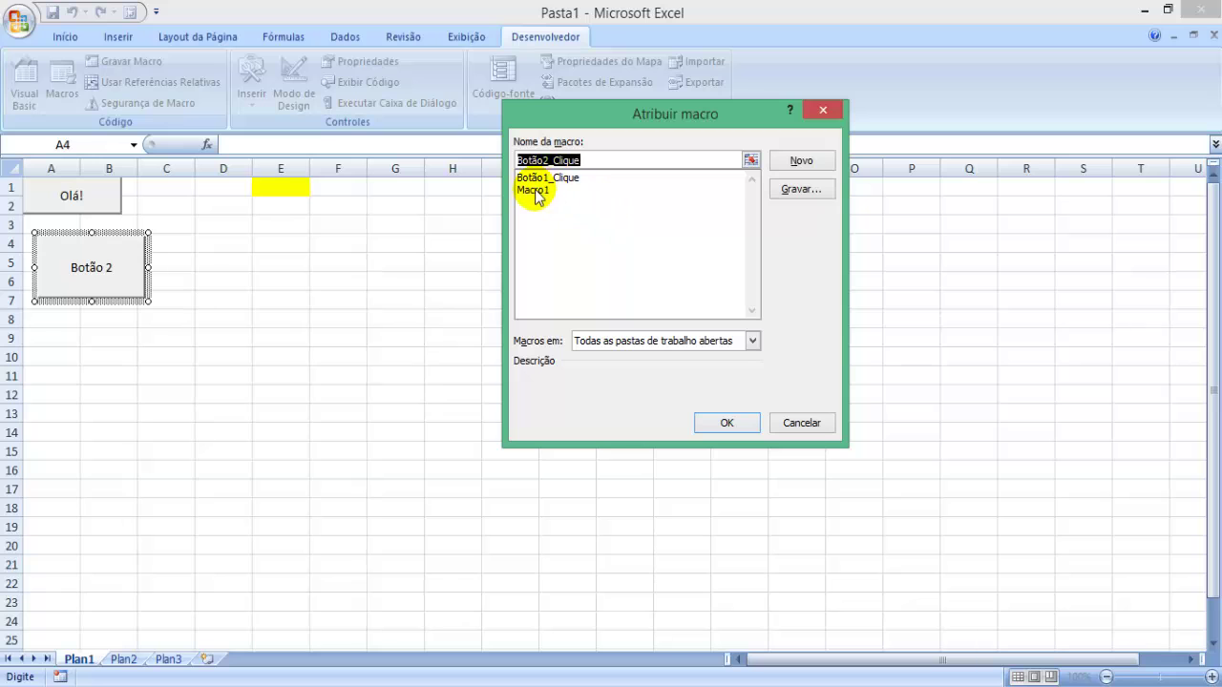
pyautogui.click(535, 191)
pyautogui.click(722, 424)
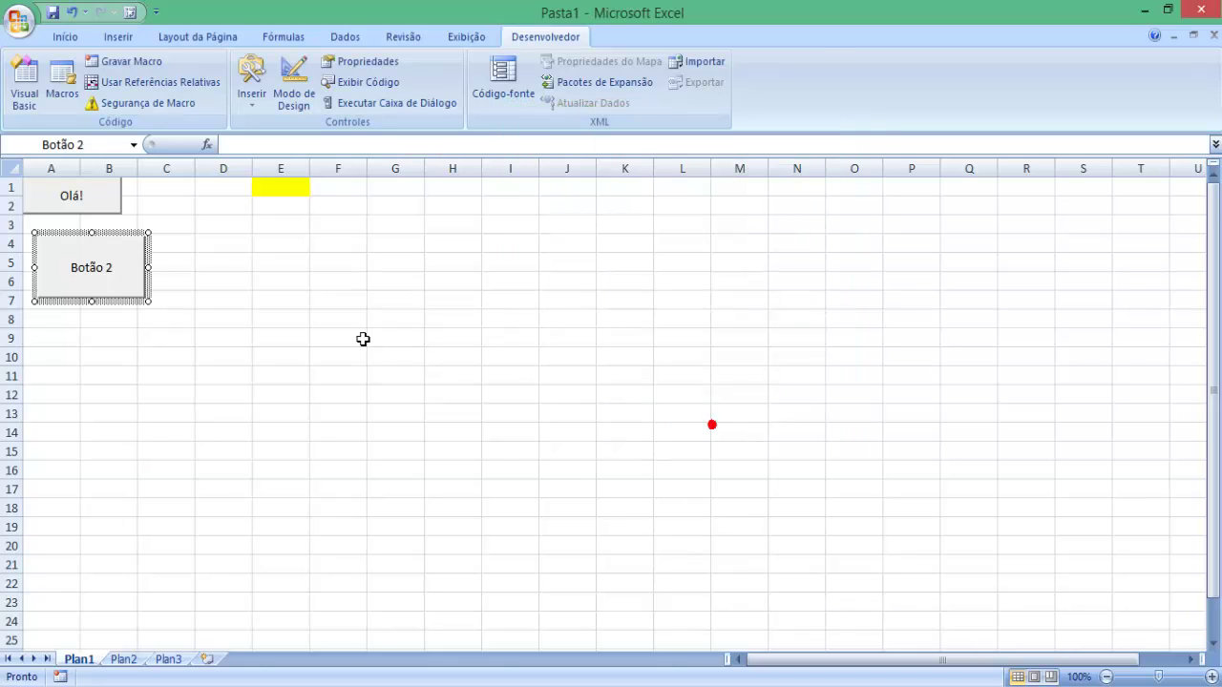
# Label the second button "Pintar de Amarelo" and move it directly beneath the "Olá!" button, against the sheet's left edge
pyautogui.moveTo(153, 275); pyautogui.dragTo(46, 267)
pyautogui.write('Pinr')
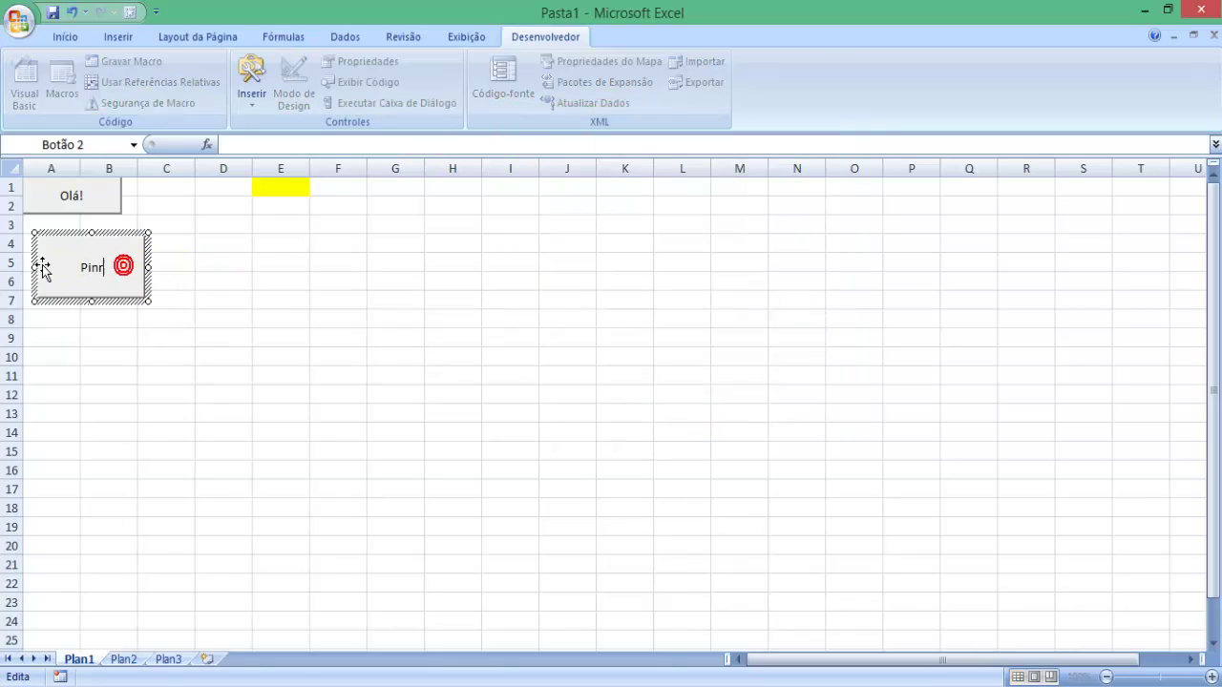
pyautogui.write('tar de Amarelo')
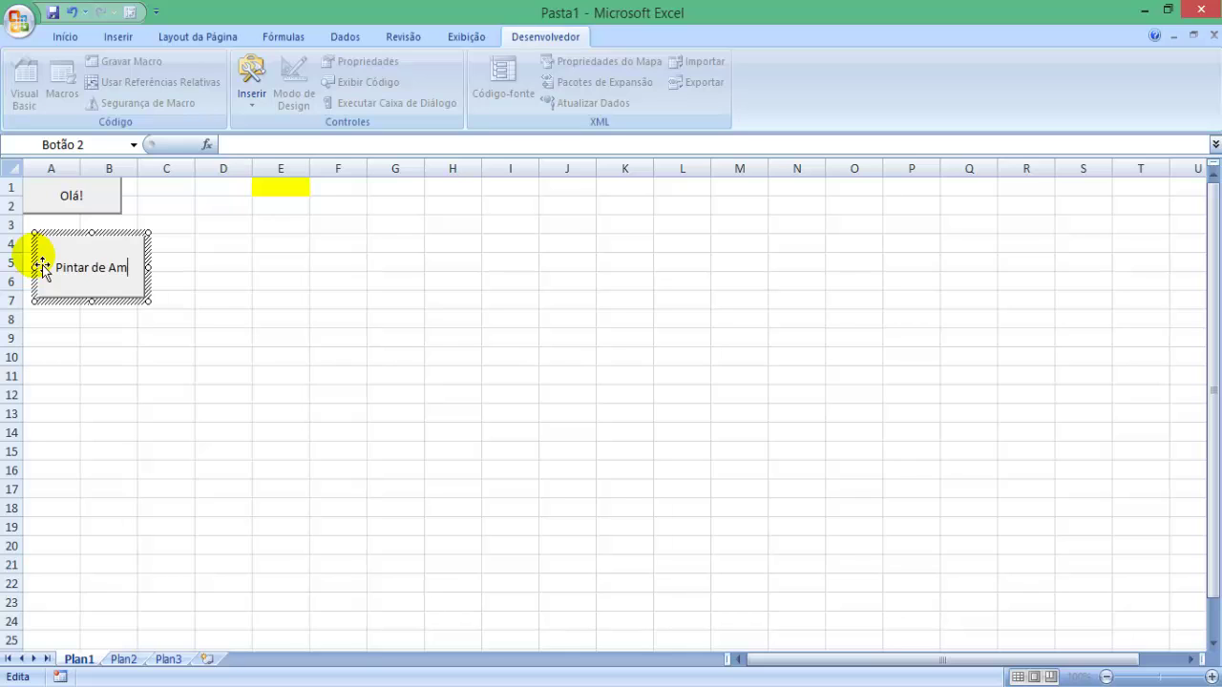
pyautogui.click(150, 273)
pyautogui.moveTo(85, 297); pyautogui.dragTo(86, 296)
pyautogui.click(174, 340)
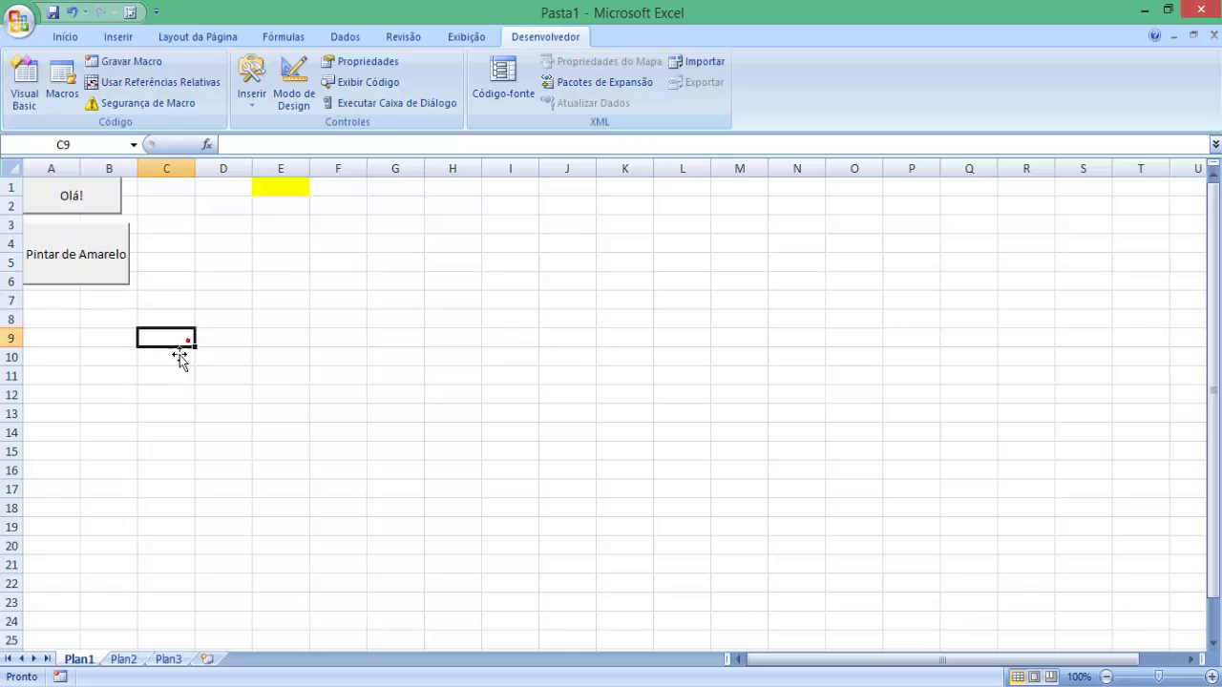
# Test the "Pintar de Amarelo" button by running it on cells H5, M5, E6, J4 and C11 one after another
pyautogui.click(452, 262)
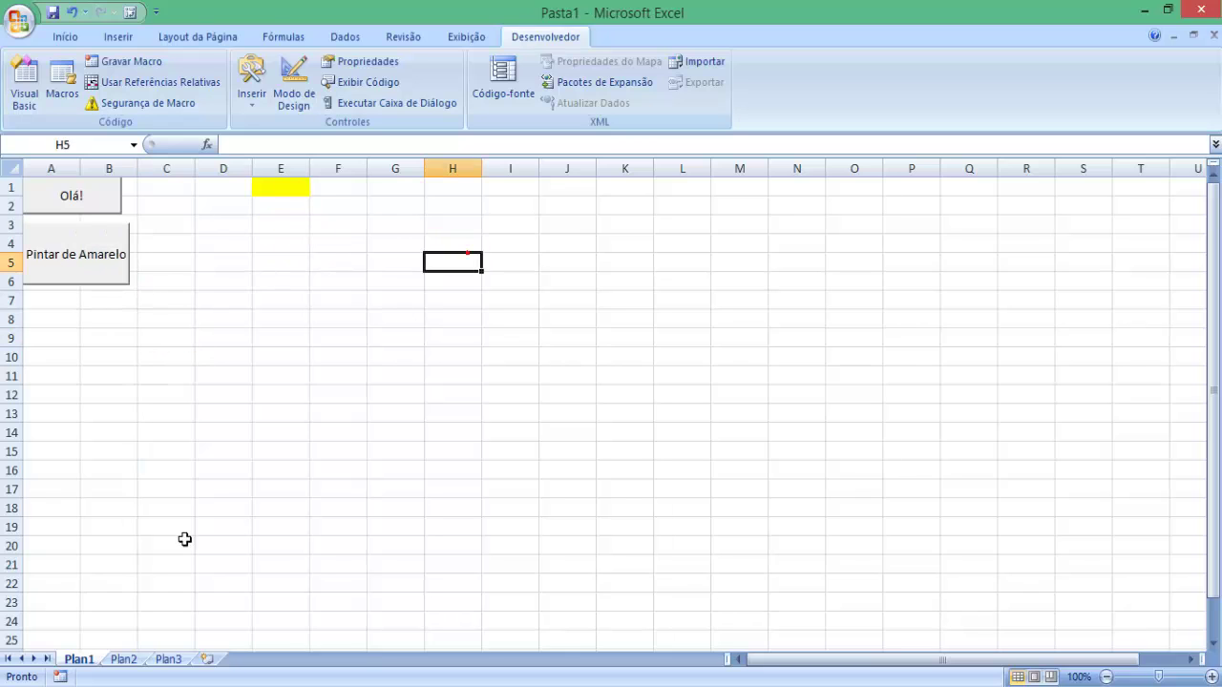
pyautogui.click(55, 273)
pyautogui.click(762, 269)
pyautogui.click(113, 272)
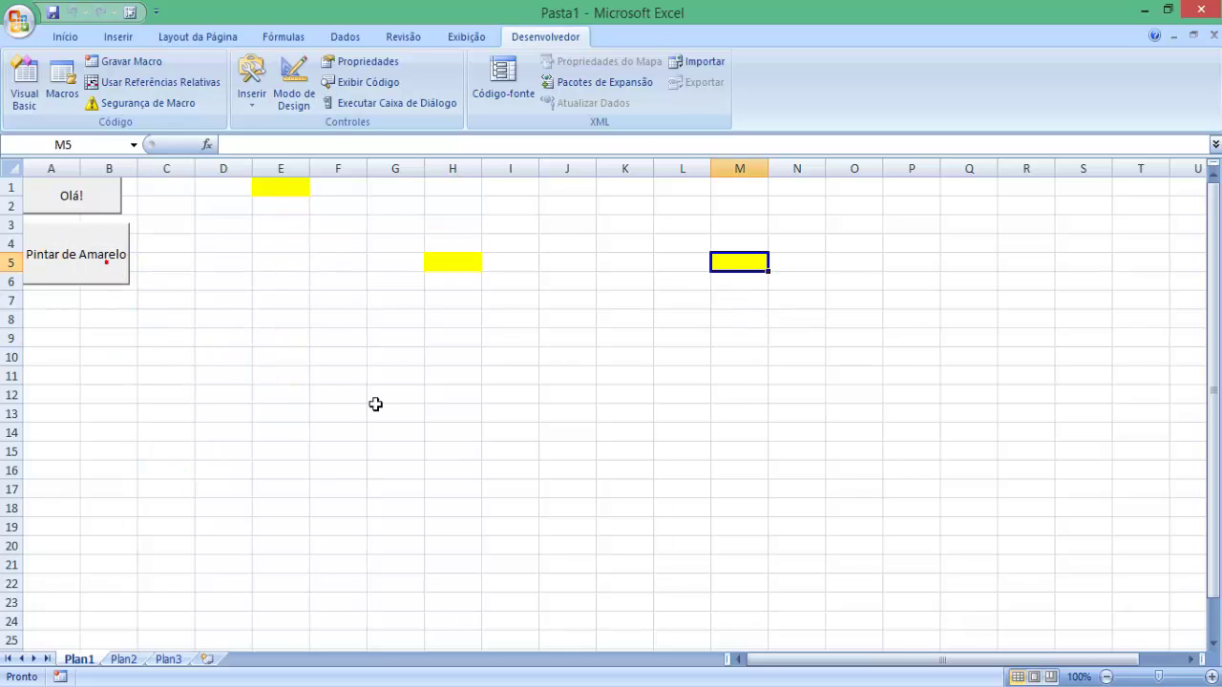
pyautogui.click(287, 281)
pyautogui.click(116, 278)
pyautogui.click(574, 246)
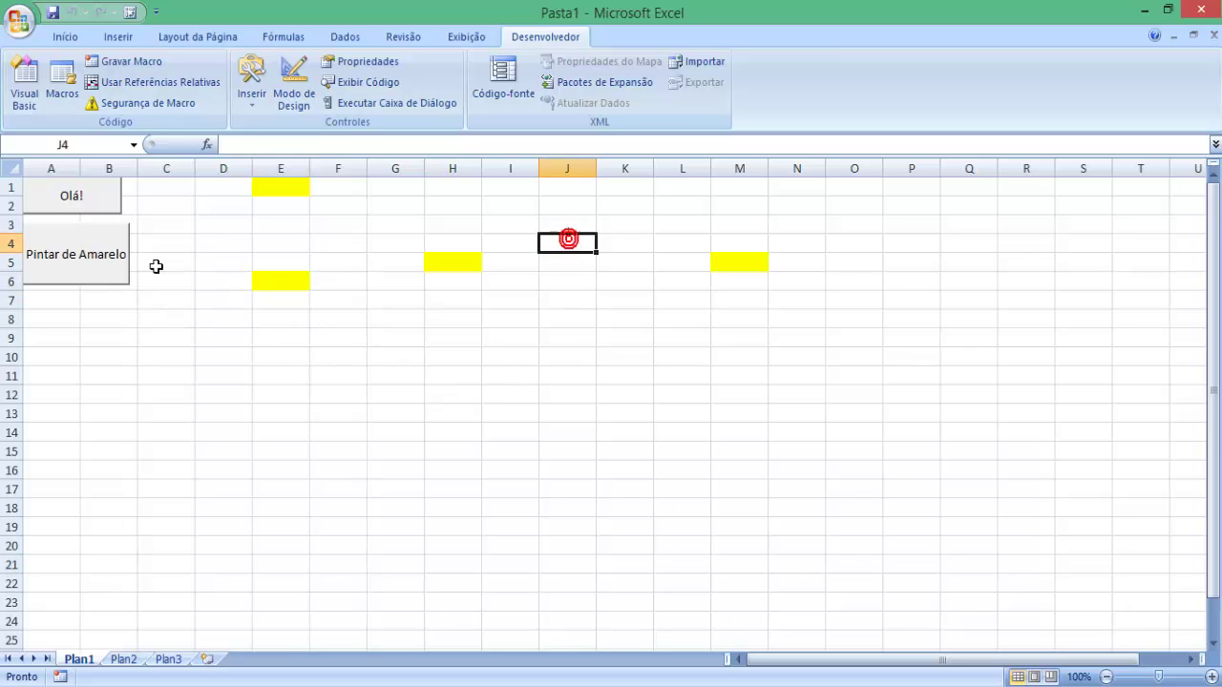
pyautogui.click(115, 259)
pyautogui.click(147, 379)
pyautogui.click(98, 283)
pyautogui.click(36, 341)
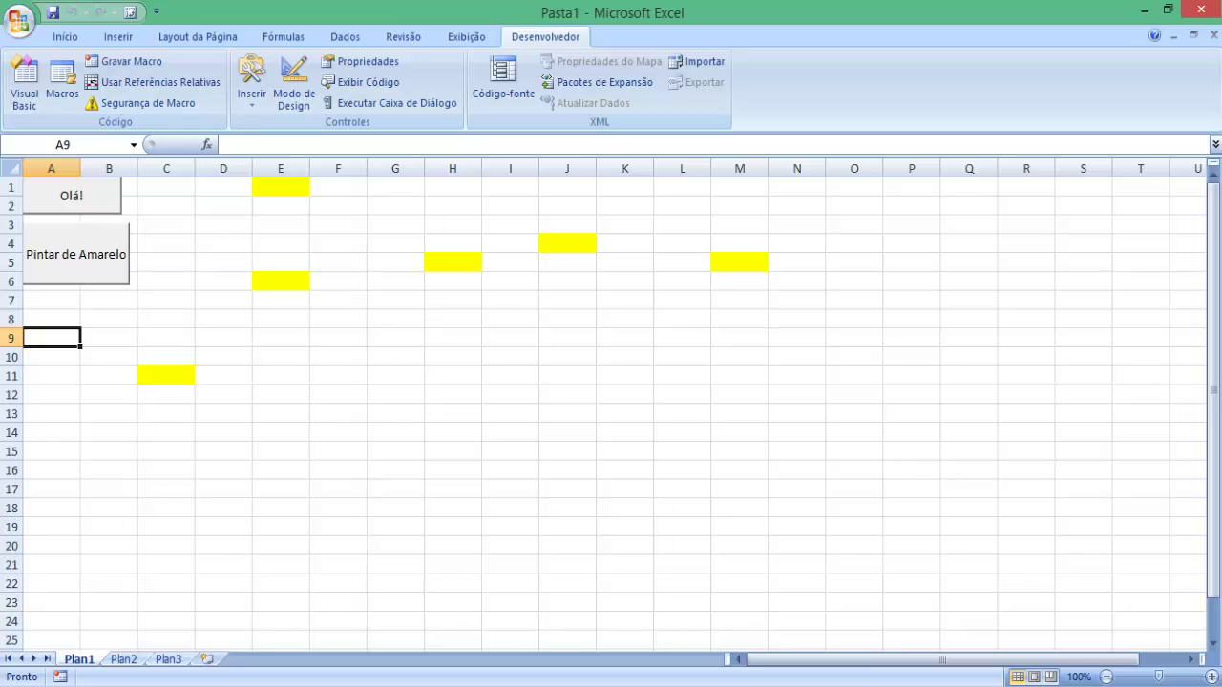
# Rename the sheet Plan1 as "Botão"
pyautogui.rightClick(76, 661)
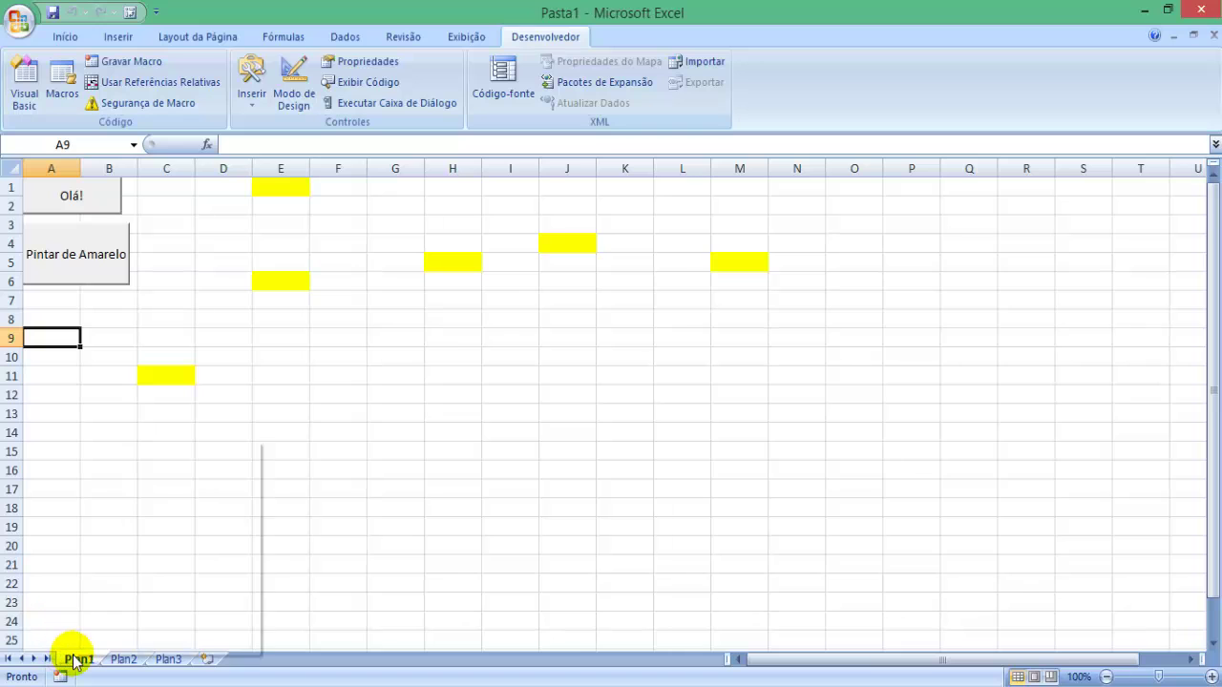
pyautogui.click(129, 496)
pyautogui.write('B')
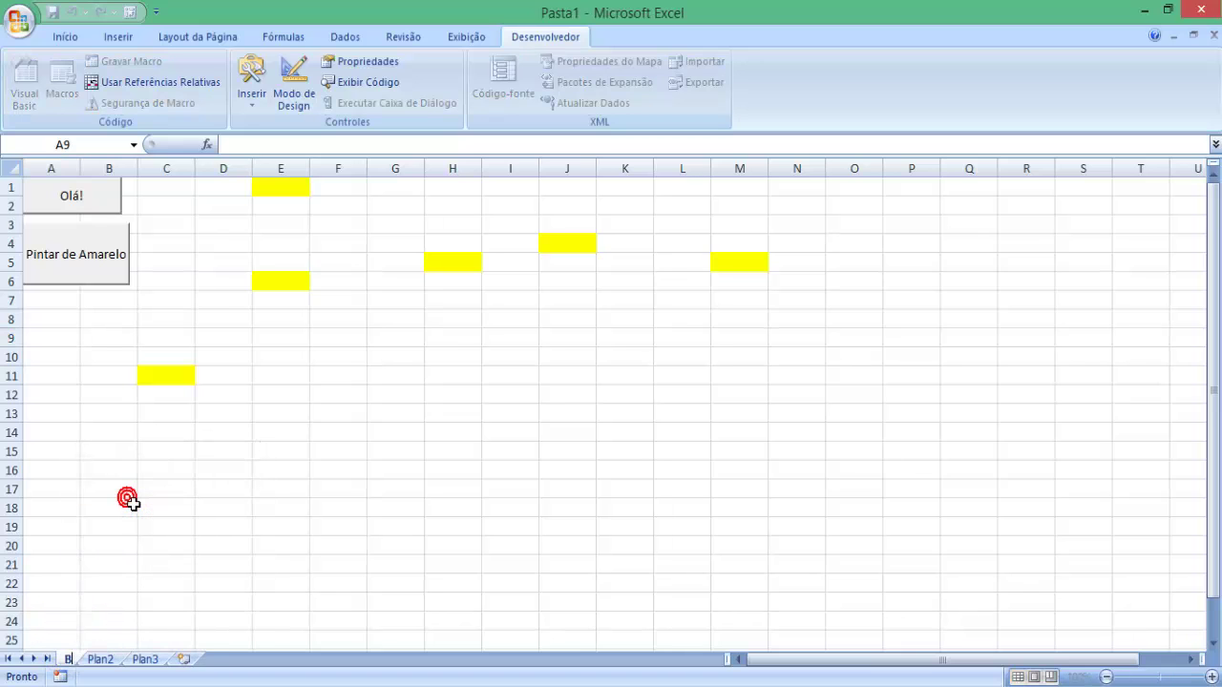
pyautogui.write('oyöotão')
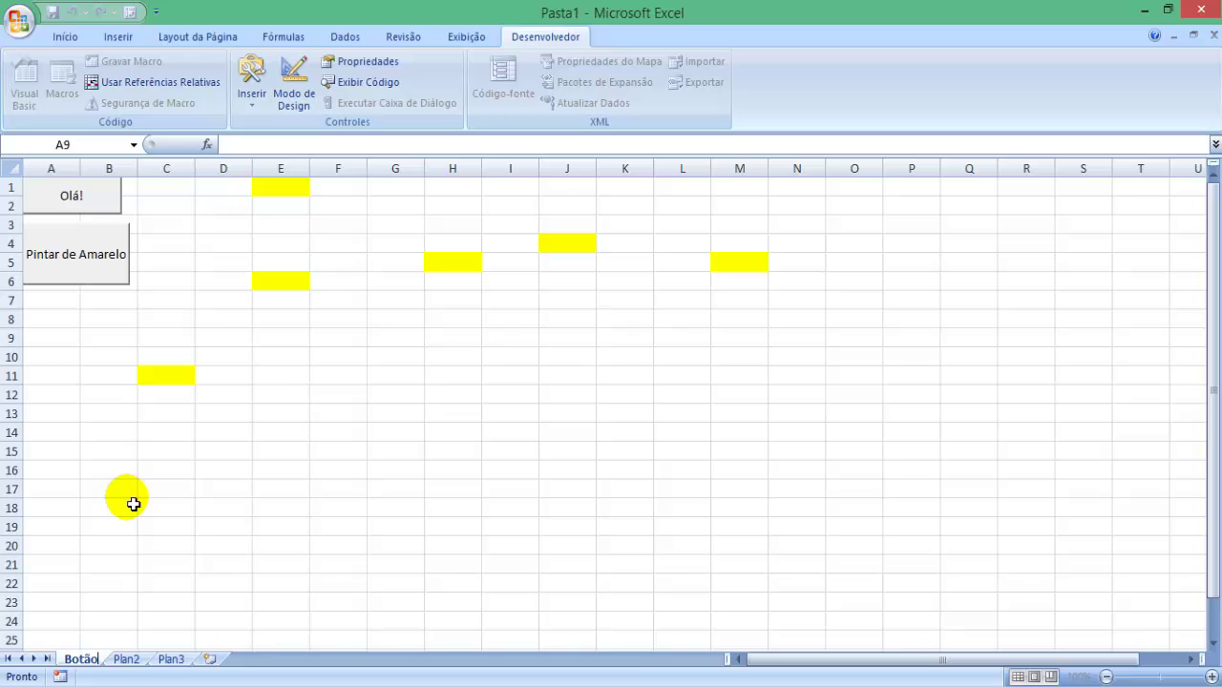
pyautogui.click(128, 488)
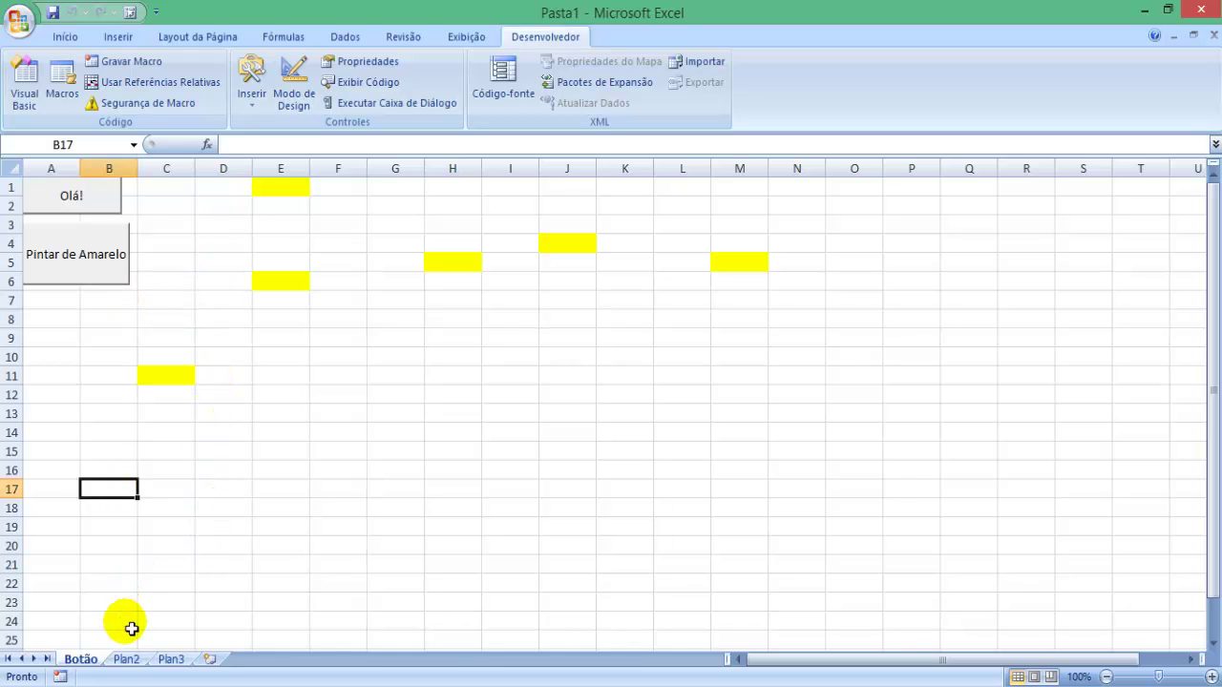
# Switch to the sheet Plan2 and rename it as "Caixa de Seleção e Opcao"
pyautogui.click(126, 659)
pyautogui.rightClick(127, 658)
pyautogui.click(223, 493)
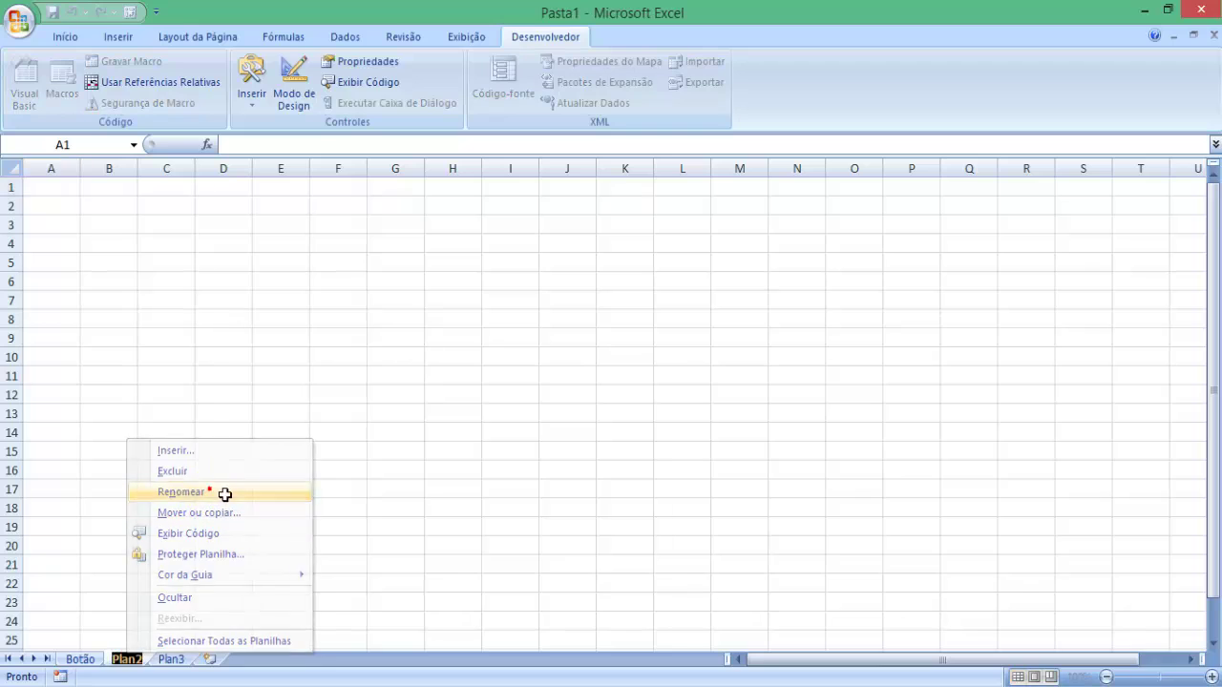
pyautogui.write('Cixa')
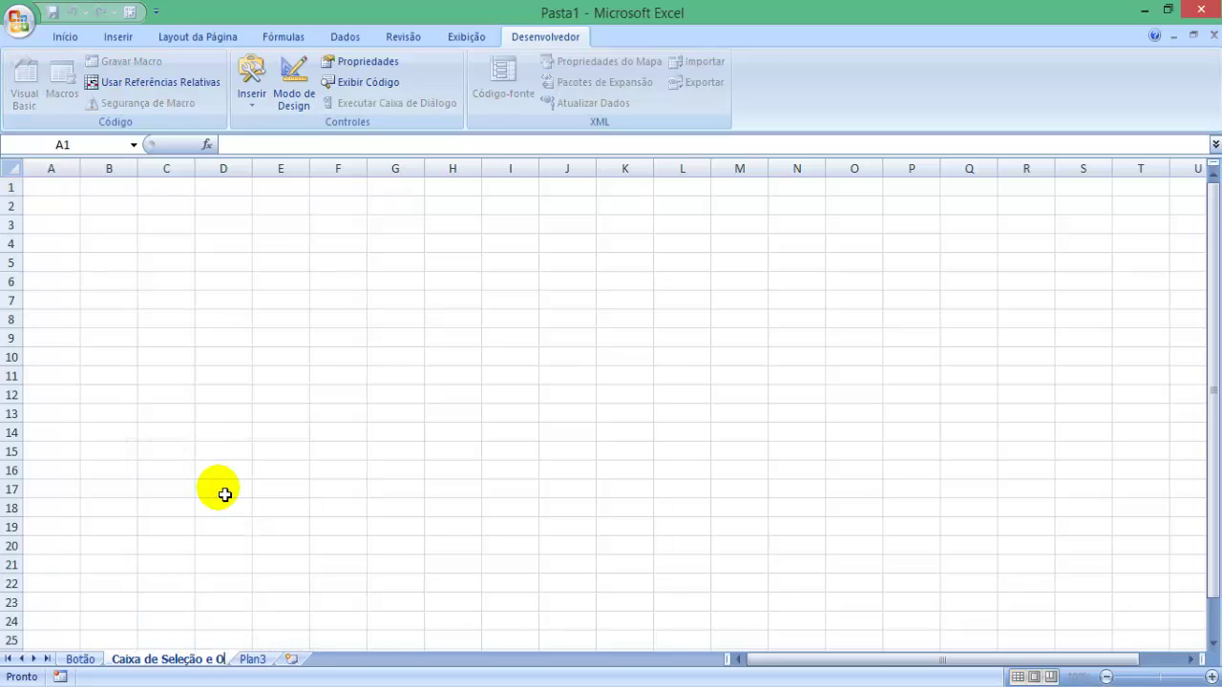
pyautogui.click(224, 495)
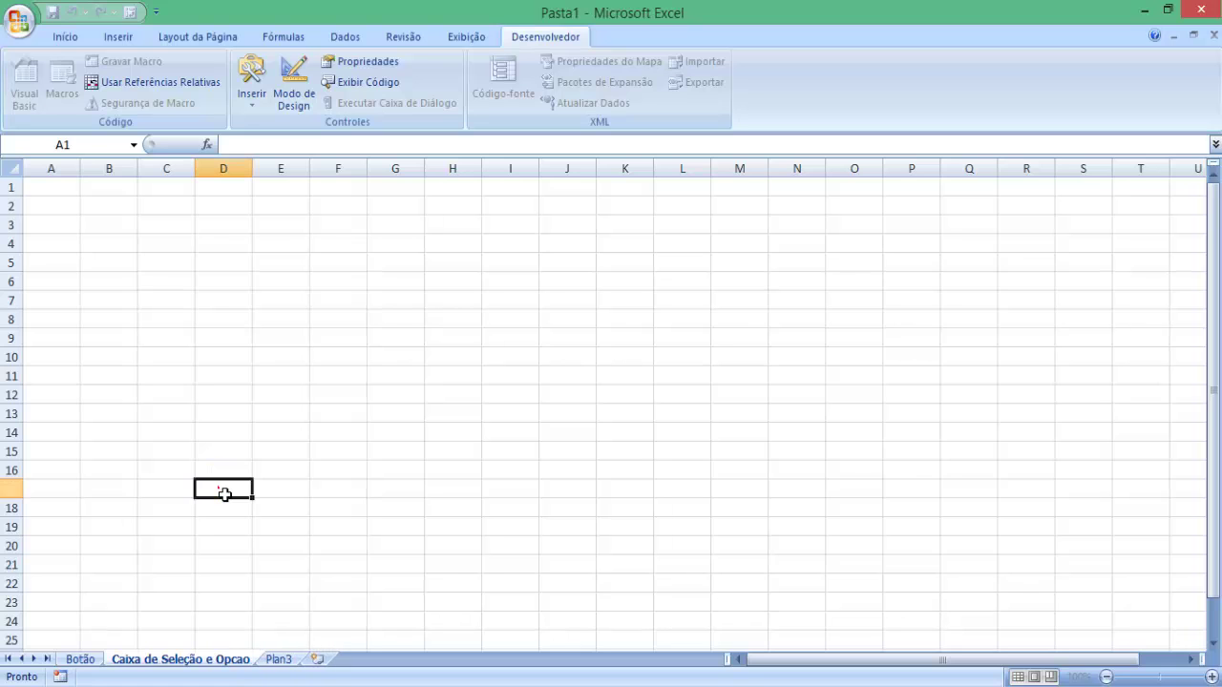
# Draw a form-control group box covering about cells B2:D10 on the empty sheet
pyautogui.click(262, 100)
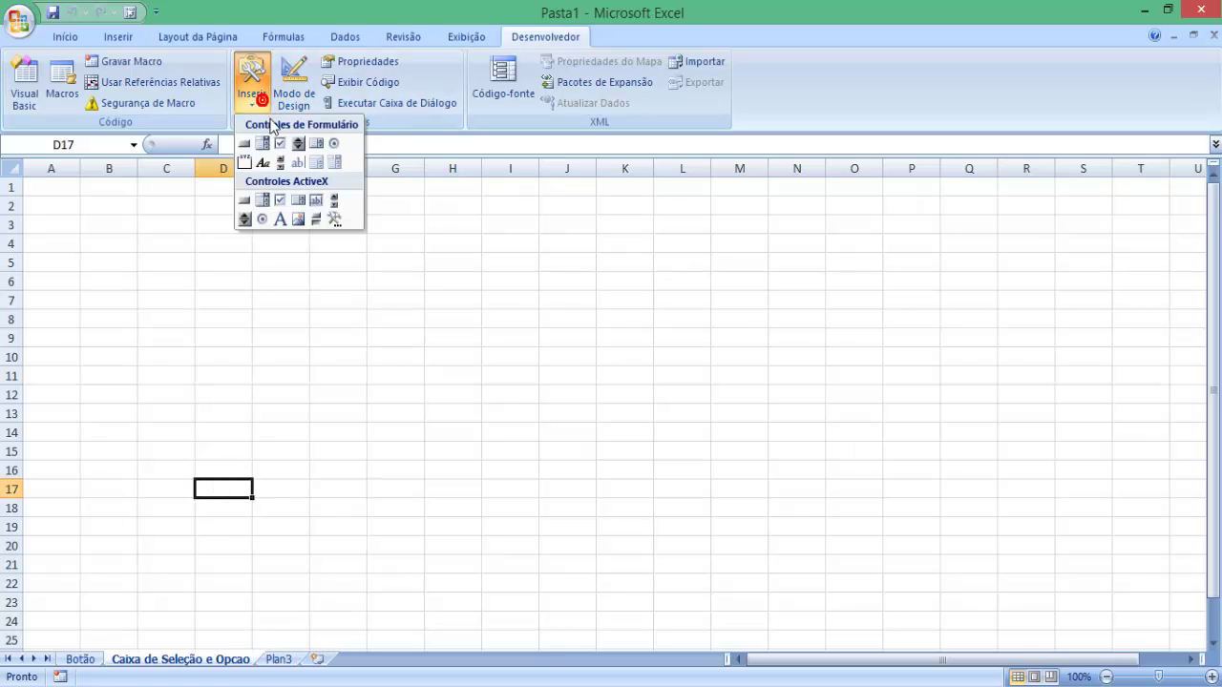
pyautogui.click(245, 164)
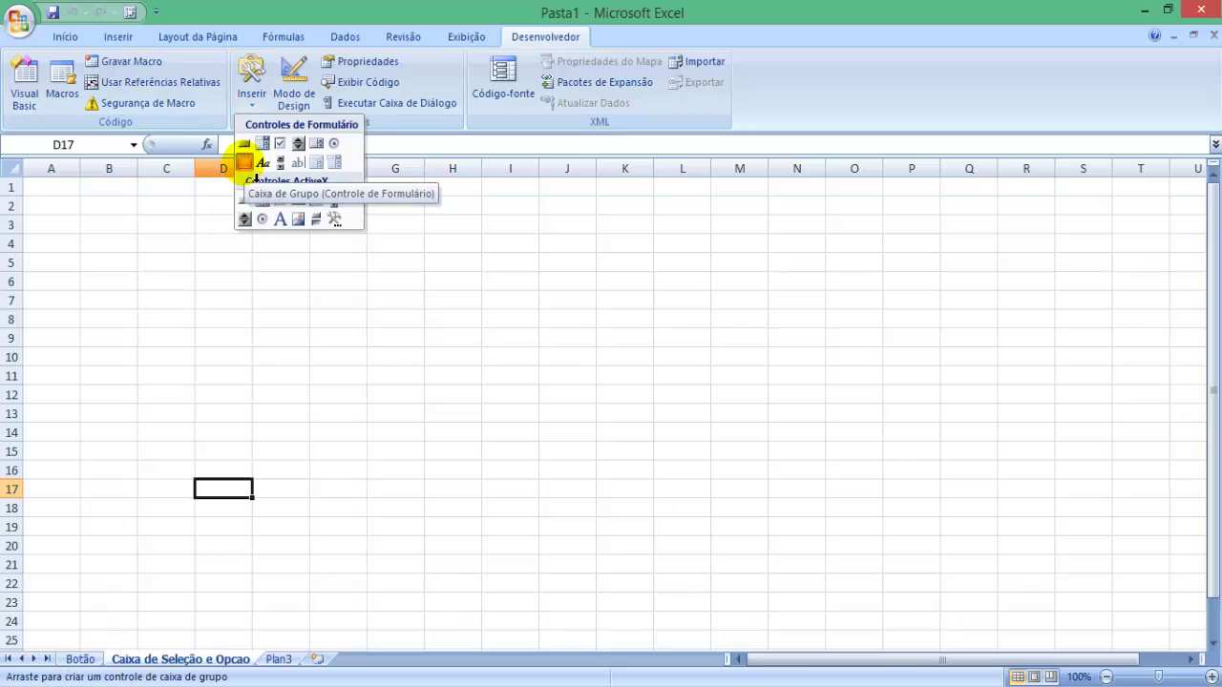
pyautogui.moveTo(67, 197); pyautogui.dragTo(252, 366)
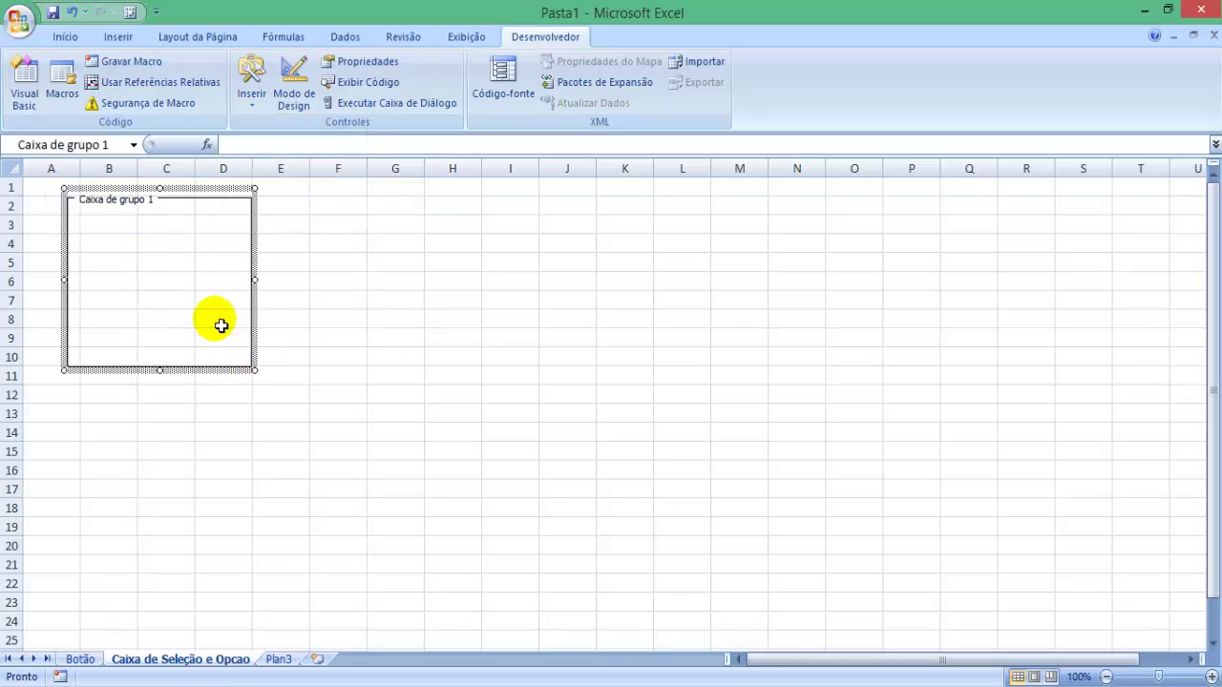
pyautogui.click(313, 323)
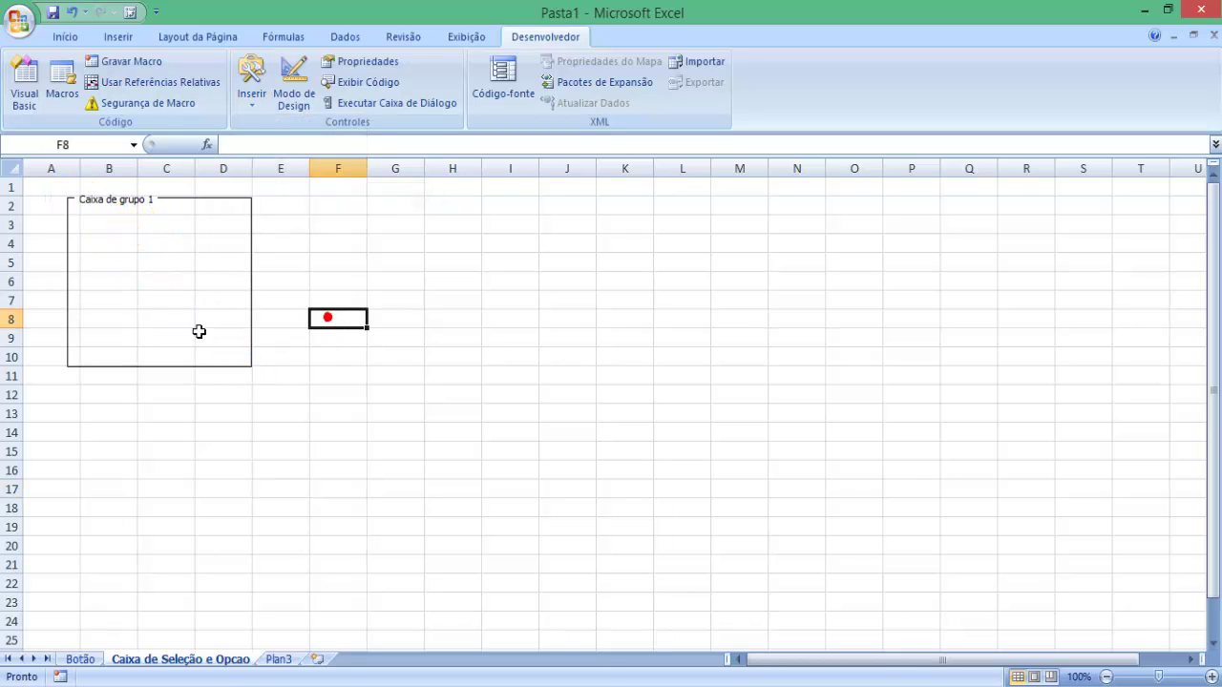
# Insert three form-control check boxes inside the group box, stacked one below the other near its left edge
pyautogui.click(250, 93)
pyautogui.click(279, 144)
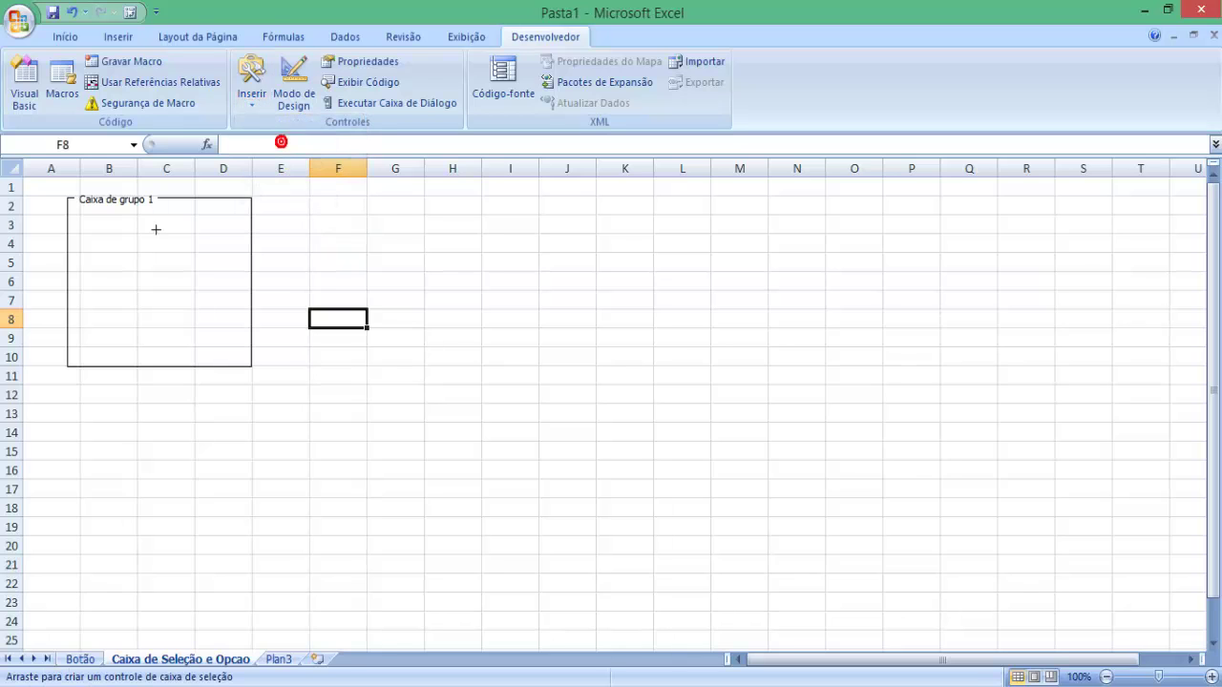
pyautogui.click(84, 215)
pyautogui.click(251, 92)
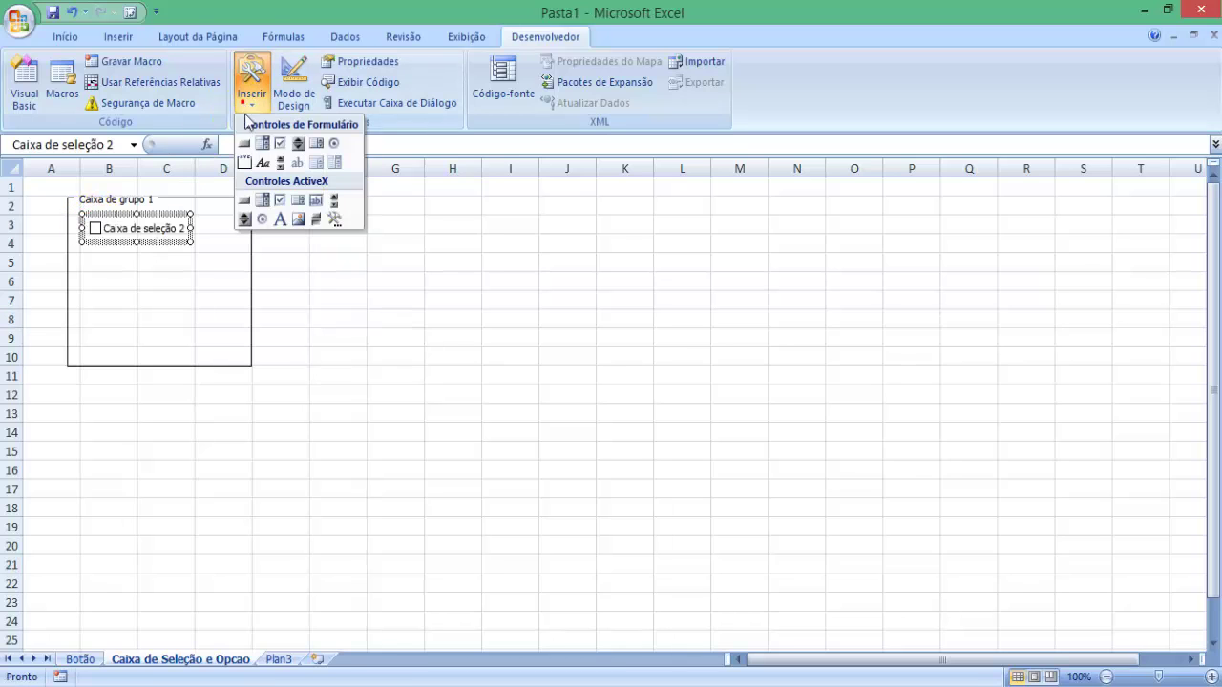
pyautogui.click(280, 143)
pyautogui.click(84, 244)
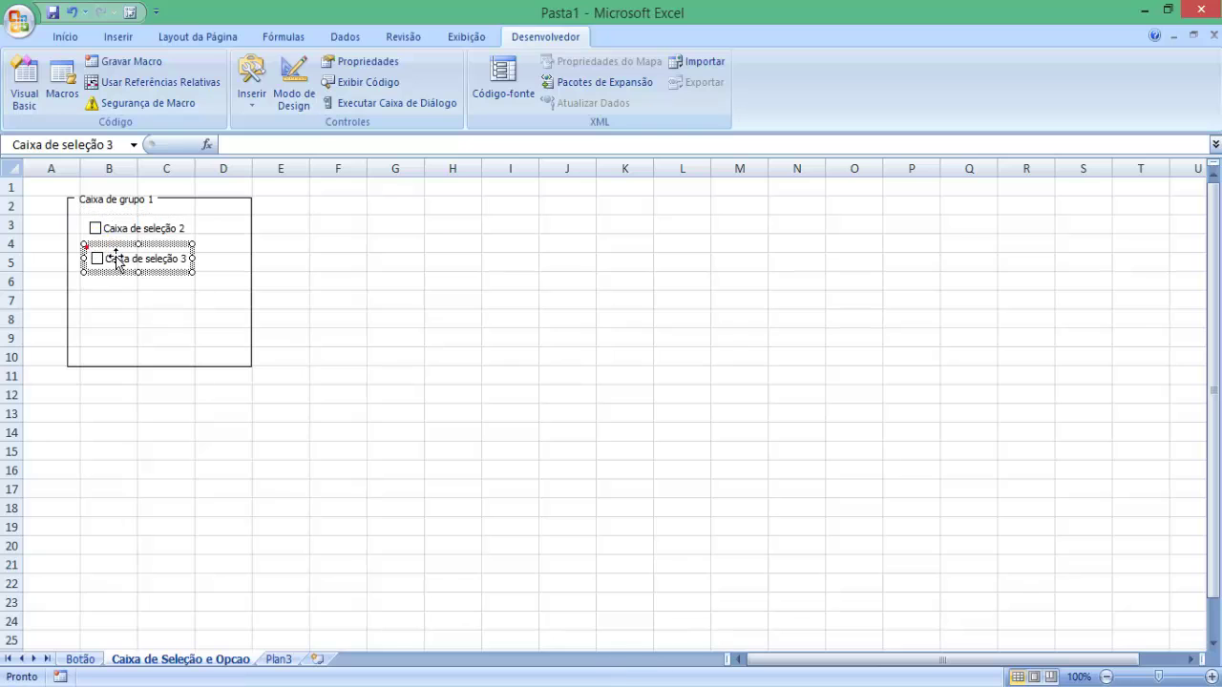
pyautogui.click(268, 107)
pyautogui.click(280, 143)
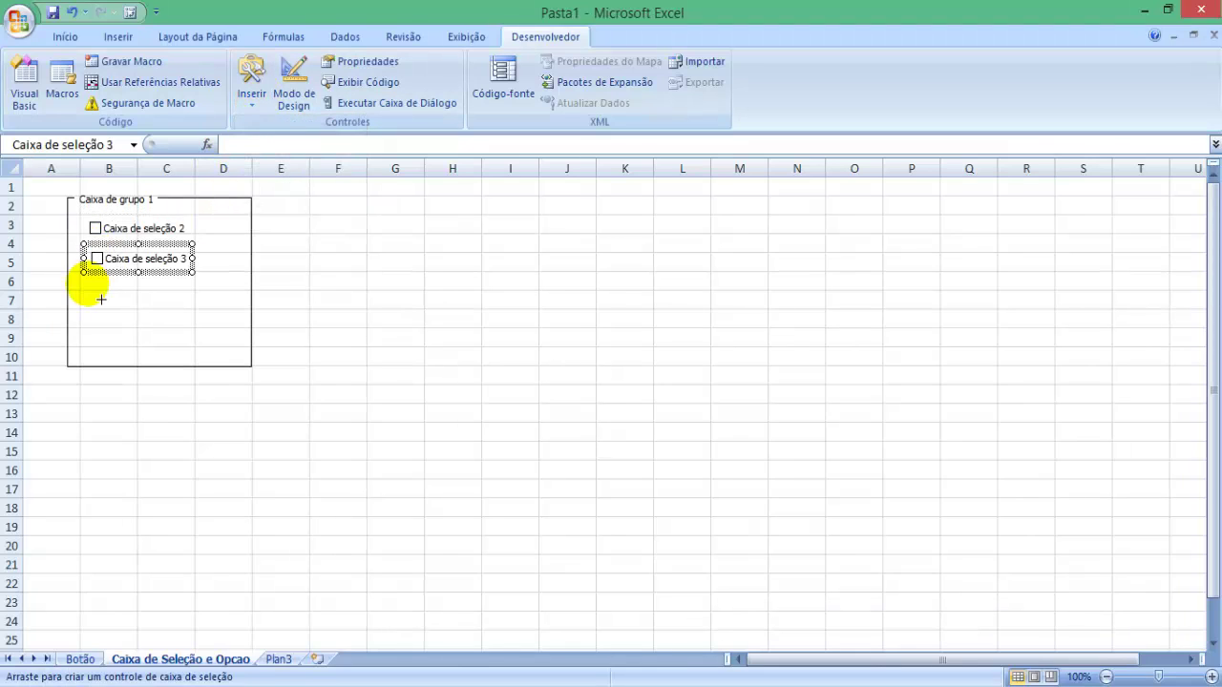
pyautogui.click(91, 285)
pyautogui.click(148, 322)
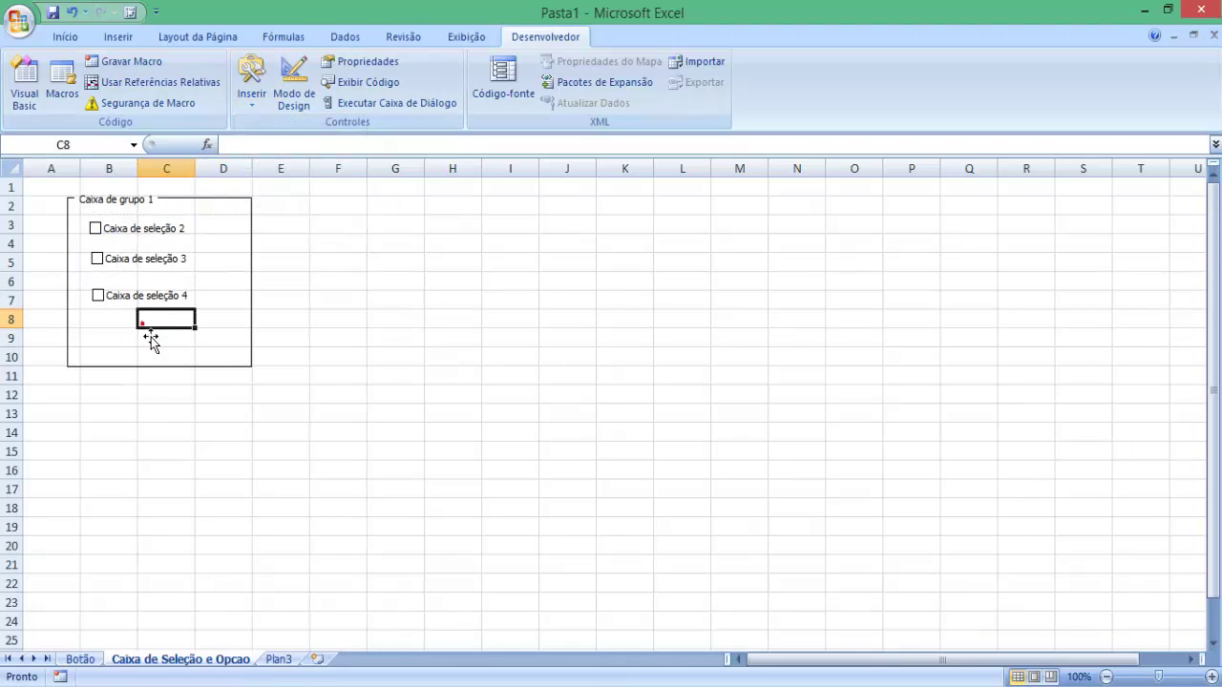
pyautogui.click(122, 235)
pyautogui.keyDown('ctrl'); pyautogui.doubleClick(117, 231); pyautogui.keyUp('ctrl')
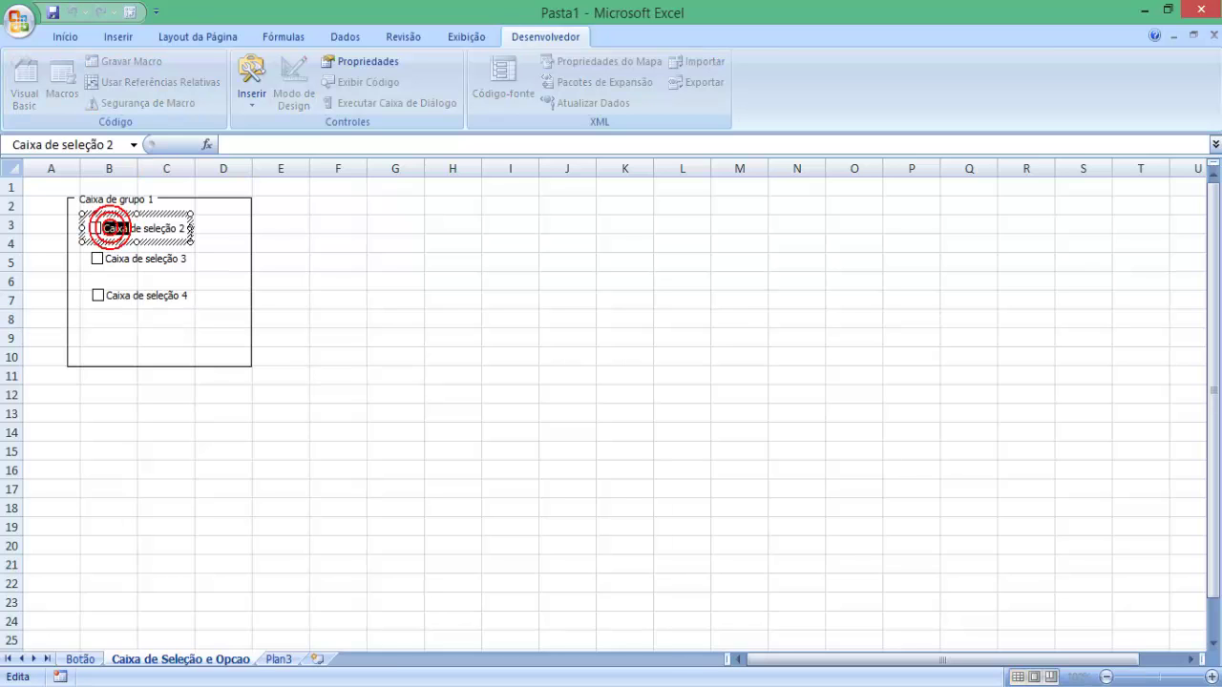
pyautogui.press('Escape')
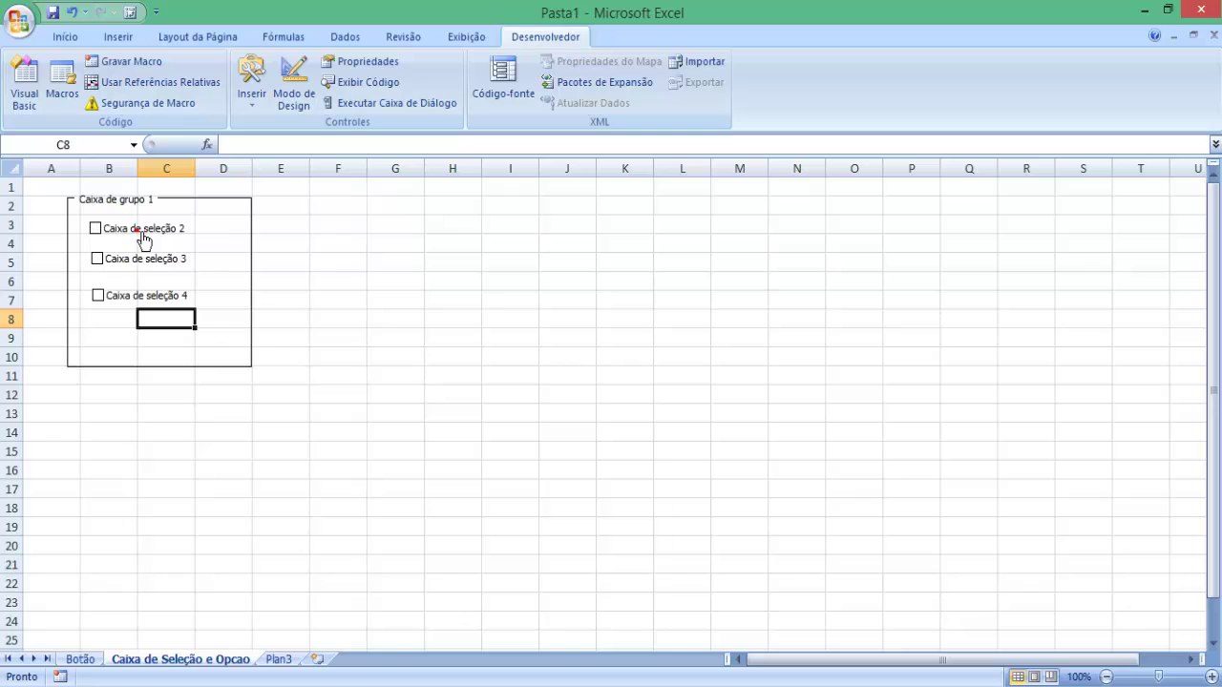
# Title the group box "Eu gosto de filmes de" and label the first check box "Ficção"
pyautogui.keyDown('ctrl'); pyautogui.doubleClick(88, 201); pyautogui.keyUp('ctrl')
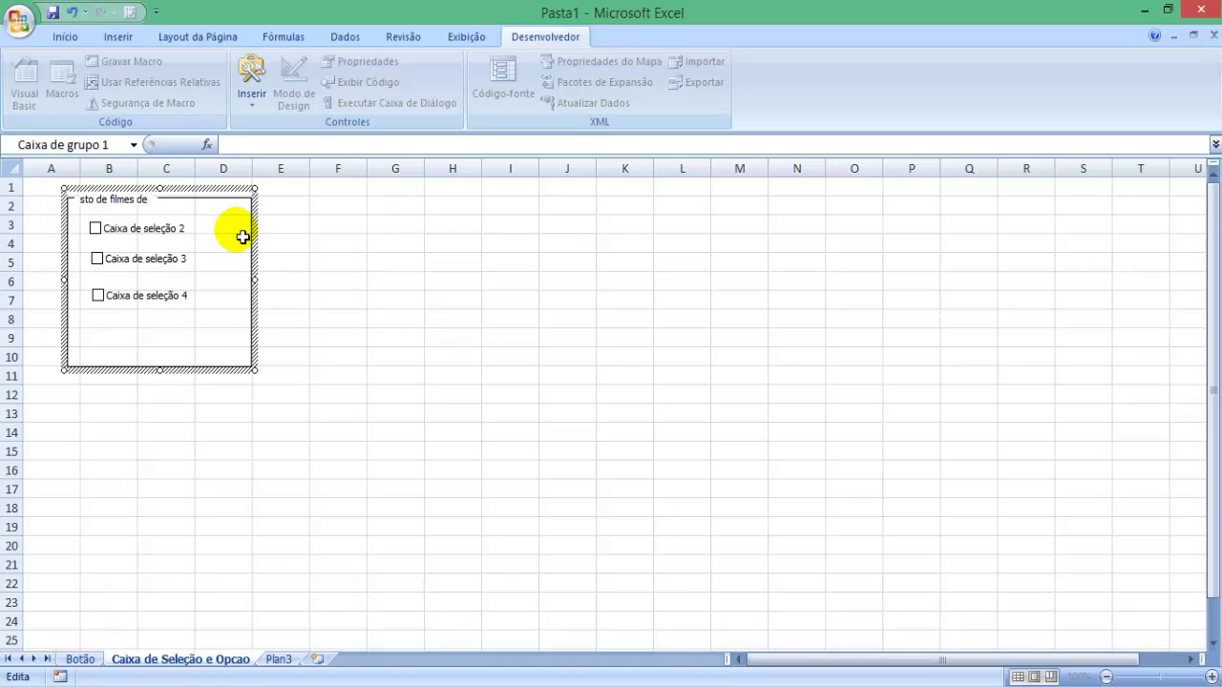
pyautogui.click(296, 247)
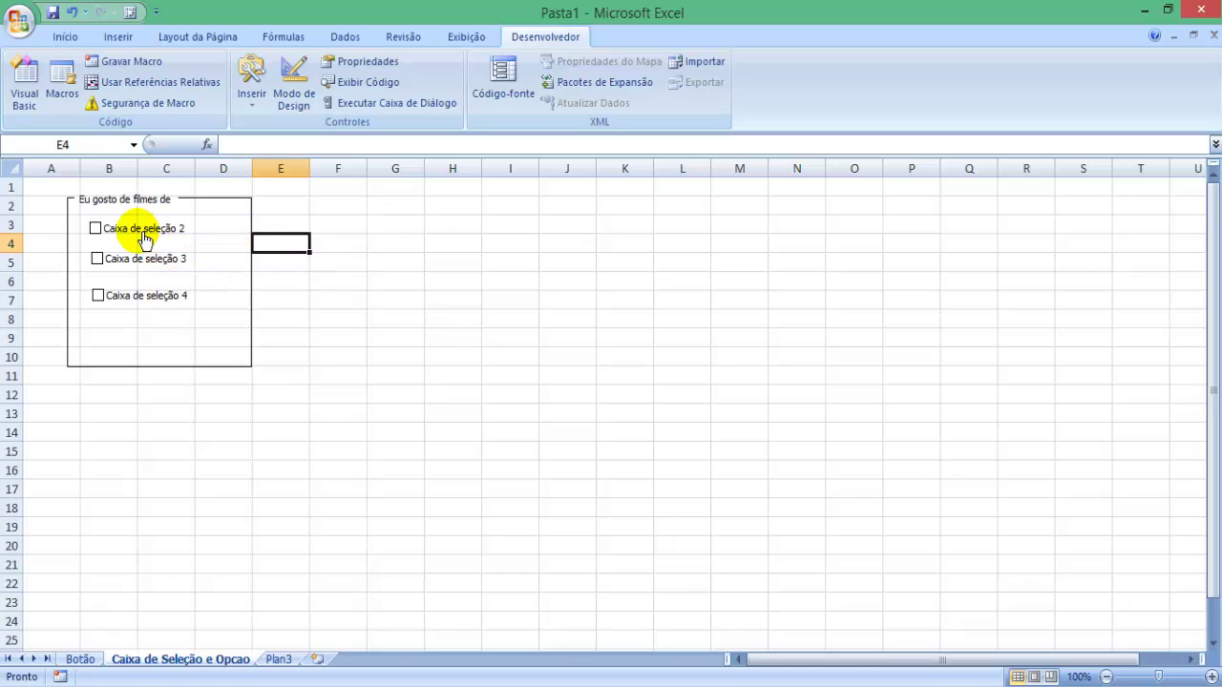
pyautogui.keyDown('ctrl'); pyautogui.click(143, 239); pyautogui.keyUp('ctrl')
pyautogui.doubleClick(139, 237)
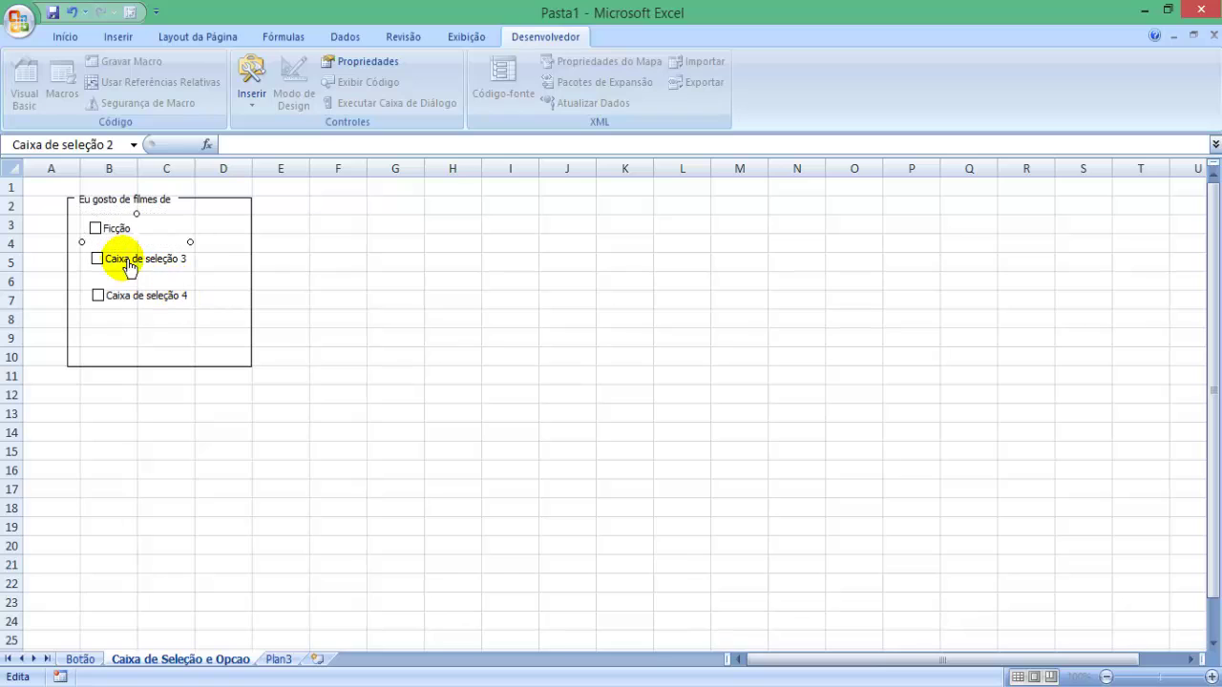
pyautogui.click(134, 266)
pyautogui.click(140, 267)
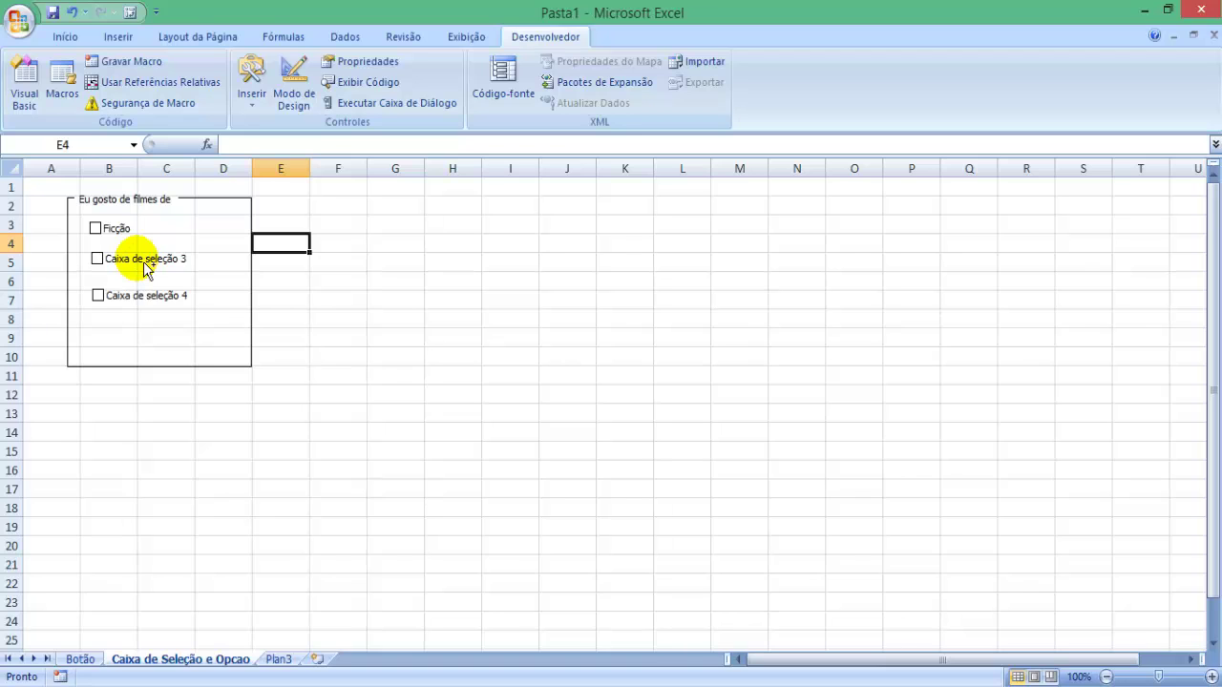
# Label the second check box in the film group box "Terror"
pyautogui.keyDown('ctrl'); pyautogui.click(144, 269); pyautogui.keyUp('ctrl')
pyautogui.doubleClick(140, 268)
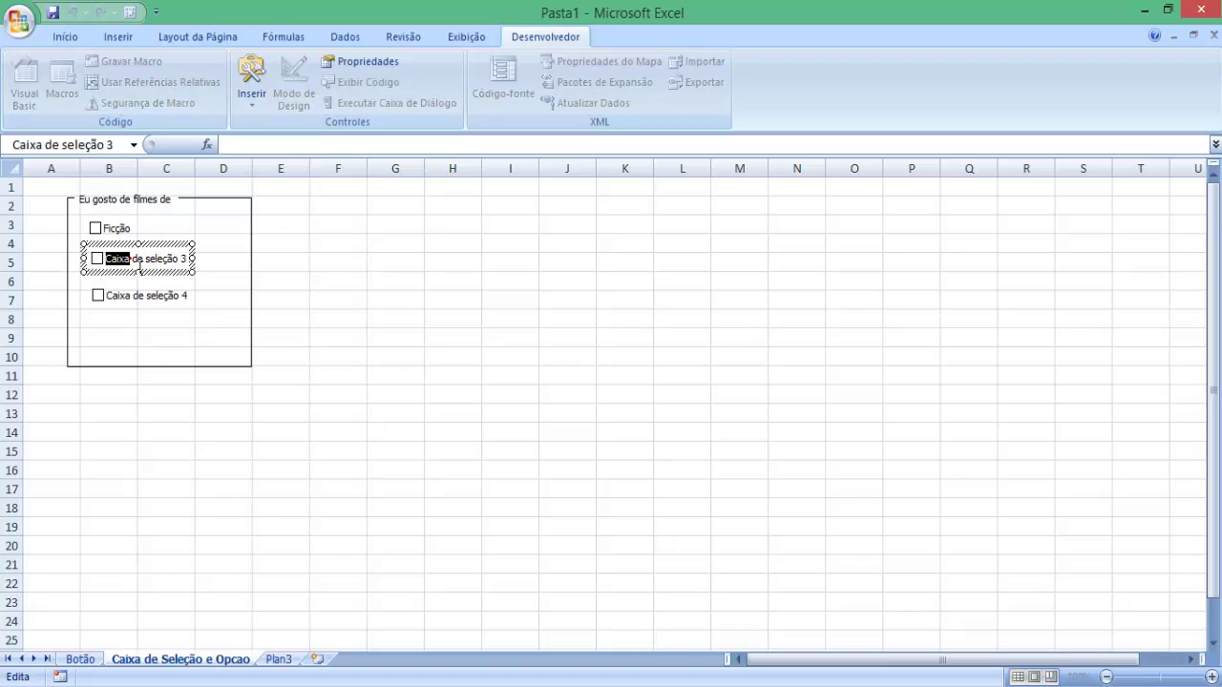
pyautogui.hotkey('ctrl', 'a')
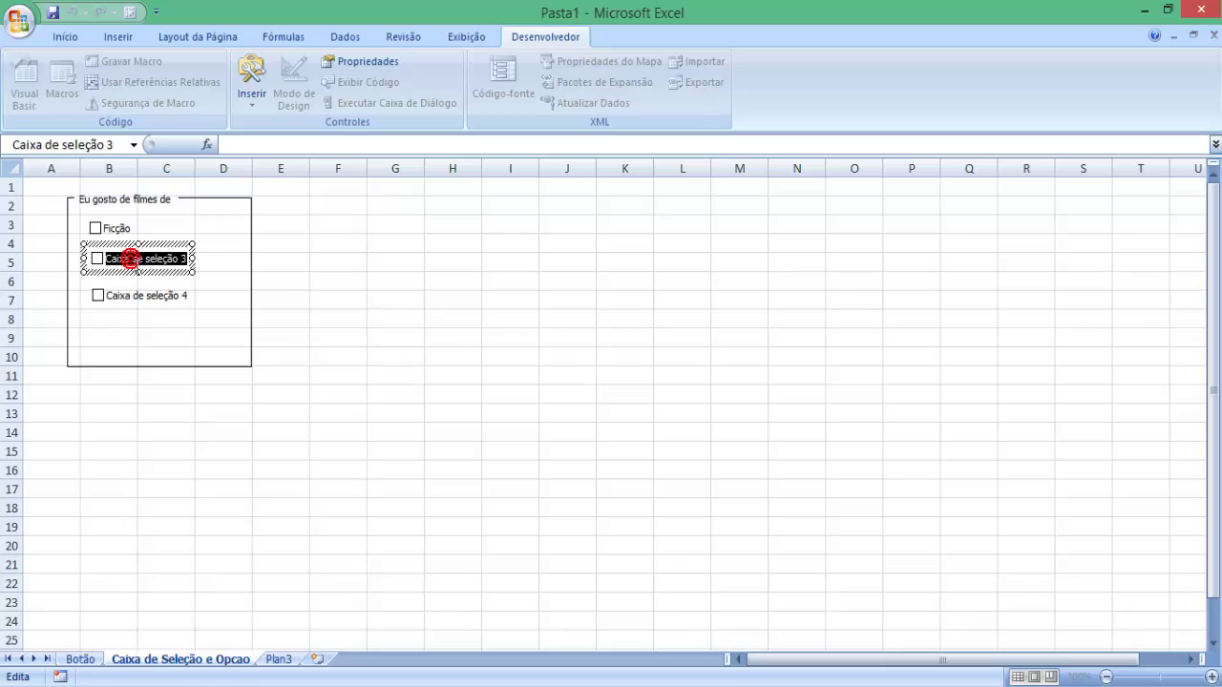
pyautogui.write('Terror')
pyautogui.click(164, 321)
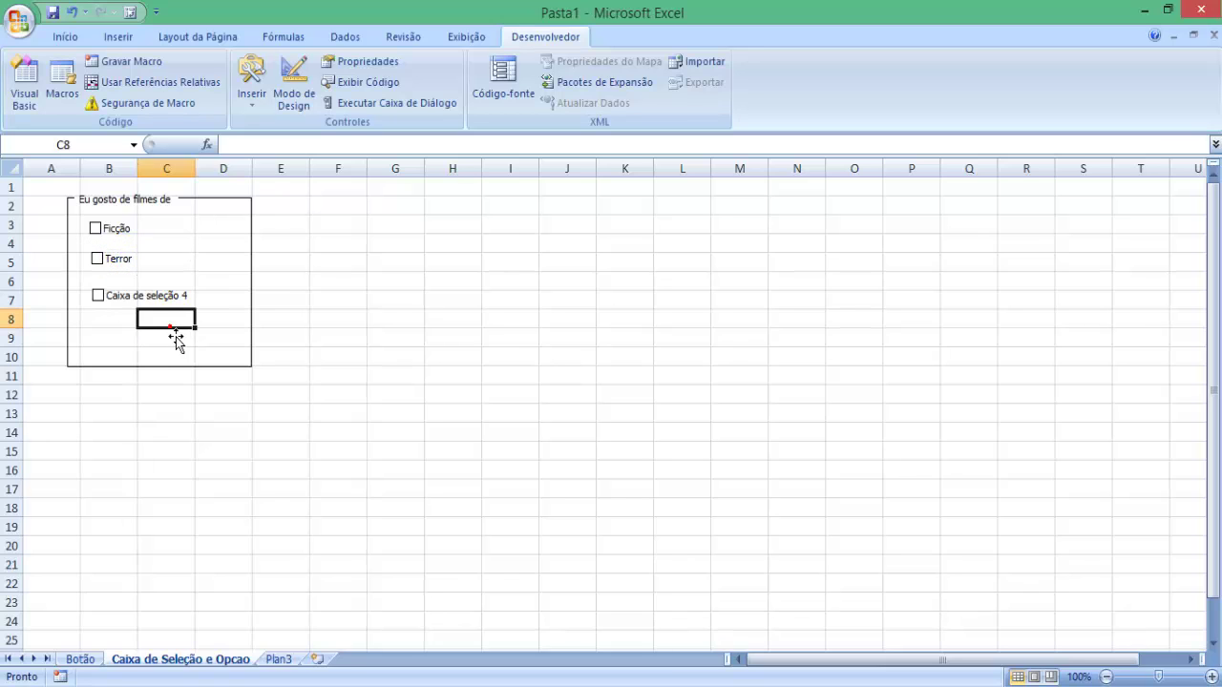
# Label the third check box in the film group box "Comédia"
pyautogui.keyDown('ctrl'); pyautogui.click(121, 304); pyautogui.keyUp('ctrl')
pyautogui.click(124, 302)
pyautogui.doubleClick(124, 302)
pyautogui.hotkey('ctrl', 'a')
pyautogui.write('Ca')
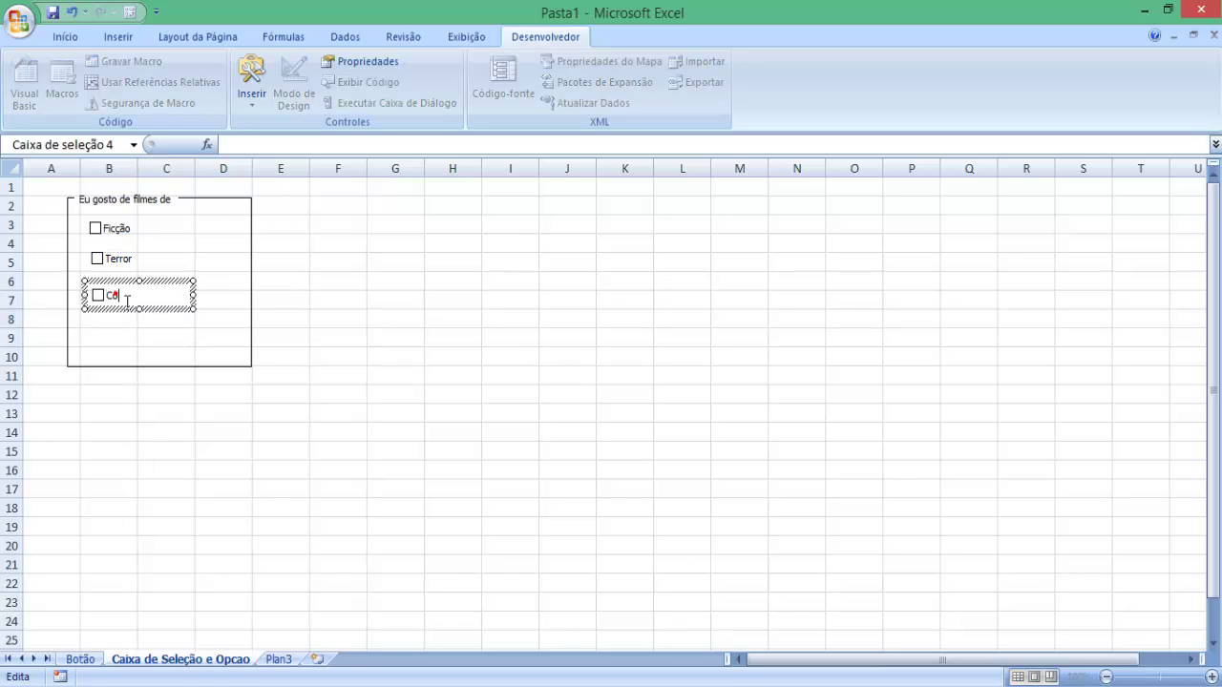
pyautogui.write('média')
pyautogui.click(421, 341)
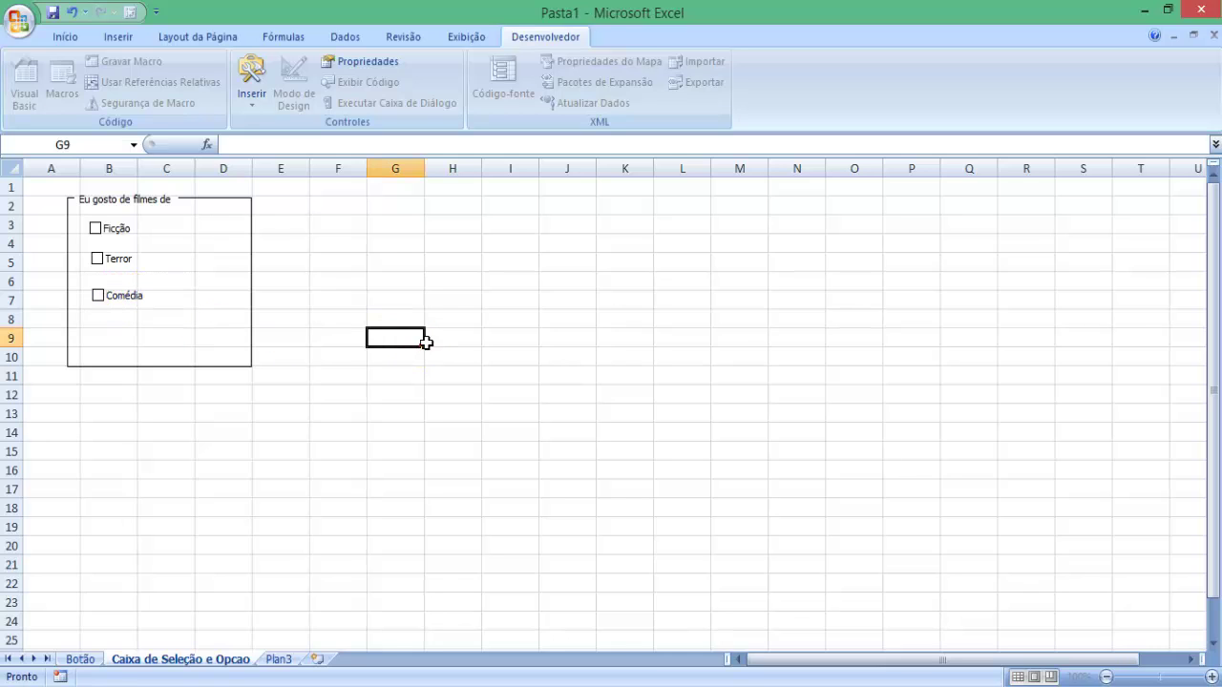
# Shrink the film group box to fit its check boxes, ending at about row 8 and column C
pyautogui.click(160, 362)
pyautogui.moveTo(158, 362); pyautogui.dragTo(158, 321)
pyautogui.click(174, 387)
pyautogui.click(254, 246)
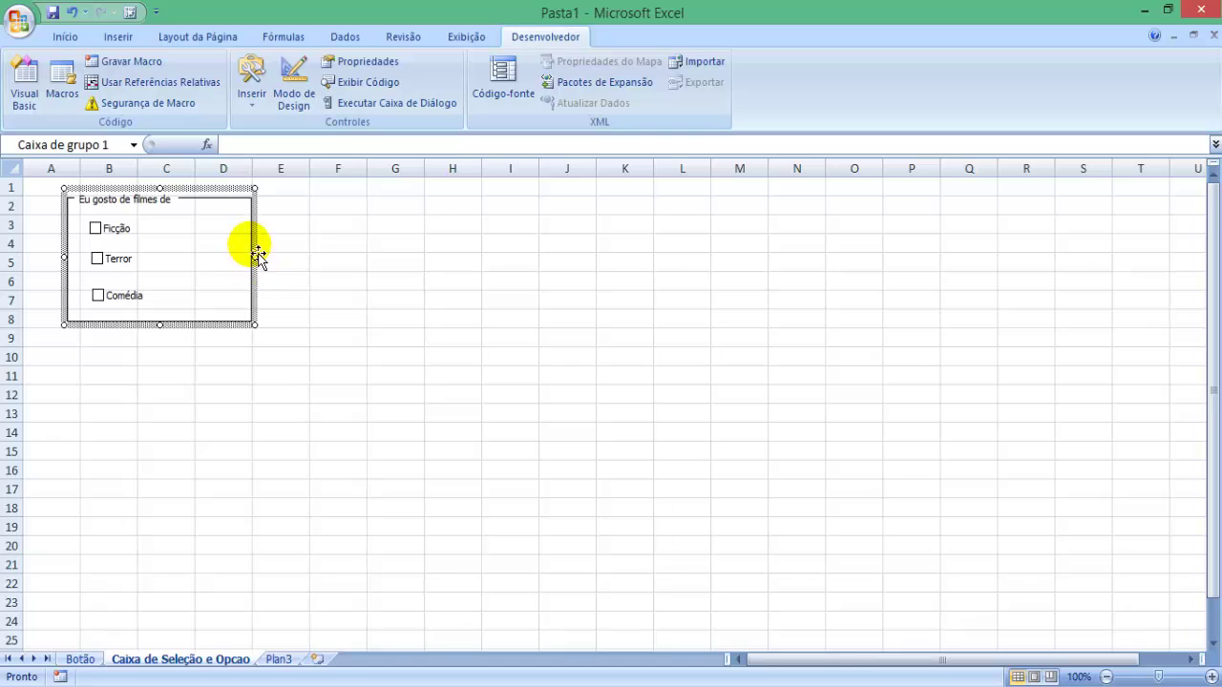
pyautogui.moveTo(254, 257); pyautogui.dragTo(188, 249)
pyautogui.click(280, 298)
# Tick all three film check boxes: Ficção, Terror and Comédia
pyautogui.click(112, 230)
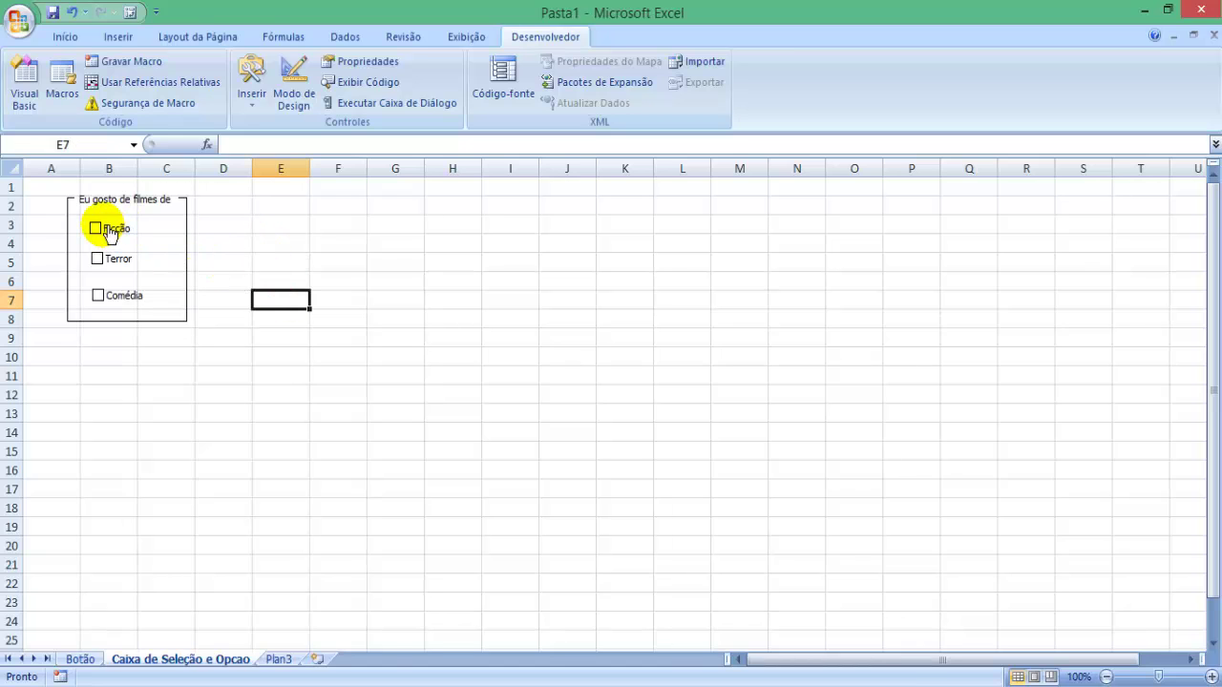
pyautogui.click(113, 232)
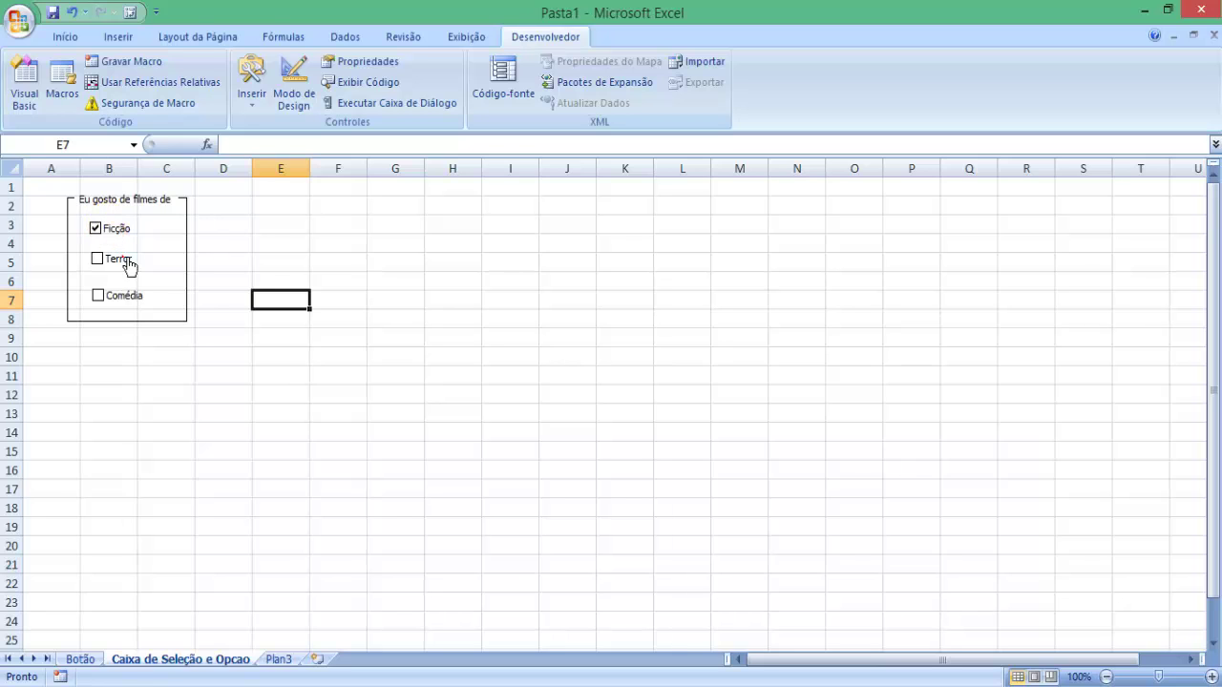
pyautogui.click(124, 262)
pyautogui.click(123, 298)
pyautogui.click(170, 432)
# Move only the film group box up and to the left, so it starts in cell A1
pyautogui.click(187, 278)
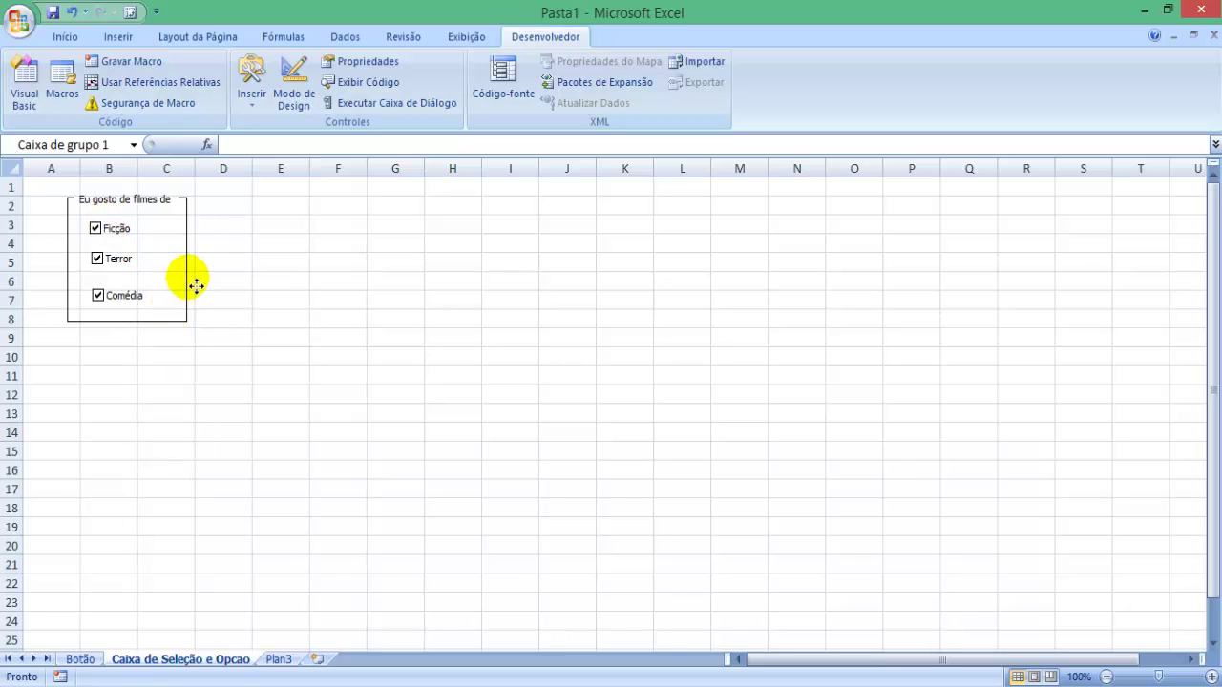
pyautogui.moveTo(185, 276); pyautogui.dragTo(147, 263)
pyautogui.click(234, 340)
# Try to move the three film check boxes together into the relocated group box
pyautogui.keyDown('ctrl'); pyautogui.click(105, 227); pyautogui.keyUp('ctrl')
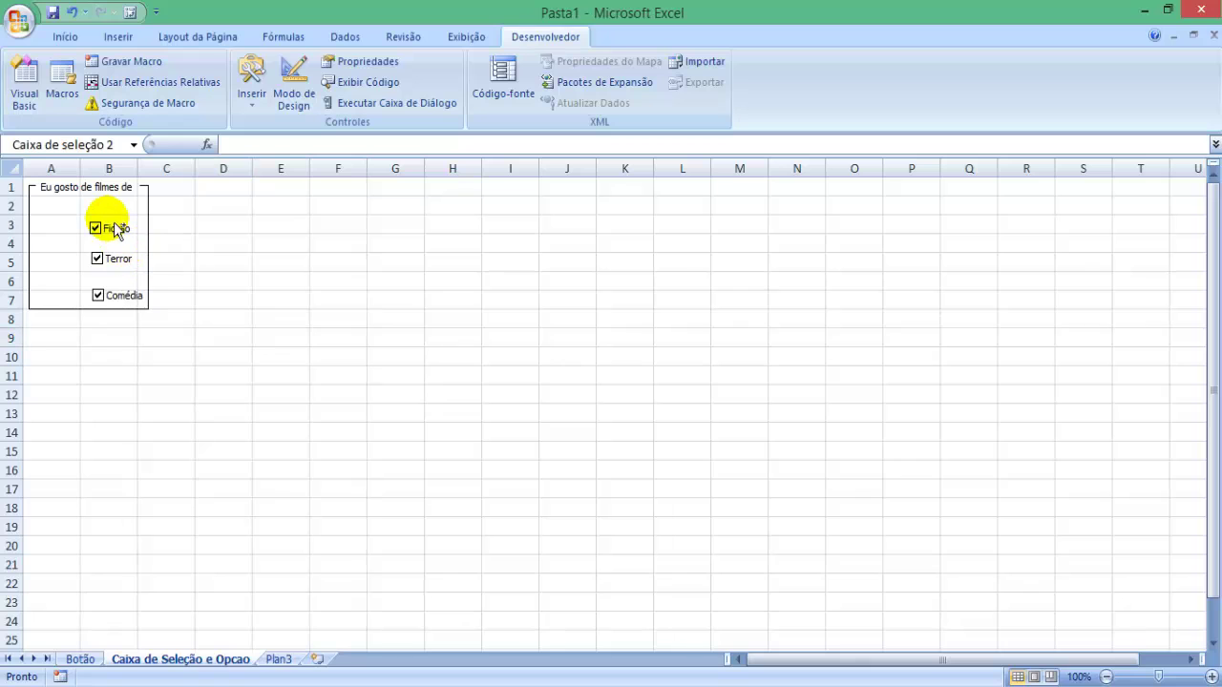
pyautogui.keyDown('ctrl'); pyautogui.click(115, 256); pyautogui.keyUp('ctrl')
pyautogui.keyDown('ctrl'); pyautogui.click(121, 290); pyautogui.keyUp('ctrl')
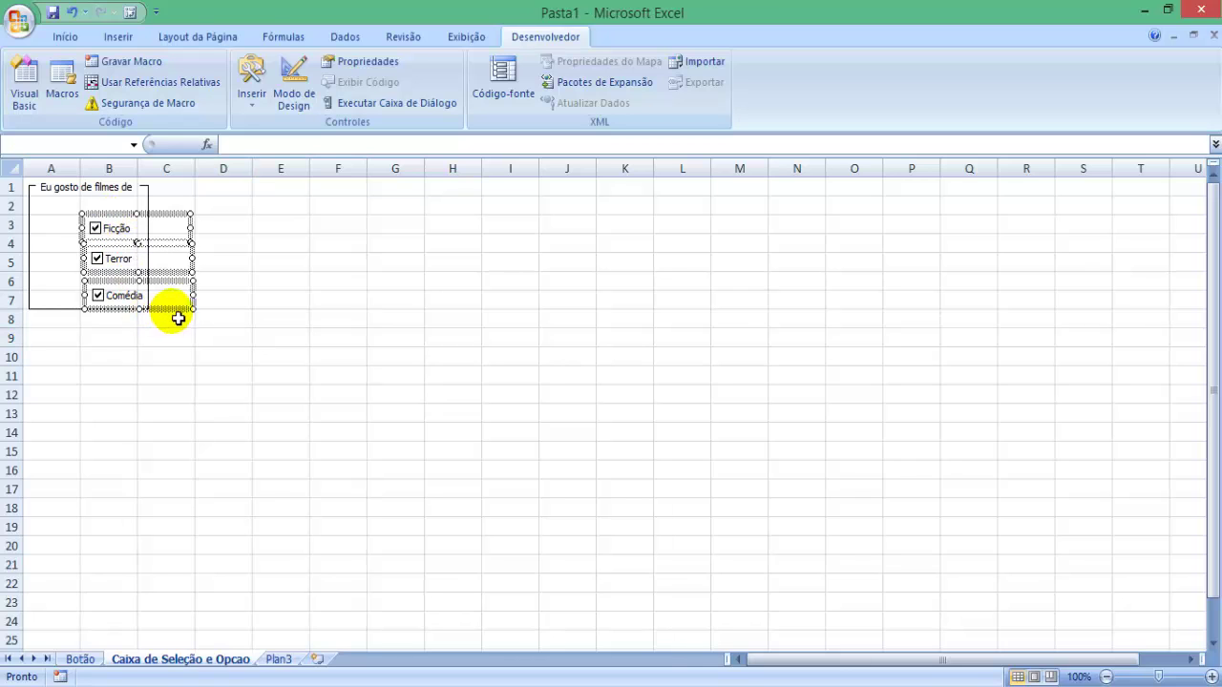
pyautogui.moveTo(175, 314); pyautogui.dragTo(136, 278)
pyautogui.click(189, 247)
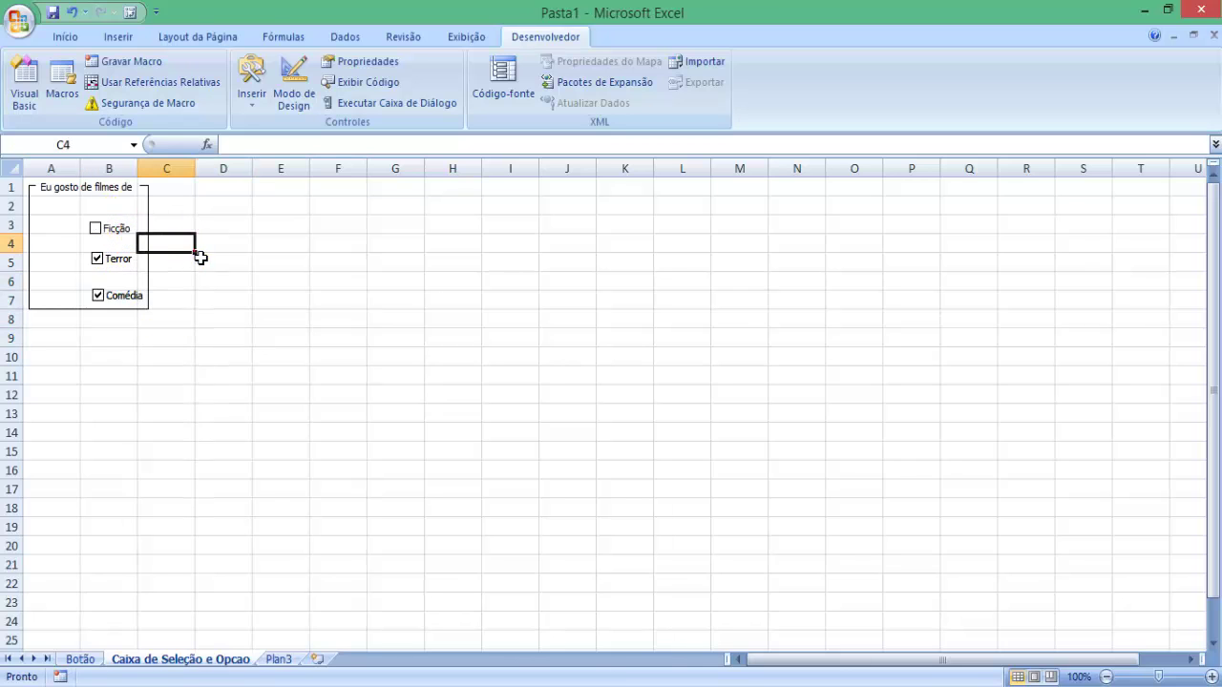
# Select the three film check boxes together and move them inside the group box, over columns A and B
pyautogui.keyDown('ctrl'); pyautogui.click(114, 229); pyautogui.keyUp('ctrl')
pyautogui.keyDown('ctrl'); pyautogui.click(134, 265); pyautogui.keyUp('ctrl')
pyautogui.keyDown('ctrl'); pyautogui.click(122, 295); pyautogui.keyUp('ctrl')
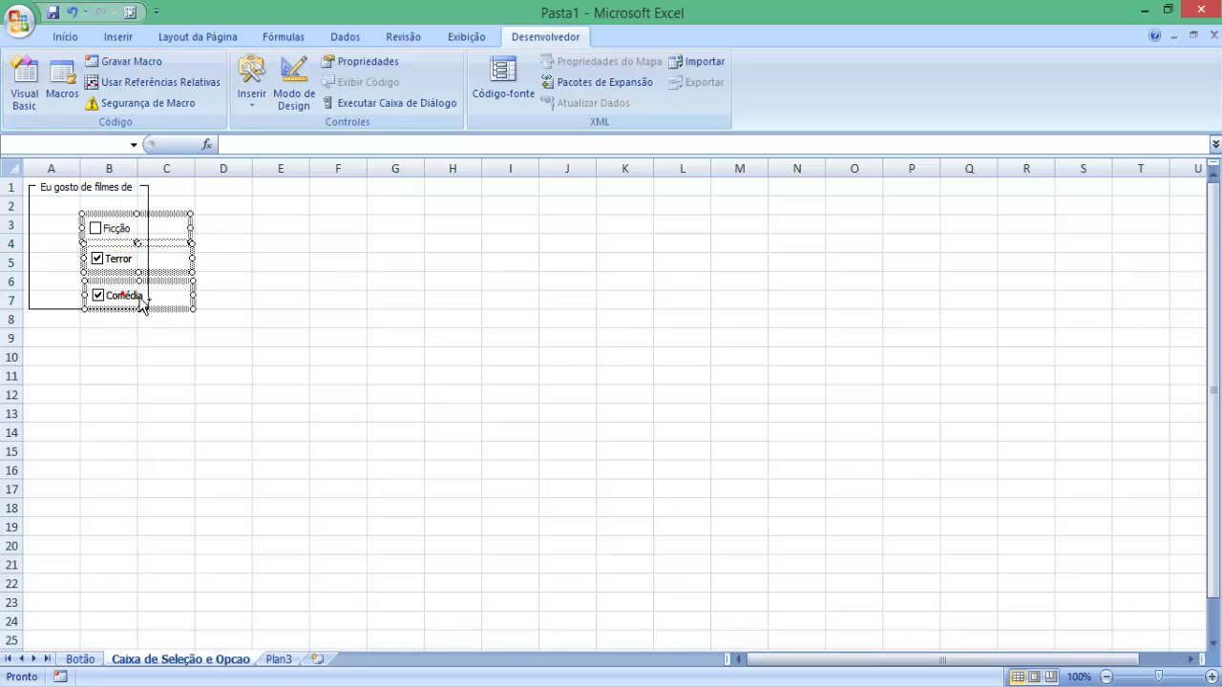
pyautogui.moveTo(168, 277); pyautogui.dragTo(131, 266)
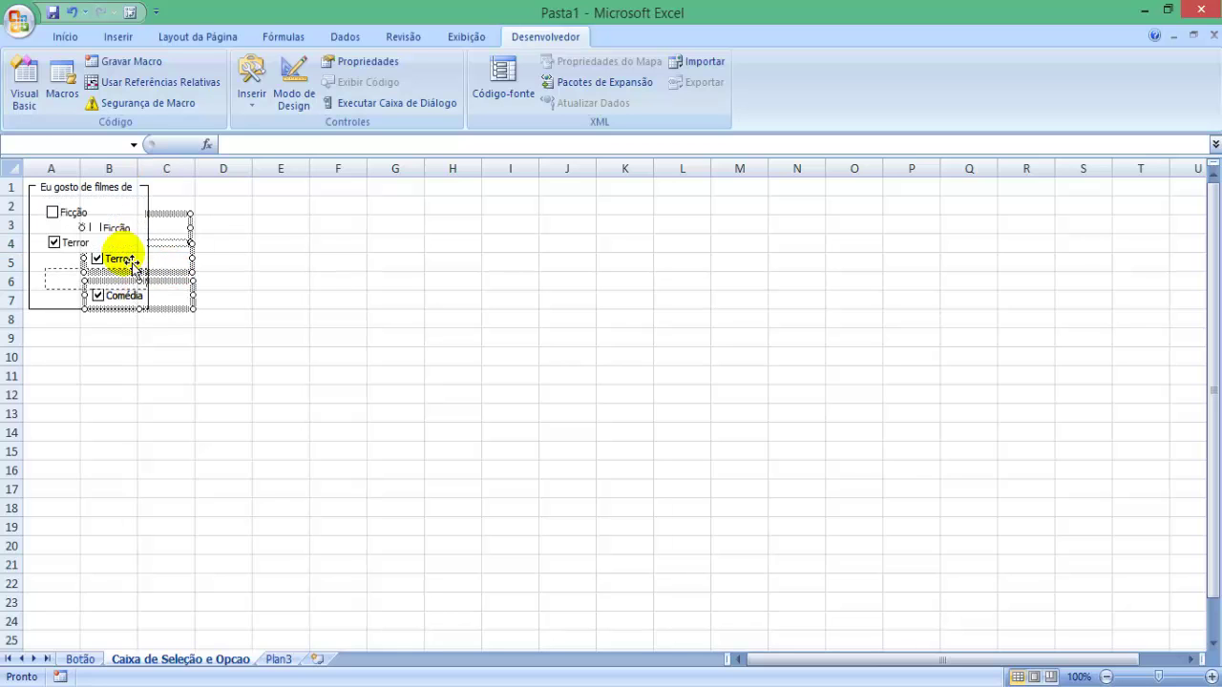
pyautogui.click(265, 282)
pyautogui.click(267, 301)
pyautogui.click(277, 363)
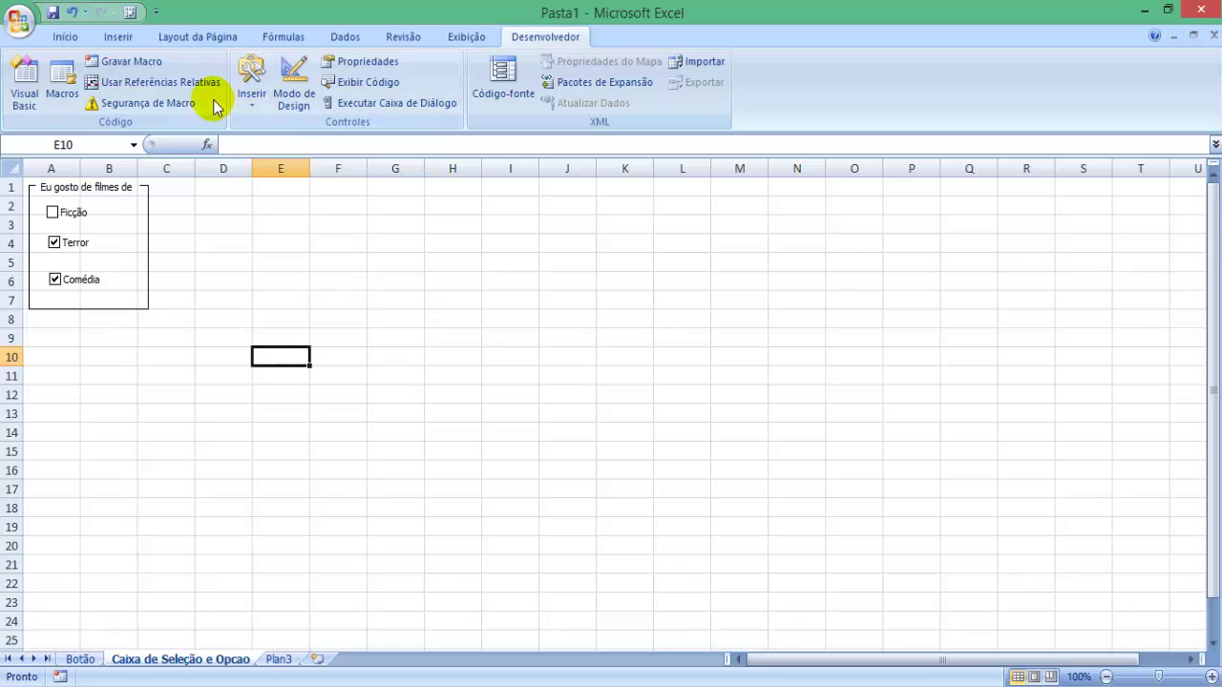
# Draw a second form-control group box over about cells D1:F8 and title it "Gênero"
pyautogui.click(252, 84)
pyautogui.click(243, 162)
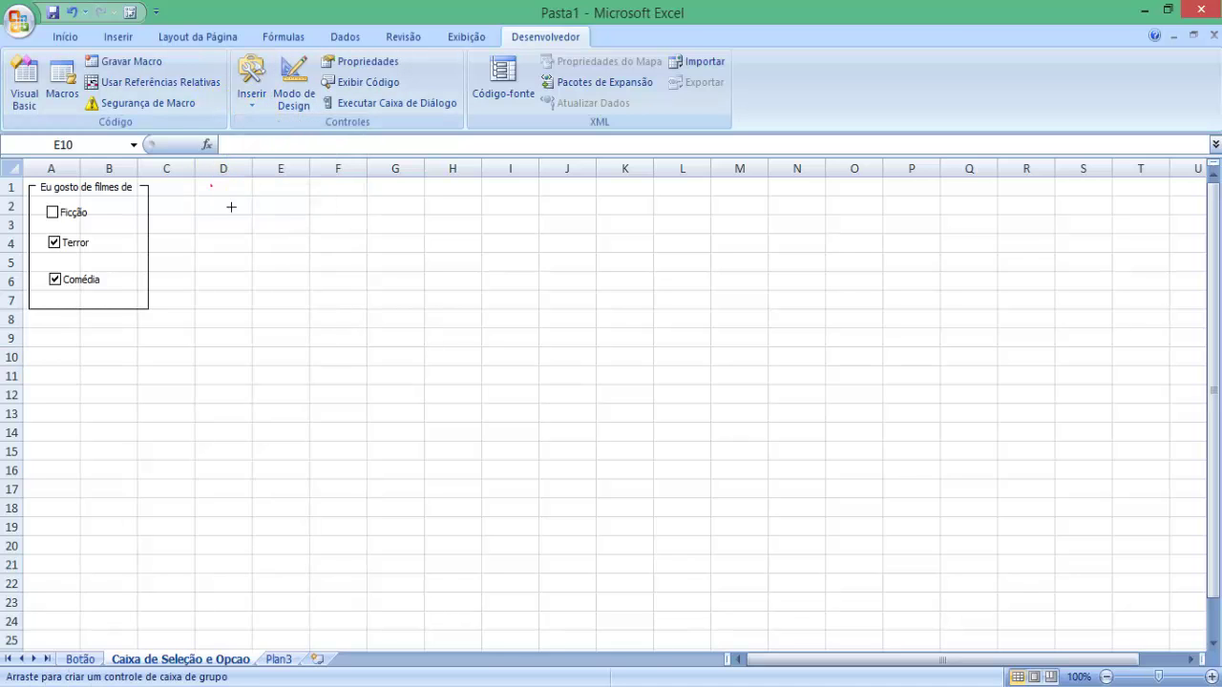
pyautogui.moveTo(208, 179)
pyautogui.mouseDown()
pyautogui.moveTo(371, 327)
pyautogui.moveTo(365, 317)
pyautogui.mouseUp()
pyautogui.doubleClick(258, 195)
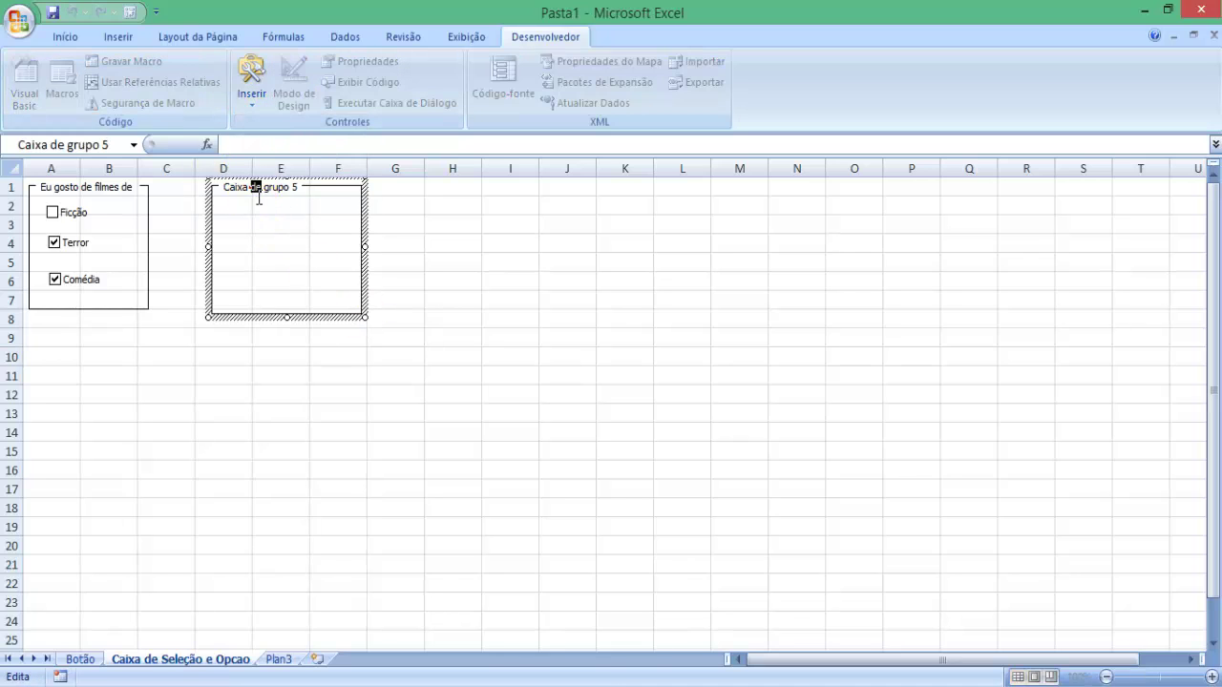
pyautogui.hotkey('ctrl', 'a')
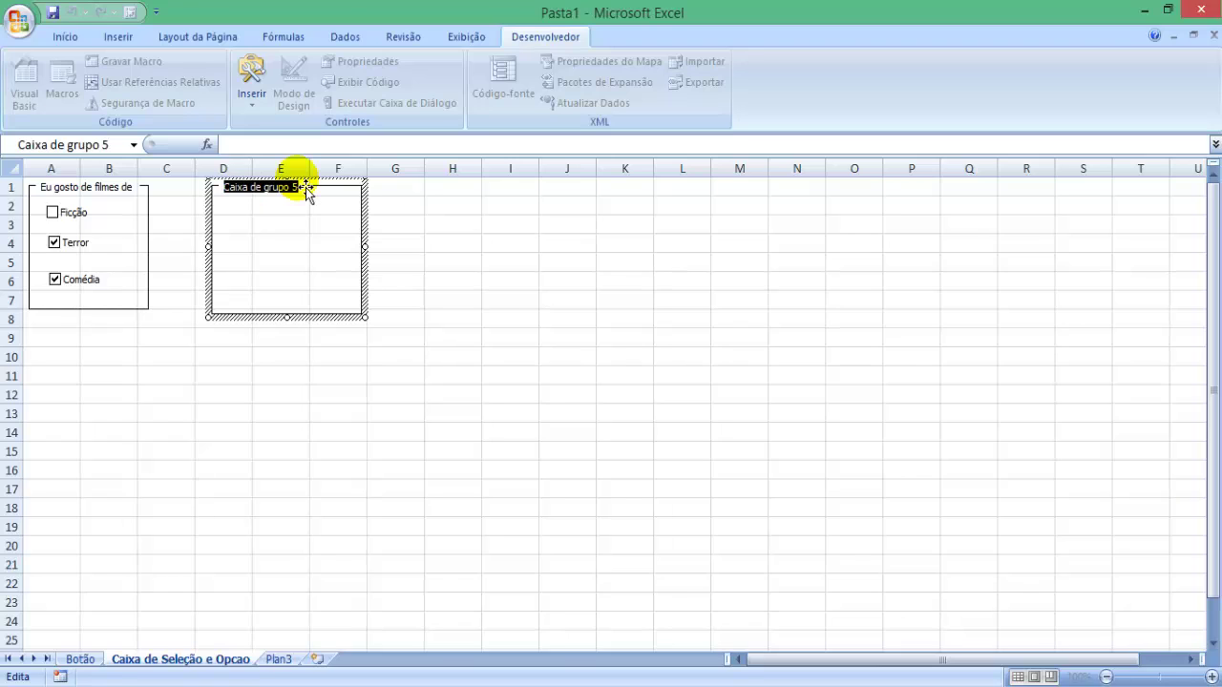
pyautogui.write('Gênero')
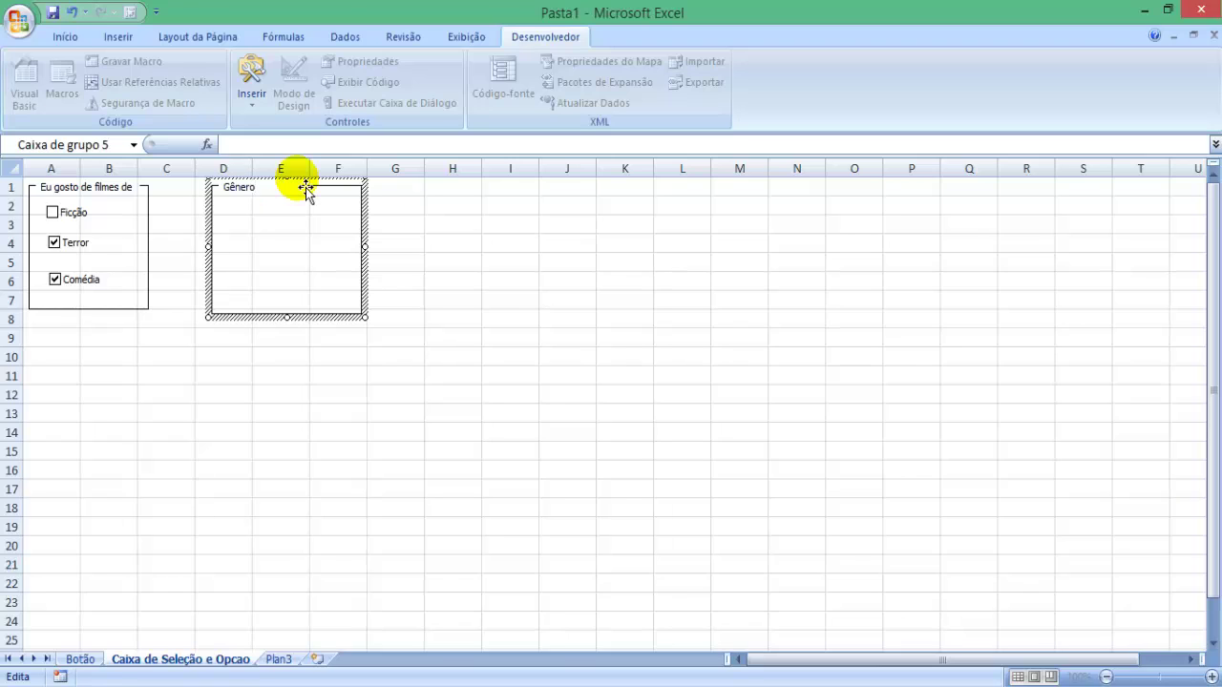
pyautogui.click(458, 261)
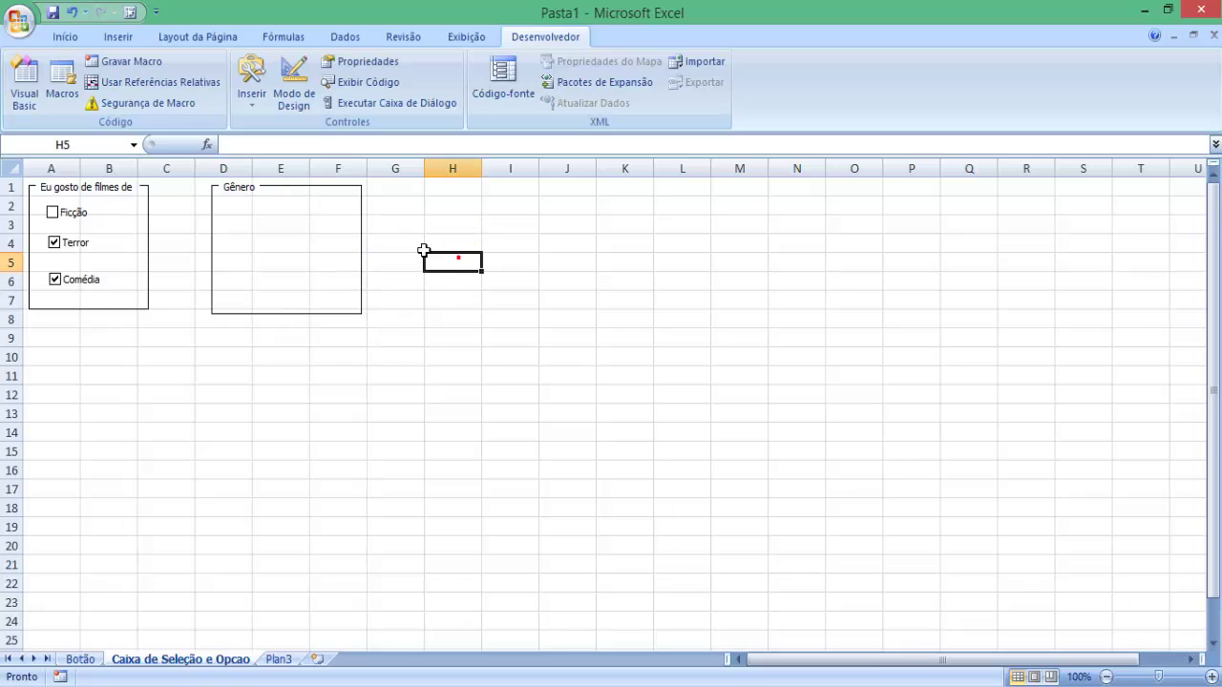
# Insert a form-control option button near the top of the Gênero group box and label it "Masculino"
pyautogui.click(254, 90)
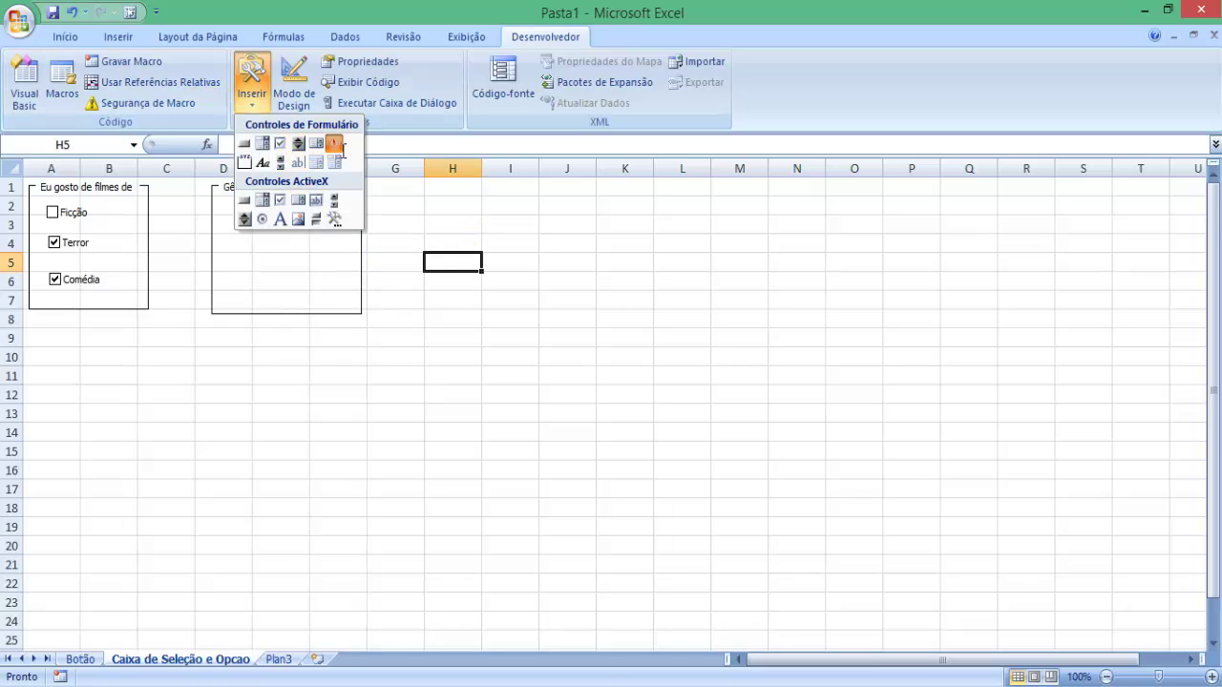
pyautogui.click(333, 143)
pyautogui.click(239, 202)
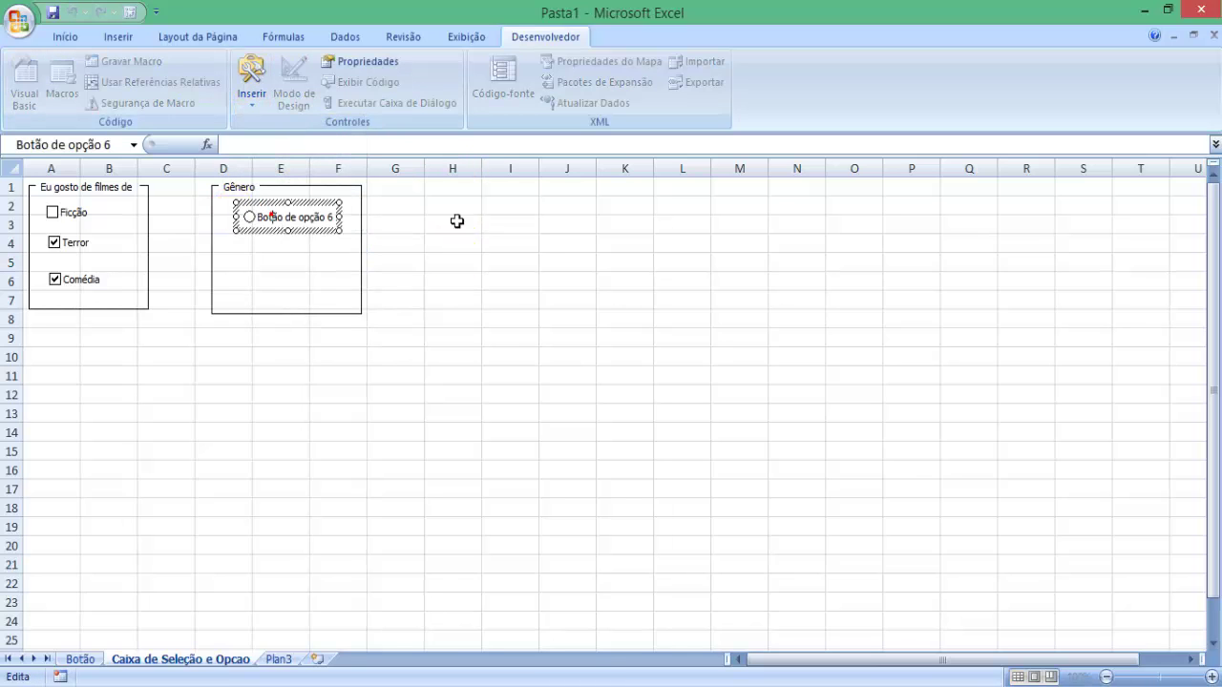
pyautogui.hotkey('ctrl', 'a')
pyautogui.write('Masc')
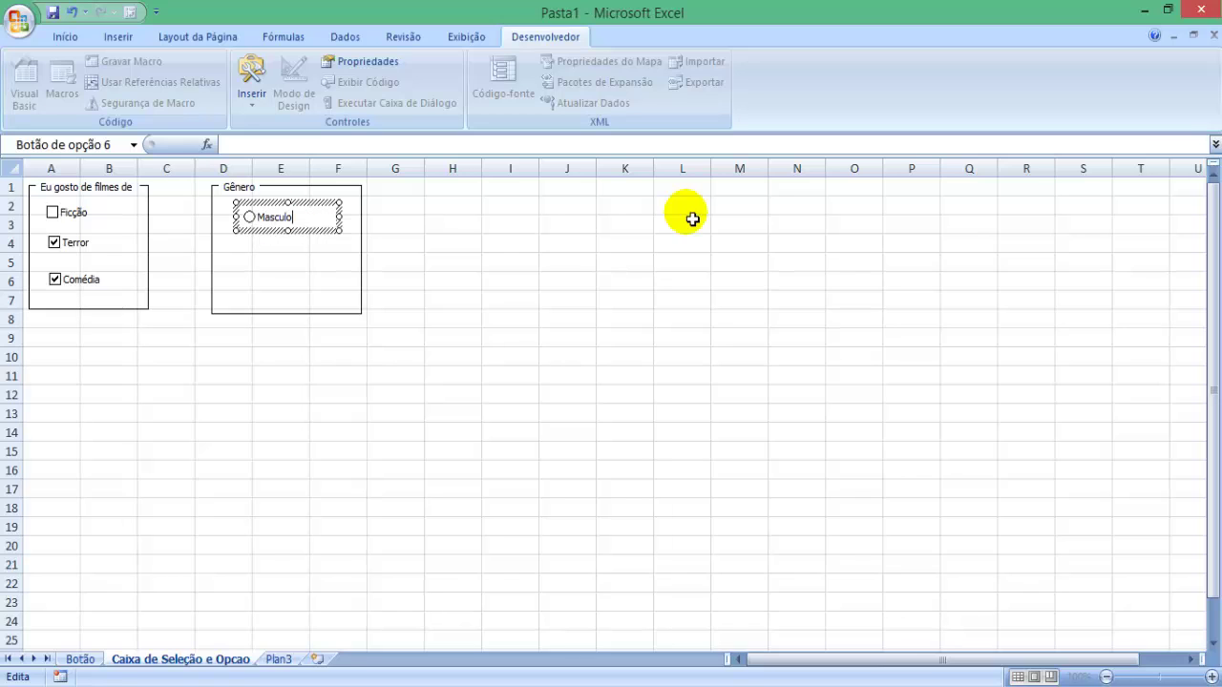
pyautogui.click(833, 239)
# Duplicate the Masculino option button directly below the original and label the copy "Feminino"
pyautogui.keyDown('ctrl'); pyautogui.click(261, 214); pyautogui.keyUp('ctrl')
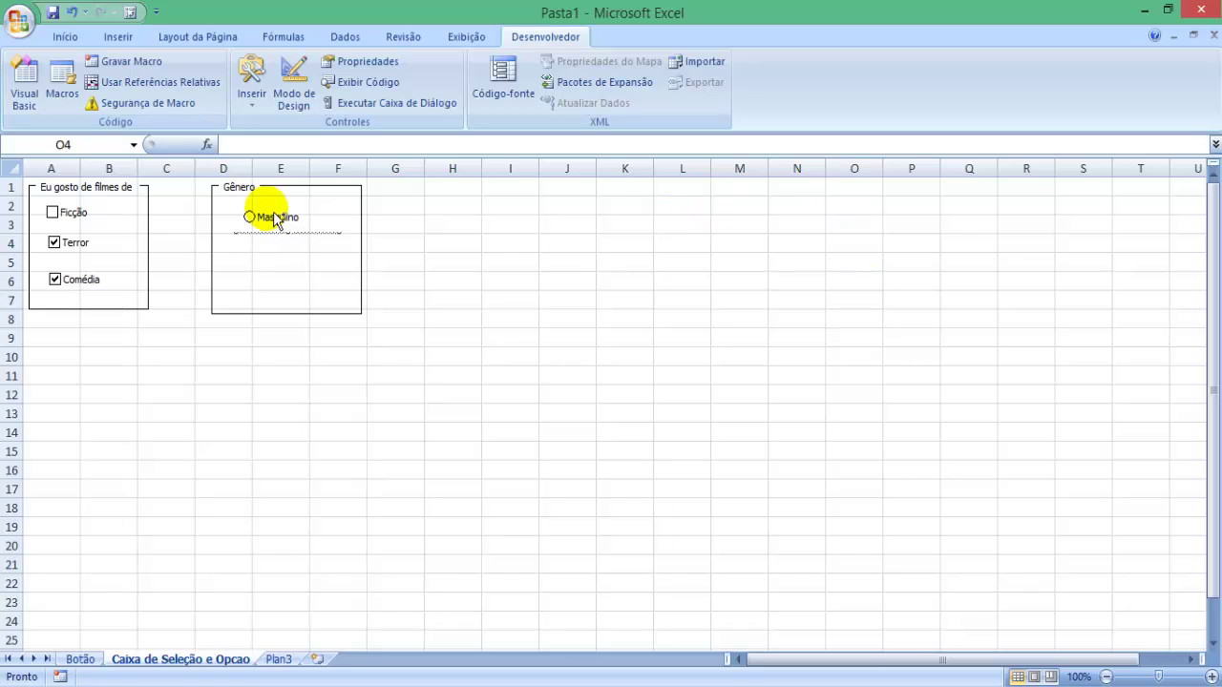
pyautogui.moveTo(301, 237); pyautogui.dragTo(300, 268)
pyautogui.click(273, 240)
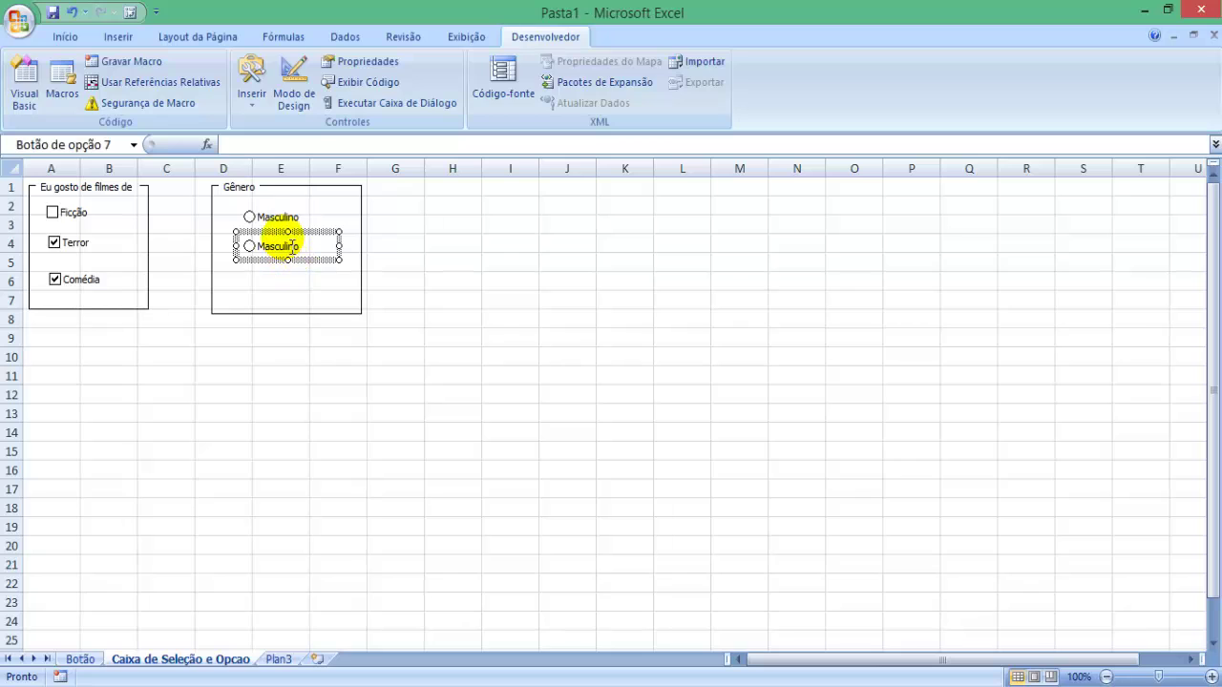
pyautogui.hotkey('ctrl', 'a')
pyautogui.write('Femini')
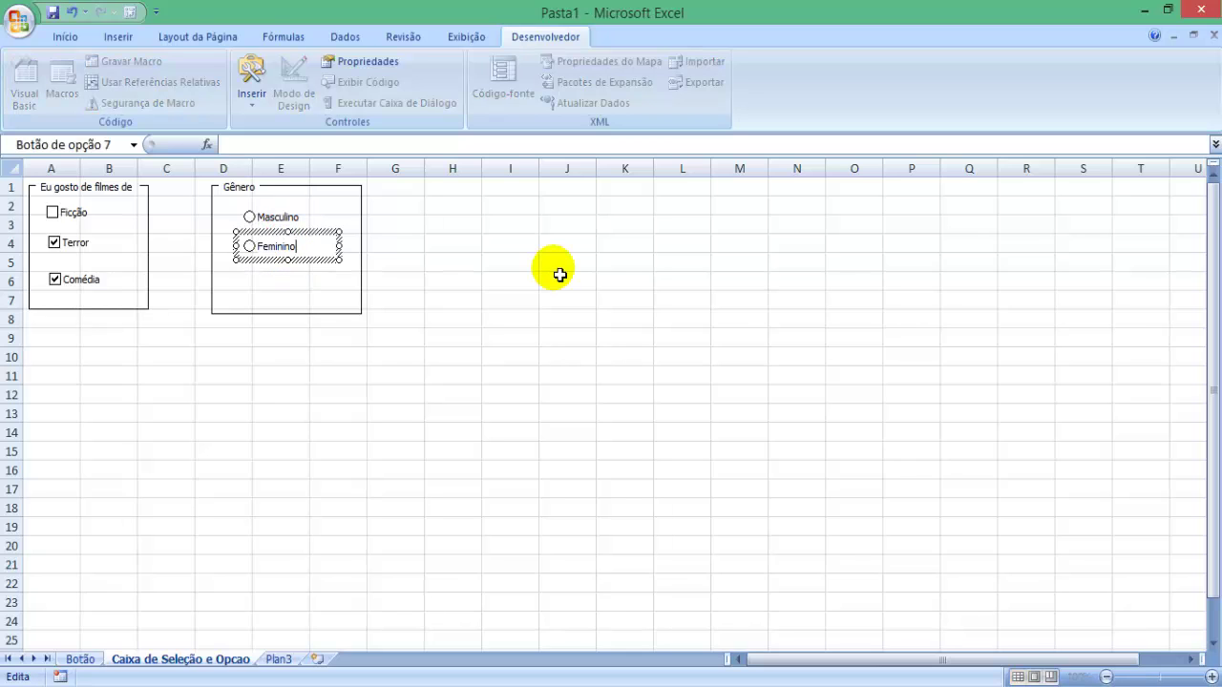
pyautogui.write('no')
pyautogui.press('Escape')
pyautogui.click(490, 376)
pyautogui.click(454, 372)
pyautogui.click(439, 406)
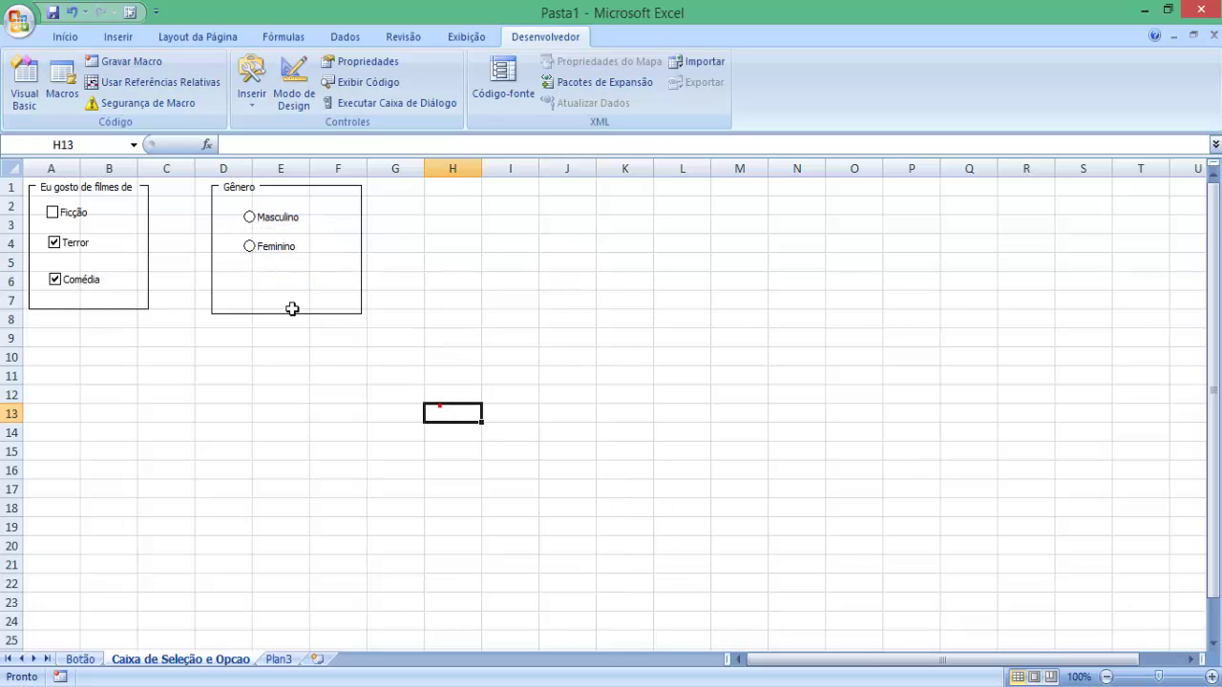
# Test the Gênero option buttons by alternating between Masculino and Feminino, finishing with Masculino selected
pyautogui.click(275, 220)
pyautogui.click(283, 249)
pyautogui.click(283, 225)
pyautogui.click(277, 254)
pyautogui.click(276, 222)
pyautogui.click(287, 254)
pyautogui.click(433, 328)
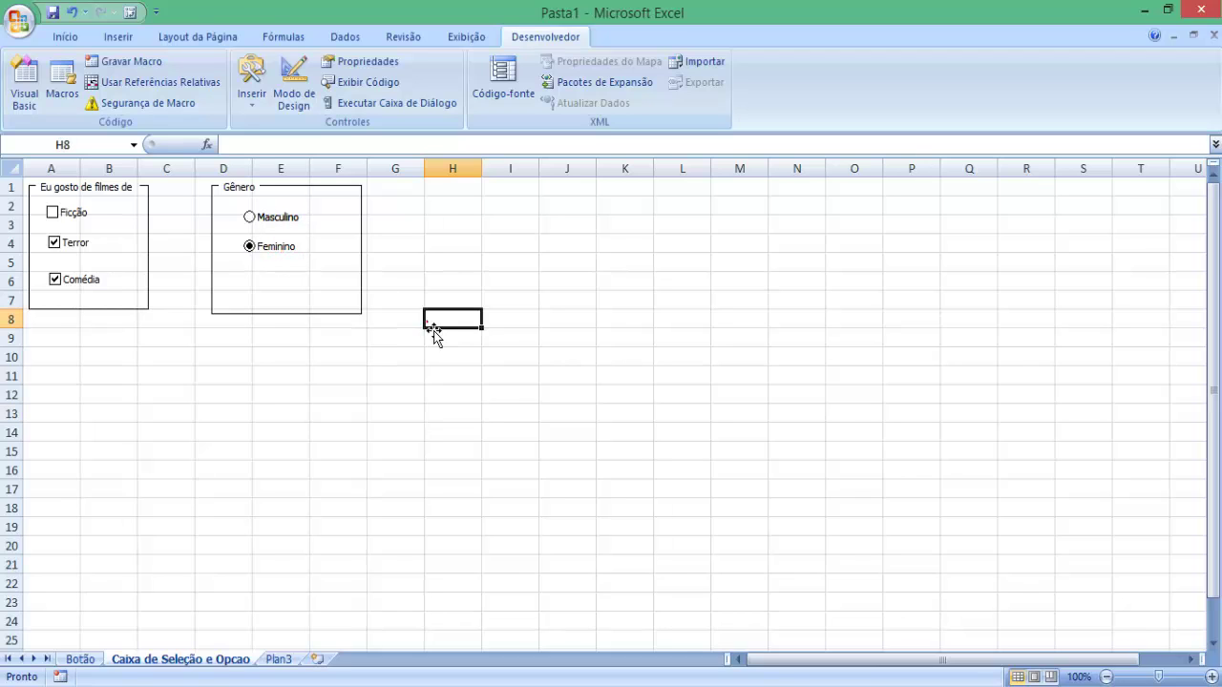
pyautogui.click(275, 222)
# Tick the Ficção check box and keep Masculino as the chosen gender option
pyautogui.click(73, 217)
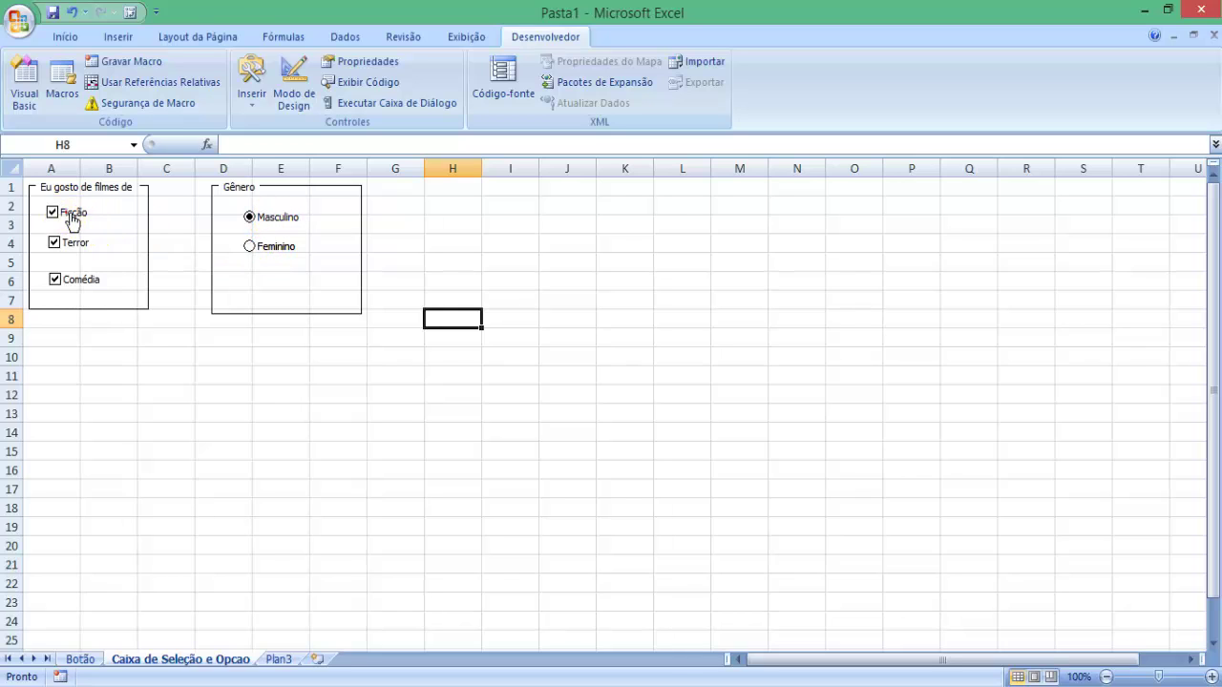
pyautogui.click(84, 279)
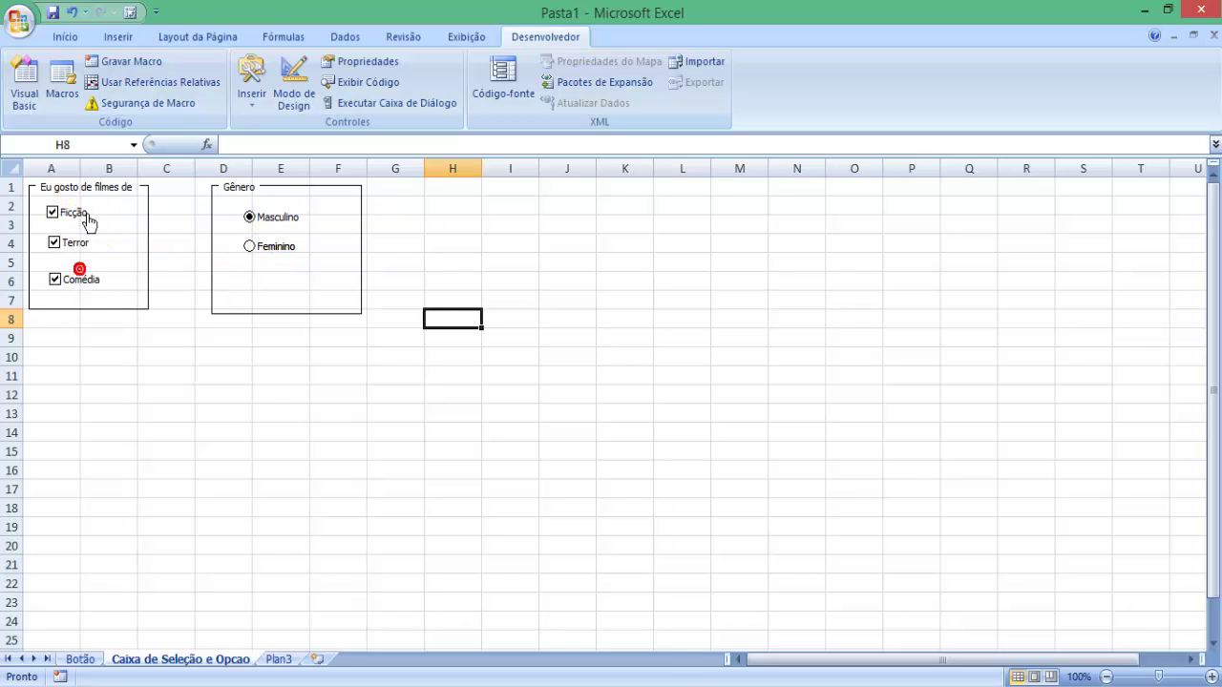
pyautogui.click(264, 220)
pyautogui.click(355, 449)
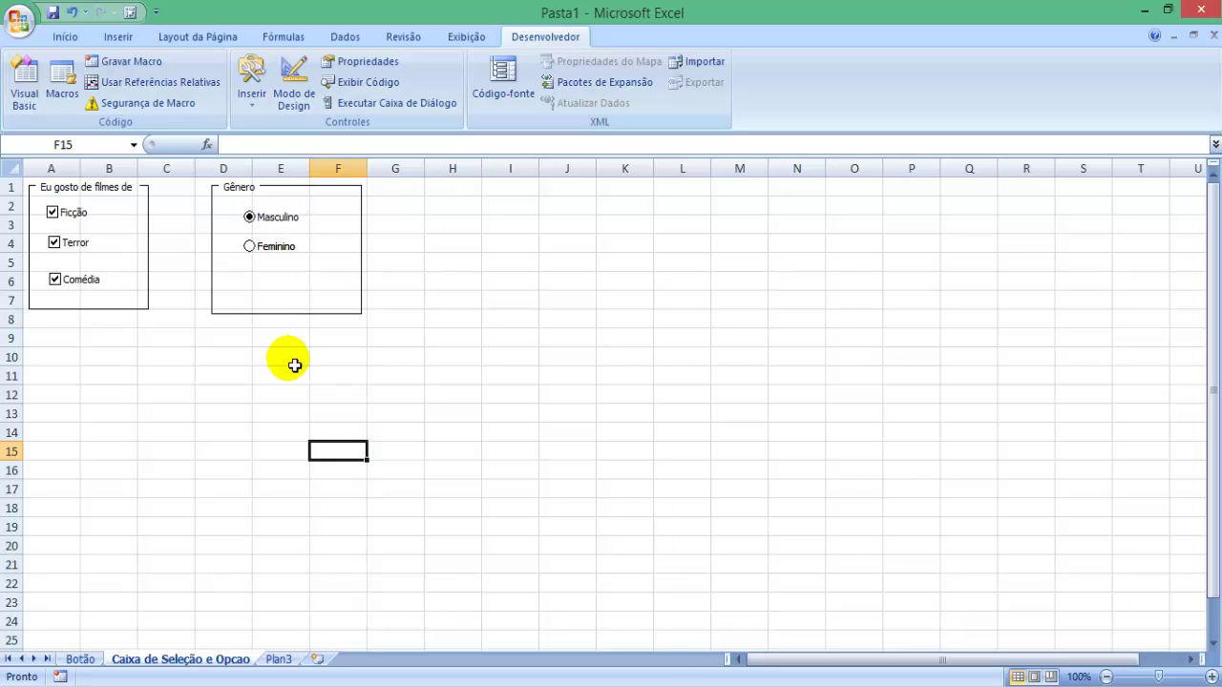
# Test the film check boxes independently by toggling them, finishing with Ficção unticked and Terror and Comédia ticked
pyautogui.scroll(-3, 248, 315)
pyautogui.scroll(3, 207, 286)
pyautogui.click(74, 215)
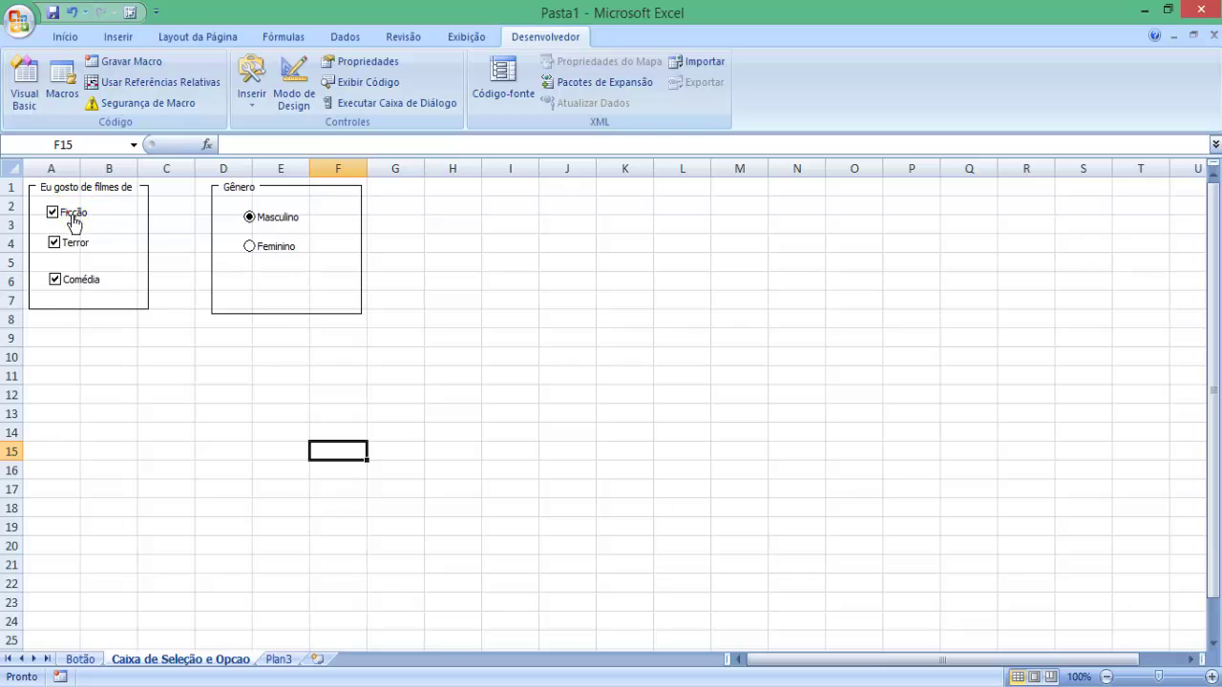
pyautogui.click(76, 241)
pyautogui.click(67, 261)
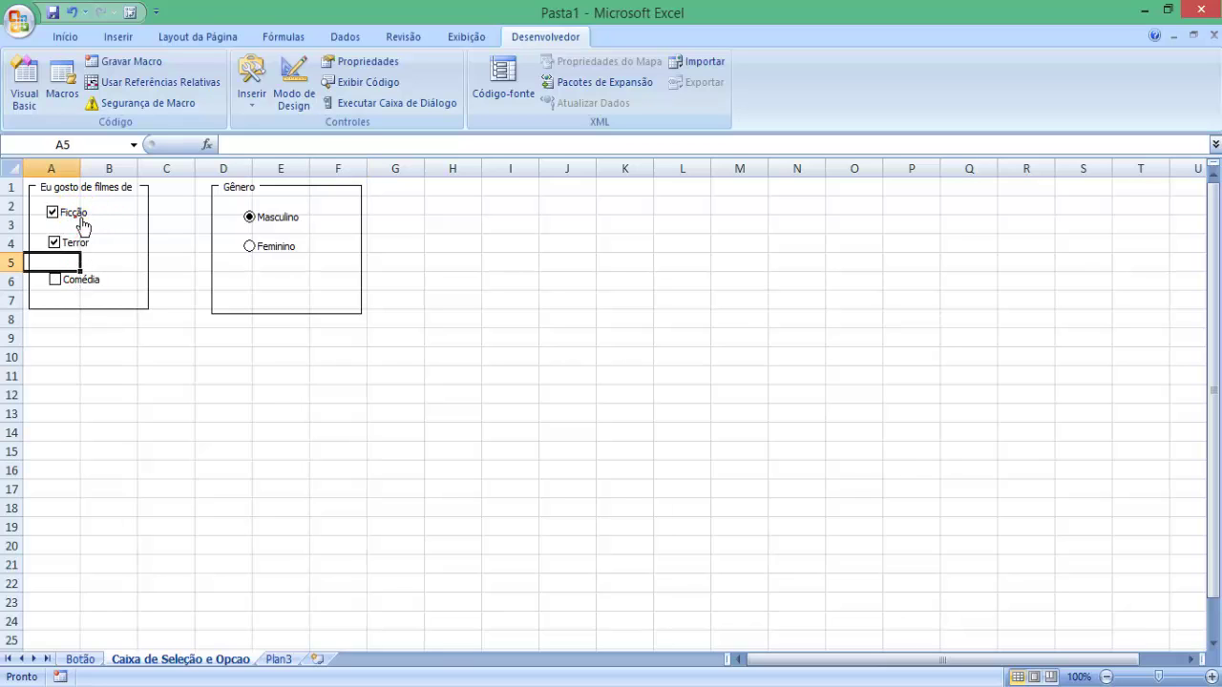
pyautogui.click(90, 279)
pyautogui.click(123, 411)
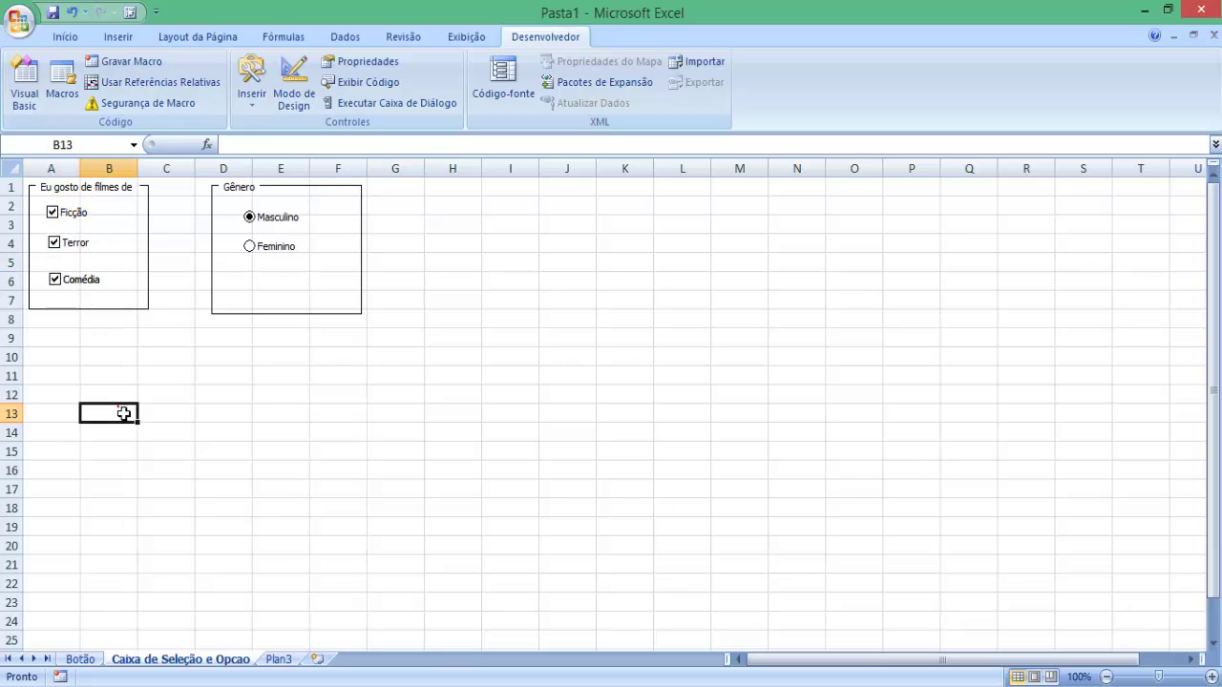
pyautogui.click(85, 219)
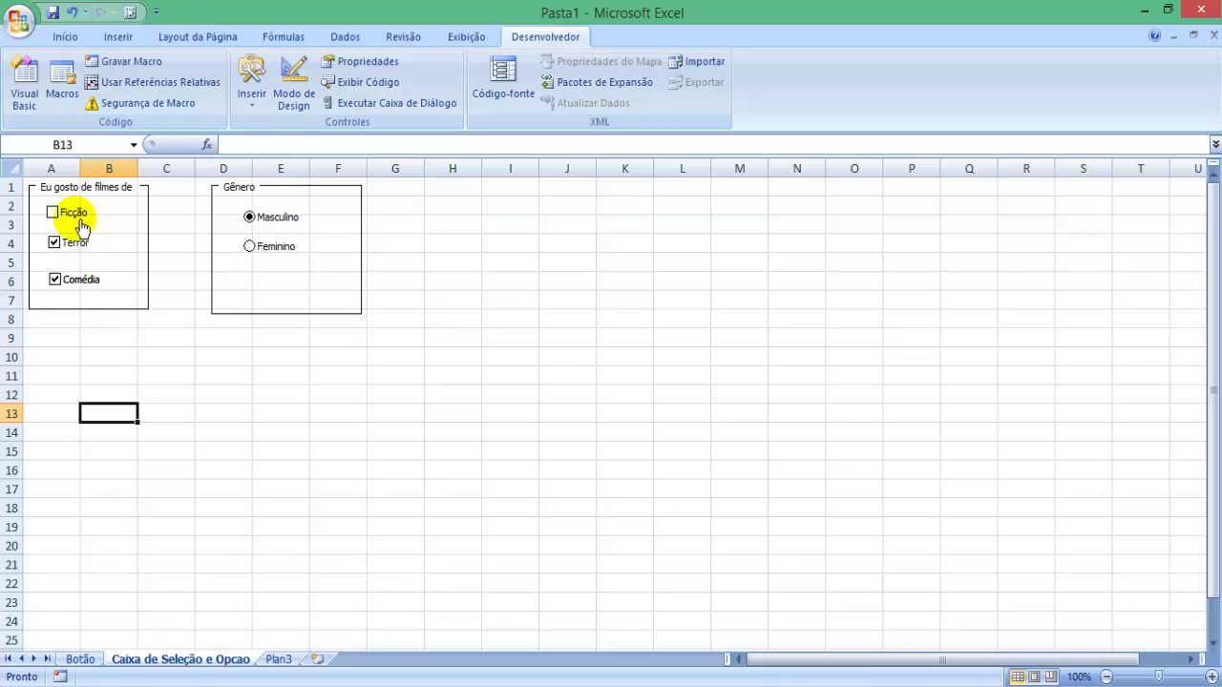
# Tick the Ficção check box and select cell L1
pyautogui.click(84, 229)
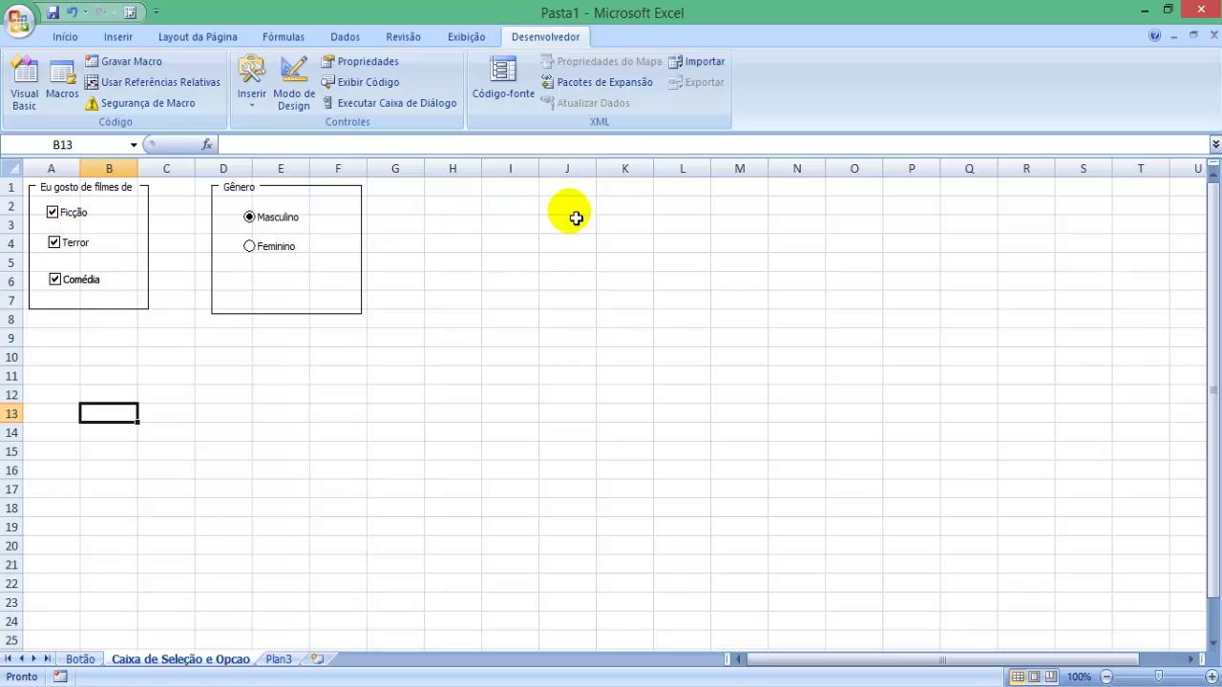
pyautogui.moveTo(726, 191); pyautogui.dragTo(756, 361)
pyautogui.click(635, 344)
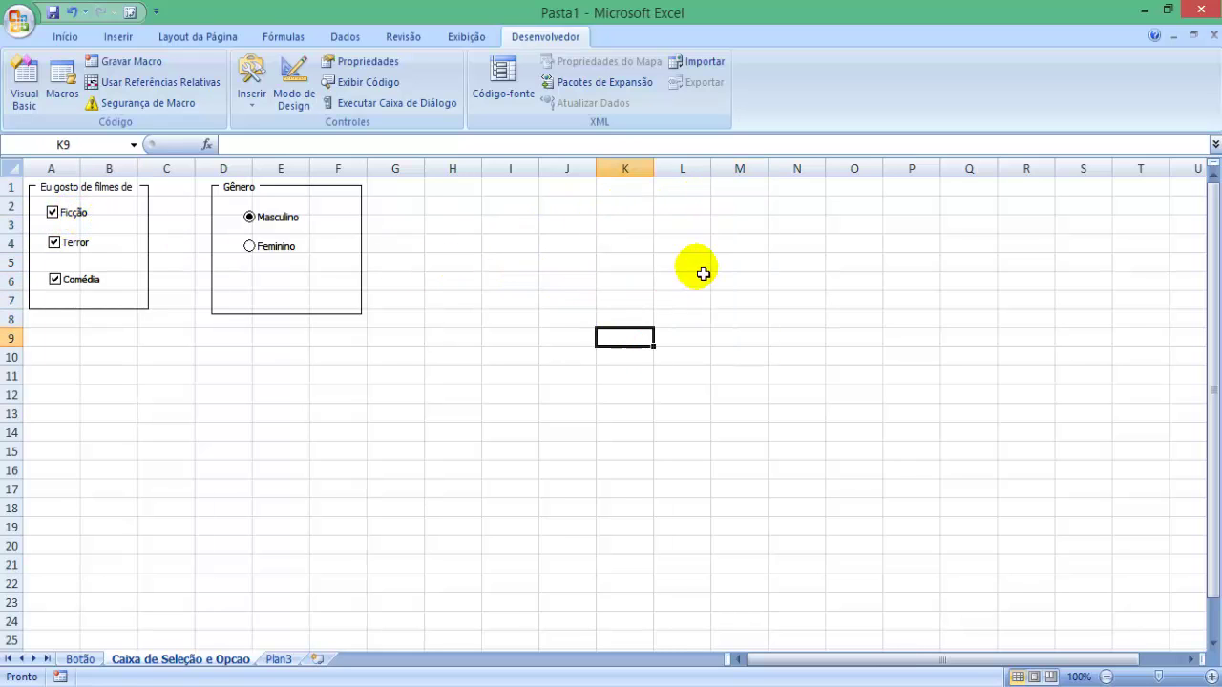
pyautogui.click(680, 194)
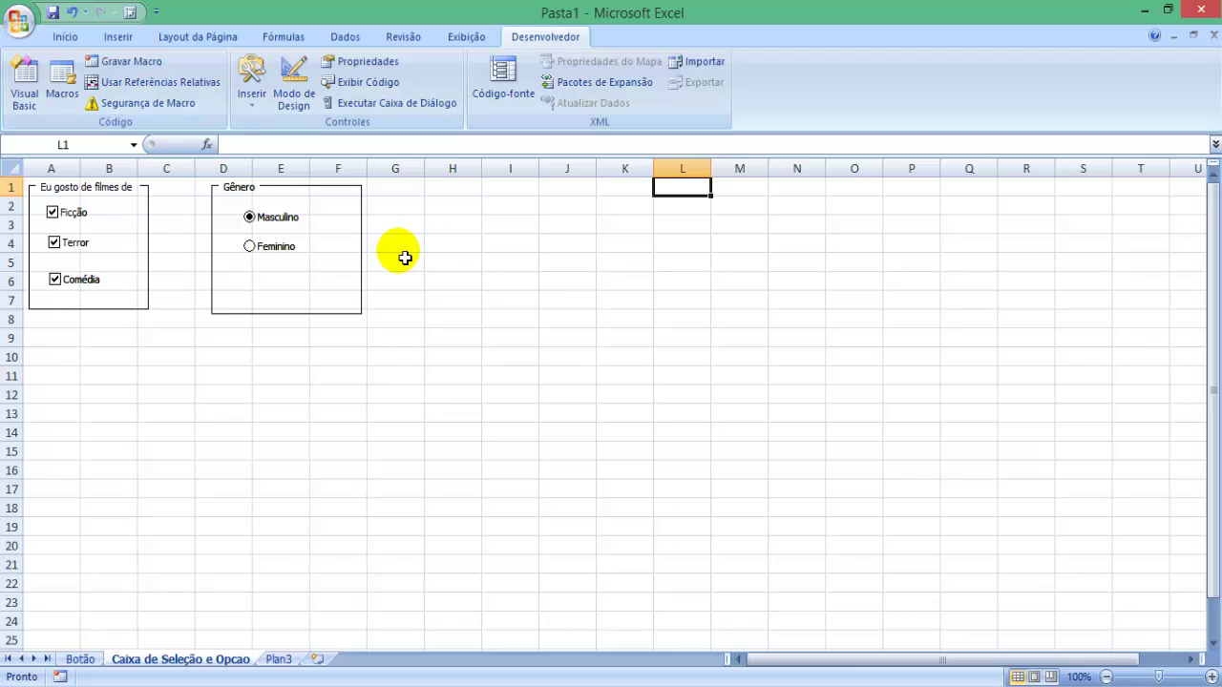
pyautogui.write('Ficção')
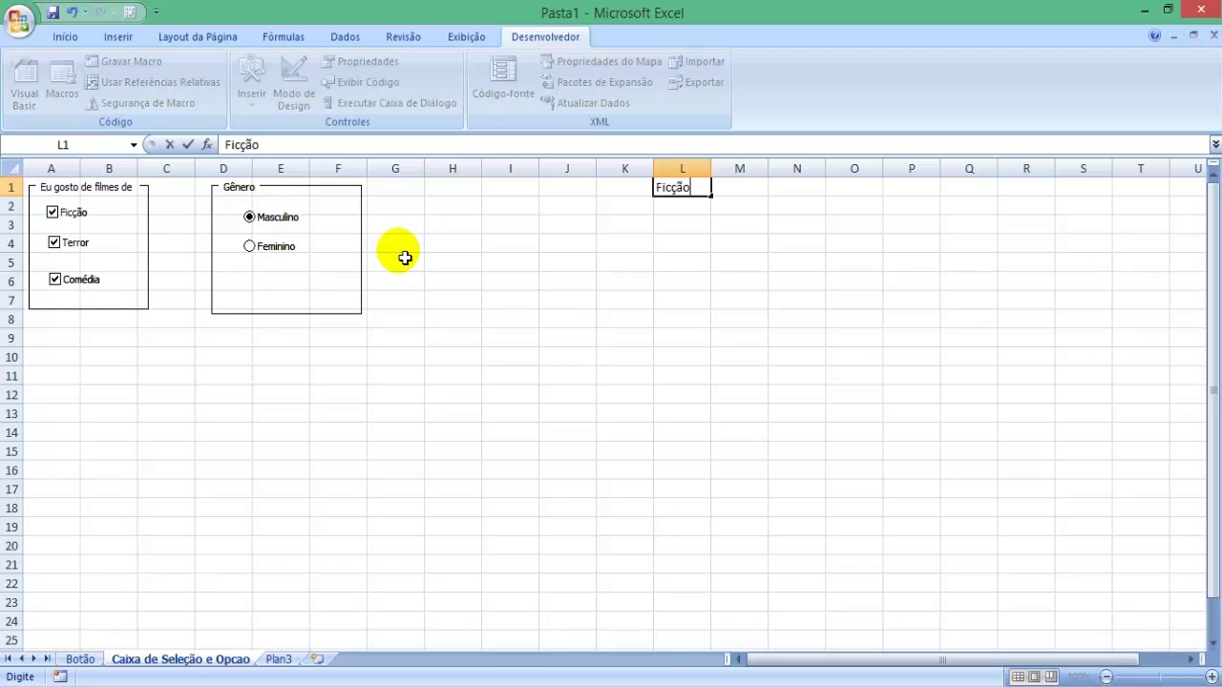
pyautogui.press('Return')
pyautogui.press('Up')
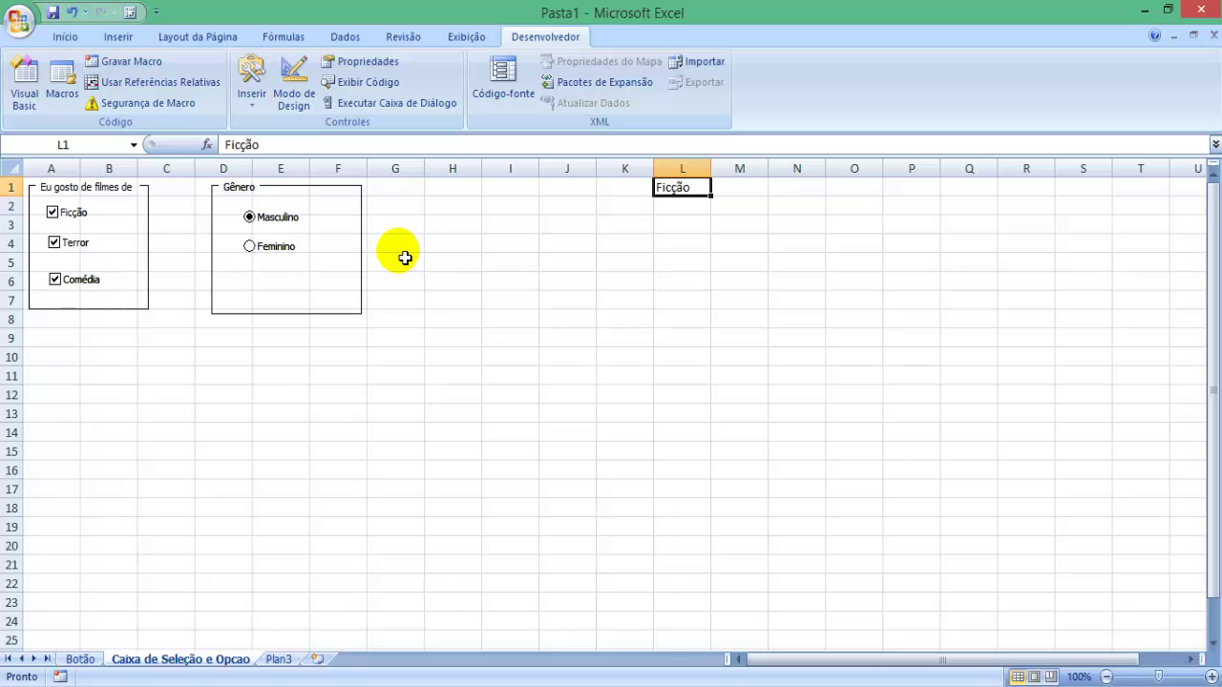
pyautogui.write('Ele')
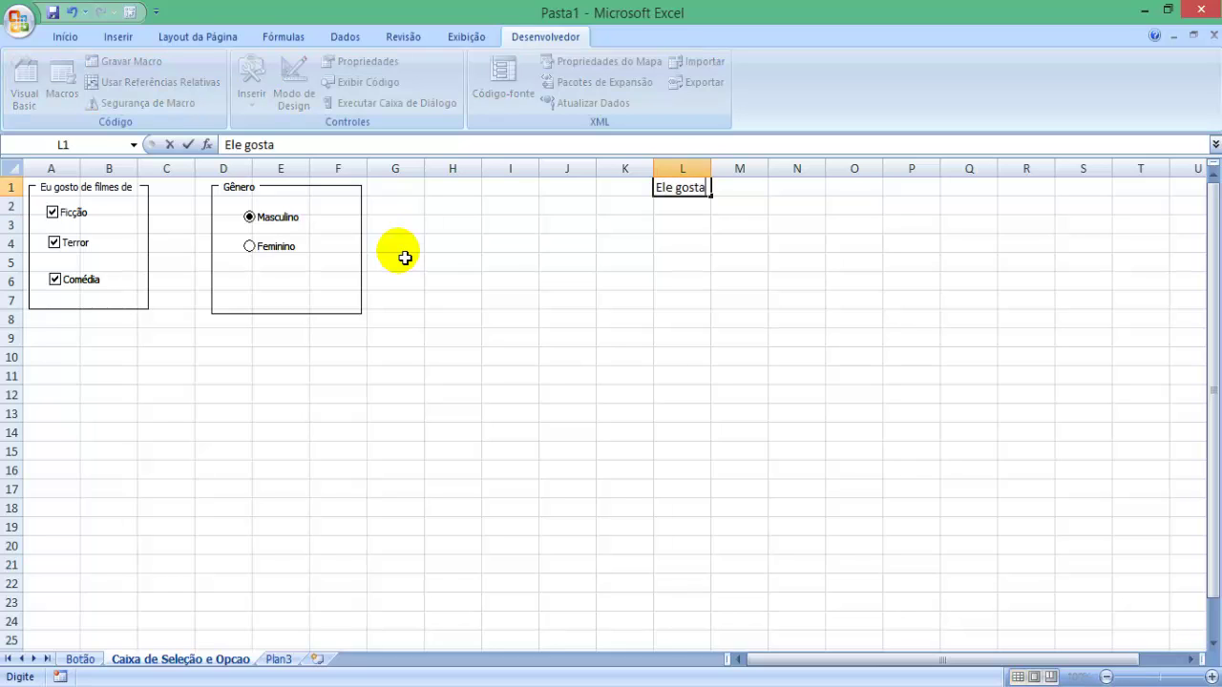
pyautogui.write(' gos')
pyautogui.press('BackSpace')
pyautogui.press('BackSpace')
pyautogui.press('BackSpace')
pyautogui.press('BackSpace')
pyautogui.press('BackSpace')
pyautogui.press('BackSpace')
pyautogui.press('BackSpace')
# Enter "A pessoa gosta de filmes de" in cell L1 and fit column L to the text
pyautogui.write('A')
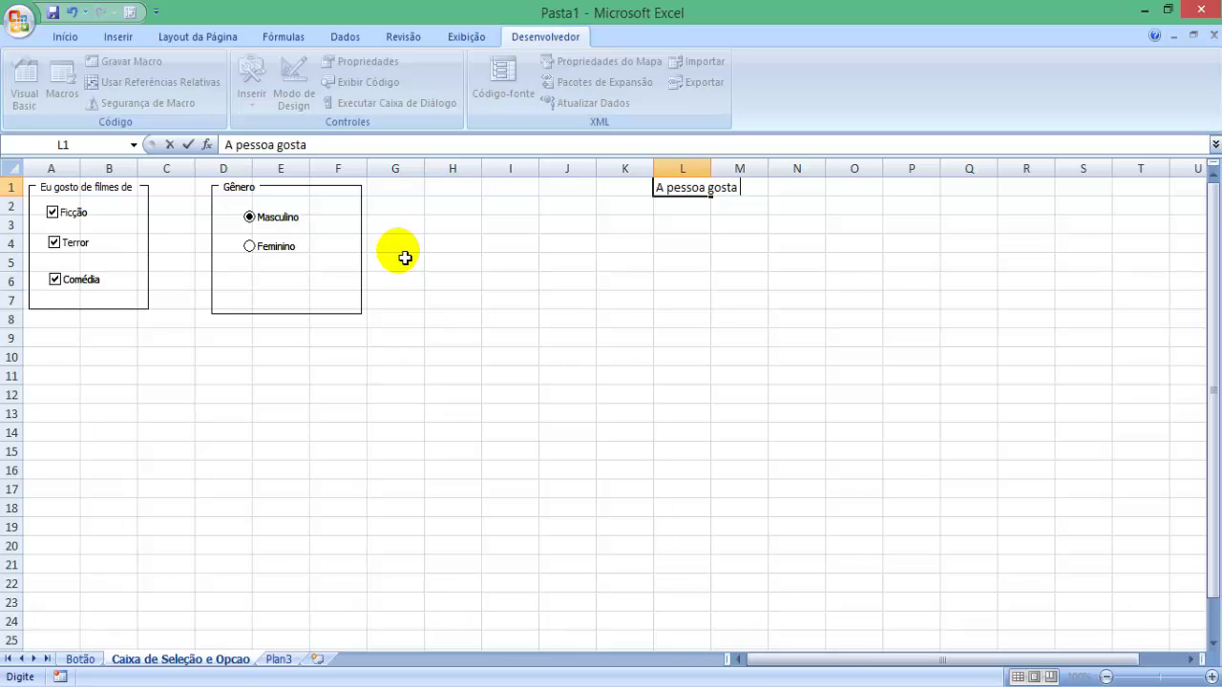
pyautogui.press('Return')
pyautogui.press('Up')
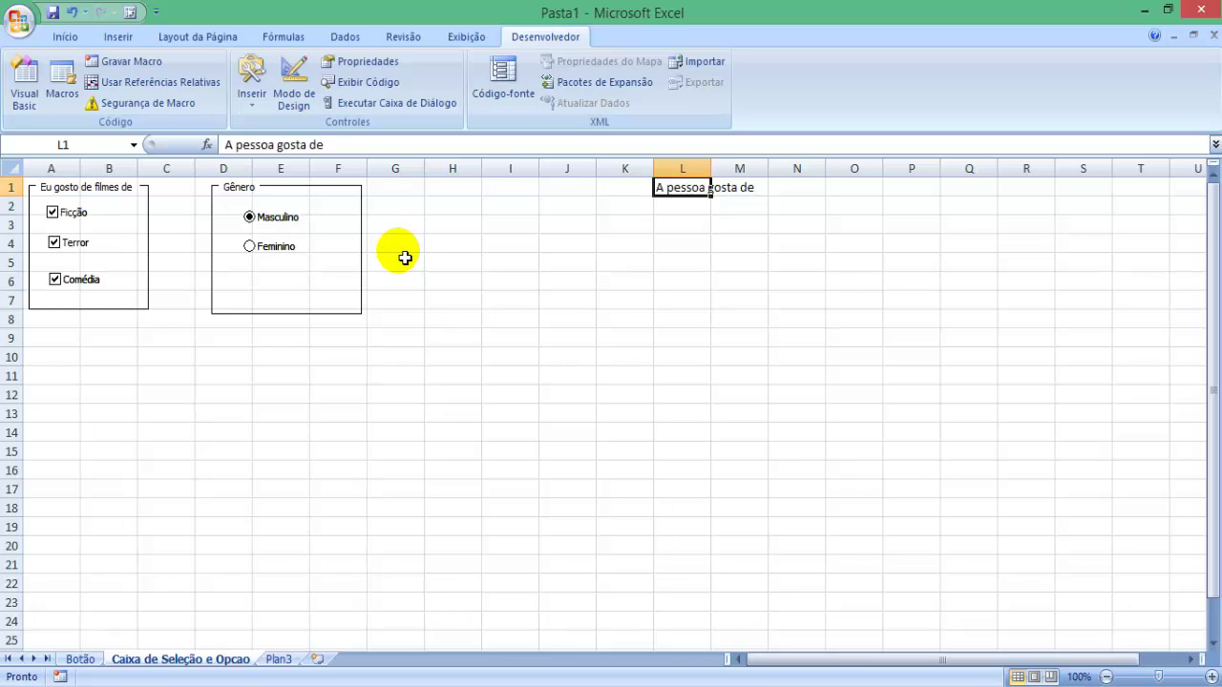
pyautogui.press('F2')
pyautogui.write('filmes')
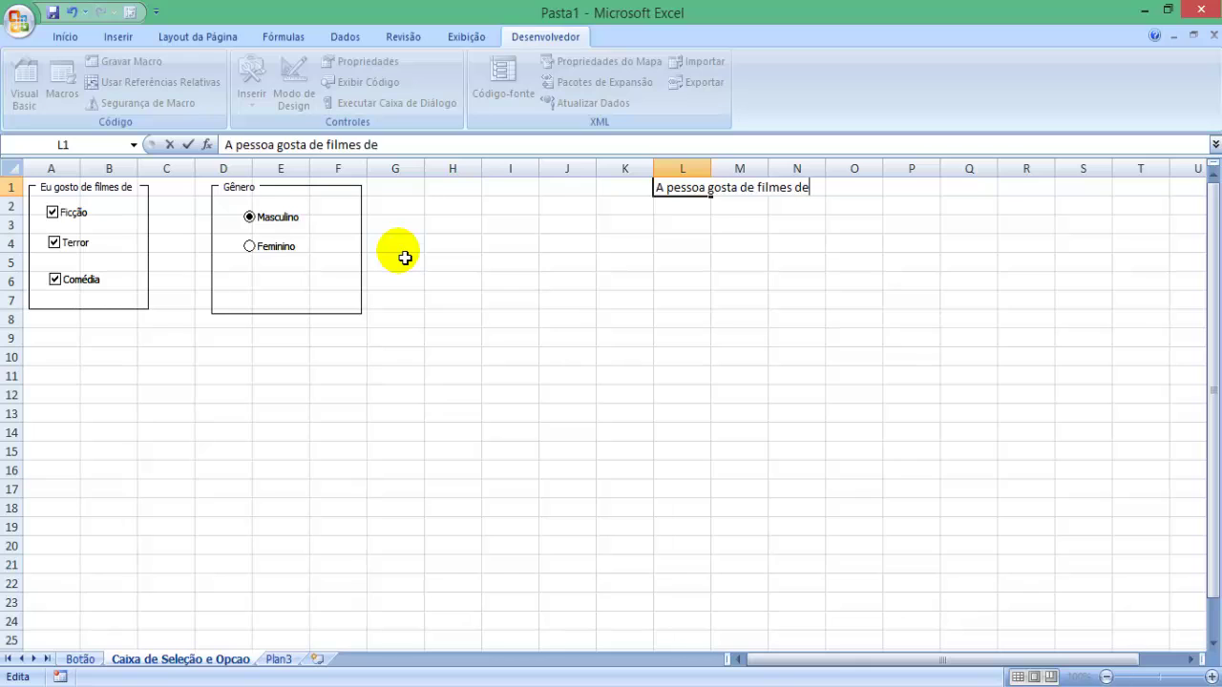
pyautogui.write(' de')
pyautogui.press('Return')
pyautogui.doubleClick(711, 168)
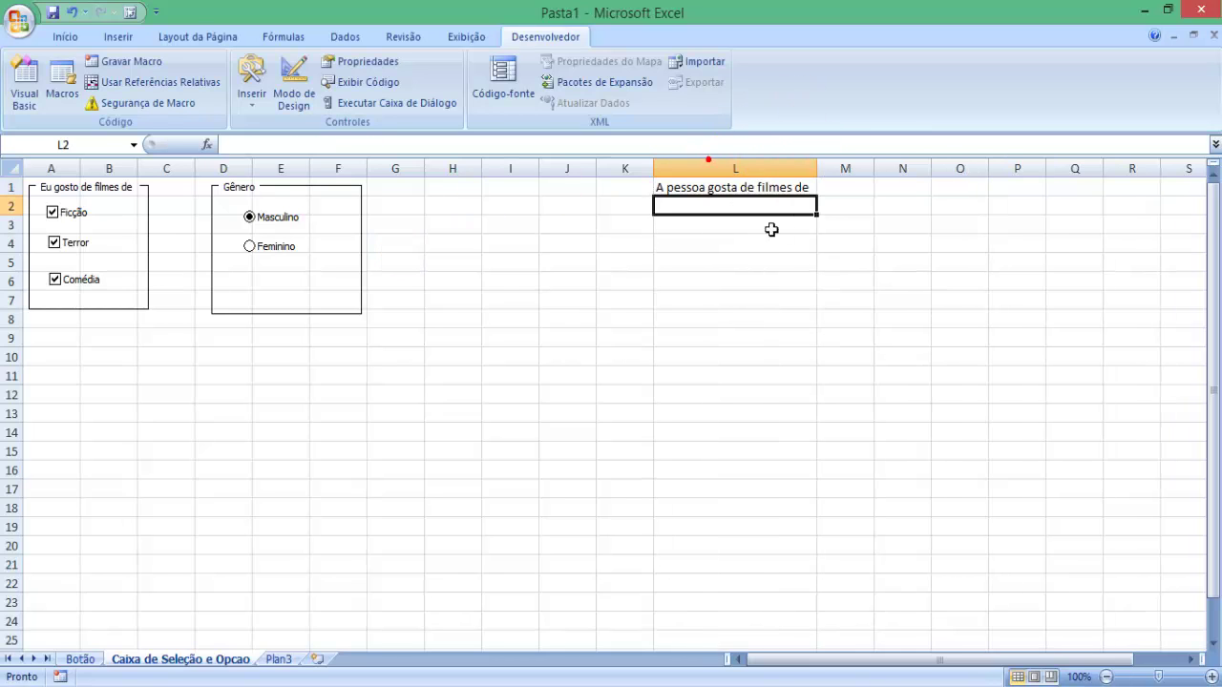
# List the film genres in M1:M3, entering "Ficção", "Terro" and "Comédia"
pyautogui.click(831, 204)
pyautogui.click(830, 187)
pyautogui.write('Ficção')
pyautogui.press('Return')
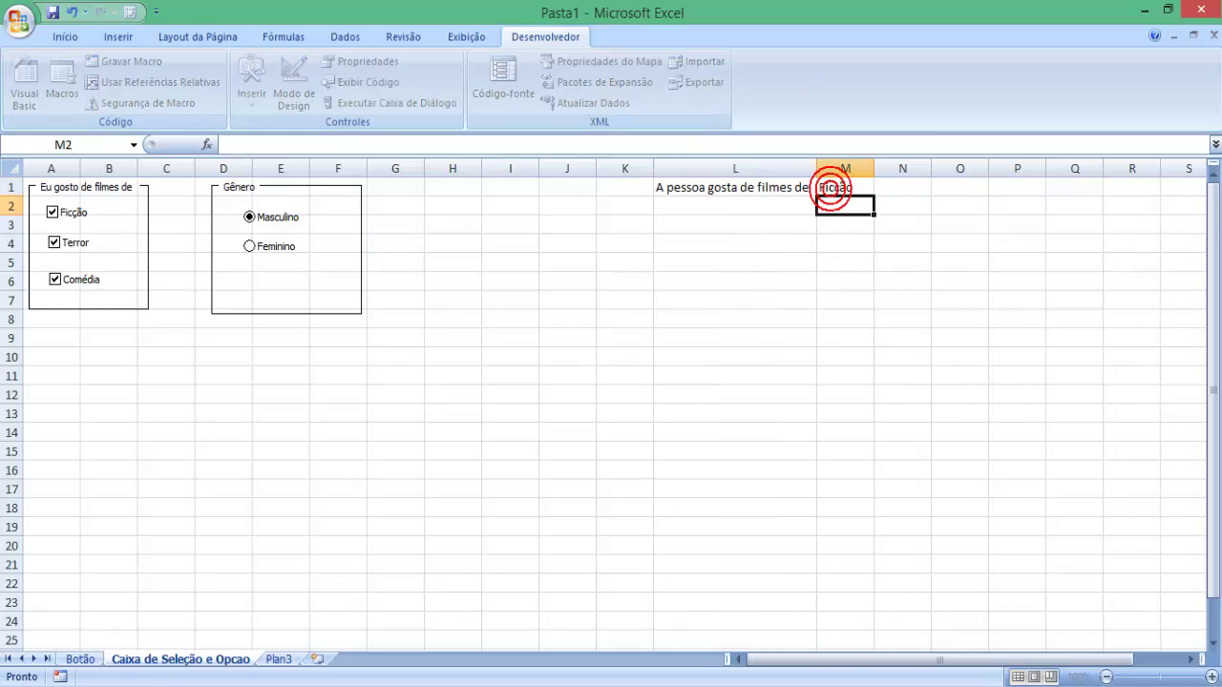
pyautogui.write('Terro')
pyautogui.press('Return')
pyautogui.press('BackSpace')
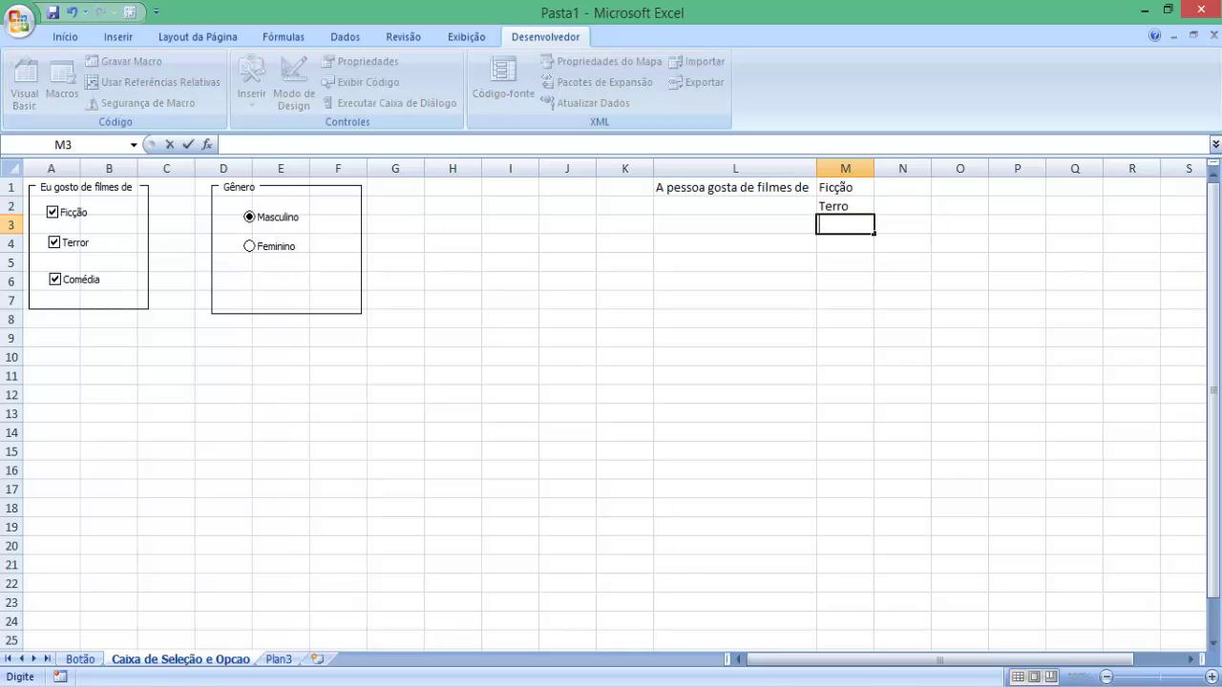
pyautogui.write('Co')
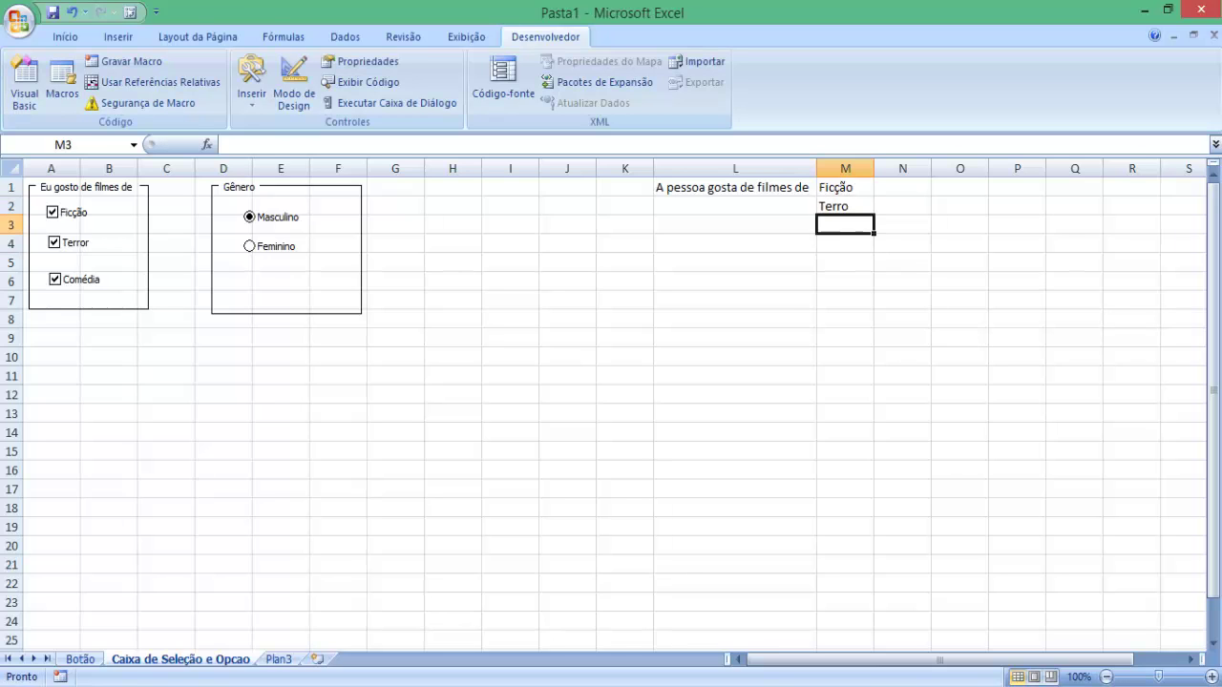
pyautogui.write('média')
pyautogui.press('Return')
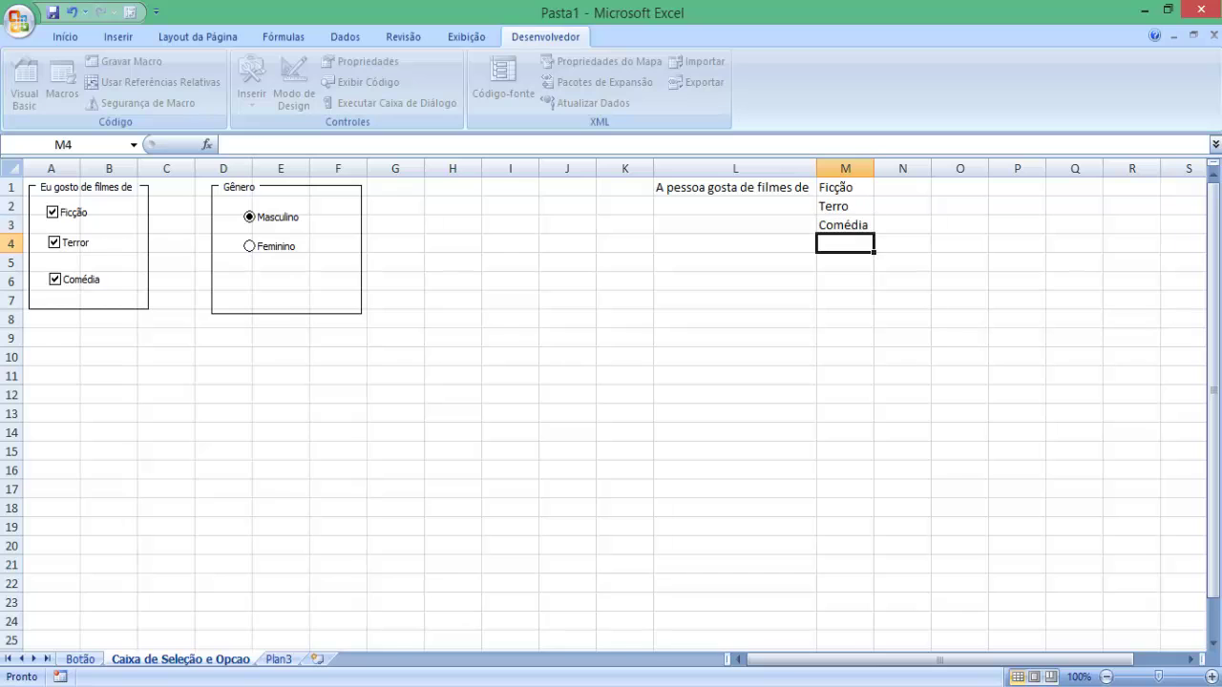
# Correct the genre in cell M2 to "Terror" and select cell N1
pyautogui.doubleClick(836, 197)
pyautogui.write('r')
pyautogui.press('Return')
pyautogui.press('Up')
pyautogui.press('Up')
pyautogui.press('Right')
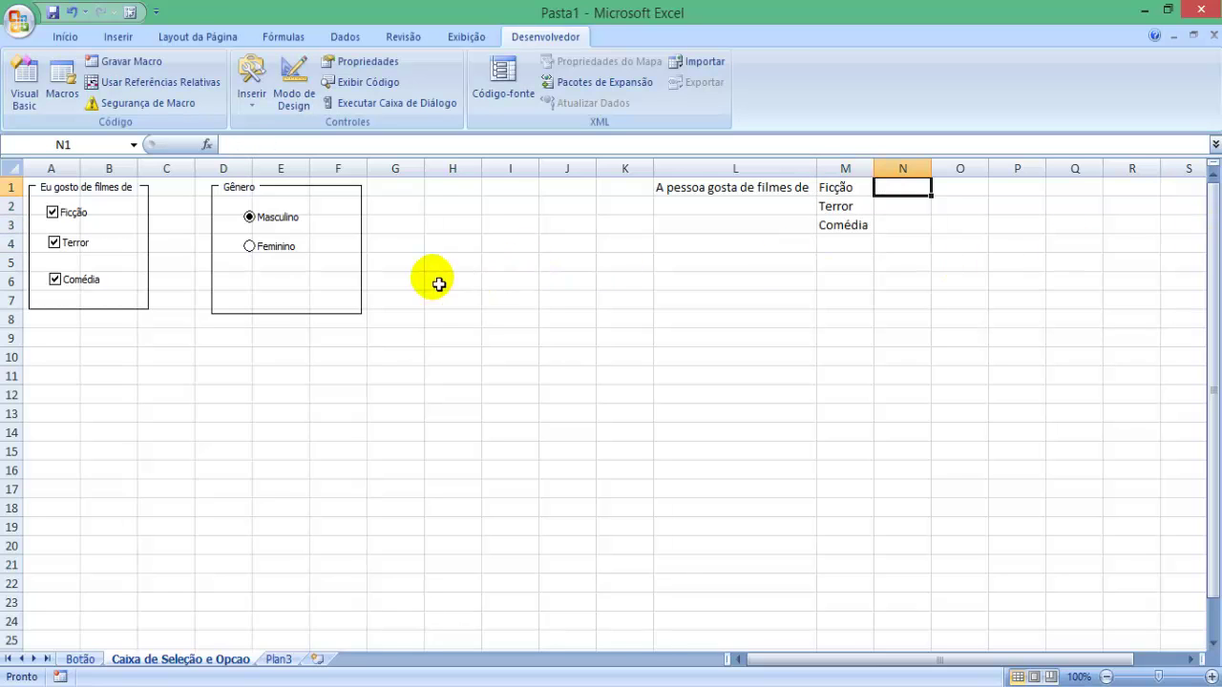
# Untick the Ficção, Terror and Comédia check boxes, selecting cells N2 and N3 beside the matching genres
pyautogui.click(84, 219)
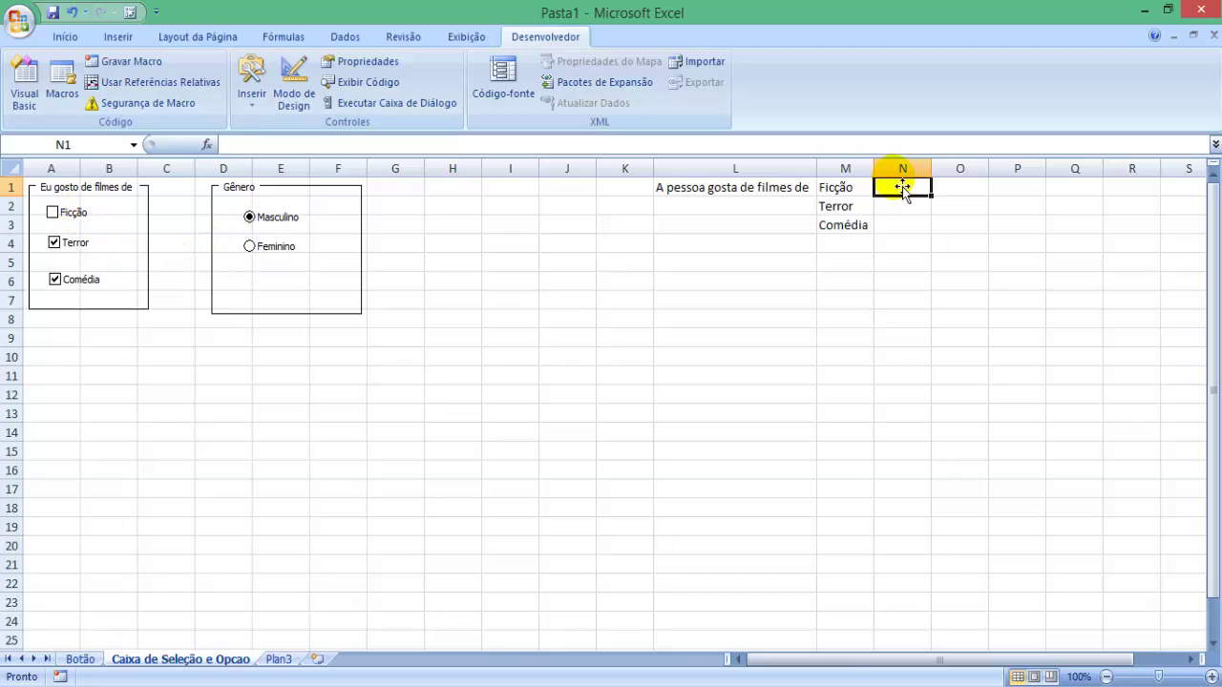
pyautogui.click(83, 256)
pyautogui.click(82, 248)
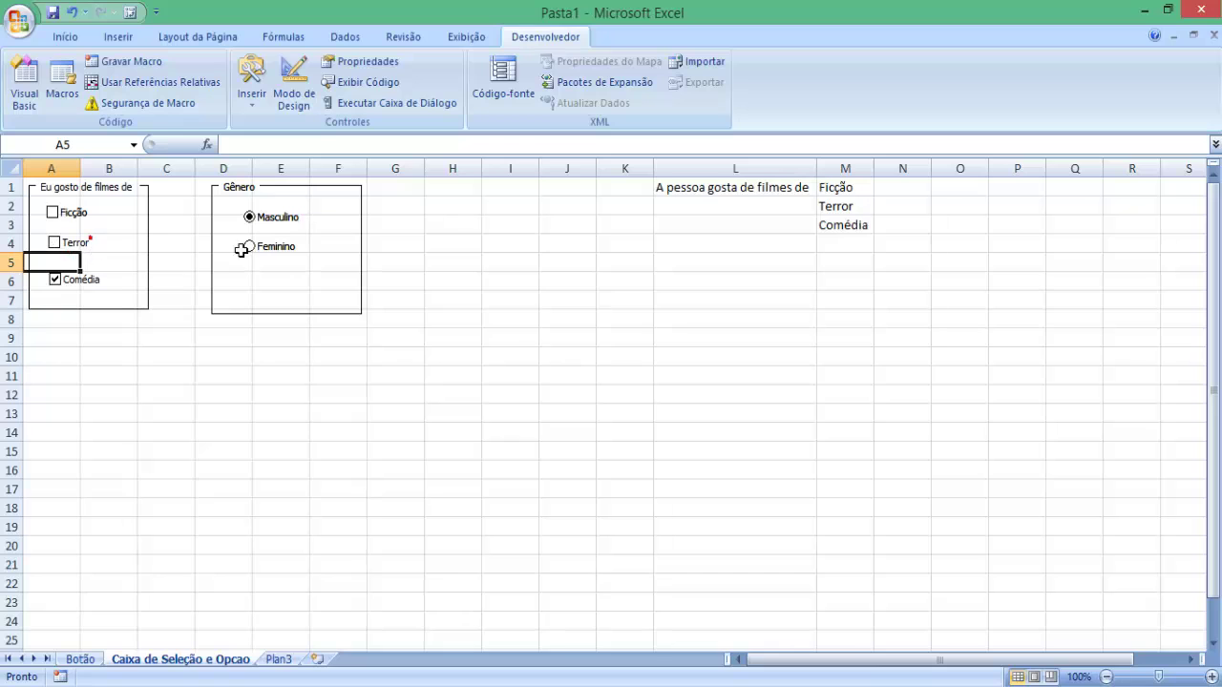
pyautogui.click(888, 208)
pyautogui.click(79, 280)
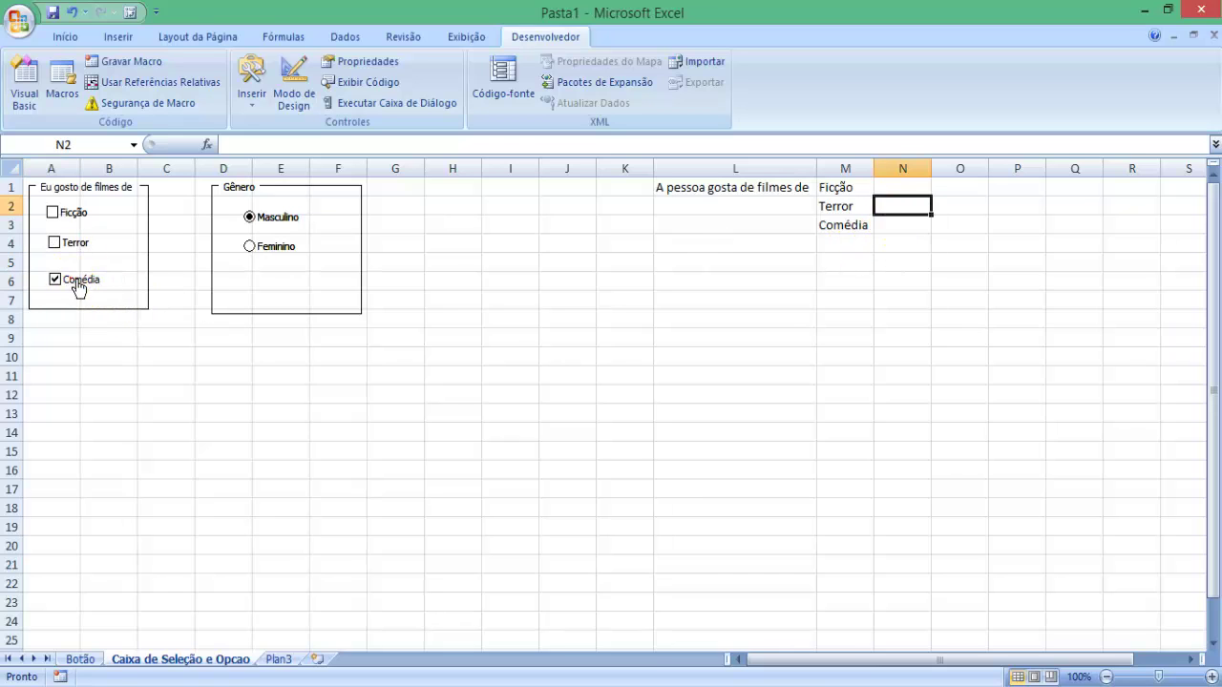
pyautogui.click(905, 230)
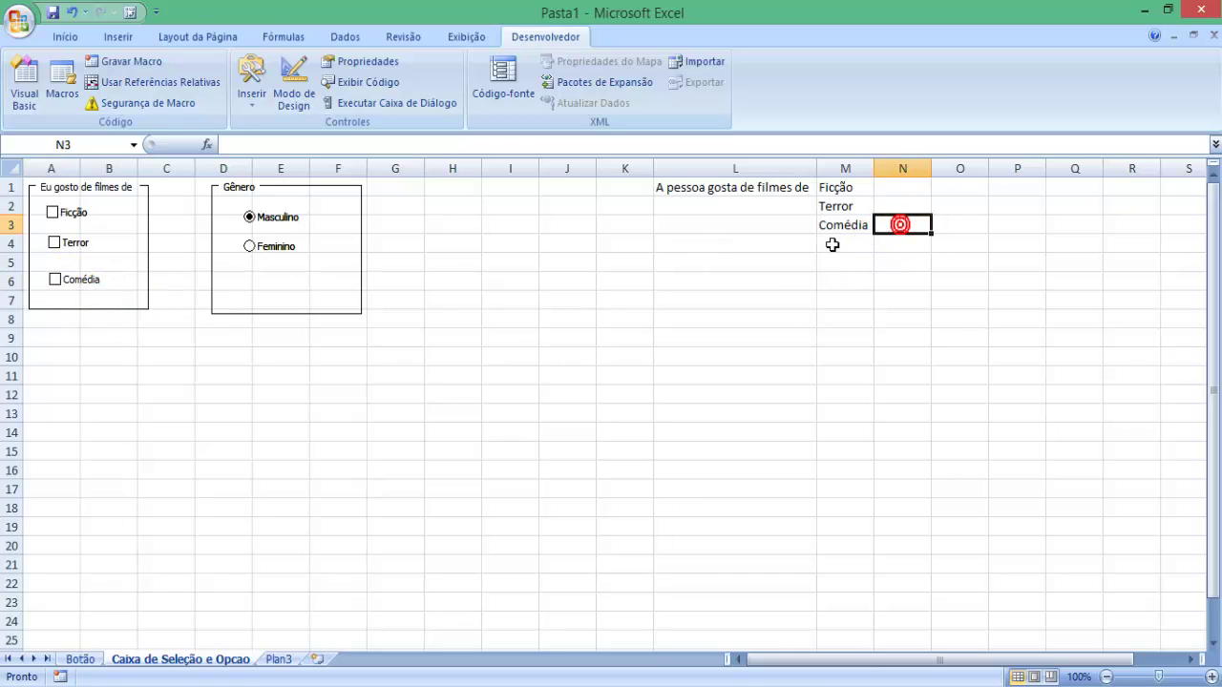
pyautogui.click(902, 190)
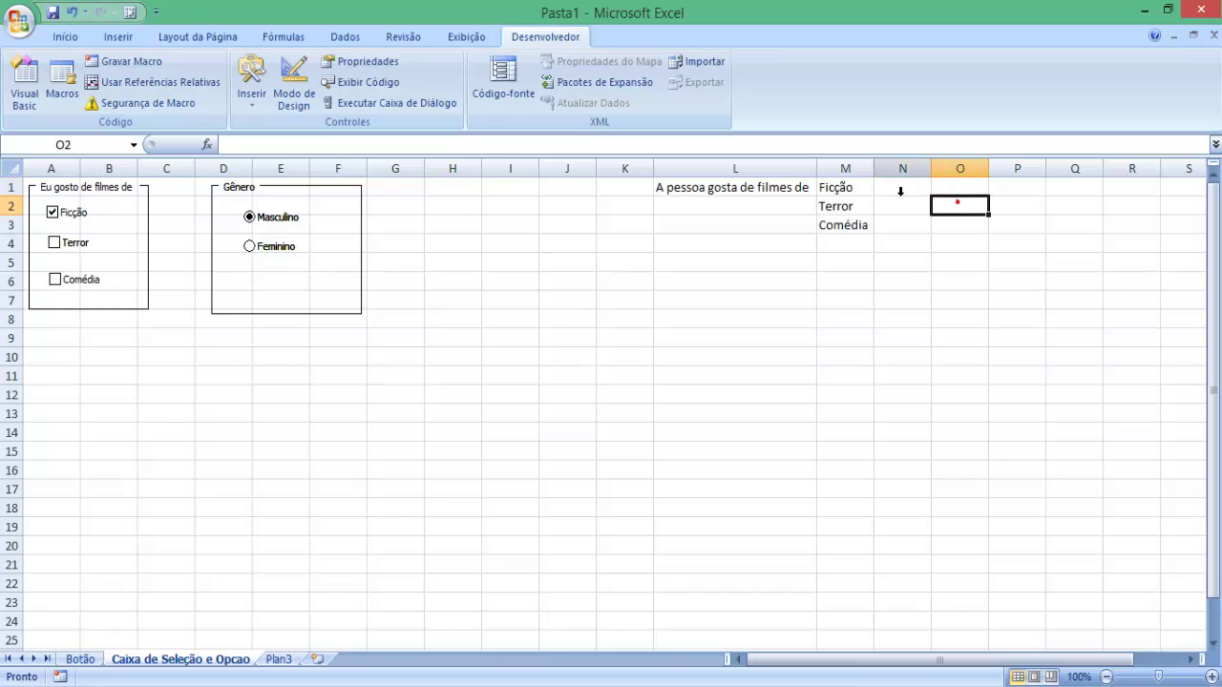
pyautogui.moveTo(898, 188); pyautogui.dragTo(904, 236)
pyautogui.moveTo(967, 193); pyautogui.dragTo(979, 226)
pyautogui.click(979, 227)
pyautogui.click(972, 191)
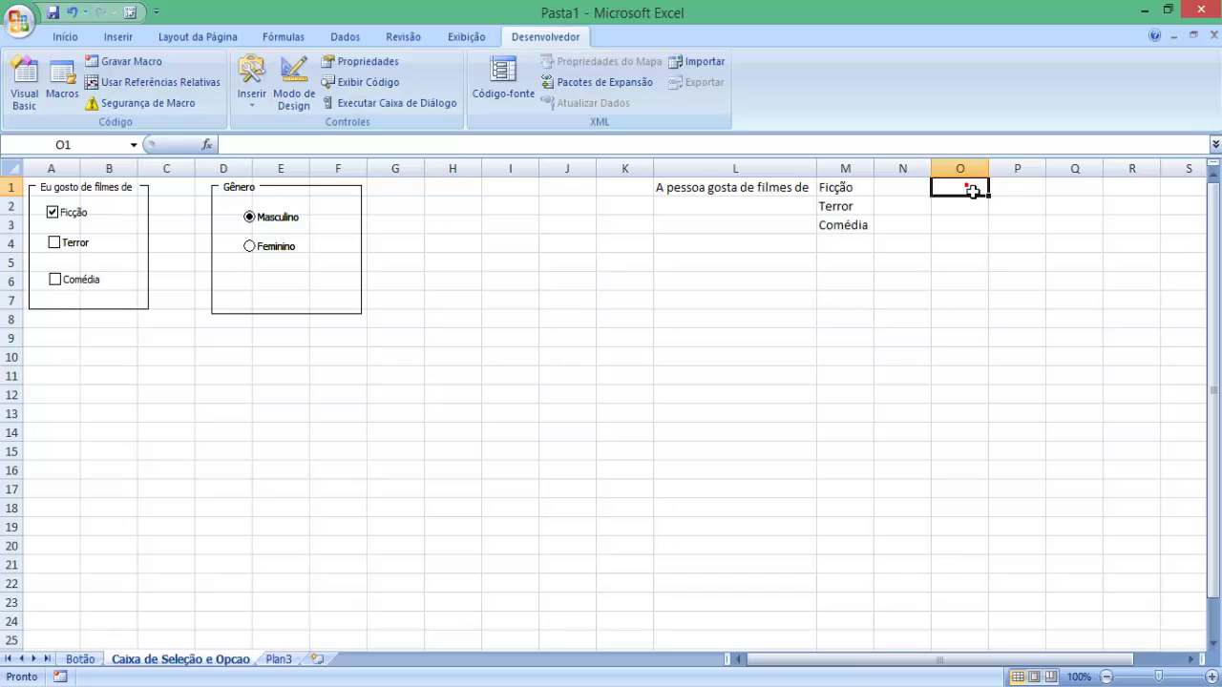
# Link the Ficção check box to cell N1 in its control formatting
pyautogui.keyDown('ctrl'); pyautogui.click(82, 224); pyautogui.keyUp('ctrl')
pyautogui.rightClick(82, 224)
pyautogui.click(159, 382)
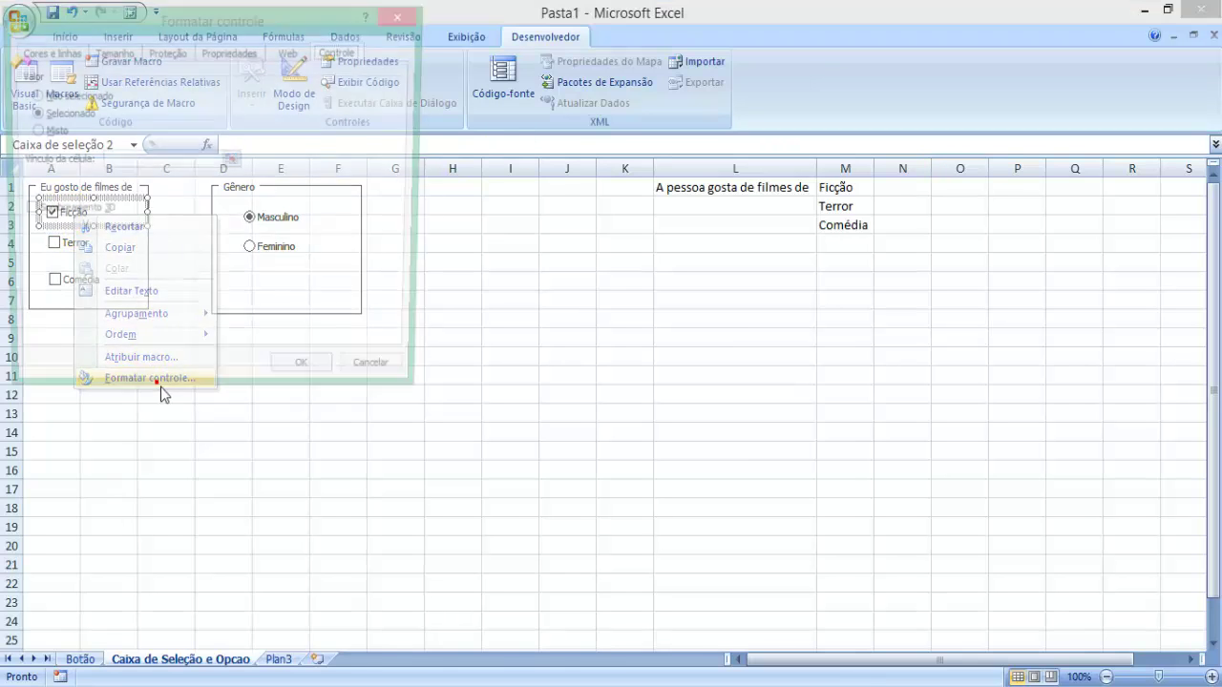
pyautogui.moveTo(233, 21); pyautogui.dragTo(519, 169)
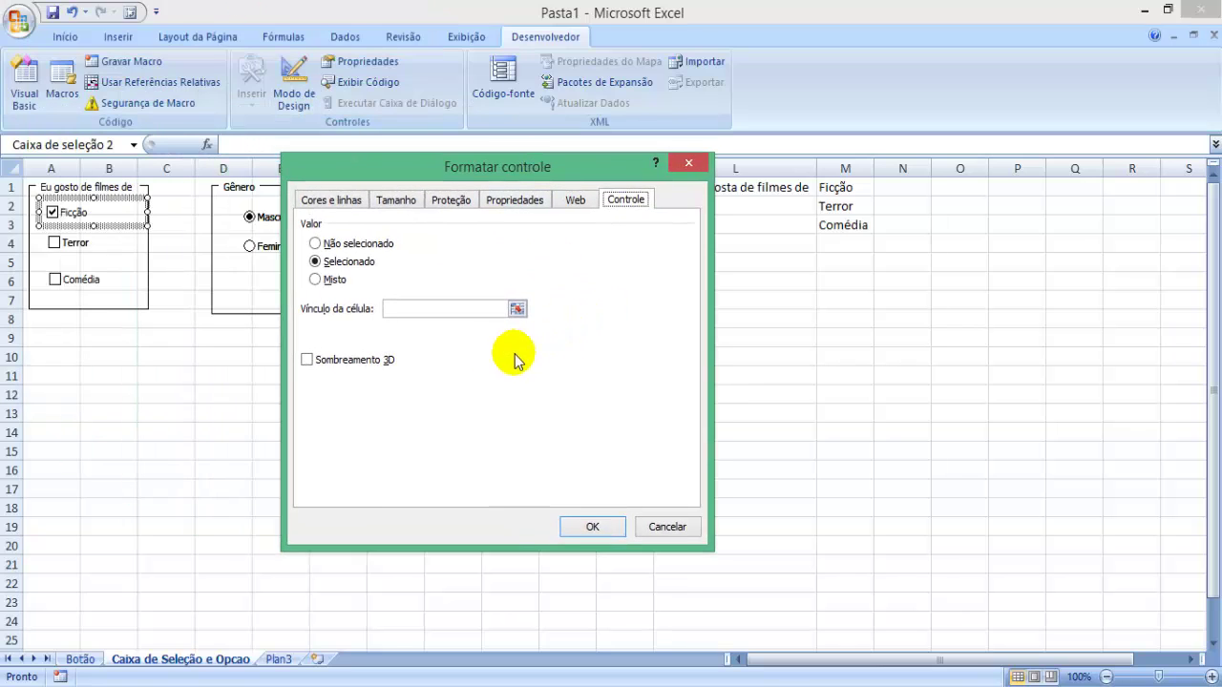
pyautogui.click(517, 308)
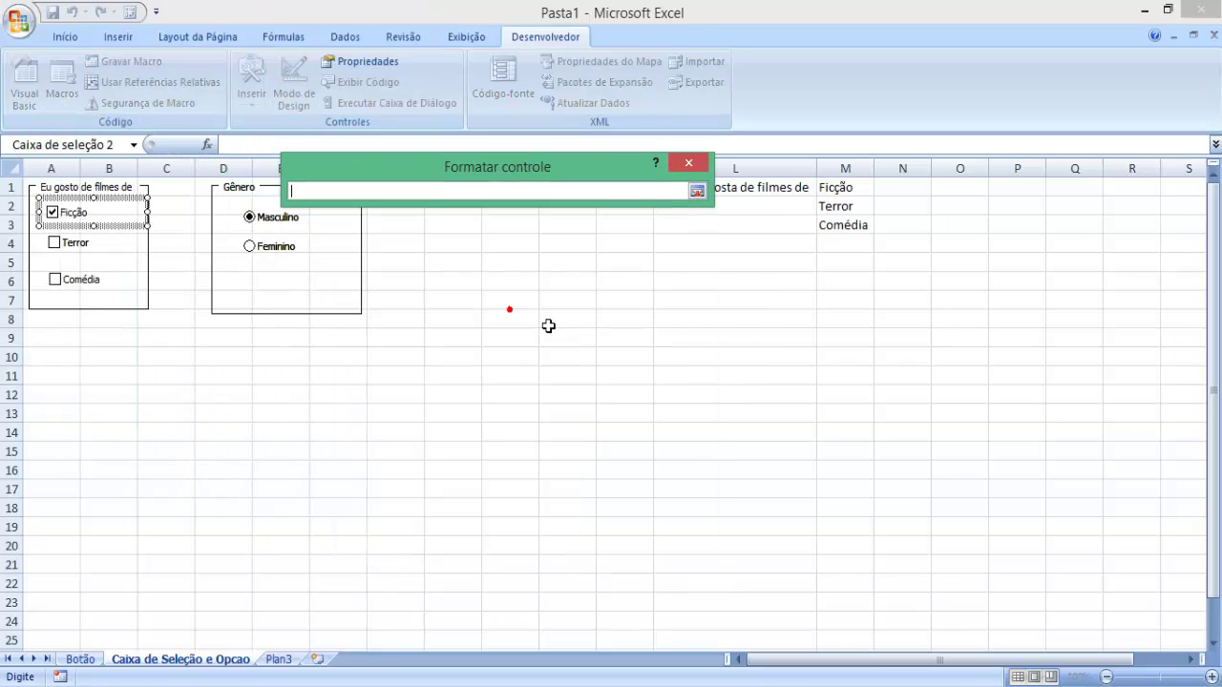
pyautogui.click(887, 187)
pyautogui.press('Return')
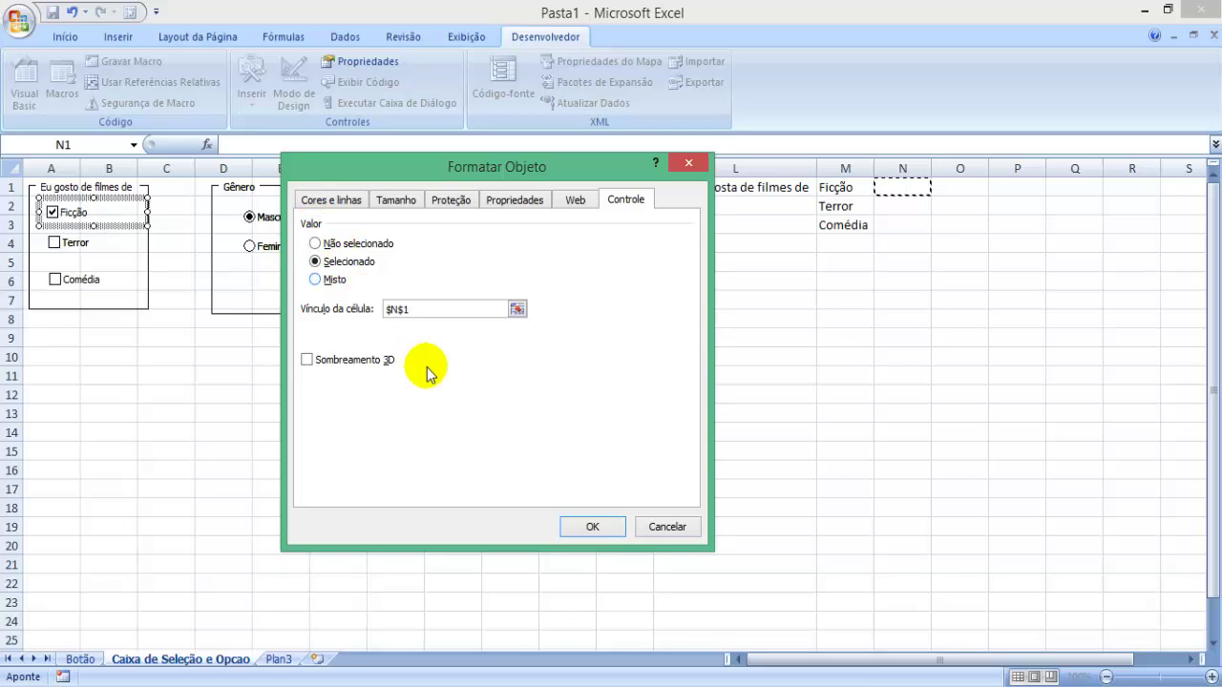
pyautogui.click(593, 527)
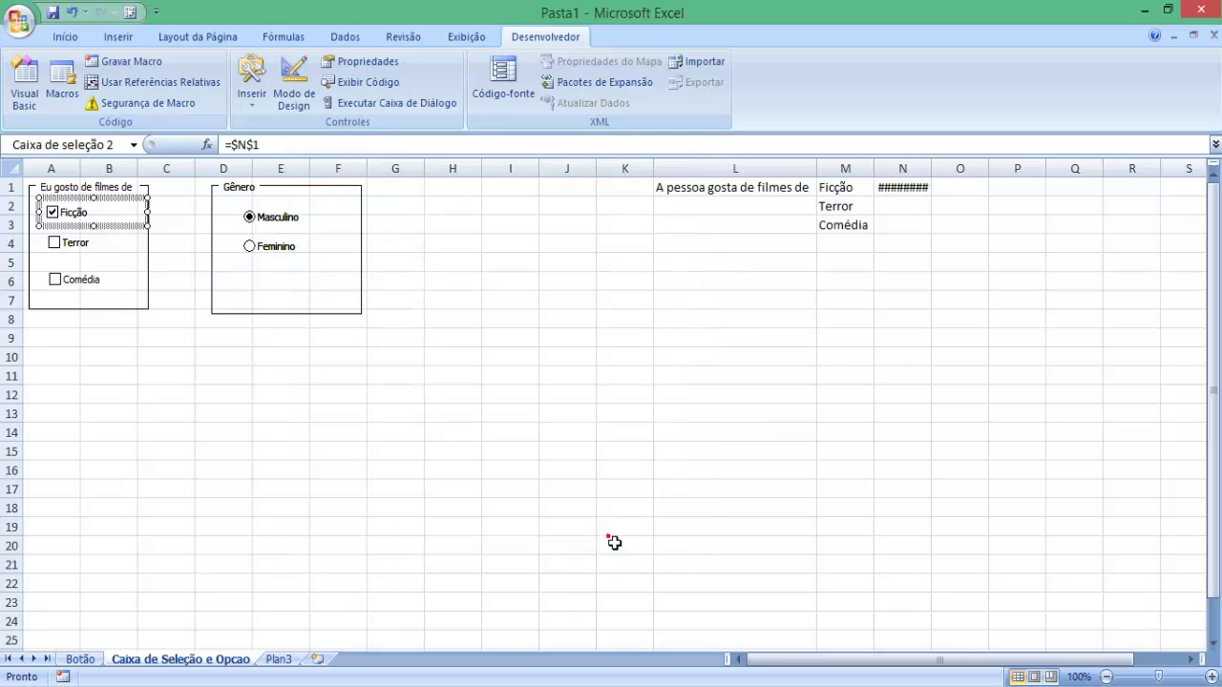
# Widen column N to fit the linked value and untick Ficção to test its cell link
pyautogui.moveTo(941, 169); pyautogui.dragTo(952, 169)
pyautogui.click(941, 192)
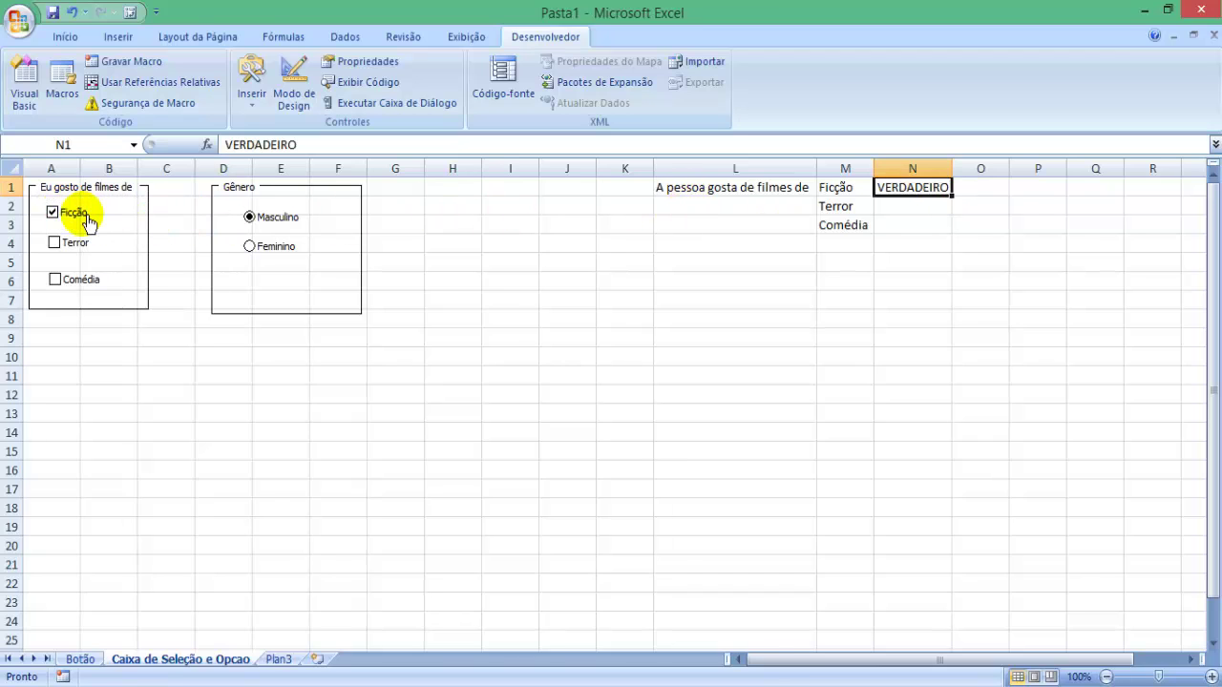
pyautogui.click(89, 222)
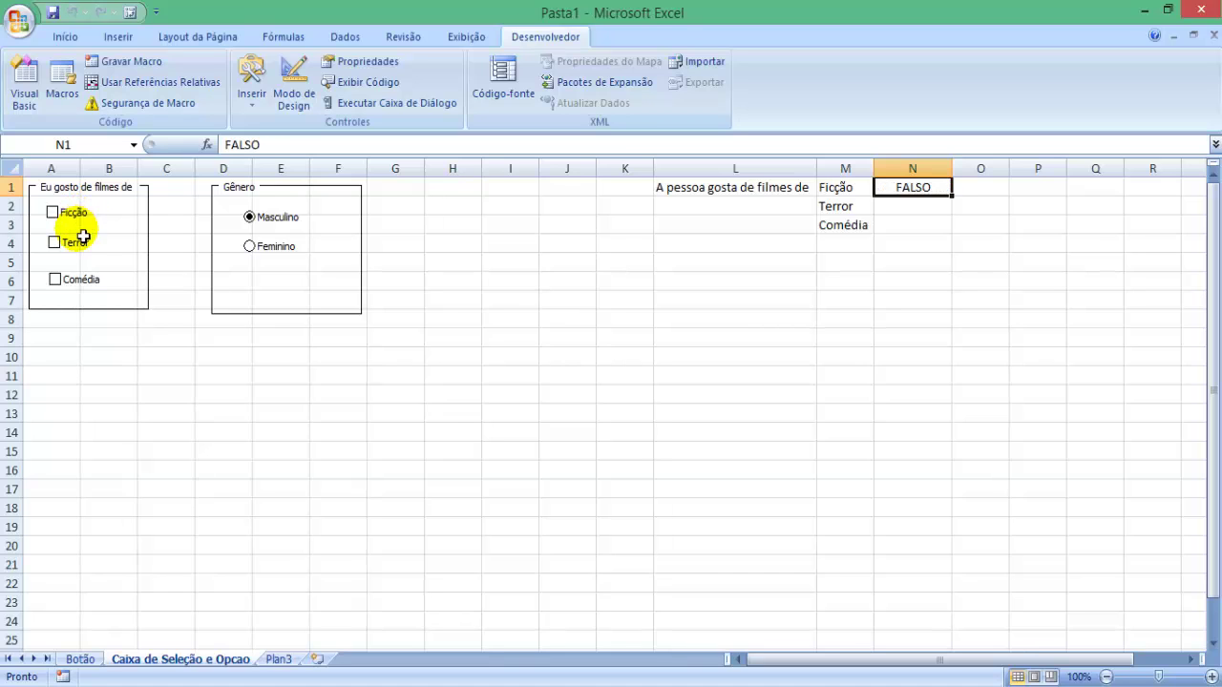
# Link the Terror check box to cell N2 and toggle it to test the link, leaving it unticked
pyautogui.rightClick(76, 245)
pyautogui.click(139, 412)
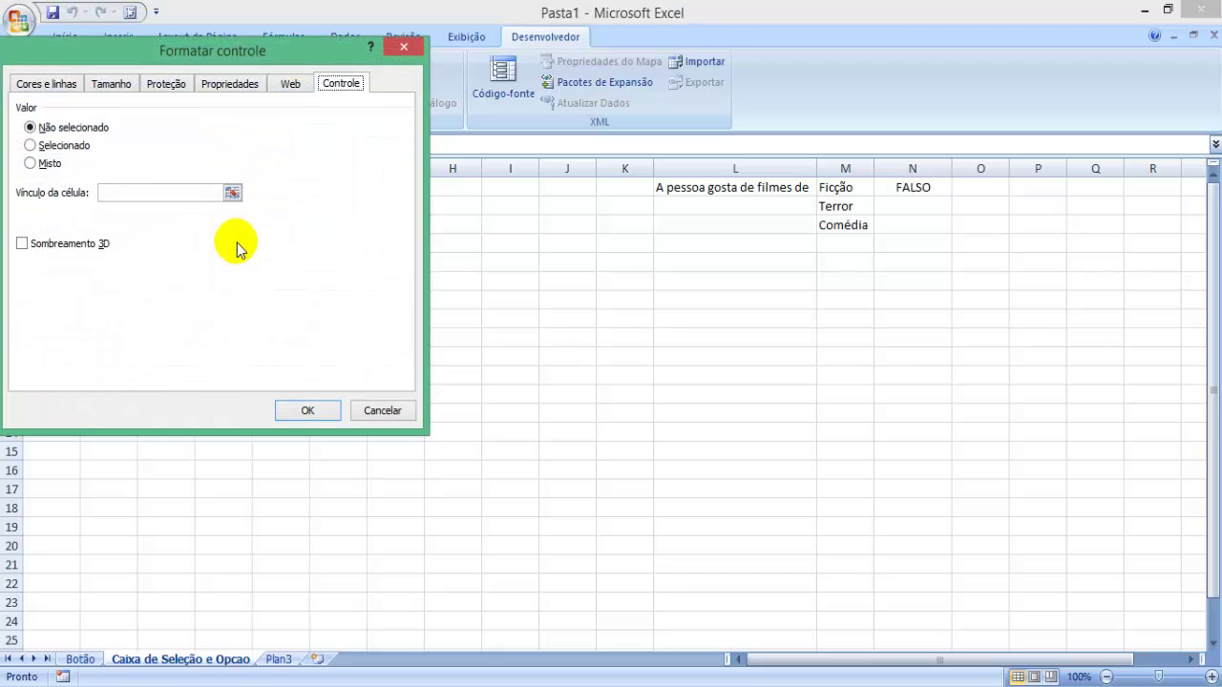
pyautogui.click(235, 191)
pyautogui.click(941, 212)
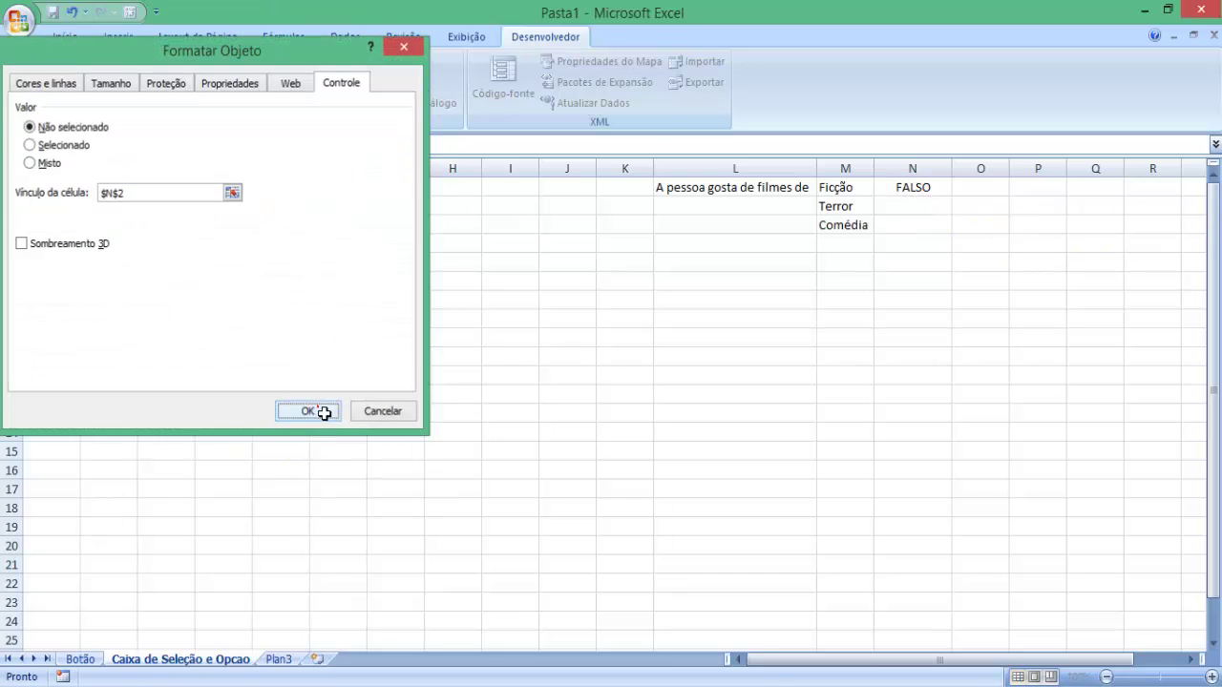
pyautogui.click(322, 410)
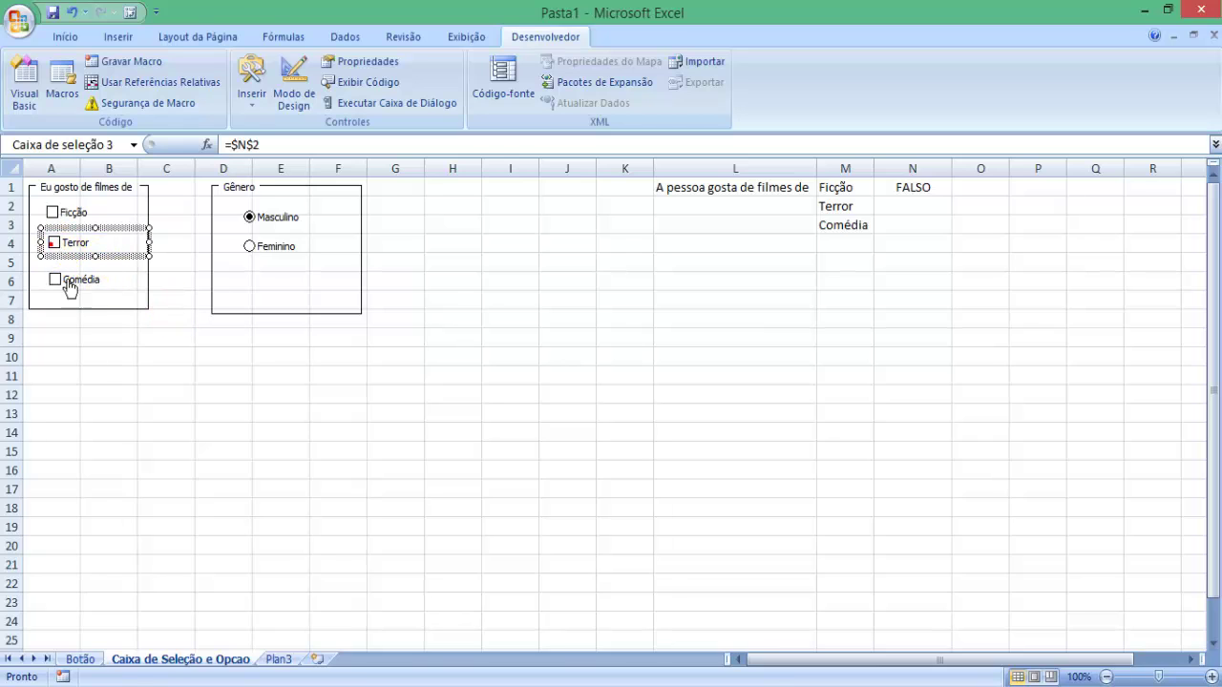
pyautogui.click(85, 378)
pyautogui.click(65, 251)
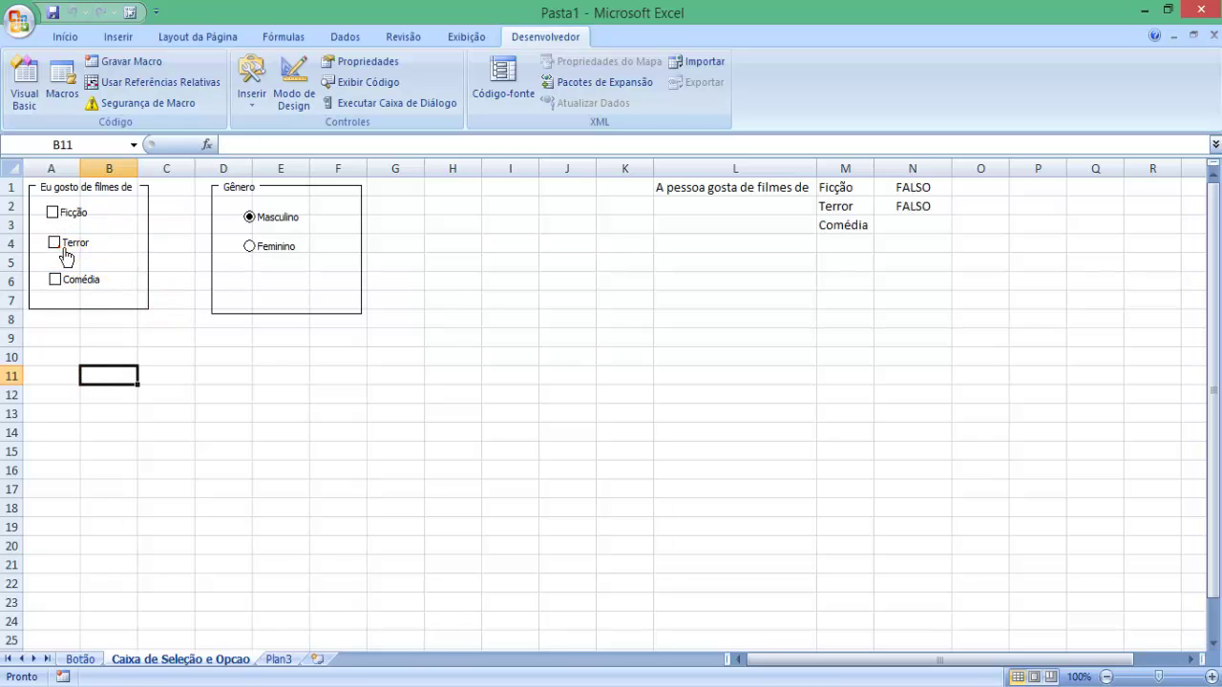
# Link the Comédia check box to cell N3 in its control formatting
pyautogui.rightClick(66, 274)
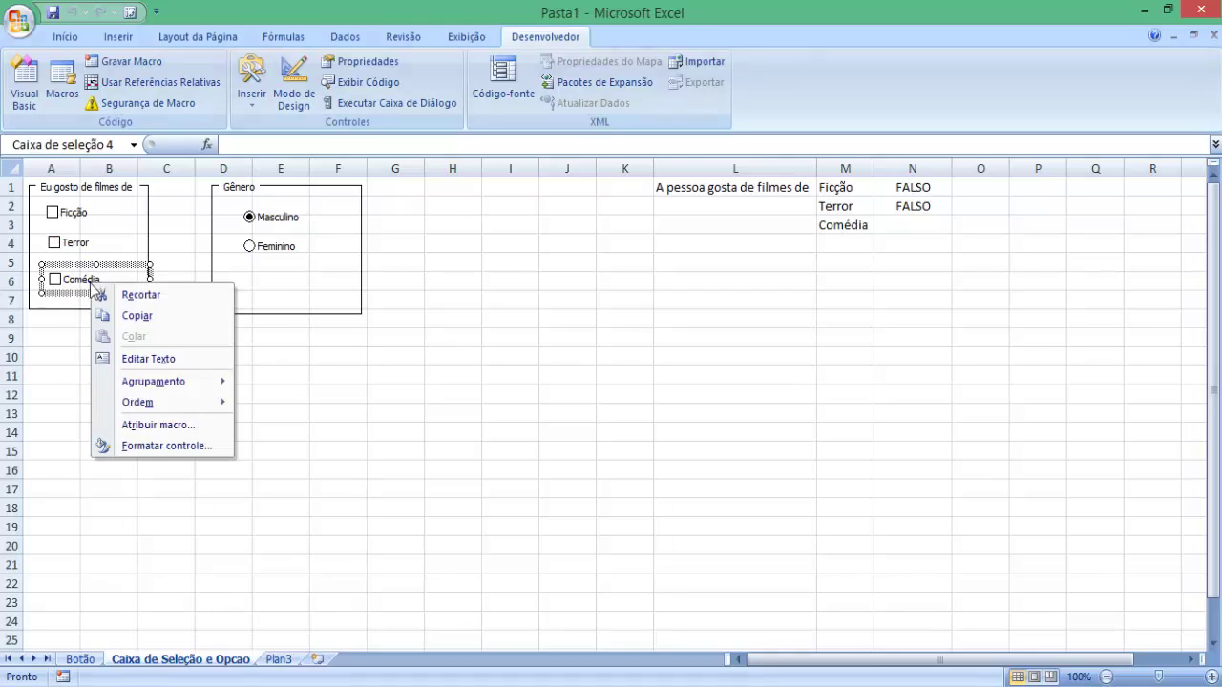
pyautogui.click(234, 445)
pyautogui.click(234, 230)
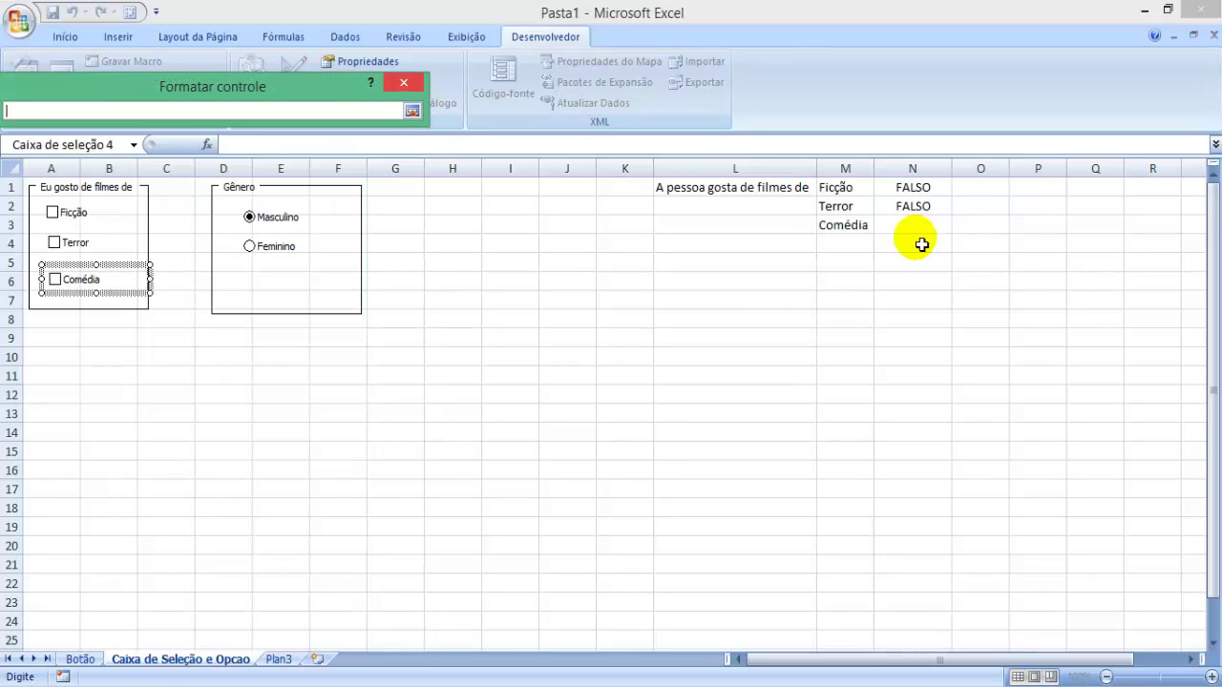
pyautogui.click(911, 225)
pyautogui.press('Return')
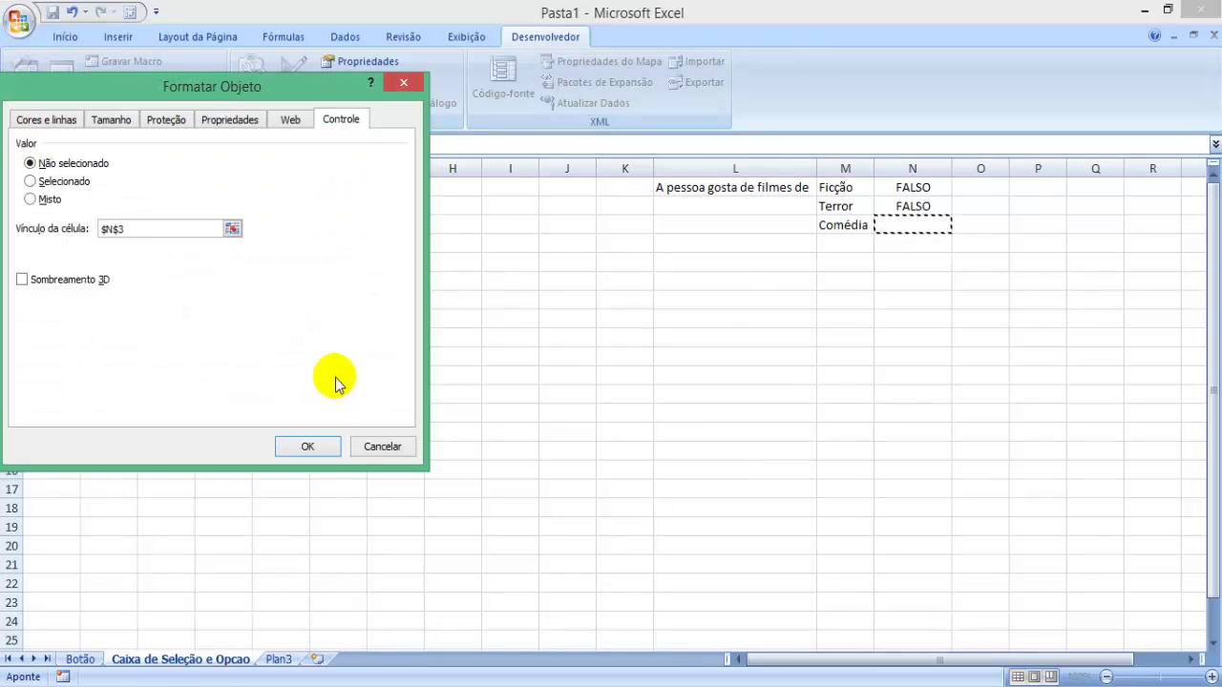
pyautogui.click(307, 447)
pyautogui.click(241, 394)
# Toggle the Comédia, Terror and Ficção check boxes to test their cell links, leaving all three ticked
pyautogui.click(55, 282)
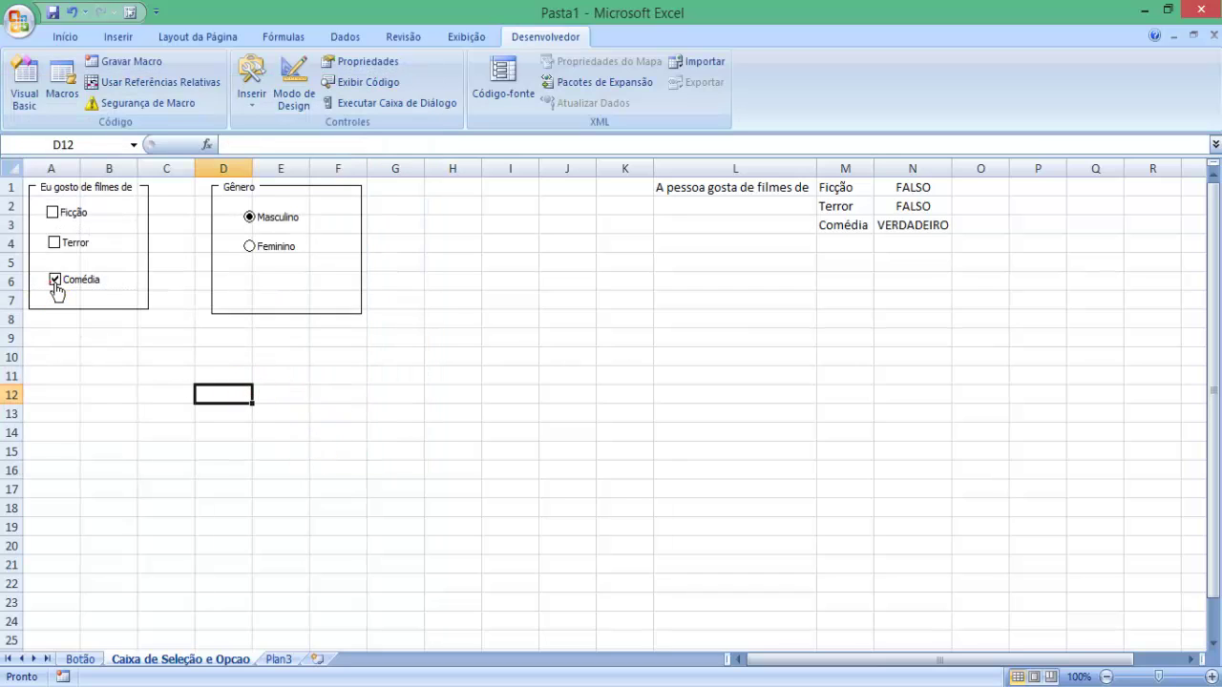
pyautogui.click(56, 245)
pyautogui.click(52, 212)
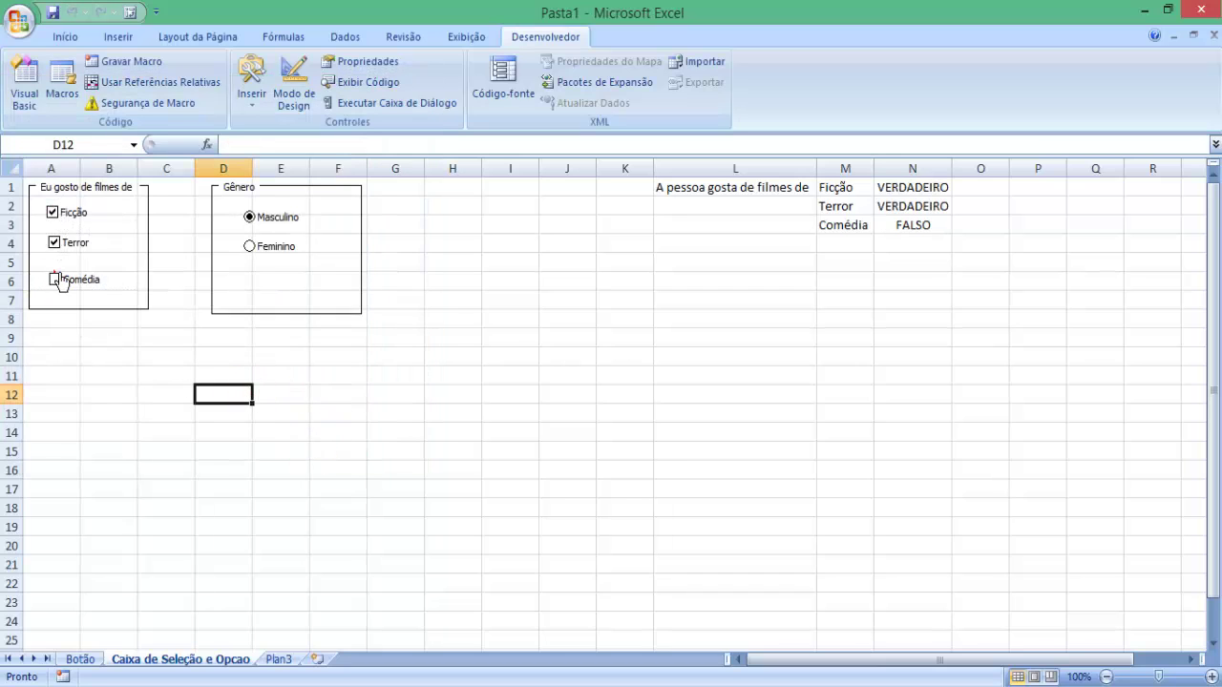
pyautogui.click(55, 280)
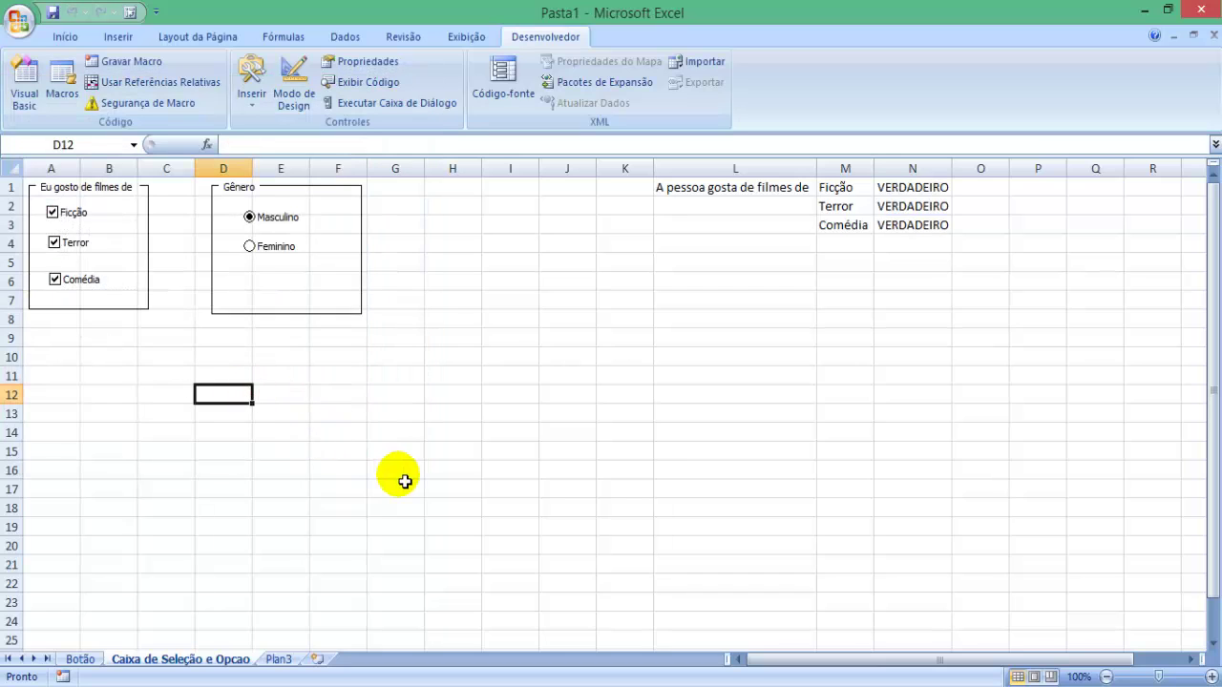
pyautogui.click(55, 280)
pyautogui.click(54, 244)
pyautogui.click(52, 212)
pyautogui.click(53, 212)
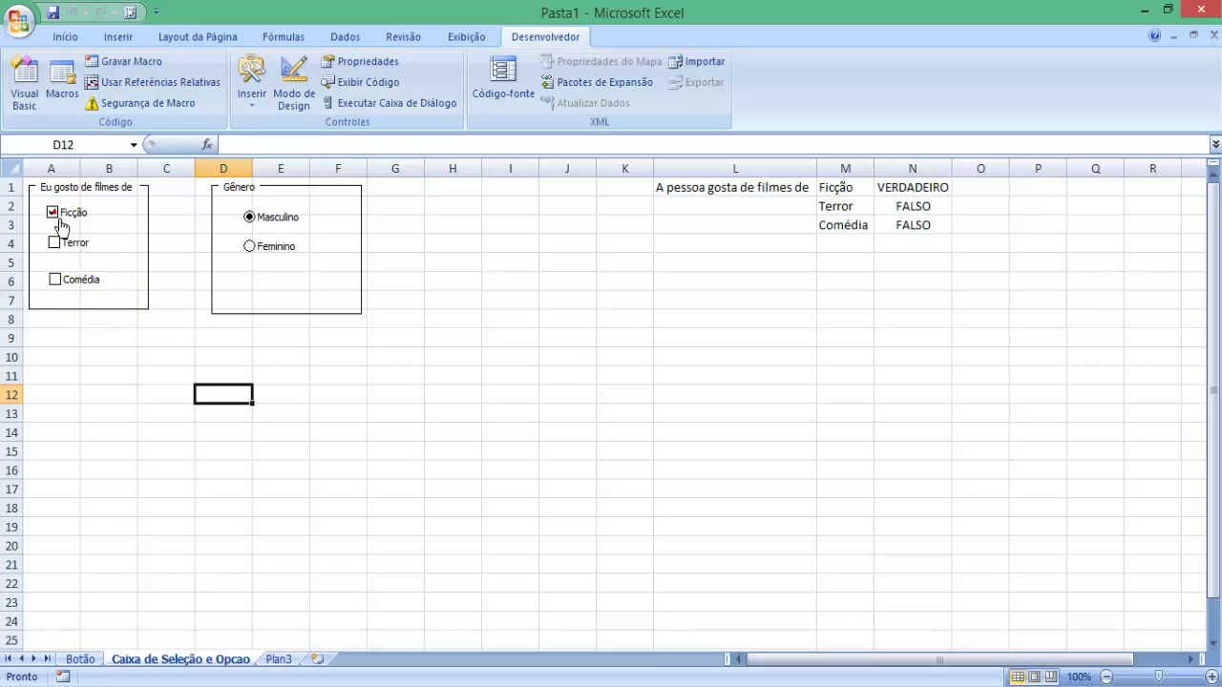
pyautogui.click(54, 243)
pyautogui.click(55, 279)
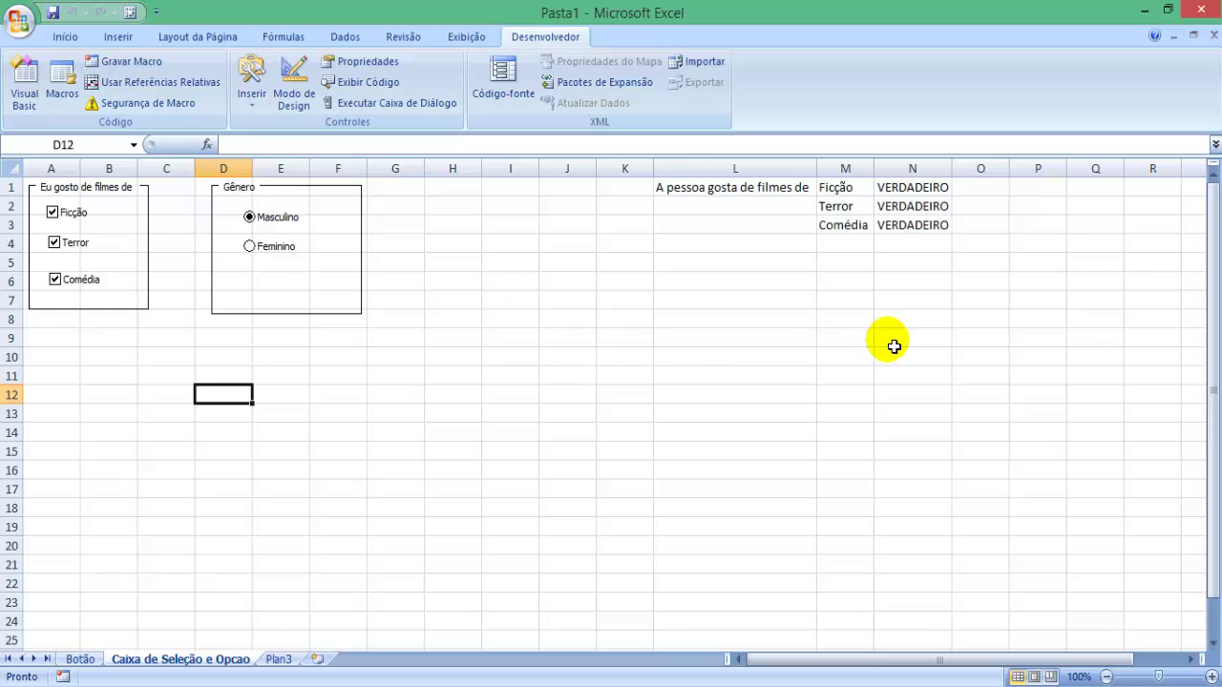
pyautogui.click(725, 321)
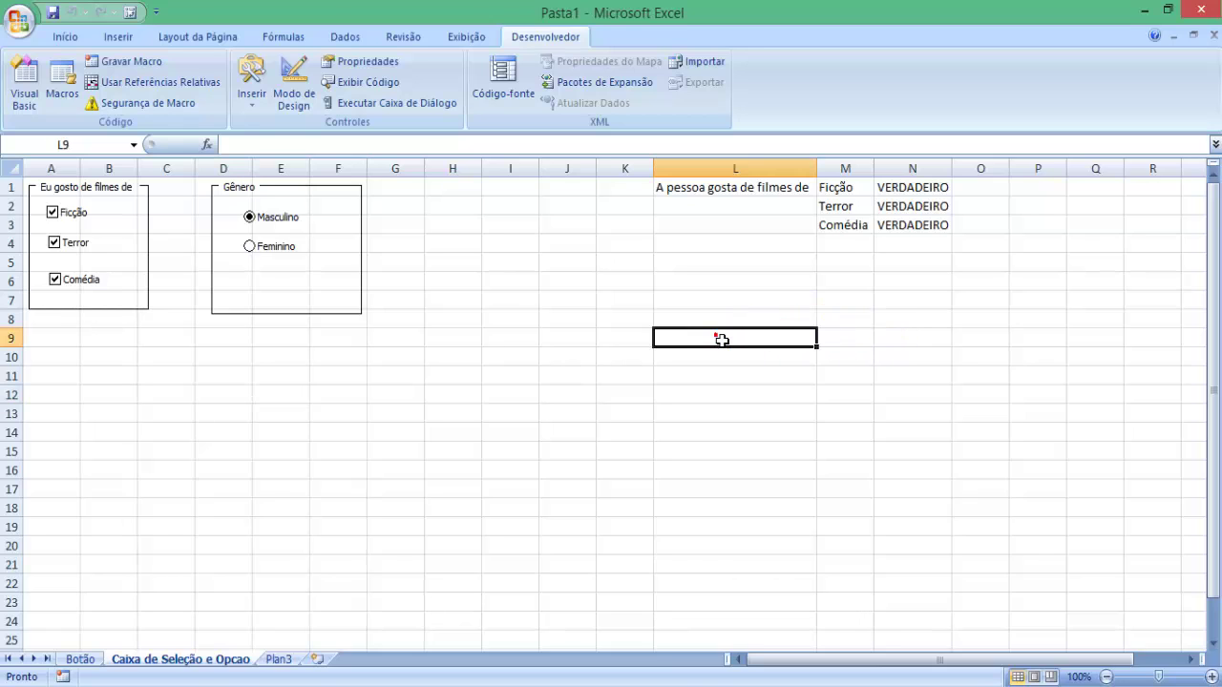
# Try the gender option buttons and link the Masculino option button to cell M7 in its control formatting
pyautogui.click(260, 244)
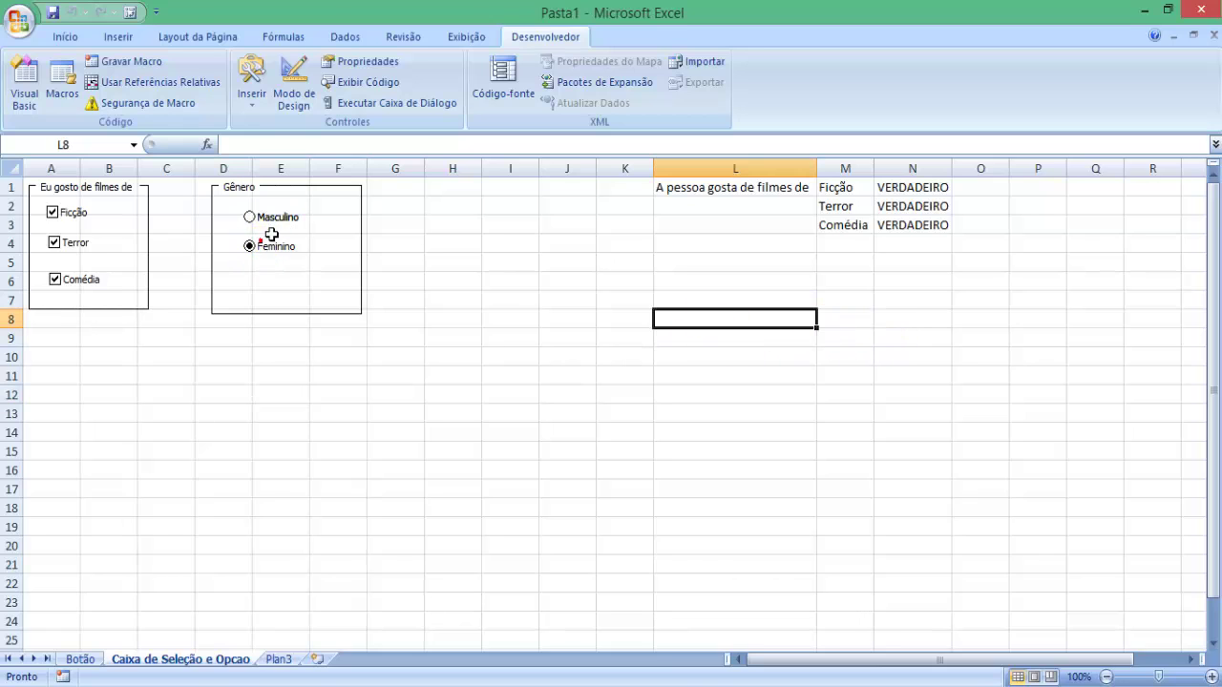
pyautogui.click(663, 279)
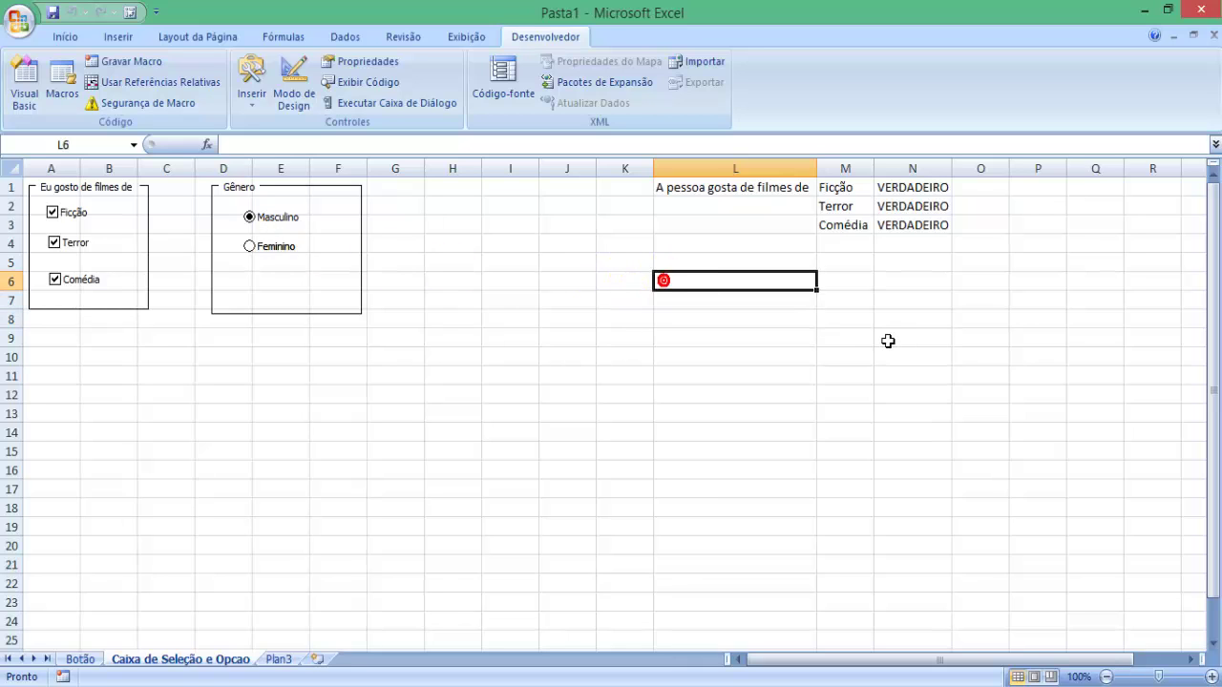
pyautogui.rightClick(284, 230)
pyautogui.click(380, 389)
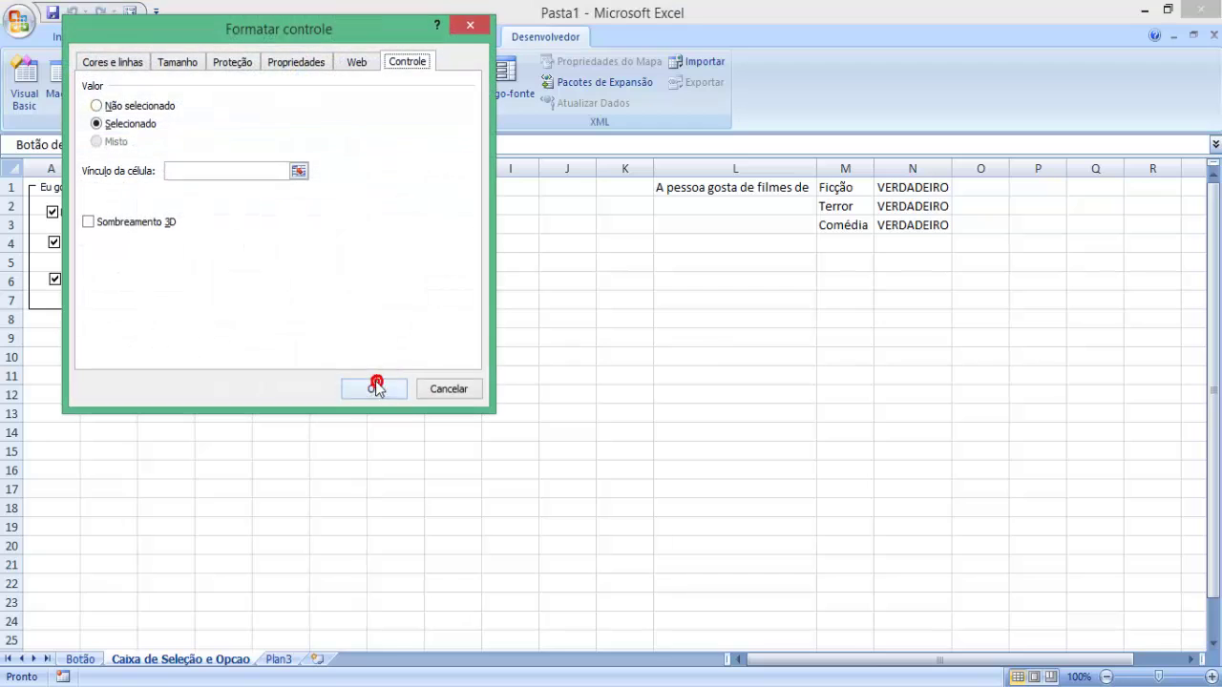
pyautogui.click(299, 171)
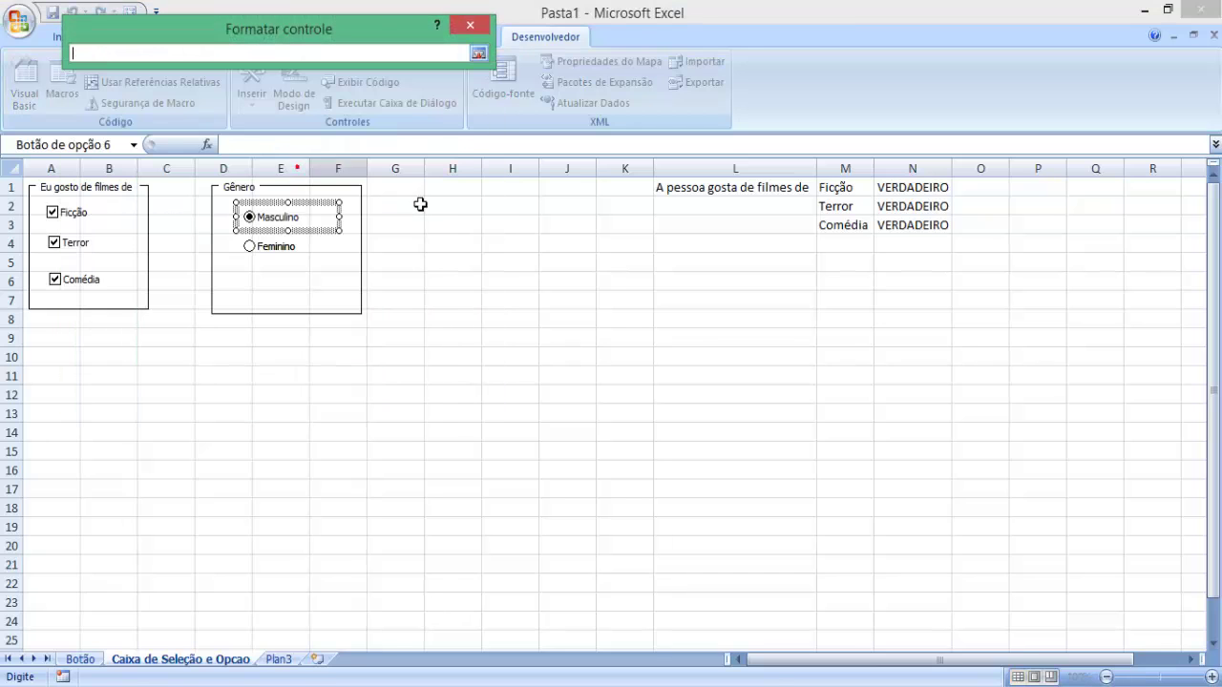
pyautogui.click(840, 301)
pyautogui.press('Return')
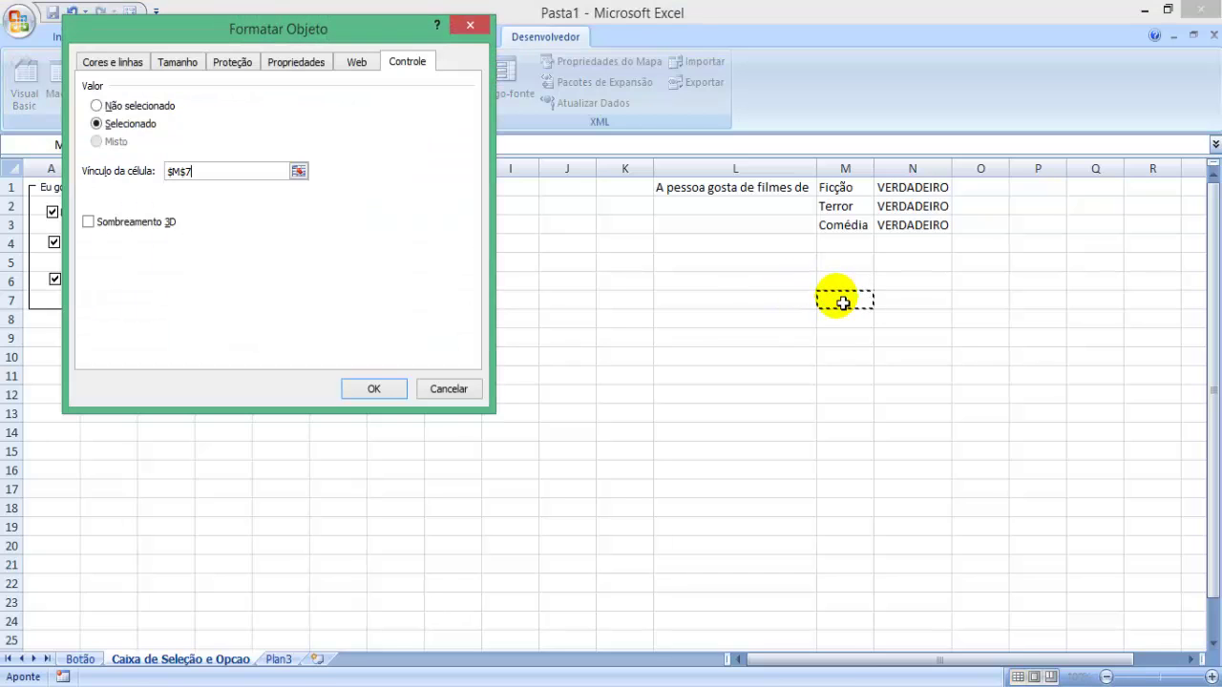
pyautogui.click(396, 397)
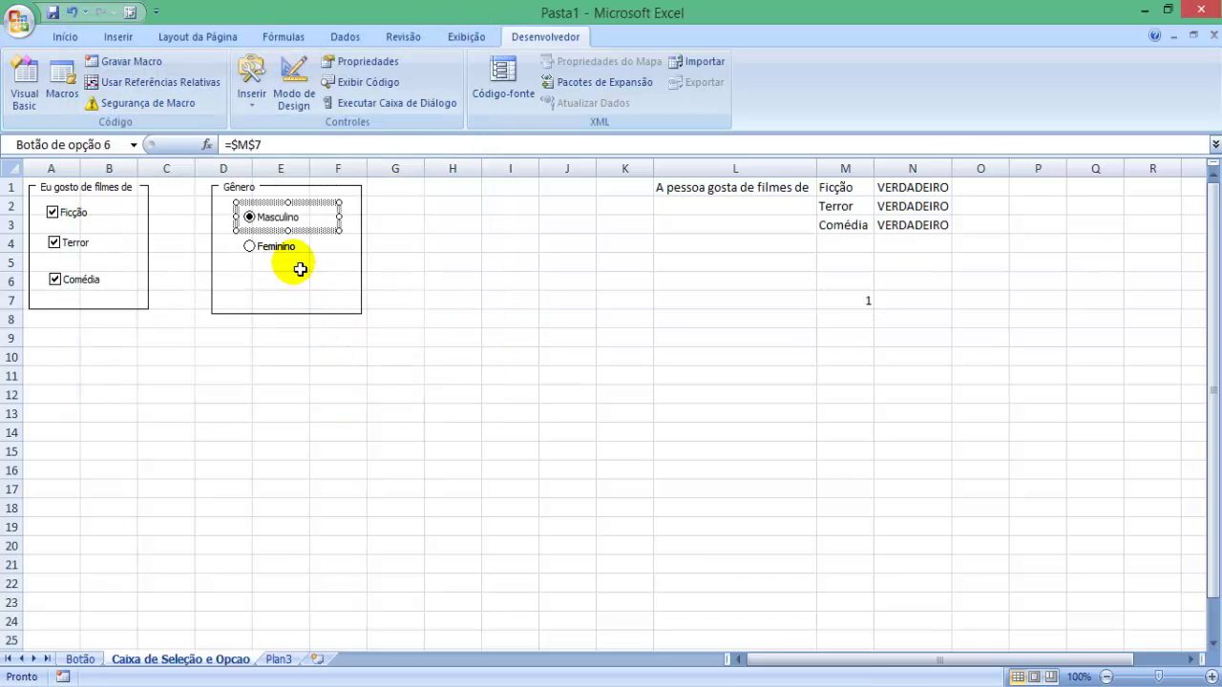
# Alternate between Masculino and Feminino to test the link to cell M7, leaving Feminino selected
pyautogui.click(871, 308)
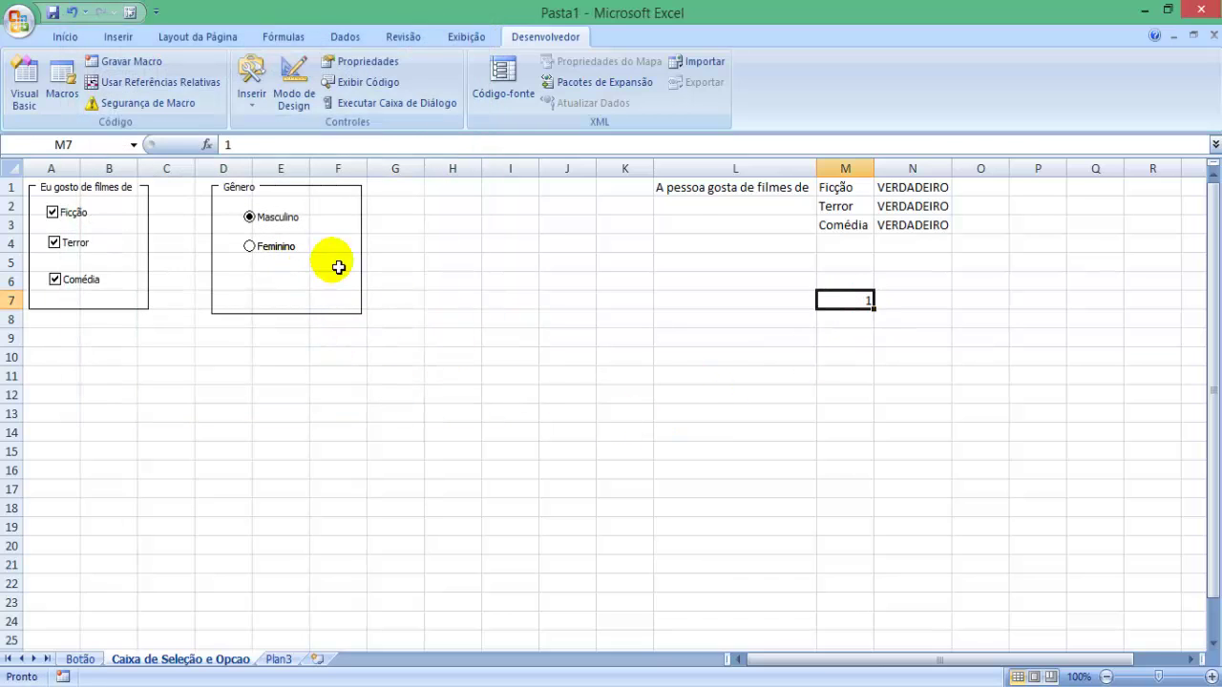
pyautogui.click(823, 294)
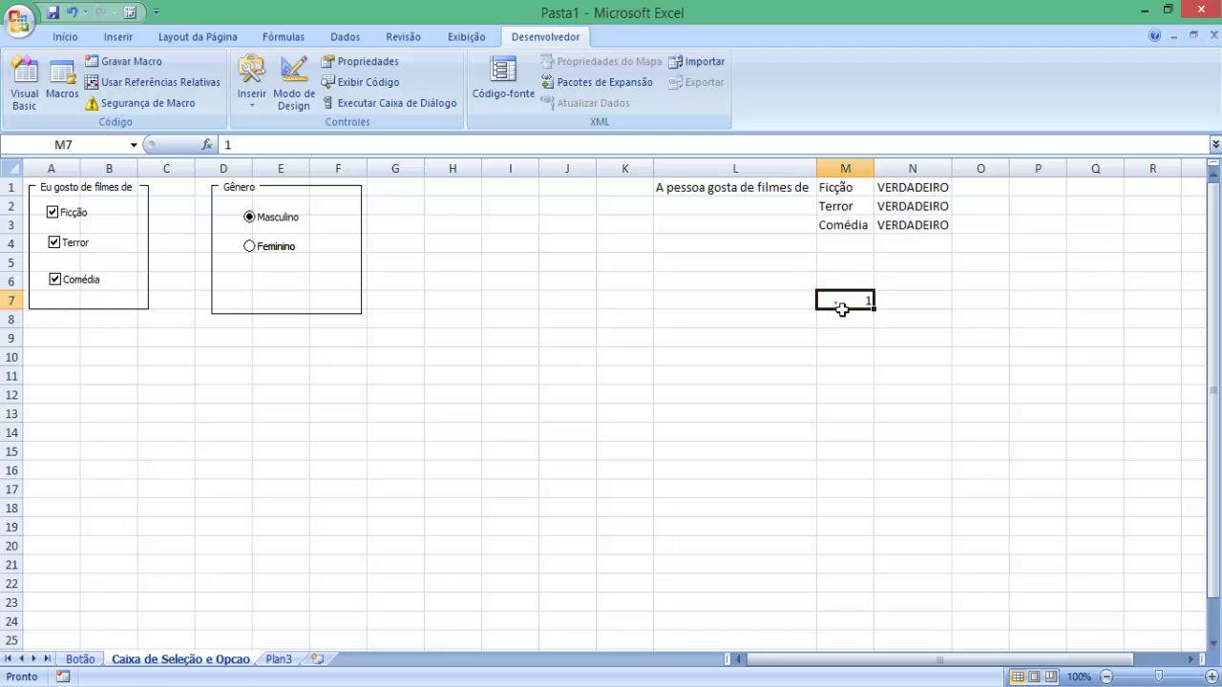
pyautogui.click(77, 214)
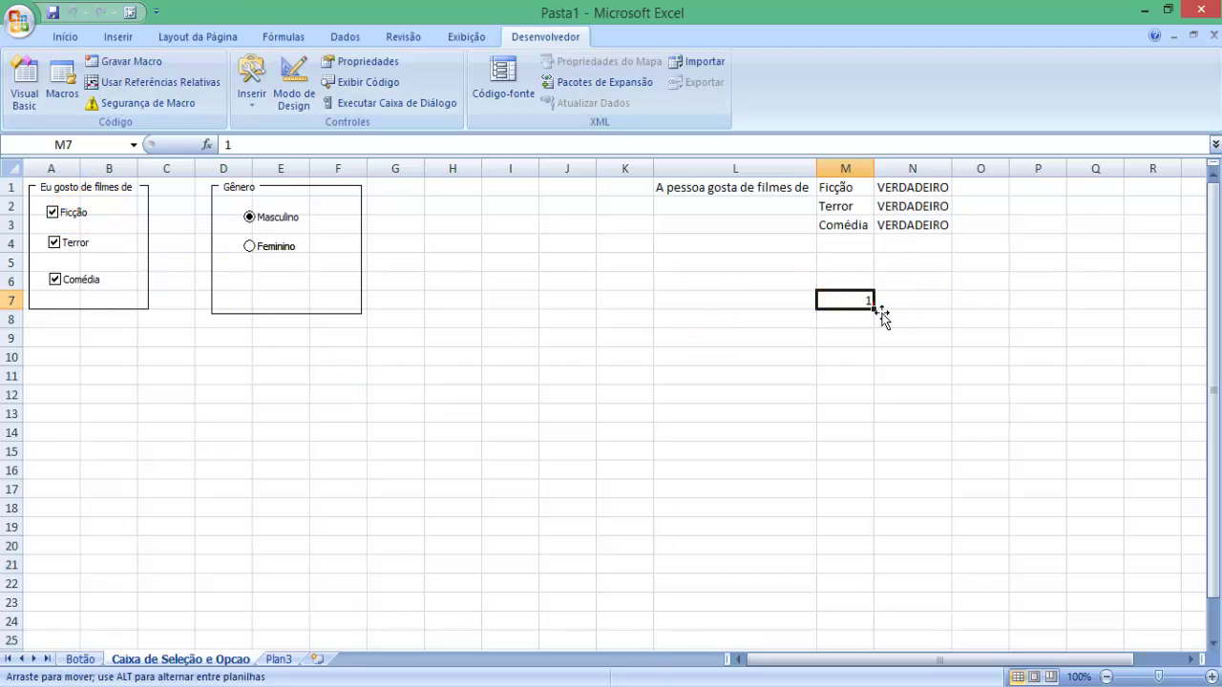
pyautogui.click(277, 247)
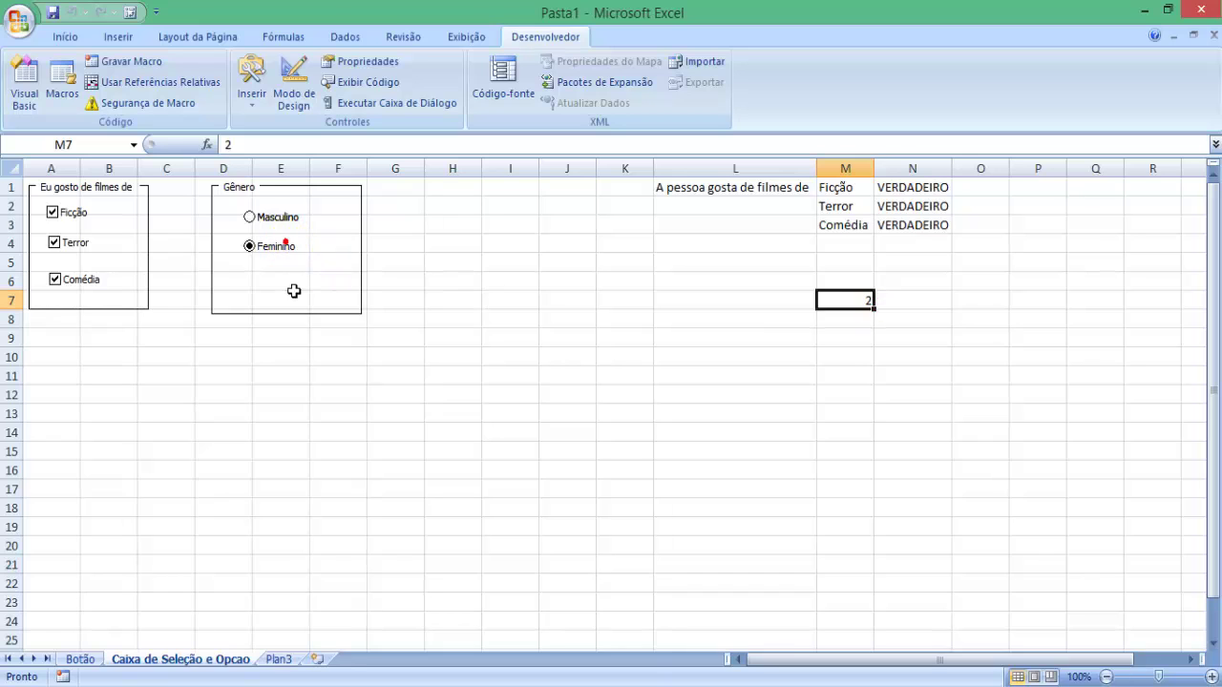
pyautogui.click(282, 220)
pyautogui.click(294, 248)
pyautogui.click(284, 221)
pyautogui.click(282, 253)
pyautogui.click(465, 283)
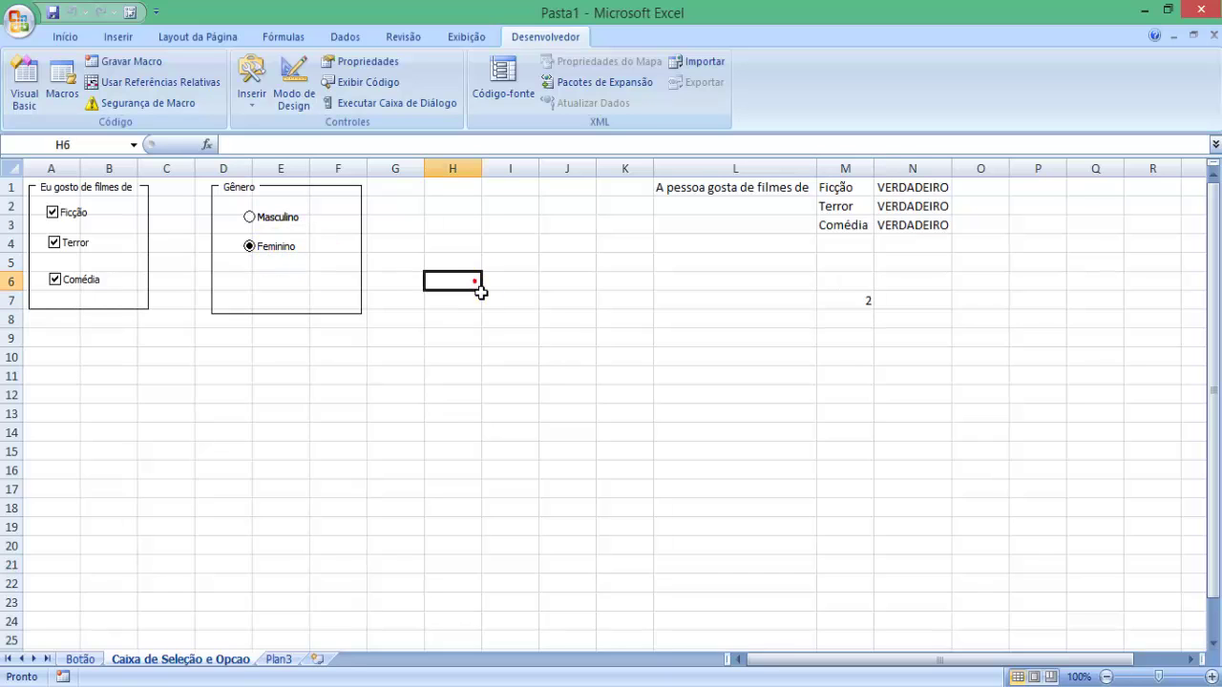
# Choose Masculino, enter 0 in linked cell M7 to clear the gender choice, and reselect Feminino
pyautogui.rightClick(276, 250)
pyautogui.click(472, 244)
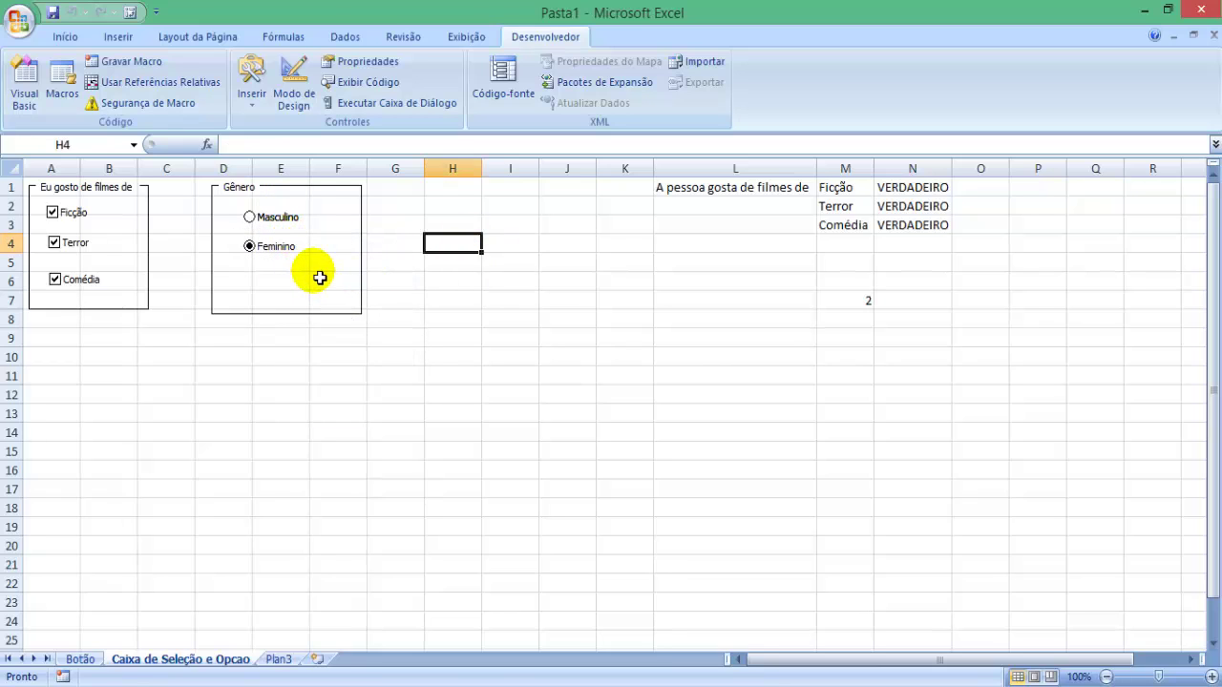
pyautogui.click(289, 219)
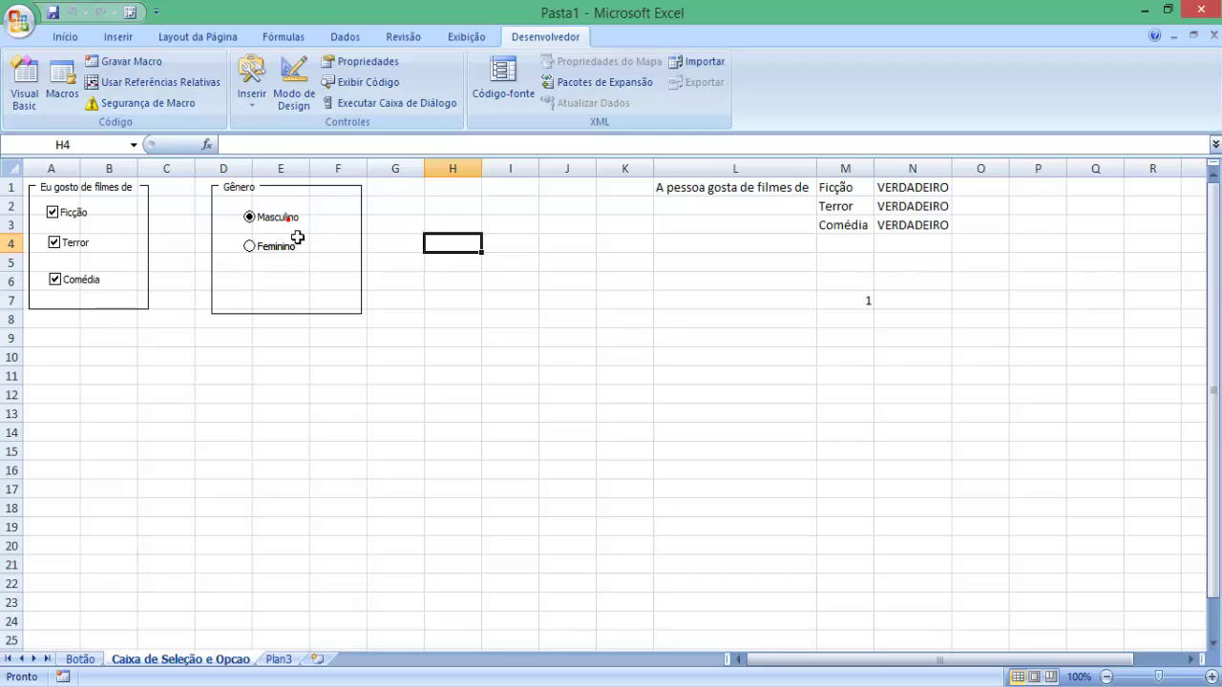
pyautogui.click(859, 303)
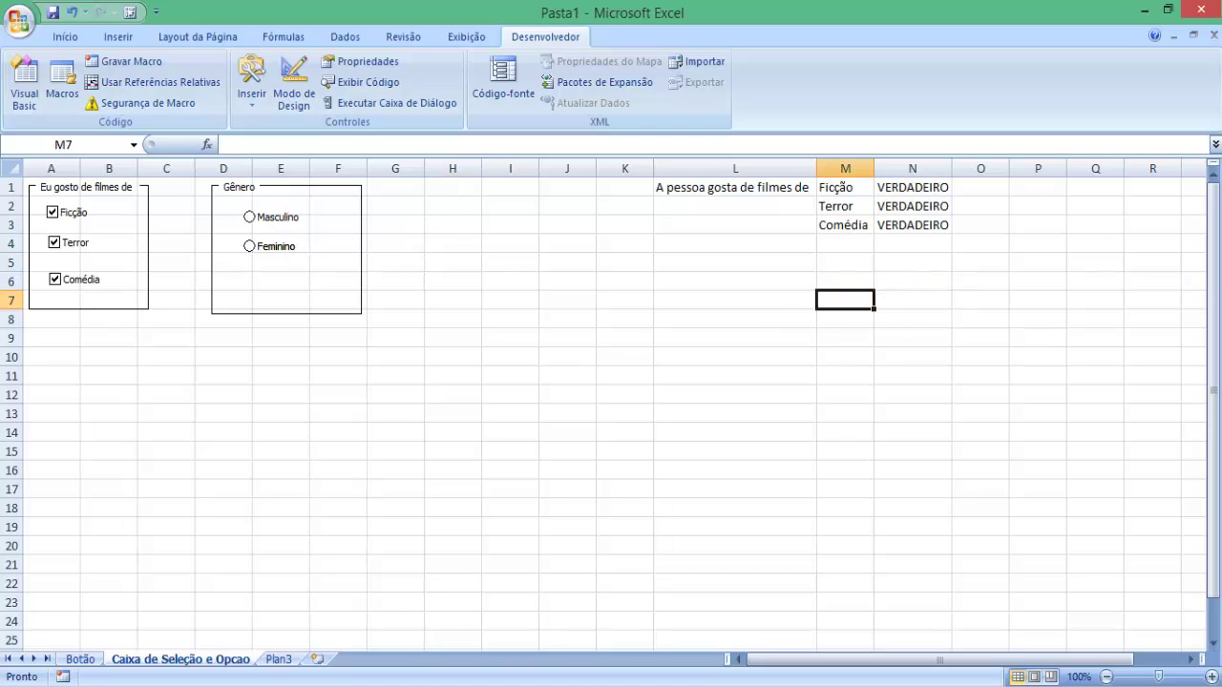
pyautogui.write('0')
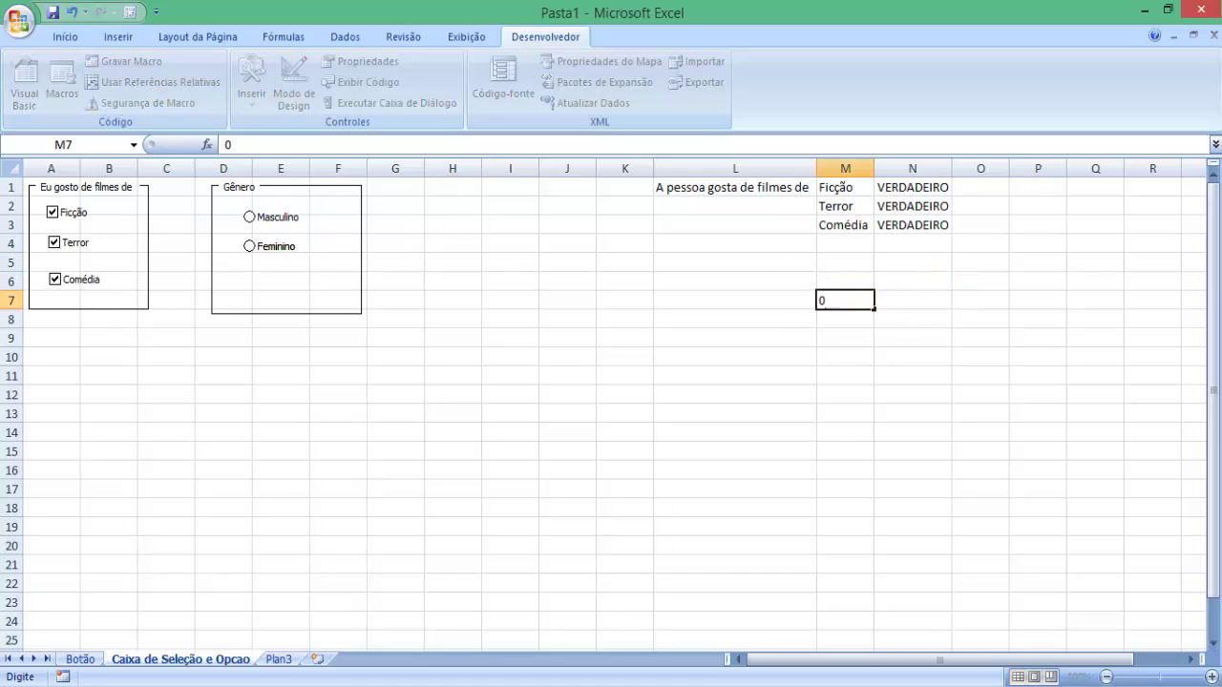
pyautogui.press('Return')
pyautogui.click(845, 300)
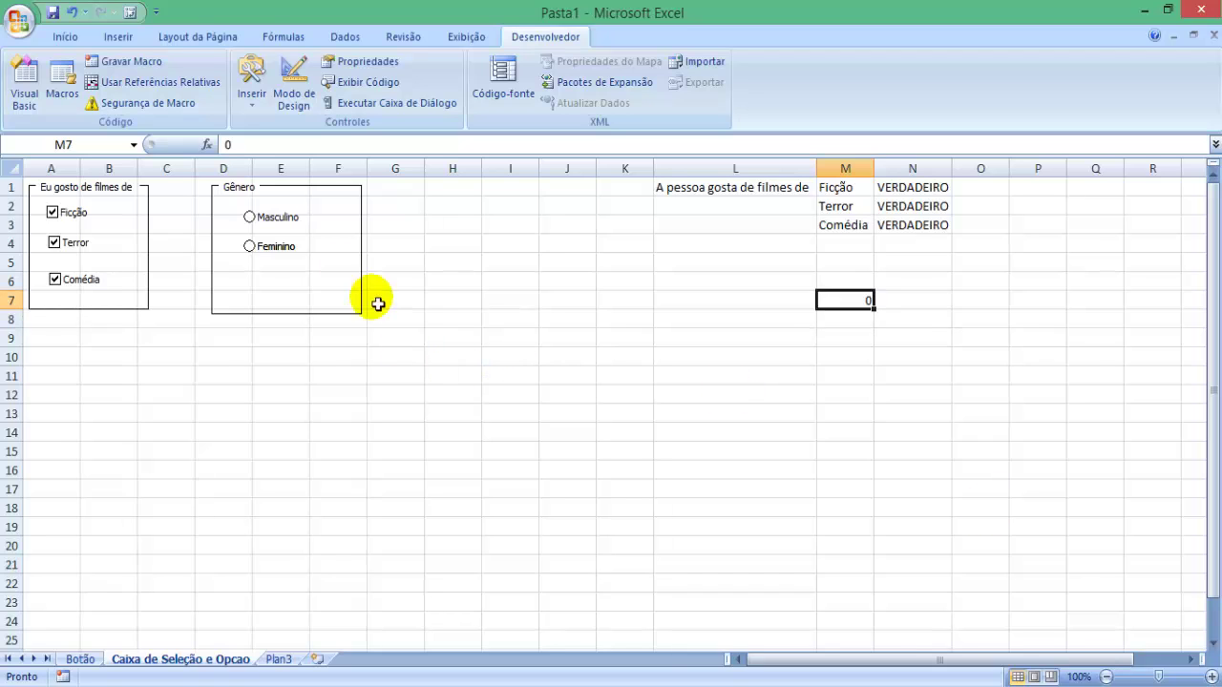
pyautogui.click(258, 220)
pyautogui.click(269, 258)
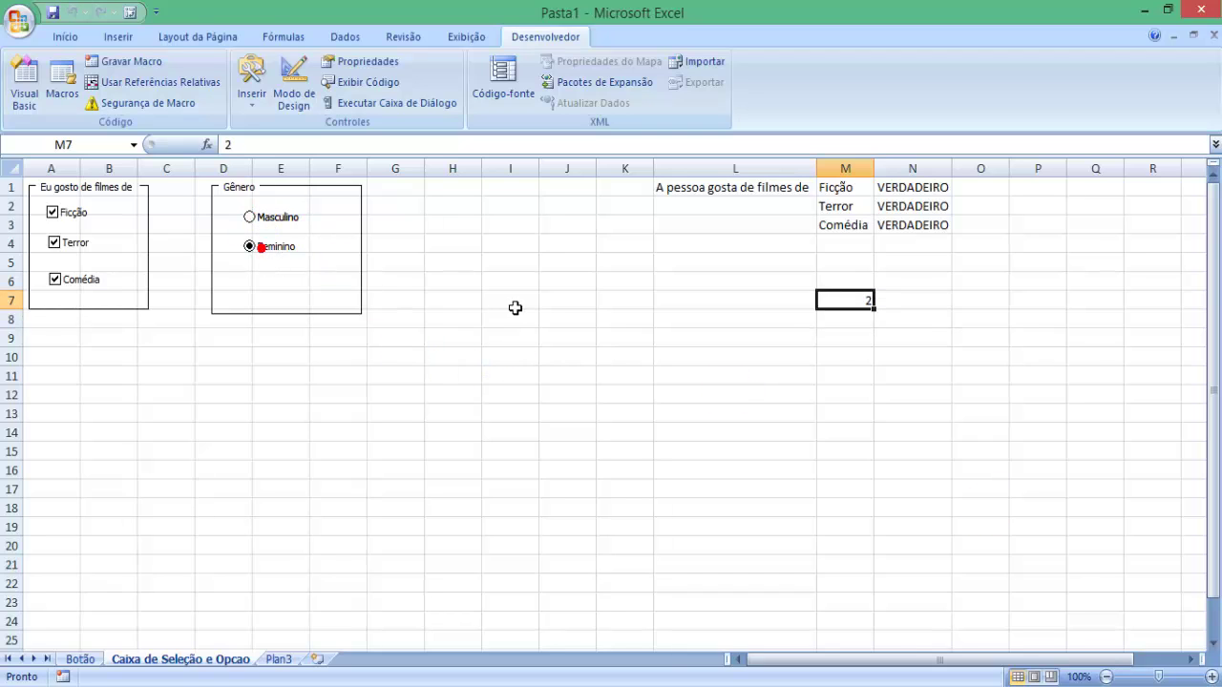
pyautogui.click(670, 382)
pyautogui.click(869, 301)
pyautogui.click(883, 304)
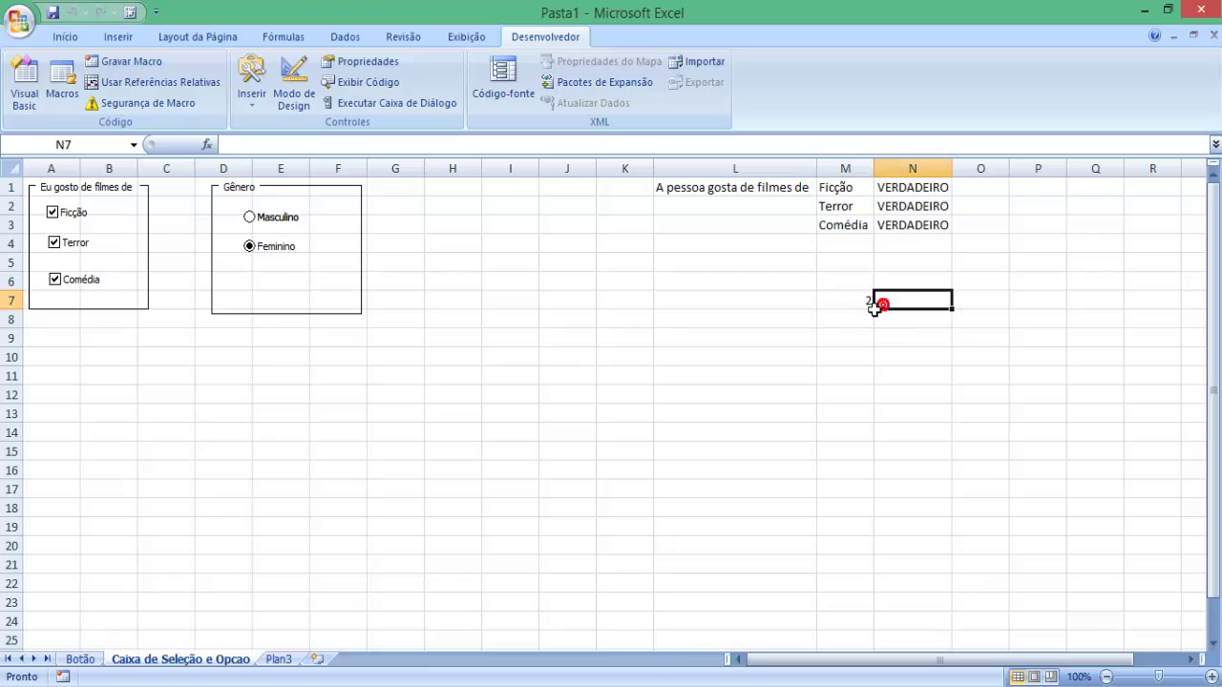
pyautogui.click(851, 301)
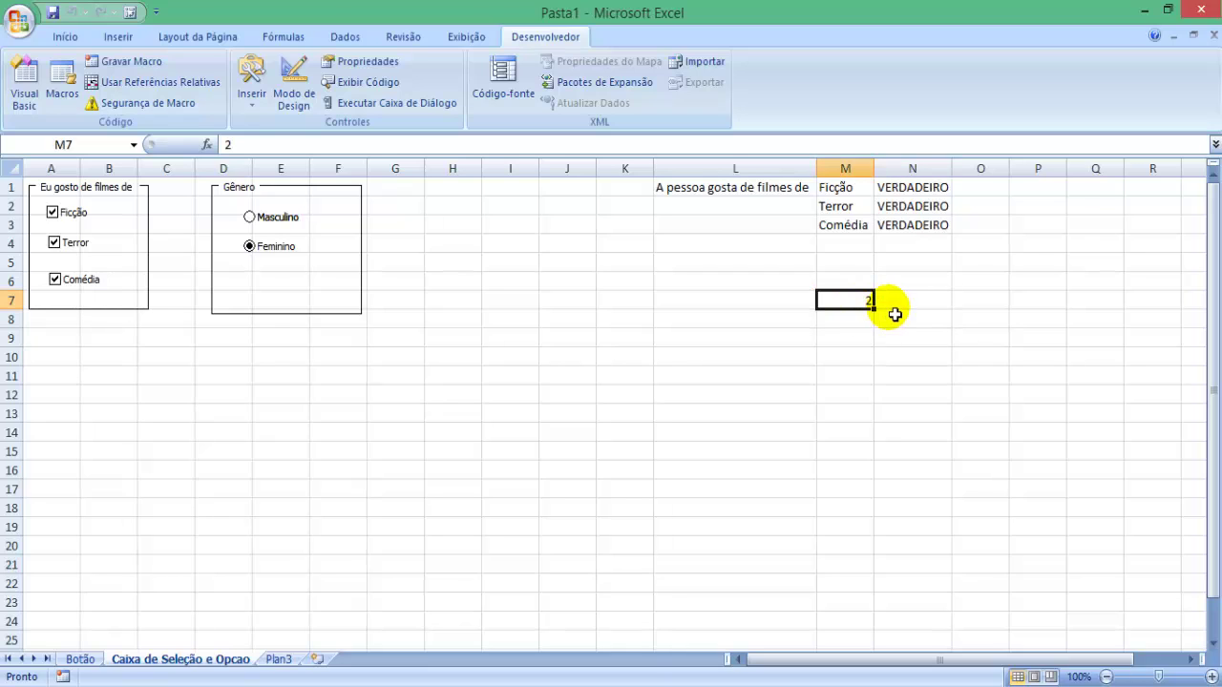
pyautogui.click(894, 314)
pyautogui.click(862, 308)
pyautogui.moveTo(864, 310)
pyautogui.mouseDown()
pyautogui.moveTo(902, 297)
pyautogui.moveTo(854, 305)
pyautogui.mouseUp()
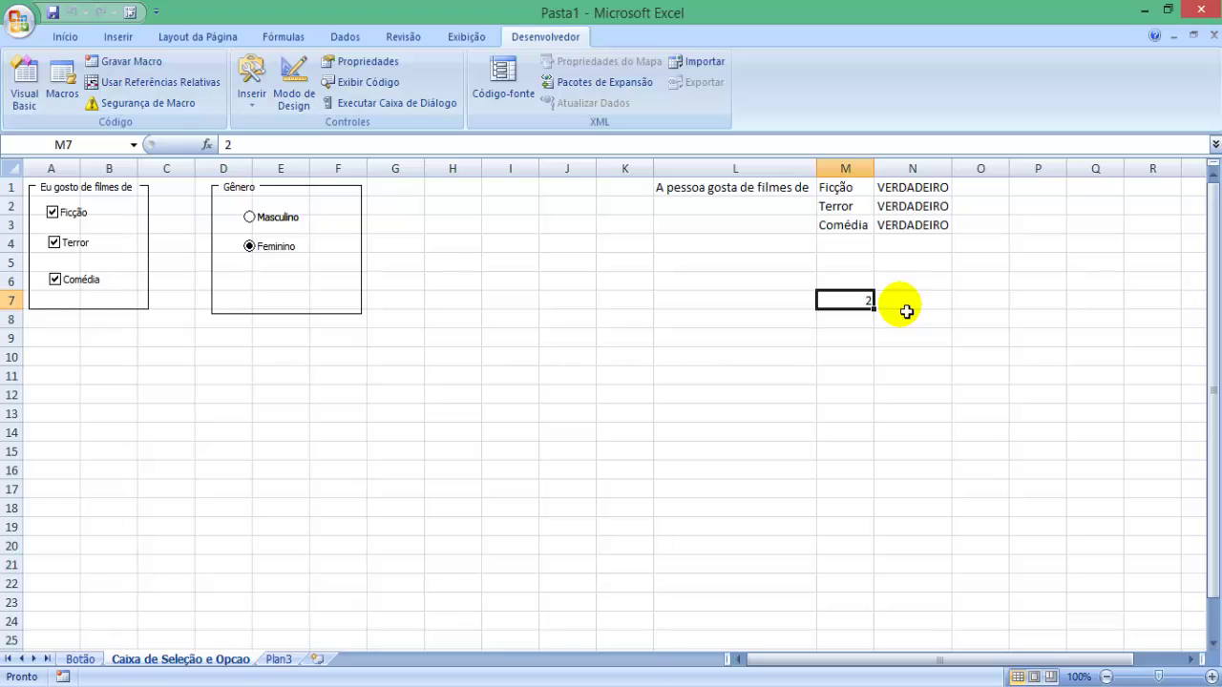
pyautogui.click(731, 357)
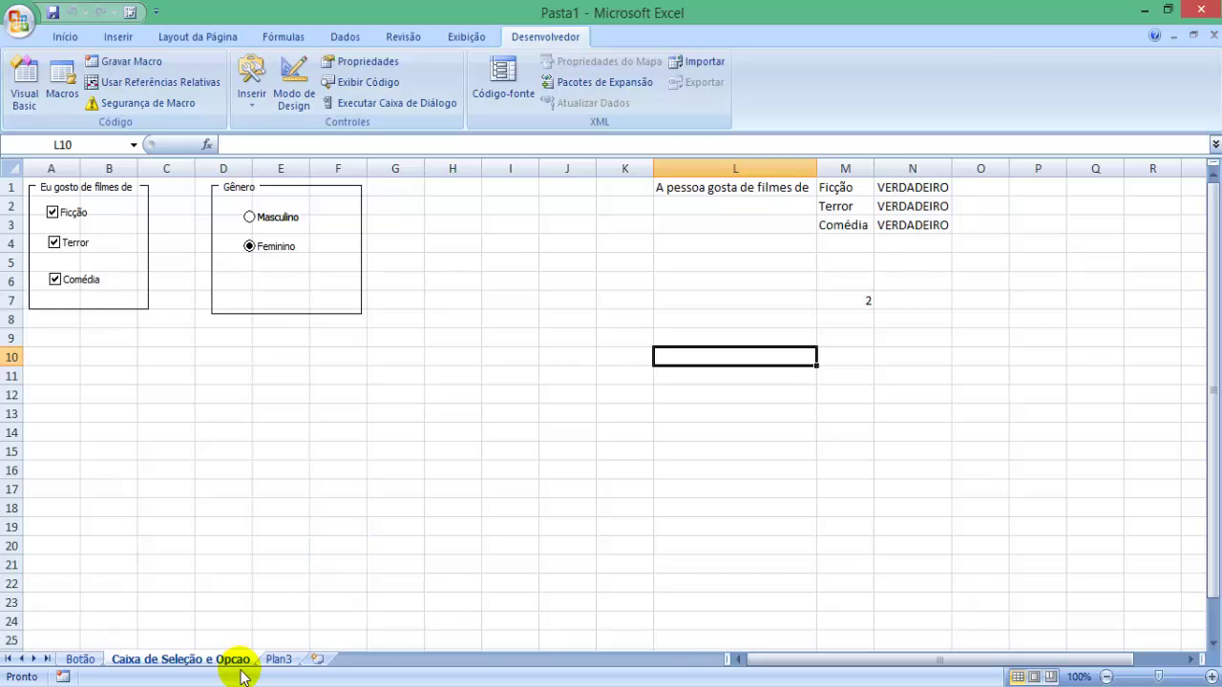
# Rename the Plan3 sheet as Barra de Rolagem and select cell A1 on it
pyautogui.click(278, 659)
pyautogui.rightClick(277, 657)
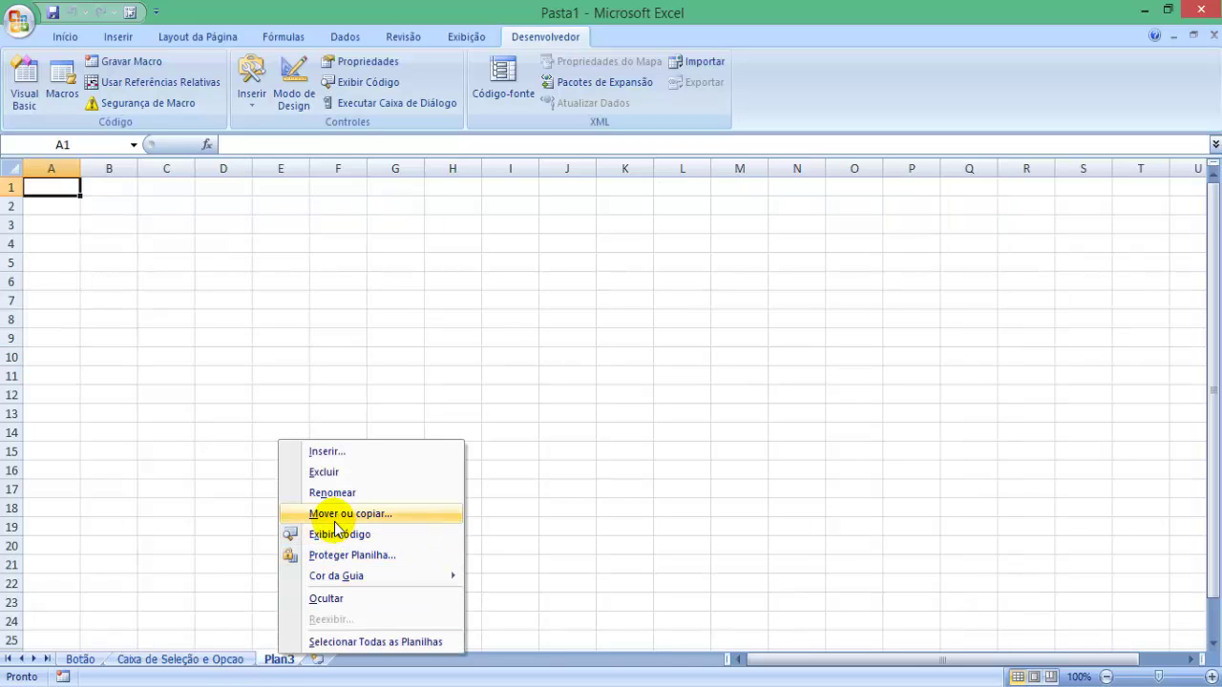
pyautogui.click(310, 494)
pyautogui.write('Barra de Rolagem')
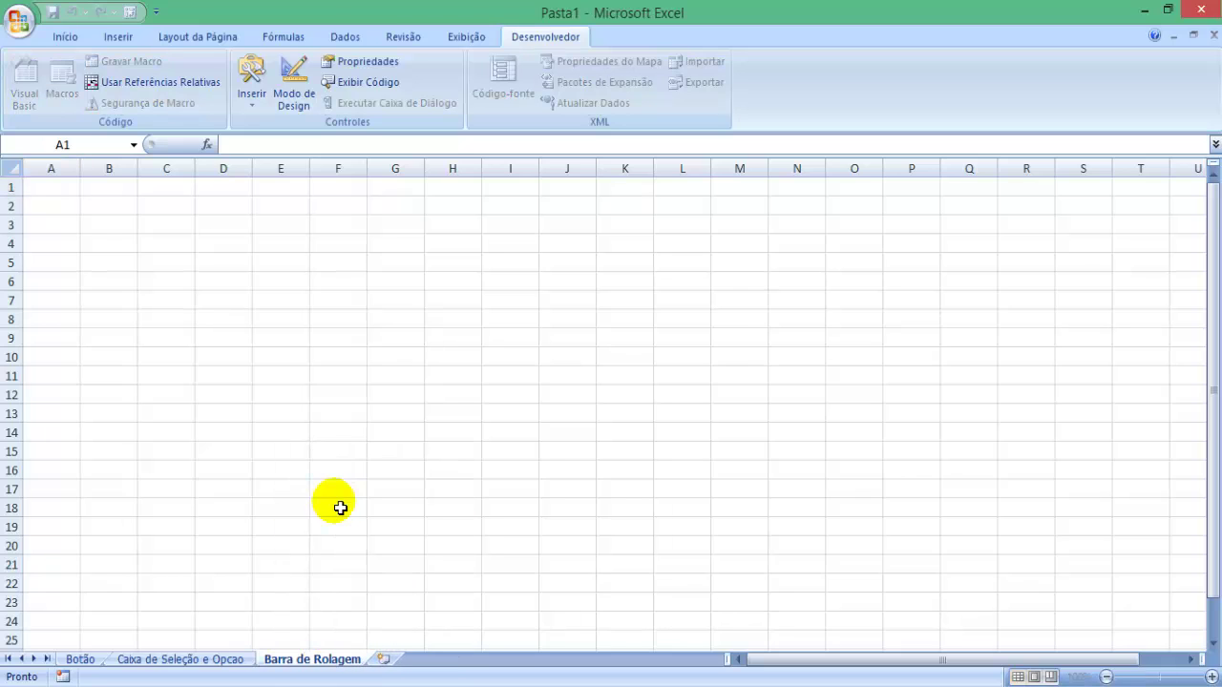
pyautogui.click(340, 508)
pyautogui.click(29, 189)
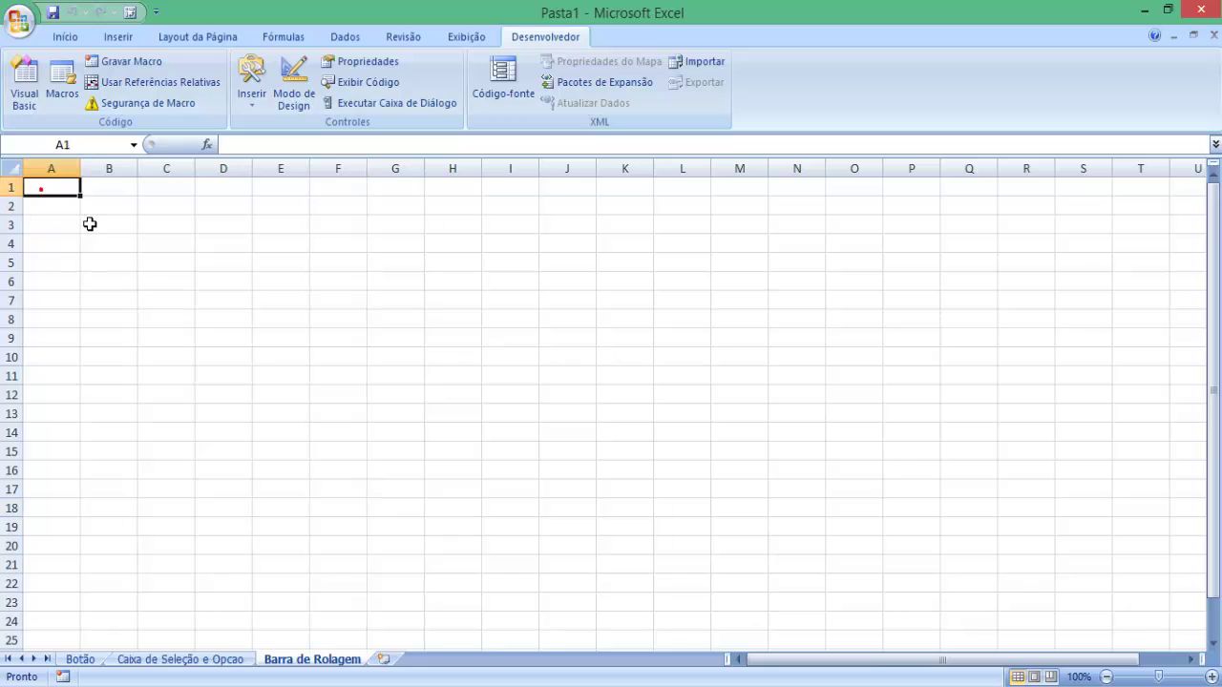
# Draw a vertical form scroll bar over the A–B column border, rows 2 to 13, and a horizontal one along row 2 from B to G
pyautogui.click(296, 91)
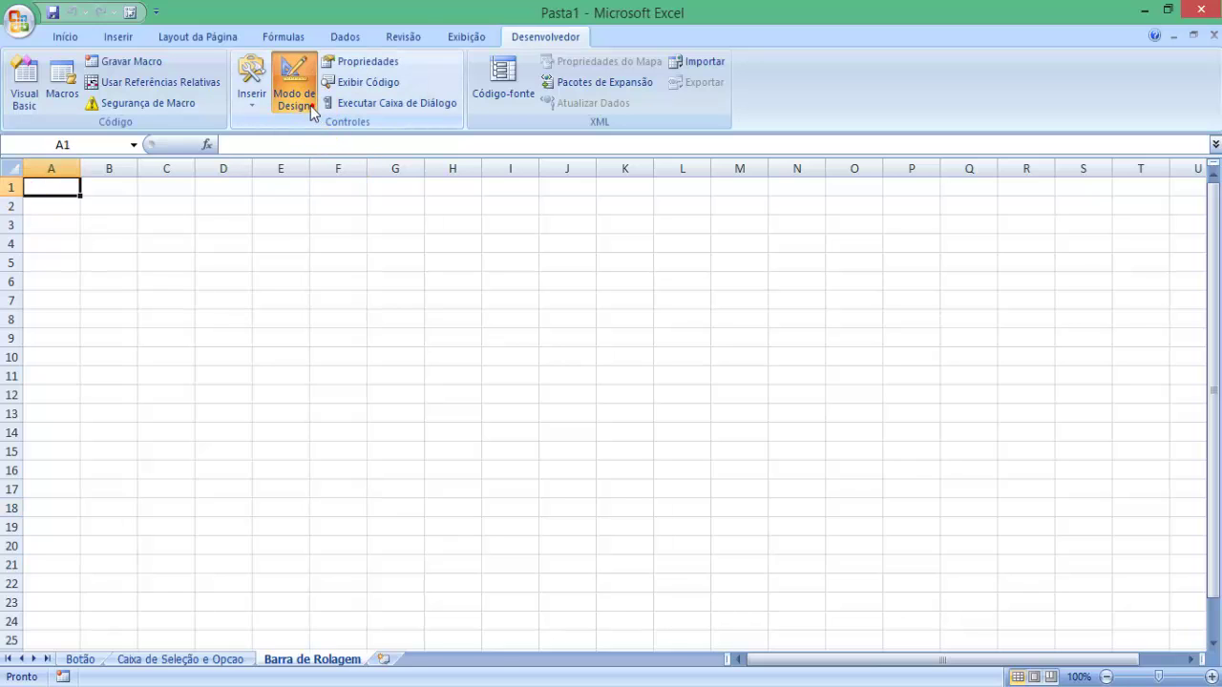
pyautogui.click(252, 84)
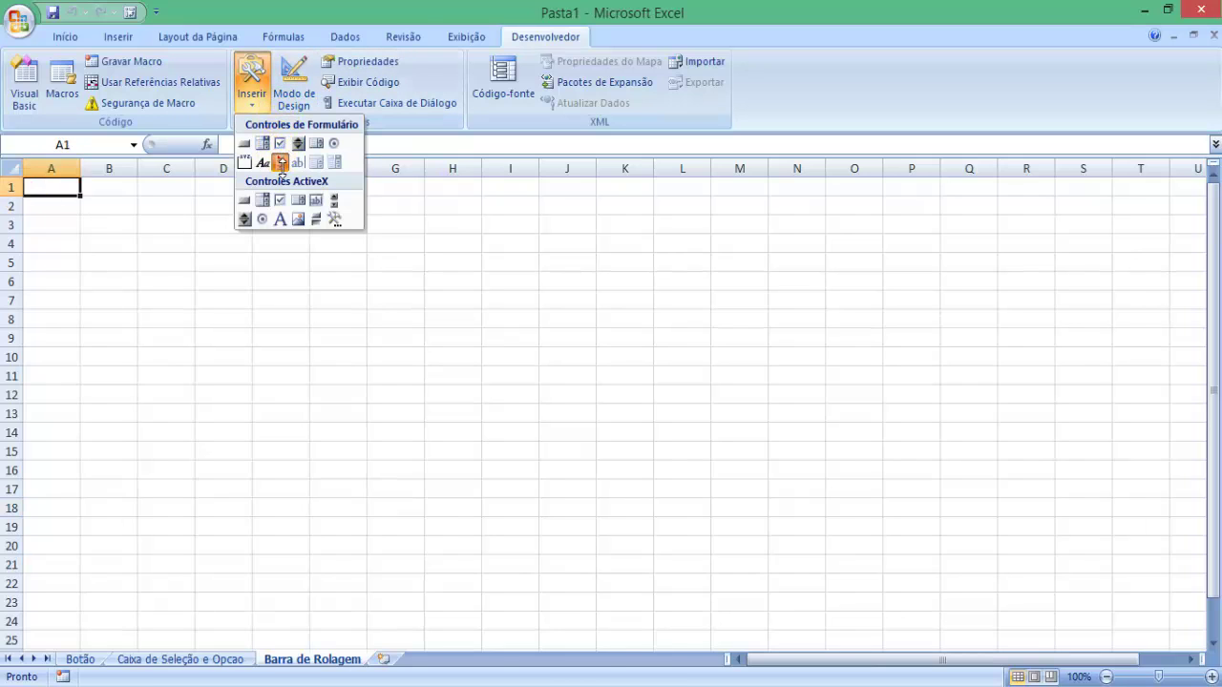
pyautogui.click(281, 165)
pyautogui.moveTo(70, 191)
pyautogui.mouseDown()
pyautogui.moveTo(90, 248)
pyautogui.moveTo(86, 420)
pyautogui.mouseUp()
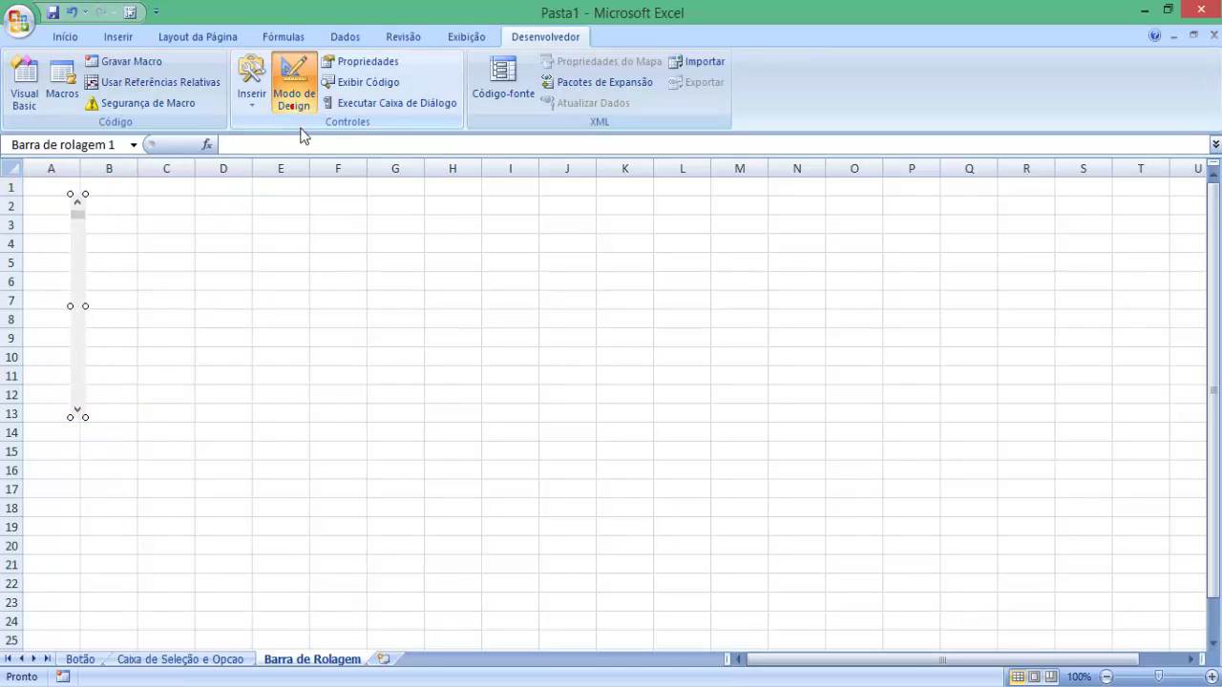
pyautogui.click(252, 84)
pyautogui.click(284, 168)
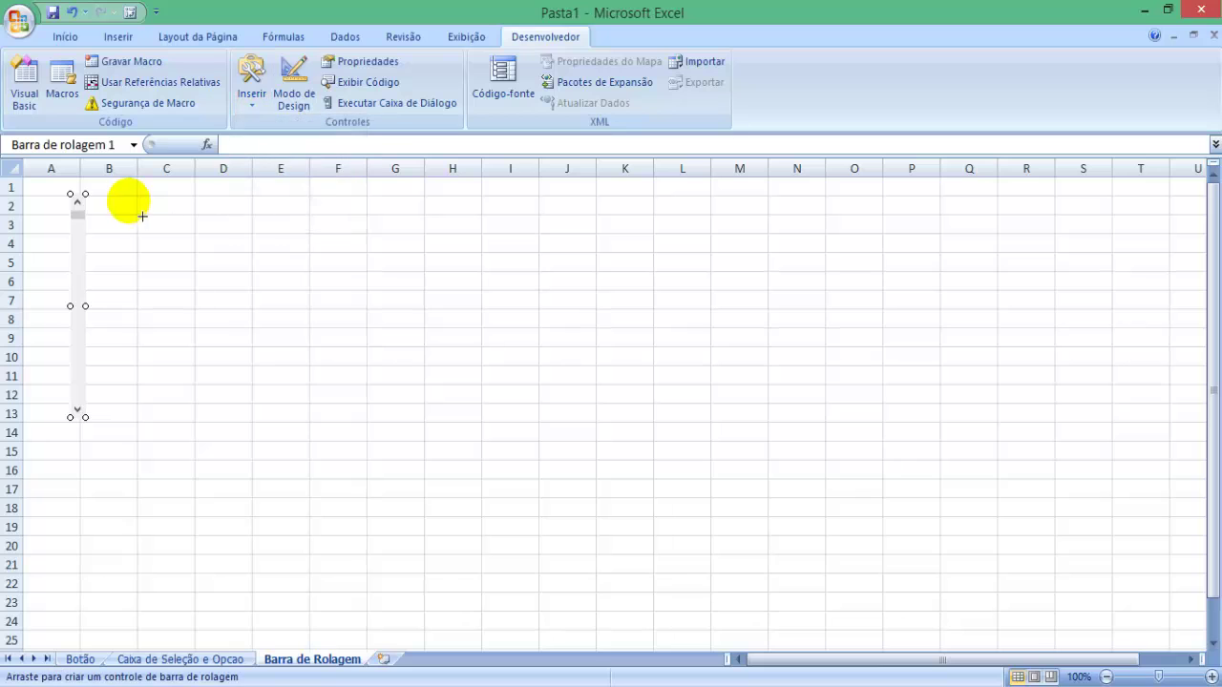
pyautogui.moveTo(118, 197)
pyautogui.mouseDown()
pyautogui.moveTo(300, 221)
pyautogui.moveTo(390, 211)
pyautogui.mouseUp()
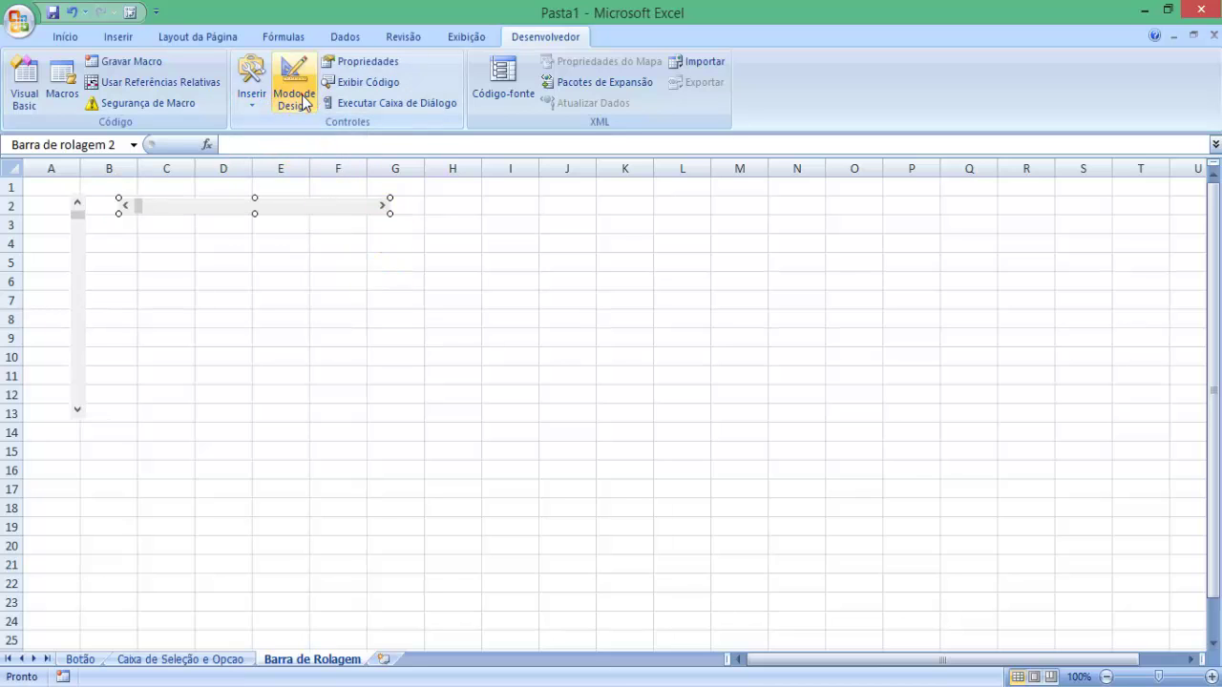
# Insert a spin button form control in column H over rows 3 and 4, and deselect it
pyautogui.click(255, 99)
pyautogui.click(258, 100)
pyautogui.click(258, 99)
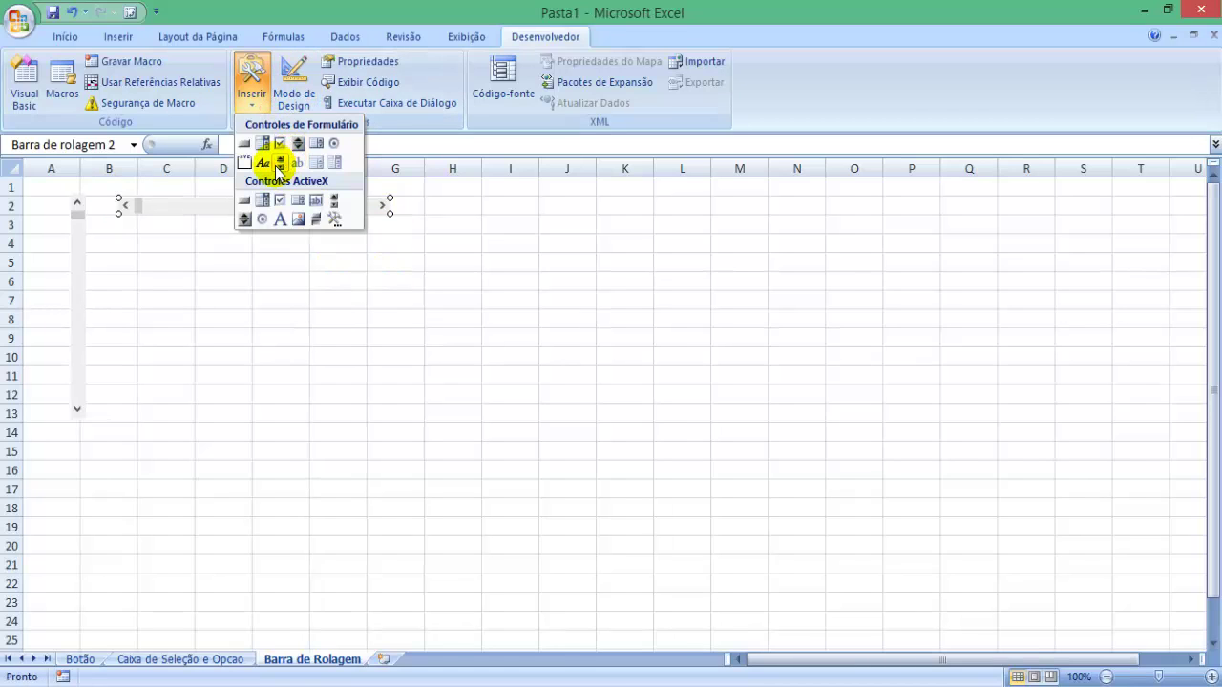
pyautogui.click(298, 143)
pyautogui.moveTo(453, 212); pyautogui.dragTo(486, 264)
pyautogui.click(485, 284)
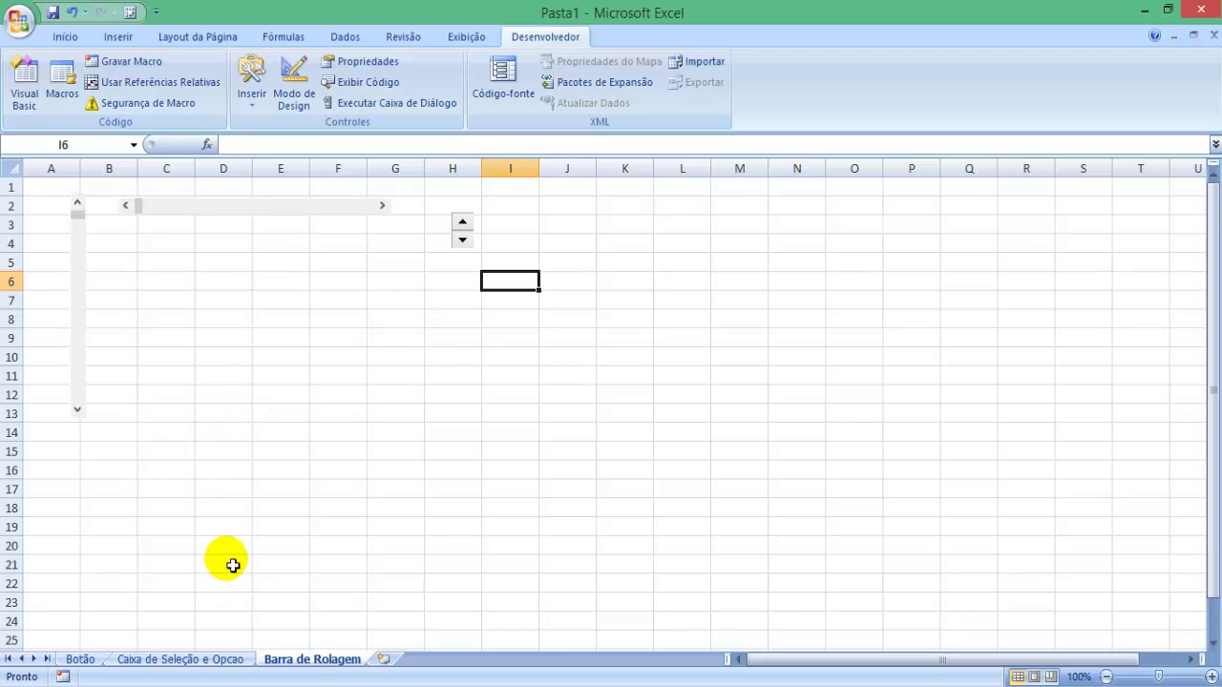
# Move the vertical scroll bar to the border of columns J and K, spanning rows 1 to 12
pyautogui.click(82, 286)
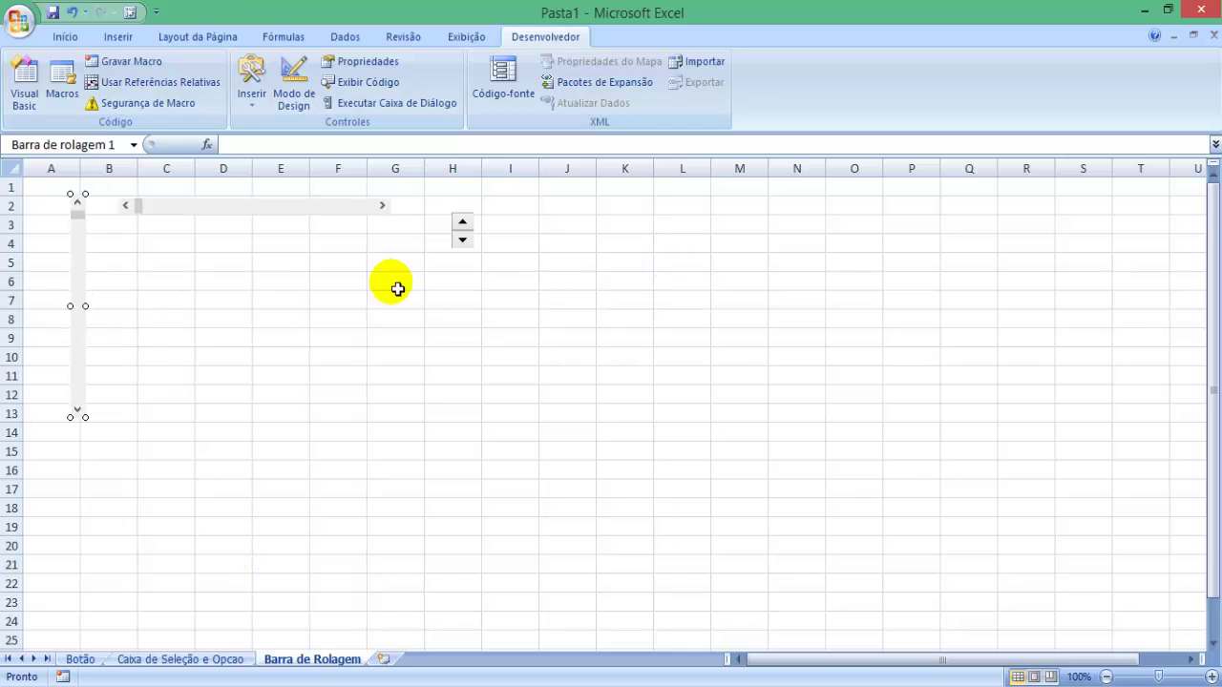
pyautogui.press('Escape')
pyautogui.click(86, 282)
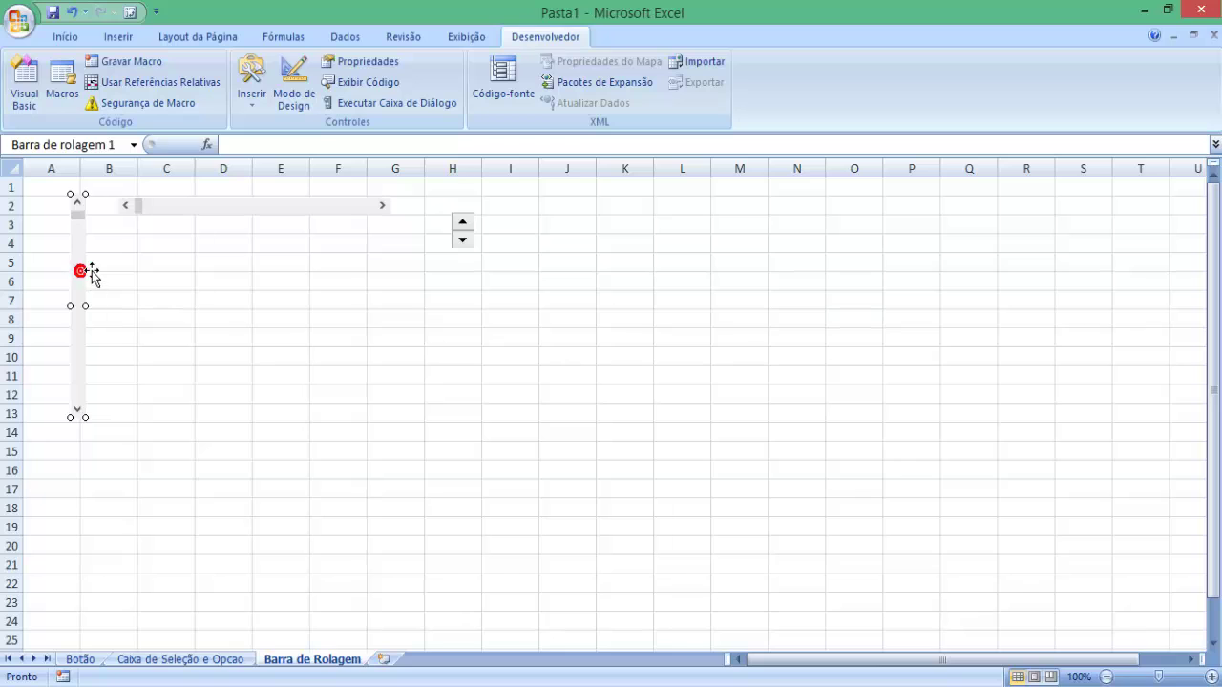
pyautogui.moveTo(91, 272); pyautogui.dragTo(599, 247)
pyautogui.click(250, 283)
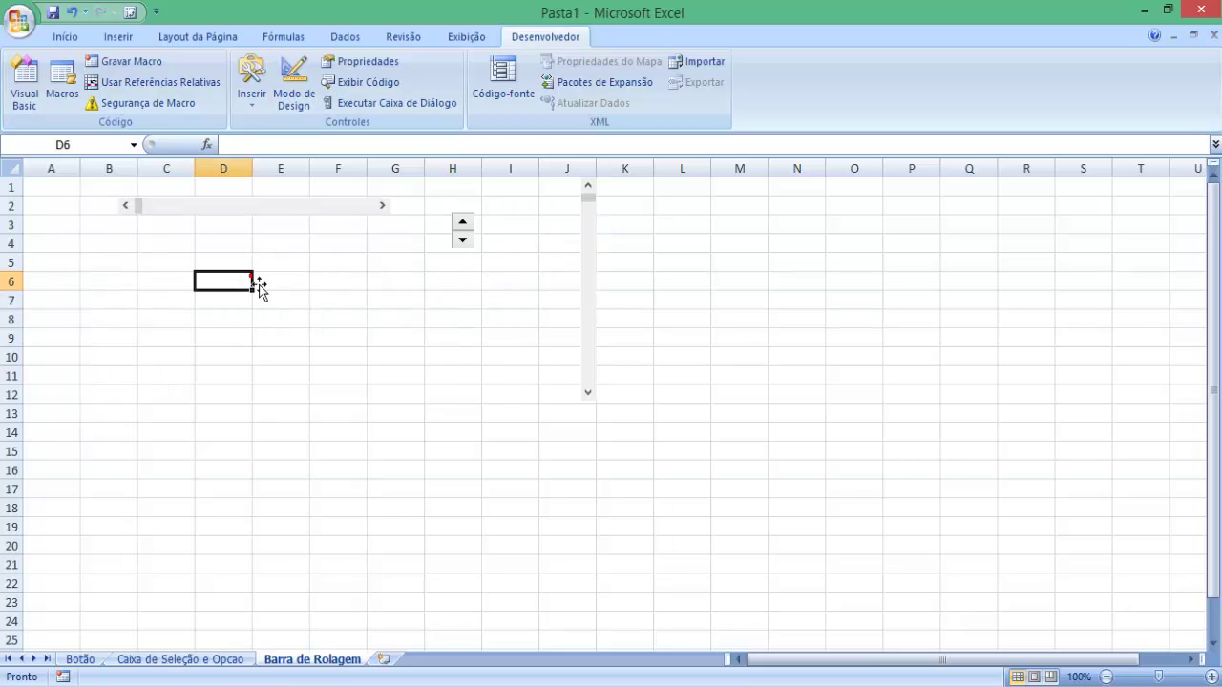
# Reposition the horizontal scroll bar along row 12 between columns E and J, and the spin button over rows 1 and 2 of column D
pyautogui.click(282, 212)
pyautogui.moveTo(276, 203); pyautogui.dragTo(465, 393)
pyautogui.click(468, 244)
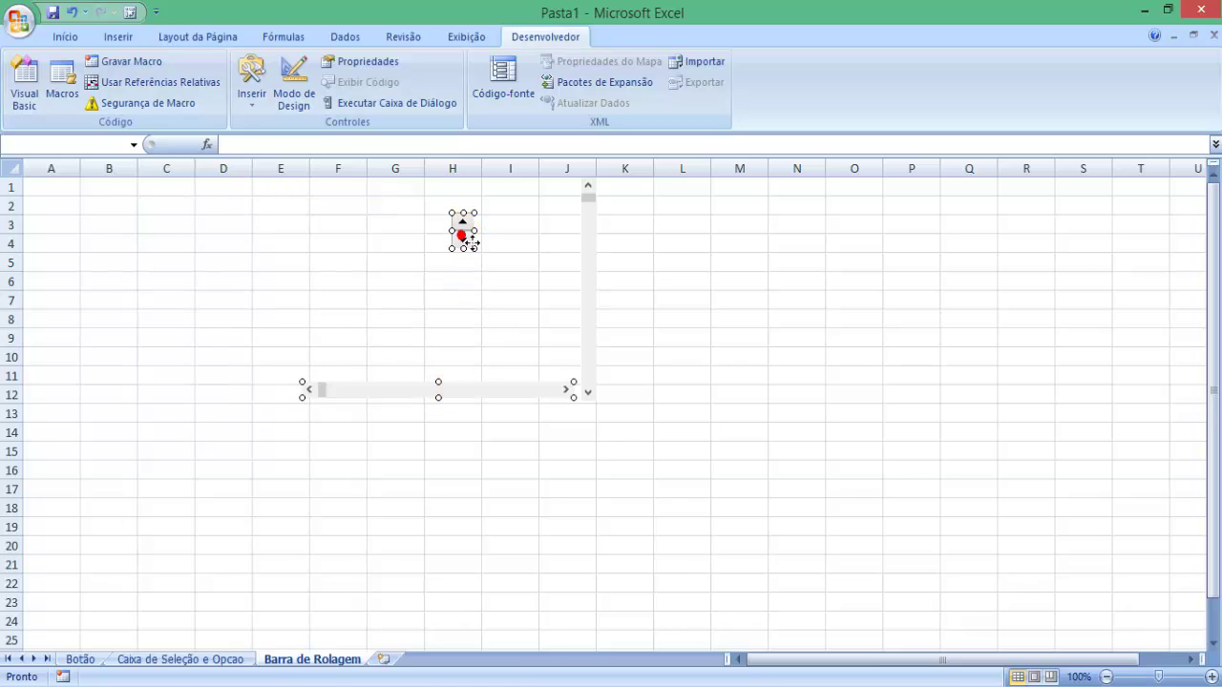
pyautogui.moveTo(209, 245); pyautogui.dragTo(240, 200)
pyautogui.click(325, 274)
pyautogui.click(294, 358)
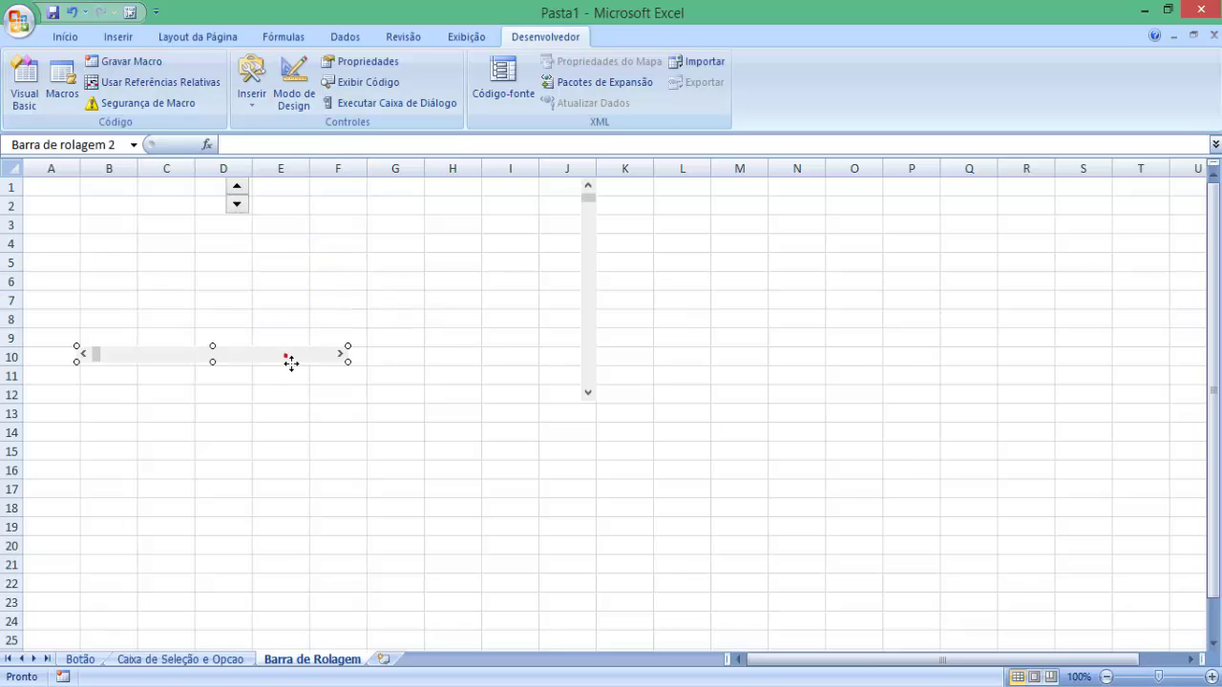
pyautogui.moveTo(458, 390); pyautogui.dragTo(503, 393)
pyautogui.click(499, 458)
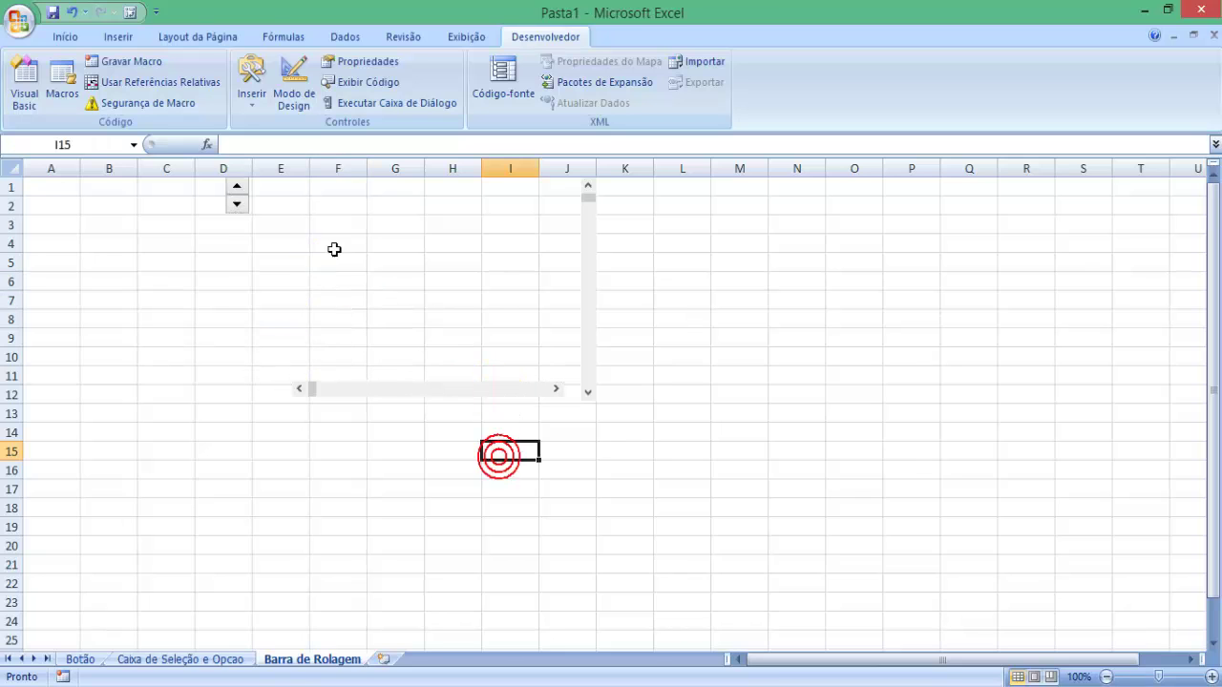
# Enter the label Idade in cell F2 and the value 25 in G2
pyautogui.click(327, 212)
pyautogui.write('Idade')
pyautogui.press('Return')
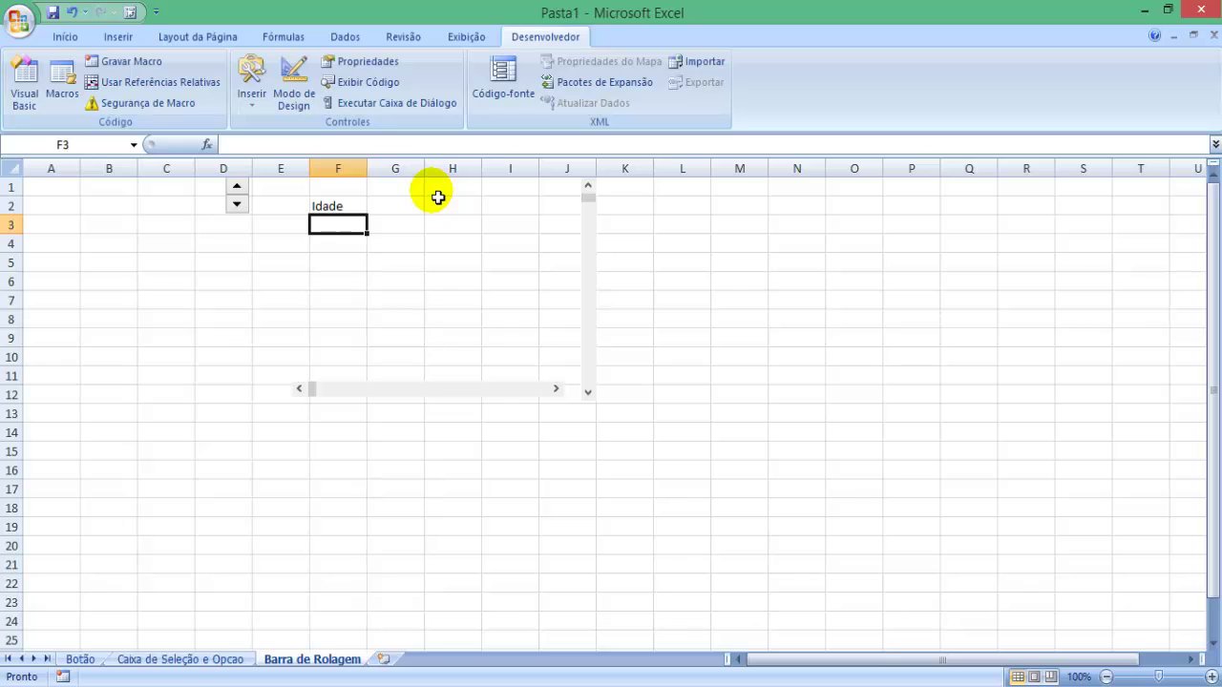
pyautogui.press('Up')
pyautogui.press('Right')
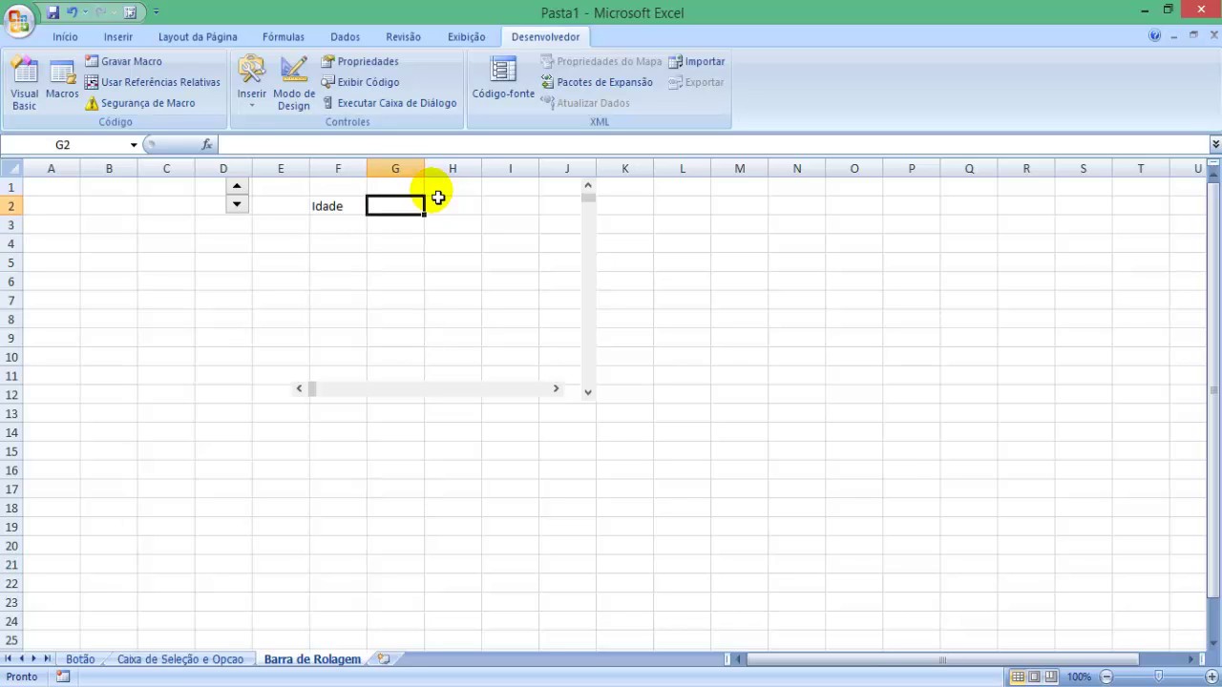
pyautogui.write('25')
pyautogui.press('Return')
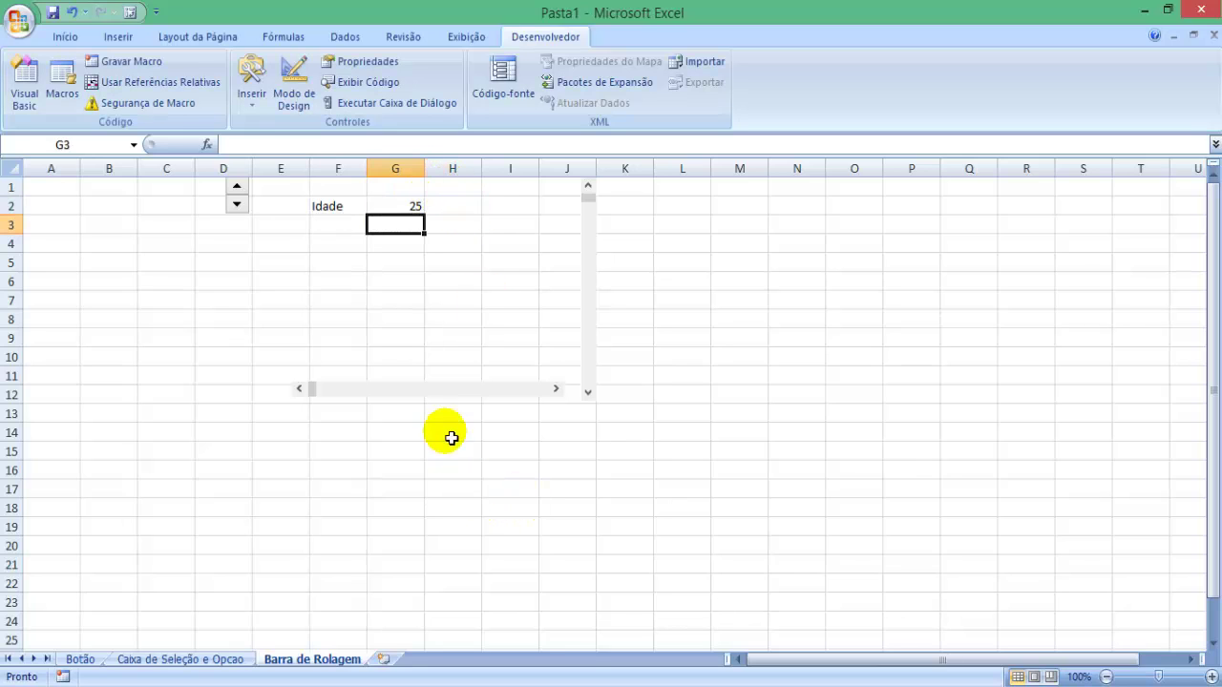
# Link the horizontal scroll bar to cell G2 in its control formatting
pyautogui.rightClick(422, 390)
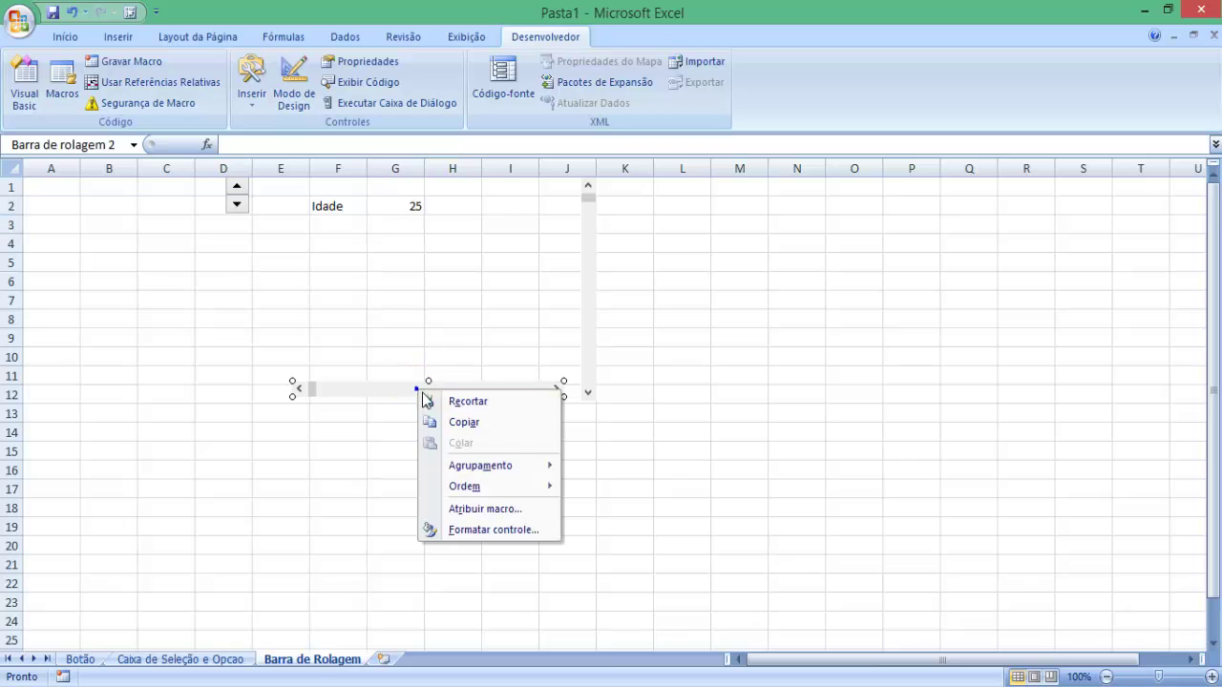
pyautogui.click(494, 530)
pyautogui.moveTo(371, 191); pyautogui.dragTo(857, 185)
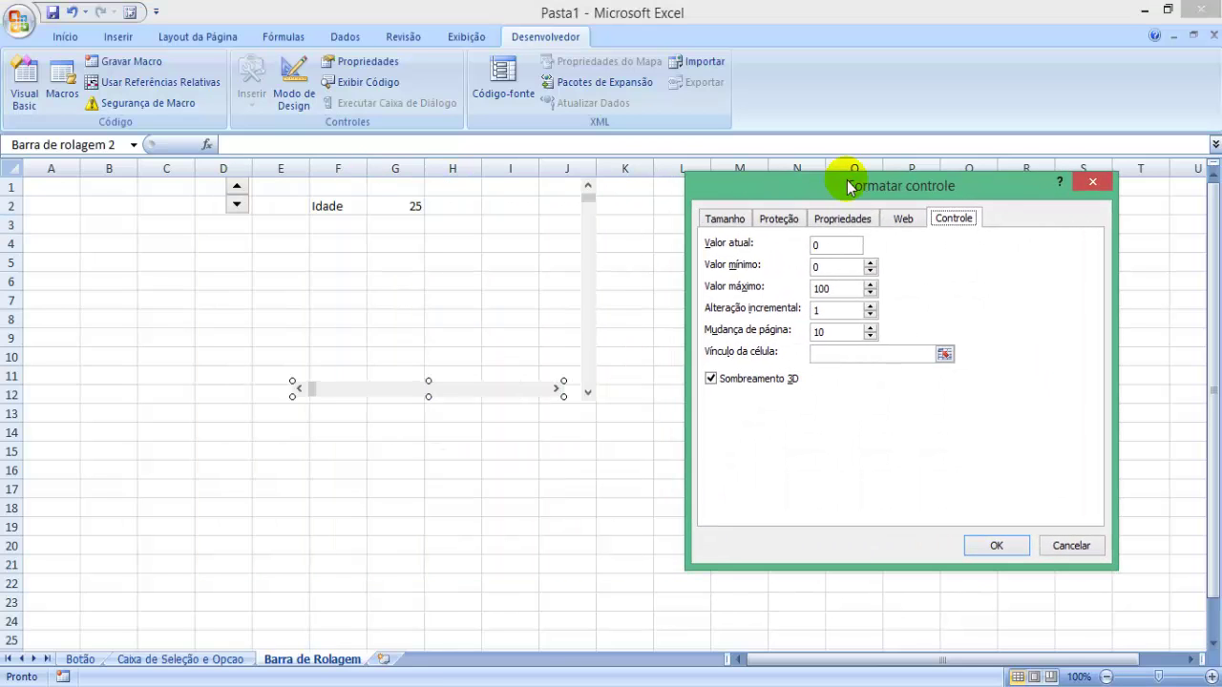
pyautogui.click(838, 247)
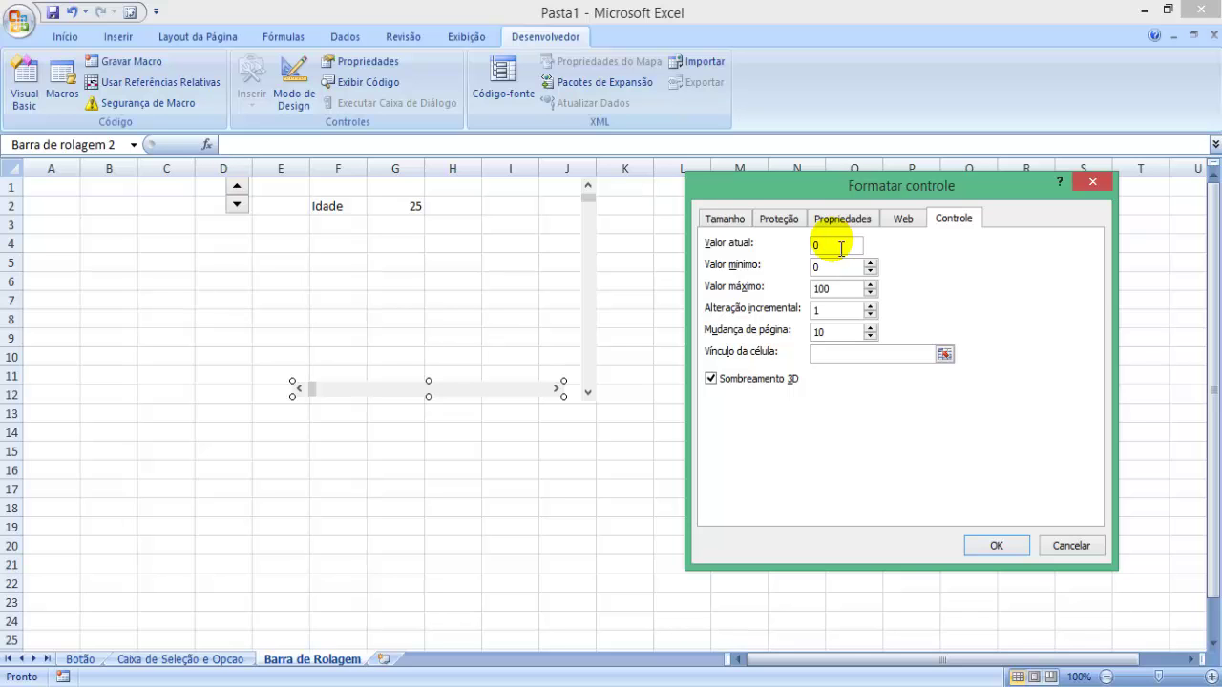
pyautogui.click(944, 355)
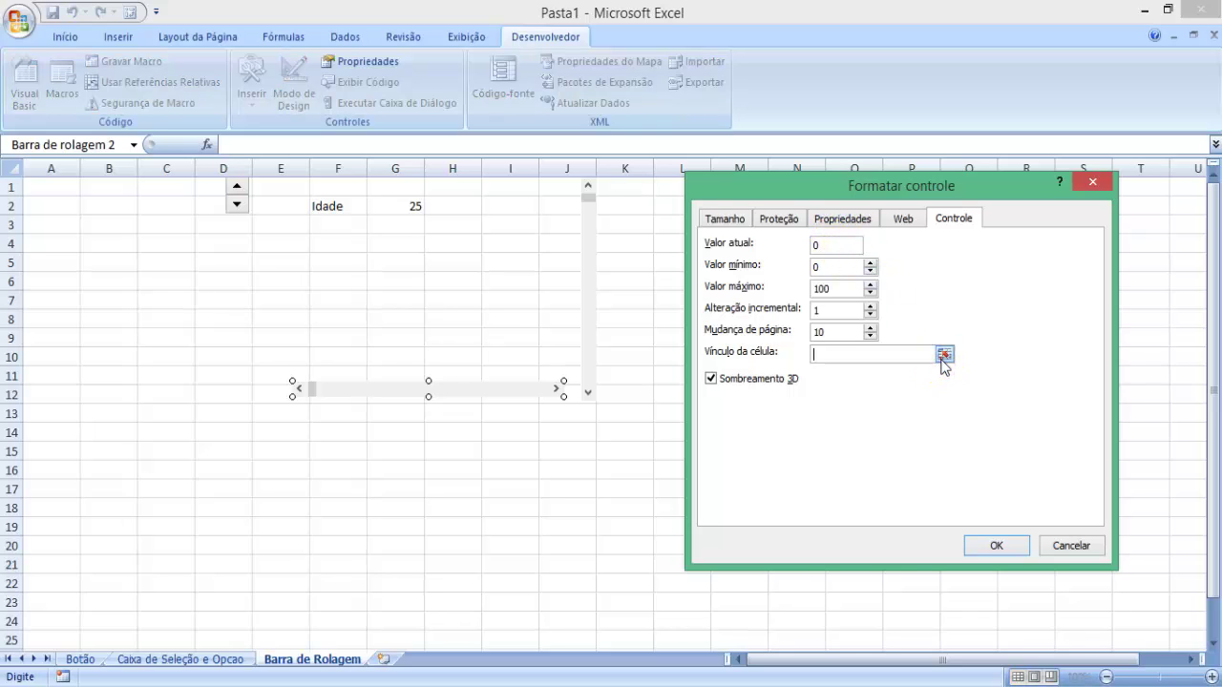
pyautogui.click(414, 207)
pyautogui.press('Return')
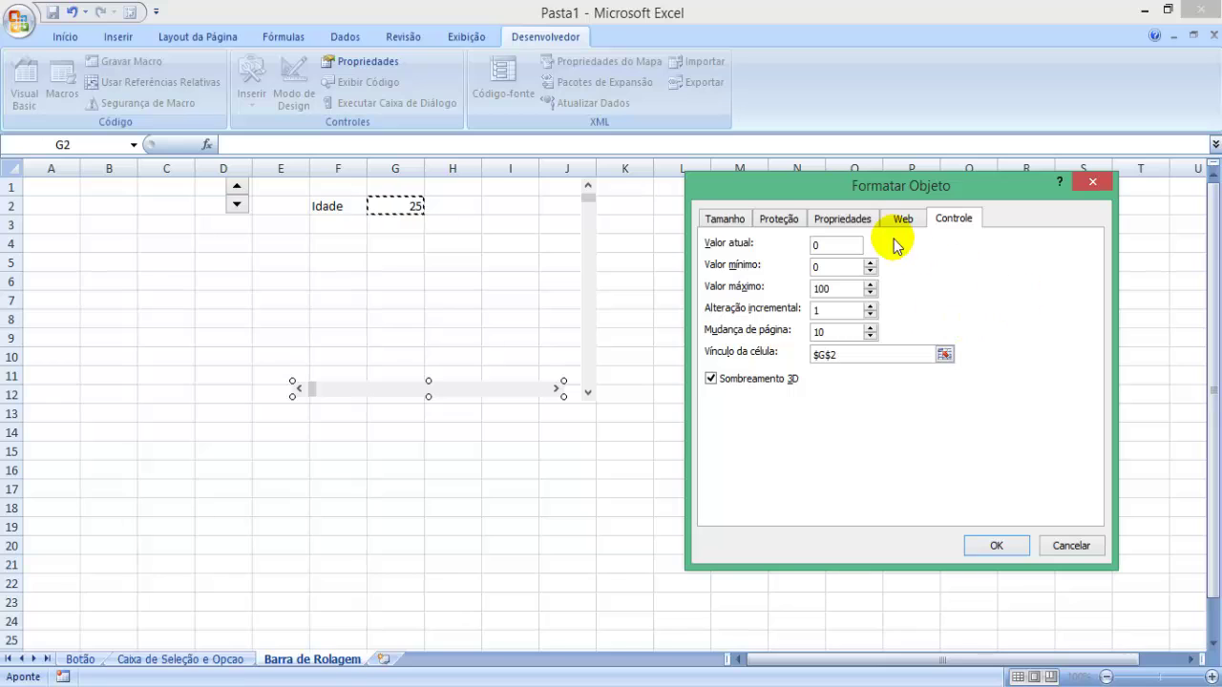
pyautogui.click(822, 245)
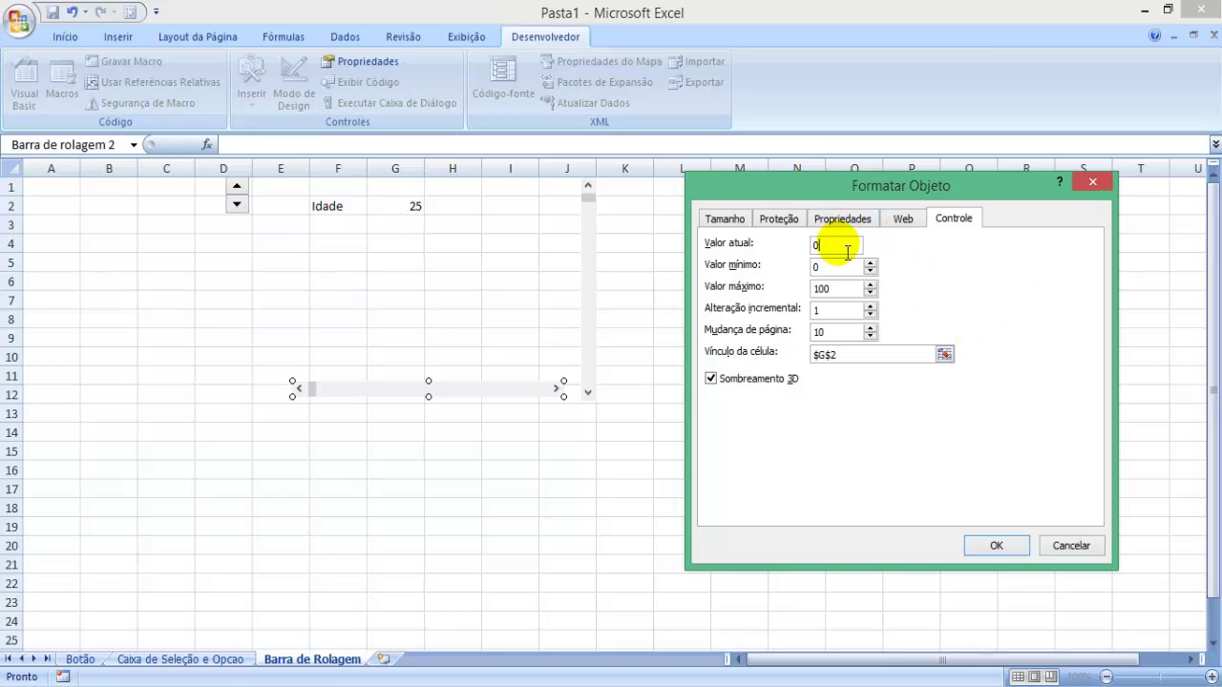
pyautogui.click(826, 269)
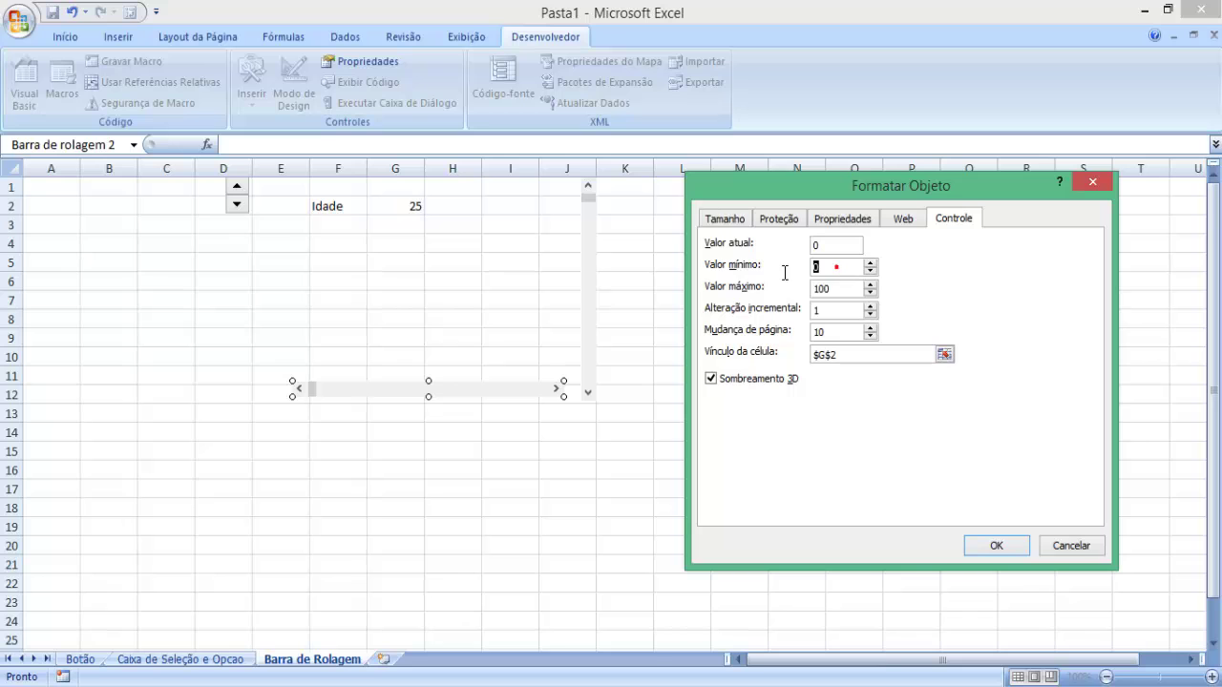
pyautogui.click(996, 545)
pyautogui.click(684, 474)
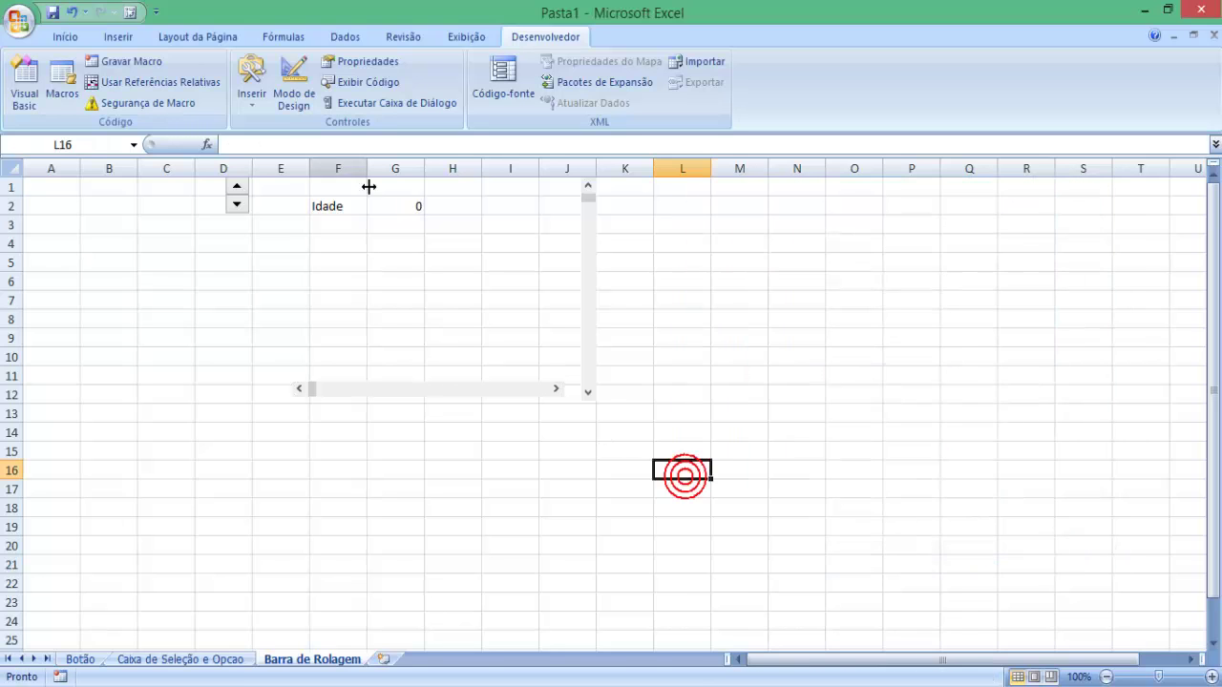
# Enter 25 in cell G2 and raise it to 30 using the horizontal scroll bar's single increments
pyautogui.click(368, 187)
pyautogui.click(387, 205)
pyautogui.write('25')
pyautogui.press('Return')
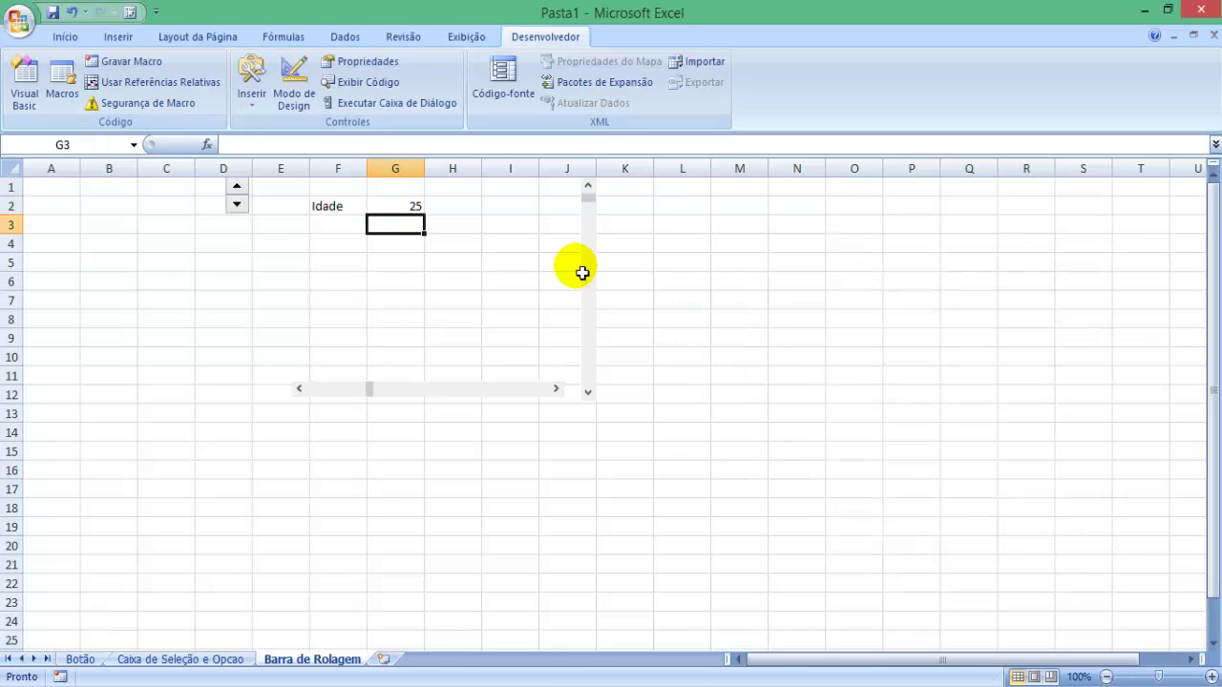
pyautogui.click(559, 393)
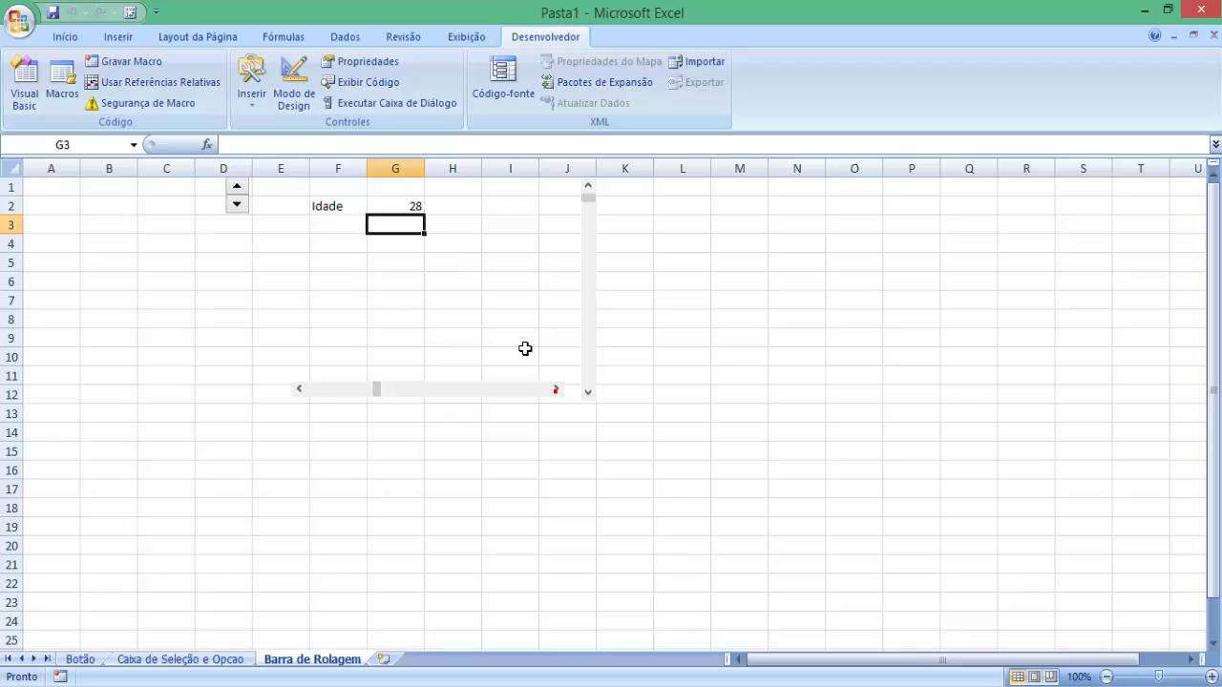
pyautogui.click(412, 203)
pyautogui.click(559, 393)
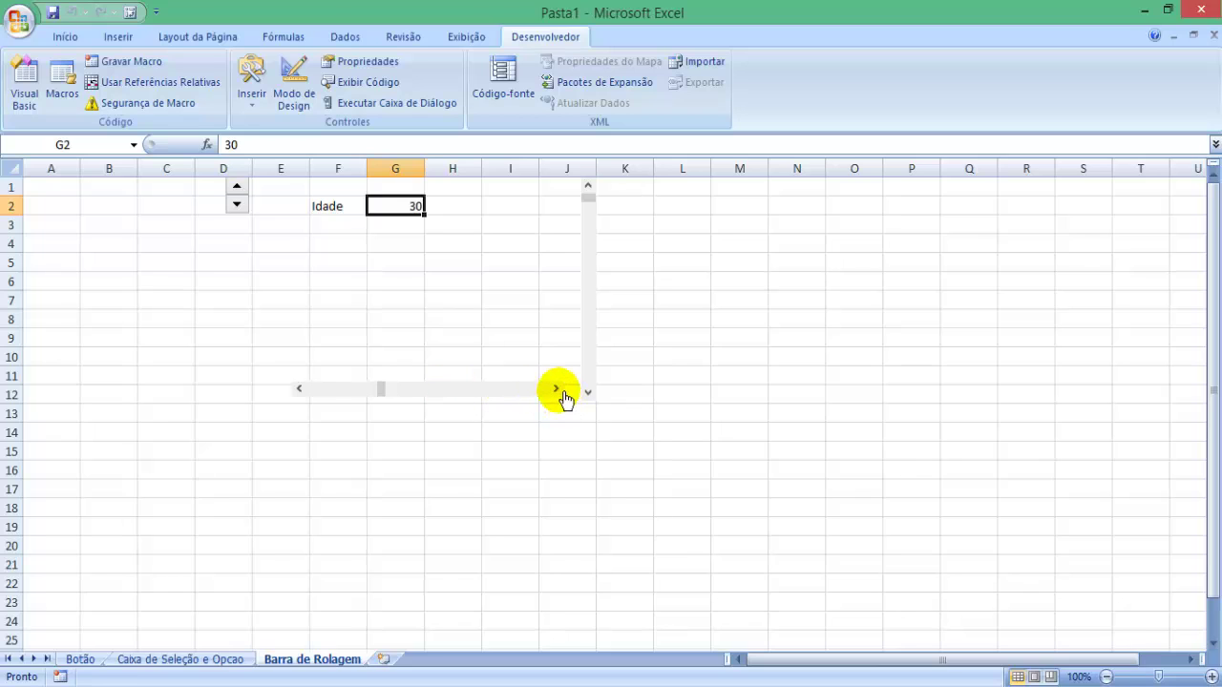
# Test the horizontal scroll bar's page jumps up to its maximum of 100, and bring it back to 0
pyautogui.click(489, 393)
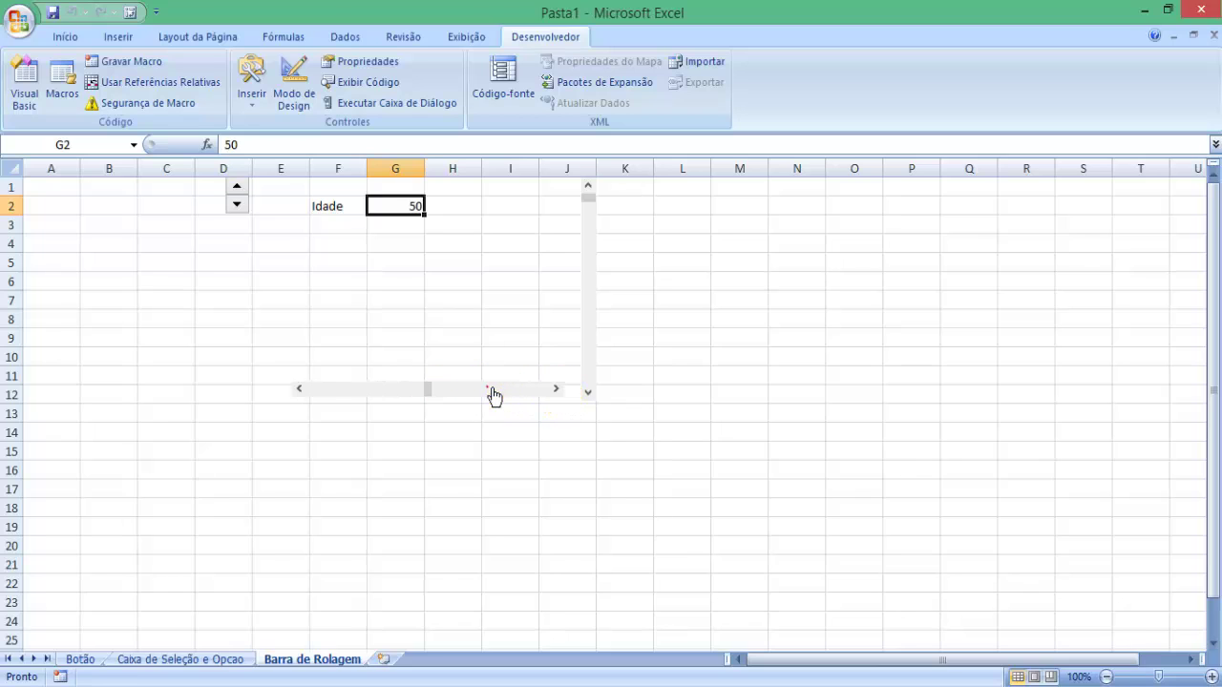
pyautogui.click(491, 393)
pyautogui.click(520, 393)
pyautogui.click(546, 393)
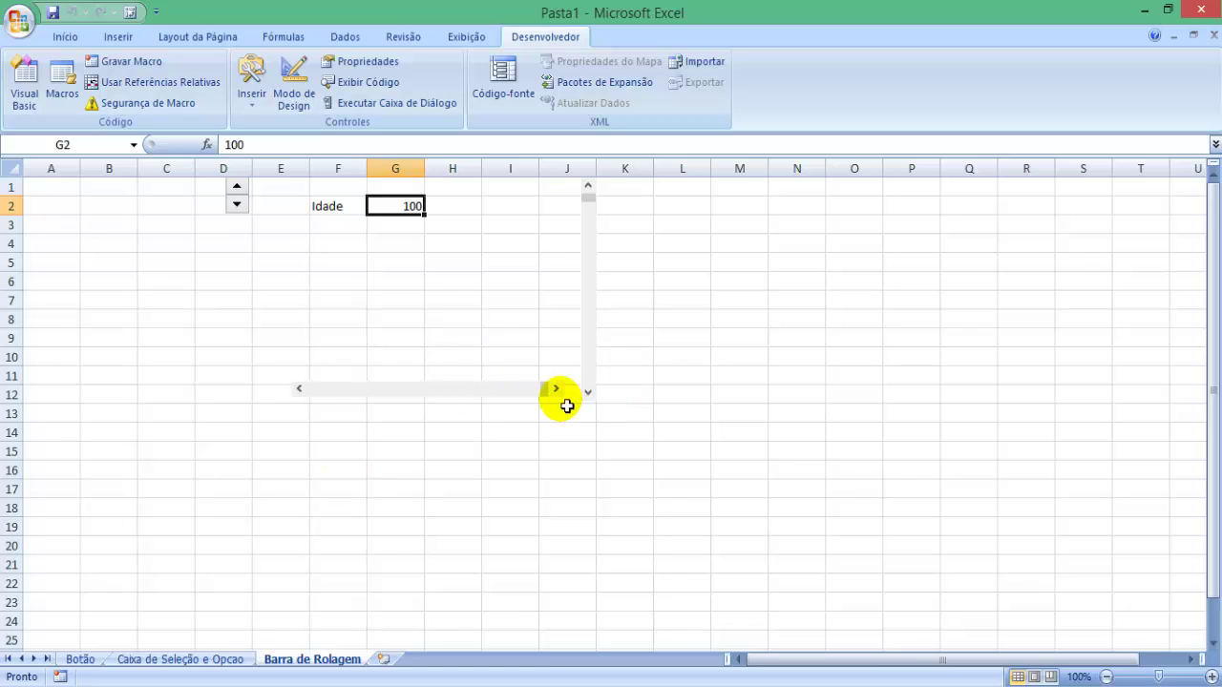
pyautogui.click(560, 402)
pyautogui.click(557, 391)
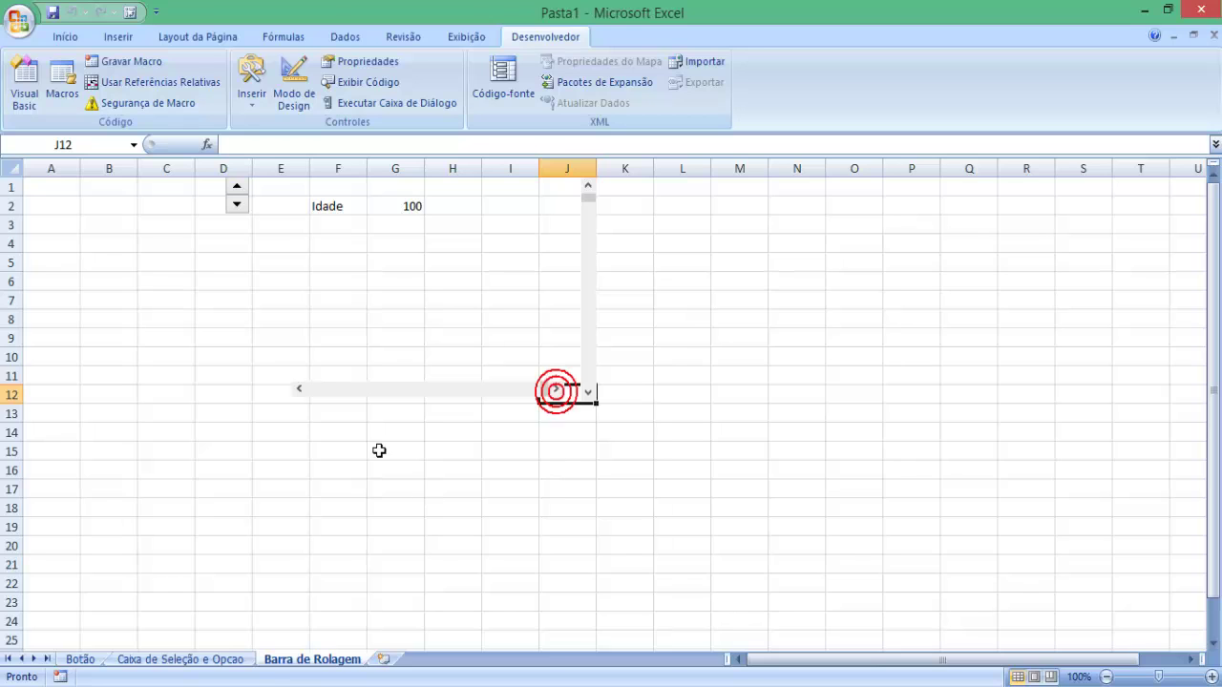
pyautogui.click(320, 390)
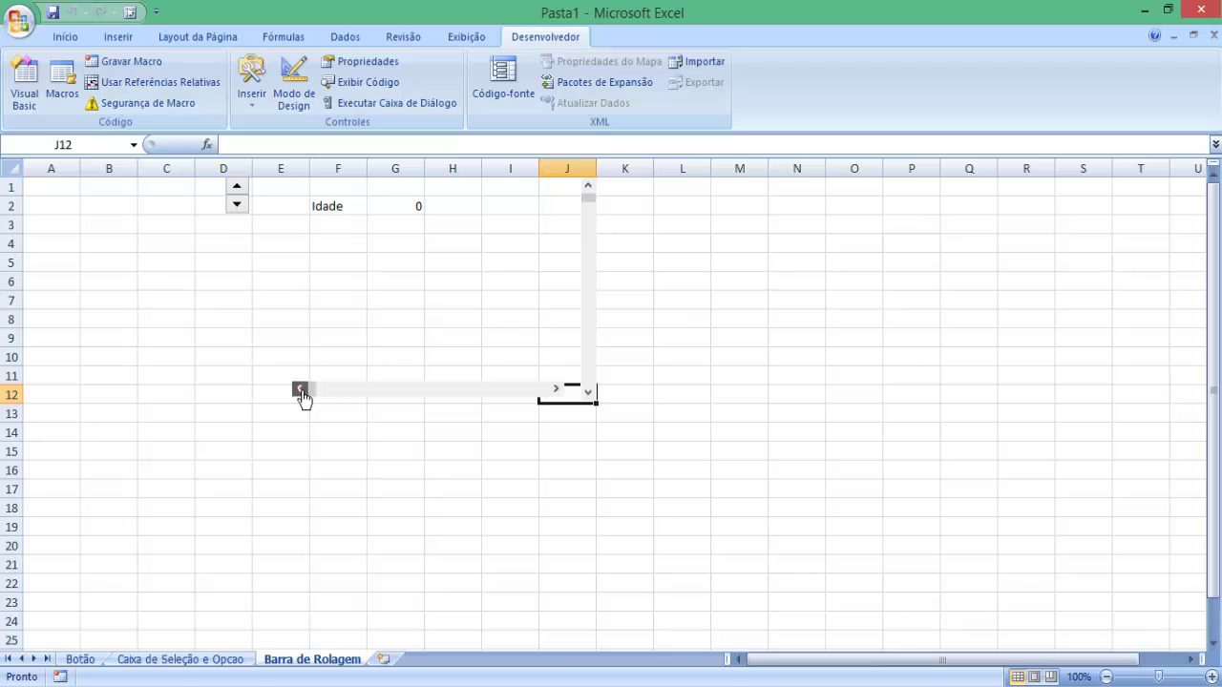
# Link the spin button to cell G2 in its control formatting
pyautogui.click(236, 199)
pyautogui.rightClick(235, 212)
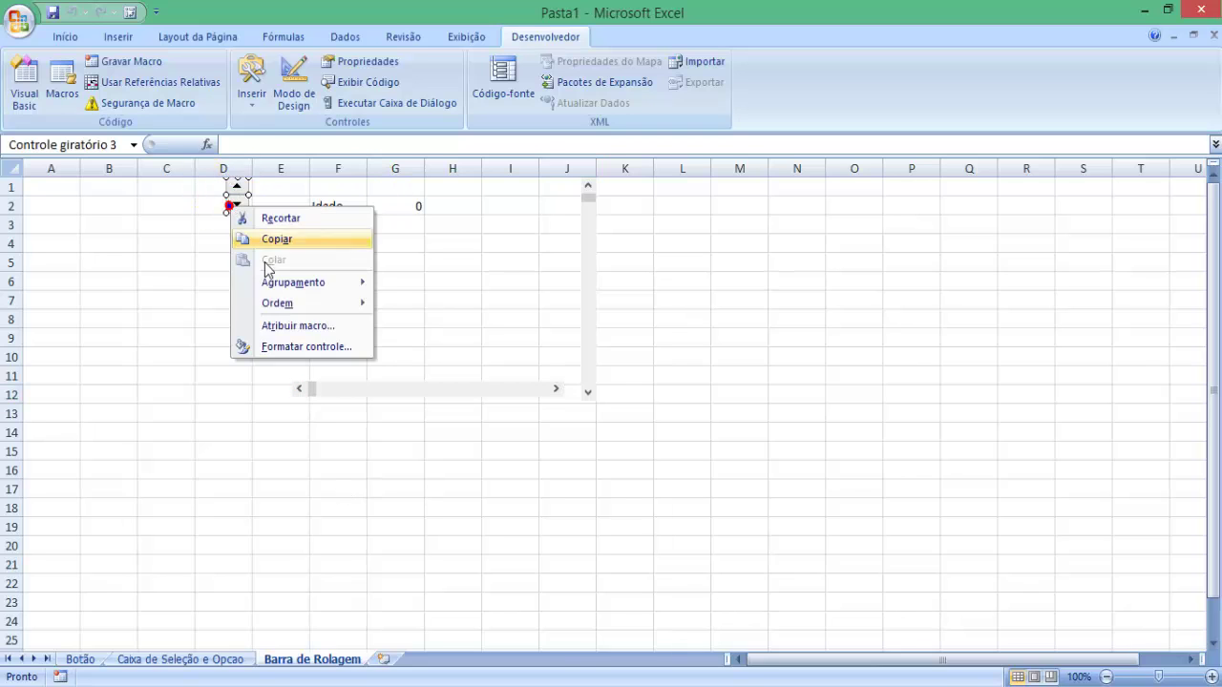
pyautogui.click(315, 349)
pyautogui.moveTo(218, 21); pyautogui.dragTo(962, 173)
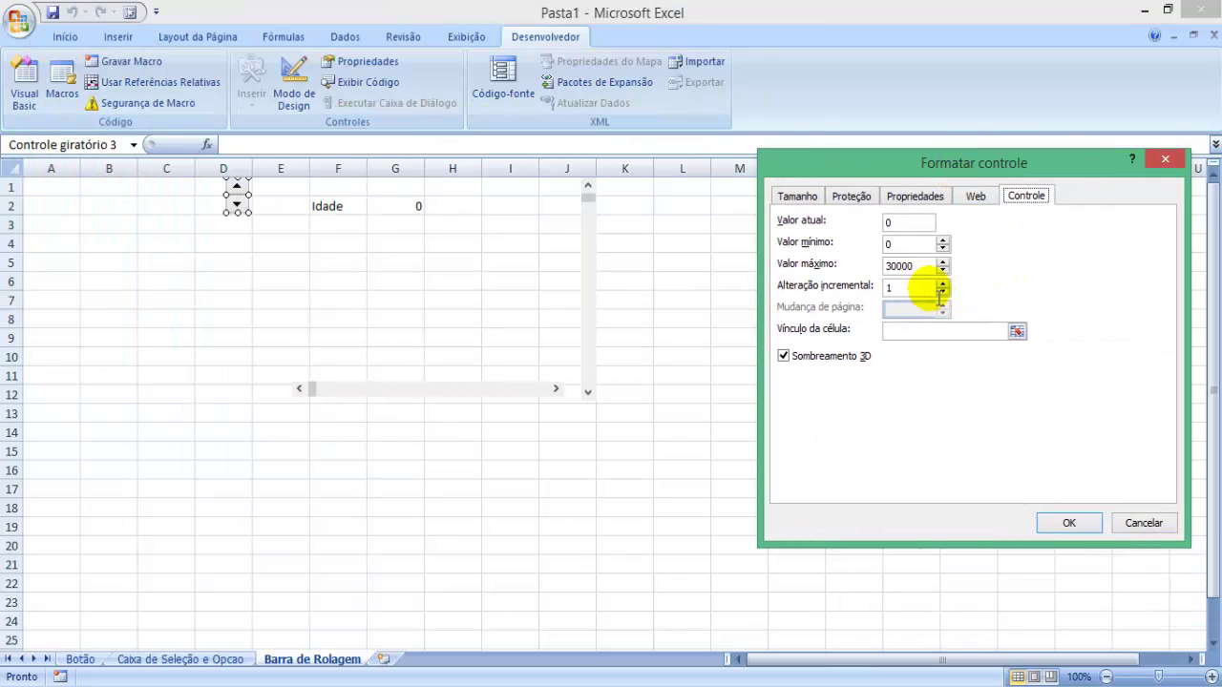
pyautogui.click(1017, 332)
pyautogui.click(420, 205)
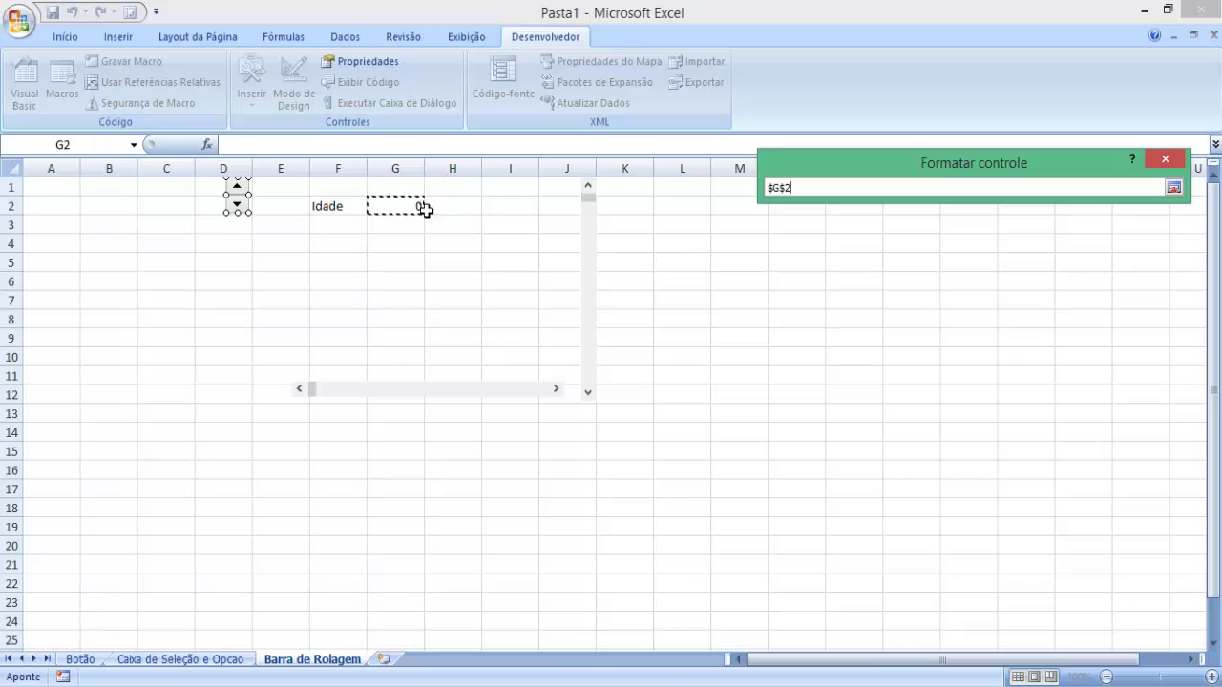
pyautogui.press('Return')
pyautogui.click(1067, 520)
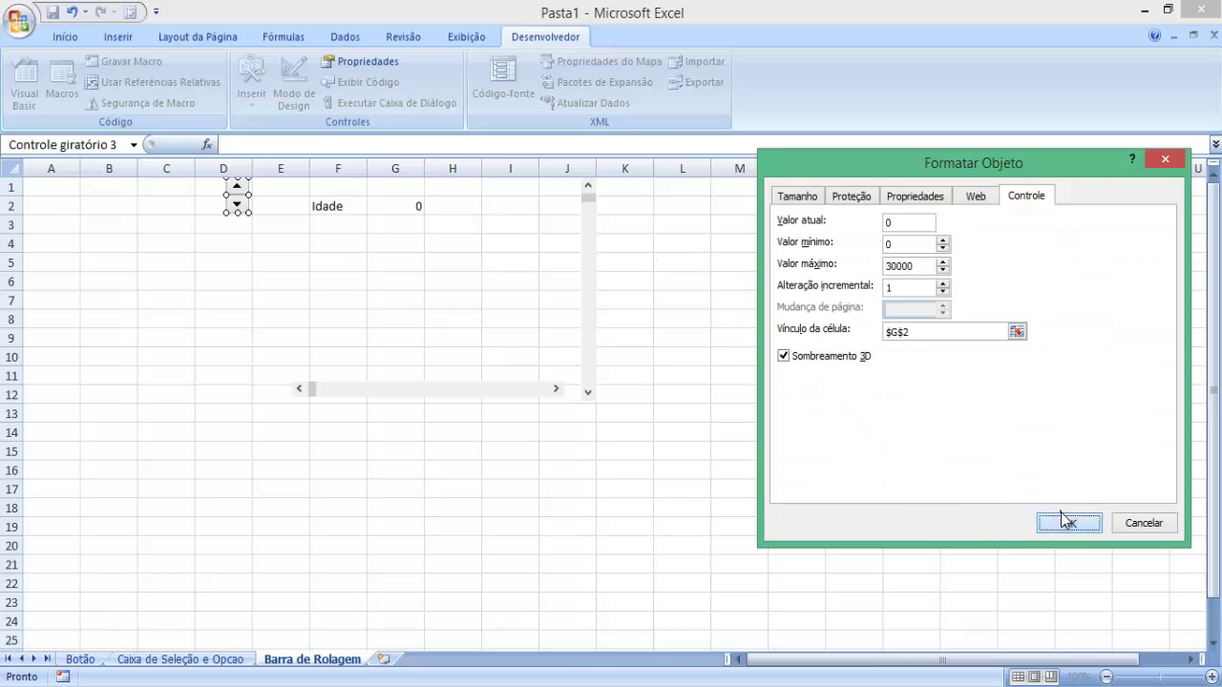
# Test the horizontal scroll bar's page jumps until cell G2 reaches 60
pyautogui.click(369, 392)
pyautogui.click(393, 392)
pyautogui.click(431, 388)
pyautogui.click(469, 388)
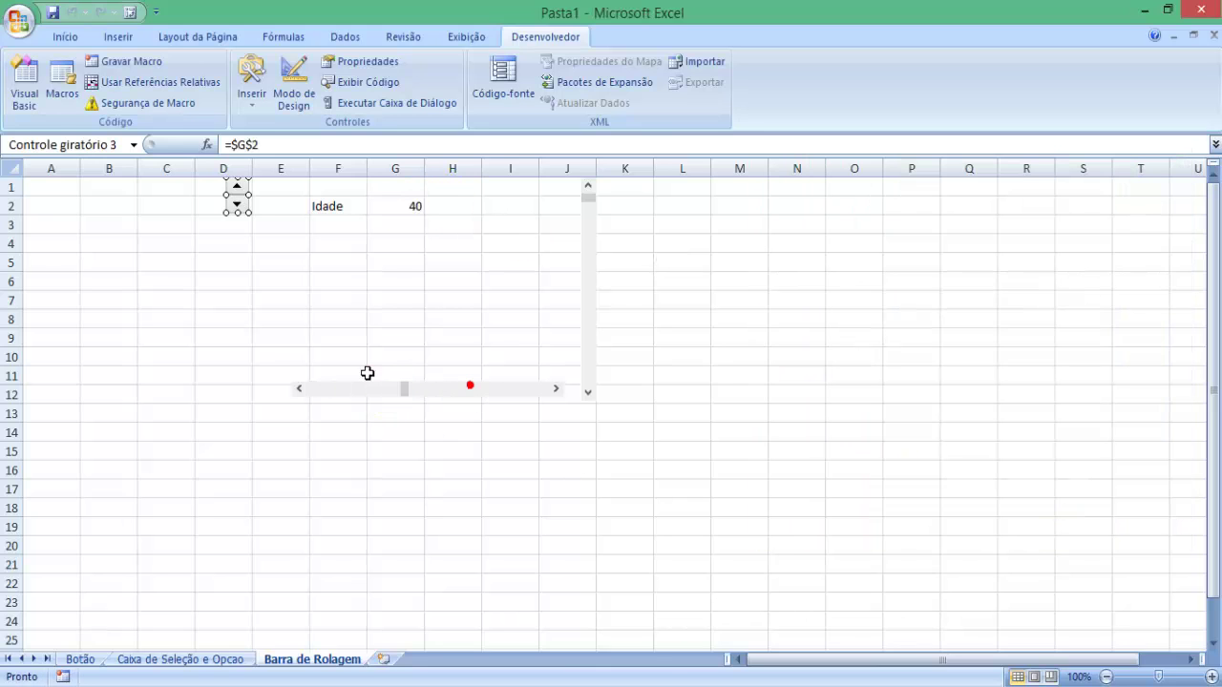
pyautogui.click(296, 317)
pyautogui.click(480, 393)
pyautogui.click(481, 394)
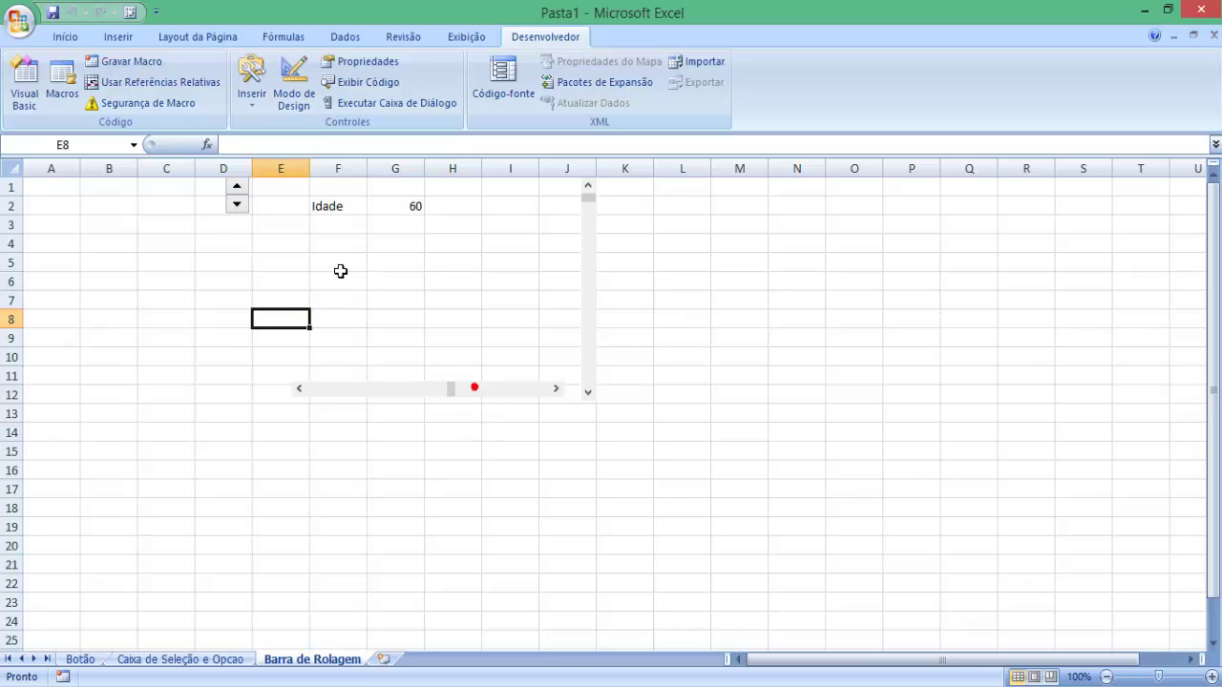
# Test the spin button linked to cell G2 by increasing and decreasing the value
pyautogui.click(237, 187)
pyautogui.click(229, 210)
pyautogui.click(246, 196)
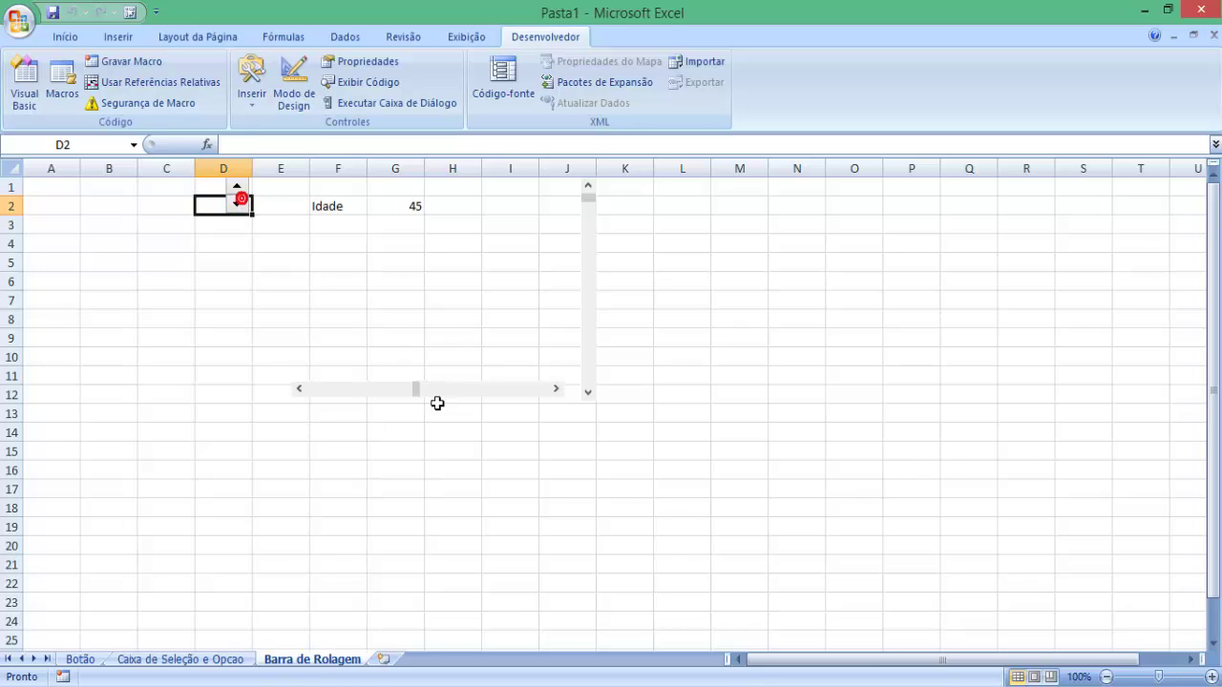
pyautogui.click(239, 204)
# Link the vertical scroll bar to cell G2 in its control formatting
pyautogui.rightClick(586, 339)
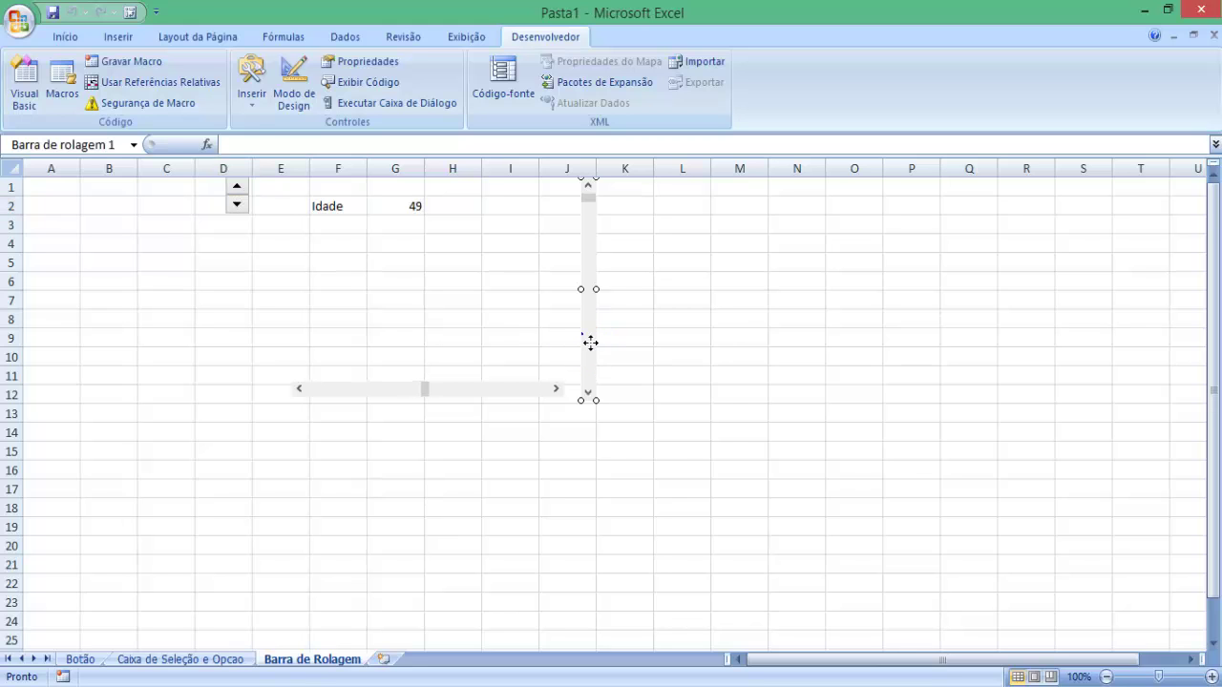
pyautogui.click(630, 475)
pyautogui.click(703, 306)
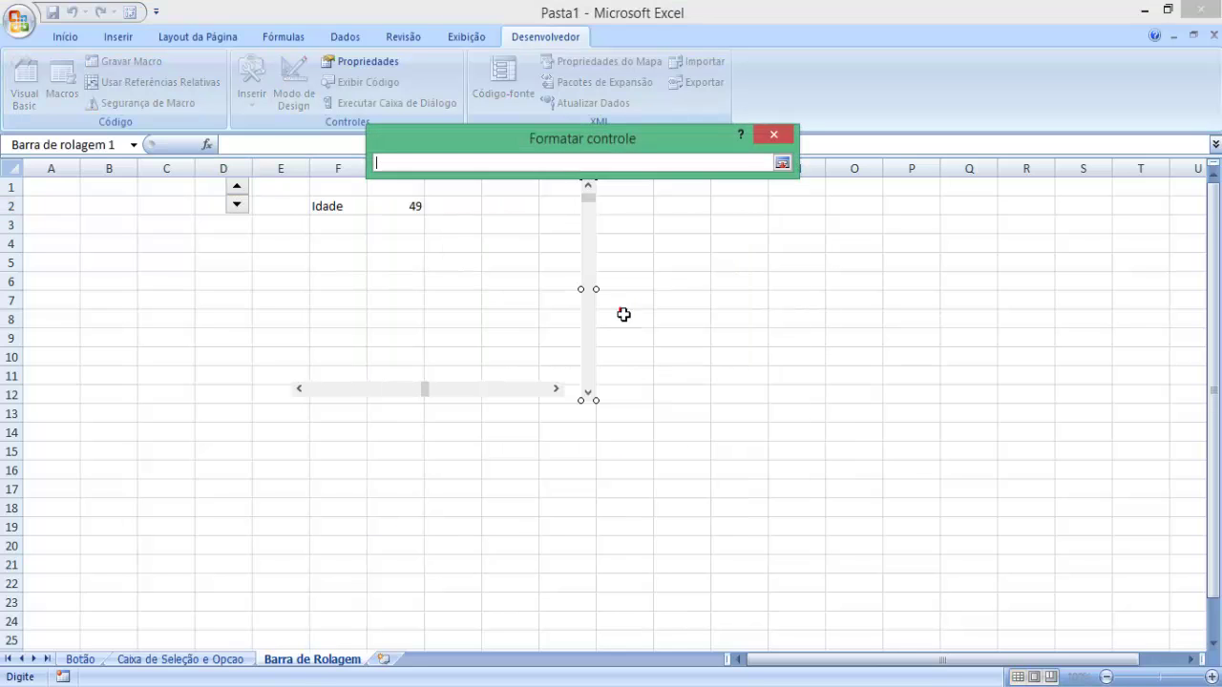
pyautogui.click(417, 206)
pyautogui.press('Return')
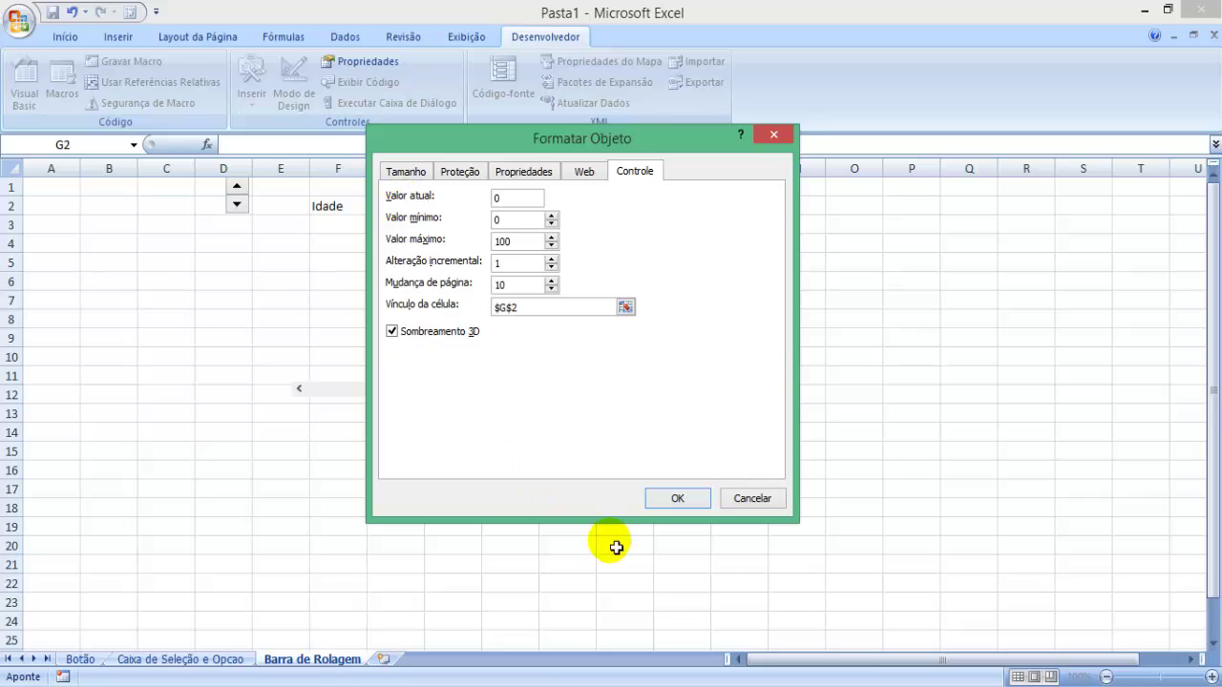
pyautogui.click(681, 498)
pyautogui.click(644, 460)
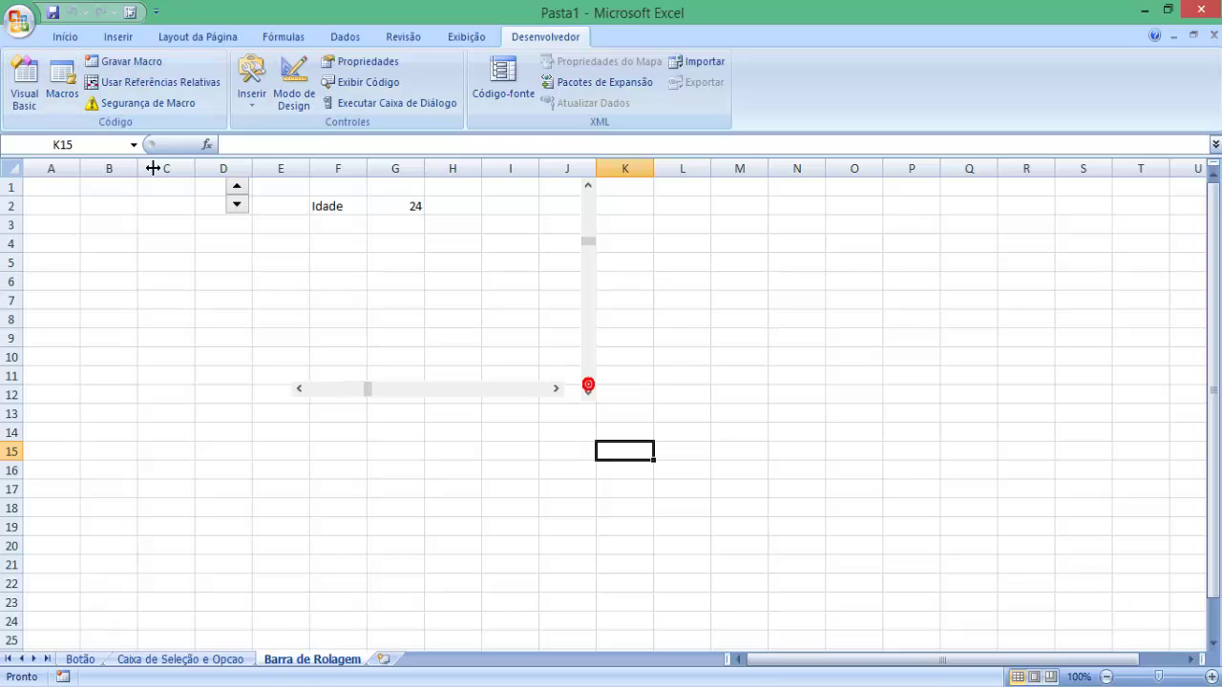
# Lower the value in cell G2 to 10 using the spin button
pyautogui.click(236, 206)
pyautogui.click(237, 207)
pyautogui.click(237, 206)
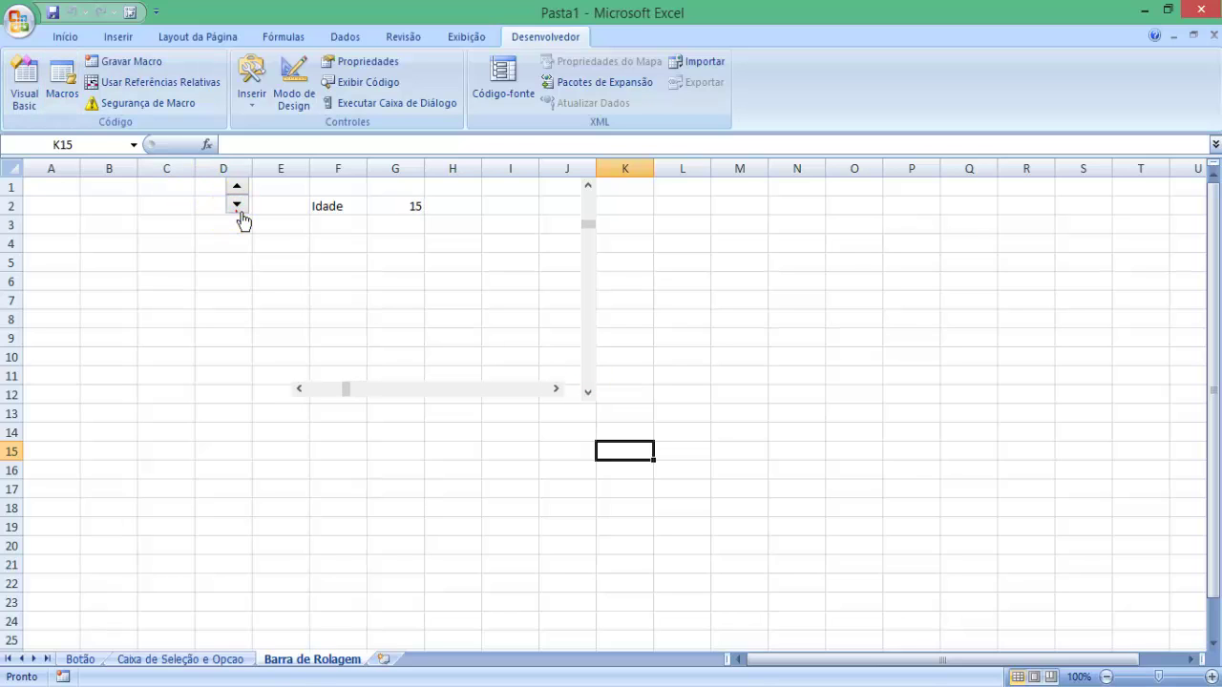
pyautogui.click(237, 206)
pyautogui.click(244, 342)
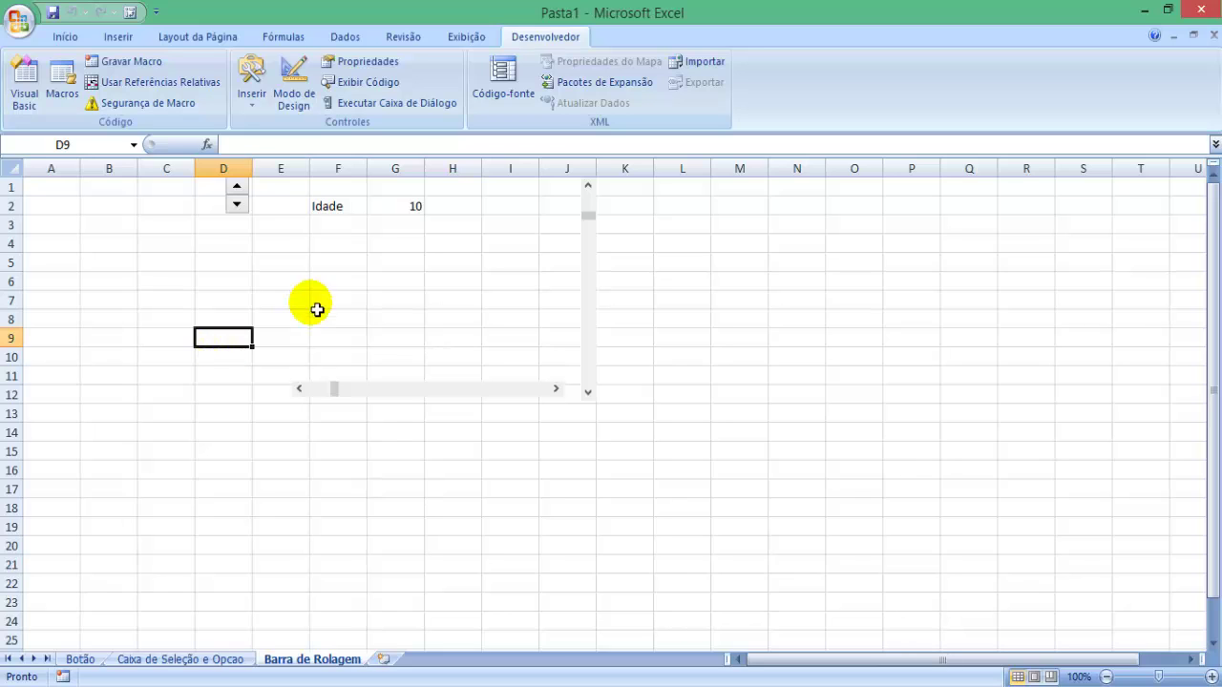
# Move the spin button from column D to column A, keeping it at rows 1 and 2
pyautogui.keyDown('ctrl'); pyautogui.click(246, 208); pyautogui.keyUp('ctrl')
pyautogui.moveTo(246, 215); pyautogui.dragTo(67, 212)
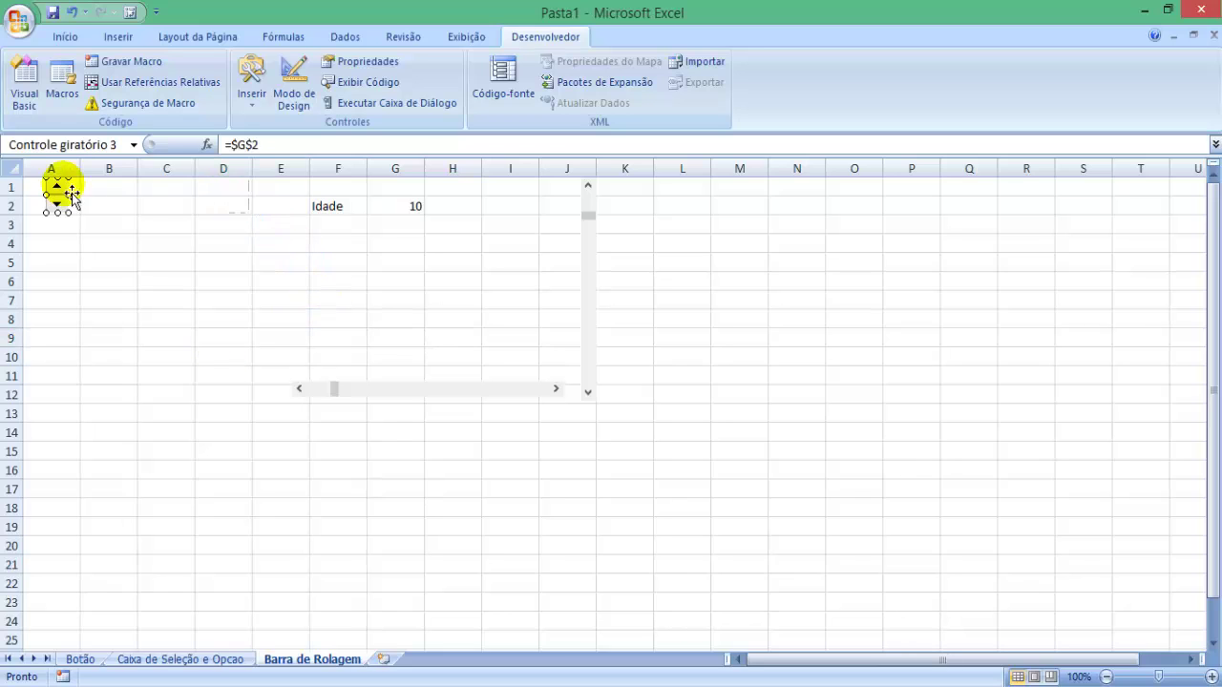
pyautogui.click(284, 281)
# Delete the horizontal scroll bar from the Barra de Rolagem sheet
pyautogui.keyDown('ctrl'); pyautogui.click(484, 391); pyautogui.keyUp('ctrl')
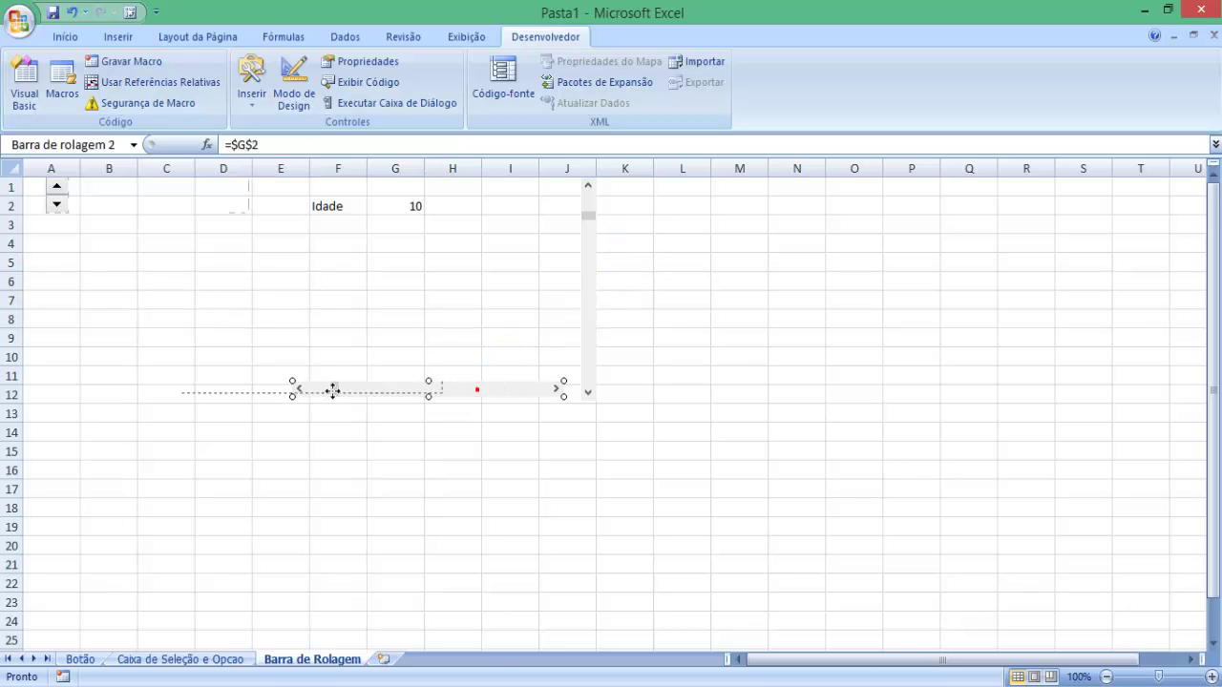
pyautogui.moveTo(332, 391); pyautogui.dragTo(286, 363)
pyautogui.press('Delete')
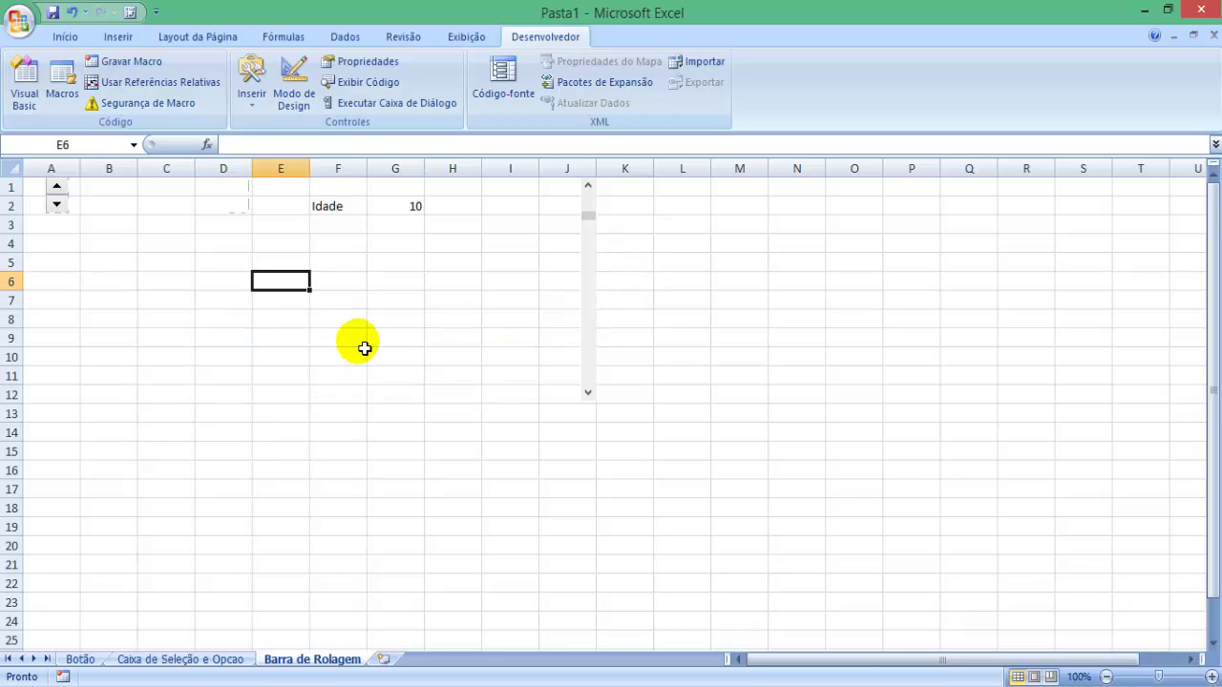
# Shift the spin button within column A so it sits against the column's left edge
pyautogui.keyDown('ctrl'); pyautogui.click(72, 210); pyautogui.keyUp('ctrl')
pyautogui.moveTo(55, 201); pyautogui.dragTo(31, 201)
pyautogui.click(121, 227)
# Clear the Idade label and its value in F2:G2, and delete the vertical scroll bar
pyautogui.moveTo(336, 207); pyautogui.dragTo(395, 212)
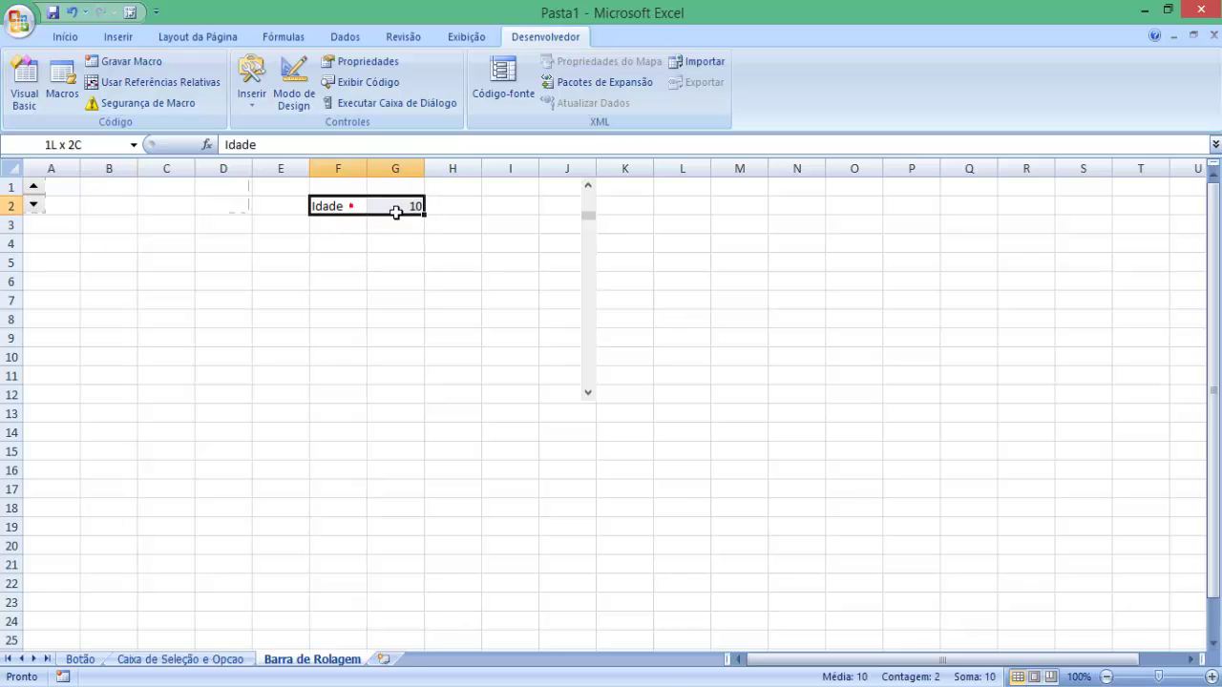
pyautogui.press('Delete')
pyautogui.keyDown('ctrl'); pyautogui.click(592, 226); pyautogui.keyUp('ctrl')
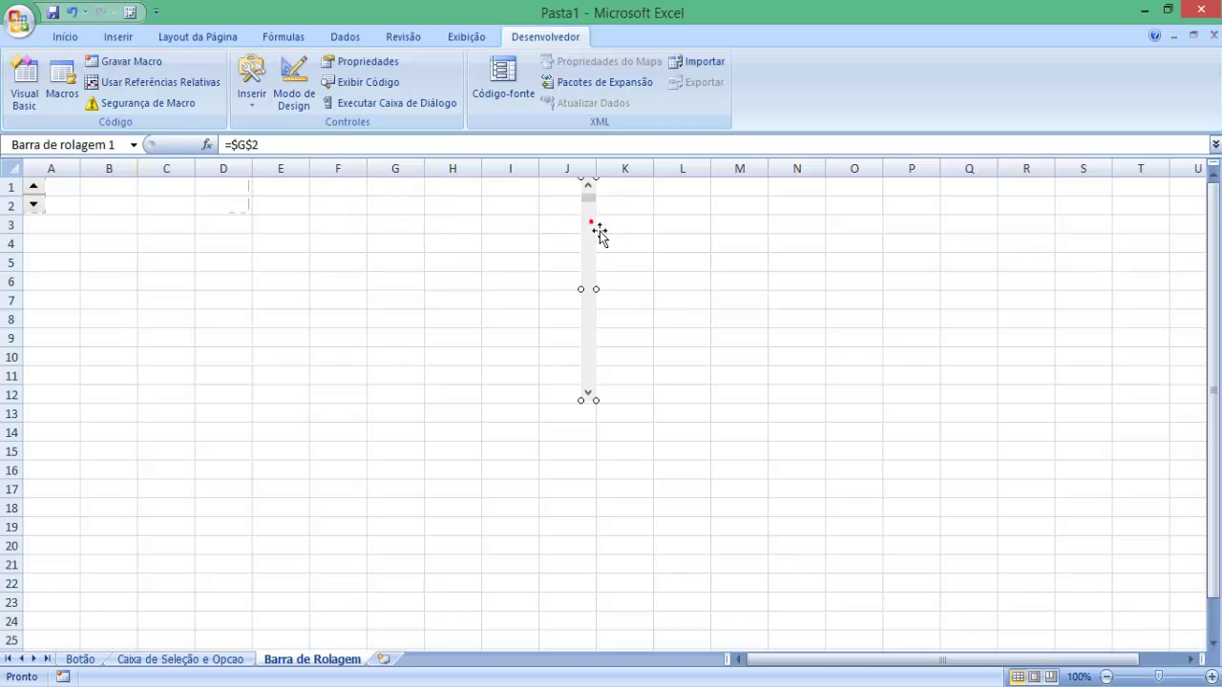
pyautogui.press('Delete')
# Number cells K1 to K10 with the values 1 to 10
pyautogui.click(627, 189)
pyautogui.write('1')
pyautogui.press('Return')
pyautogui.write('2')
pyautogui.press('Return')
pyautogui.write('3')
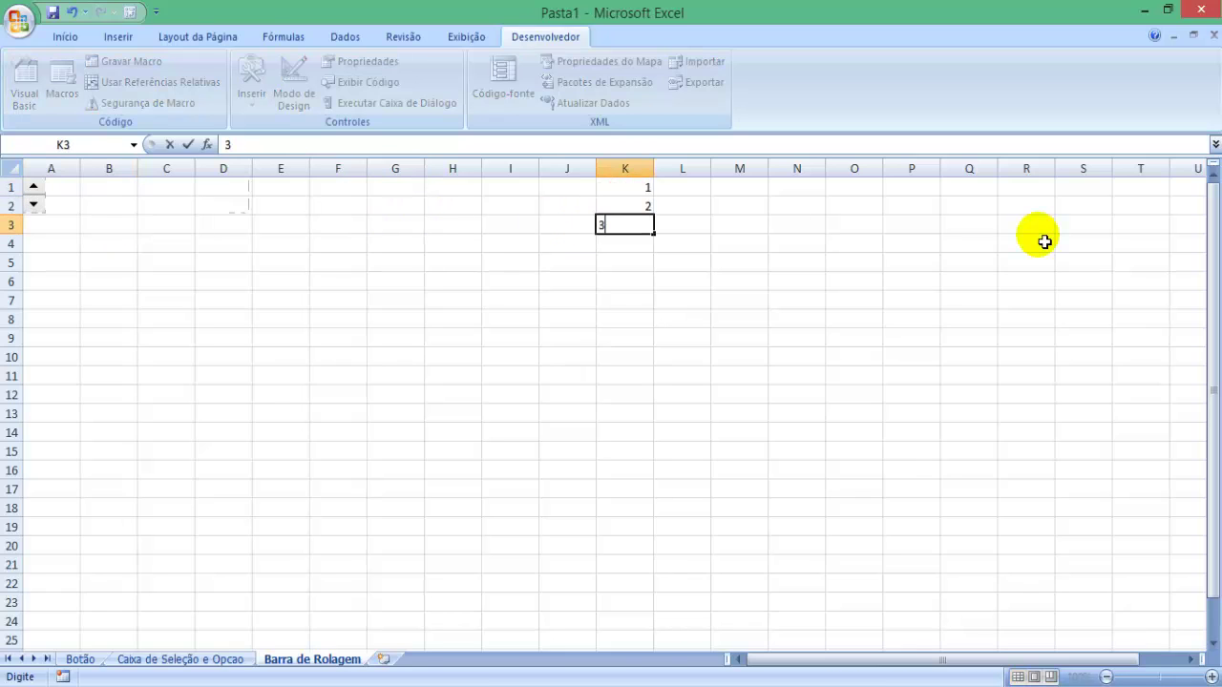
pyautogui.press('Return')
pyautogui.write('4')
pyautogui.press('Return')
pyautogui.write('5')
pyautogui.press('Return')
pyautogui.write('6')
pyautogui.press('Return')
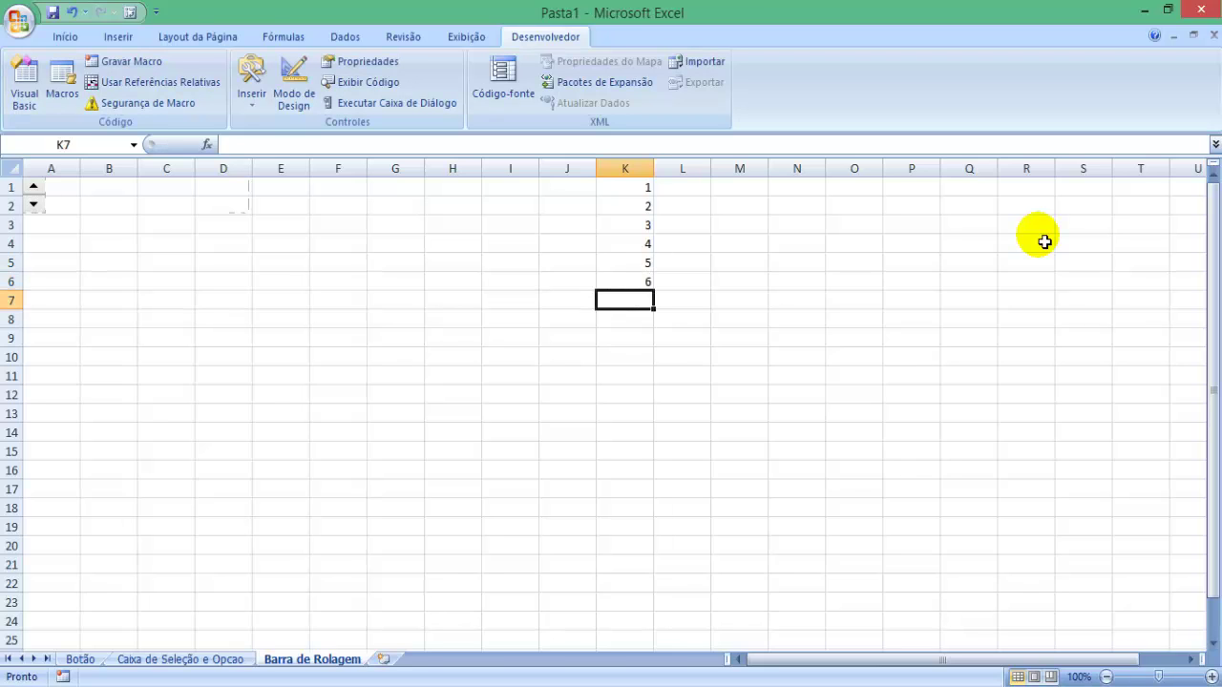
pyautogui.write('7')
pyautogui.press('Return')
pyautogui.write('8')
pyautogui.press('Return')
pyautogui.write('9')
pyautogui.press('Return')
pyautogui.write('10')
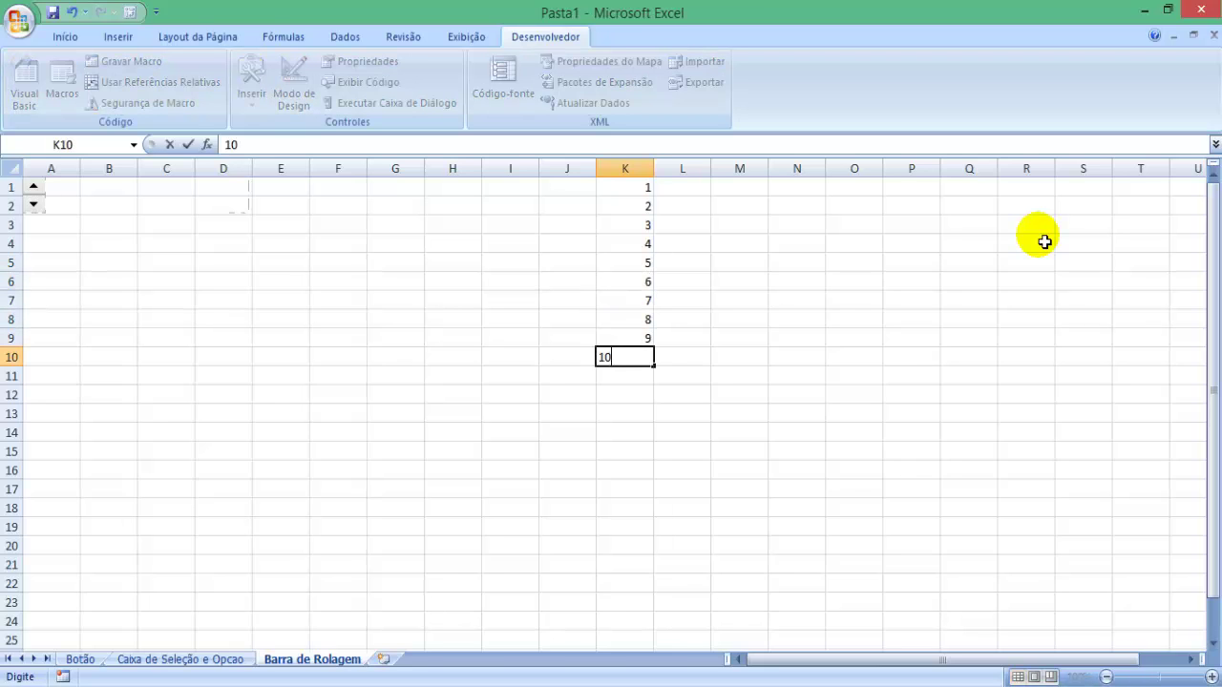
pyautogui.hotkey('ctrl', 'Return')
# Enter ten different first names in cells L1 to L10, one beside each number
pyautogui.press('Right')
pyautogui.press('Up')
pyautogui.press('Up')
pyautogui.press('Up')
pyautogui.press('Up')
pyautogui.press('Up')
pyautogui.press('Up')
pyautogui.press('Up')
pyautogui.press('Up')
pyautogui.press('Up')
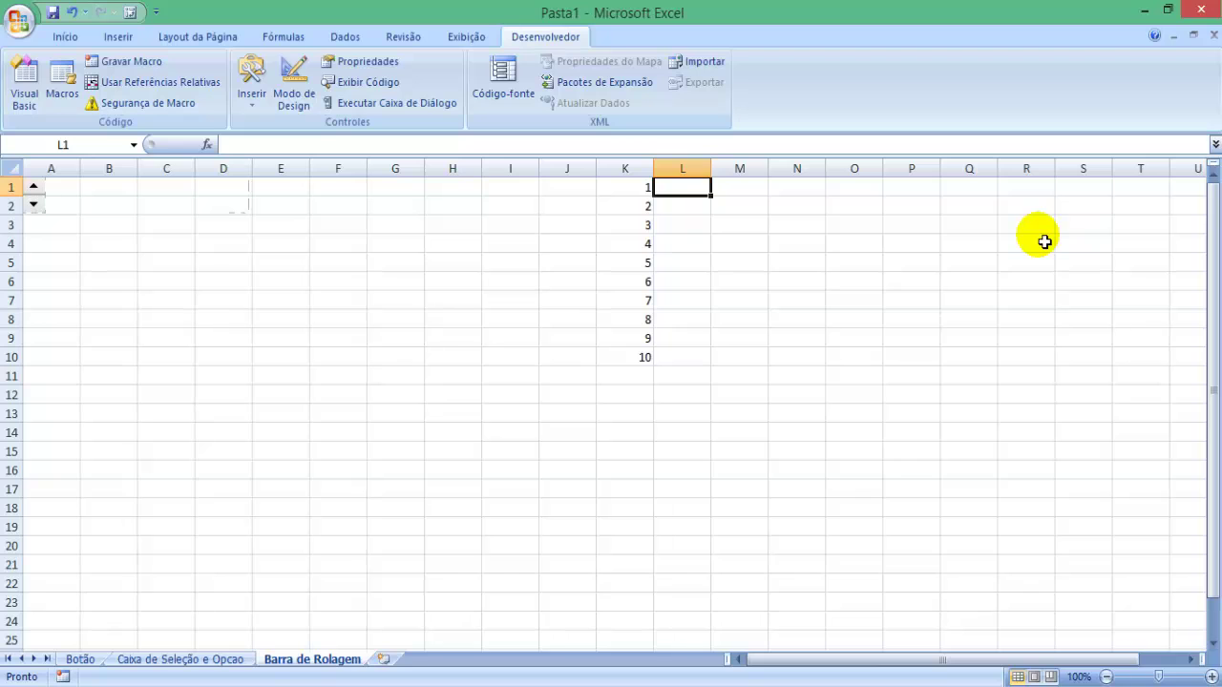
pyautogui.write('João')
pyautogui.press('Return')
pyautogui.write('Maria')
pyautogui.press('Return')
pyautogui.write('Jos')
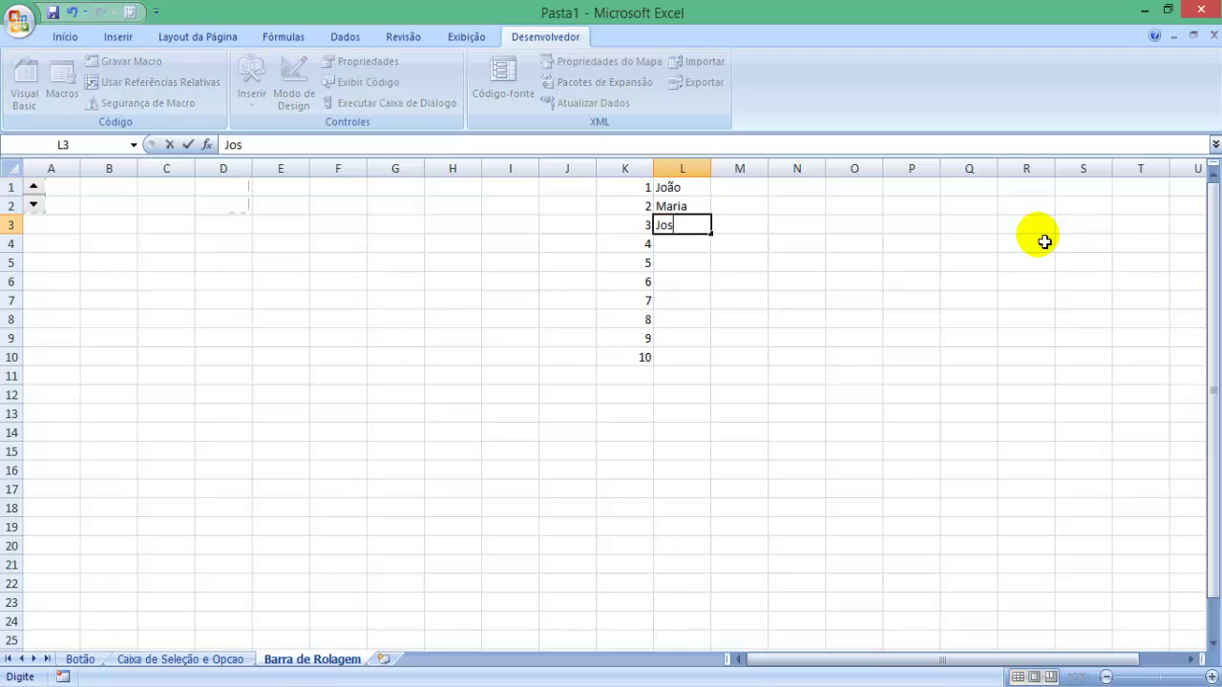
pyautogui.write('e')
pyautogui.press('Return')
pyautogui.write('Diego')
pyautogui.press('Return')
pyautogui.write('J')
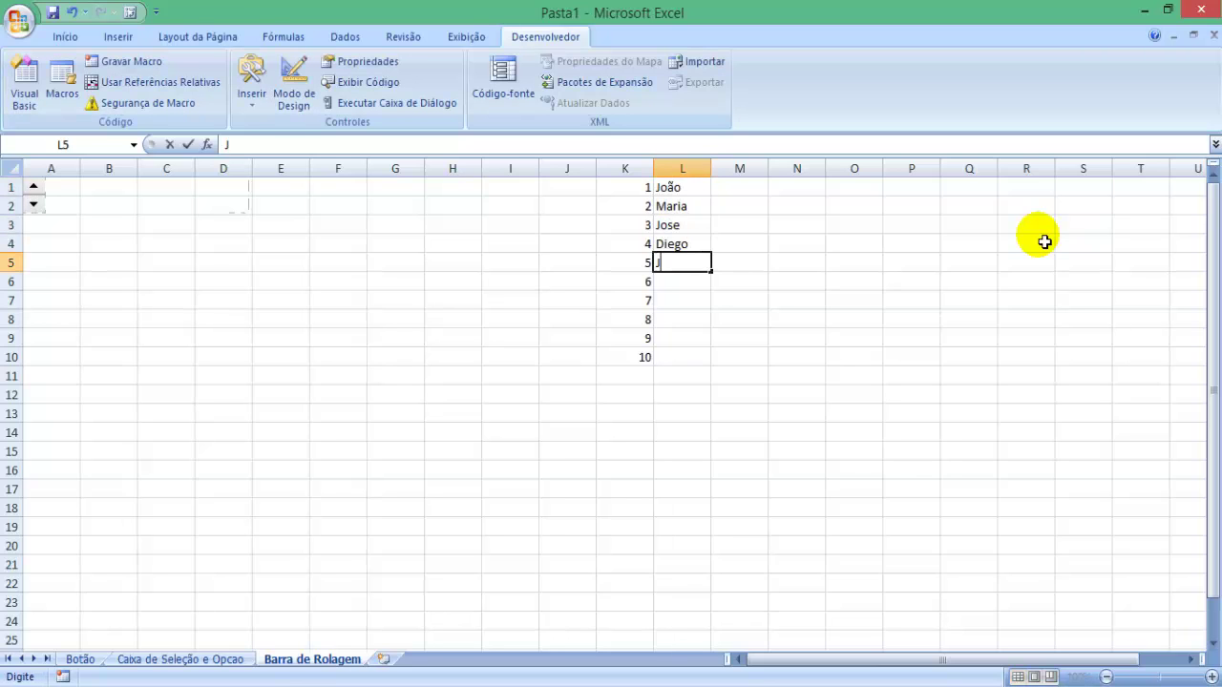
pyautogui.write('o')
pyautogui.press('BackSpace')
pyautogui.press('BackSpace')
pyautogui.write('Di')
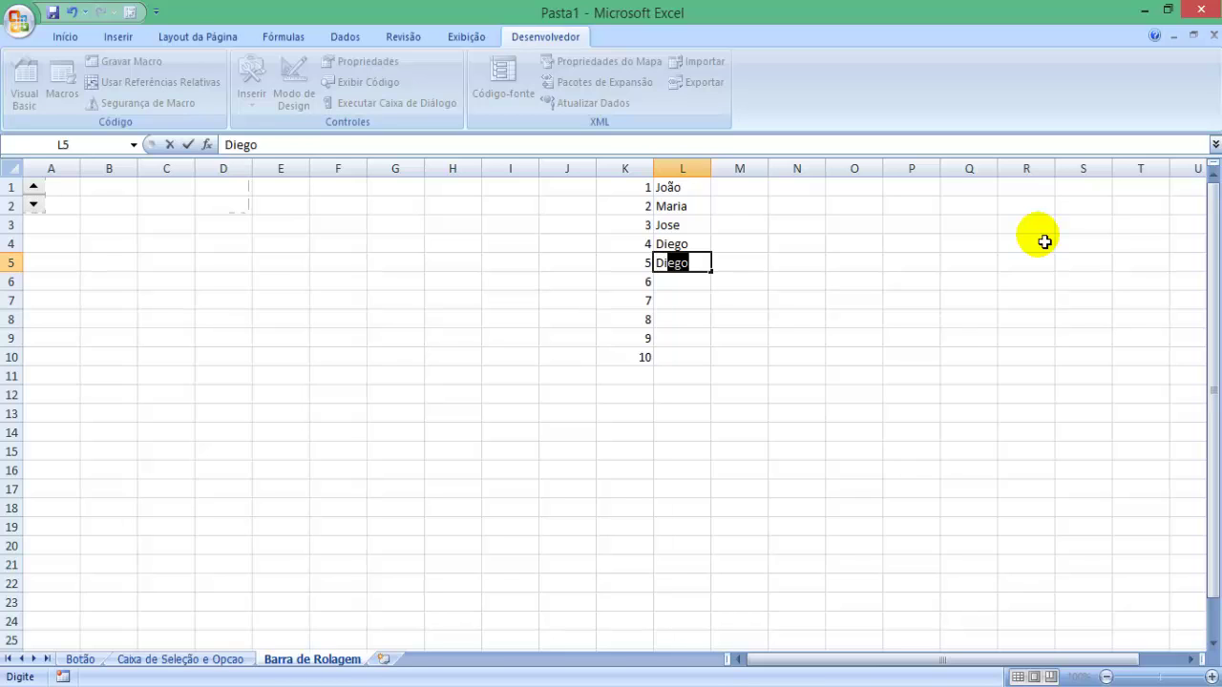
pyautogui.write('ogo')
pyautogui.press('Return')
pyautogui.write('Fernan')
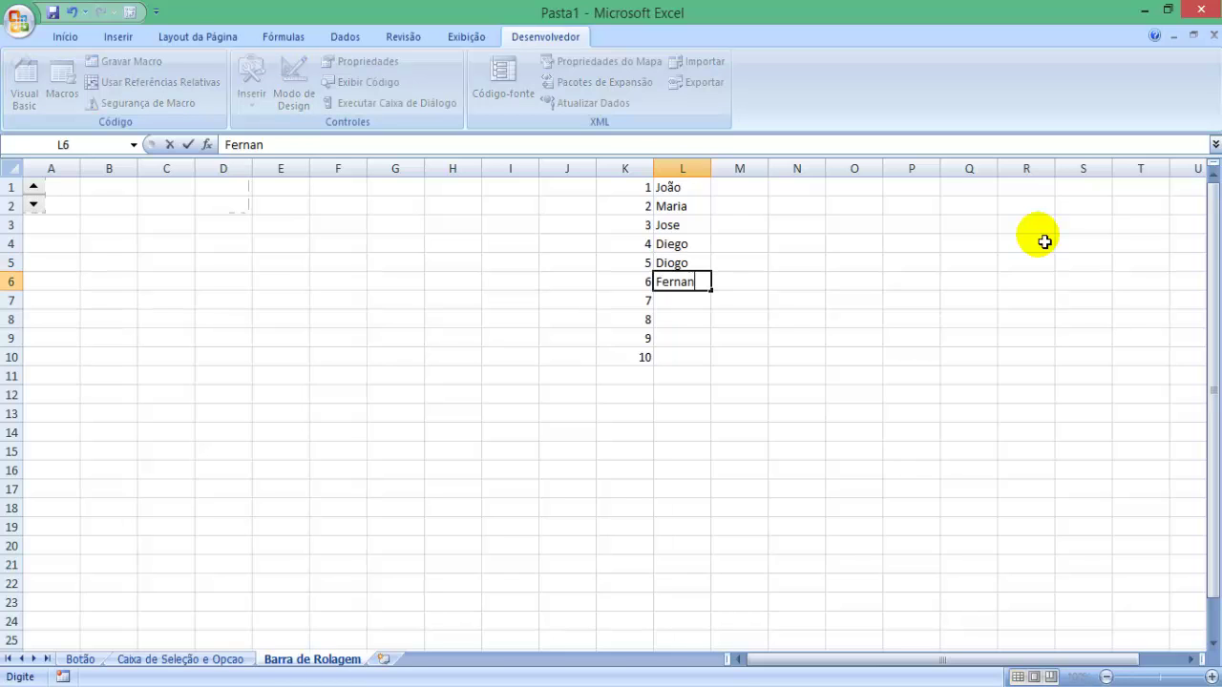
pyautogui.write('do')
pyautogui.press('Return')
pyautogui.write('Fernand')
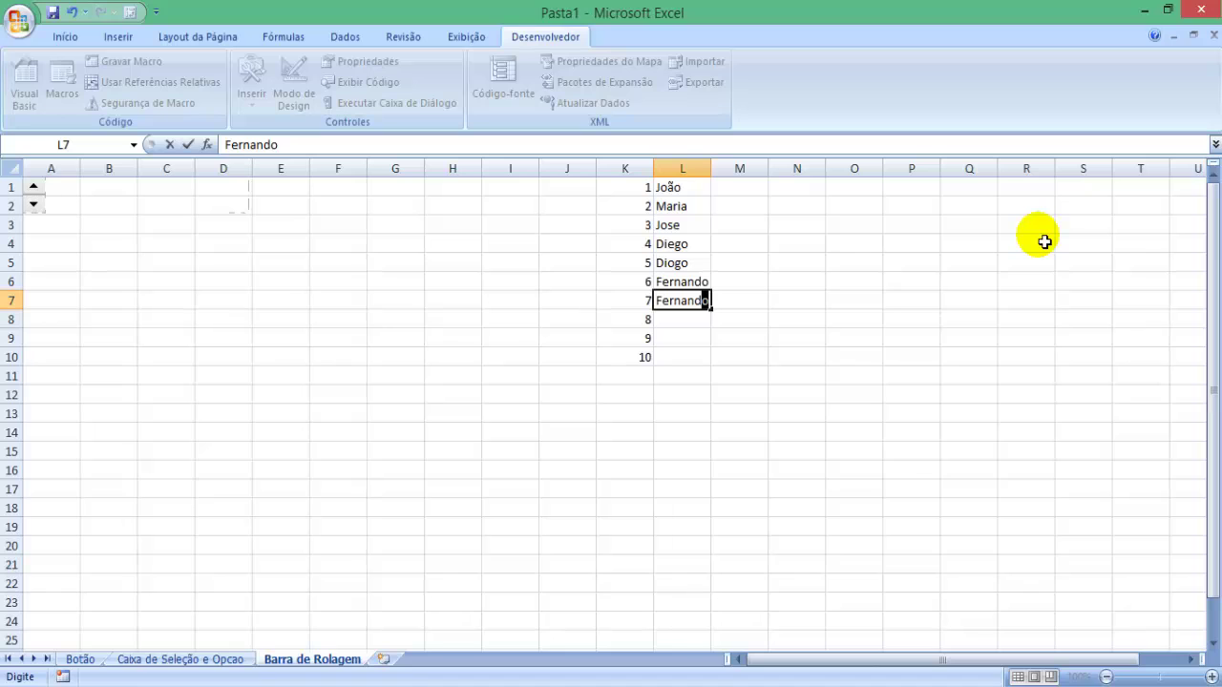
pyautogui.hotkey('shift', 'Home')
pyautogui.press('Right')
pyautogui.press('Left')
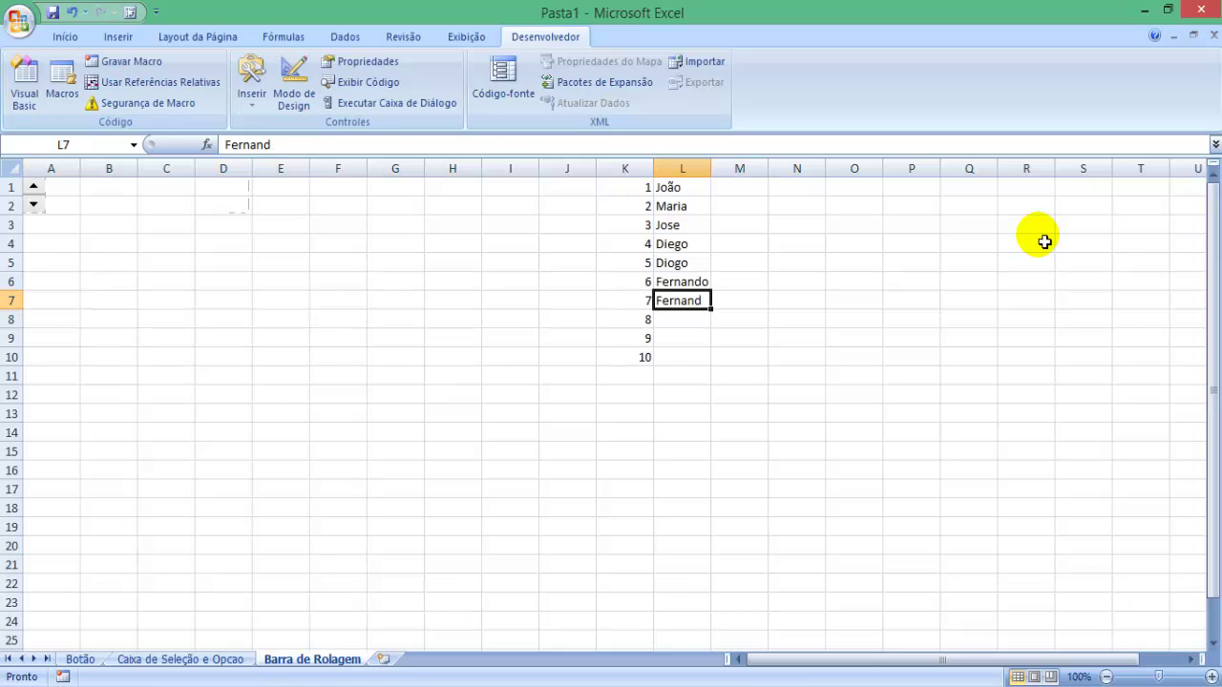
pyautogui.write('Lara')
pyautogui.press('Return')
pyautogui.write('Luis')
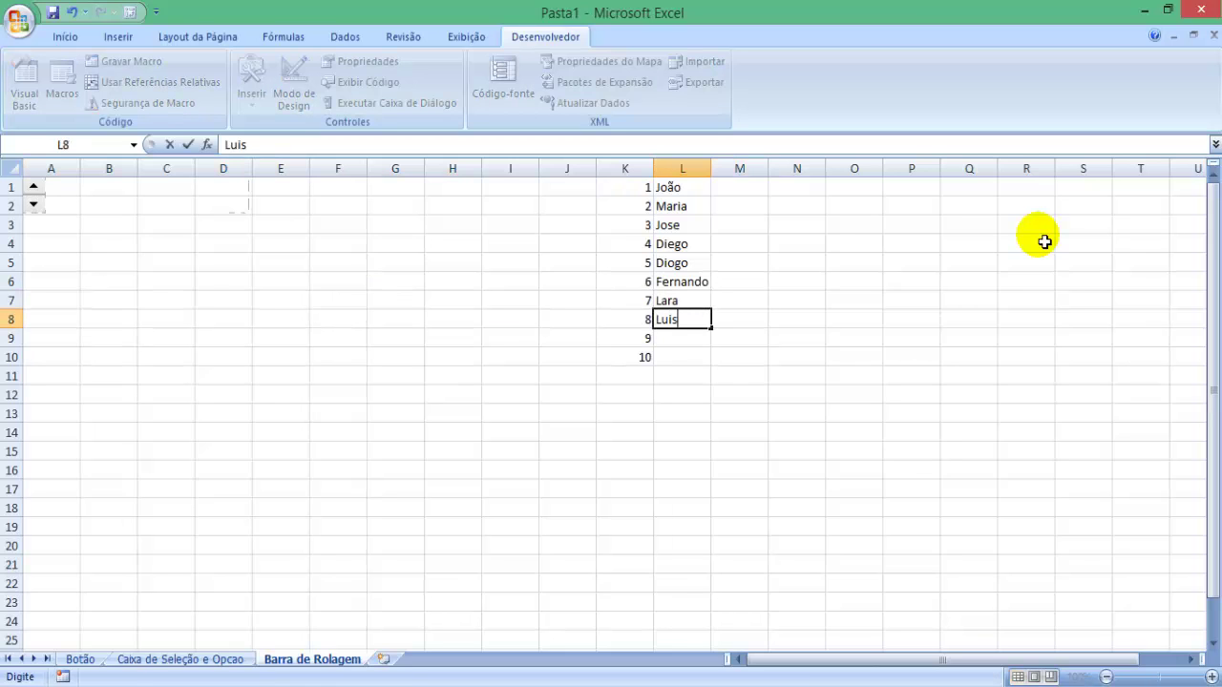
pyautogui.press('Return')
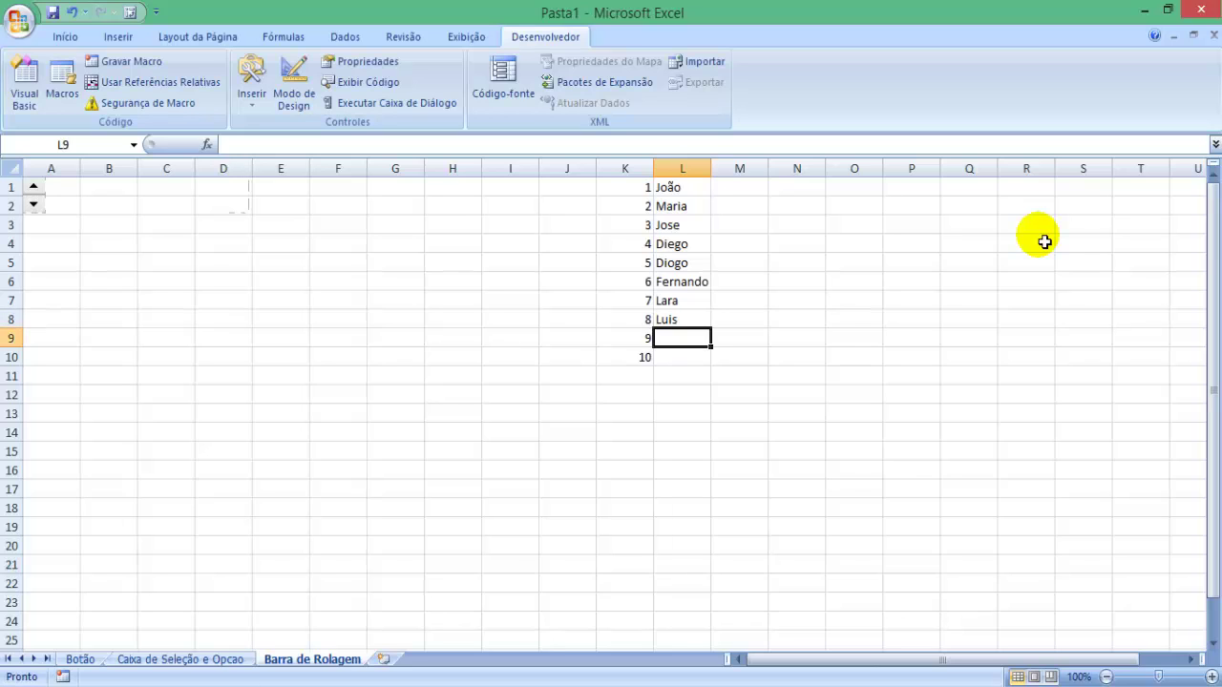
pyautogui.write('Jorge')
pyautogui.press('Return')
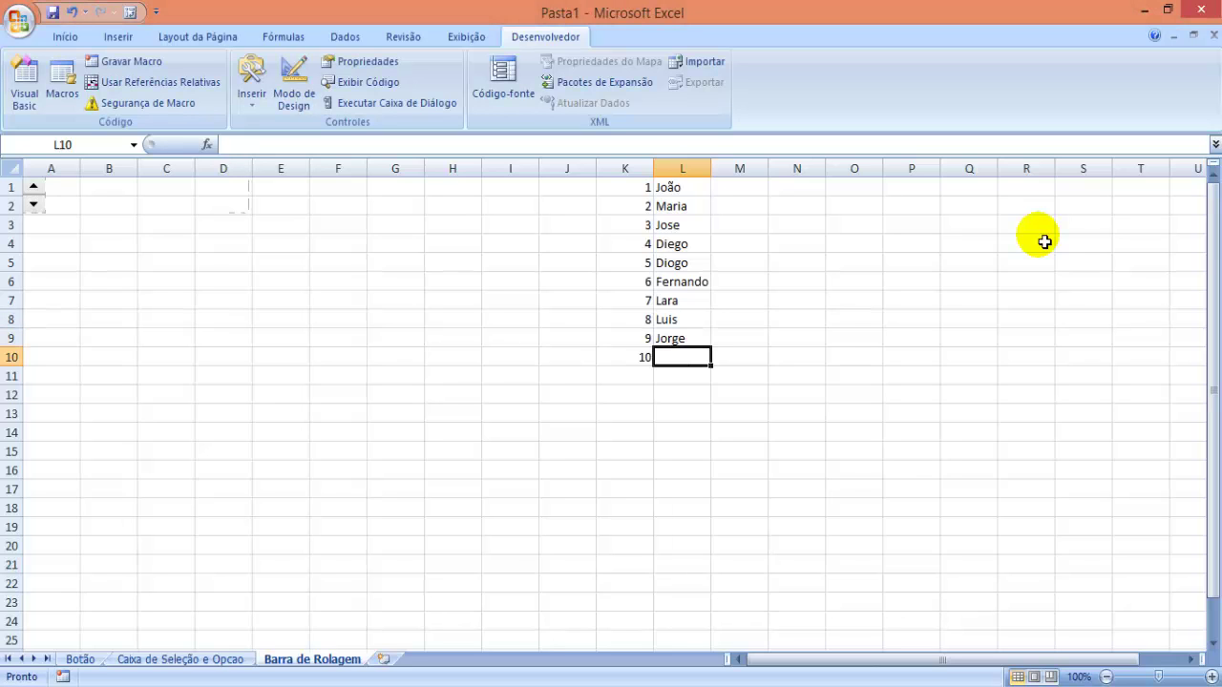
pyautogui.write('L')
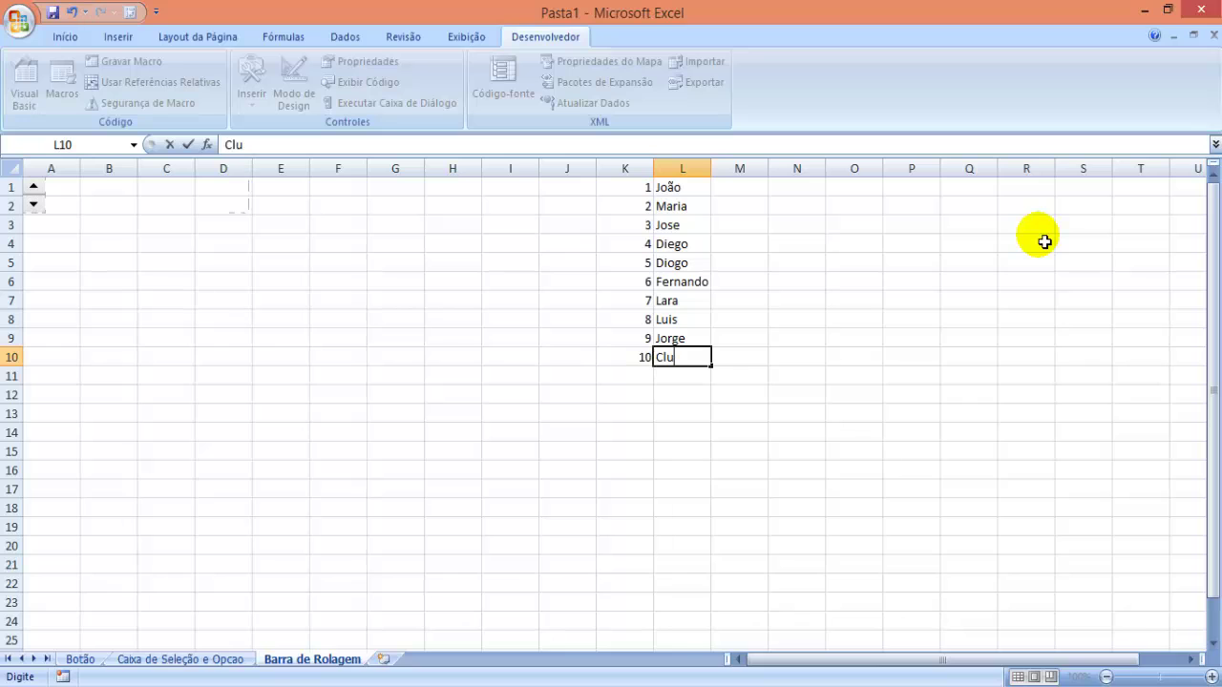
pyautogui.press('Return')
# Enter 24, 25, 26, 27, 49, 40, 45, 34, 54 and 65 down cells M1 to M10
pyautogui.press('Up')
pyautogui.press('Right')
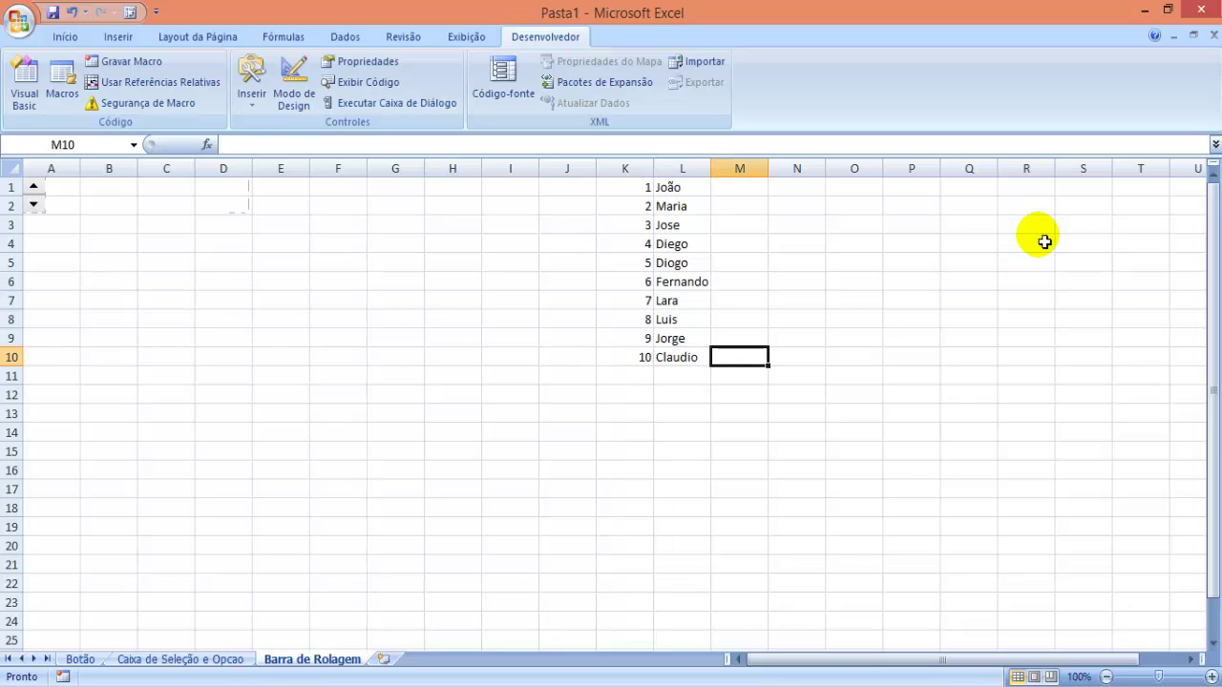
pyautogui.hotkey('ctrl', 'Up')
pyautogui.write('24')
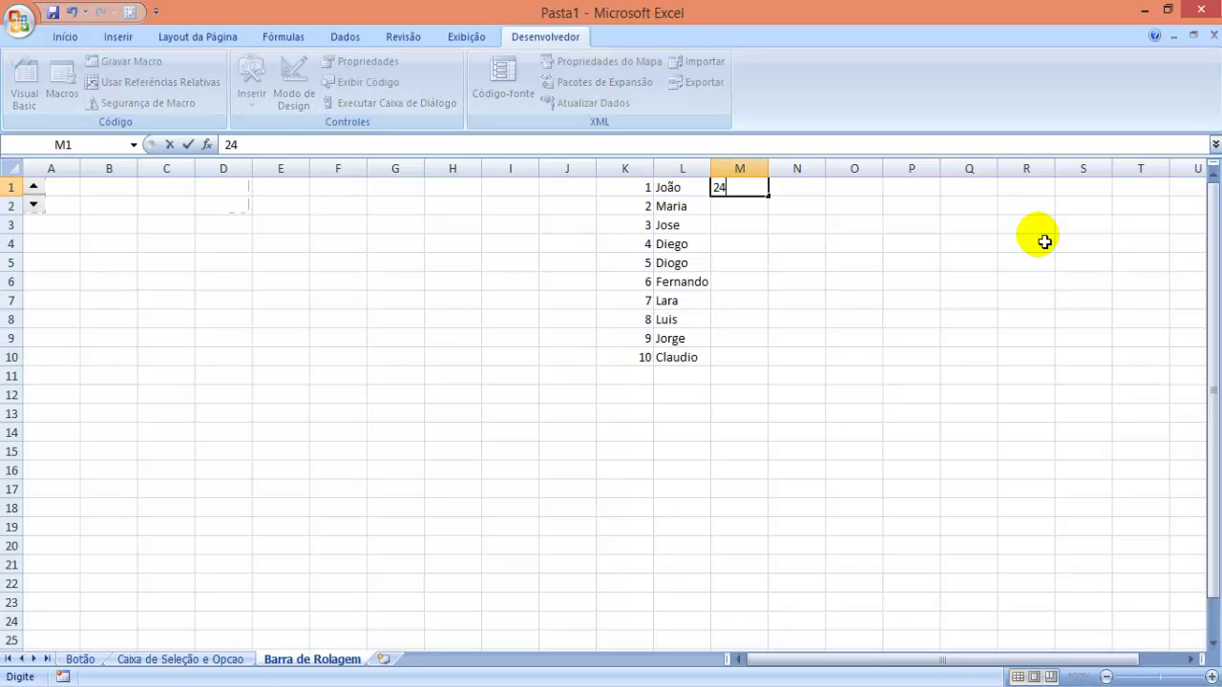
pyautogui.press('Return')
pyautogui.write('25')
pyautogui.press('Return')
pyautogui.write('26')
pyautogui.press('Return')
pyautogui.write('27')
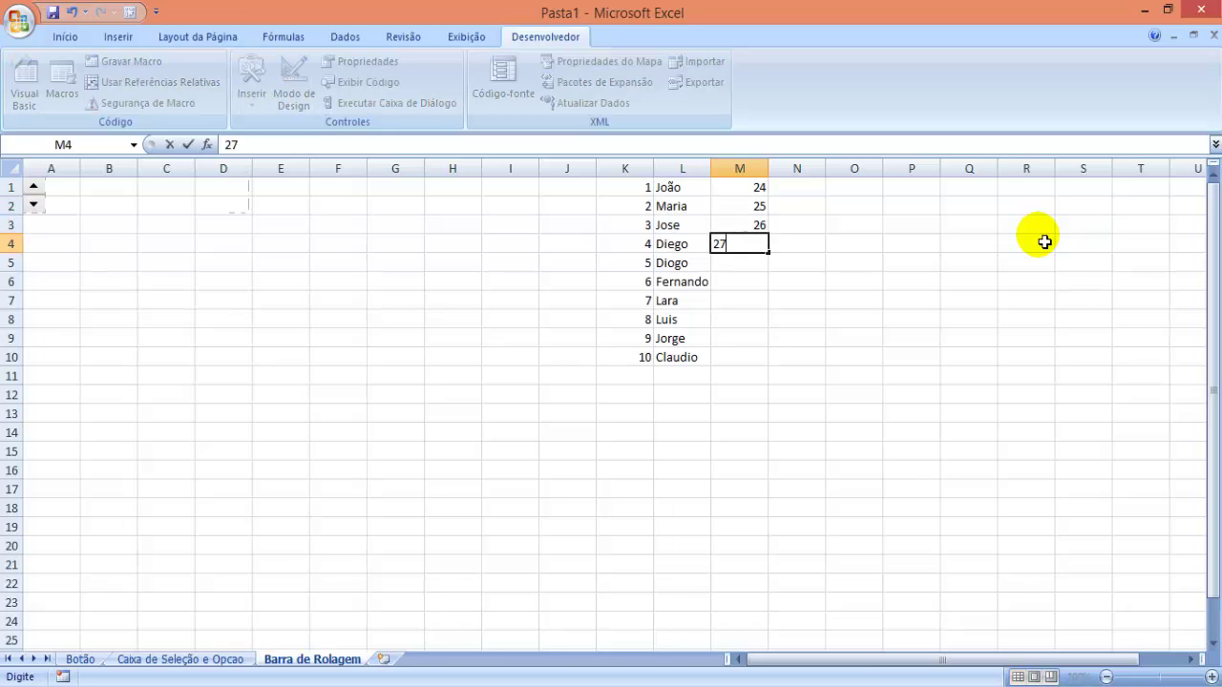
pyautogui.press('Return')
pyautogui.write('49')
pyautogui.press('Return')
pyautogui.write('40')
pyautogui.press('Return')
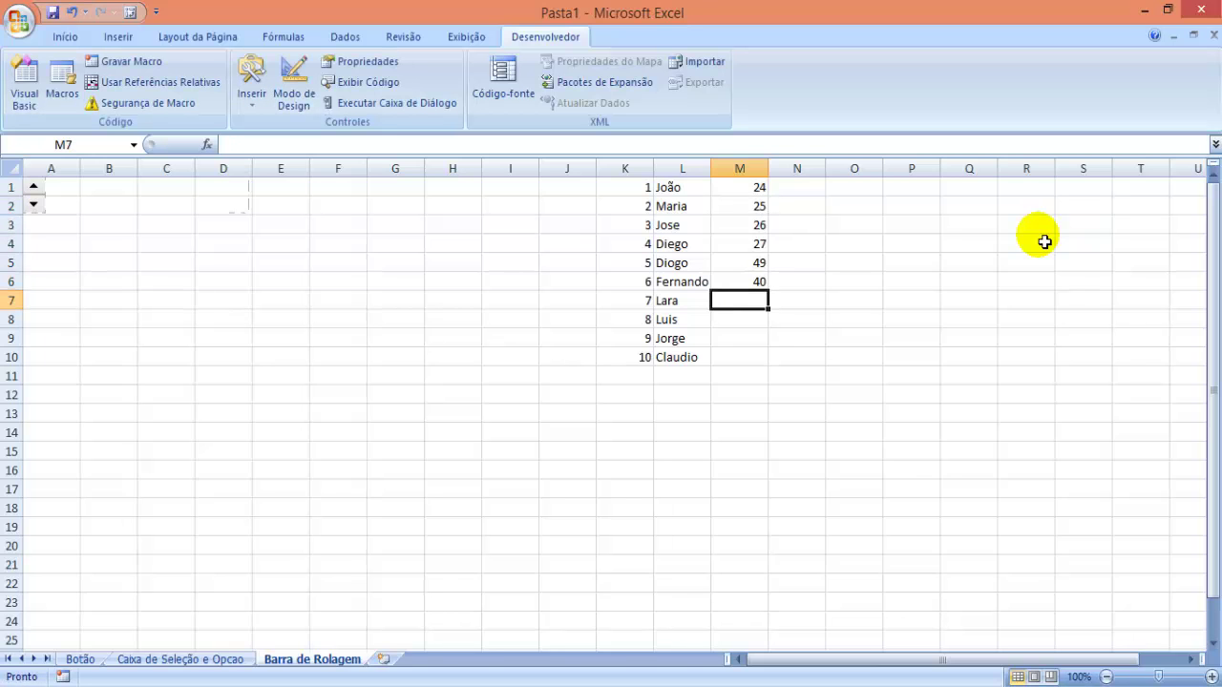
pyautogui.write('45')
pyautogui.press('Return')
pyautogui.write('34')
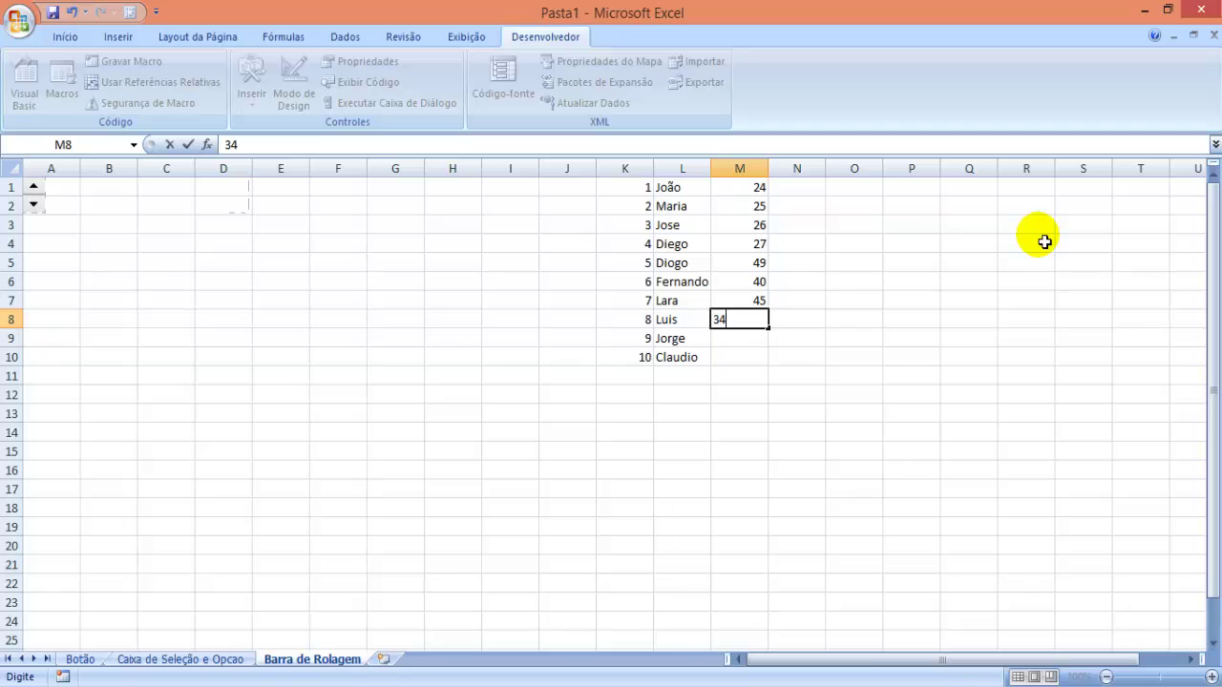
pyautogui.press('Return')
pyautogui.write('54')
pyautogui.press('Return')
pyautogui.write('65')
pyautogui.press('Return')
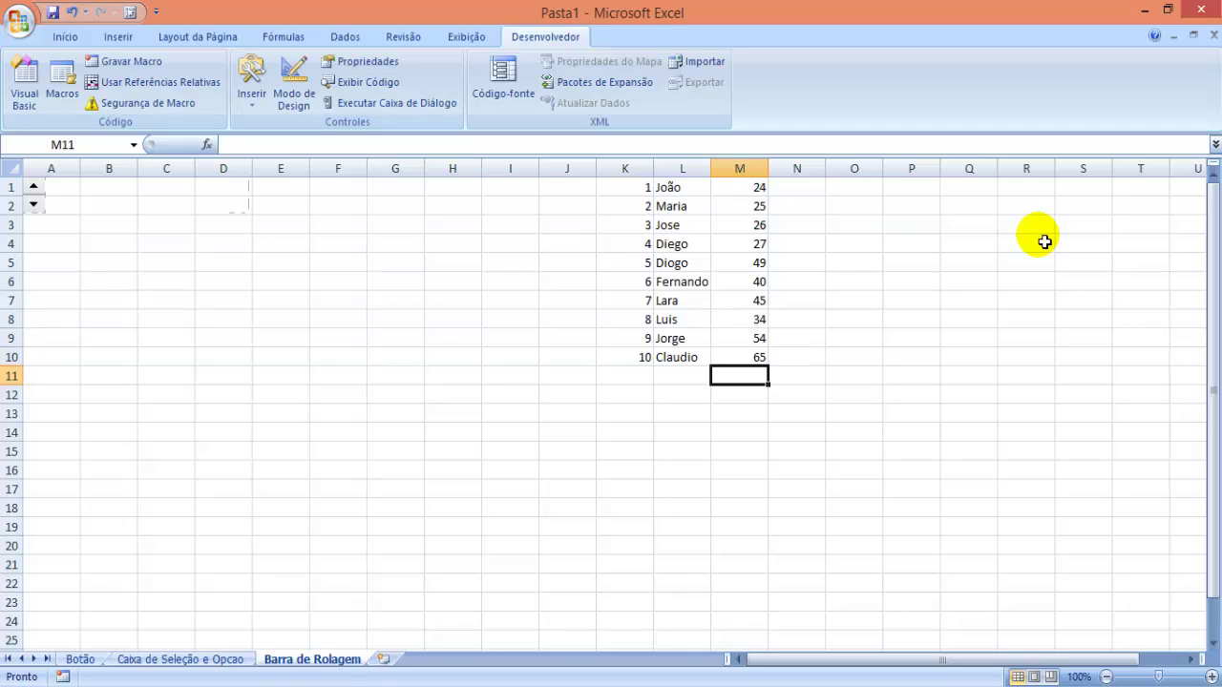
# Move the table in K1:M10 down one row so it starts at cell K2
pyautogui.press('Up')
pyautogui.moveTo(633, 185); pyautogui.dragTo(744, 355)
pyautogui.hotkey('ctrl', 'x')
pyautogui.click(630, 203)
pyautogui.hotkey('ctrl', 'v')
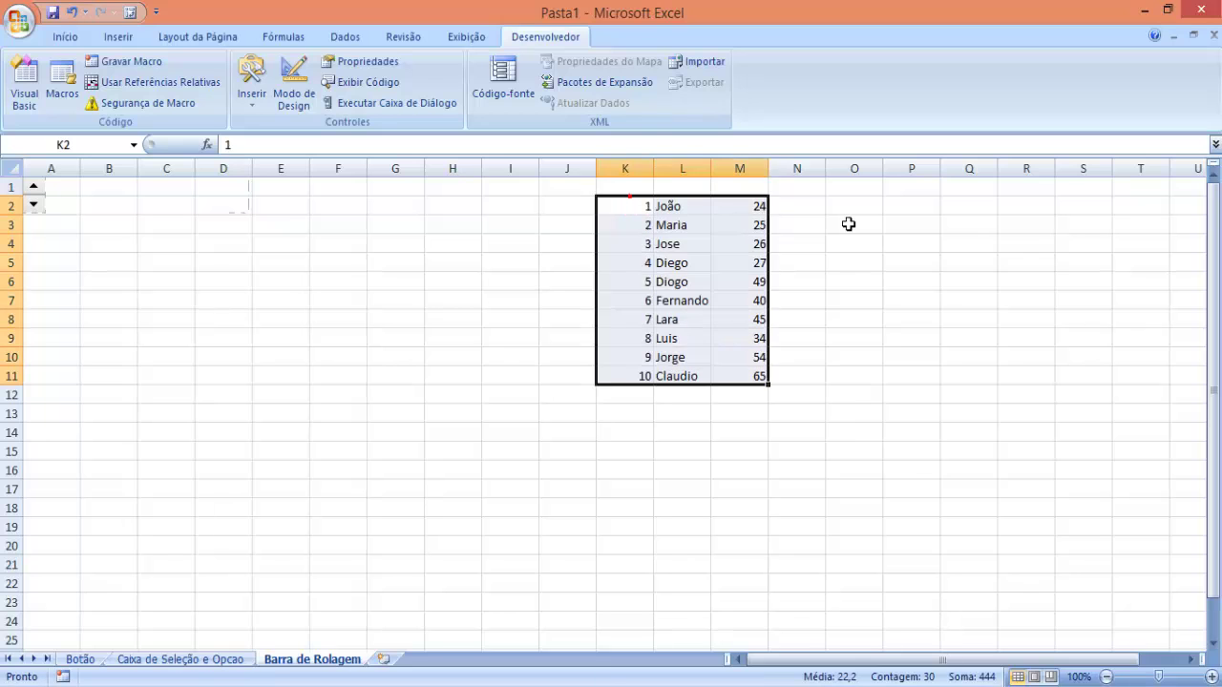
# Add the headers Matricula, Nome and Idade above the data table in cells K1, L1 and M1
pyautogui.press('Up')
pyautogui.write('Matricula')
pyautogui.press('Tab')
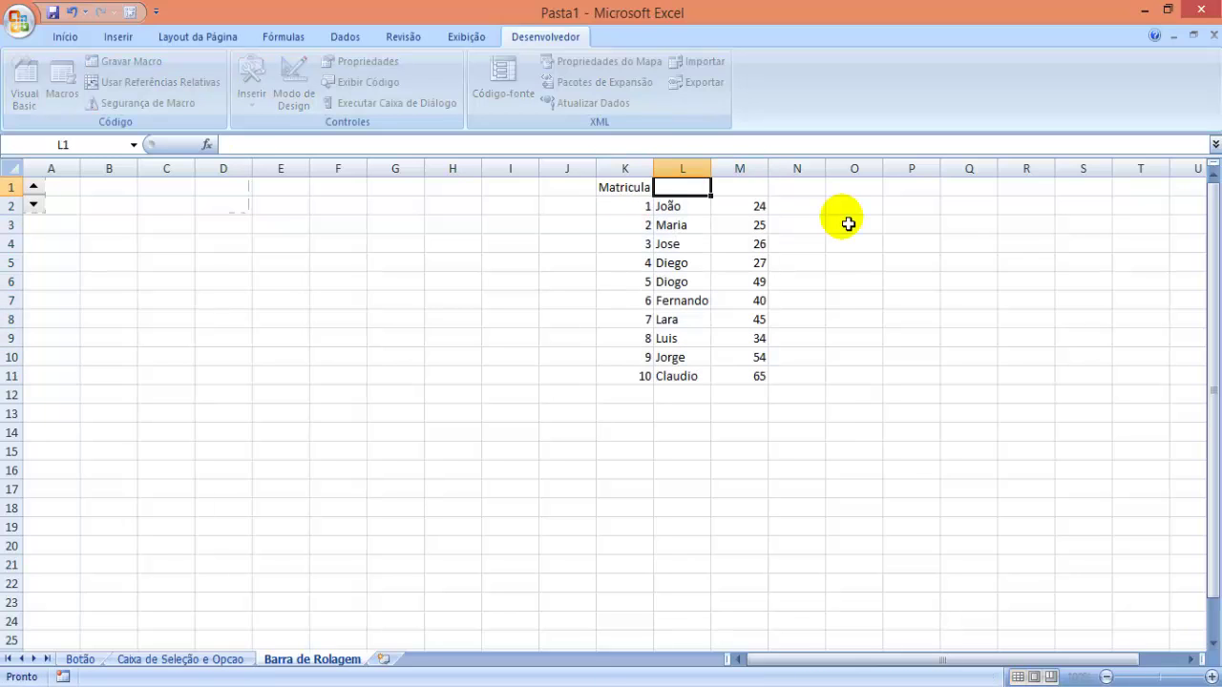
pyautogui.write('Nome')
pyautogui.press('Tab')
pyautogui.write('Idad')
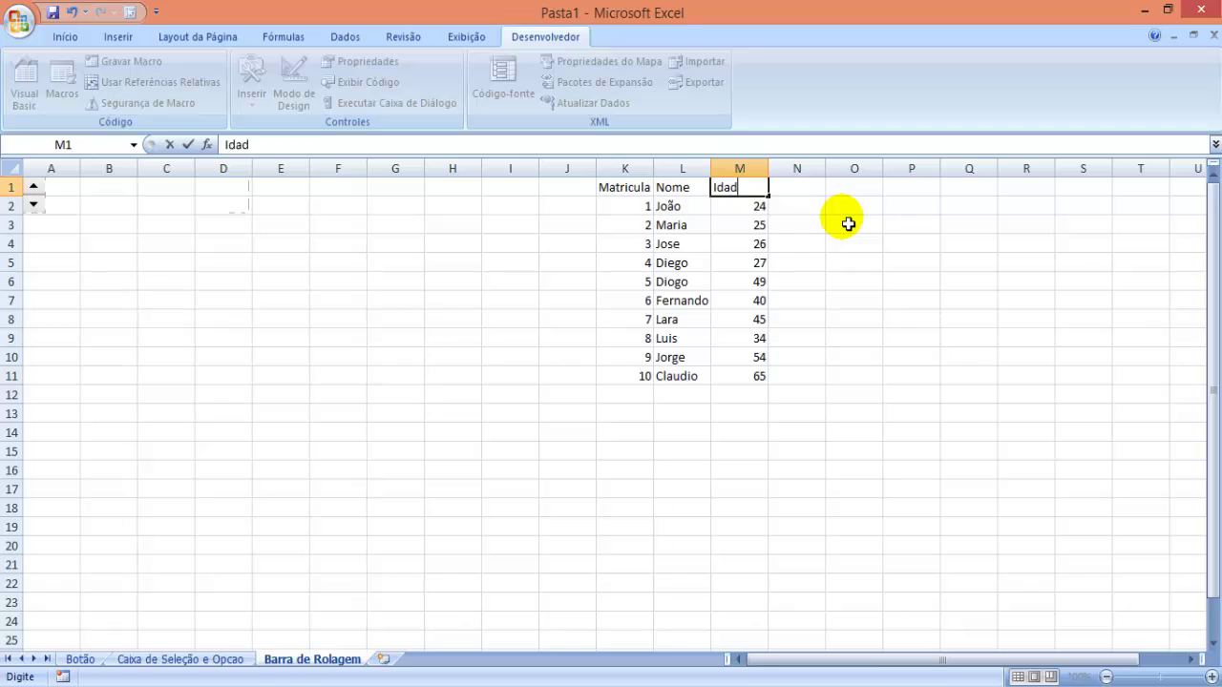
pyautogui.write('e')
pyautogui.press('Return')
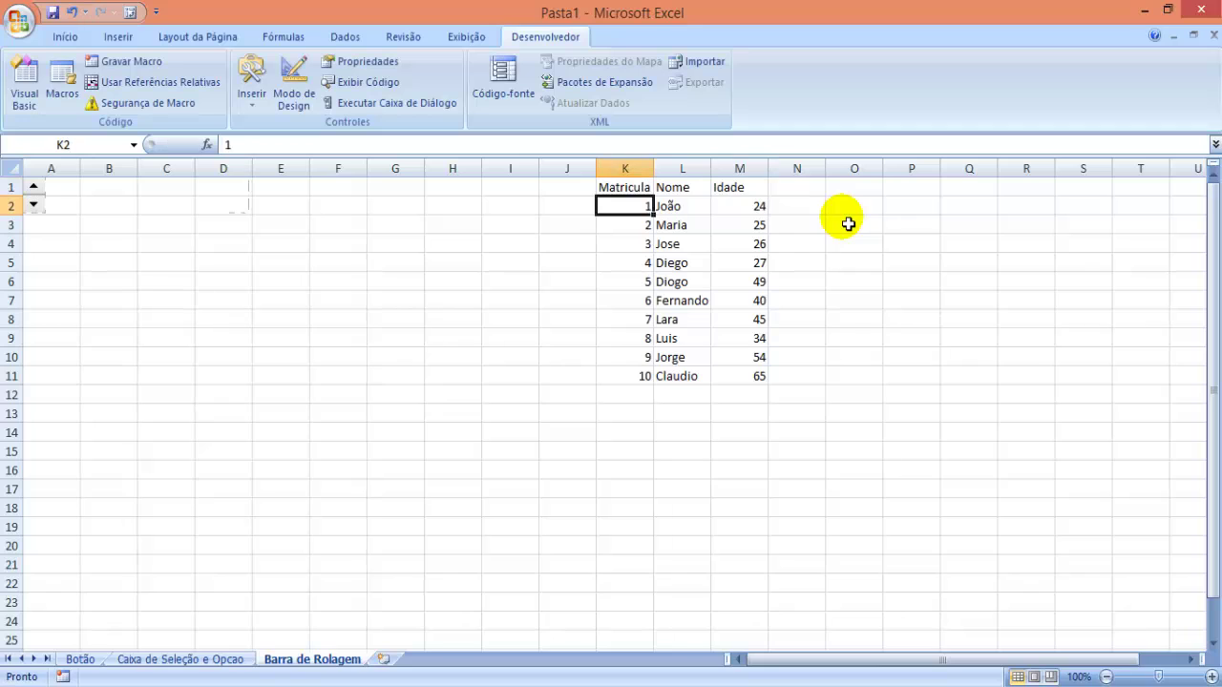
# Move the spin button down beside row 3 of column A and enter the headers Matricula, Nome and Idade in B2:D2
pyautogui.keyDown('ctrl'); pyautogui.click(48, 212); pyautogui.keyUp('ctrl')
pyautogui.moveTo(58, 232); pyautogui.dragTo(54, 246)
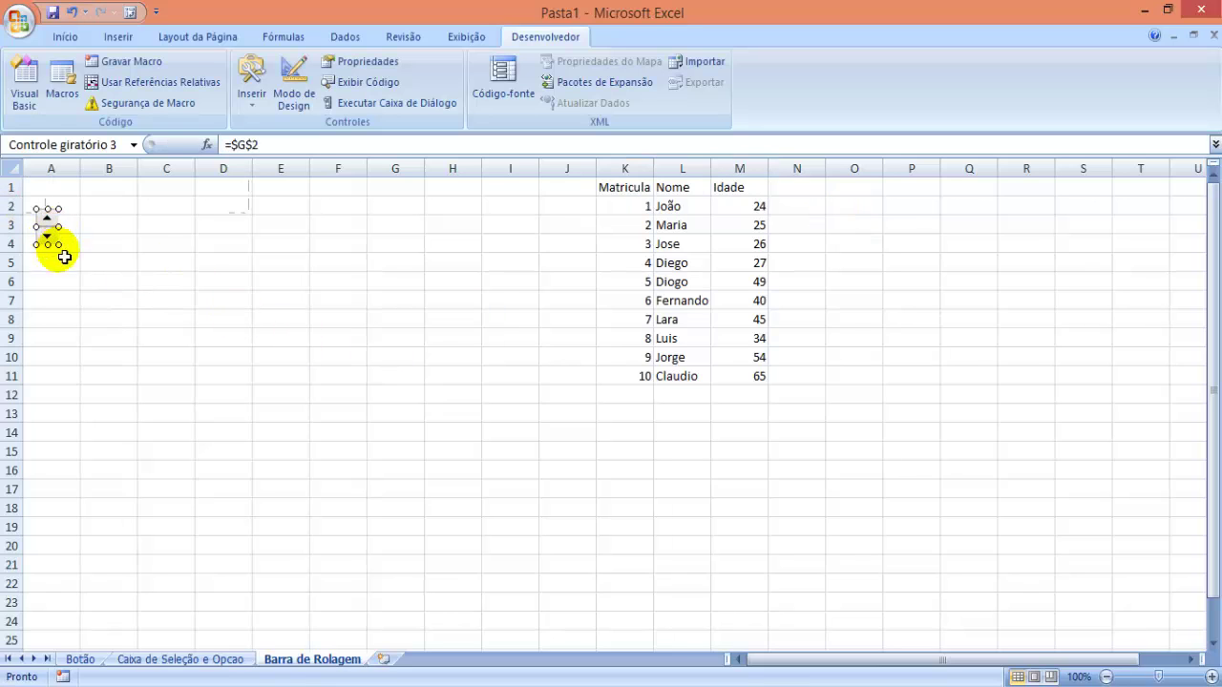
pyautogui.click(107, 212)
pyautogui.write('Matricula')
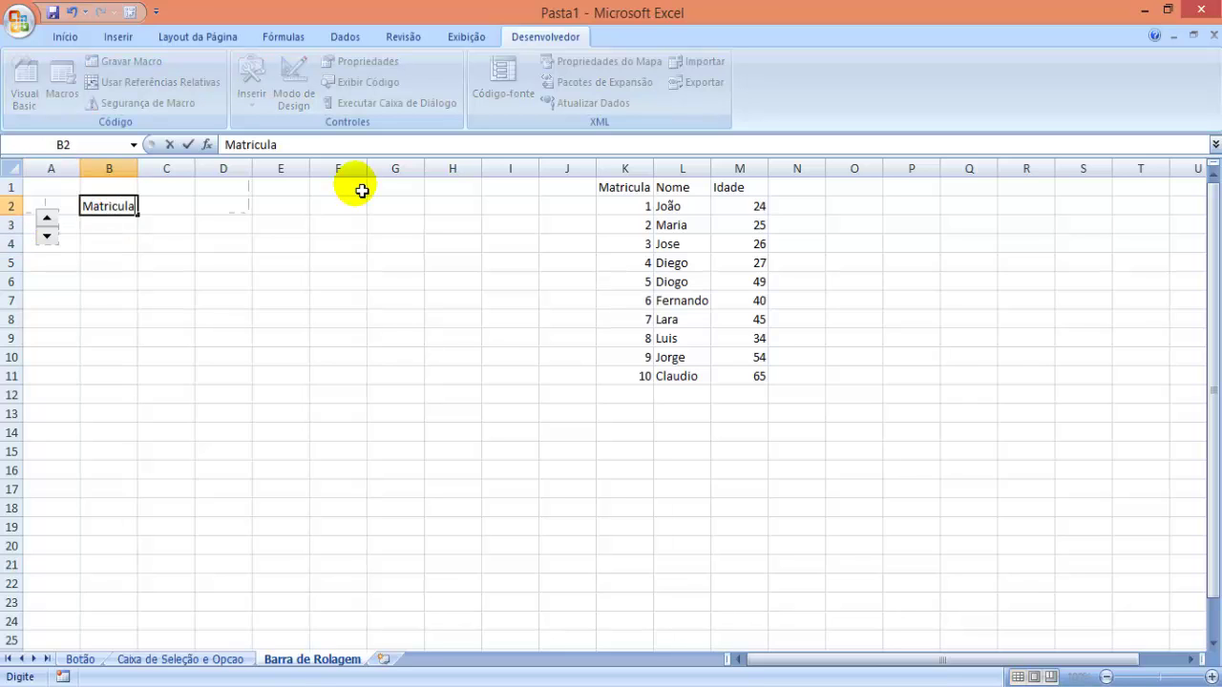
pyautogui.press('Tab')
pyautogui.write('Nome')
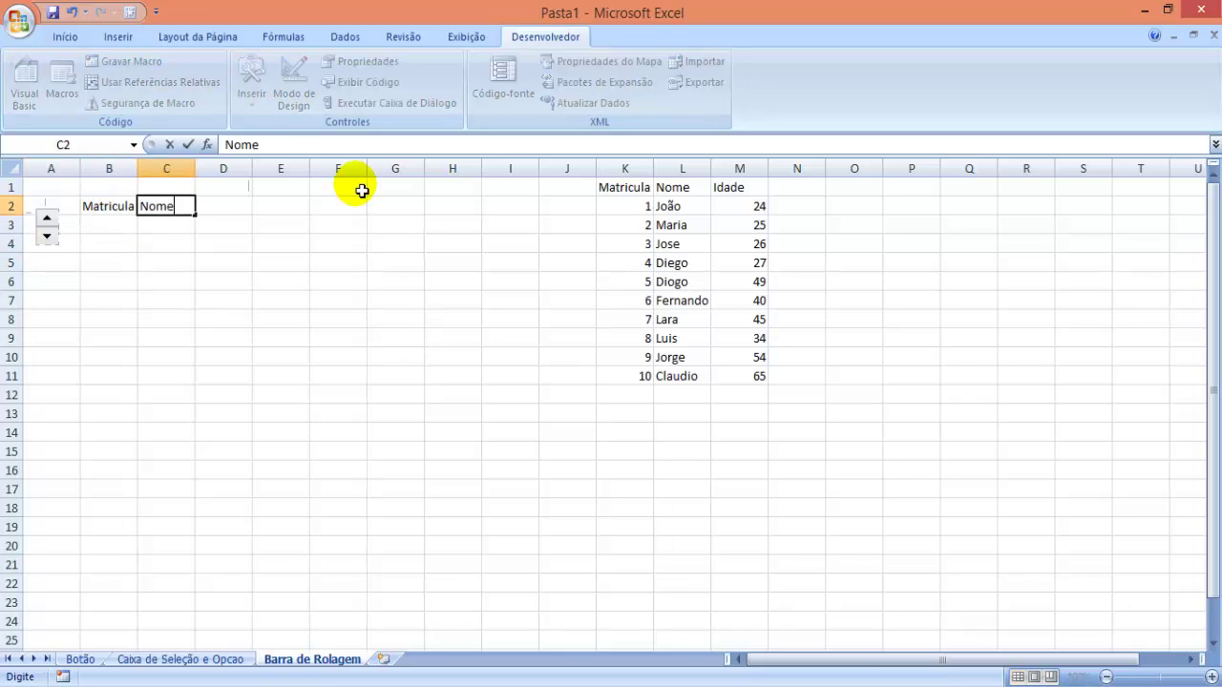
pyautogui.press('Tab')
pyautogui.write('Idade')
pyautogui.press('Return')
# Enter =PROCV(B3;K2:L11;2;0) in C3 to look up the name, and enter 1 as the Matricula in B3
pyautogui.press('Tab')
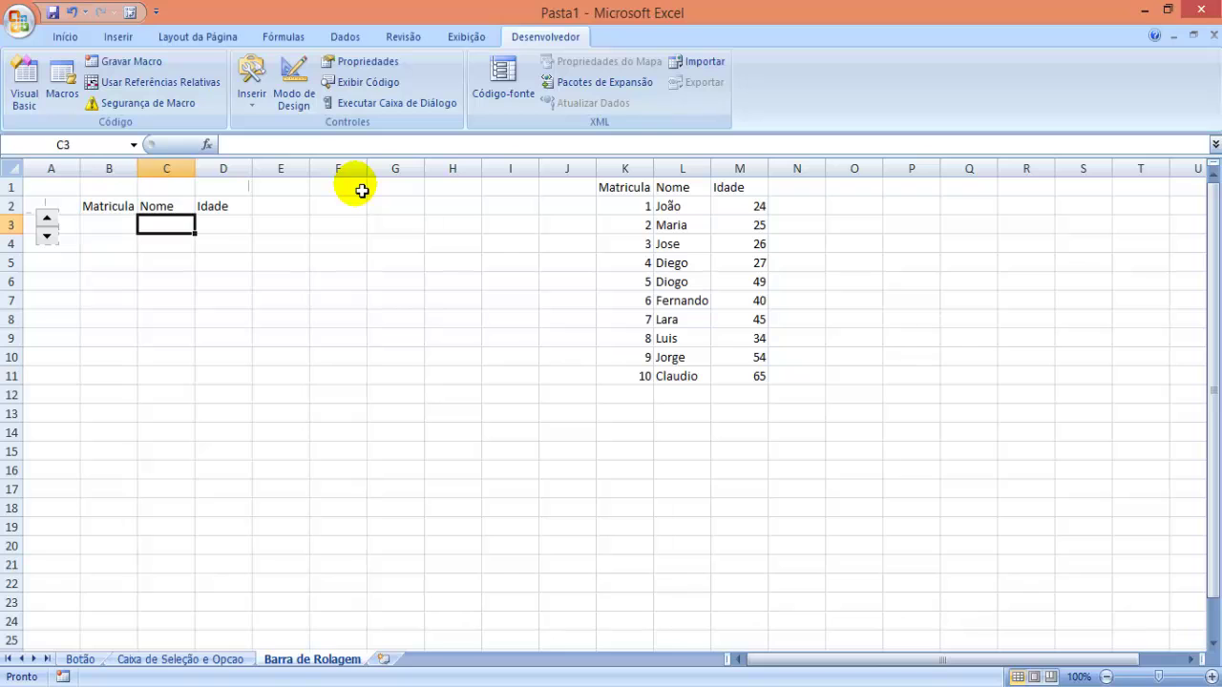
pyautogui.write('=ou')
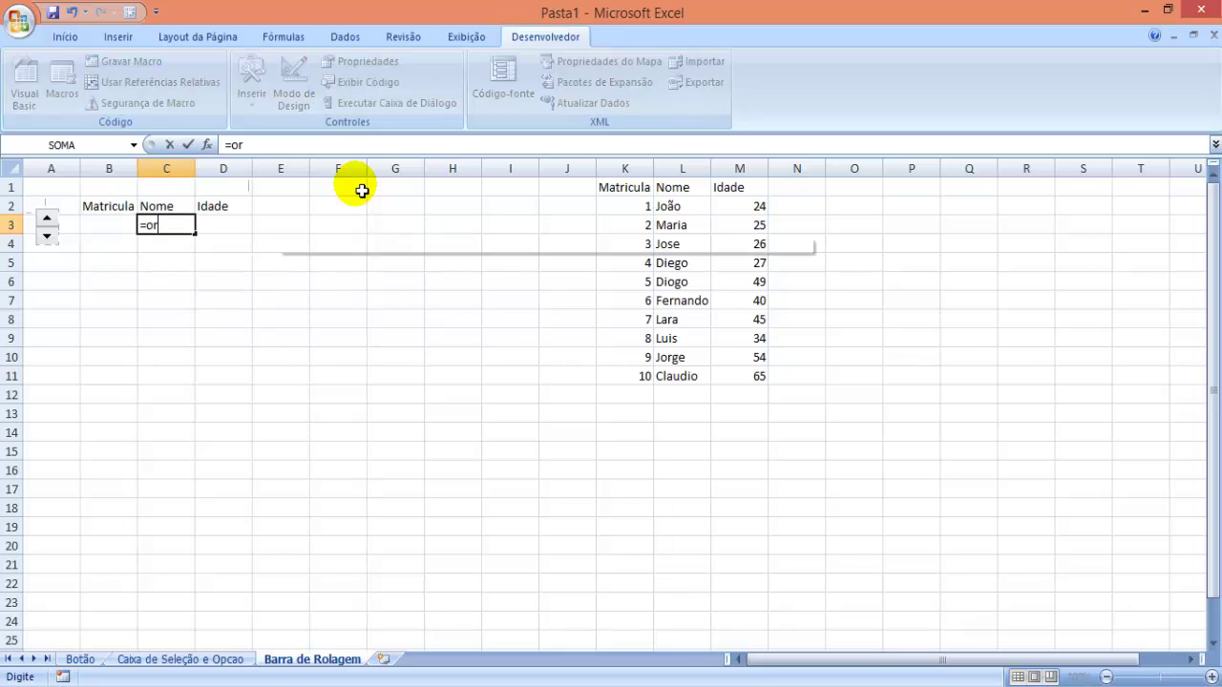
pyautogui.press('BackSpace')
pyautogui.press('BackSpace')
pyautogui.write('procv(')
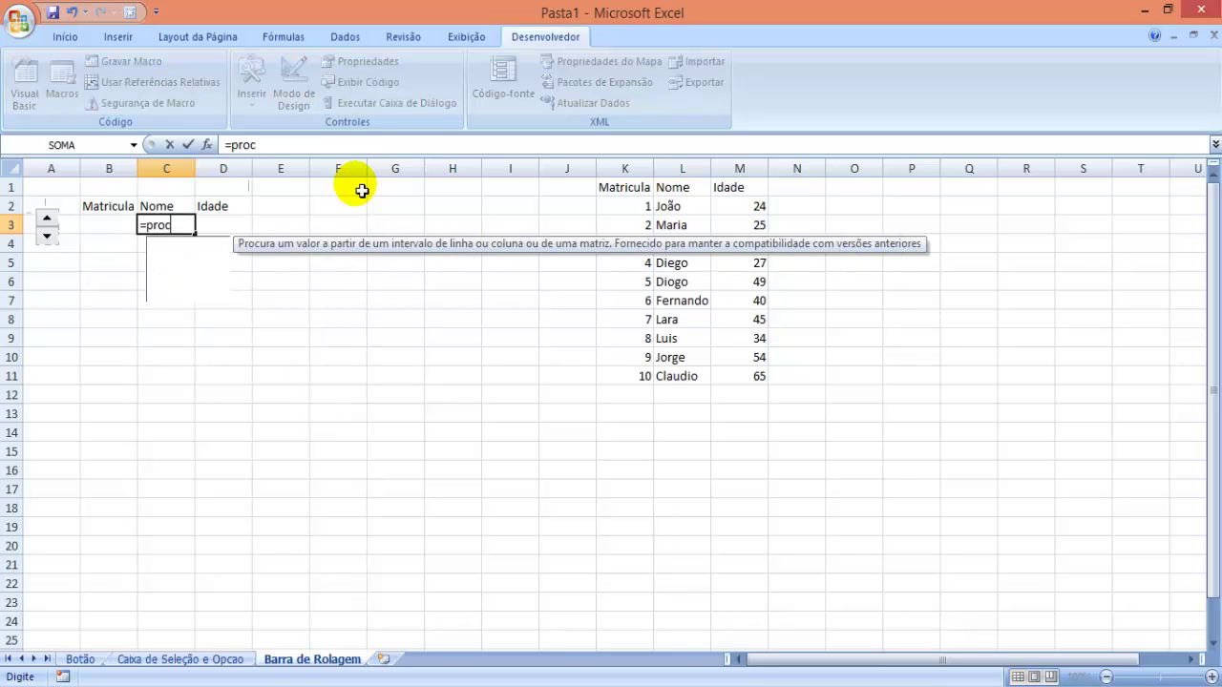
pyautogui.click(92, 225)
pyautogui.write(';')
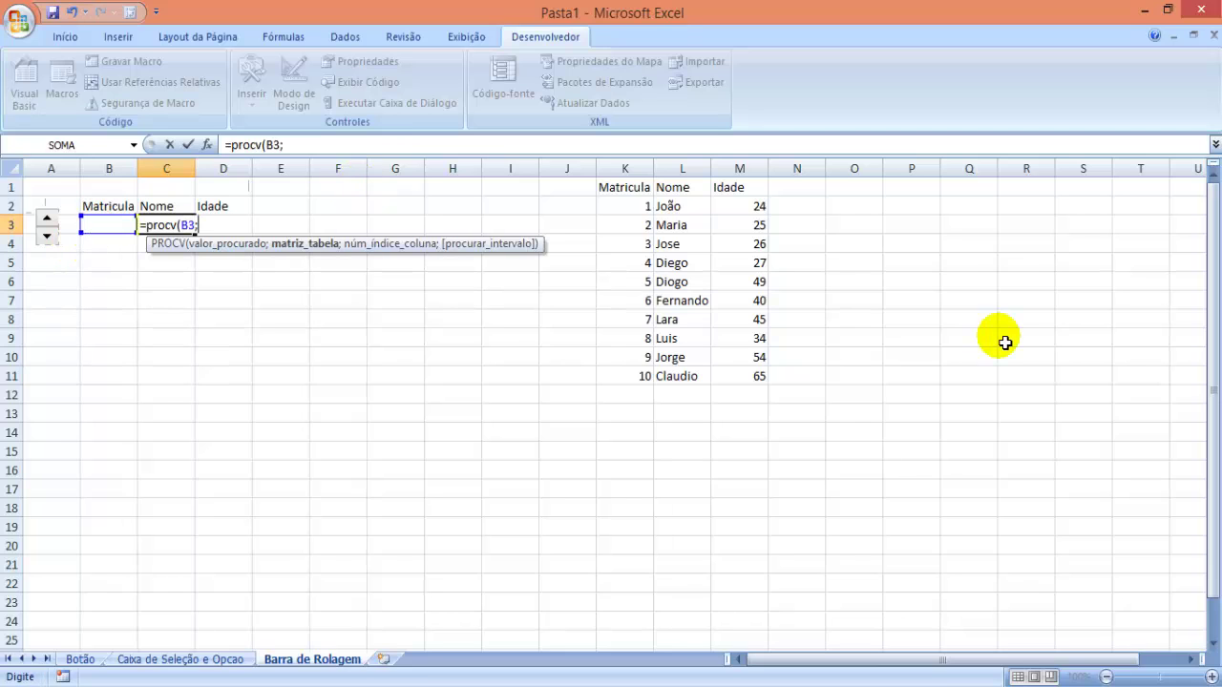
pyautogui.moveTo(632, 212); pyautogui.dragTo(705, 394)
pyautogui.write(';2')
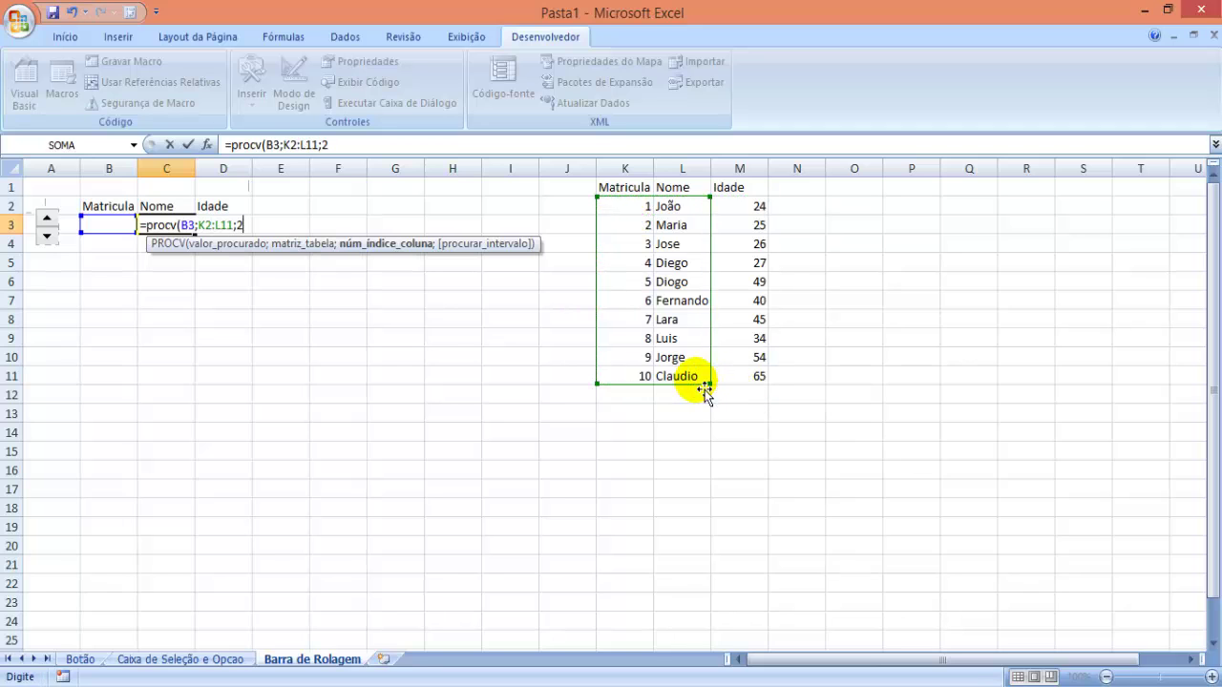
pyautogui.write(';0)')
pyautogui.press('Return')
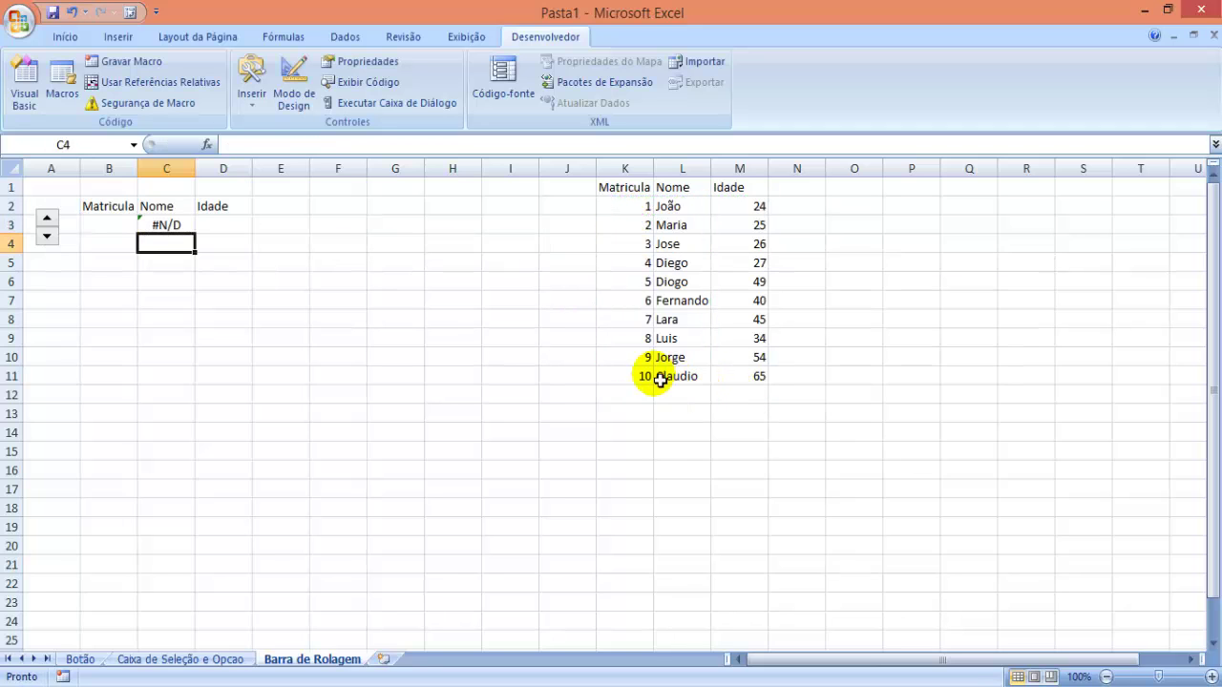
pyautogui.click(116, 232)
pyautogui.write('1')
pyautogui.press('Return')
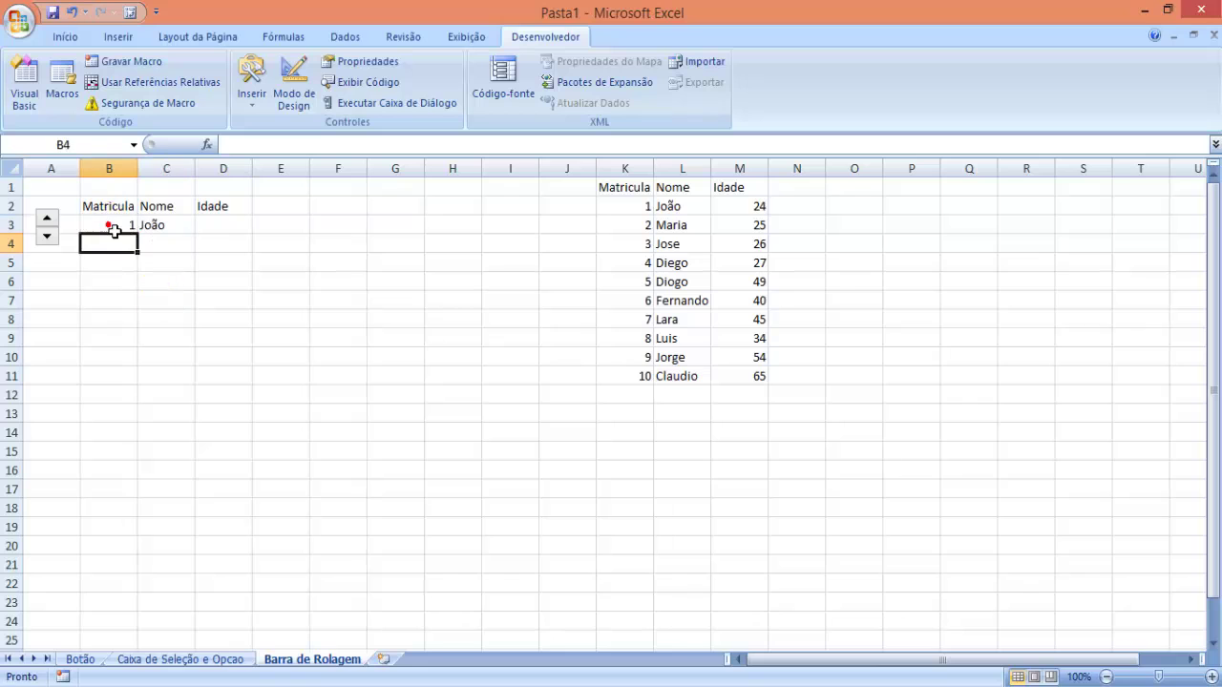
# Enter =PROCV(B3;K2:M11;3;0) in D3 to look up the age
pyautogui.click(208, 225)
pyautogui.write('=procv(B3;')
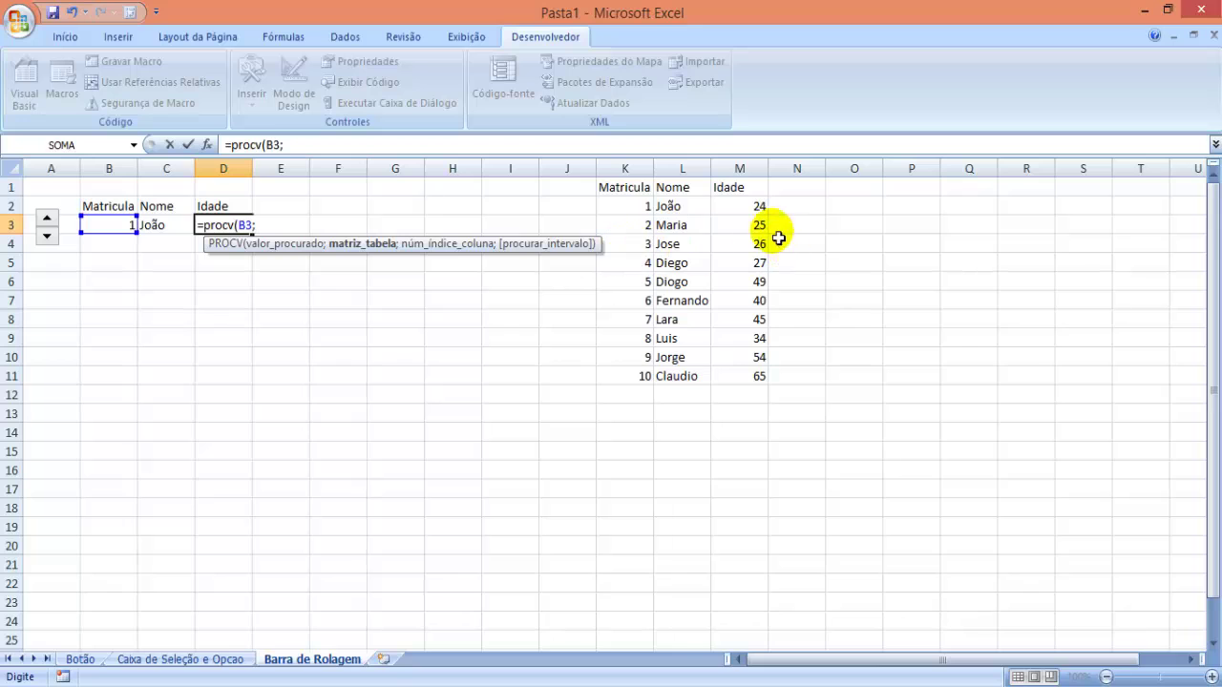
pyautogui.moveTo(646, 204); pyautogui.dragTo(744, 377)
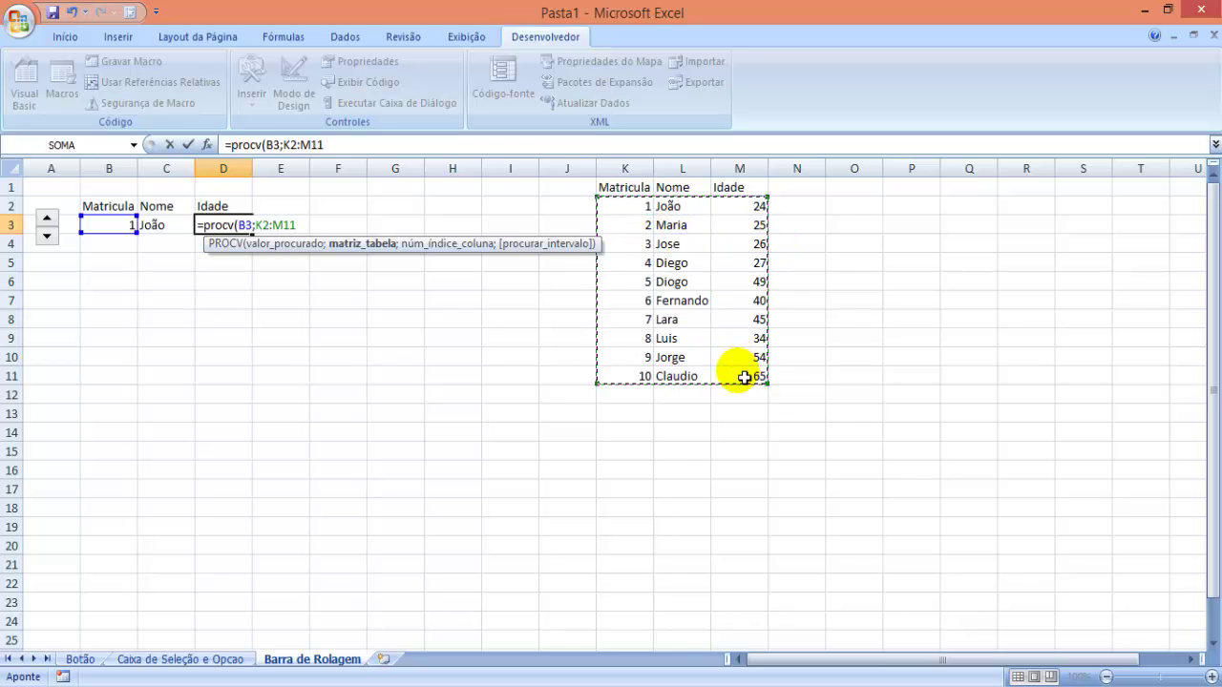
pyautogui.write(';3;0)')
pyautogui.press('Return')
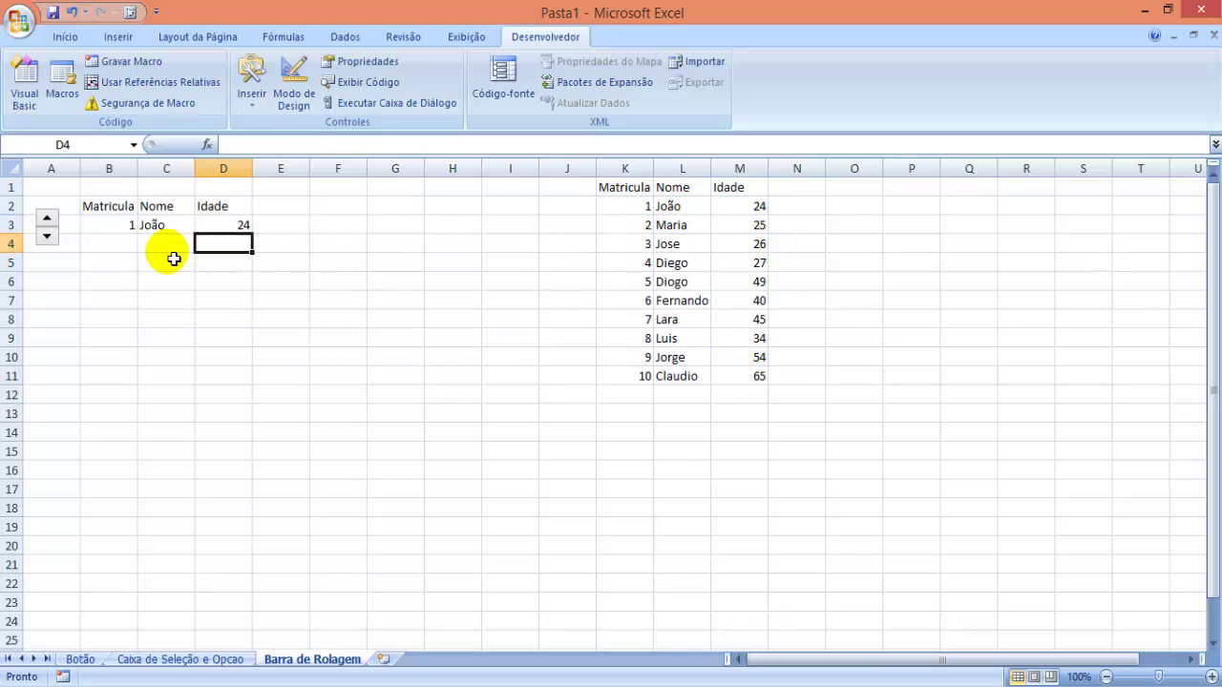
# Change the spin button's cell link to $B$3 and deselect the control
pyautogui.rightClick(46, 234)
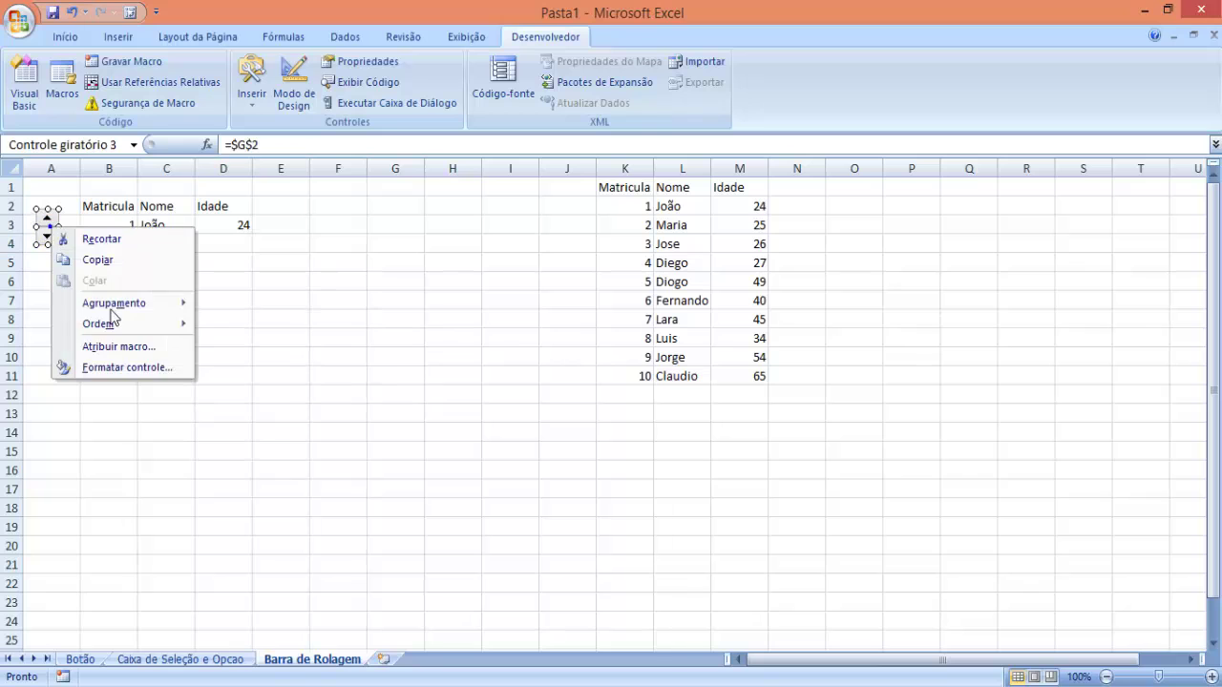
pyautogui.click(127, 367)
pyautogui.click(260, 199)
pyautogui.click(131, 225)
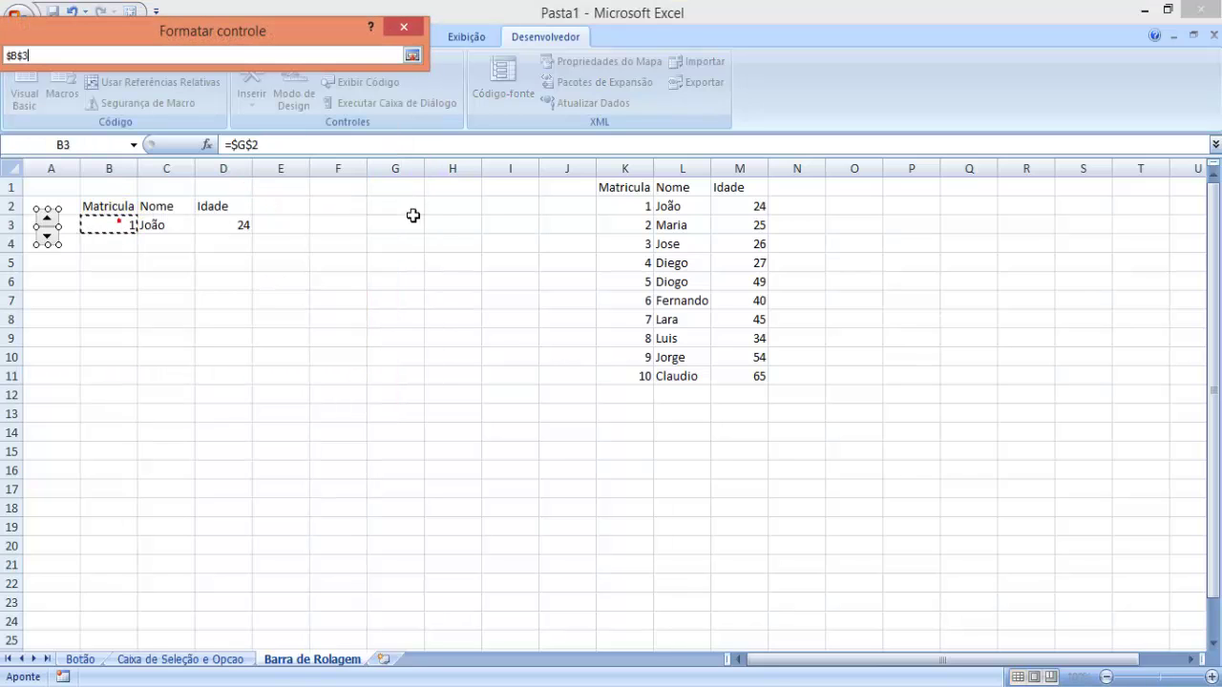
pyautogui.press('Return')
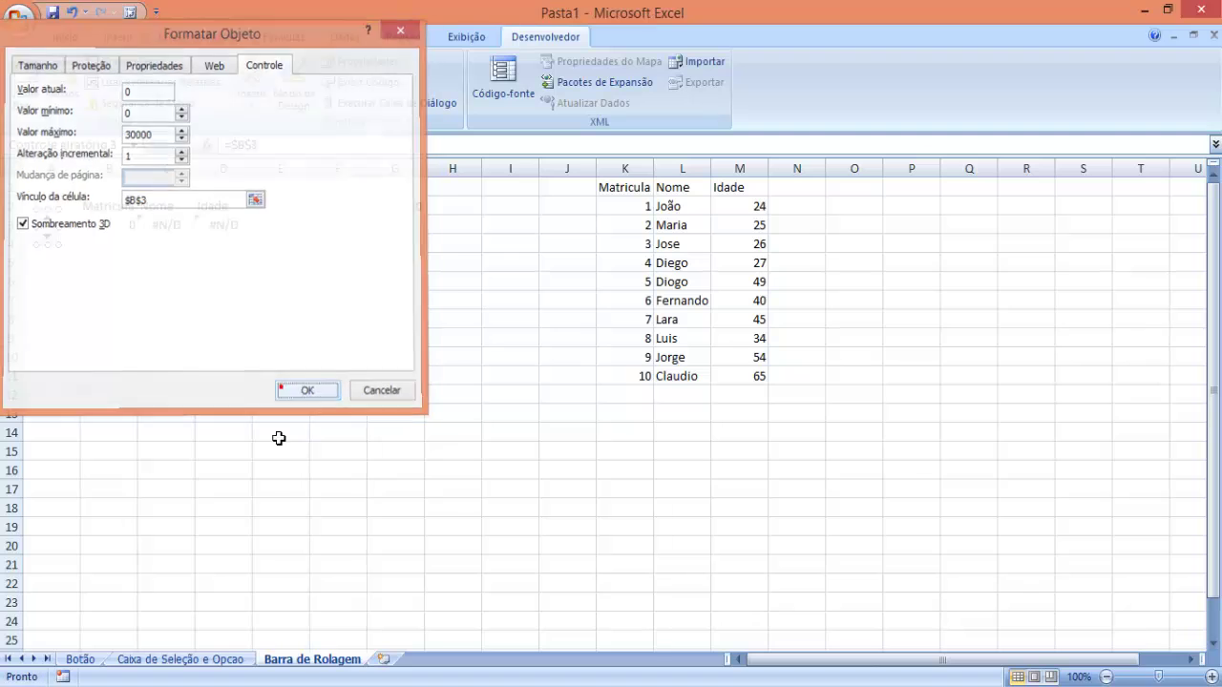
pyautogui.press('Return')
pyautogui.click(281, 450)
# Step the spin button up to Matricula 4 and clear the leftover value in cell G2
pyautogui.click(48, 220)
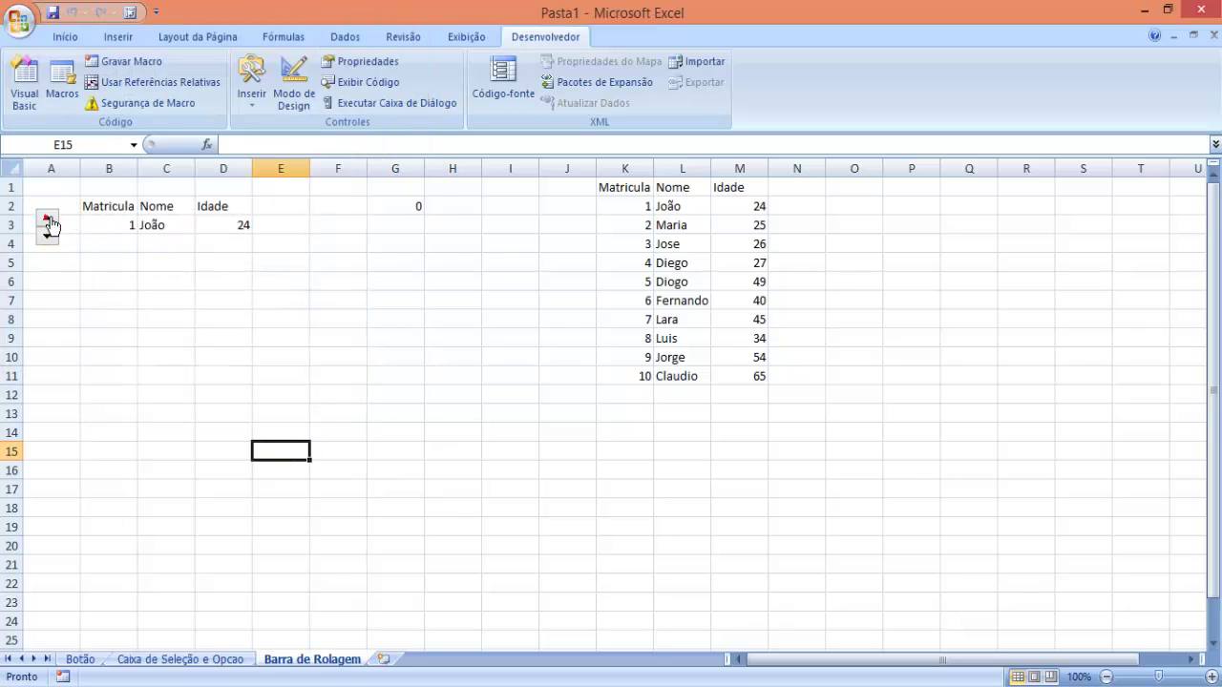
pyautogui.click(47, 219)
pyautogui.click(48, 220)
pyautogui.click(48, 220)
pyautogui.click(386, 203)
pyautogui.click(317, 300)
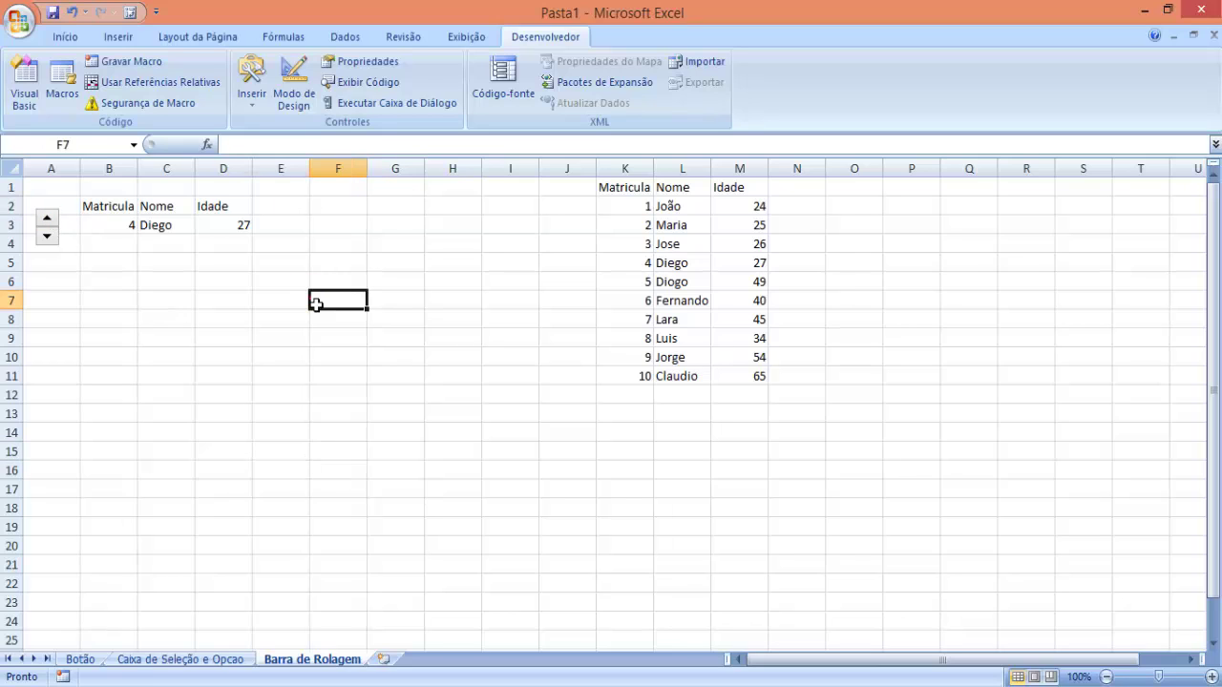
# Step the spin button up to Matricula 11 and compare it with the end of the data table
pyautogui.click(48, 220)
pyautogui.click(47, 219)
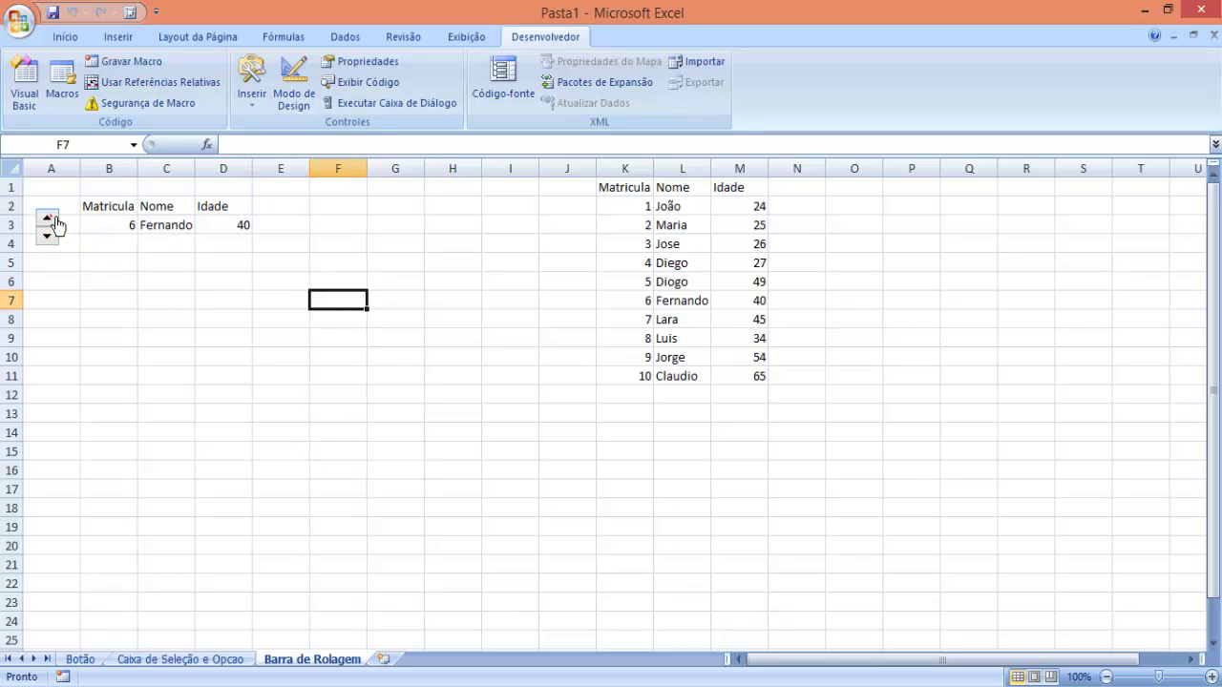
pyautogui.click(48, 219)
pyautogui.click(48, 218)
pyautogui.click(48, 218)
pyautogui.click(48, 219)
pyautogui.click(48, 219)
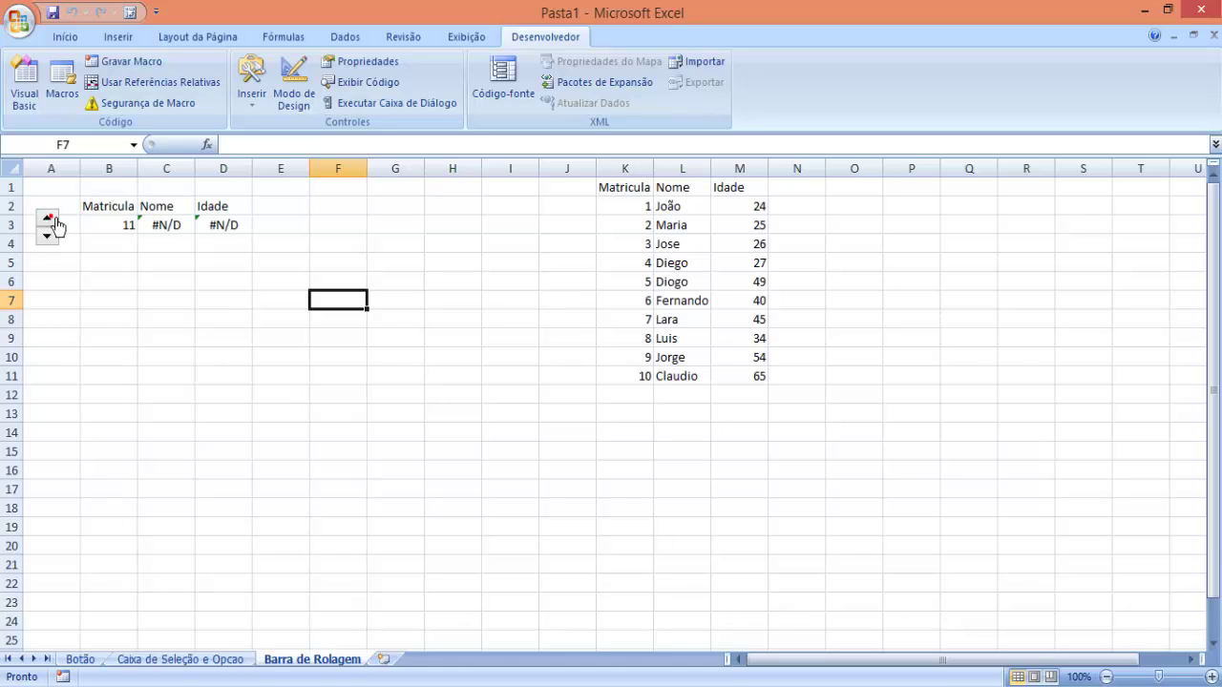
pyautogui.click(125, 226)
pyautogui.click(649, 399)
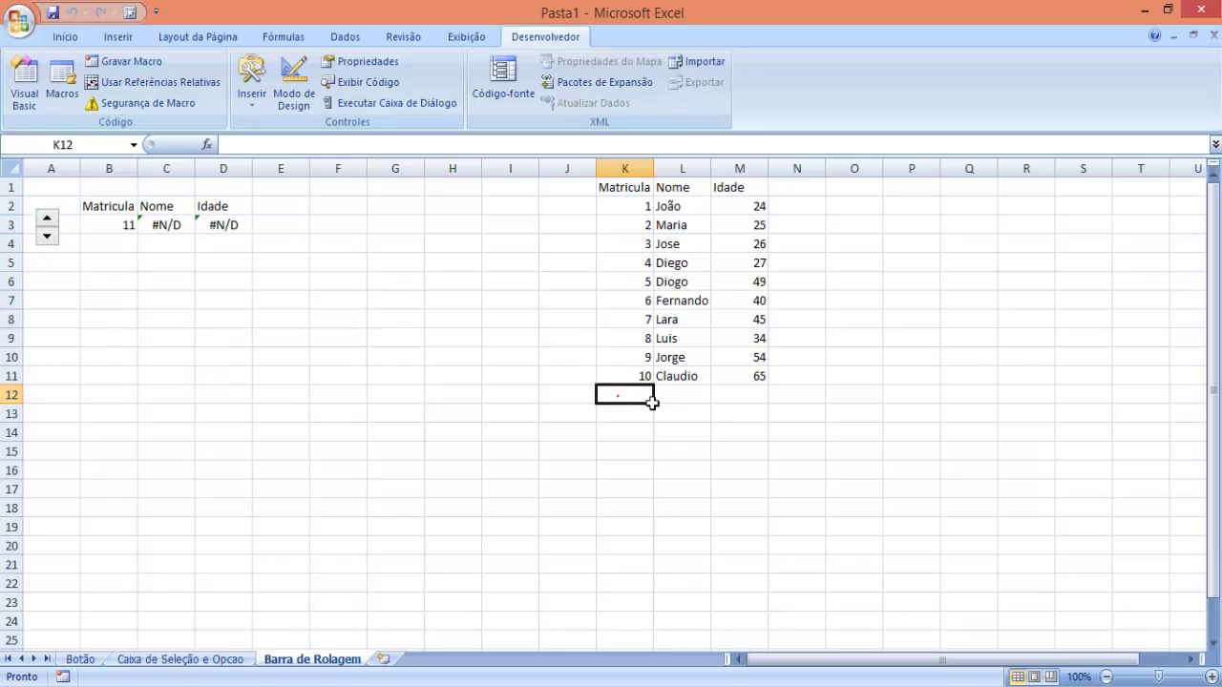
# Step the spin button back to Matricula 10 and change the maximum value in its control settings
pyautogui.click(47, 236)
pyautogui.keyDown('ctrl'); pyautogui.click(55, 241); pyautogui.keyUp('ctrl')
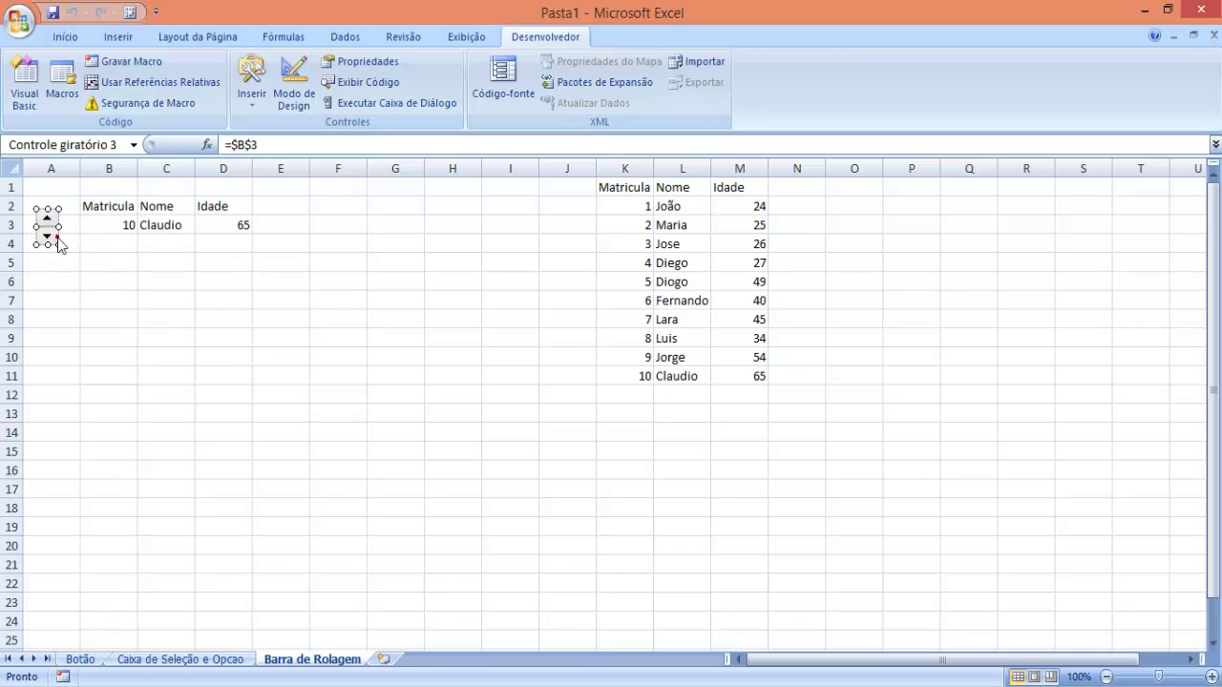
pyautogui.rightClick(55, 242)
pyautogui.click(109, 379)
pyautogui.click(150, 145)
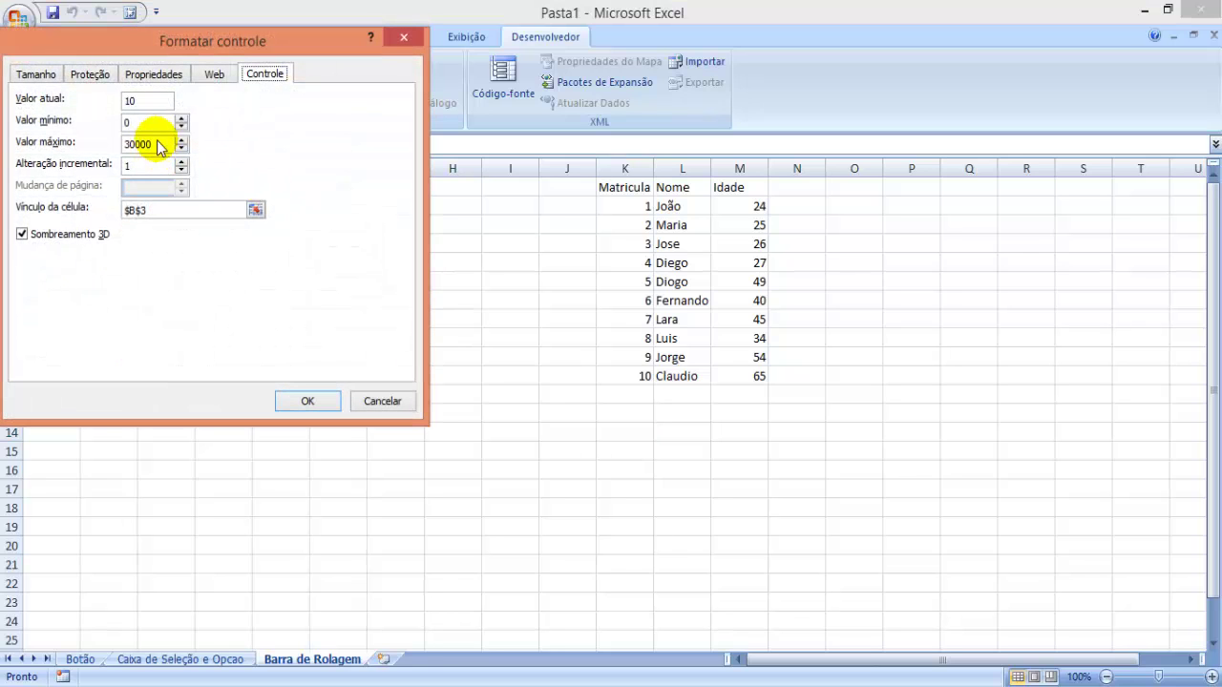
pyautogui.doubleClick(159, 145)
pyautogui.press('Return')
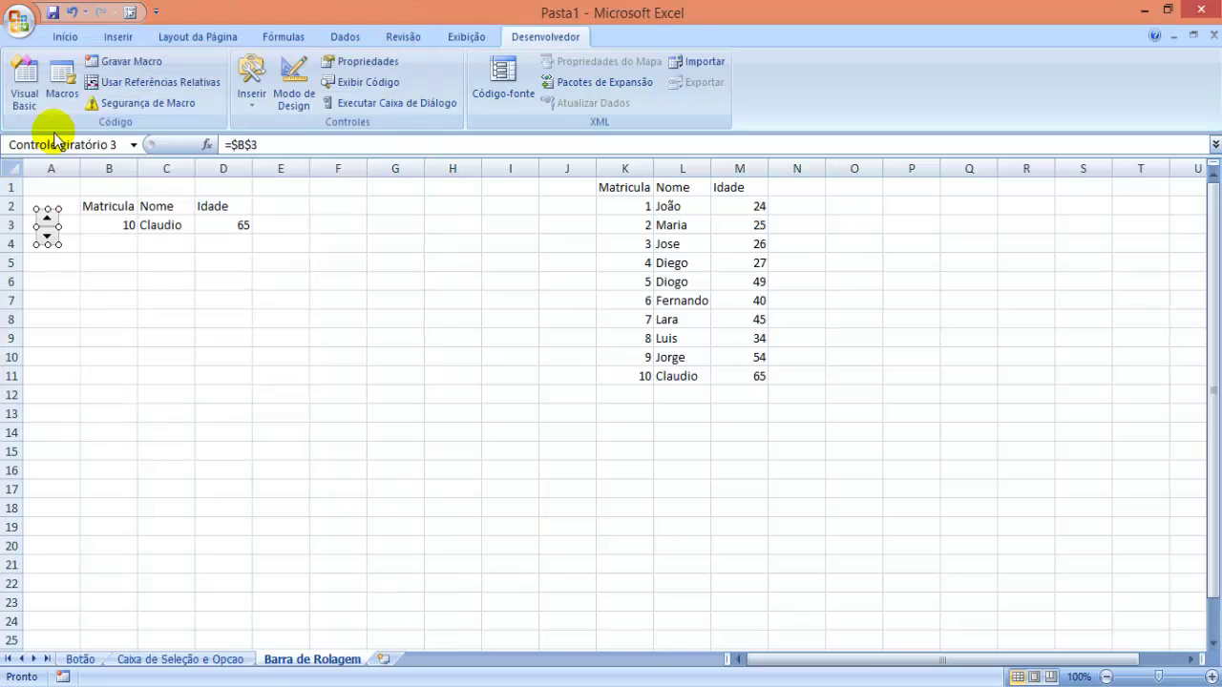
# Test the spin button by stepping down through the records, up to Matricula 10, and back down to 7
pyautogui.click(56, 255)
pyautogui.click(47, 237)
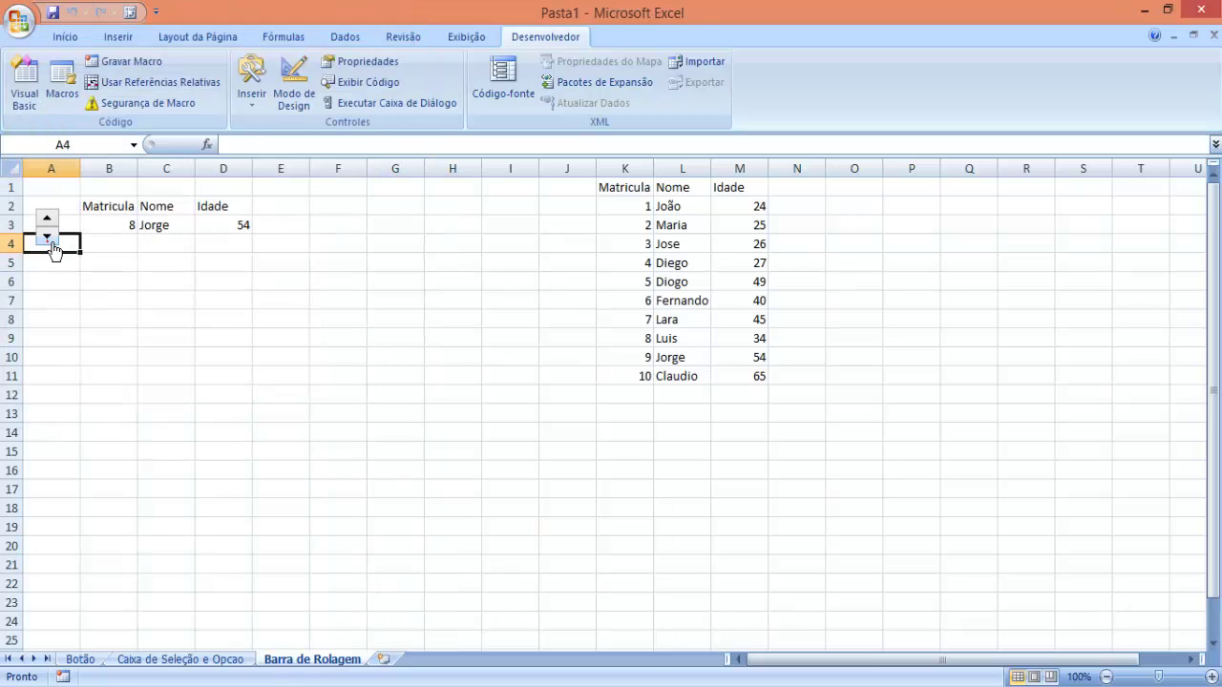
pyautogui.click(47, 236)
pyautogui.click(47, 237)
pyautogui.click(47, 236)
pyautogui.click(47, 237)
pyautogui.click(44, 212)
pyautogui.click(47, 218)
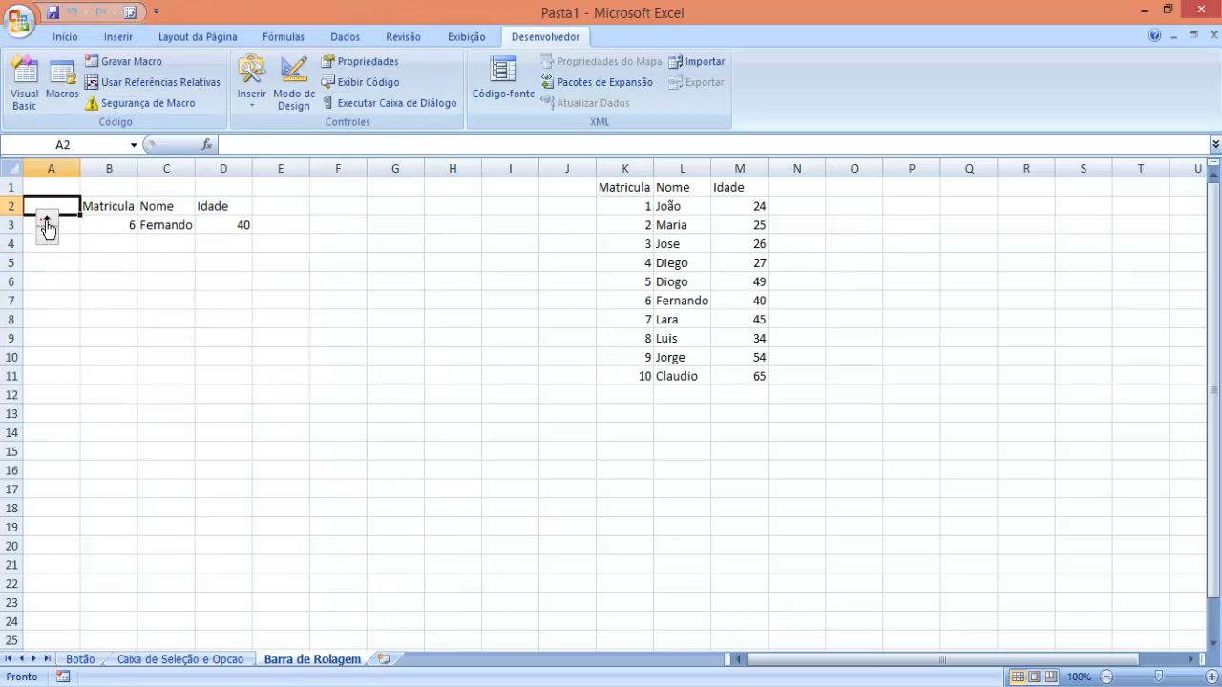
pyautogui.click(46, 218)
pyautogui.click(46, 218)
pyautogui.click(47, 218)
pyautogui.click(47, 218)
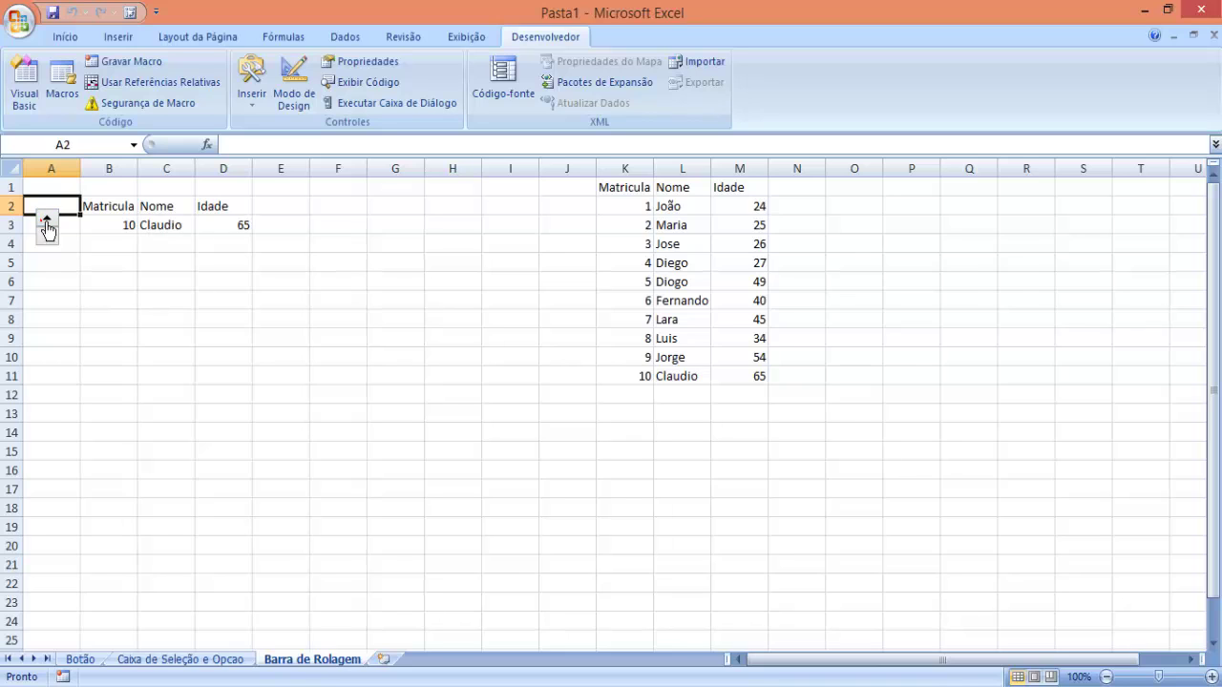
pyautogui.click(47, 237)
pyautogui.click(50, 218)
pyautogui.click(47, 235)
pyautogui.click(46, 236)
pyautogui.click(47, 235)
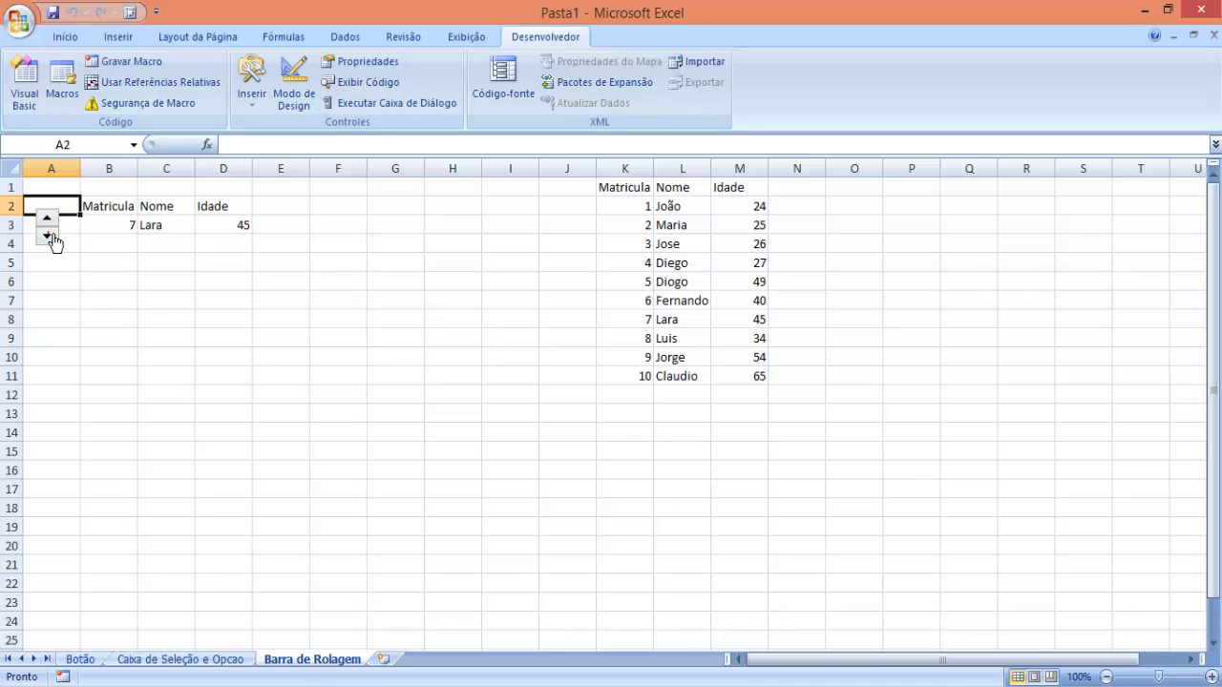
pyautogui.click(67, 302)
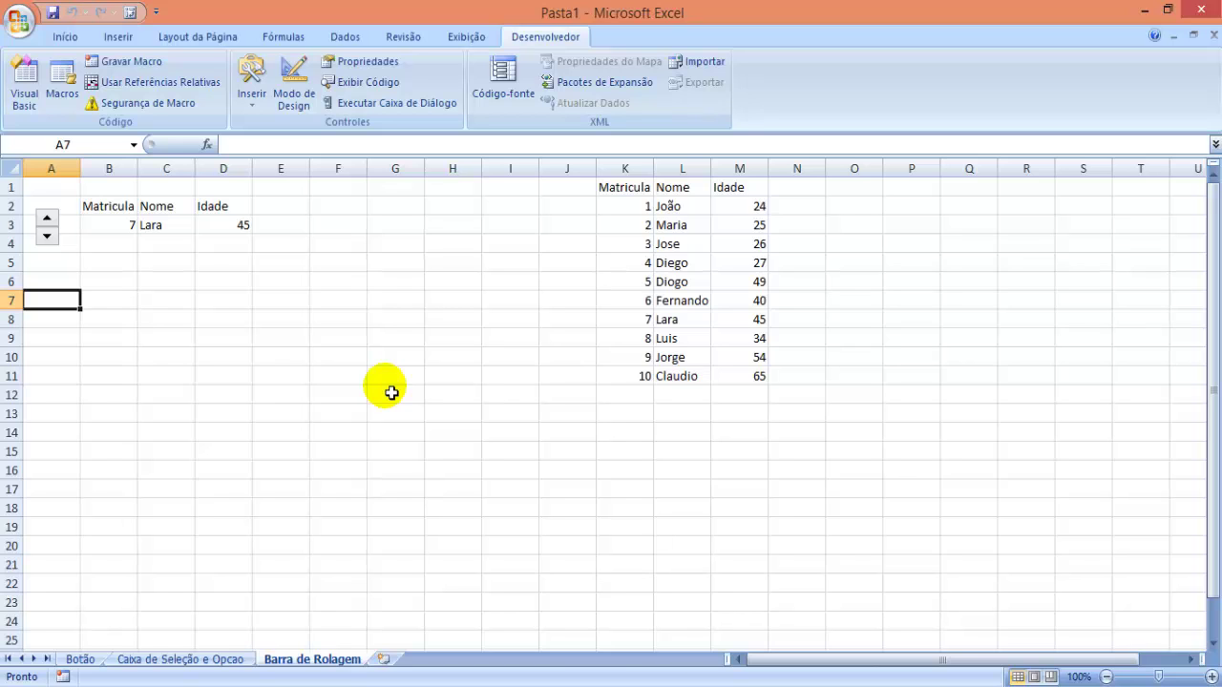
# Switch to the PowerPoint presentation, start the slide show from the current slide and advance to the Objetivo slide
pyautogui.click(783, 685)
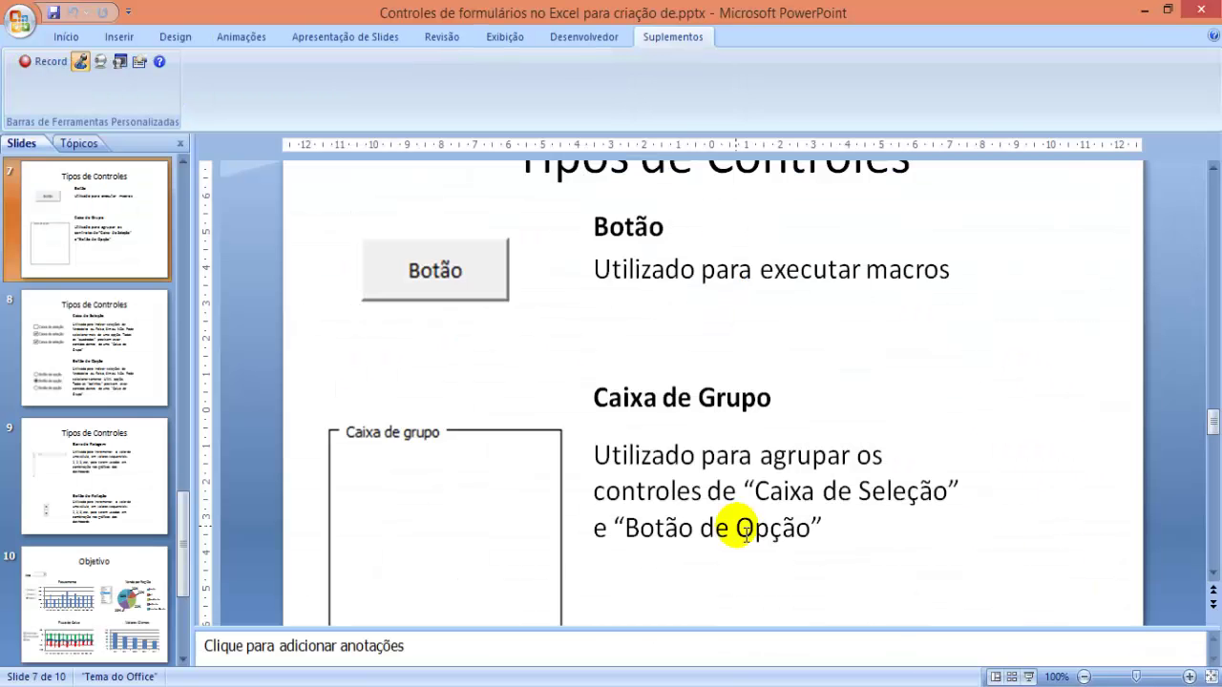
pyautogui.hotkey('shift', 'F5')
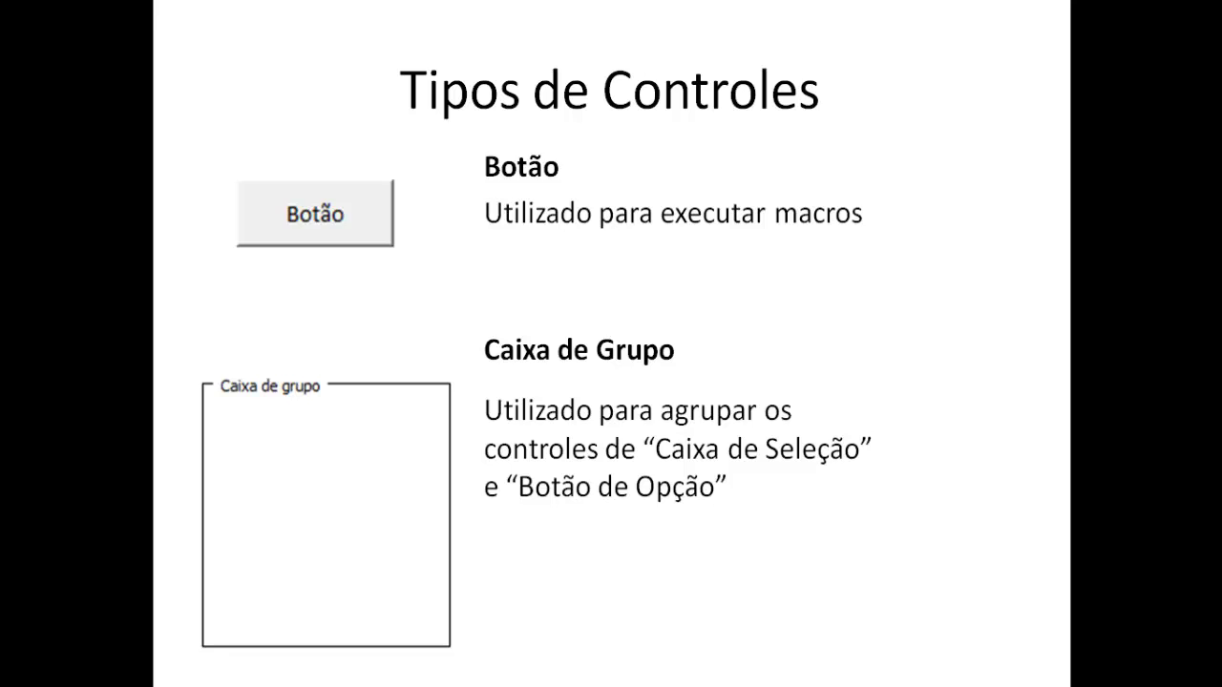
pyautogui.press('Right')
pyautogui.press('Right')
pyautogui.press('Right')
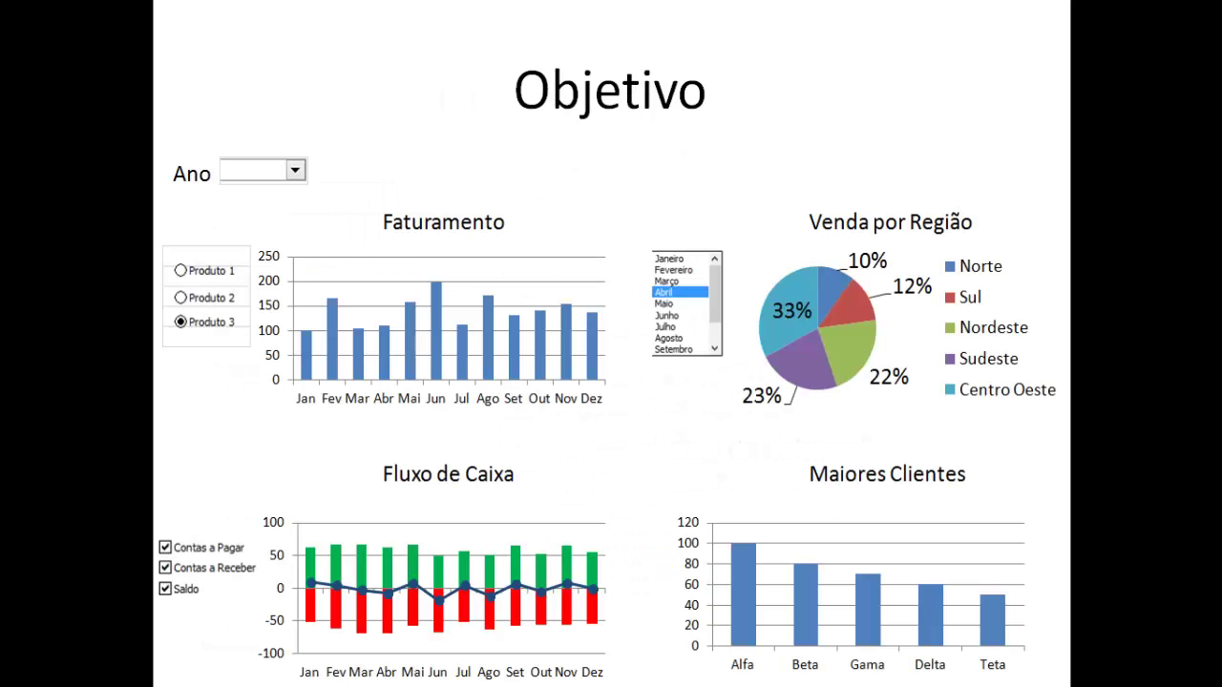
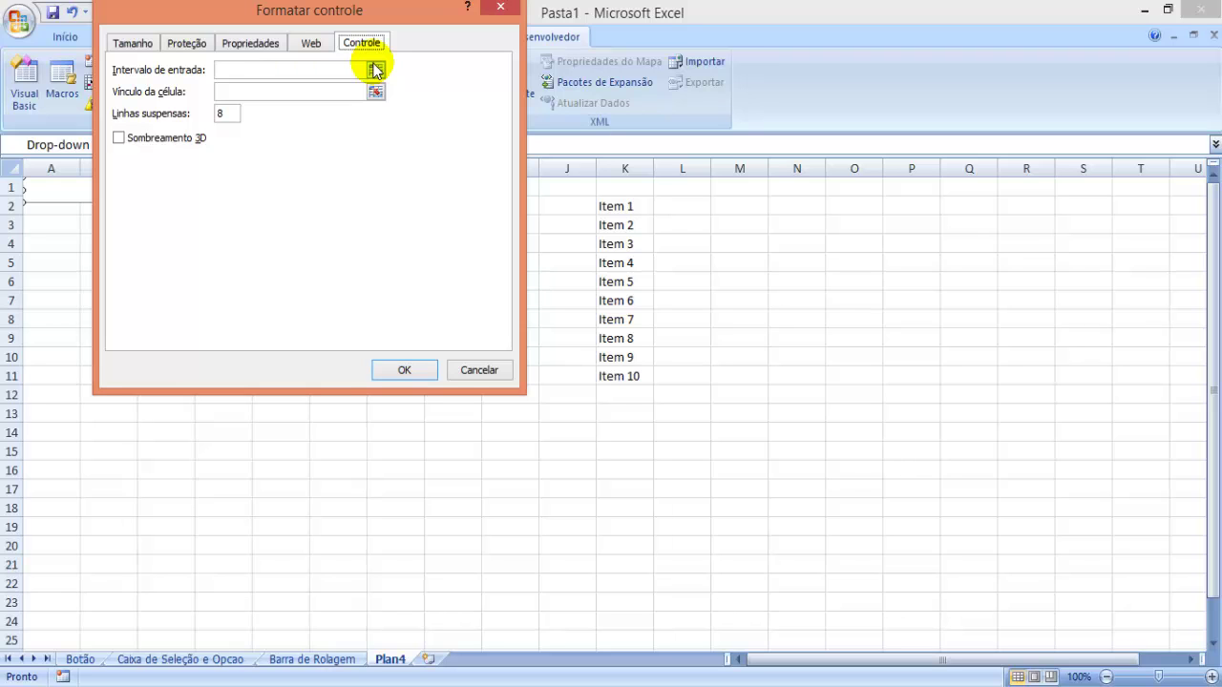
# Set the combo box's input range to $K$2:$K$11 and its cell link to $M$2, keeping 8 drop-down lines
pyautogui.click(376, 70)
pyautogui.moveTo(598, 202); pyautogui.dragTo(611, 380)
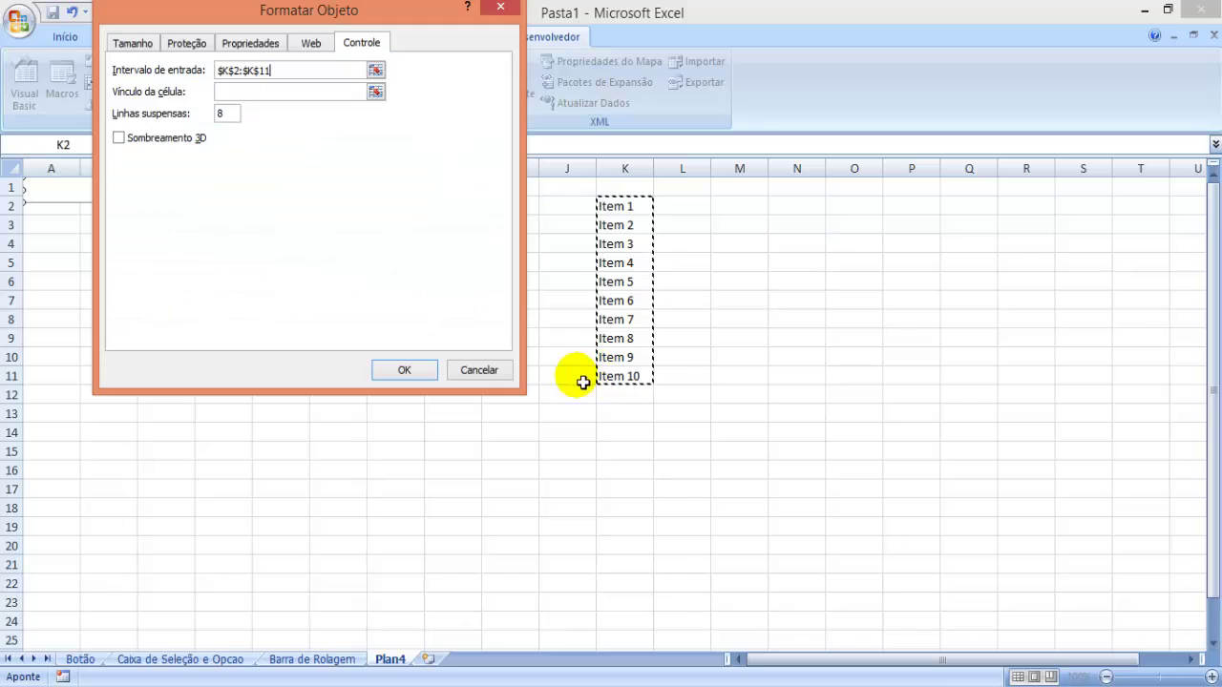
pyautogui.click(376, 90)
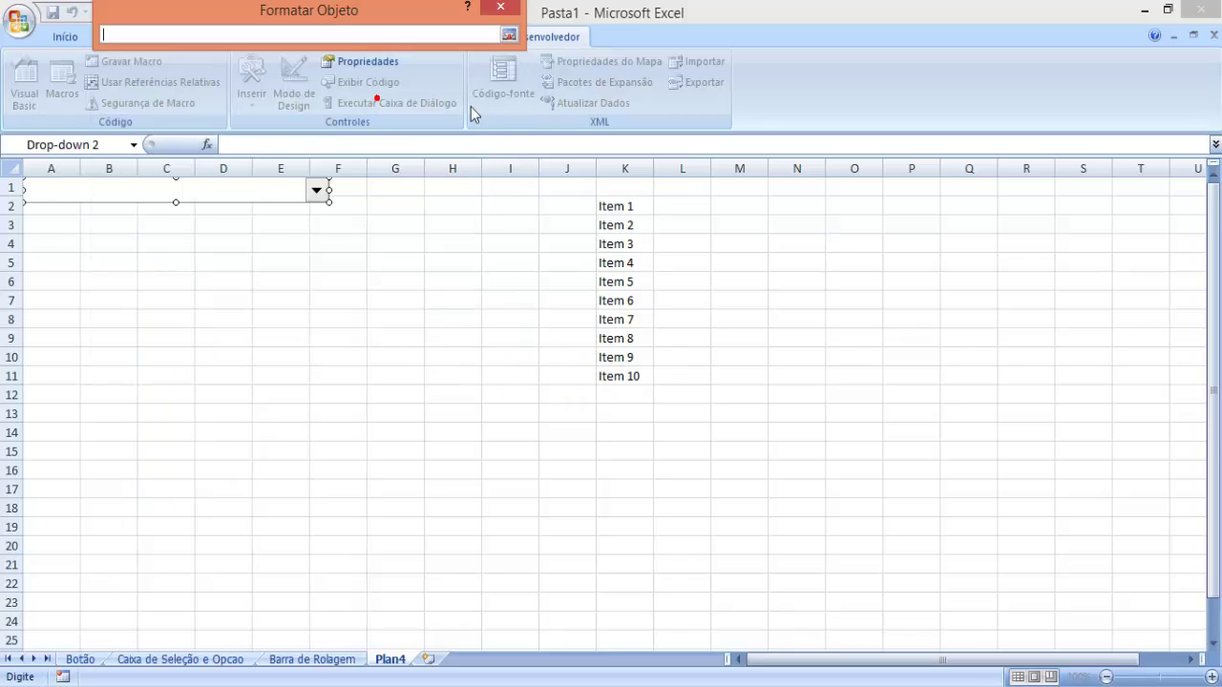
pyautogui.click(741, 205)
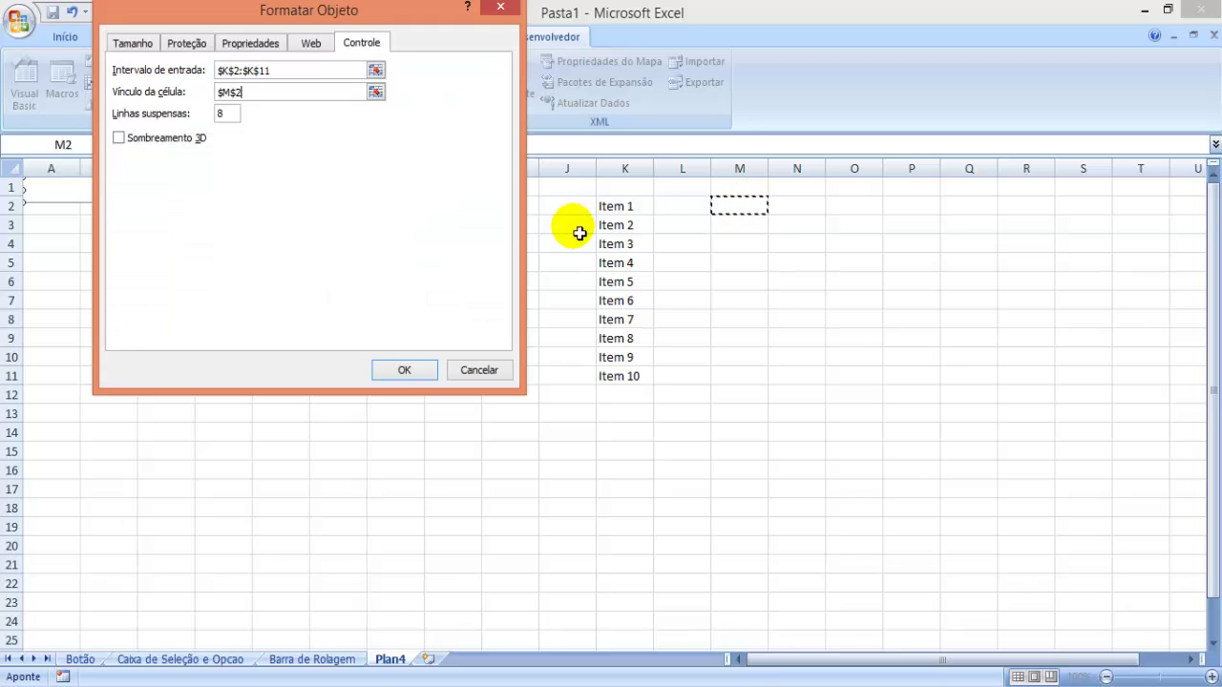
pyautogui.click(231, 119)
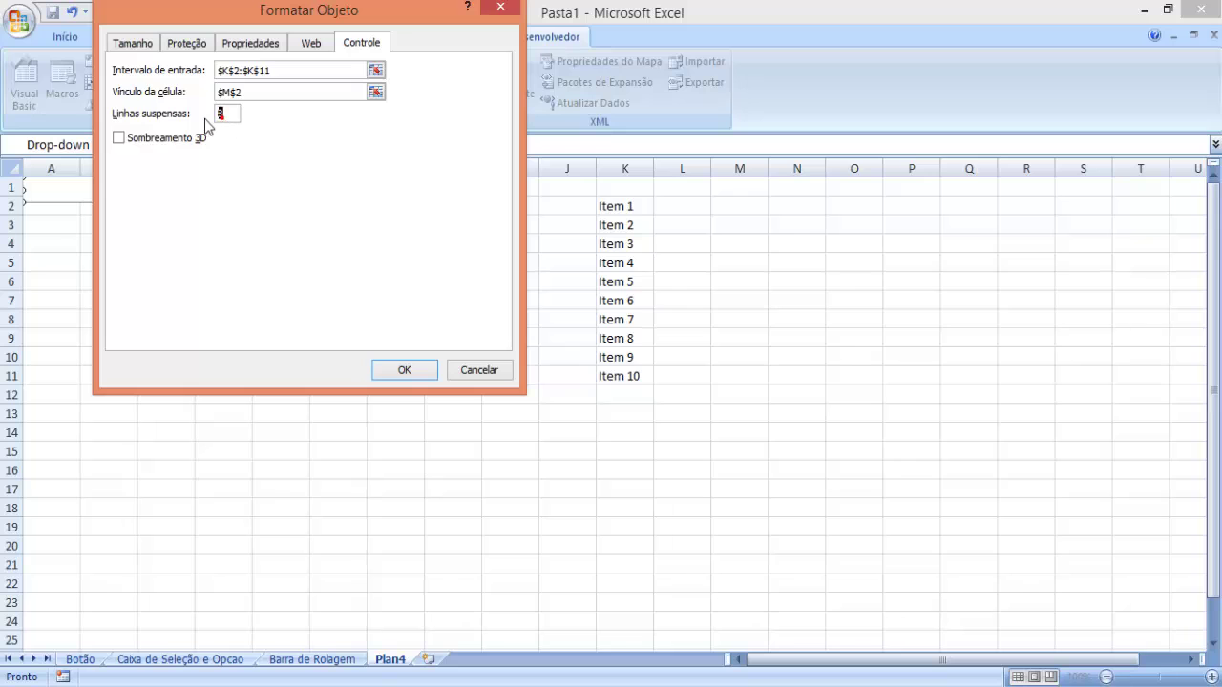
pyautogui.doubleClick(221, 113)
pyautogui.click(402, 366)
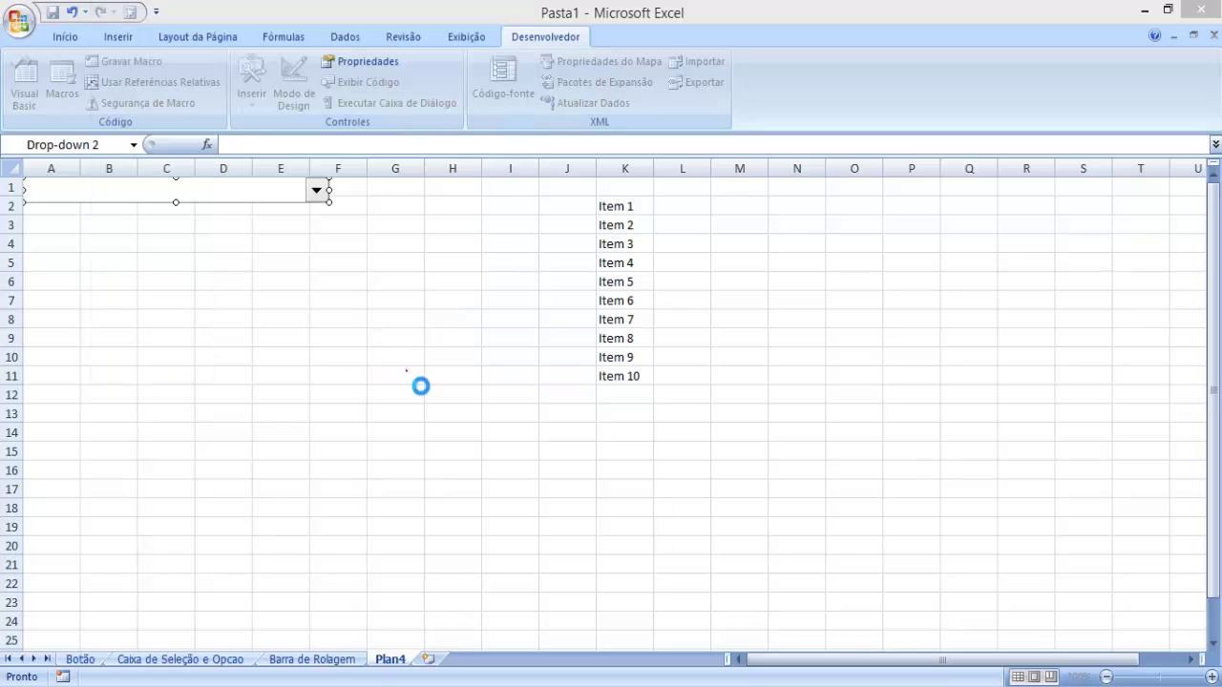
# Deselect the combo box and test its item list by choosing Item 7
pyautogui.click(357, 342)
pyautogui.moveTo(625, 204); pyautogui.dragTo(619, 376)
pyautogui.click(344, 357)
pyautogui.click(316, 190)
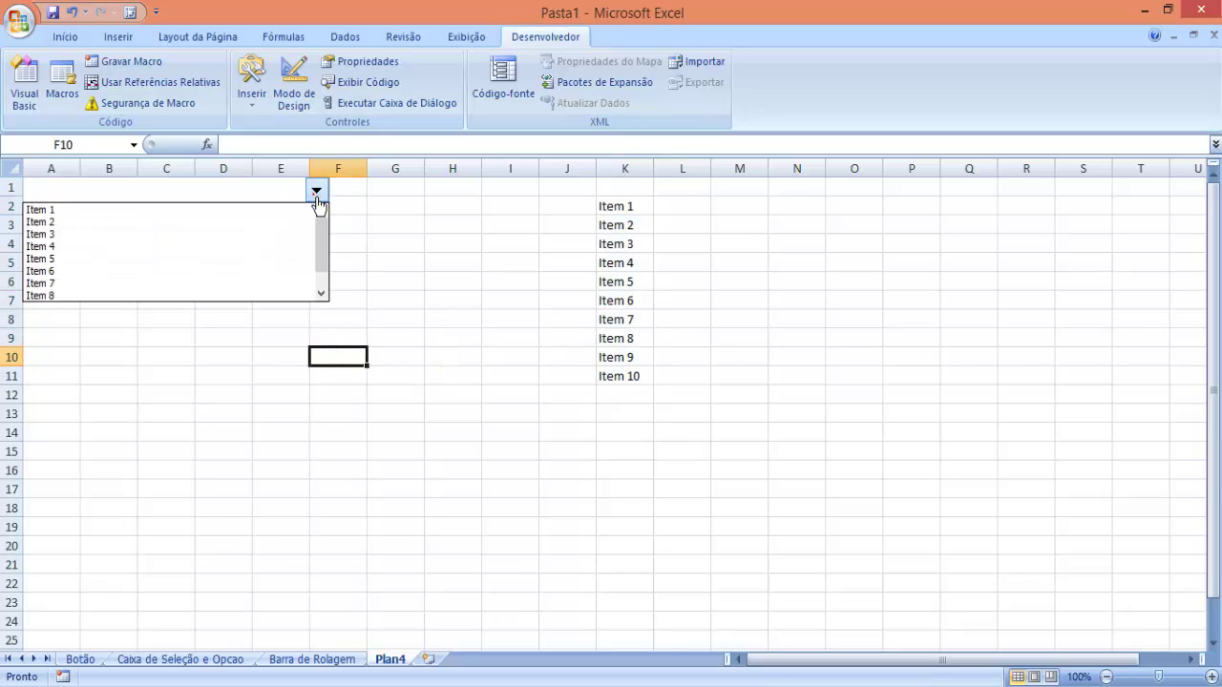
pyautogui.moveTo(322, 220); pyautogui.dragTo(324, 264)
pyautogui.click(96, 260)
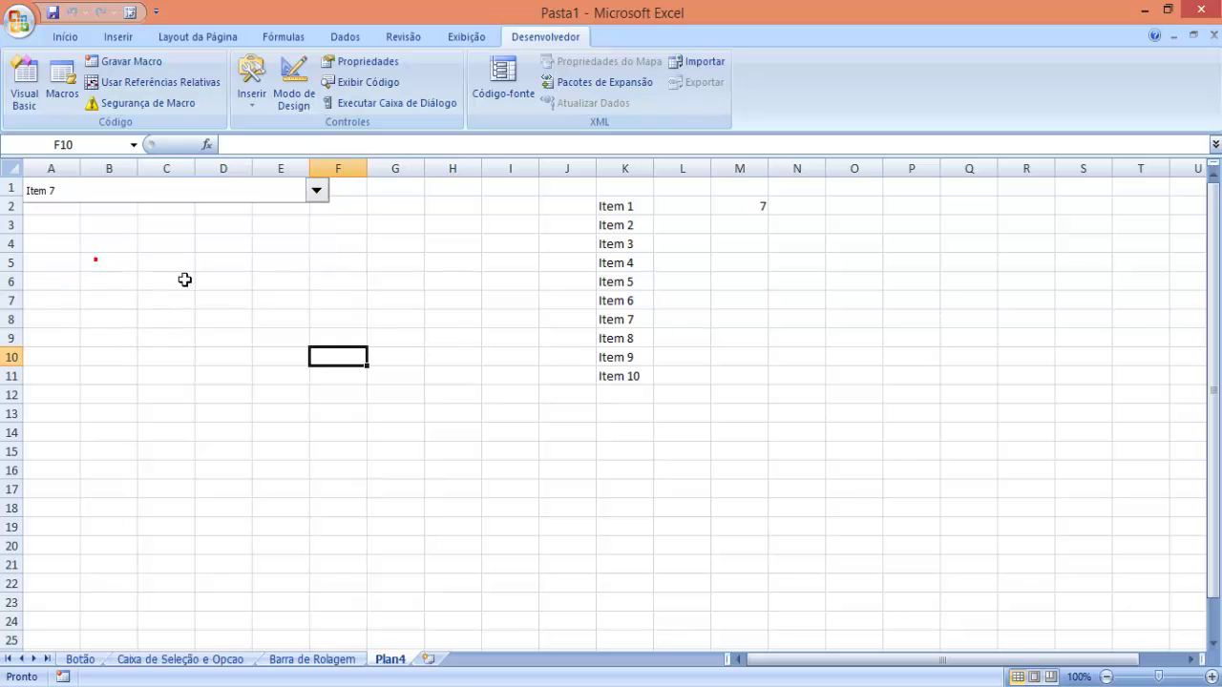
# Fill the linked cell M2 with yellow to make it stand out
pyautogui.click(736, 203)
pyautogui.click(57, 37)
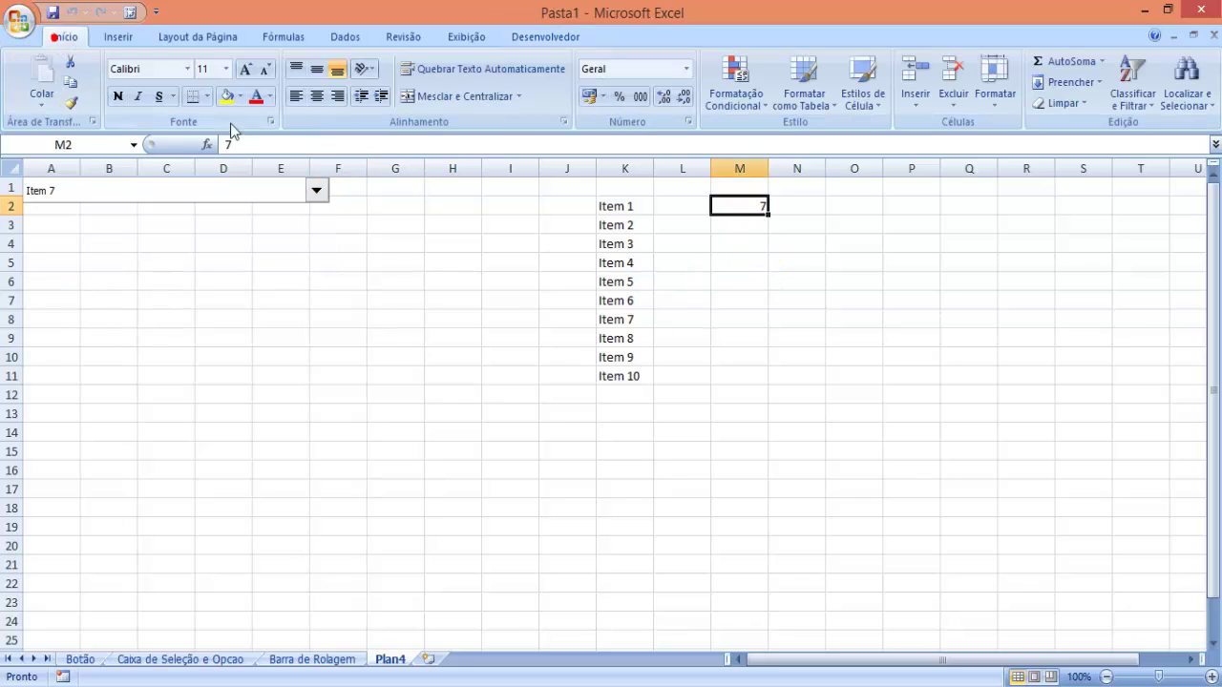
pyautogui.click(227, 96)
pyautogui.click(353, 376)
pyautogui.click(740, 205)
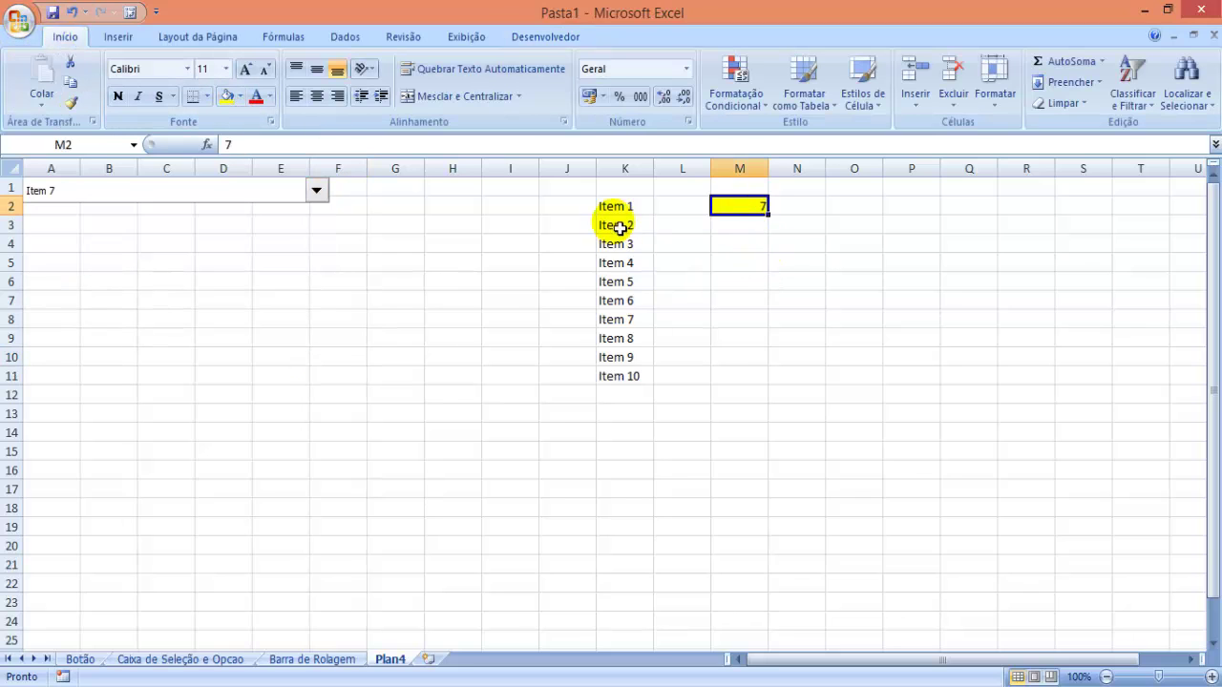
# Compare the position of Item 7 in the column K list with the linked cell M2
pyautogui.moveTo(616, 208); pyautogui.dragTo(639, 372)
pyautogui.click(644, 328)
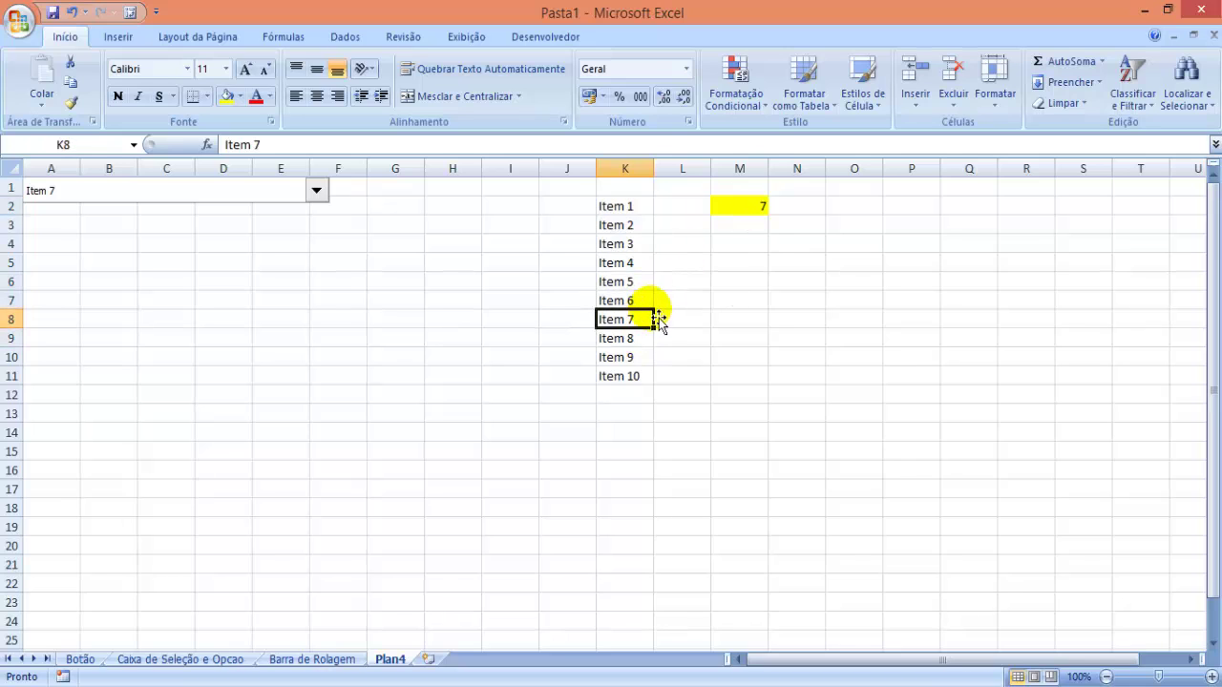
pyautogui.click(743, 208)
# Choose Item 4 in the combo box and compare the linked cell M2 with its position in the list
pyautogui.click(311, 193)
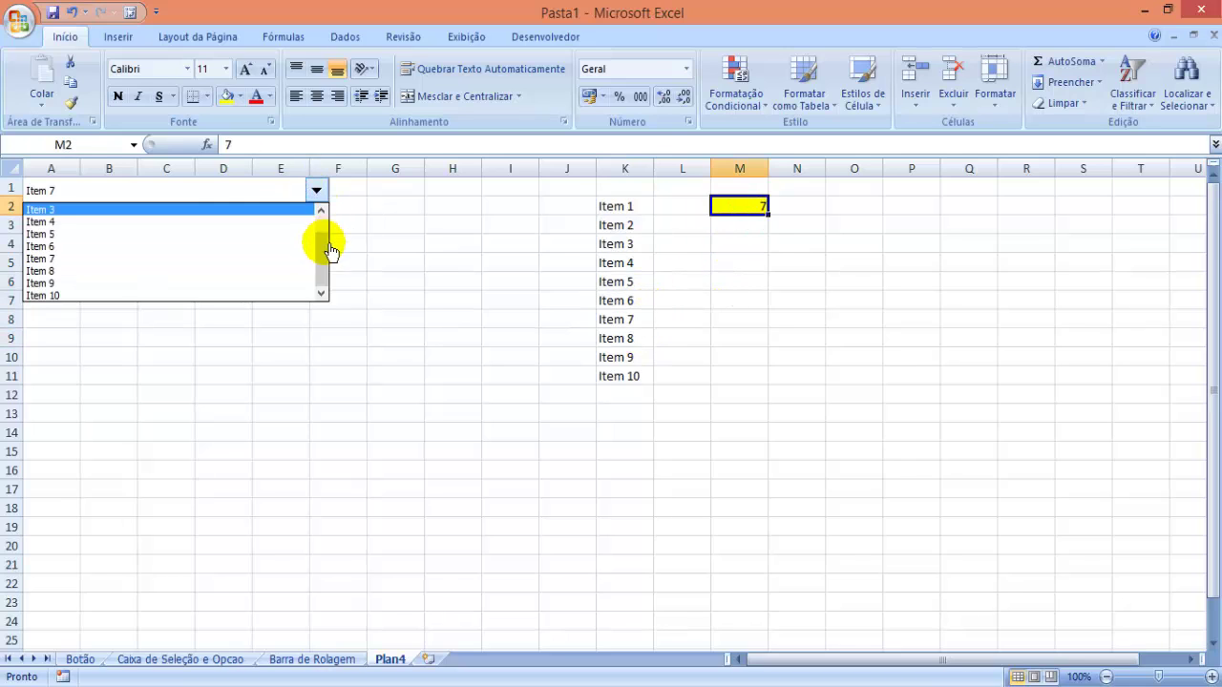
pyautogui.click(324, 209)
pyautogui.click(310, 209)
pyautogui.click(315, 189)
pyautogui.click(315, 189)
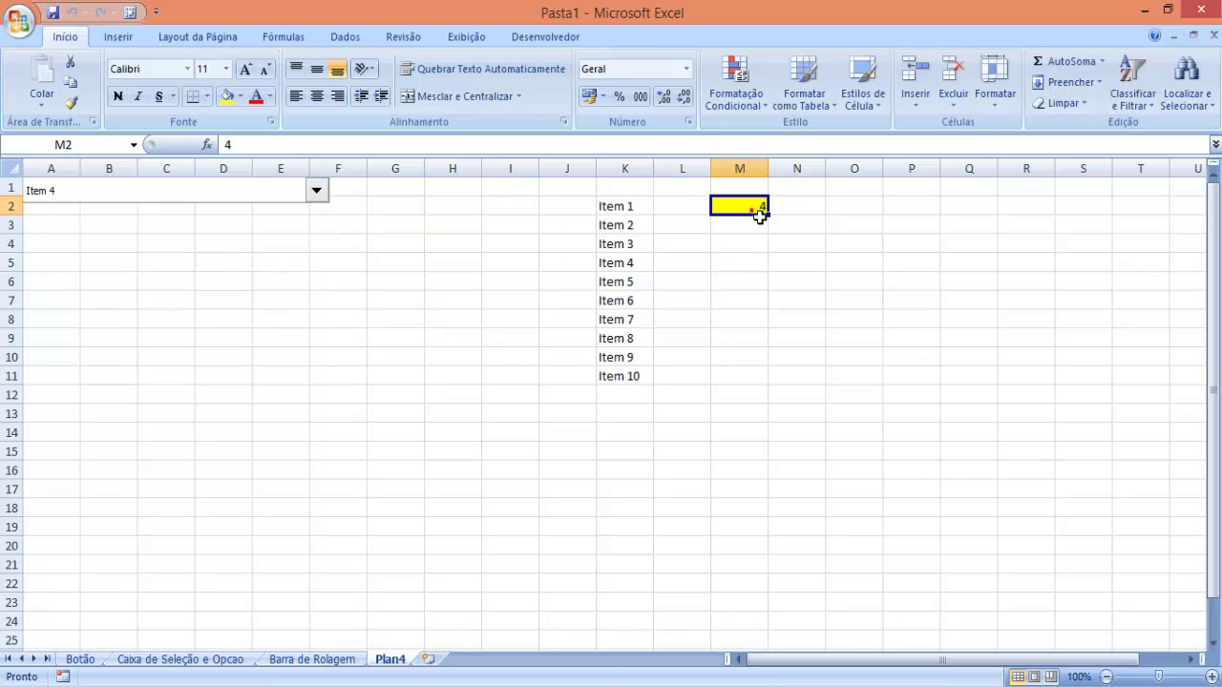
pyautogui.moveTo(627, 204); pyautogui.dragTo(646, 267)
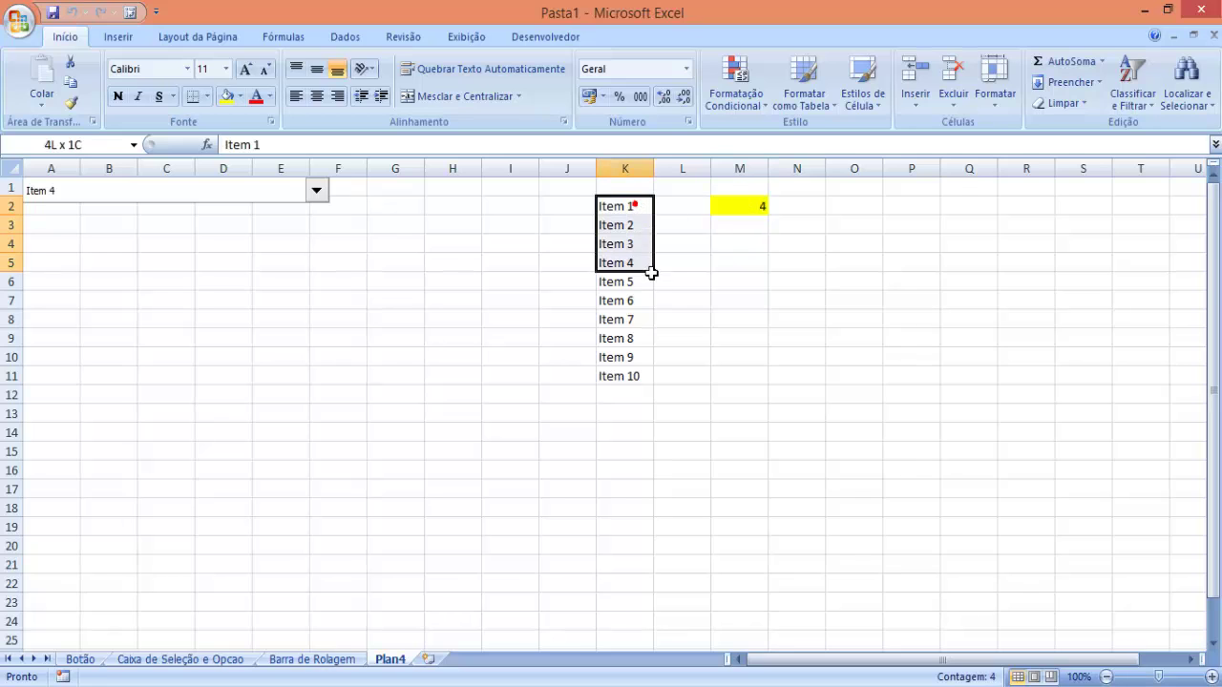
pyautogui.click(632, 270)
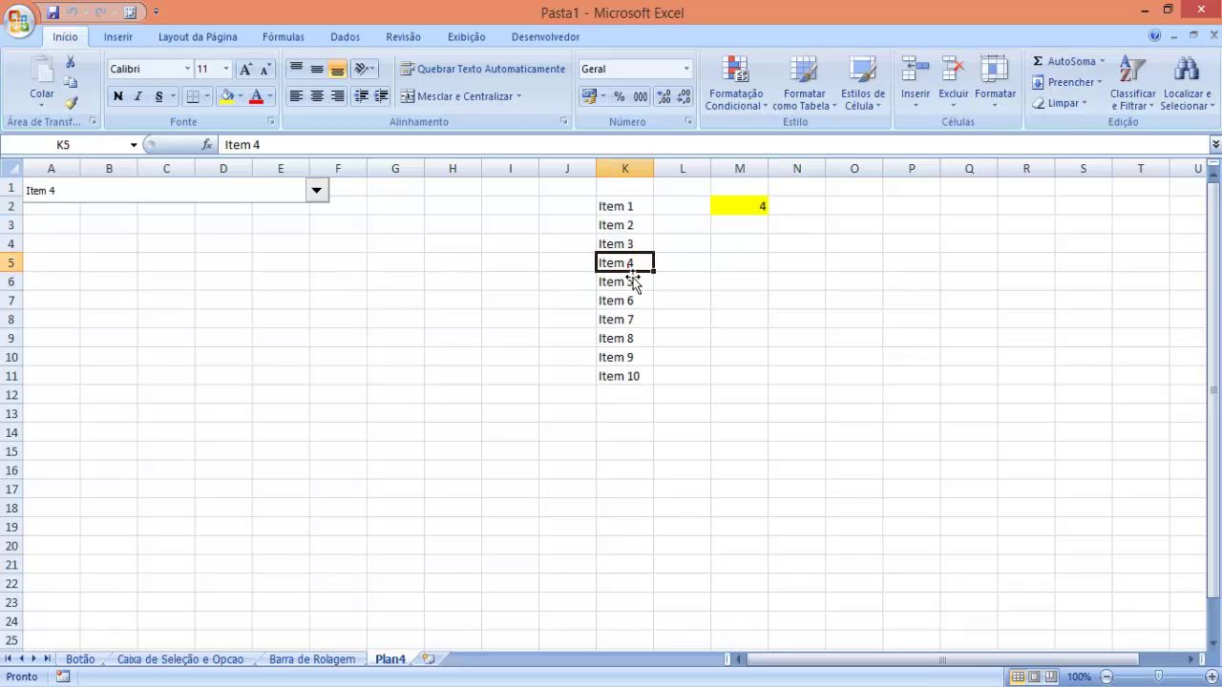
# Number the items from 1 to 10 in J2:J11, entering the first values and filling the series down
pyautogui.click(554, 208)
pyautogui.write('1')
pyautogui.press('Return')
pyautogui.write('2')
pyautogui.press('Return')
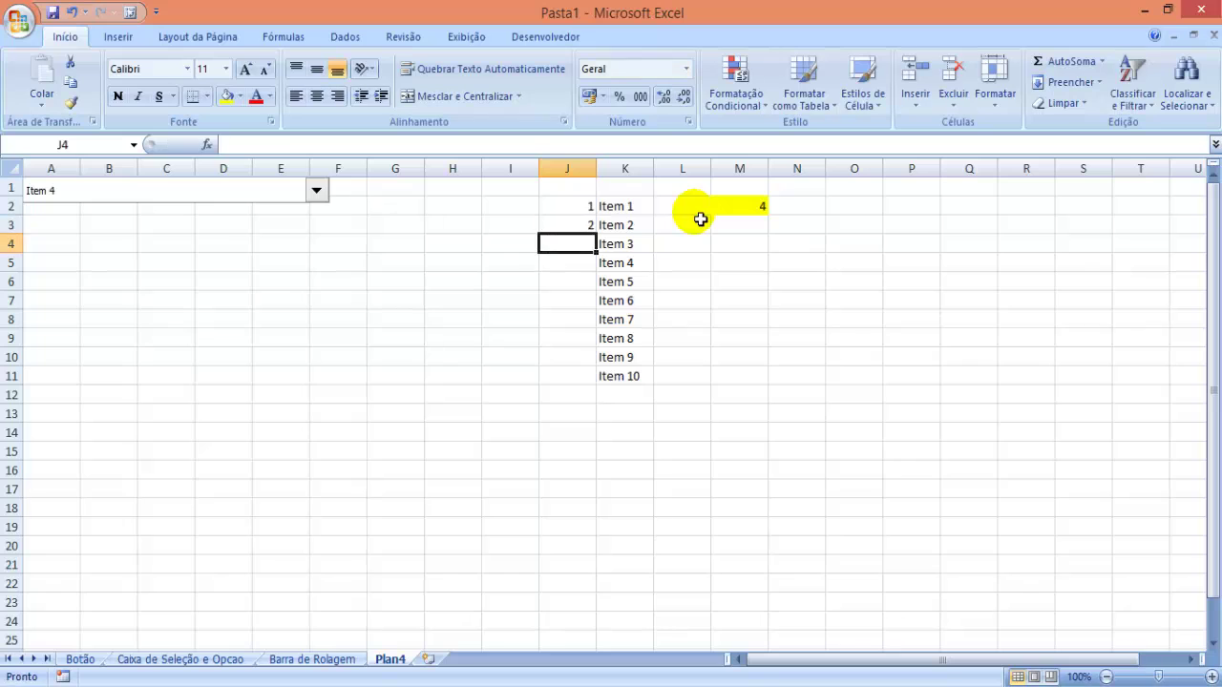
pyautogui.write('3')
pyautogui.press('Return')
pyautogui.moveTo(581, 214); pyautogui.dragTo(583, 259)
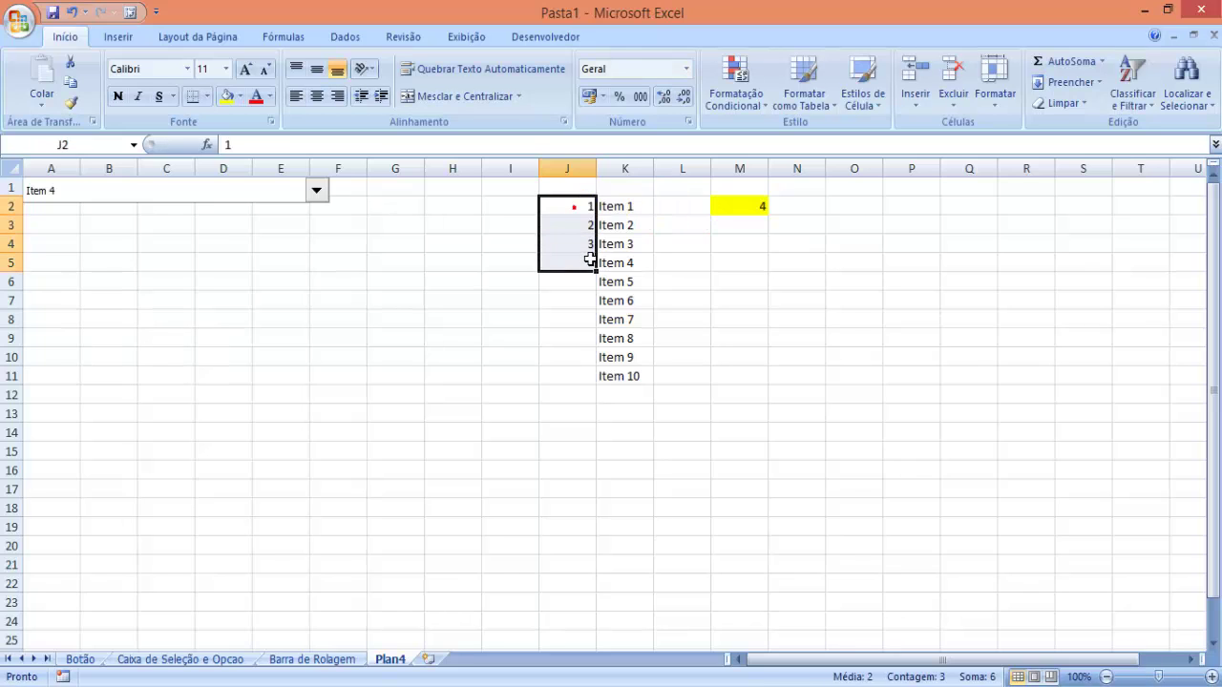
pyautogui.click(583, 243)
pyautogui.moveTo(584, 206); pyautogui.dragTo(598, 385)
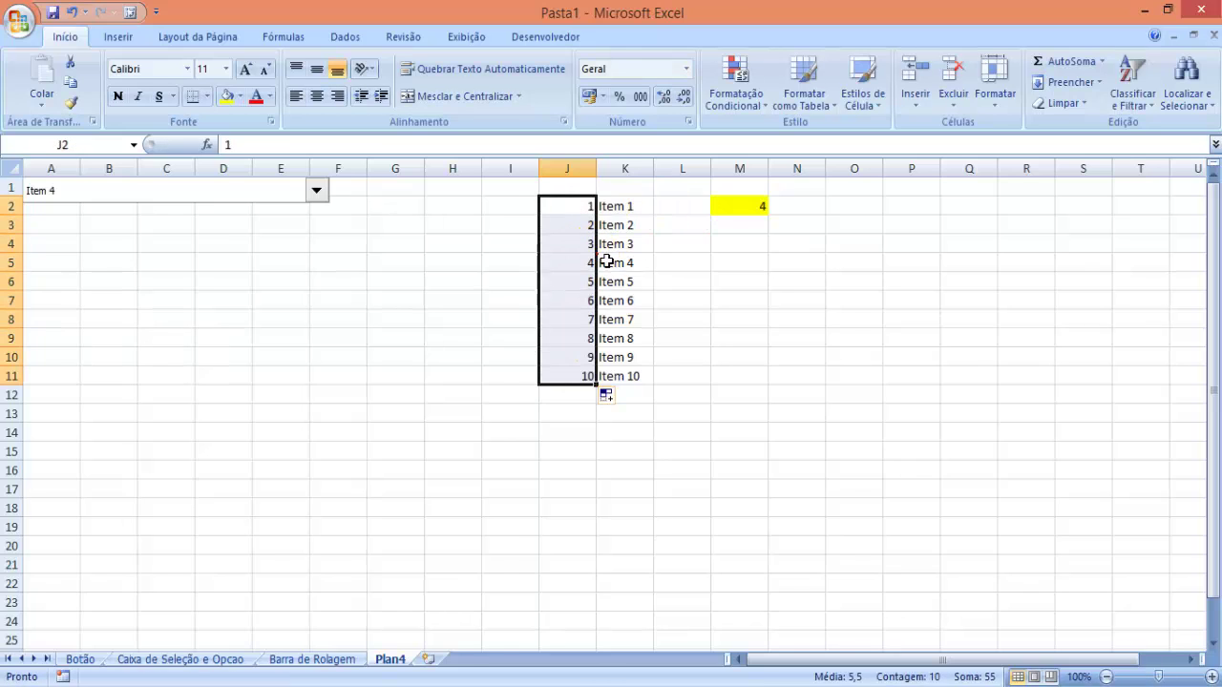
# Enter a PROCV formula in N2 that looks up M2 in J2:K11, returning column 2 with exact match 0
pyautogui.click(793, 210)
pyautogui.write('=procv(')
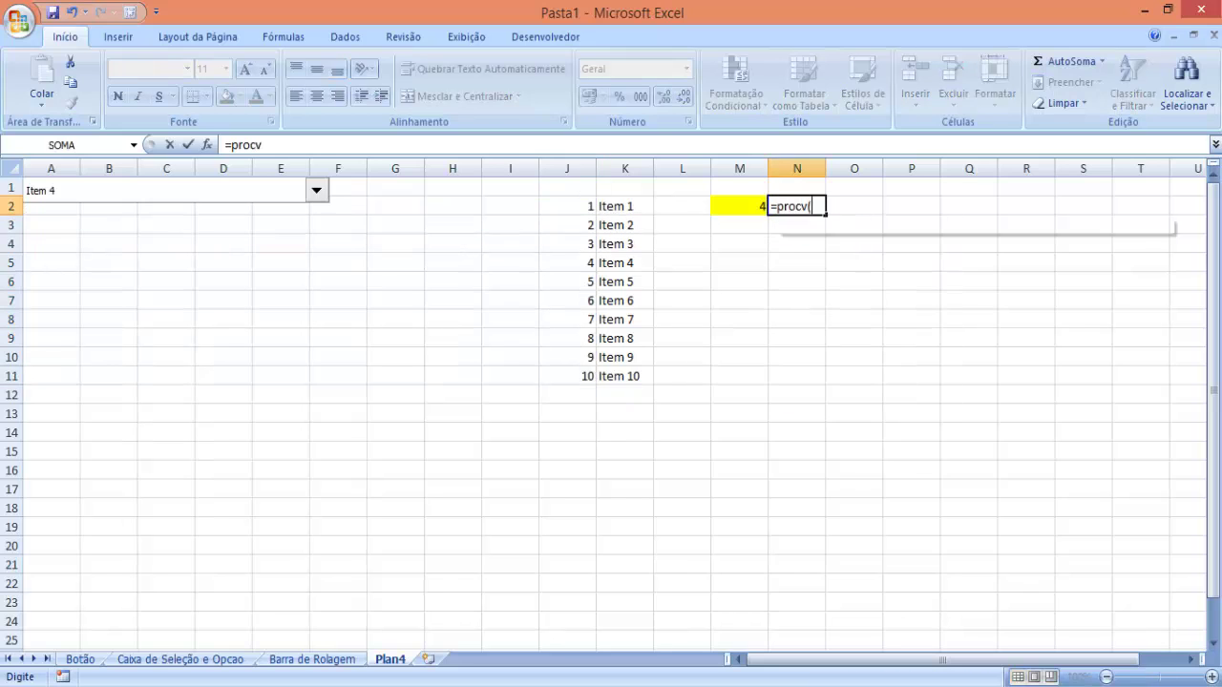
pyautogui.write('M2;')
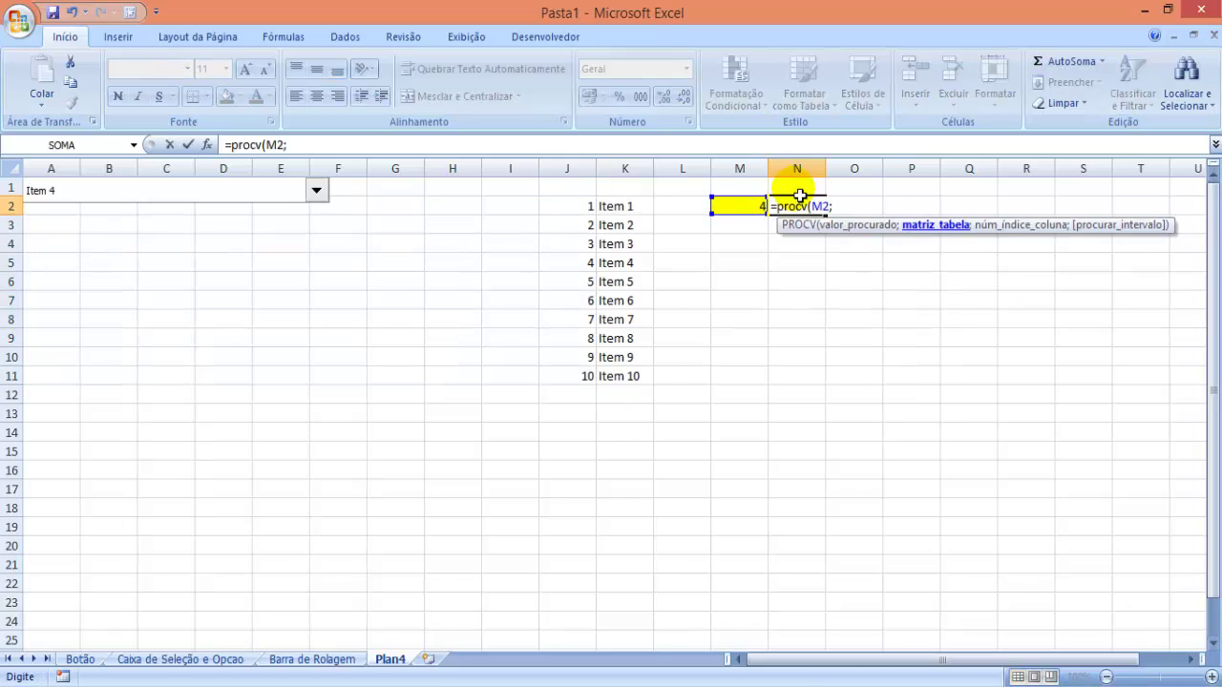
pyautogui.moveTo(571, 205); pyautogui.dragTo(632, 378)
pyautogui.write(';2;0')
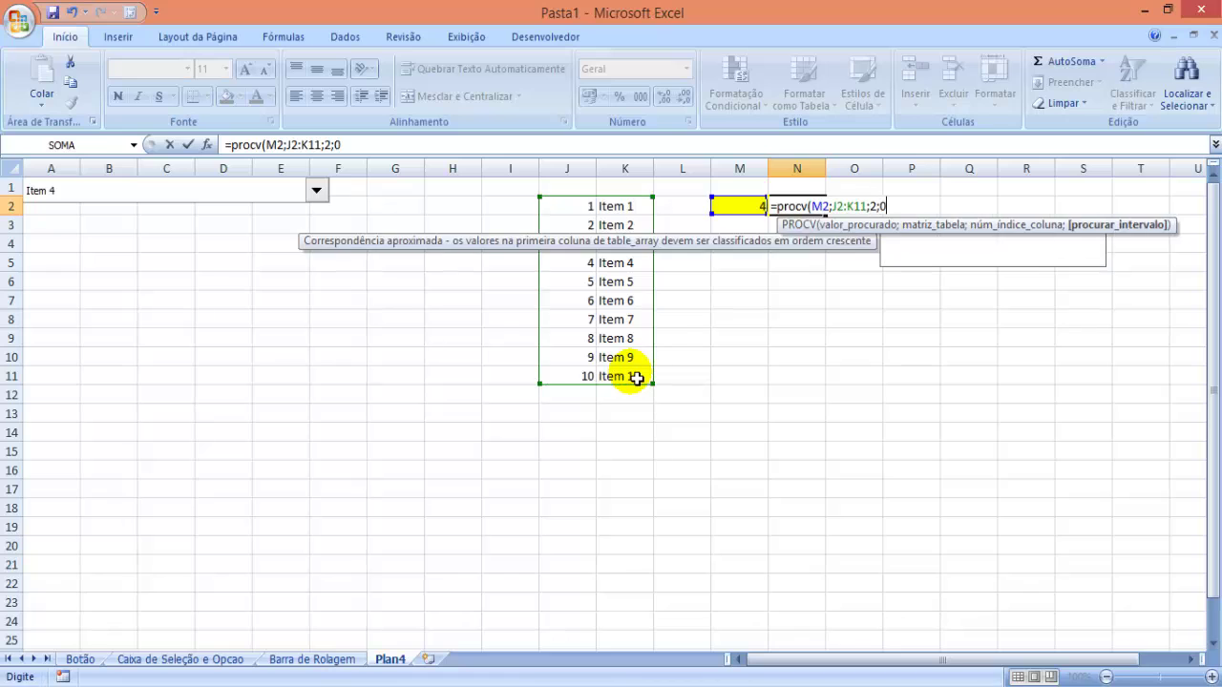
pyautogui.press('Return')
# Test the PROCV lookup by choosing different combo box entries, including Item 8 and finally Item 1
pyautogui.click(316, 190)
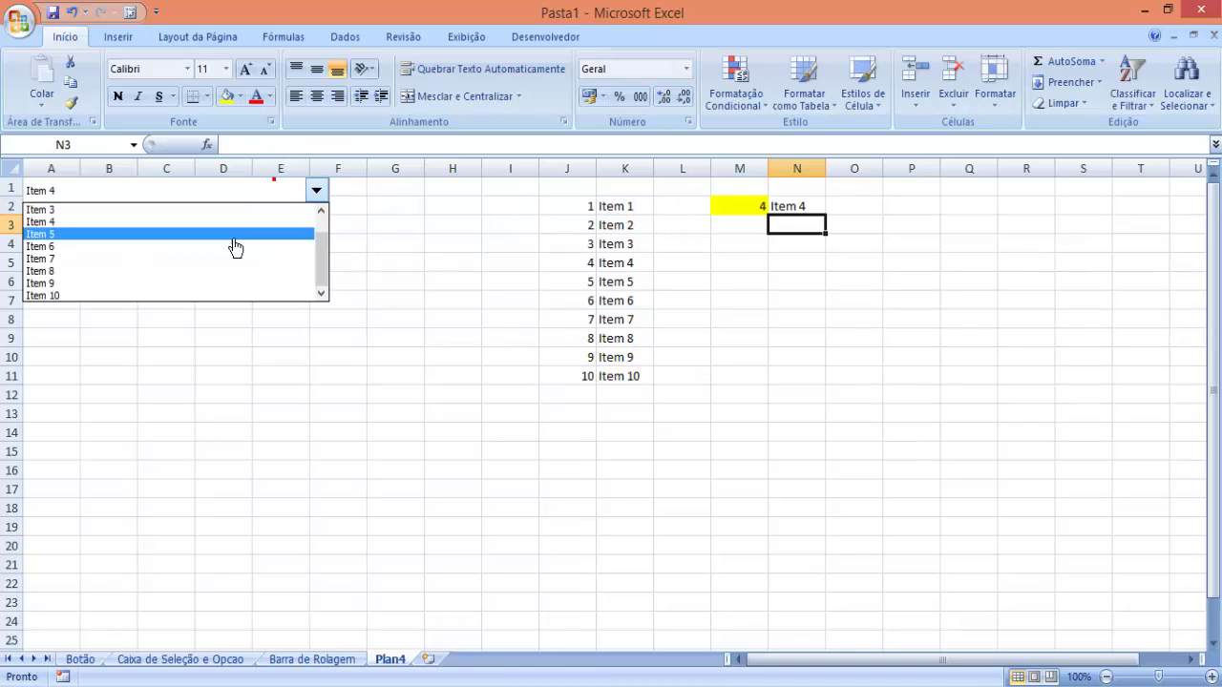
pyautogui.click(227, 250)
pyautogui.click(299, 207)
pyautogui.click(265, 283)
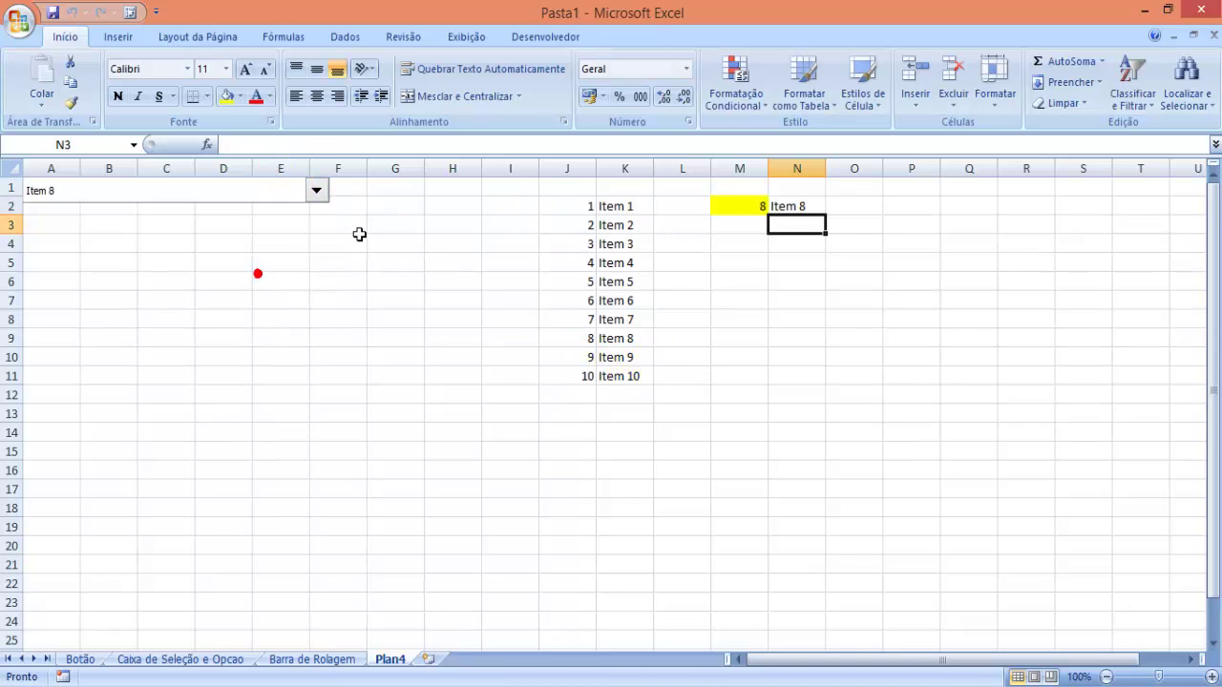
pyautogui.click(316, 190)
pyautogui.moveTo(329, 250); pyautogui.dragTo(329, 232)
pyautogui.click(249, 210)
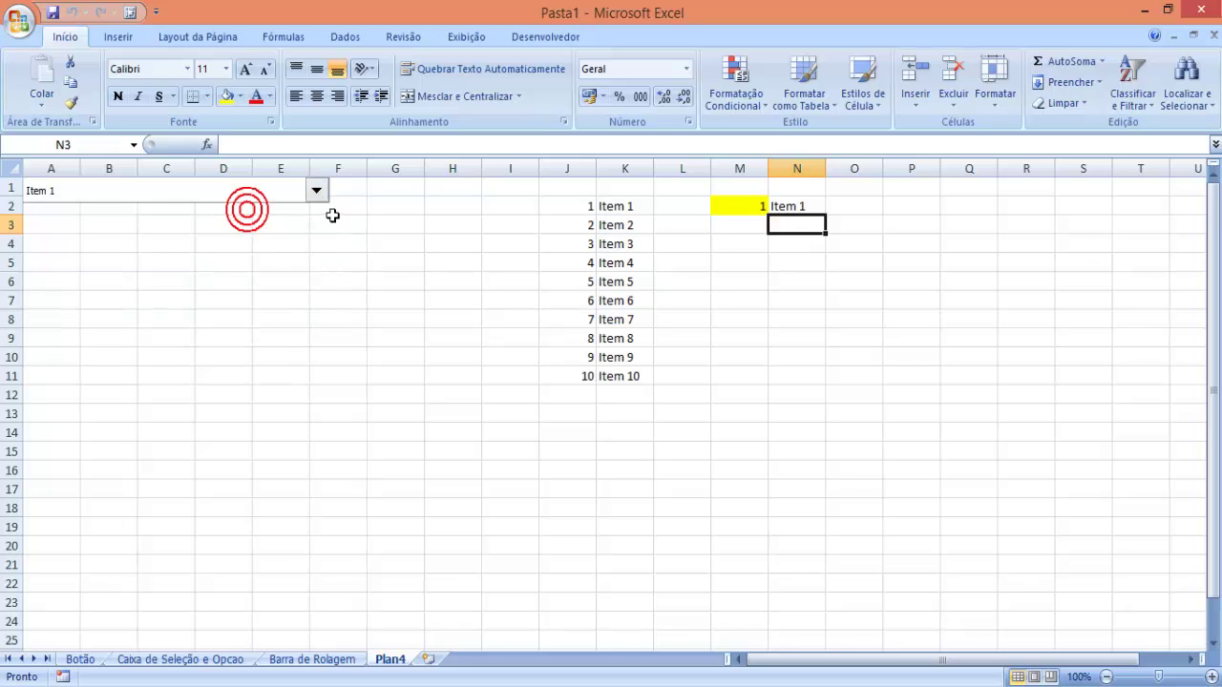
# Insert a form-control list box below the combo box, spanning roughly cells A4 to C18
pyautogui.click(545, 36)
pyautogui.click(248, 91)
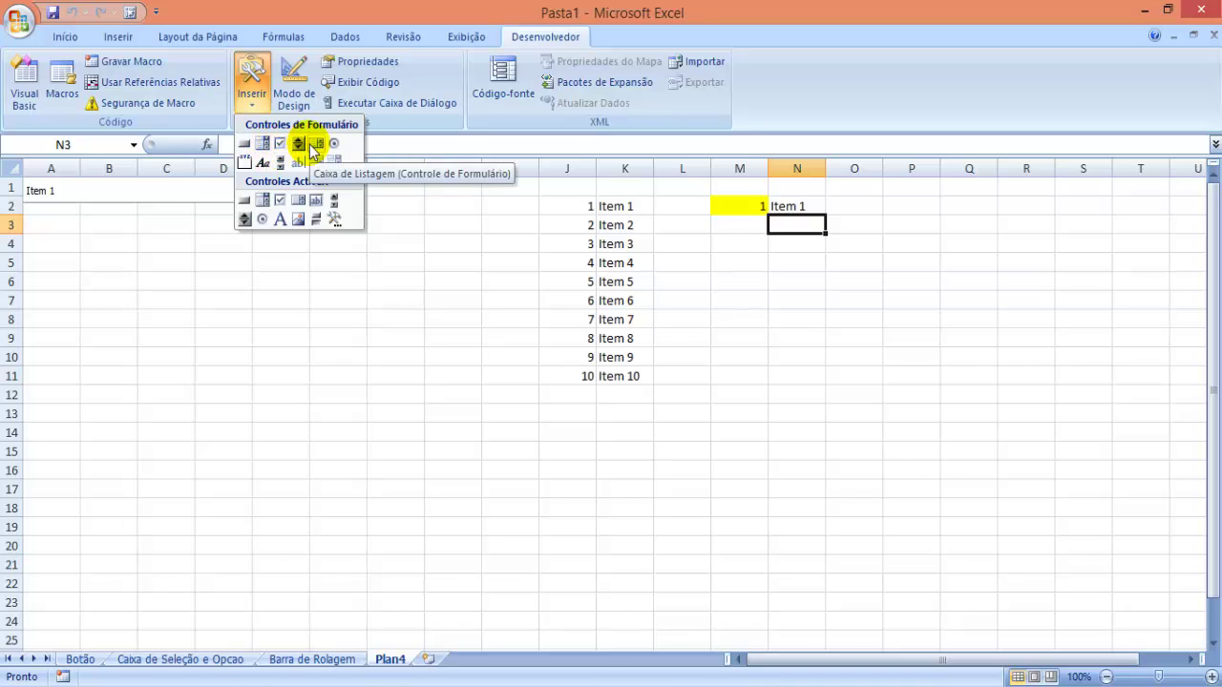
pyautogui.click(314, 150)
pyautogui.moveTo(34, 234); pyautogui.dragTo(157, 506)
# Set the list box's input range to $K$2:$K$11 and its cell link to $M$2
pyautogui.rightClick(113, 416)
pyautogui.click(175, 558)
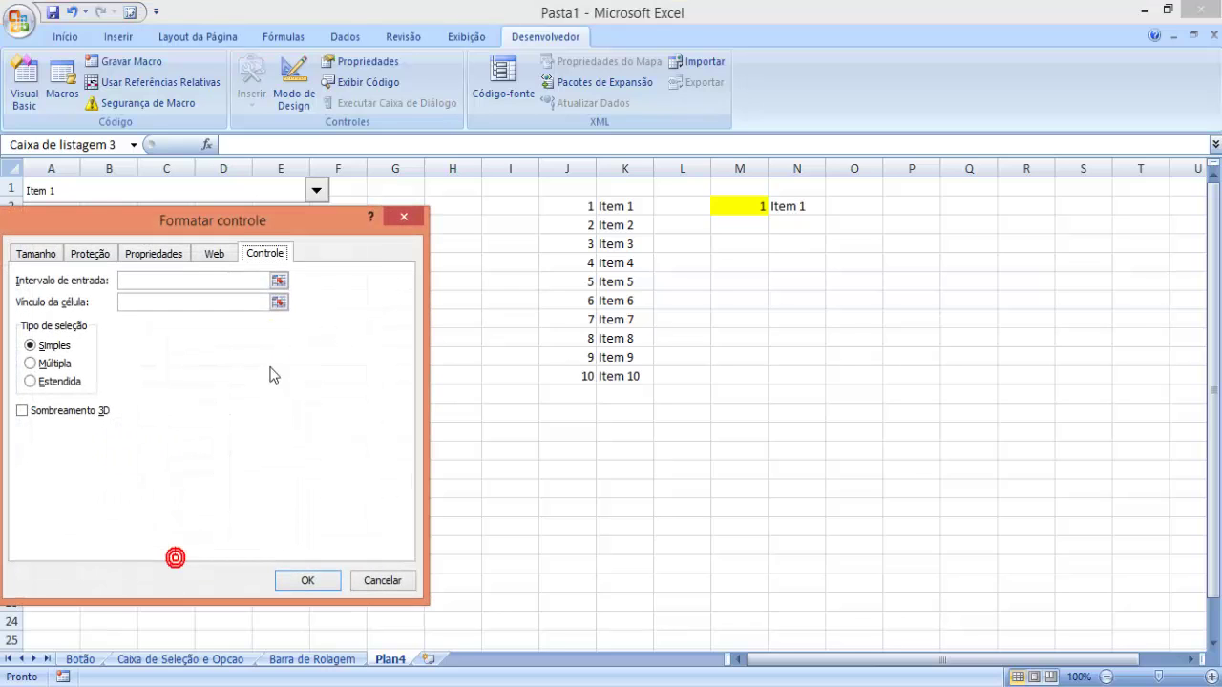
pyautogui.click(278, 281)
pyautogui.moveTo(608, 206); pyautogui.dragTo(605, 384)
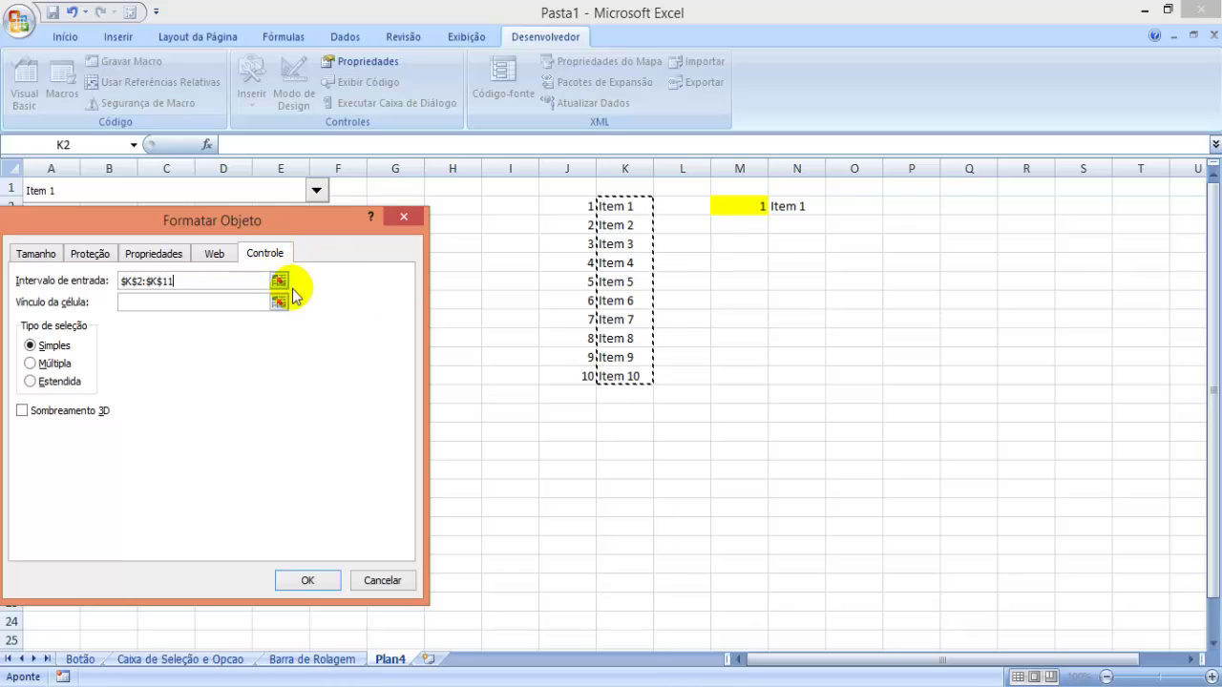
pyautogui.click(279, 302)
pyautogui.click(761, 208)
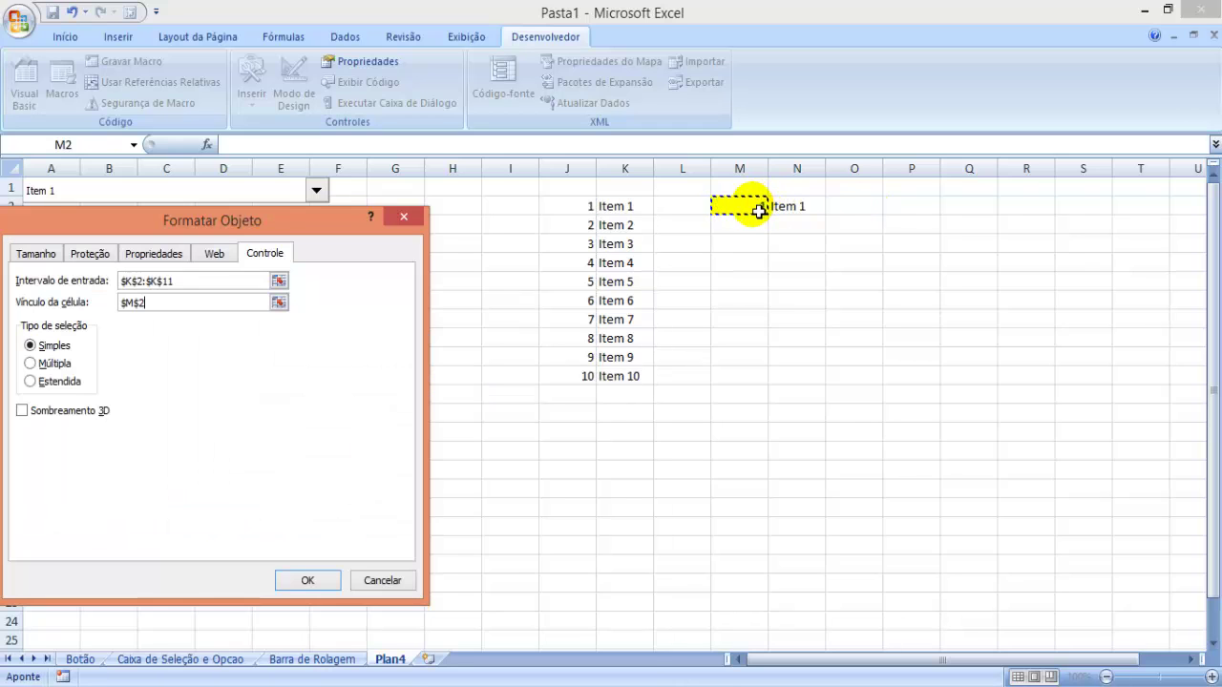
# Try the Múltipla and Estendida selection types for the list box, then apply its format with Simples
pyautogui.moveTo(223, 221); pyautogui.dragTo(1002, 107)
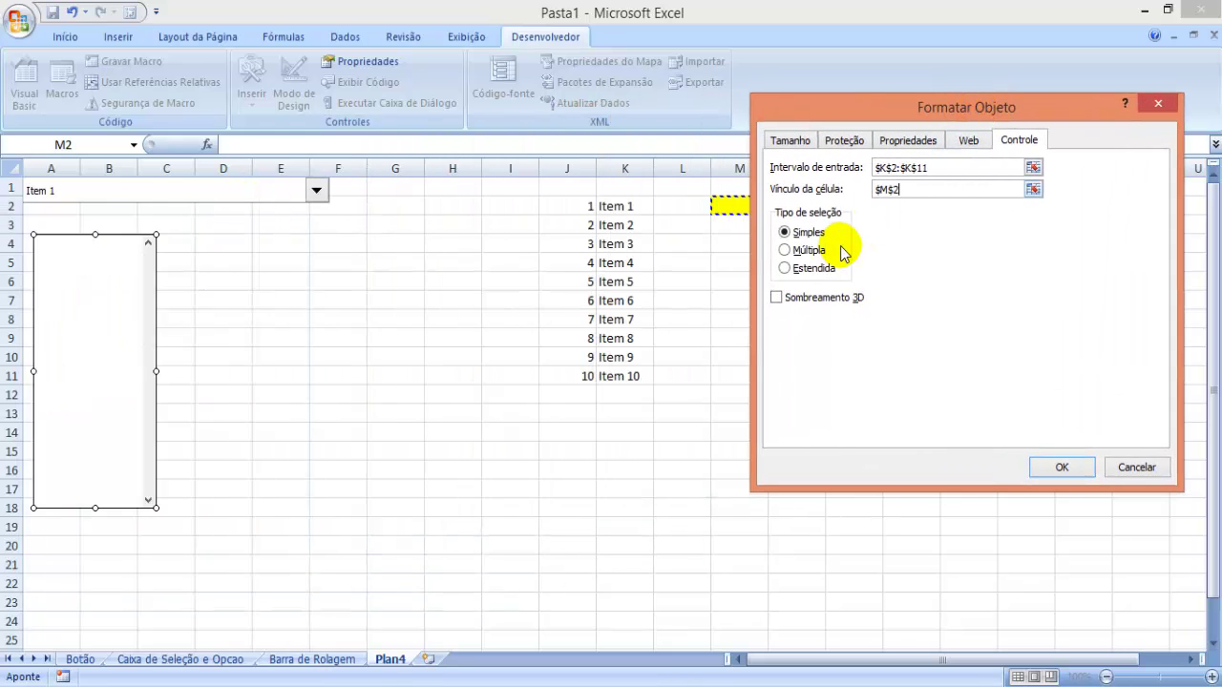
pyautogui.click(818, 232)
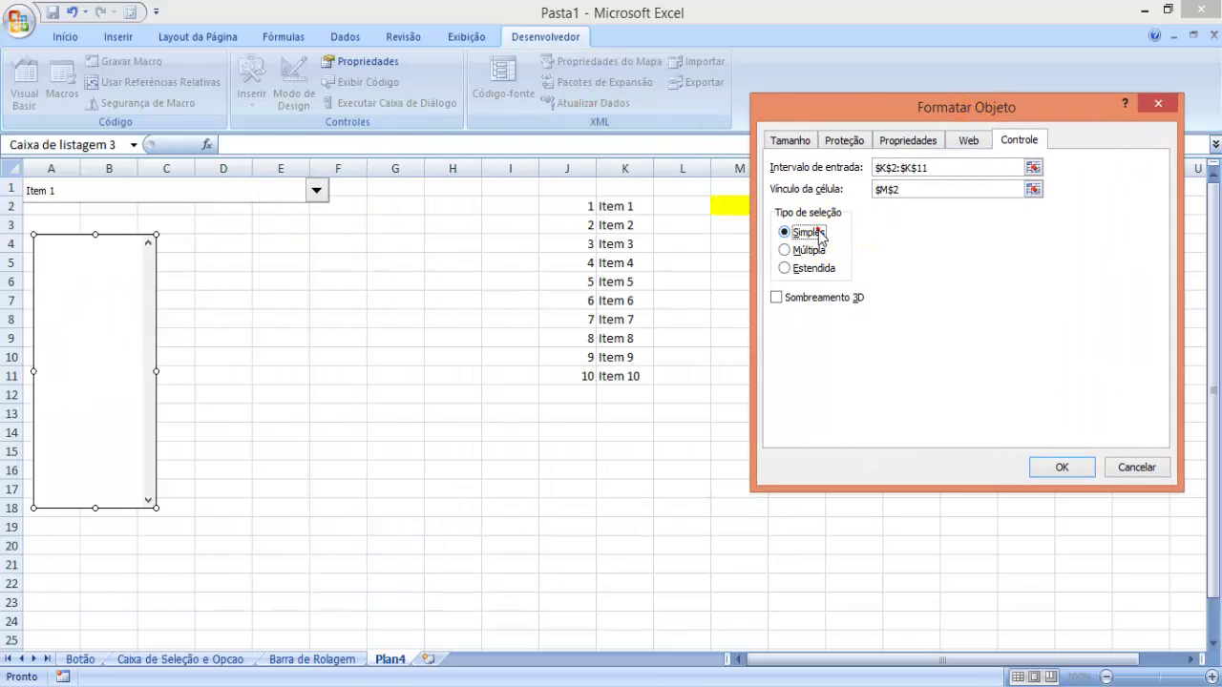
pyautogui.click(810, 250)
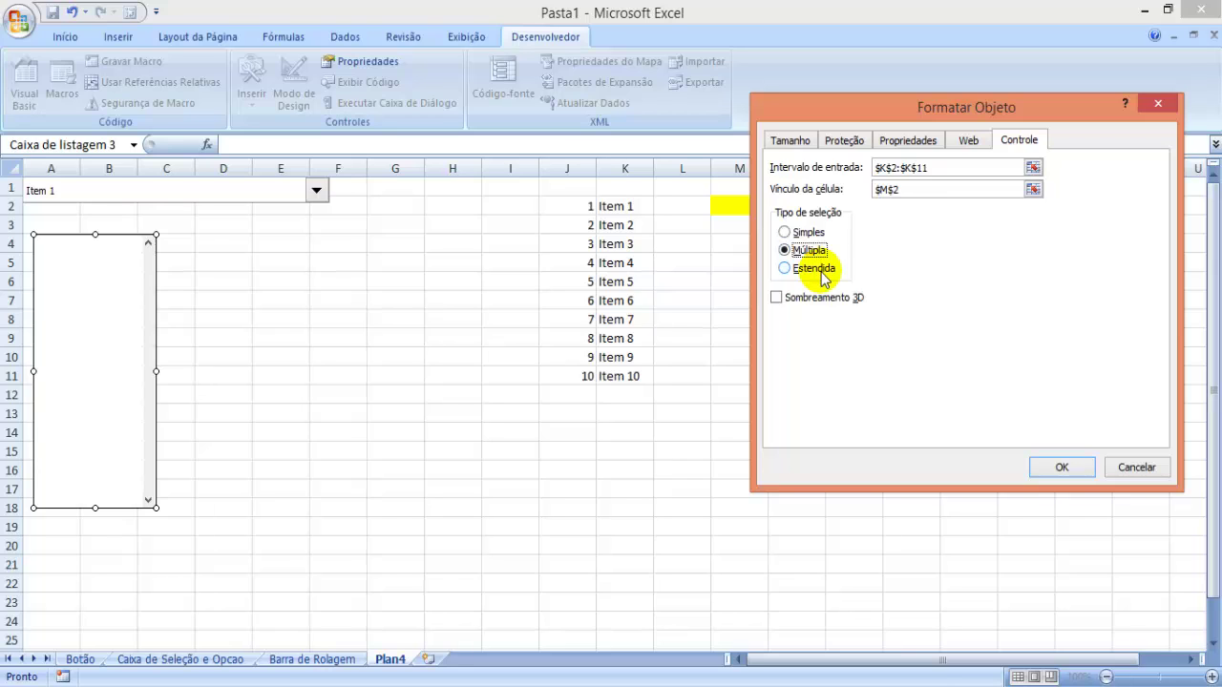
pyautogui.click(823, 275)
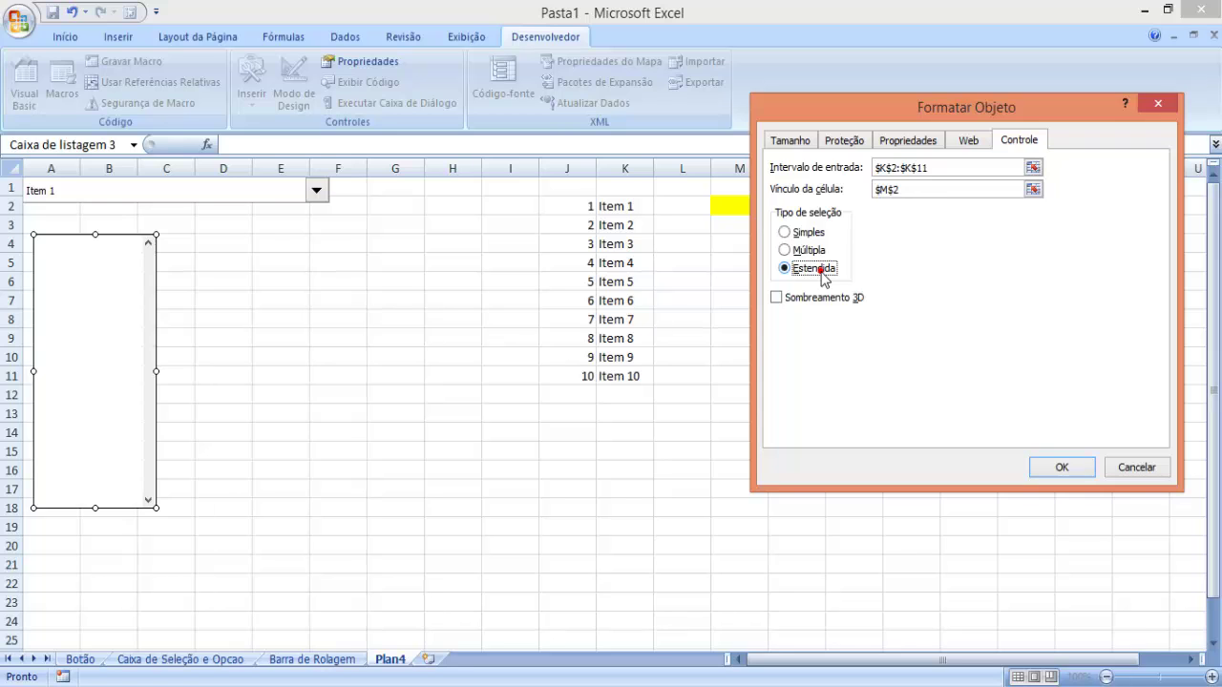
pyautogui.click(810, 232)
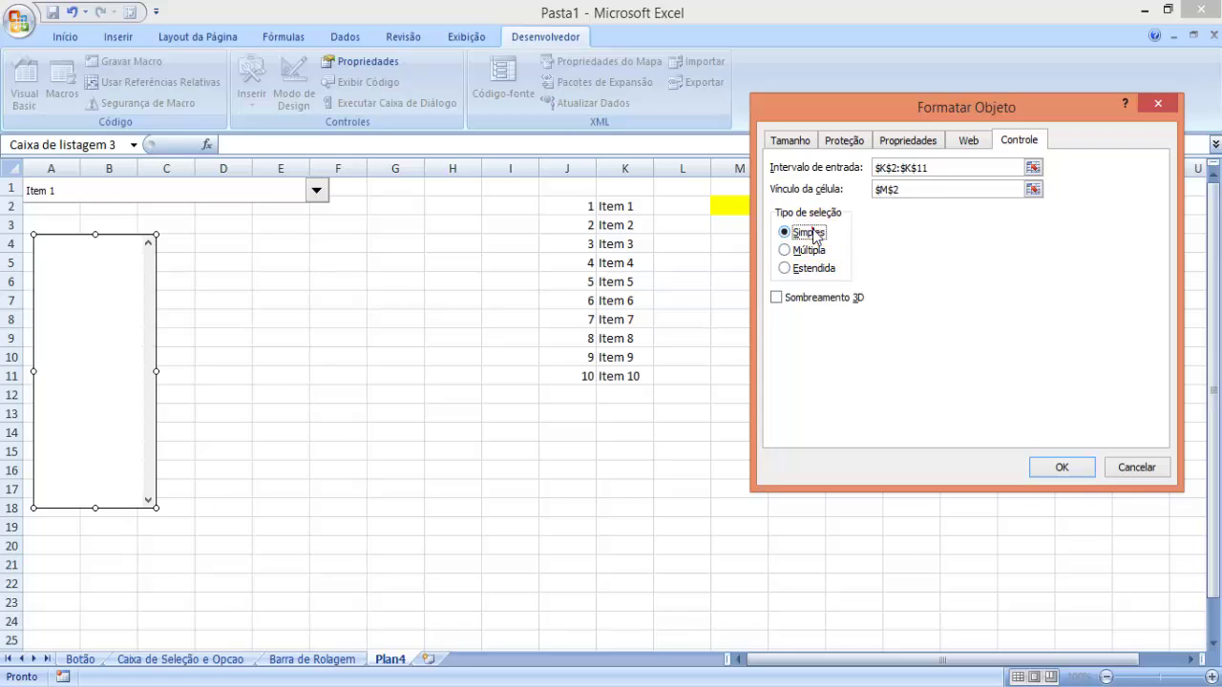
pyautogui.click(1051, 468)
pyautogui.click(298, 340)
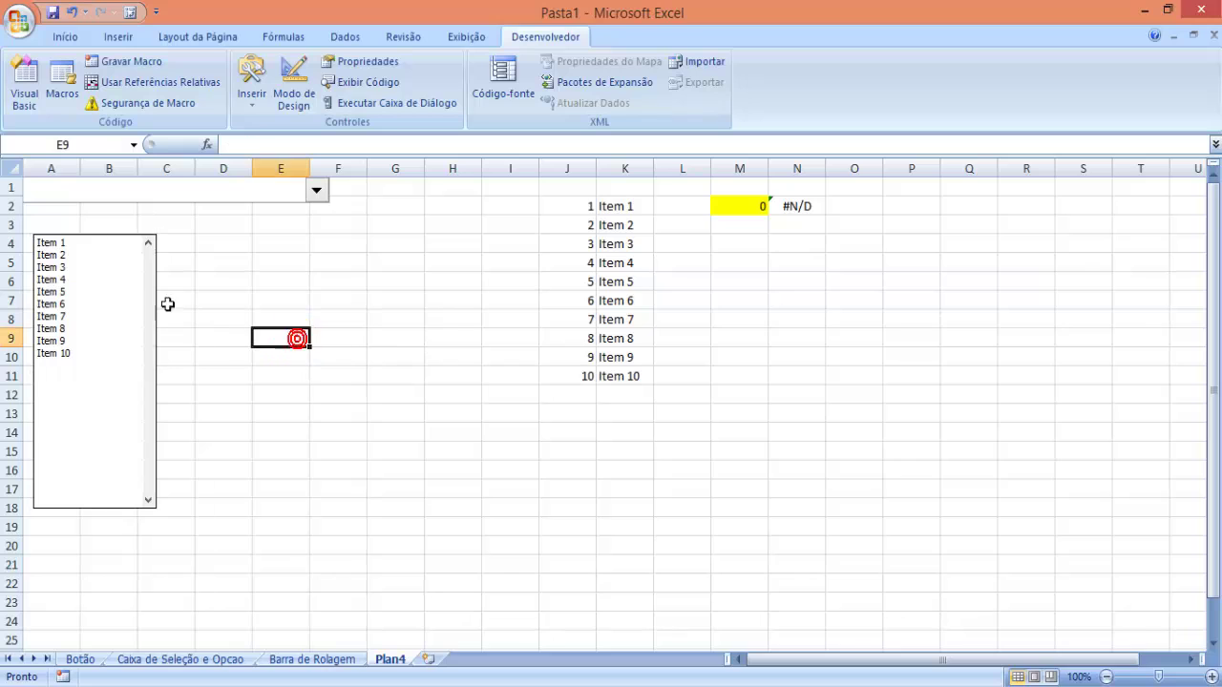
# Test single selection by choosing several entries in the list box, ending on Item 7
pyautogui.click(91, 258)
pyautogui.click(96, 305)
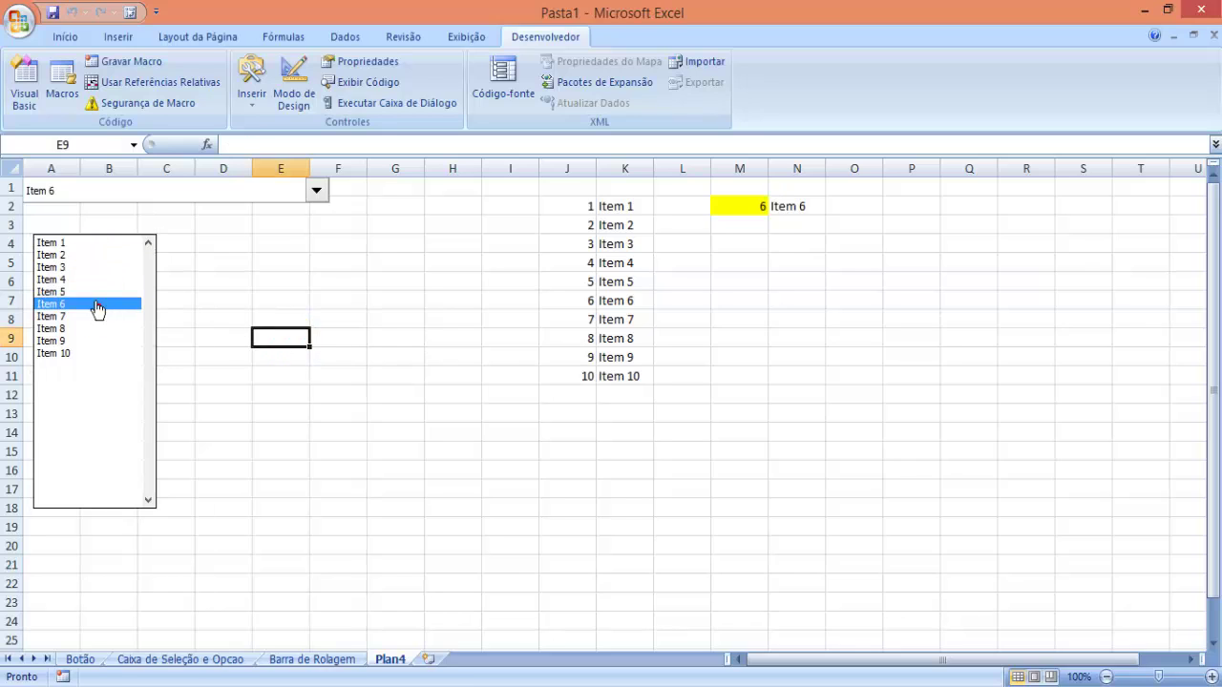
pyautogui.click(82, 255)
pyautogui.click(84, 303)
pyautogui.click(79, 341)
pyautogui.click(84, 268)
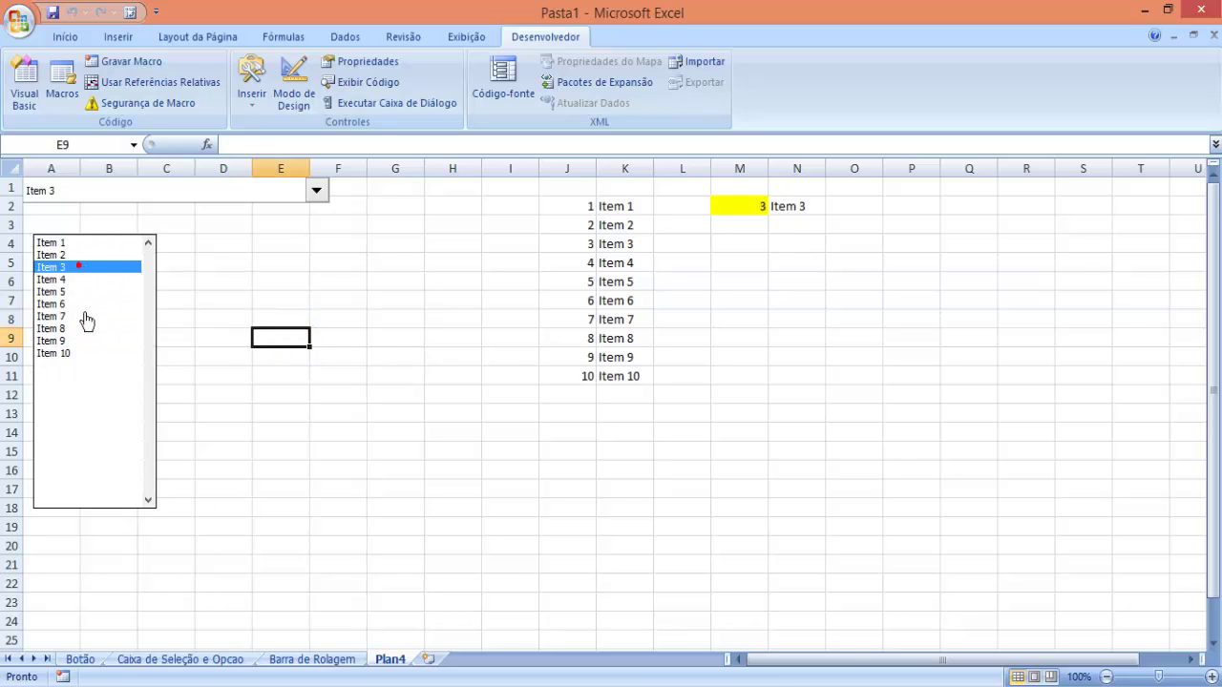
pyautogui.click(82, 315)
# Change the list box's selection type to Múltipla and deselect the control
pyautogui.rightClick(117, 253)
pyautogui.click(193, 394)
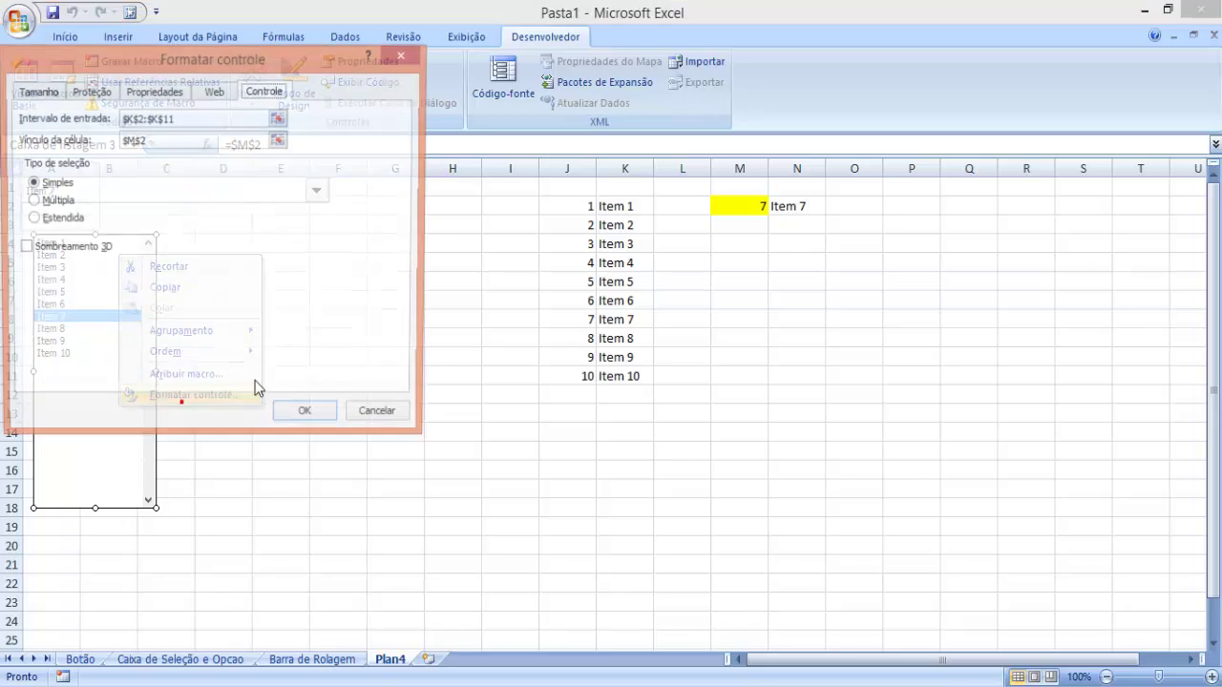
pyautogui.click(54, 200)
pyautogui.click(307, 418)
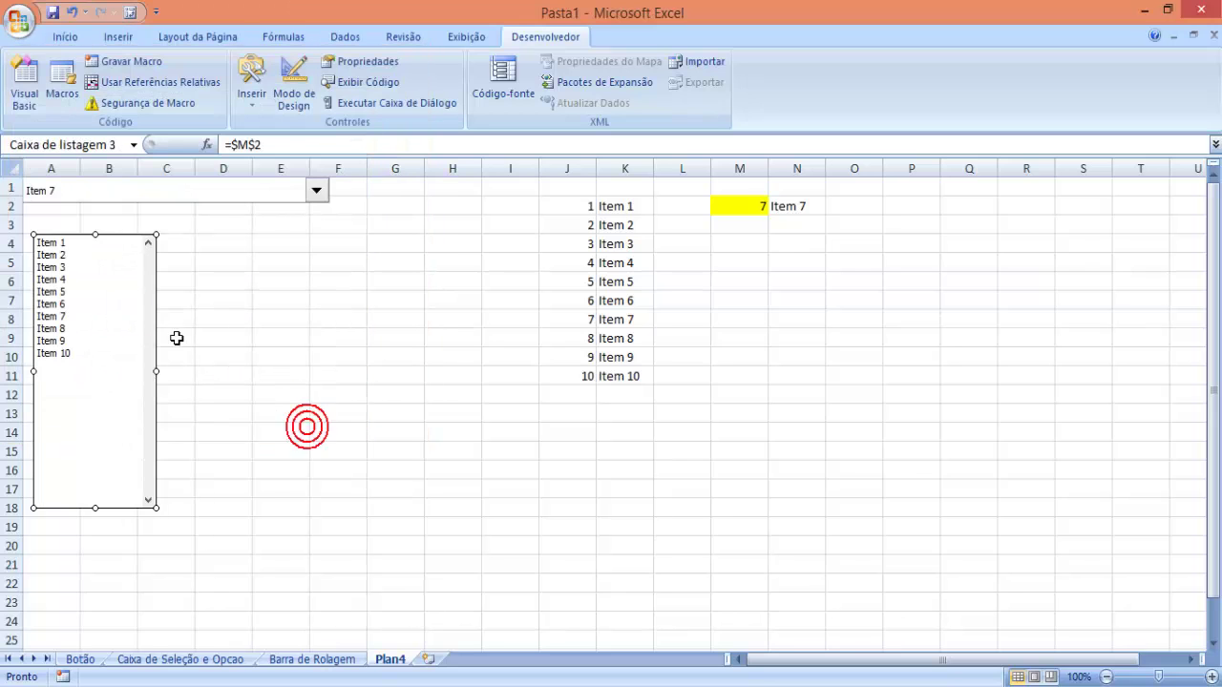
pyautogui.click(223, 318)
# Test multiple selection by marking the list box entries one by one until Item 1 through Item 10 are selected
pyautogui.click(111, 292)
pyautogui.click(97, 330)
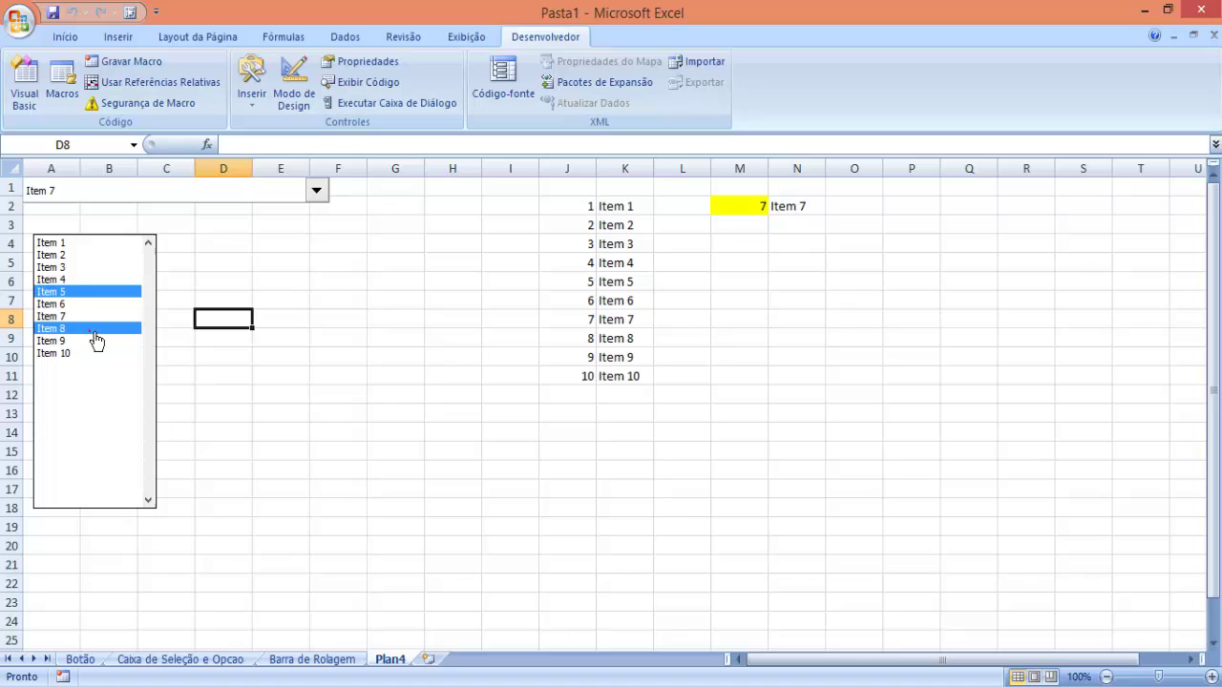
pyautogui.click(82, 268)
pyautogui.click(81, 244)
pyautogui.click(74, 256)
pyautogui.click(70, 269)
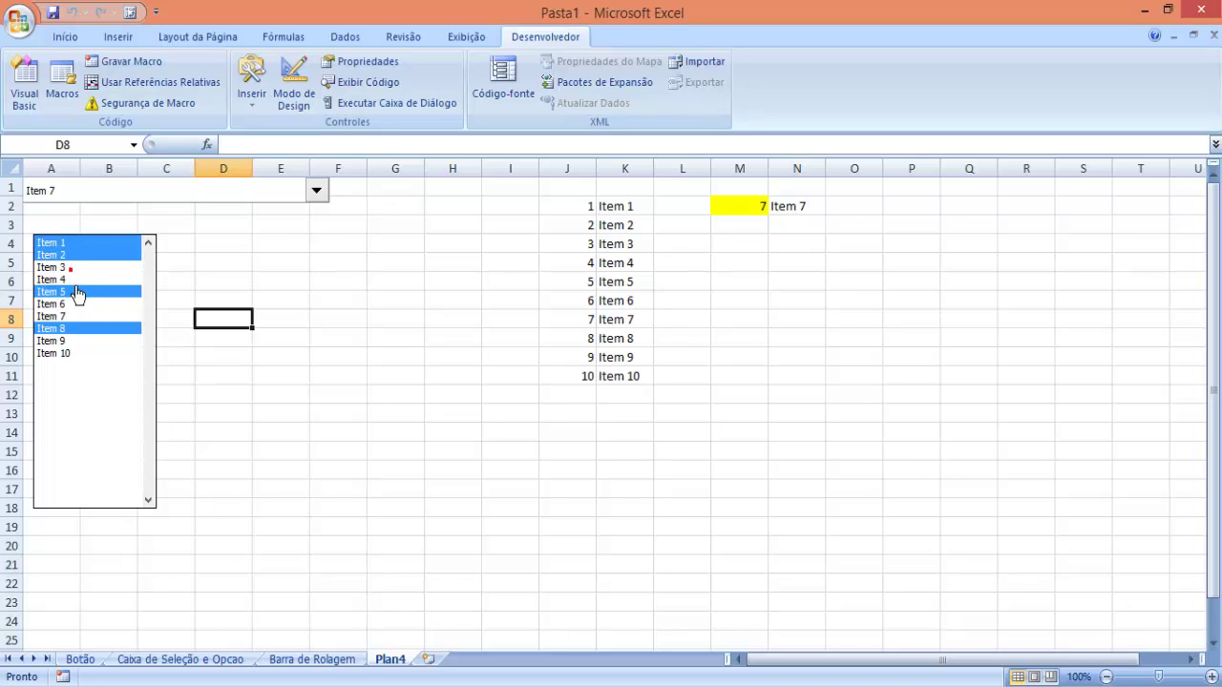
pyautogui.click(72, 268)
pyautogui.click(74, 281)
pyautogui.click(68, 304)
pyautogui.click(71, 316)
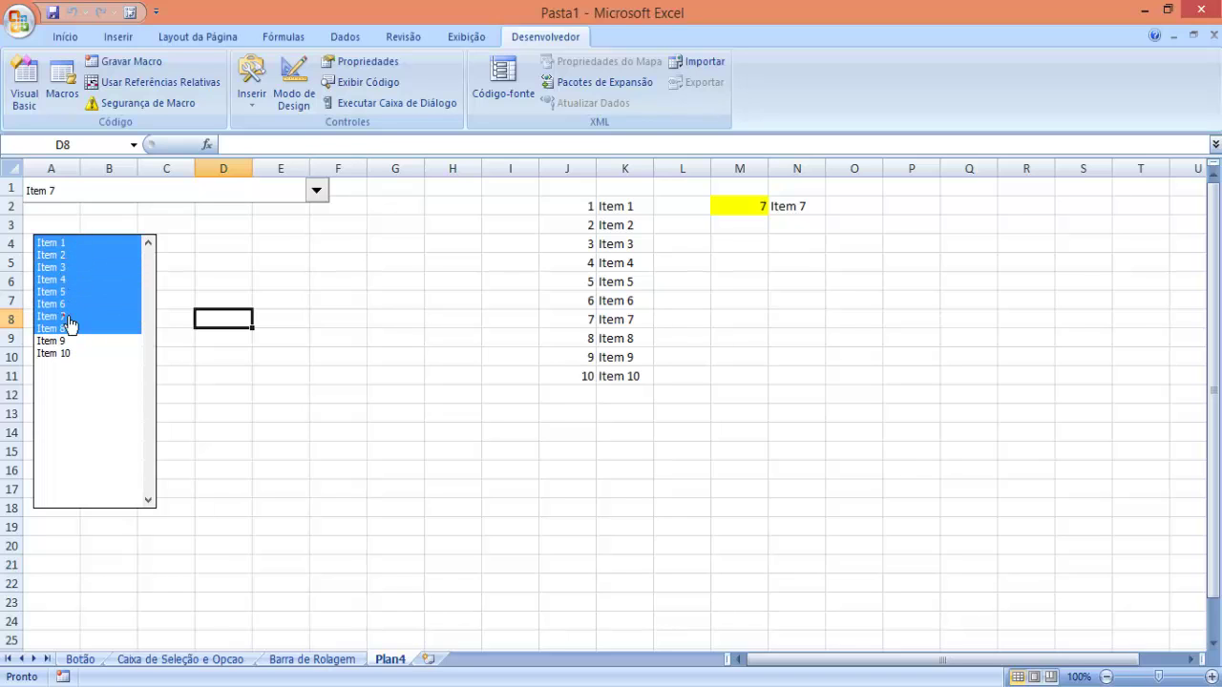
pyautogui.click(73, 342)
pyautogui.click(74, 353)
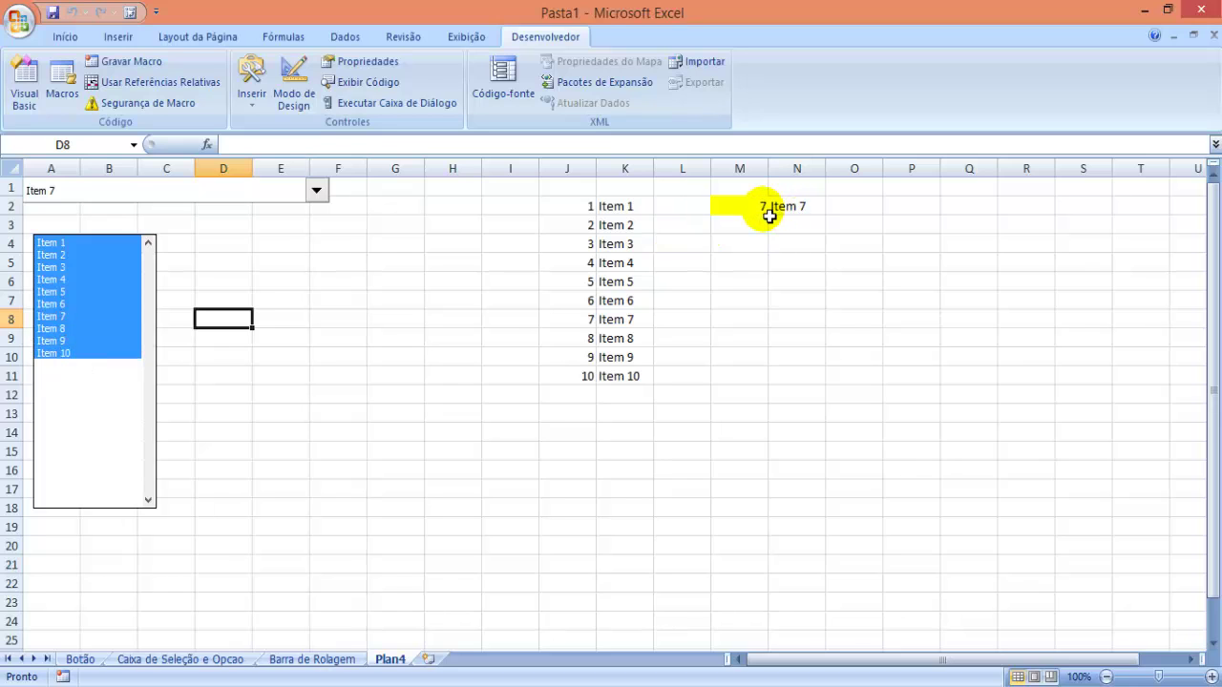
# Deselect all ten entries in the list box one by one
pyautogui.click(100, 317)
pyautogui.click(99, 291)
pyautogui.click(103, 254)
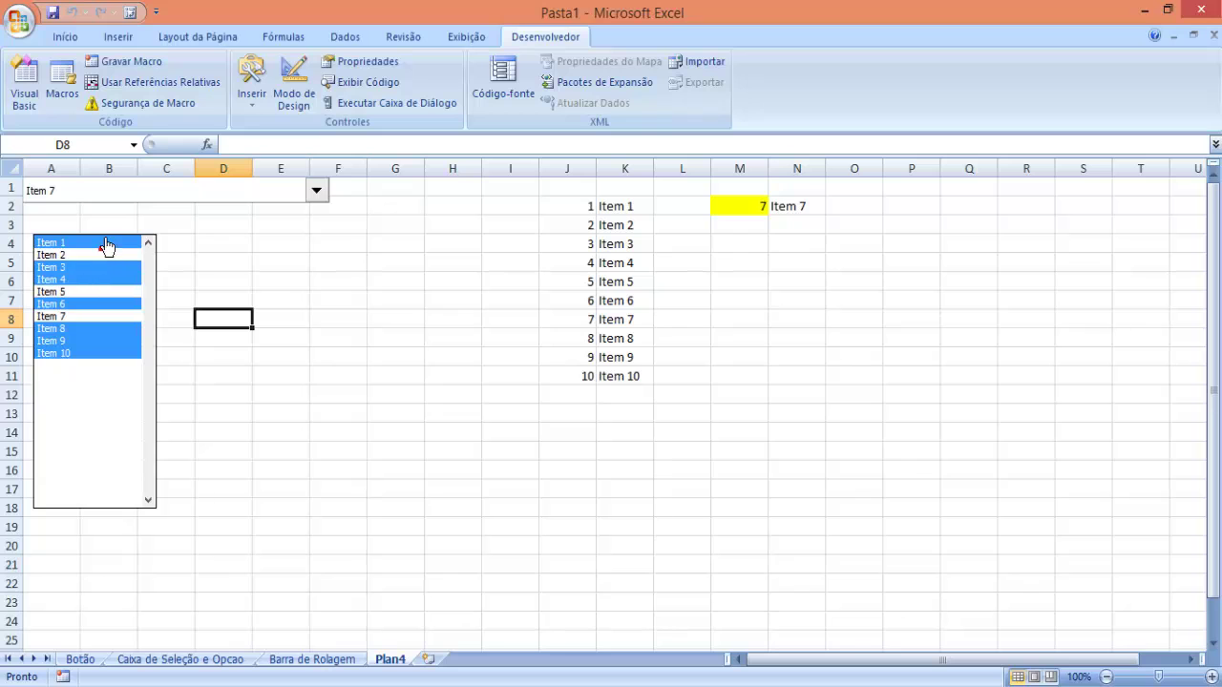
pyautogui.click(106, 244)
pyautogui.click(97, 268)
pyautogui.click(94, 280)
pyautogui.click(92, 304)
pyautogui.click(94, 329)
pyautogui.click(94, 340)
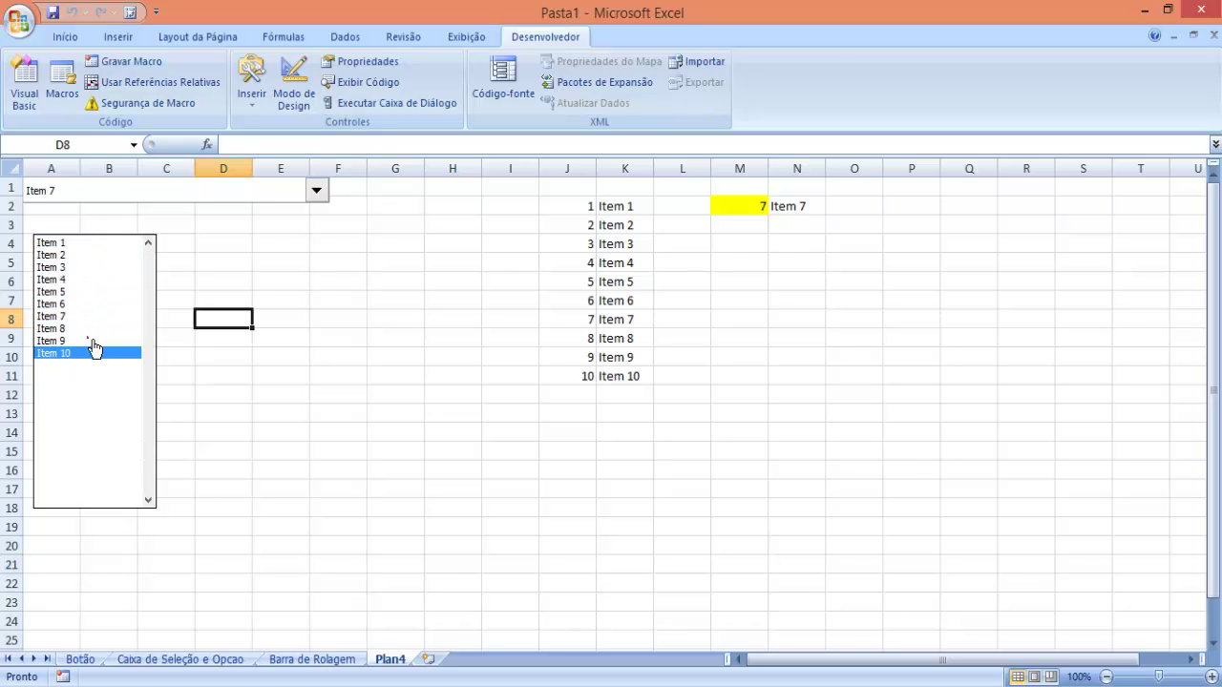
pyautogui.click(94, 352)
# Change the list box's selection type from Múltipla to Estendida
pyautogui.rightClick(90, 373)
pyautogui.click(134, 507)
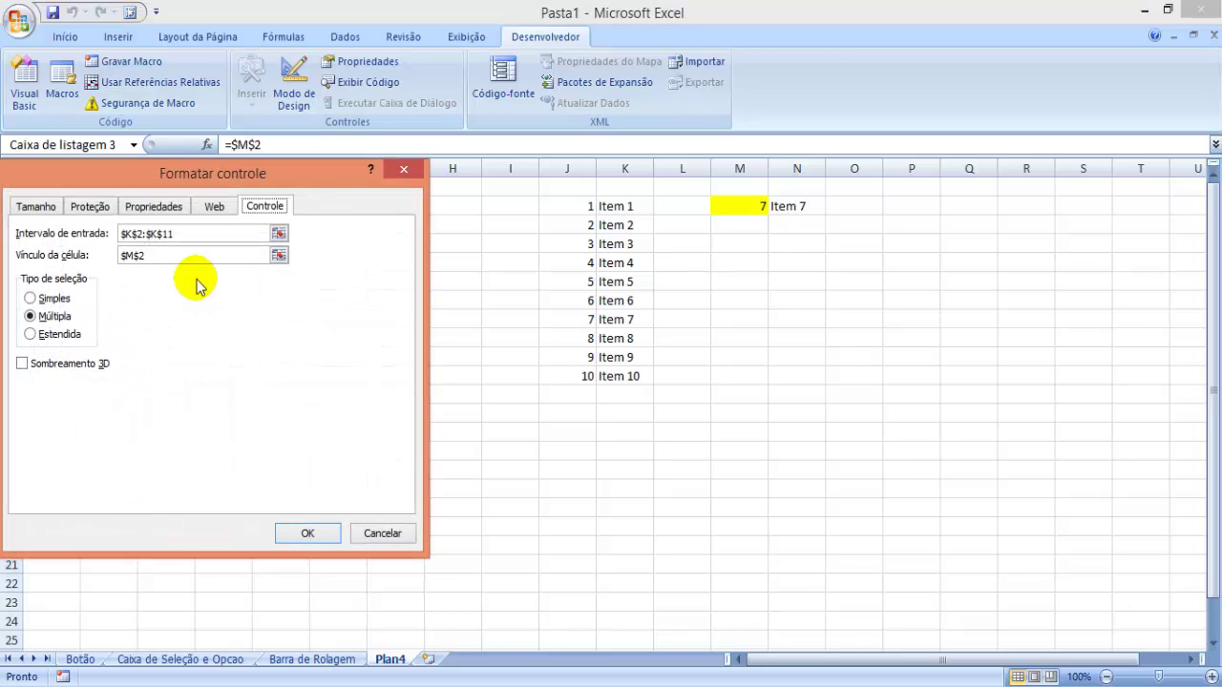
pyautogui.click(70, 333)
pyautogui.click(308, 535)
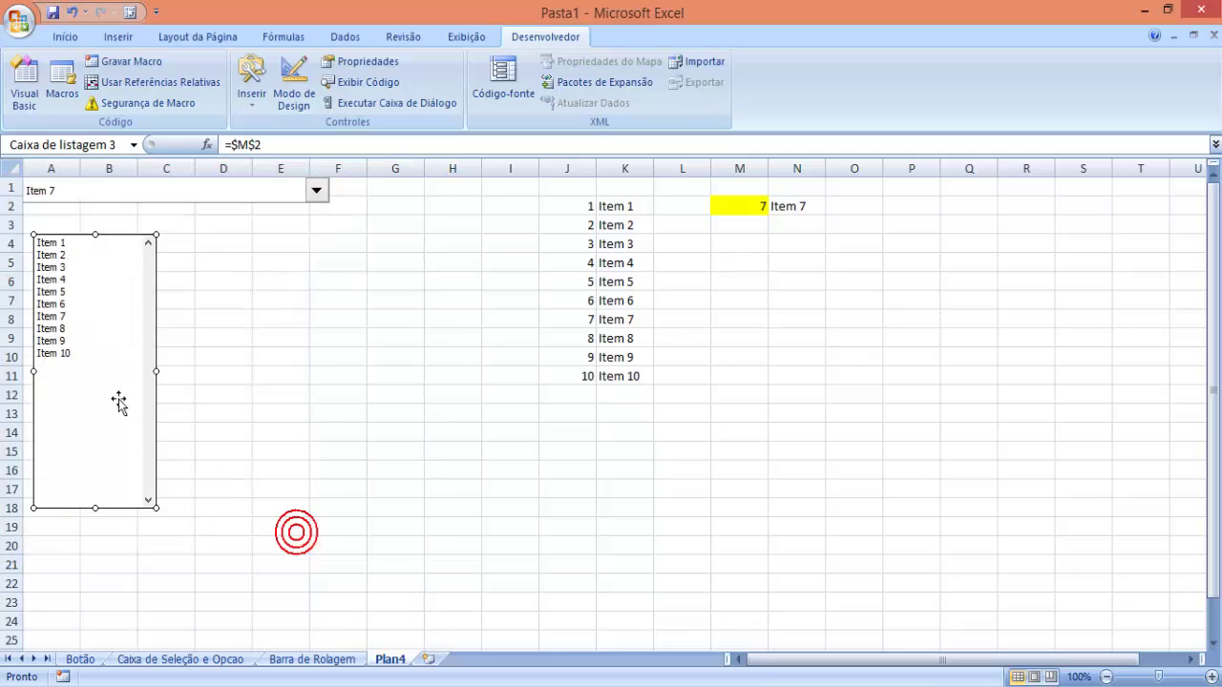
pyautogui.click(92, 370)
# Test extended selection from Item 10 upward, then choose Item 10 and Item 1 individually
pyautogui.click(88, 354)
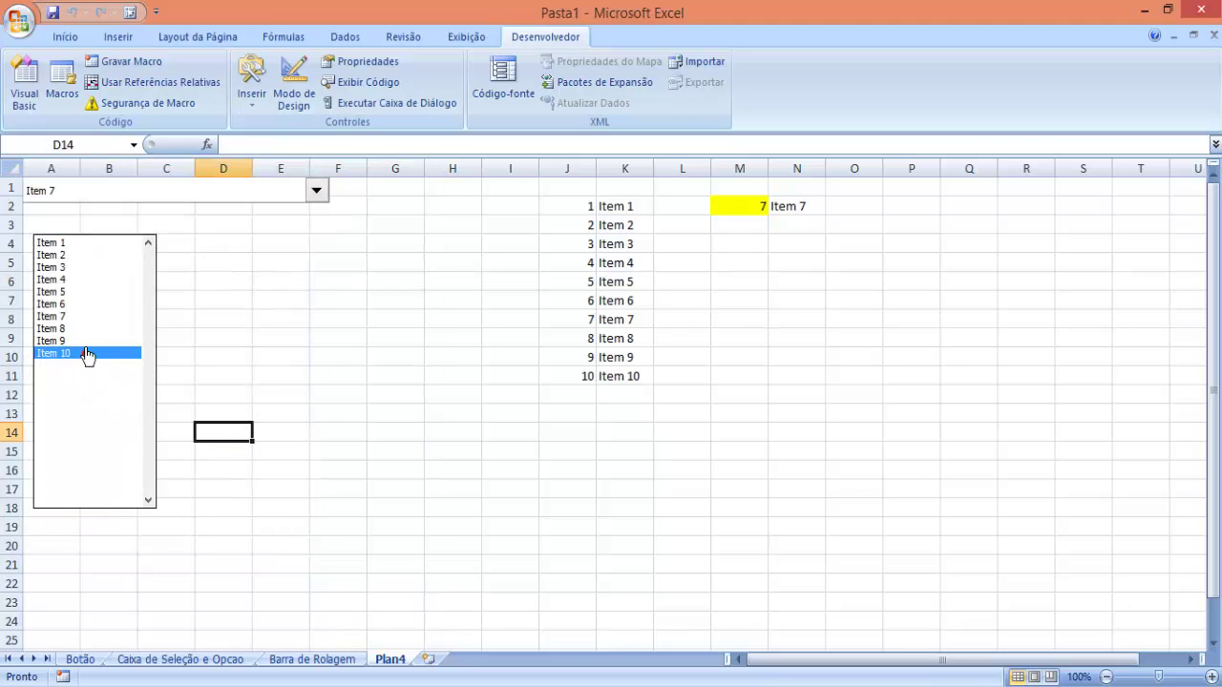
pyautogui.moveTo(86, 355); pyautogui.dragTo(86, 309)
pyautogui.click(81, 353)
pyautogui.click(81, 244)
# Switch the list box back to the Múltipla selection type and add Item 10 to the selected entries
pyautogui.rightClick(84, 268)
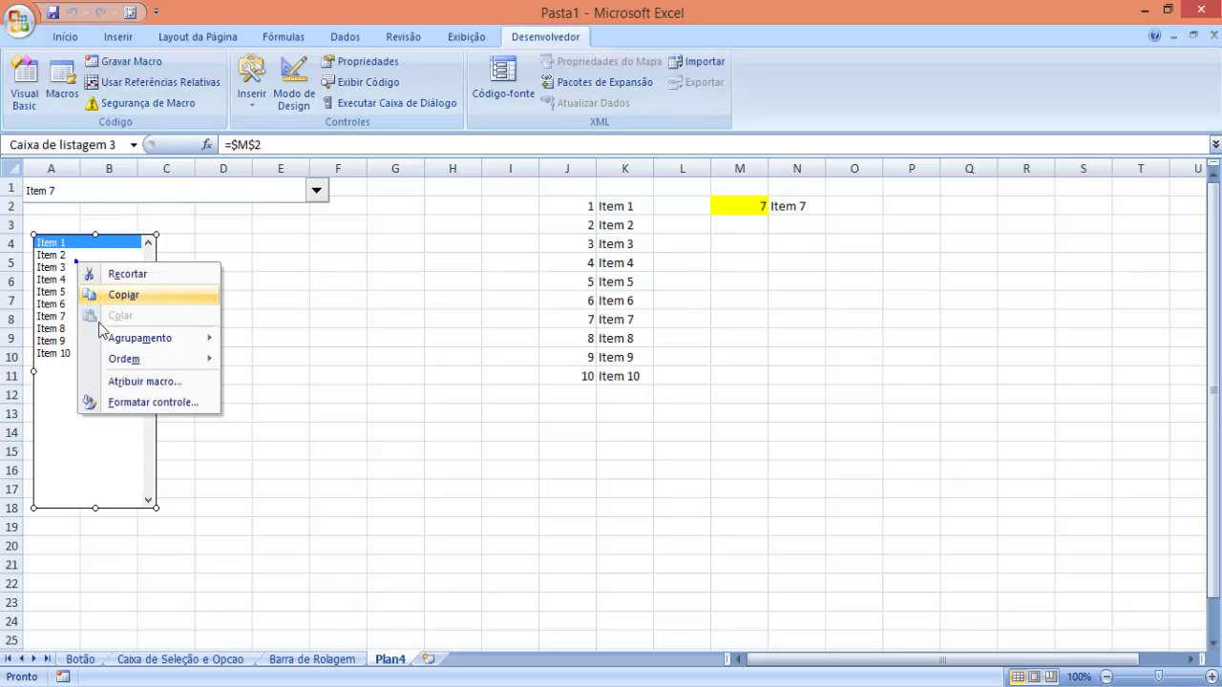
pyautogui.click(133, 405)
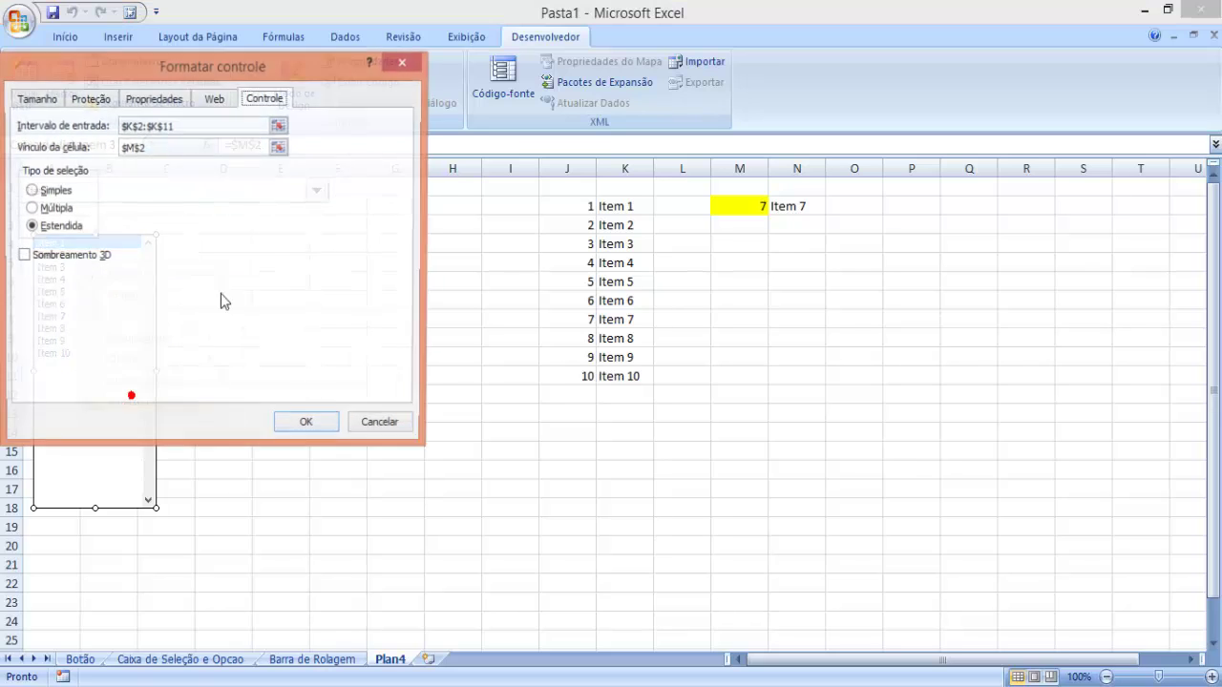
pyautogui.click(54, 208)
pyautogui.click(291, 425)
pyautogui.click(87, 354)
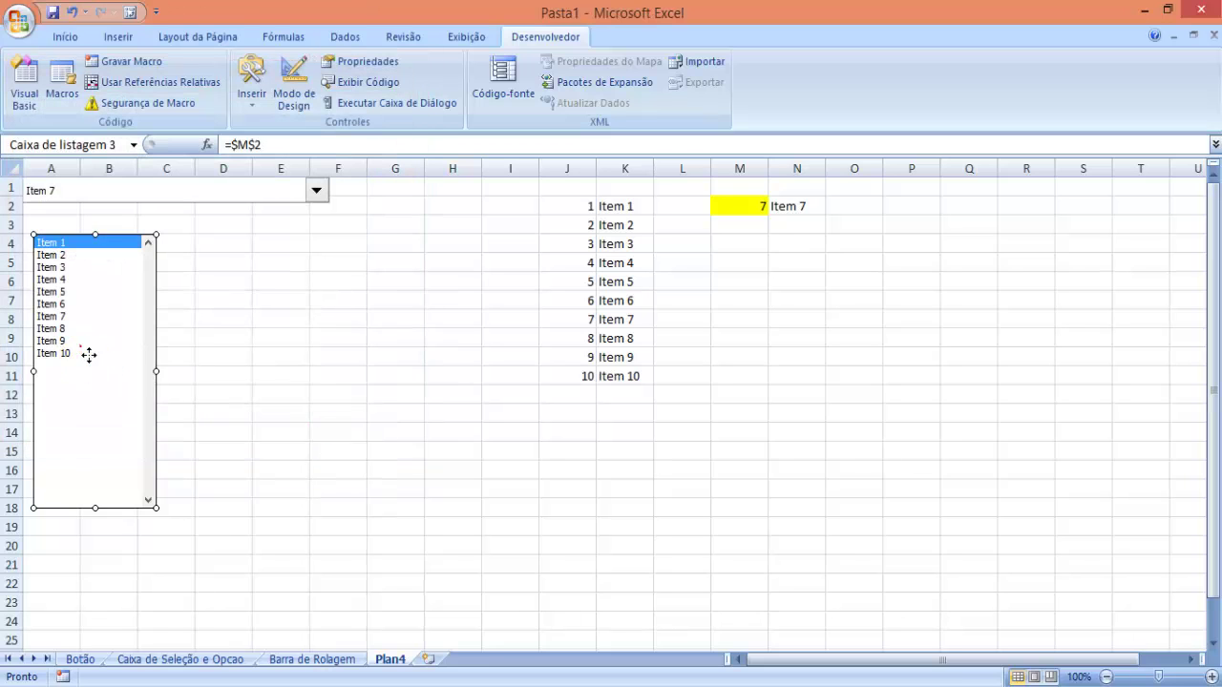
pyautogui.click(224, 378)
pyautogui.click(99, 359)
# Set the list box's selection type to Estendida again and deselect the control
pyautogui.rightClick(108, 425)
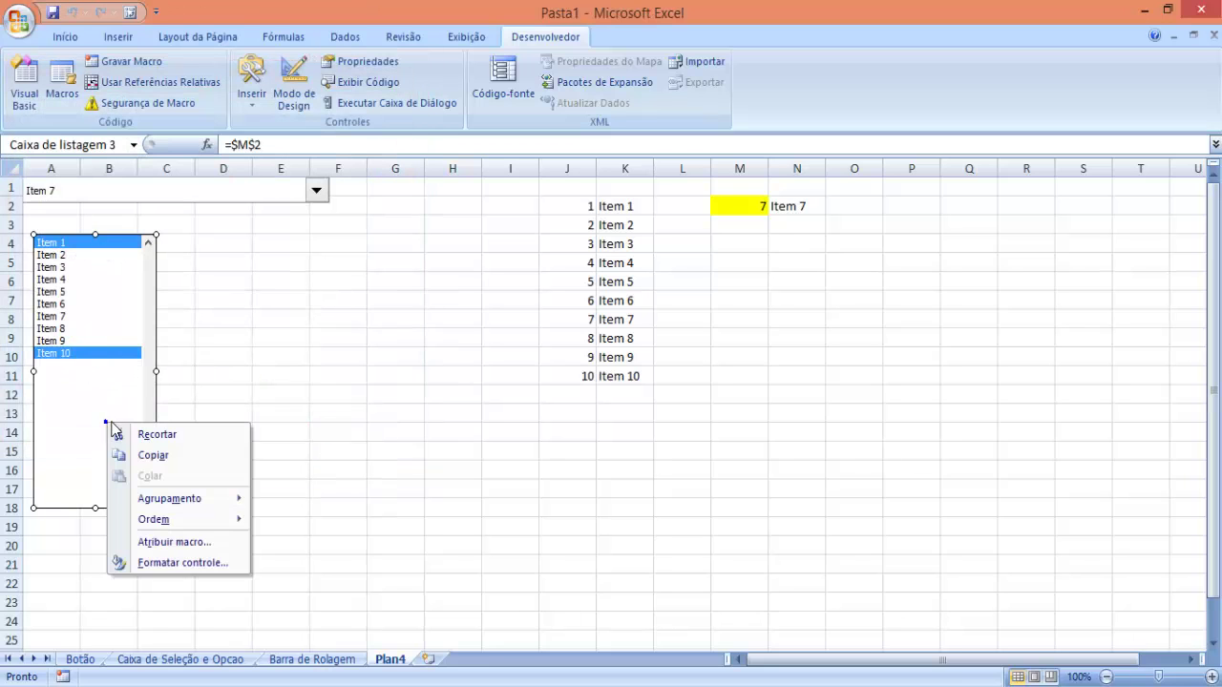
pyautogui.click(206, 572)
pyautogui.click(67, 389)
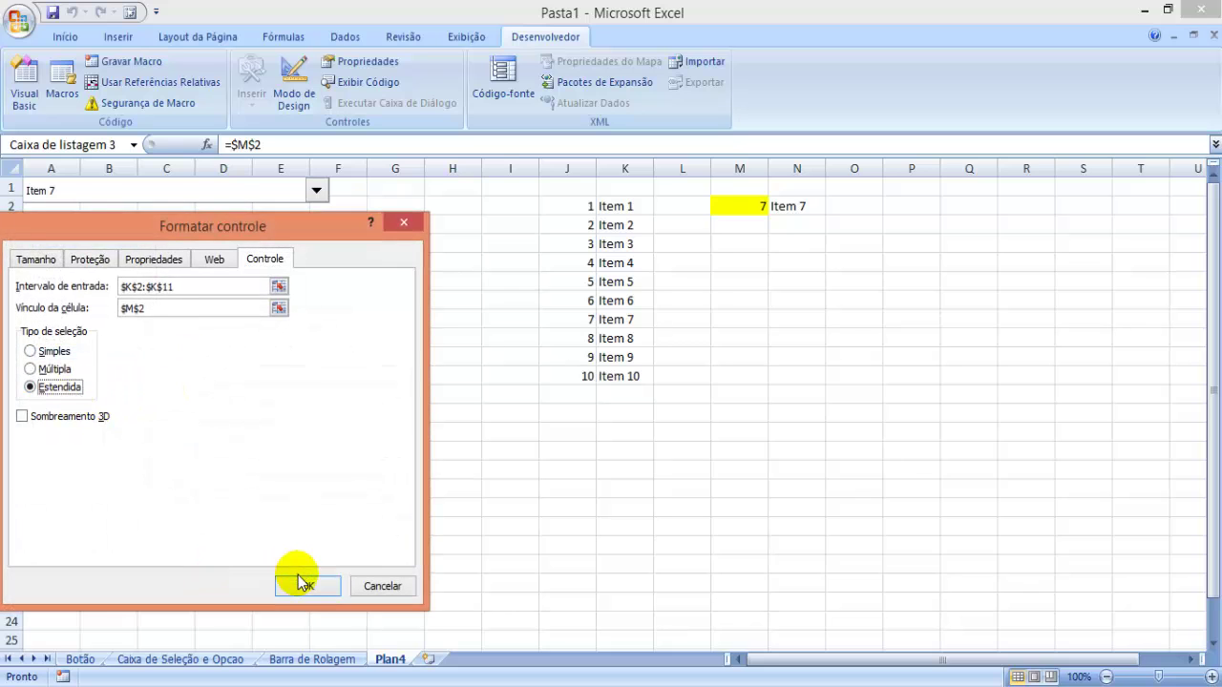
pyautogui.click(304, 583)
pyautogui.click(281, 450)
# Test single picks of Item 10 and Item 1, then select the whole range from Item 1 to Item 10
pyautogui.click(96, 353)
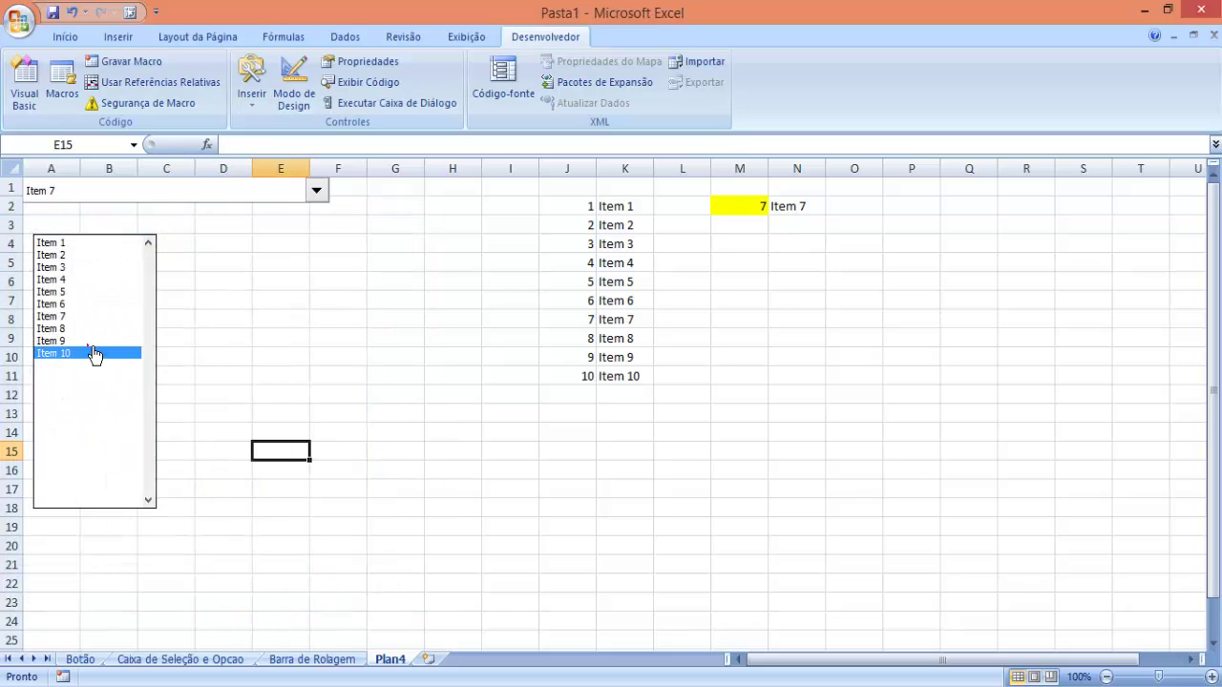
pyautogui.click(85, 247)
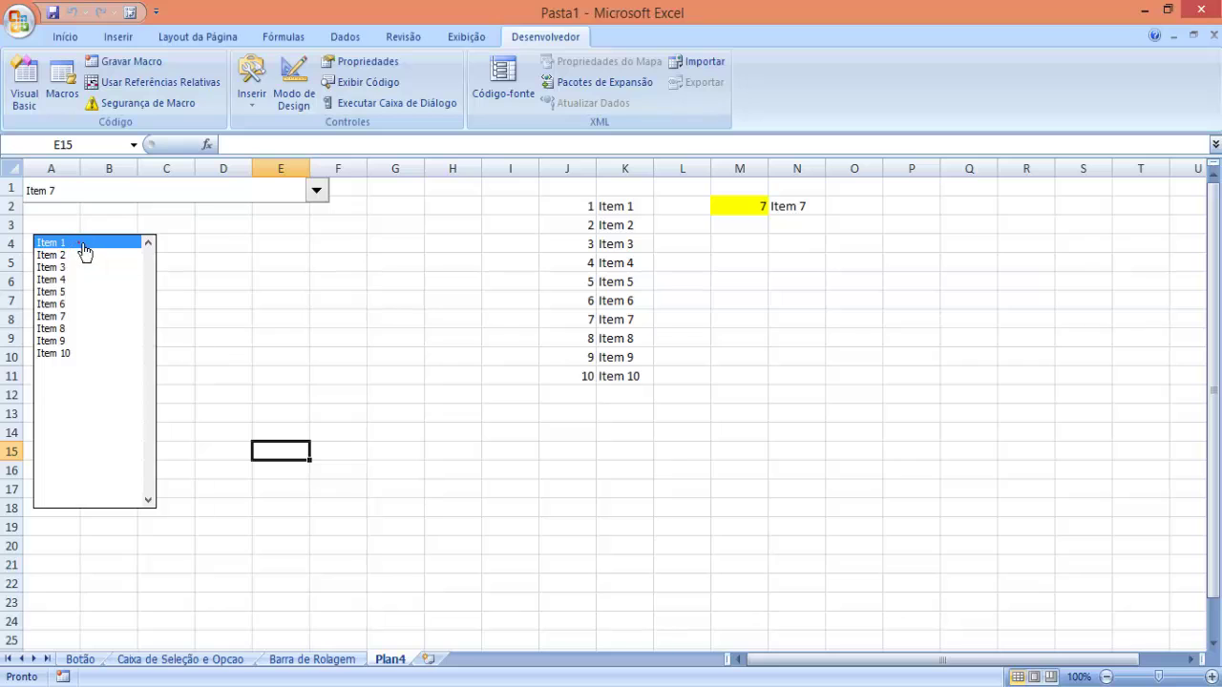
pyautogui.moveTo(85, 248); pyautogui.dragTo(153, 396)
pyautogui.click(205, 399)
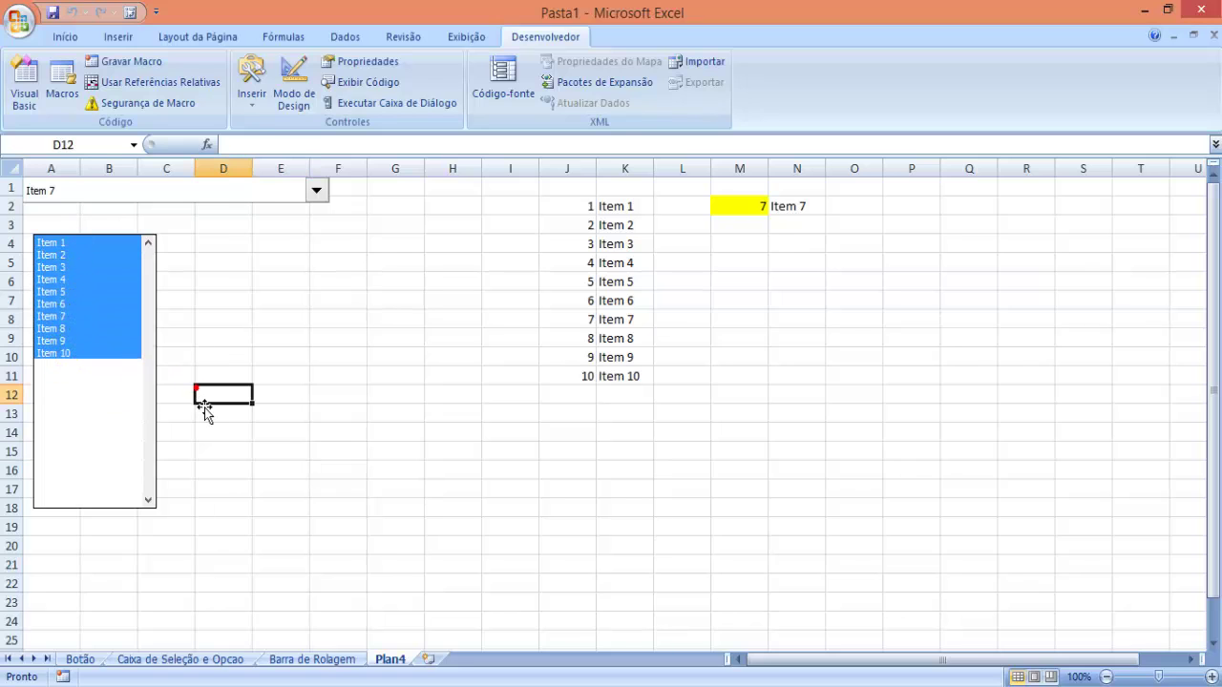
pyautogui.rightClick(112, 341)
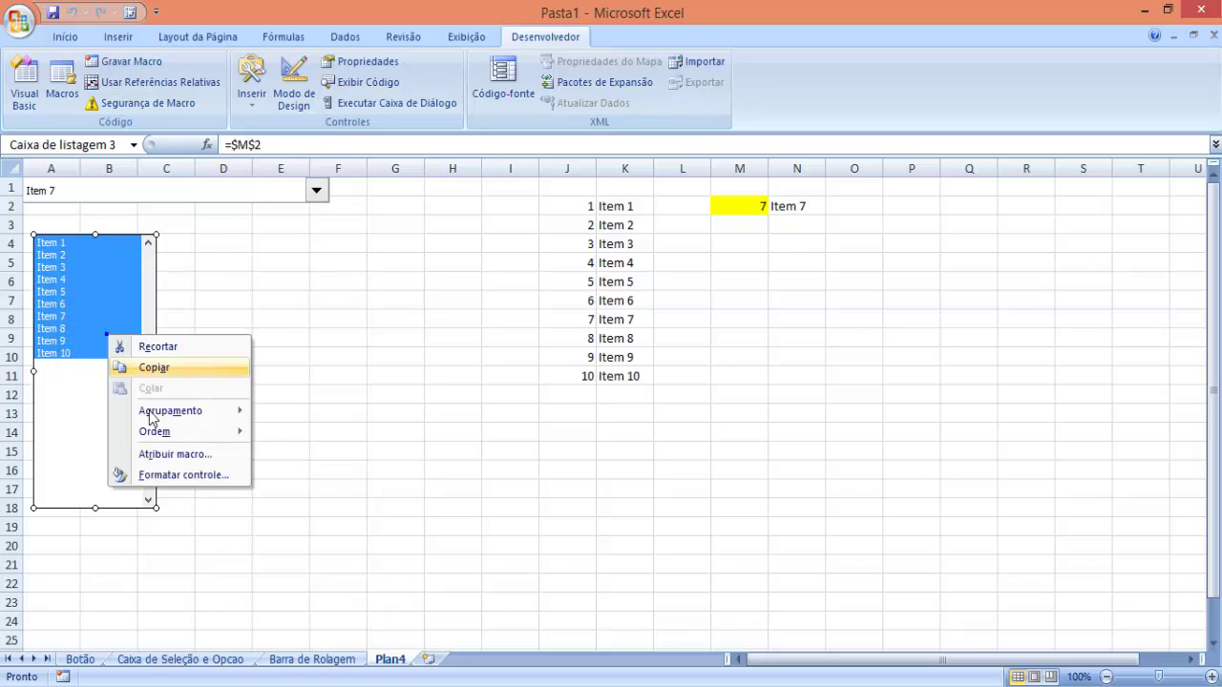
pyautogui.press('Escape')
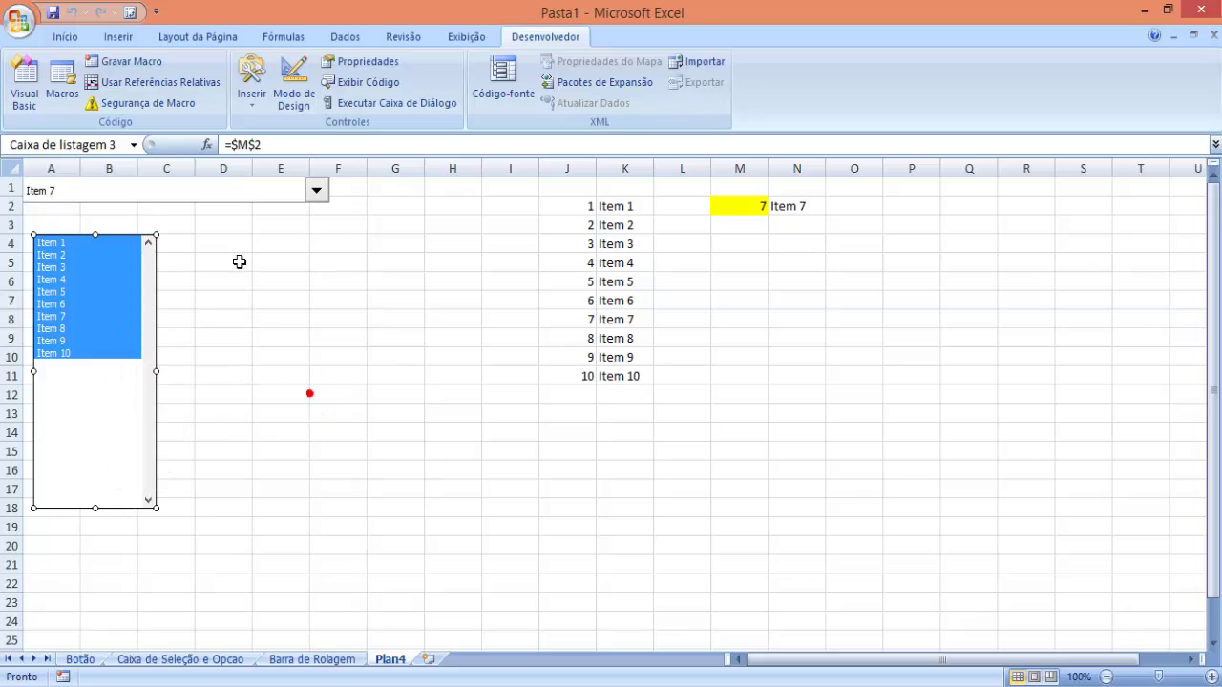
pyautogui.click(238, 197)
pyautogui.click(134, 374)
pyautogui.click(245, 198)
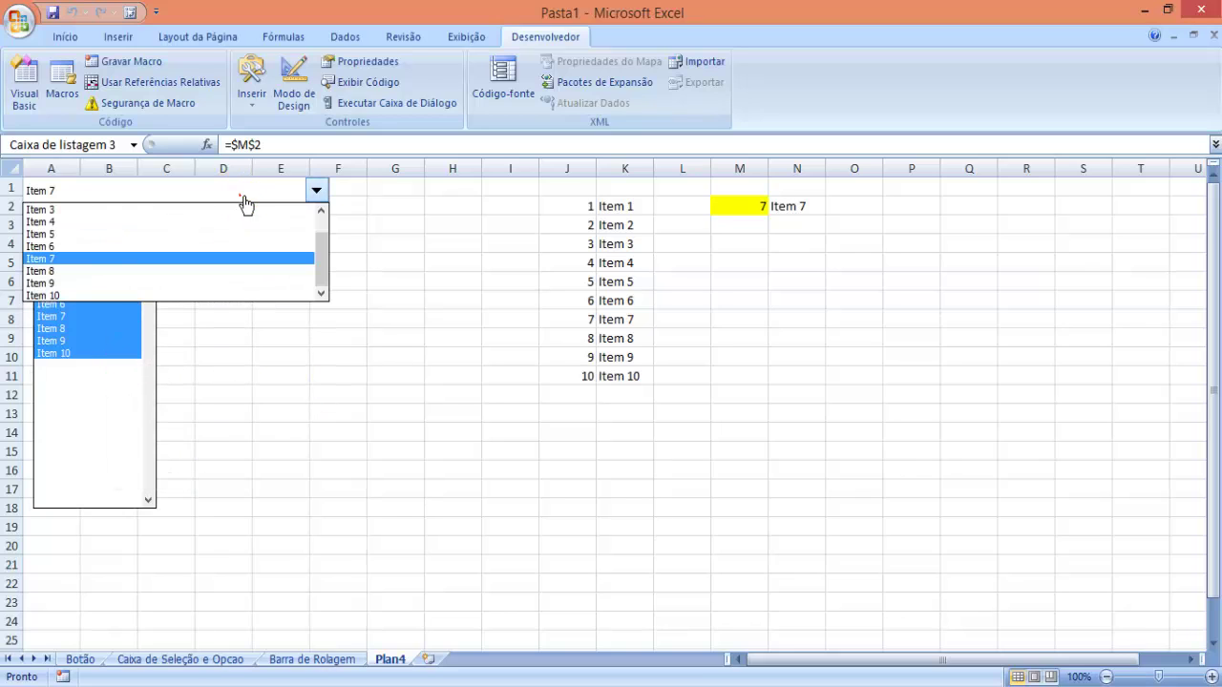
pyautogui.click(325, 250)
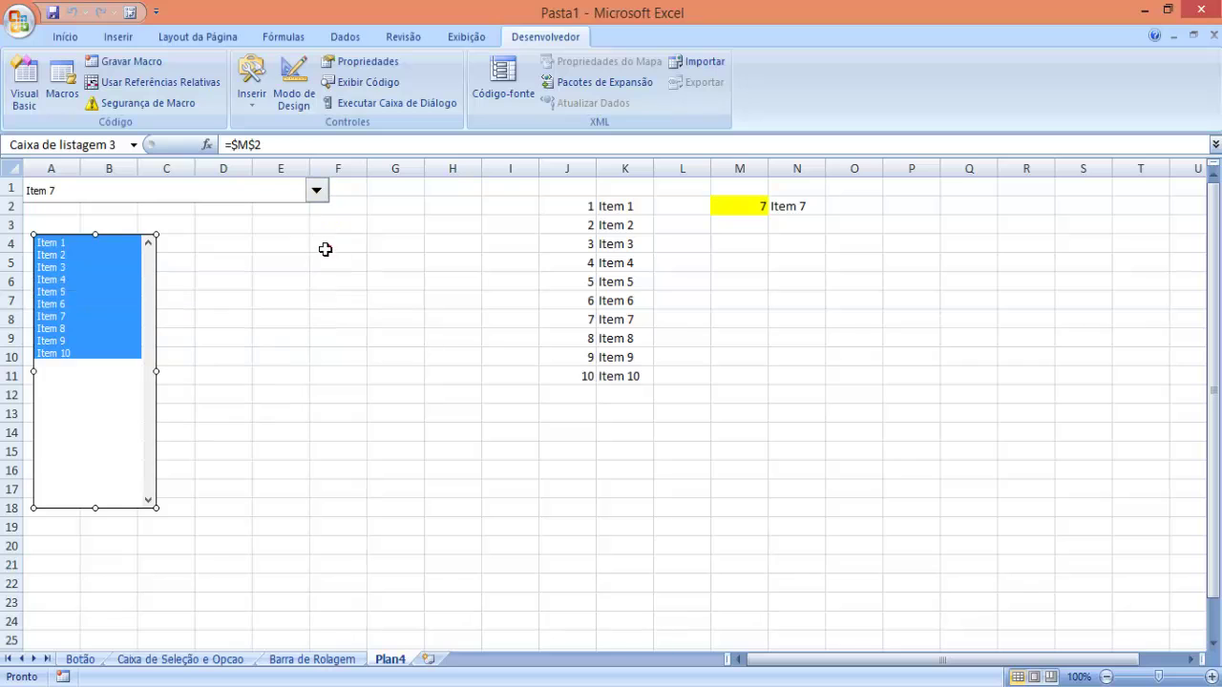
# Choose Item 9 in the combo box and select Item 1 through Item 10 in the list box, ending on cell F14
pyautogui.click(316, 191)
pyautogui.click(333, 262)
pyautogui.click(316, 191)
pyautogui.click(296, 281)
pyautogui.click(315, 417)
pyautogui.click(118, 268)
pyautogui.moveTo(105, 242); pyautogui.dragTo(92, 353)
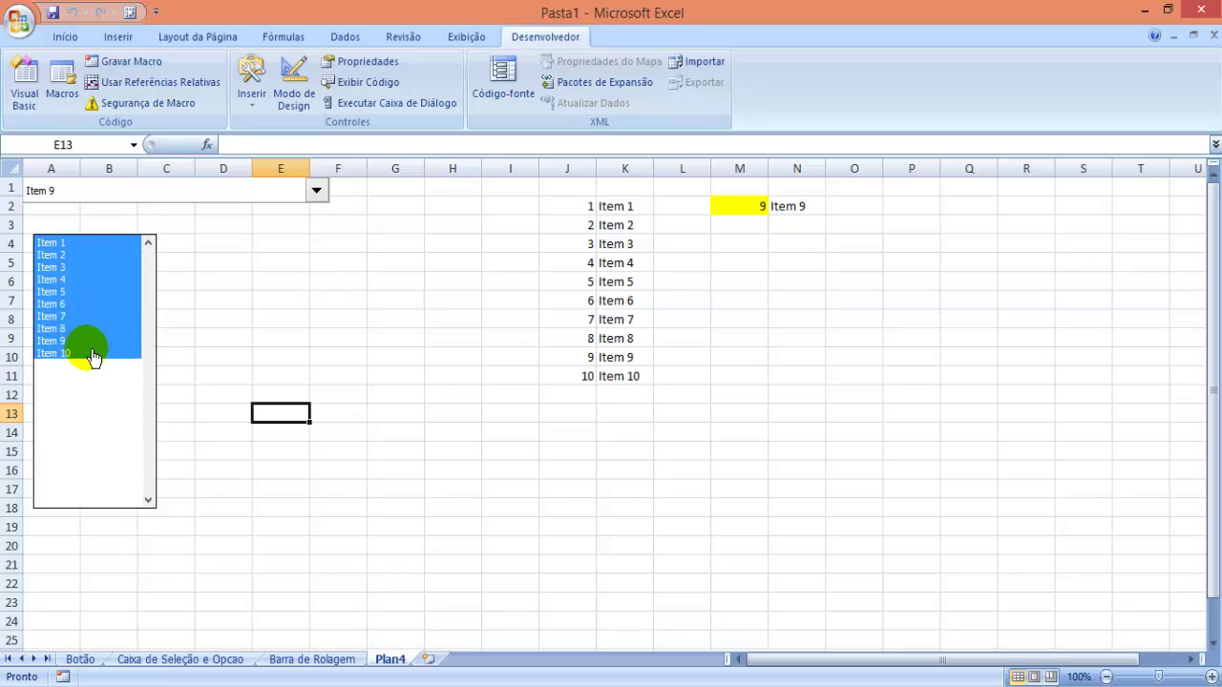
pyautogui.click(110, 401)
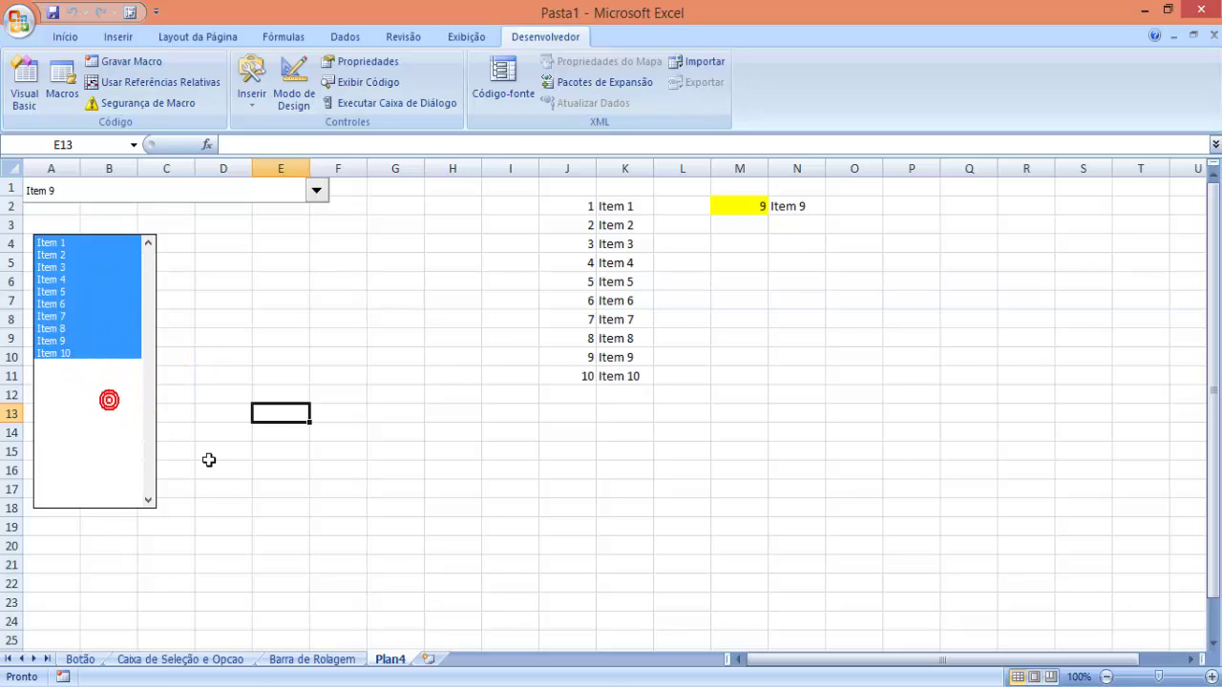
pyautogui.click(360, 432)
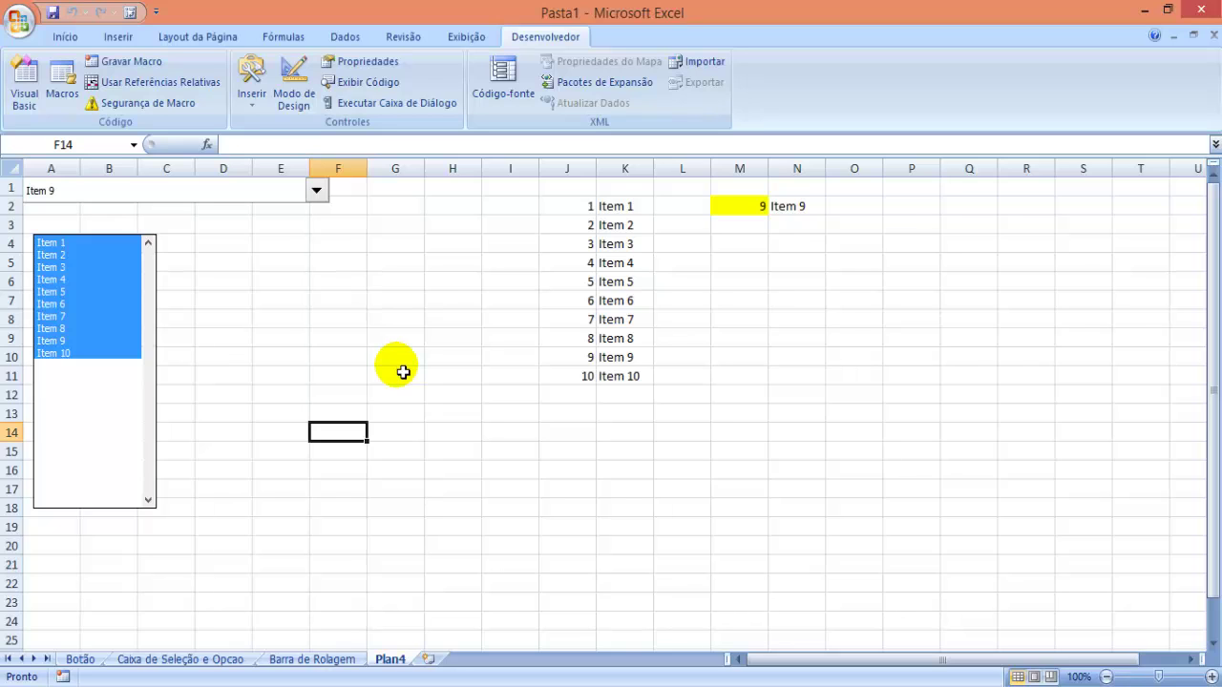
# Open the name of the Plan4 sheet for editing
pyautogui.rightClick(381, 659)
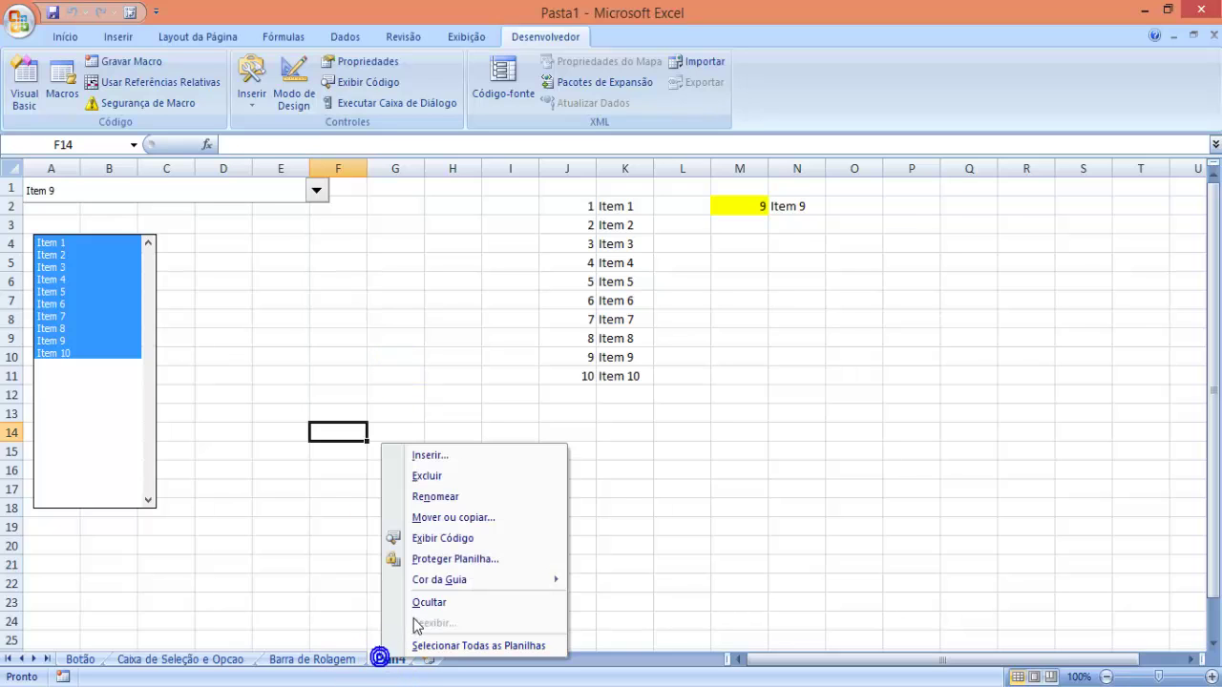
pyautogui.click(446, 500)
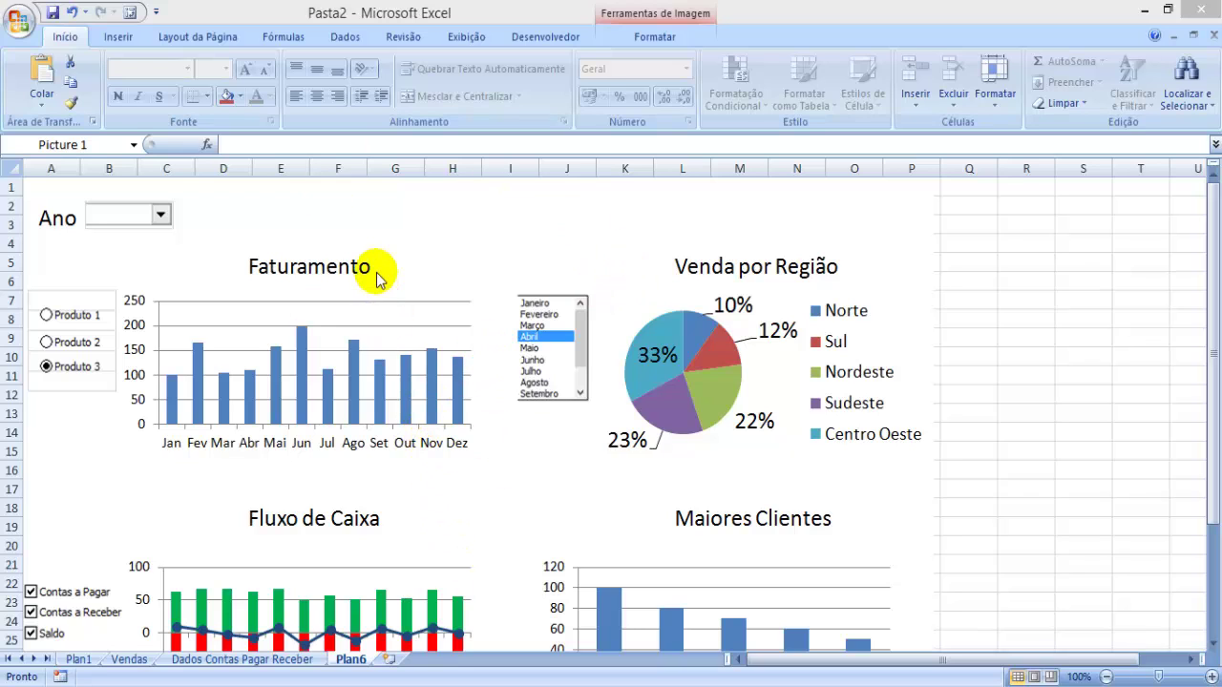
# Examine the dashboard picture on Plan6 of the Pasta2 workbook, including its charts and form controls
pyautogui.click(489, 346)
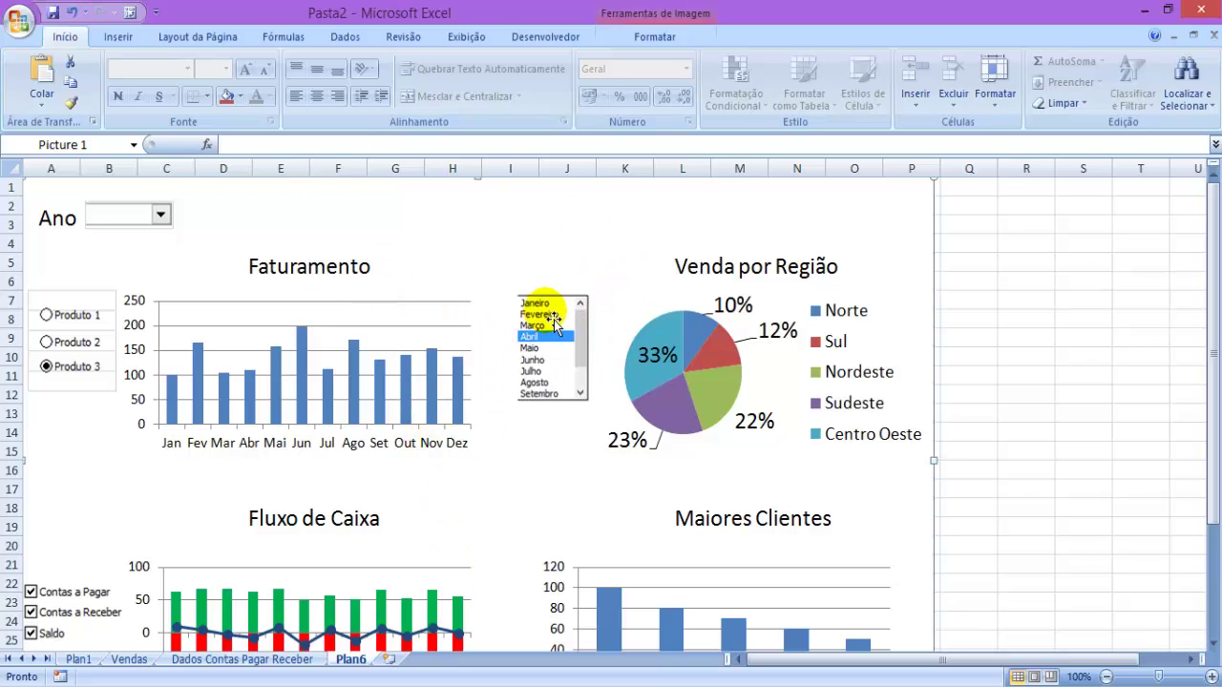
pyautogui.scroll(-4, 562, 315)
pyautogui.scroll(4, 569, 317)
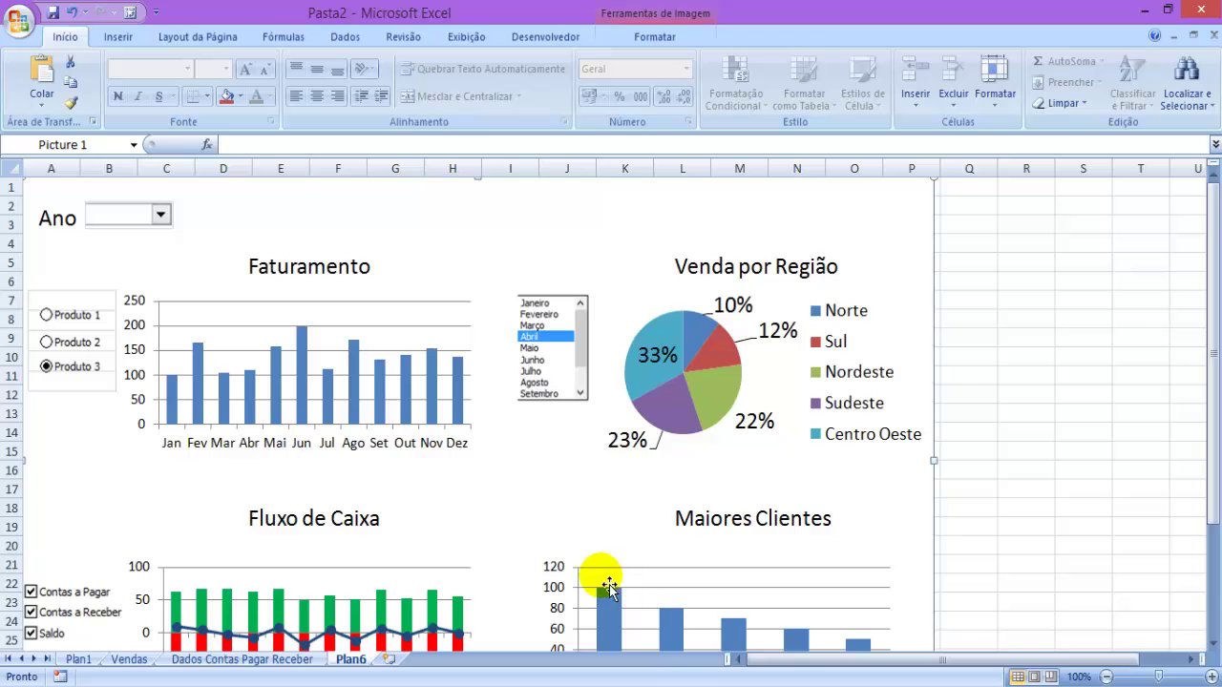
# Examine the sales table on the Vendas sheet from the header down to its last row and back
pyautogui.click(129, 659)
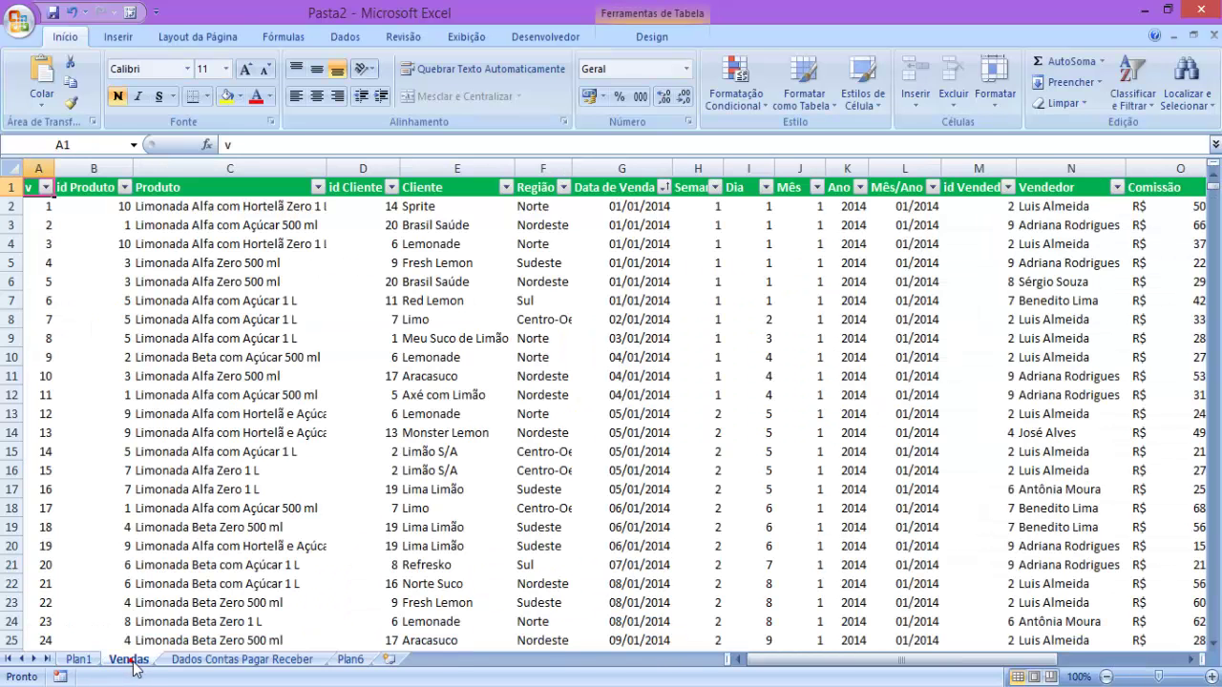
pyautogui.click(191, 419)
pyautogui.hotkey('ctrl', 'Down')
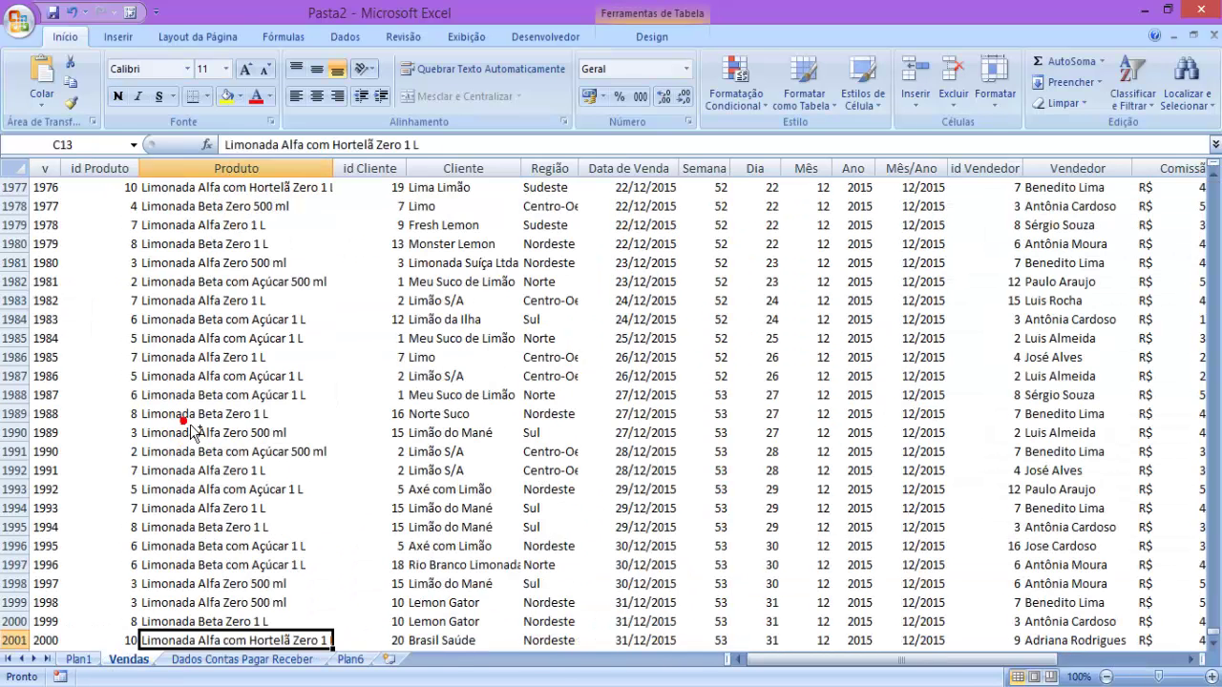
pyautogui.hotkey('ctrl', 'Up')
# Examine the Dados Contas Pagar Receber sheet down to its last records and return to cell A1
pyautogui.hotkey('ctrl', 'pagedown')
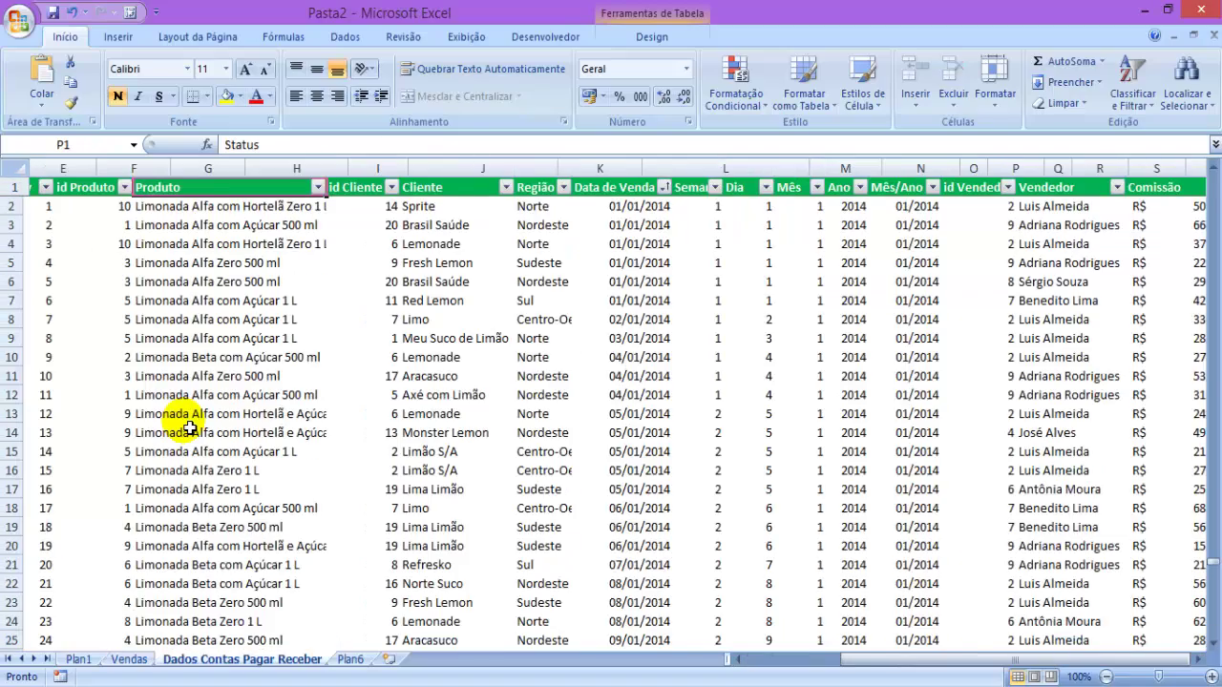
pyautogui.hotkey('ctrl', 'Down')
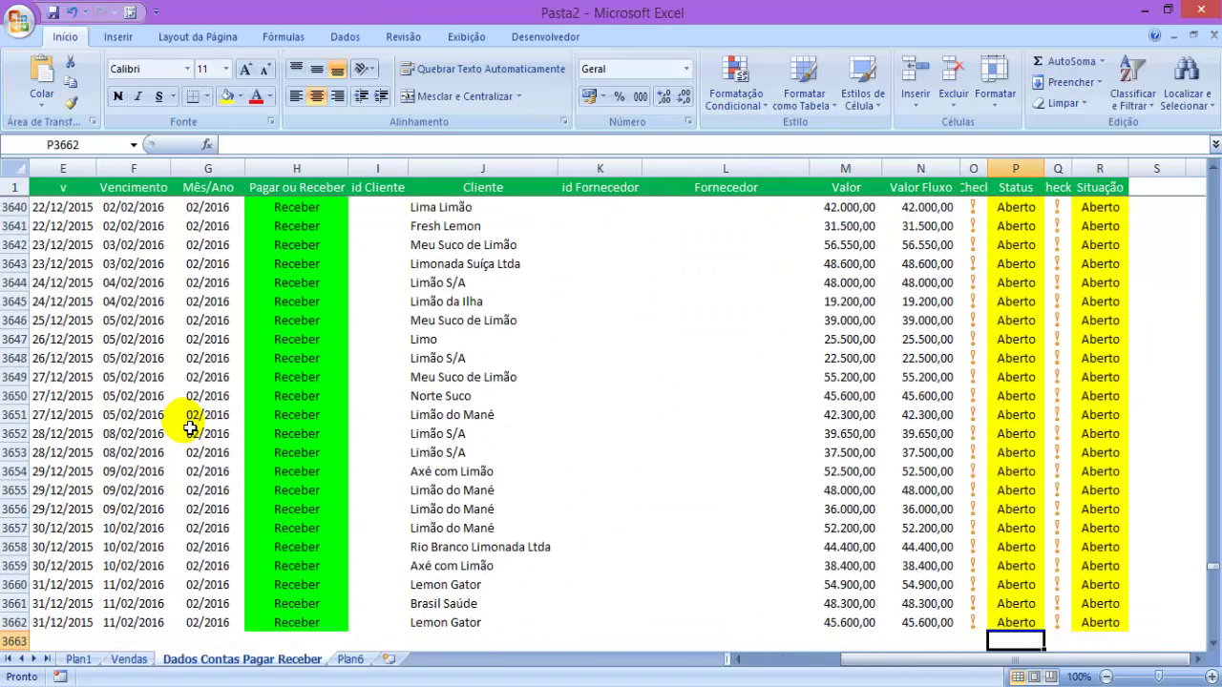
pyautogui.press('Up')
pyautogui.press('Left')
pyautogui.press('Left')
pyautogui.press('Left')
pyautogui.hotkey('ctrl', 'Home')
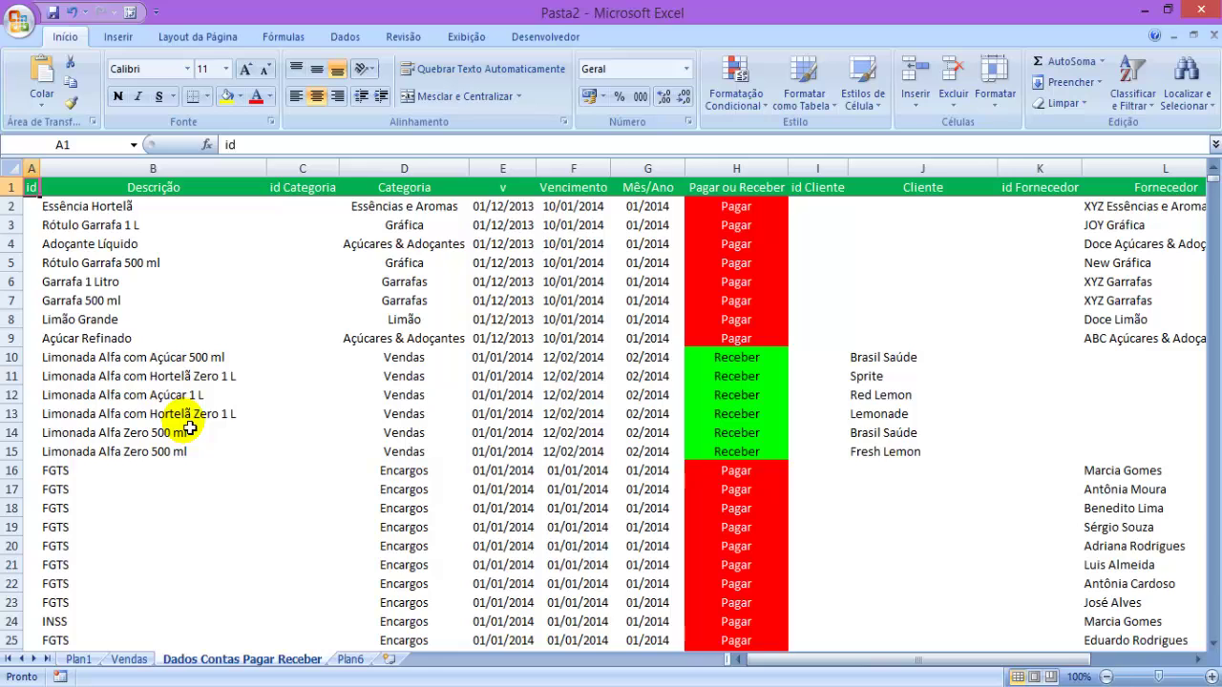
# Revisit the start of the Vendas table at cell A1 and return to the Plan6 dashboard
pyautogui.hotkey('ctrl', 'pageup')
pyautogui.hotkey('ctrl', 'pageup')
pyautogui.hotkey('ctrl', 'pagedown')
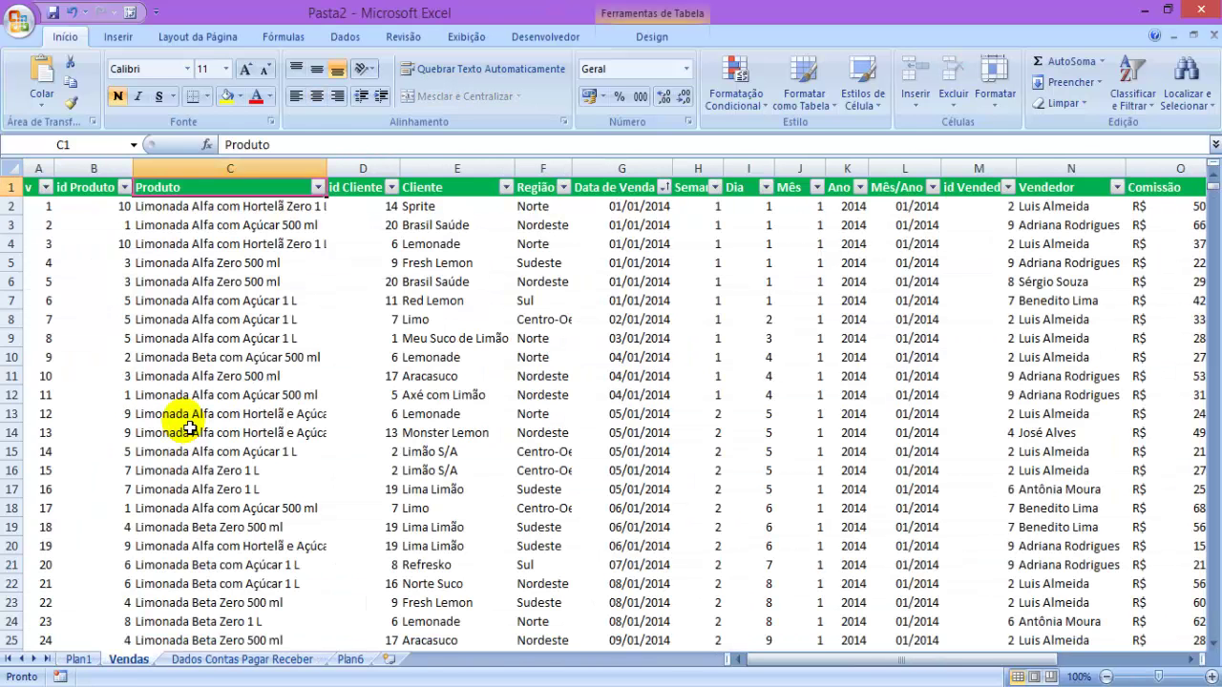
pyautogui.hotkey('ctrl', 'Home')
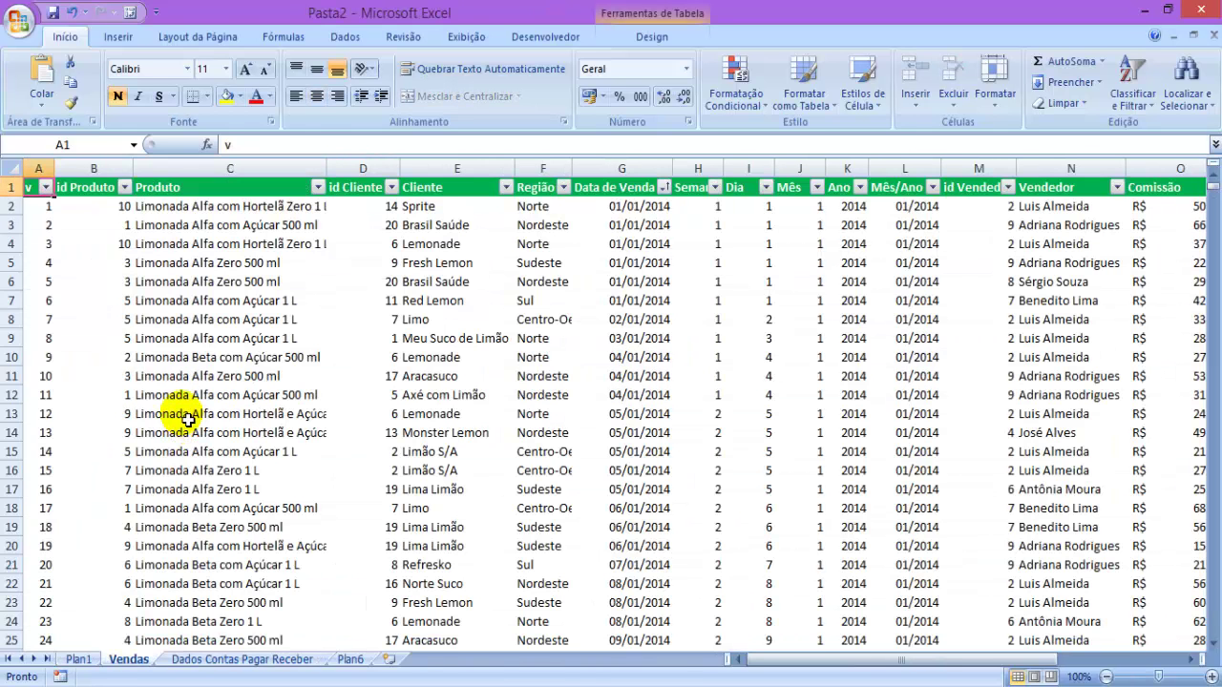
pyautogui.hotkey('ctrl', 'pagedown')
pyautogui.hotkey('ctrl', 'pagedown')
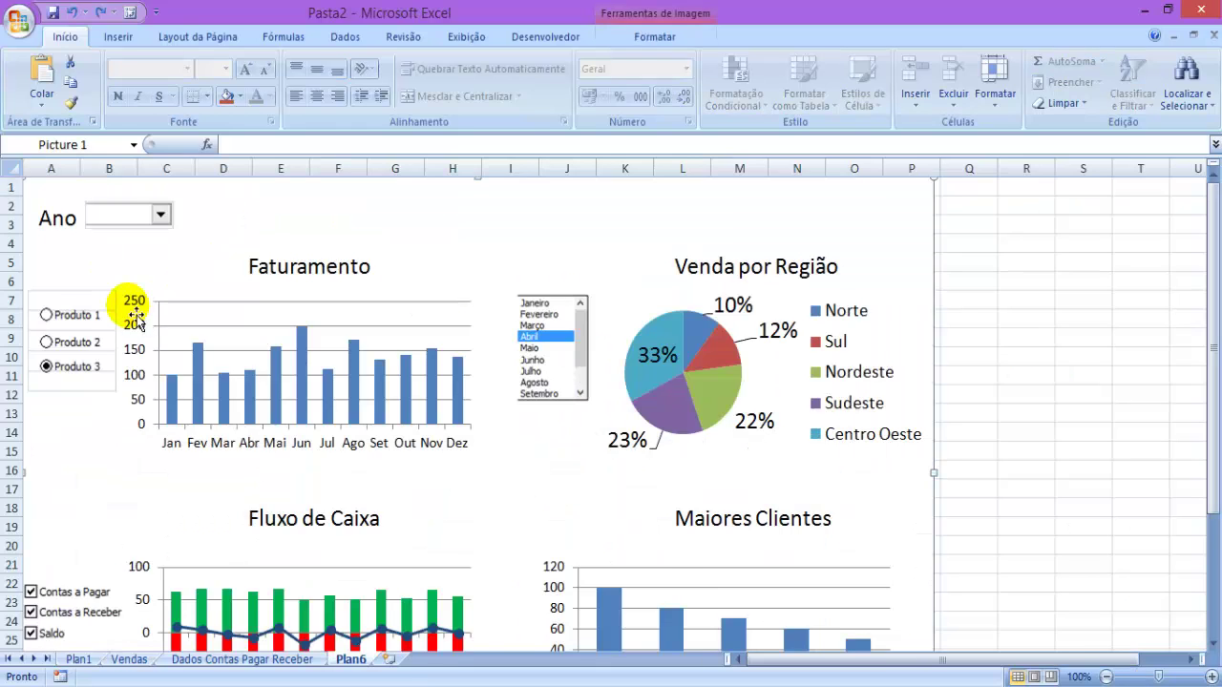
# Change the header in cell A1 of the Vendas sheet to "id"
pyautogui.hotkey('ctrl', 'pageup')
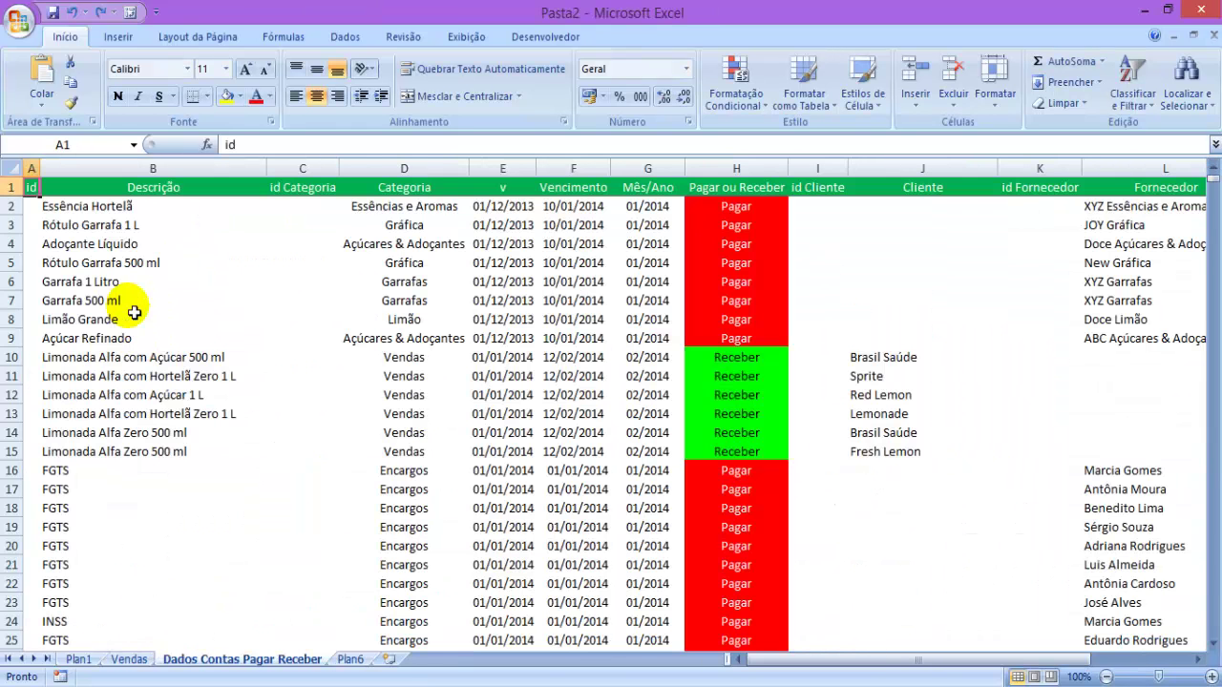
pyautogui.hotkey('ctrl', 'pageup')
pyautogui.hotkey('ctrl', 'pageup')
pyautogui.hotkey('ctrl', 'pagedown')
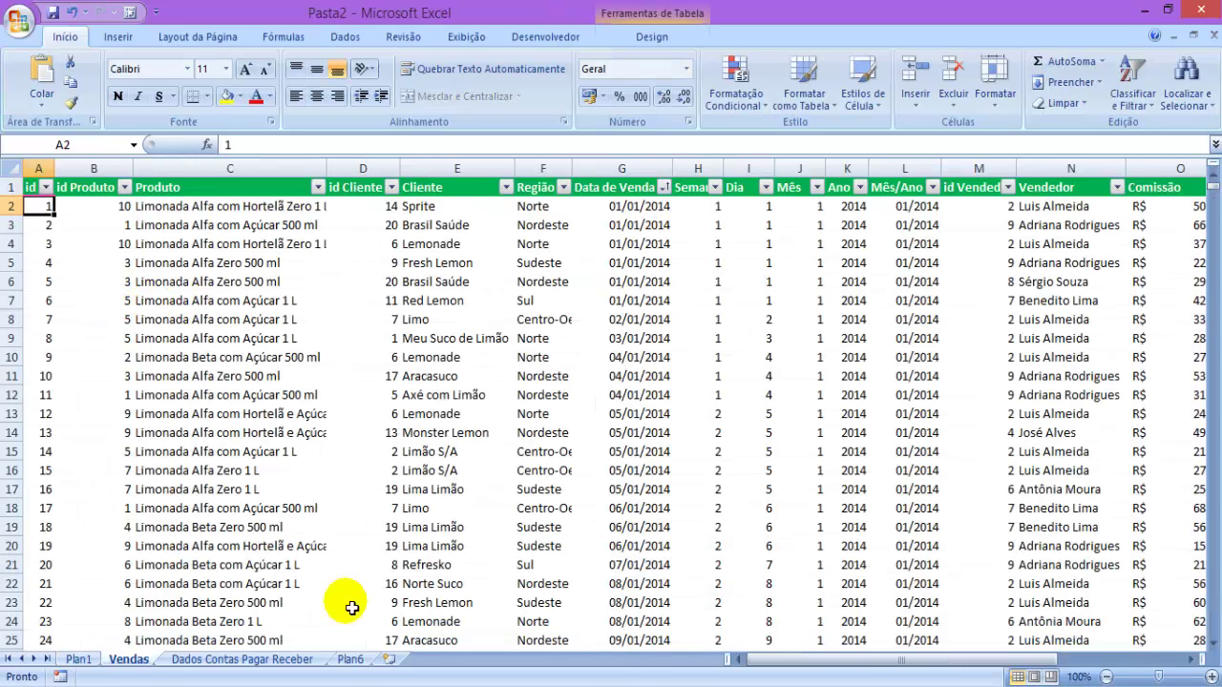
# Add a new worksheet and name it "Dados Gráficos_Faturamento"
pyautogui.click(388, 659)
pyautogui.rightClick(390, 663)
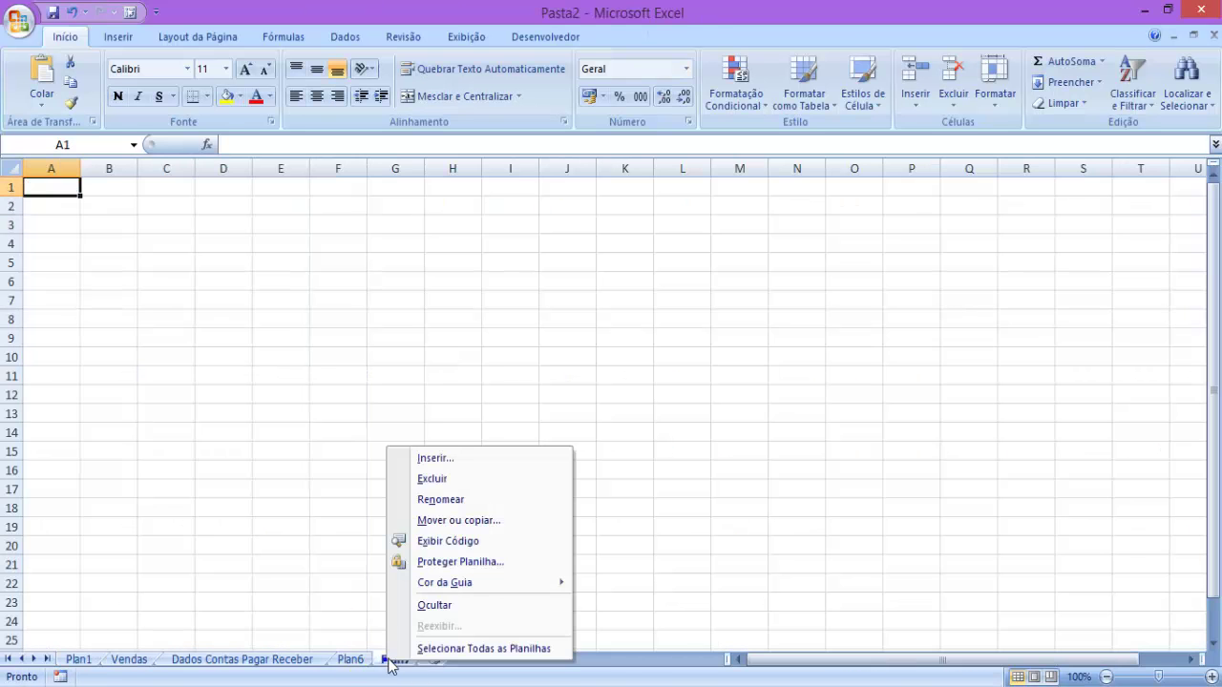
pyautogui.click(448, 499)
pyautogui.write('Dados')
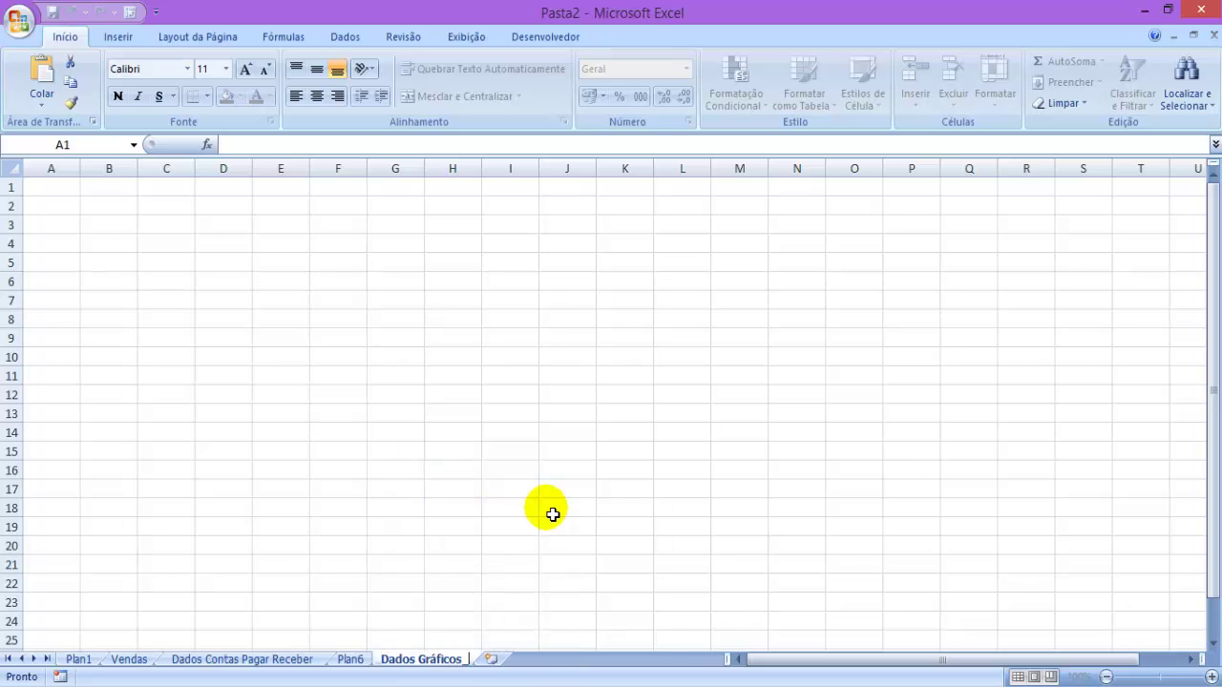
pyautogui.write(' Gráficos_Faturamento')
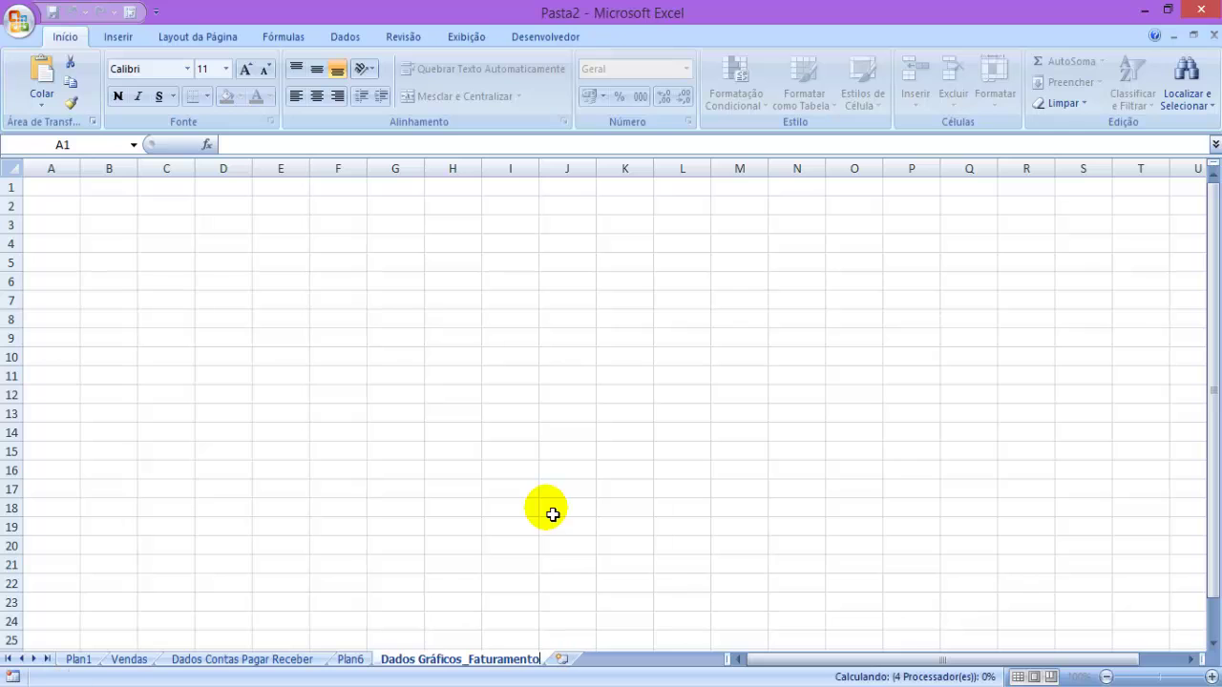
pyautogui.press('Return')
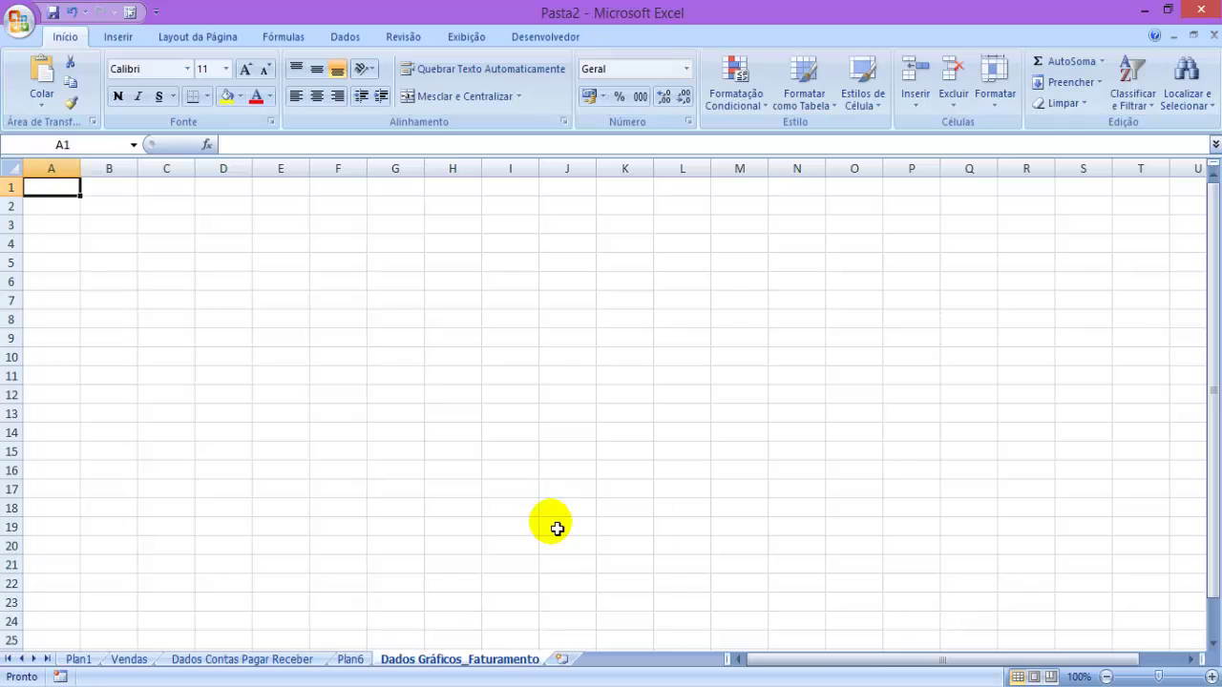
# Add another worksheet and name it "Dados Gráficos_Região"
pyautogui.click(565, 657)
pyautogui.rightClick(561, 659)
pyautogui.click(630, 504)
pyautogui.write('Dado')
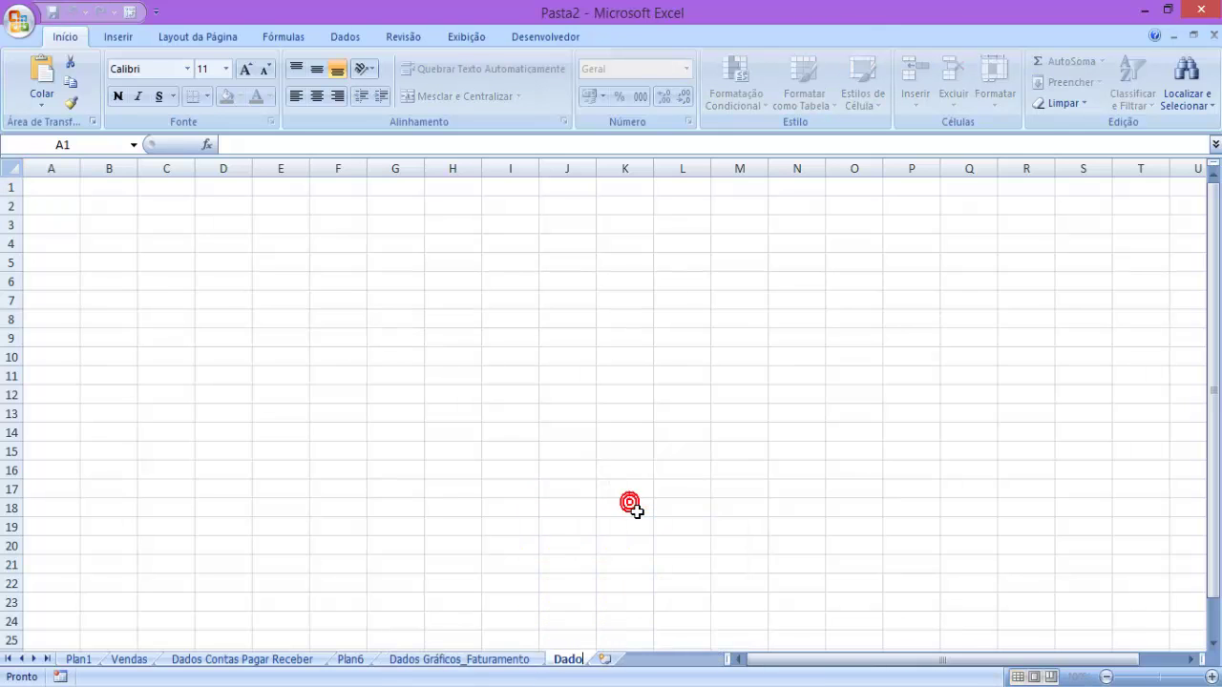
pyautogui.write('s Gráficos_Região')
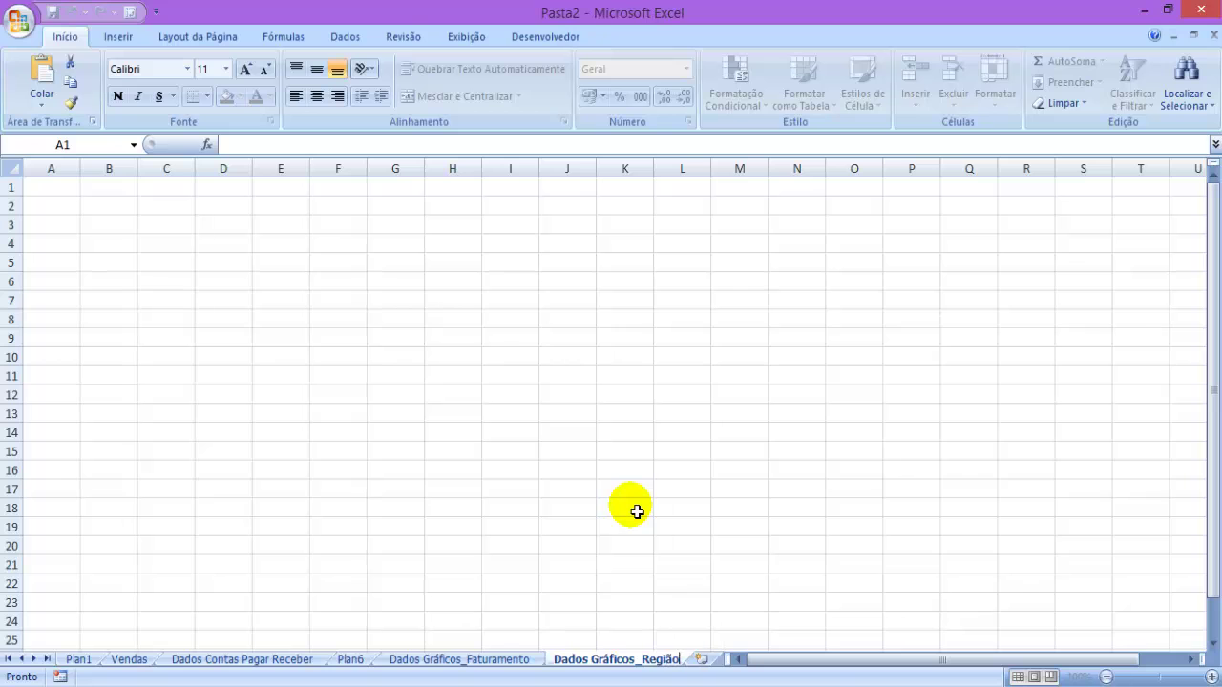
pyautogui.click(636, 511)
# Check the charts on Plan6, and add a worksheet named "Dados Gráficos Fluxo" for the cash flow chart
pyautogui.click(350, 658)
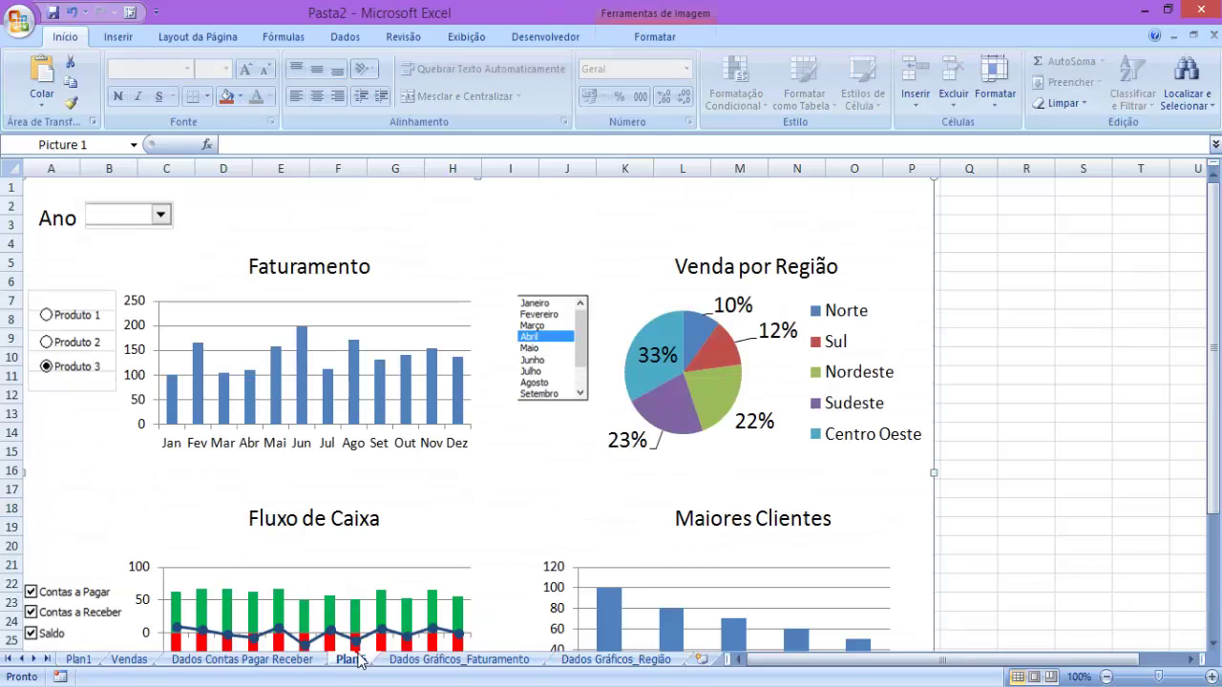
pyautogui.click(696, 659)
pyautogui.rightClick(634, 661)
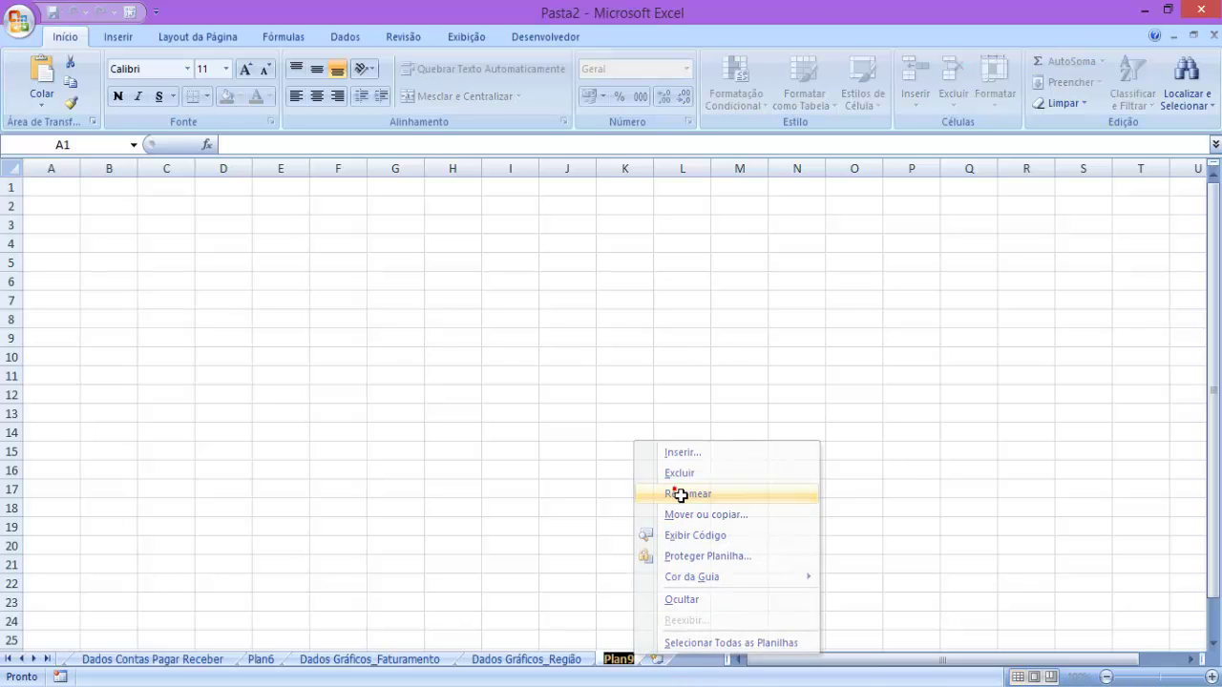
pyautogui.click(677, 493)
pyautogui.write('Dados Gráfico')
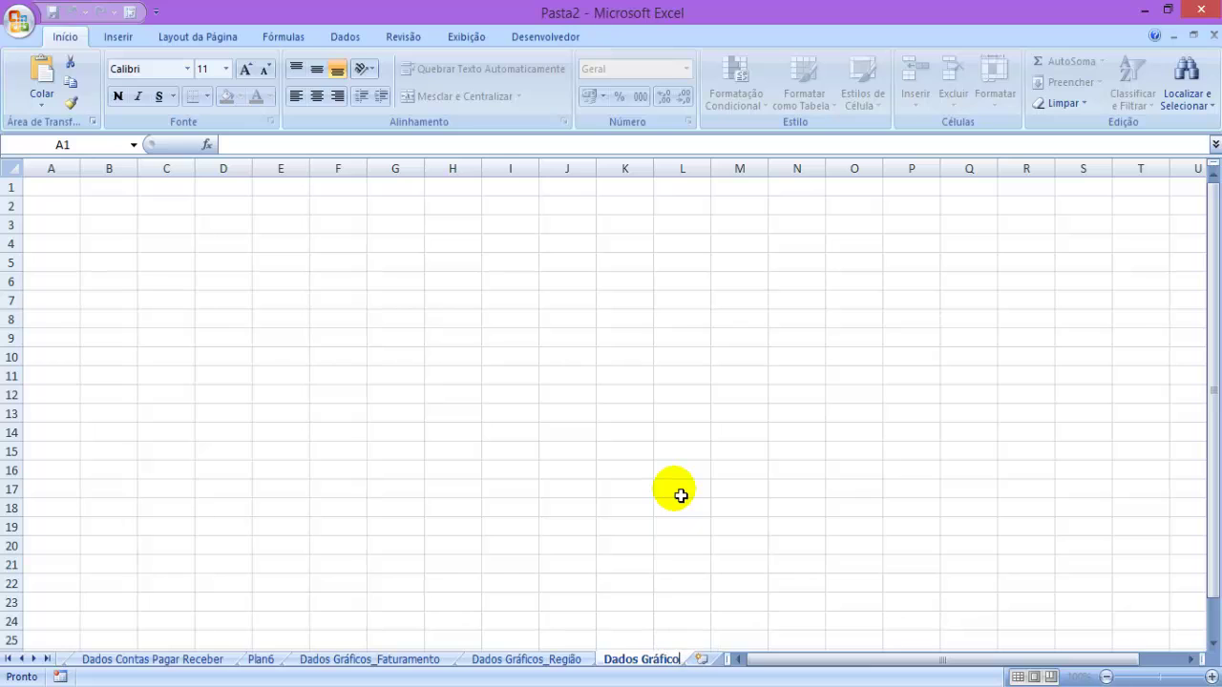
pyautogui.write('s Fluxo_de')
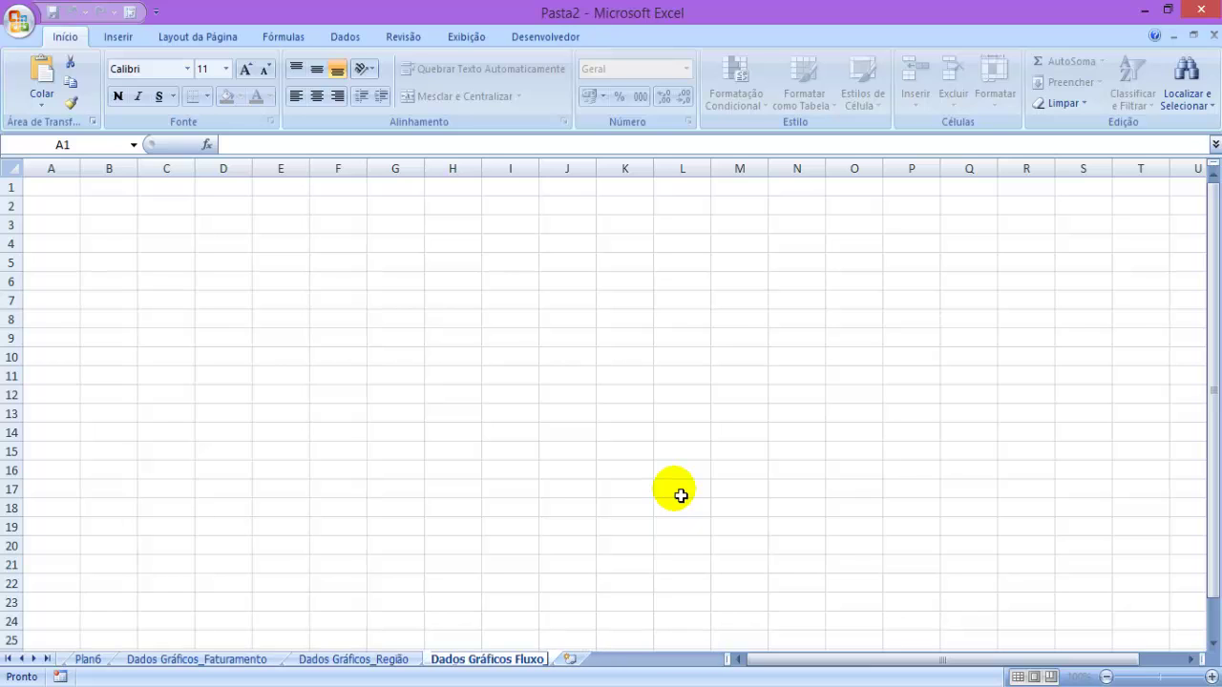
pyautogui.press('Return')
# Review the Plan6 dashboard and add a worksheet named "Dados Gráficos Maiores Clientes" for the largest-customers chart
pyautogui.click(208, 660)
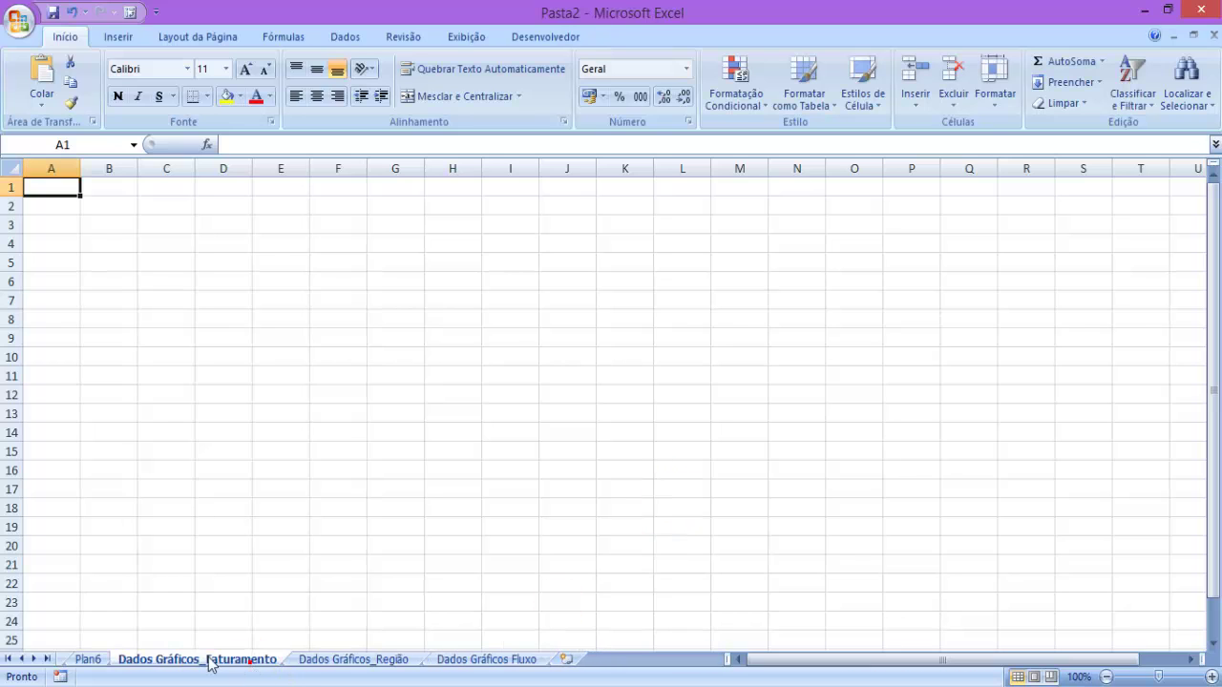
pyautogui.click(88, 660)
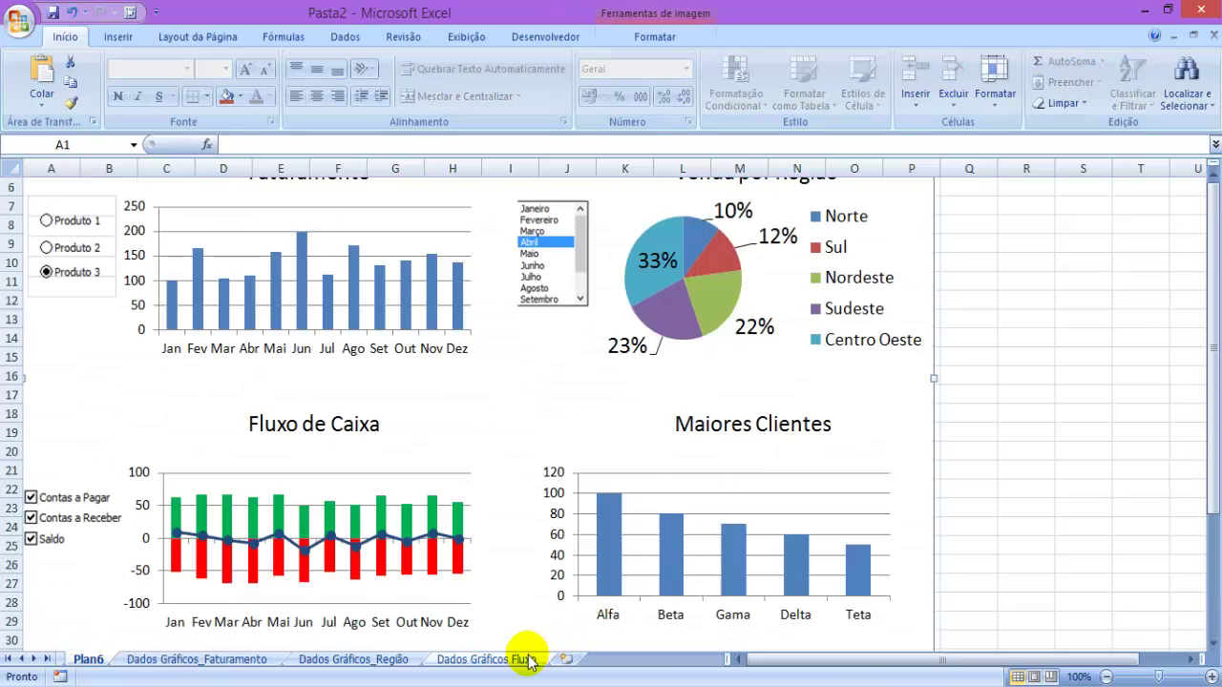
pyautogui.click(566, 659)
pyautogui.rightClick(570, 660)
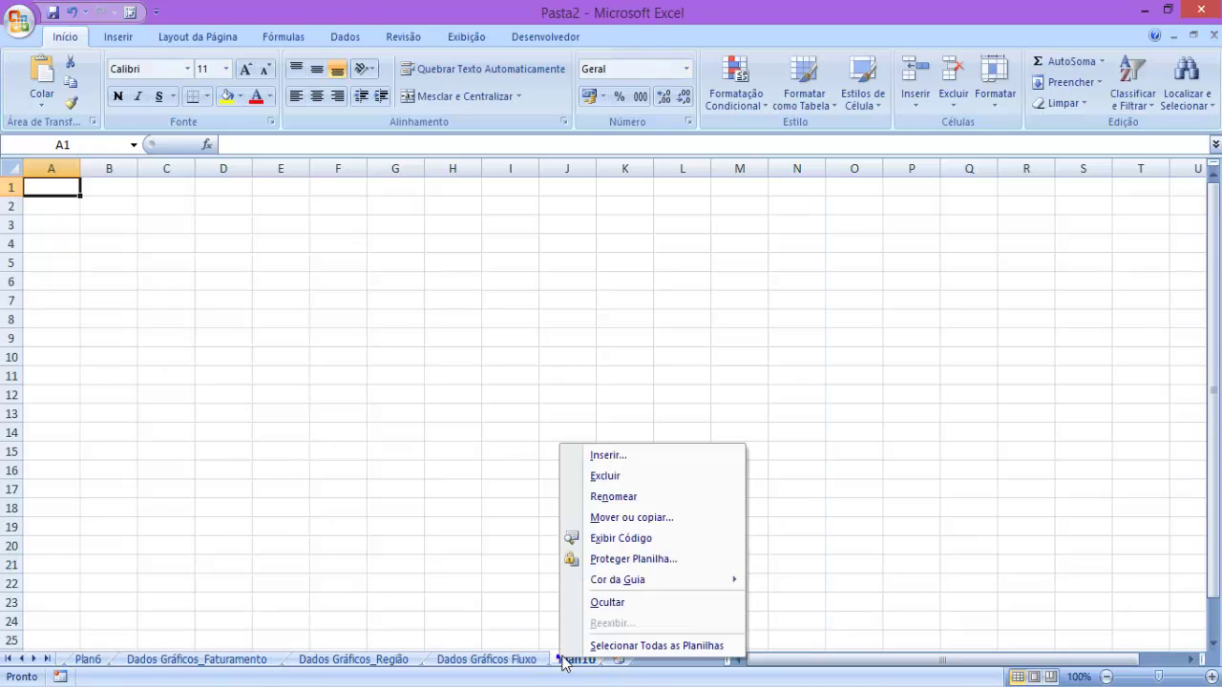
pyautogui.click(623, 498)
pyautogui.write('Dados Gráficos Ma')
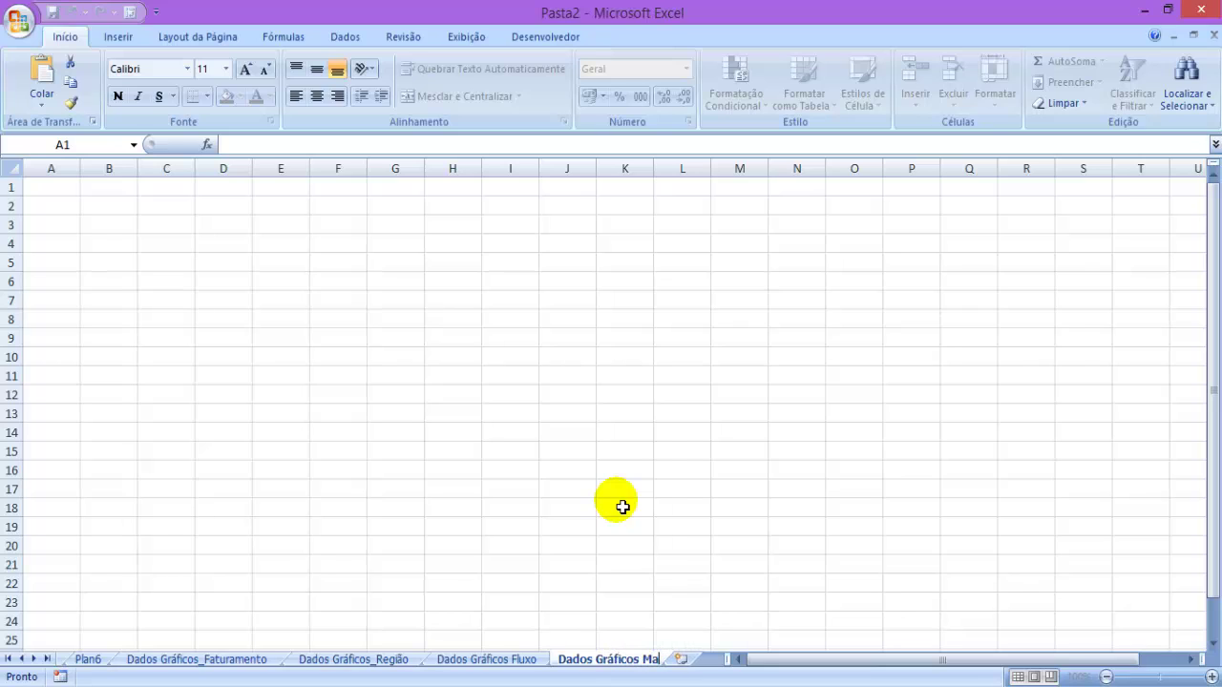
pyautogui.write('iores Clien')
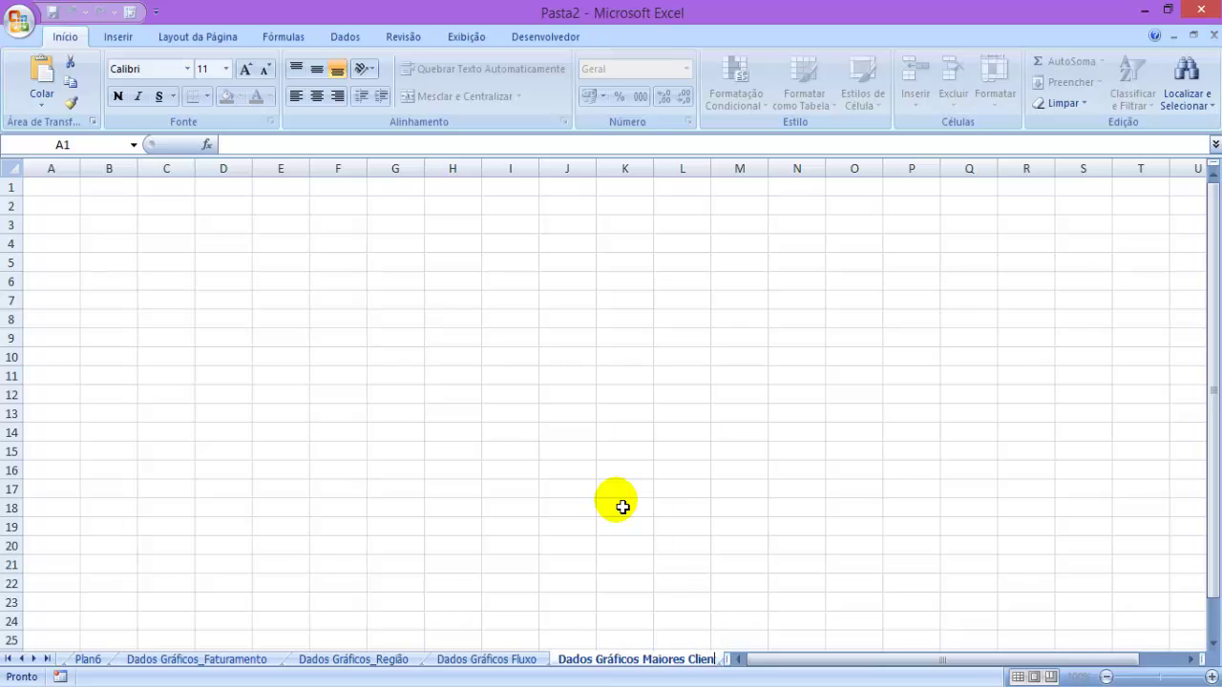
pyautogui.write('tes')
pyautogui.press('Return')
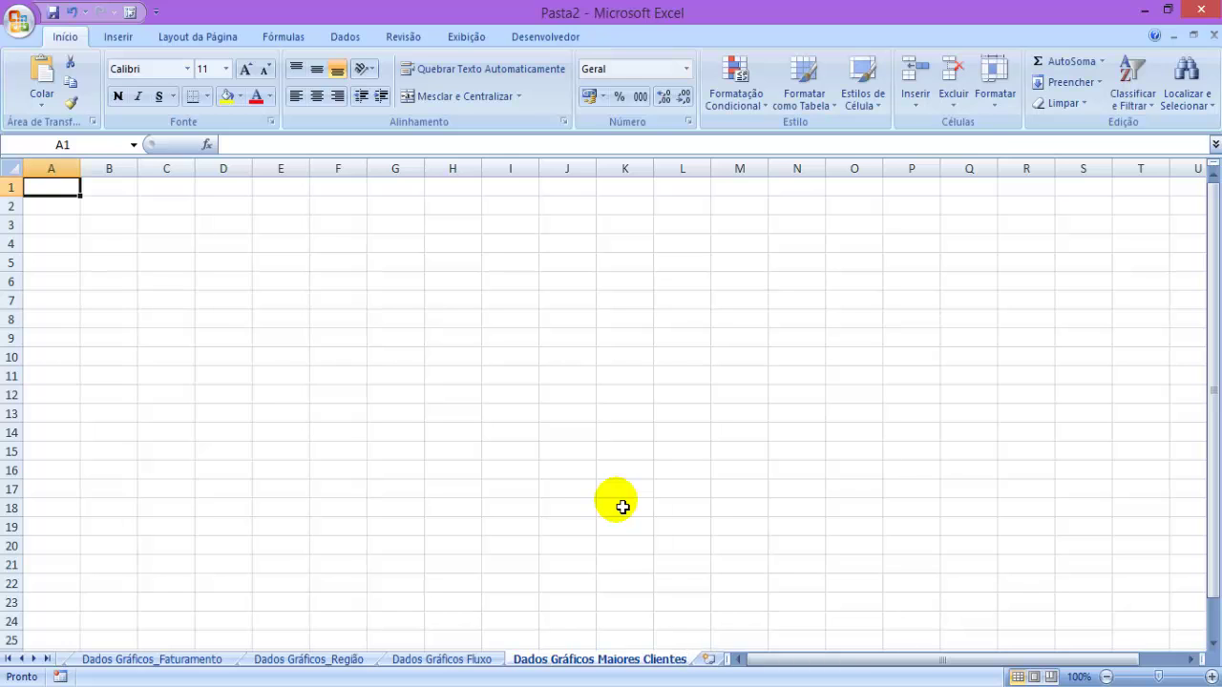
# View the Dados Gráficos_Faturamento sheet and return to the dashboard picture on Plan6
pyautogui.click(222, 661)
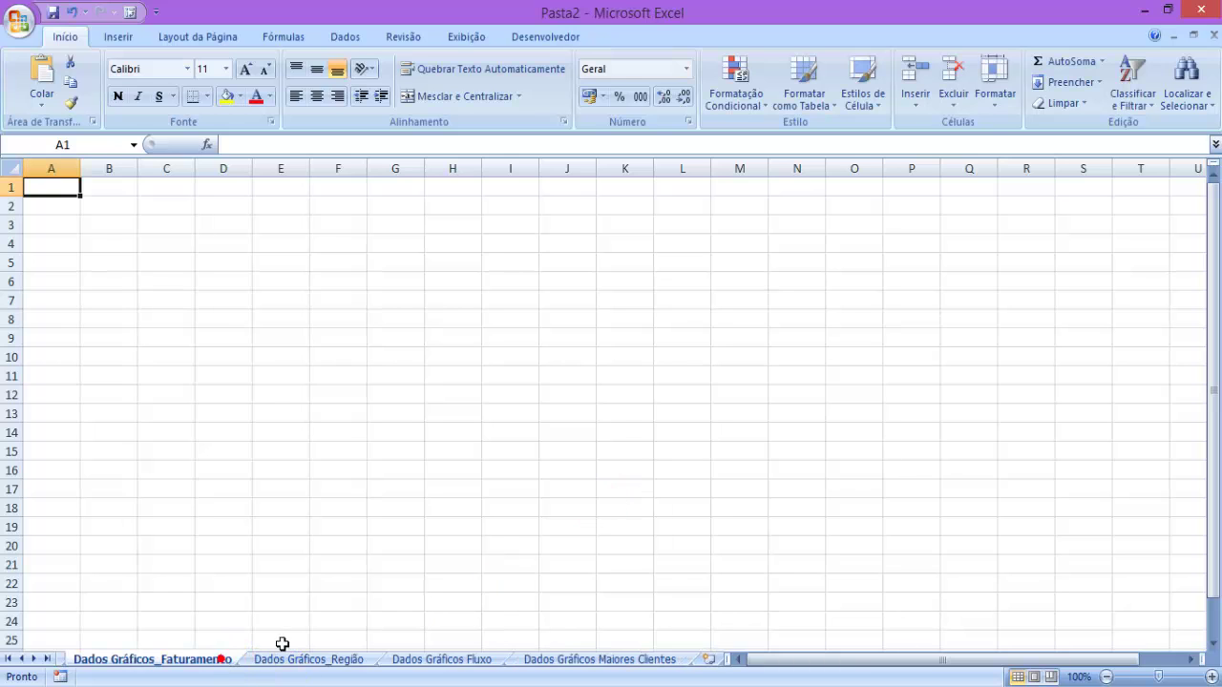
pyautogui.moveTo(785, 657); pyautogui.dragTo(762, 669)
pyautogui.click(278, 538)
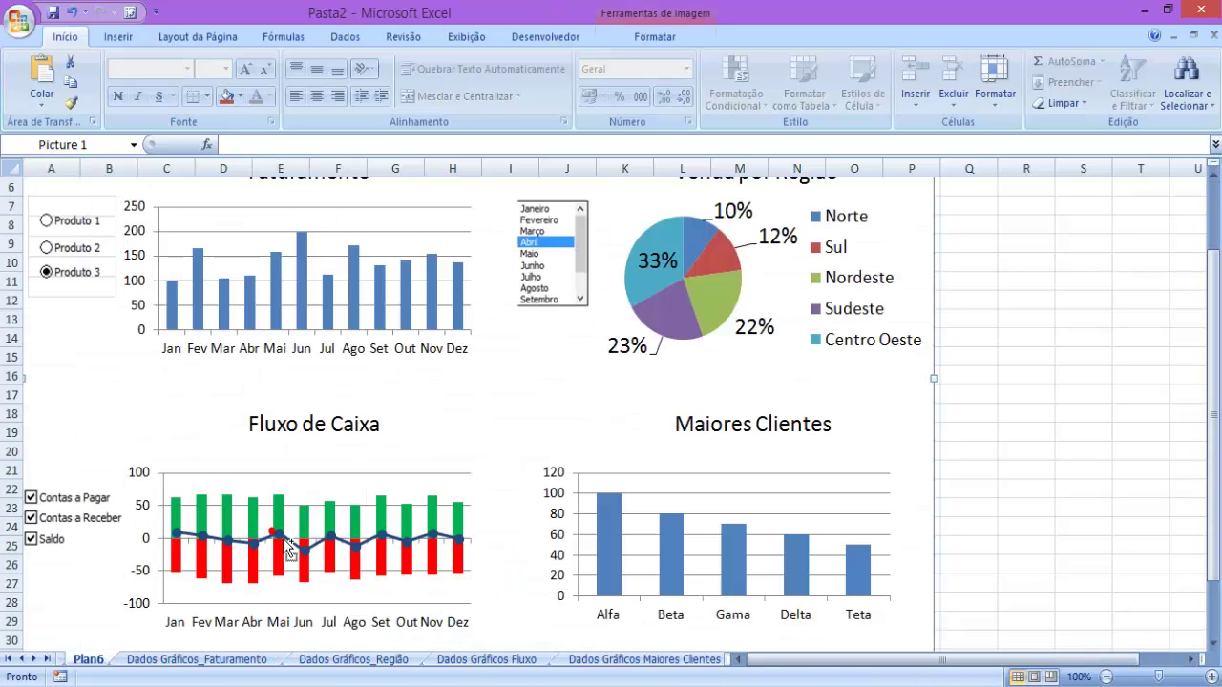
# Look over the upper part of the Plan6 dashboard picture and go to cell A1 of the Dados Gráficos_Faturamento sheet
pyautogui.scroll(2, 277, 539)
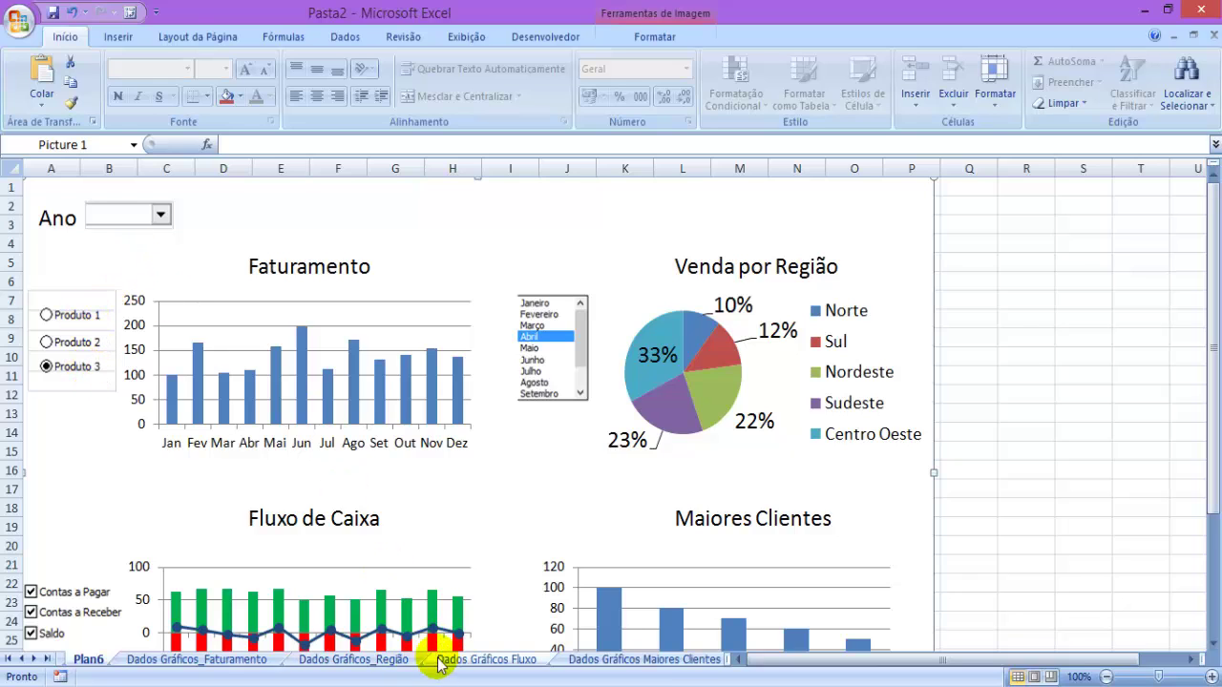
pyautogui.click(264, 662)
pyautogui.click(71, 188)
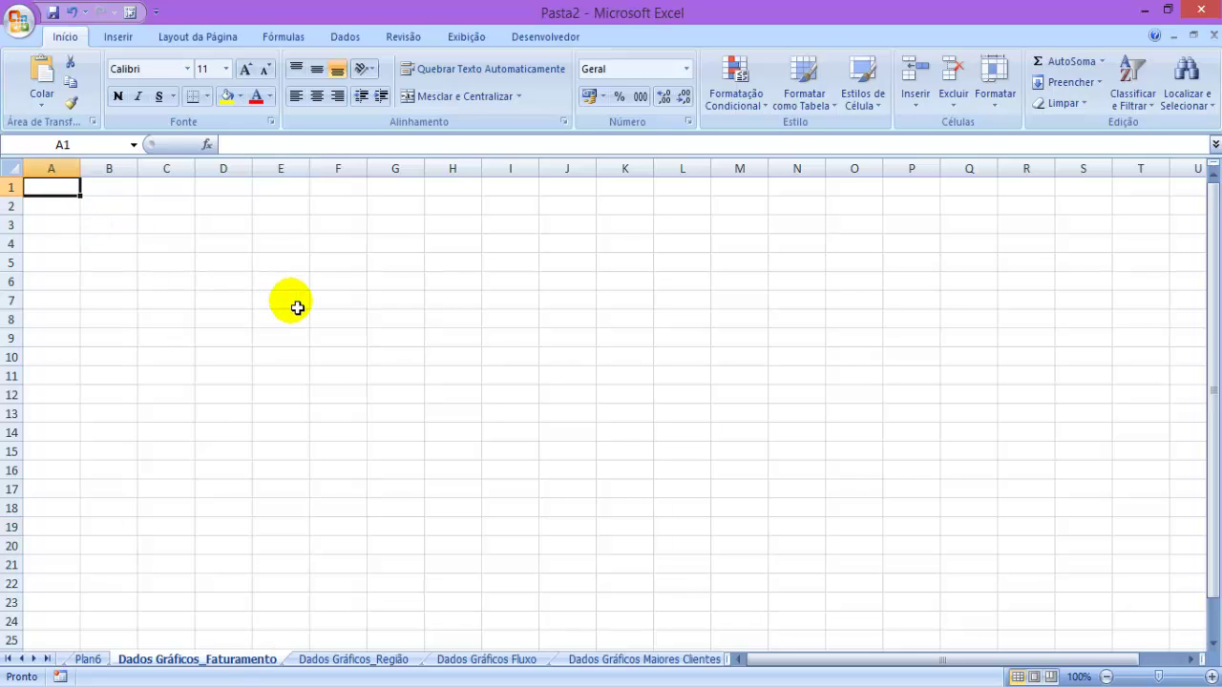
# Examine the Região and Mês columns of the sales table on the Vendas sheet
pyautogui.hotkey('ctrl', 'pageup')
pyautogui.hotkey('ctrl', 'pageup')
pyautogui.hotkey('ctrl', 'pageup')
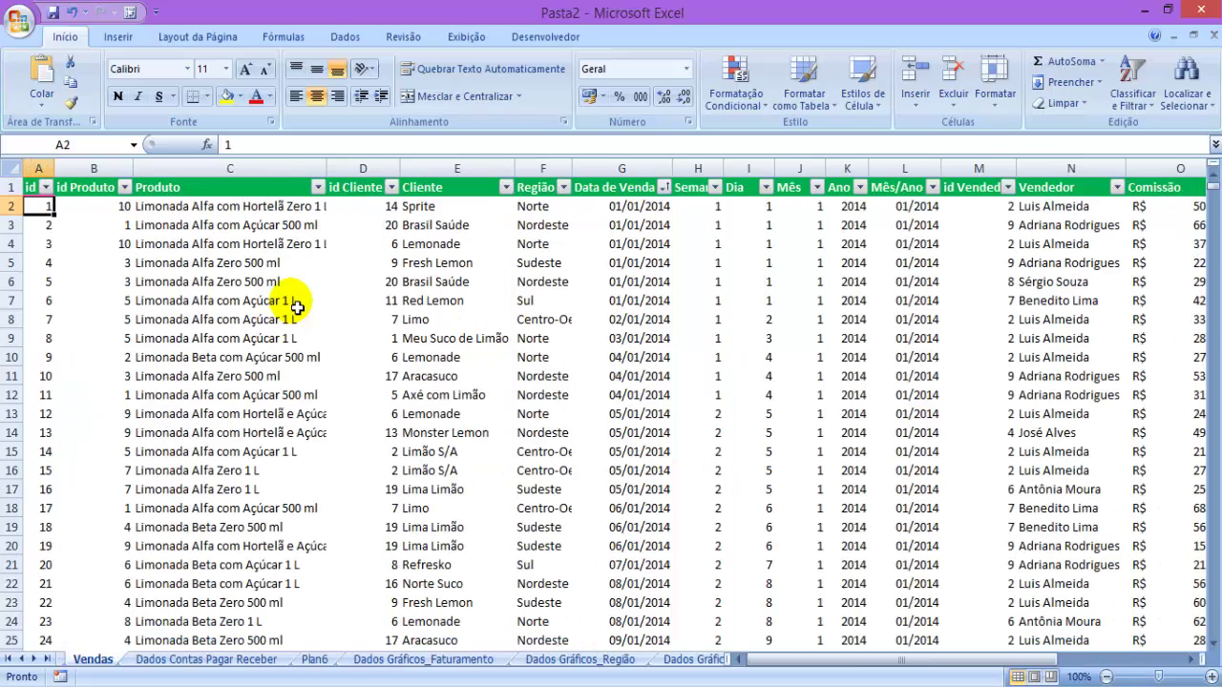
pyautogui.click(523, 206)
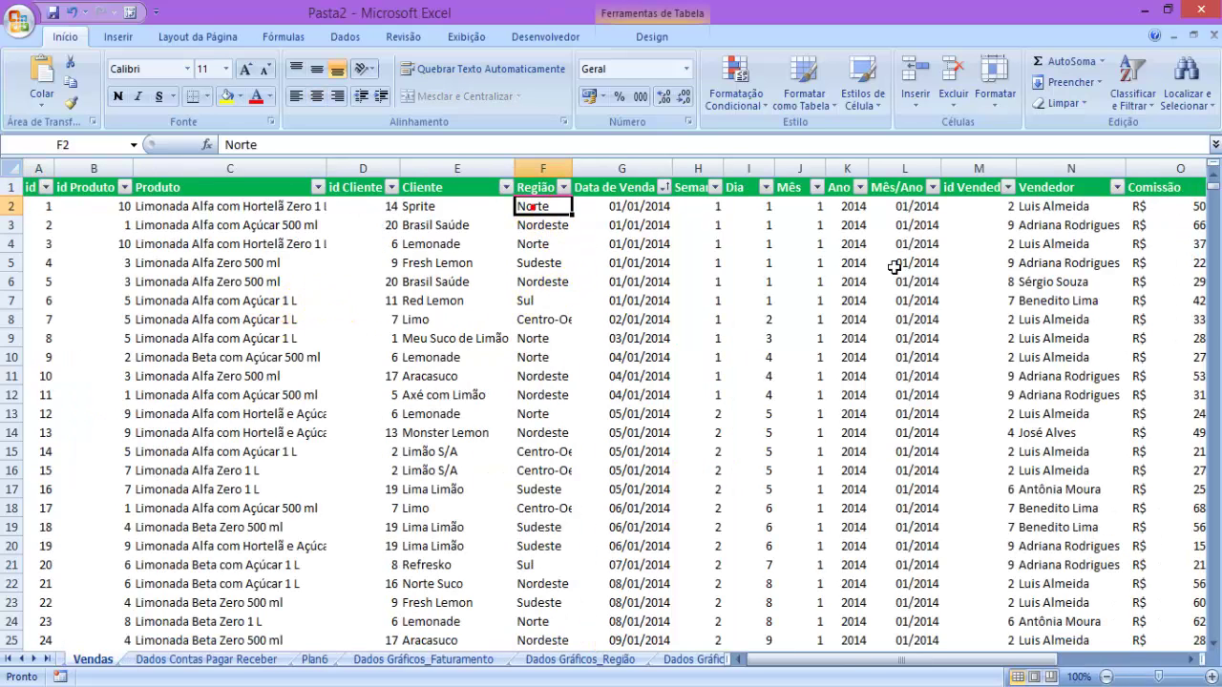
pyautogui.press('Right')
pyautogui.press('Right')
pyautogui.press('Up')
pyautogui.press('Right')
pyautogui.press('Right')
pyautogui.press('Down')
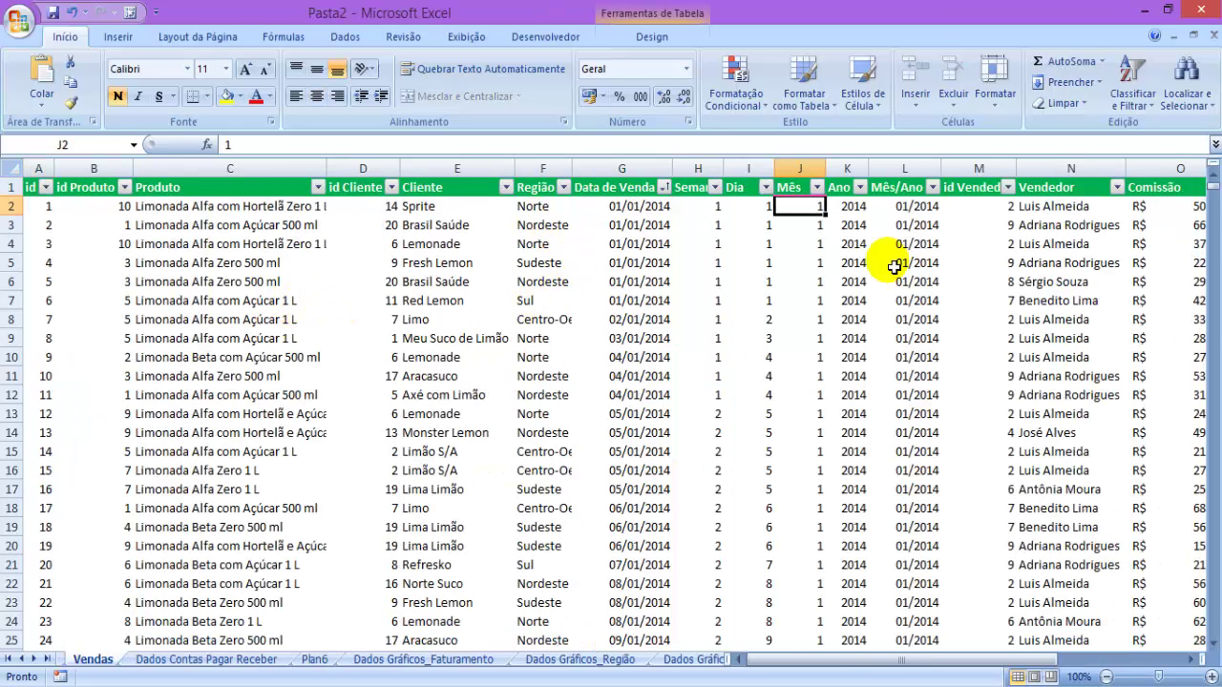
pyautogui.press('Down')
pyautogui.press('Down')
pyautogui.press('Down')
pyautogui.press('Down')
pyautogui.press('Down')
pyautogui.press('Down')
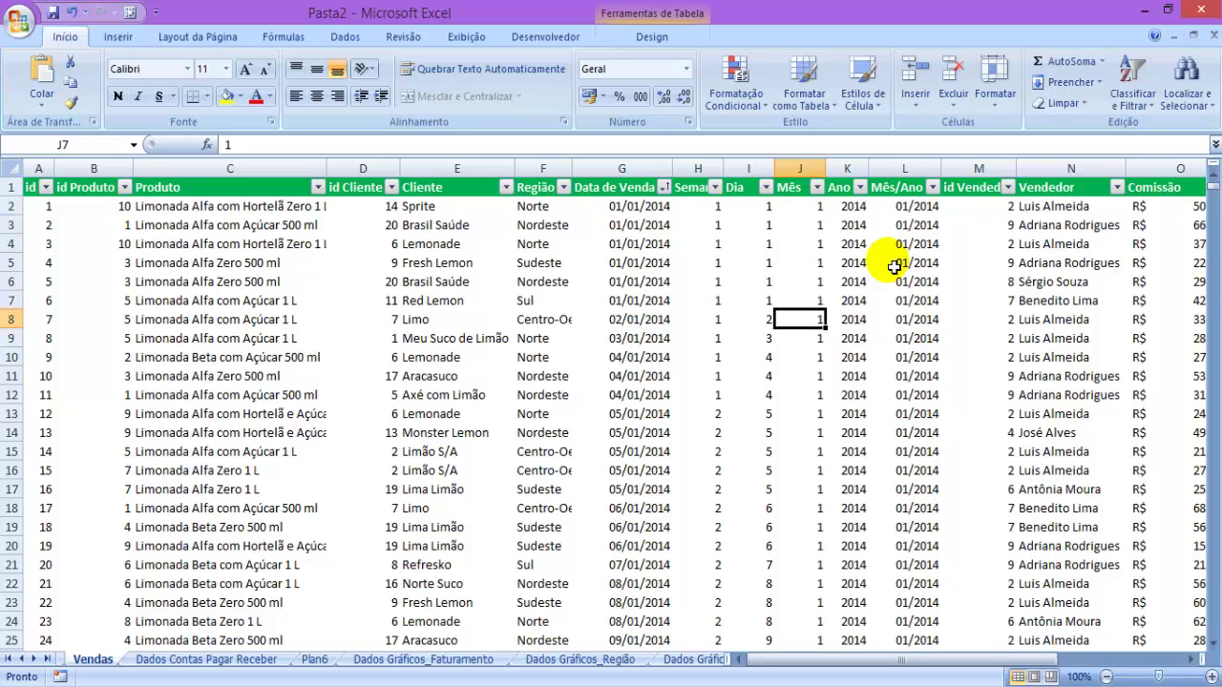
# Examine the Ano column of the sales table on the Vendas sheet
pyautogui.press('Up')
pyautogui.press('Right')
pyautogui.press('Right')
pyautogui.press('Left')
pyautogui.press('Up')
pyautogui.press('Up')
pyautogui.press('Up')
pyautogui.press('Up')
pyautogui.press('Up')
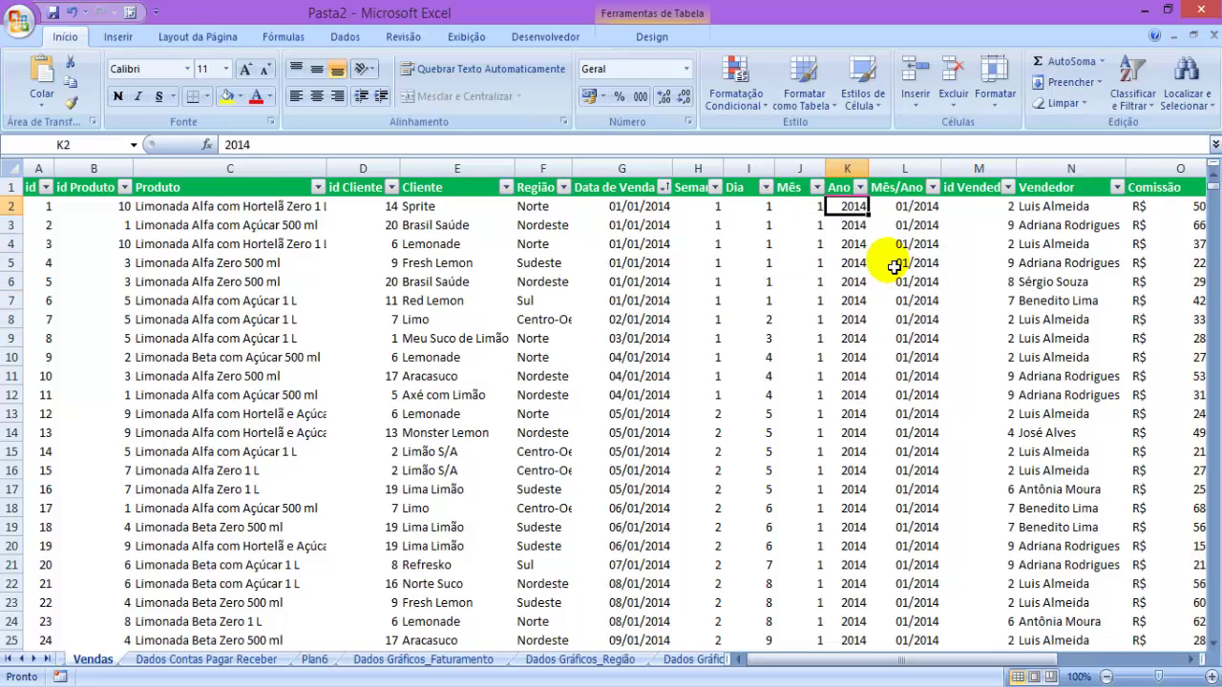
pyautogui.press('Down')
pyautogui.press('Down')
pyautogui.press('Down')
pyautogui.press('Down')
pyautogui.press('Down')
pyautogui.press('Down')
# Return to the Dados Gráficos_Faturamento sheet and enter the label "Ano" in cell A1
pyautogui.hotkey('ctrl', 'pagedown')
pyautogui.hotkey('ctrl', 'pagedown')
pyautogui.hotkey('ctrl', 'pagedown')
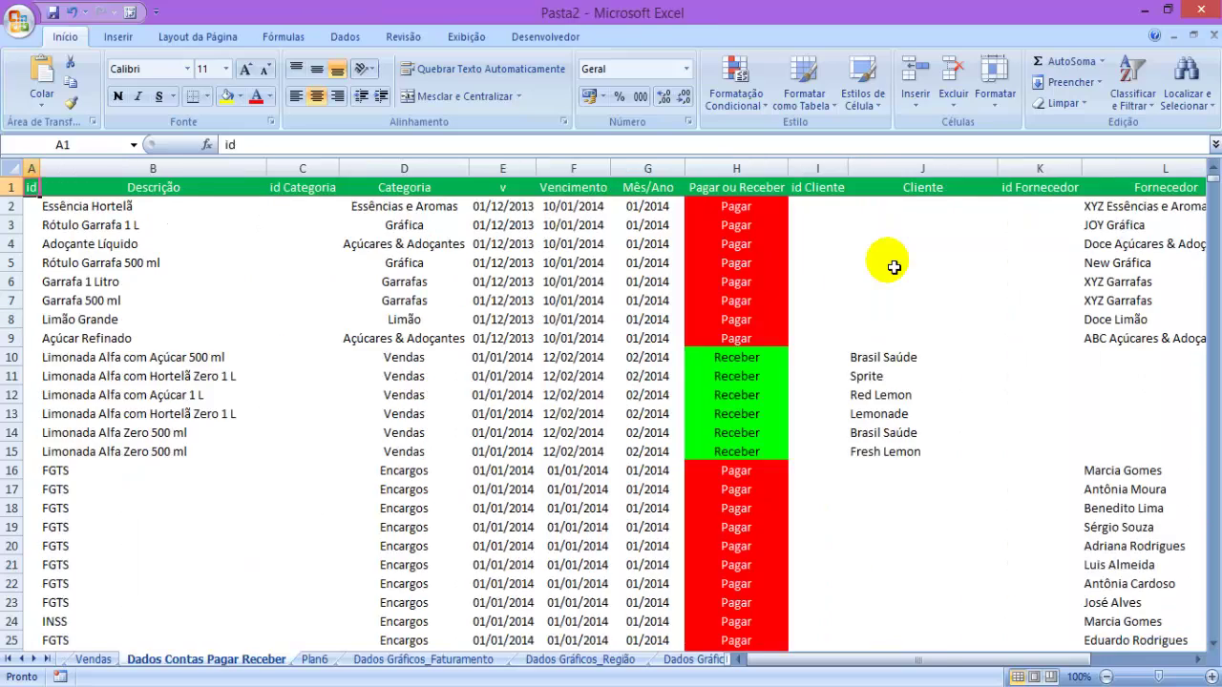
pyautogui.press('Down')
pyautogui.press('Right')
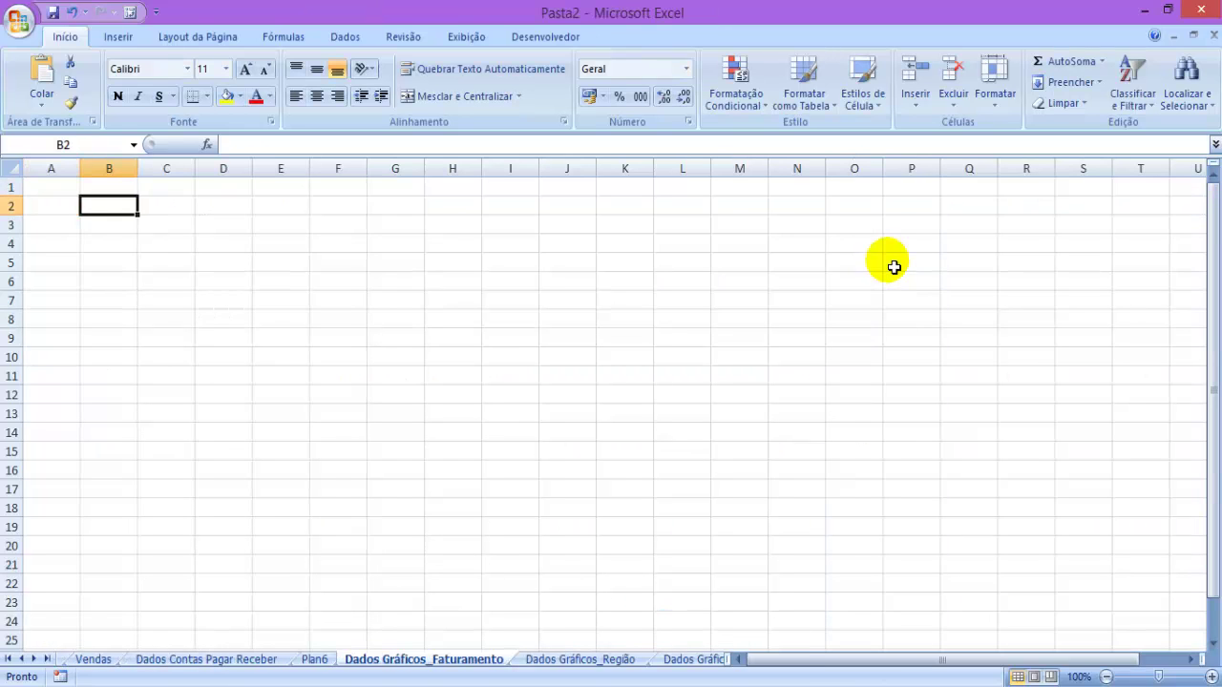
pyautogui.press('Left')
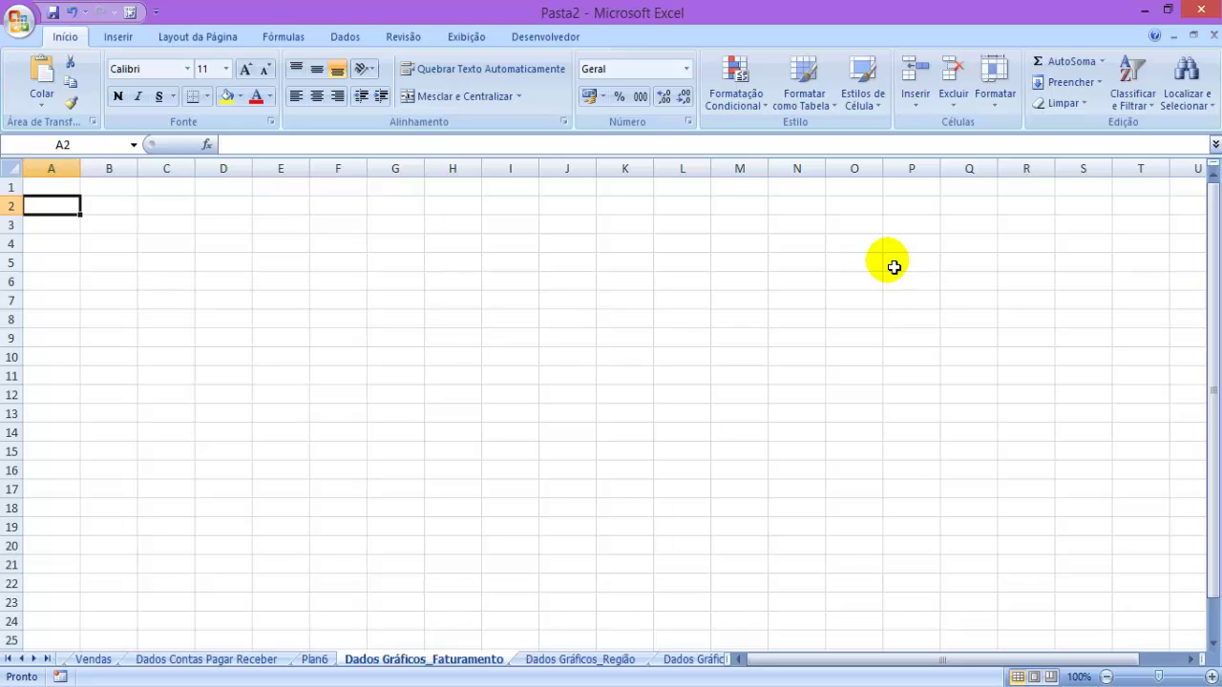
pyautogui.press('Up')
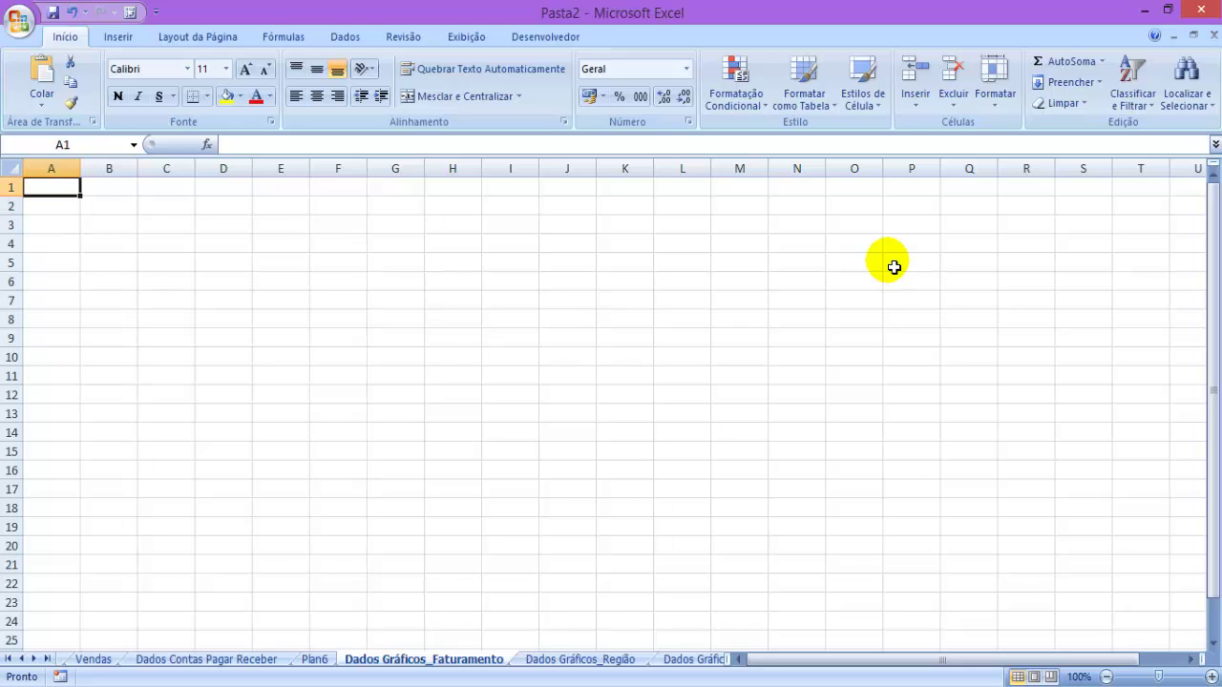
pyautogui.write('Ano')
pyautogui.press('Return')
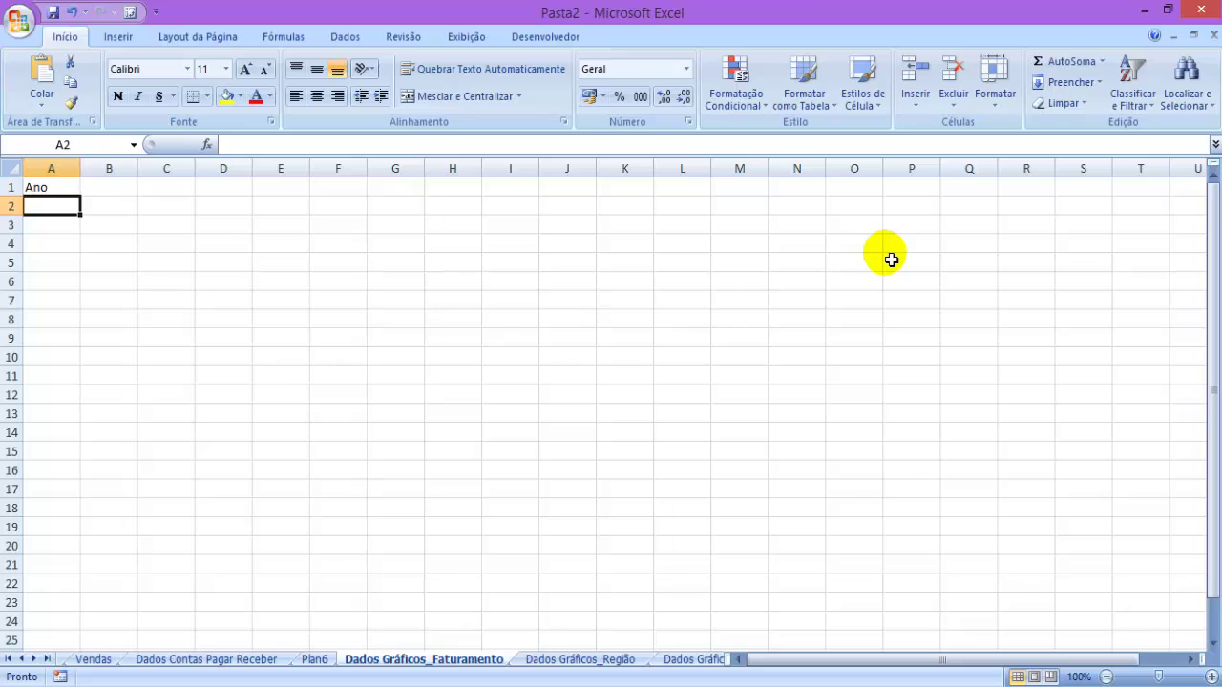
# Enter "Mês" in A2 and fill the month numbers 1 to 12 across B2:M2
pyautogui.write('Mês')
pyautogui.press('Tab')
pyautogui.write('1')
pyautogui.press('Tab')
pyautogui.write('2')
pyautogui.press('Tab')
pyautogui.write('3')
pyautogui.press('Tab')
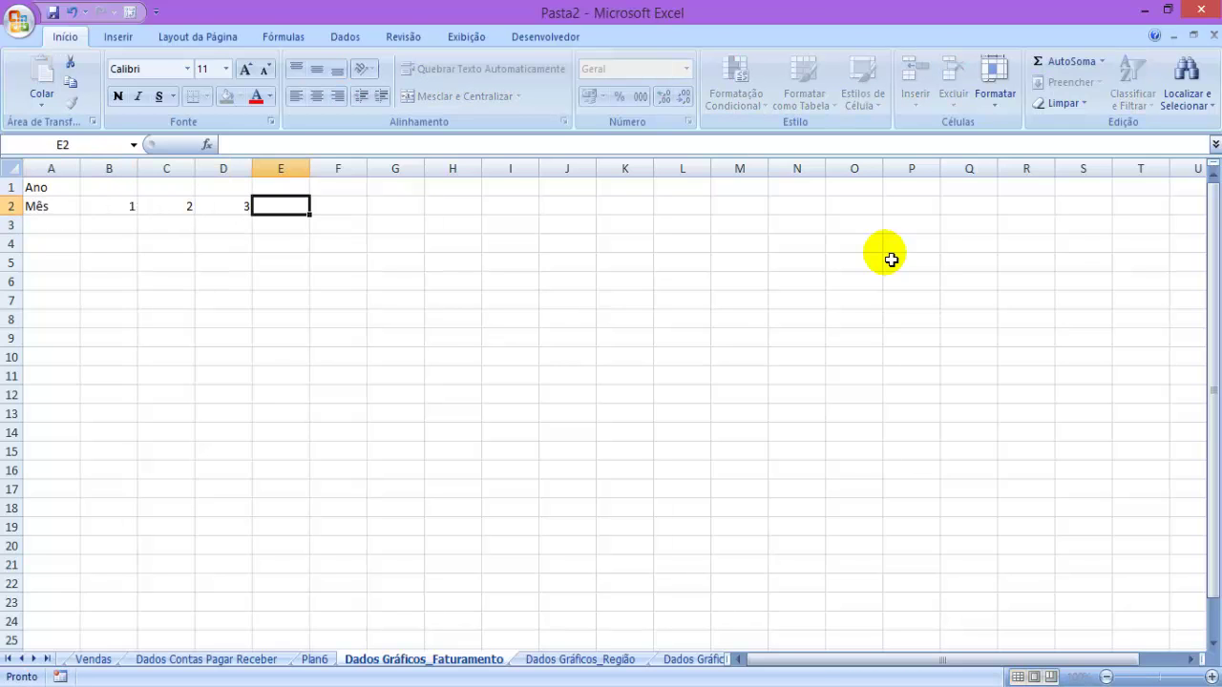
pyautogui.moveTo(117, 206); pyautogui.dragTo(781, 277)
pyautogui.click(773, 293)
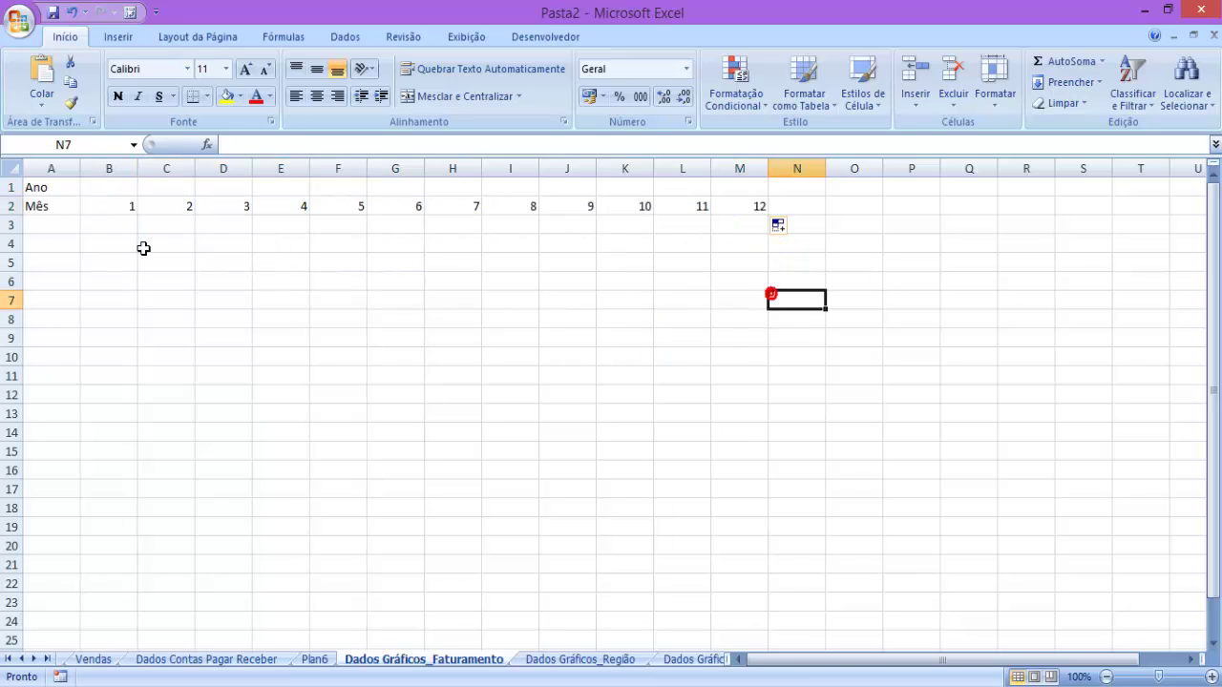
# Enter the label "Produto 1" in cell A3
pyautogui.click(40, 224)
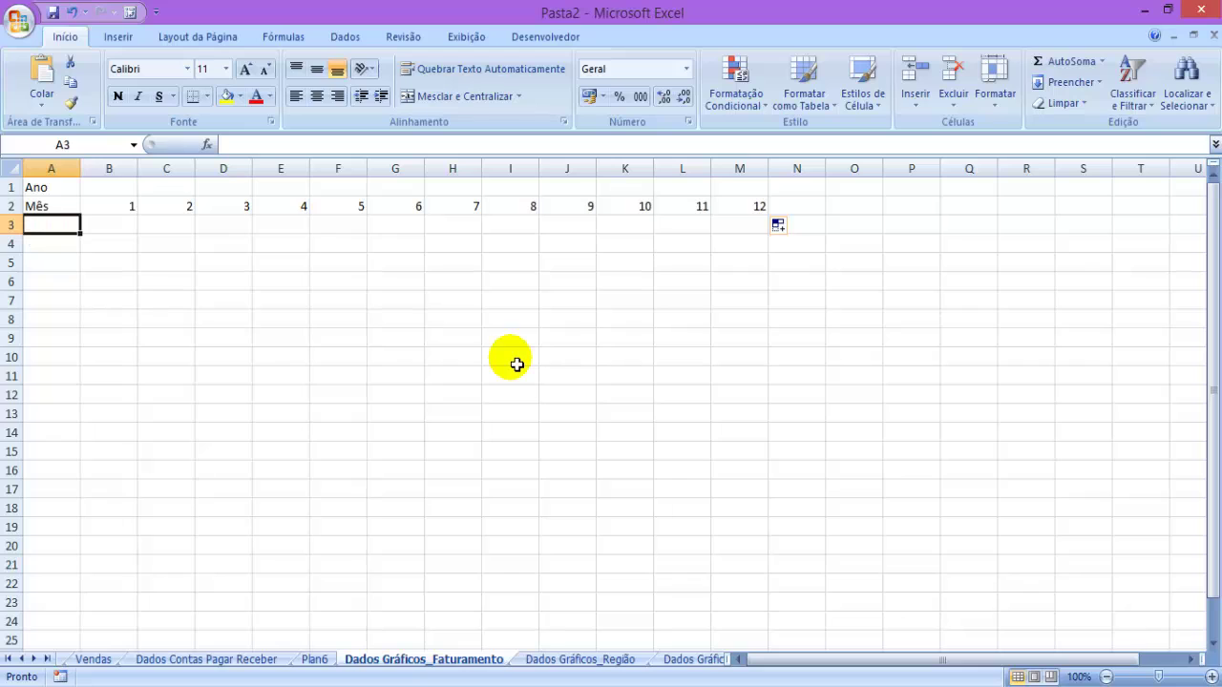
pyautogui.write('Produto')
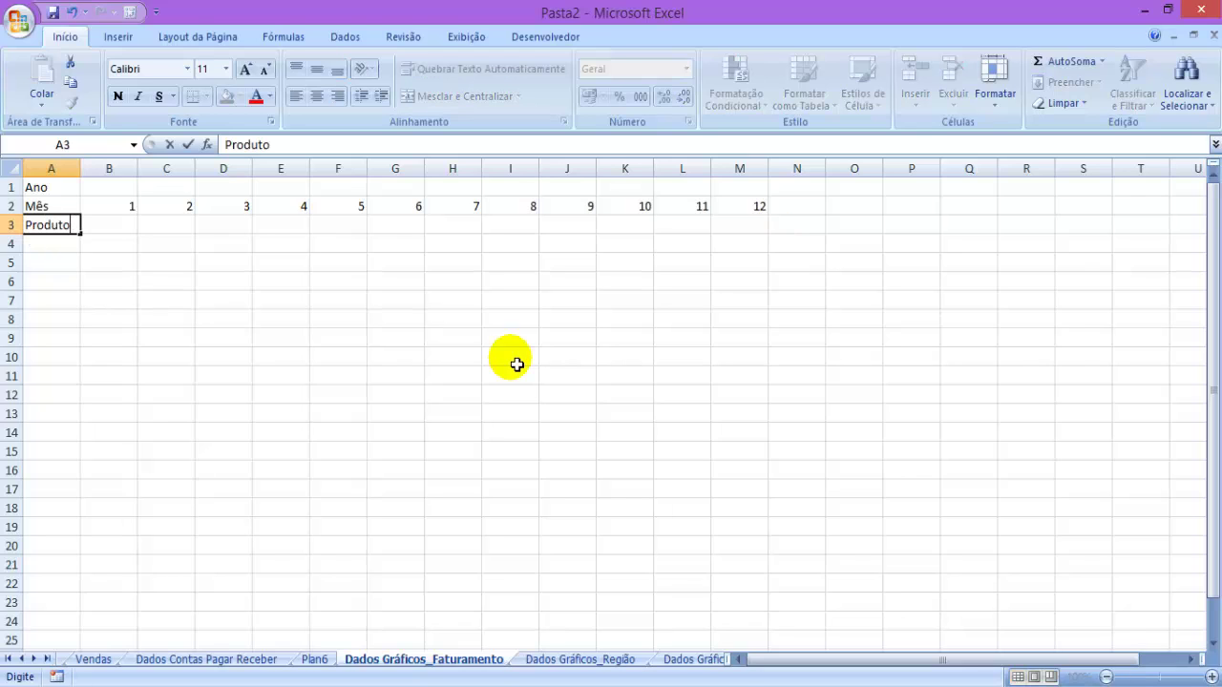
pyautogui.write(' 1')
pyautogui.press('Return')
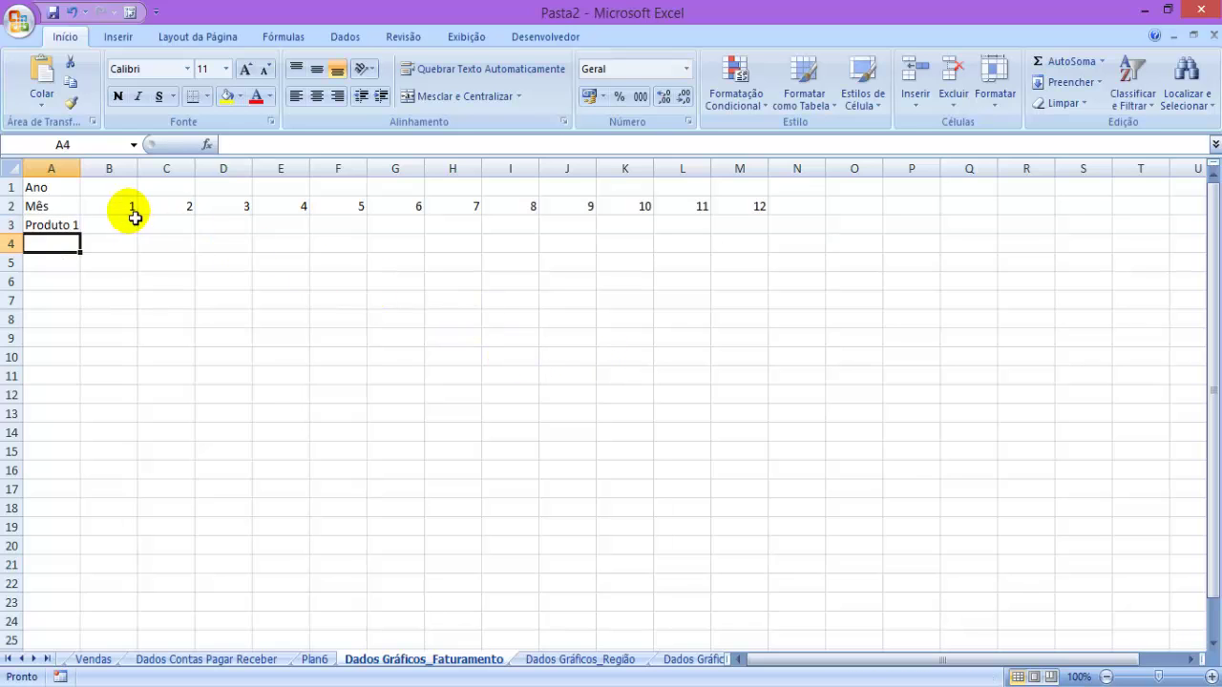
# Move the month numbers from B2:M2 one column over to C2:N2
pyautogui.moveTo(128, 209); pyautogui.dragTo(742, 218)
pyautogui.hotkey('ctrl', 'x')
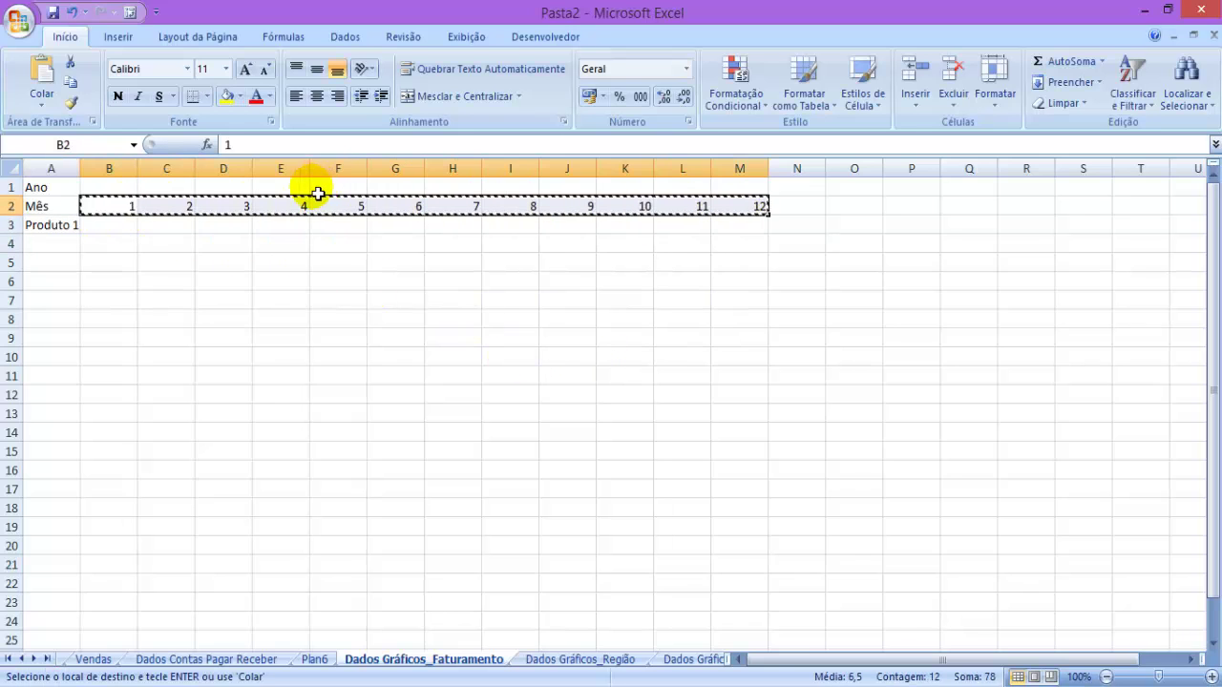
pyautogui.click(181, 203)
pyautogui.hotkey('ctrl', 'v')
# Fill the product label in A3 down to A12 as a series ending with Produto 10
pyautogui.click(78, 227)
pyautogui.moveTo(84, 238); pyautogui.dragTo(67, 400)
pyautogui.click(191, 398)
# Replace the product labels in A3:A12 with the numbers 1 to 10
pyautogui.click(76, 227)
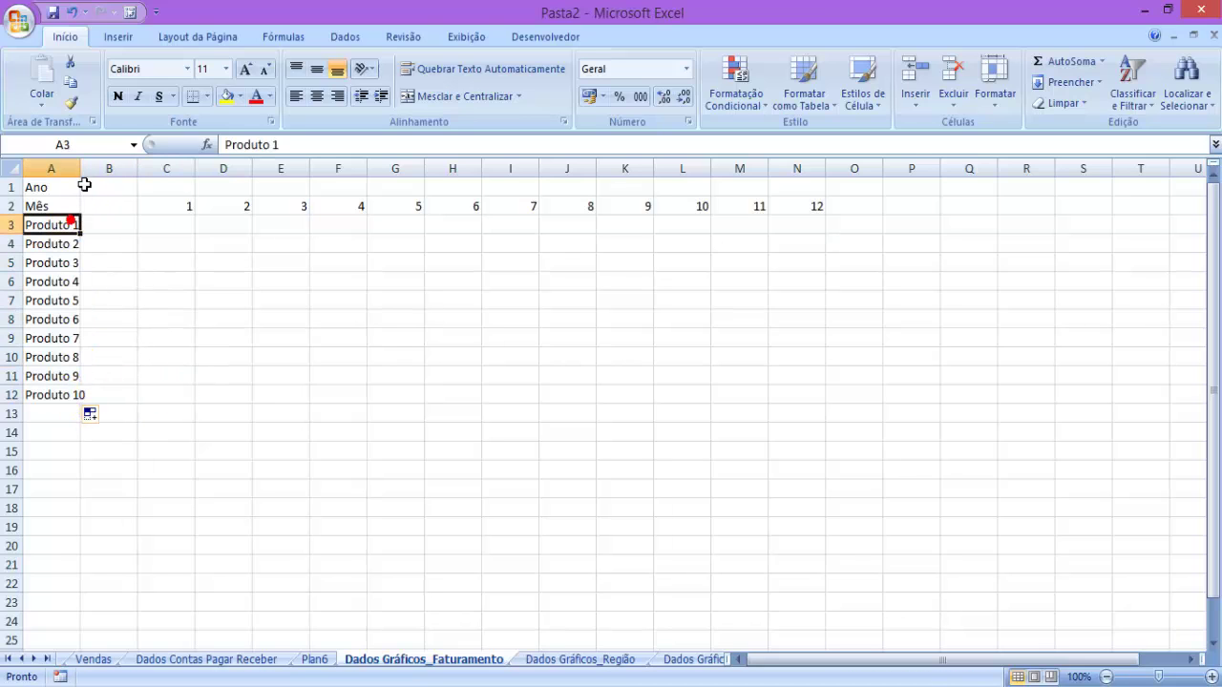
pyautogui.keyDown('shift'); pyautogui.click(66, 398); pyautogui.keyUp('shift')
pyautogui.write('1')
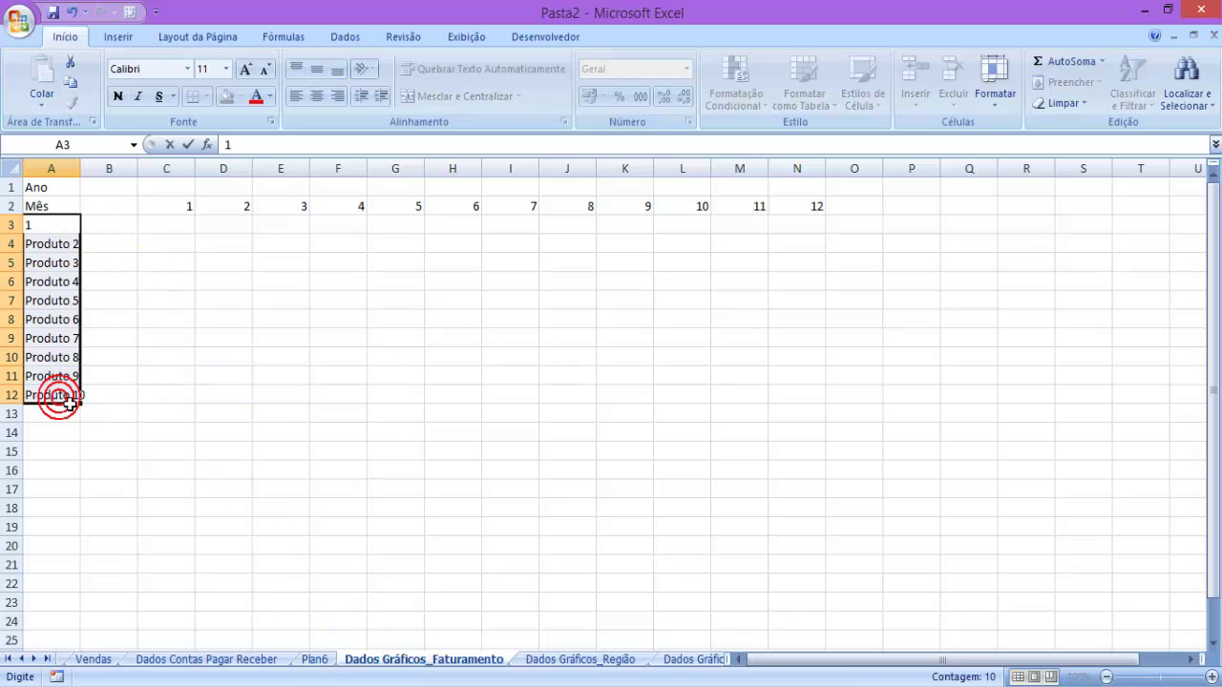
pyautogui.press('Return')
pyautogui.write('2')
pyautogui.click(122, 394)
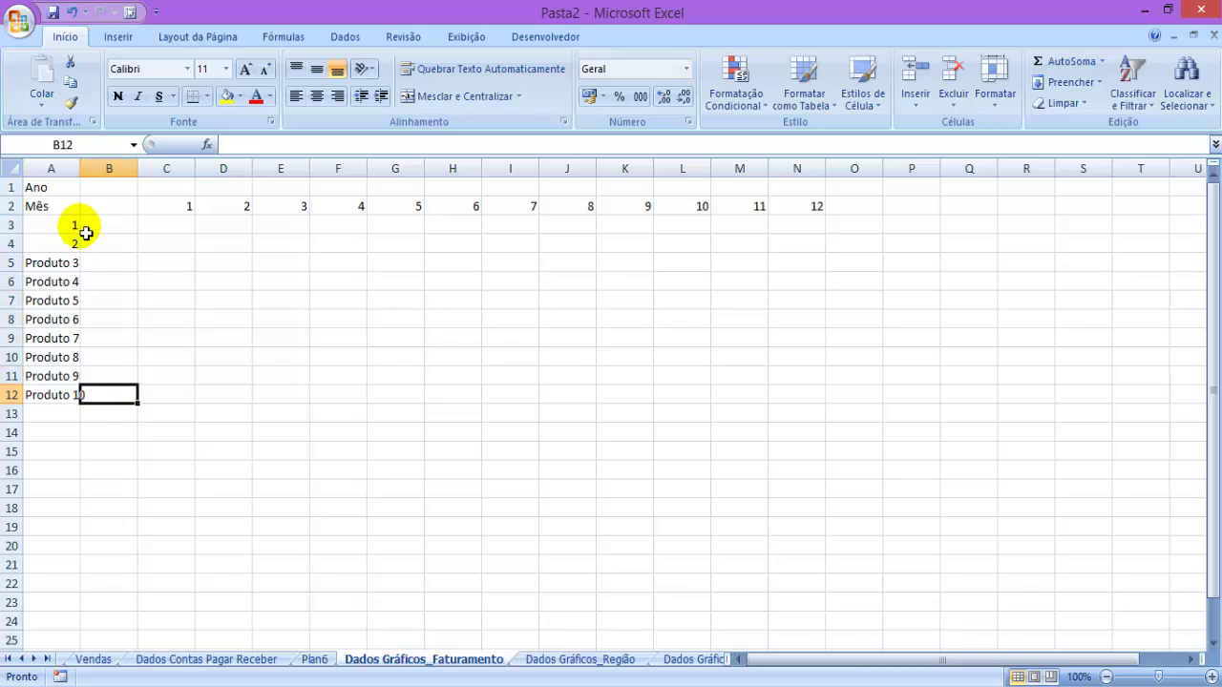
pyautogui.moveTo(67, 224); pyautogui.dragTo(90, 408)
pyautogui.click(167, 450)
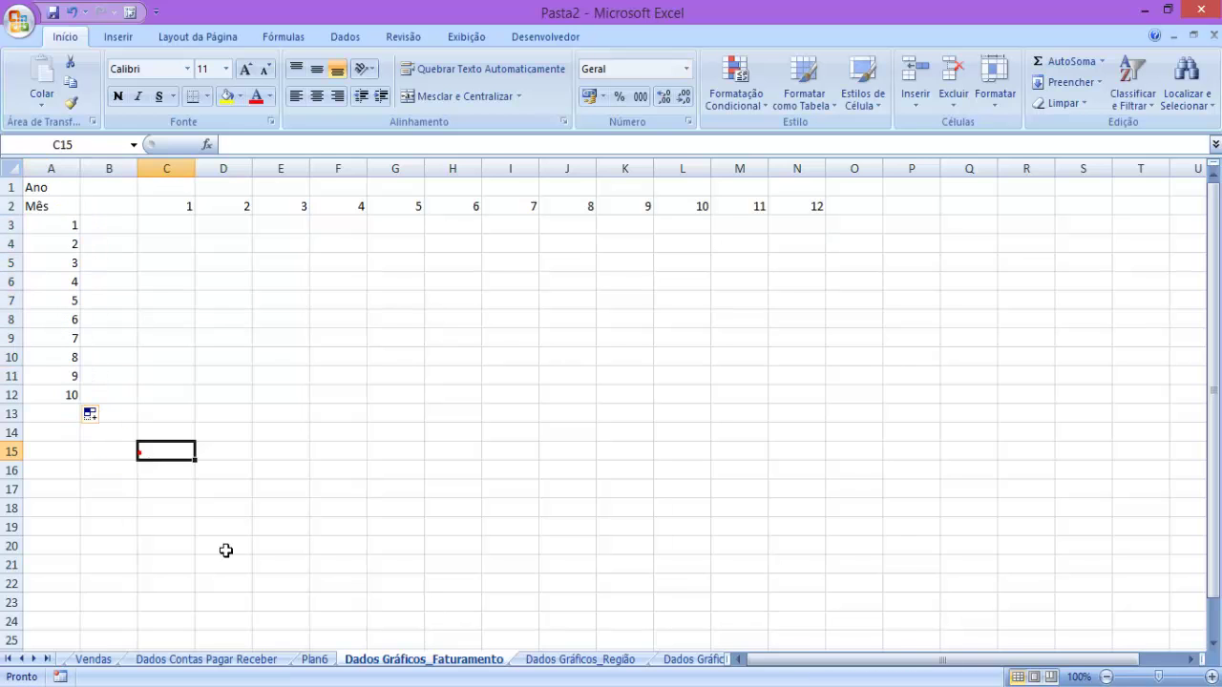
# Examine the product codes in the id Produto column of the Vendas sheet
pyautogui.click(239, 659)
pyautogui.hotkey('ctrl', 'pageup')
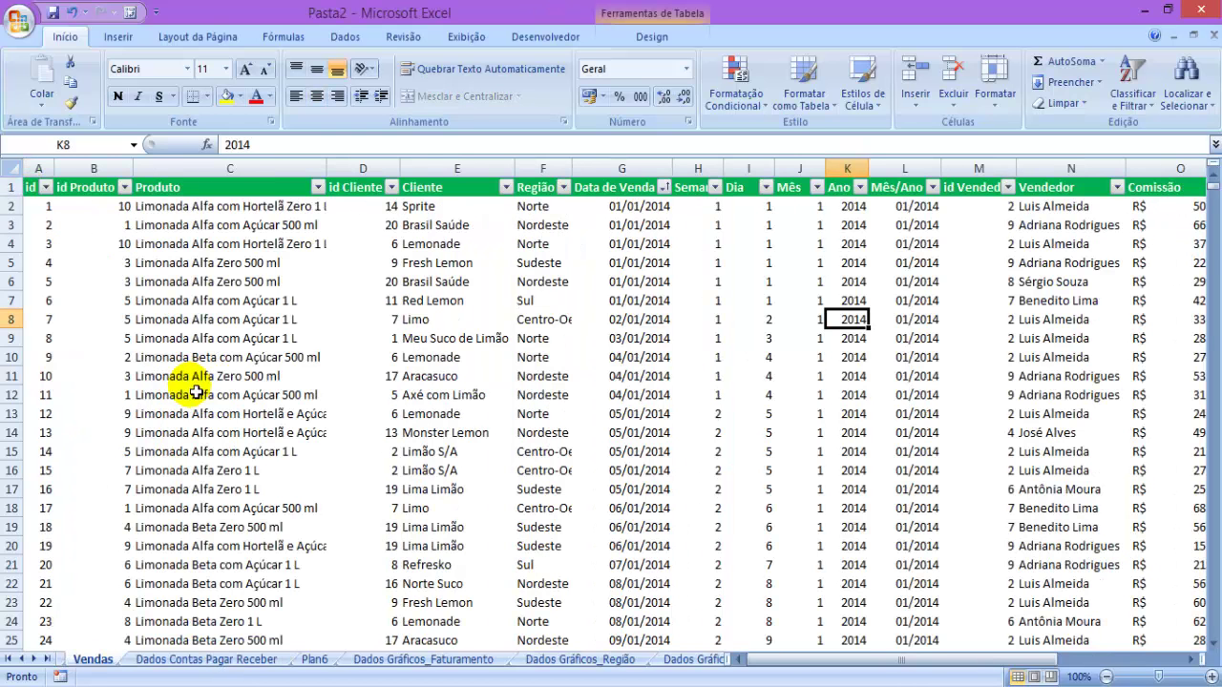
pyautogui.moveTo(105, 206); pyautogui.dragTo(82, 401)
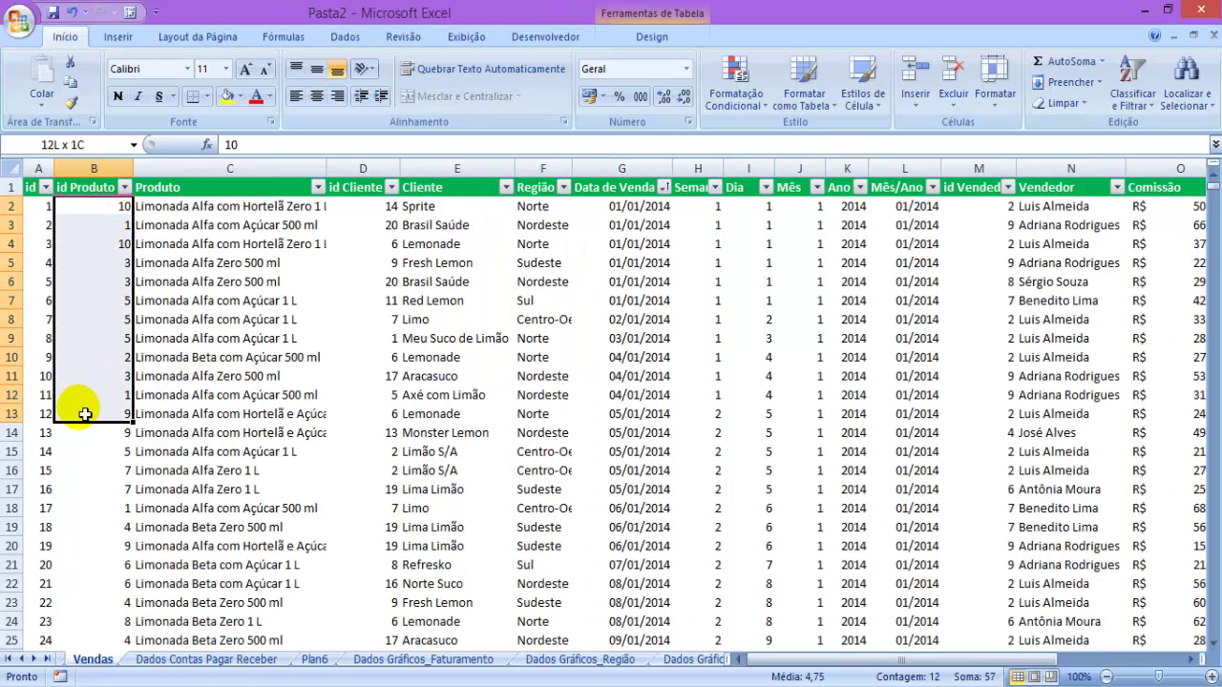
pyautogui.click(179, 416)
pyautogui.click(124, 203)
pyautogui.press('Up')
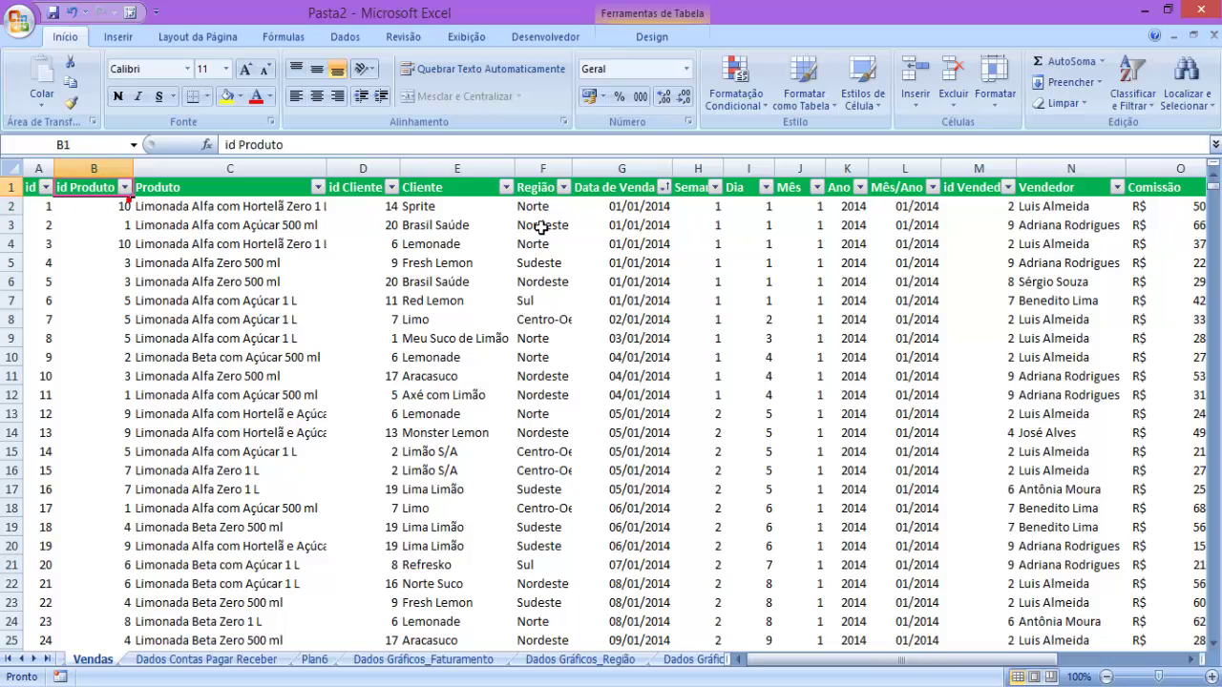
# Copy all id Produto and Produto entries from the Vendas sheet into a new worksheet starting at A1
pyautogui.press('Down')
pyautogui.hotkey('shift', 'Right')
pyautogui.hotkey('ctrl', 'shift', 'Down')
pyautogui.hotkey('ctrl', 'c')
pyautogui.hotkey('ctrl', 'pagedown')
pyautogui.hotkey('ctrl', 'pagedown')
pyautogui.hotkey('ctrl', 'pagedown')
pyautogui.hotkey('ctrl', 'pagedown')
pyautogui.hotkey('ctrl', 'pagedown')
pyautogui.hotkey('ctrl', 'pagedown')
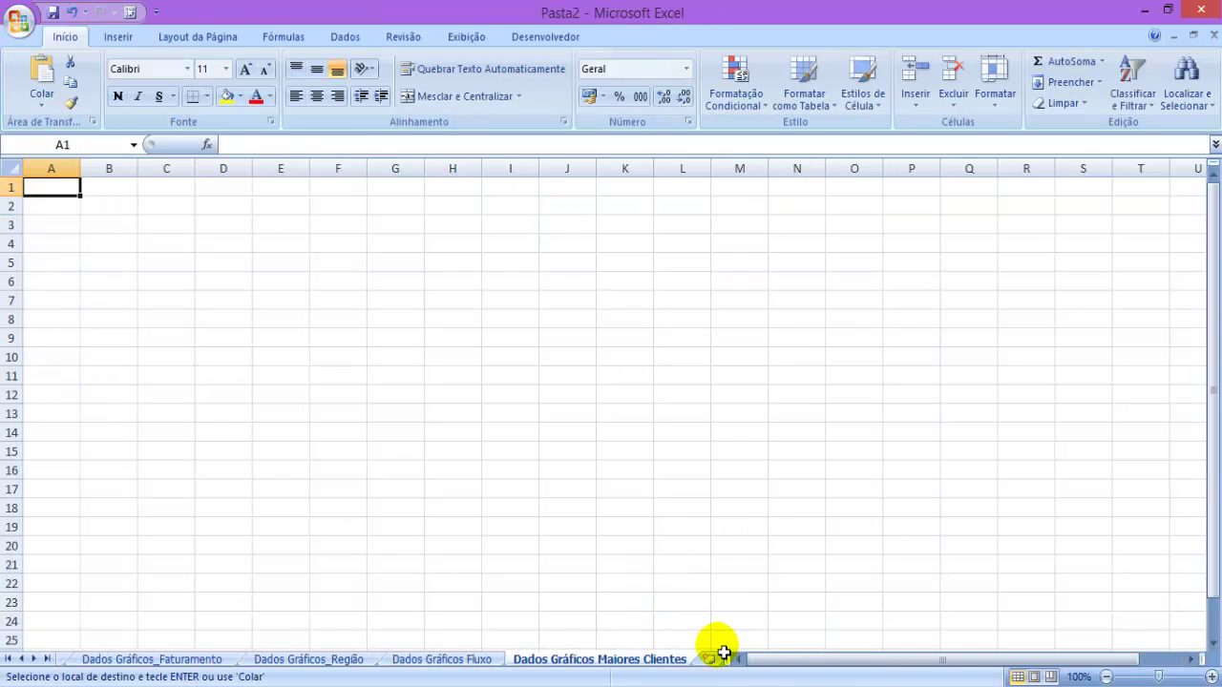
pyautogui.click(711, 657)
pyautogui.hotkey('ctrl', 'v')
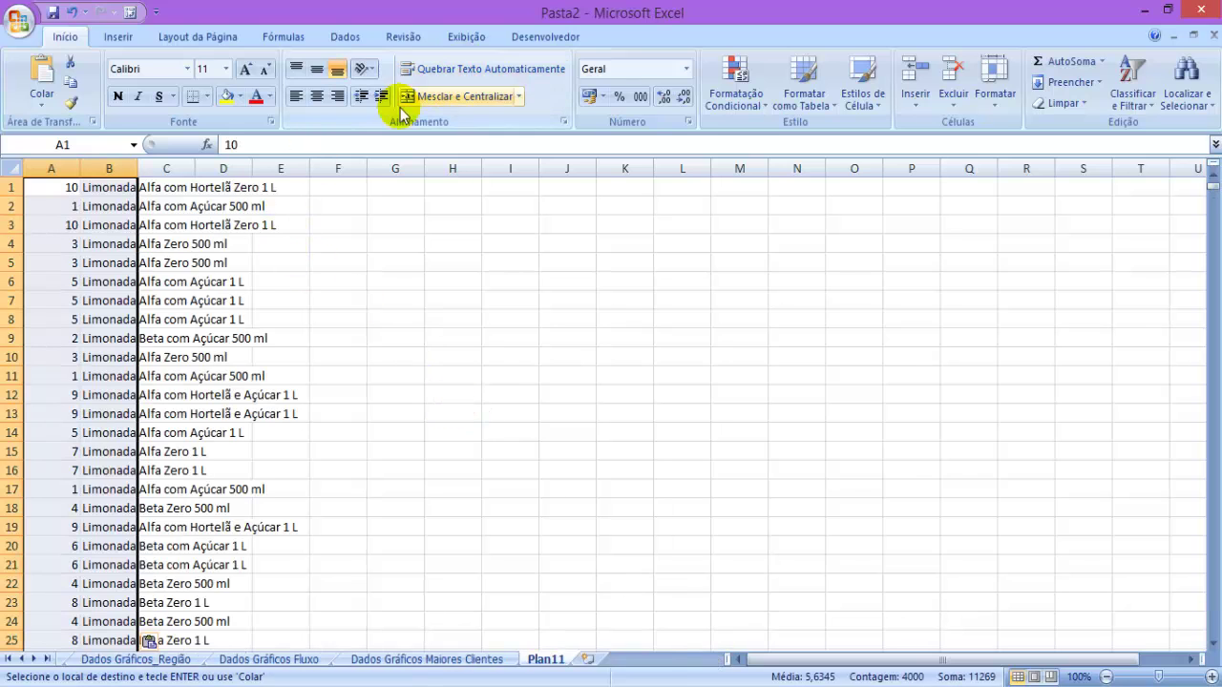
# Widen column A slightly and sort the pasted product list in ascending order of product code
pyautogui.moveTo(81, 169)
pyautogui.mouseDown()
pyautogui.moveTo(104, 169)
pyautogui.moveTo(99, 179)
pyautogui.mouseUp()
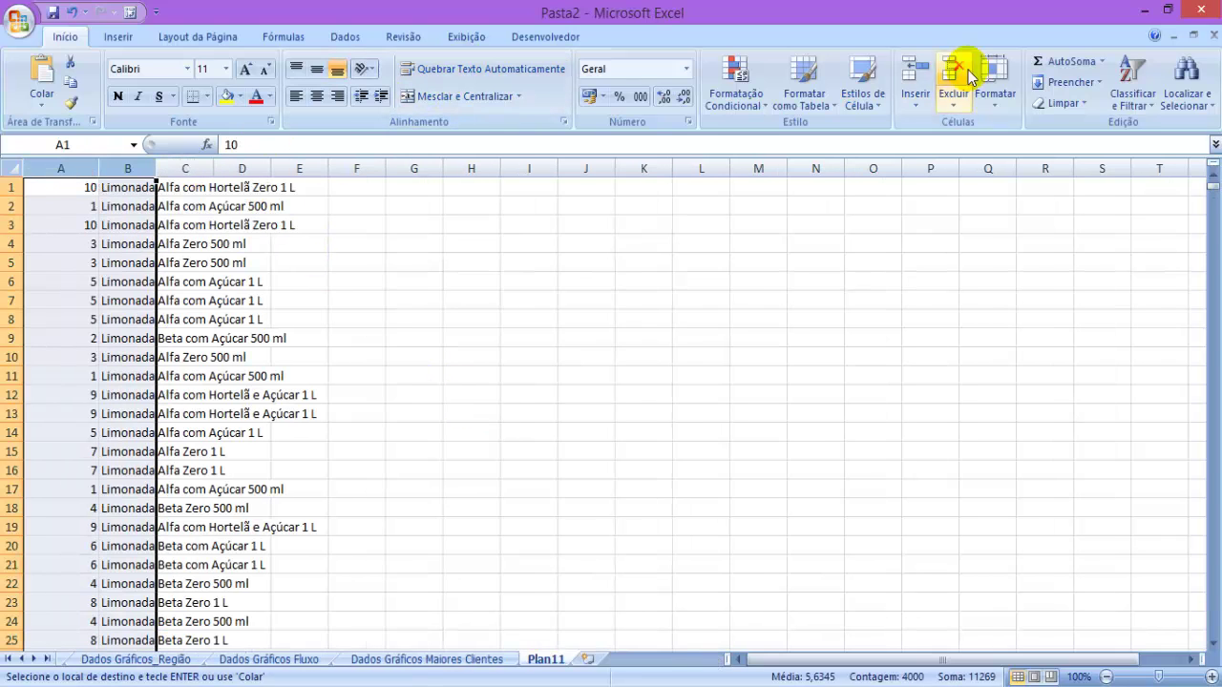
pyautogui.click(1131, 84)
pyautogui.click(1118, 125)
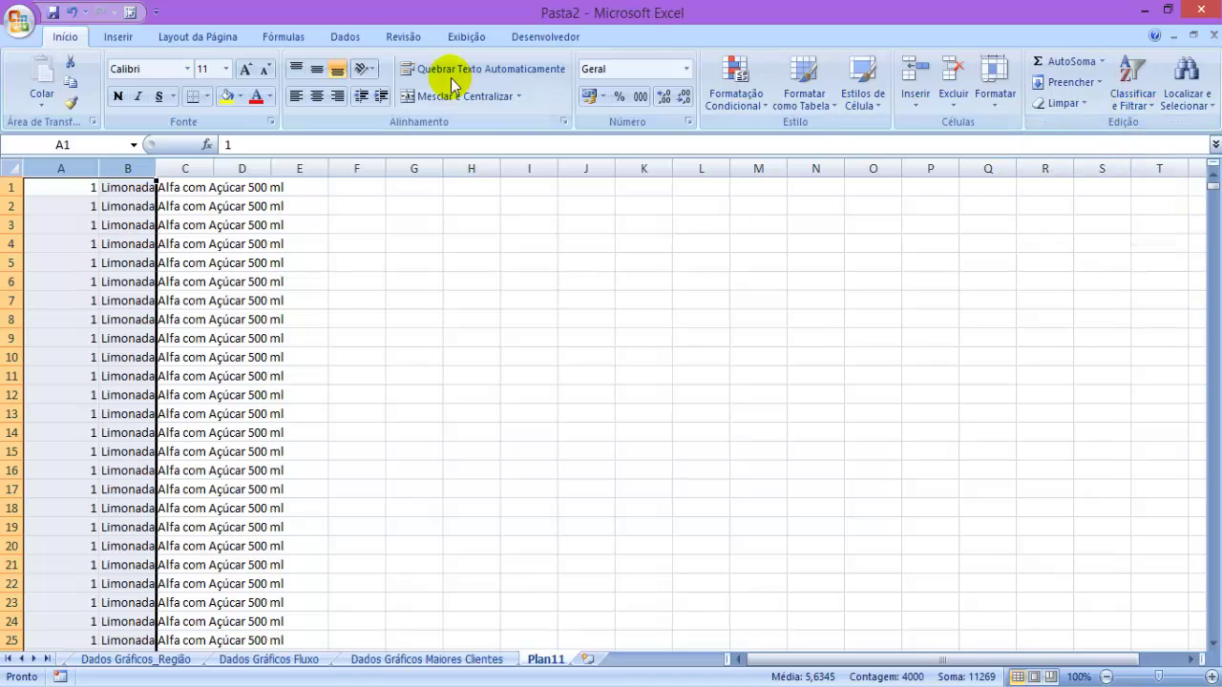
# Remove the duplicate rows from the product list, comparing columns A and B, without treating the first row as headers
pyautogui.click(343, 36)
pyautogui.click(632, 88)
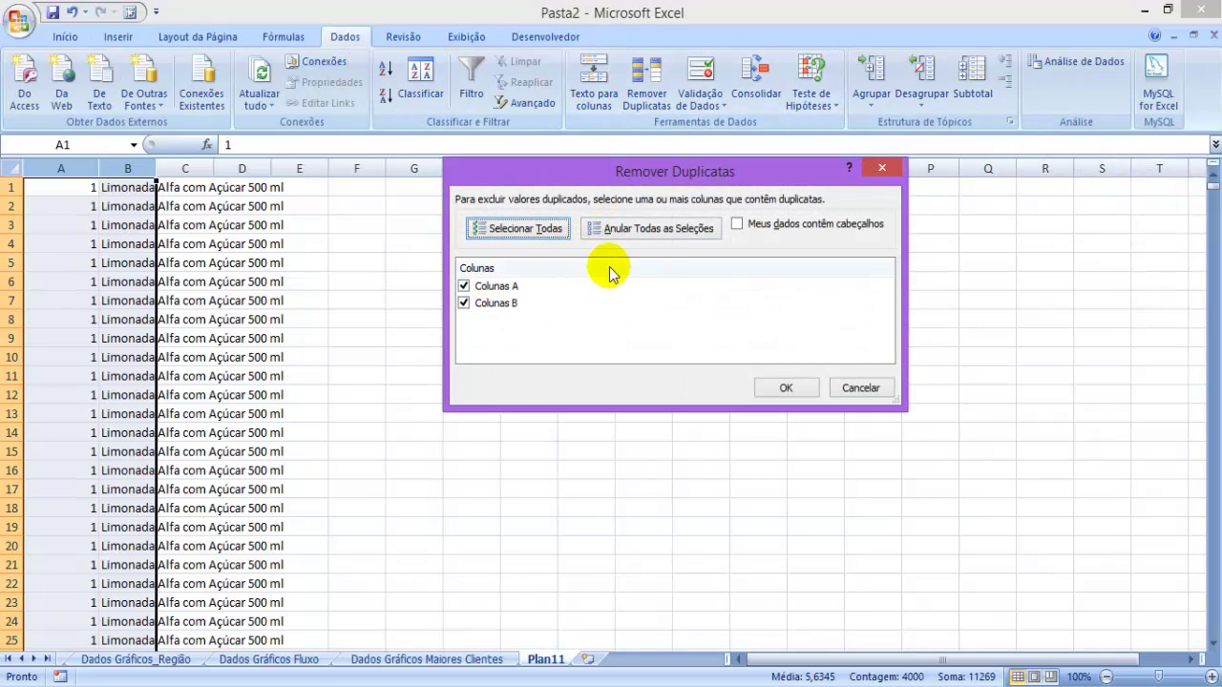
pyautogui.click(778, 386)
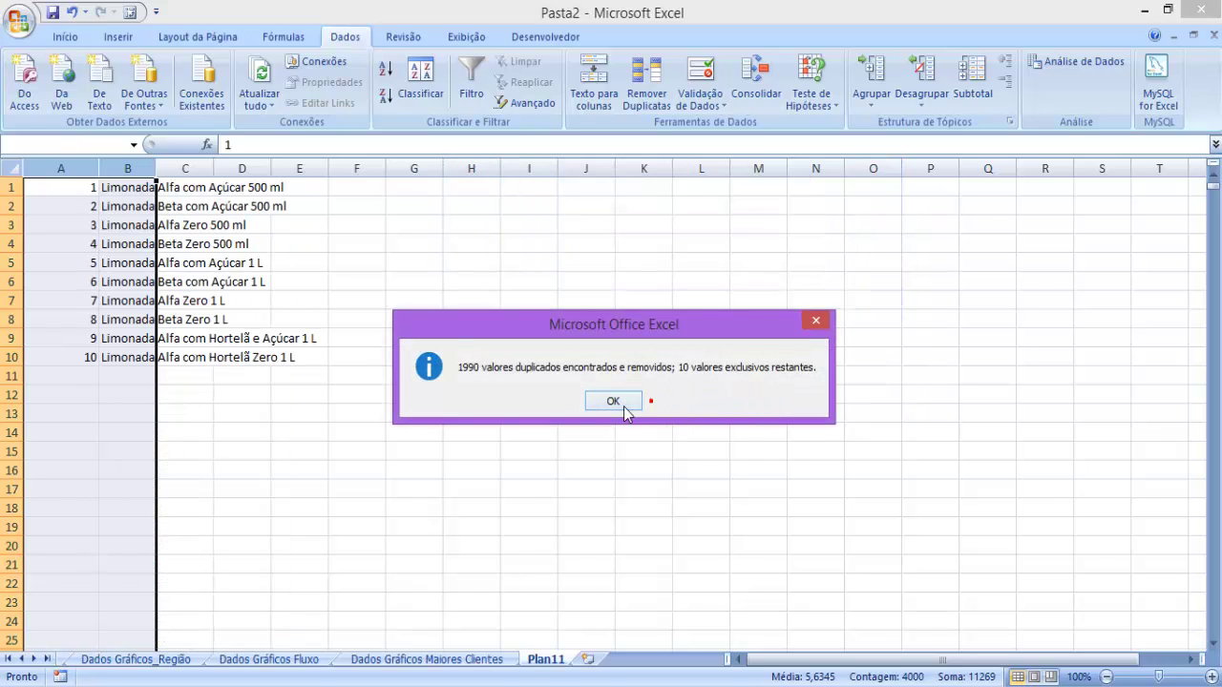
pyautogui.click(622, 405)
# Copy the ten-row product list A1:B10 and paste it at A3 on the Dados Gráficos_Faturamento sheet
pyautogui.moveTo(90, 186); pyautogui.dragTo(153, 357)
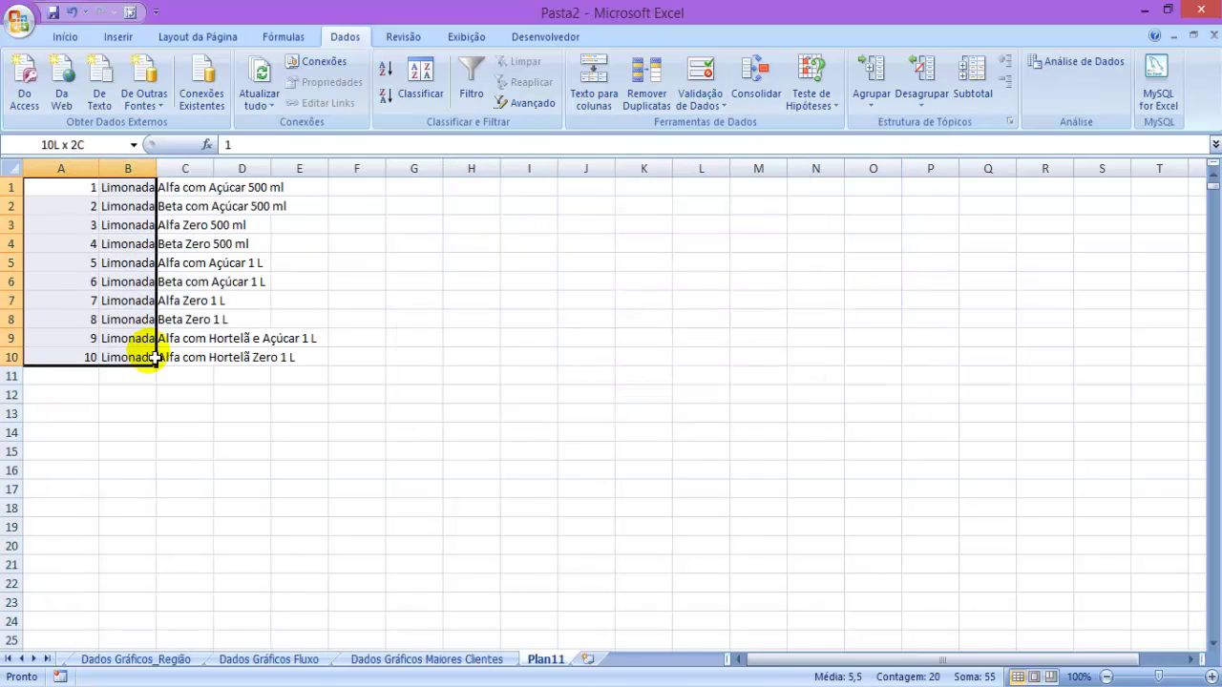
pyautogui.hotkey('ctrl', 'c')
pyautogui.click(386, 662)
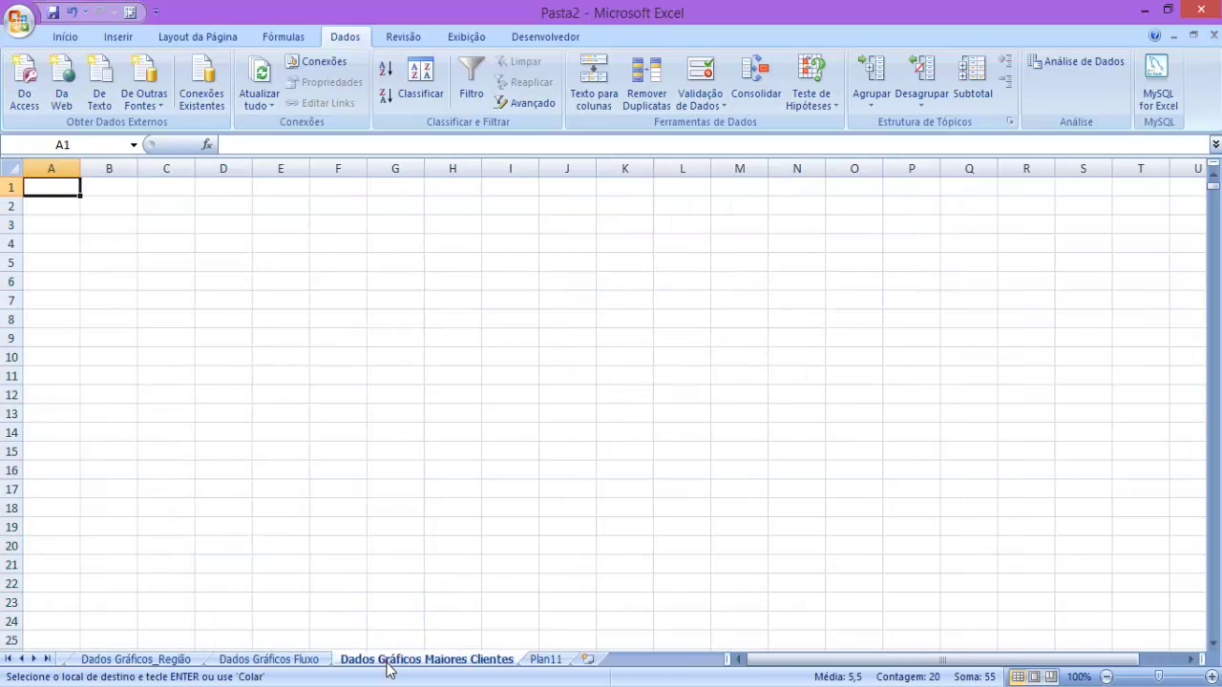
pyautogui.click(196, 656)
pyautogui.hotkey('ctrl', 'pageup')
pyautogui.hotkey('ctrl', 'pageup')
pyautogui.click(222, 657)
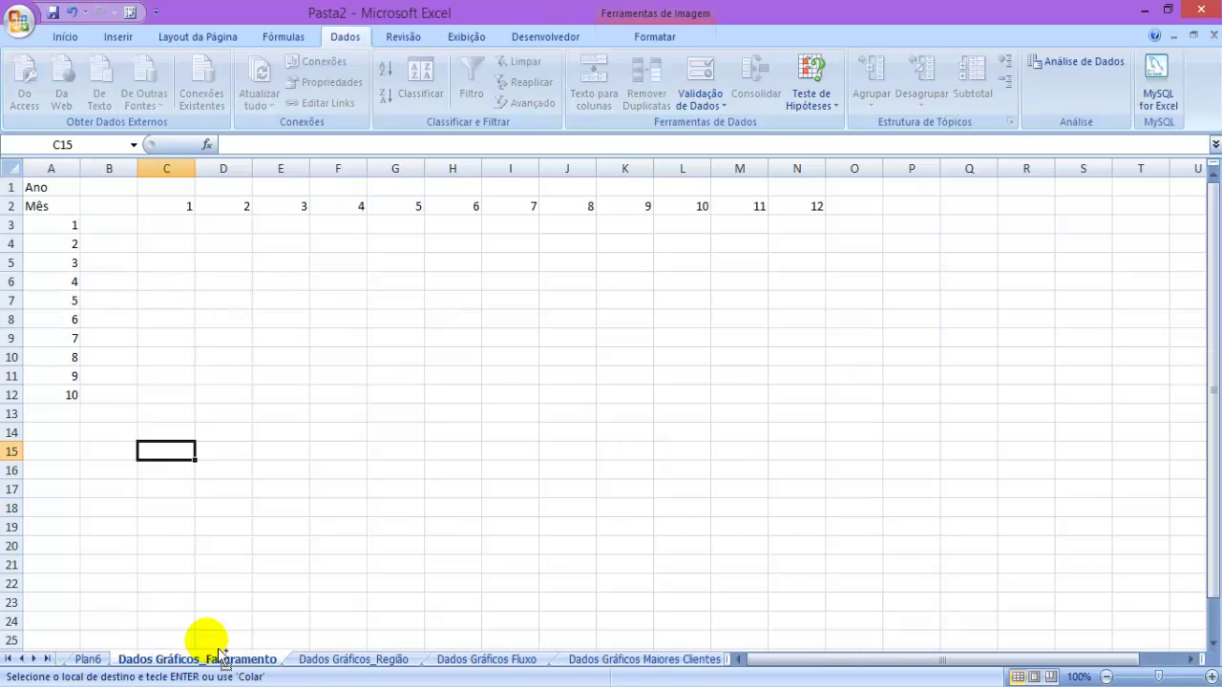
pyautogui.click(233, 547)
pyautogui.click(38, 225)
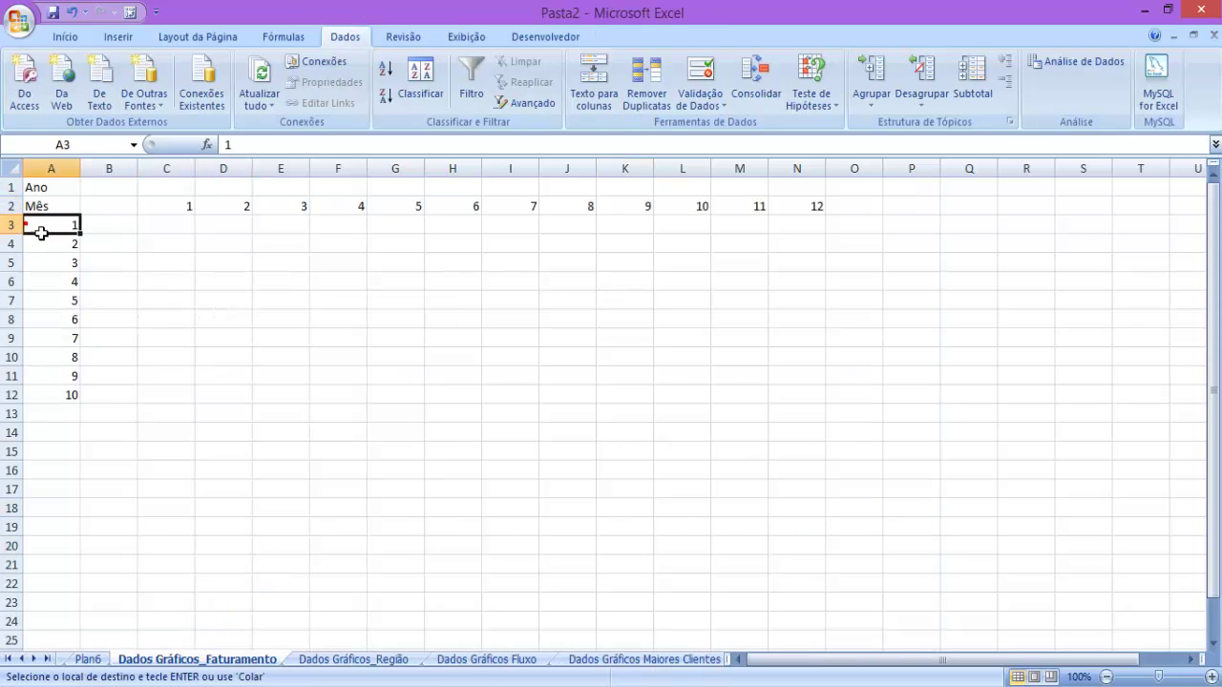
pyautogui.hotkey('ctrl', 'v')
pyautogui.click(291, 450)
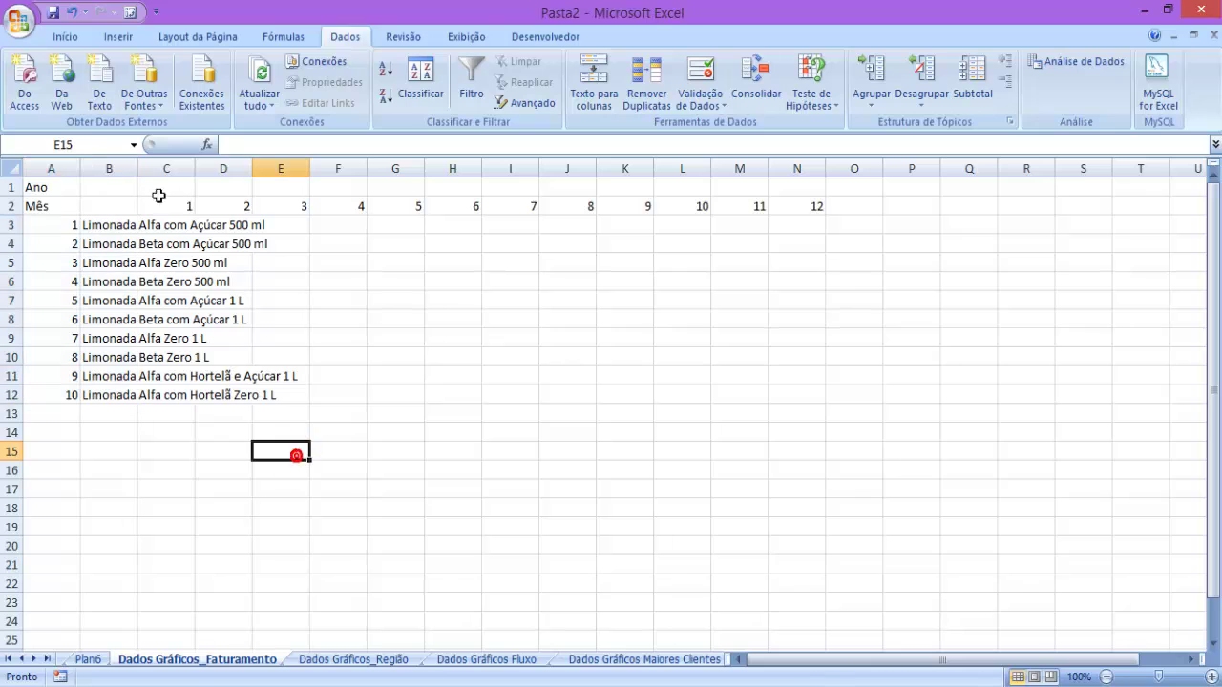
# Auto-fit the width of every column on the sheet to its contents
pyautogui.click(11, 168)
pyautogui.doubleClick(80, 169)
pyautogui.click(421, 376)
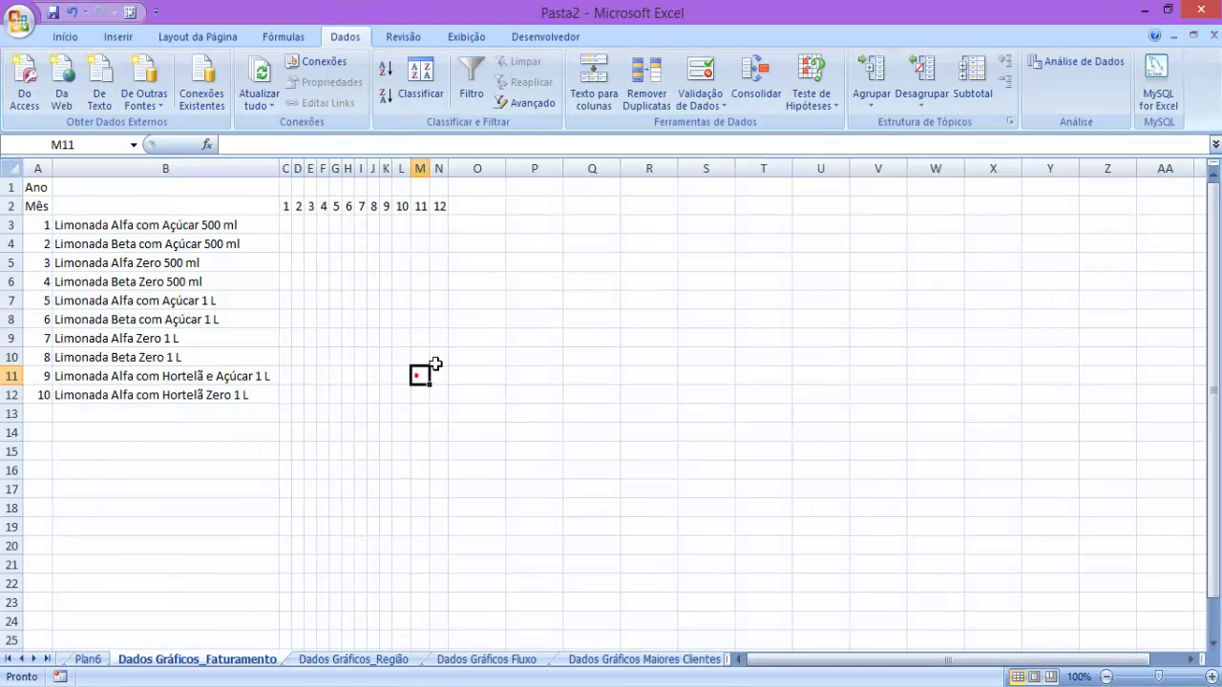
# Try a wider uniform width for the month columns, then auto-fit all columns again
pyautogui.click(401, 319)
pyautogui.moveTo(439, 169); pyautogui.dragTo(409, 168)
pyautogui.click(446, 281)
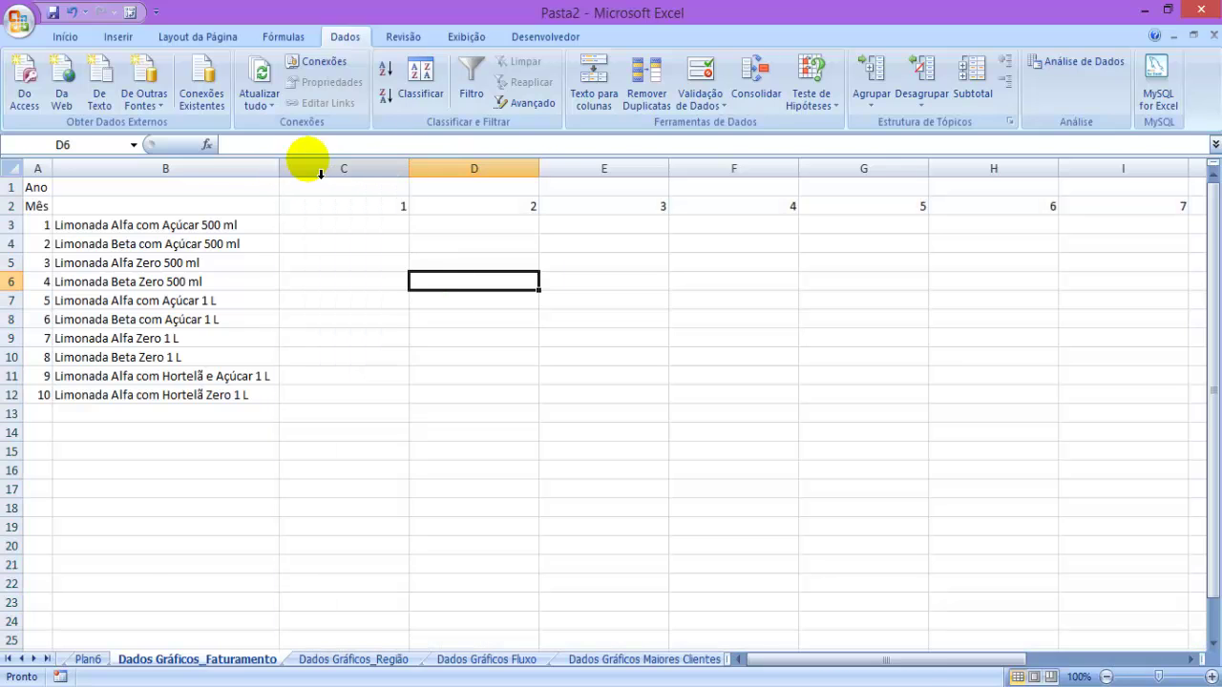
pyautogui.moveTo(320, 168); pyautogui.dragTo(659, 169)
pyautogui.click(19, 168)
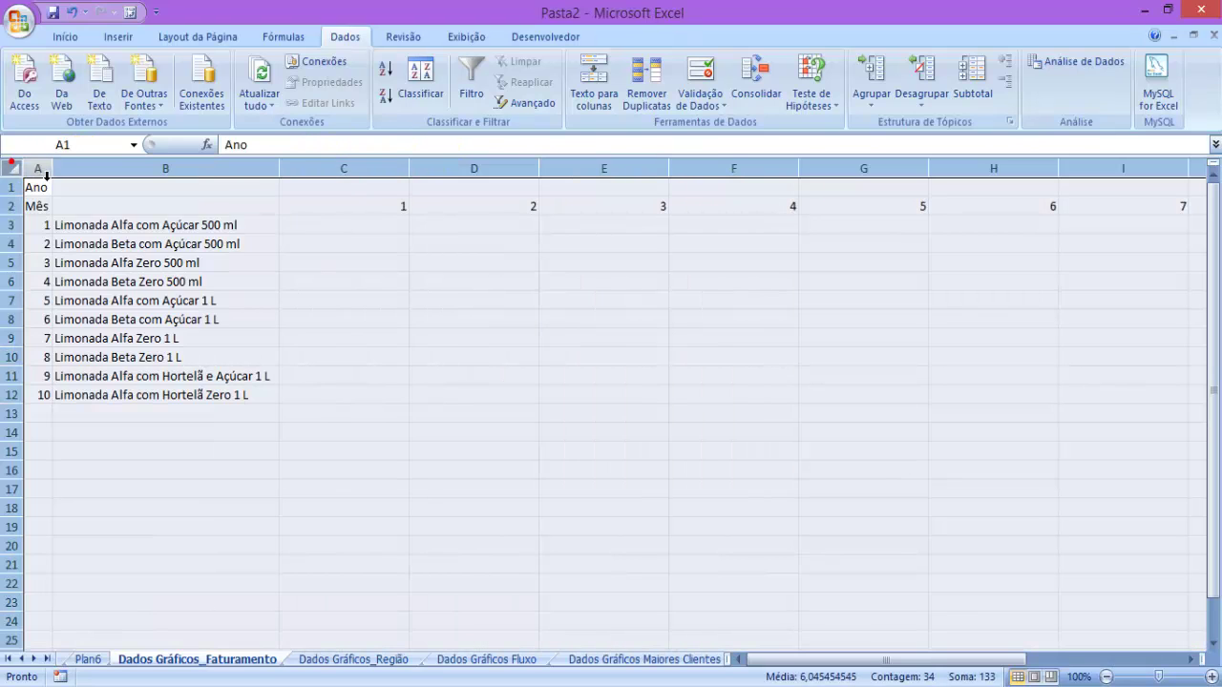
pyautogui.doubleClick(53, 169)
pyautogui.click(285, 287)
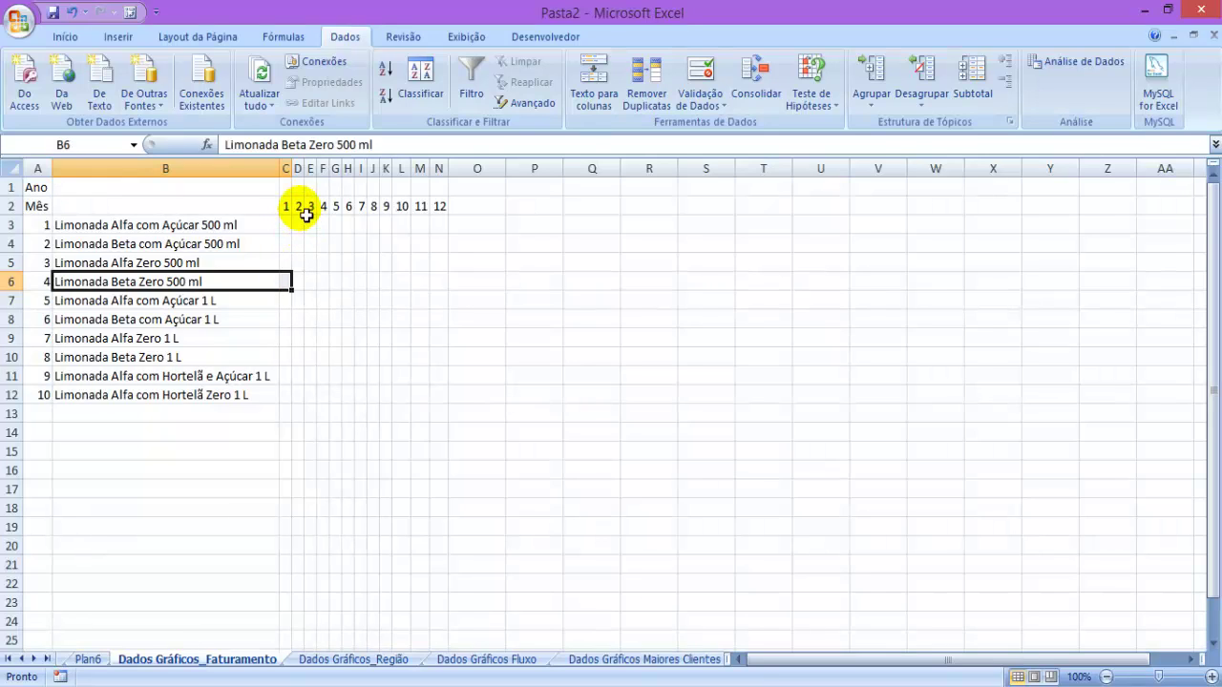
# Move the product names from B3:B12 to P3:P12 and narrow column B to about half its width
pyautogui.moveTo(246, 225); pyautogui.dragTo(201, 396)
pyautogui.hotkey('ctrl', 'x')
pyautogui.click(485, 224)
pyautogui.click(520, 225)
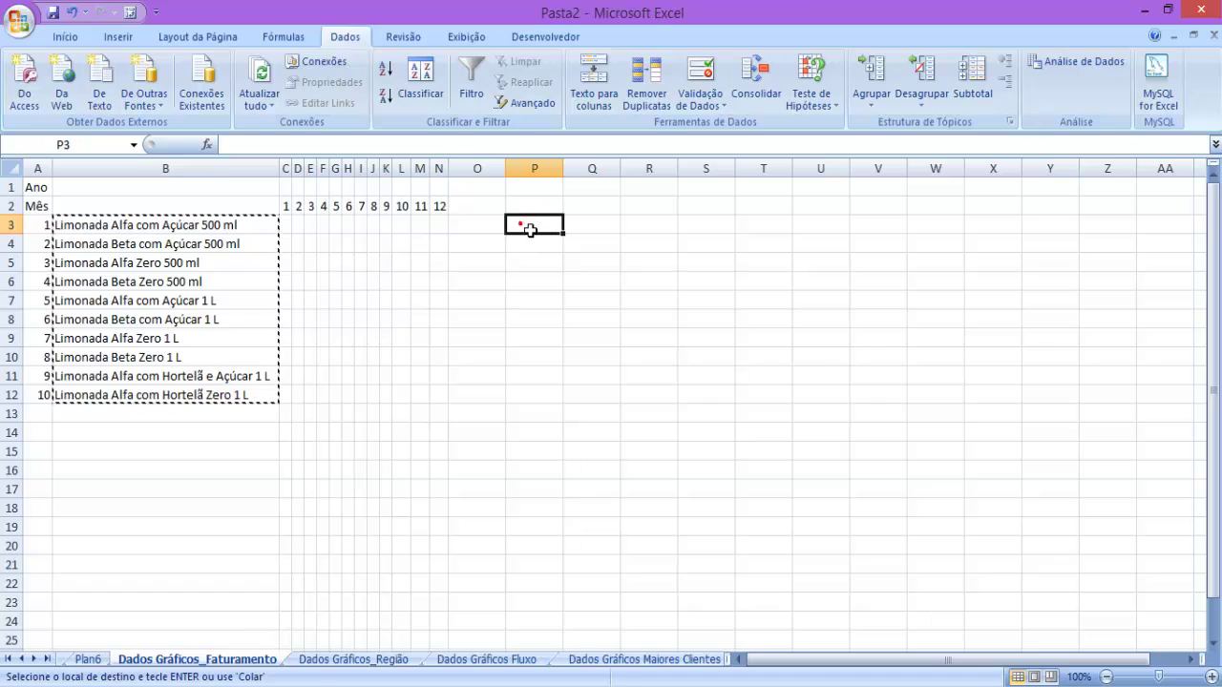
pyautogui.hotkey('ctrl', 'v')
pyautogui.click(698, 301)
pyautogui.click(170, 226)
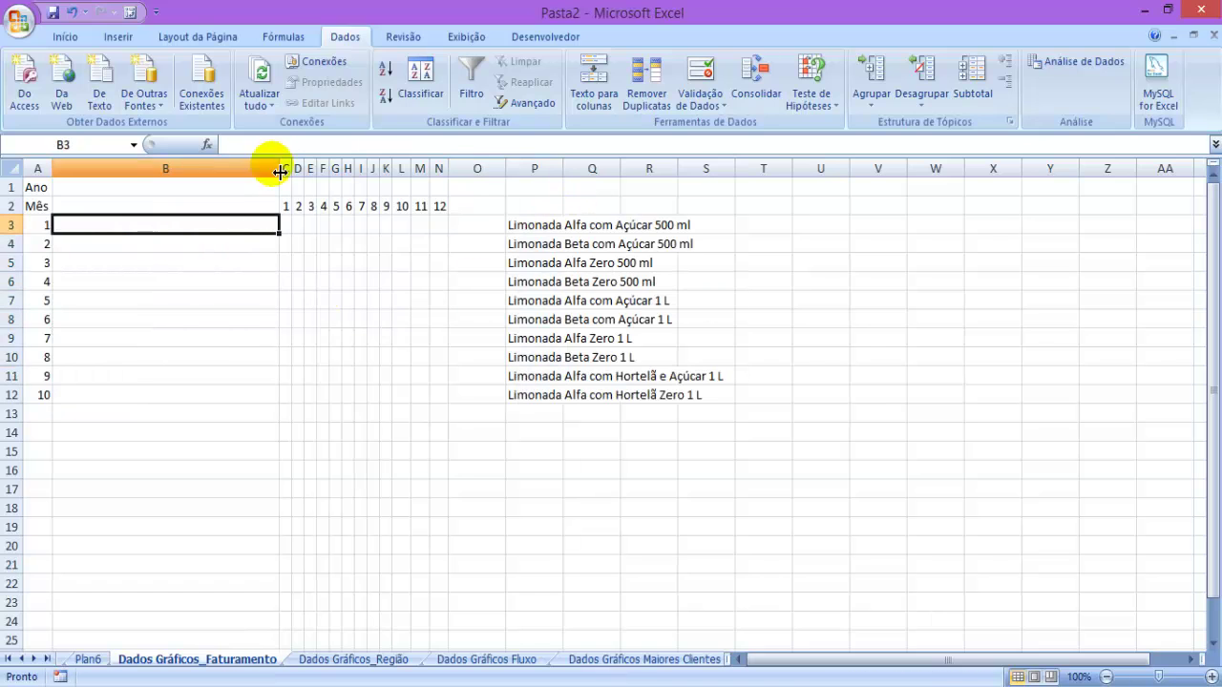
pyautogui.moveTo(276, 168); pyautogui.dragTo(170, 169)
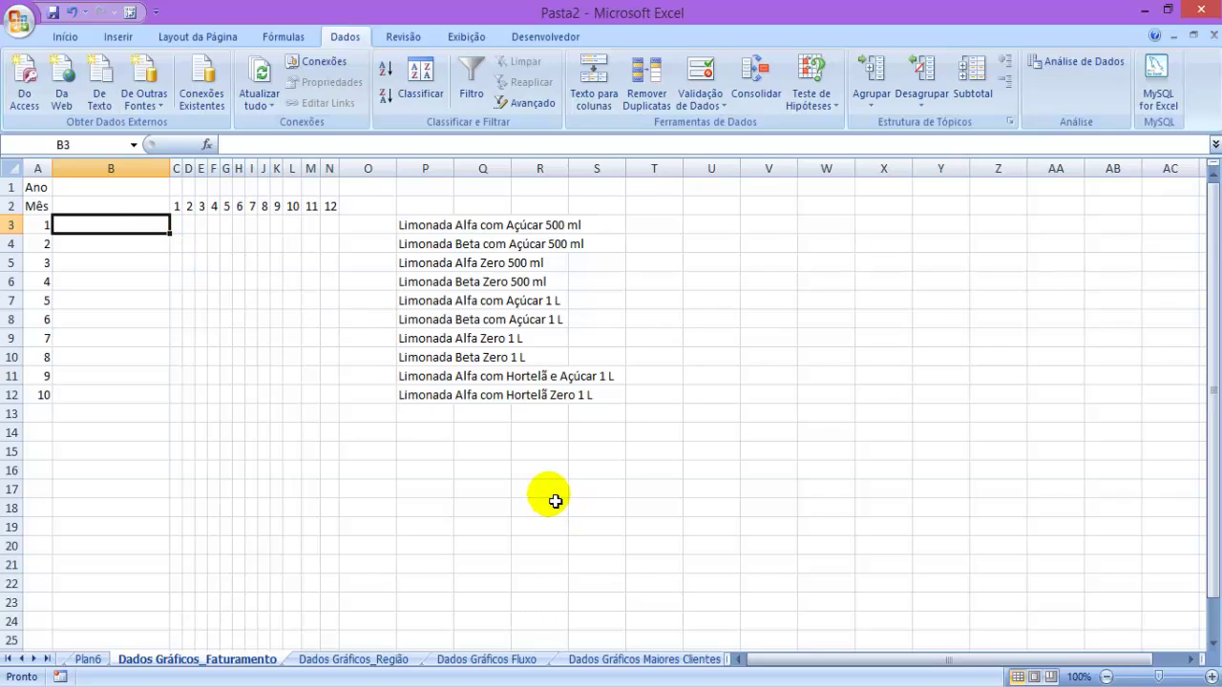
# Review the empty product cells in column B and the Faturamento chart with its product option buttons on Plan6
pyautogui.press('Down')
pyautogui.press('Down')
pyautogui.press('Down')
pyautogui.press('Down')
pyautogui.press('Down')
pyautogui.press('Down')
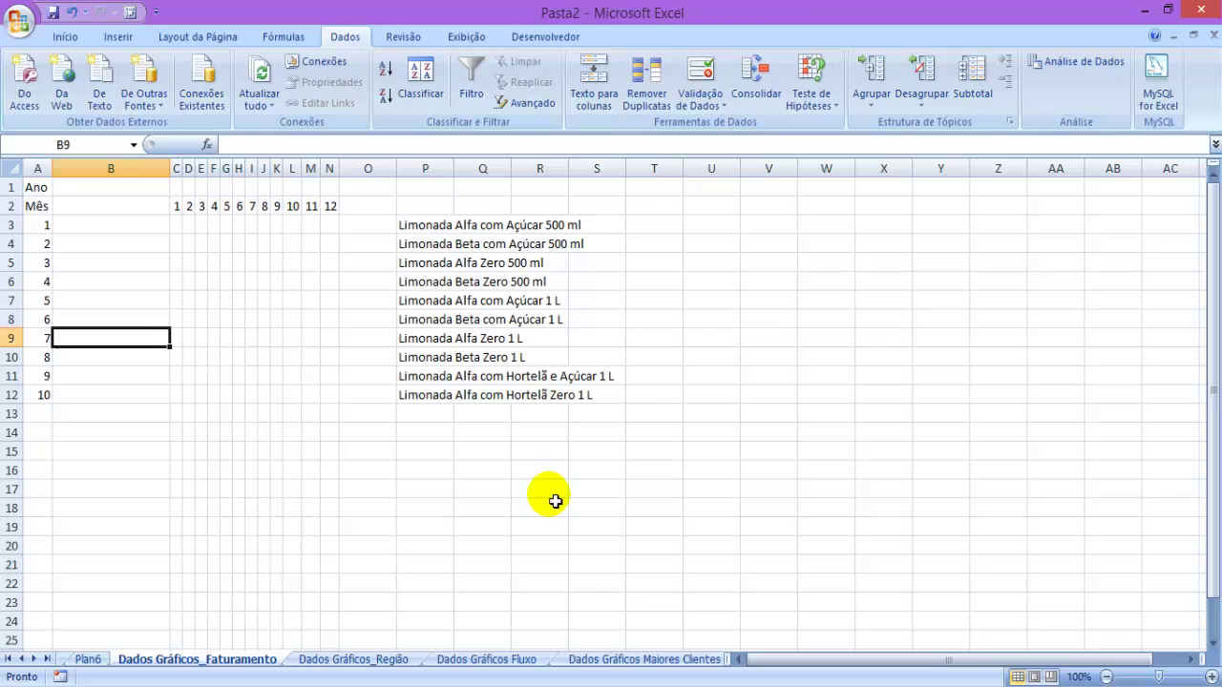
pyautogui.press('Down')
pyautogui.press('Down')
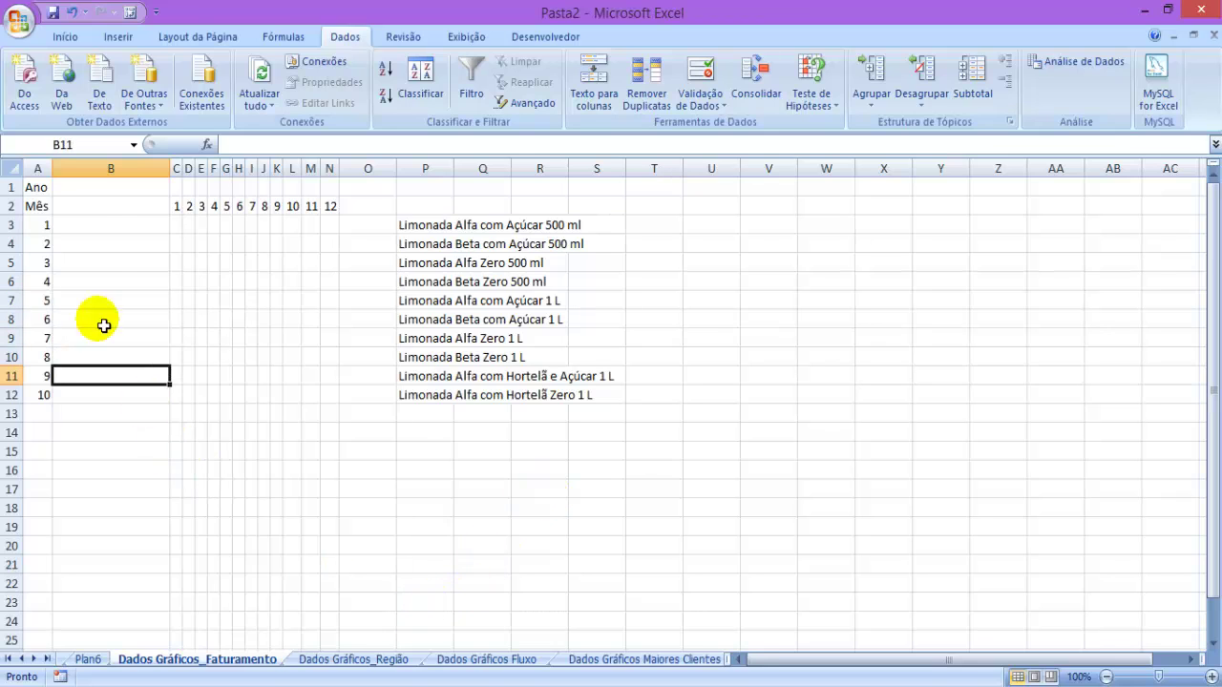
pyautogui.click(86, 229)
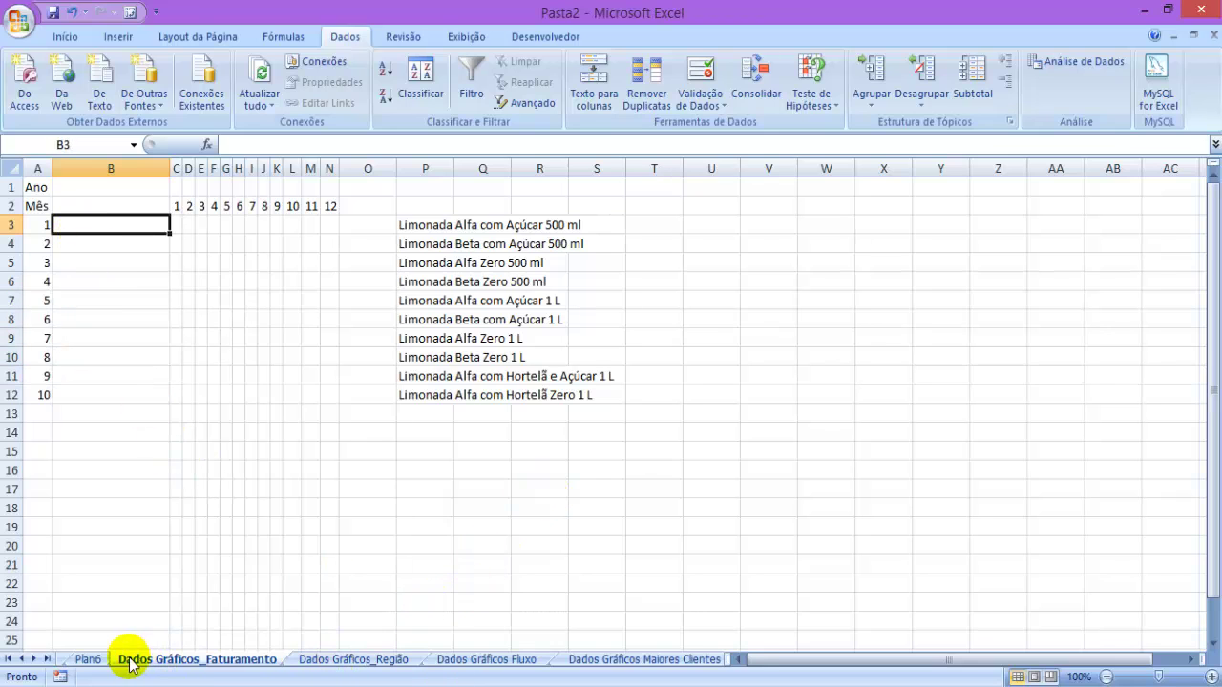
pyautogui.click(88, 658)
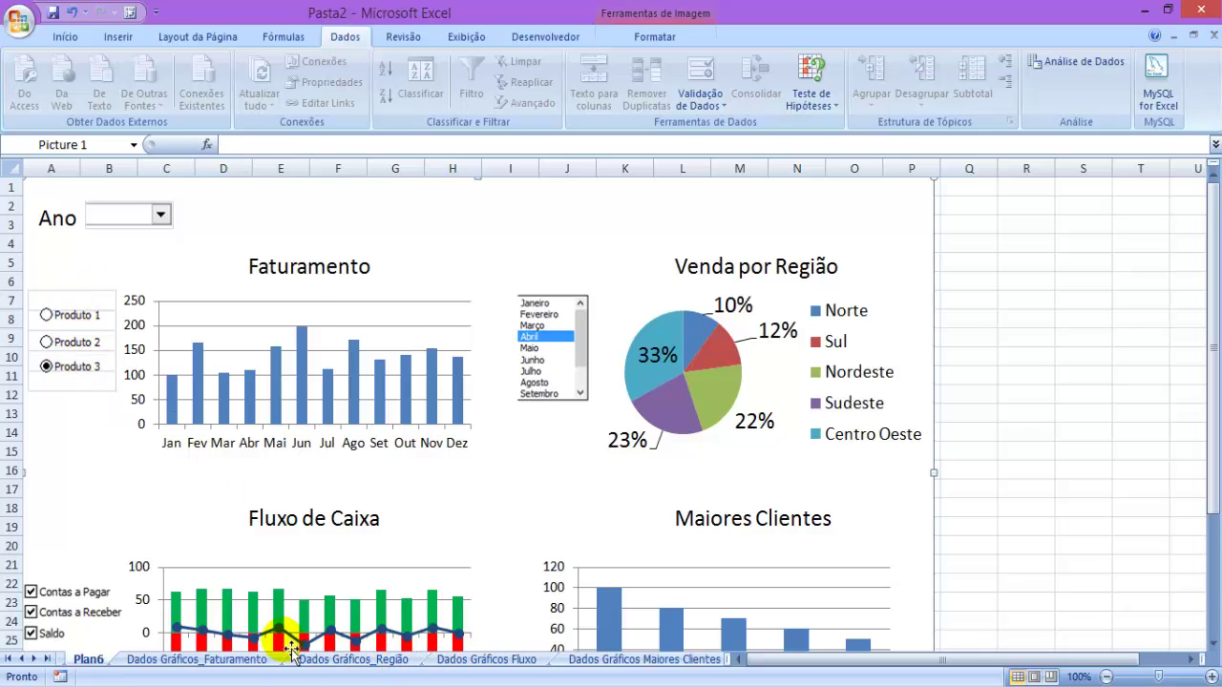
pyautogui.click(260, 659)
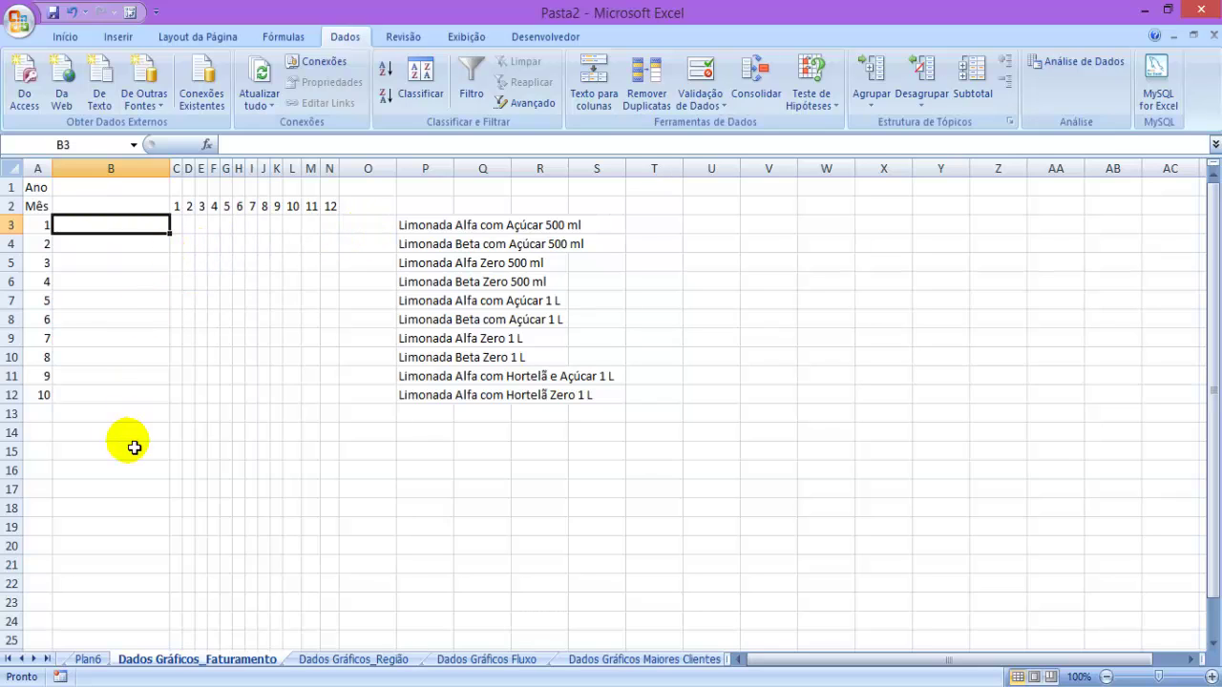
pyautogui.click(95, 415)
pyautogui.click(338, 417)
pyautogui.write('=s')
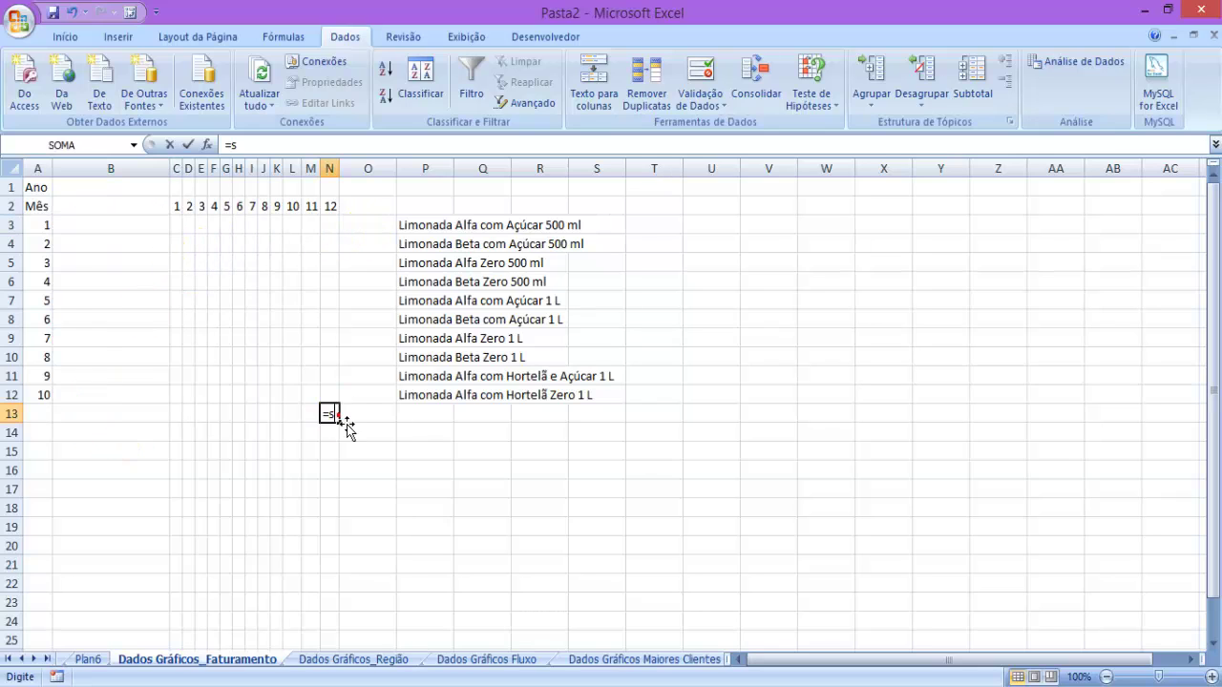
pyautogui.write('oma')
pyautogui.press('Left')
pyautogui.press('Left')
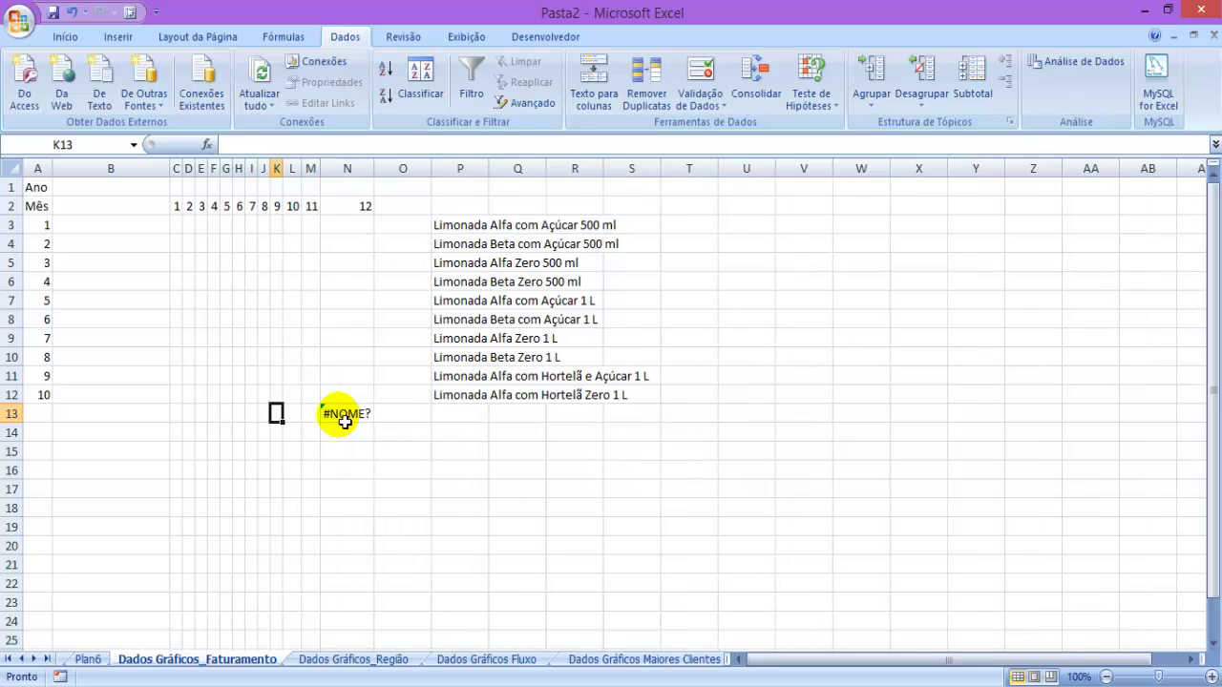
pyautogui.click(345, 421)
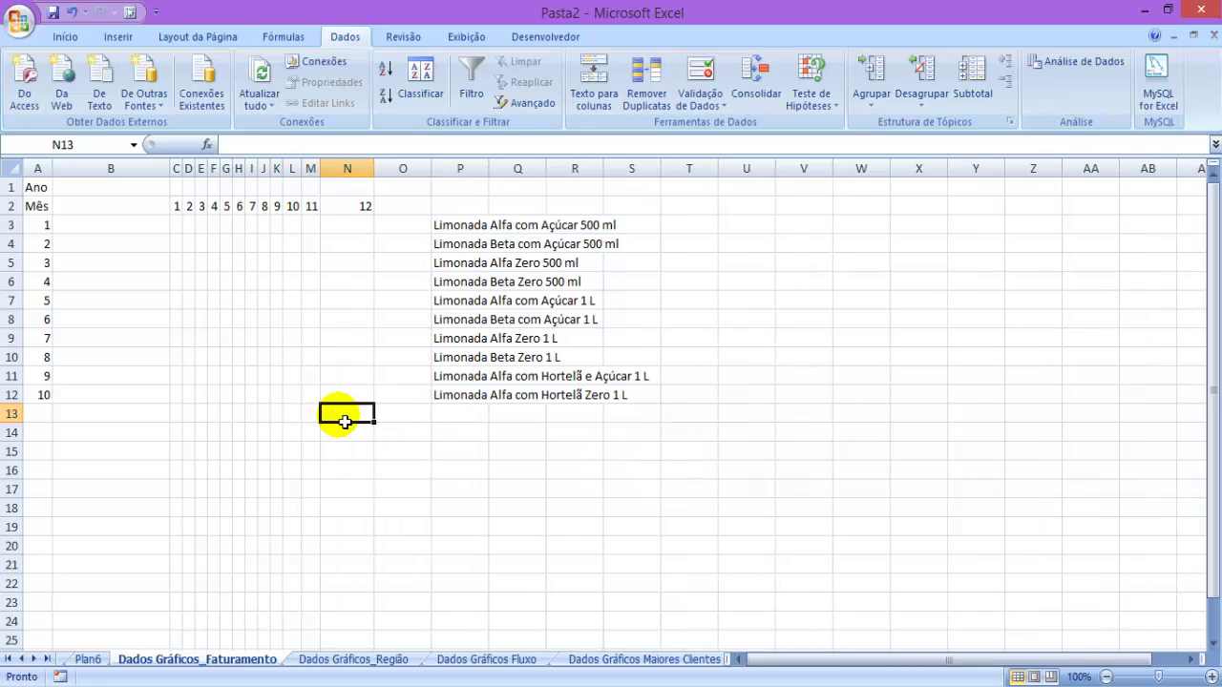
# Label the row below the product codes "Total" in cell A13
pyautogui.press('Left')
pyautogui.press('Left')
pyautogui.press('Left')
pyautogui.press('Left')
pyautogui.press('Left')
pyautogui.press('Left')
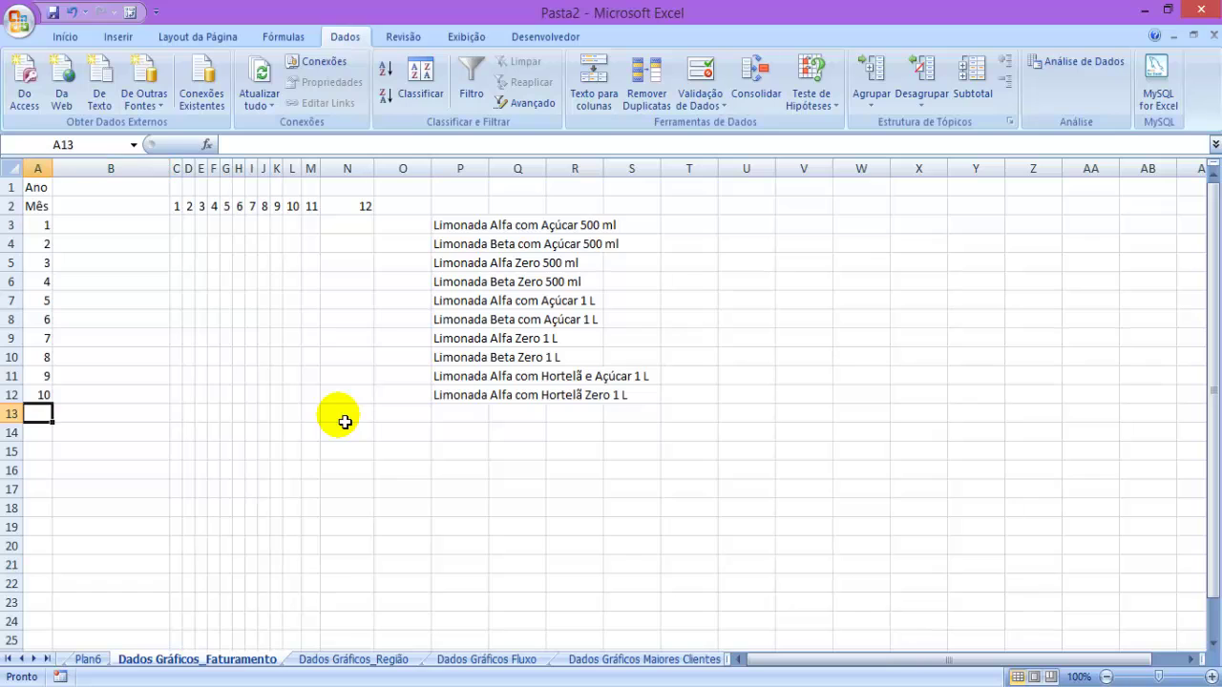
pyautogui.write('Total')
pyautogui.press('Tab')
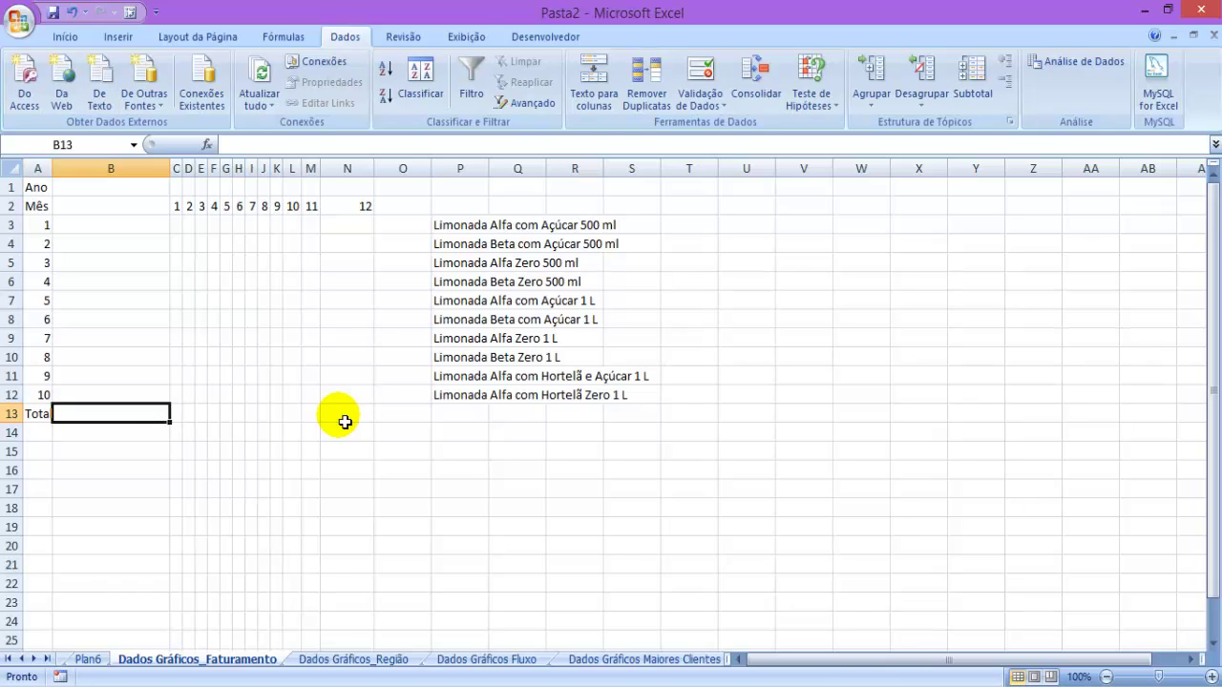
# Enter the formula =SOMA(C3:C12) in C13 to total the products for month 1
pyautogui.press('Tab')
pyautogui.write('=soma(')
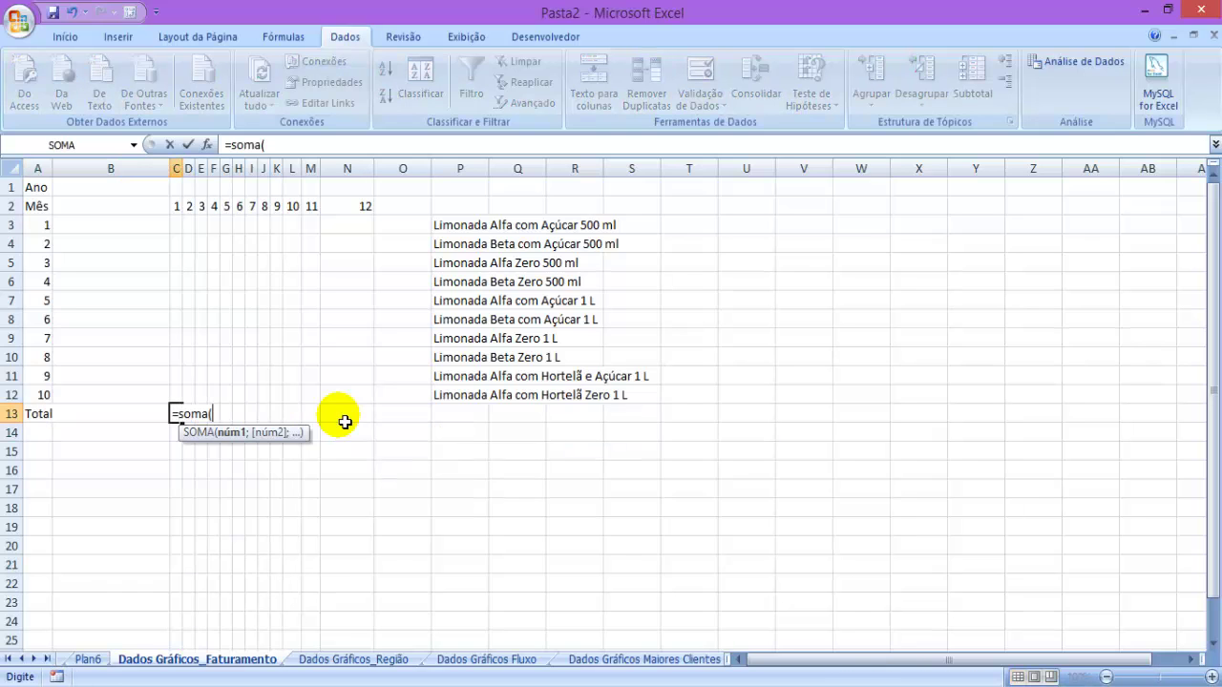
pyautogui.hotkey('shift', 'Up')
pyautogui.hotkey('shift', 'Up')
pyautogui.hotkey('shift', 'Up')
pyautogui.hotkey('shift', 'Up')
pyautogui.hotkey('shift', 'Up')
pyautogui.hotkey('shift', 'Up')
pyautogui.hotkey('shift', 'Up')
pyautogui.hotkey('shift', 'Up')
pyautogui.hotkey('shift', 'Up')
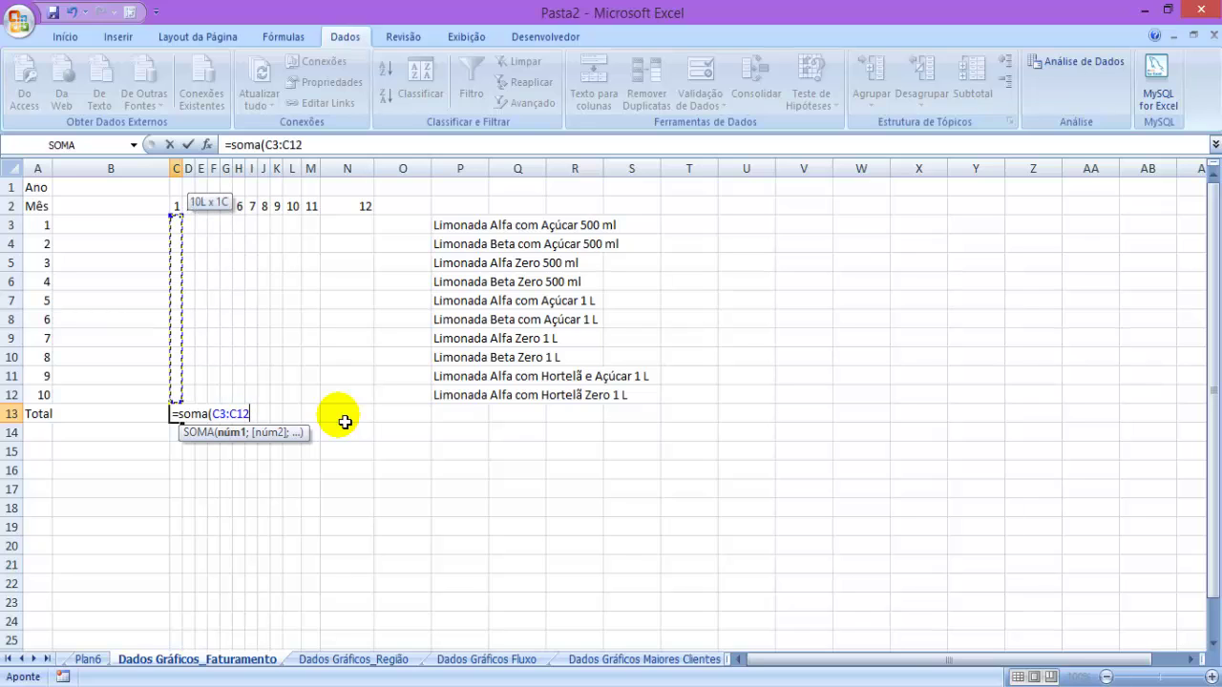
pyautogui.write(')')
pyautogui.hotkey('ctrl', 'Return')
# Copy the total formula from C13 across the remaining months through N13
pyautogui.hotkey('ctrl', 'c')
pyautogui.hotkey('shift', 'Right')
pyautogui.hotkey('shift', 'Right')
pyautogui.hotkey('shift', 'Right')
pyautogui.hotkey('shift', 'Right')
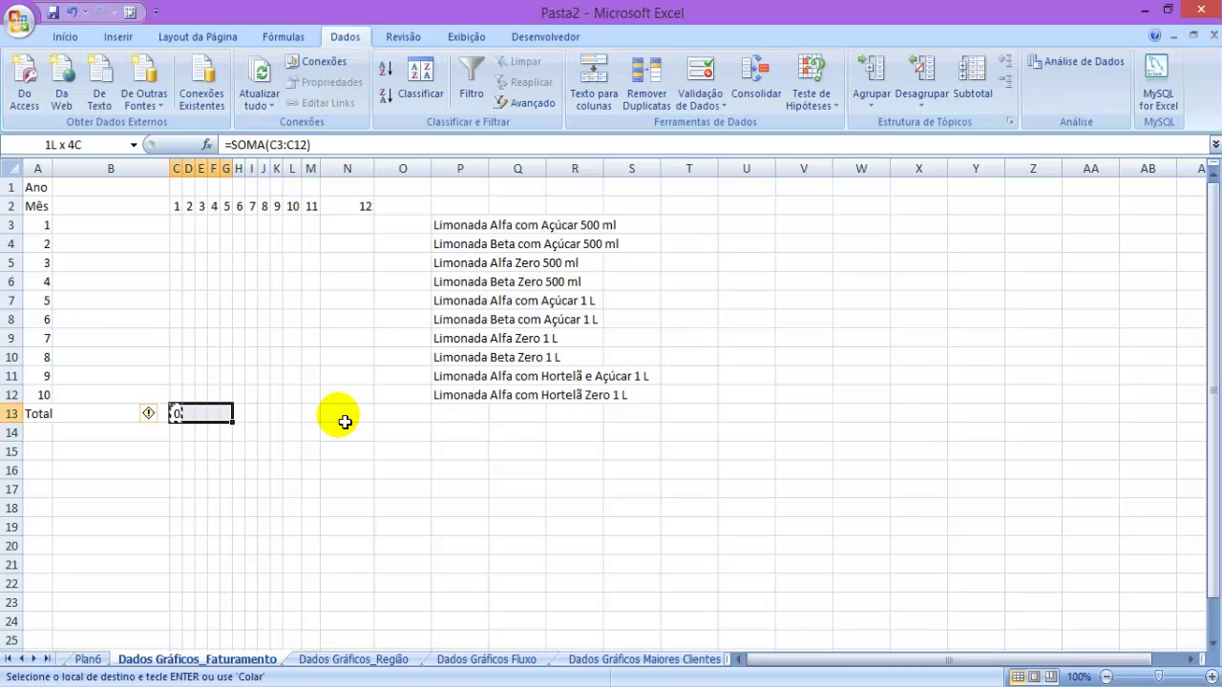
pyautogui.hotkey('shift', 'Right')
pyautogui.hotkey('shift', 'Right')
pyautogui.hotkey('shift', 'Right')
pyautogui.hotkey('shift', 'Right')
pyautogui.press('Return')
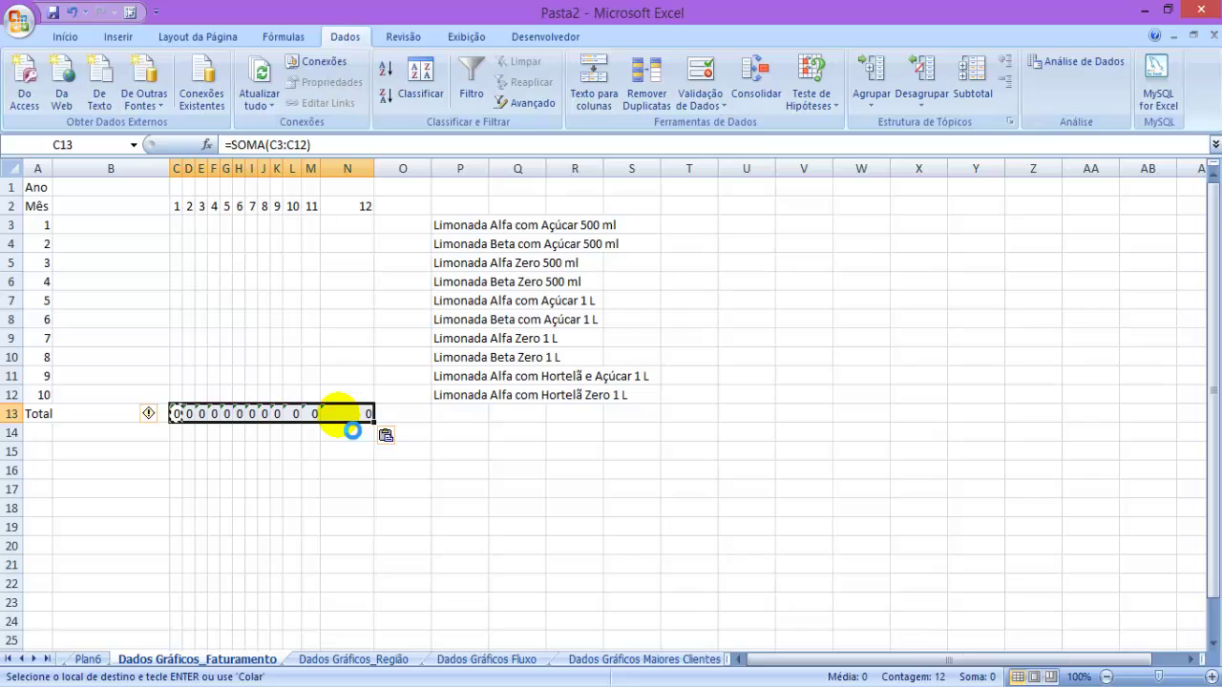
pyautogui.click(310, 488)
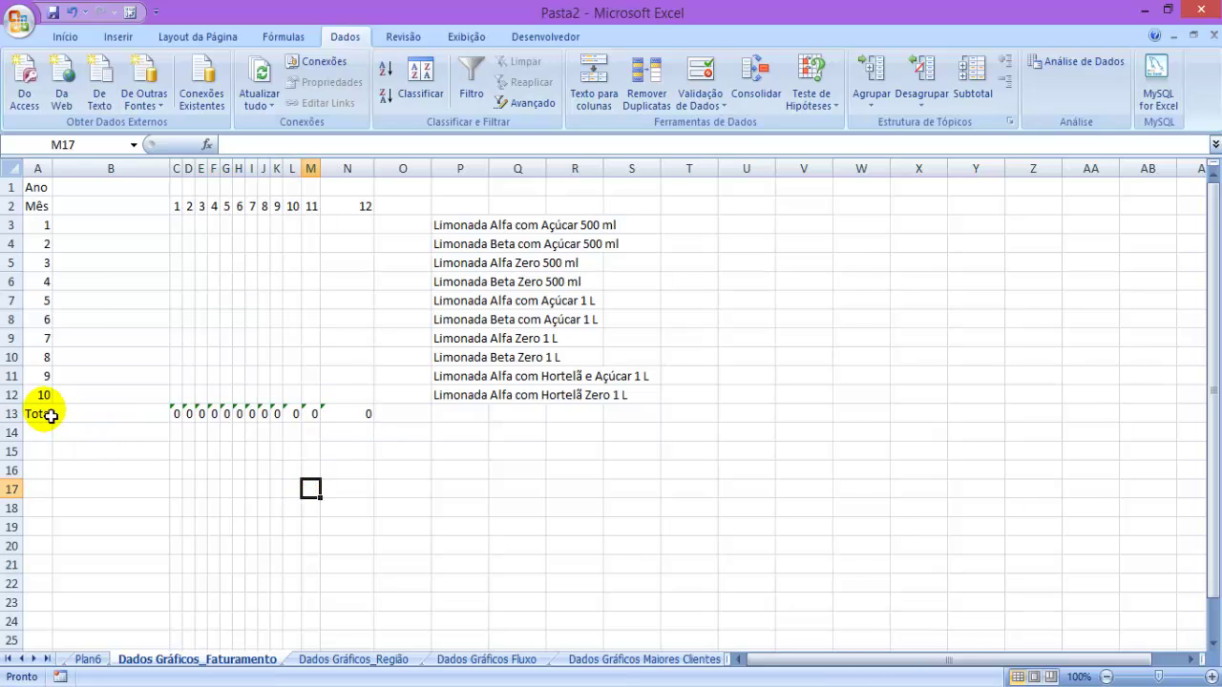
pyautogui.click(175, 224)
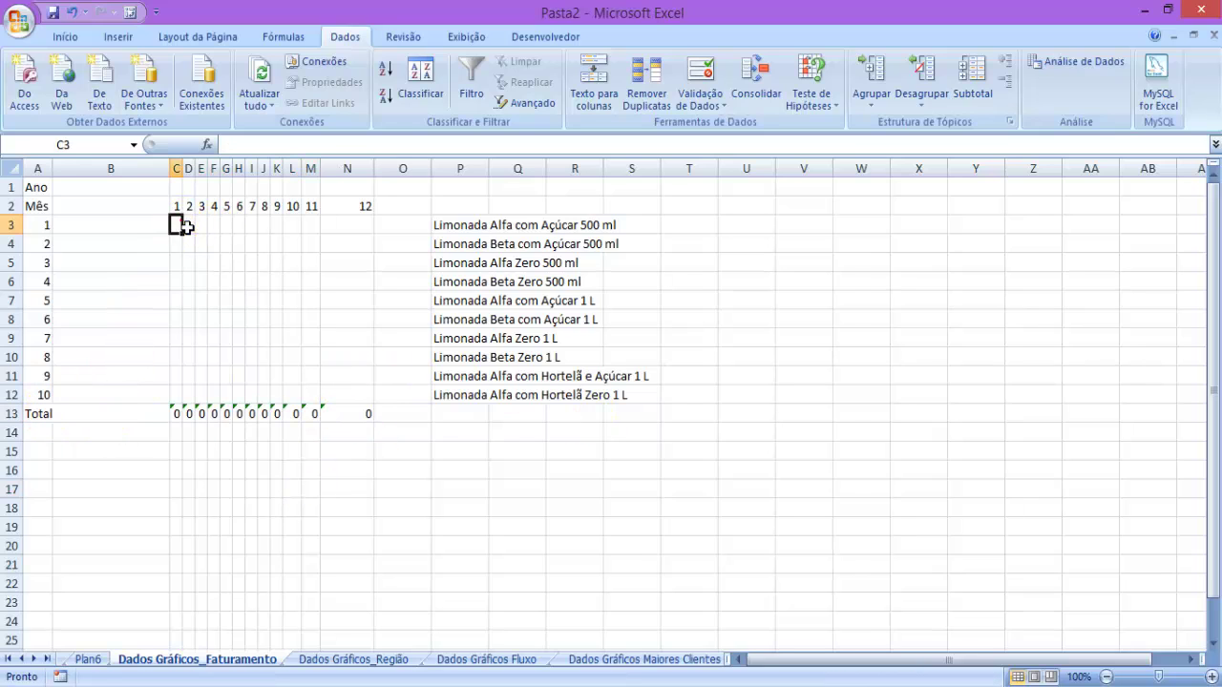
pyautogui.click(158, 225)
pyautogui.click(277, 528)
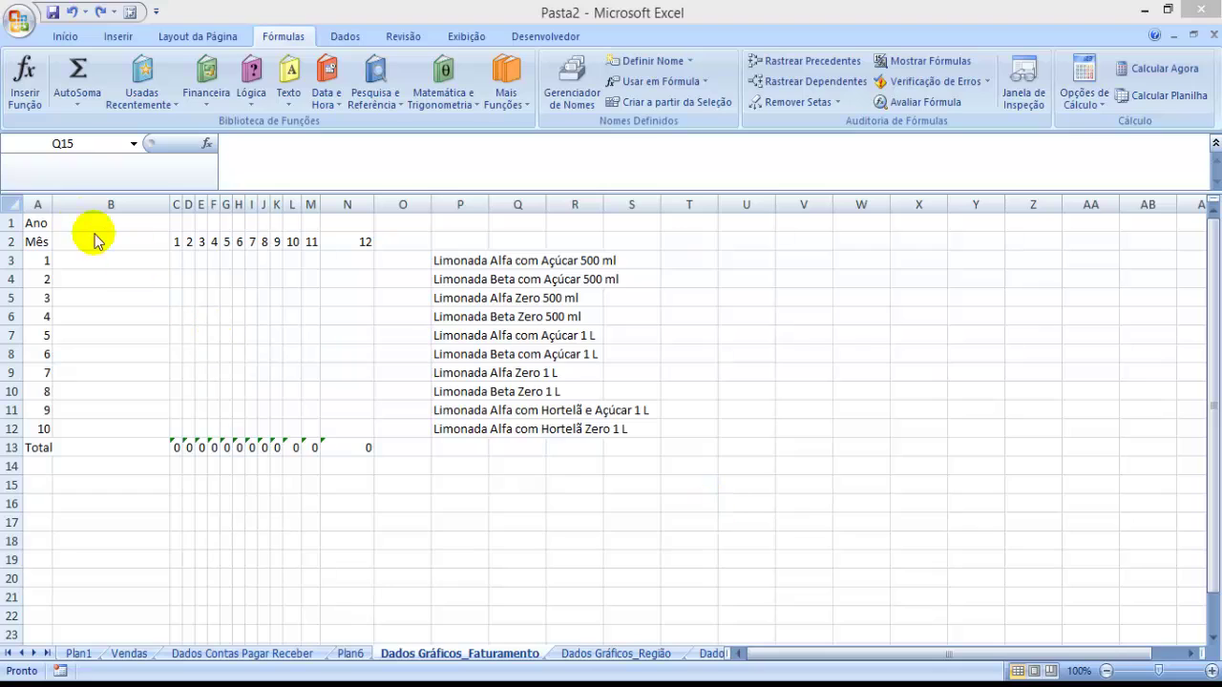
# Start a SOMASES formula in C3 with the Total da Venda column, Vendas!$R:$R, as the sum range
pyautogui.click(181, 262)
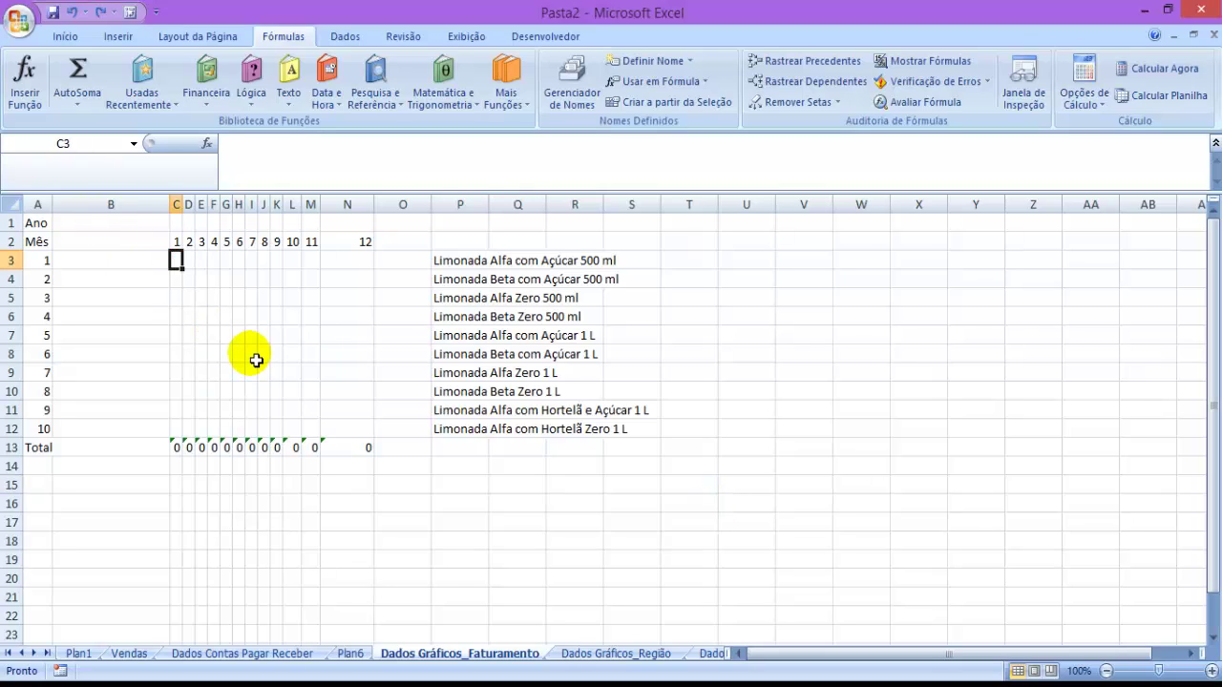
pyautogui.write('=somases(')
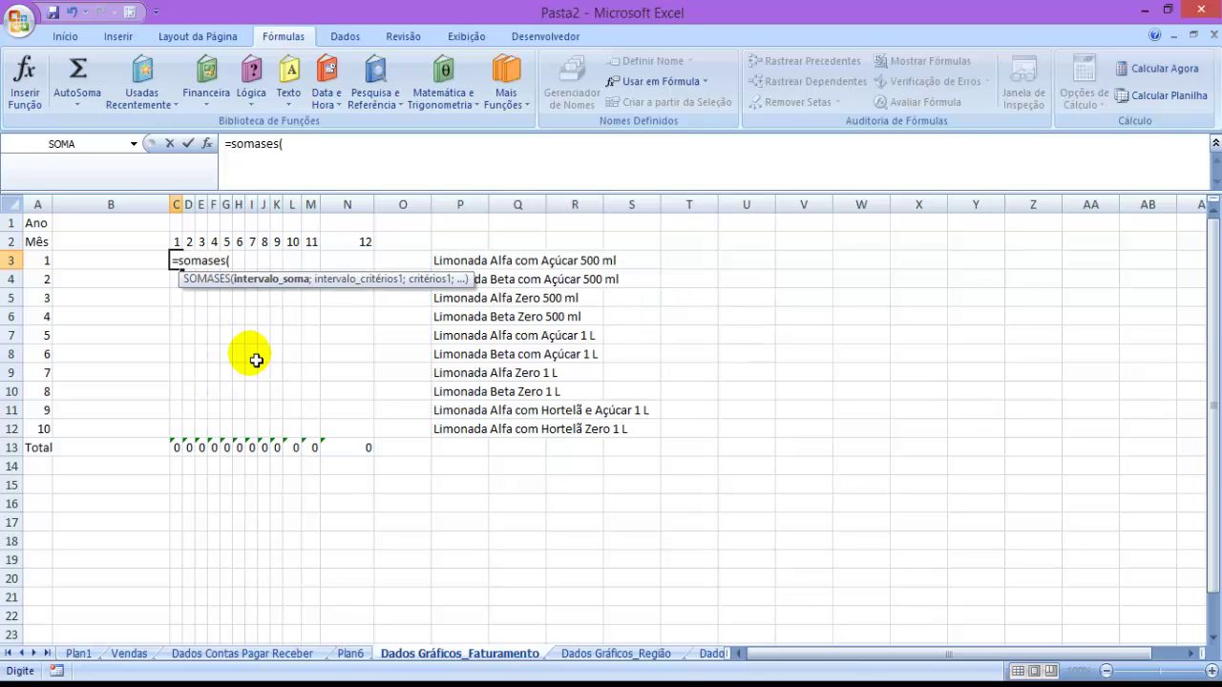
pyautogui.click(129, 654)
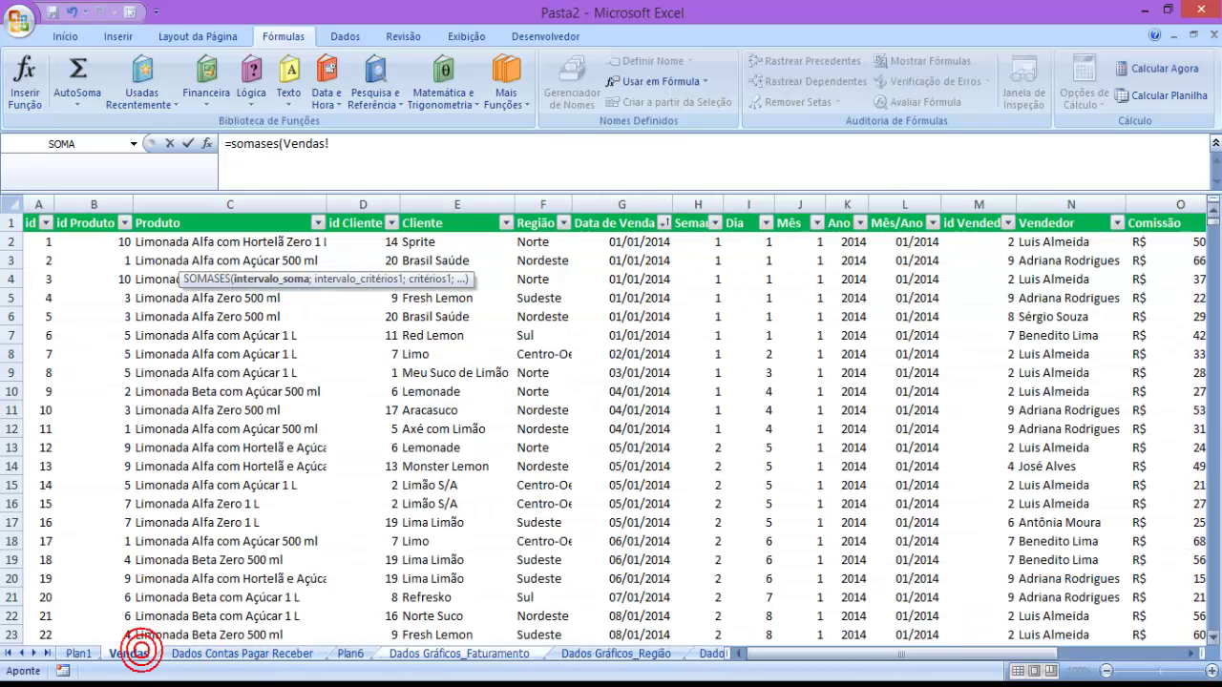
pyautogui.moveTo(1050, 655); pyautogui.dragTo(1180, 655)
pyautogui.click(940, 206)
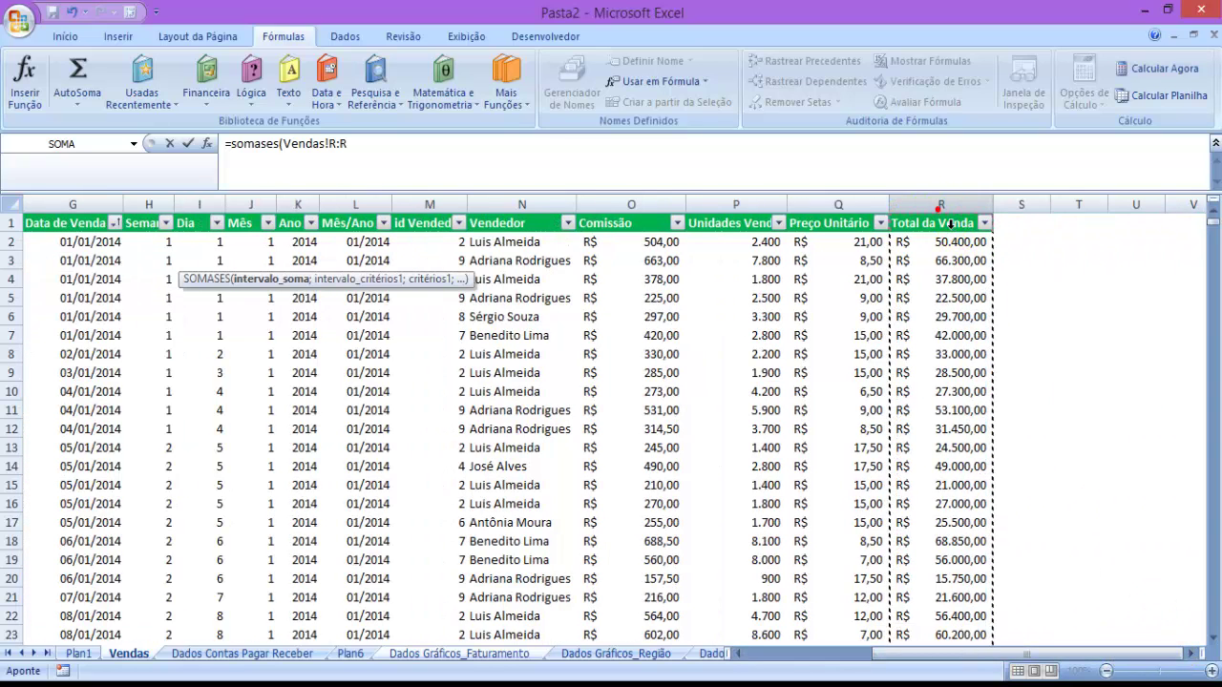
pyautogui.write(';')
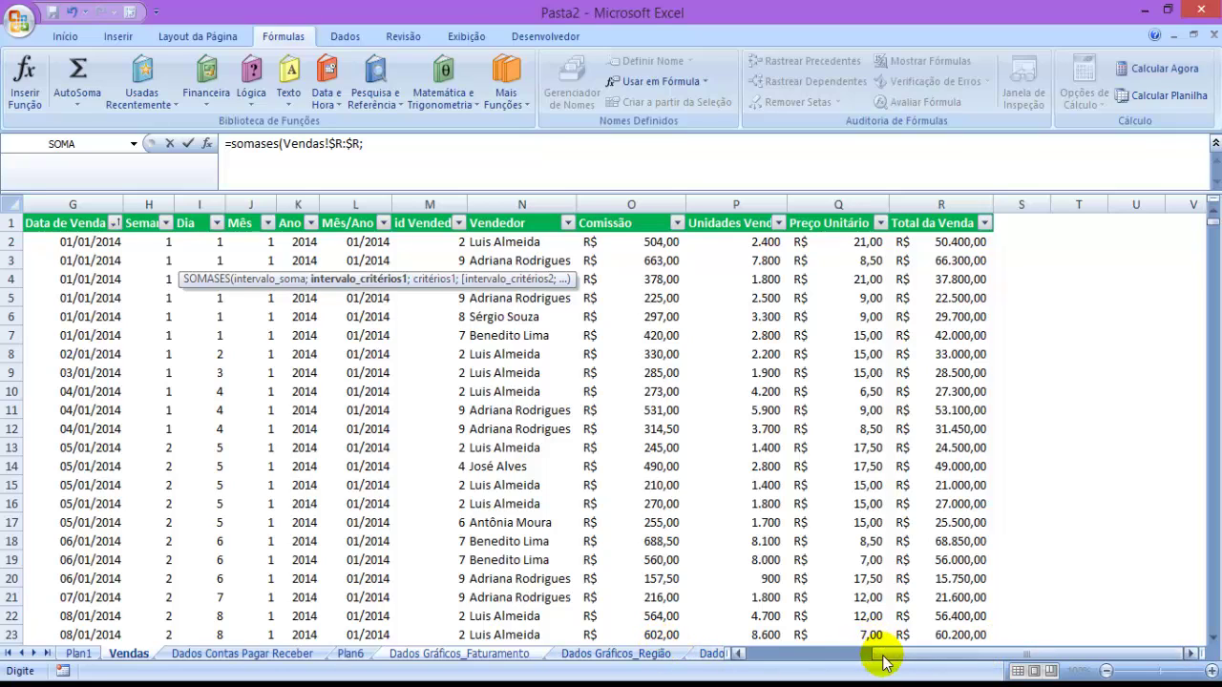
# Add the product criterion to the C3 formula, matching Vendas!$B:$B against the product code in $A3
pyautogui.moveTo(883, 658); pyautogui.dragTo(745, 661)
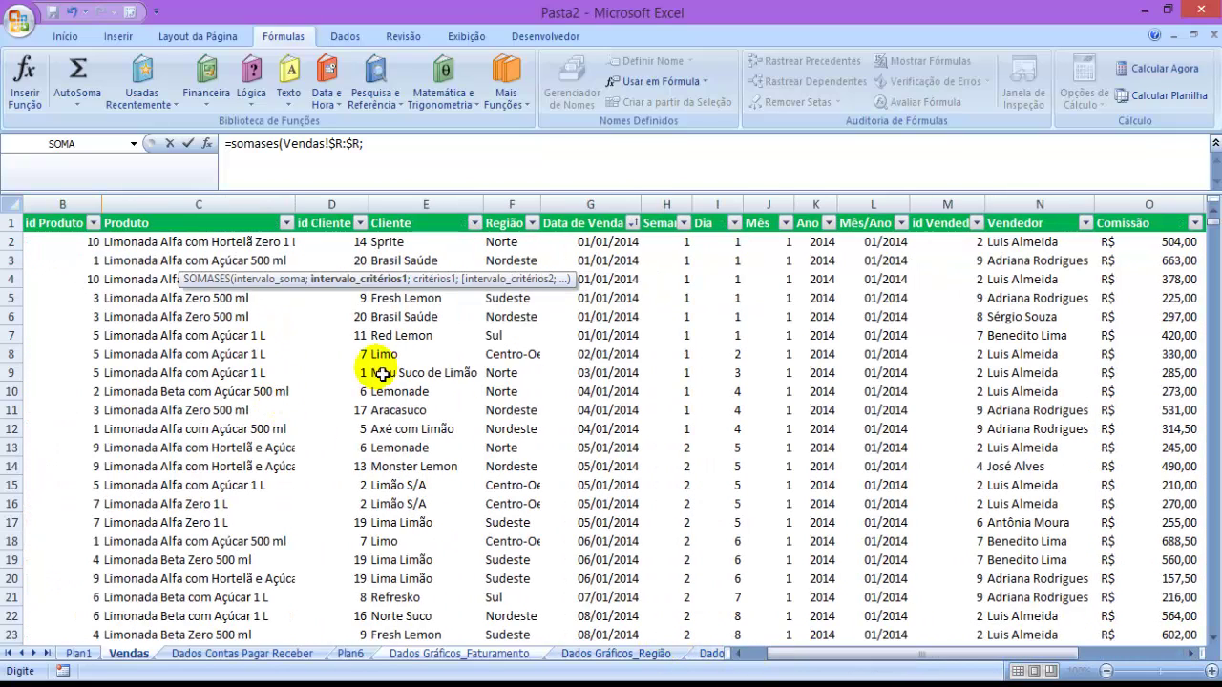
pyautogui.click(84, 205)
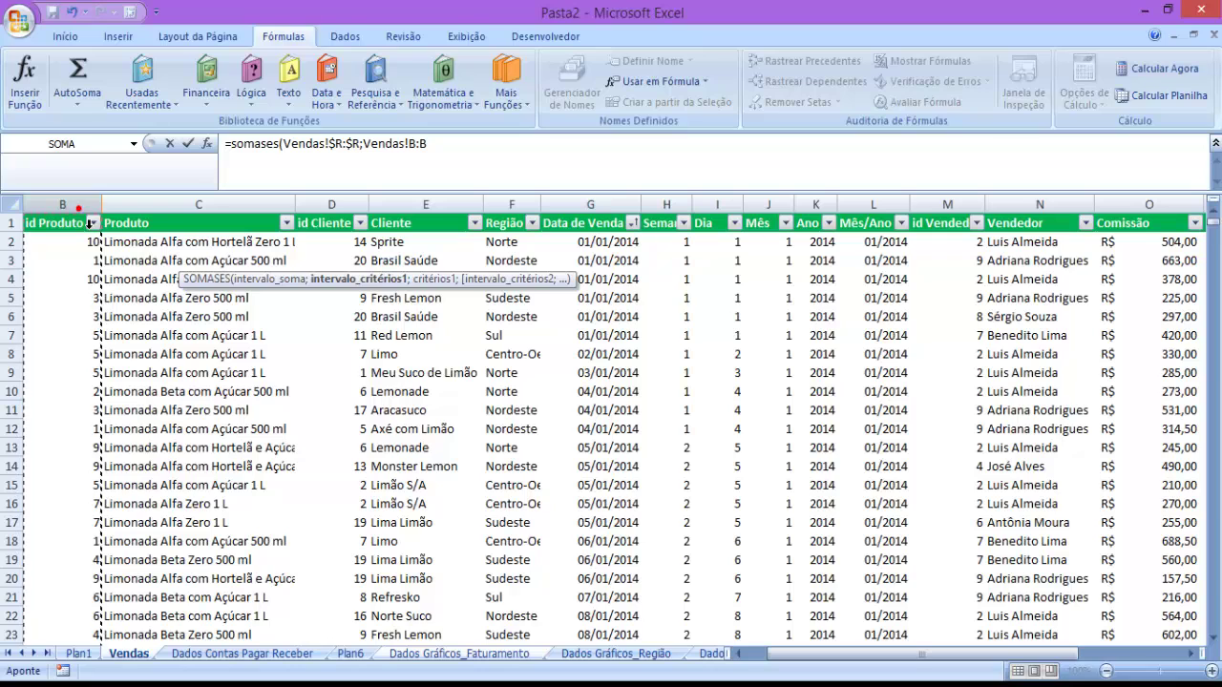
pyautogui.write(';')
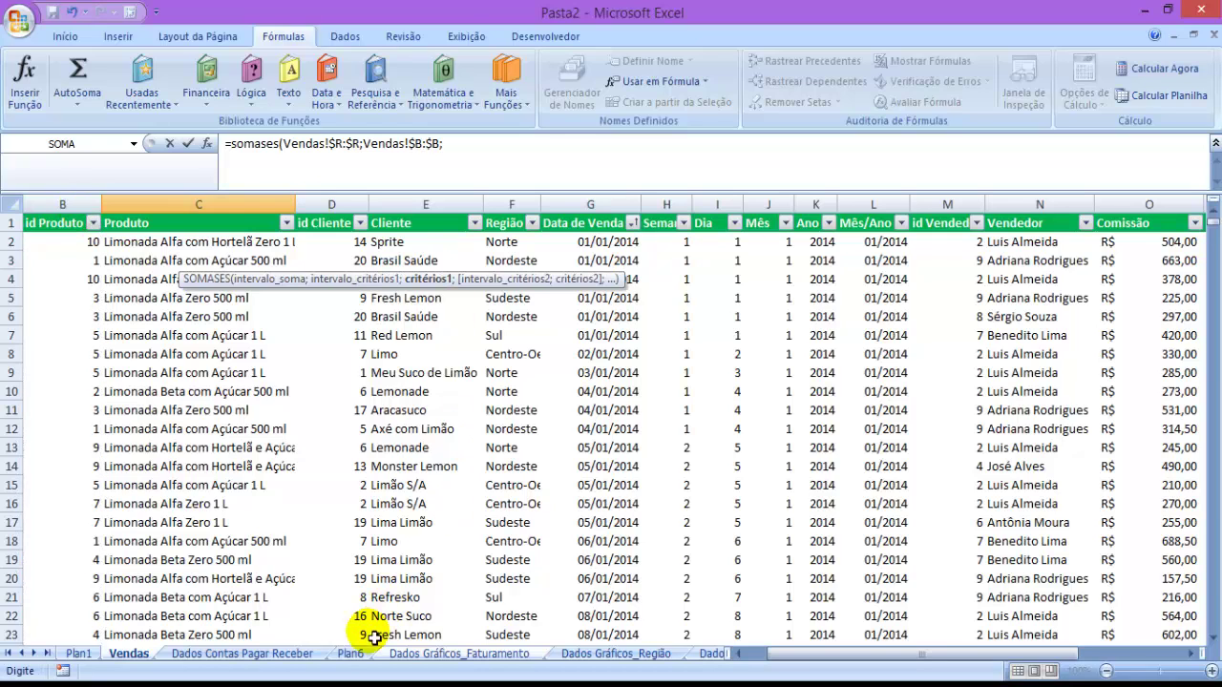
pyautogui.click(421, 655)
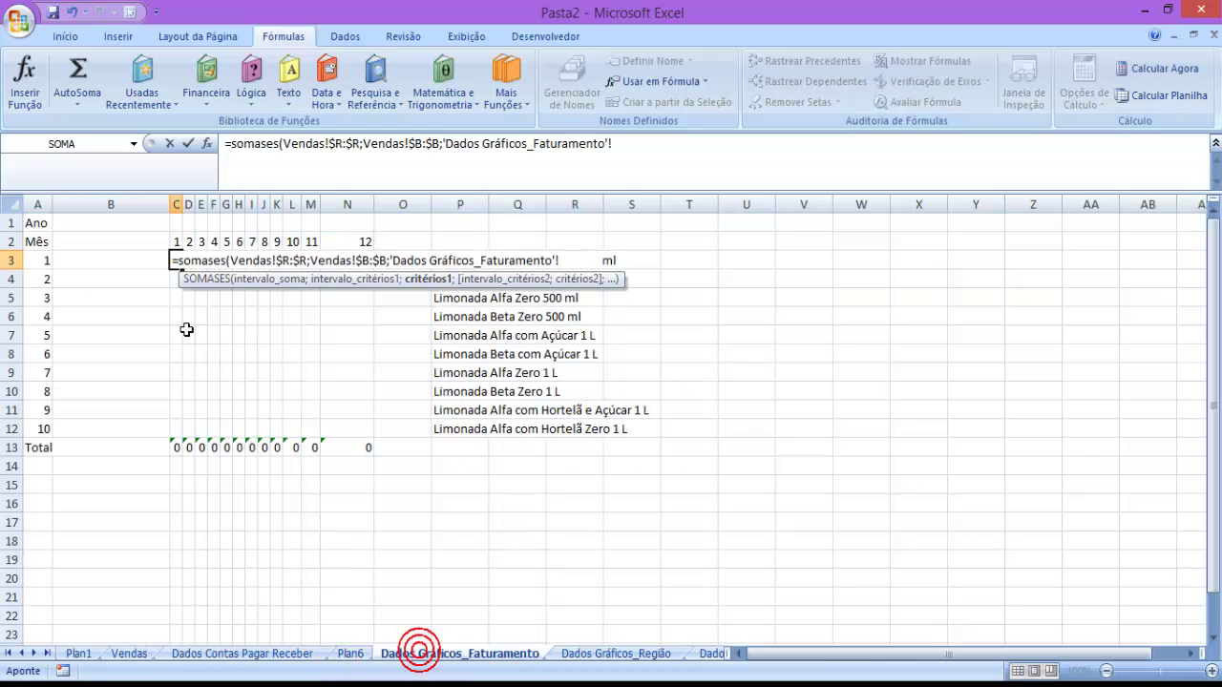
pyautogui.click(36, 265)
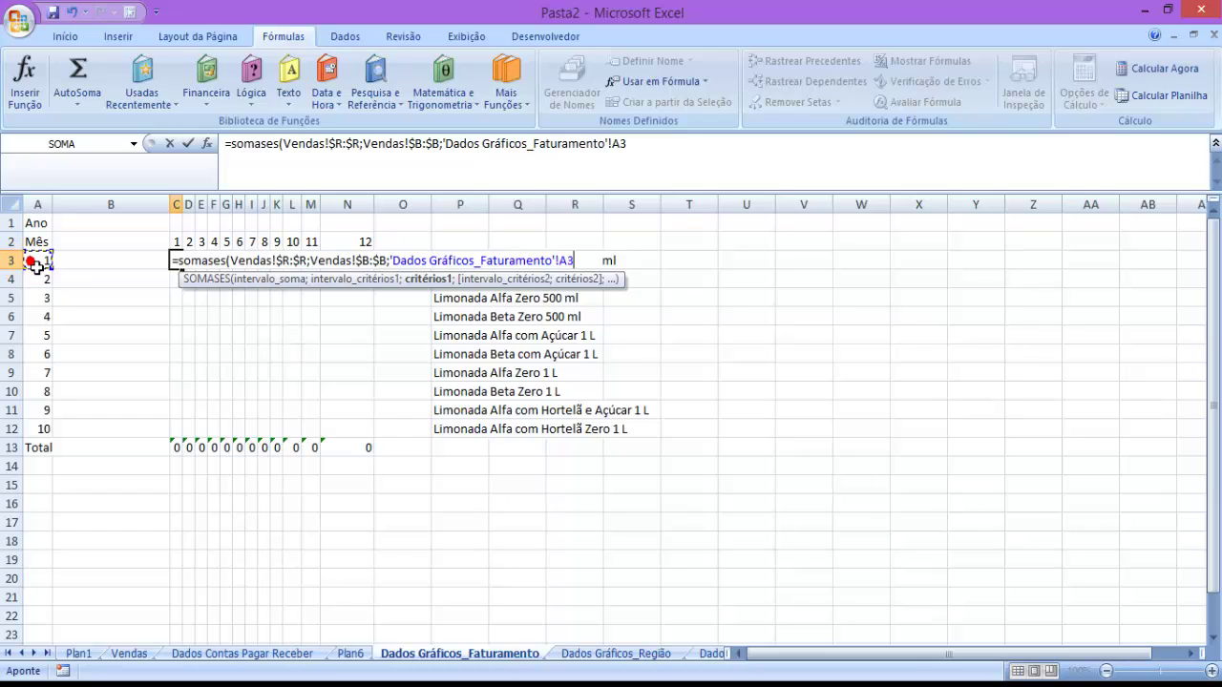
pyautogui.press('F4')
pyautogui.press('F4')
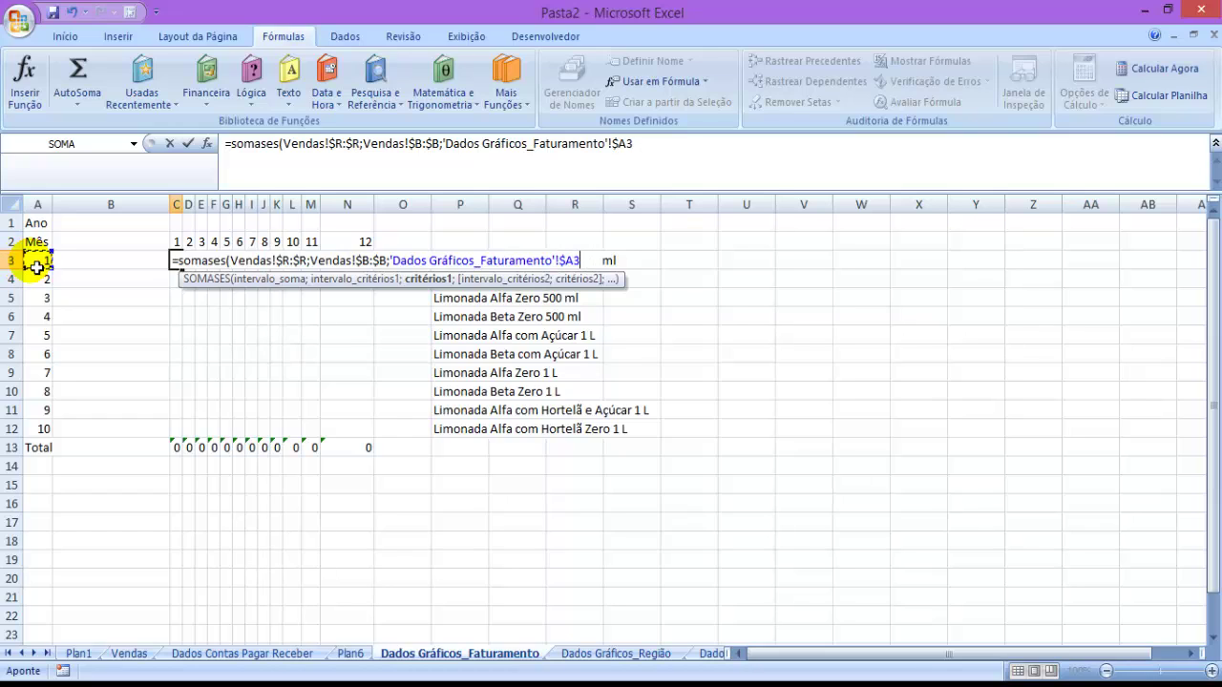
pyautogui.write(';')
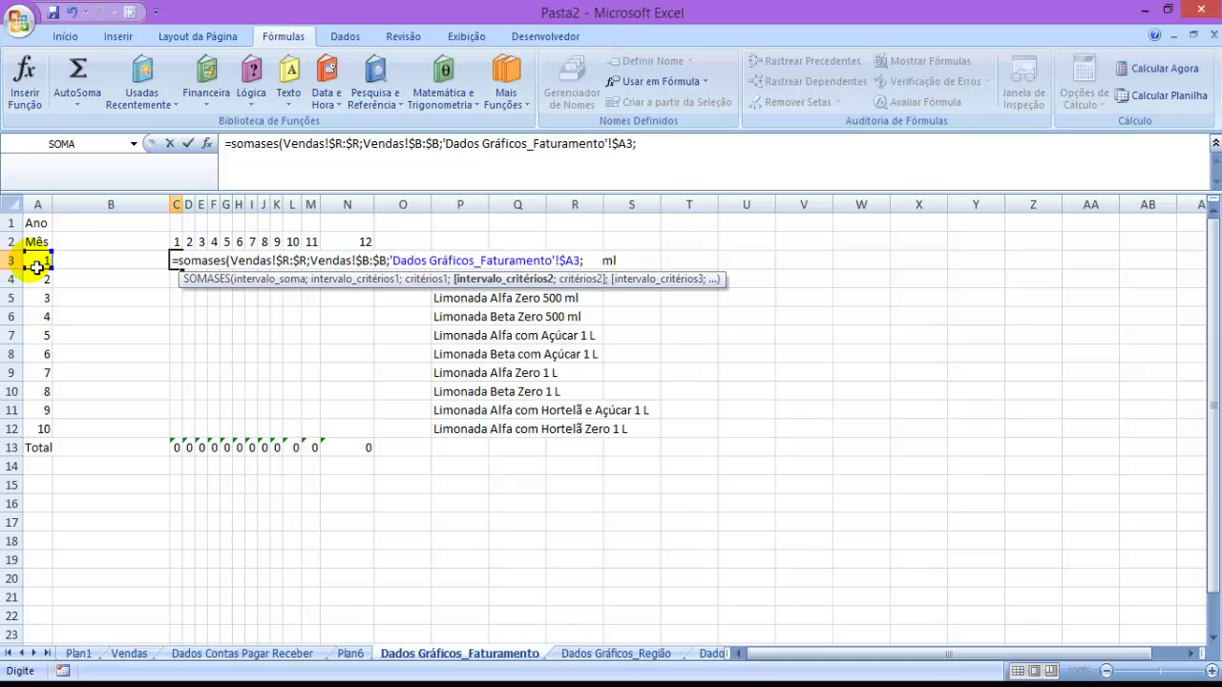
# Add the month criterion to the C3 formula, matching Vendas!$J:$J against the month number in C$2
pyautogui.click(125, 655)
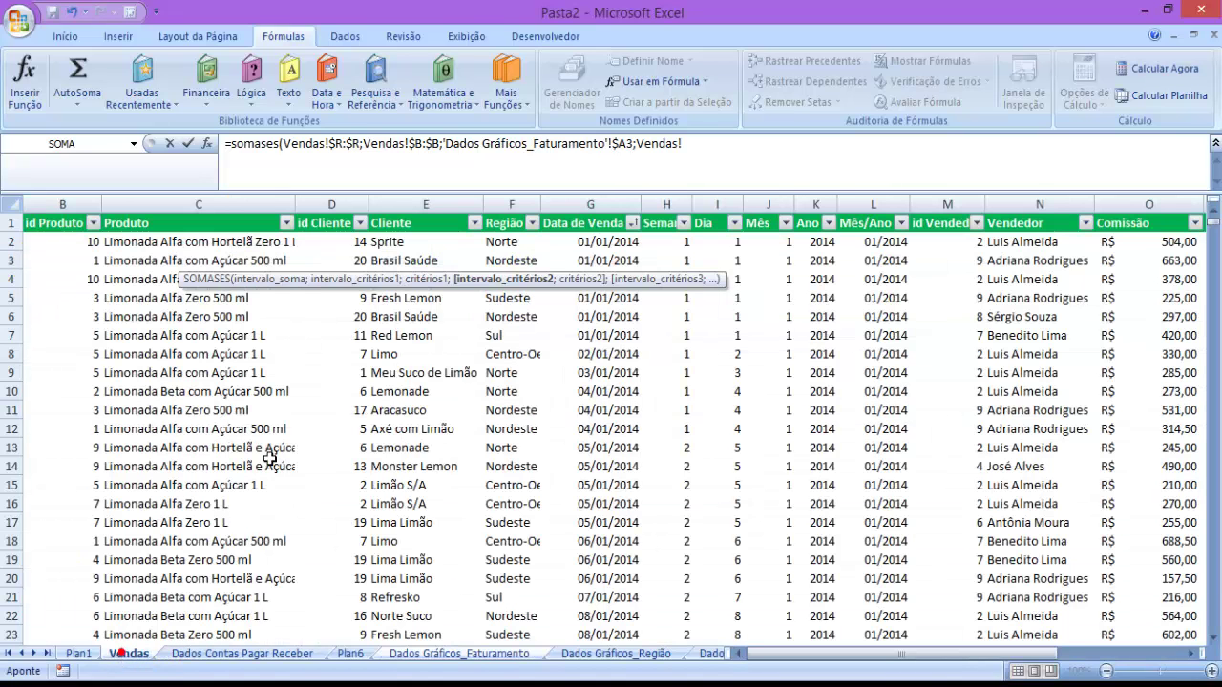
pyautogui.click(764, 222)
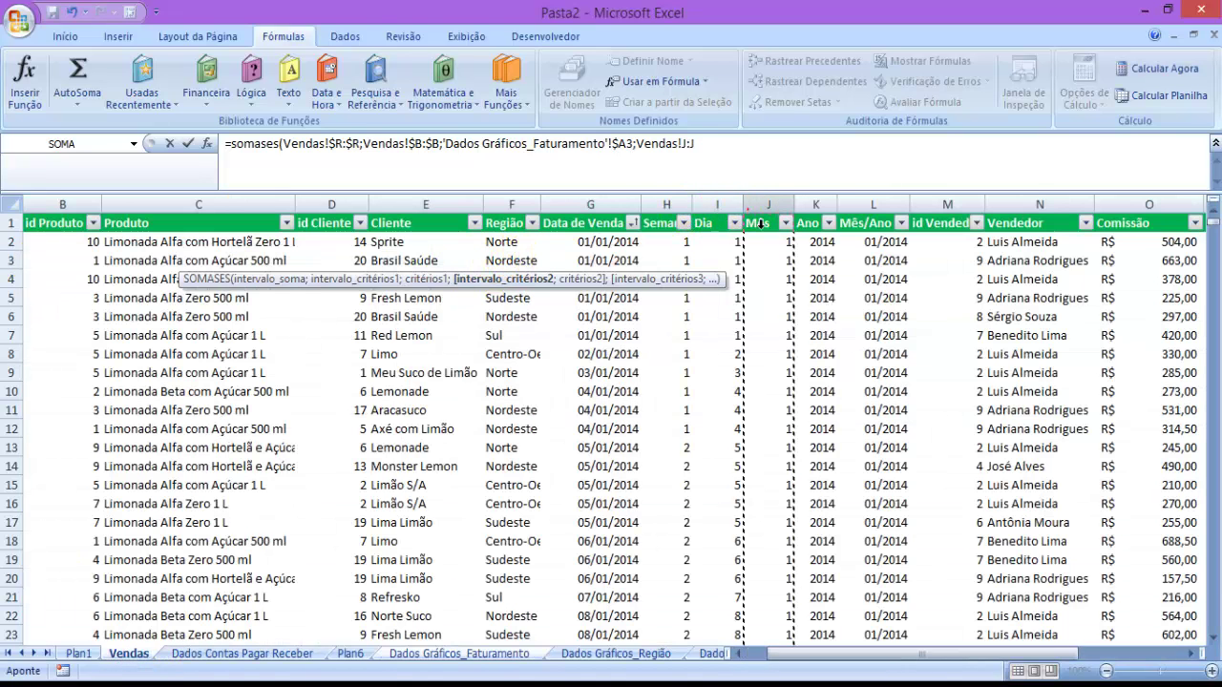
pyautogui.press('F4')
pyautogui.write(';')
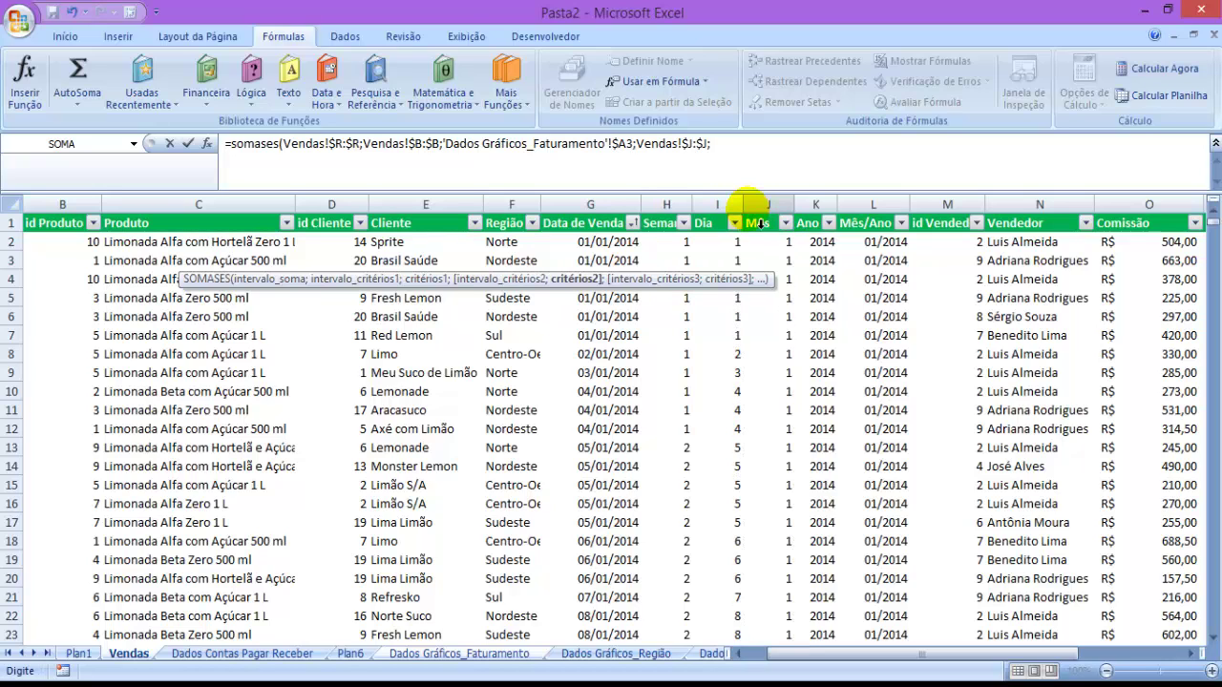
pyautogui.click(468, 655)
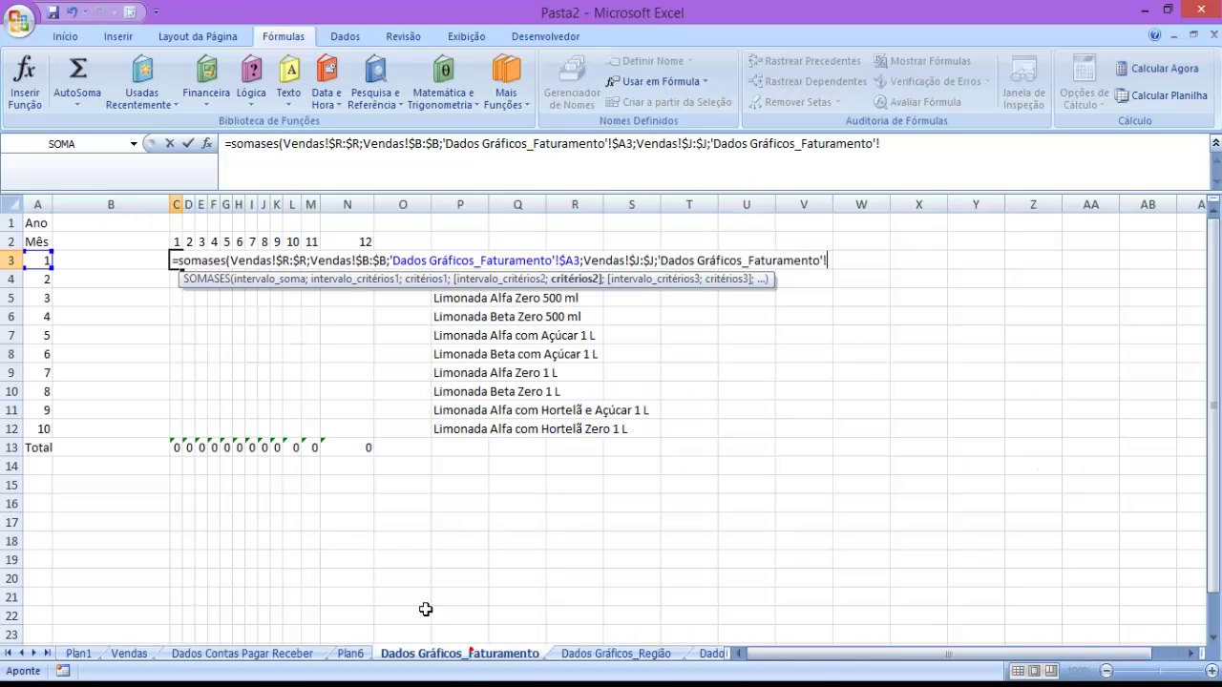
pyautogui.click(176, 241)
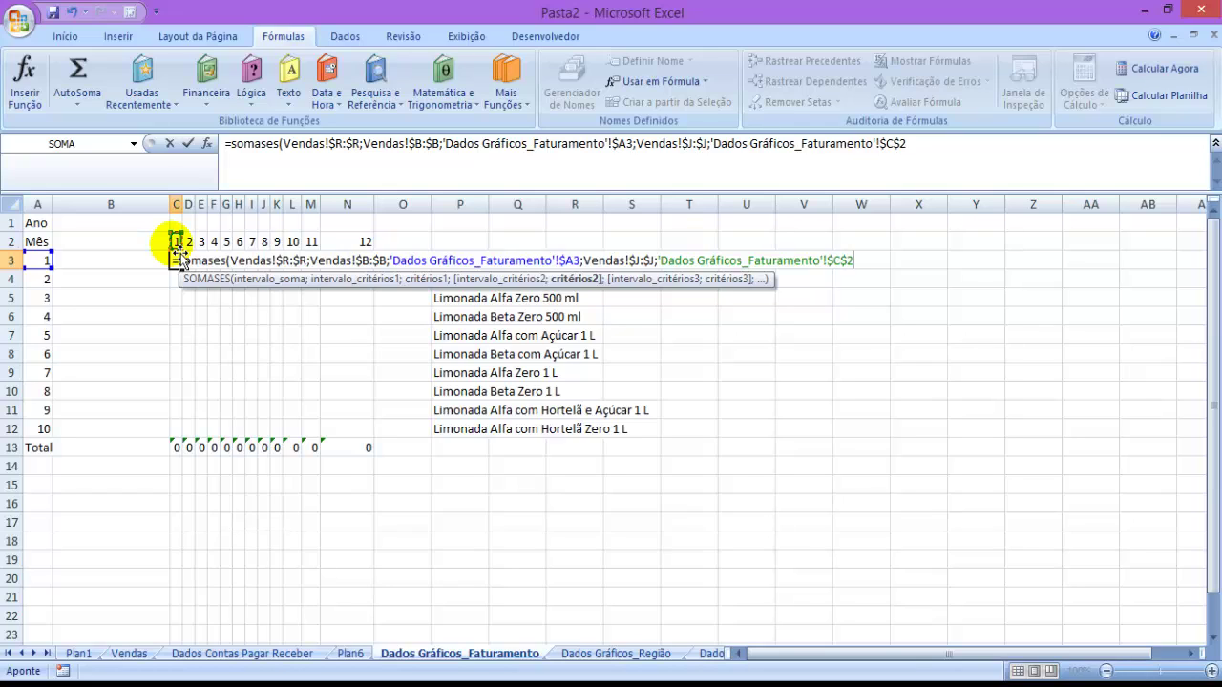
pyautogui.write(';')
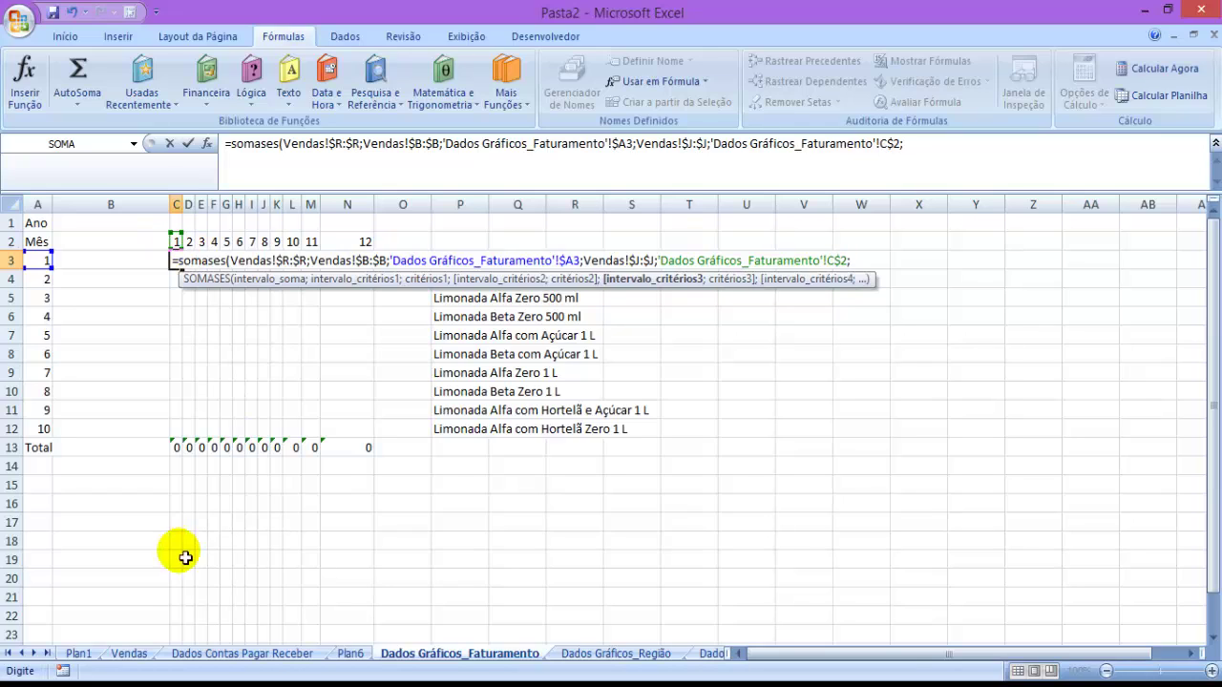
# Complete the C3 formula with the year criterion, matching Vendas!$K:$K against the year cell $B$1
pyautogui.click(128, 654)
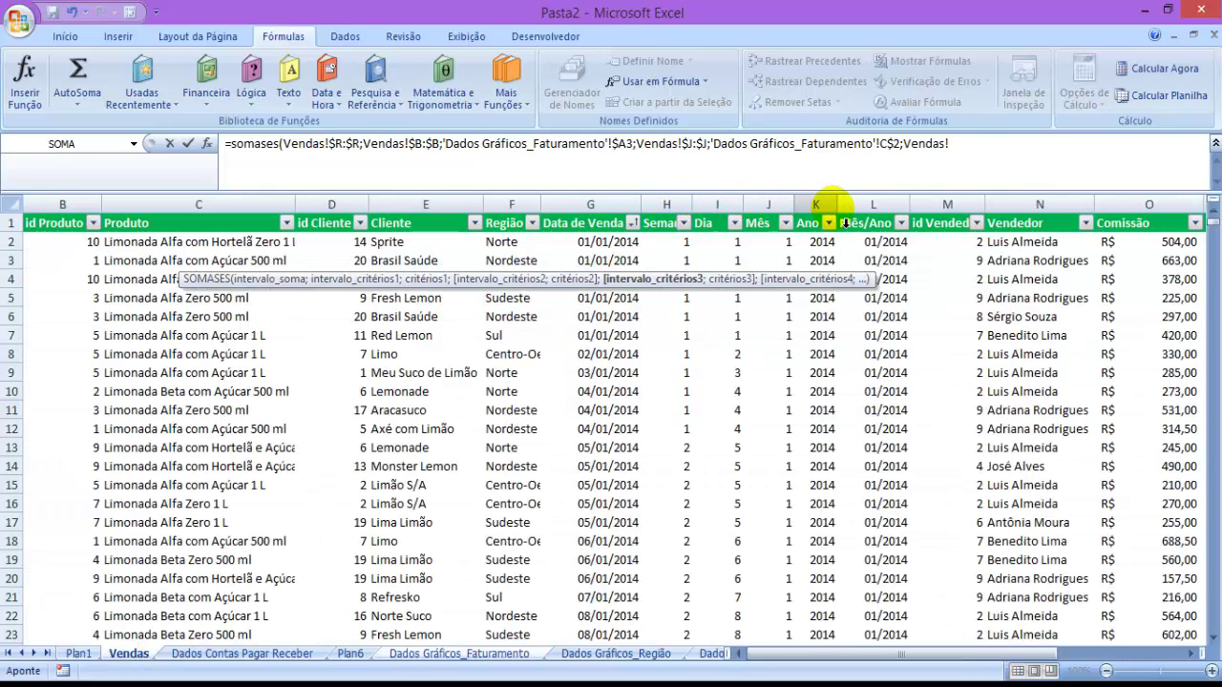
pyautogui.click(821, 205)
pyautogui.click(818, 204)
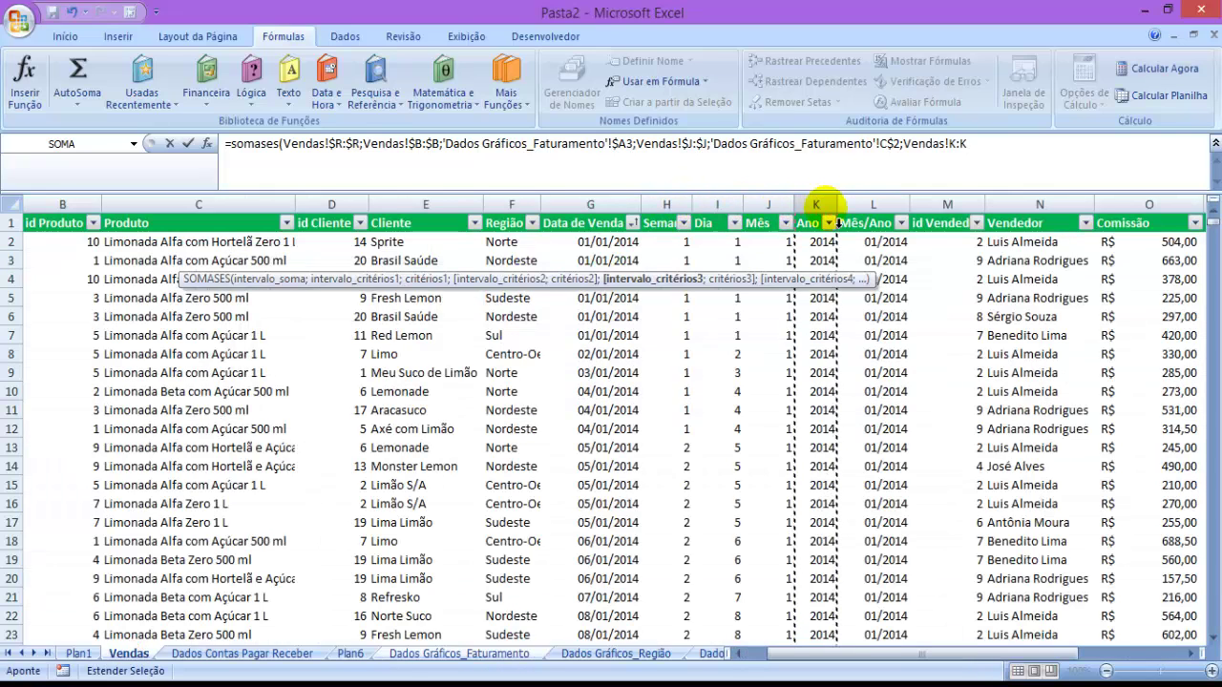
pyautogui.write(';')
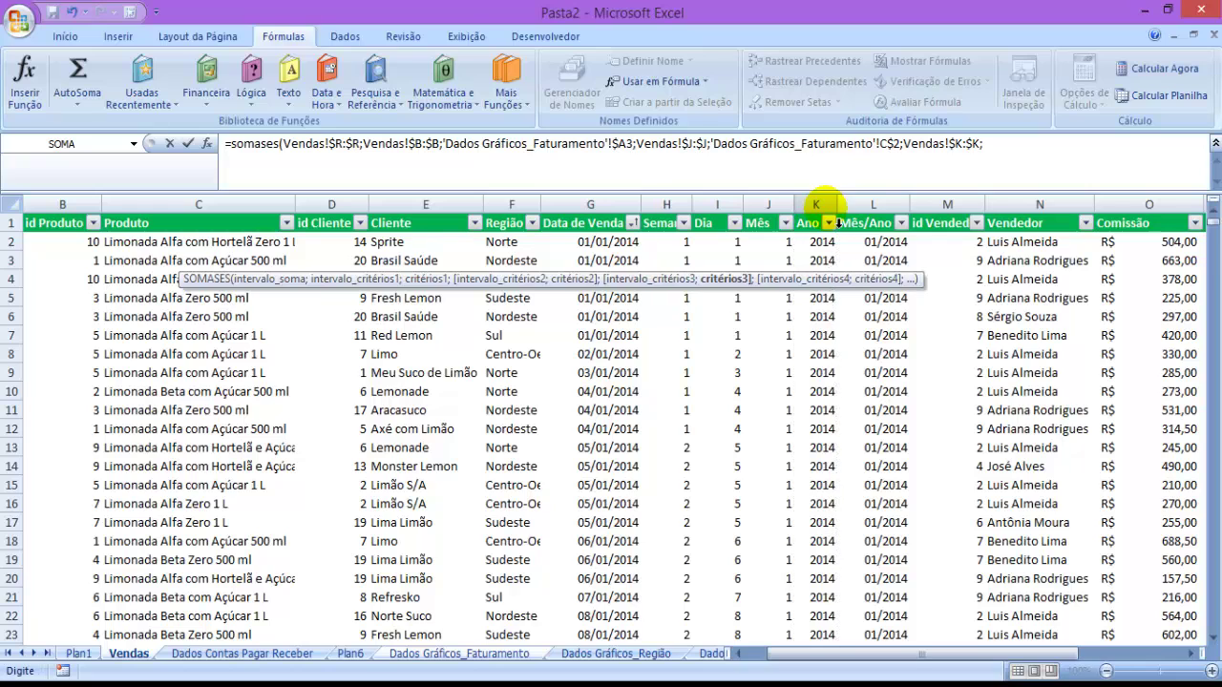
pyautogui.click(518, 654)
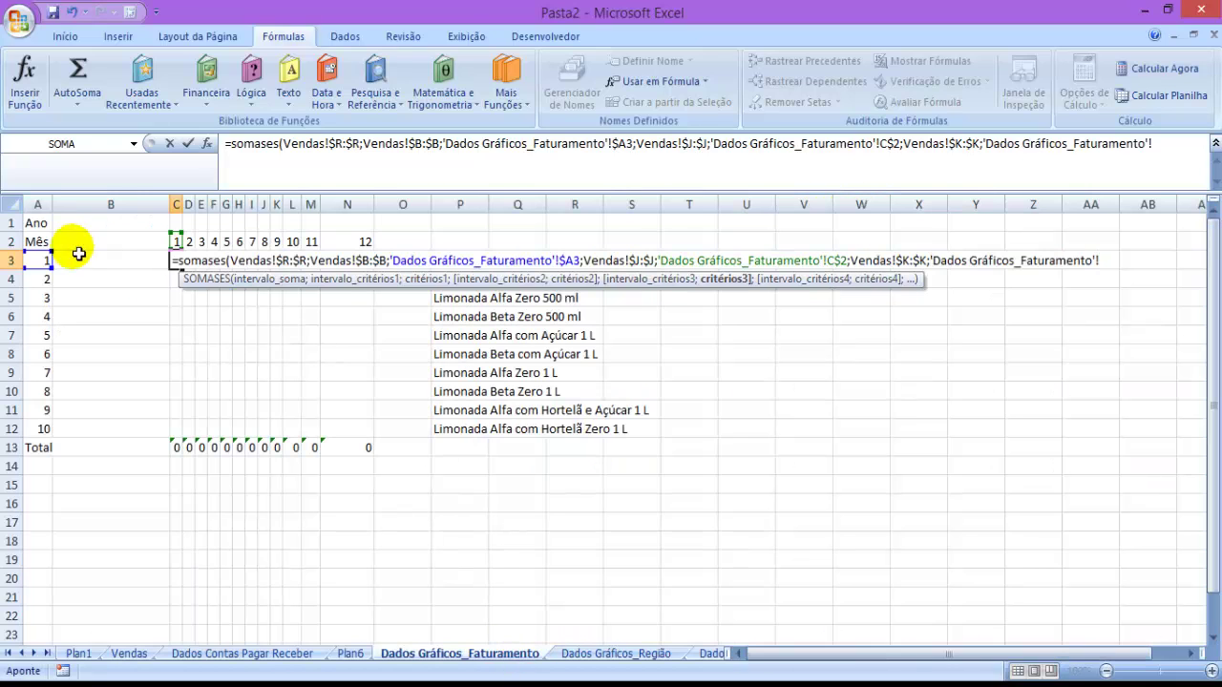
pyautogui.click(72, 225)
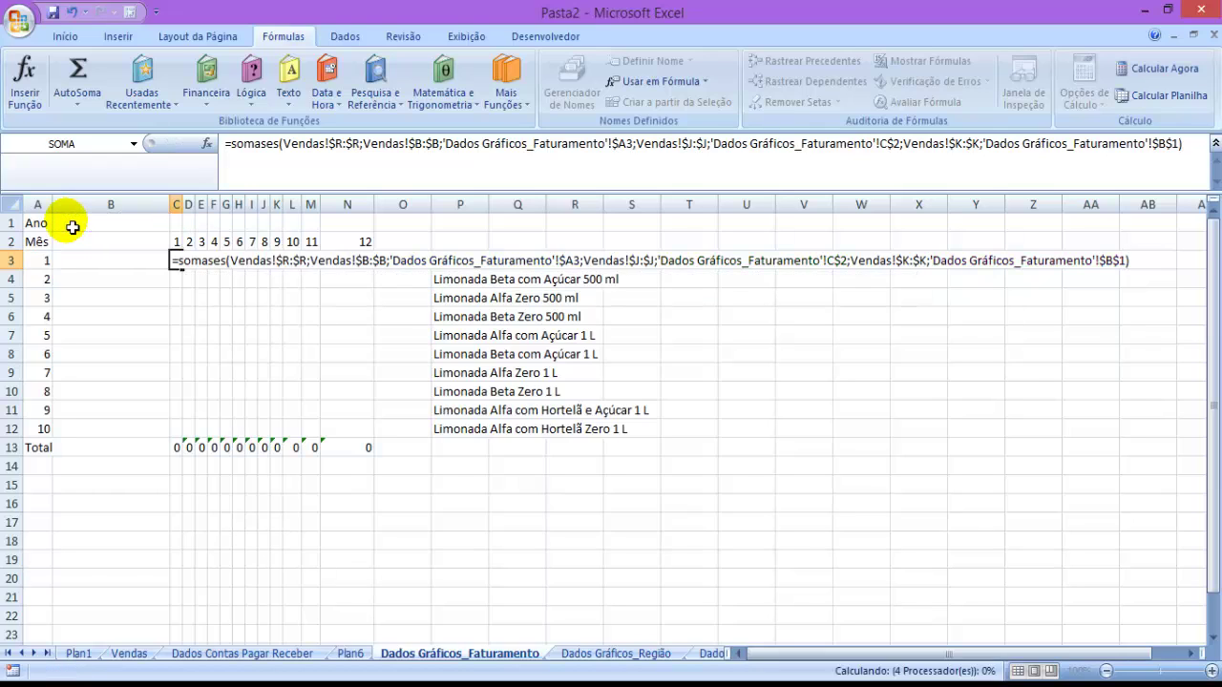
pyautogui.press('Return')
# Copy the C3 formula across the product-by-month table through N12 and enter 2014 as the year in B1
pyautogui.click(178, 262)
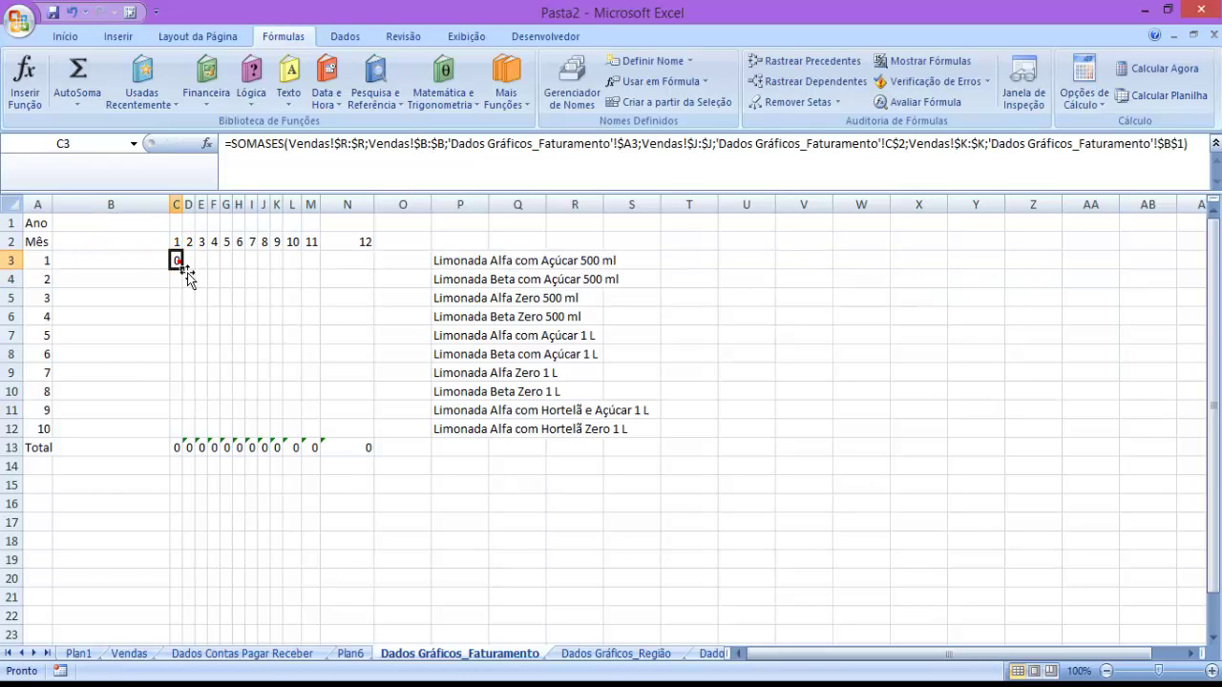
pyautogui.moveTo(183, 269); pyautogui.dragTo(377, 435)
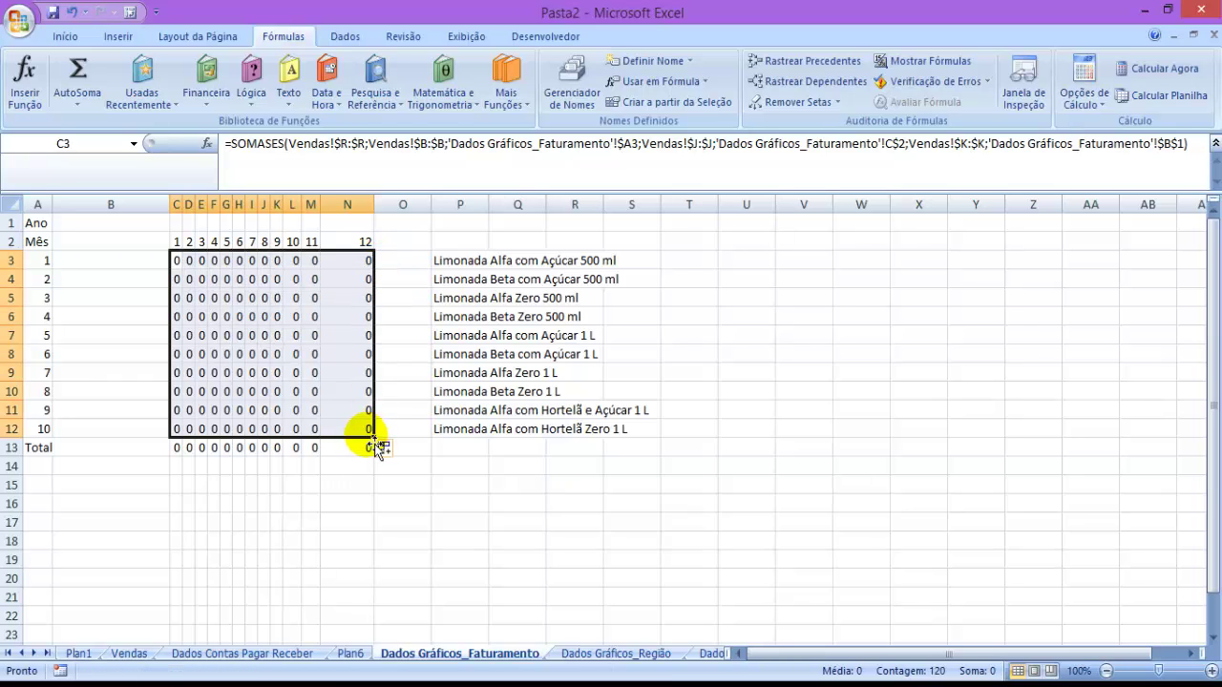
pyautogui.click(136, 226)
pyautogui.write('2014')
pyautogui.press('Return')
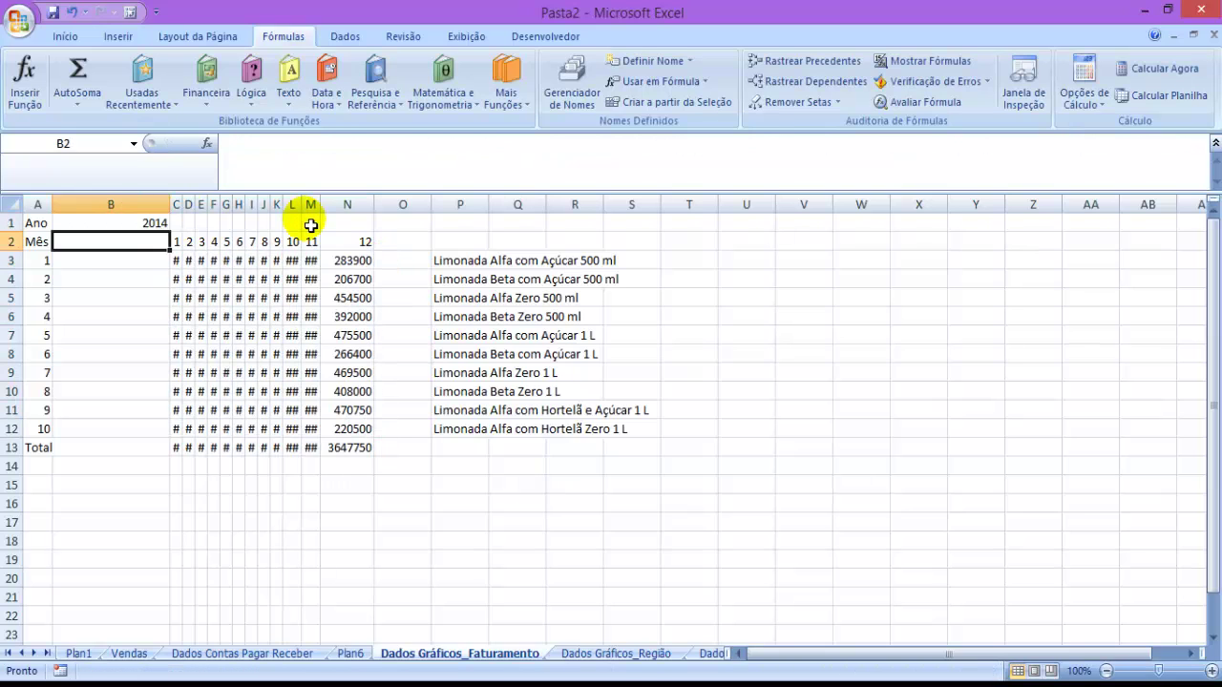
# AutoFit the widths of month columns C through N to their contents
pyautogui.moveTo(348, 204); pyautogui.dragTo(377, 212)
pyautogui.doubleClick(377, 212)
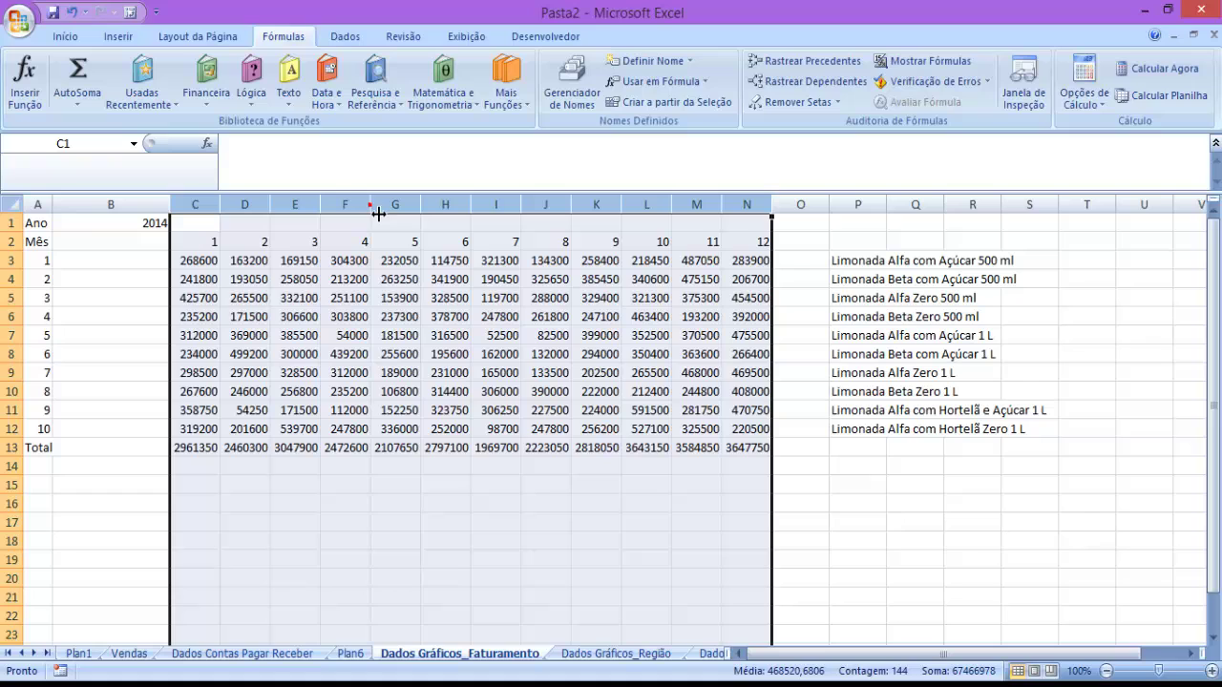
pyautogui.click(155, 265)
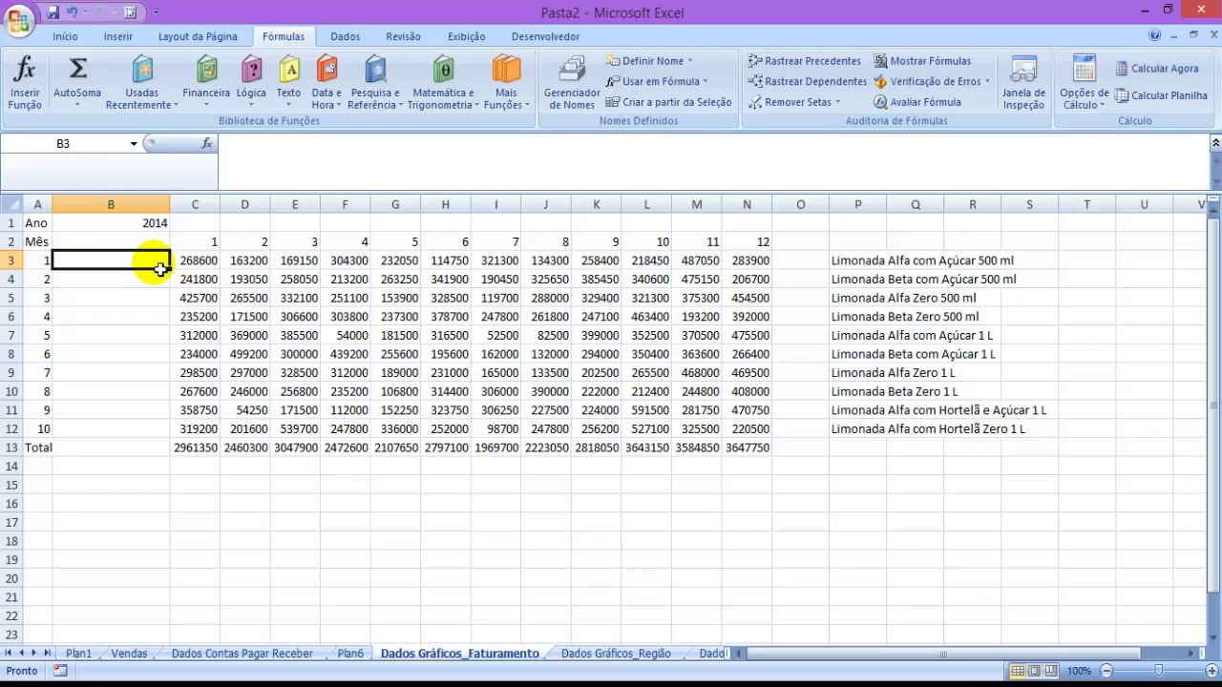
# Wrap the C3 SOMASES formula in an SE test that requires B3=VERDADEIRO and returns 0 otherwise
pyautogui.click(203, 270)
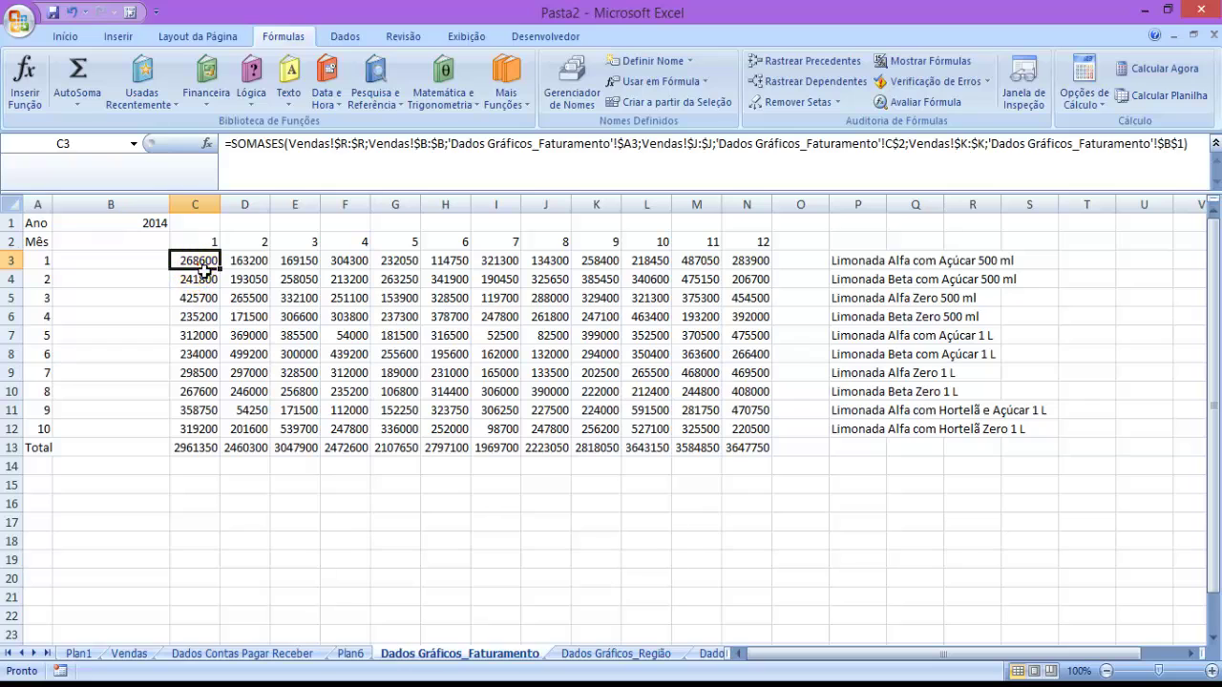
pyautogui.click(231, 143)
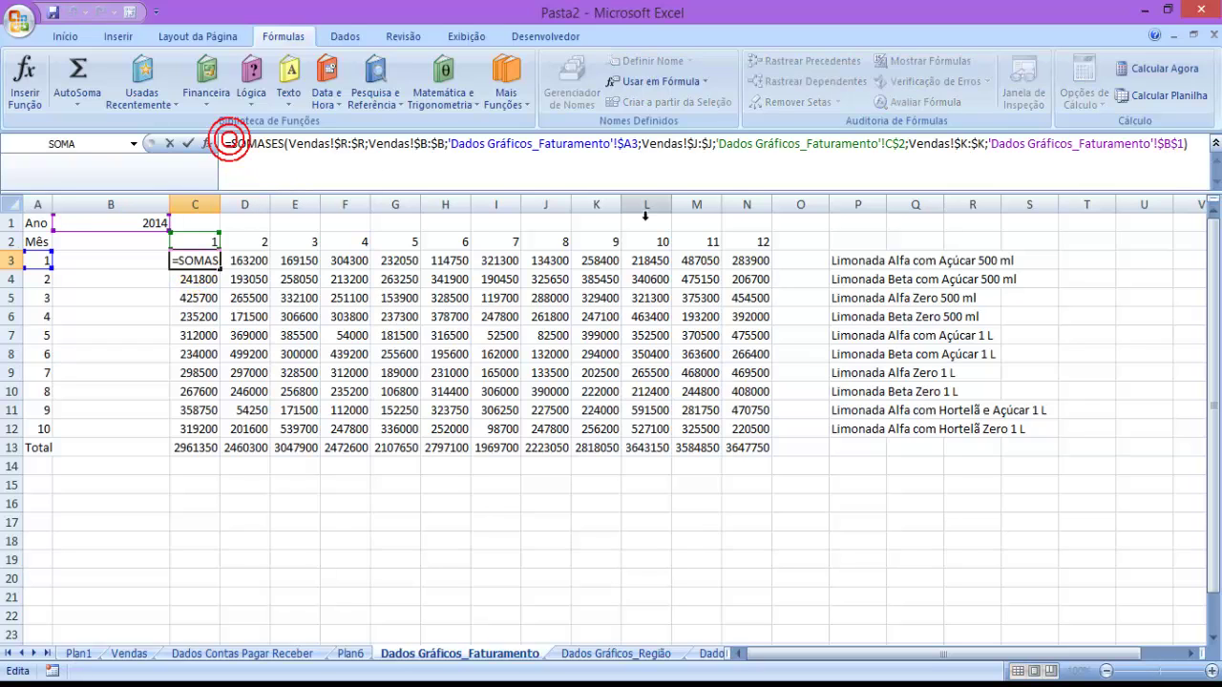
pyautogui.write('se(')
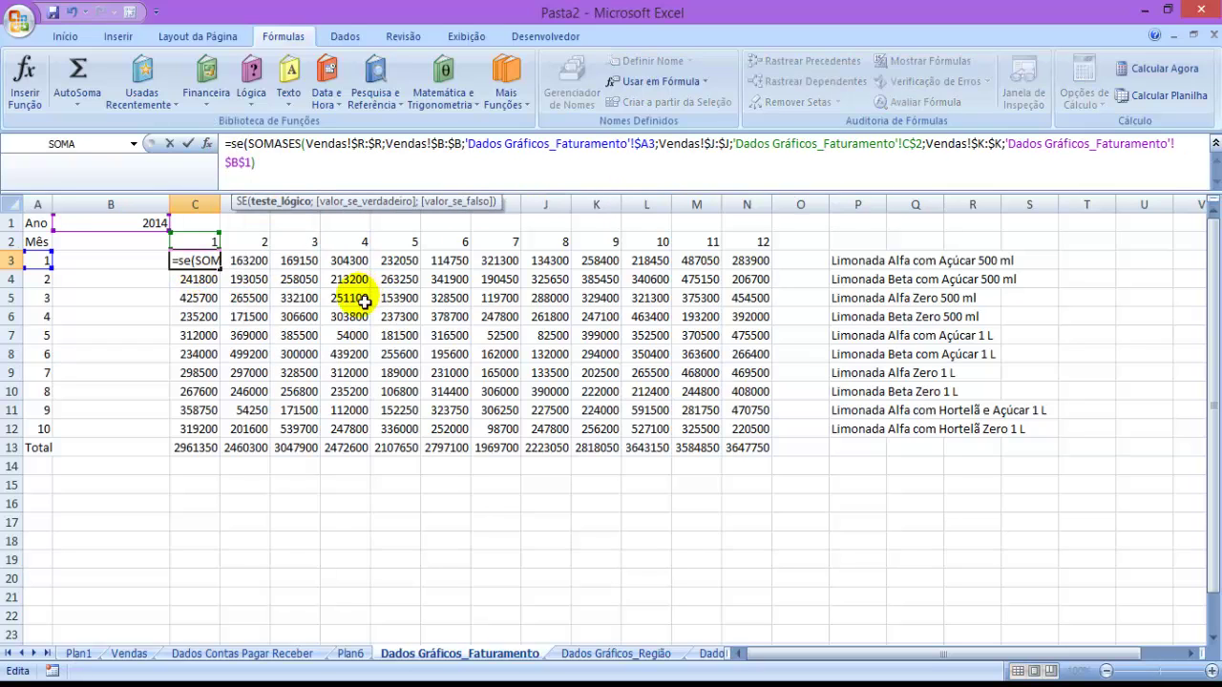
pyautogui.click(99, 266)
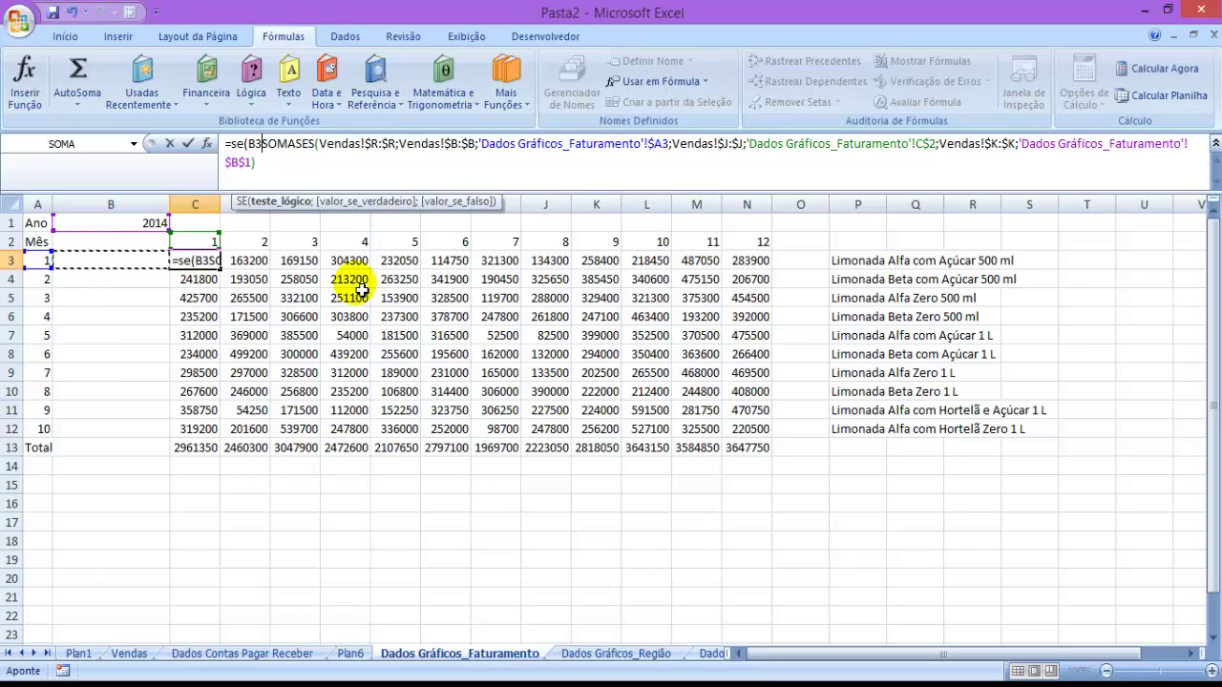
pyautogui.write('=ver')
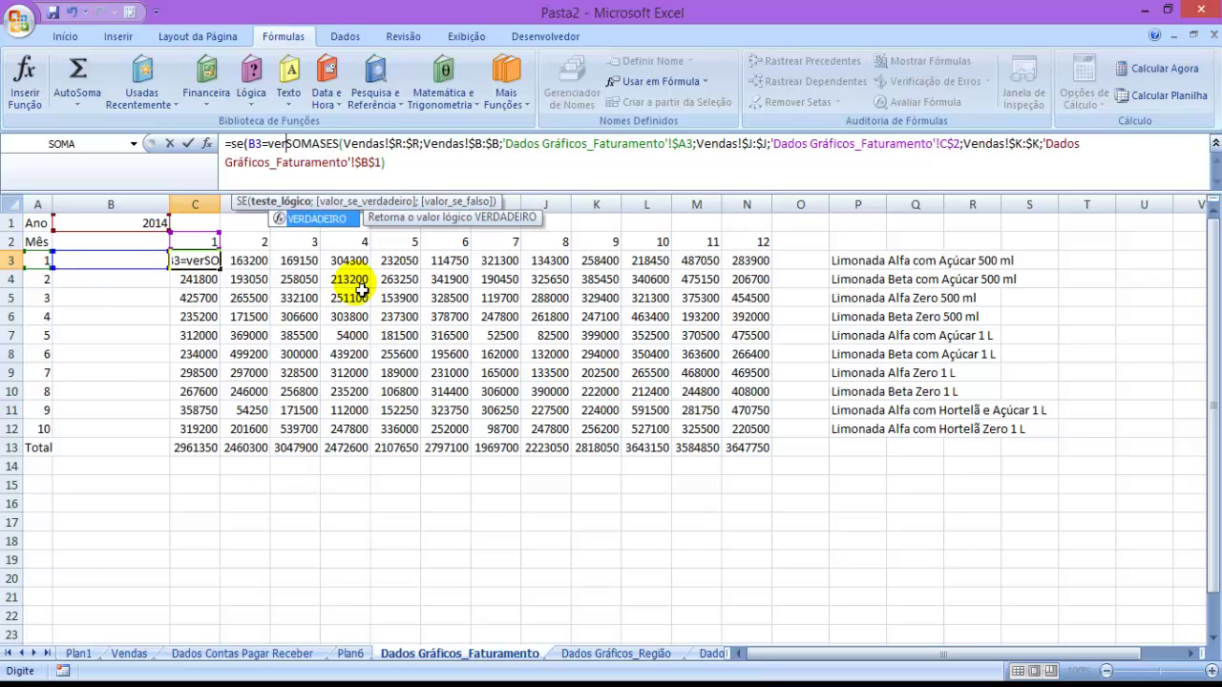
pyautogui.doubleClick(339, 218)
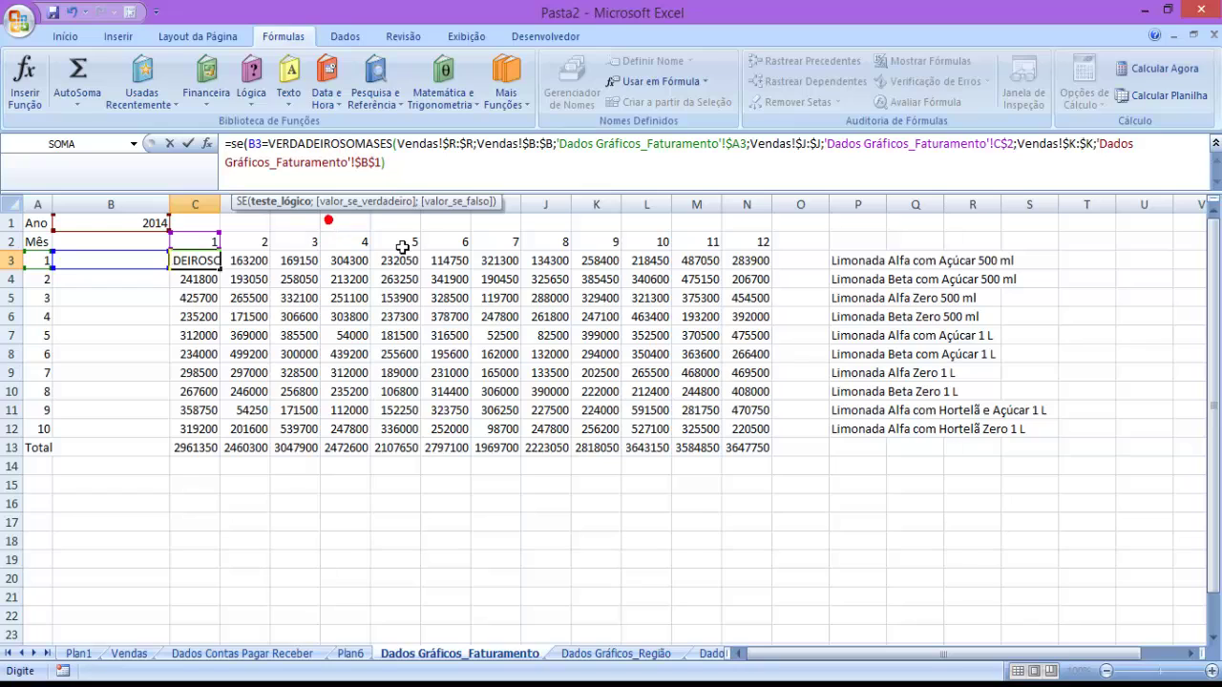
pyautogui.write(';')
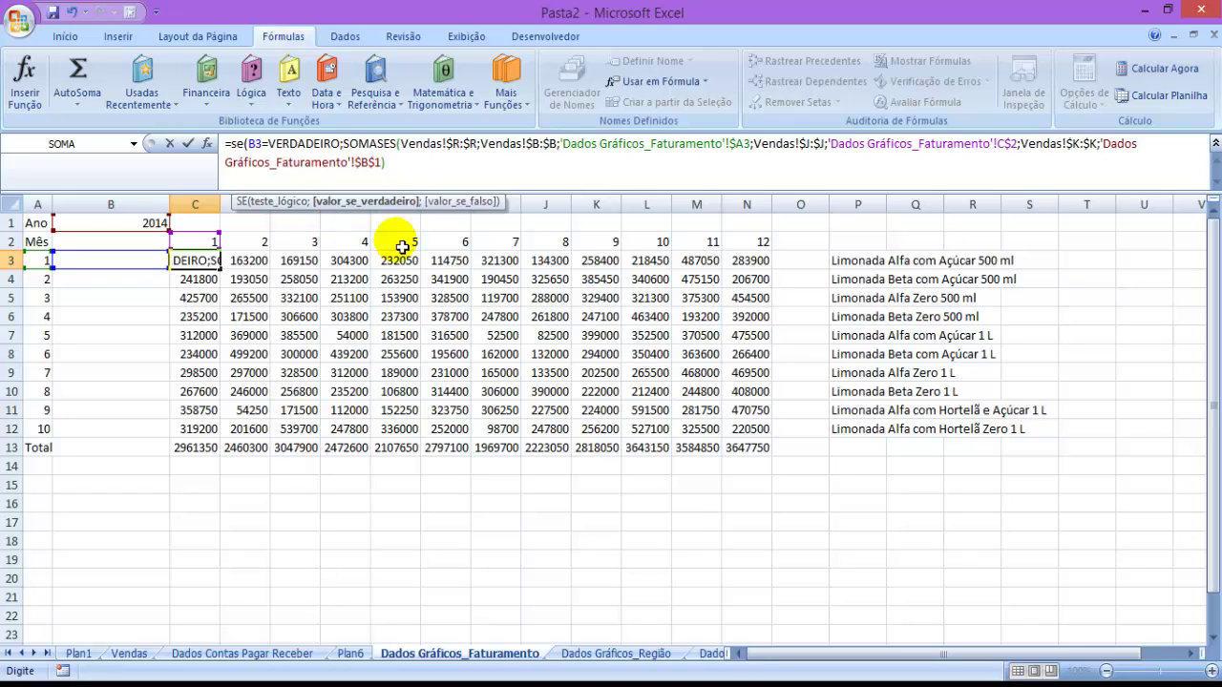
pyautogui.write(';')
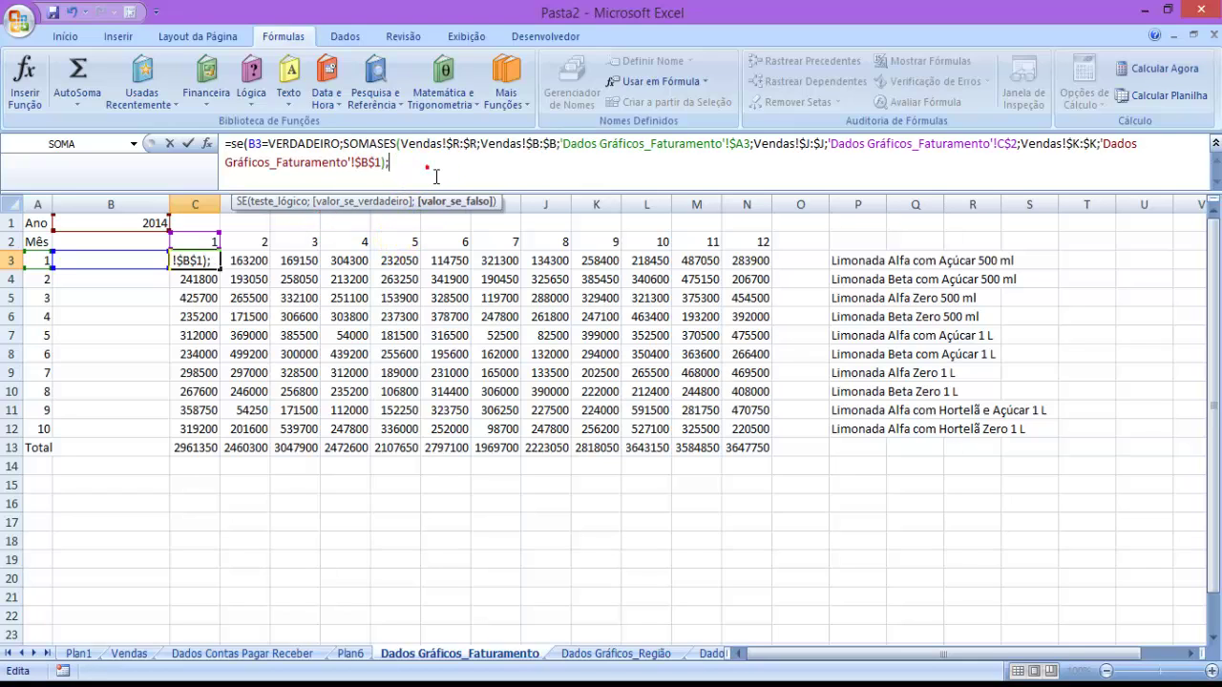
pyautogui.write('0')
pyautogui.press('Return')
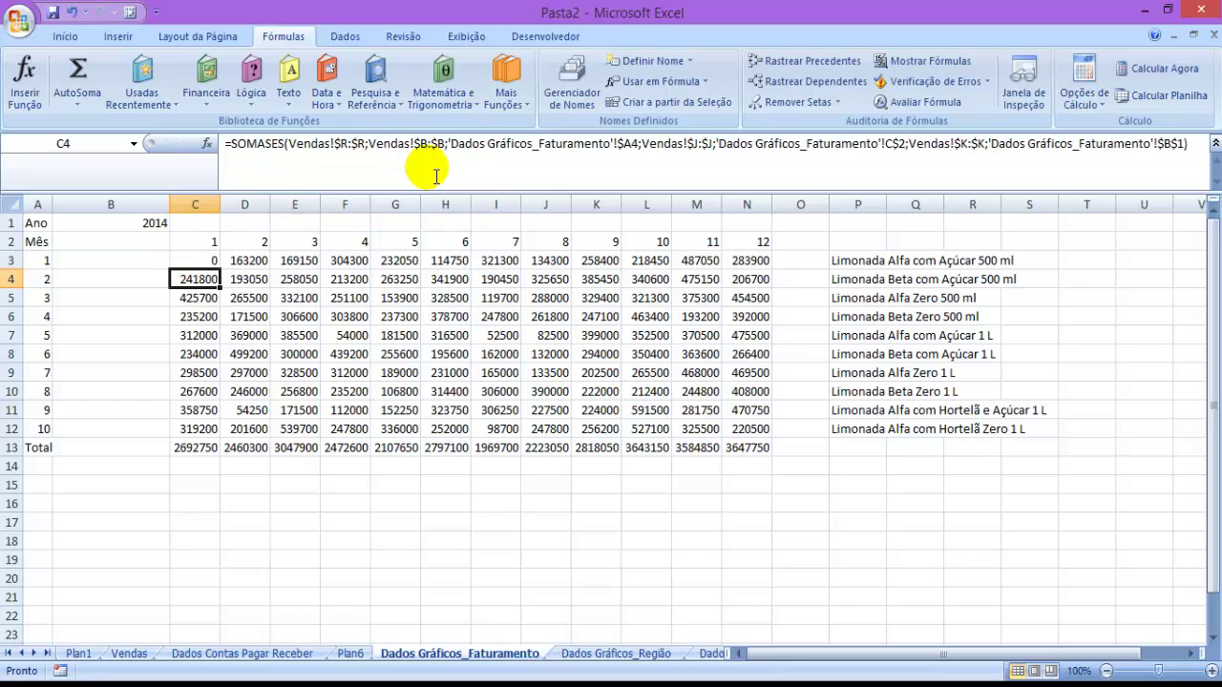
# Copy the C3 SE formula across the product-by-month table through N12 and check the total in C13
pyautogui.click(210, 264)
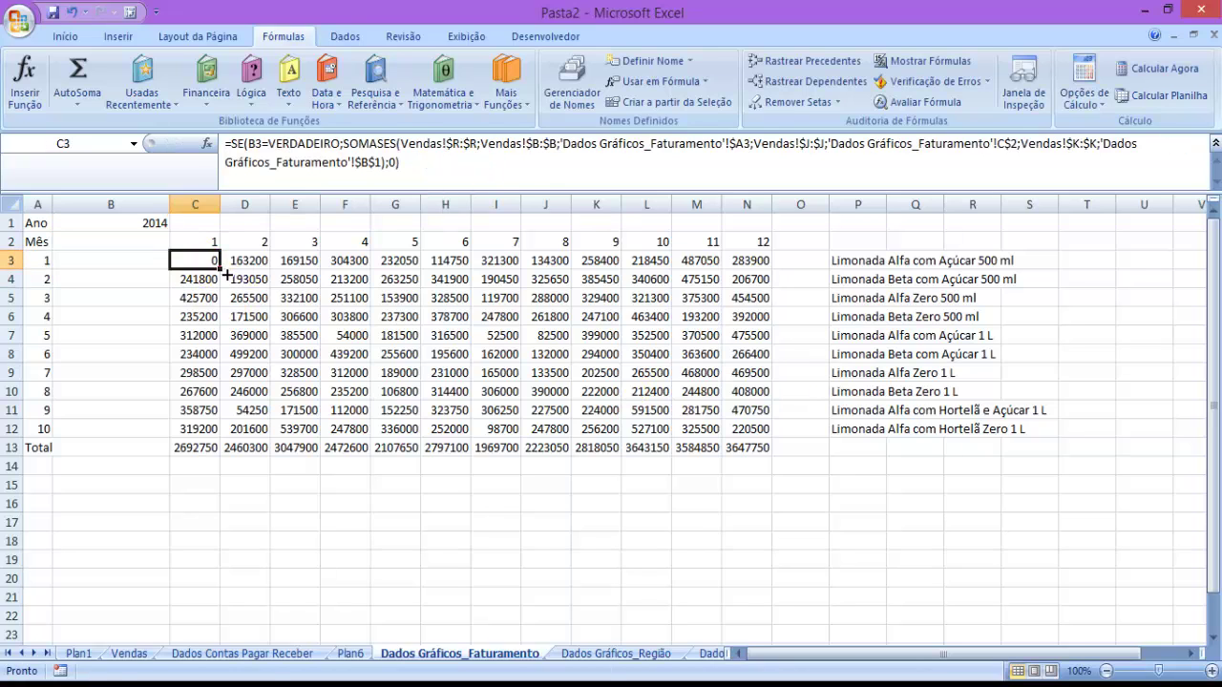
pyautogui.moveTo(227, 274); pyautogui.dragTo(781, 430)
pyautogui.click(477, 521)
pyautogui.click(203, 447)
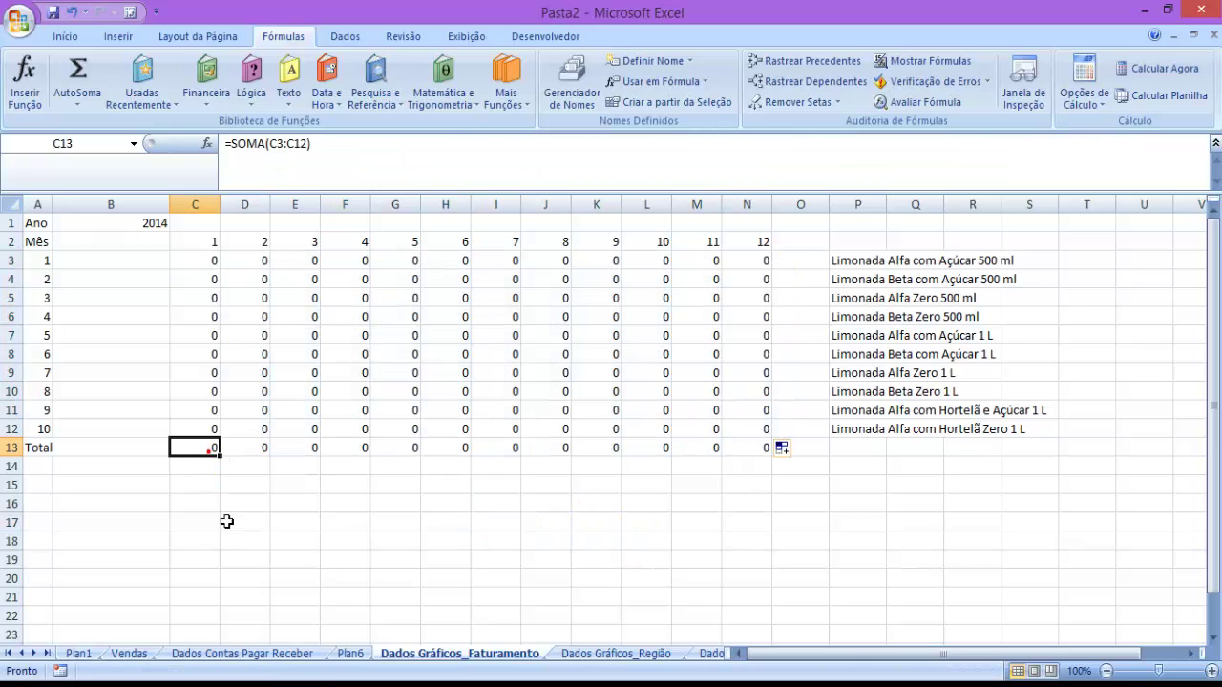
# Enter VERDADEIRO in B3 and fill it down through B12 for all ten products
pyautogui.click(117, 259)
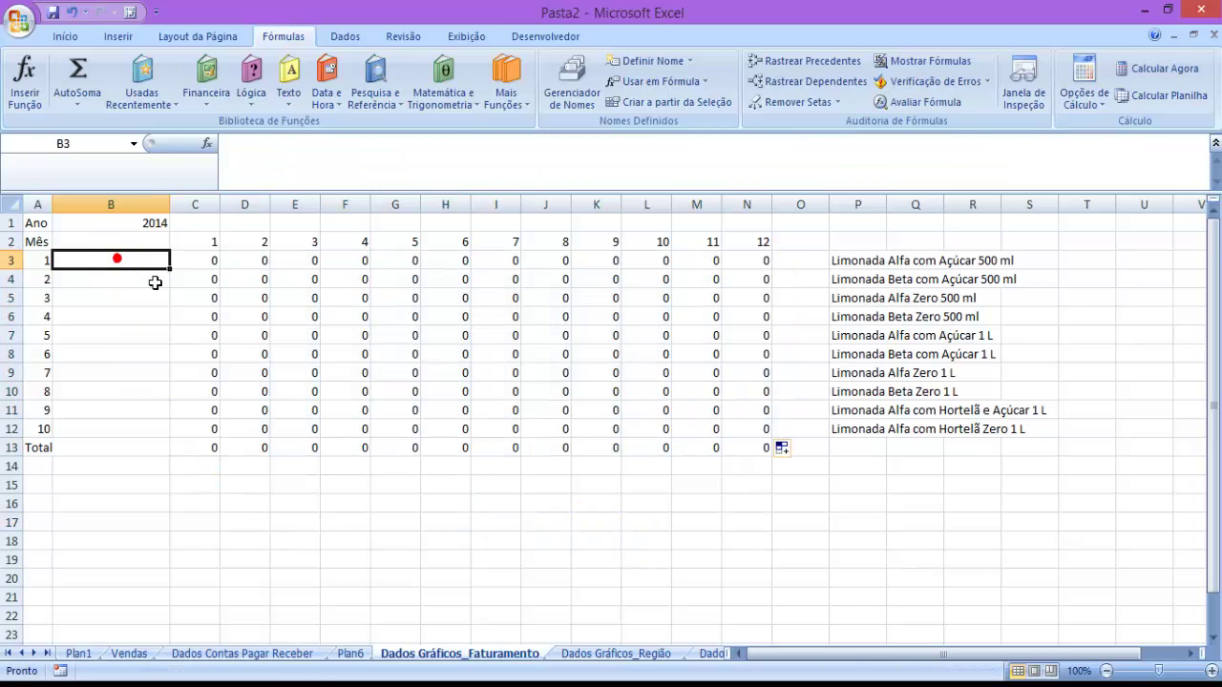
pyautogui.write('verdadei')
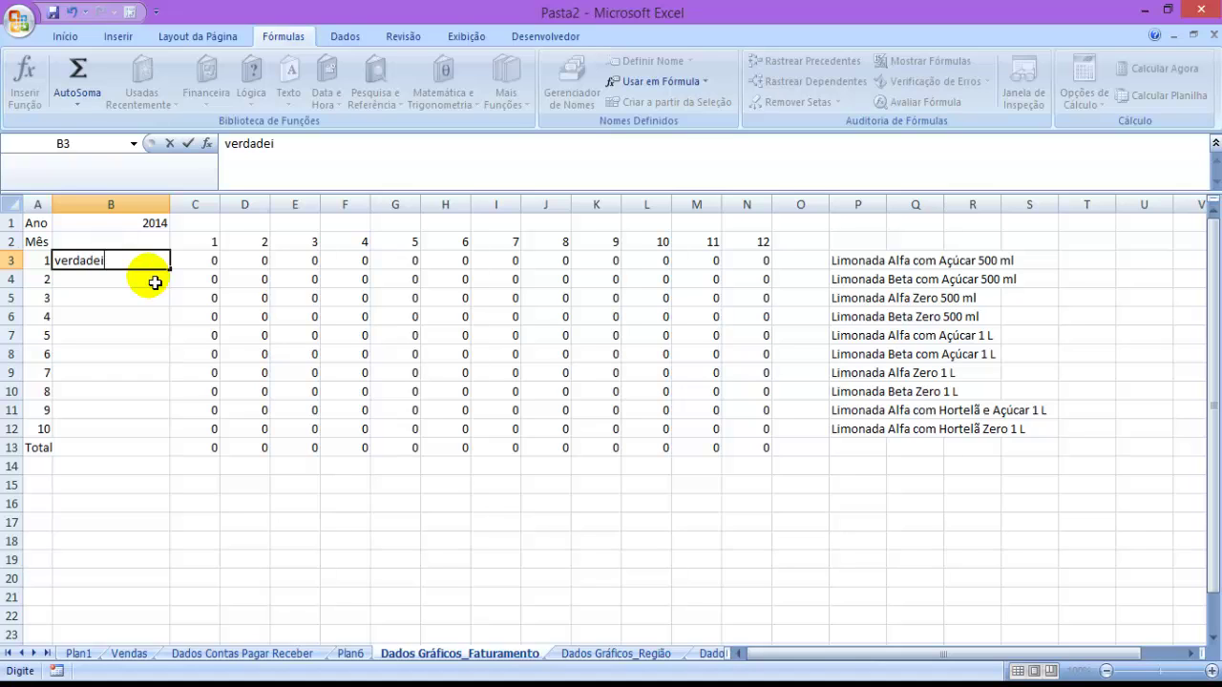
pyautogui.write('ro')
pyautogui.press('Return')
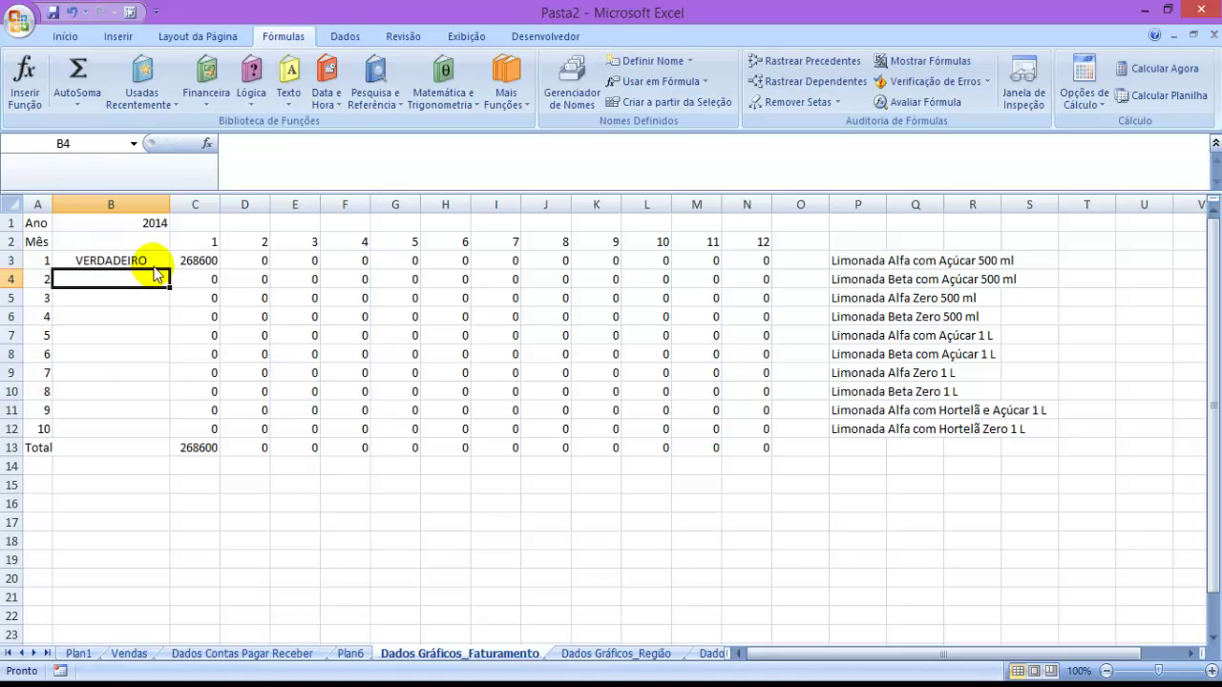
pyautogui.click(162, 263)
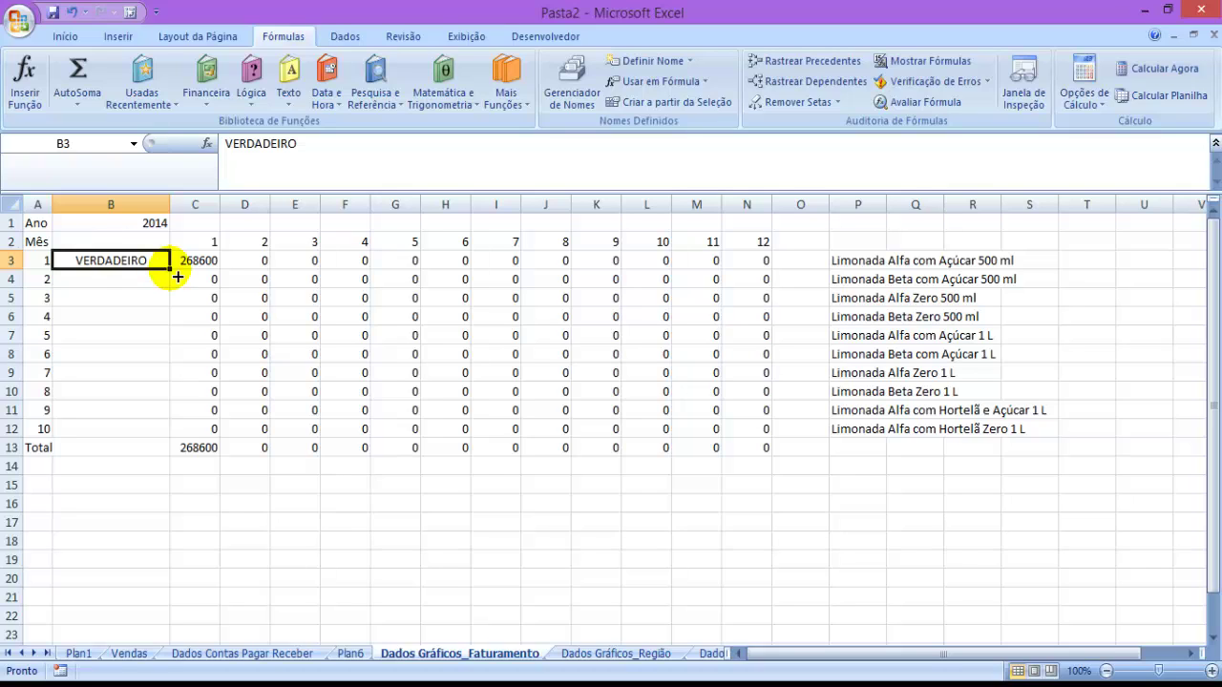
pyautogui.moveTo(177, 276); pyautogui.dragTo(170, 431)
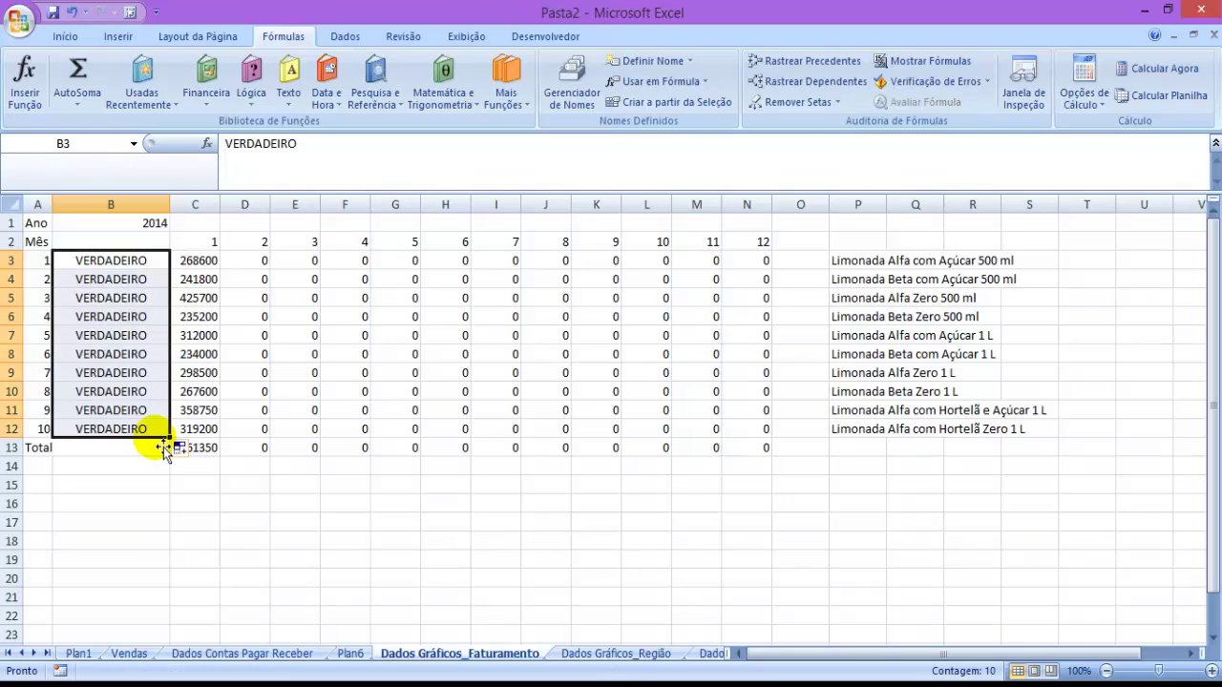
# Review the dashboard mock-up on the Plan6 sheet and return to Dados Gráficos_Faturamento
pyautogui.click(644, 655)
pyautogui.click(347, 654)
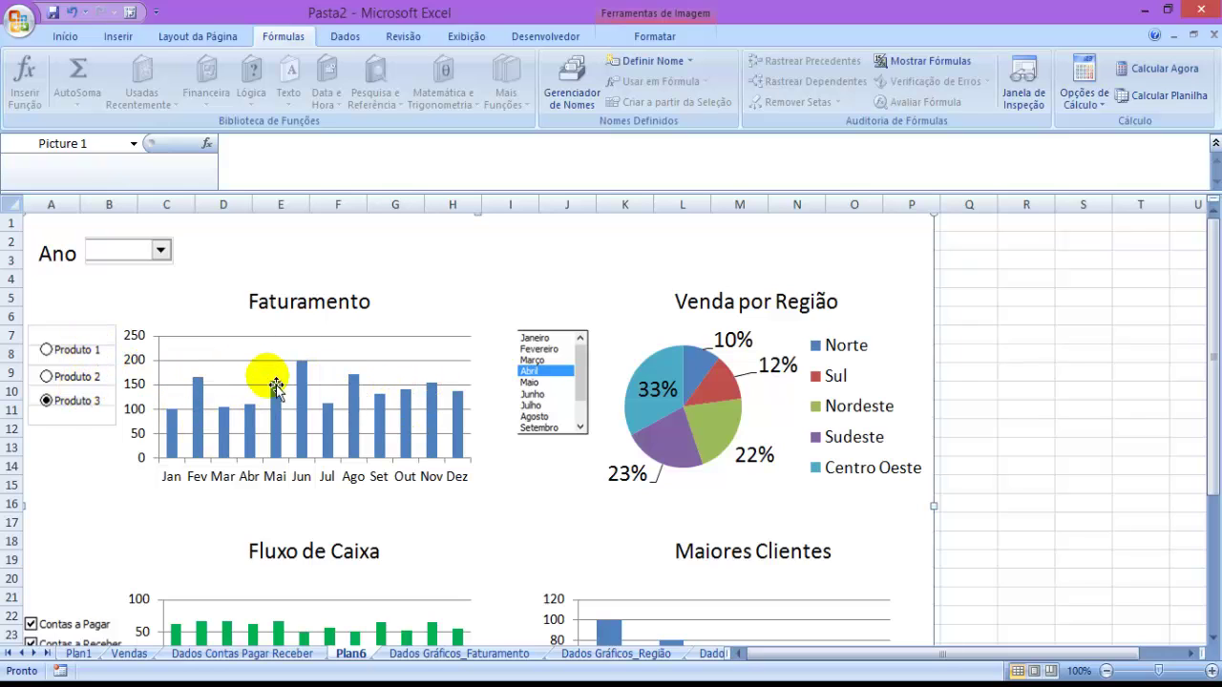
pyautogui.scroll(-3, 456, 458)
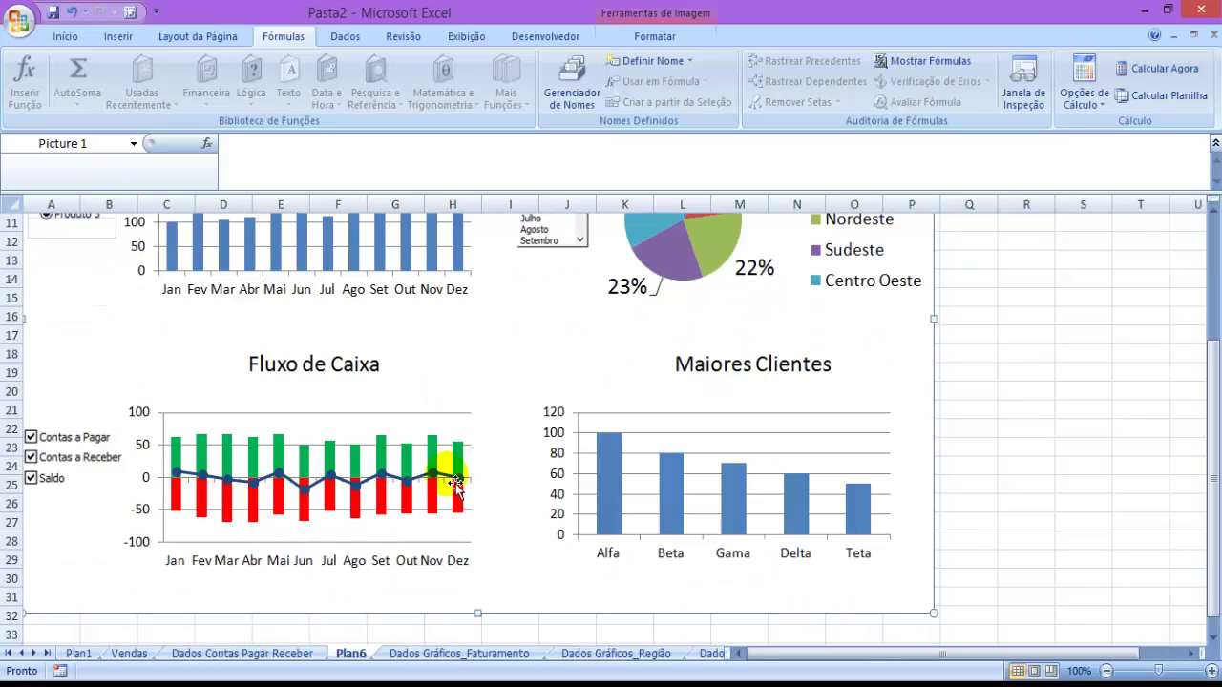
pyautogui.click(659, 653)
pyautogui.click(693, 655)
pyautogui.click(434, 648)
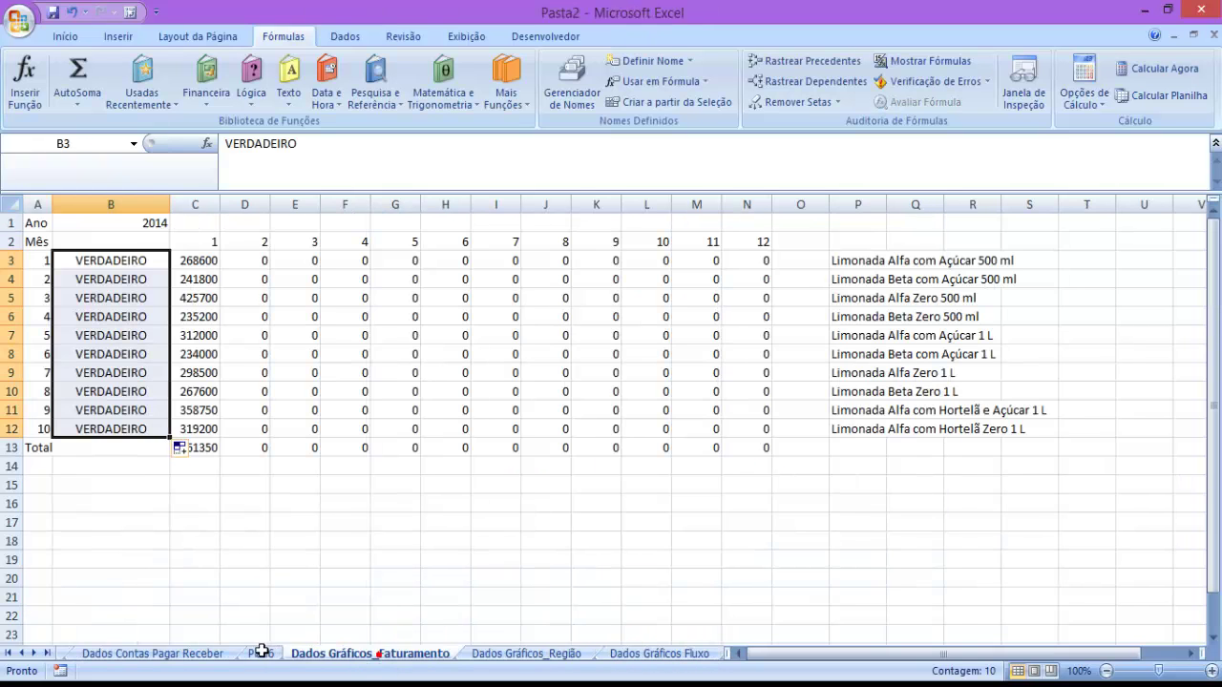
# Lock column B in the C3 SE test as $B3 and copy the formula across the table through N12
pyautogui.click(208, 261)
pyautogui.moveTo(195, 259); pyautogui.dragTo(195, 427)
pyautogui.click(250, 145)
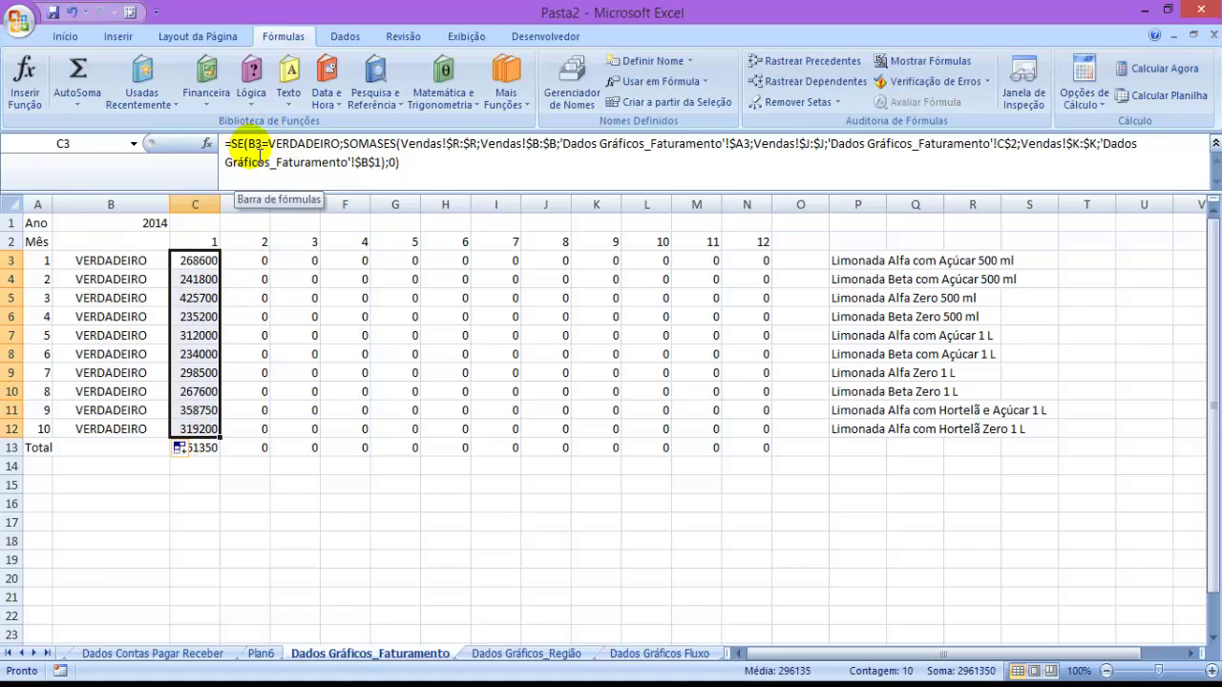
pyautogui.write('$')
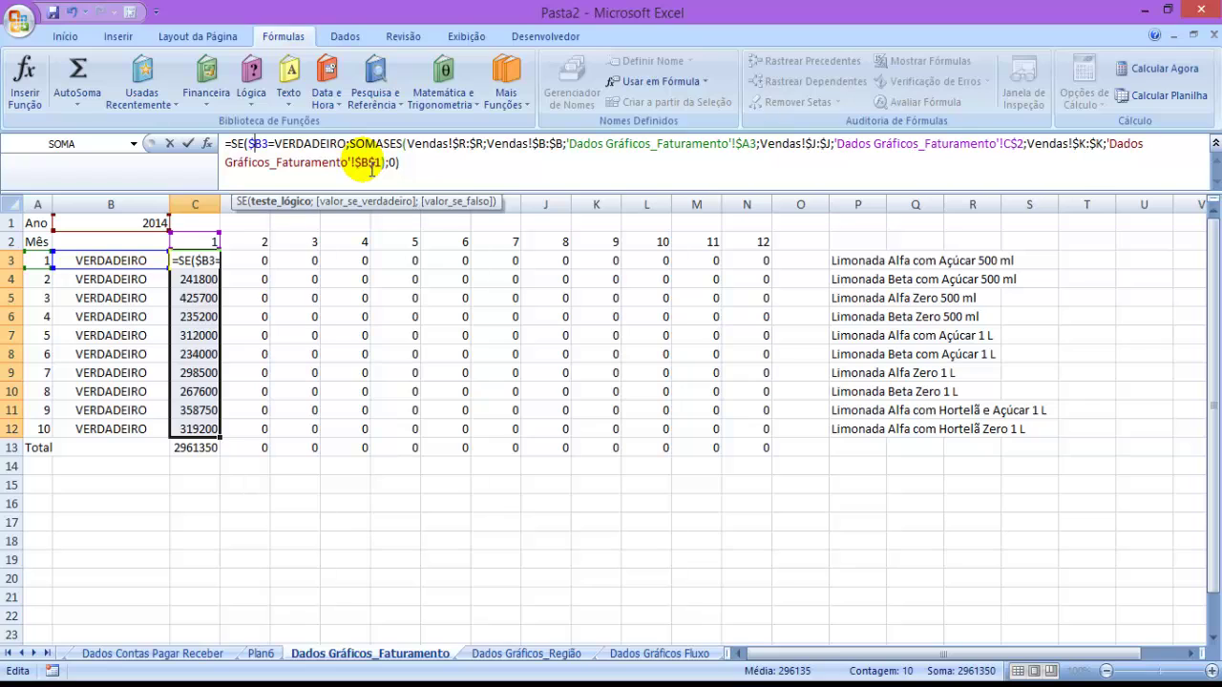
pyautogui.press('Return')
pyautogui.click(212, 260)
pyautogui.moveTo(220, 270); pyautogui.dragTo(227, 275)
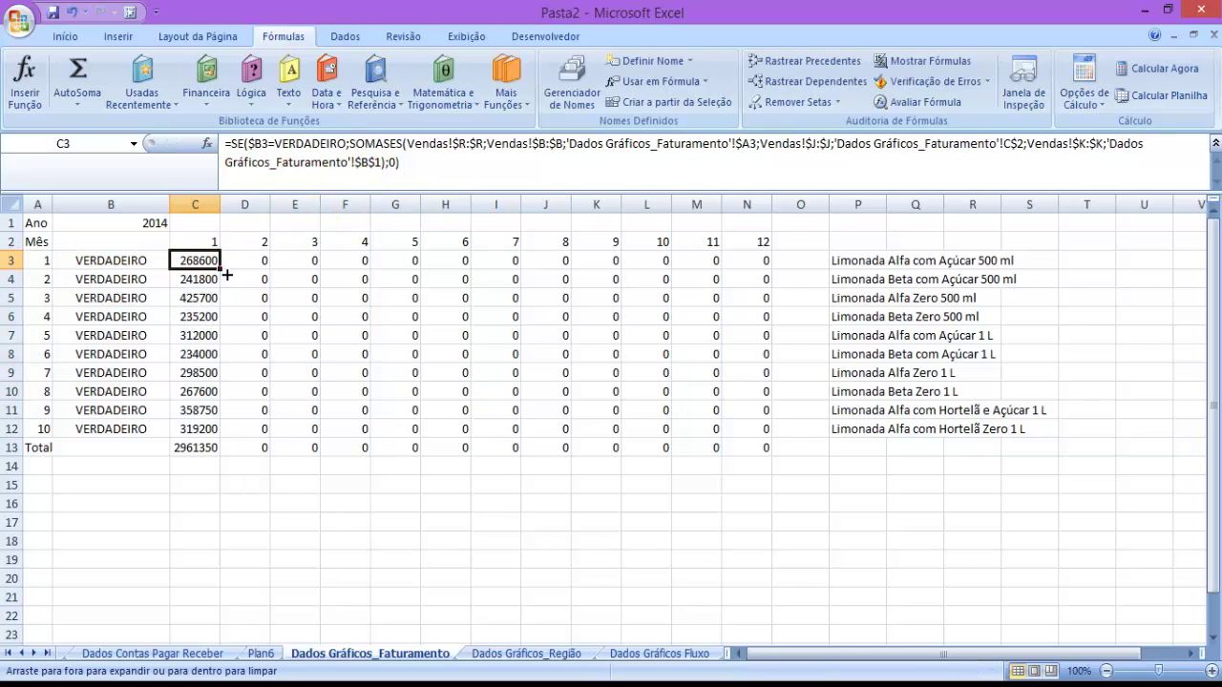
pyautogui.moveTo(215, 448); pyautogui.dragTo(769, 428)
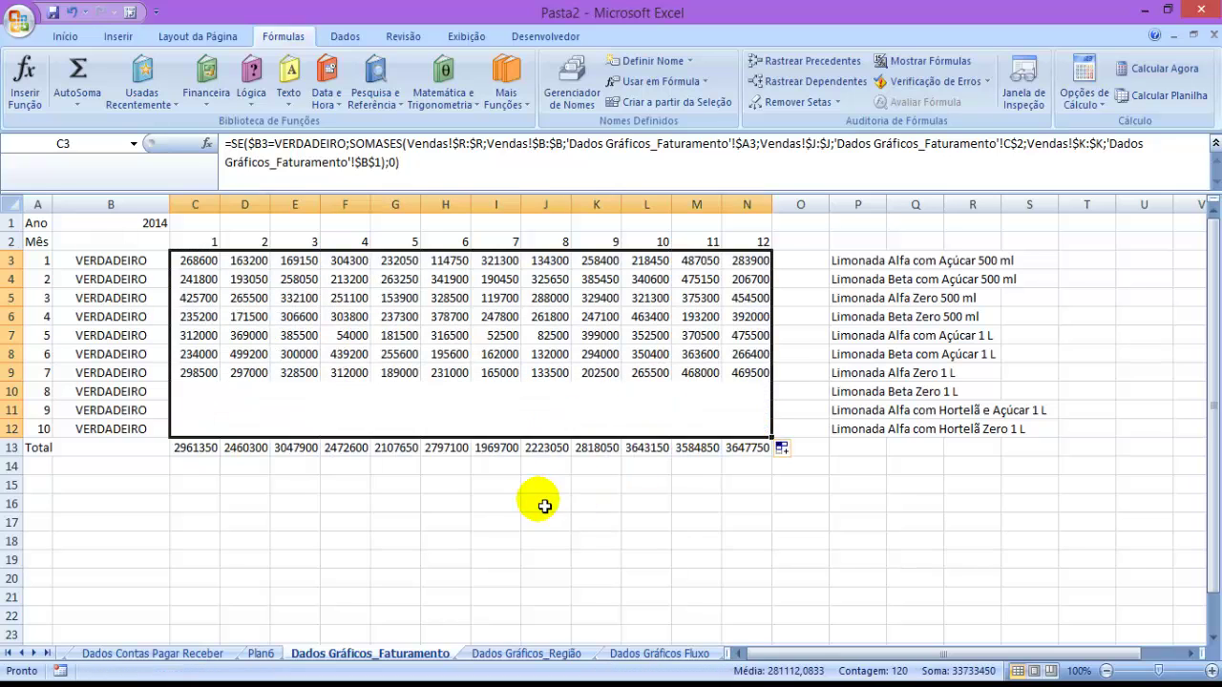
pyautogui.click(545, 503)
pyautogui.click(139, 526)
# Set the flags of products 2 and 5 in B4 and B7 to FALSO
pyautogui.click(110, 279)
pyautogui.write('Falso')
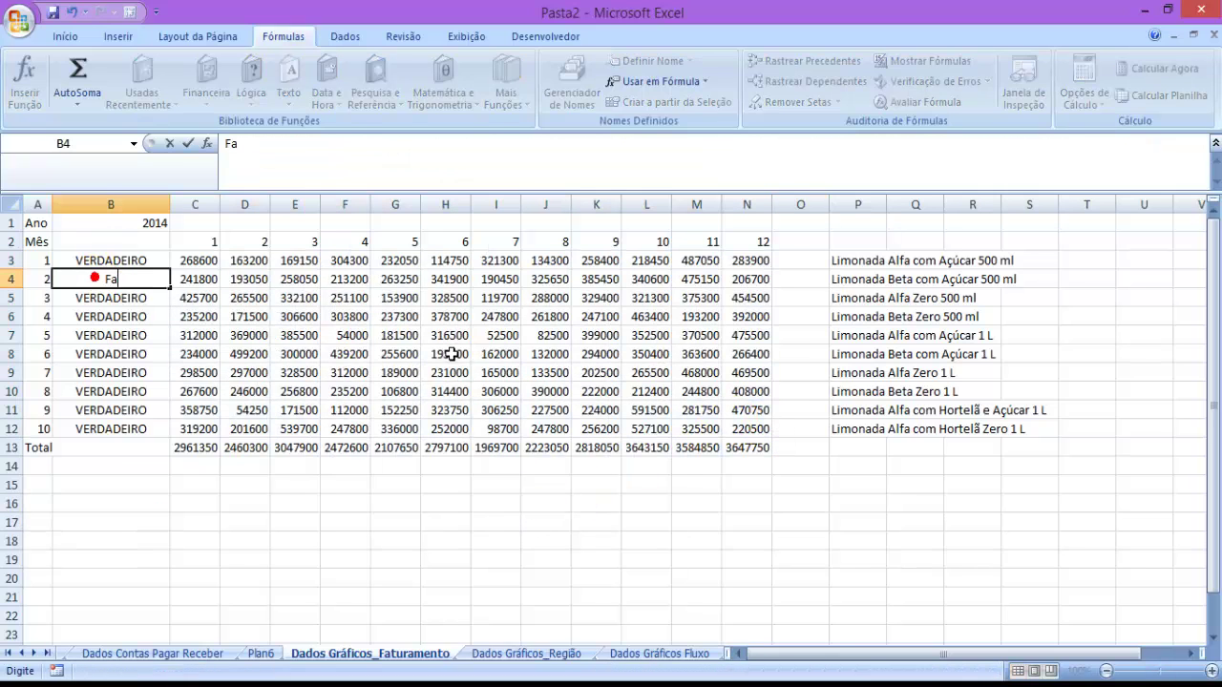
pyautogui.press('Return')
pyautogui.press('Return')
pyautogui.press('Return')
pyautogui.write('Falso')
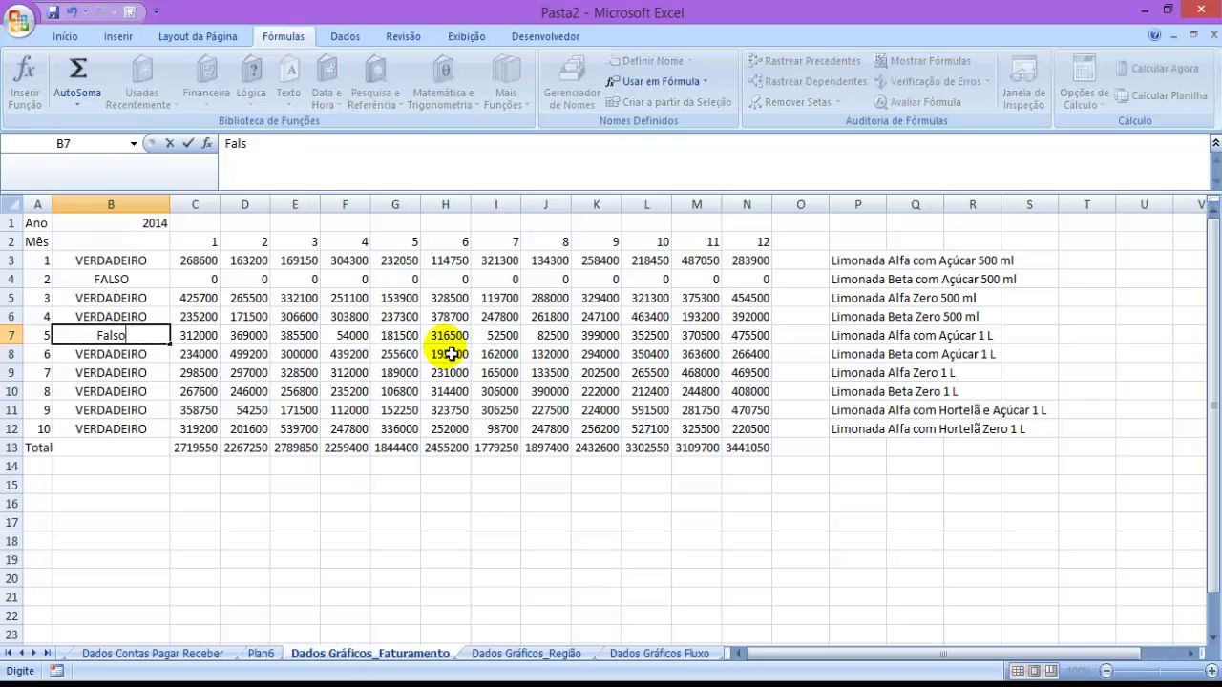
pyautogui.press('Return')
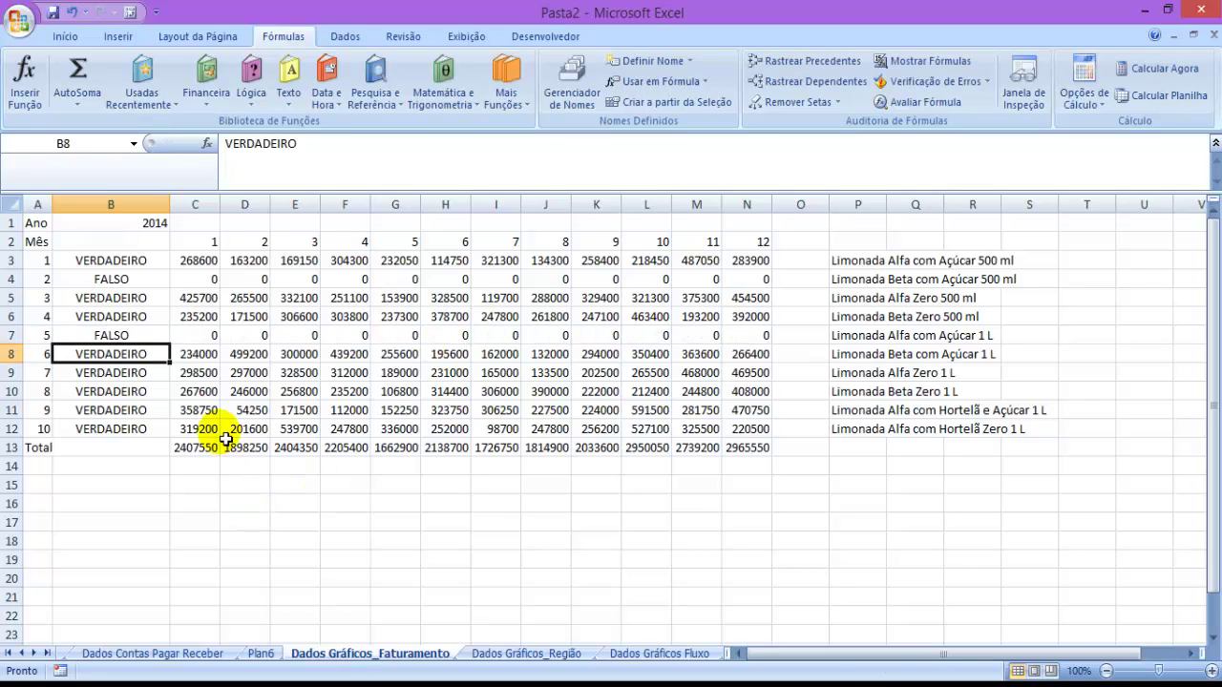
# Examine the monthly totals in C13:N13 against the month numbers in row 2
pyautogui.moveTo(205, 448); pyautogui.dragTo(772, 442)
pyautogui.click(748, 508)
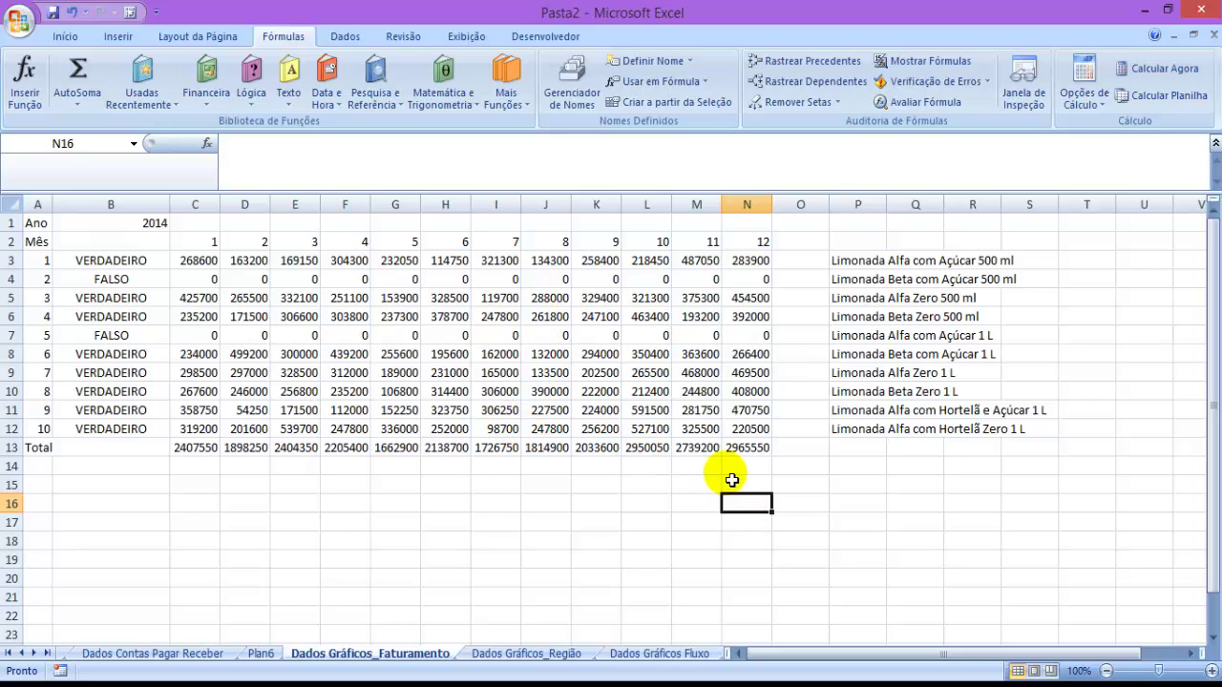
pyautogui.click(746, 447)
pyautogui.moveTo(745, 447); pyautogui.dragTo(196, 458)
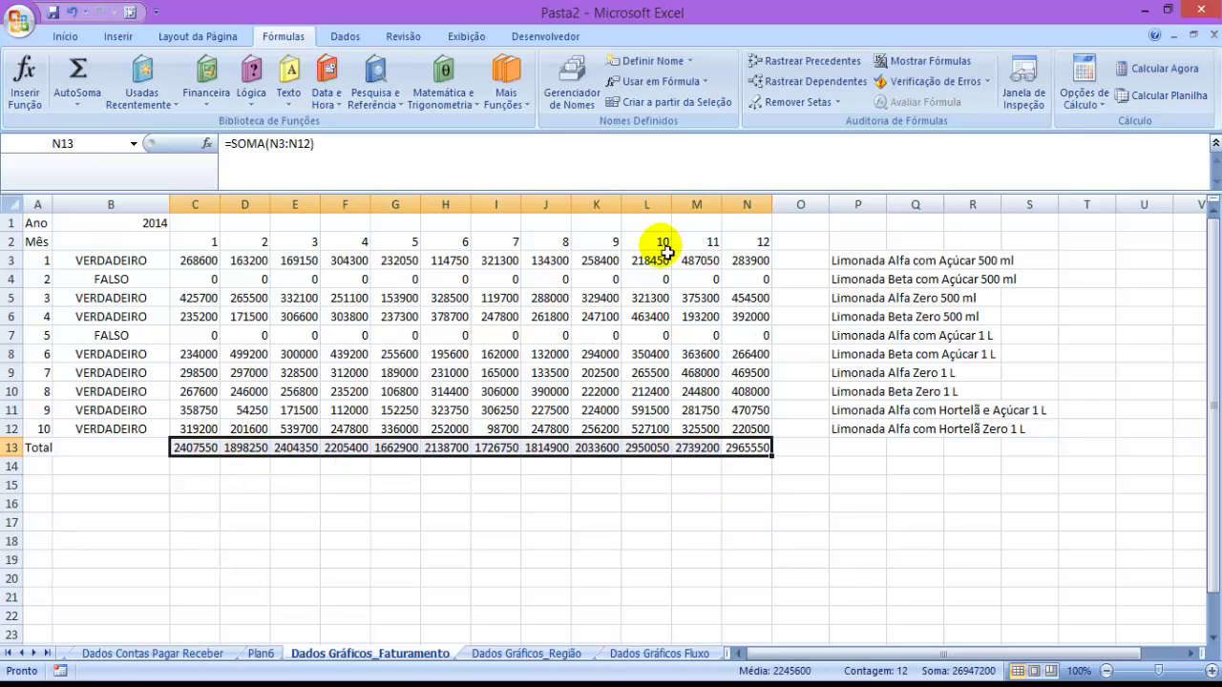
pyautogui.moveTo(727, 249); pyautogui.dragTo(212, 241)
pyautogui.click(229, 557)
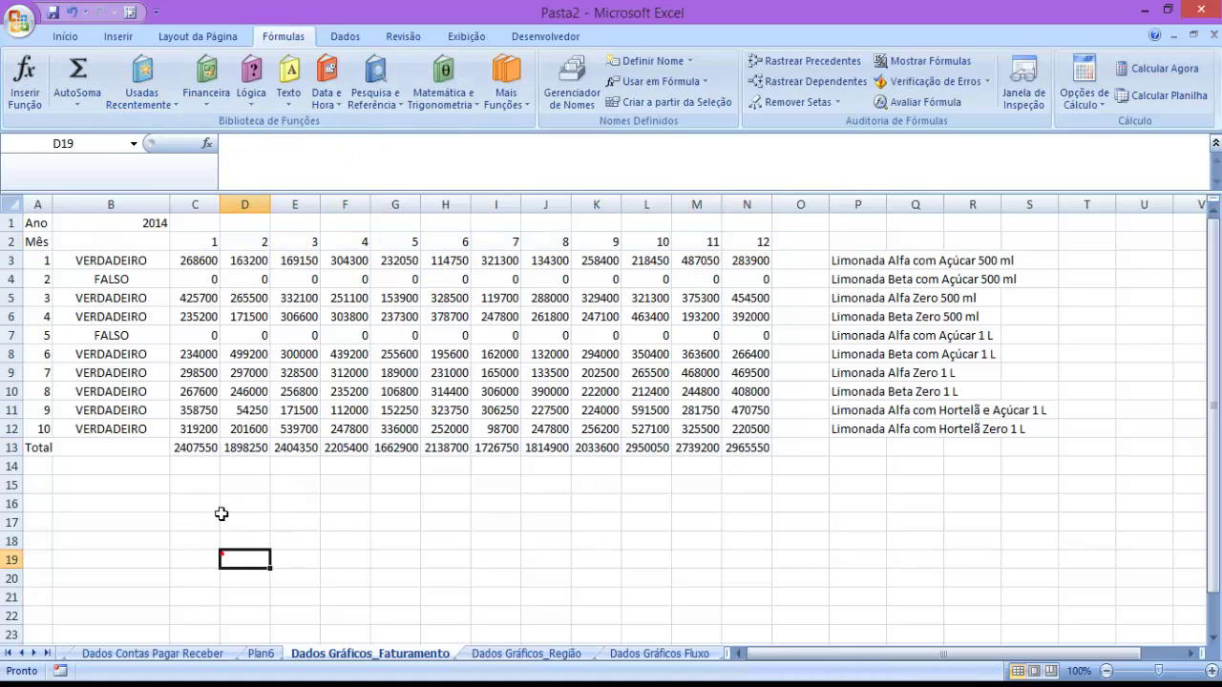
# Insert a 2-D clustered column chart from the monthly totals in C13:N13
pyautogui.click(207, 453)
pyautogui.moveTo(207, 455); pyautogui.dragTo(746, 448)
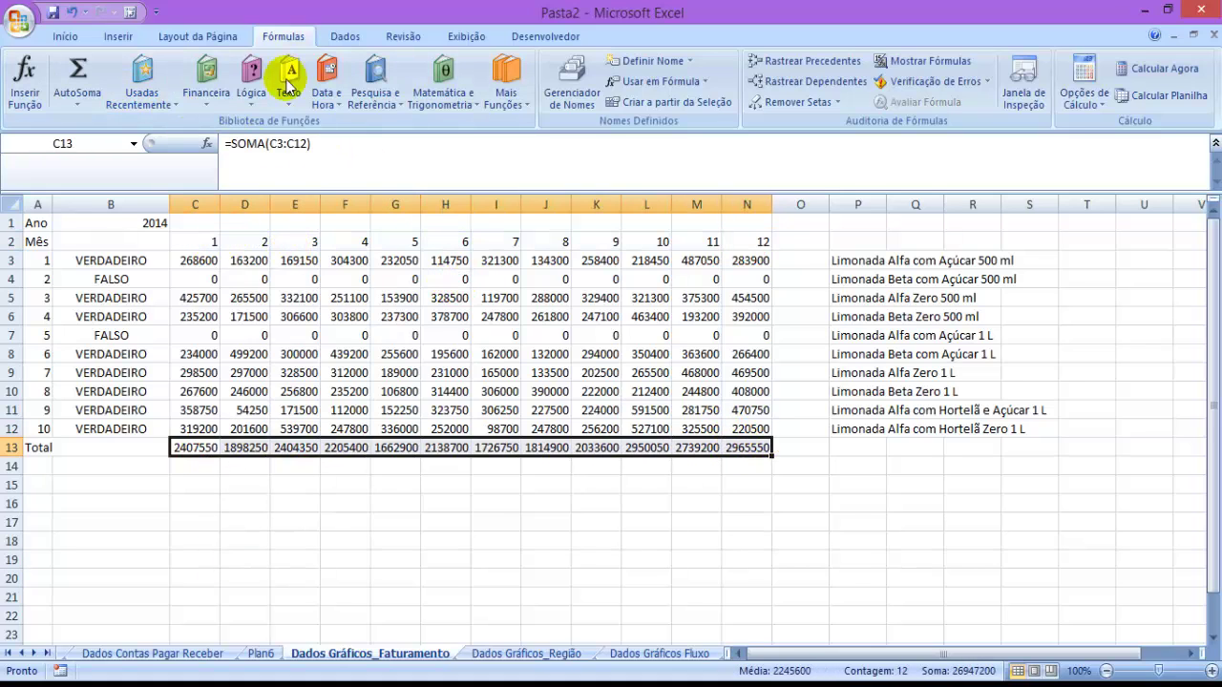
pyautogui.click(115, 36)
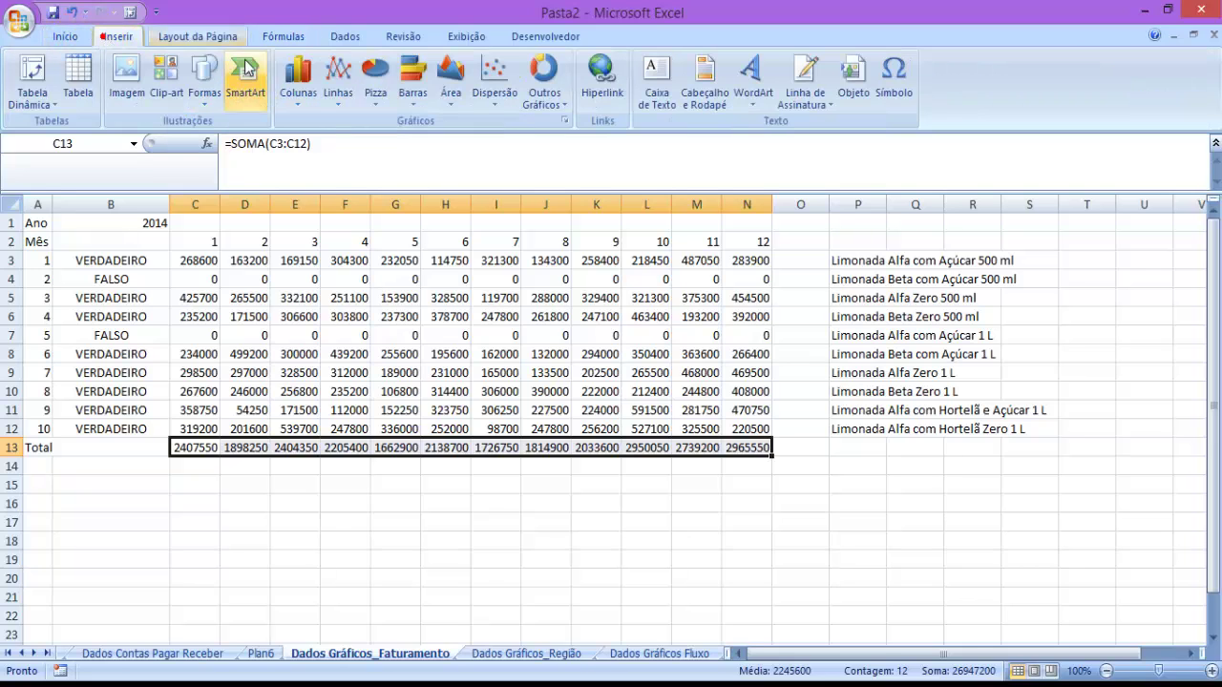
pyautogui.click(298, 81)
pyautogui.click(303, 158)
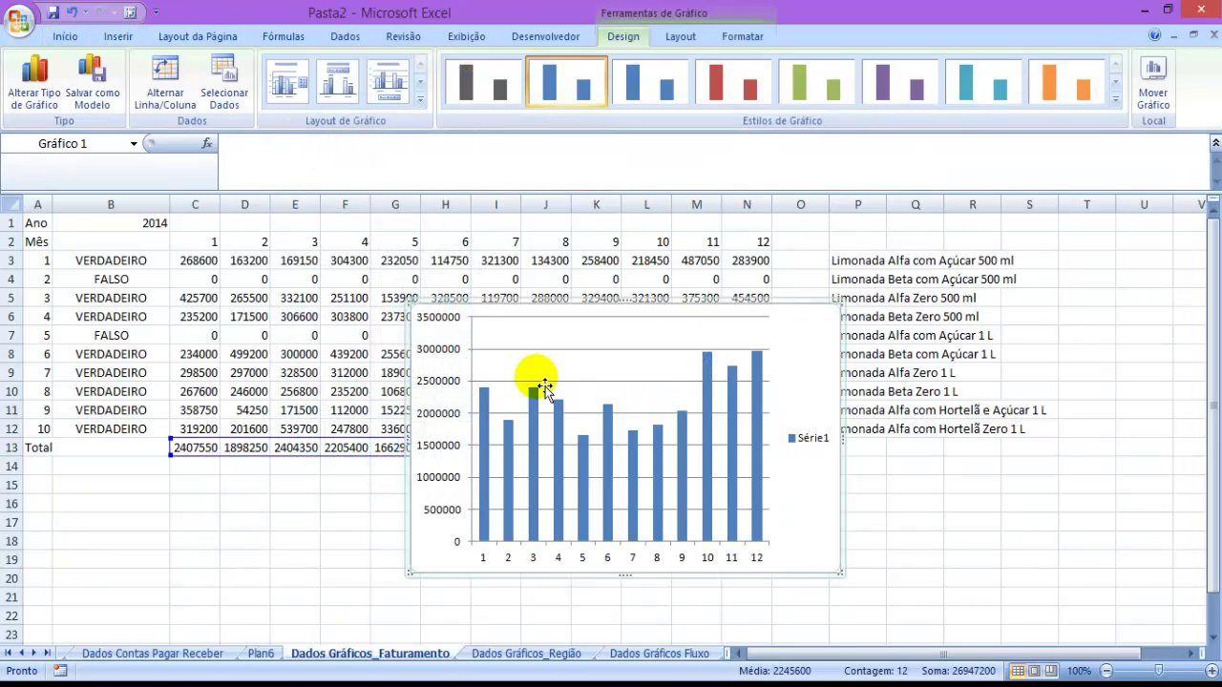
# Move the monthly totals chart as an object to the Plan1 sheet
pyautogui.rightClick(803, 502)
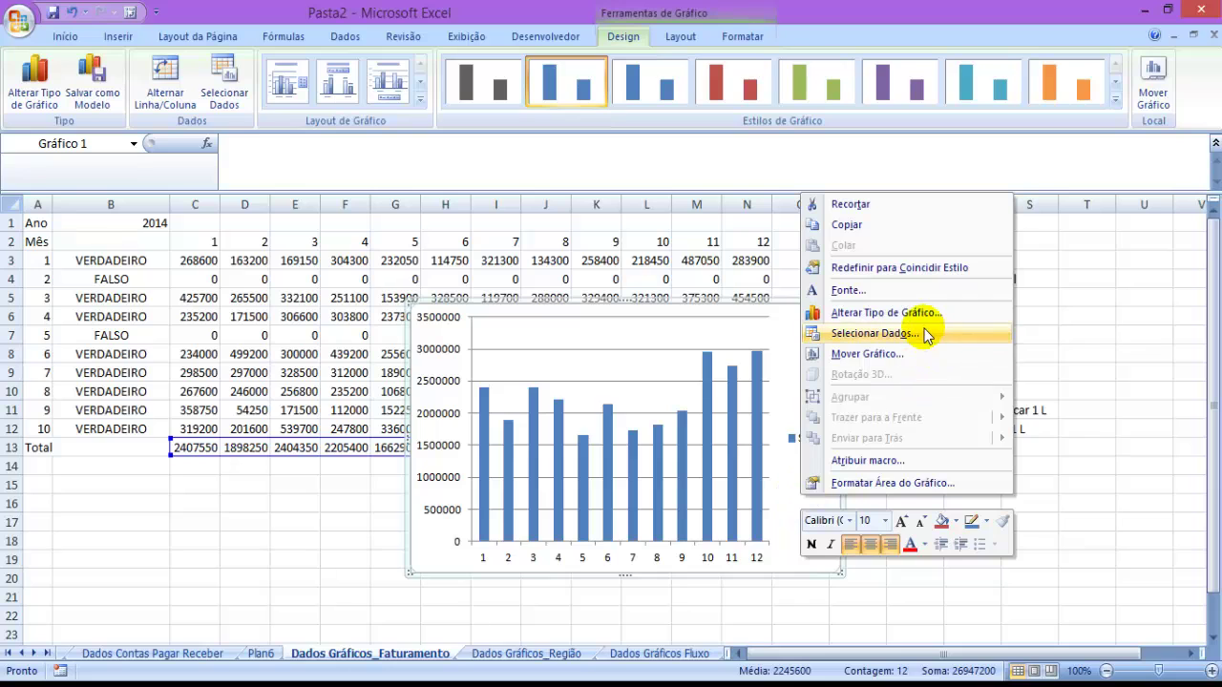
pyautogui.click(897, 353)
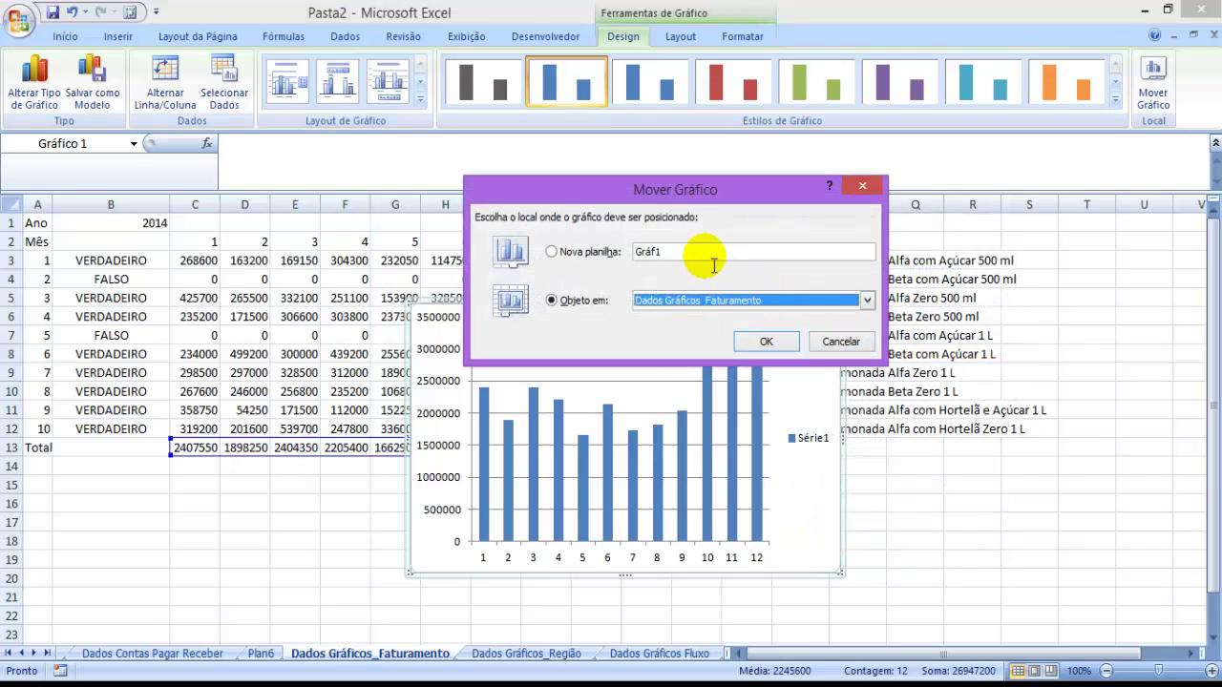
pyautogui.click(789, 300)
pyautogui.click(741, 308)
pyautogui.click(741, 308)
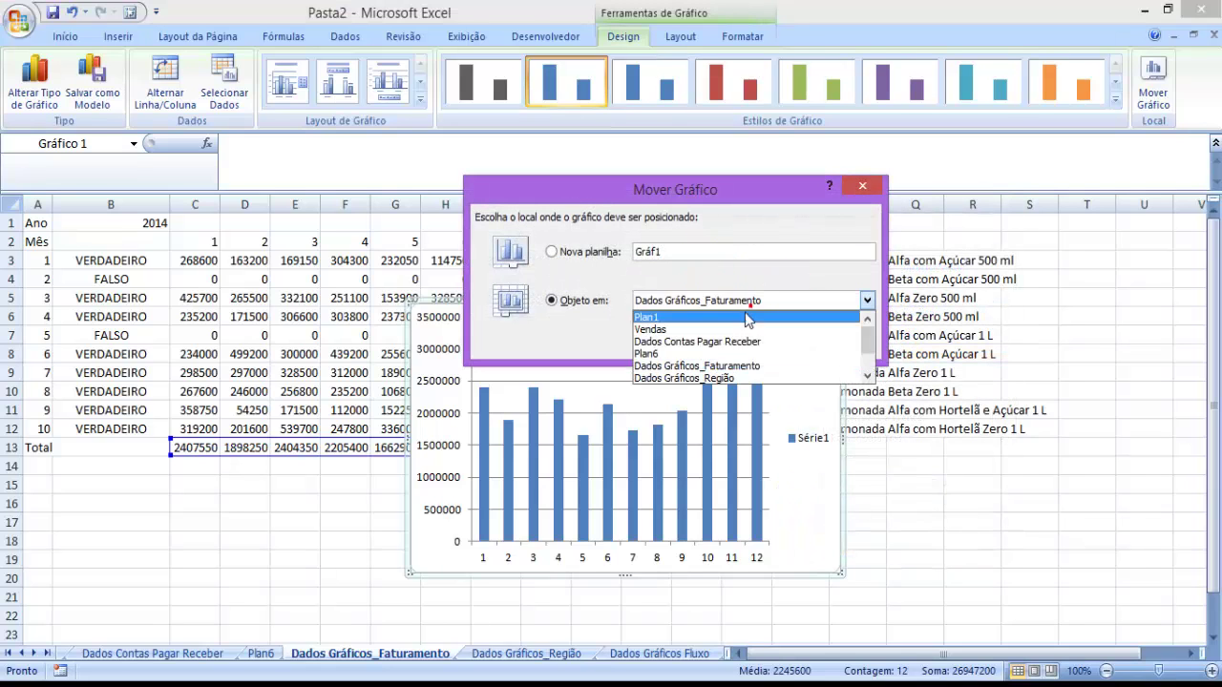
pyautogui.click(731, 316)
pyautogui.click(765, 341)
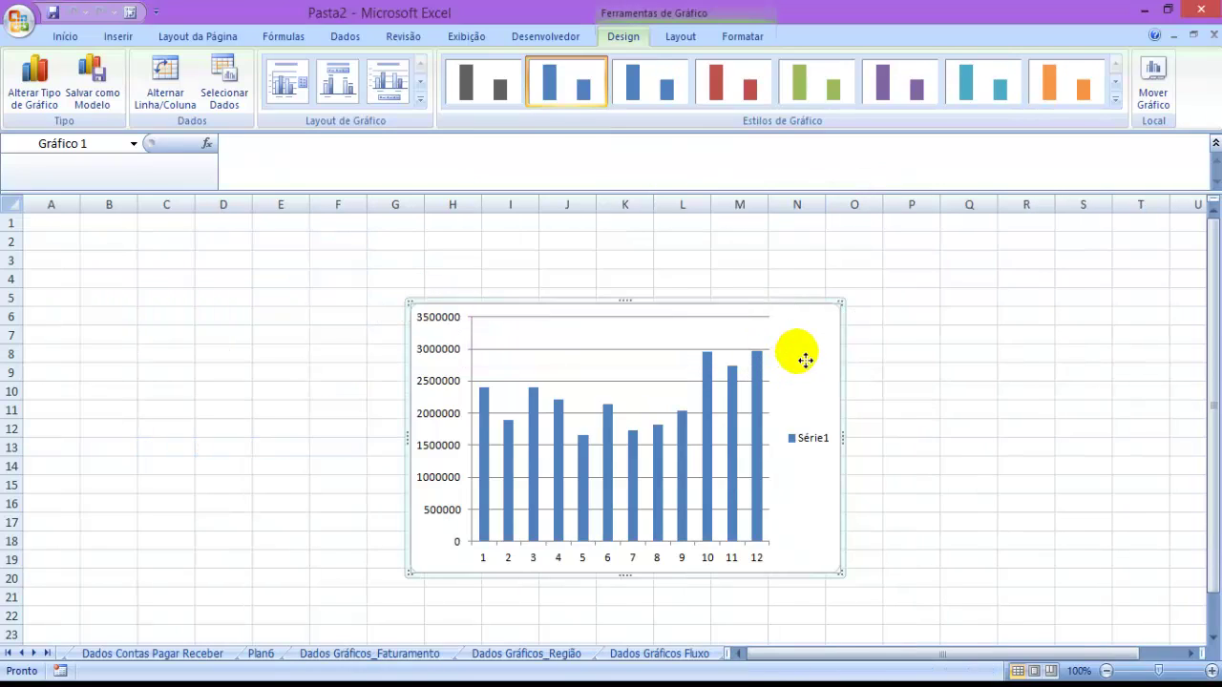
# Shift the chart on Plan1 so it starts in column C, and delete its Série1 legend
pyautogui.moveTo(794, 354); pyautogui.dragTo(565, 357)
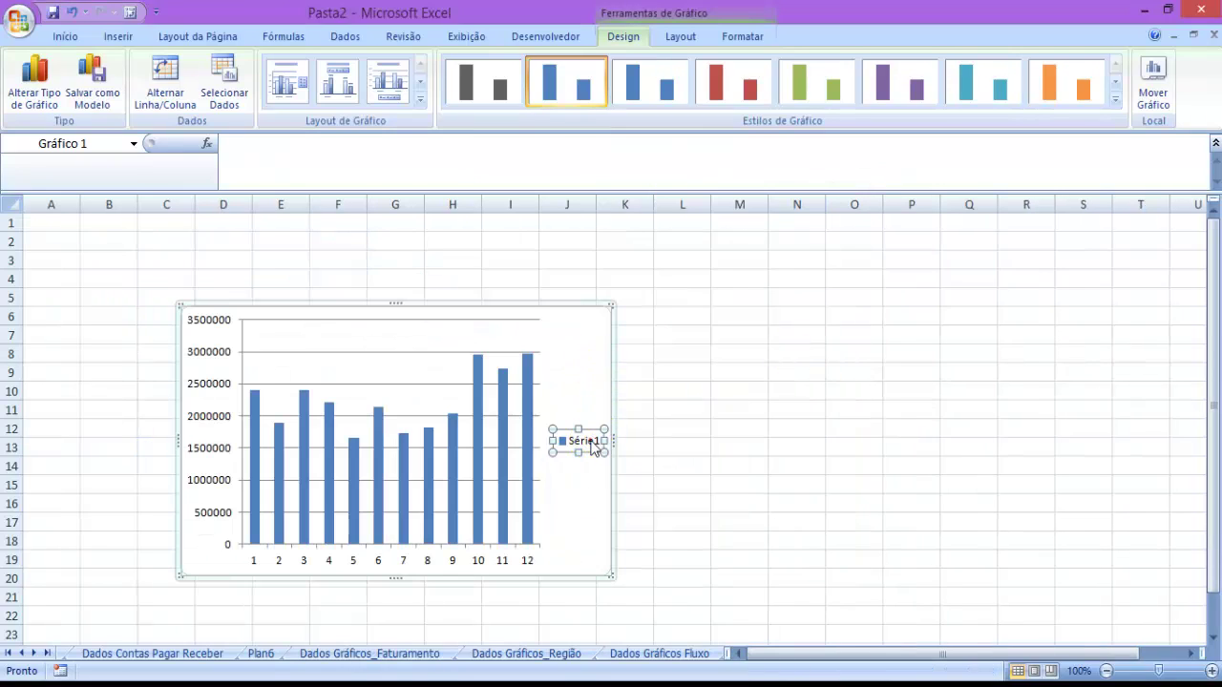
pyautogui.press('Delete')
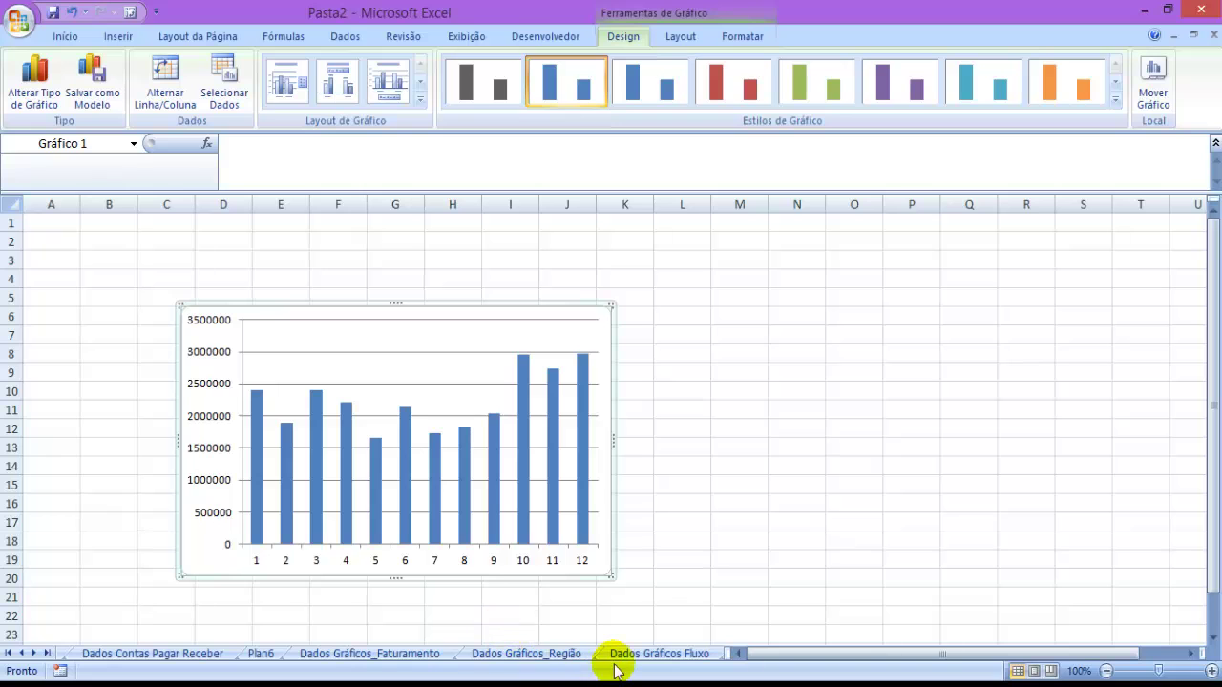
# Look at the sample dashboard image on the Plan6 sheet and return to the chart on Plan1
pyautogui.click(273, 655)
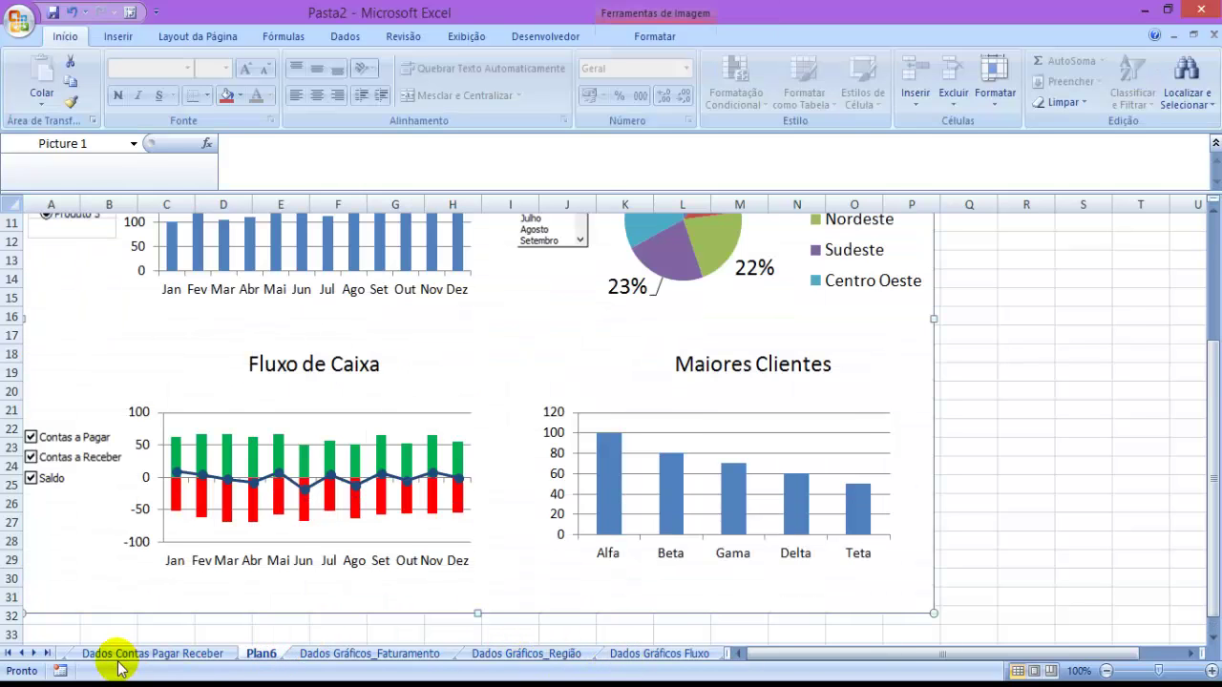
pyautogui.hotkey('ctrl', 'pageup')
pyautogui.hotkey('ctrl', 'pageup')
pyautogui.hotkey('ctrl', 'pageup')
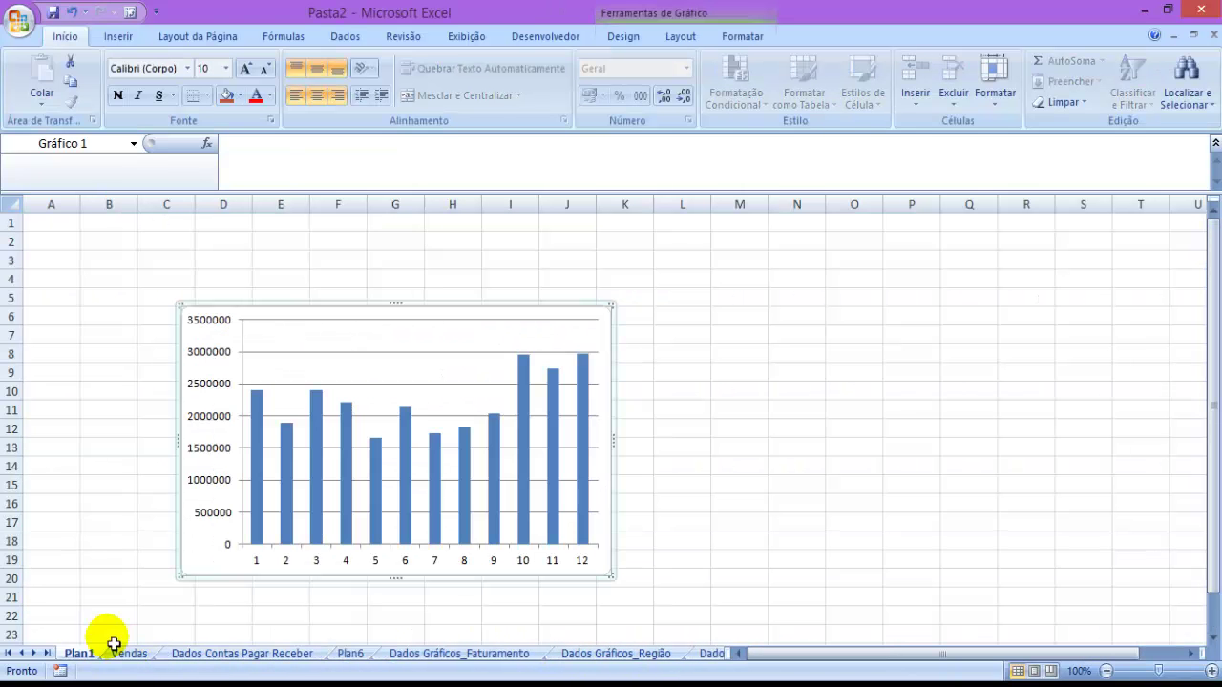
# Set the display units of the chart's vertical axis to Milhões
pyautogui.rightClick(305, 561)
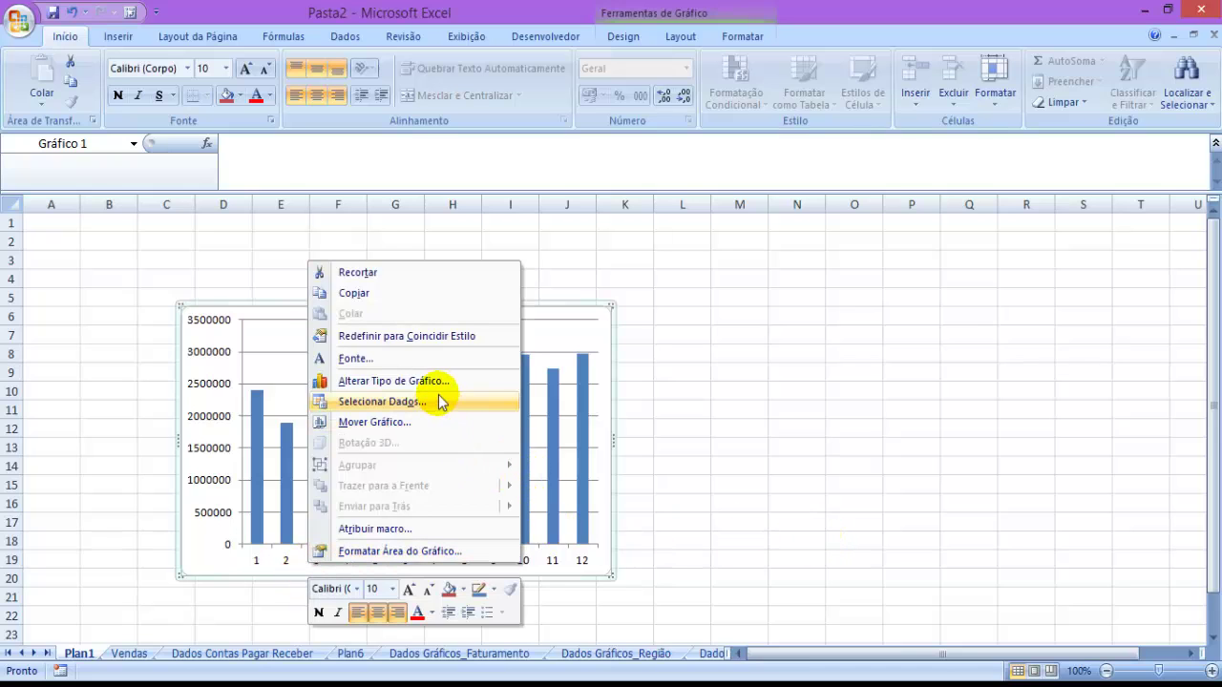
pyautogui.rightClick(207, 353)
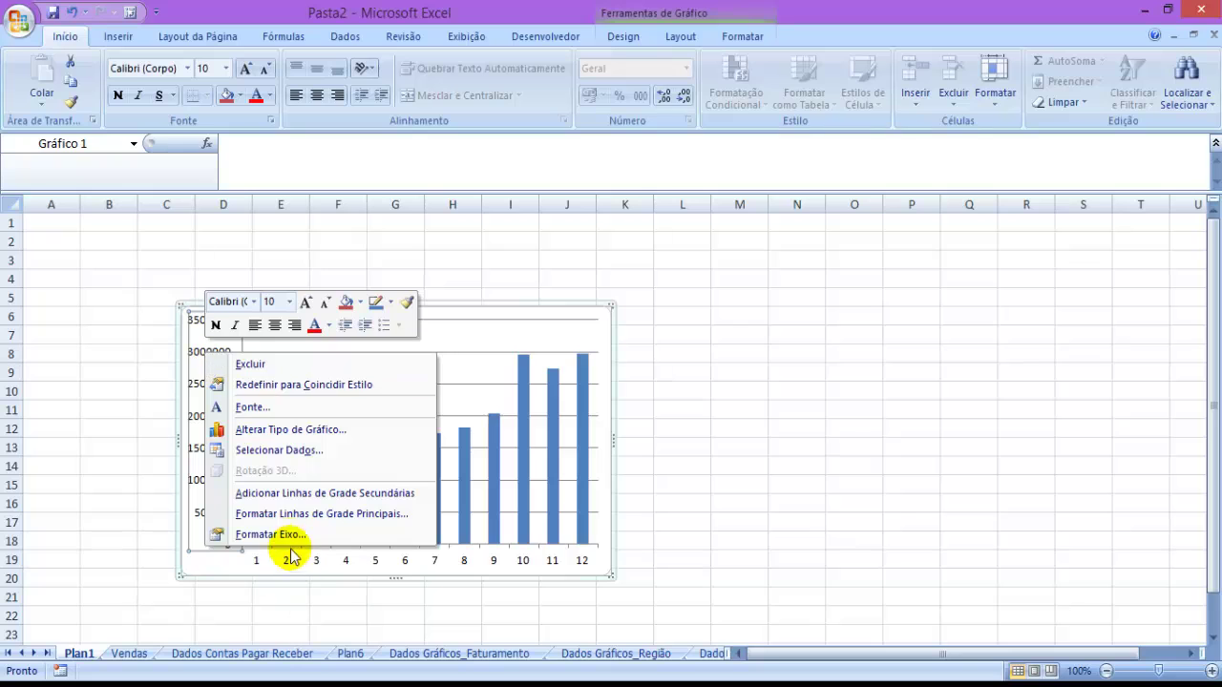
pyautogui.click(283, 534)
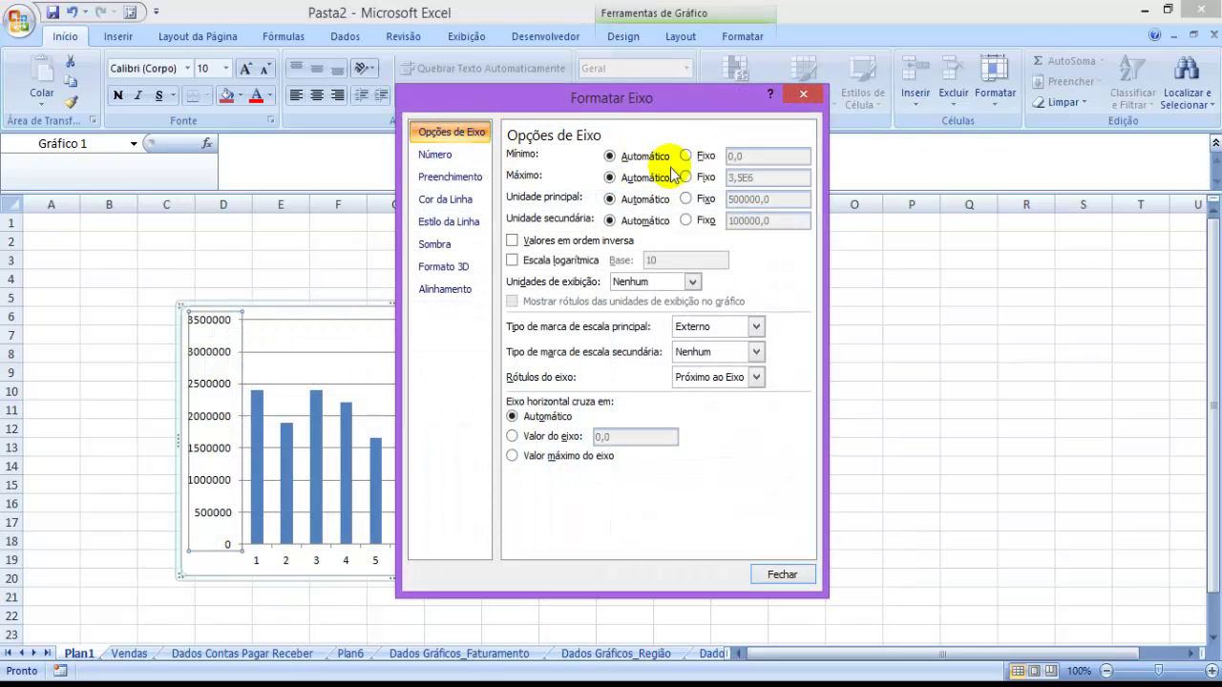
pyautogui.click(693, 282)
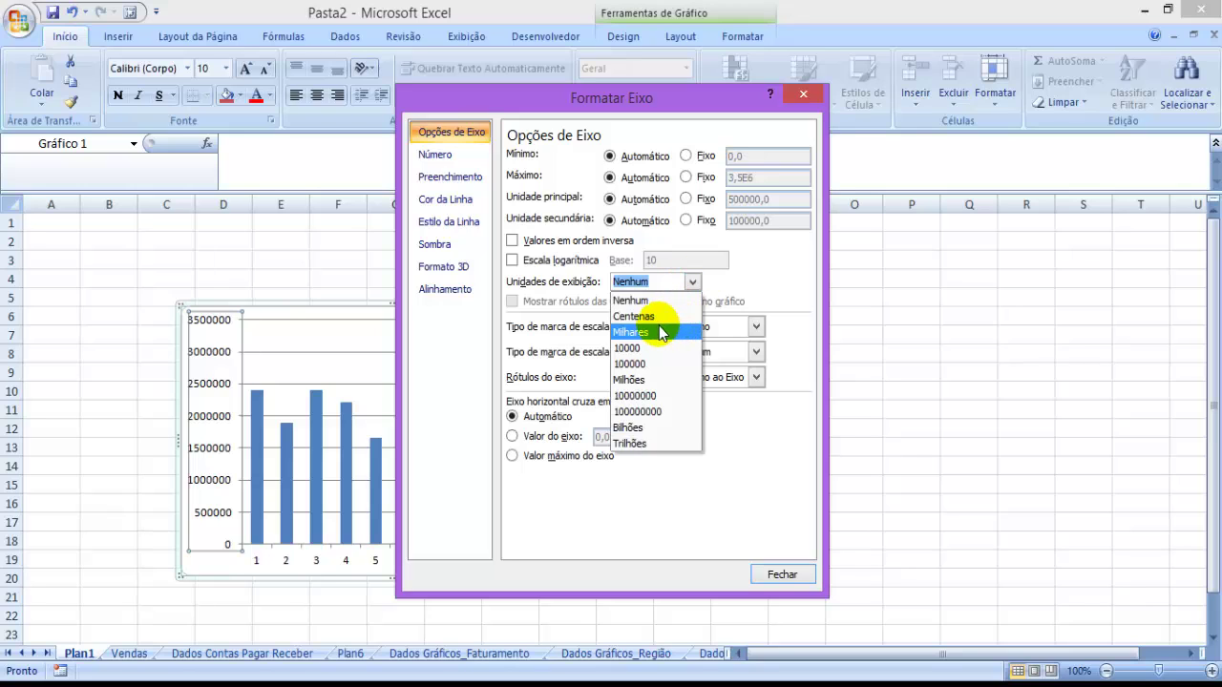
pyautogui.click(645, 377)
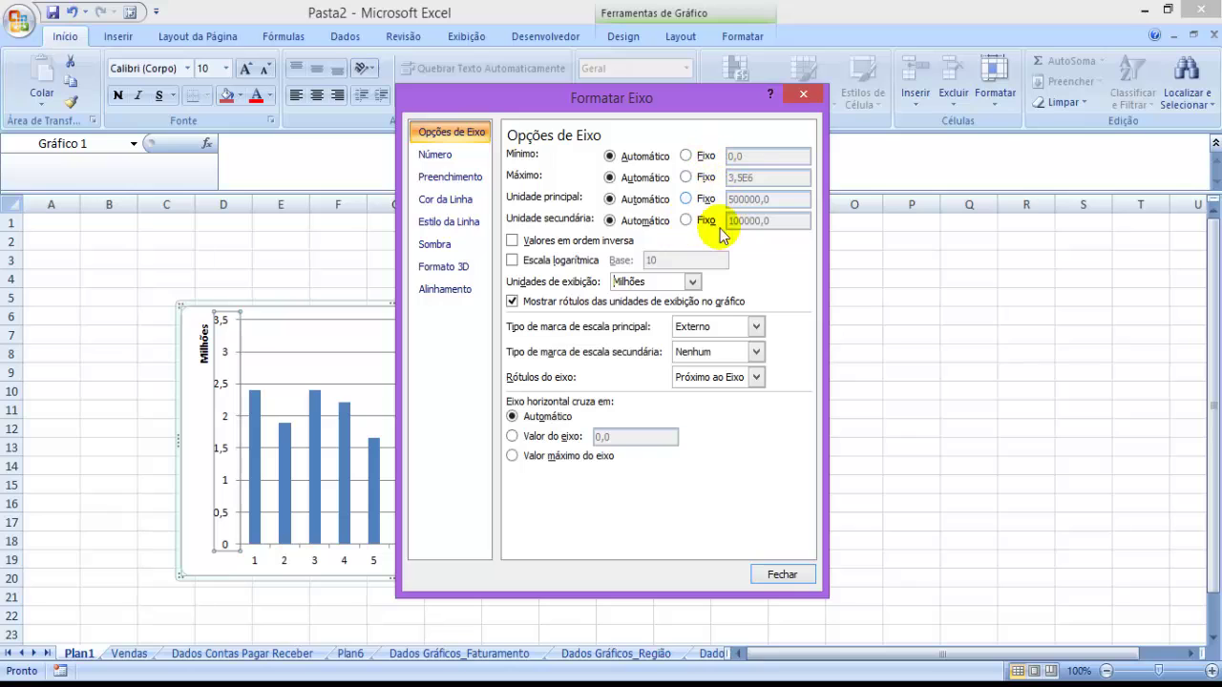
# Format the vertical axis numbers as Moeda with the R$ symbol and 2 decimal places
pyautogui.click(442, 153)
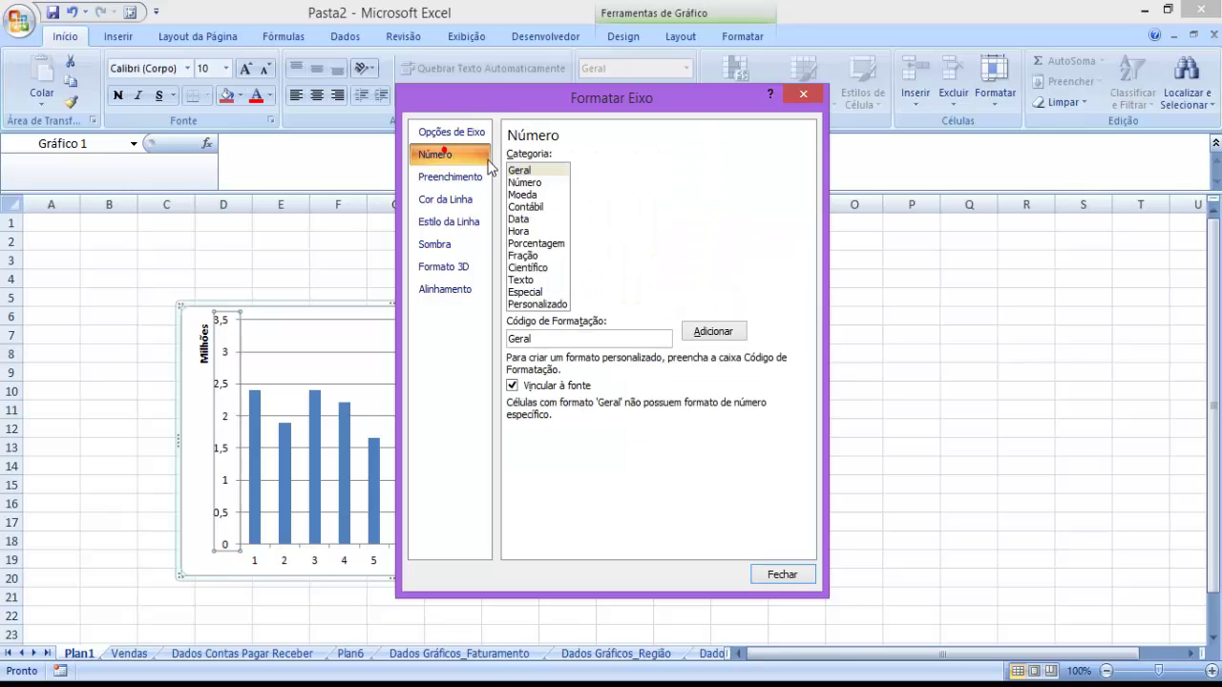
pyautogui.click(523, 183)
pyautogui.click(539, 194)
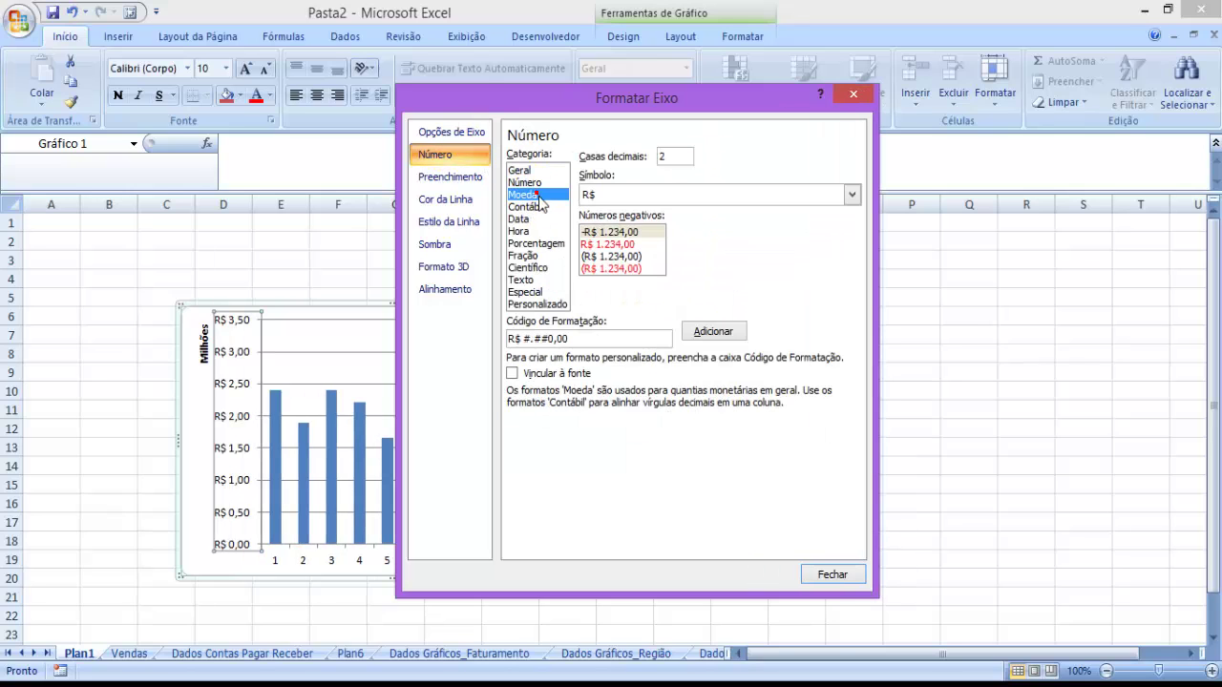
pyautogui.click(831, 575)
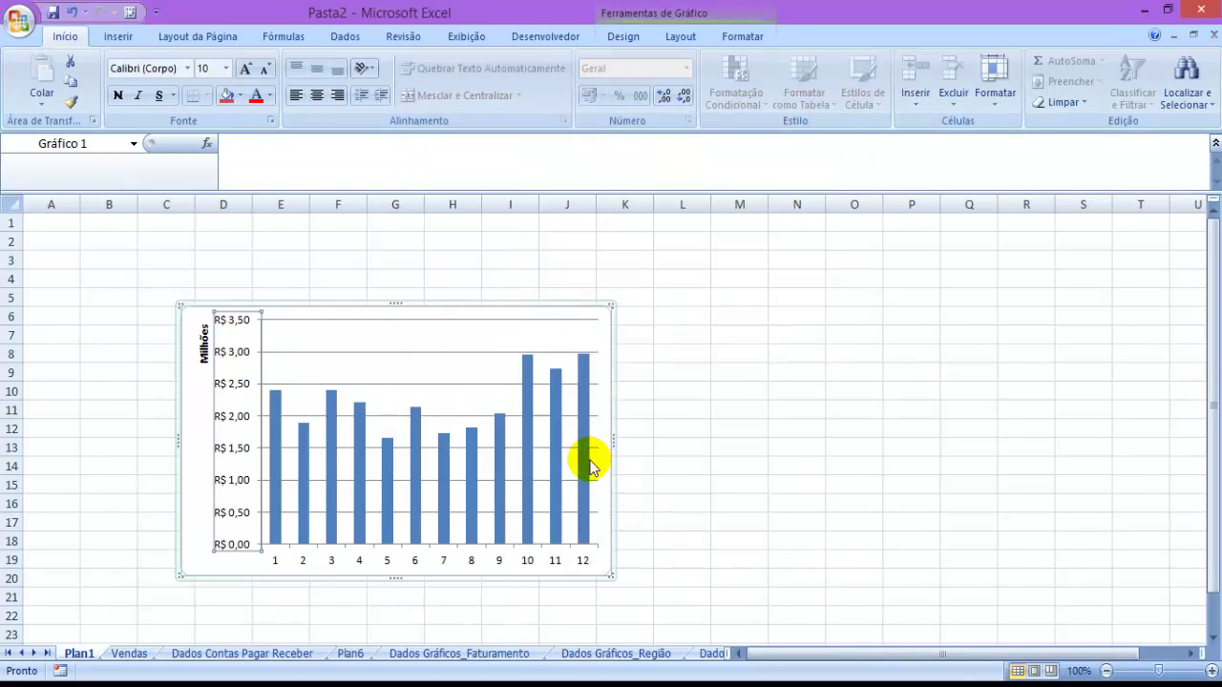
pyautogui.rightClick(561, 559)
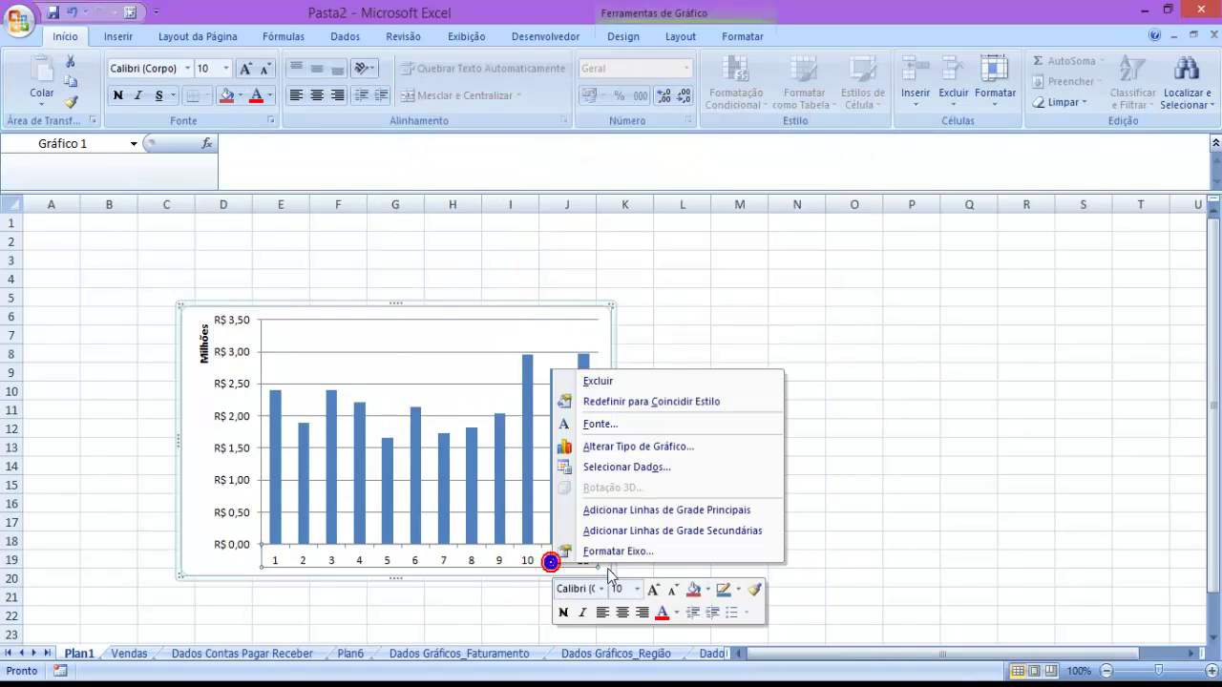
pyautogui.click(611, 559)
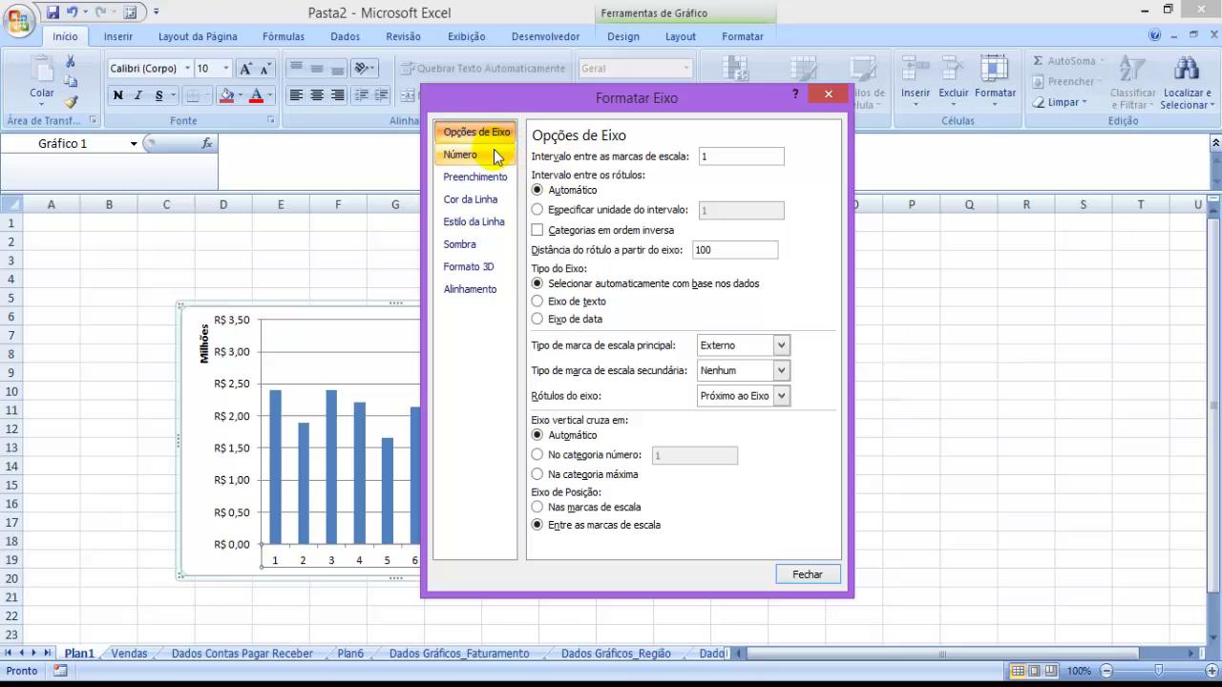
pyautogui.press('Escape')
# Replace the chart's horizontal axis labels with the month abbreviations Jan;Fev;Mar;Abr;Mai;Jun;Jul;Ago;Set;Out;Nov;Dez
pyautogui.rightClick(420, 557)
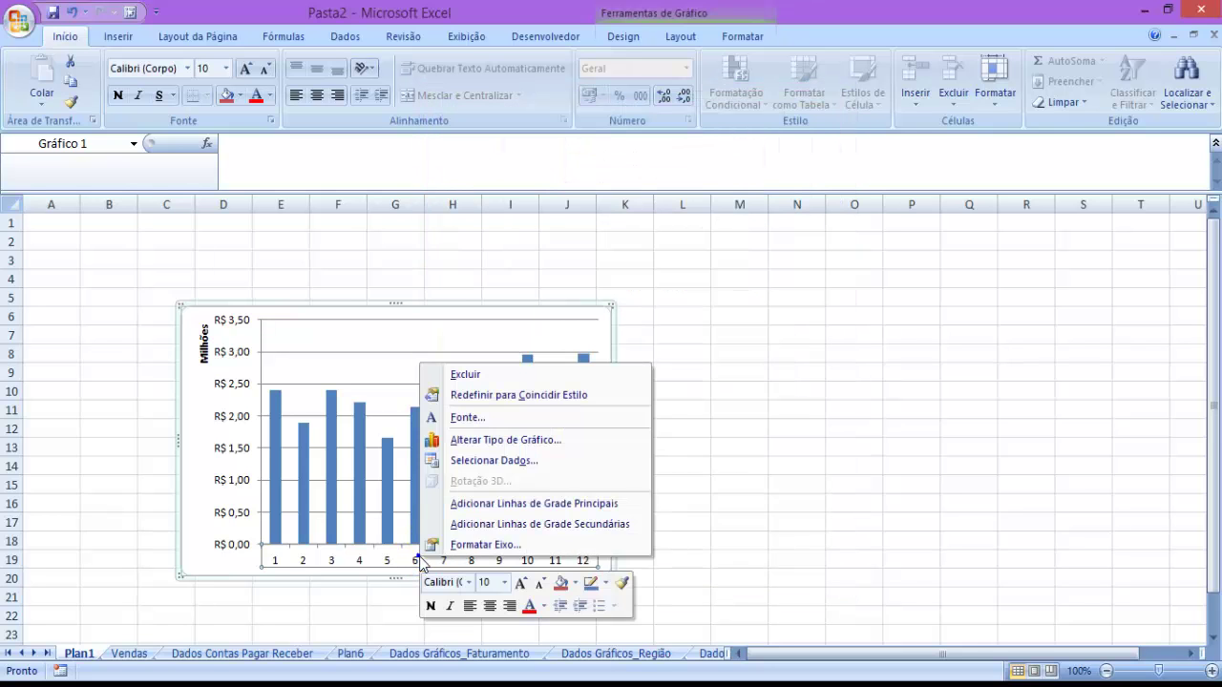
pyautogui.click(526, 462)
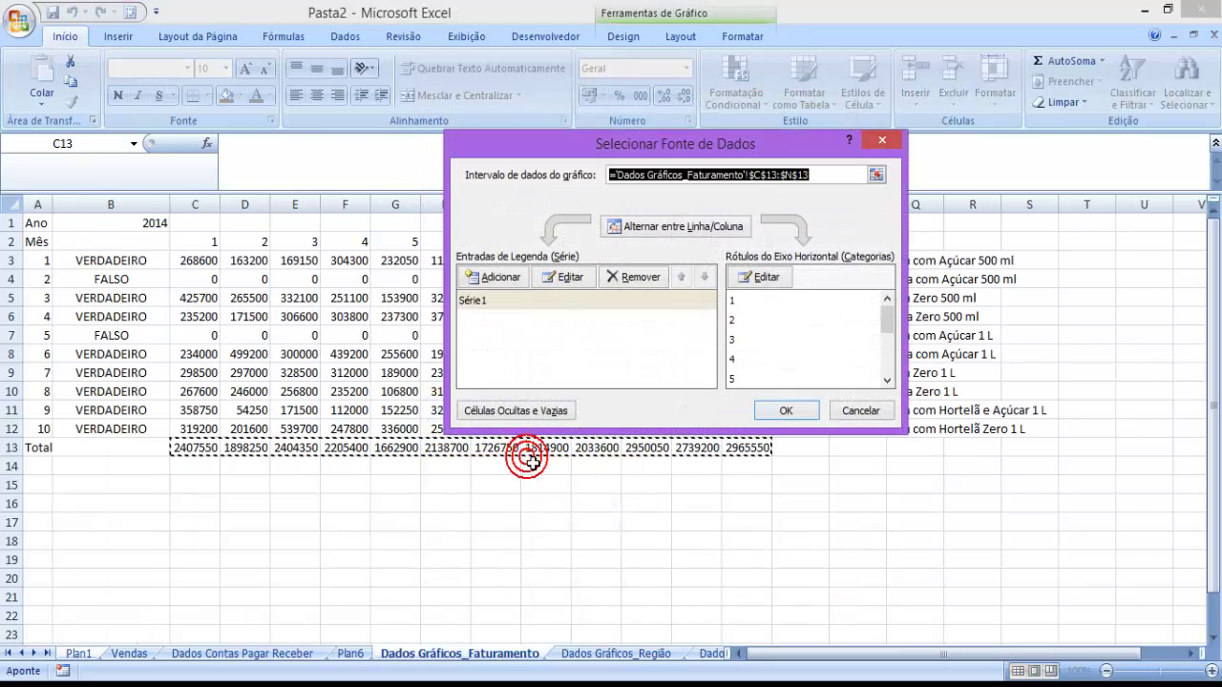
pyautogui.click(765, 283)
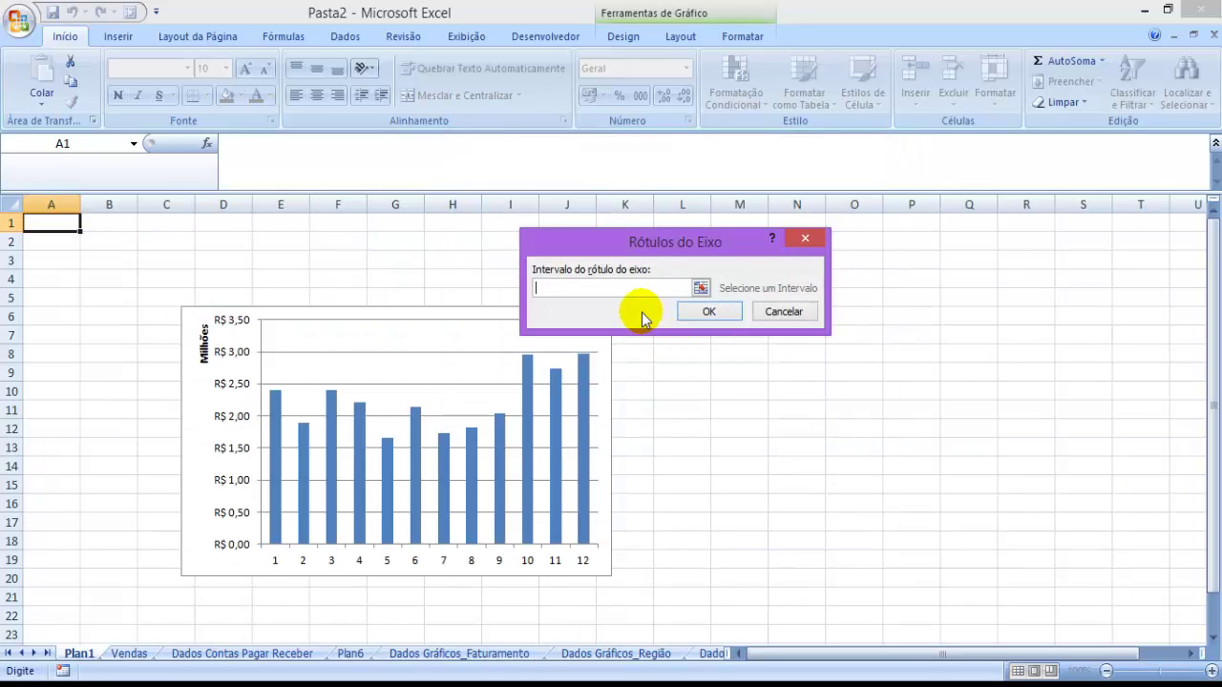
pyautogui.write('Jan;Fev;Mar;Abr;')
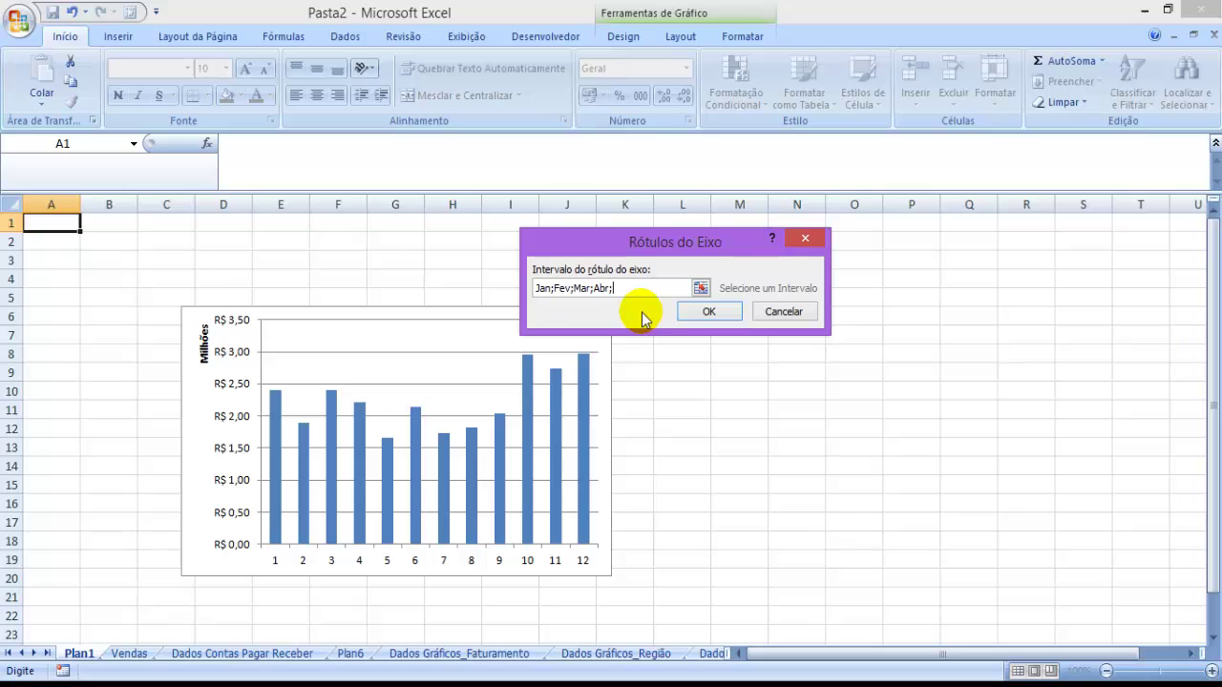
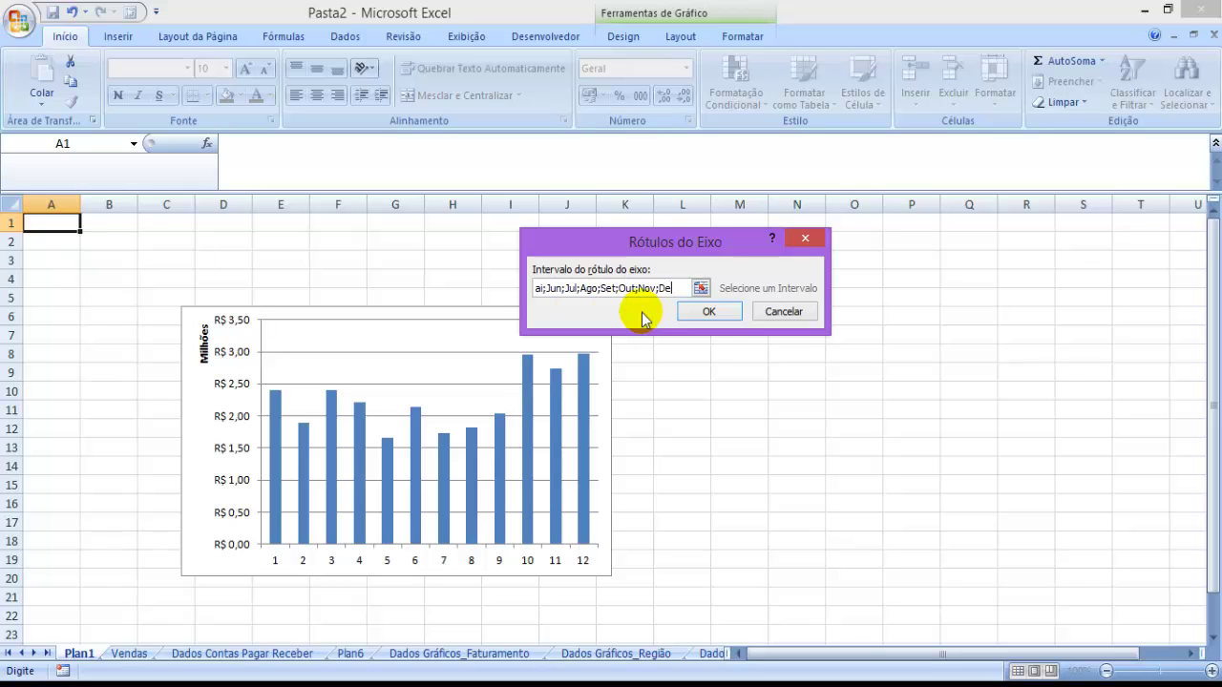
pyautogui.press('Return')
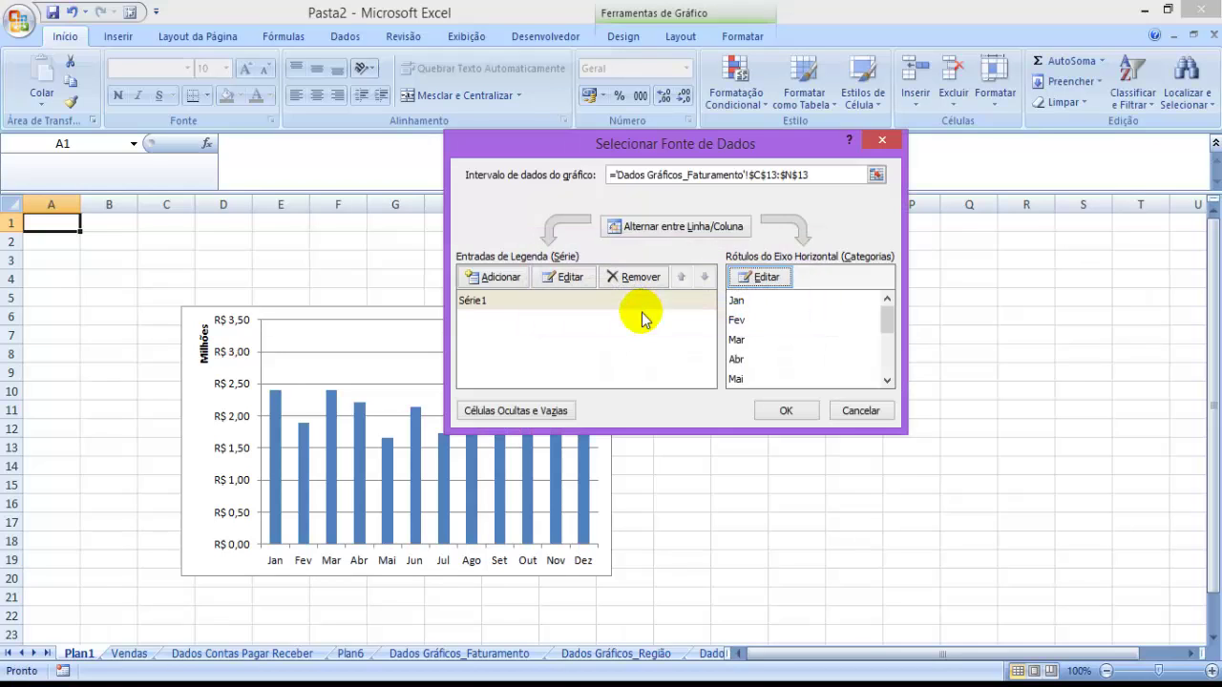
pyautogui.click(781, 411)
# Cut the chart and paste it at cell A3 of Plan1
pyautogui.click(799, 500)
pyautogui.click(611, 353)
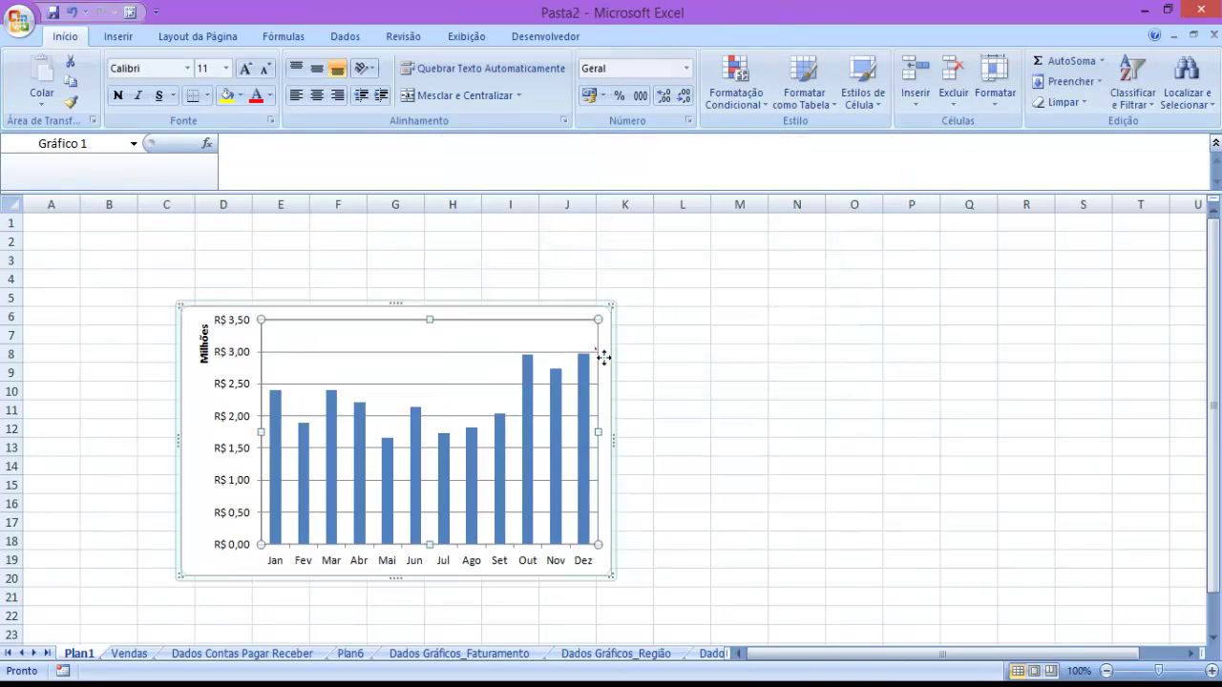
pyautogui.click(392, 308)
pyautogui.click(660, 398)
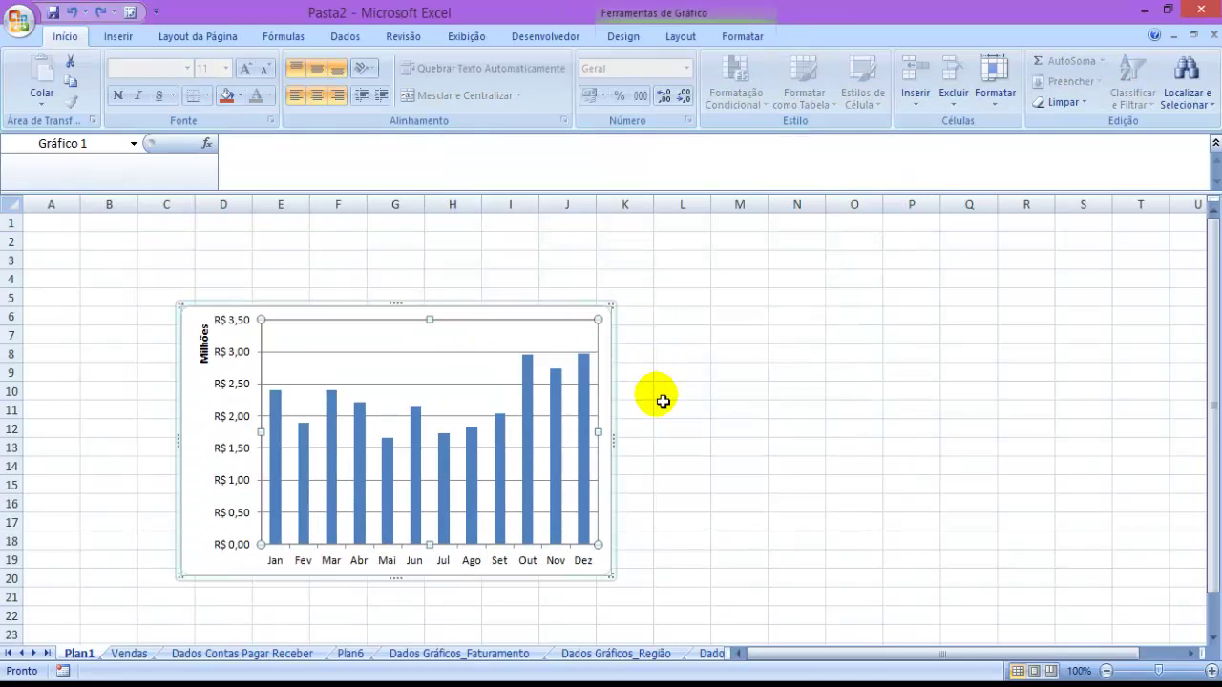
pyautogui.click(613, 382)
pyautogui.press('Delete')
pyautogui.click(54, 263)
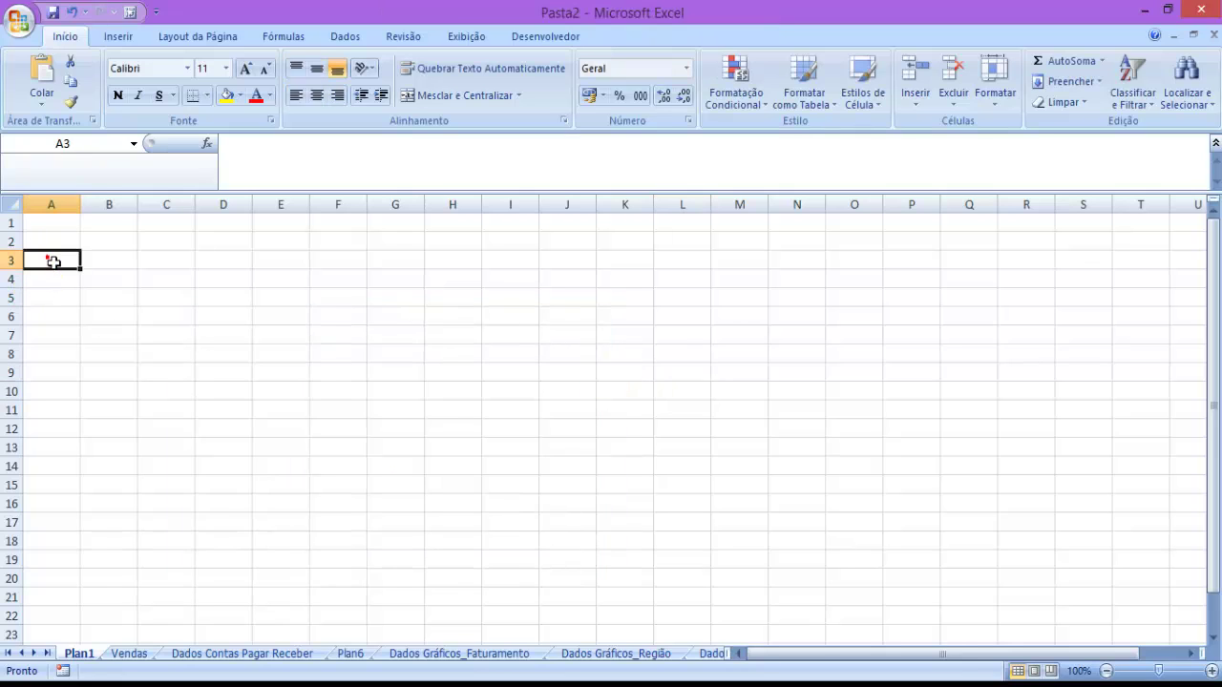
pyautogui.hotkey('ctrl', 'v')
pyautogui.click(510, 335)
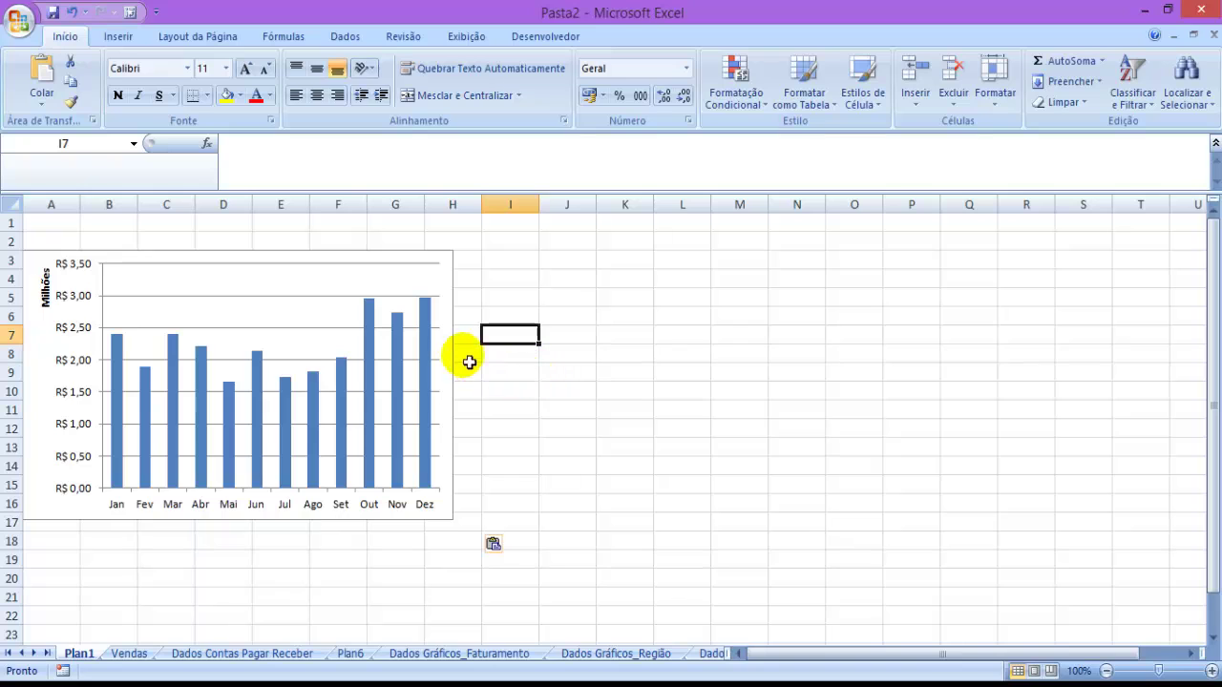
# Relocate the chart from cell A3 by cutting it and pasting it at B3
pyautogui.click(452, 332)
pyautogui.press('Delete')
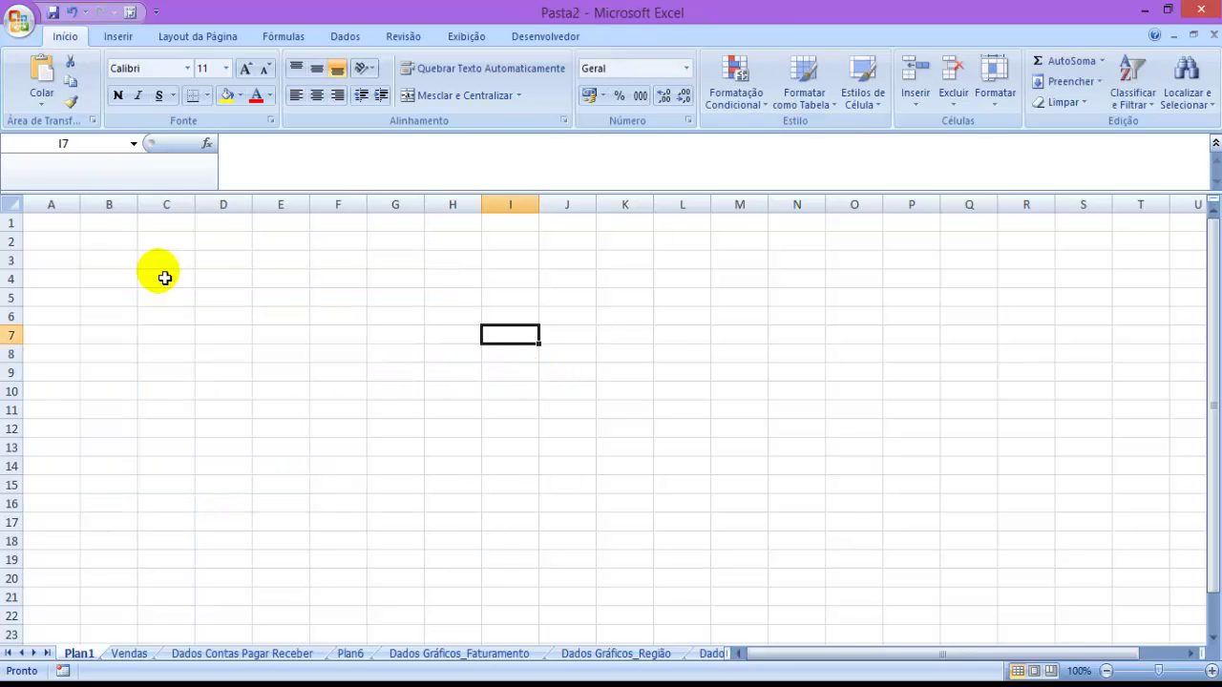
pyautogui.click(128, 263)
pyautogui.hotkey('ctrl', 'v')
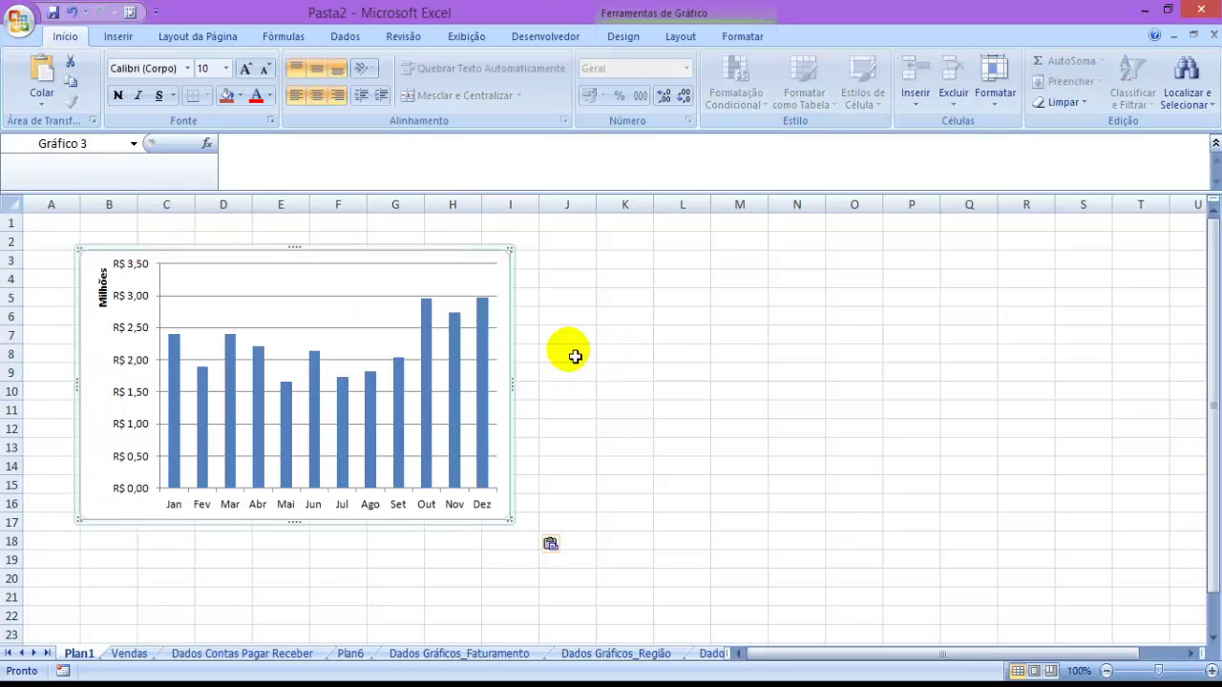
# Relocate the chart to cell C3, leaving columns A and B free beside it
pyautogui.press('Delete')
pyautogui.click(191, 265)
pyautogui.hotkey('ctrl', 'v')
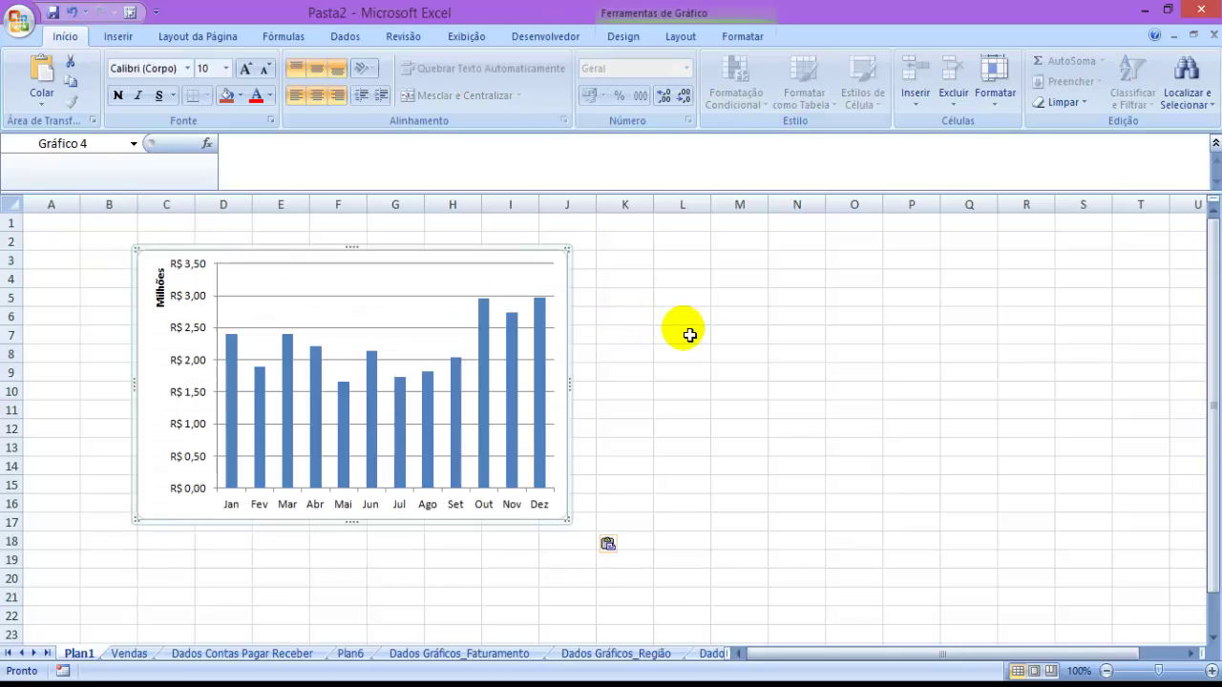
pyautogui.click(688, 335)
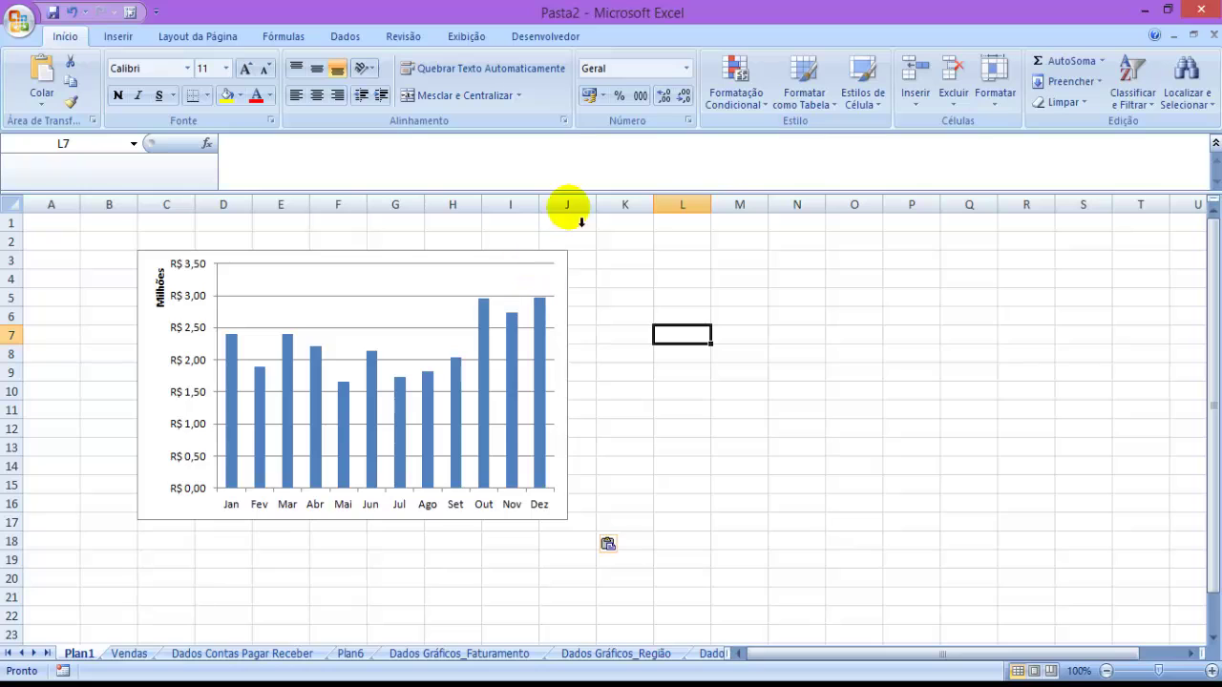
# Insert a group box form control over about A3:B16, beside the chart on Plan1
pyautogui.click(523, 38)
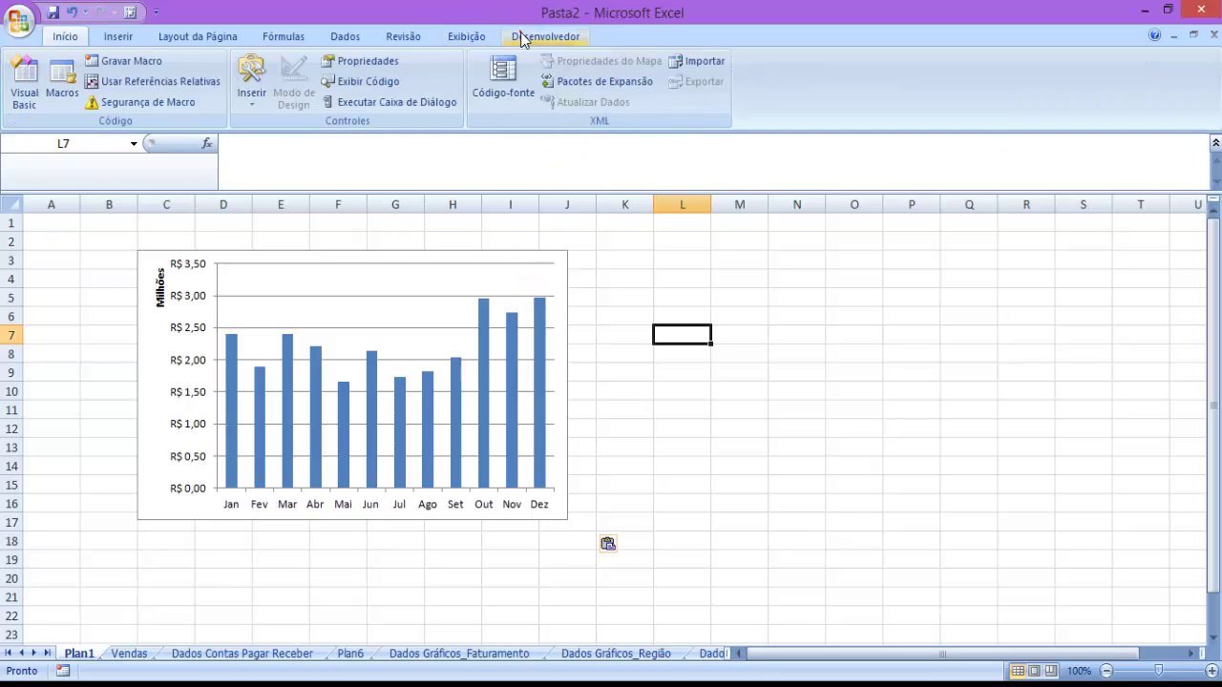
pyautogui.click(250, 78)
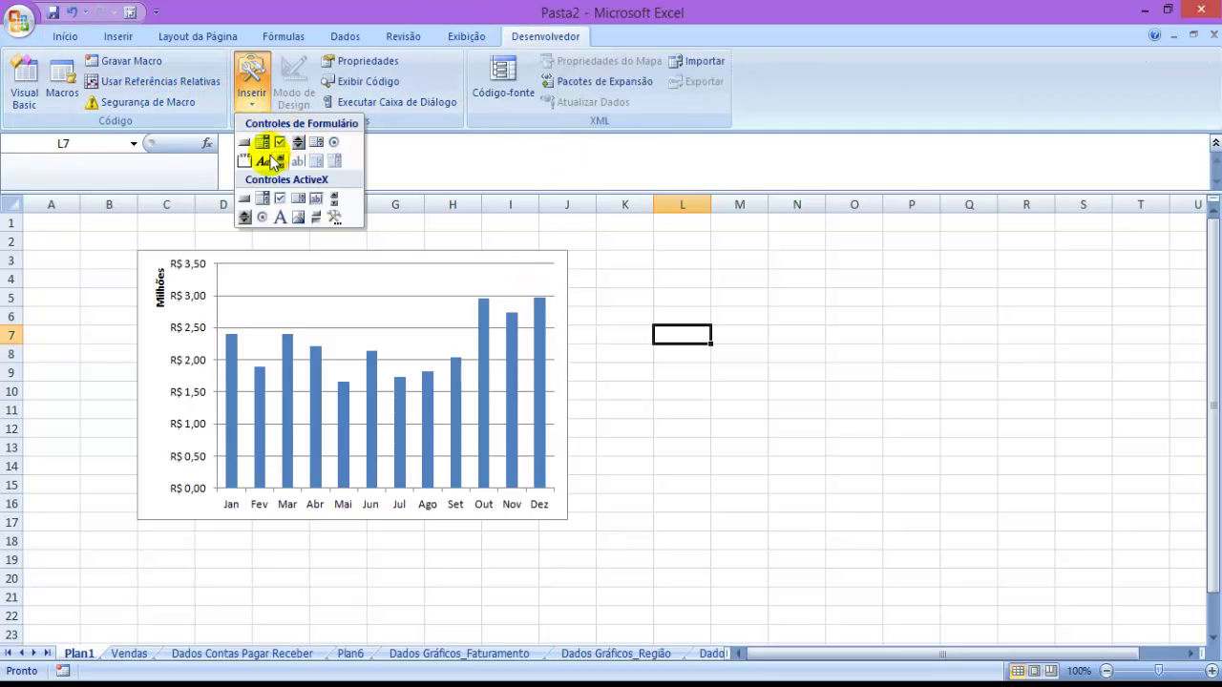
pyautogui.click(244, 161)
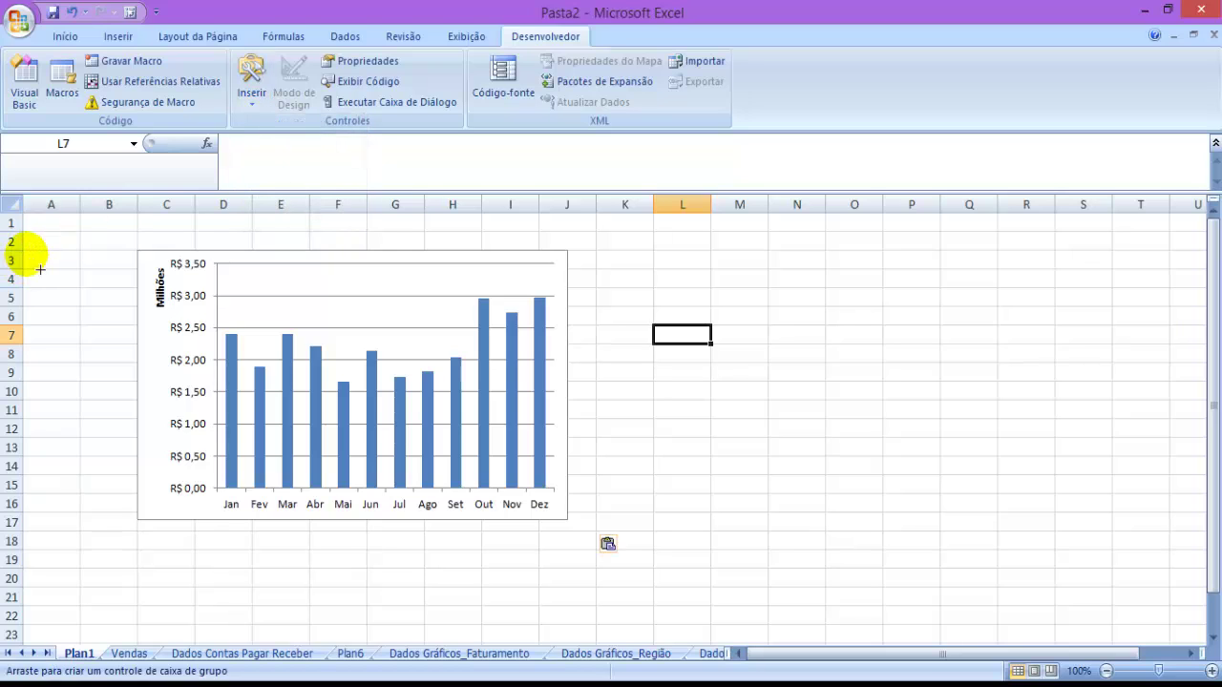
pyautogui.moveTo(27, 255); pyautogui.dragTo(131, 517)
pyautogui.click(186, 576)
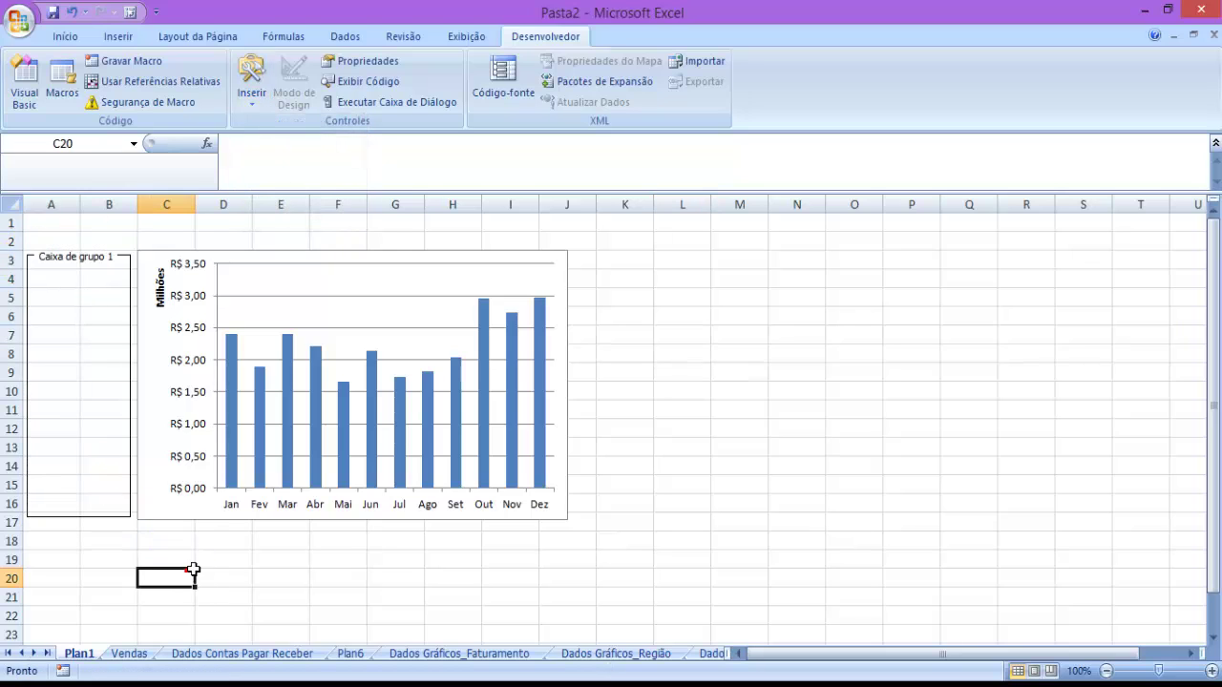
# Replace the group box's caption with Produtos
pyautogui.doubleClick(90, 267)
pyautogui.click(90, 267)
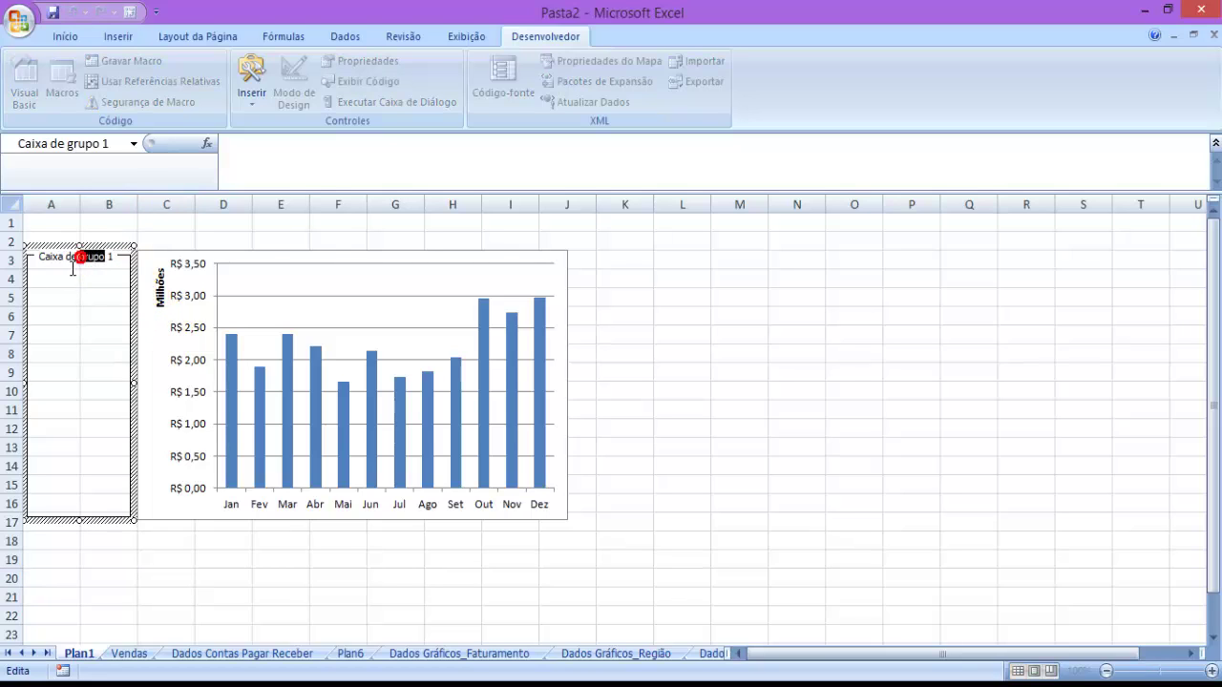
pyautogui.moveTo(52, 266); pyautogui.dragTo(218, 263)
pyautogui.press('Delete')
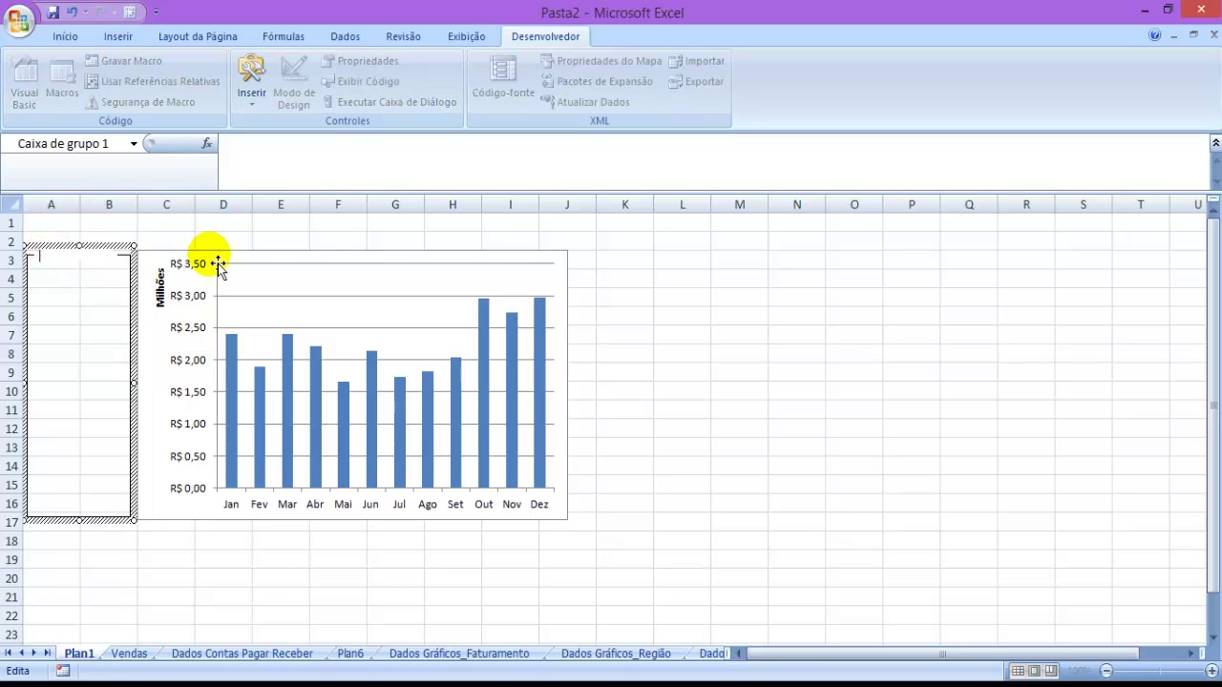
pyautogui.write('Produtos')
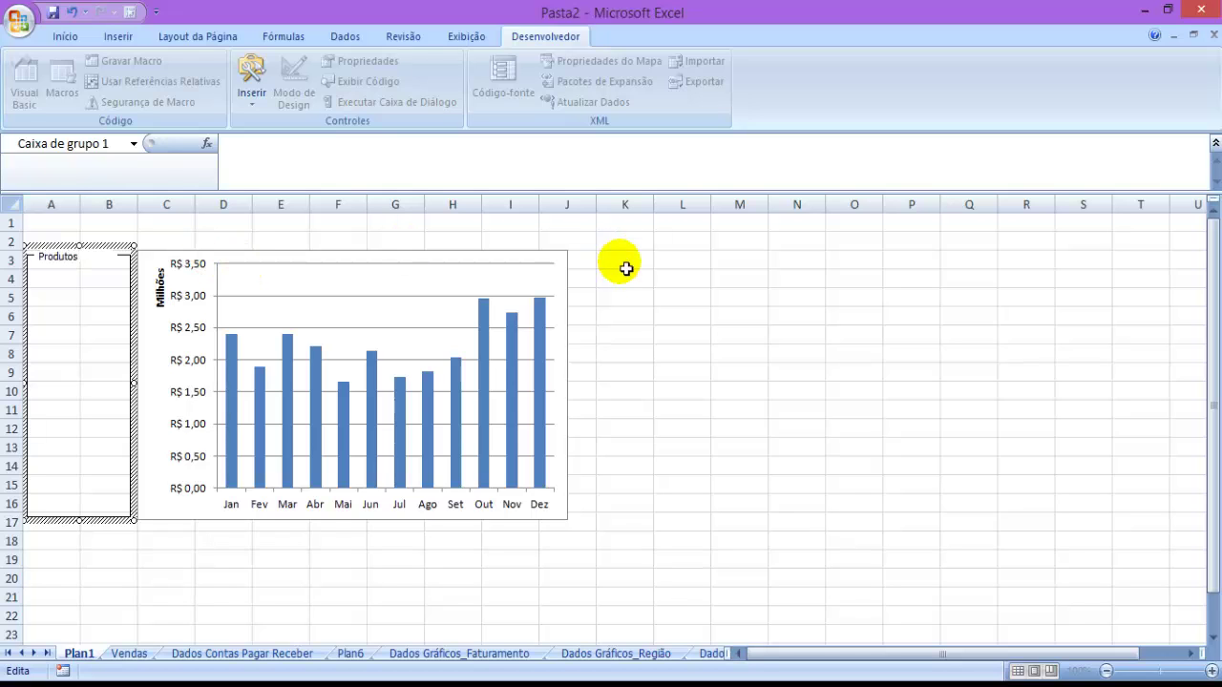
# Shift the chart over to about columns F to M and widen the Produtos group box to about column E
pyautogui.click(669, 281)
pyautogui.moveTo(568, 289); pyautogui.dragTo(757, 289)
pyautogui.click(912, 355)
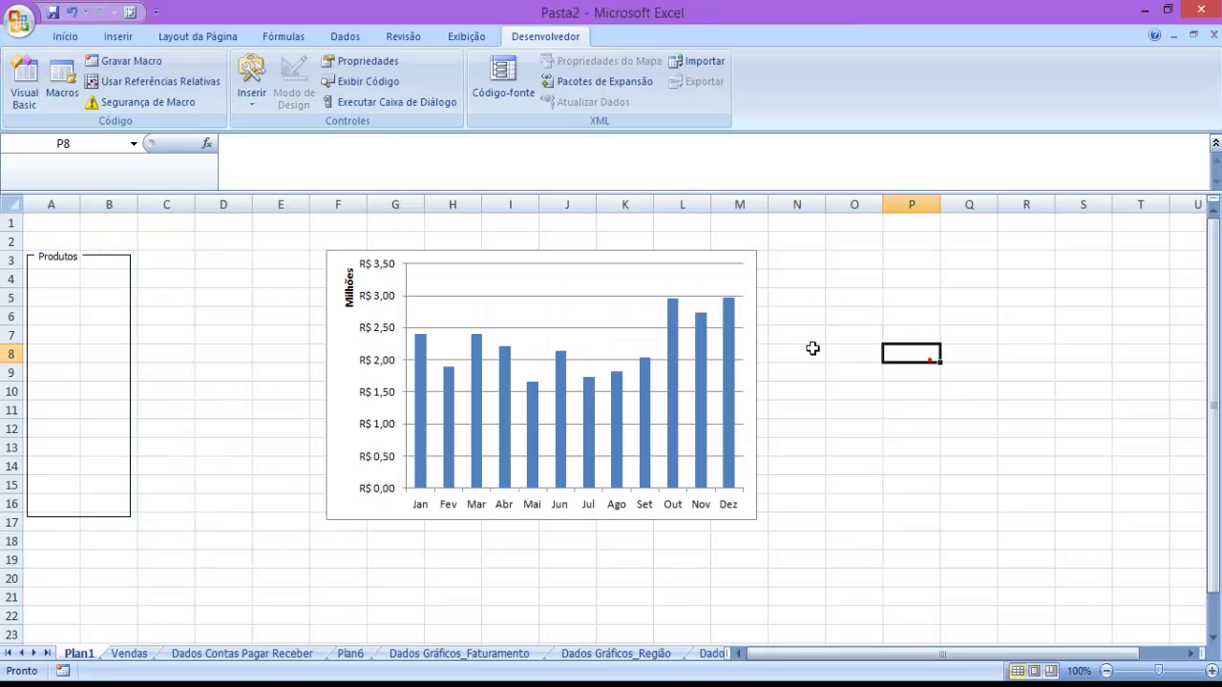
pyautogui.click(135, 276)
pyautogui.moveTo(134, 383); pyautogui.dragTo(319, 392)
# Copy the product names in P3:P12 of Dados Gráficos_Faturamento and paste them at O3 of Plan1
pyautogui.click(515, 657)
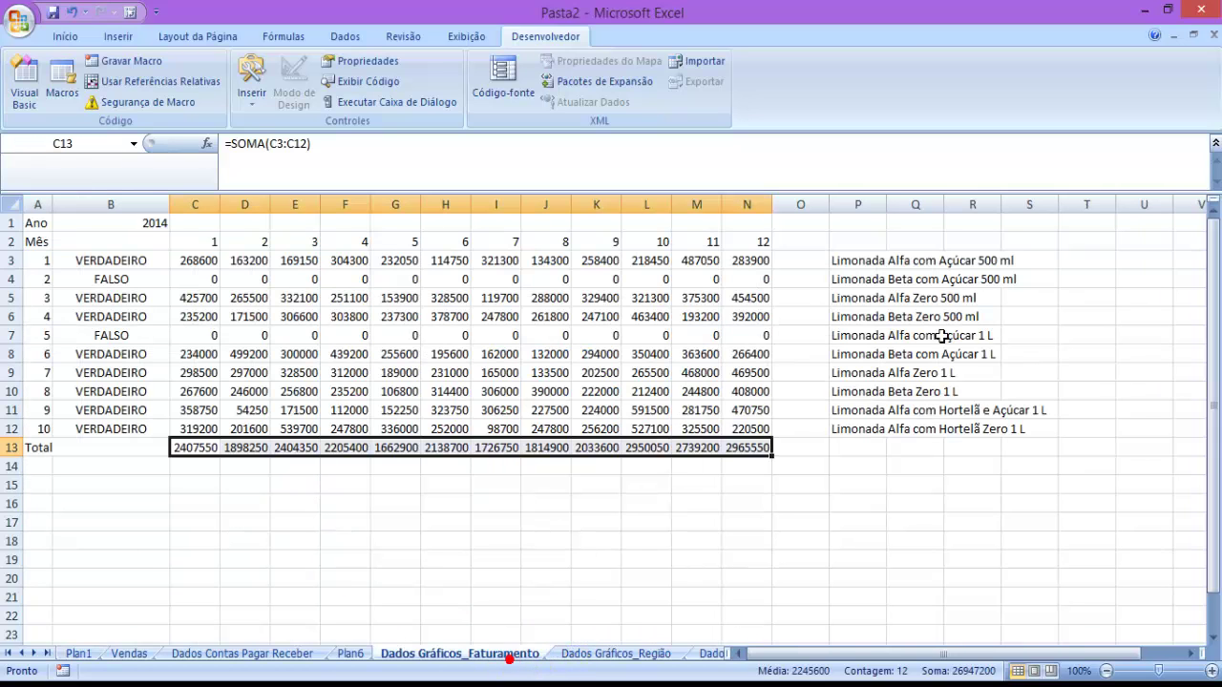
pyautogui.moveTo(862, 259); pyautogui.dragTo(871, 435)
pyautogui.hotkey('ctrl', 'c')
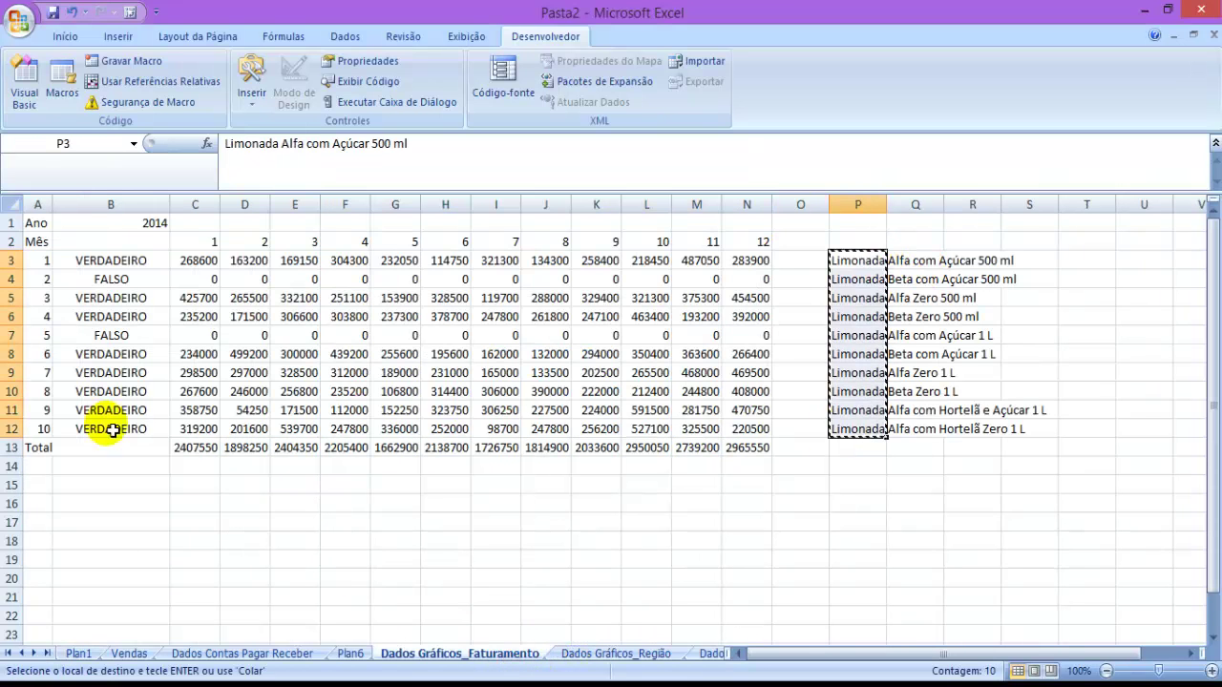
pyautogui.click(84, 653)
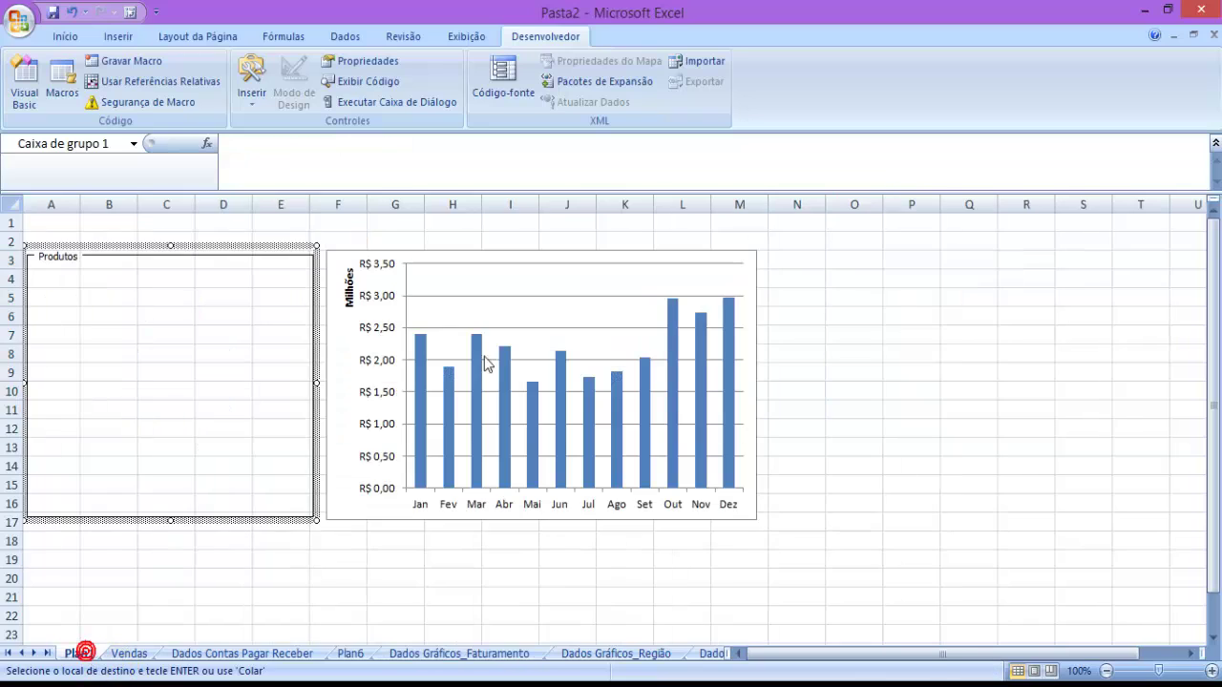
pyautogui.click(850, 265)
pyautogui.hotkey('ctrl', 'v')
pyautogui.click(1012, 577)
pyautogui.click(73, 297)
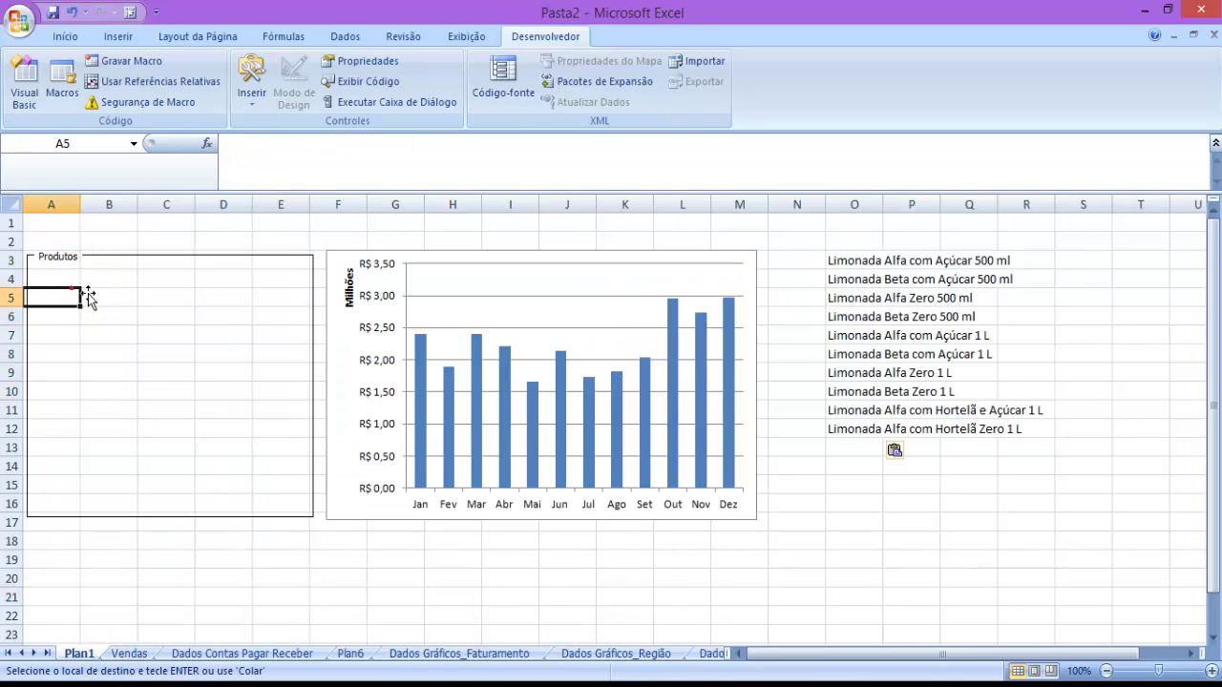
# Move the product names from O3:O12 to B4:B13 inside the Produtos group box
pyautogui.click(104, 277)
pyautogui.moveTo(851, 260); pyautogui.dragTo(853, 429)
pyautogui.hotkey('ctrl', 'c')
pyautogui.click(101, 279)
pyautogui.hotkey('ctrl', 'v')
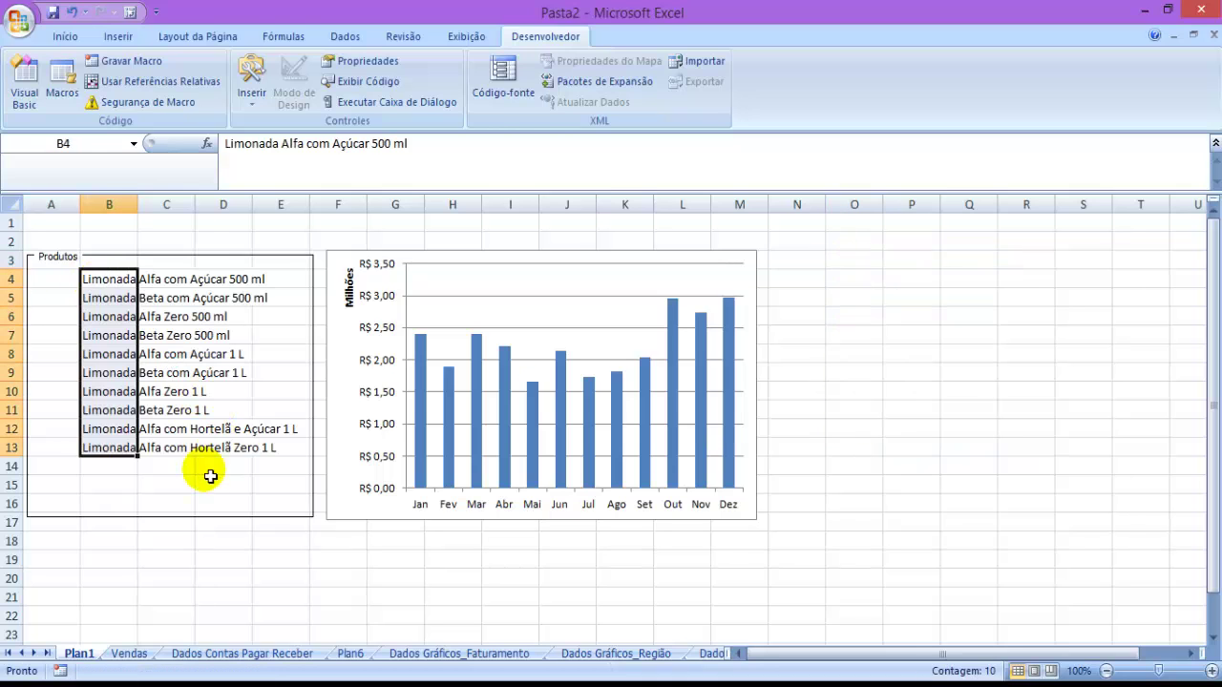
pyautogui.click(200, 485)
pyautogui.click(72, 279)
pyautogui.click(29, 329)
pyautogui.click(117, 431)
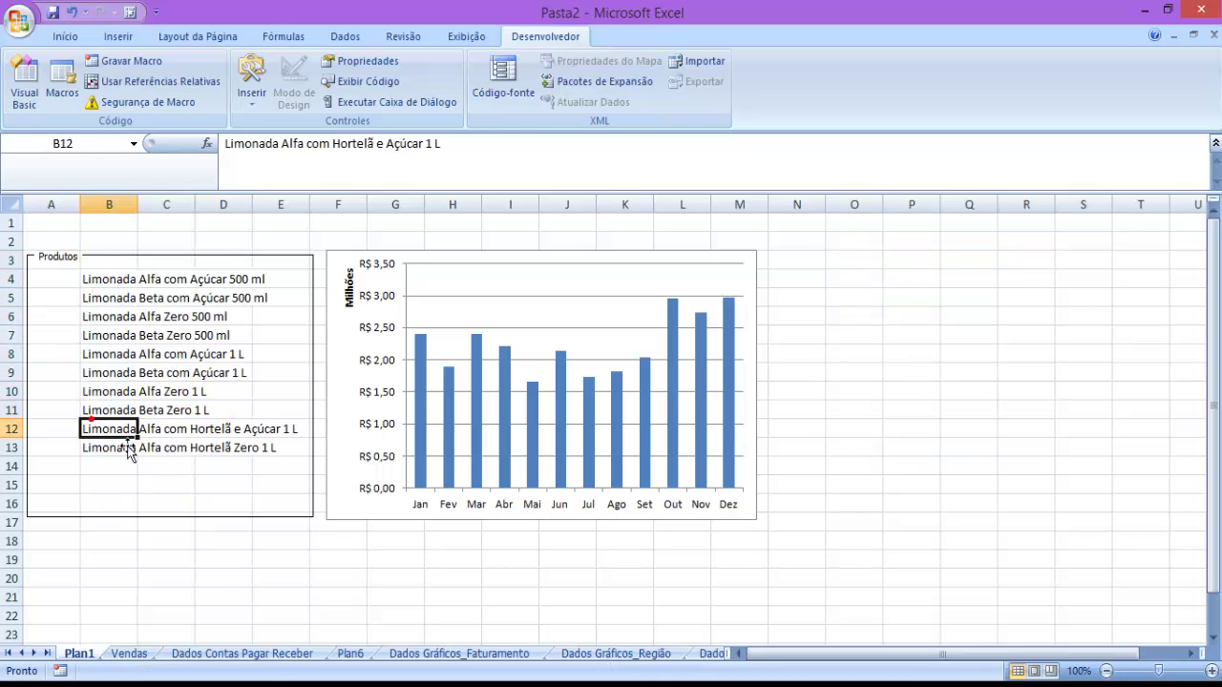
# Insert a check box form control beside the first product name and clear its caption
pyautogui.click(252, 86)
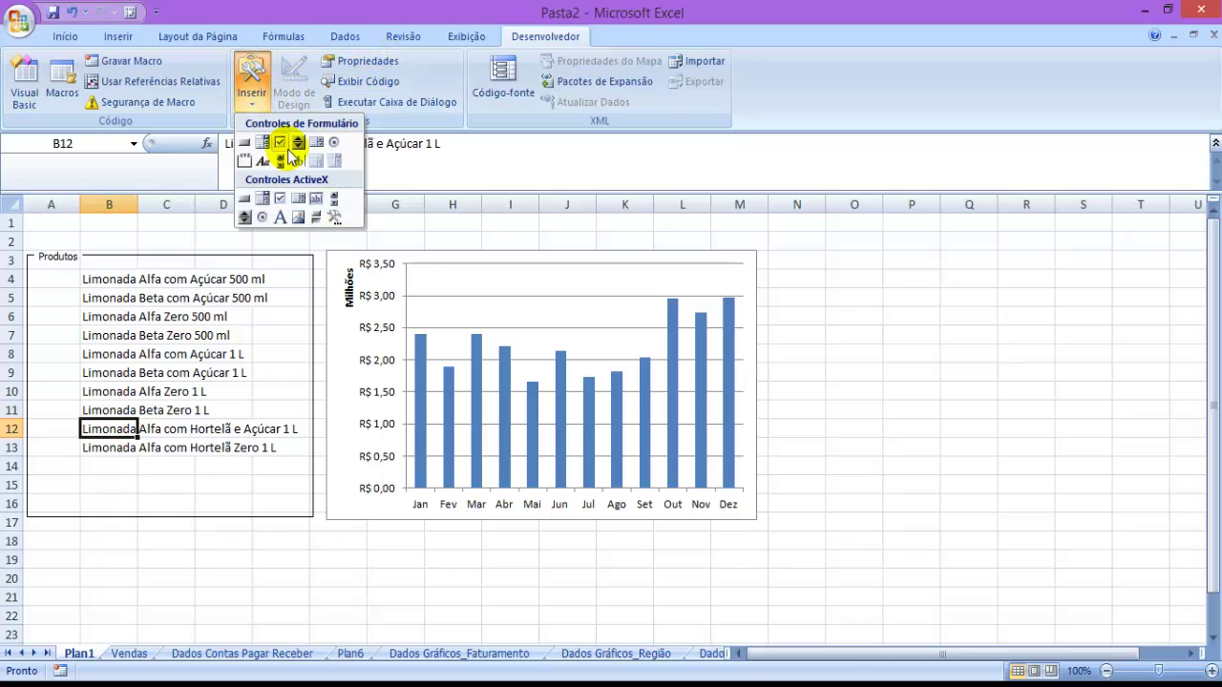
pyautogui.click(281, 140)
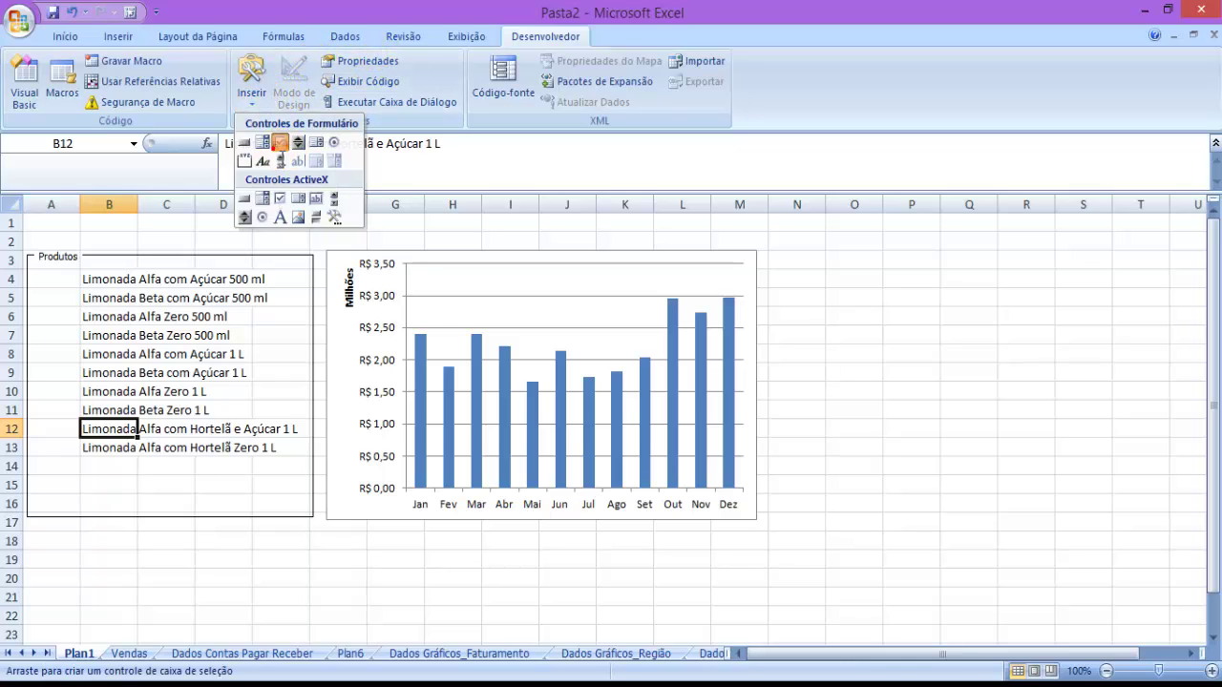
pyautogui.click(35, 273)
pyautogui.click(59, 286)
pyautogui.moveTo(59, 287); pyautogui.dragTo(172, 283)
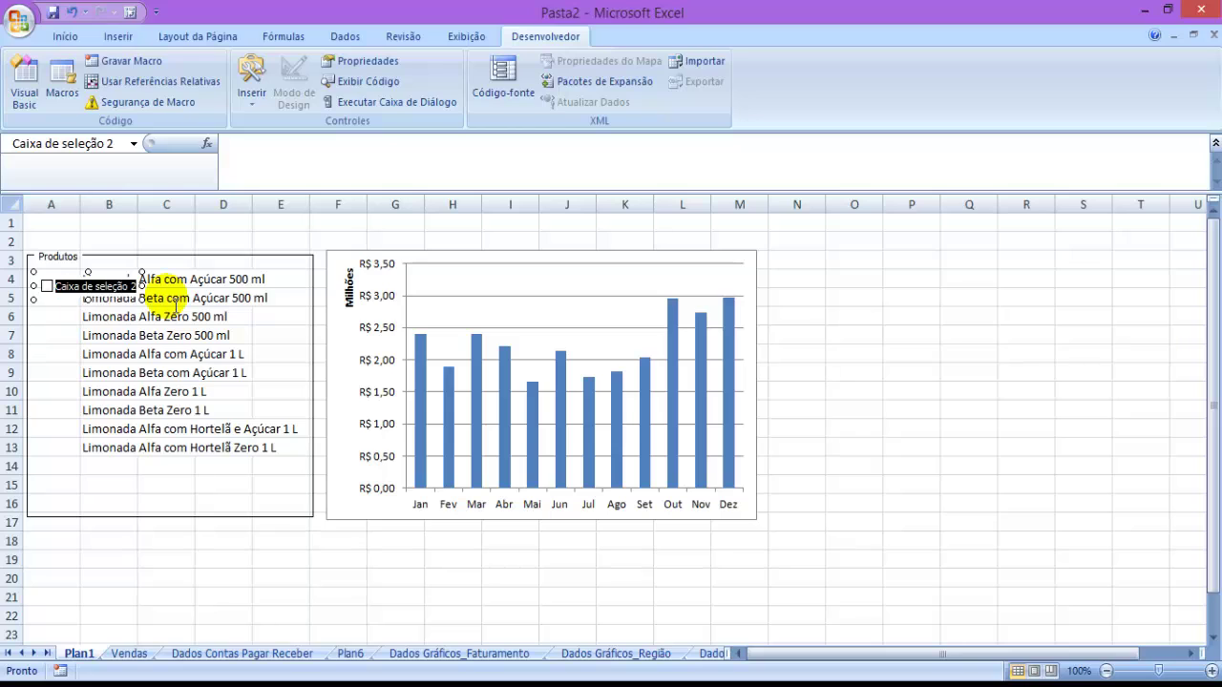
pyautogui.press('Delete')
pyautogui.click(103, 407)
# Position the check box in row 4 beside the first product and narrow column A to bring the names closer
pyautogui.keyDown('ctrl'); pyautogui.click(82, 288); pyautogui.keyUp('ctrl')
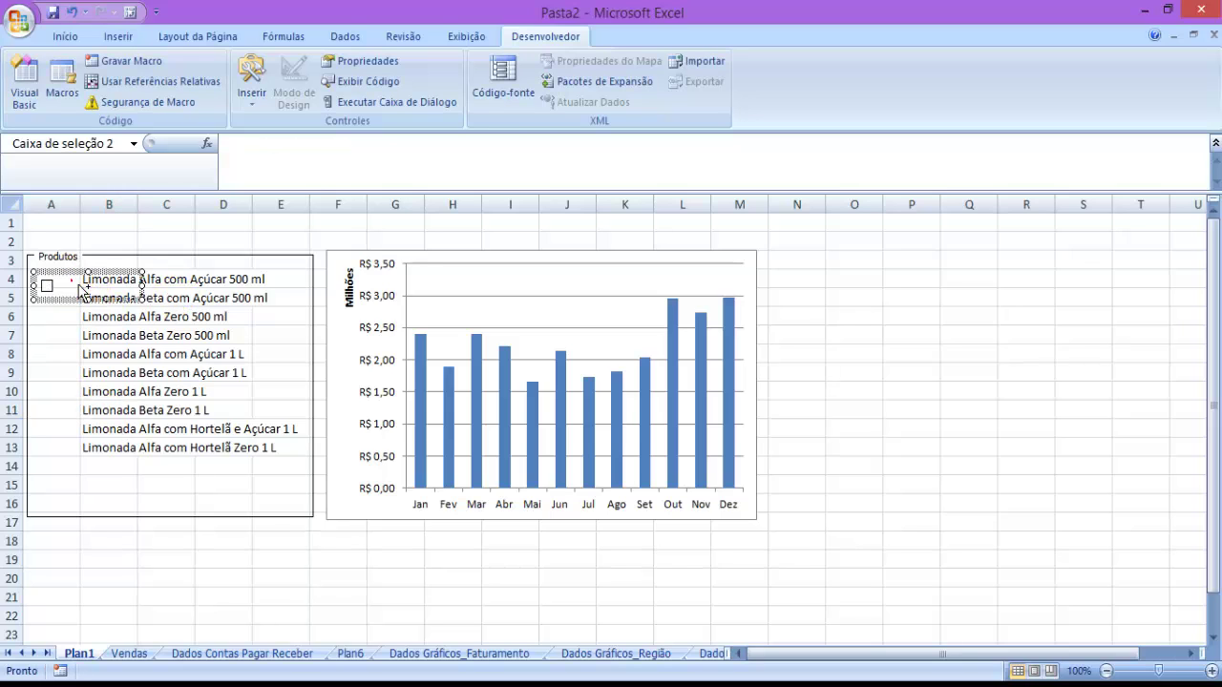
pyautogui.moveTo(74, 305); pyautogui.dragTo(84, 303)
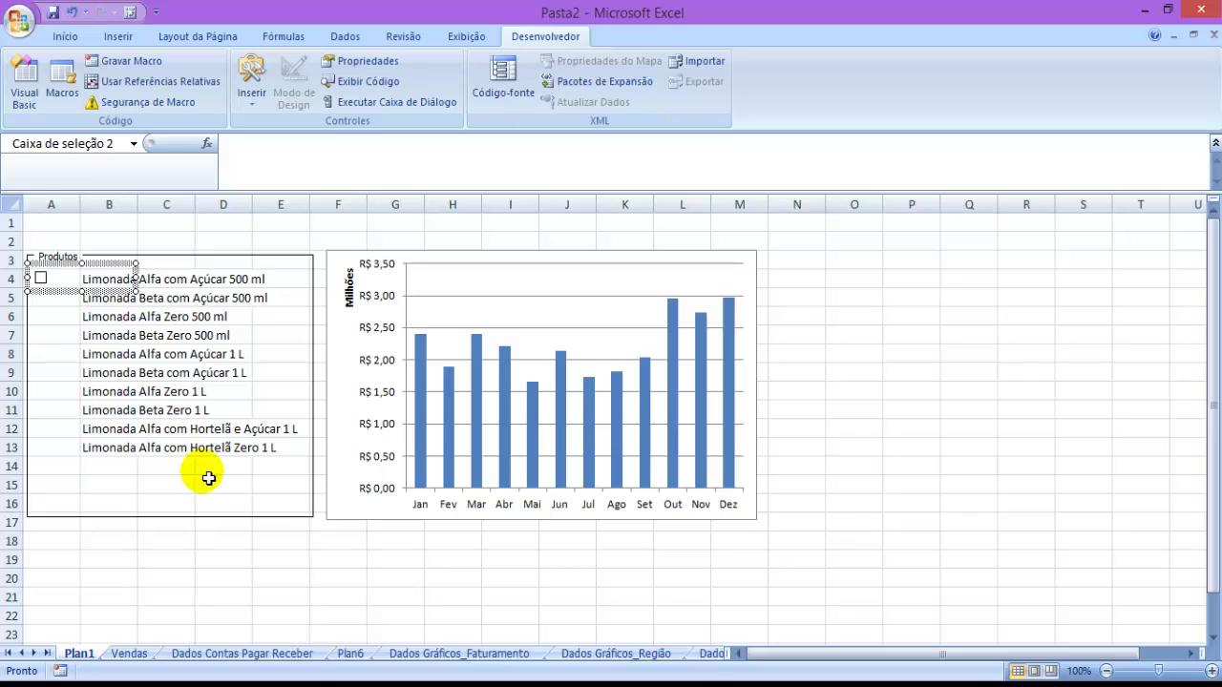
pyautogui.click(96, 373)
pyautogui.moveTo(91, 208); pyautogui.dragTo(48, 204)
# Duplicate the check box down rows 5 to 13 to give every product its own box
pyautogui.keyDown('ctrl'); pyautogui.click(67, 287); pyautogui.keyUp('ctrl')
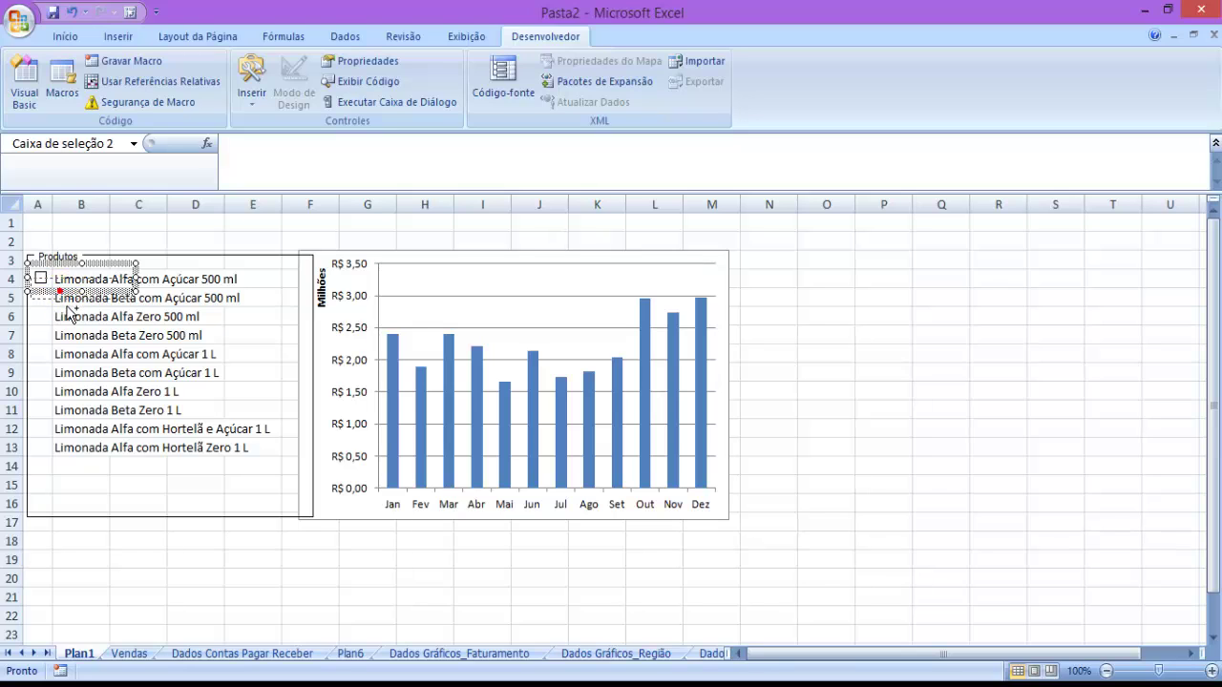
pyautogui.moveTo(69, 317); pyautogui.dragTo(77, 458)
pyautogui.click(84, 540)
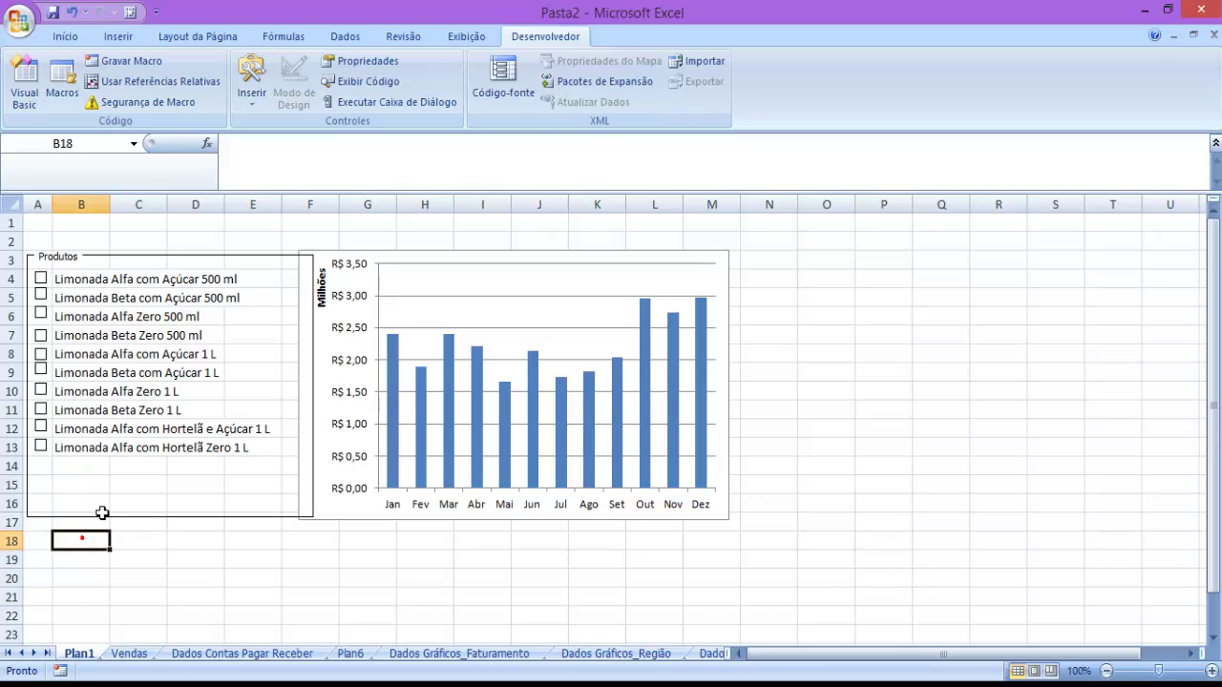
# Fine-tune the vertical positions of the check boxes in rows 13, 12 and 9 to align with their product names
pyautogui.keyDown('ctrl'); pyautogui.click(84, 296); pyautogui.keyUp('ctrl')
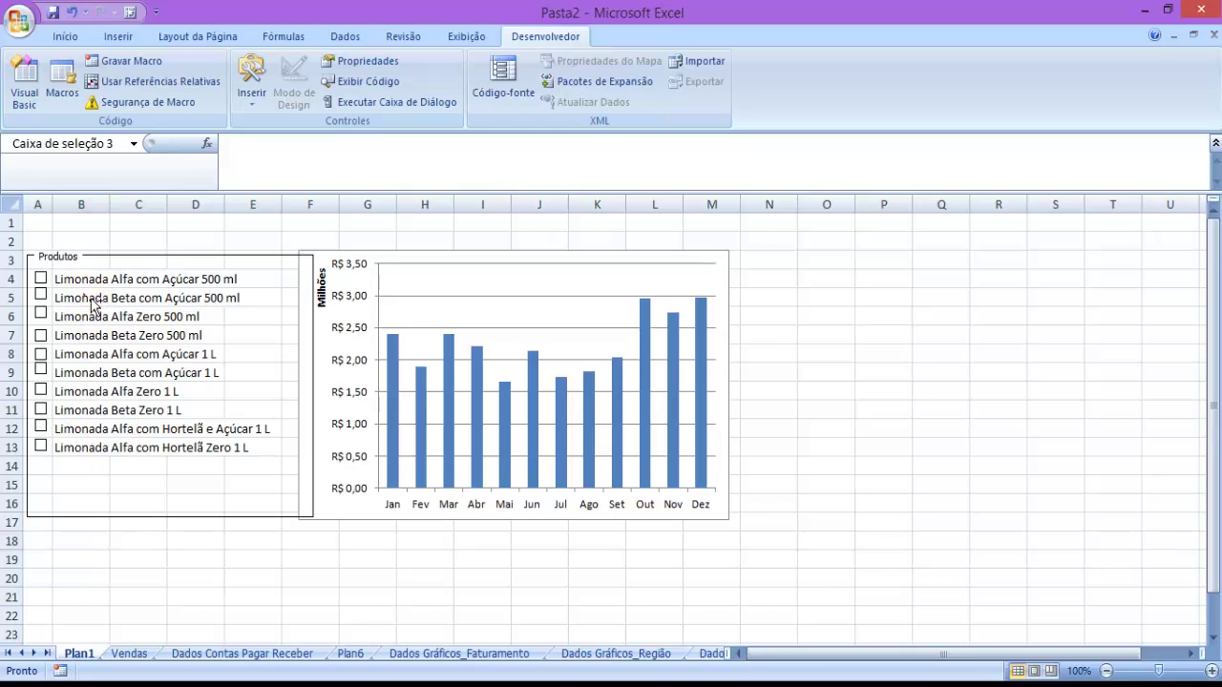
pyautogui.click(101, 564)
pyautogui.keyDown('ctrl'); pyautogui.click(82, 447); pyautogui.keyUp('ctrl')
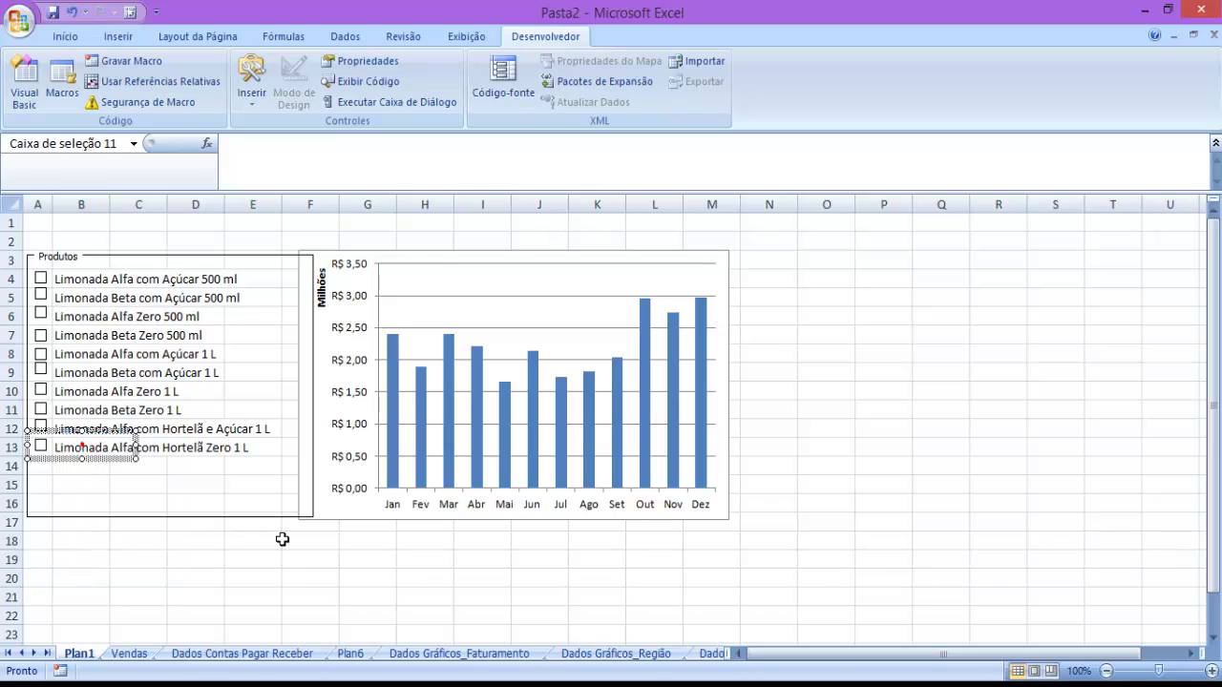
pyautogui.click(302, 543)
pyautogui.click(197, 556)
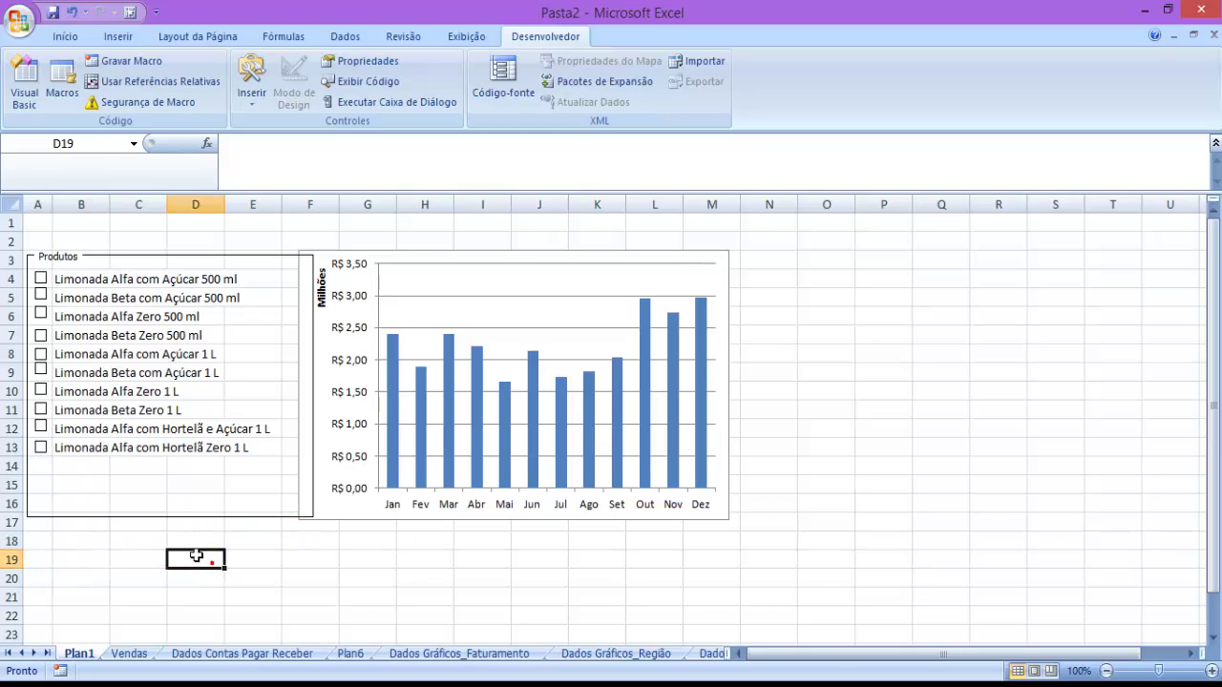
pyautogui.keyDown('ctrl'); pyautogui.click(113, 436); pyautogui.keyUp('ctrl')
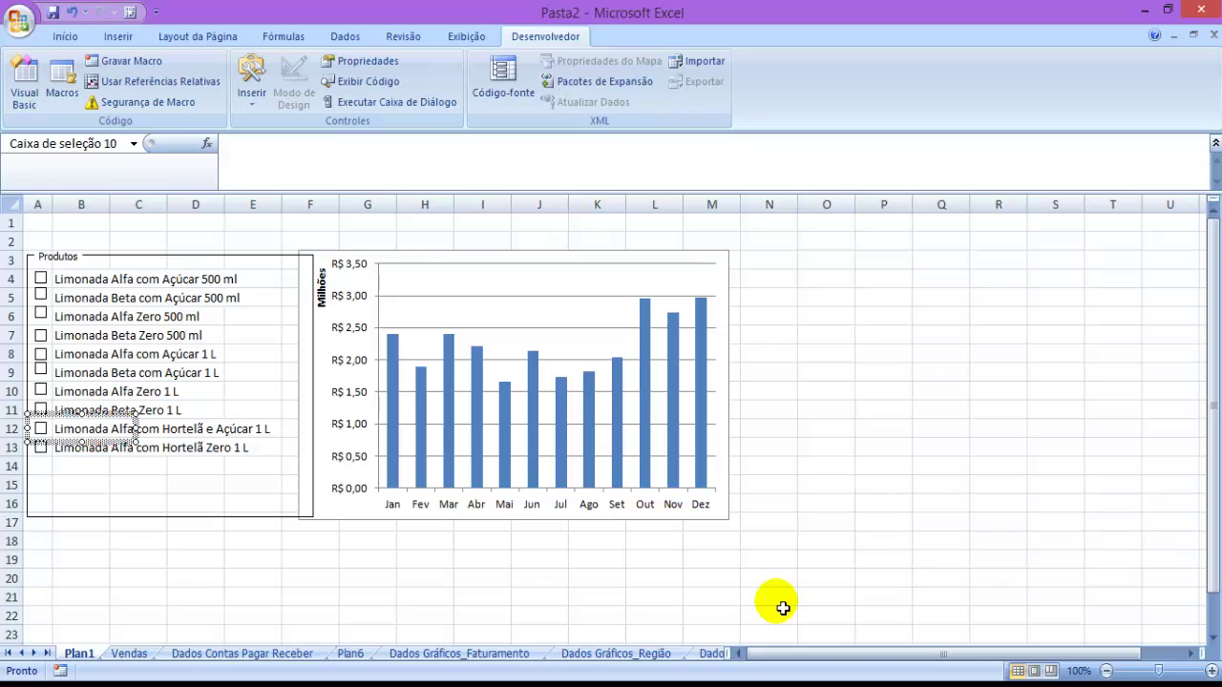
pyautogui.click(441, 600)
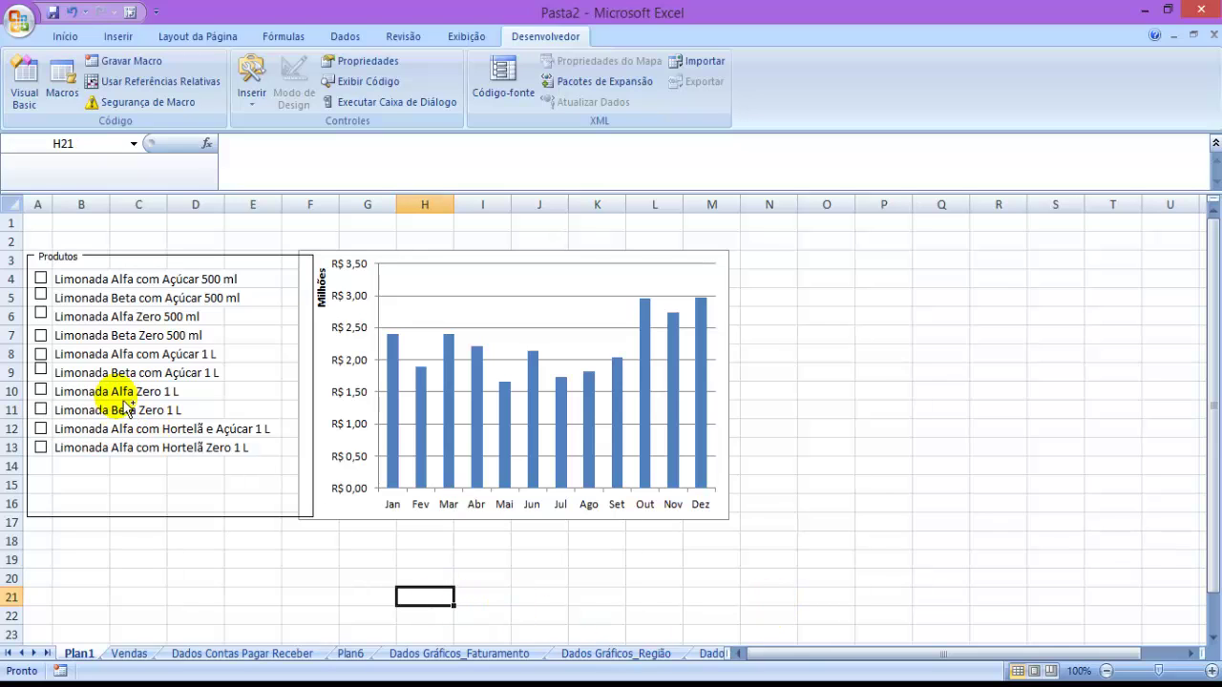
pyautogui.keyDown('ctrl'); pyautogui.click(105, 376); pyautogui.keyUp('ctrl')
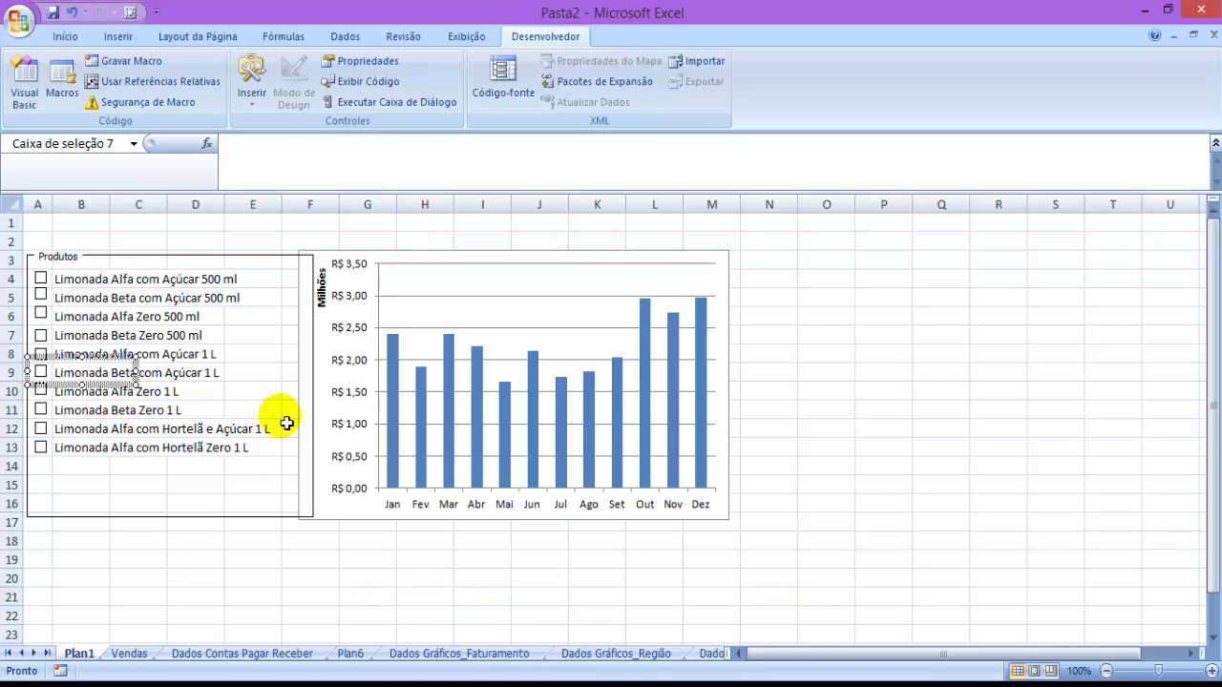
pyautogui.click(399, 597)
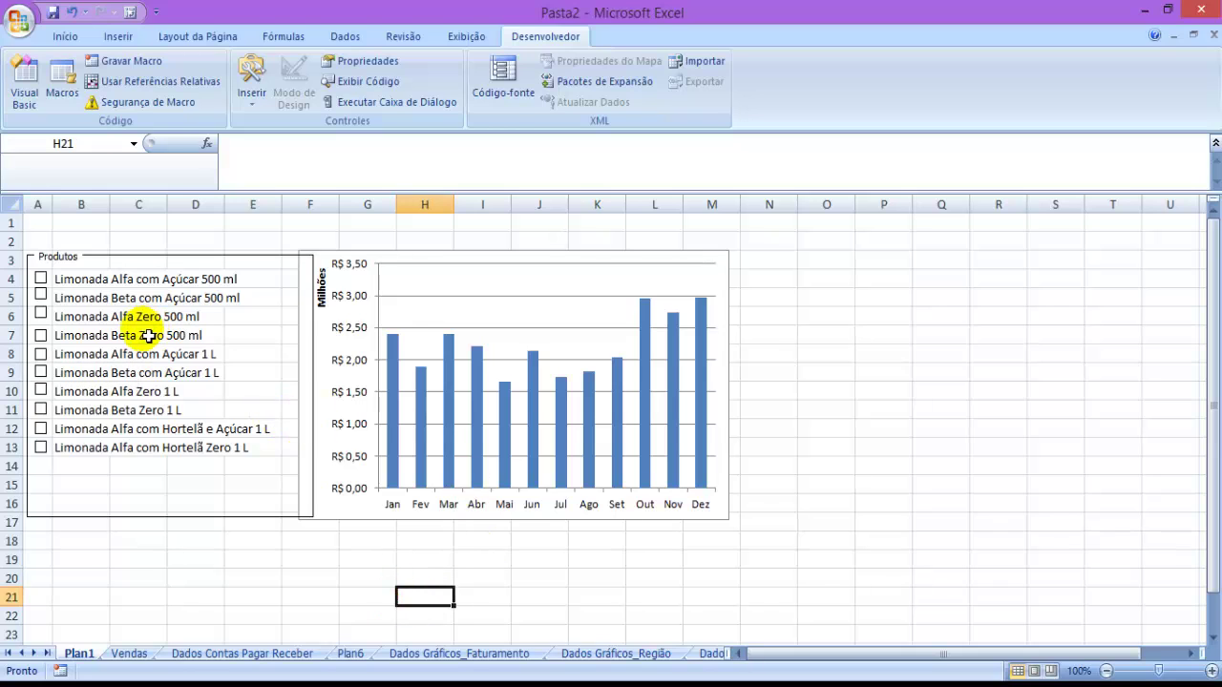
# Fine-tune the vertical positions of the check boxes in rows 6, 5 and 4 to align with their product names
pyautogui.click(140, 317)
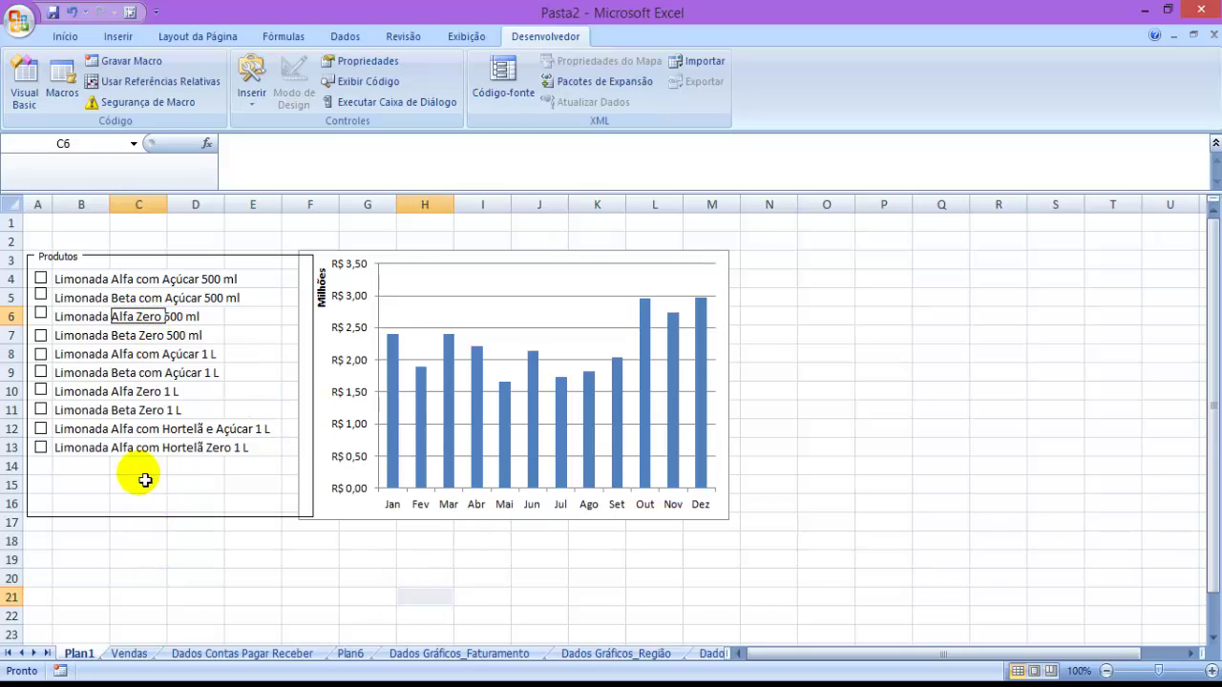
pyautogui.click(93, 563)
pyautogui.keyDown('ctrl'); pyautogui.click(72, 307); pyautogui.keyUp('ctrl')
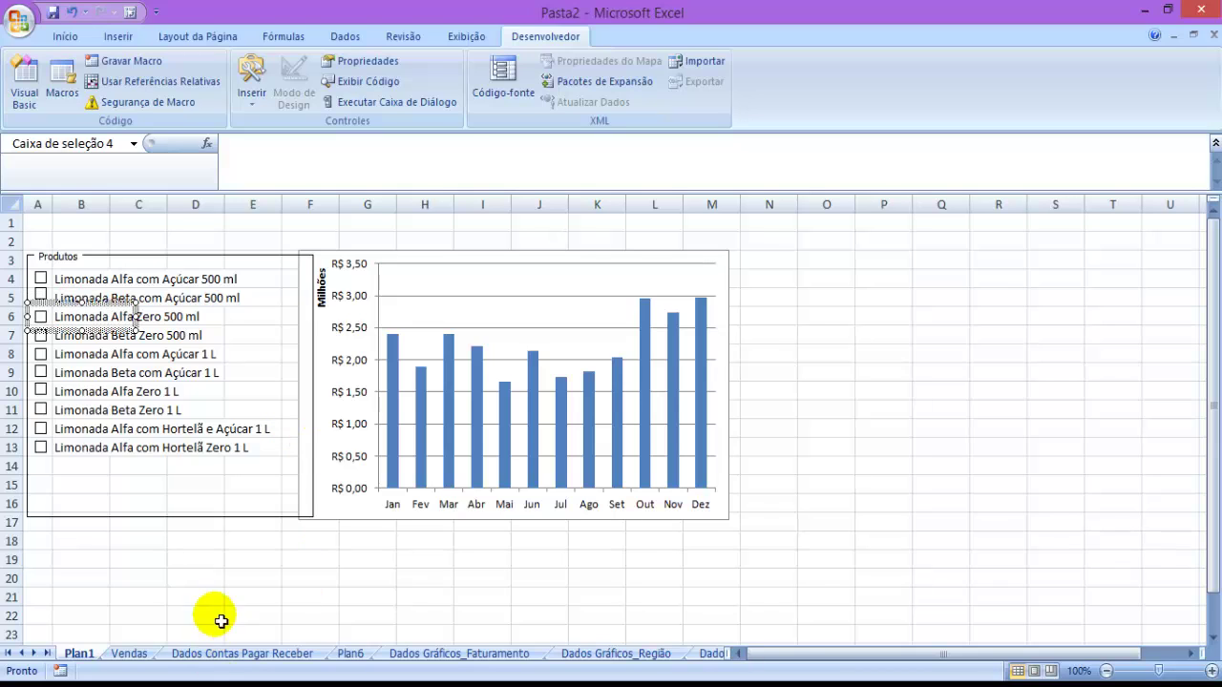
pyautogui.click(191, 596)
pyautogui.keyDown('ctrl'); pyautogui.click(69, 298); pyautogui.keyUp('ctrl')
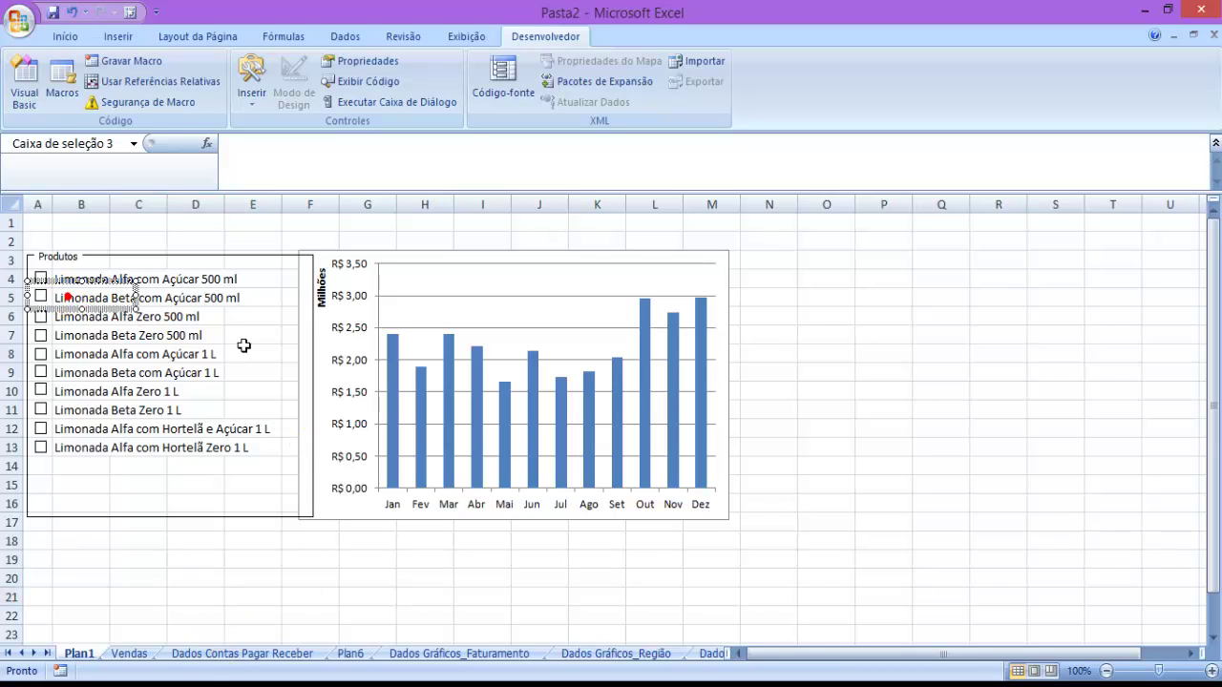
pyautogui.click(208, 597)
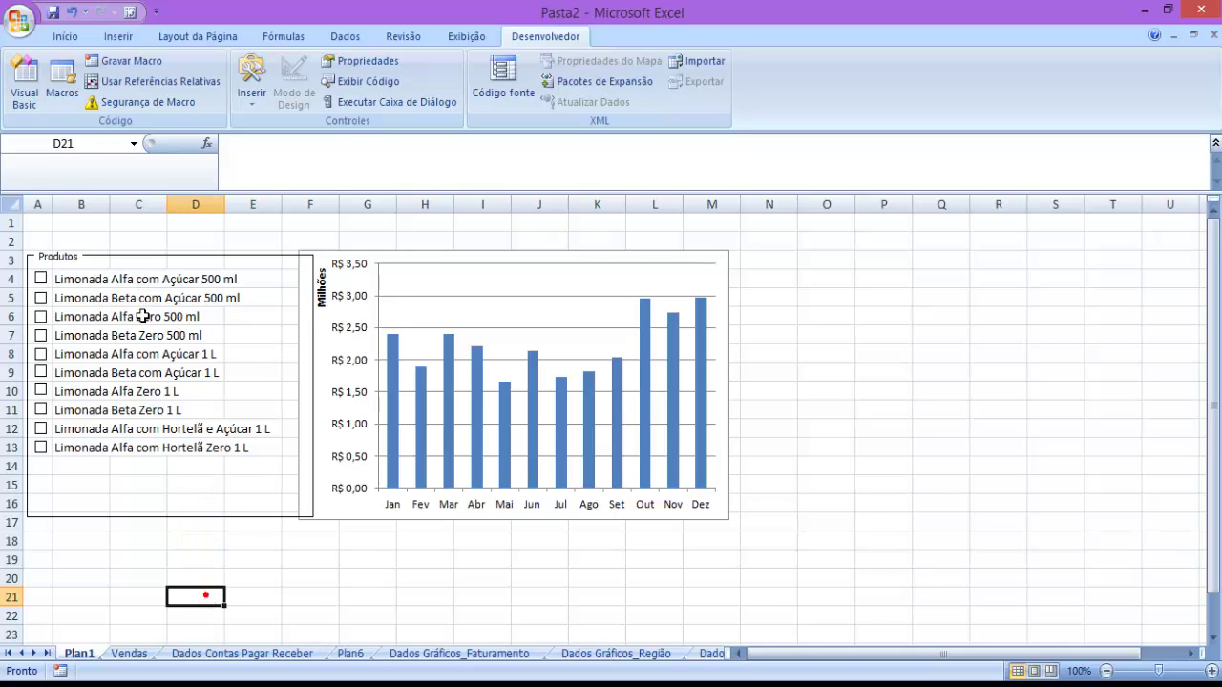
pyautogui.keyDown('ctrl'); pyautogui.click(107, 283); pyautogui.keyUp('ctrl')
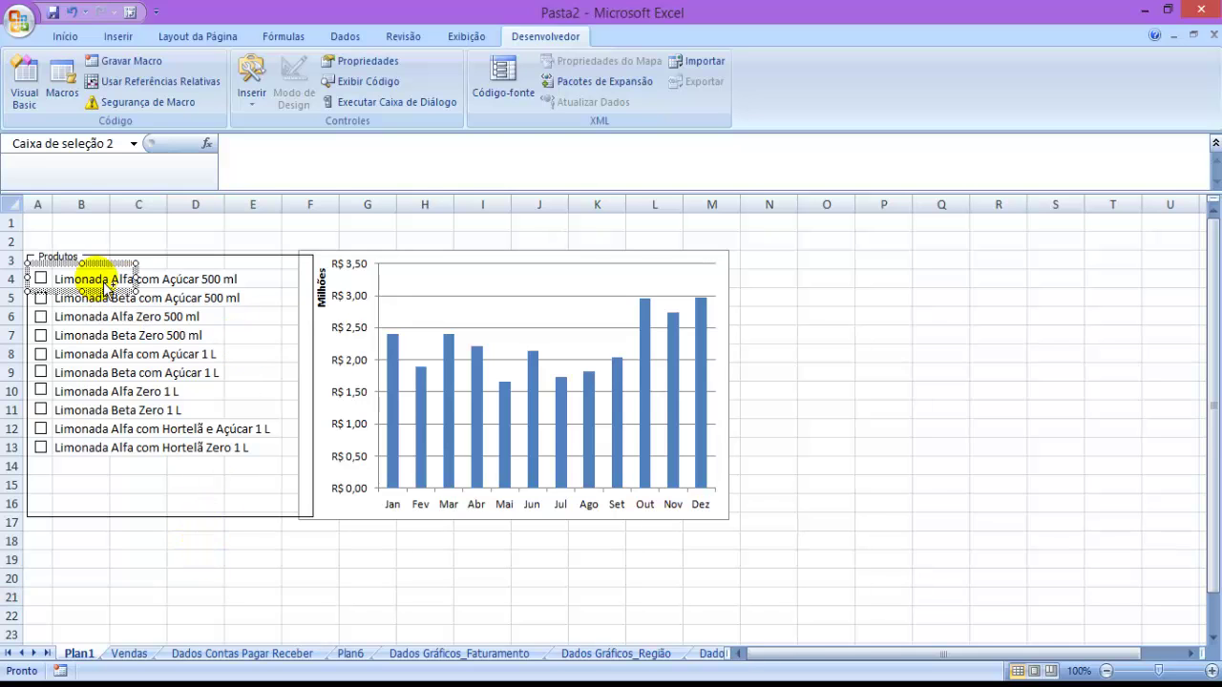
pyautogui.click(164, 655)
pyautogui.click(131, 655)
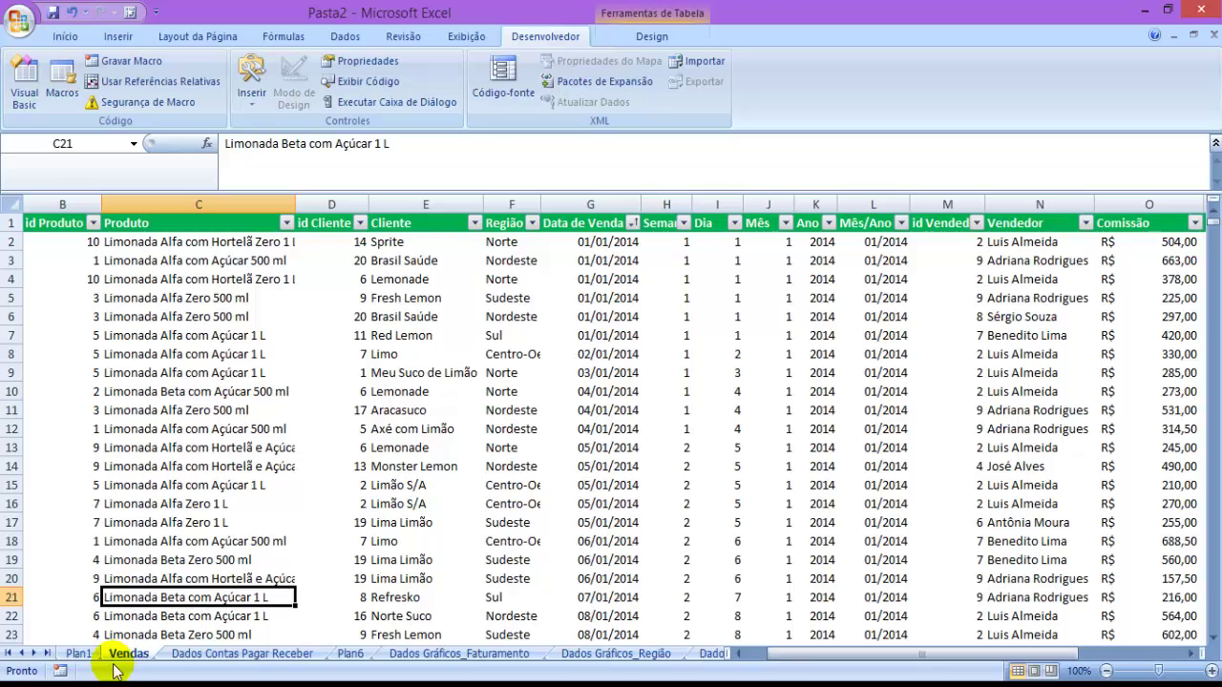
pyautogui.click(78, 654)
pyautogui.click(143, 562)
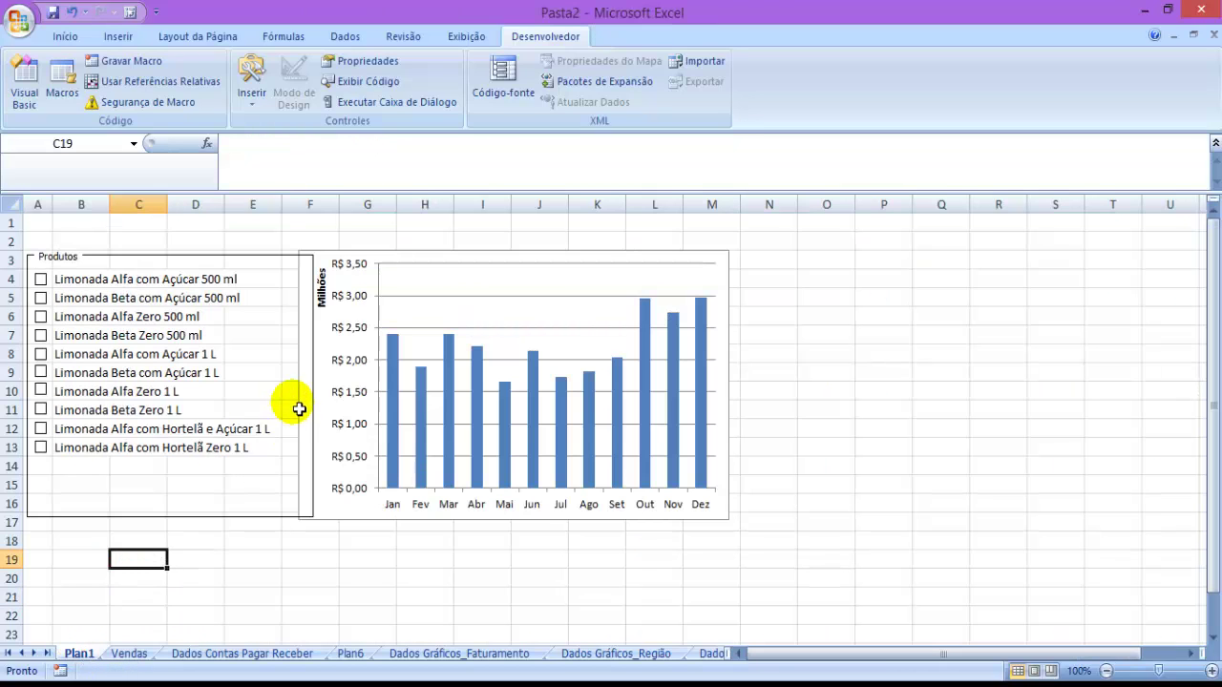
# Narrow the Produtos group box so that it ends within column E and no longer overlaps the chart
pyautogui.click(286, 571)
pyautogui.keyDown('ctrl'); pyautogui.click(316, 396); pyautogui.keyUp('ctrl')
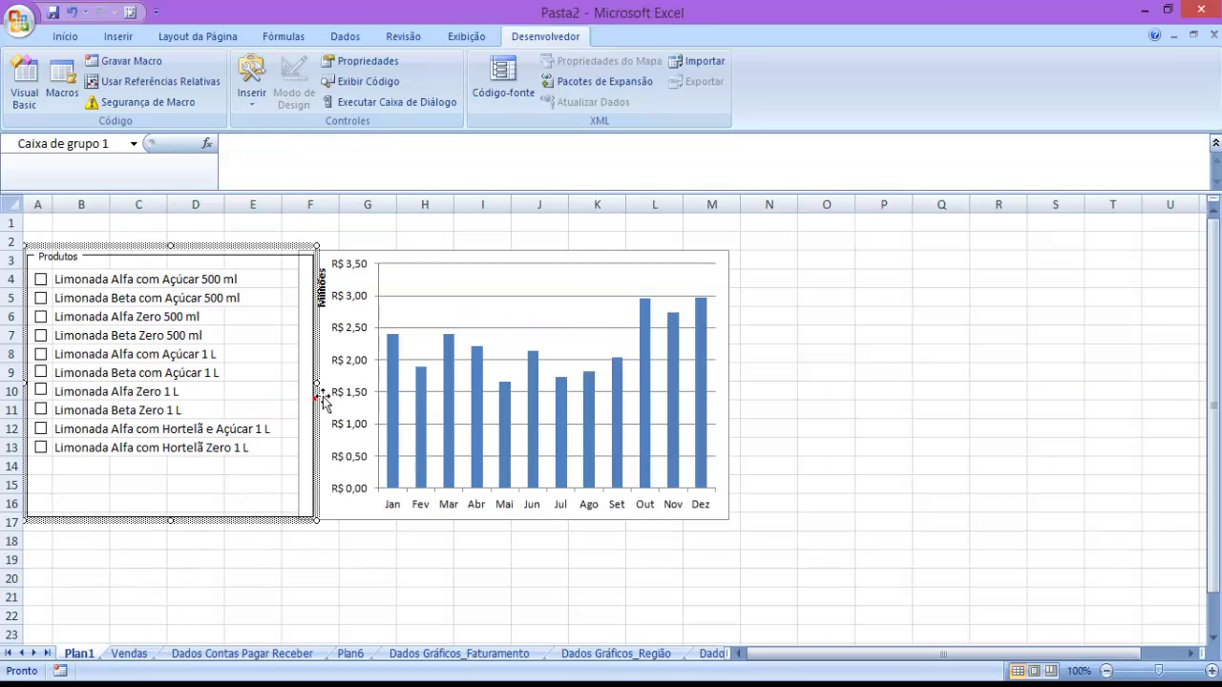
pyautogui.moveTo(327, 399); pyautogui.dragTo(286, 397)
pyautogui.click(253, 578)
# Remove the revenue chart from its current place and paste it at cell F3, directly beside the Produtos group box
pyautogui.click(314, 439)
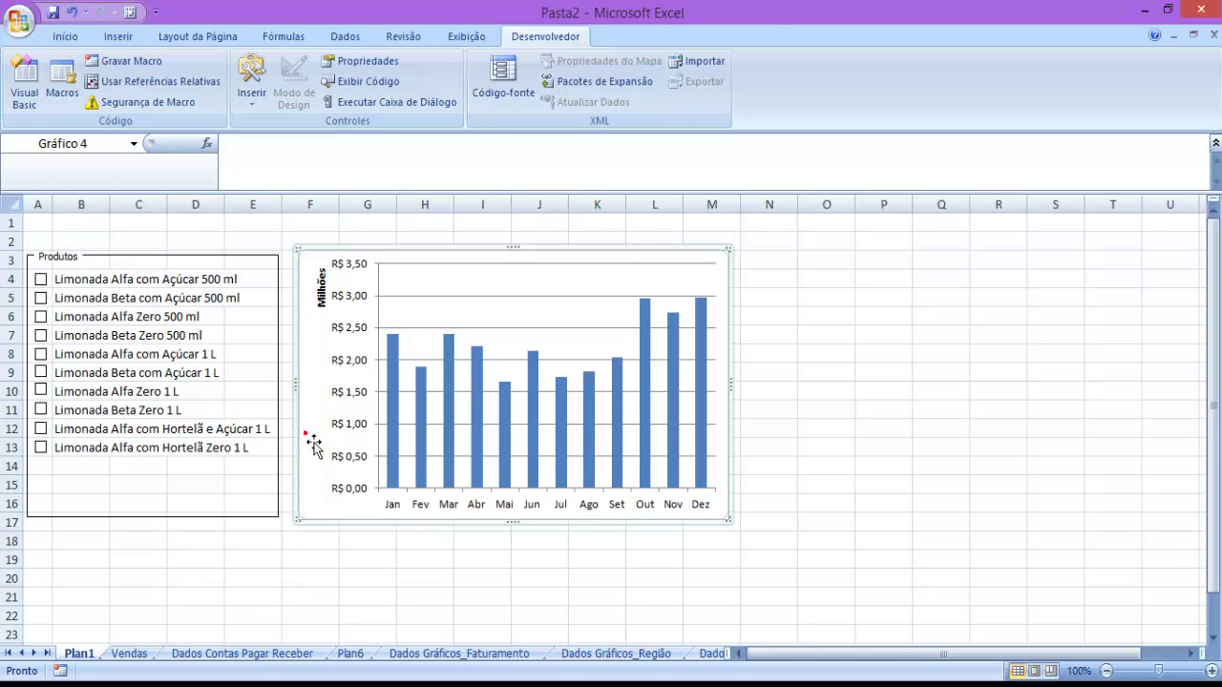
pyautogui.click(323, 445)
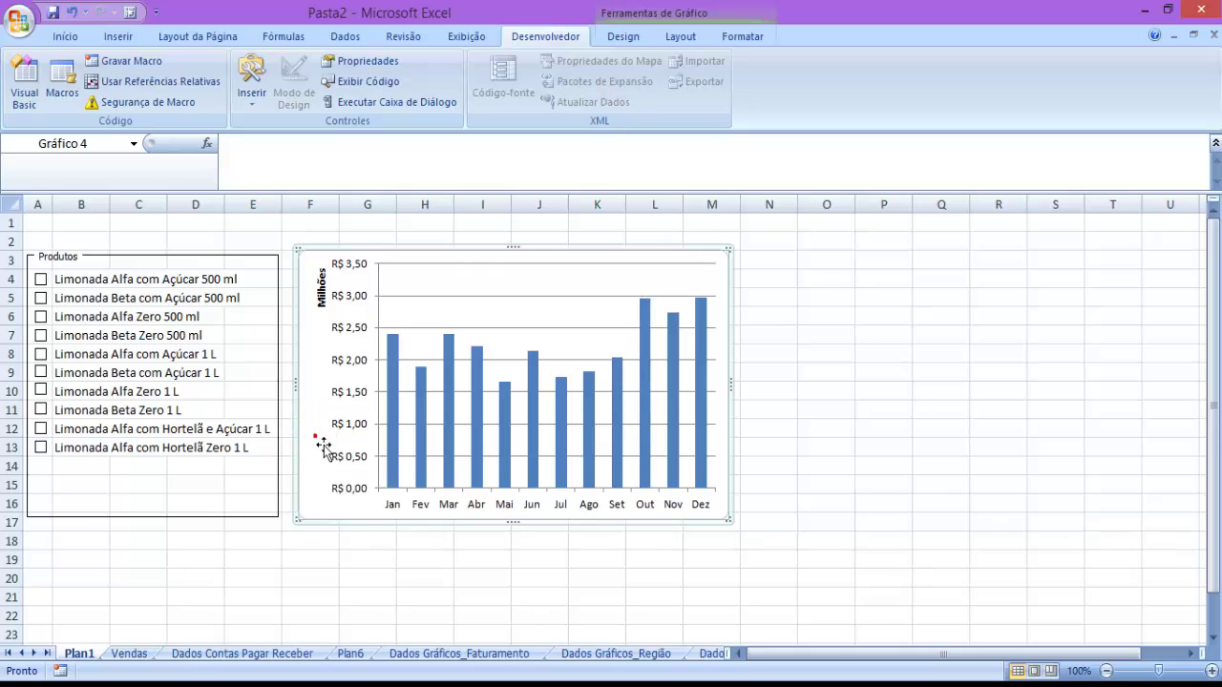
pyautogui.click(324, 445)
pyautogui.press('Delete')
pyautogui.click(296, 266)
pyautogui.hotkey('ctrl', 'v')
pyautogui.click(655, 615)
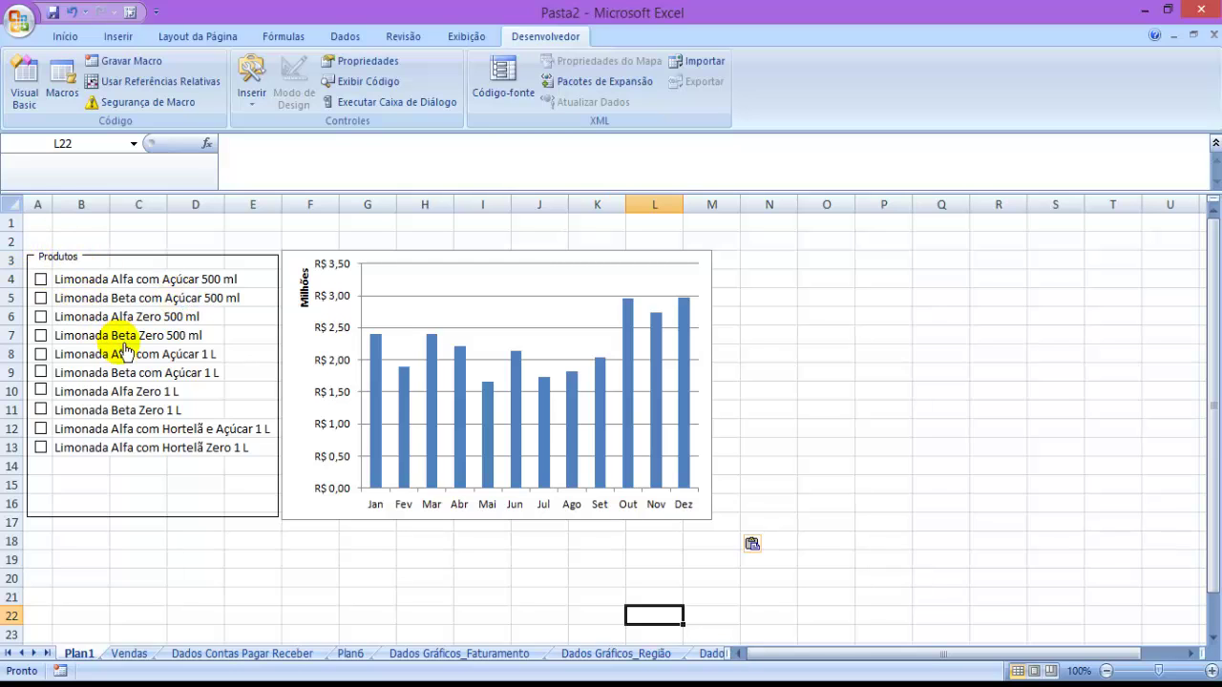
# Link the row 4 check box, Limonada Alfa com Açúcar 500 ml, to cell B3 of Dados Gráficos_Faturamento
pyautogui.rightClick(62, 284)
pyautogui.click(151, 446)
pyautogui.click(233, 225)
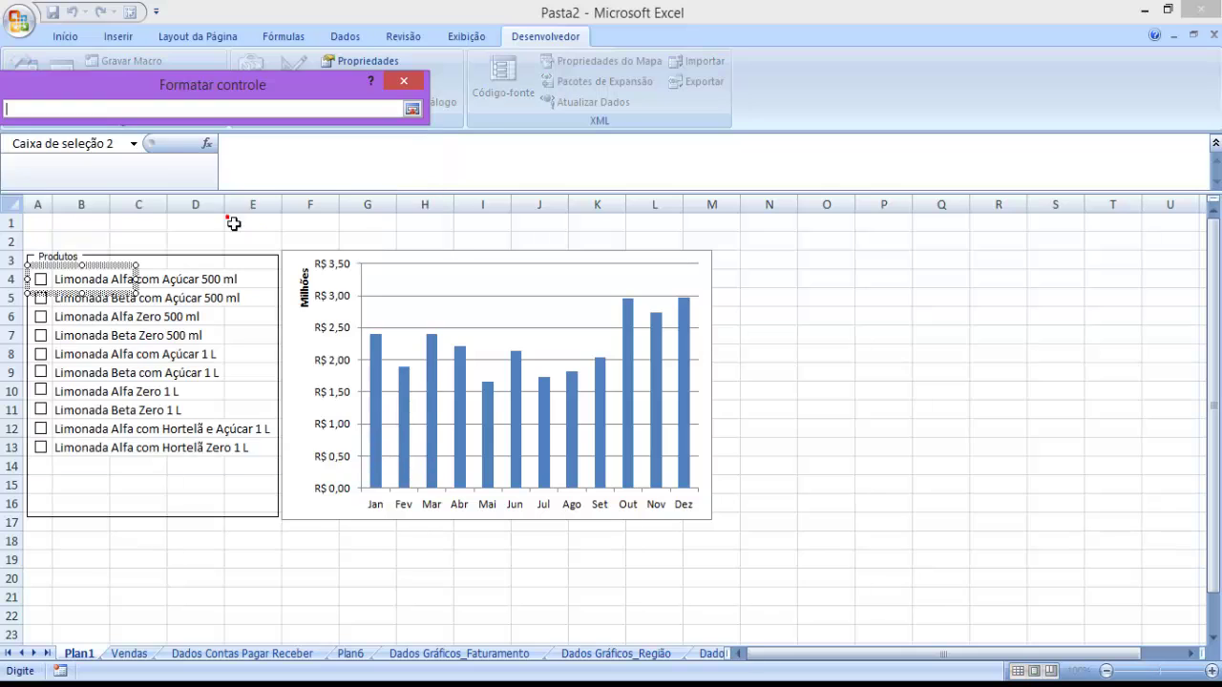
pyautogui.click(426, 653)
pyautogui.click(118, 261)
pyautogui.press('Return')
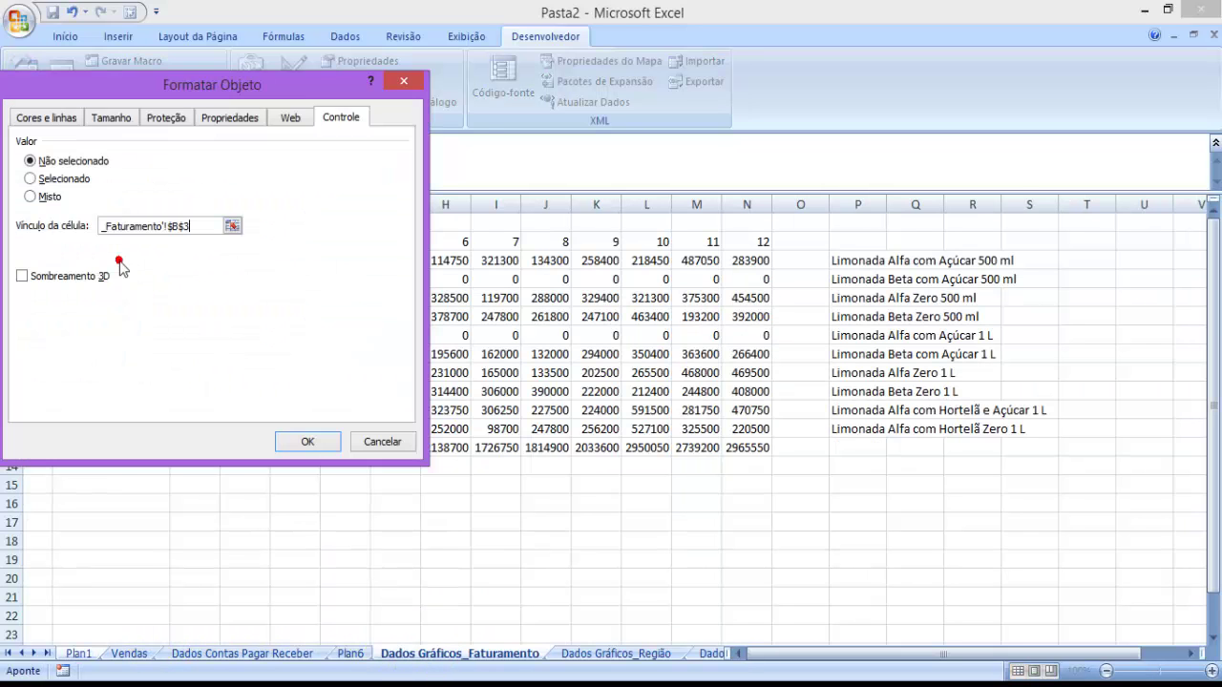
pyautogui.click(307, 441)
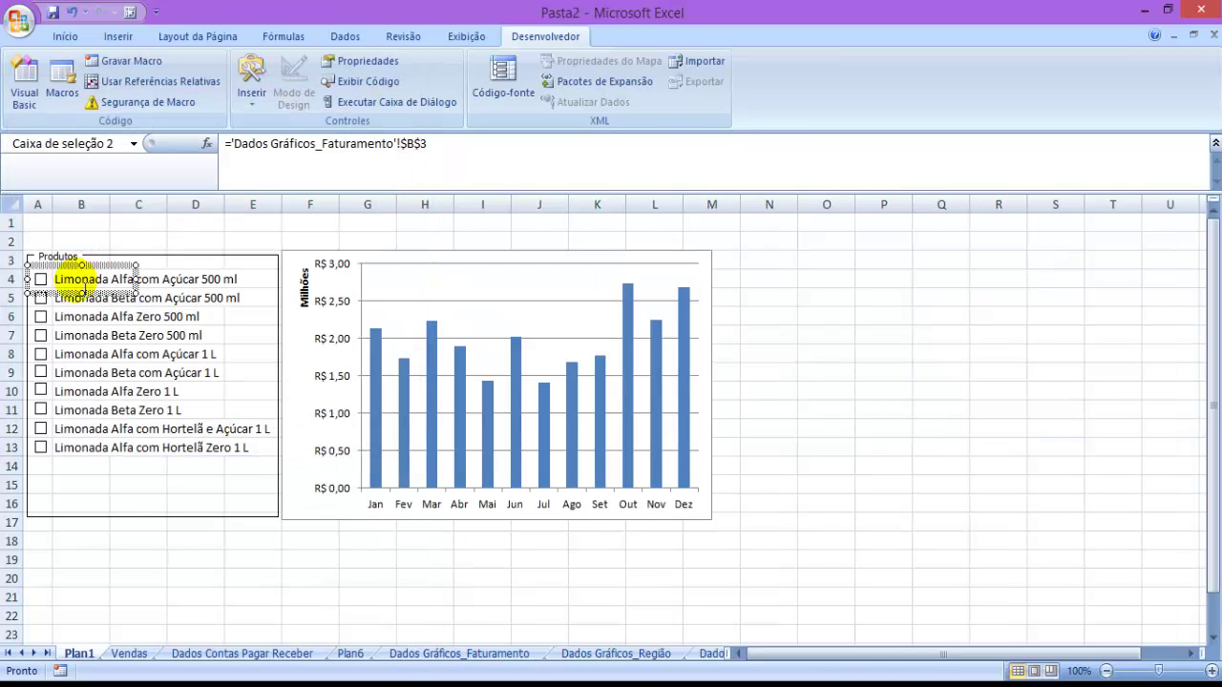
# Link the row 5 check box, Limonada Beta com Açúcar 500 ml, to cell B4 of Dados Gráficos_Faturamento
pyautogui.rightClick(59, 308)
pyautogui.click(173, 468)
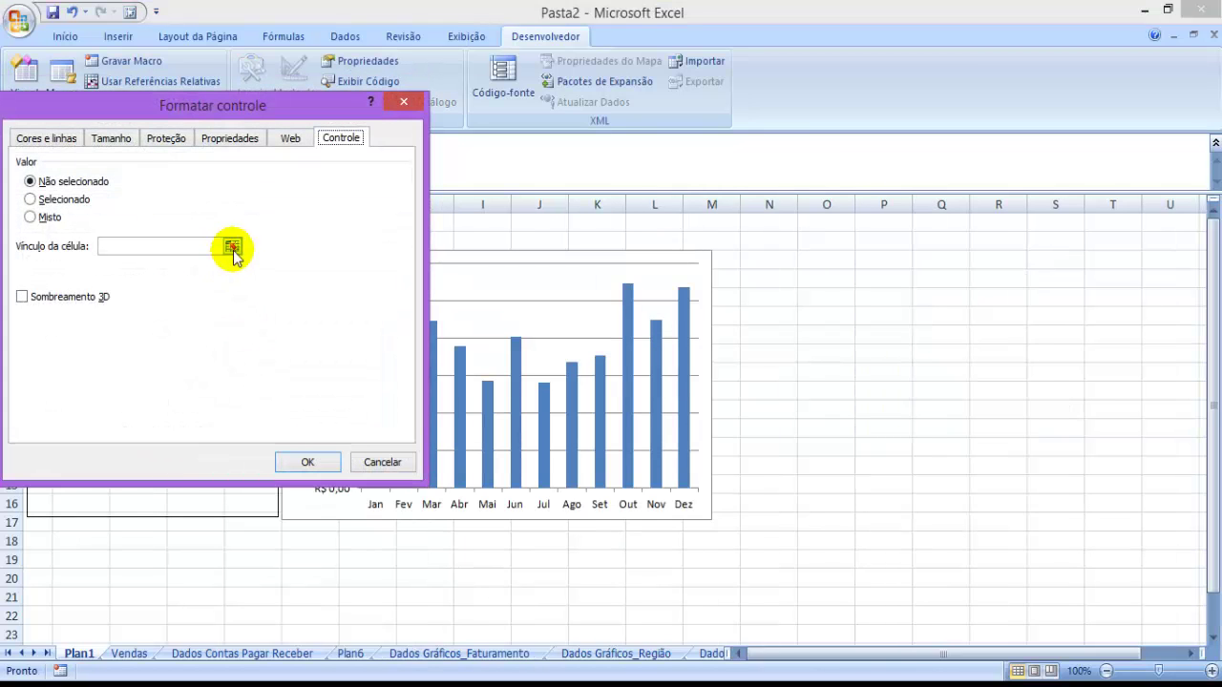
pyautogui.click(234, 245)
pyautogui.click(406, 655)
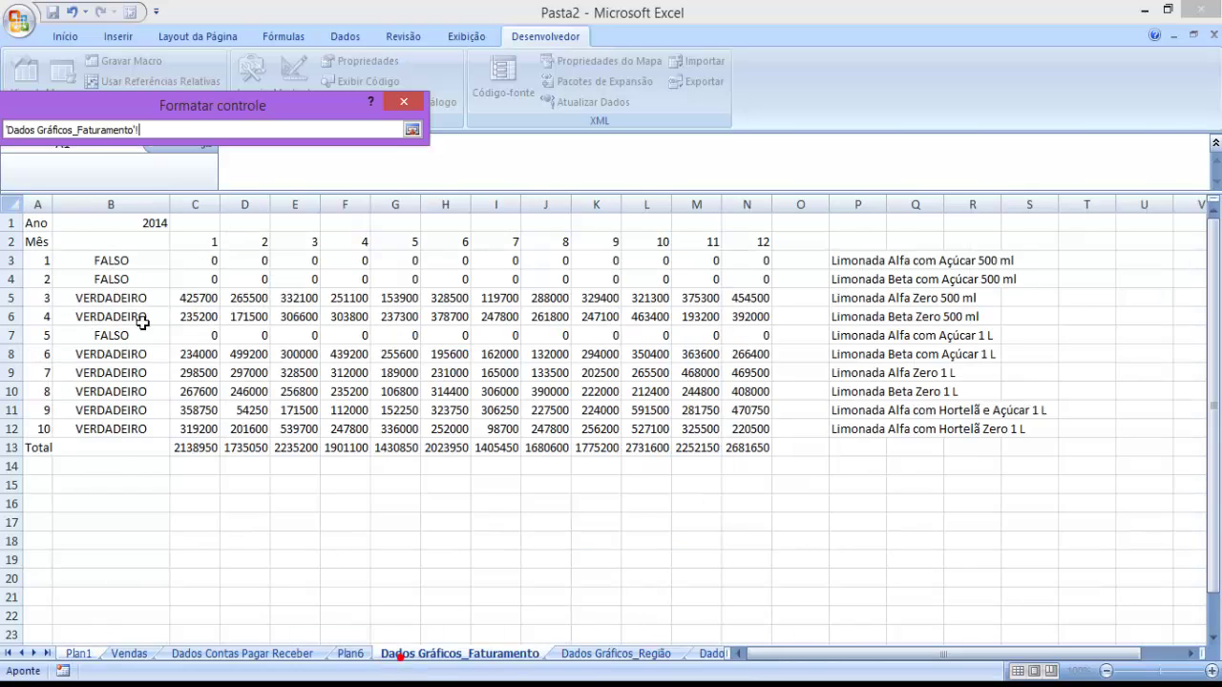
pyautogui.click(111, 279)
pyautogui.press('Return')
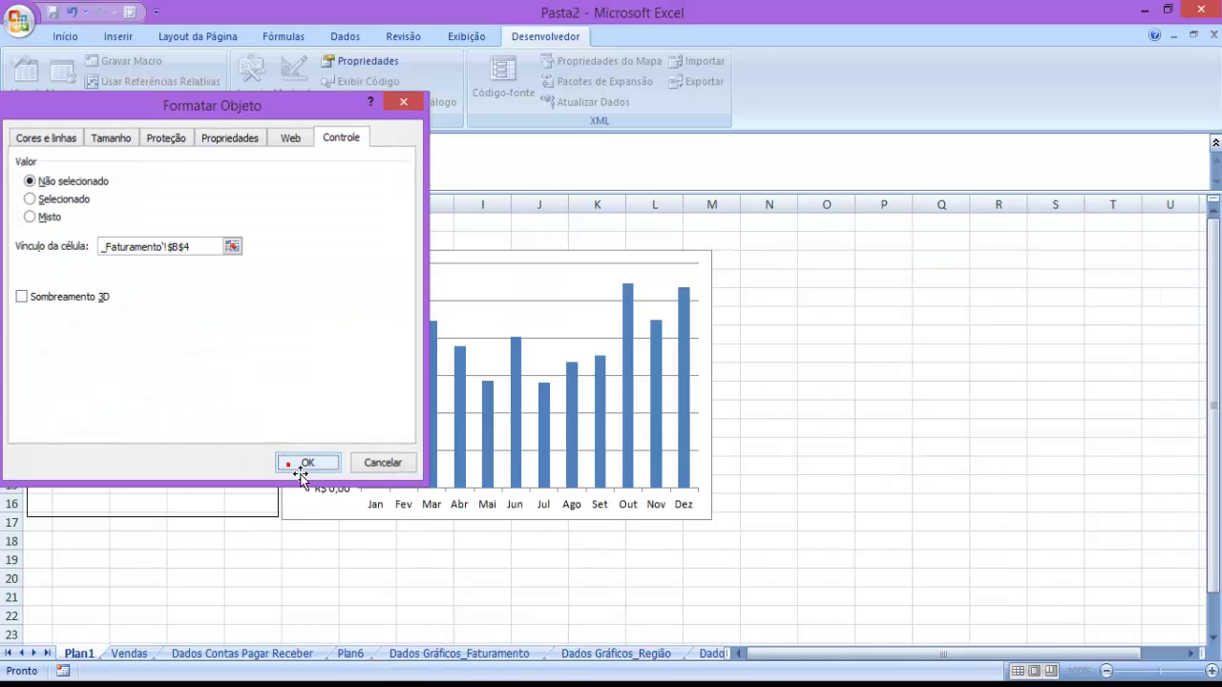
pyautogui.click(305, 462)
# Link the row 6 check box, Limonada Alfa Zero 500 ml, to cell B5 of Dados Gráficos_Faturamento
pyautogui.rightClick(80, 317)
pyautogui.click(172, 480)
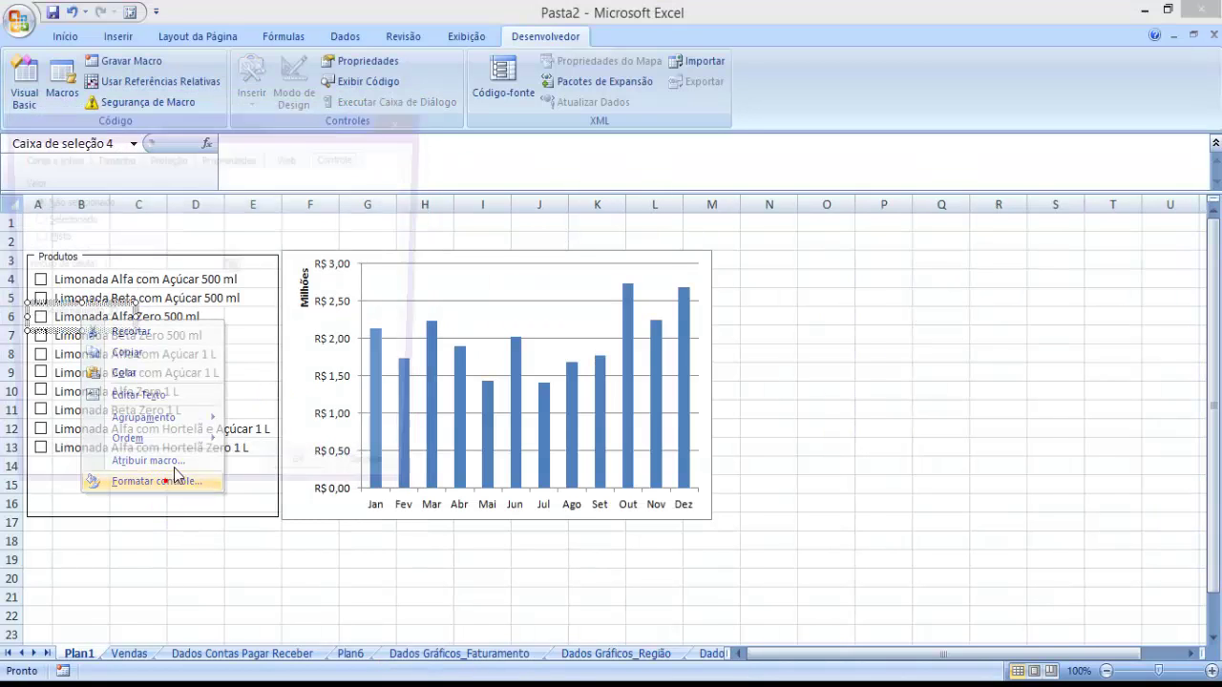
pyautogui.click(237, 276)
pyautogui.click(424, 655)
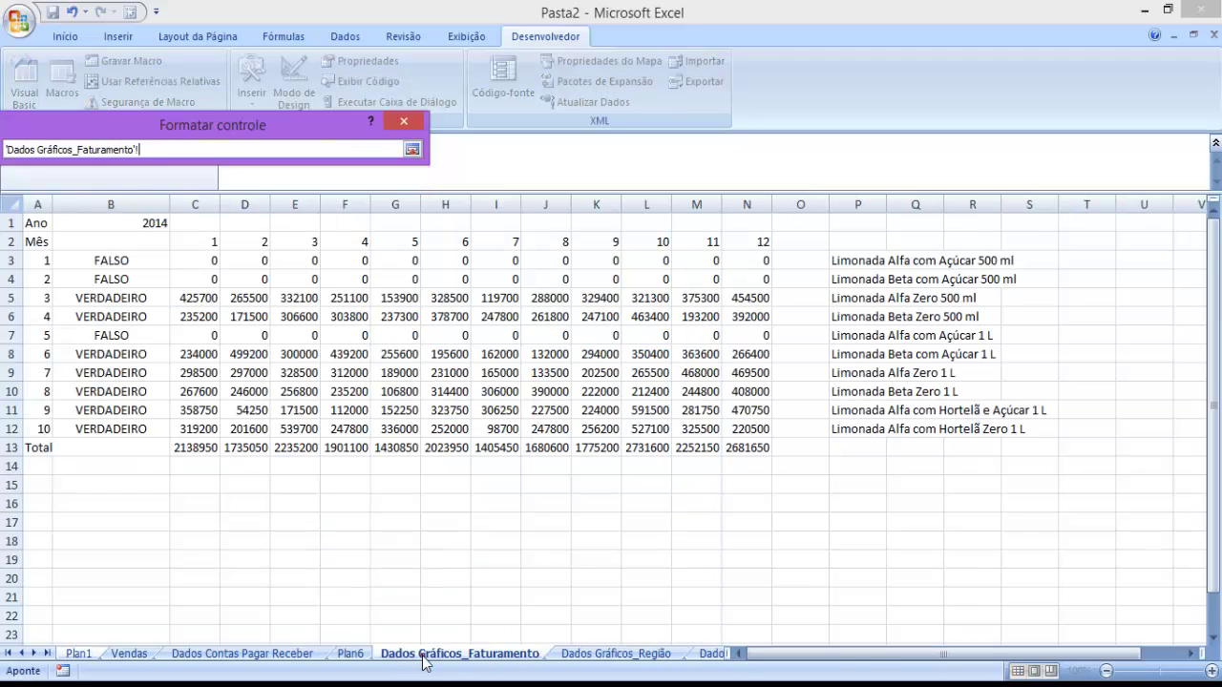
pyautogui.click(122, 299)
pyautogui.press('Return')
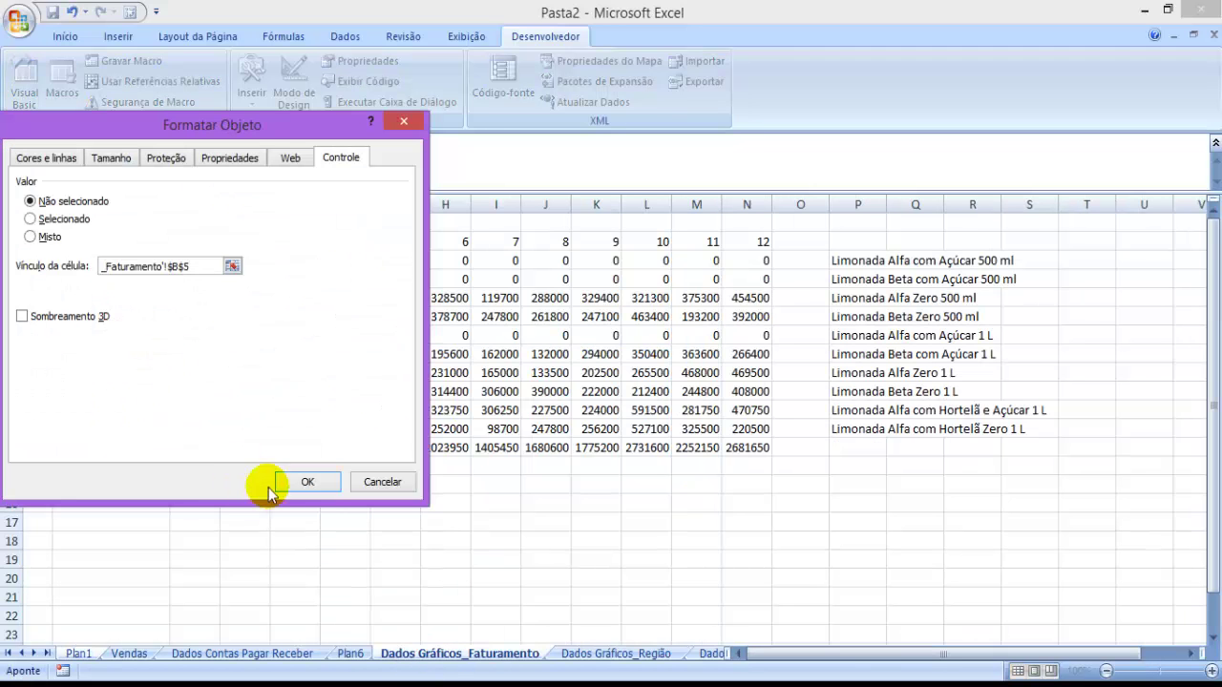
pyautogui.click(306, 482)
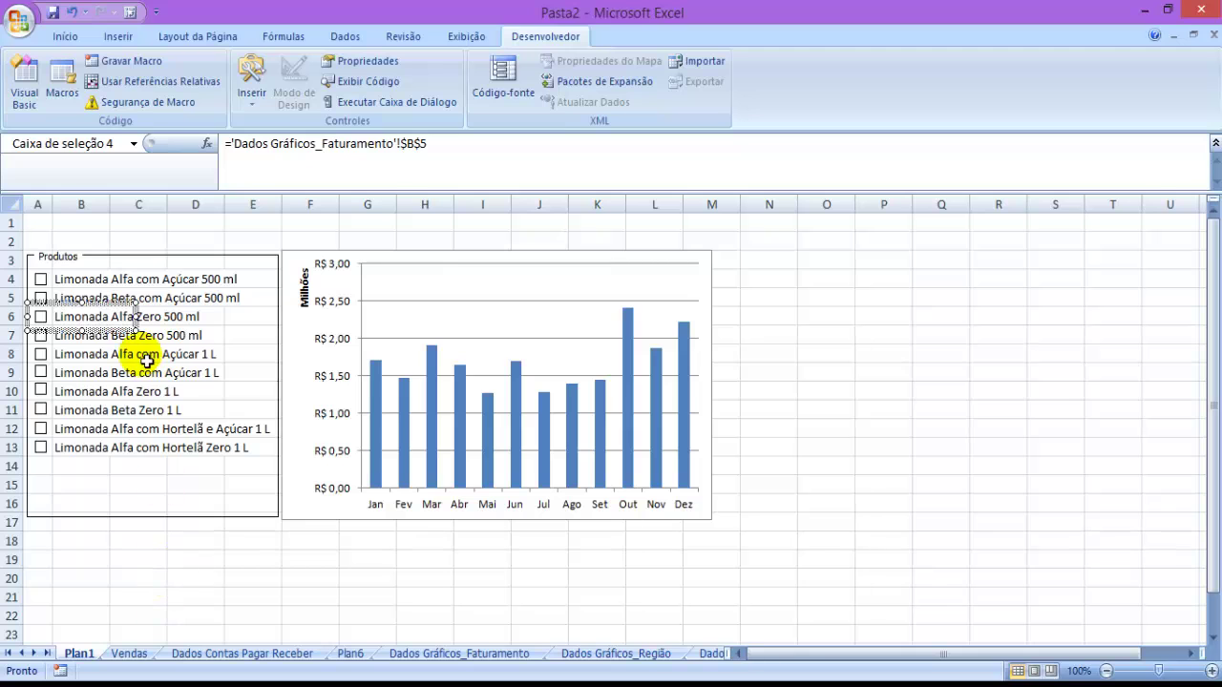
# Link the row 7 check box, Limonada Beta Zero 500 ml, to cell B6 of Dados Gráficos_Faturamento
pyautogui.rightClick(75, 334)
pyautogui.click(159, 497)
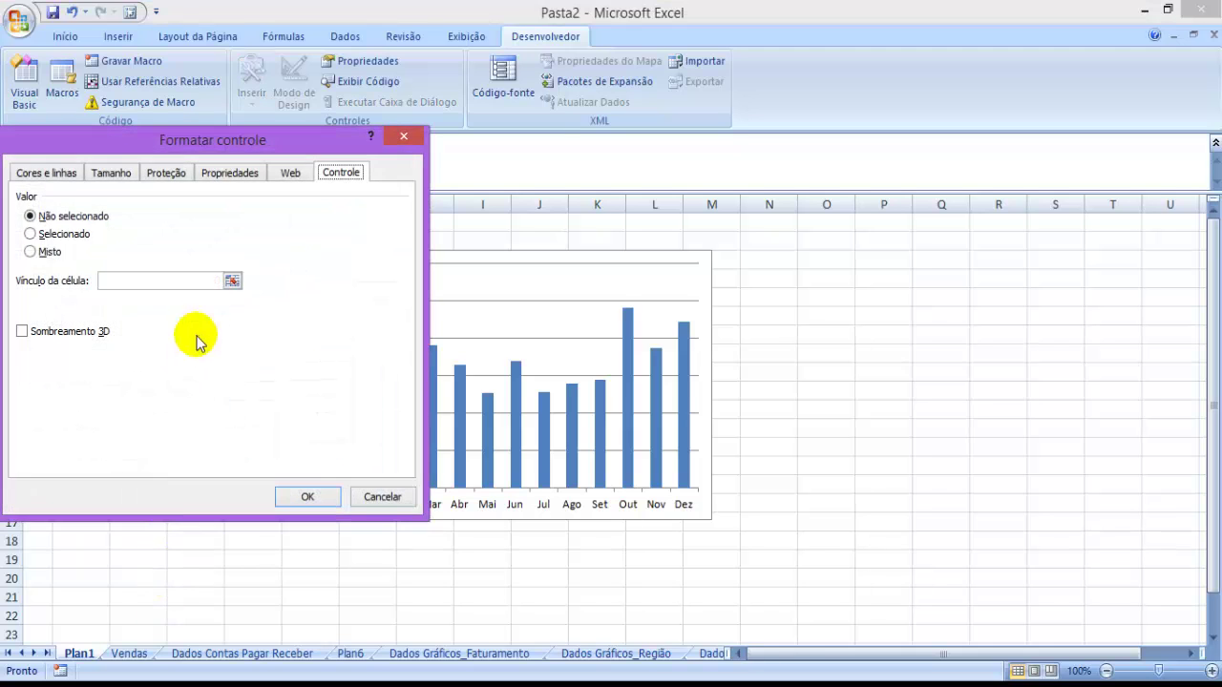
pyautogui.click(232, 280)
pyautogui.click(432, 653)
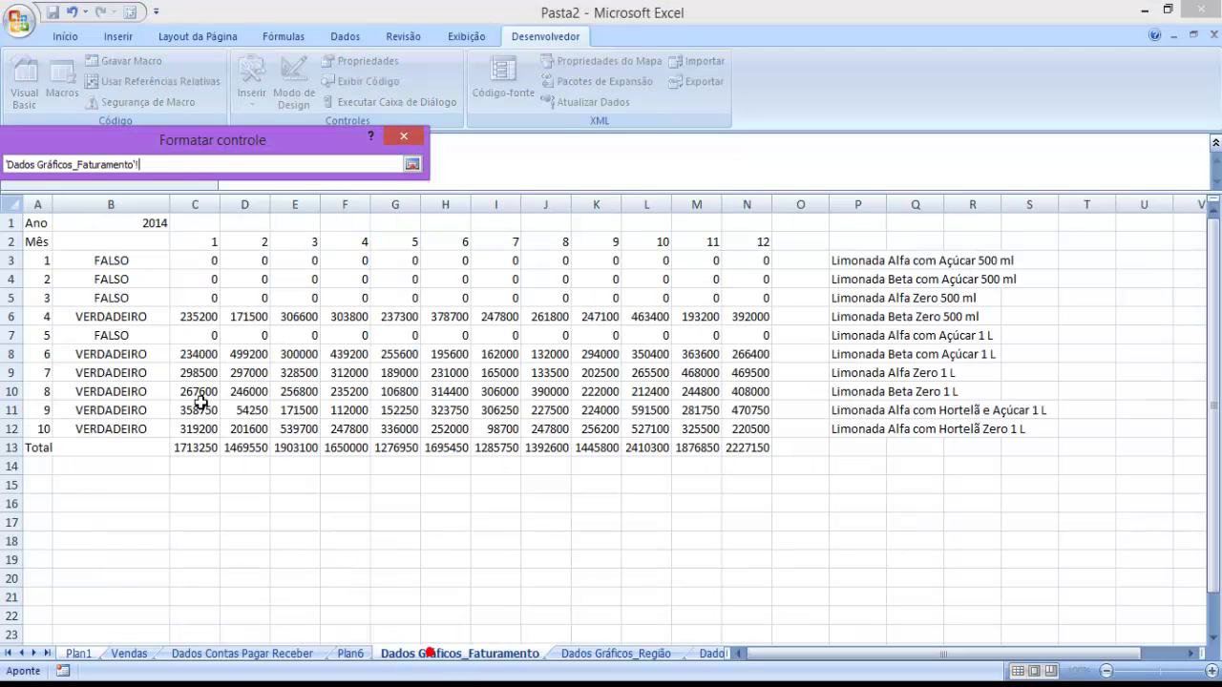
pyautogui.click(116, 319)
pyautogui.press('Return')
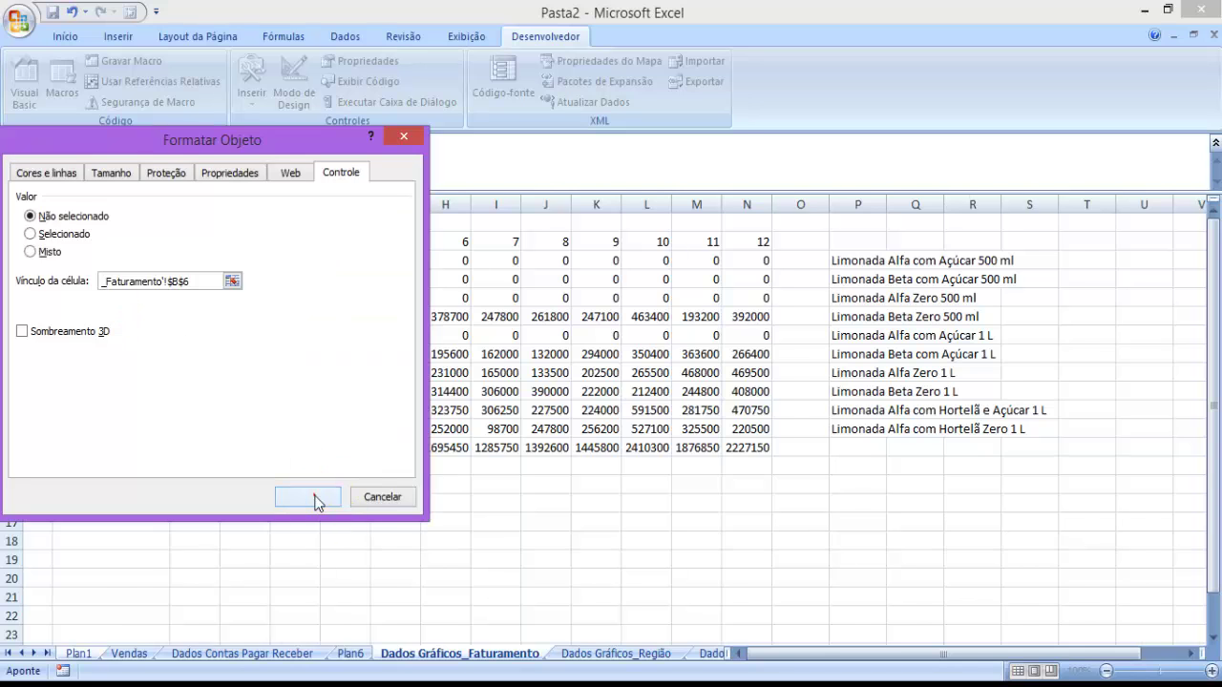
pyautogui.click(309, 497)
# Link the row 8 check box, Limonada Alfa com Açúcar 1 L, to cell B7 of Dados Gráficos_Faturamento
pyautogui.rightClick(87, 362)
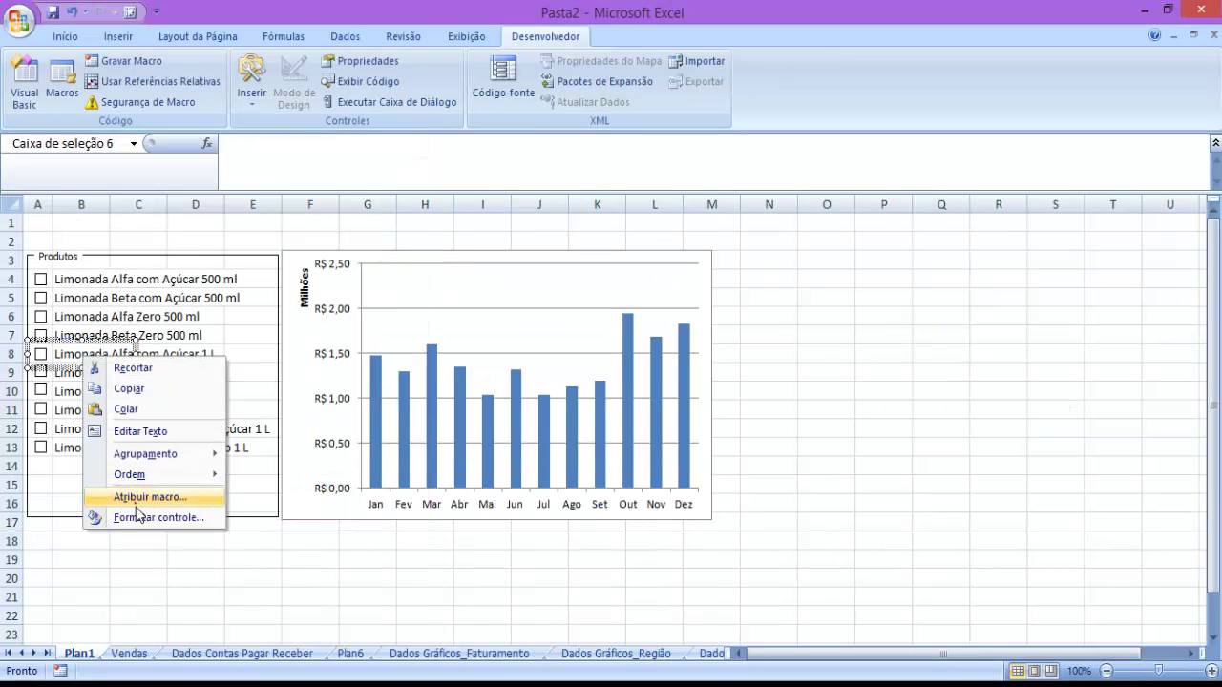
pyautogui.click(101, 517)
pyautogui.click(233, 302)
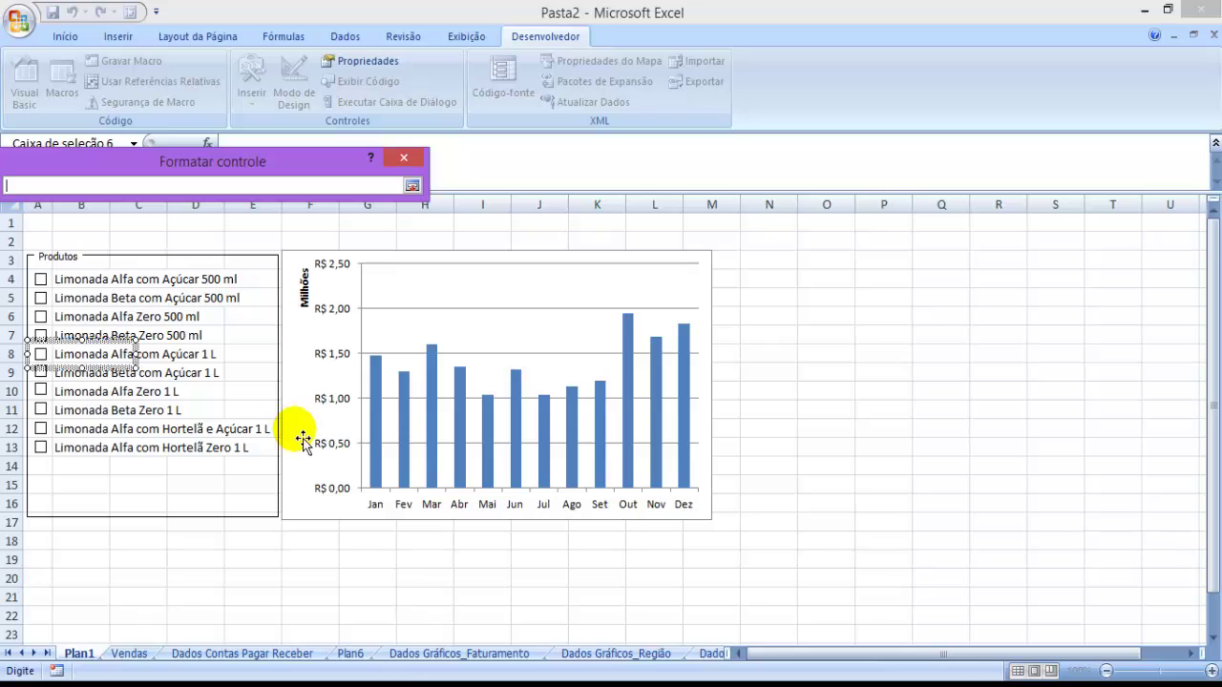
pyautogui.click(402, 655)
pyautogui.click(132, 340)
pyautogui.press('Return')
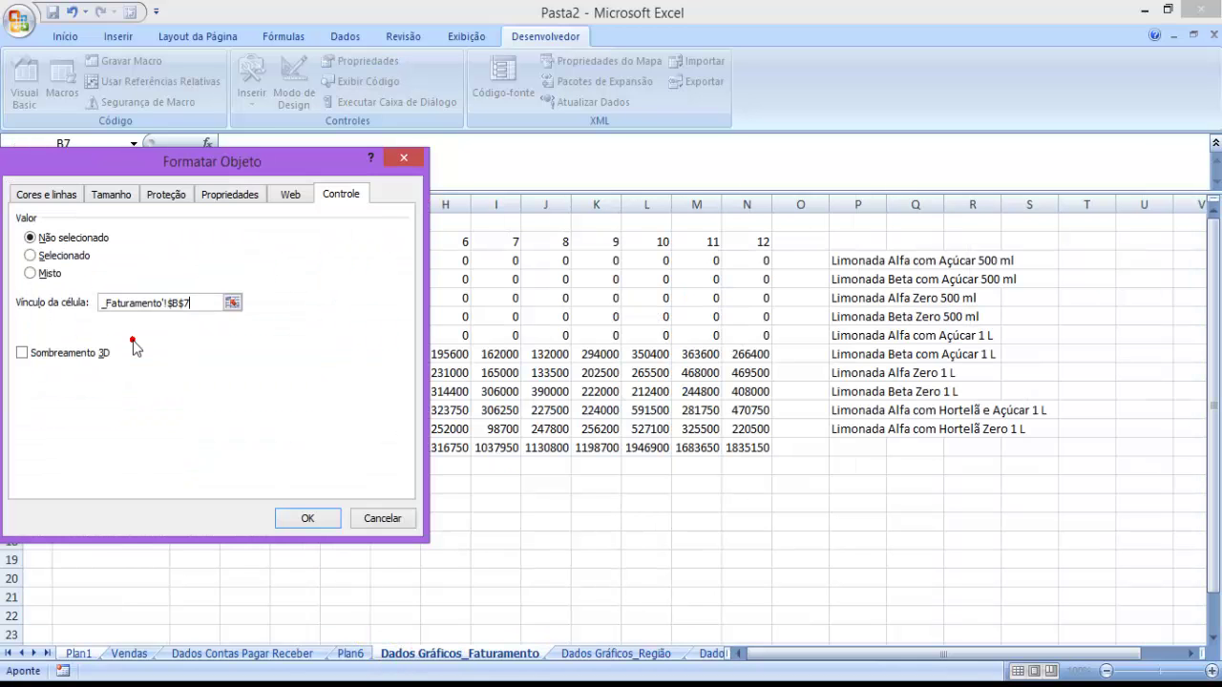
pyautogui.click(308, 518)
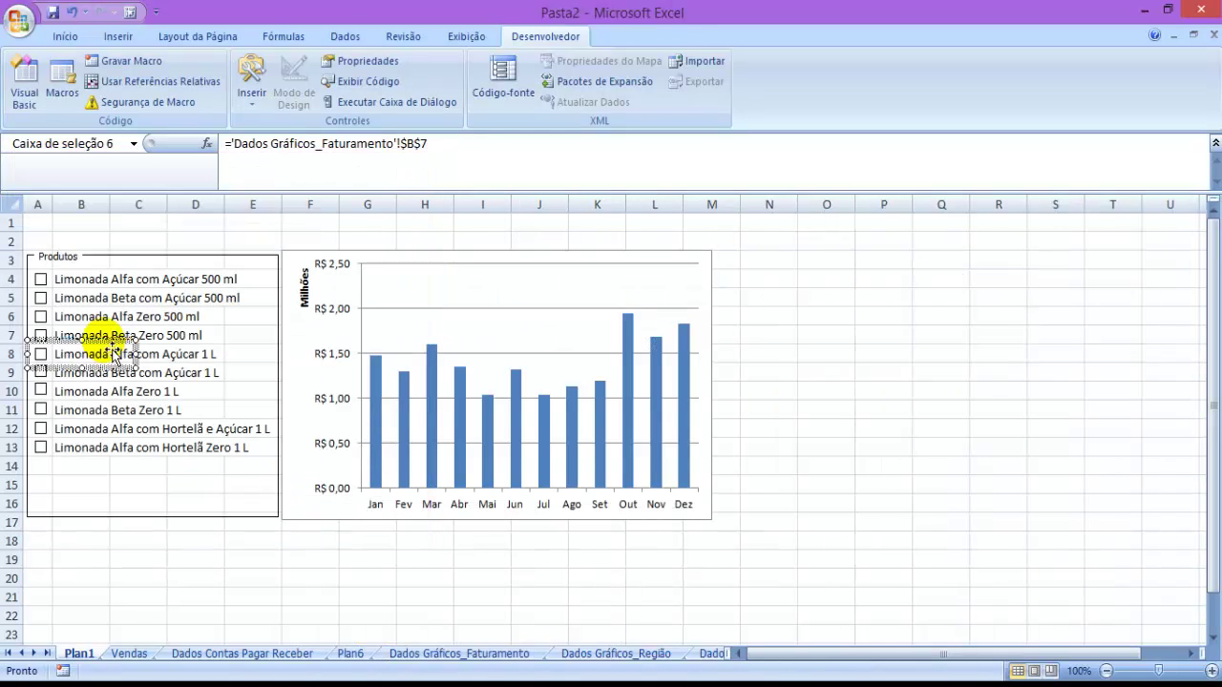
# Link the row 9 check box, Limonada Beta com Açúcar 1 L, to cell B8 of Dados Gráficos_Faturamento
pyautogui.rightClick(72, 384)
pyautogui.click(124, 534)
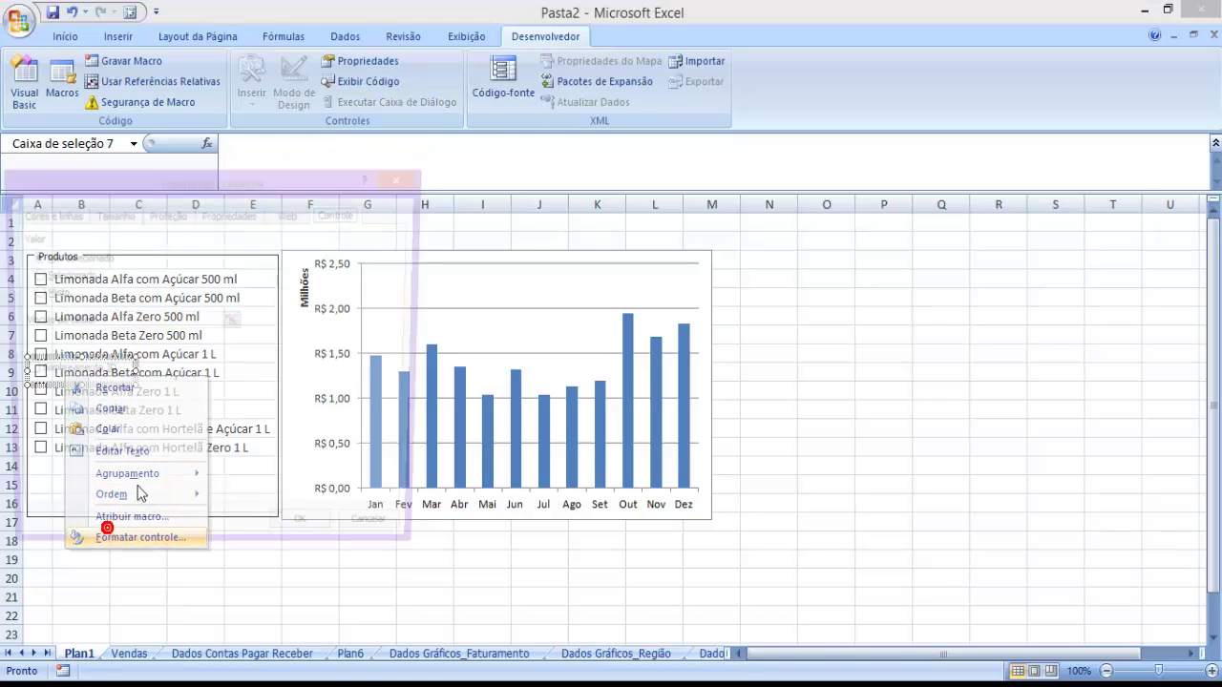
pyautogui.click(232, 323)
pyautogui.click(422, 654)
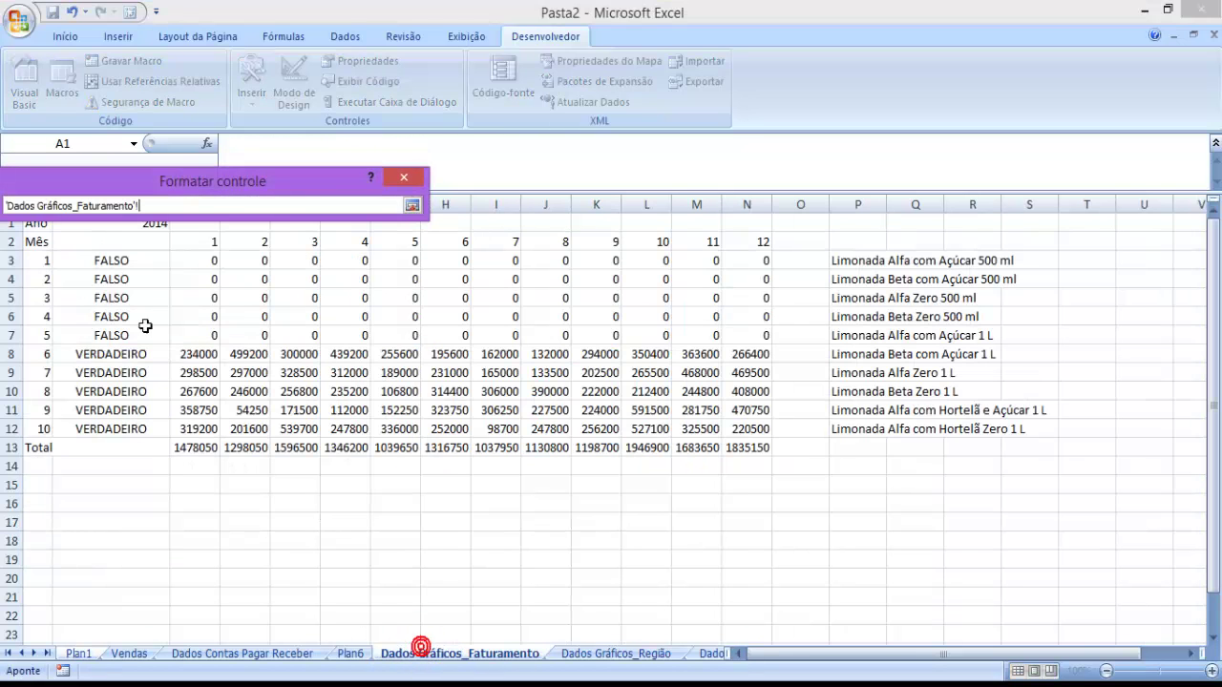
pyautogui.click(91, 355)
pyautogui.press('Return')
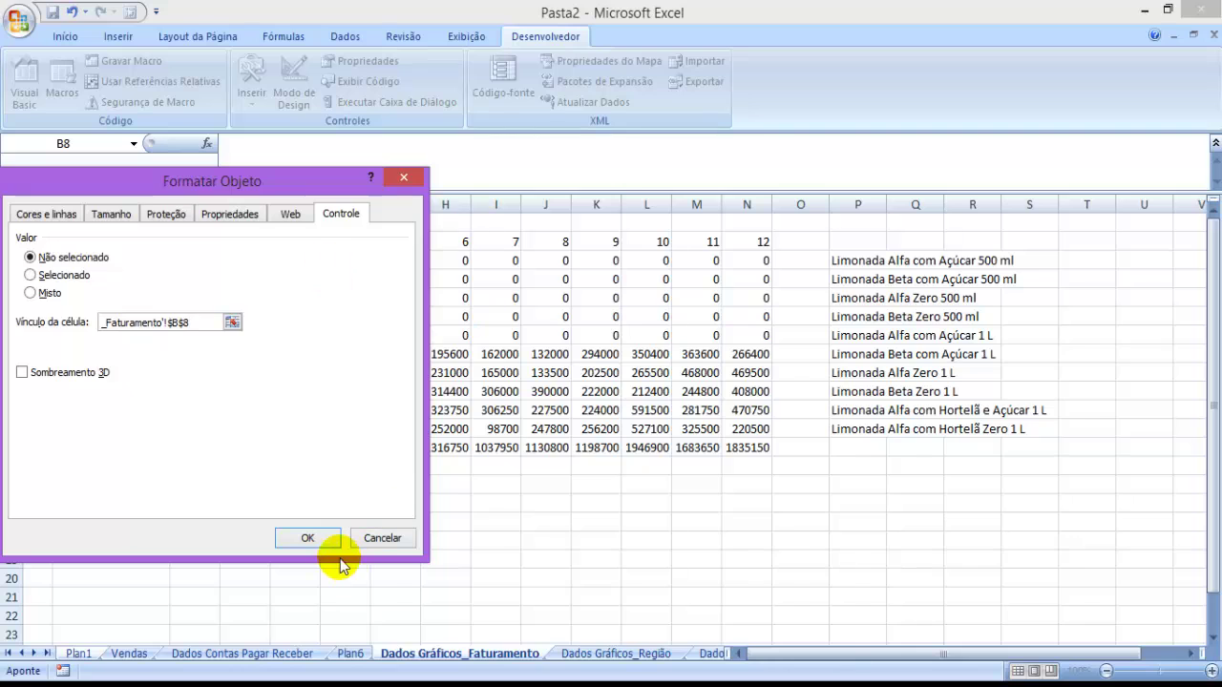
pyautogui.click(307, 538)
# Link the row 10 check box, Limonada Alfa Zero 1 L, to cell B9 of Dados Gráficos_Faturamento
pyautogui.rightClick(91, 393)
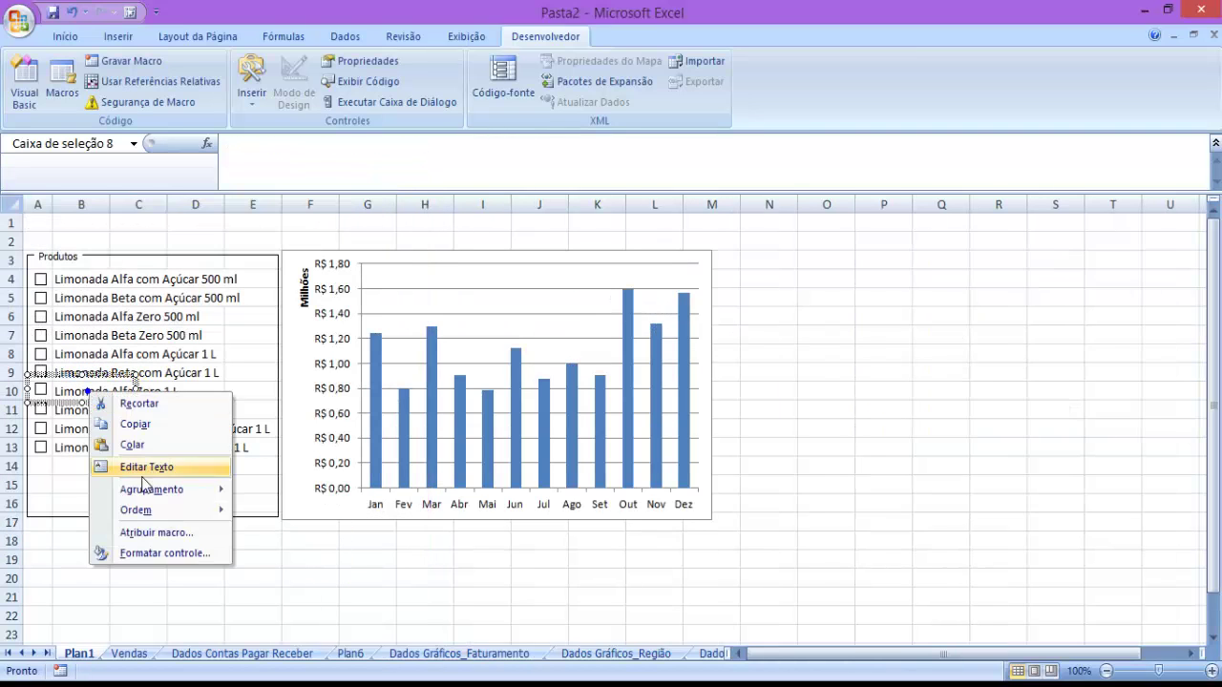
pyautogui.click(151, 553)
pyautogui.click(232, 341)
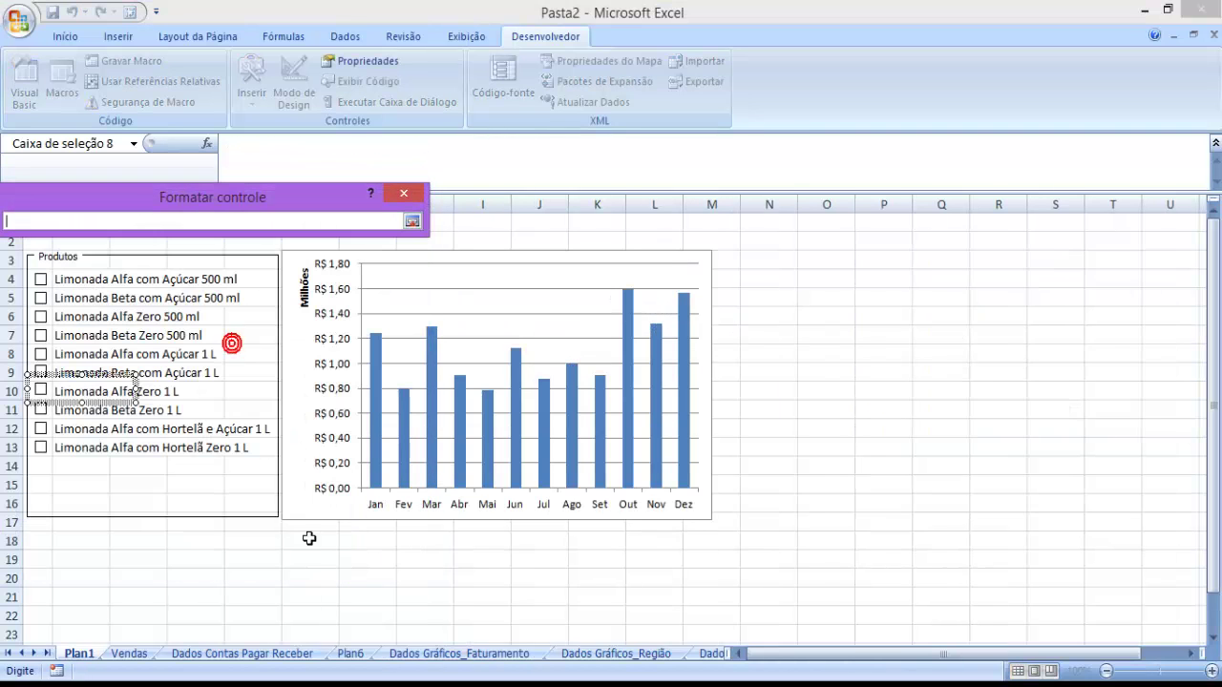
pyautogui.click(425, 653)
pyautogui.click(122, 373)
pyautogui.press('Return')
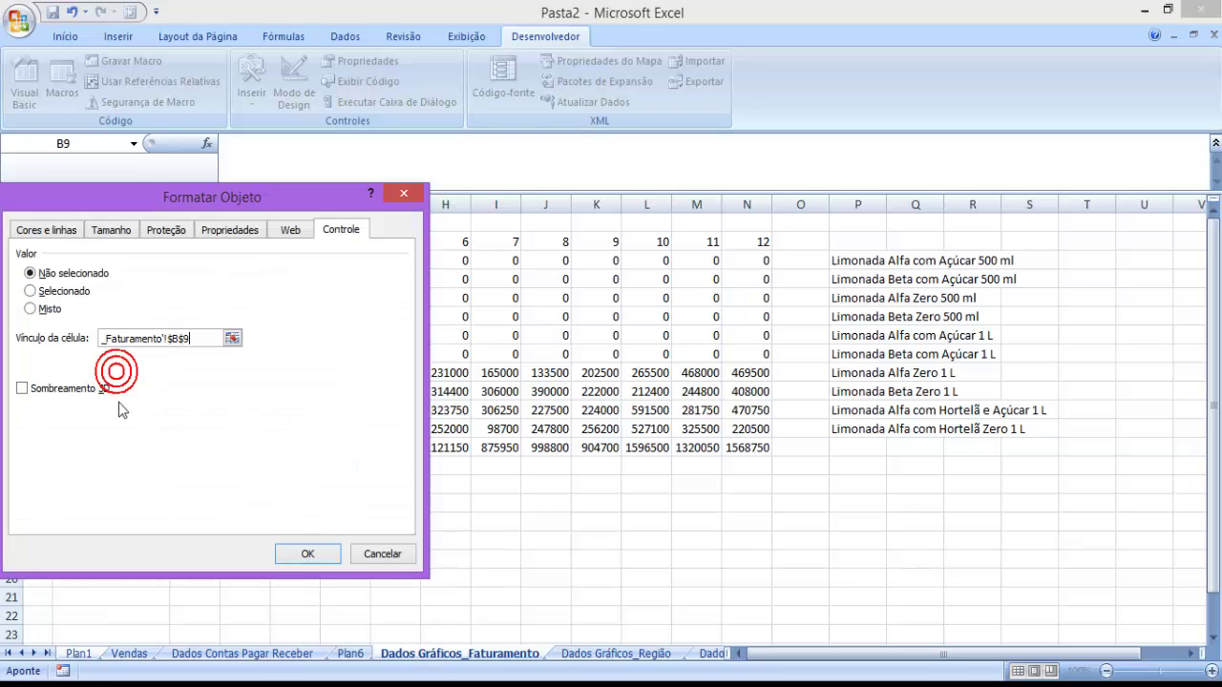
pyautogui.click(309, 554)
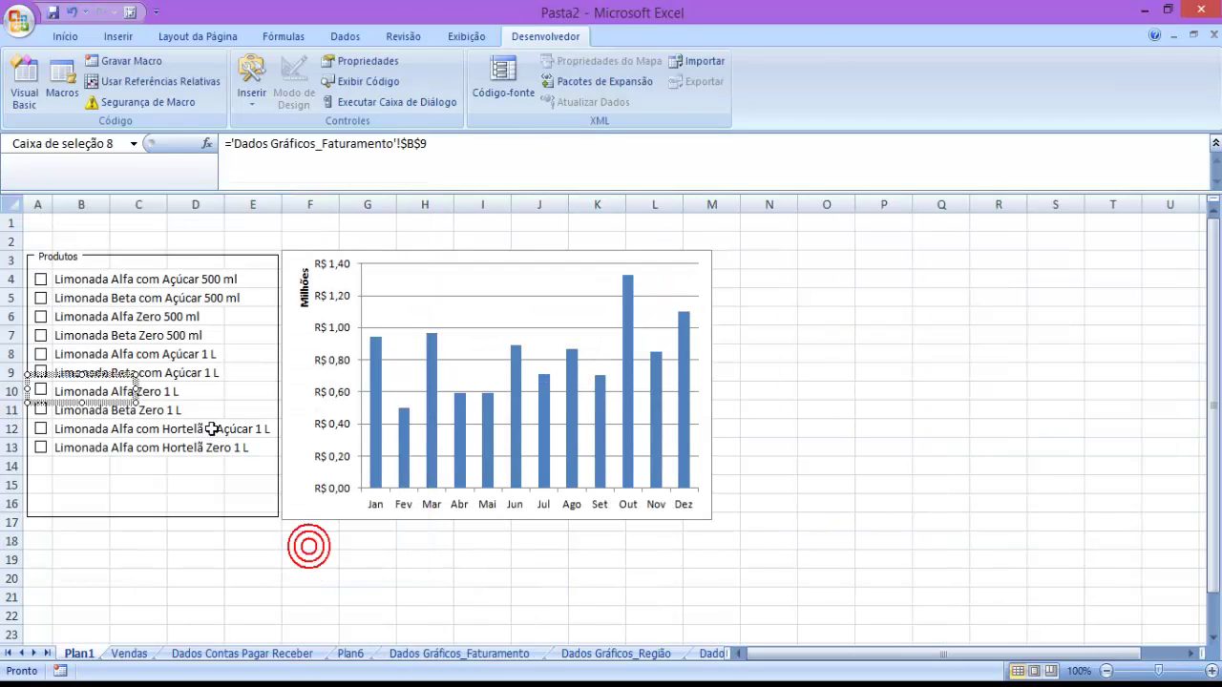
# Link the row 11 check box, Limonada Beta Zero 1 L, to cell B10 of Dados Gráficos_Faturamento
pyautogui.rightClick(90, 399)
pyautogui.click(153, 570)
pyautogui.click(231, 390)
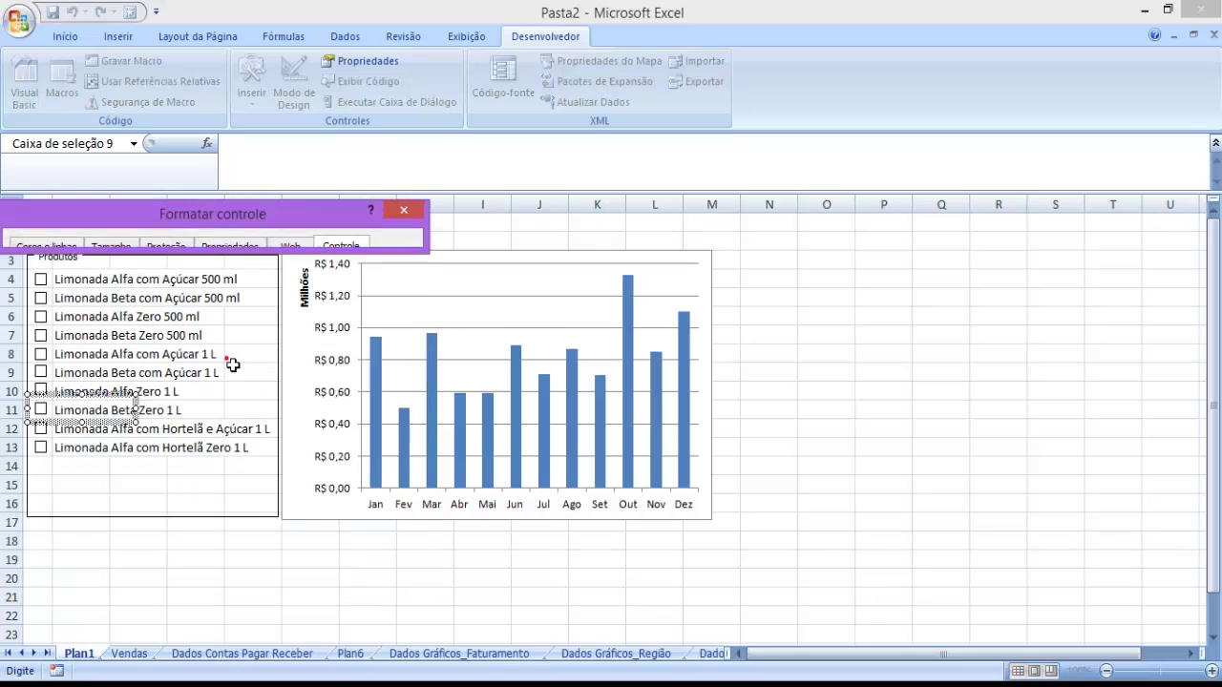
pyautogui.click(465, 655)
pyautogui.click(111, 392)
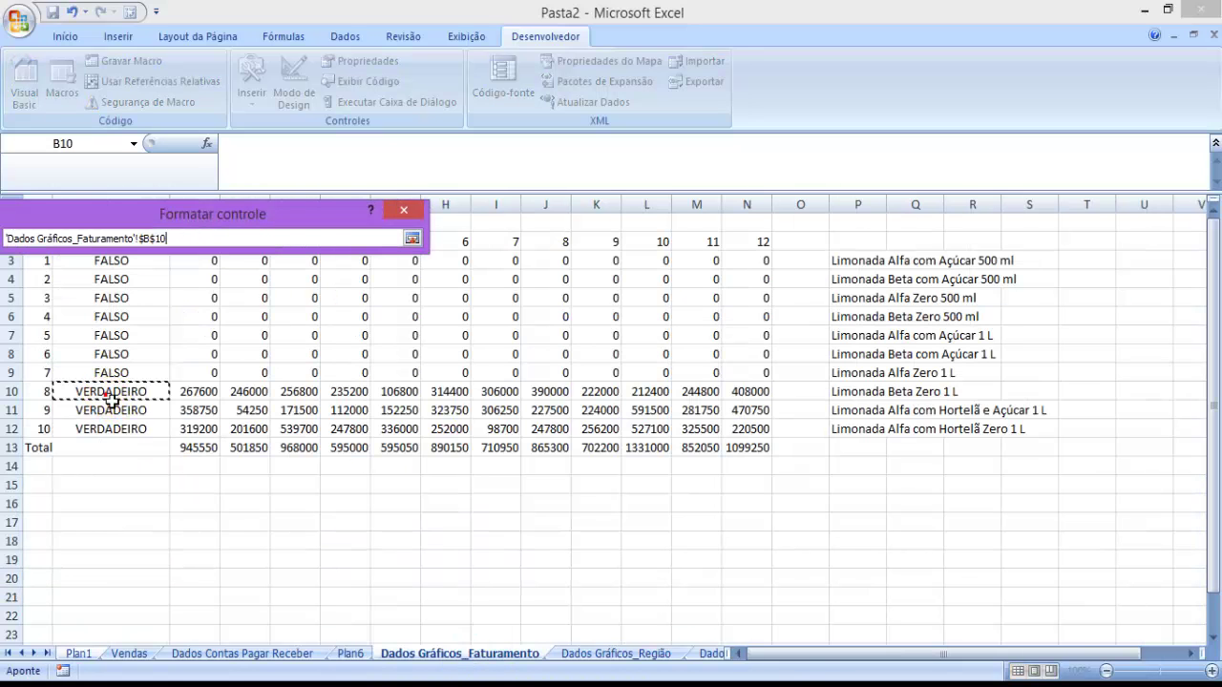
pyautogui.press('Return')
pyautogui.click(307, 570)
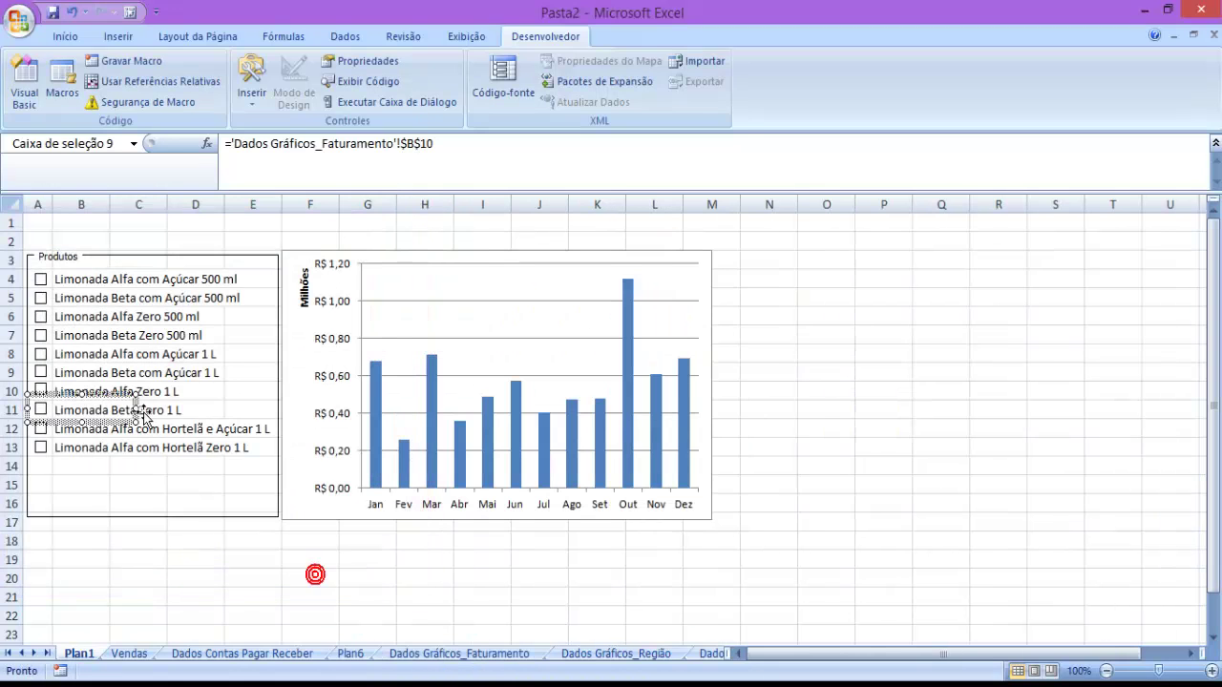
# Link the row 12 check box, Limonada Alfa com Hortelã e Açúcar 1 L, to cell B11 of Dados Gráficos_Faturamento
pyautogui.rightClick(92, 432)
pyautogui.click(162, 591)
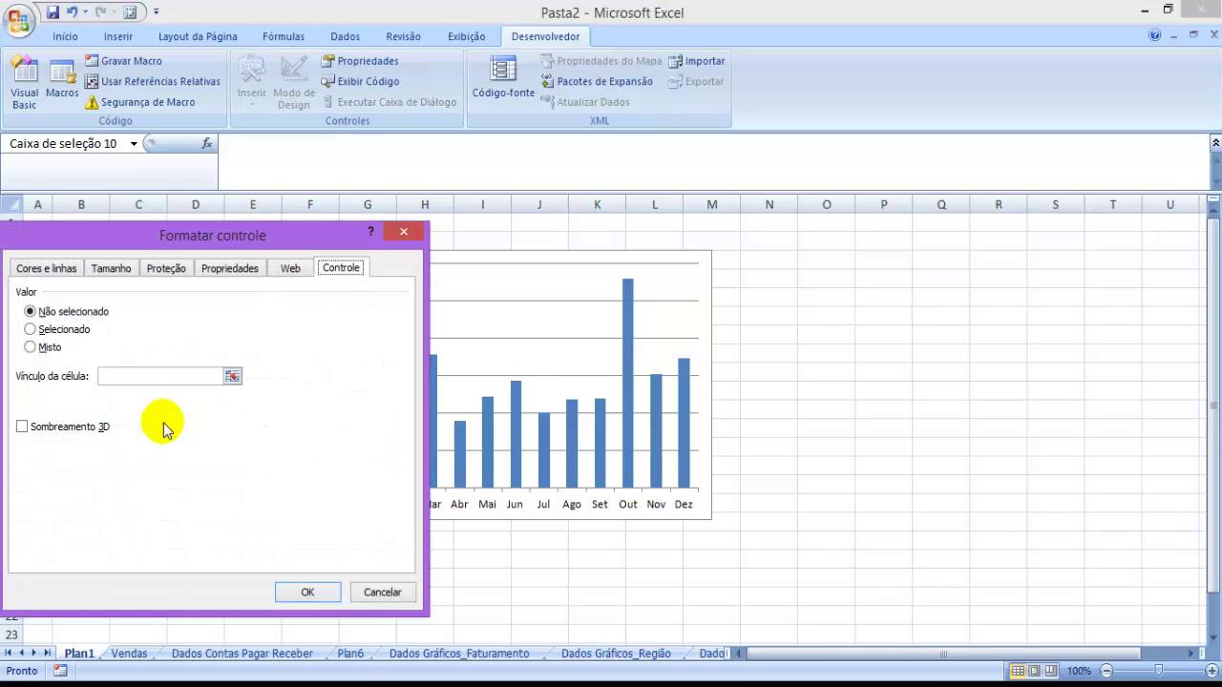
pyautogui.click(235, 373)
pyautogui.click(434, 653)
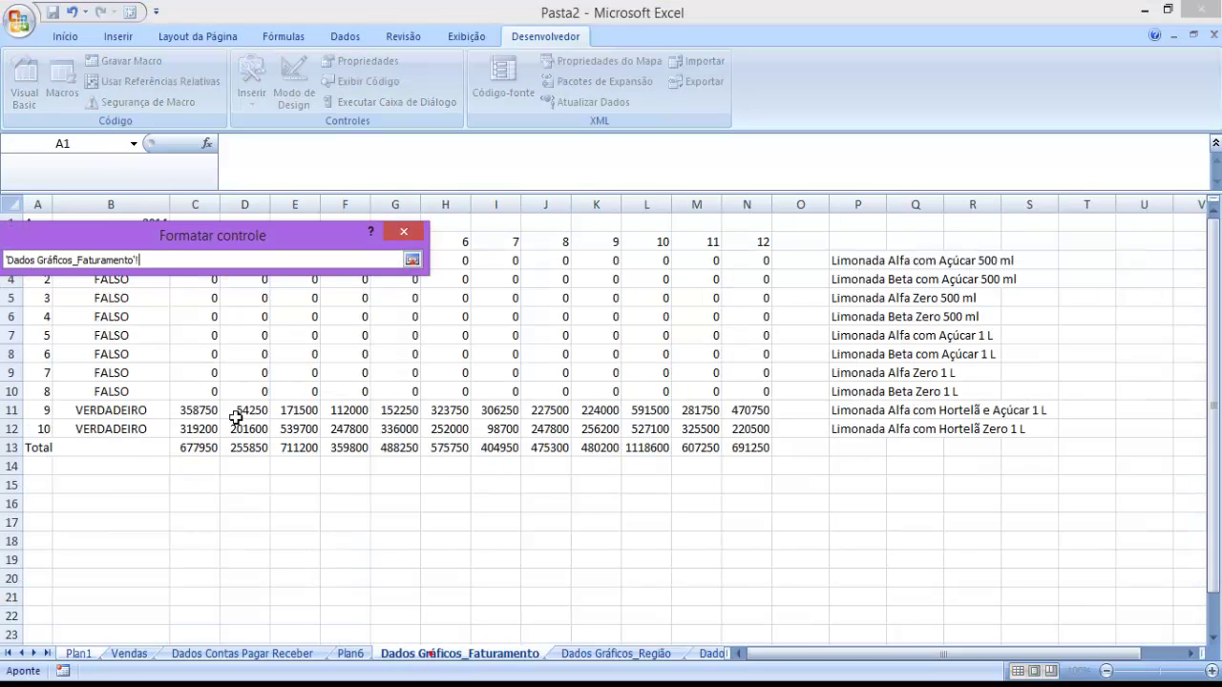
pyautogui.click(151, 411)
pyautogui.press('Return')
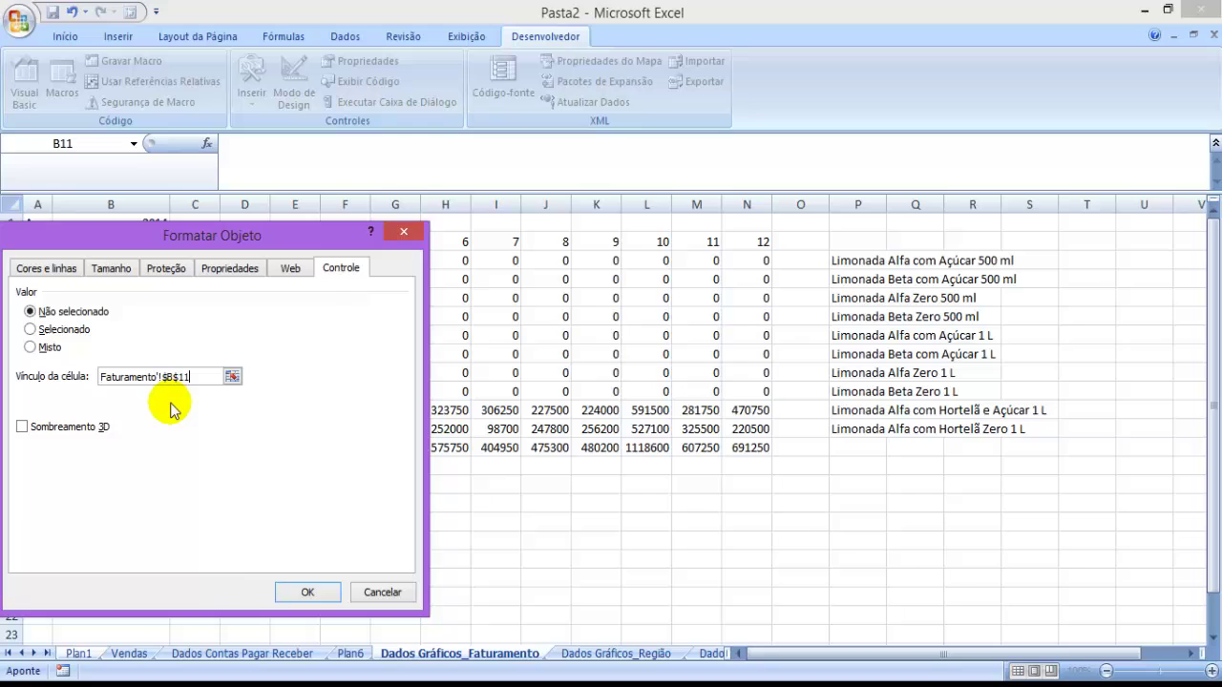
pyautogui.click(309, 589)
# Link the row 13 check box, Limonada Alfa com Hortelã Zero 1 L, to cell B12 of Dados Gráficos_Faturamento and deselect it
pyautogui.rightClick(96, 454)
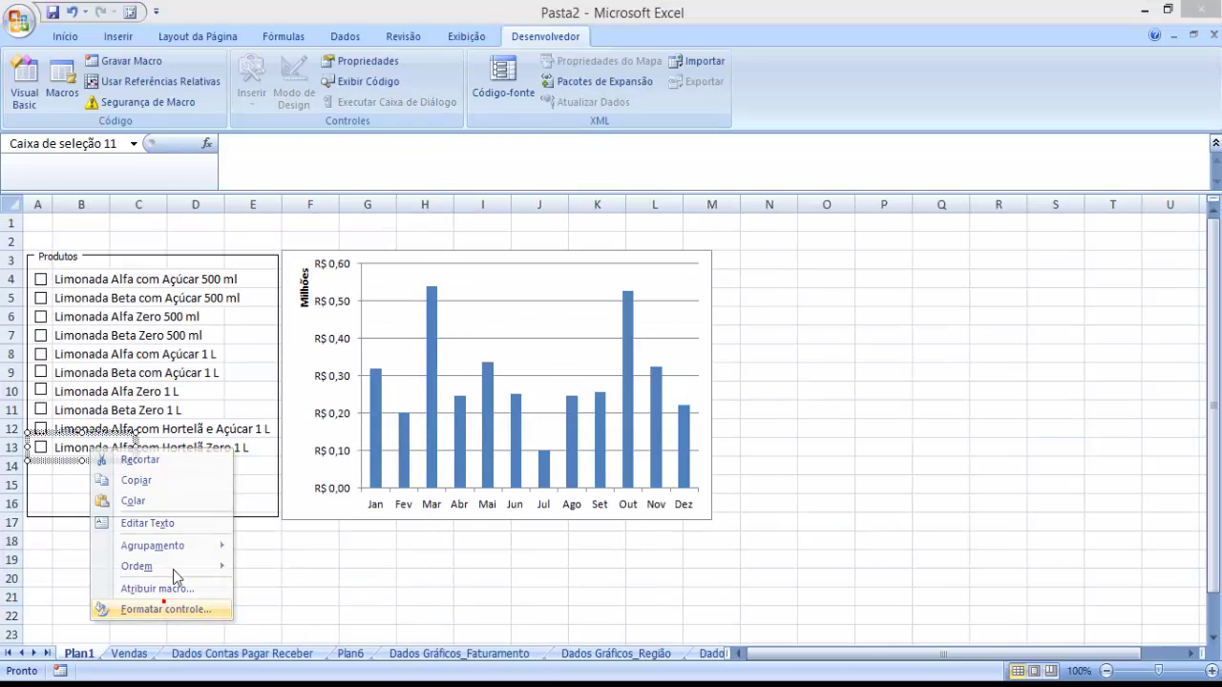
pyautogui.click(162, 603)
pyautogui.click(233, 388)
pyautogui.click(409, 654)
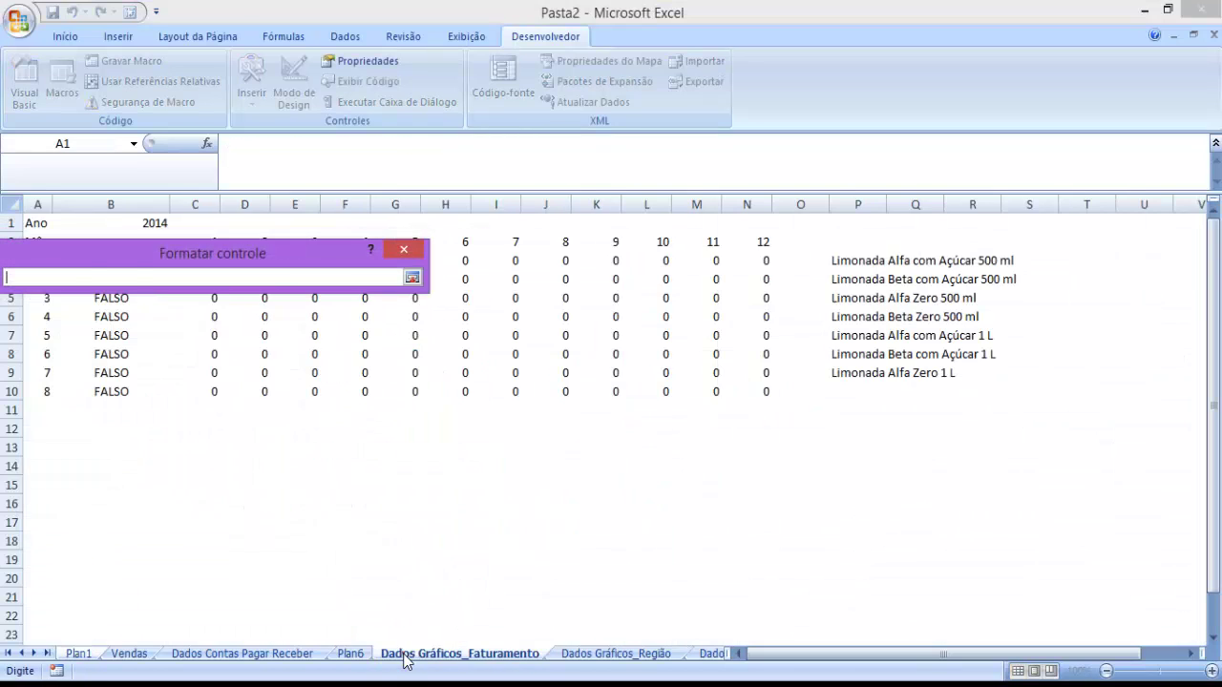
pyautogui.click(96, 431)
pyautogui.press('Return')
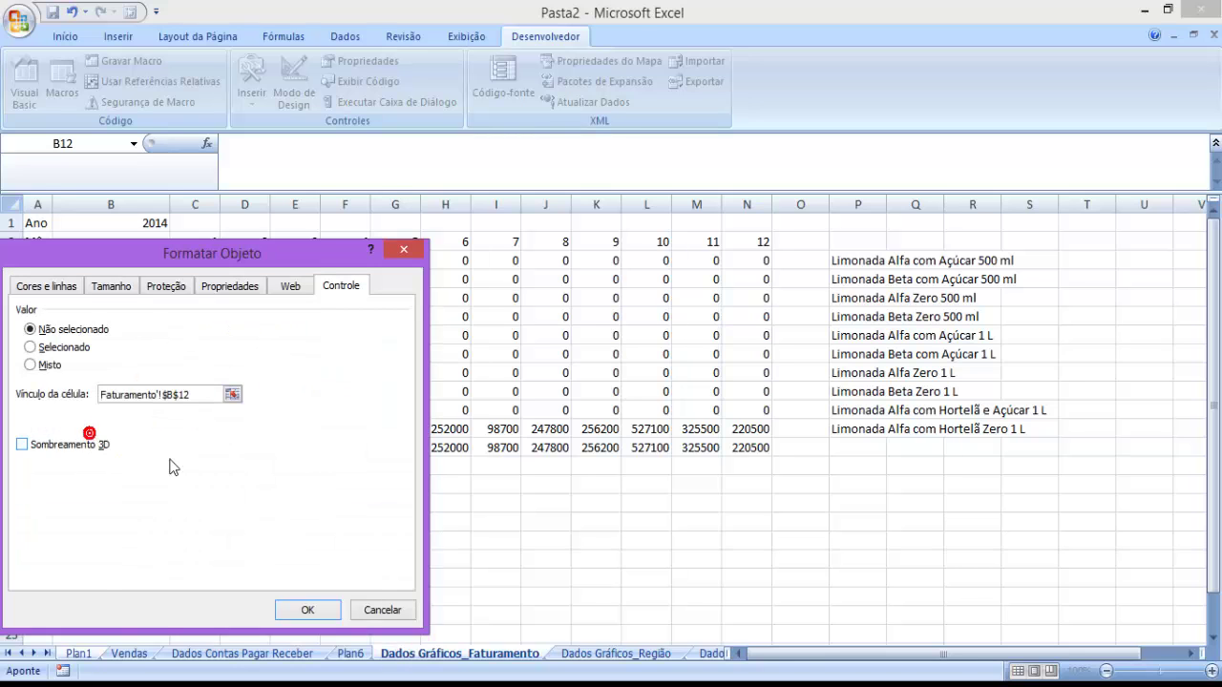
pyautogui.click(307, 609)
pyautogui.click(203, 543)
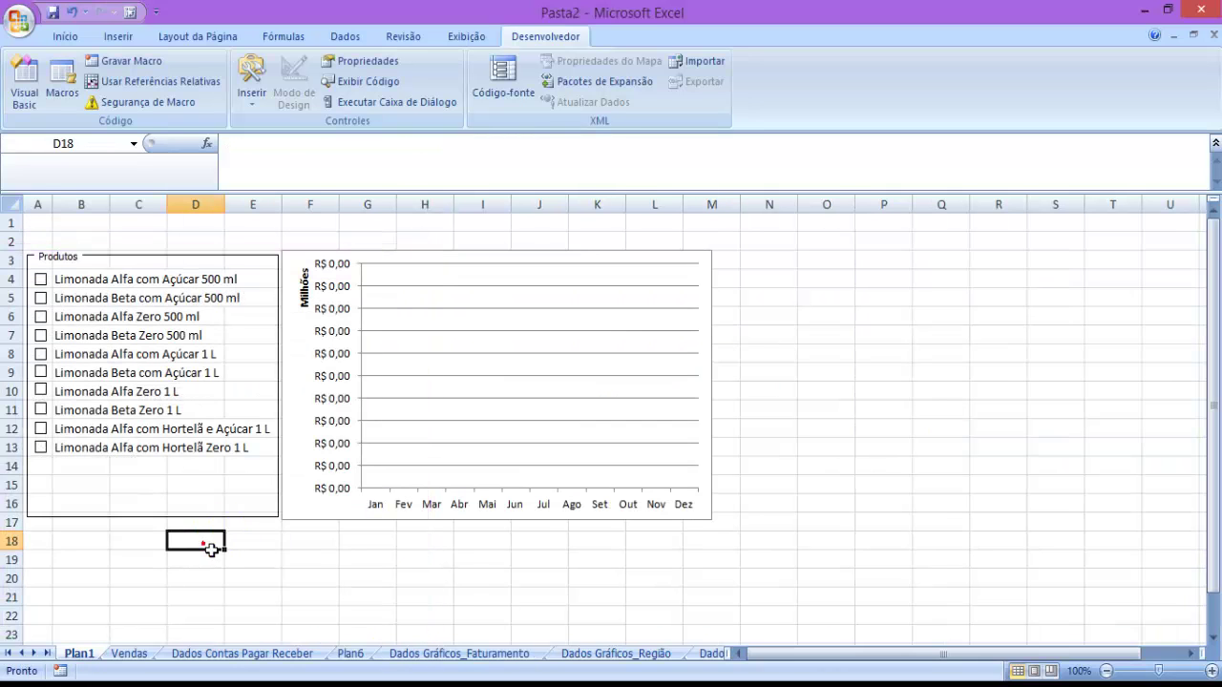
# Tick all ten lemonade product checkboxes in the Produtos group so the chart includes every product
pyautogui.click(82, 277)
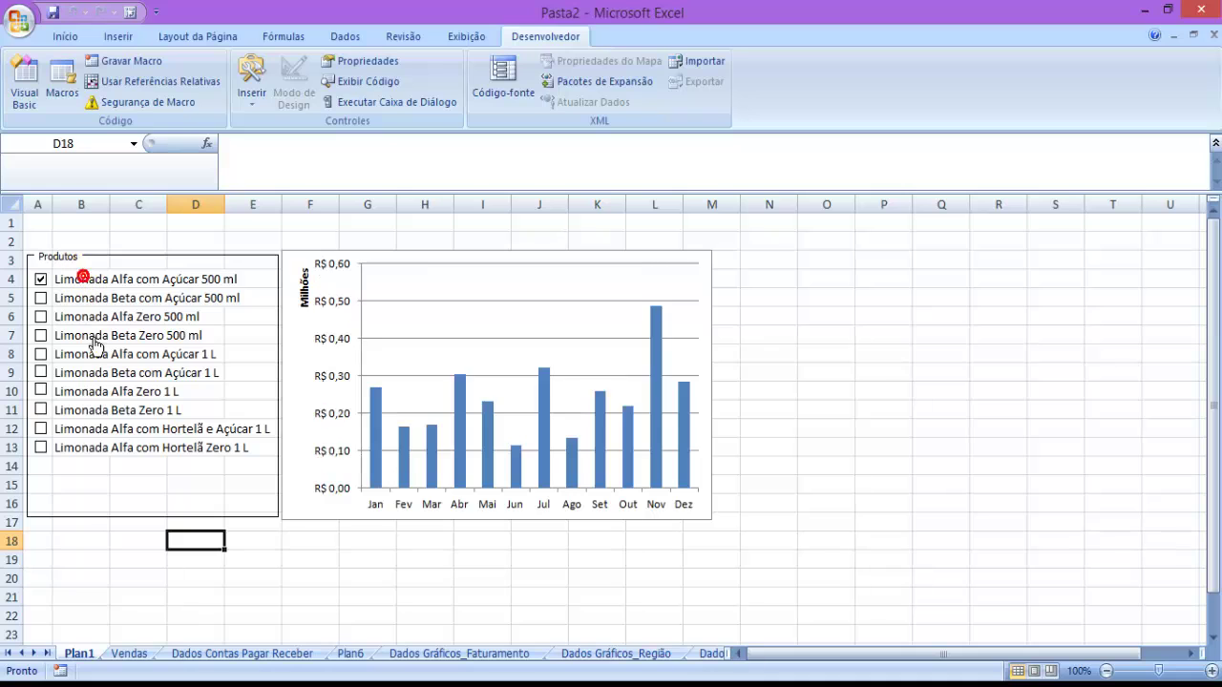
pyautogui.click(89, 354)
pyautogui.click(113, 408)
pyautogui.click(86, 447)
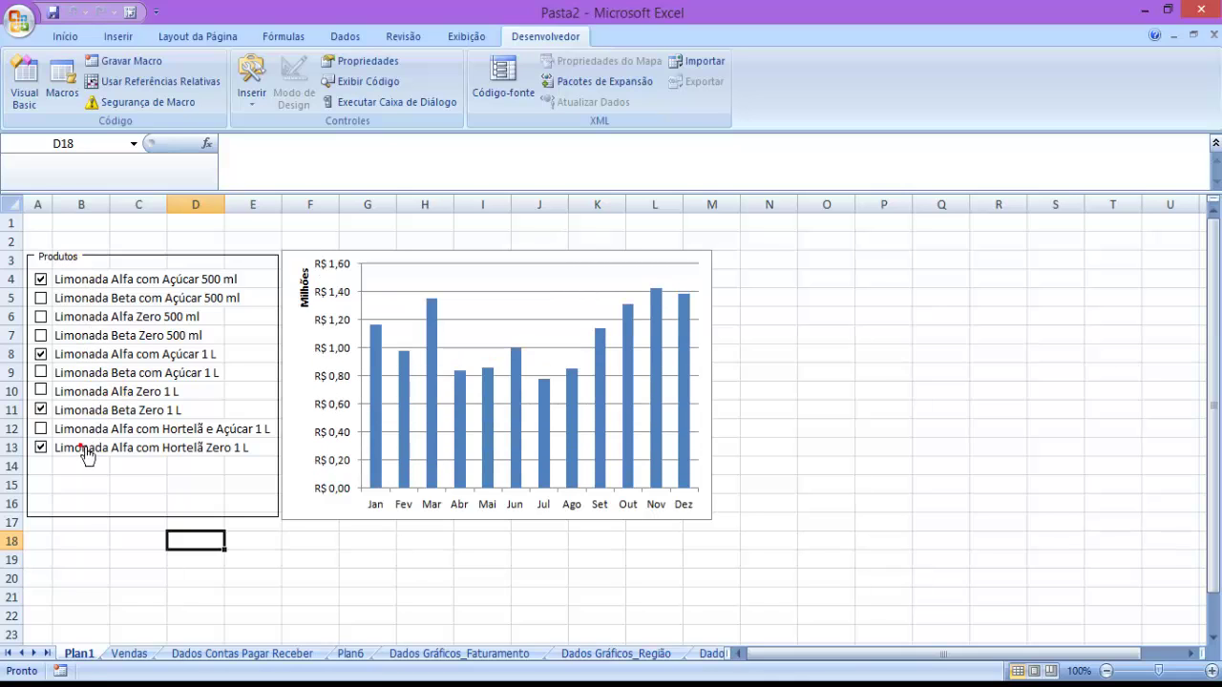
pyautogui.click(86, 336)
pyautogui.click(88, 393)
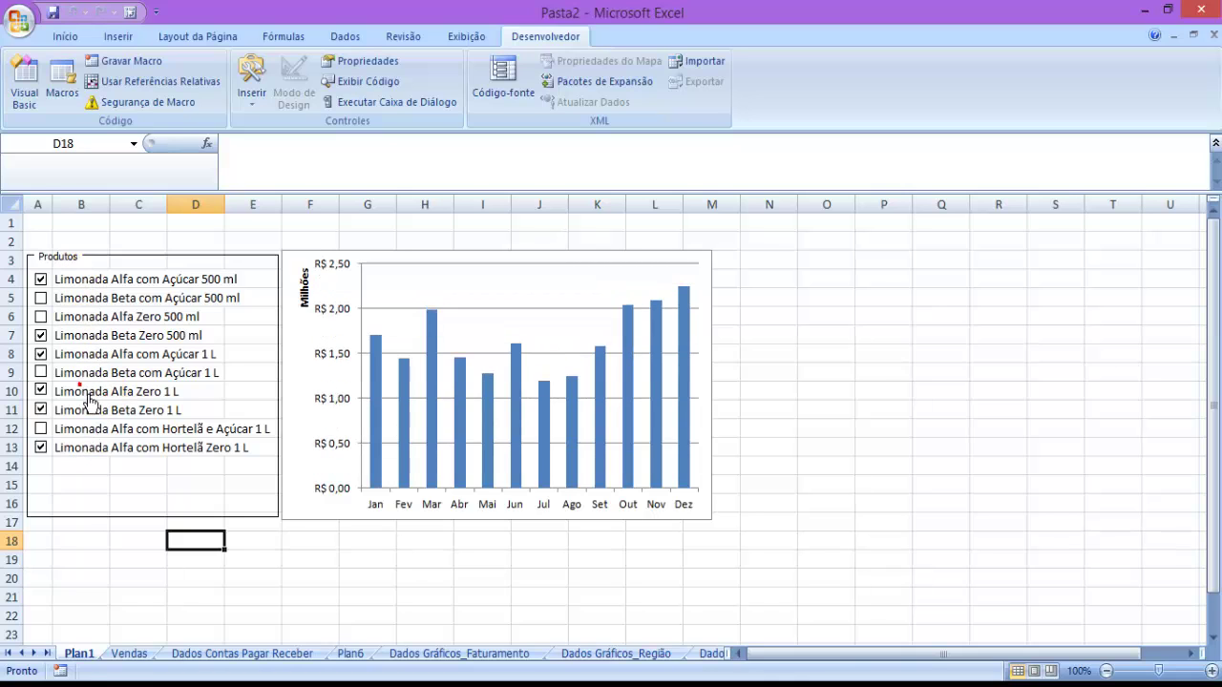
pyautogui.click(103, 317)
pyautogui.click(92, 440)
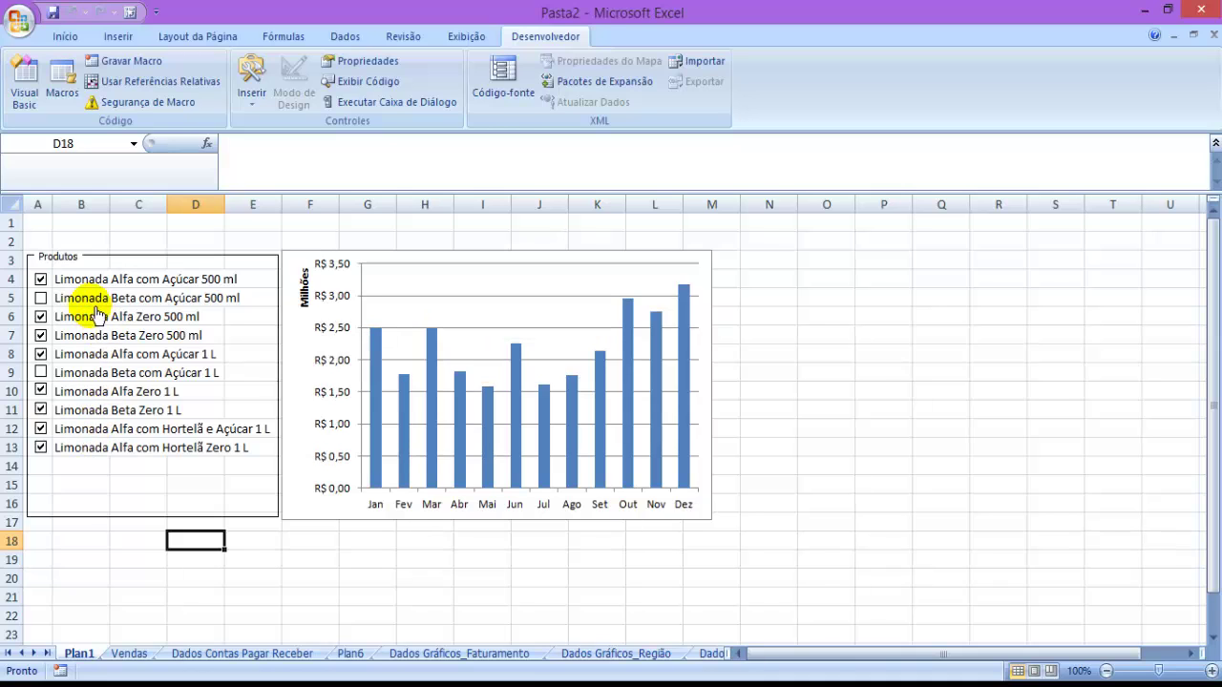
pyautogui.click(96, 297)
pyautogui.click(78, 377)
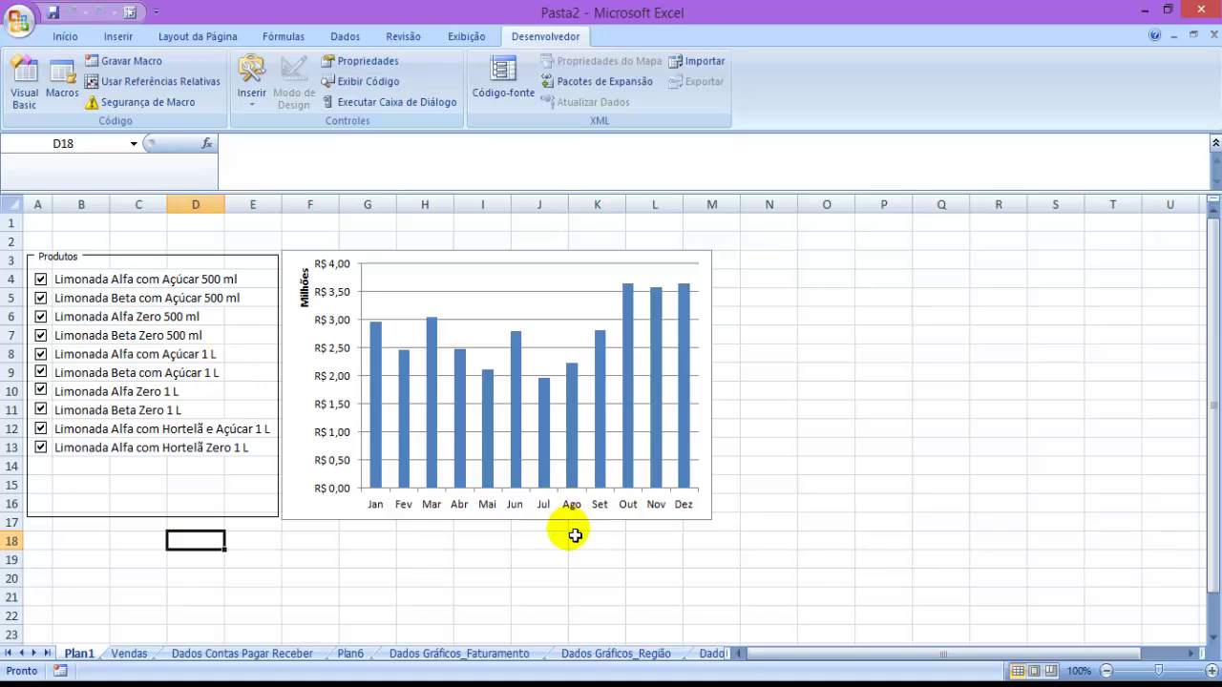
# Lower the sales chart's upper edge slightly to line it up with the Produtos group box
pyautogui.click(542, 578)
pyautogui.click(469, 265)
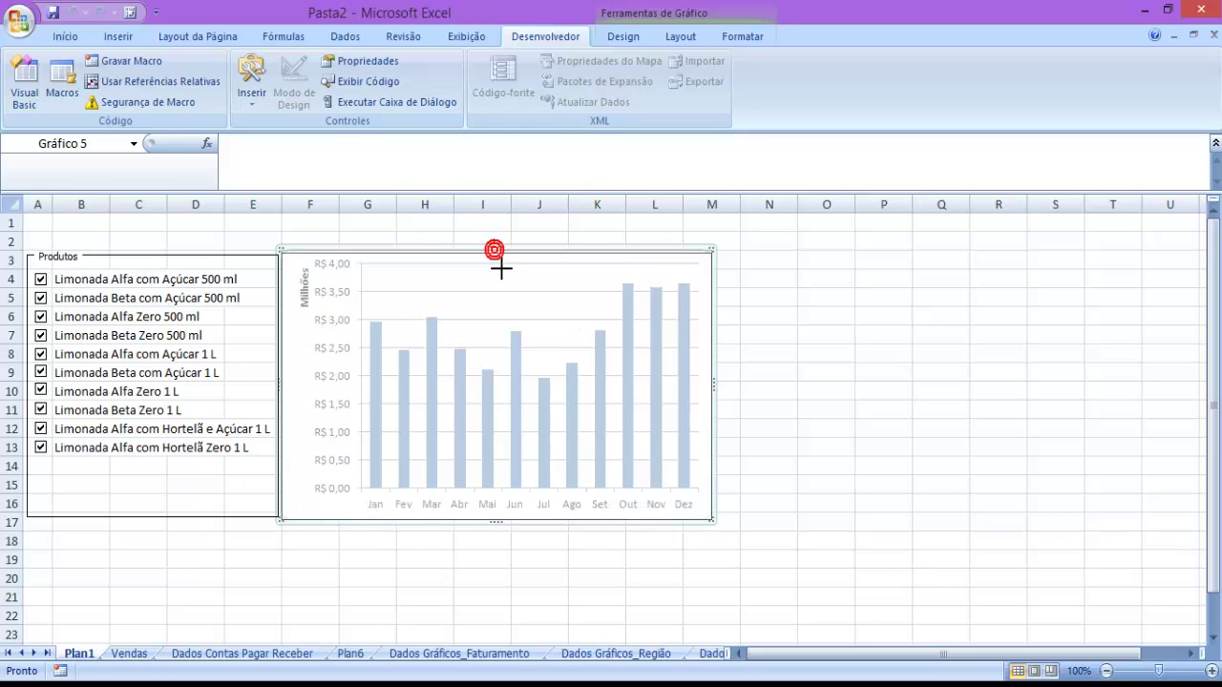
pyautogui.click(998, 409)
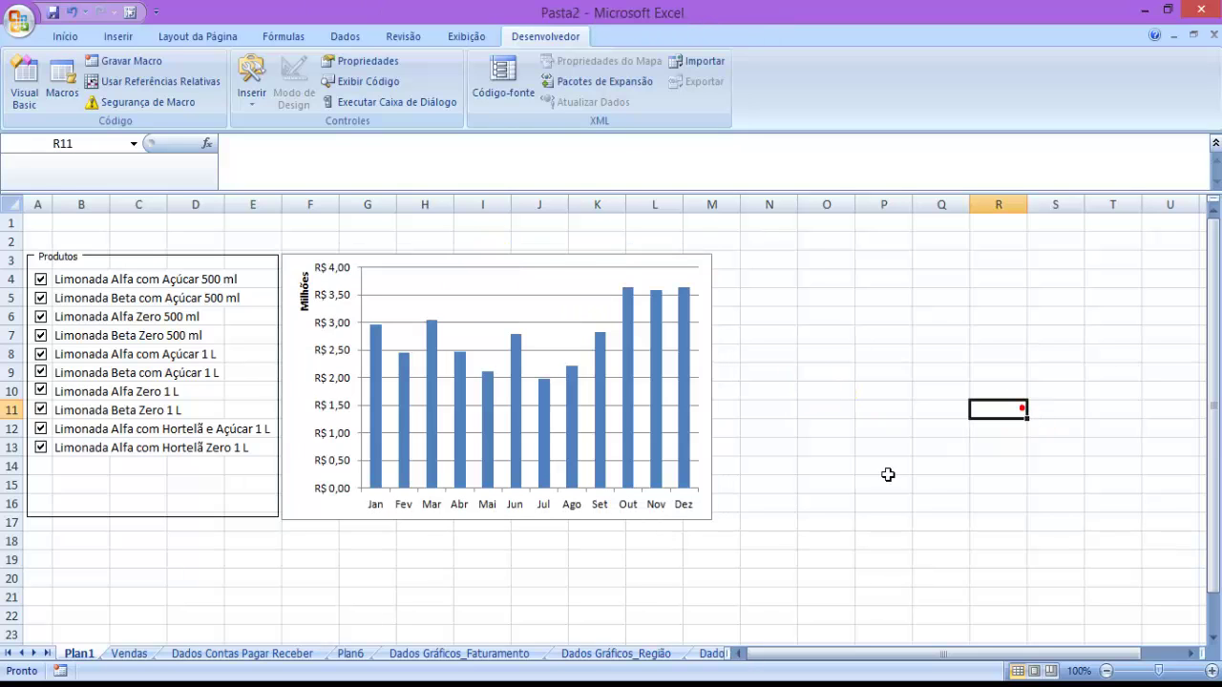
# Examine the Ano selector on the dashboard model in sheet Plan6, and return to Plan1
pyautogui.click(342, 651)
pyautogui.scroll(3, 273, 409)
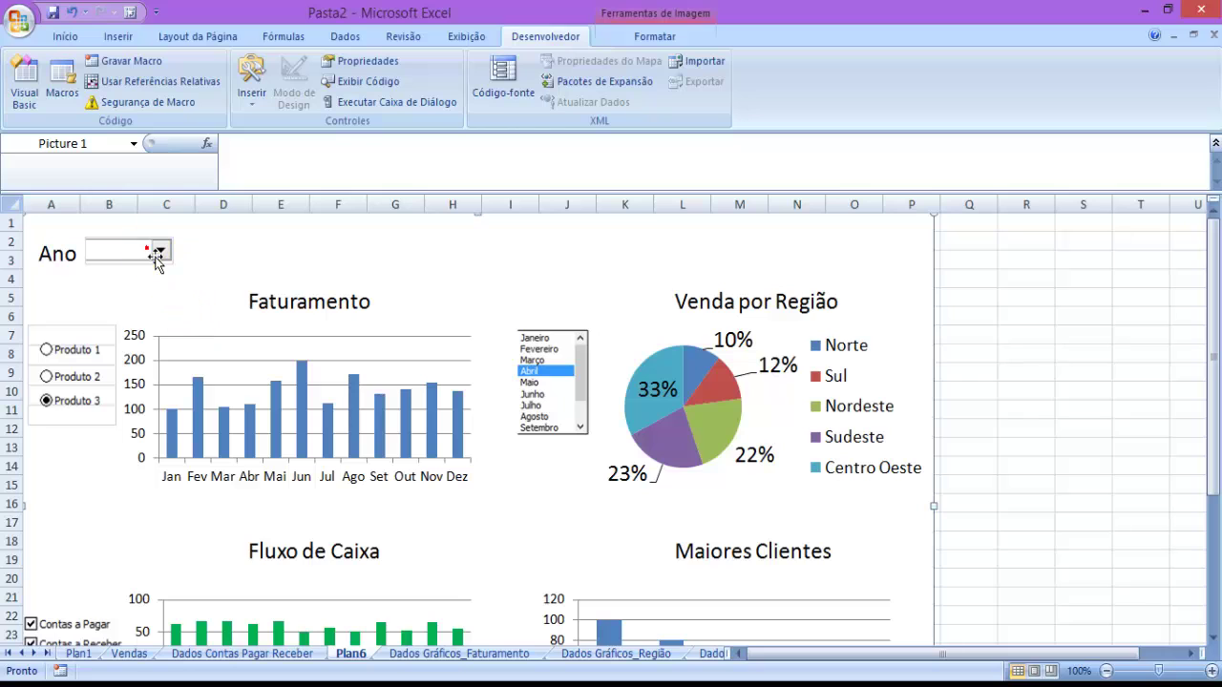
pyautogui.click(80, 653)
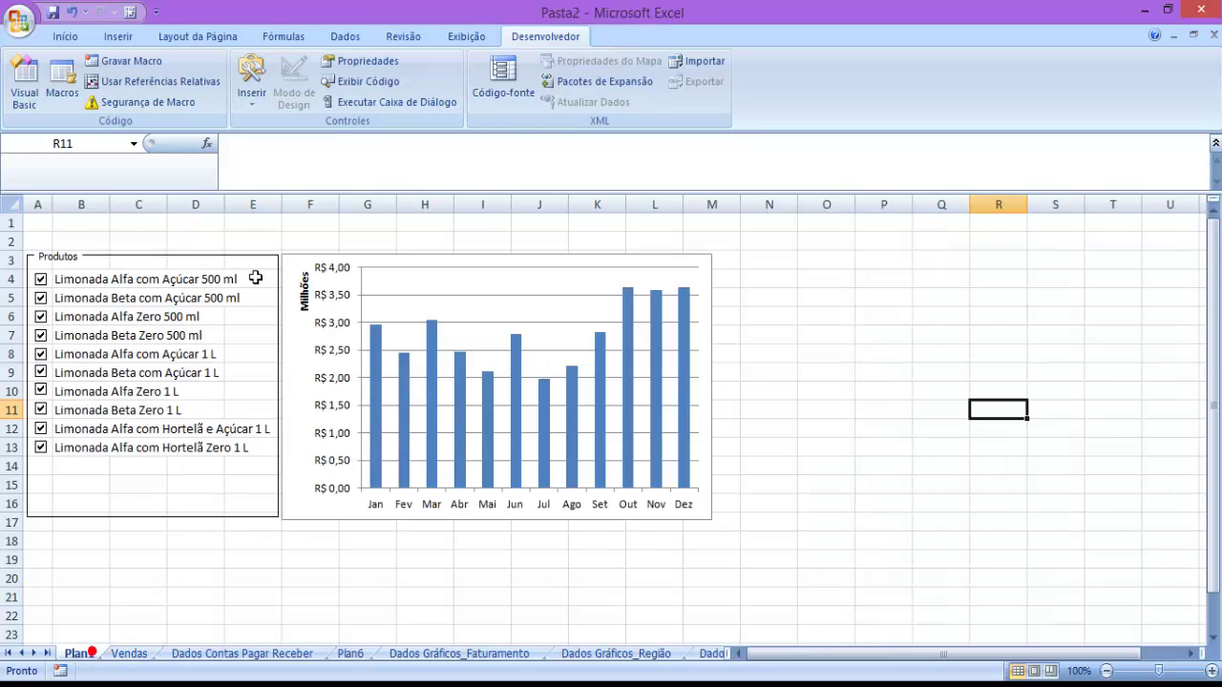
# Merge and center cells A1:B1 and enter the label "Ano"
pyautogui.click(191, 244)
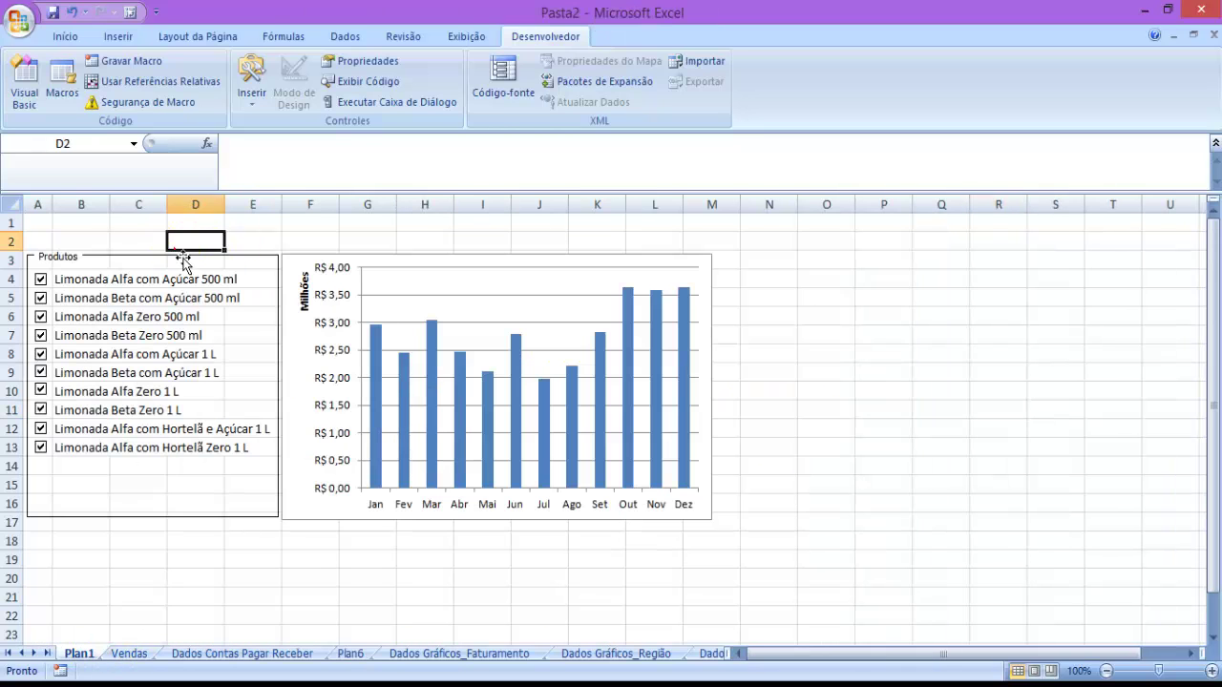
pyautogui.click(43, 223)
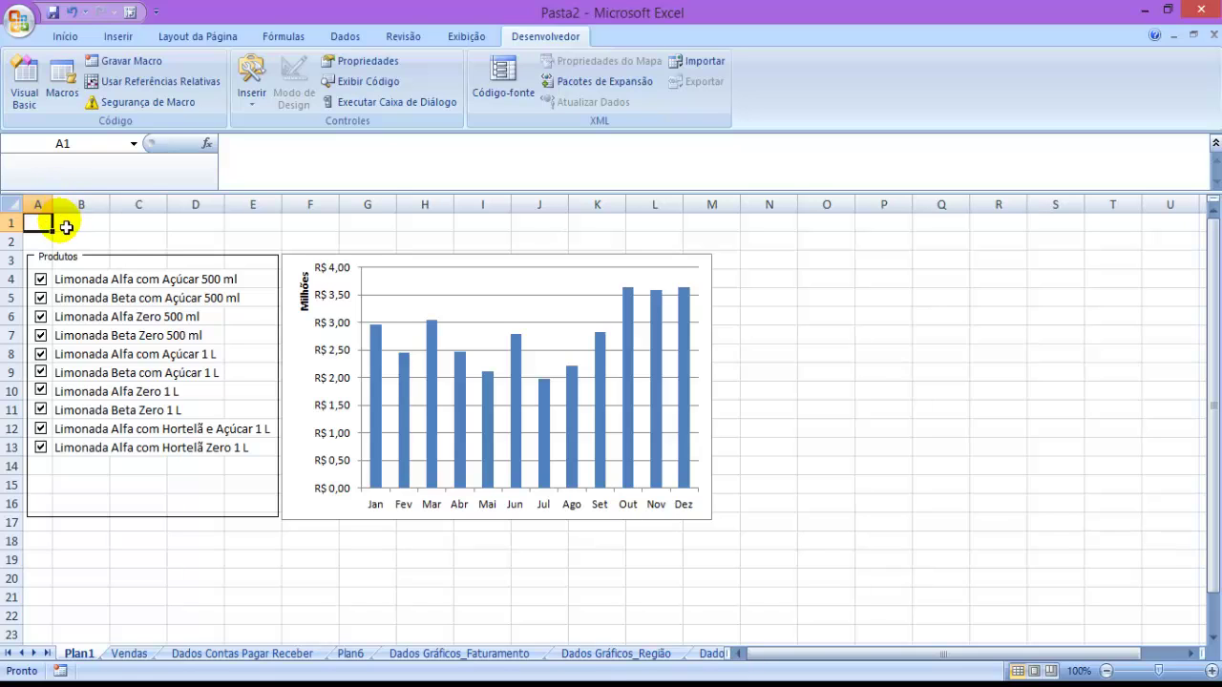
pyautogui.moveTo(38, 226); pyautogui.dragTo(78, 226)
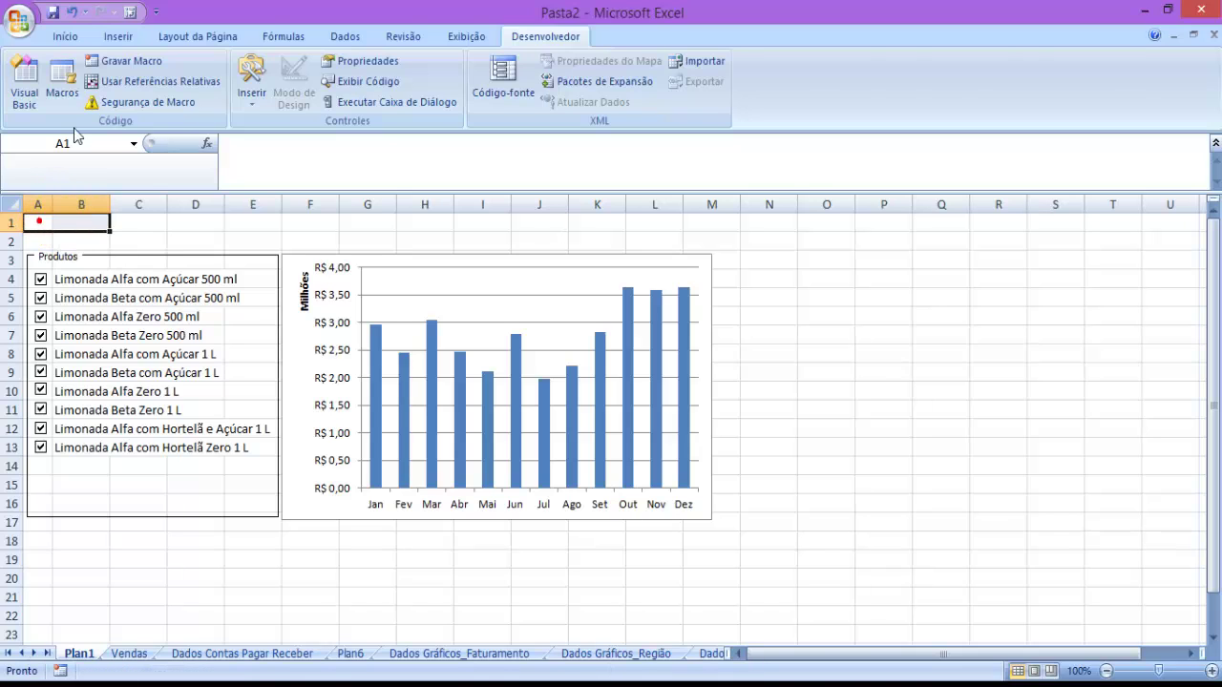
pyautogui.click(65, 36)
pyautogui.click(422, 102)
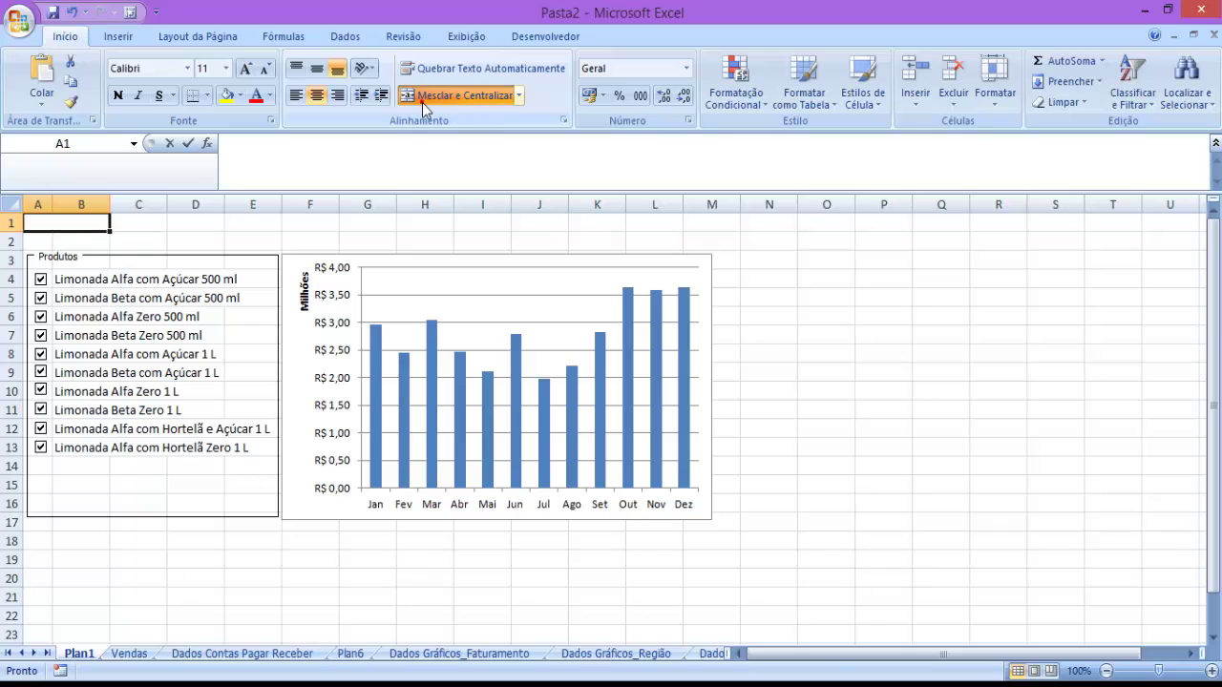
pyautogui.write('Ano')
pyautogui.press('Return')
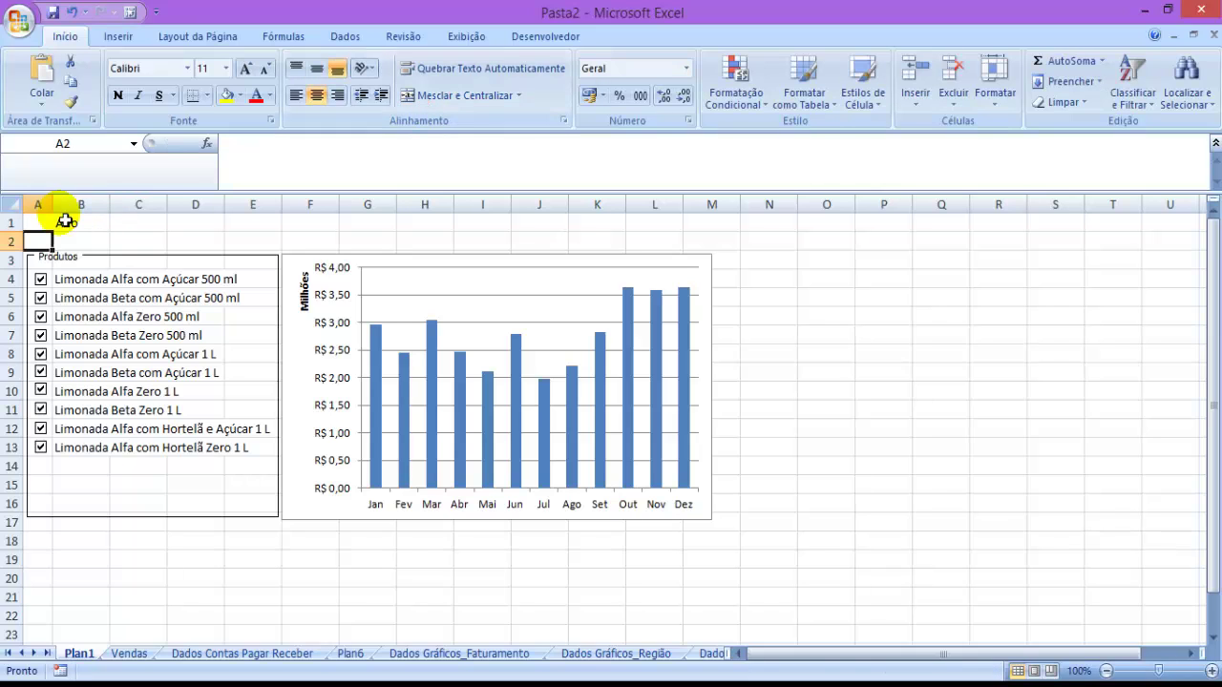
# Format the Ano label cell with a standard green fill and white font
pyautogui.click(59, 214)
pyautogui.click(240, 95)
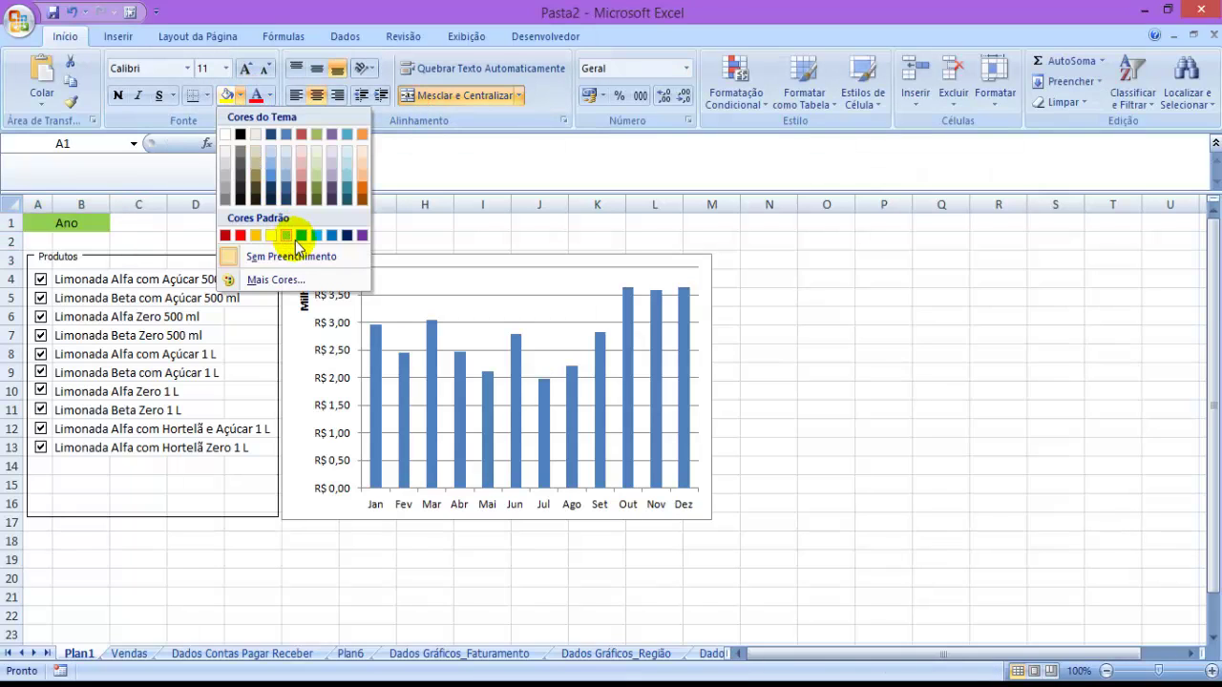
pyautogui.click(301, 234)
pyautogui.click(270, 95)
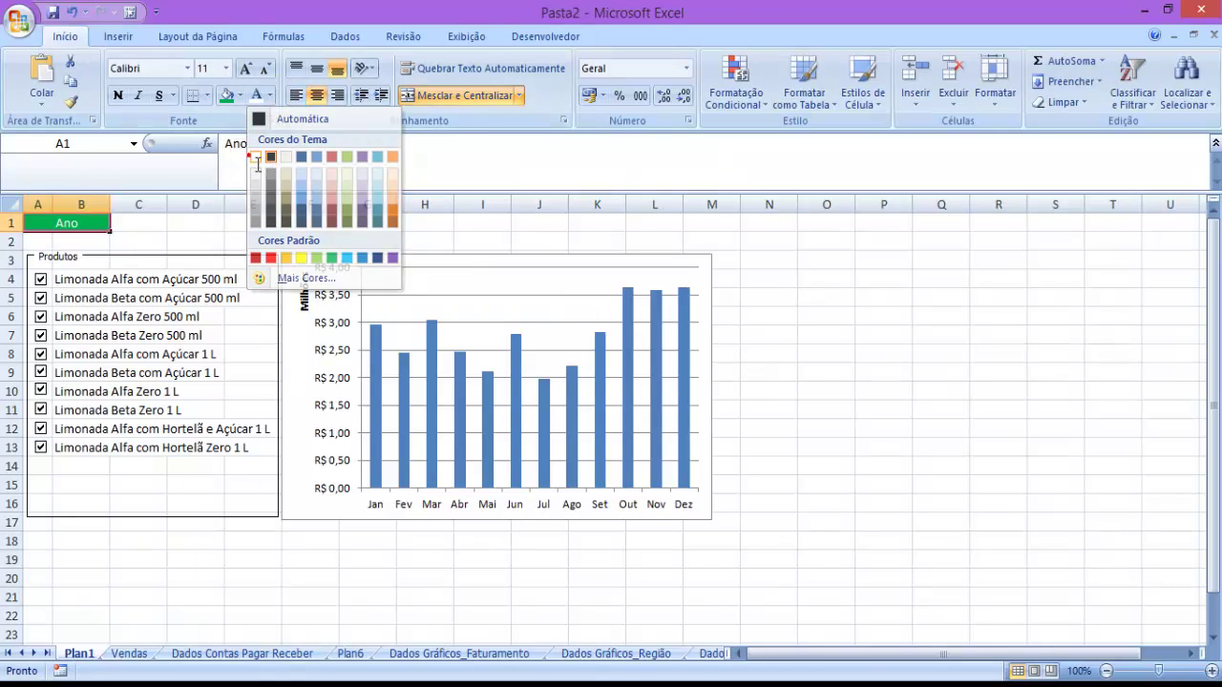
pyautogui.click(248, 178)
# Insert a combo box form control beside the Ano label, across cells C1:D1
pyautogui.click(132, 228)
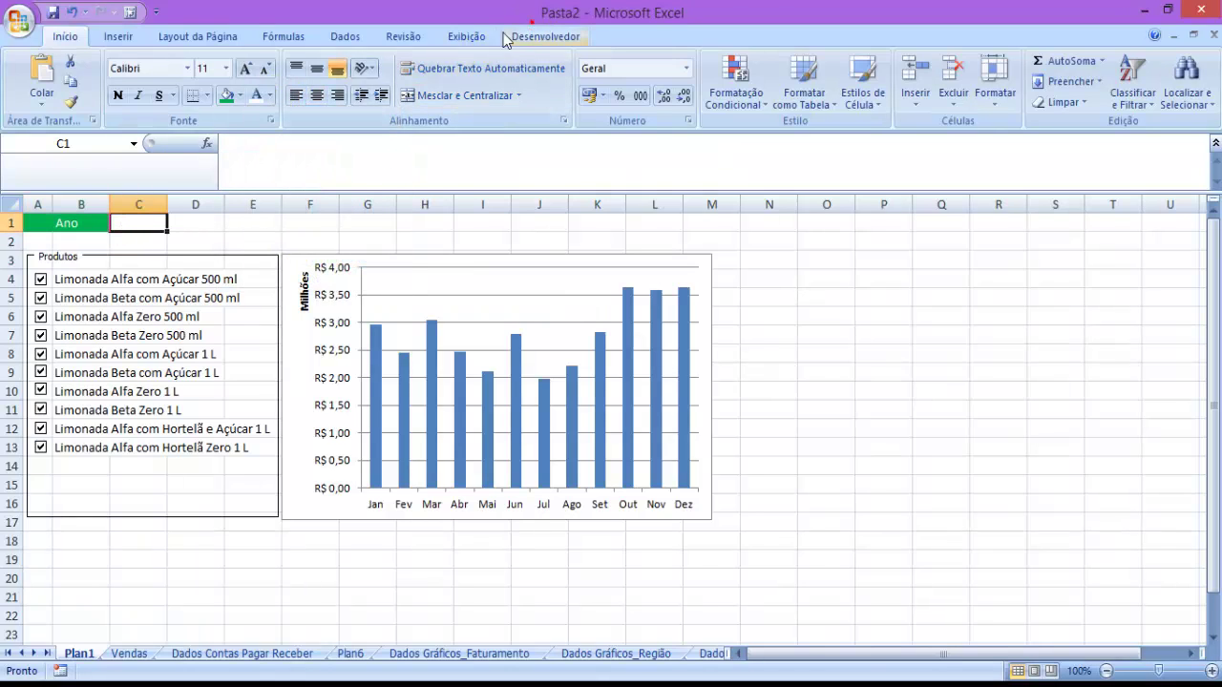
pyautogui.click(542, 37)
pyautogui.click(252, 76)
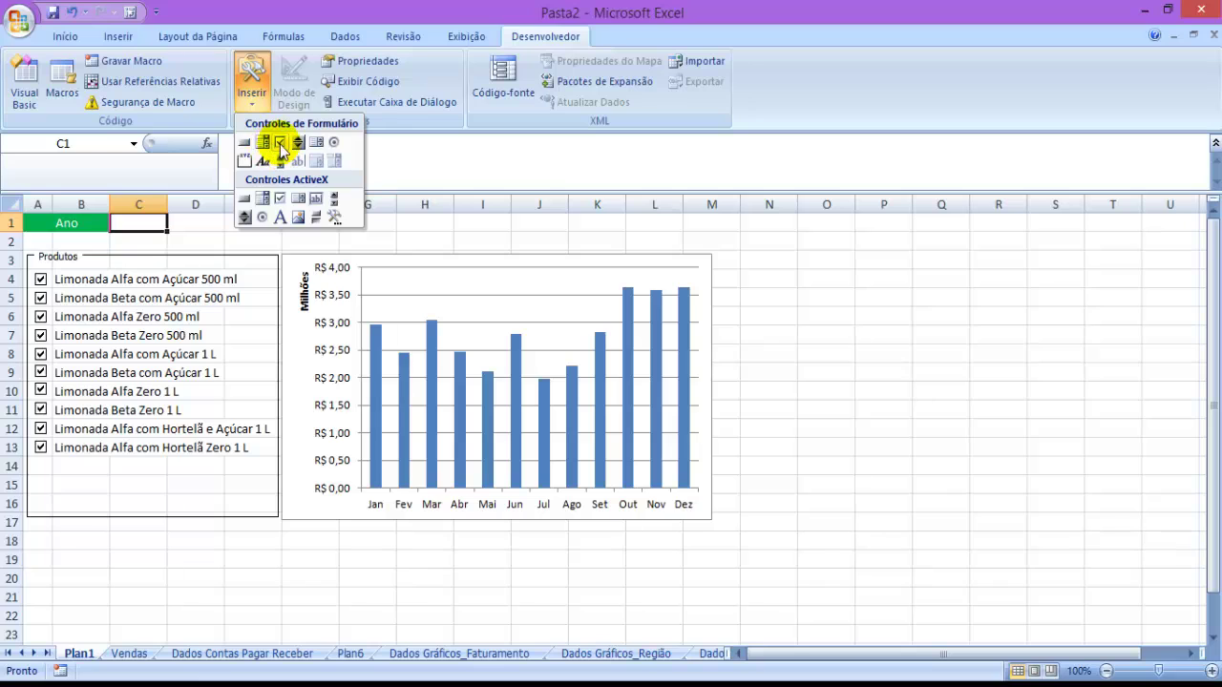
pyautogui.click(262, 142)
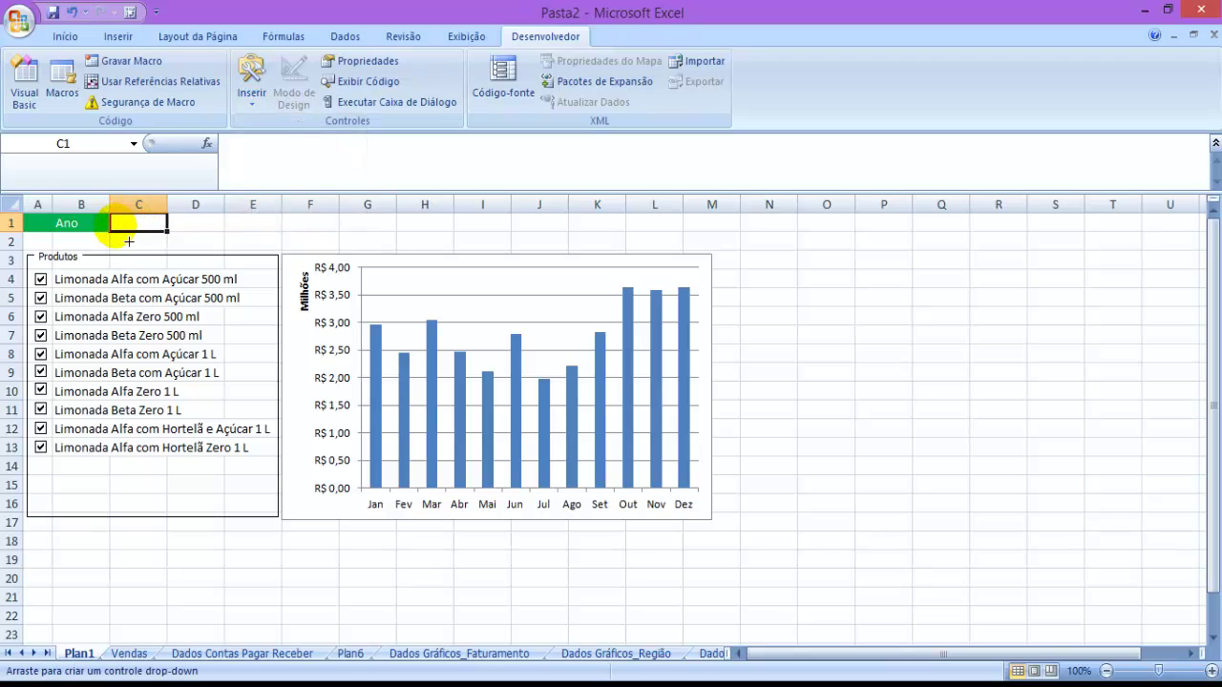
pyautogui.moveTo(230, 227); pyautogui.dragTo(224, 231)
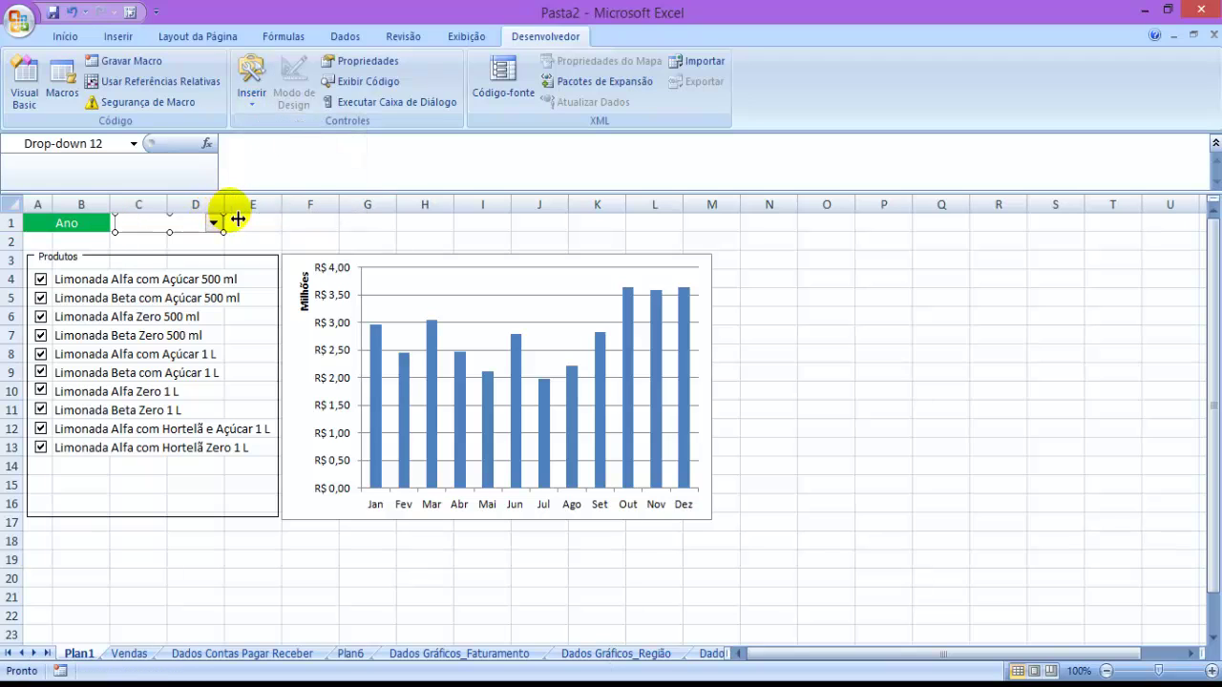
pyautogui.click(304, 221)
# Reposition and resize the Ano combo box so it fits cells C1:D1 exactly
pyautogui.keyDown('ctrl'); pyautogui.click(187, 231); pyautogui.keyUp('ctrl')
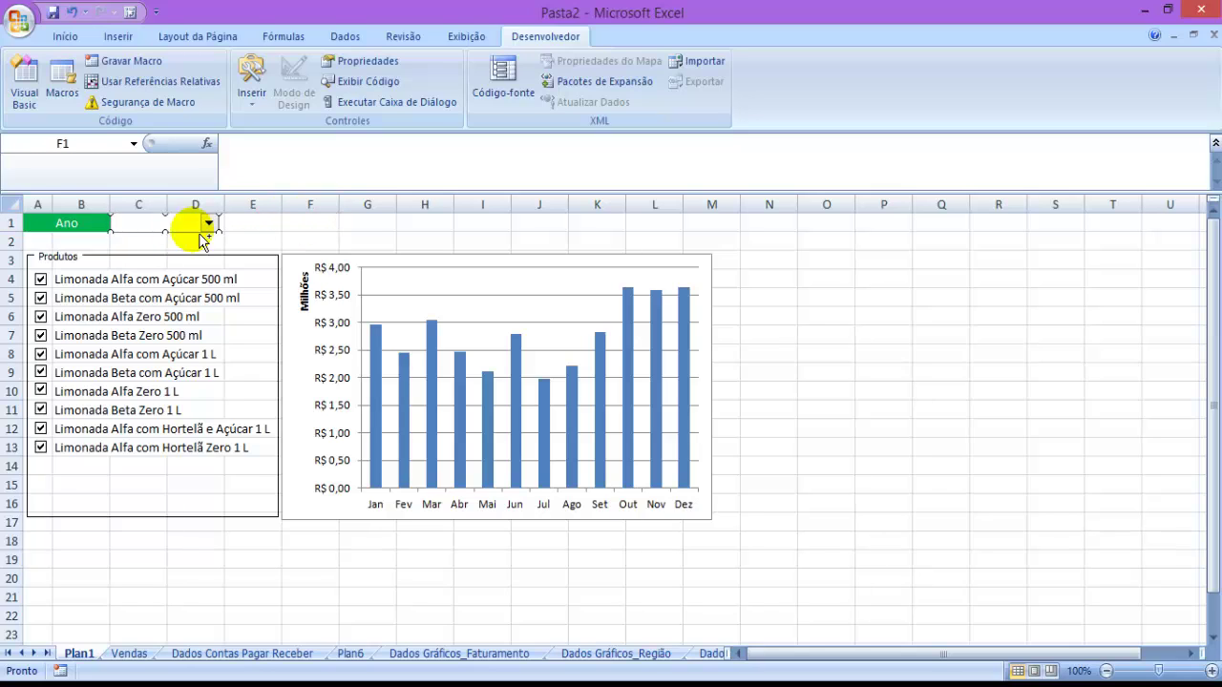
pyautogui.moveTo(234, 244); pyautogui.dragTo(225, 233)
pyautogui.click(251, 226)
pyautogui.click(942, 373)
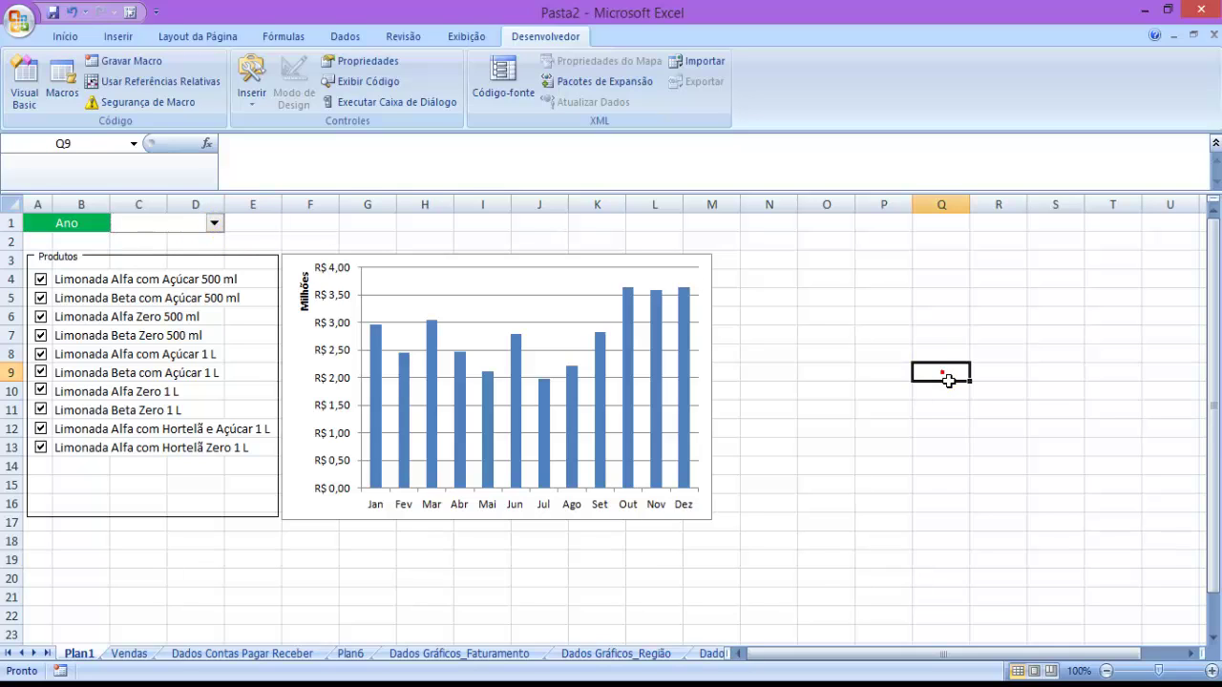
# Enter the index numbers 1 and 2 in cells AA1 and AA2, away from the chart area
pyautogui.click(1008, 223)
pyautogui.press('Right')
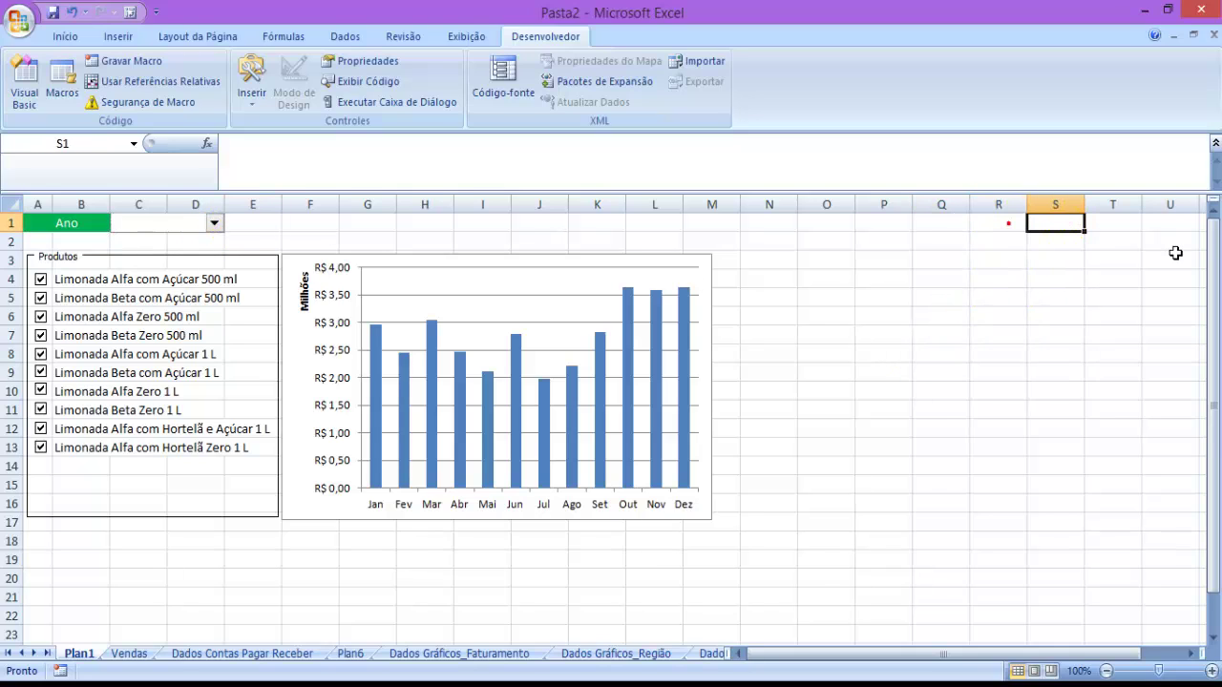
pyautogui.press('Right')
pyautogui.press('Right')
pyautogui.press('Right')
pyautogui.press('Right')
pyautogui.press('Right')
pyautogui.press('Right')
pyautogui.press('Right')
pyautogui.press('Right')
pyautogui.press('Right')
pyautogui.press('Right')
pyautogui.press('Right')
pyautogui.press('Right')
pyautogui.press('Right')
pyautogui.press('Right')
pyautogui.press('Right')
pyautogui.press('Right')
pyautogui.press('Right')
pyautogui.press('Right')
pyautogui.press('Right')
pyautogui.press('Right')
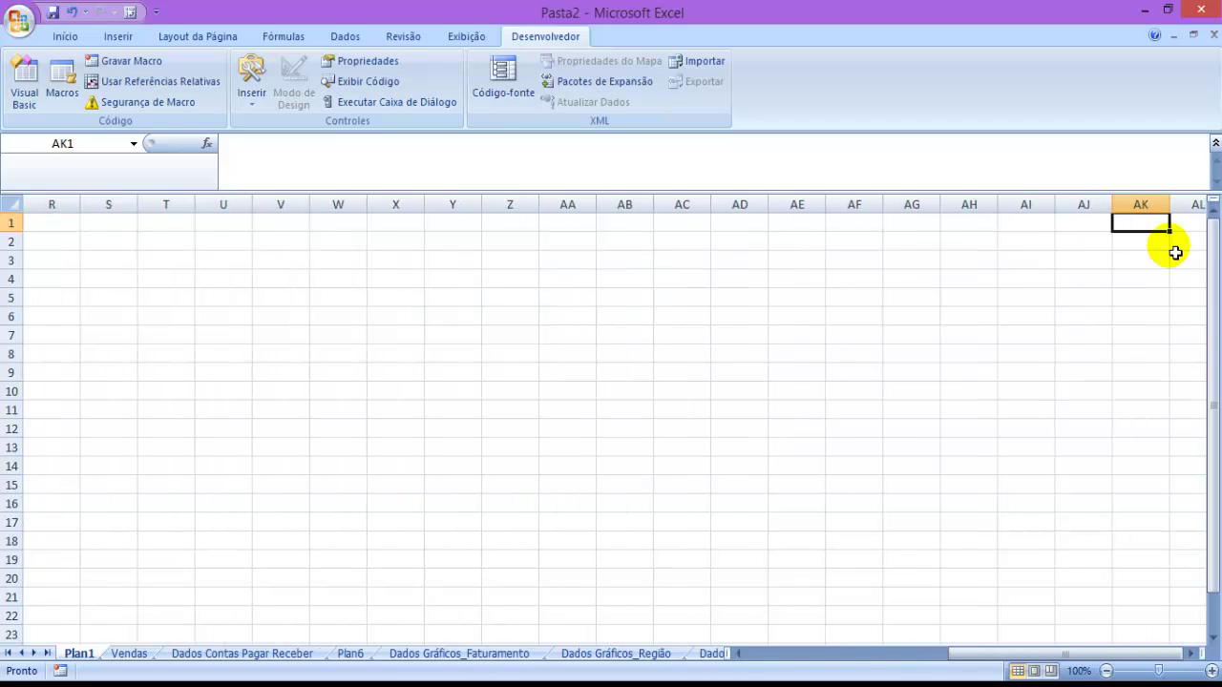
pyautogui.press('Right')
pyautogui.press('Right')
pyautogui.press('Left')
pyautogui.press('Left')
pyautogui.press('Left')
pyautogui.press('Left')
pyautogui.press('Left')
pyautogui.press('Left')
pyautogui.press('Left')
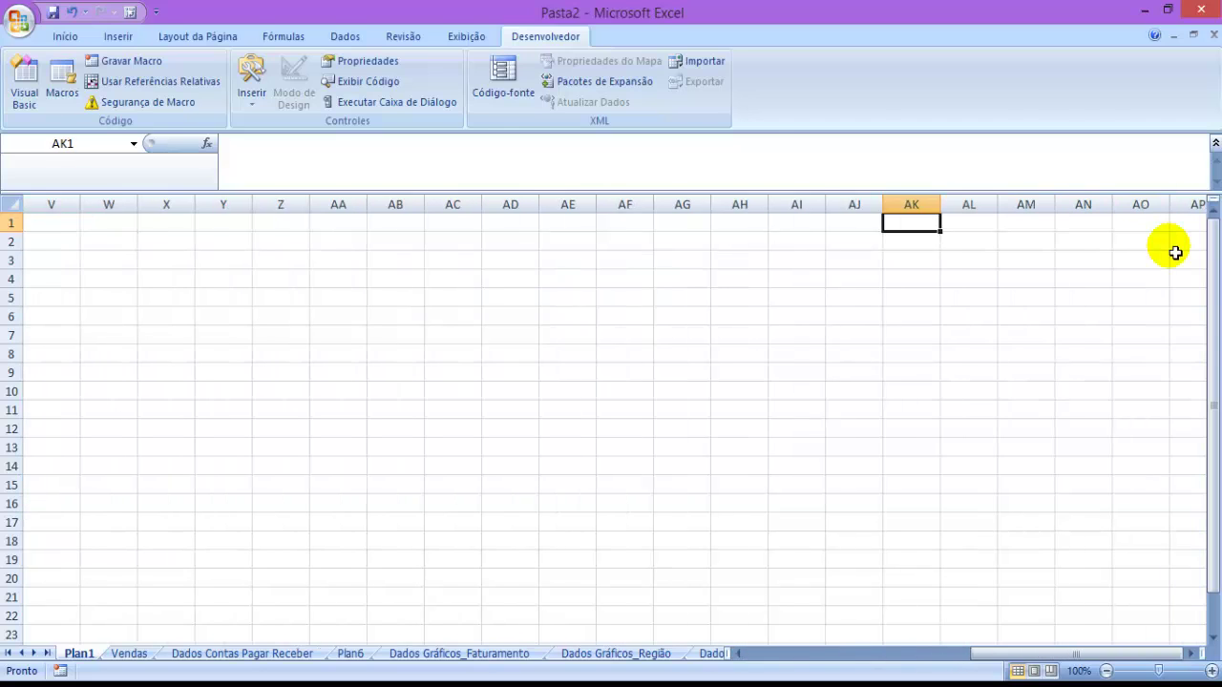
pyautogui.press('Left')
pyautogui.press('Left')
pyautogui.press('Left')
pyautogui.press('Left')
pyautogui.press('Left')
pyautogui.press('Left')
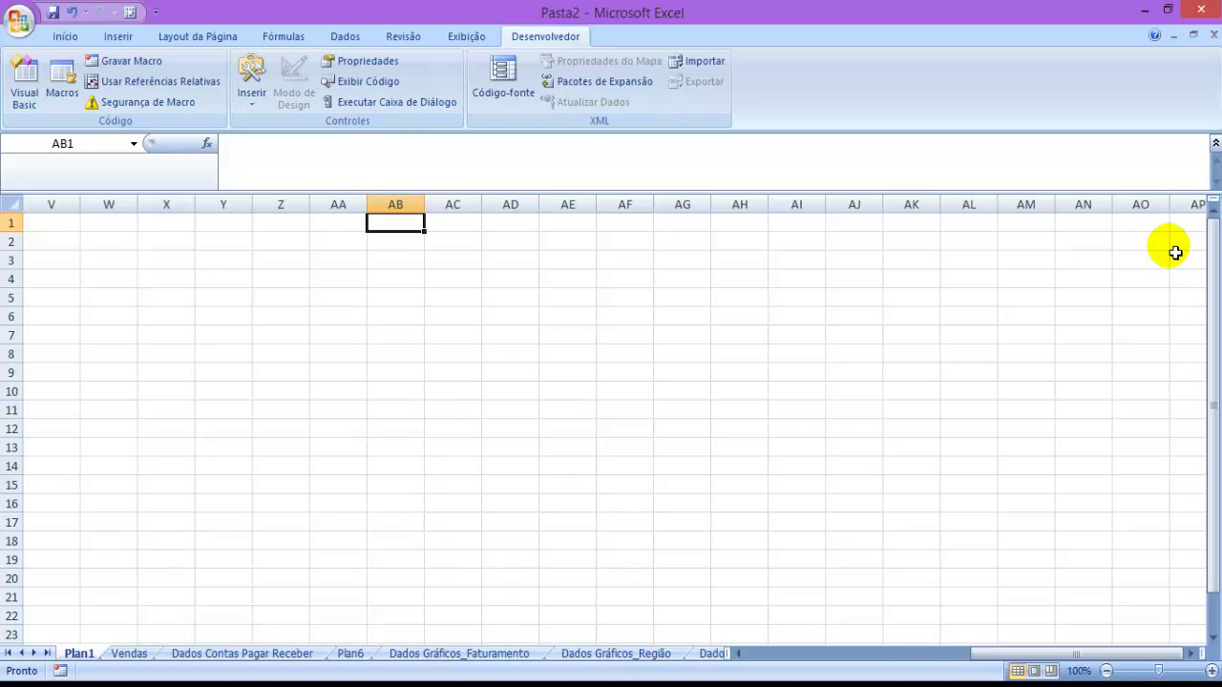
pyautogui.press('Left')
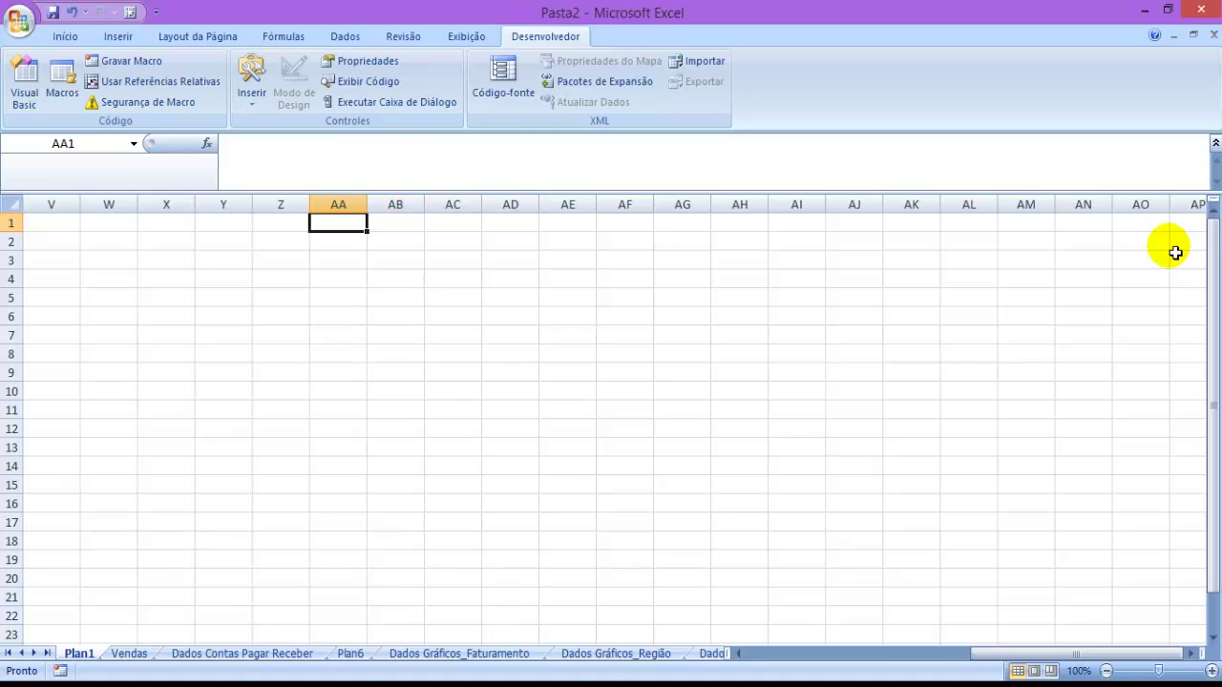
pyautogui.write('1')
pyautogui.press('Return')
pyautogui.write('2')
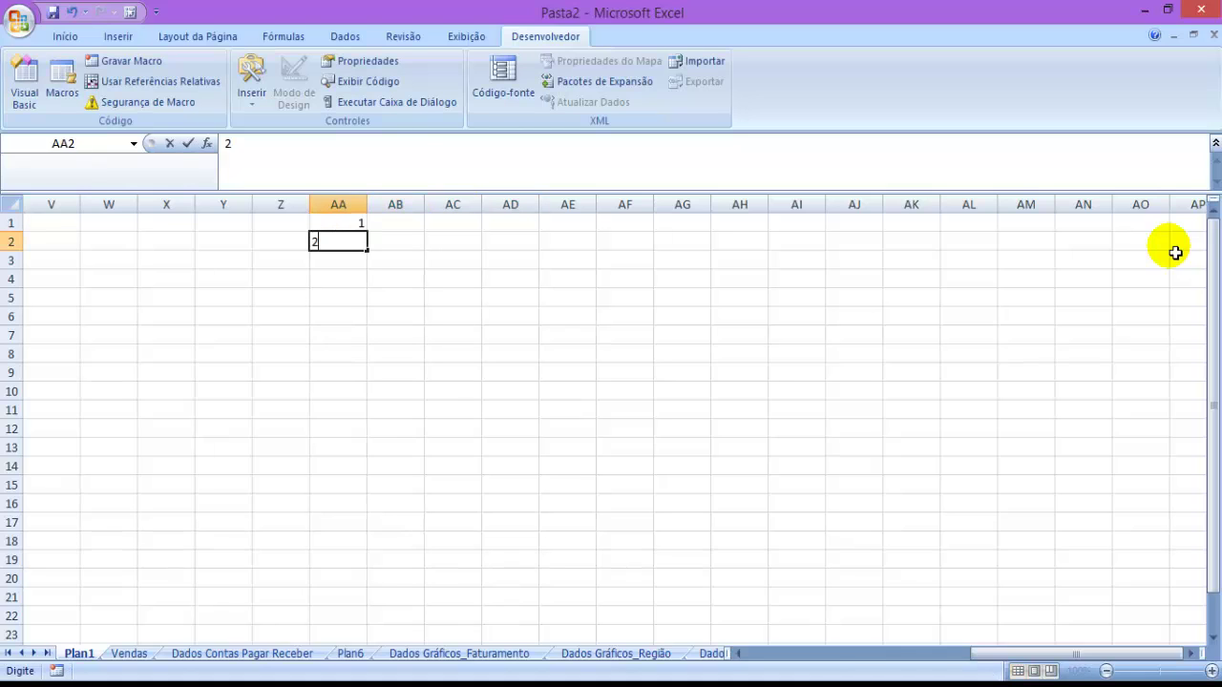
pyautogui.press('Up')
# Enter the years 2014 and 2015 in cells AB1 and AB2, beside their index numbers
pyautogui.press('Right')
pyautogui.write('20')
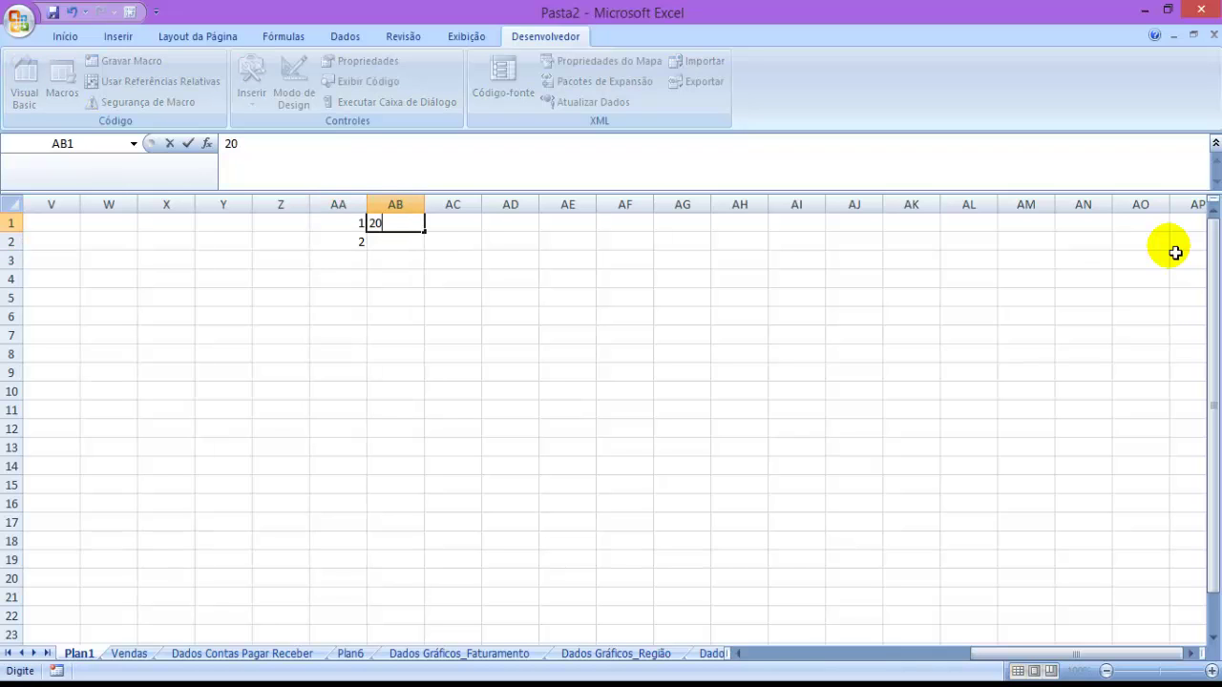
pyautogui.write('14')
pyautogui.press('Return')
pyautogui.write('201')
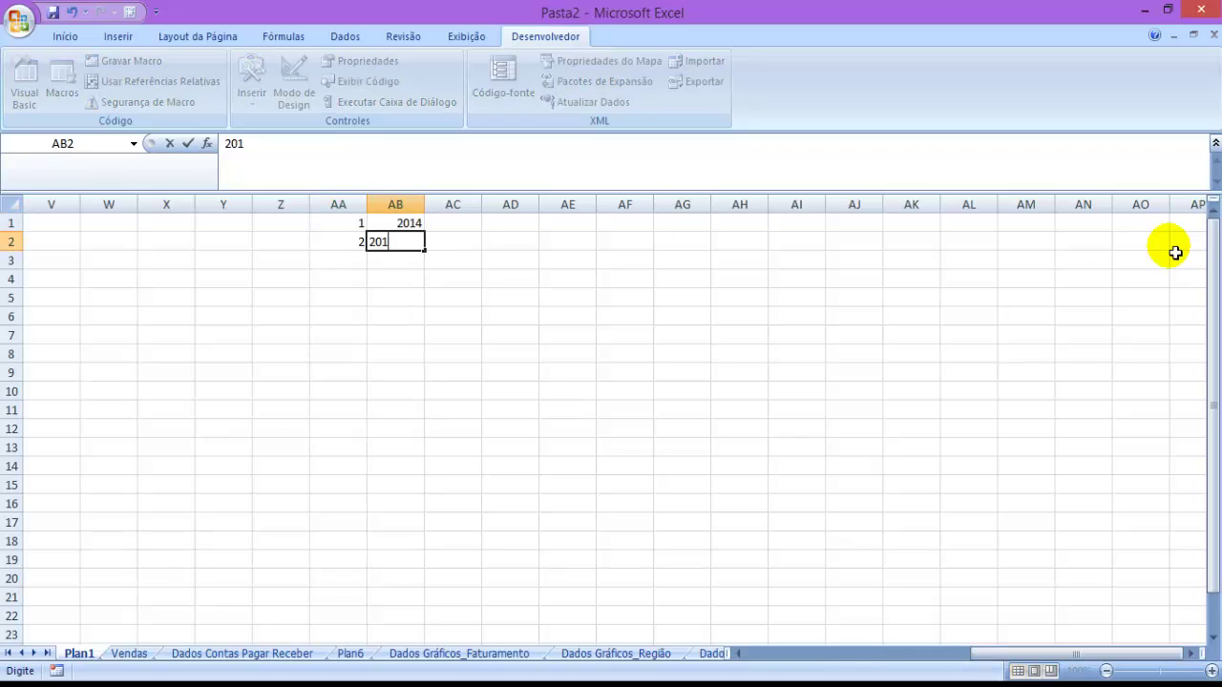
pyautogui.press('Return')
pyautogui.press('Up')
pyautogui.press('Up')
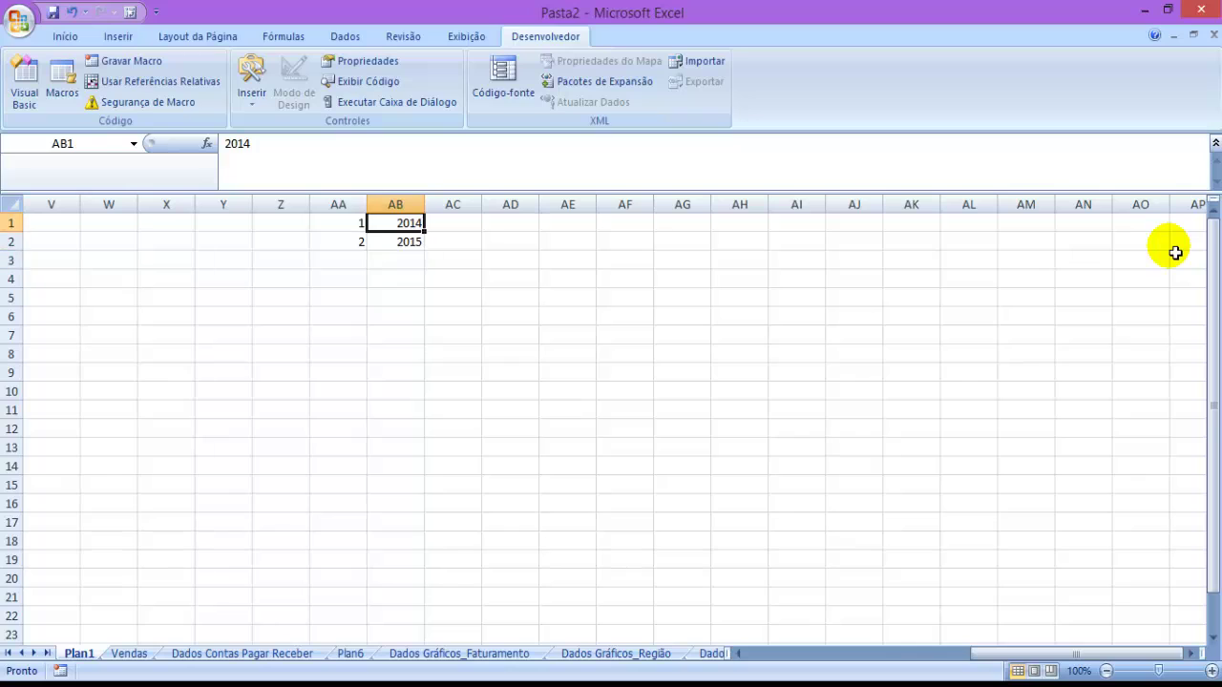
pyautogui.press('Left')
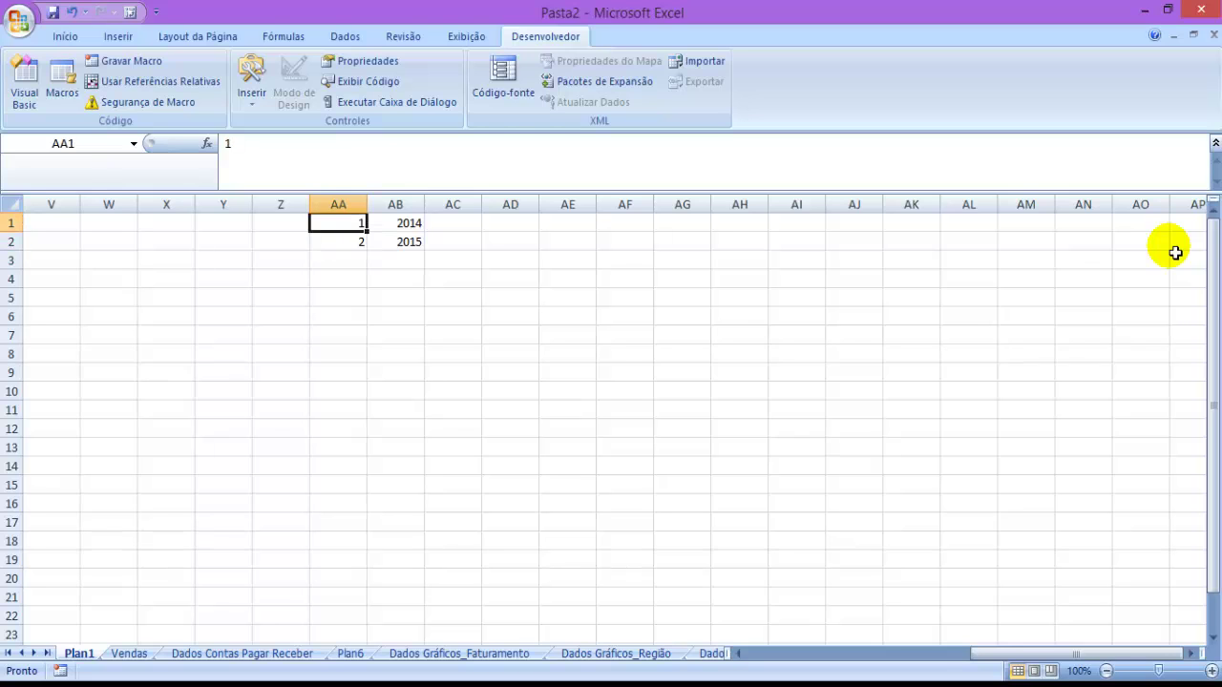
pyautogui.press('Right')
pyautogui.press('Right')
pyautogui.press('Left')
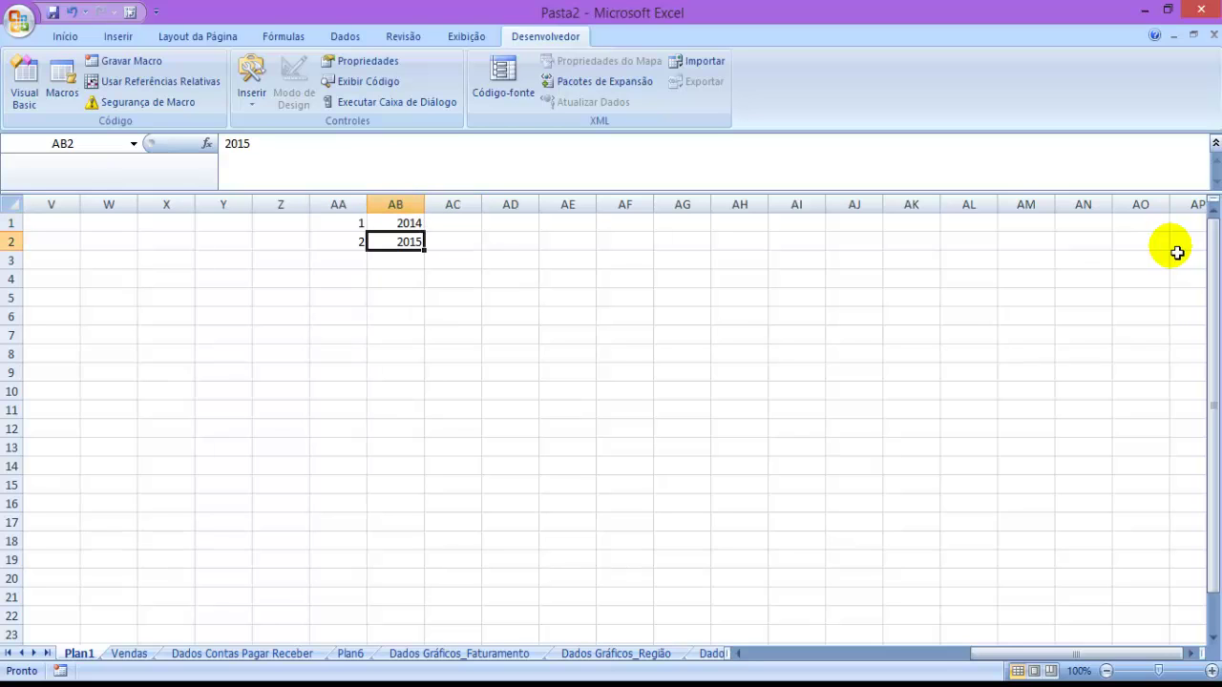
# Set the input range of the Ano combo box to the years in $AB$1:$AB$2
pyautogui.hscroll(-7, 792, 343)
pyautogui.click(268, 232)
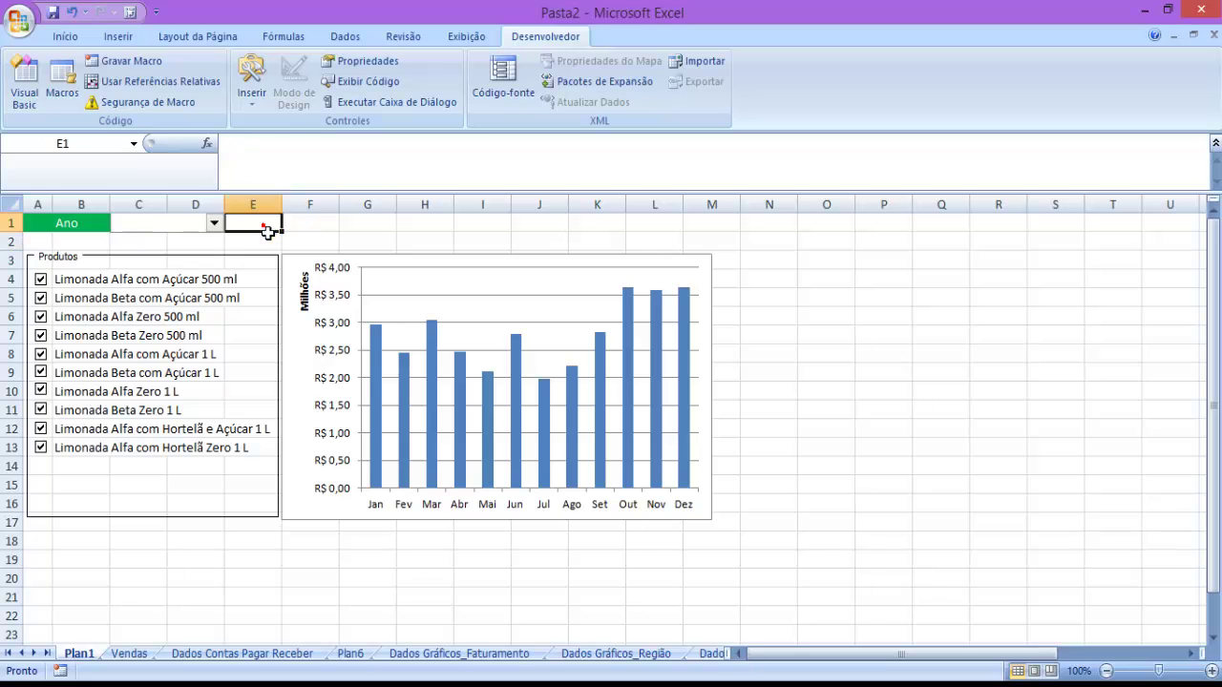
pyautogui.rightClick(212, 230)
pyautogui.click(285, 369)
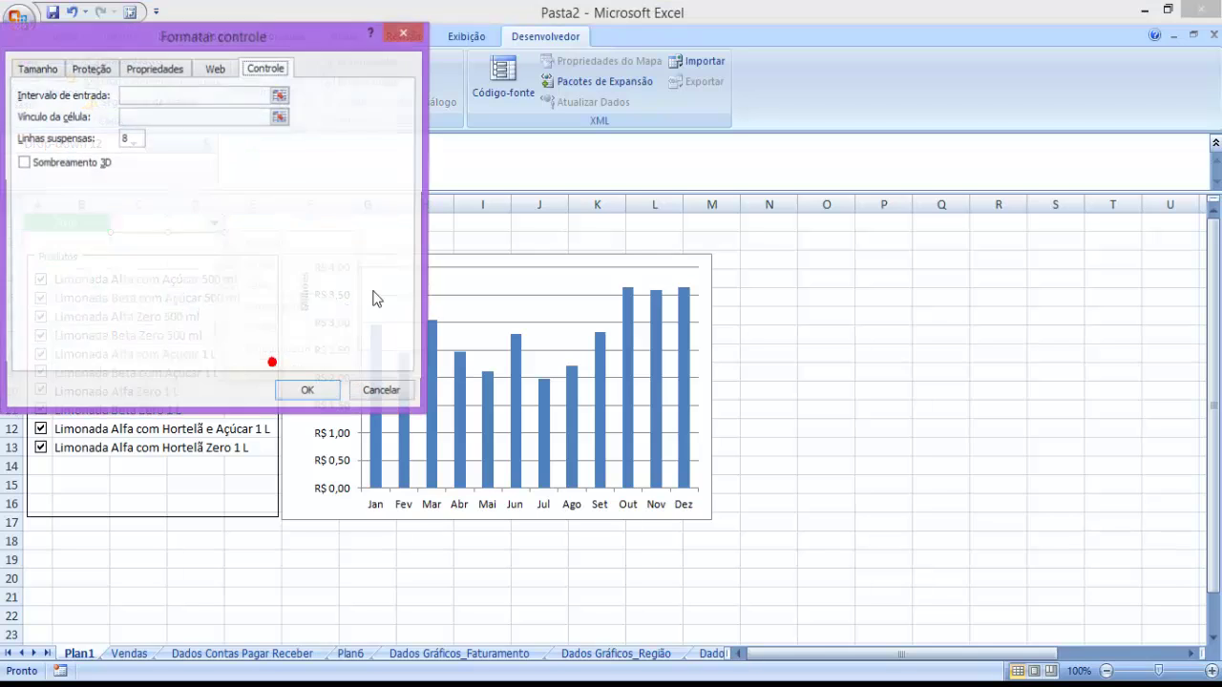
pyautogui.click(278, 96)
pyautogui.moveTo(797, 655); pyautogui.dragTo(923, 655)
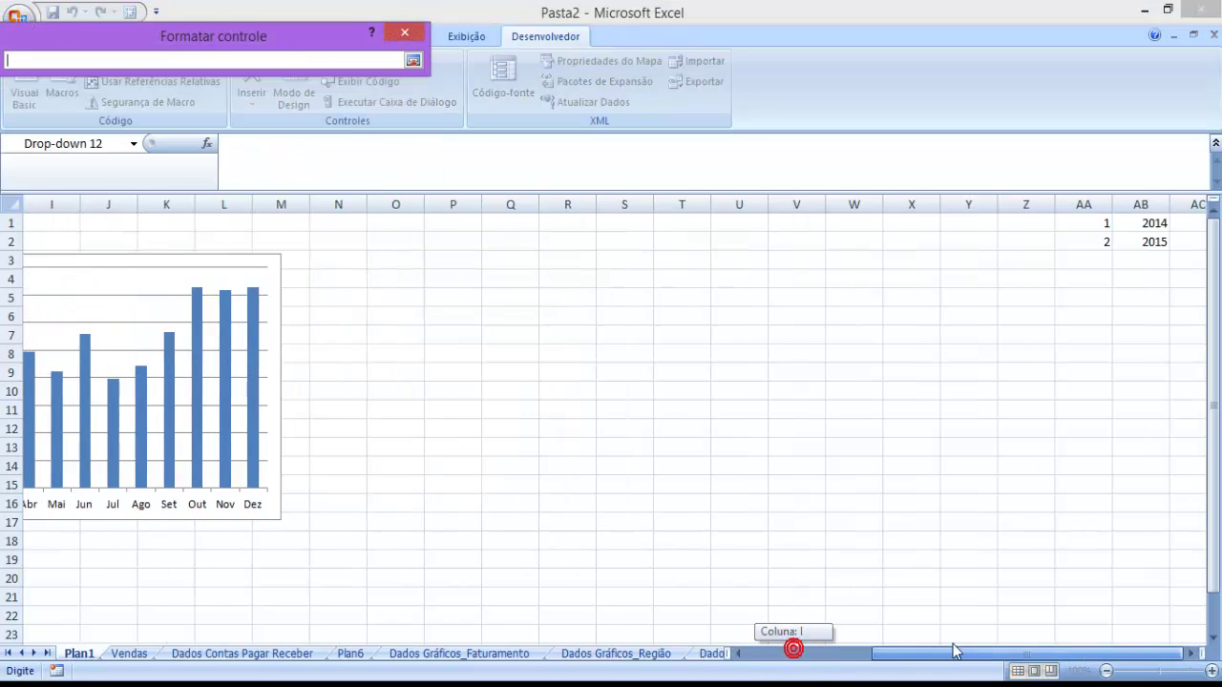
pyautogui.click(1148, 223)
pyautogui.moveTo(1149, 223); pyautogui.dragTo(1148, 242)
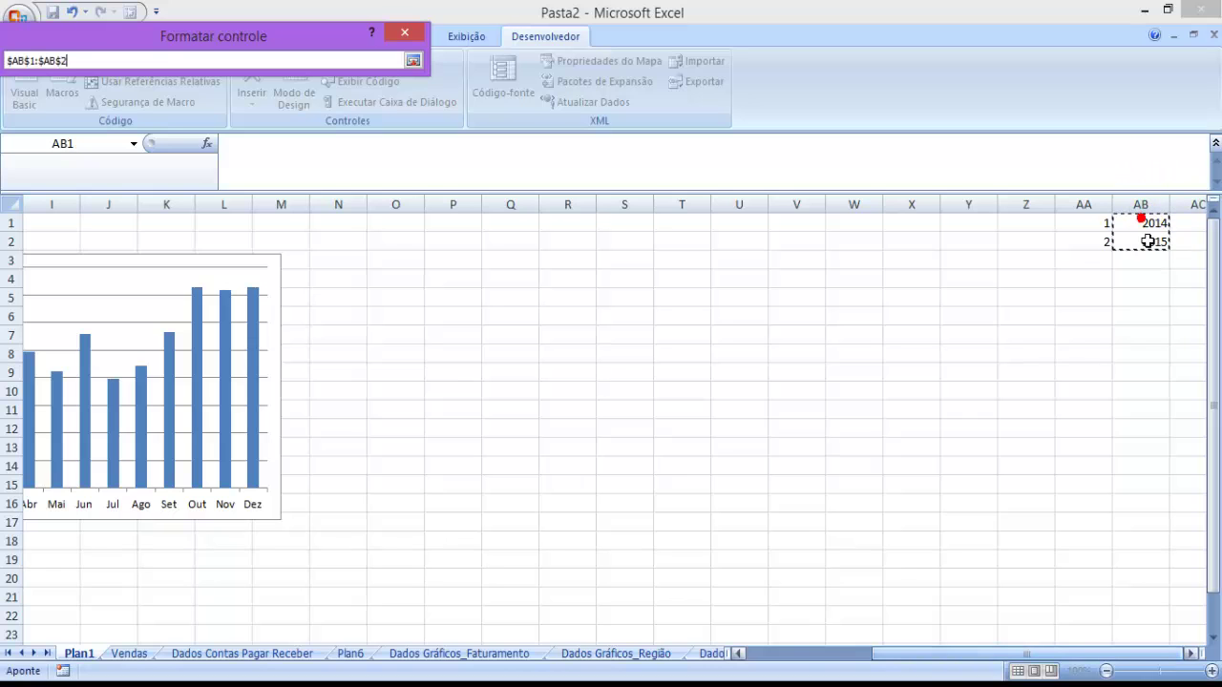
pyautogui.press('Return')
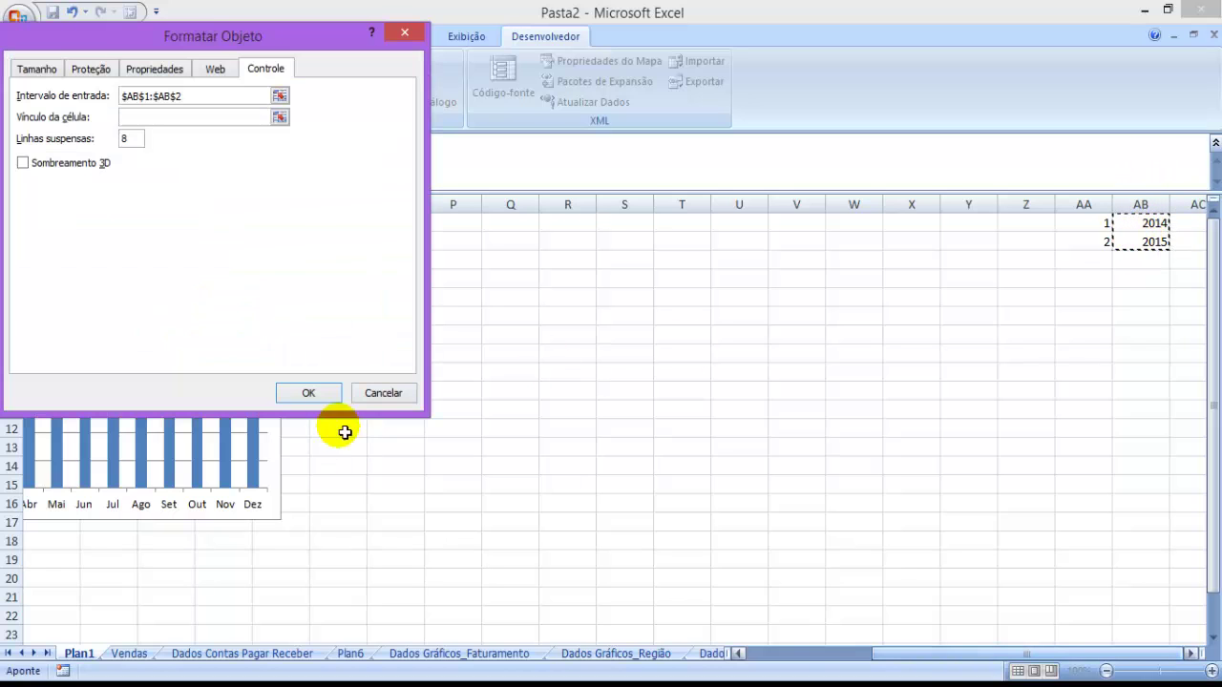
# Link the Ano combo box to cell $Z$1 and apply the control settings
pyautogui.click(278, 117)
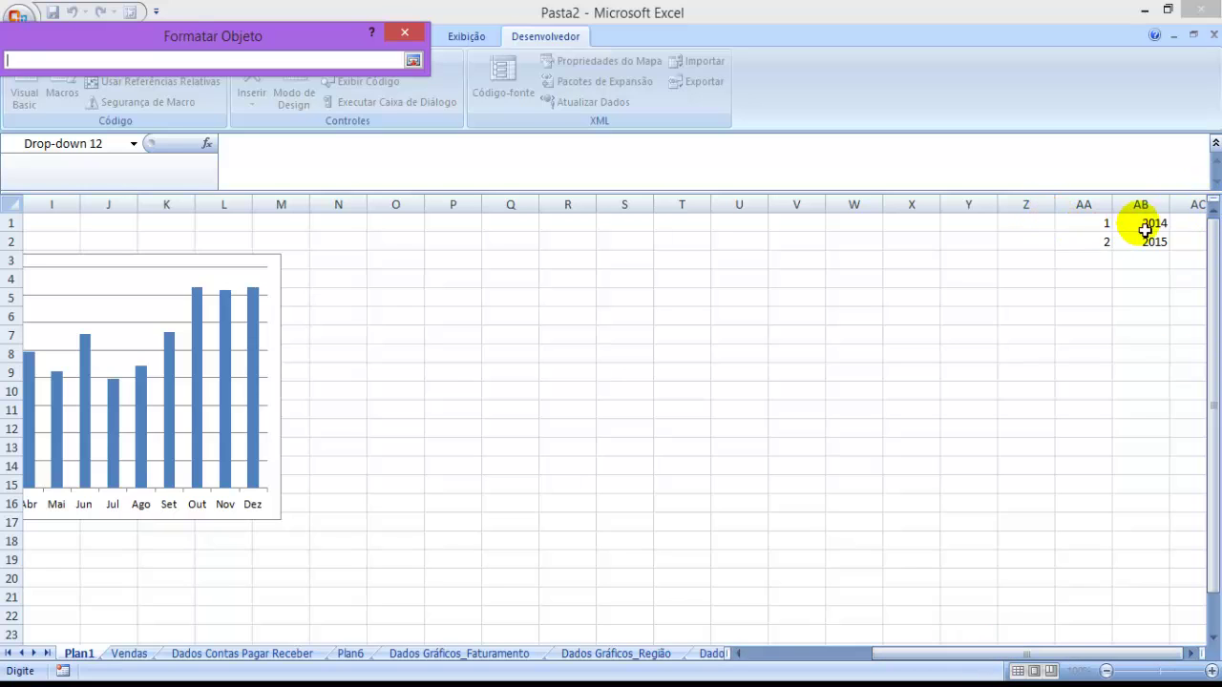
pyautogui.click(1044, 222)
pyautogui.press('Return')
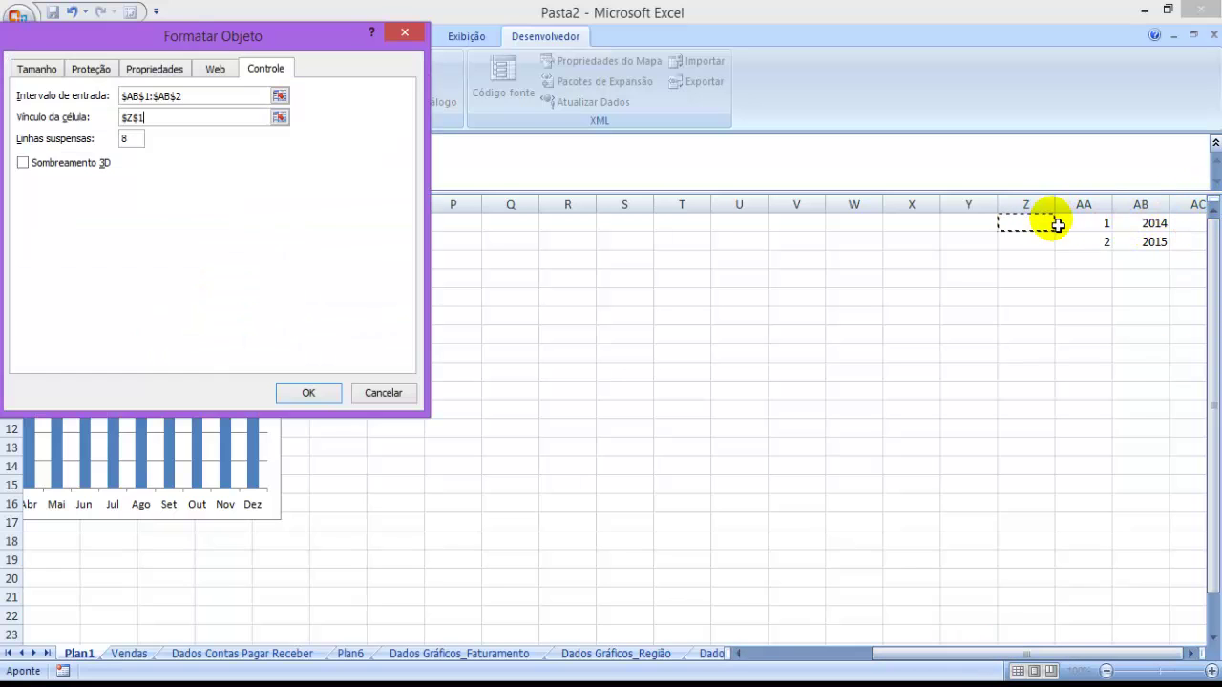
pyautogui.click(320, 392)
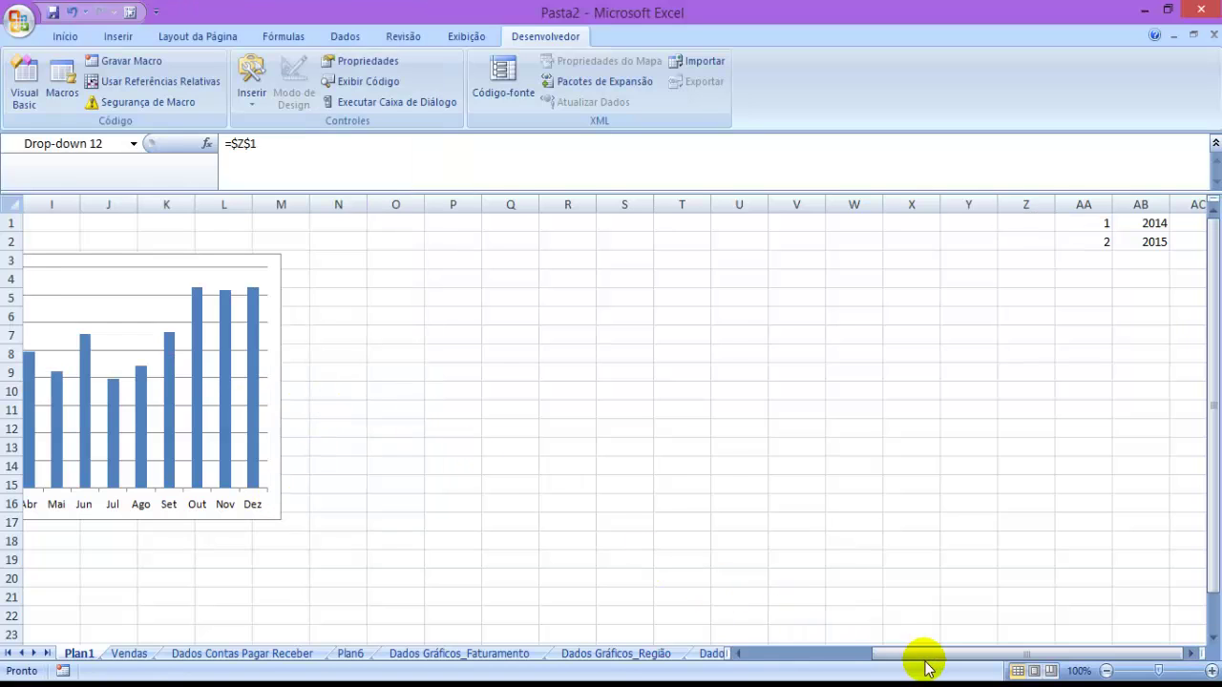
# Choose 2015 in the Ano combo box above the product list on Plan1
pyautogui.moveTo(917, 653); pyautogui.dragTo(859, 653)
pyautogui.click(256, 228)
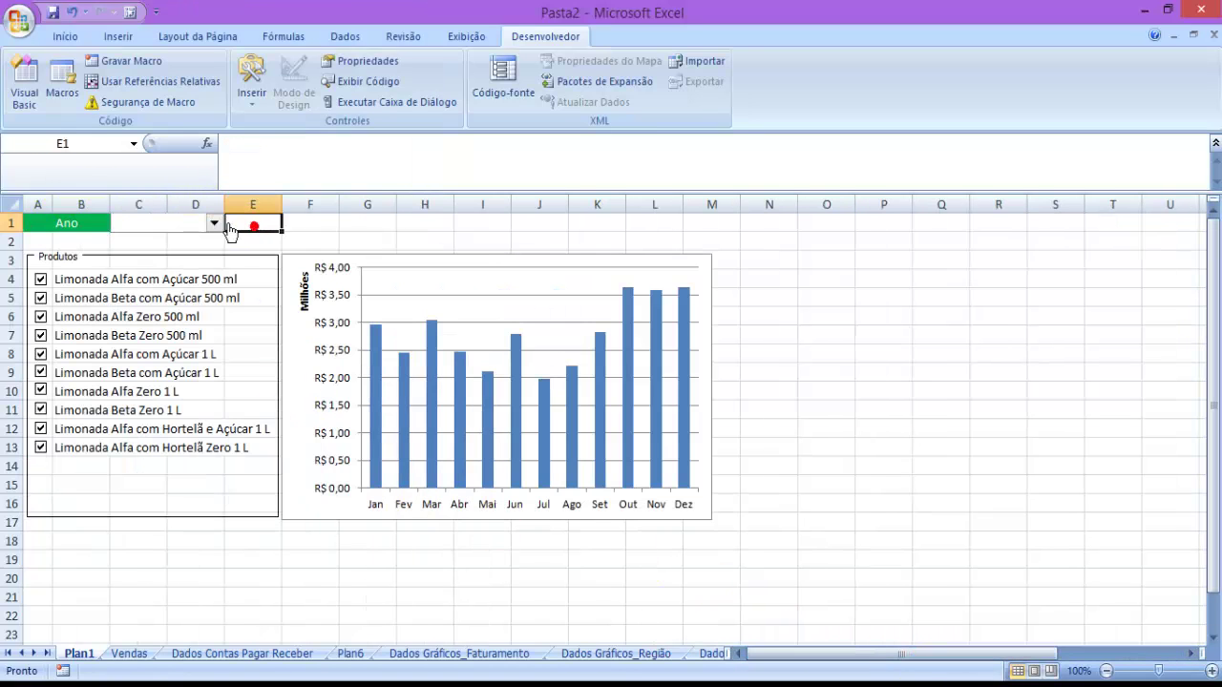
pyautogui.click(197, 239)
pyautogui.click(214, 222)
pyautogui.click(172, 252)
pyautogui.click(349, 243)
# Start a formula in cell B1 of Dados Gráficos_Faturamento that references the combo box's linked cell, Plan1!Z1
pyautogui.click(401, 652)
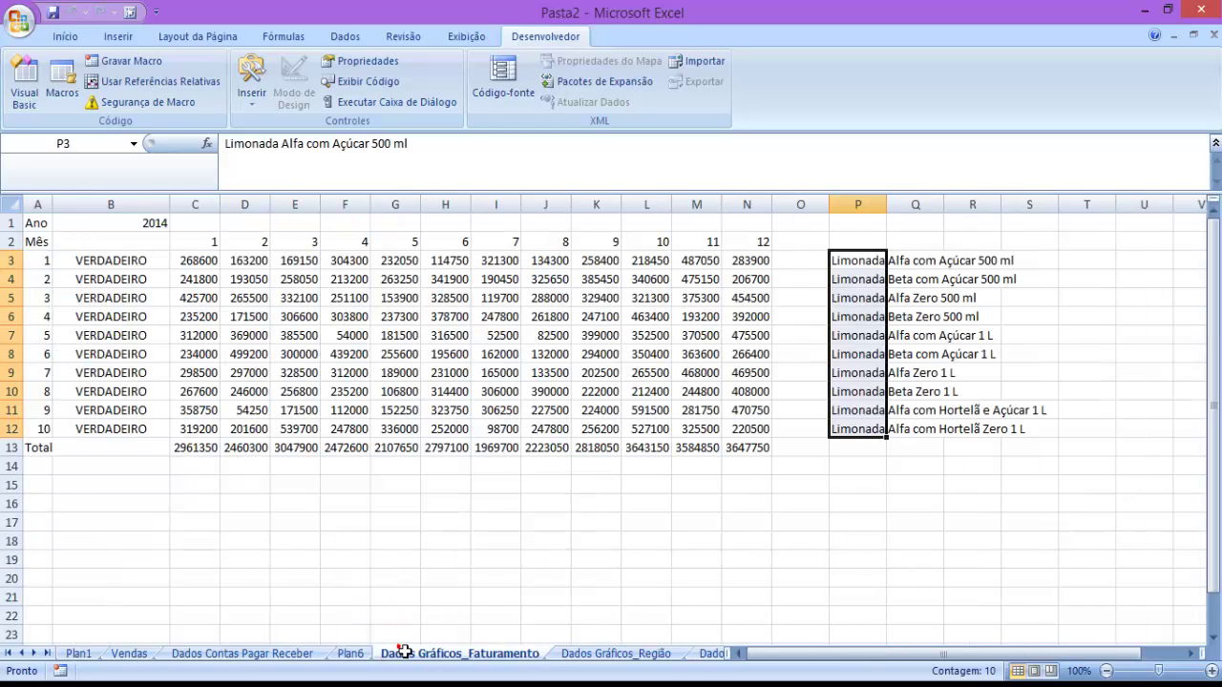
pyautogui.click(101, 223)
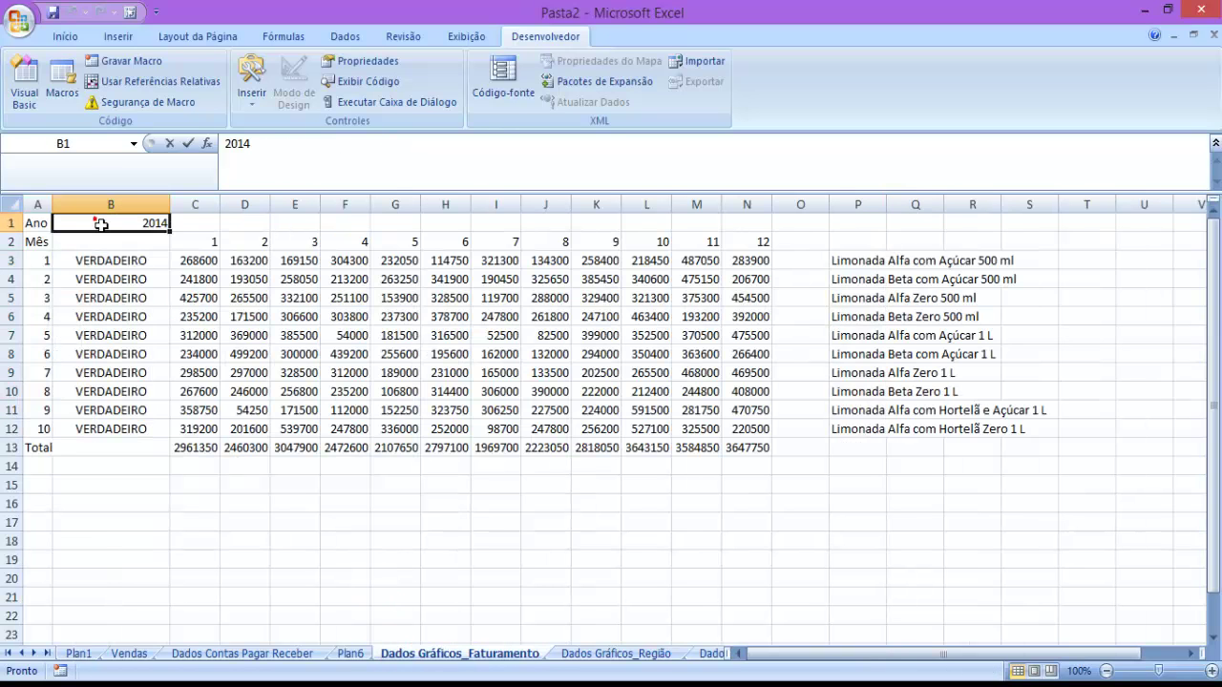
pyautogui.write('=')
pyautogui.click(141, 654)
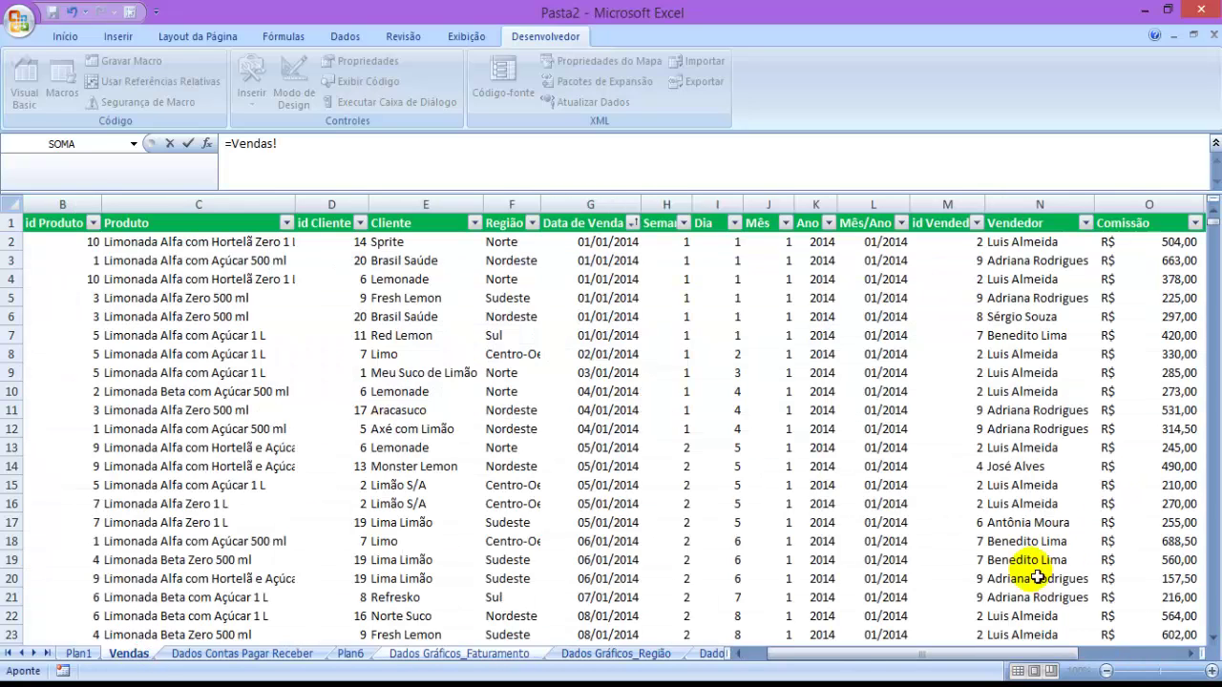
pyautogui.click(84, 653)
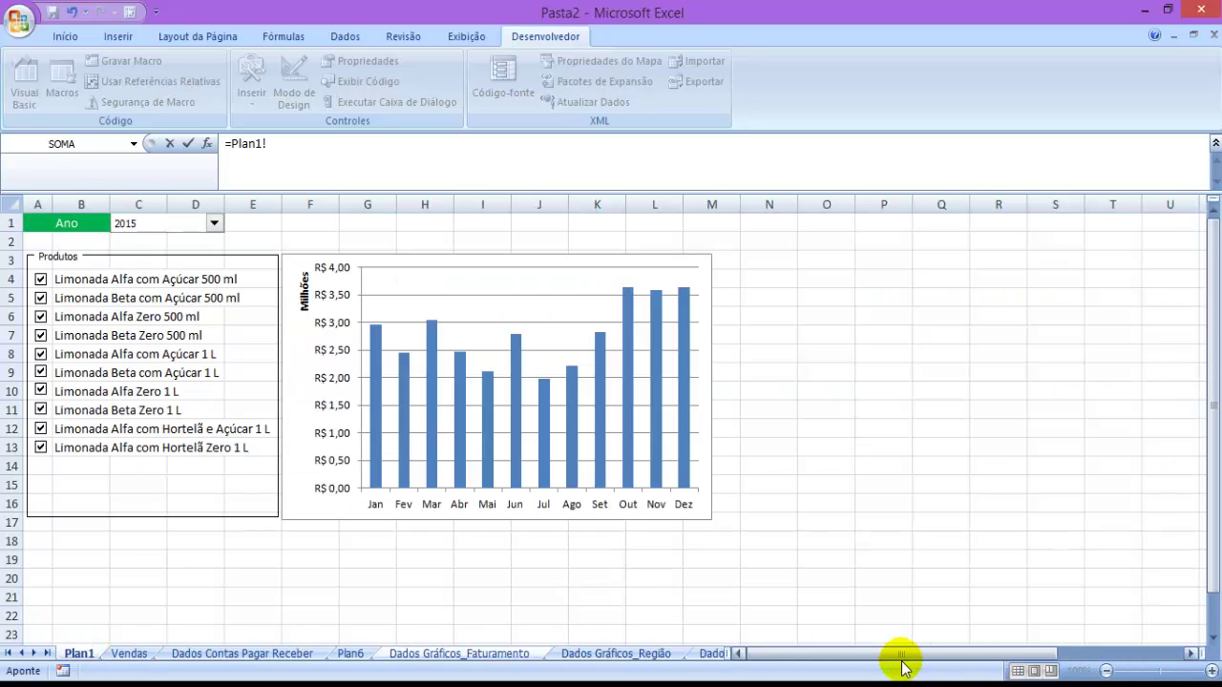
pyautogui.moveTo(902, 666); pyautogui.dragTo(964, 657)
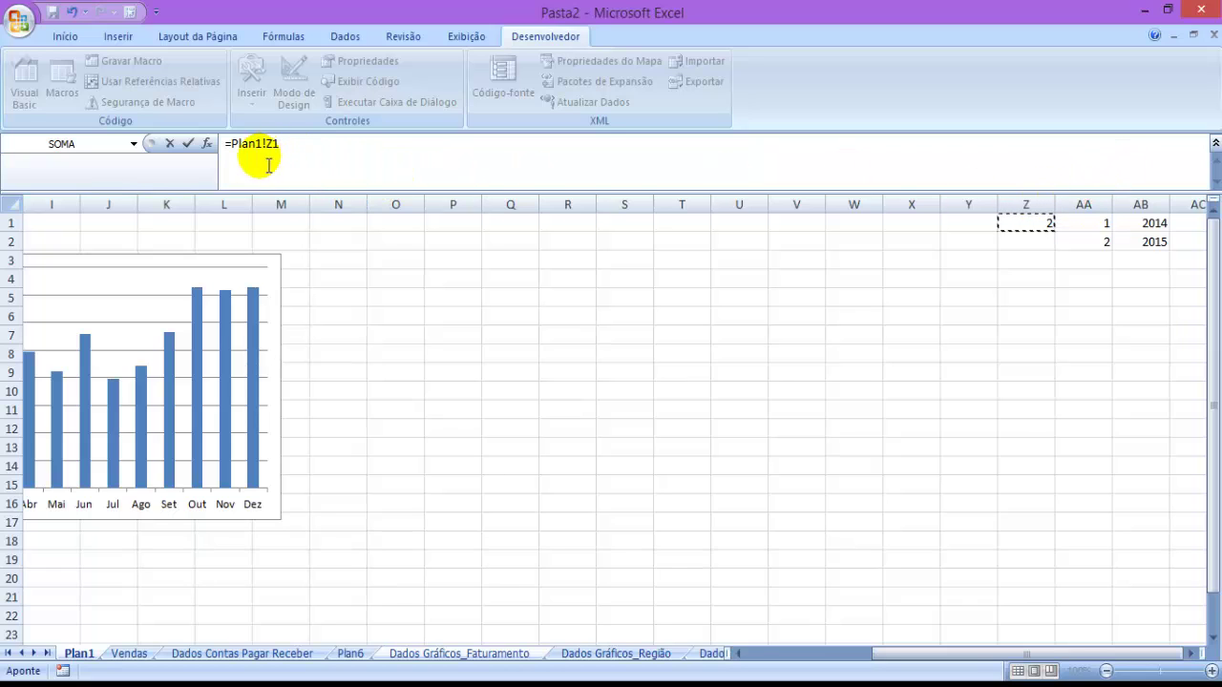
# Complete the B1 formula as =PROCV(Plan1!Z1;Plan1!AA1:AB2;2;0) to convert the selected index into its year
pyautogui.write('procv(')
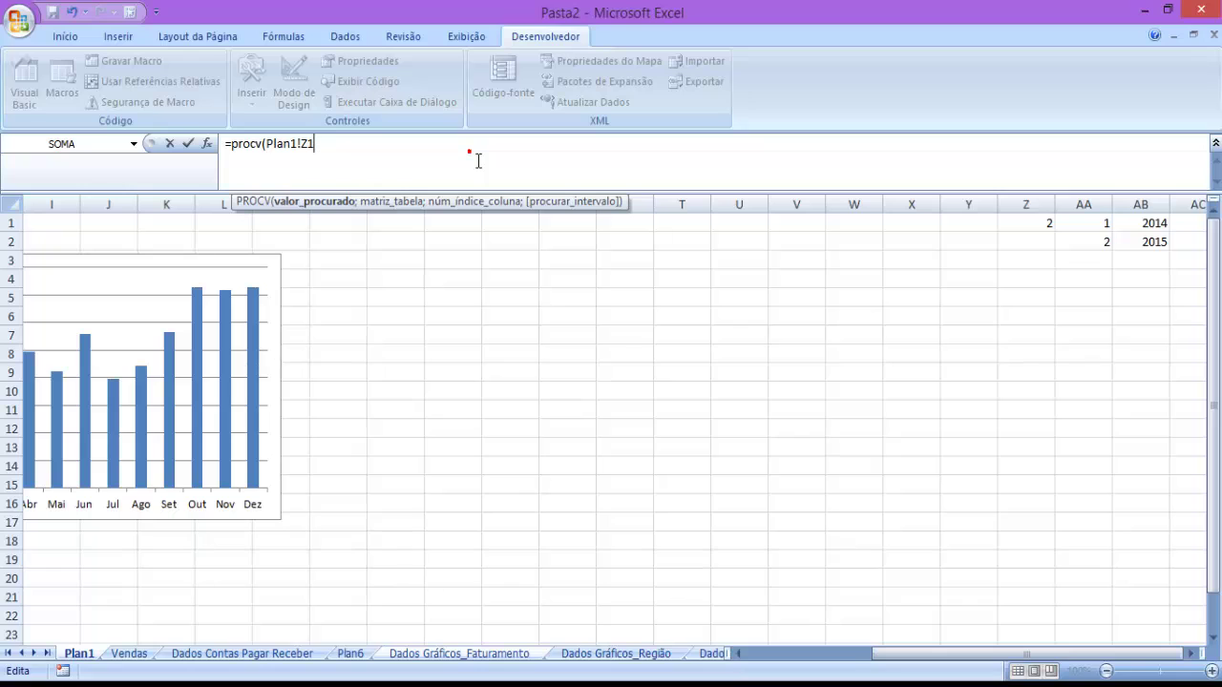
pyautogui.write(';')
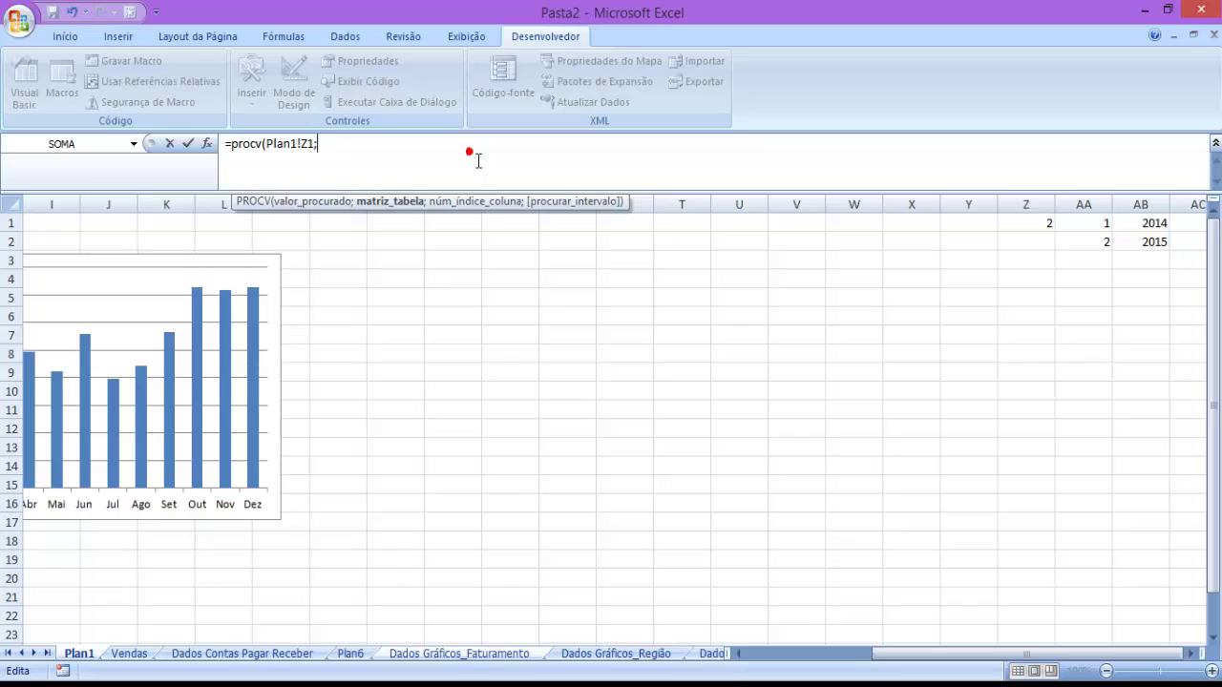
pyautogui.click(1094, 223)
pyautogui.write(';2;')
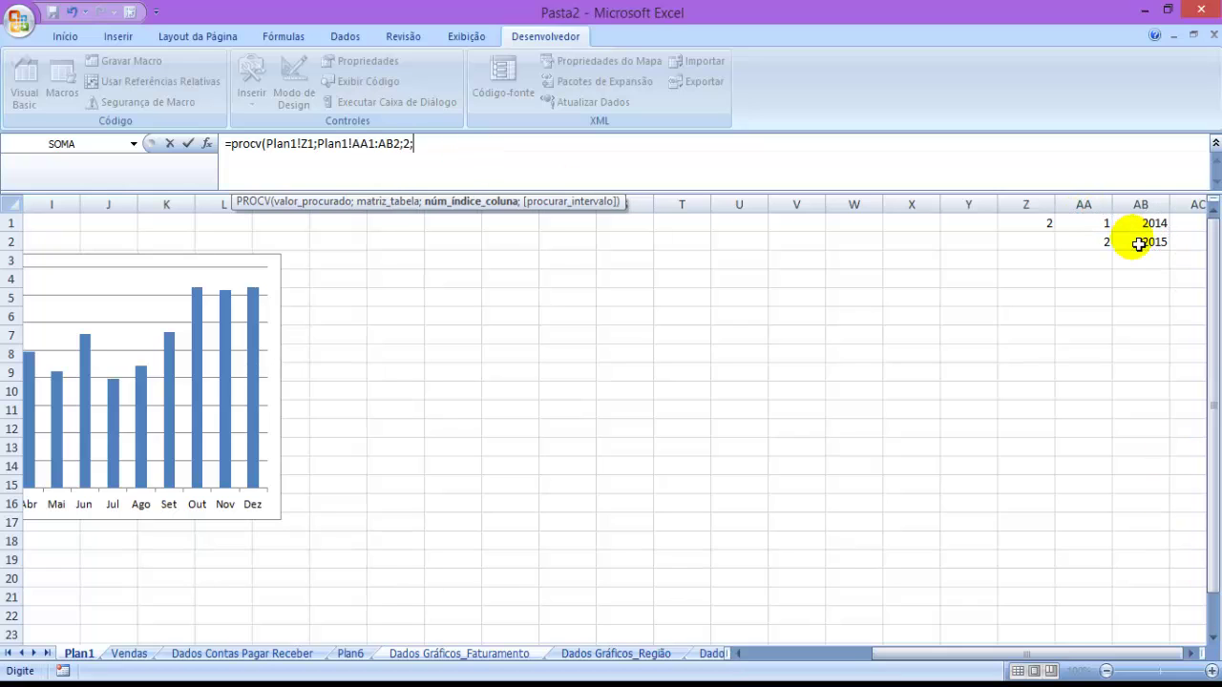
pyautogui.write('0')
pyautogui.press('Return')
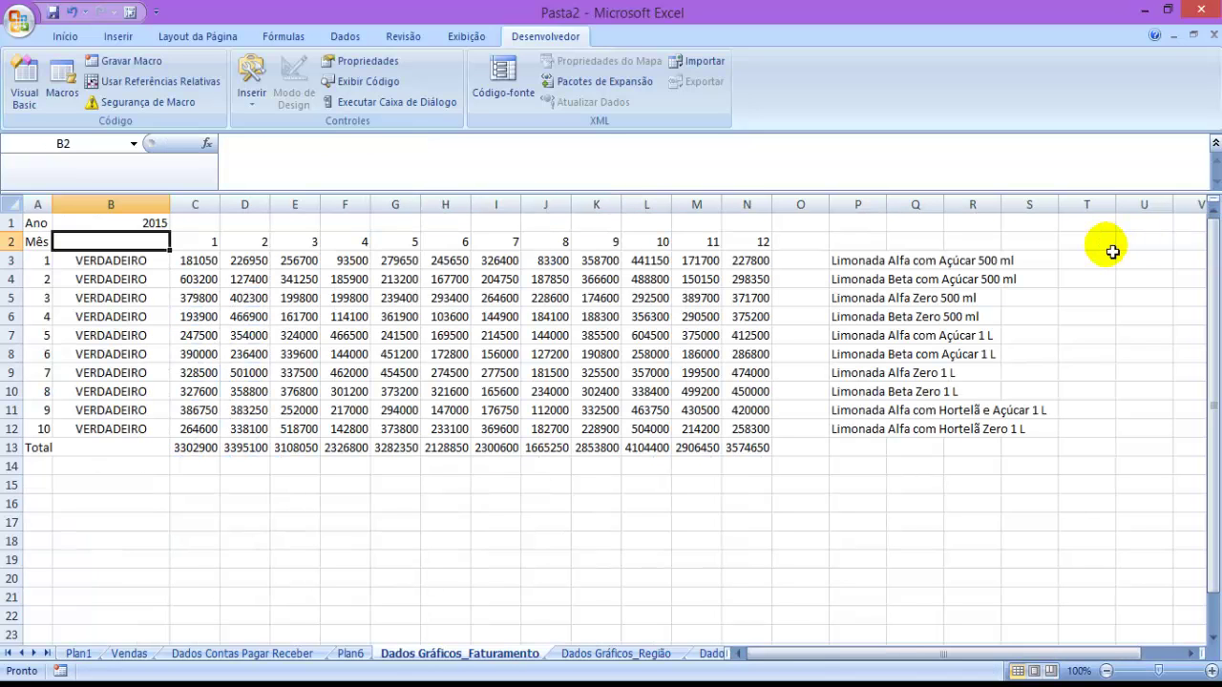
pyautogui.click(130, 222)
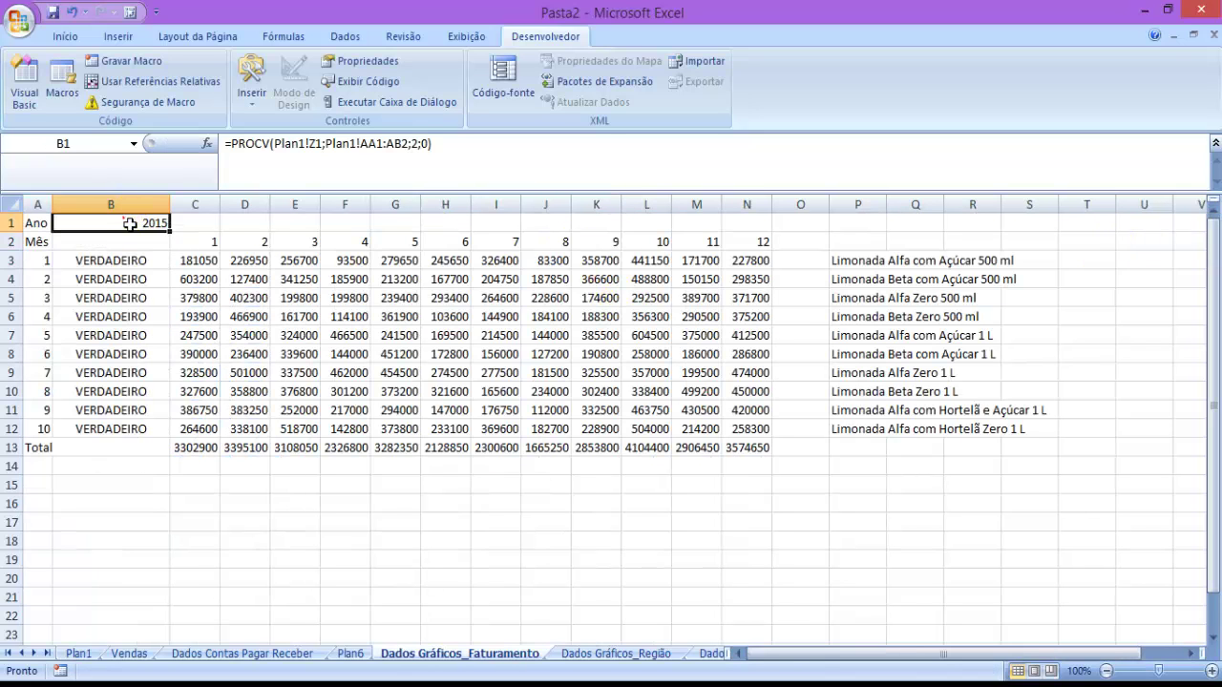
# Test the year selector on Plan1 by switching the Ano combo box to 2014
pyautogui.click(84, 654)
pyautogui.middleClick(495, 382)
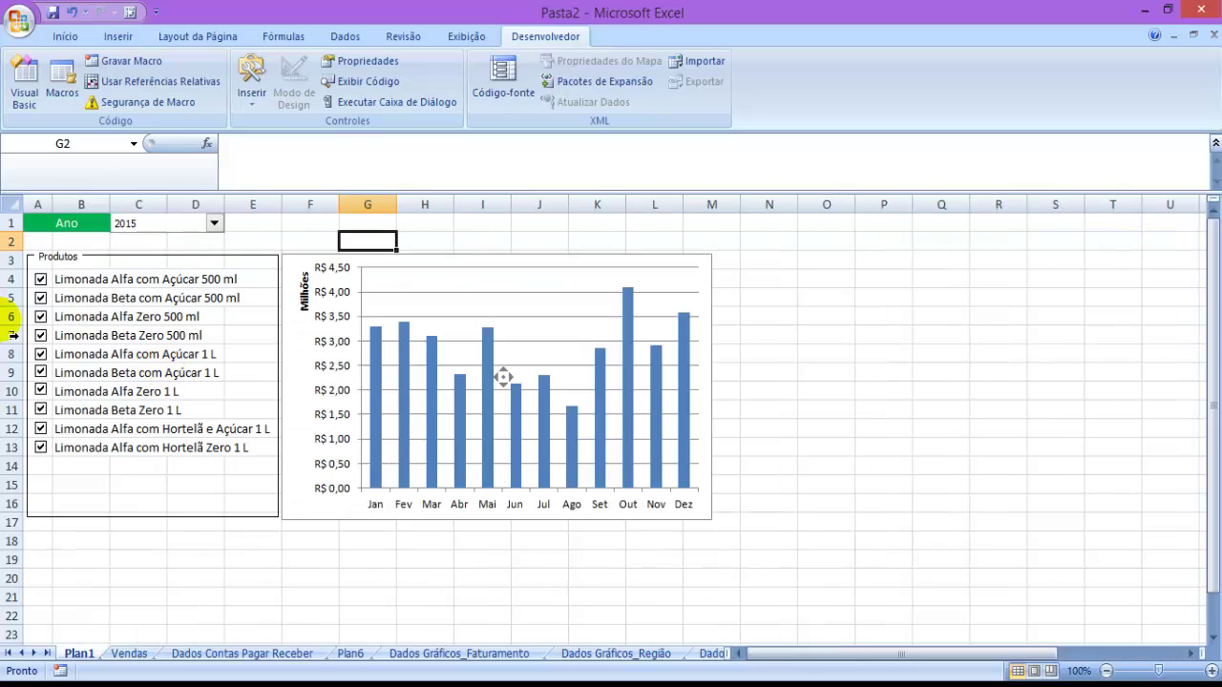
pyautogui.click(185, 223)
pyautogui.click(171, 239)
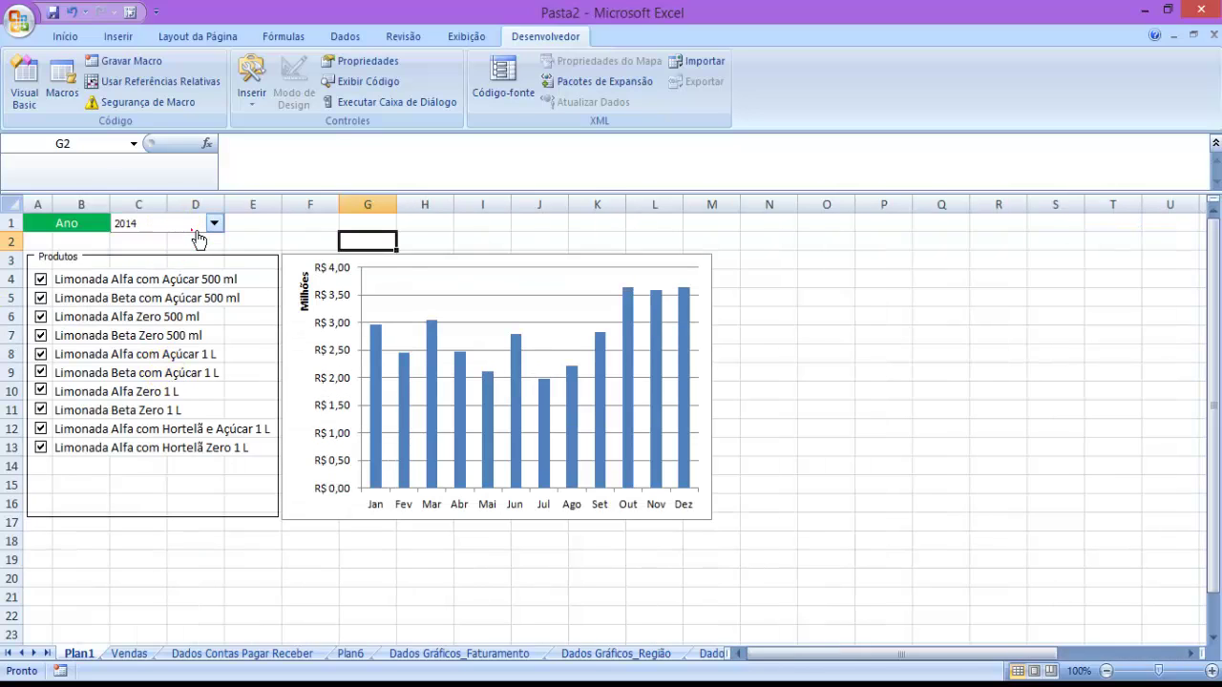
pyautogui.click(195, 232)
pyautogui.click(273, 236)
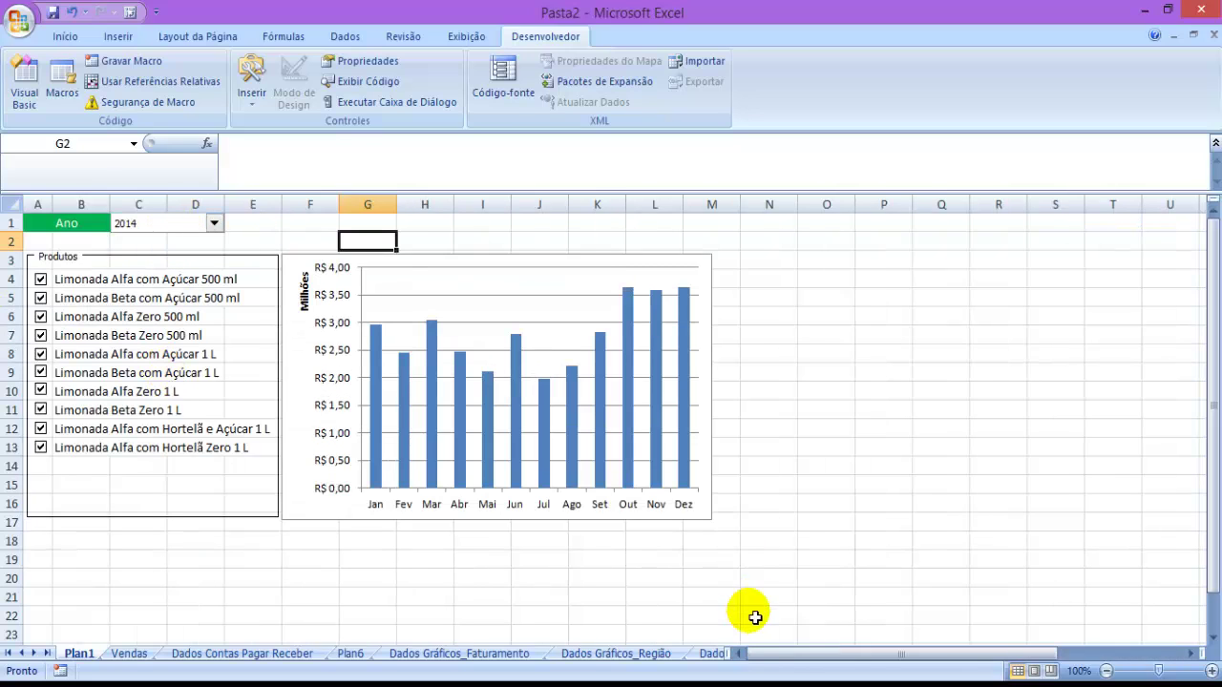
# Examine how linked cell Z1 on Plan1 feeds the PROCV formula in cell B1 of Dados Gráficos_Faturamento
pyautogui.moveTo(770, 654); pyautogui.dragTo(1031, 657)
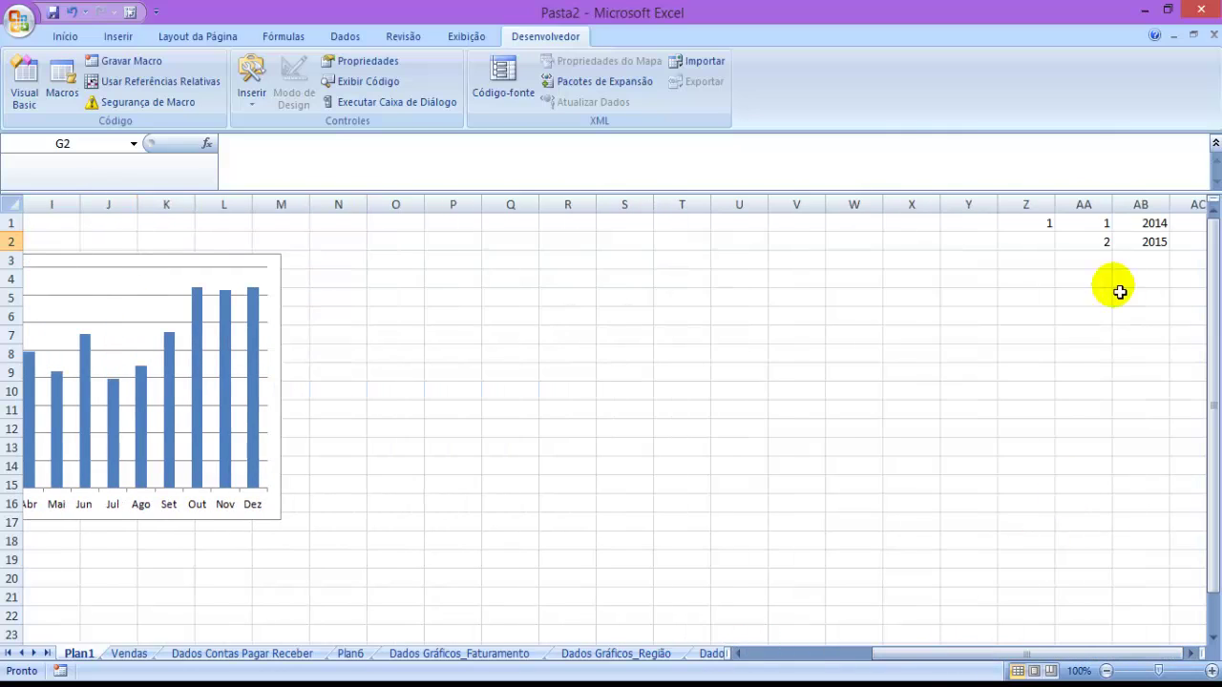
pyautogui.click(1037, 223)
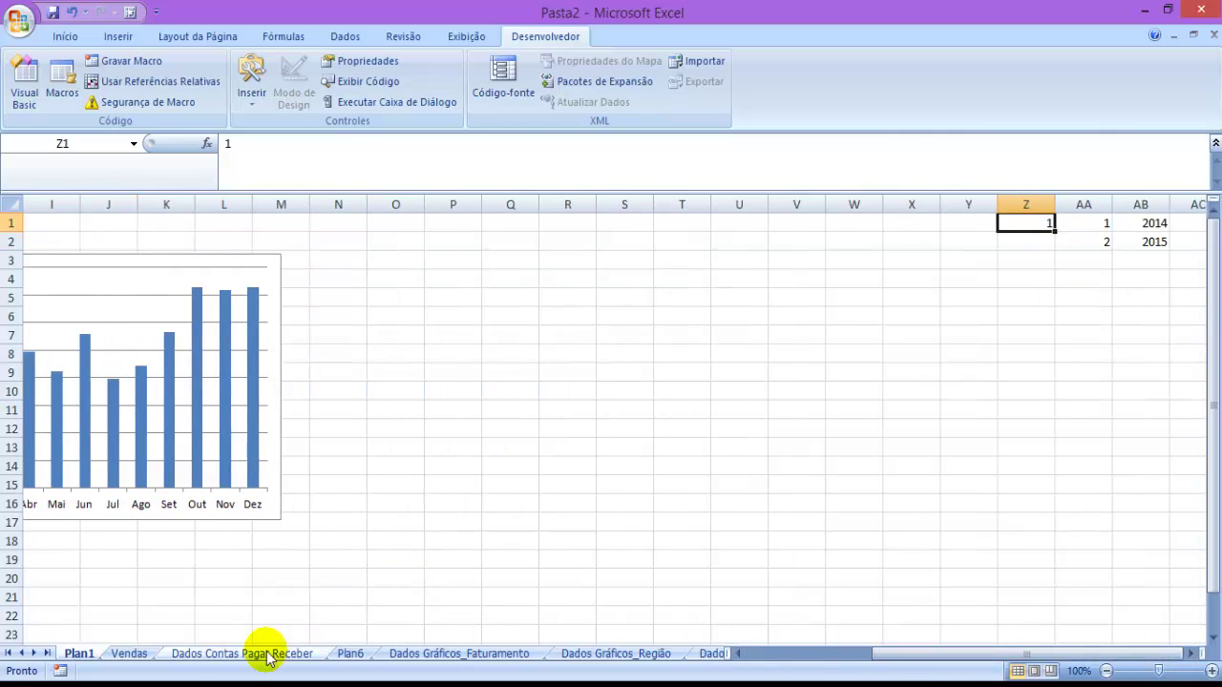
pyautogui.click(351, 655)
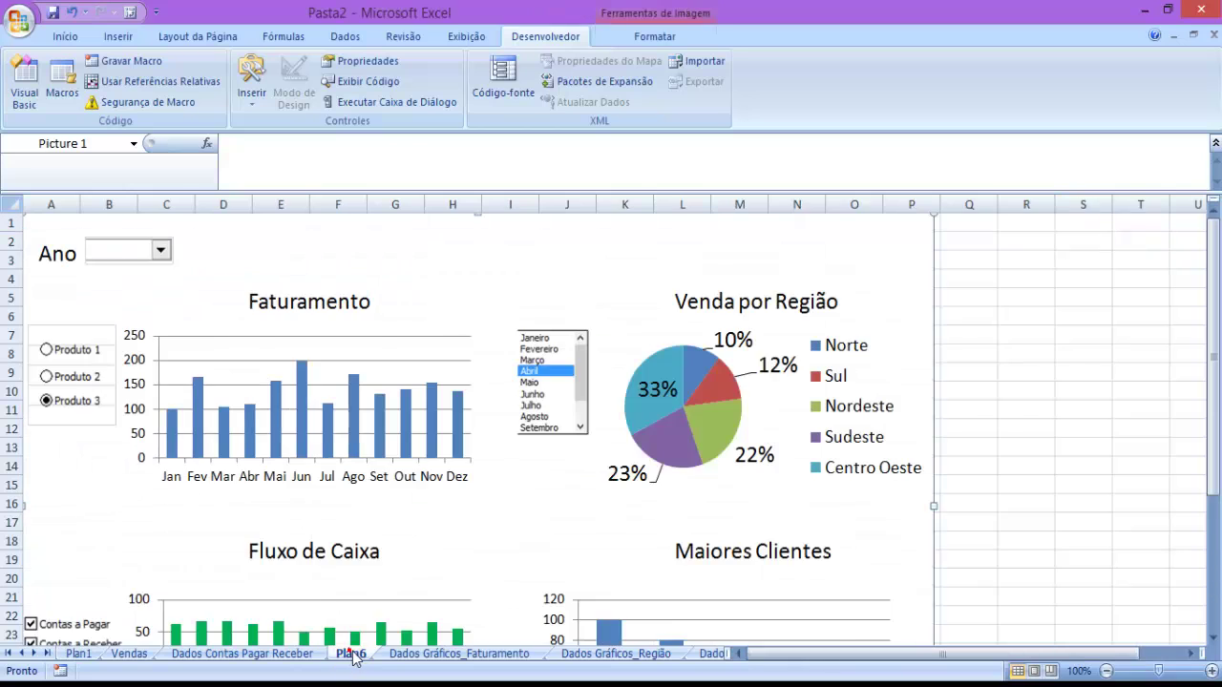
pyautogui.click(423, 654)
pyautogui.click(156, 225)
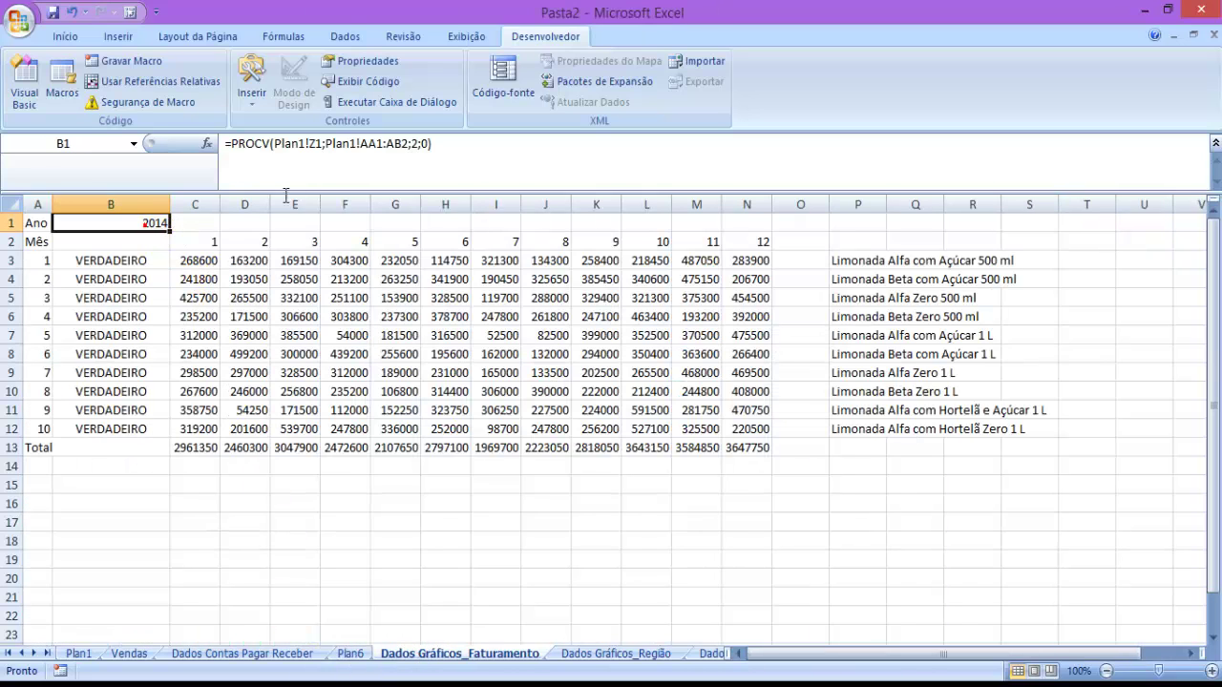
pyautogui.click(286, 148)
pyautogui.moveTo(330, 151); pyautogui.dragTo(330, 151)
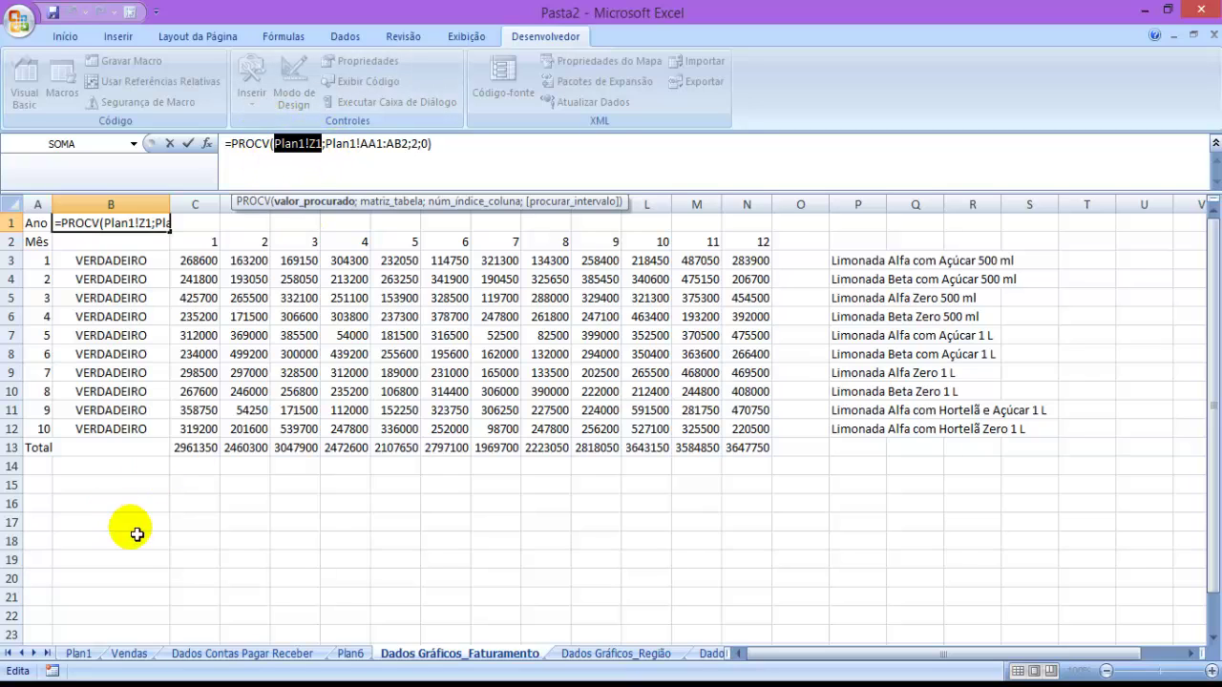
pyautogui.press('Escape')
# Review the index and year pairs in the AA1:AB2 lookup table on Plan1, and return to the dashboard area
pyautogui.click(78, 656)
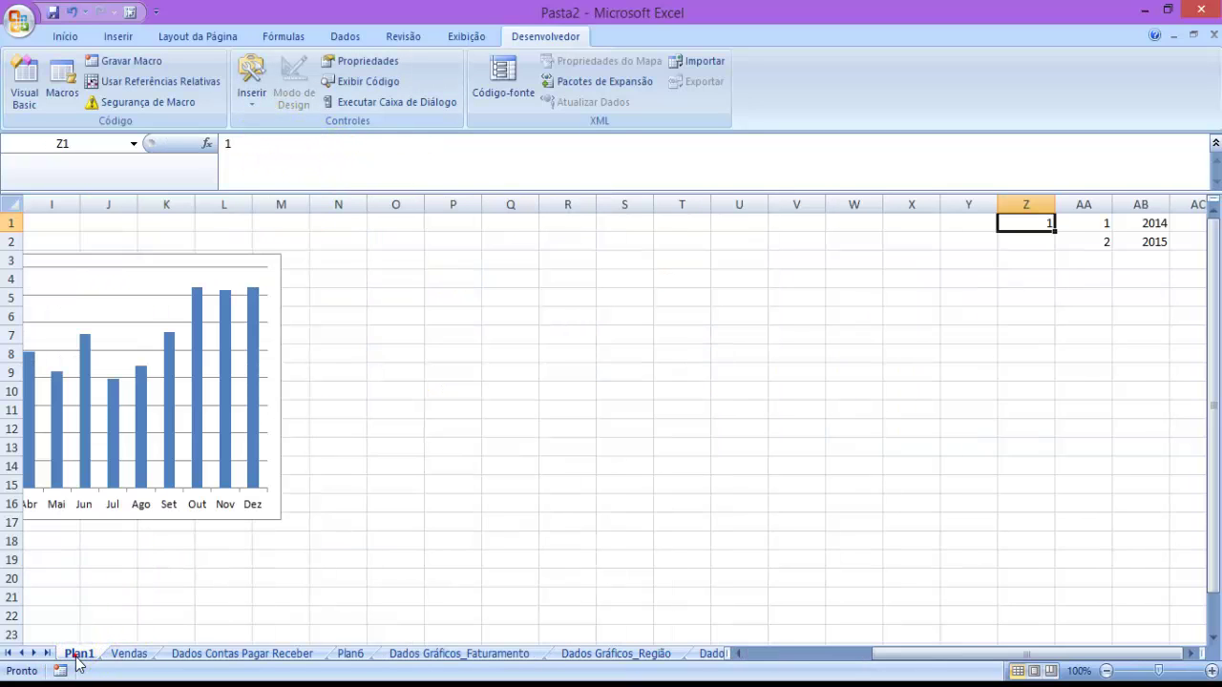
pyautogui.click(1093, 225)
pyautogui.moveTo(1093, 226); pyautogui.dragTo(1131, 226)
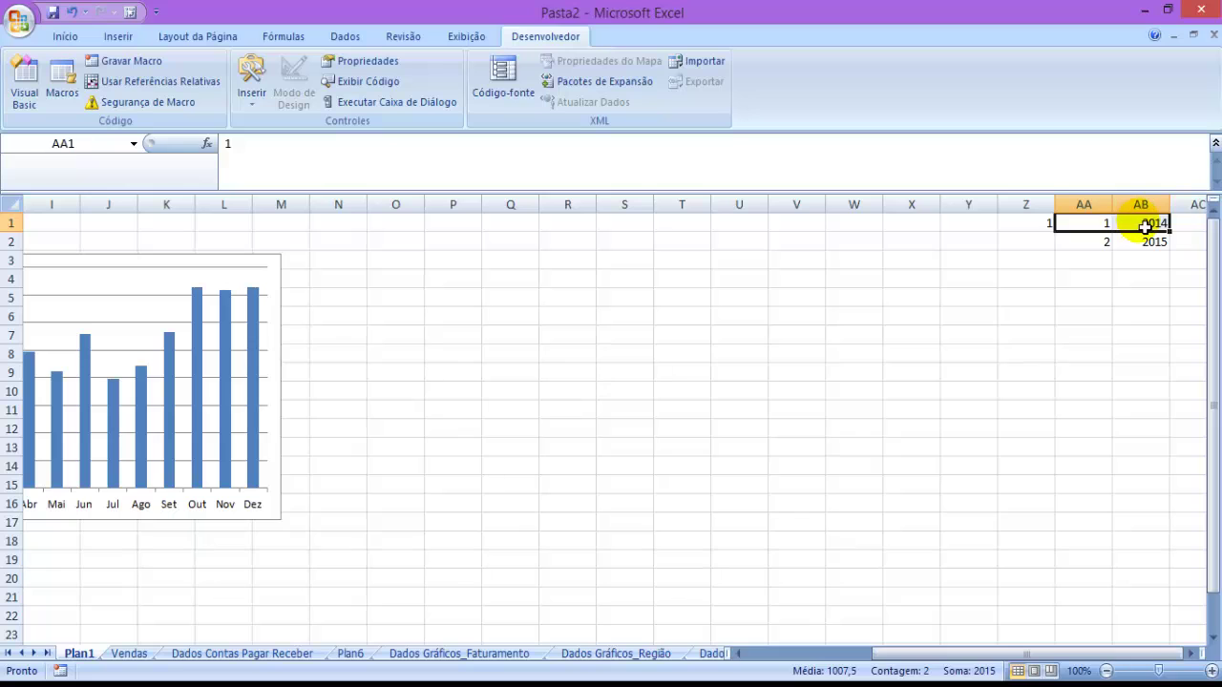
pyautogui.click(1146, 226)
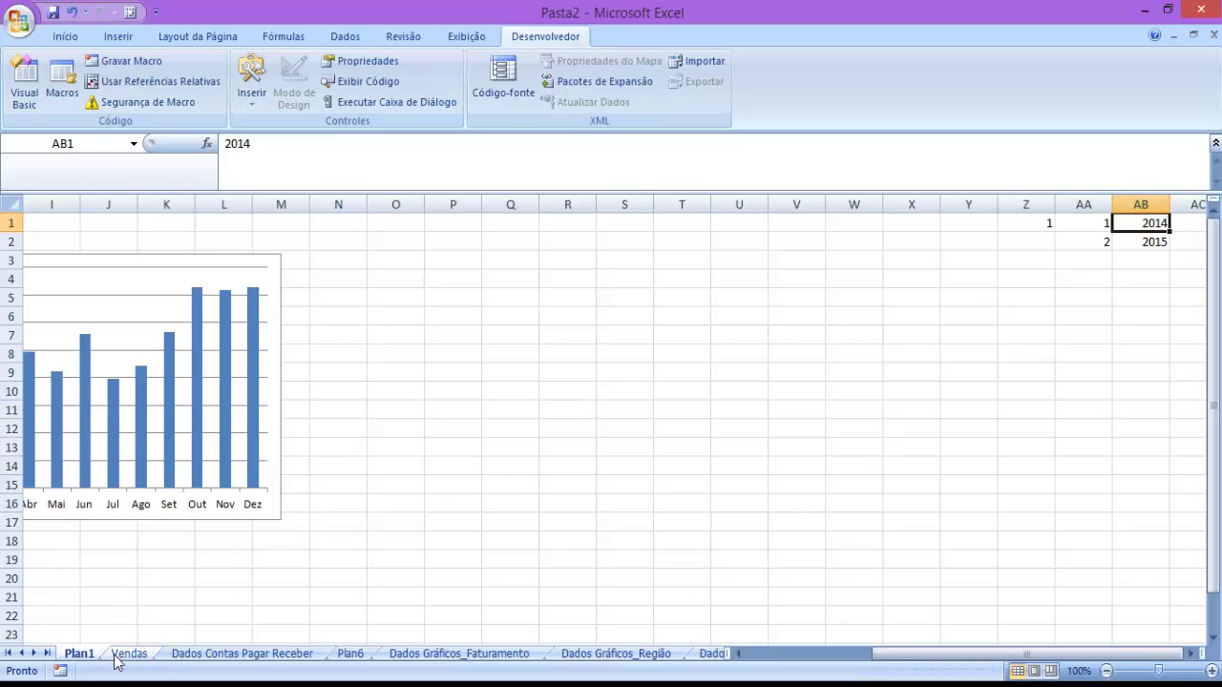
pyautogui.hscroll(-5, 352, 520)
pyautogui.click(196, 584)
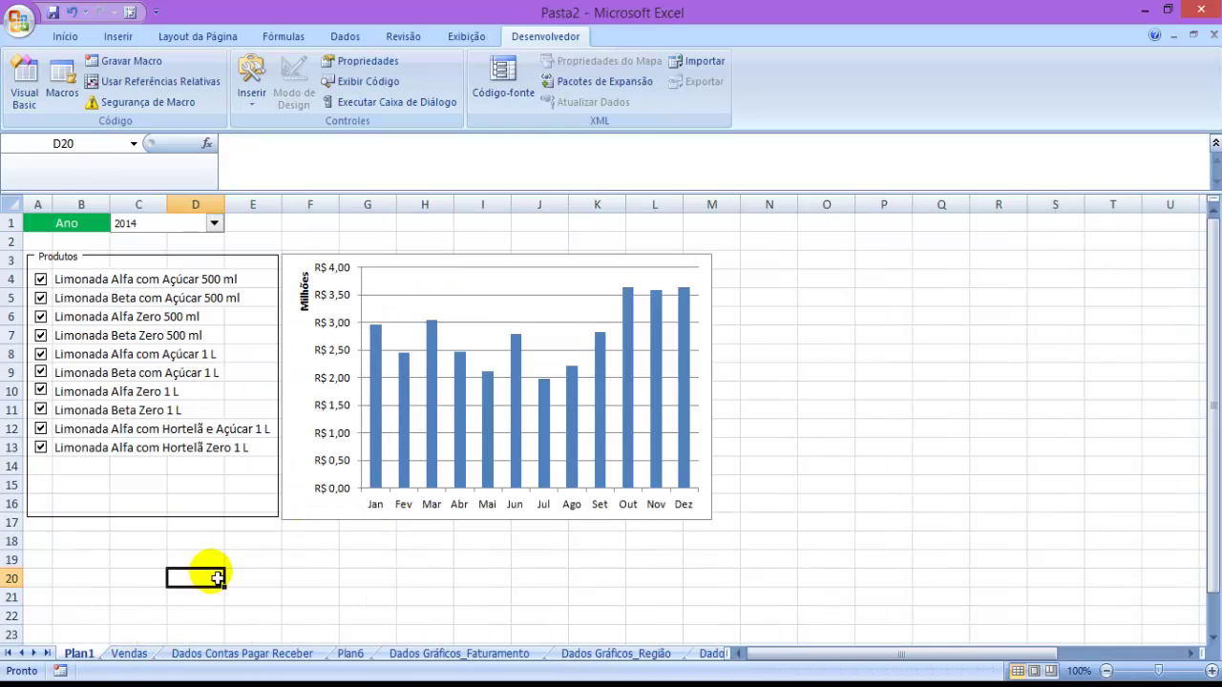
# Look over the reference dashboard layout on sheet Plan6 and return to Plan1
pyautogui.click(387, 657)
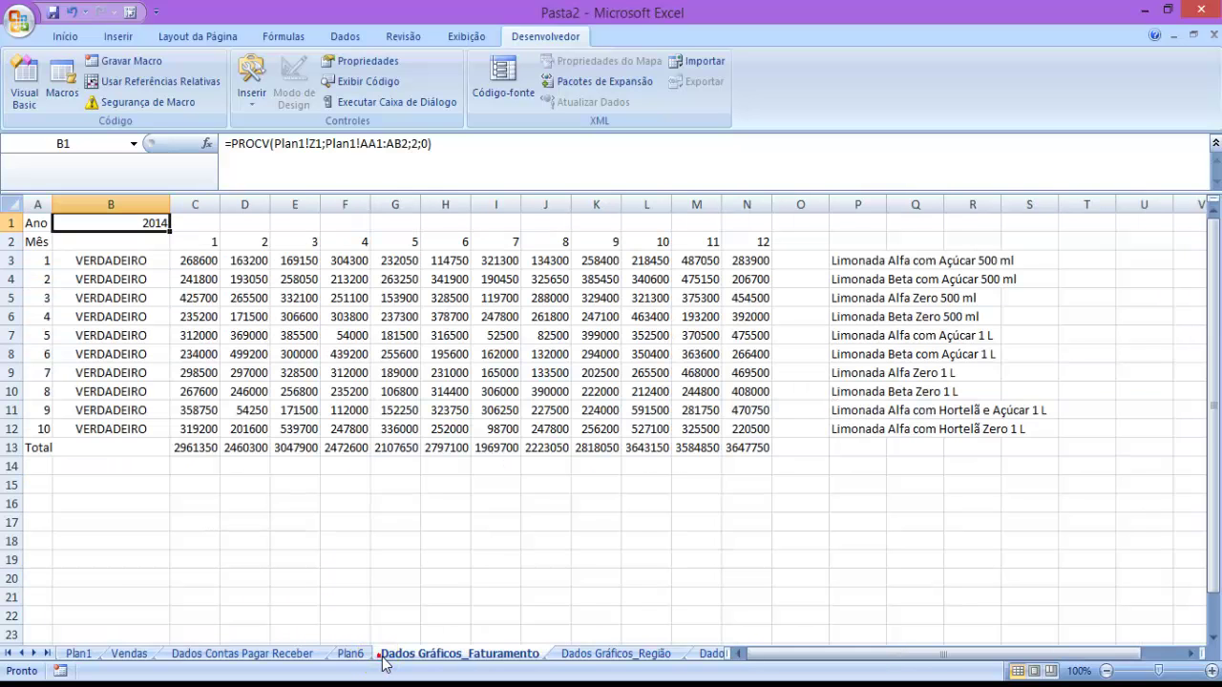
pyautogui.click(340, 657)
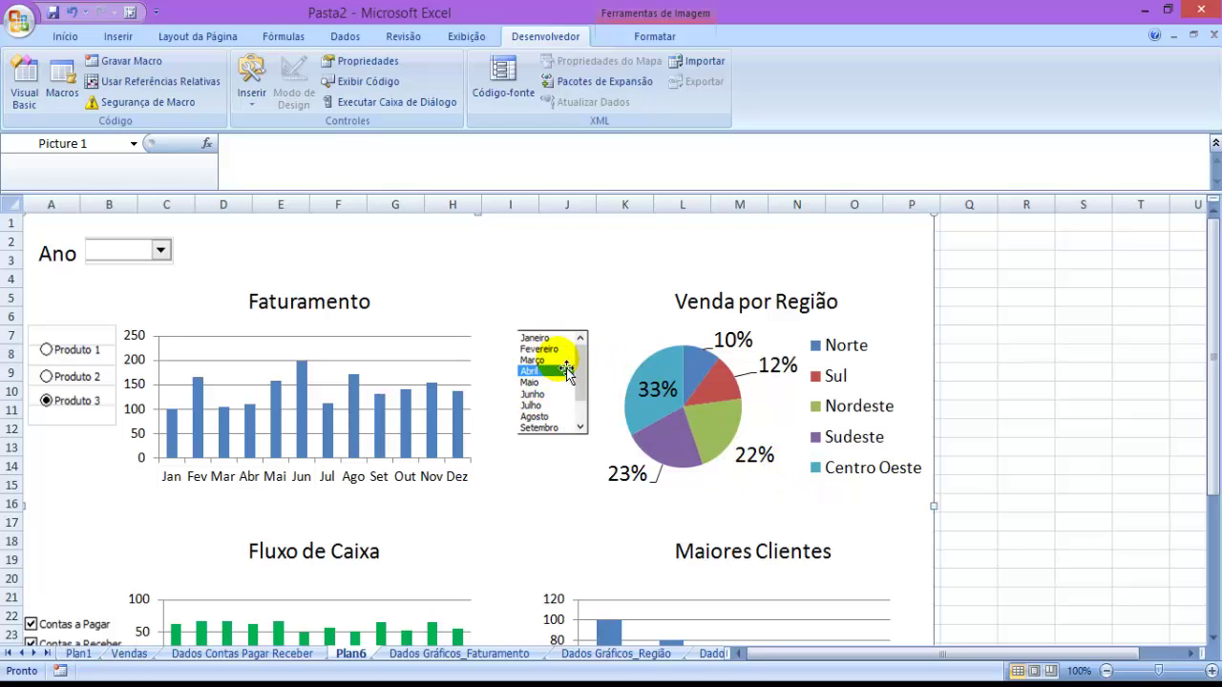
pyautogui.scroll(-3, 560, 382)
pyautogui.scroll(3, 565, 382)
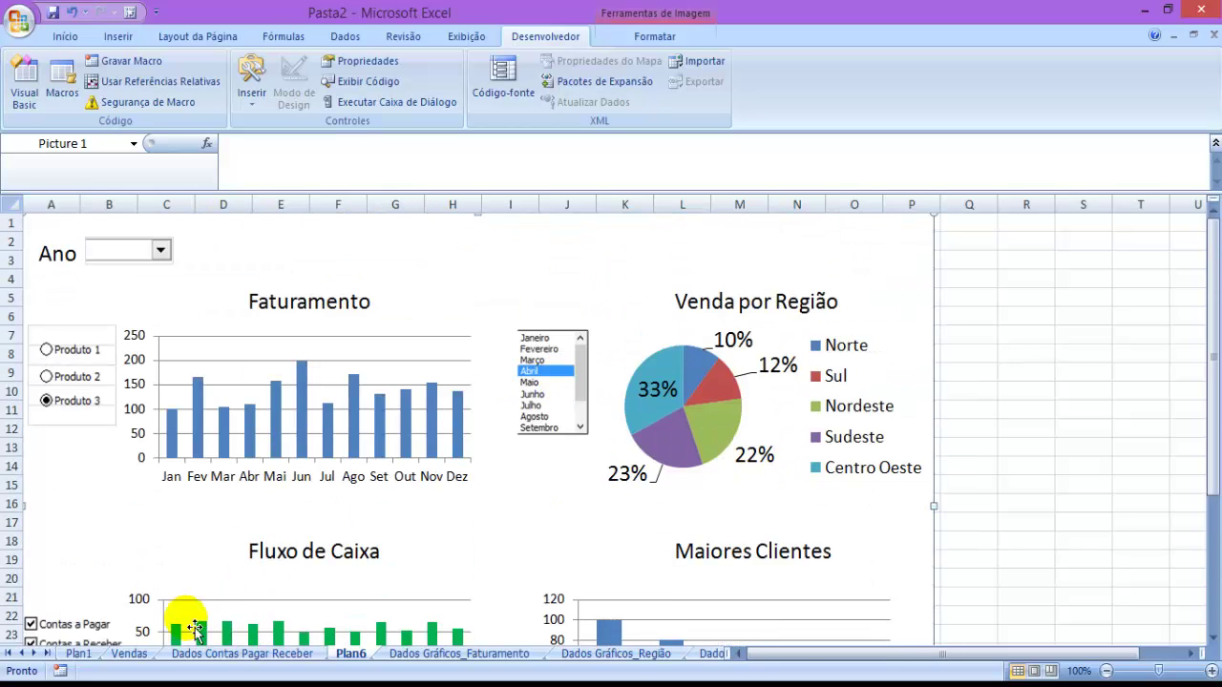
pyautogui.click(93, 655)
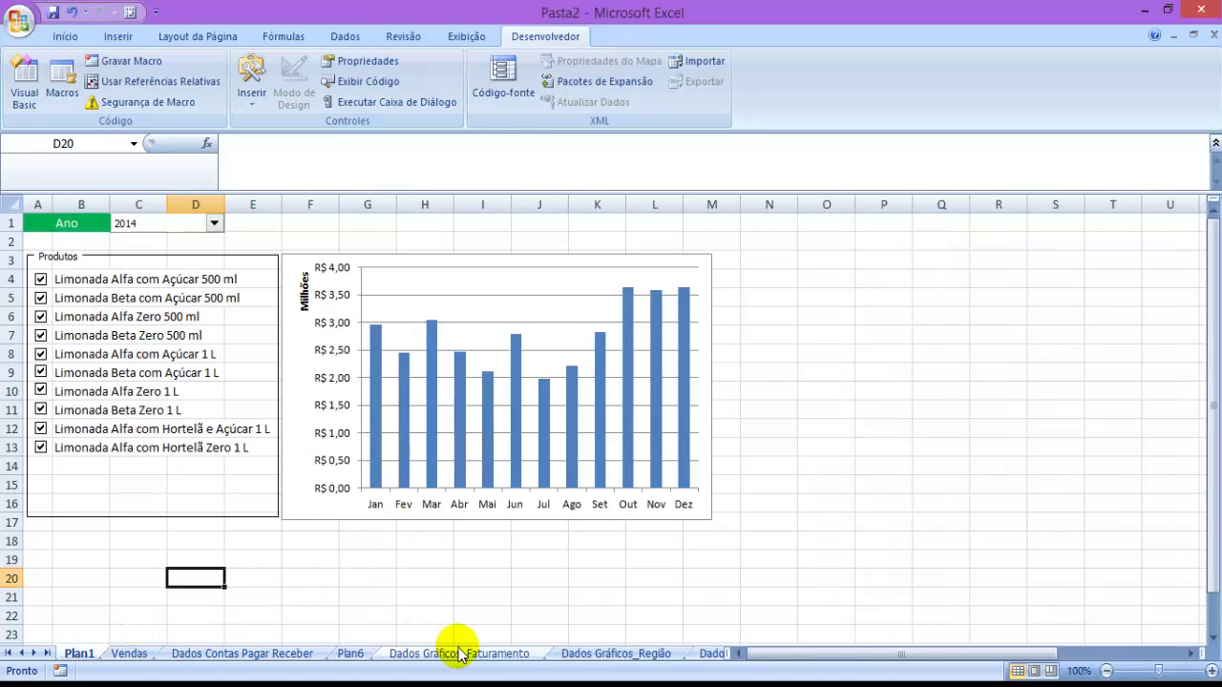
# Insert a pie chart on Dados Gráficos_Região from the regional sales range A3:B7
pyautogui.click(572, 653)
pyautogui.click(450, 505)
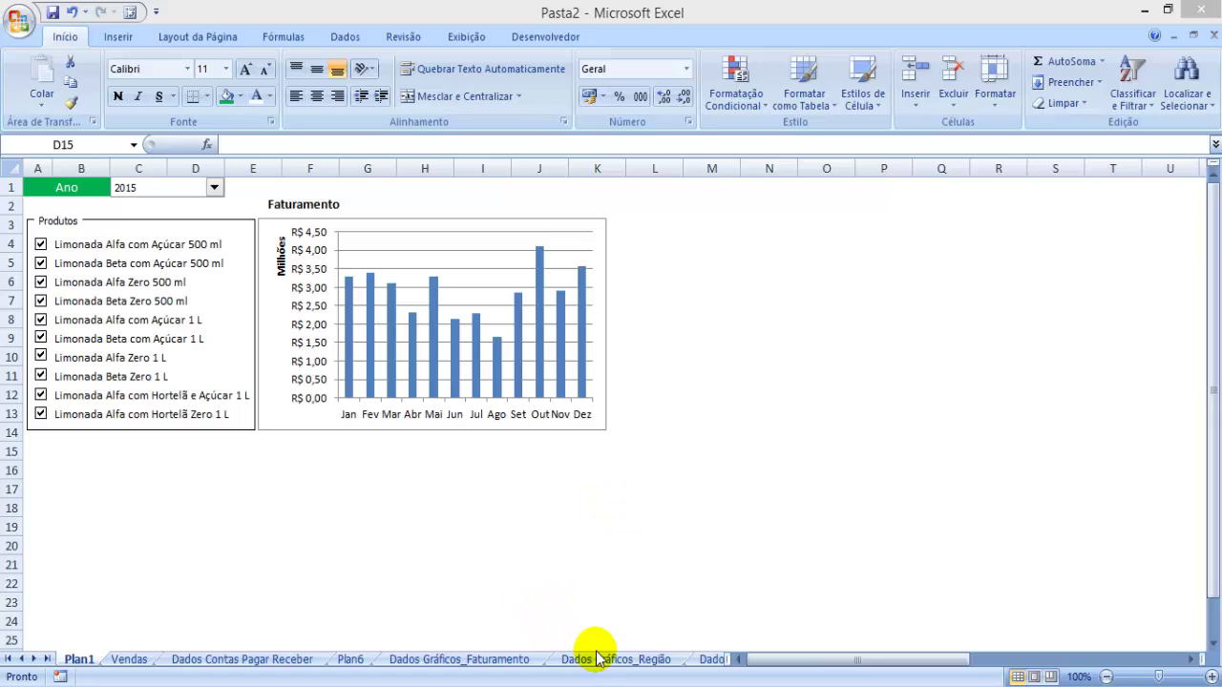
pyautogui.click(596, 660)
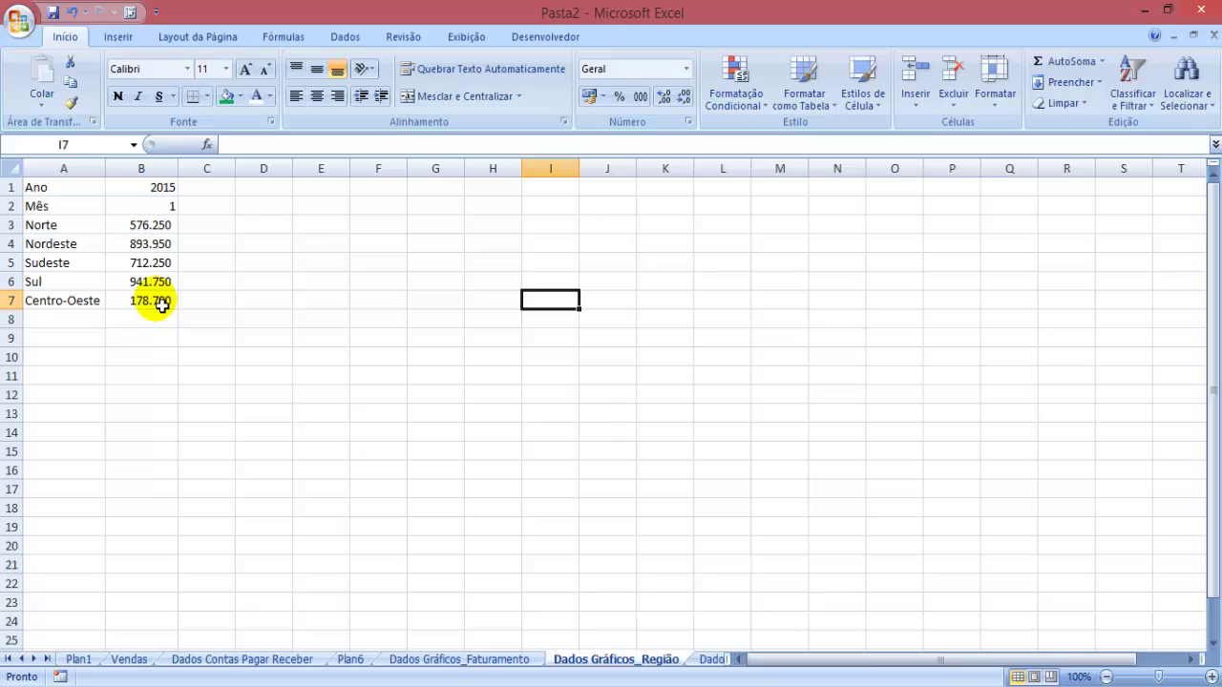
pyautogui.moveTo(161, 304); pyautogui.dragTo(43, 189)
pyautogui.click(284, 378)
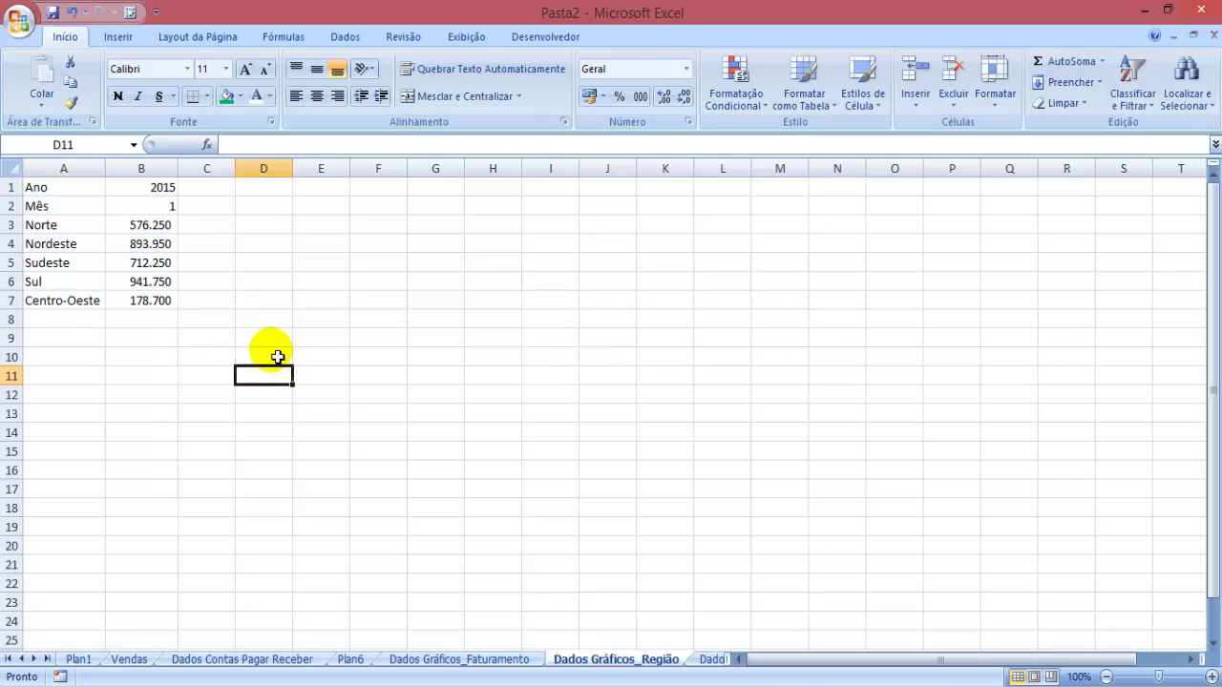
pyautogui.moveTo(167, 299); pyautogui.dragTo(95, 232)
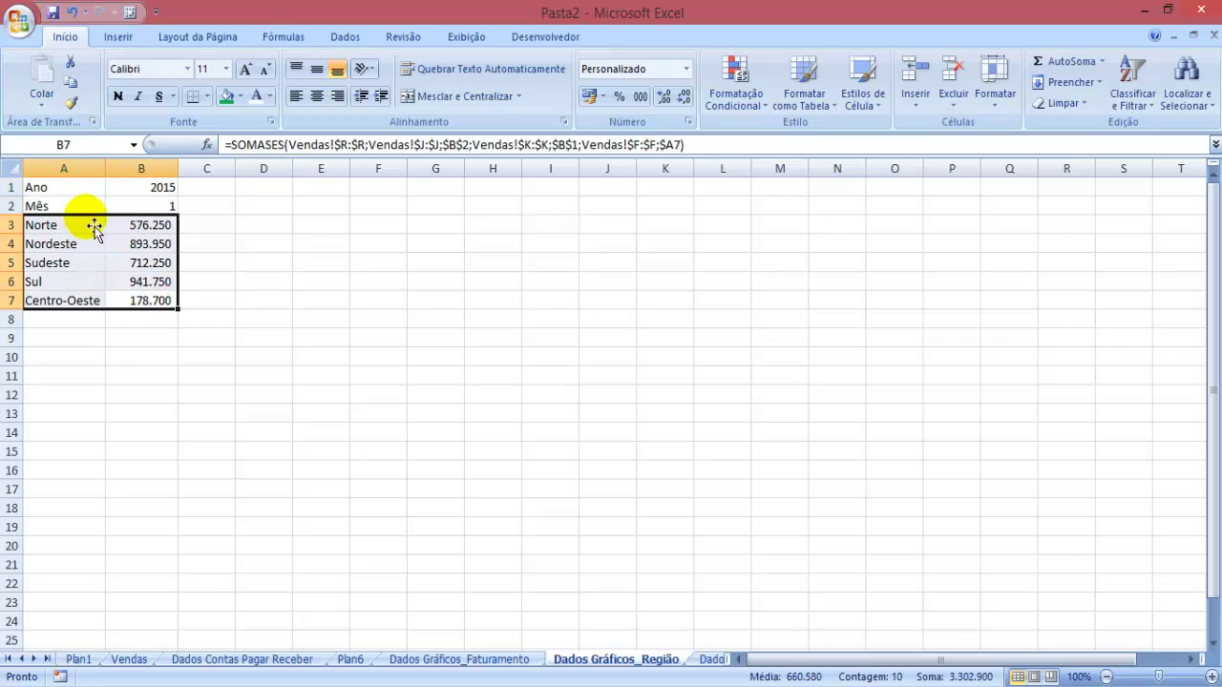
pyautogui.click(118, 37)
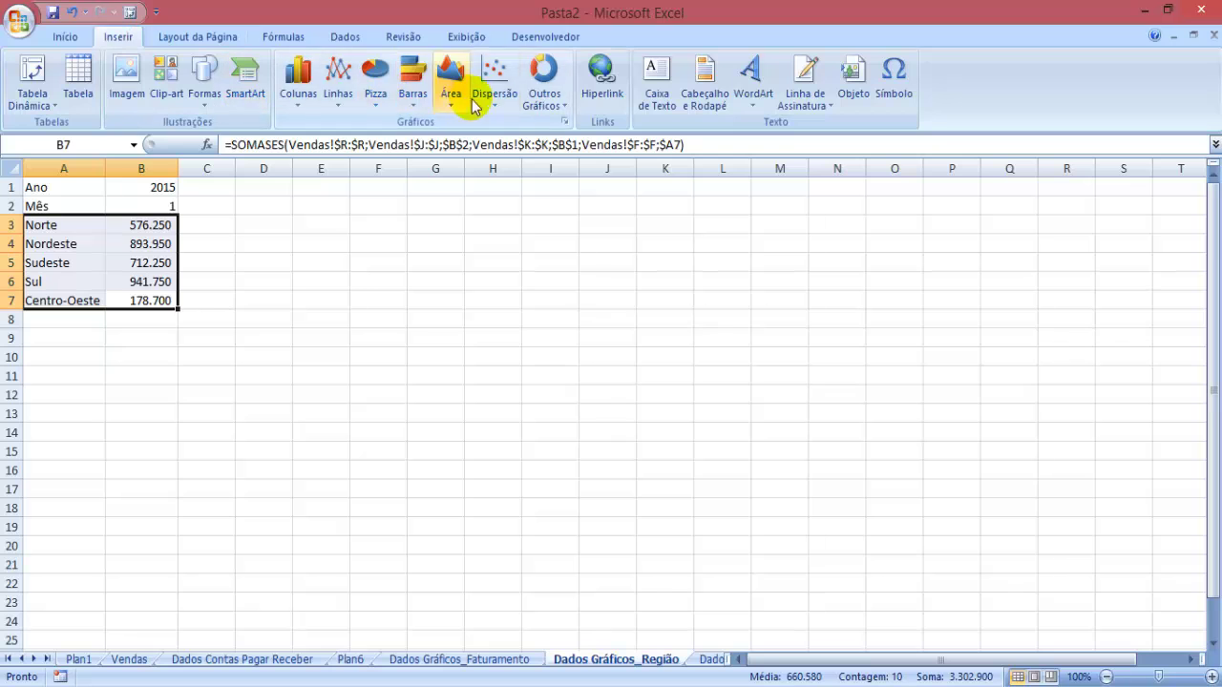
pyautogui.click(375, 82)
pyautogui.click(385, 161)
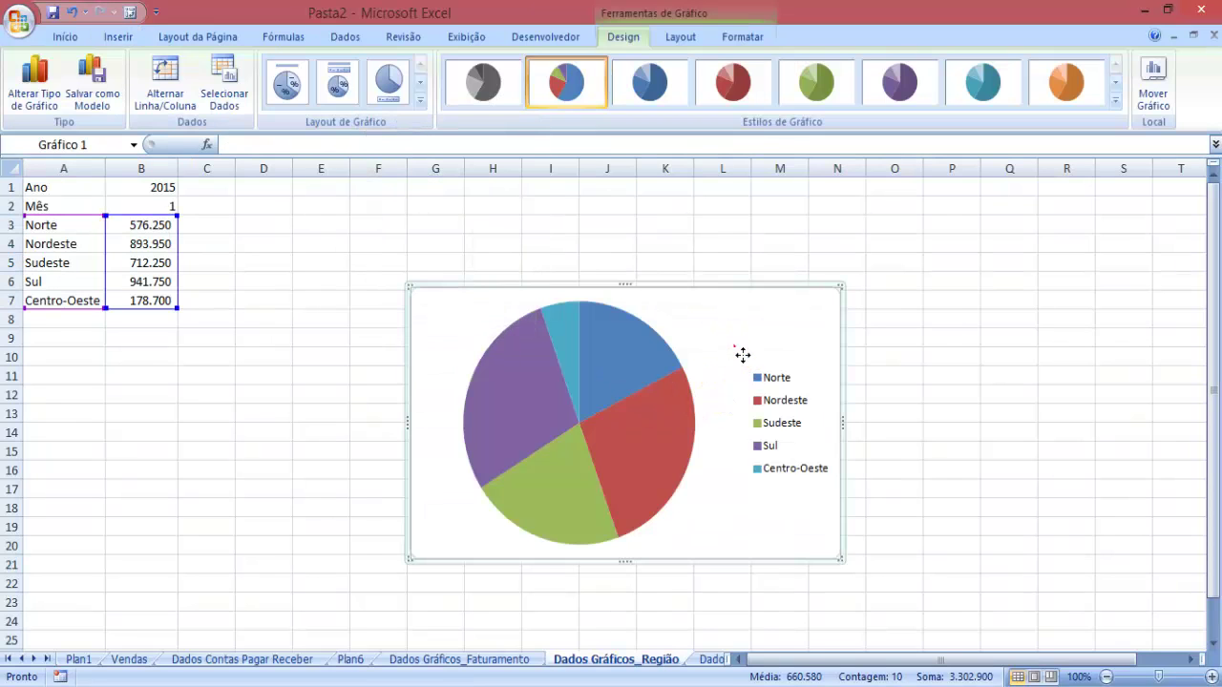
# Move the regional pie chart to sheet Plan1 as an embedded object
pyautogui.rightClick(738, 350)
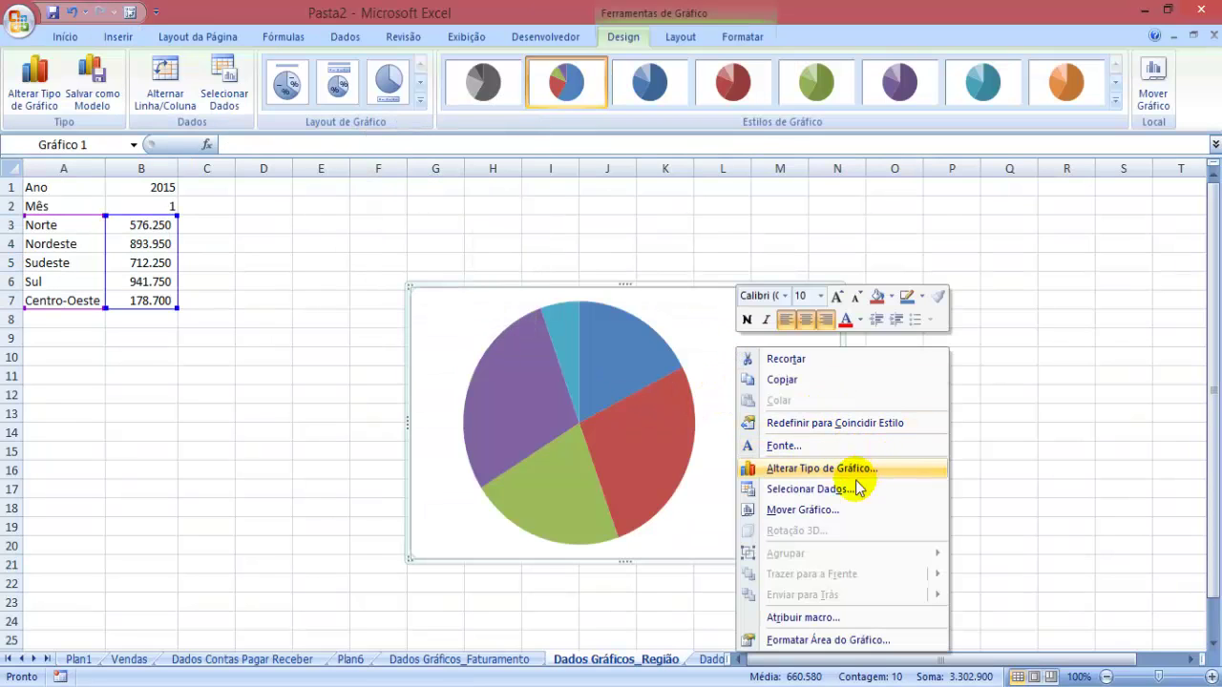
pyautogui.click(807, 510)
pyautogui.click(694, 305)
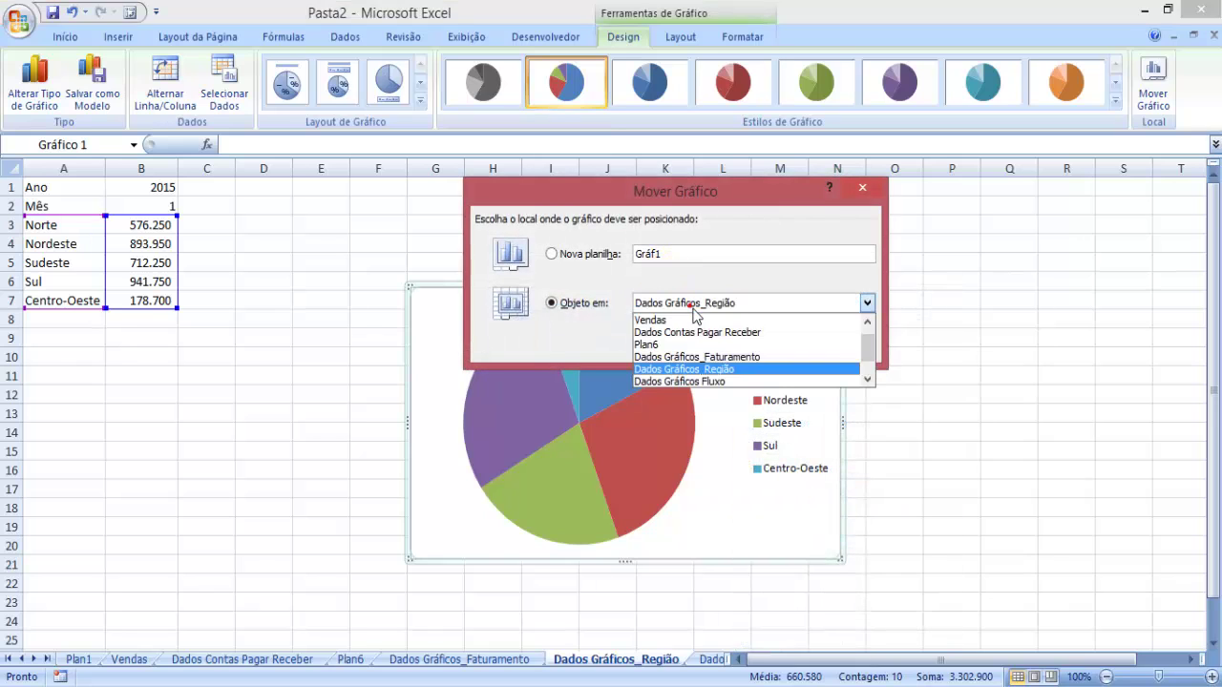
pyautogui.scroll(1, 783, 343)
pyautogui.click(733, 306)
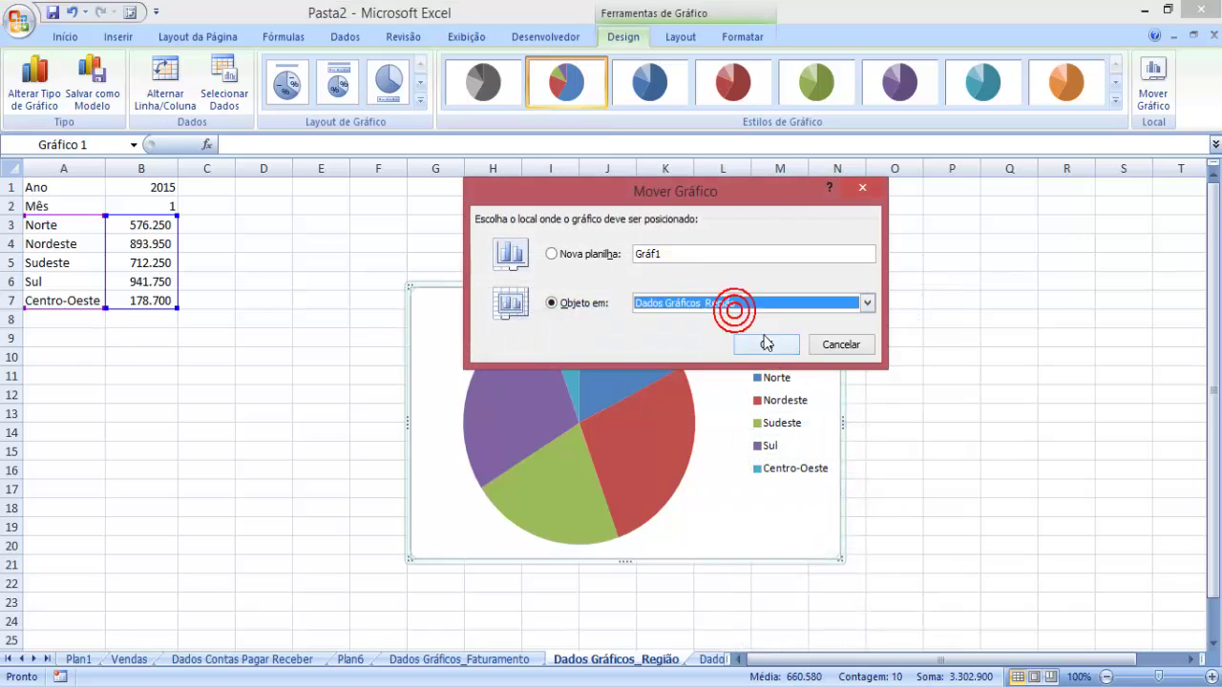
pyautogui.click(693, 316)
pyautogui.click(755, 344)
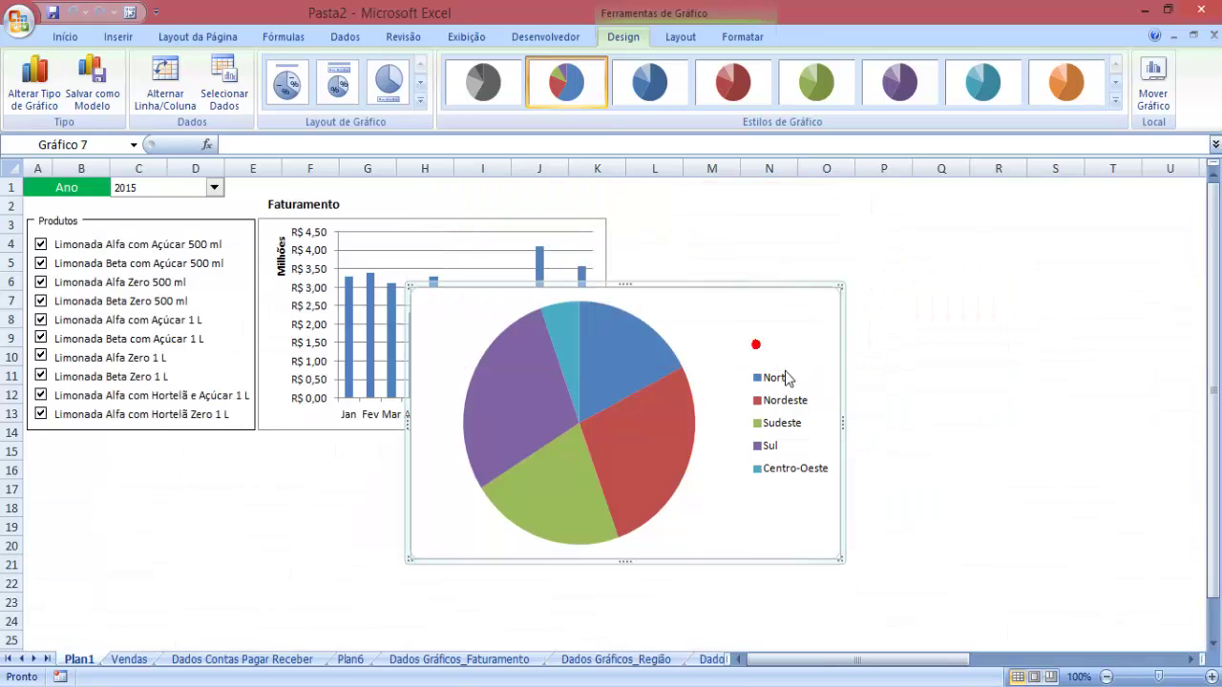
# Shrink the pie chart to match the Faturamento column chart's size and place it to the right, leaving a gap between them
pyautogui.moveTo(783, 341); pyautogui.dragTo(1021, 280)
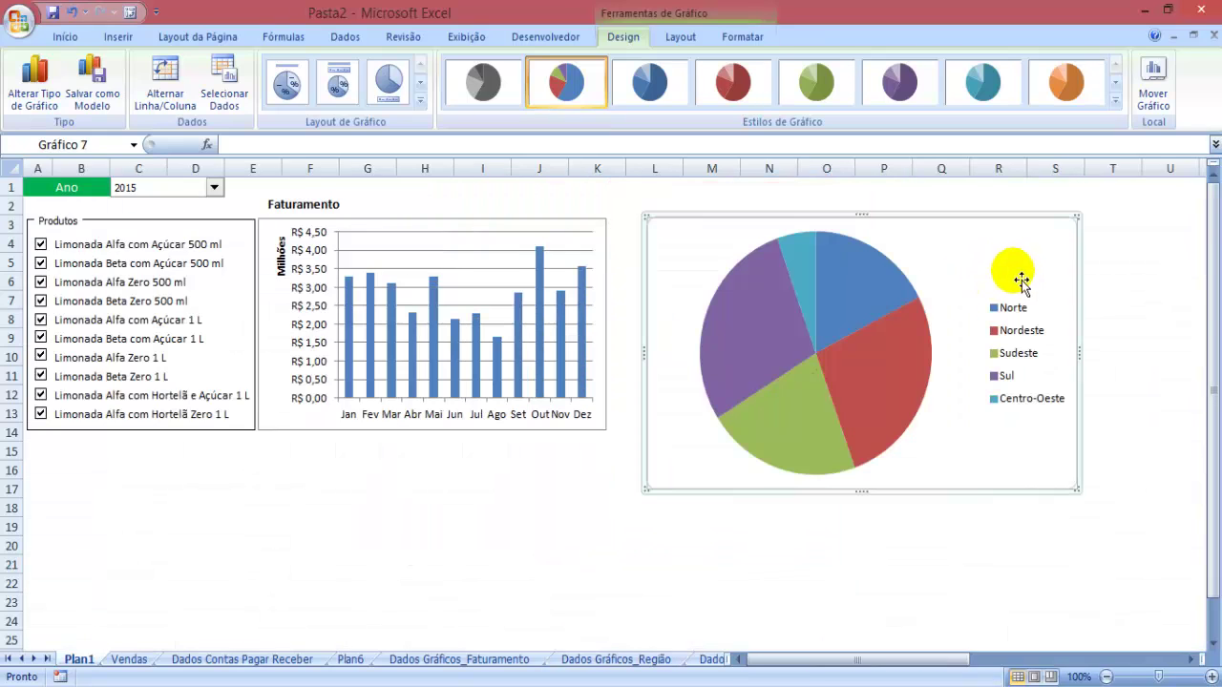
pyautogui.moveTo(699, 459); pyautogui.dragTo(314, 458)
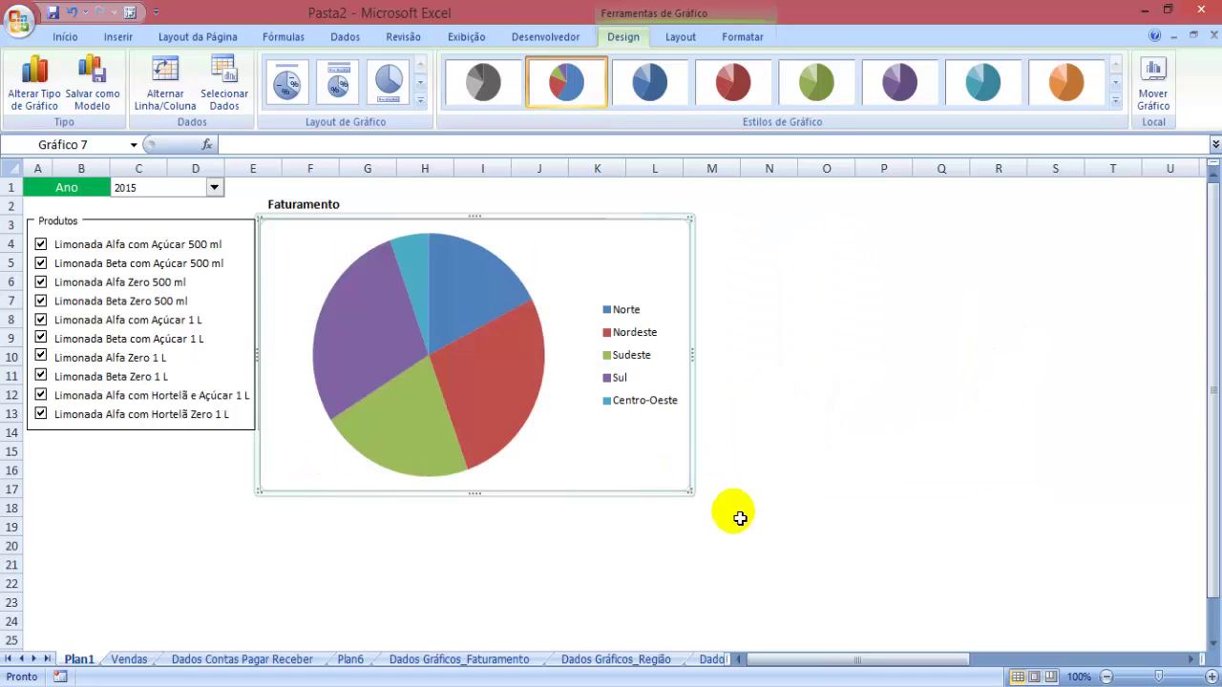
pyautogui.moveTo(690, 493); pyautogui.dragTo(618, 441)
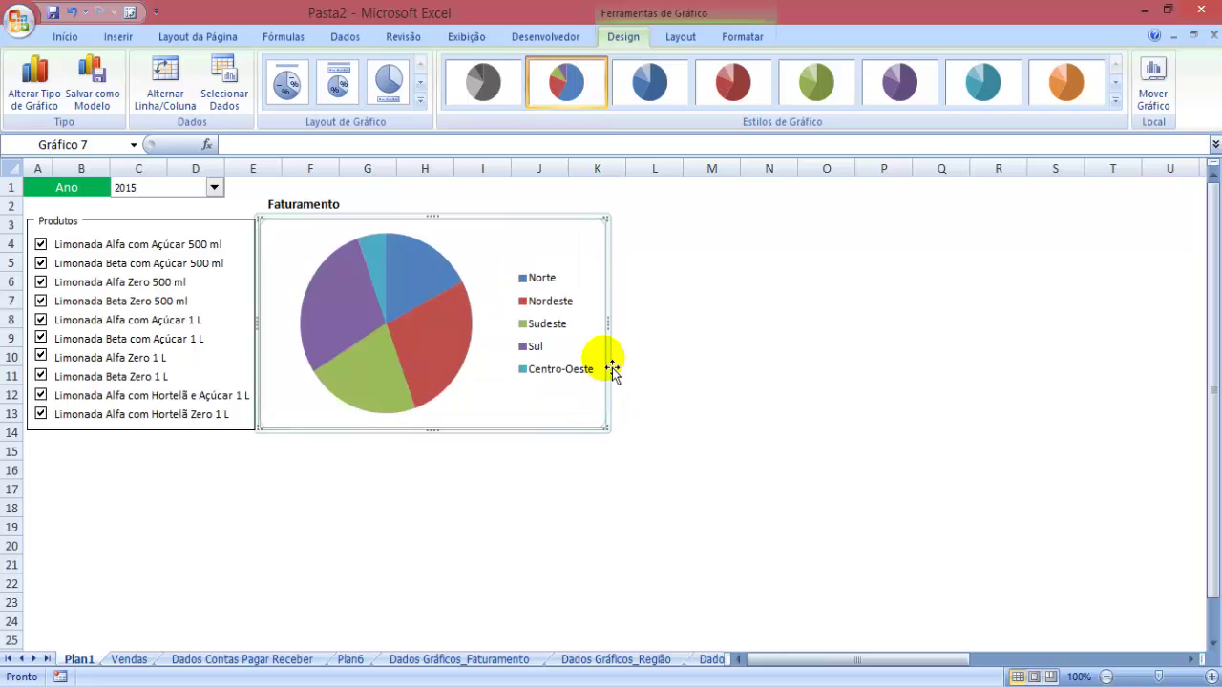
pyautogui.moveTo(504, 275); pyautogui.dragTo(998, 284)
# Add a form control list box between the column chart and the pie chart, spanning about rows 3 to 13
pyautogui.click(940, 489)
pyautogui.click(545, 36)
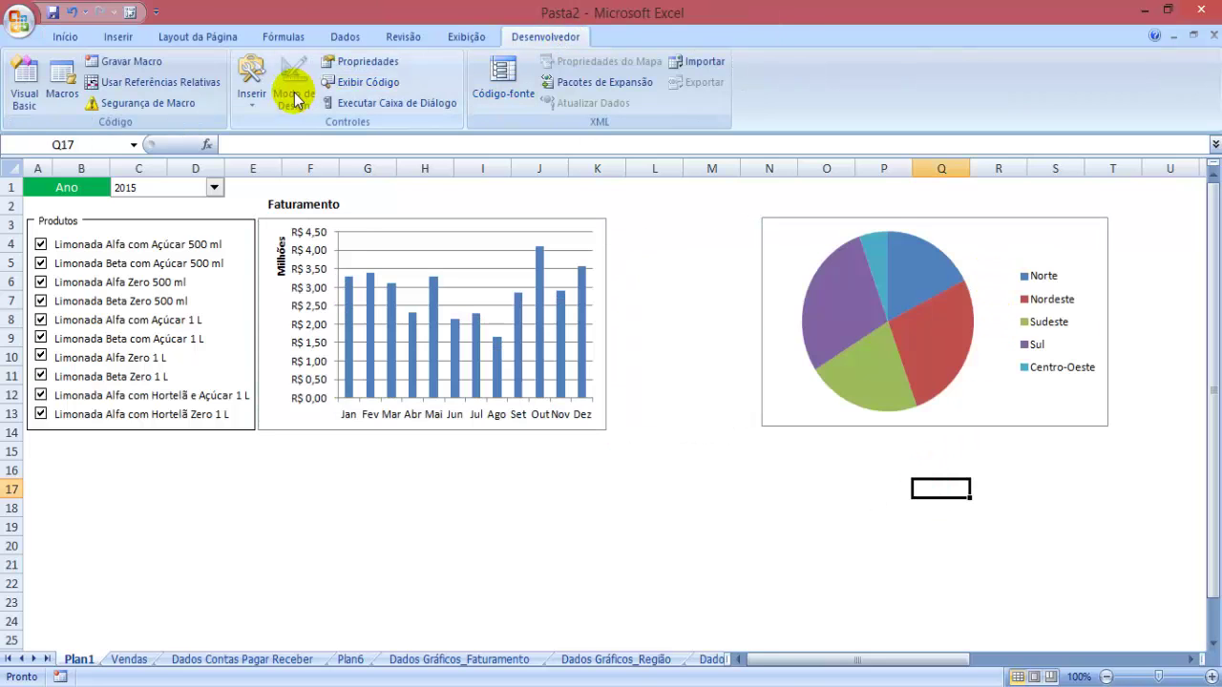
pyautogui.click(254, 86)
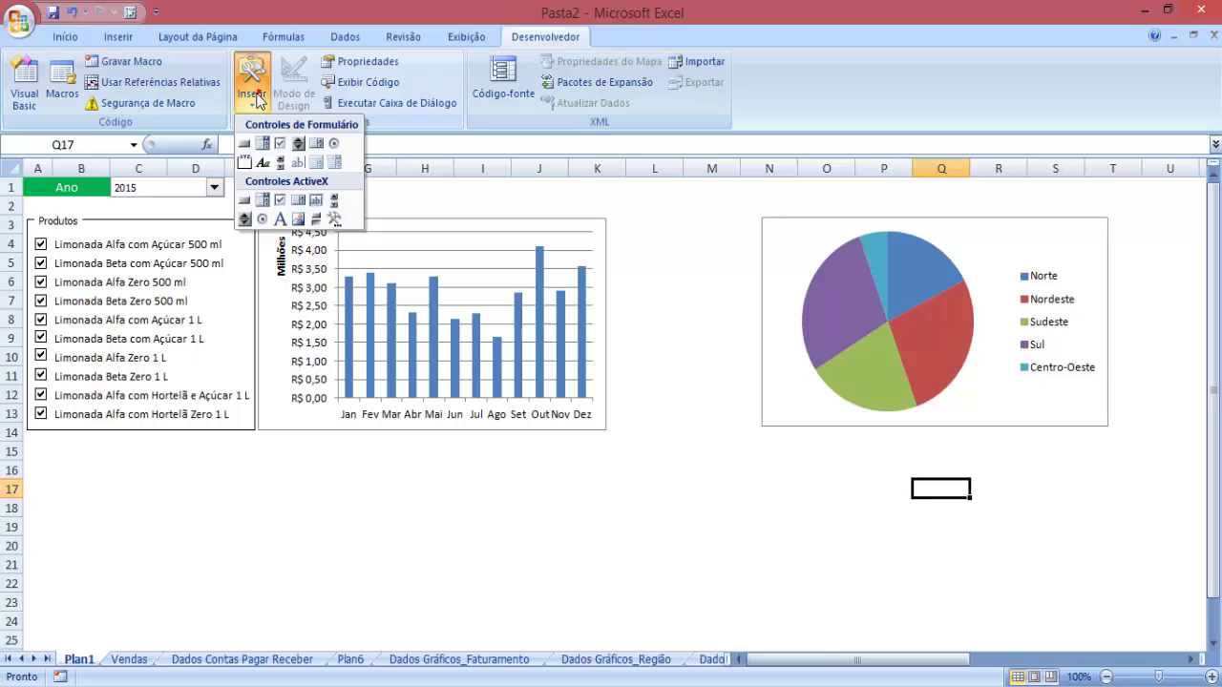
pyautogui.click(319, 143)
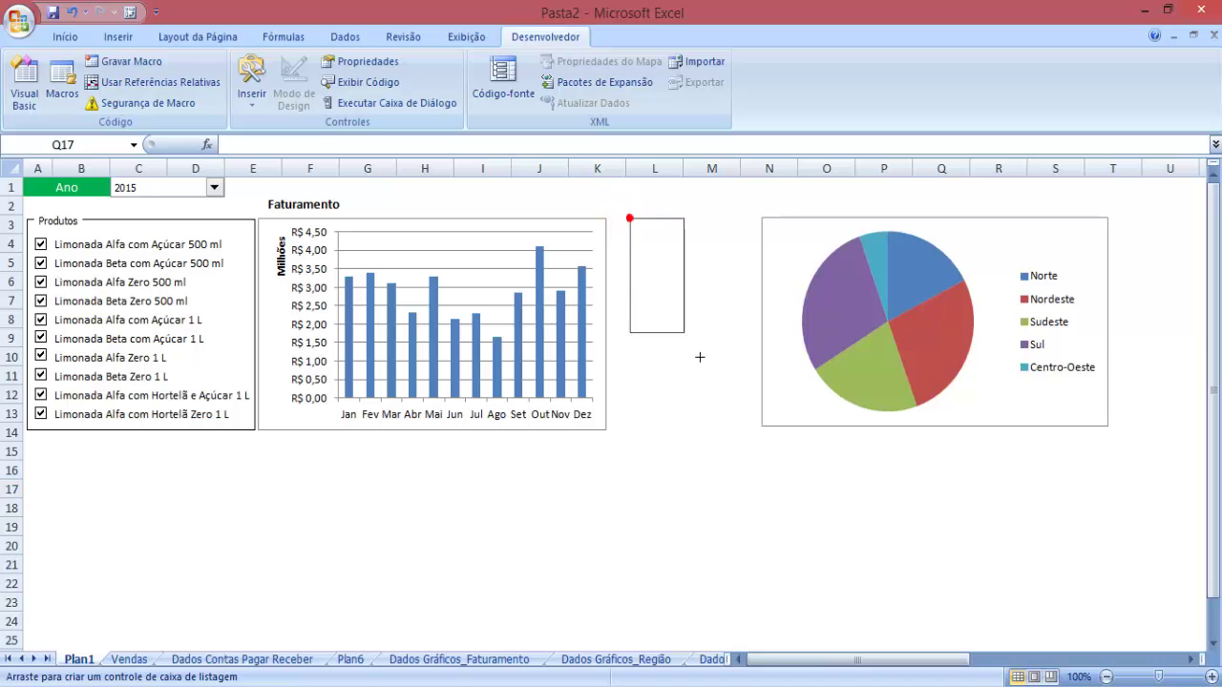
pyautogui.moveTo(700, 357); pyautogui.dragTo(750, 452)
pyautogui.click(776, 499)
# Move the pie chart against the list box and extend its lower edge slightly to line up with the list box
pyautogui.click(789, 417)
pyautogui.moveTo(789, 417)
pyautogui.mouseDown()
pyautogui.moveTo(764, 382)
pyautogui.moveTo(771, 392)
pyautogui.mouseUp()
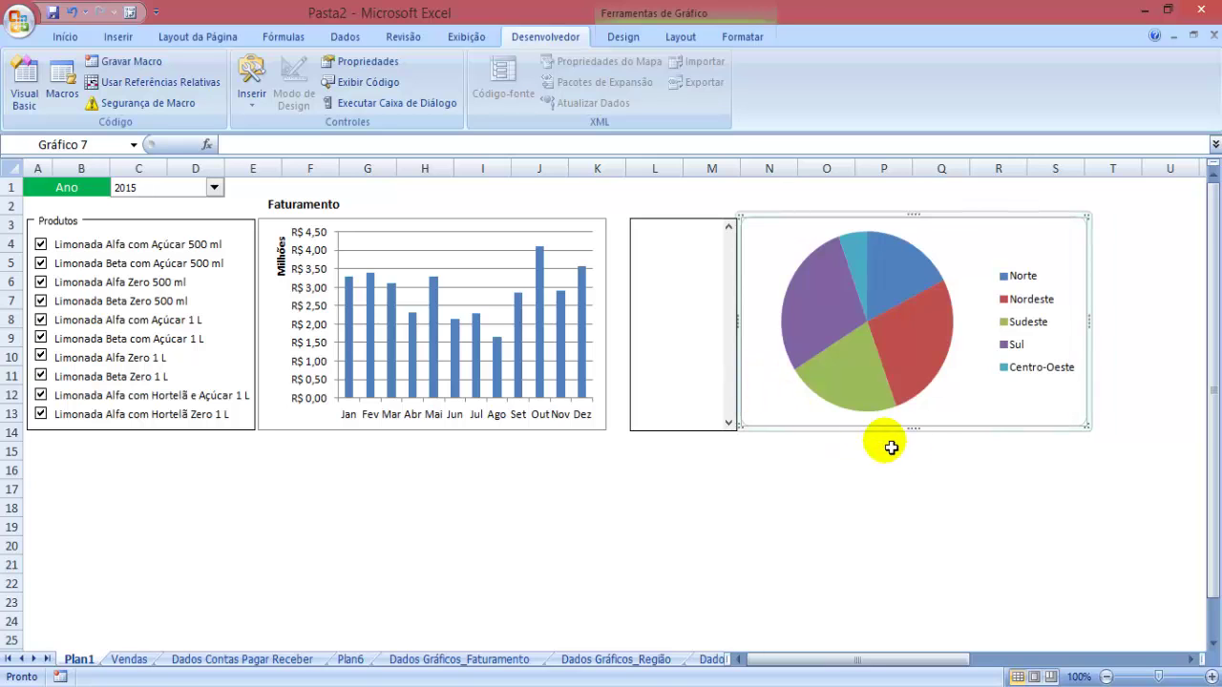
pyautogui.moveTo(913, 429); pyautogui.dragTo(912, 432)
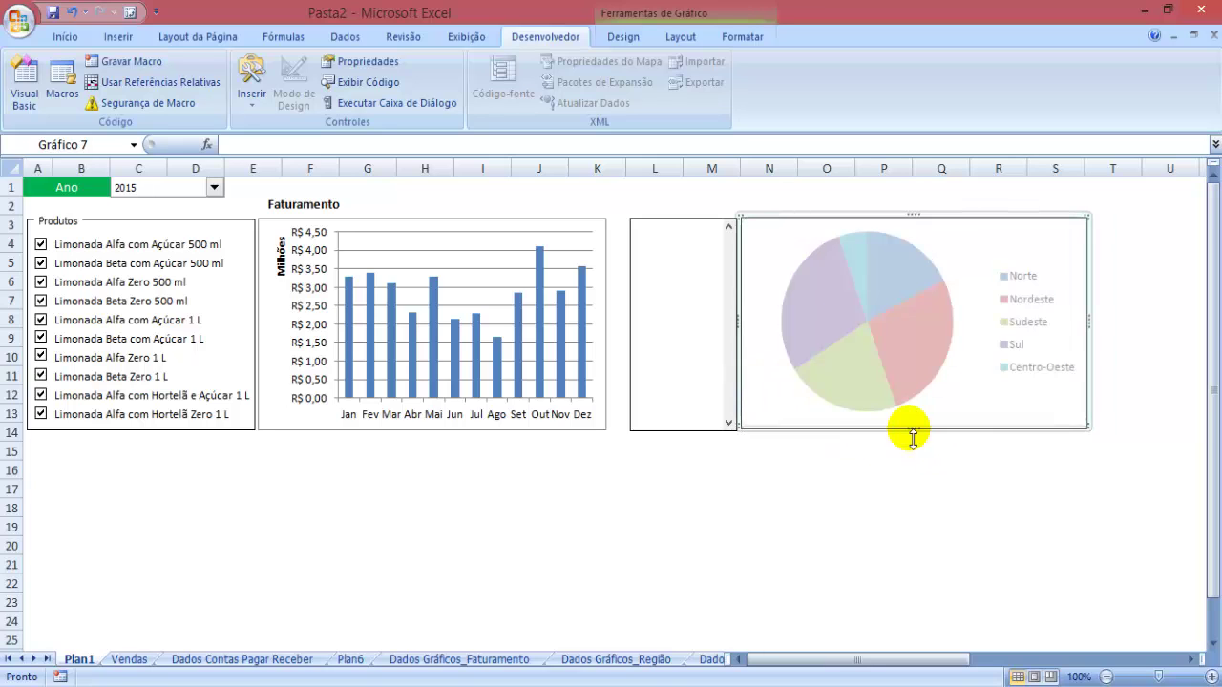
pyautogui.click(923, 484)
pyautogui.click(998, 548)
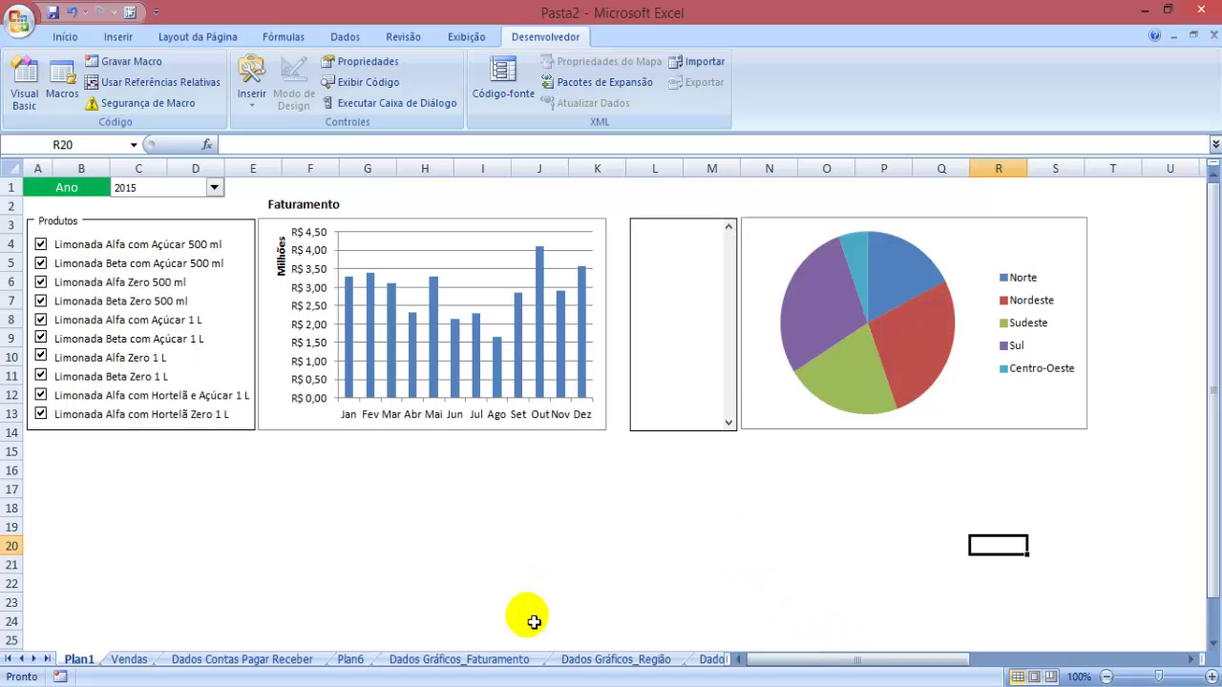
# Enter the month names Janeiro, Fevereiro and Março in cells AQ1:AQ3 of Plan1
pyautogui.moveTo(799, 659); pyautogui.dragTo(1092, 674)
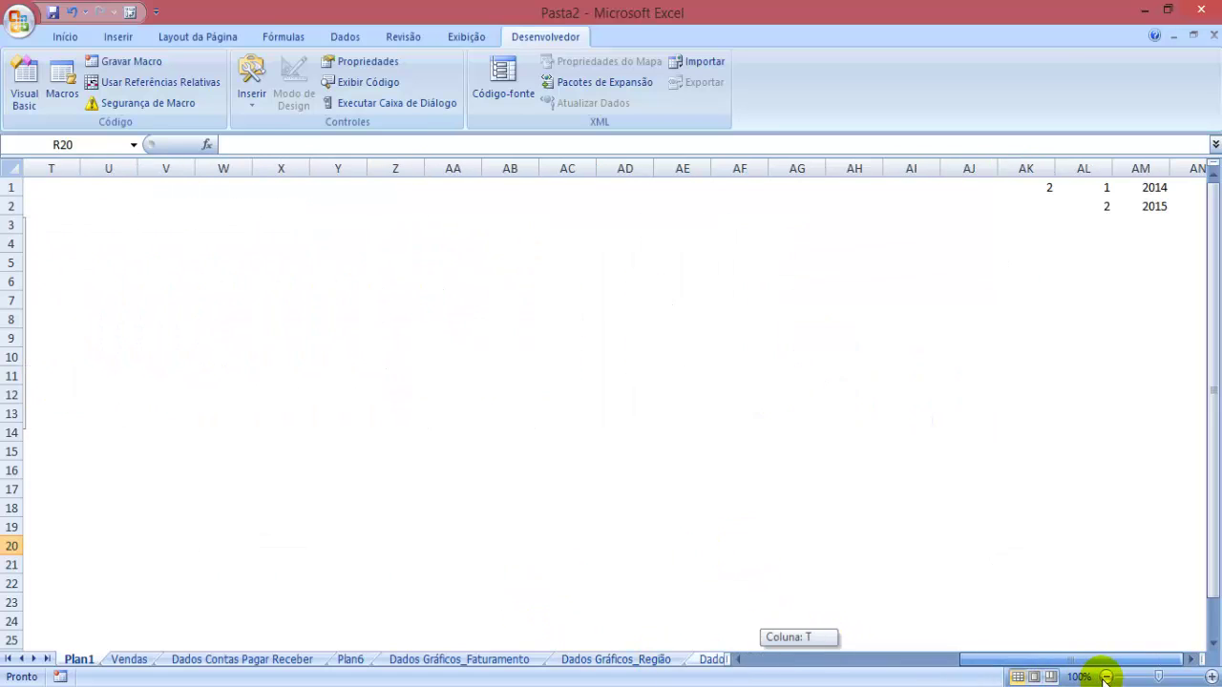
pyautogui.click(1194, 659)
pyautogui.click(974, 187)
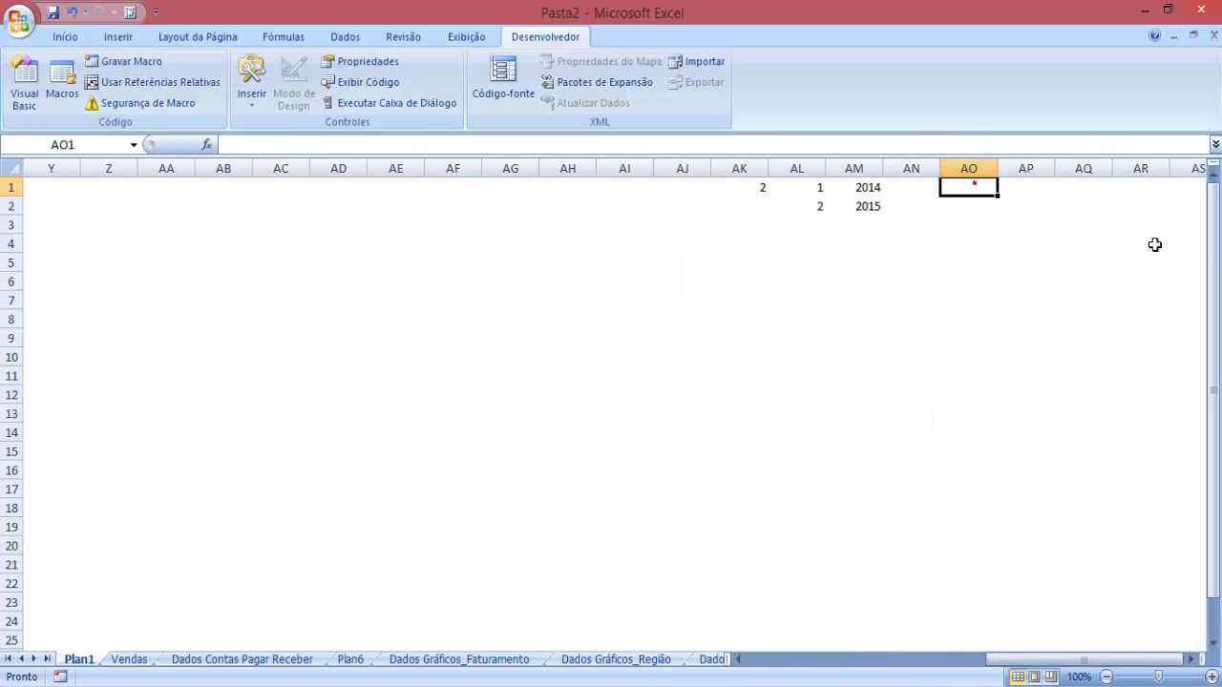
pyautogui.press('Right')
pyautogui.press('Right')
pyautogui.write('Janeir')
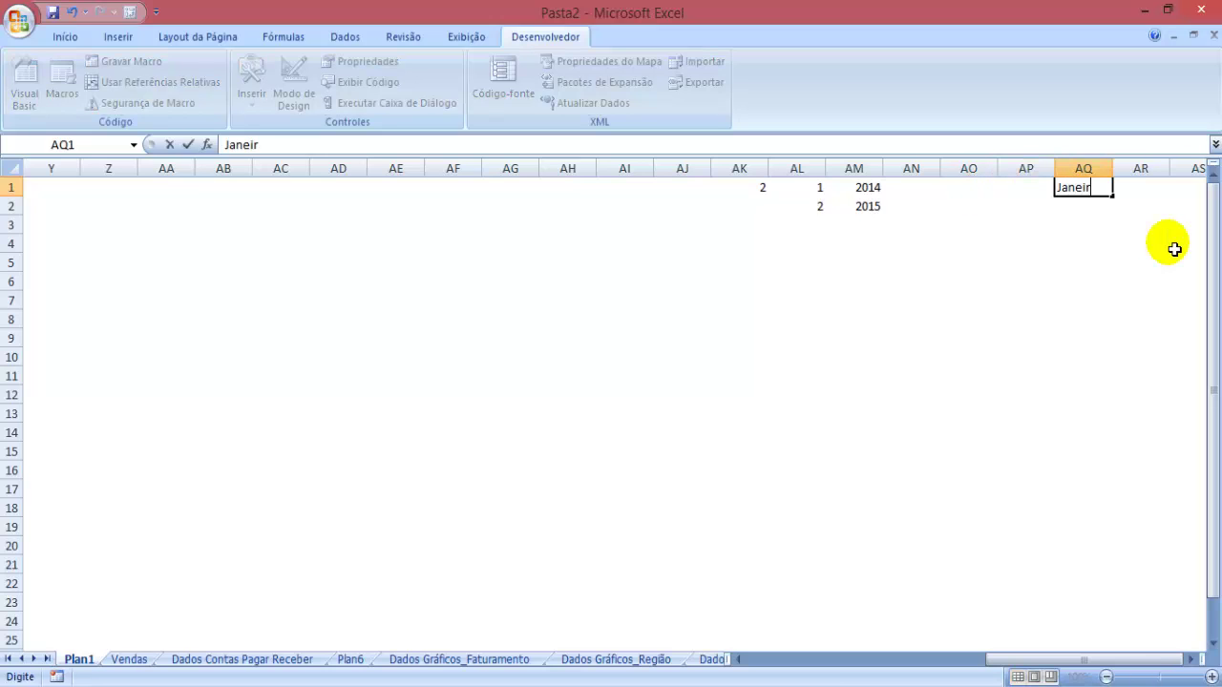
pyautogui.write('o')
pyautogui.press('Return')
pyautogui.write('Fee')
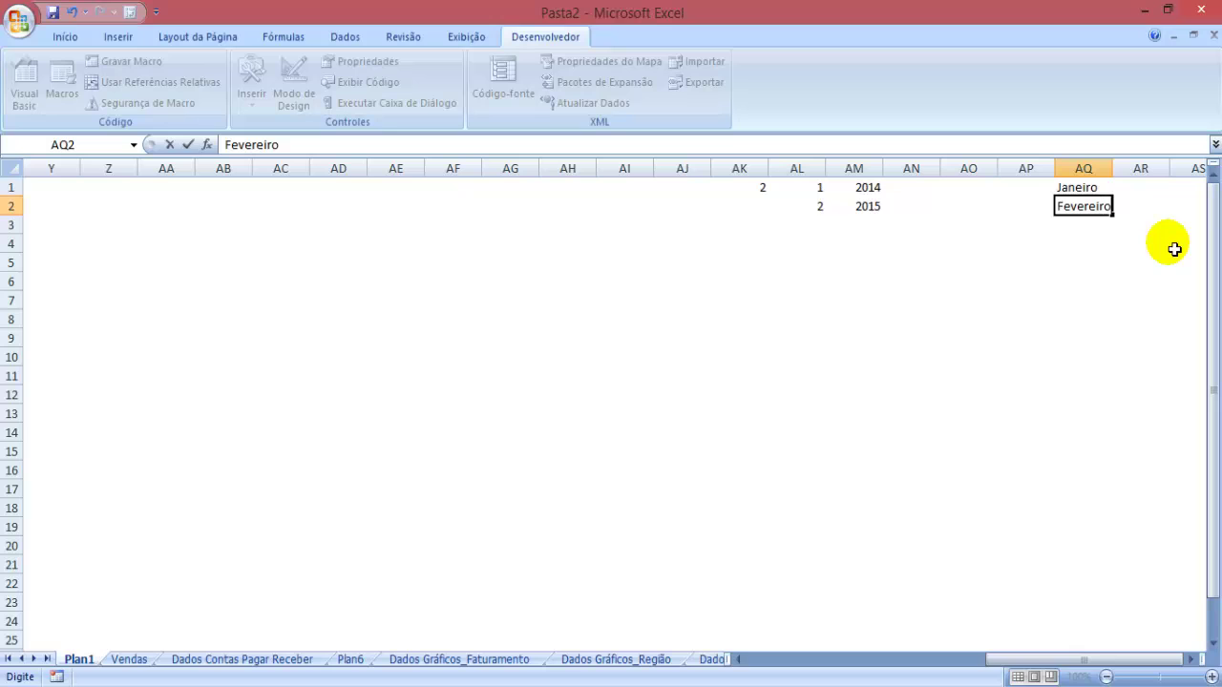
pyautogui.press('Return')
pyautogui.write('Março')
pyautogui.press('Return')
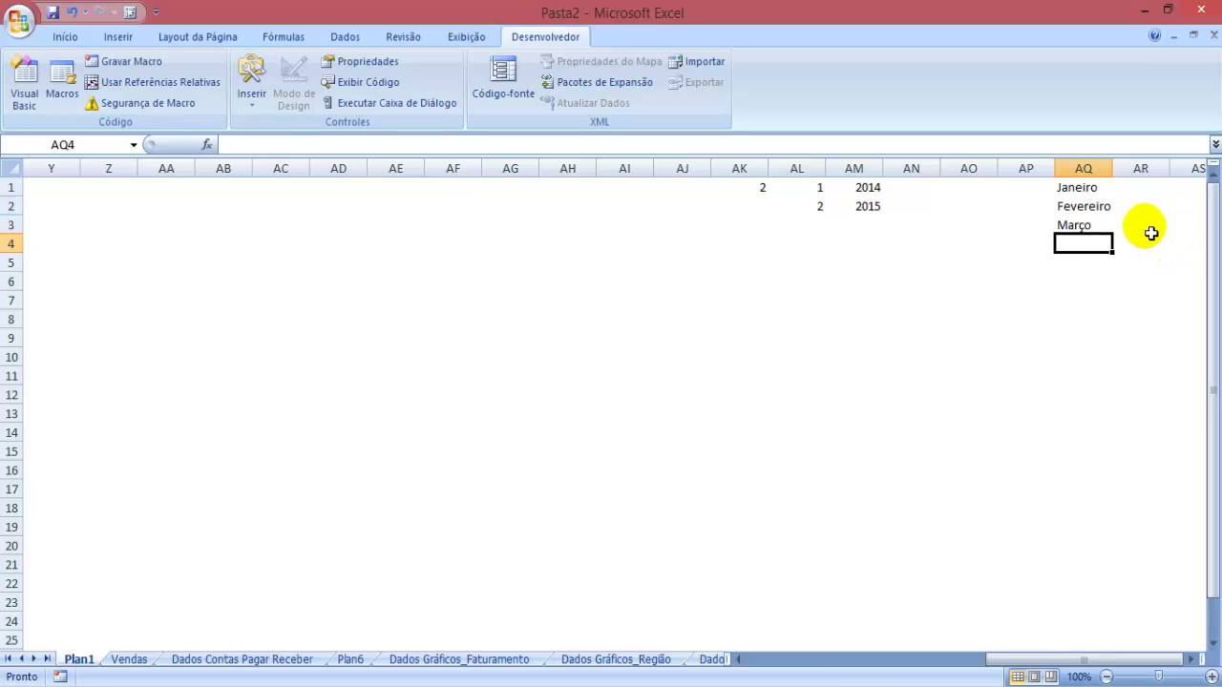
# Extend the month name series in column AQ down to Dezembro in AQ12
pyautogui.moveTo(1085, 187); pyautogui.dragTo(1091, 401)
pyautogui.click(1091, 459)
pyautogui.click(1069, 651)
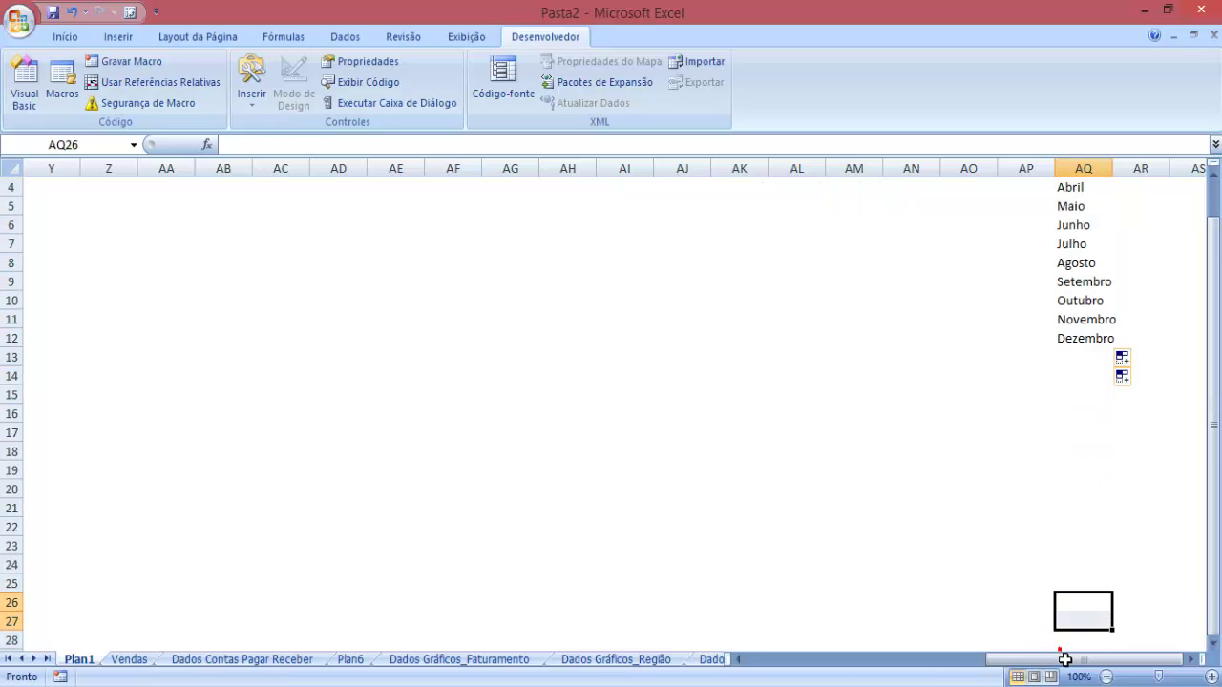
# Set the input range of the new list box to the month names in $AQ$1:$AQ$12
pyautogui.moveTo(1064, 659); pyautogui.dragTo(845, 658)
pyautogui.scroll(1, 835, 603)
pyautogui.rightClick(597, 387)
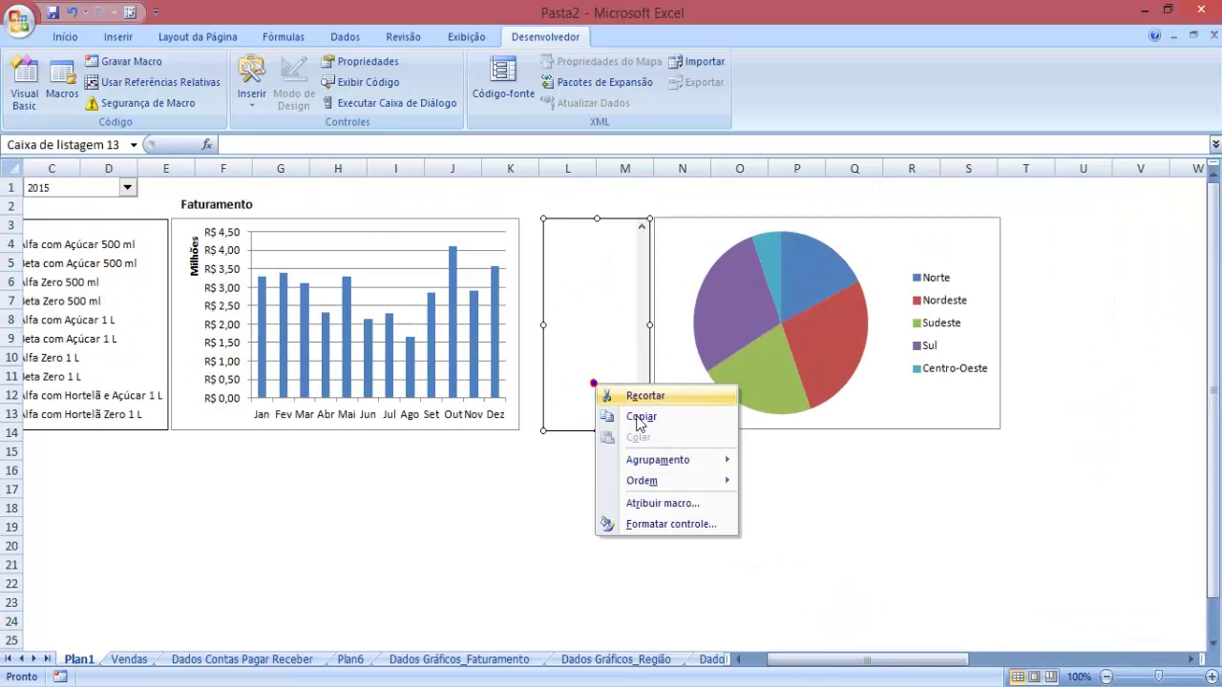
pyautogui.click(641, 526)
pyautogui.click(660, 247)
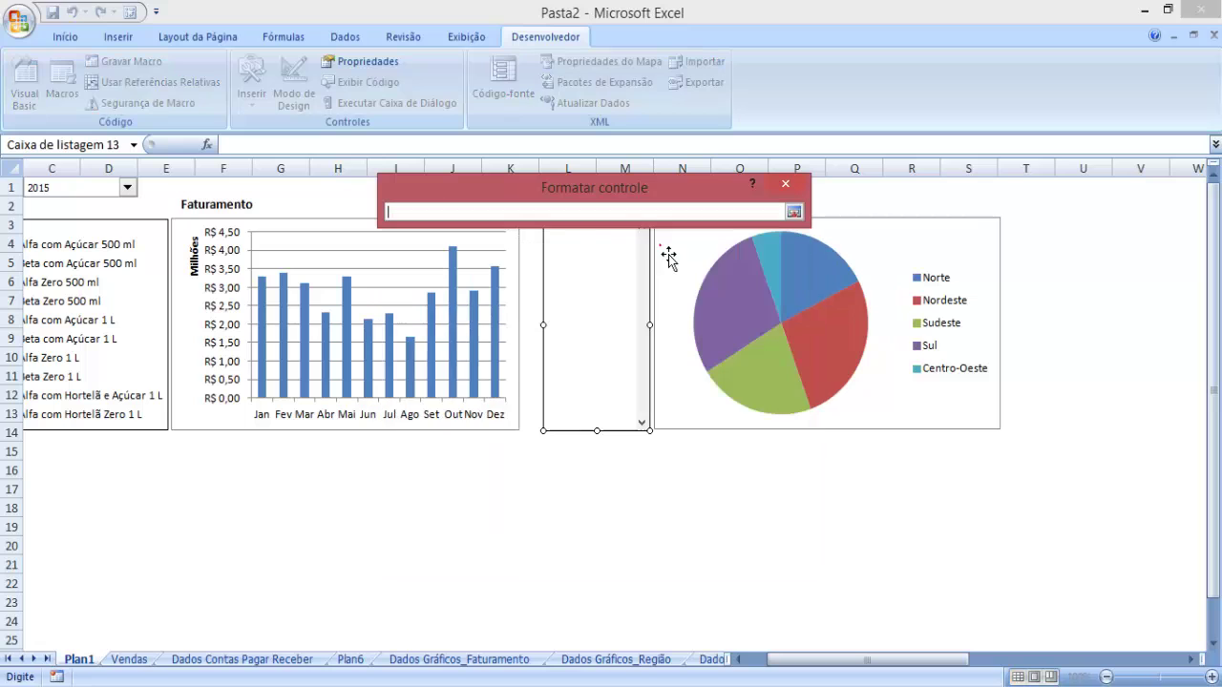
pyautogui.moveTo(940, 665); pyautogui.dragTo(1178, 662)
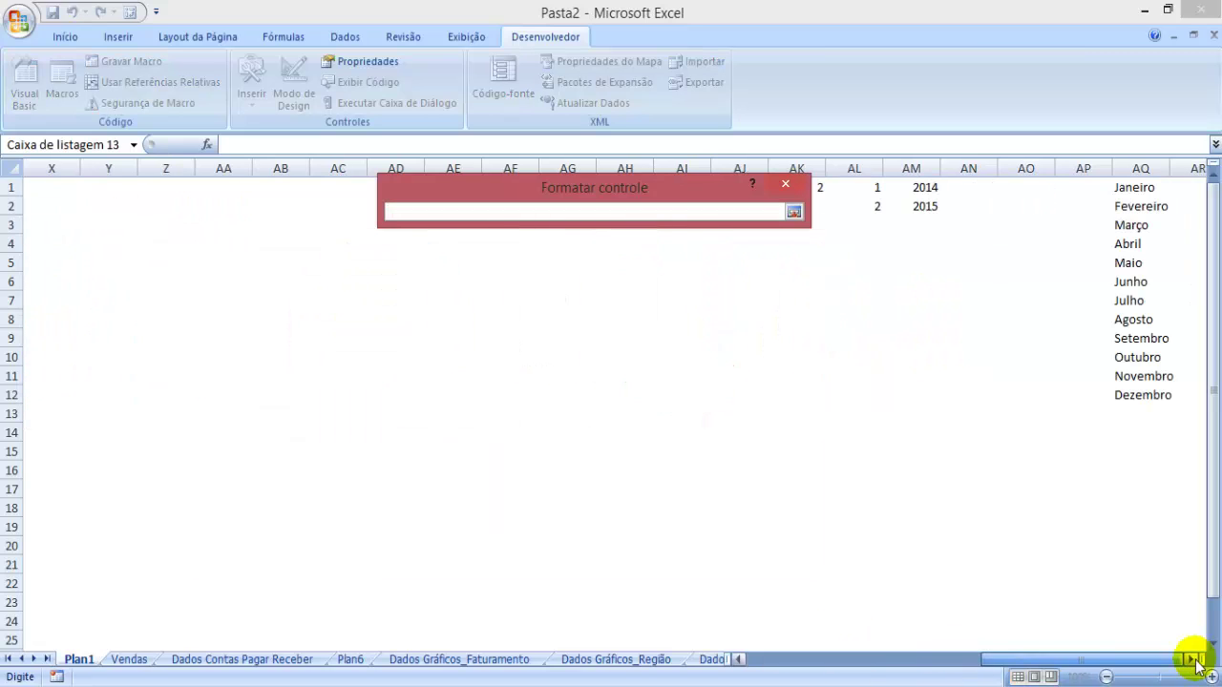
pyautogui.moveTo(1132, 189); pyautogui.dragTo(1126, 401)
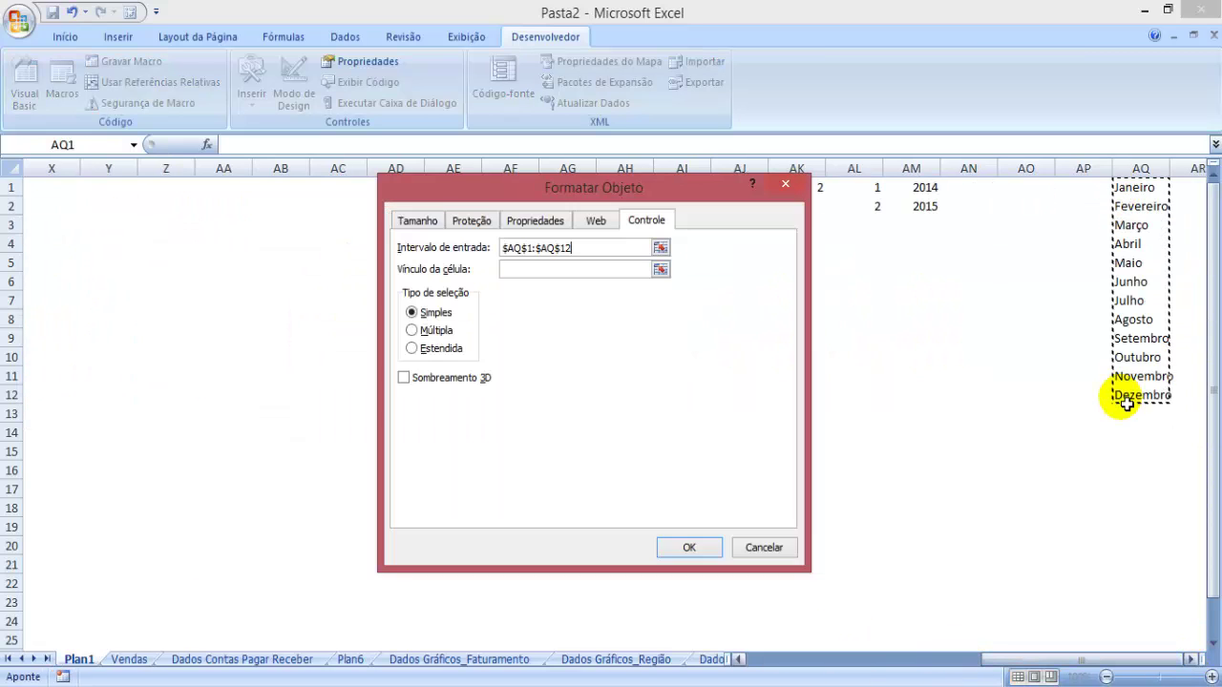
# Link the month list box to cell $AO$1 and apply the control settings
pyautogui.click(661, 269)
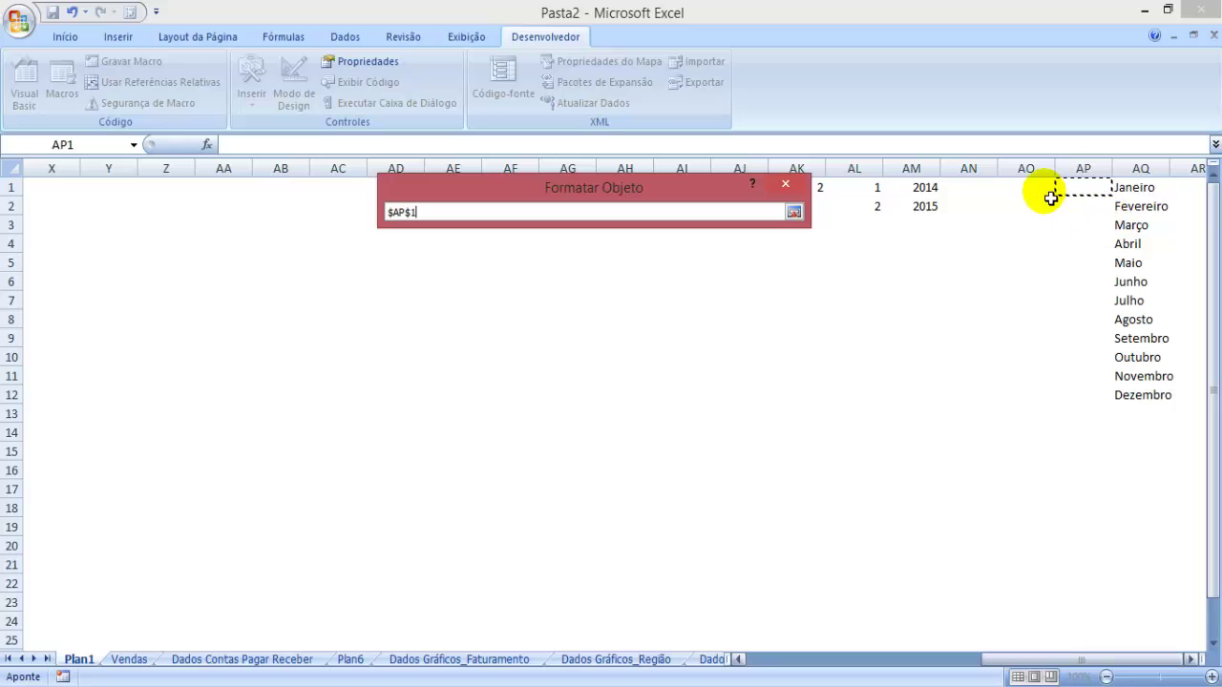
pyautogui.click(1046, 198)
pyautogui.click(690, 546)
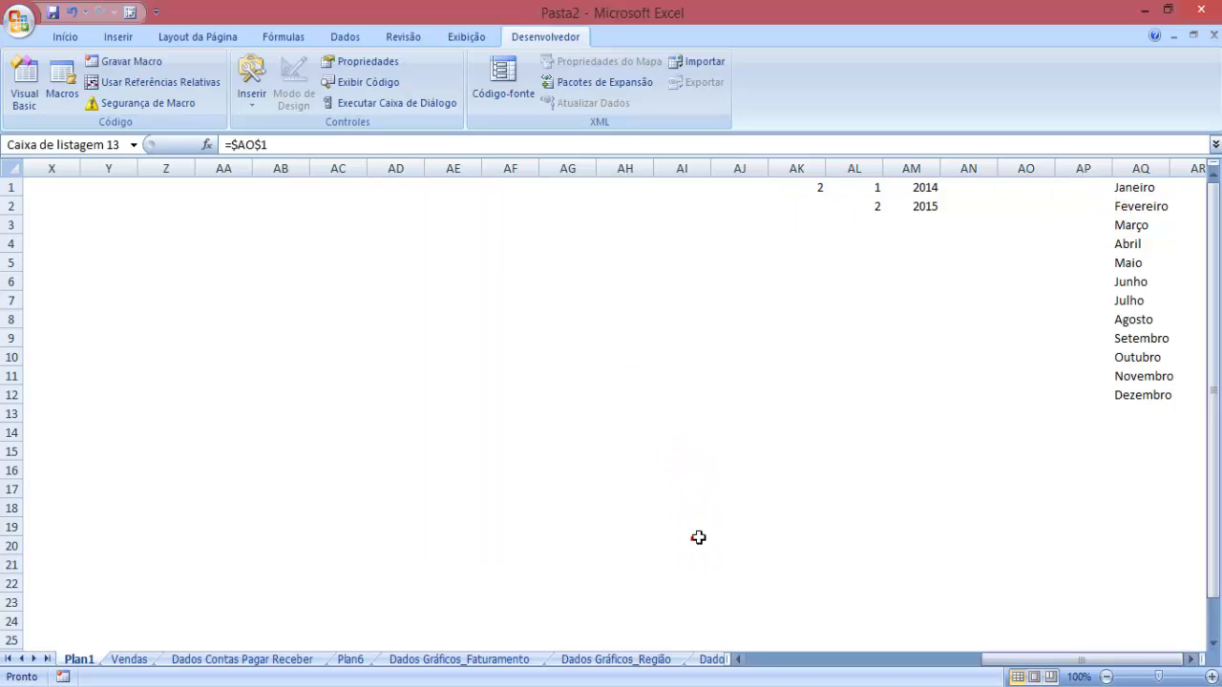
# Number the months in AP1:AP12 by entering 1 and 2 and extending the series to 12
pyautogui.click(1044, 188)
pyautogui.click(1085, 191)
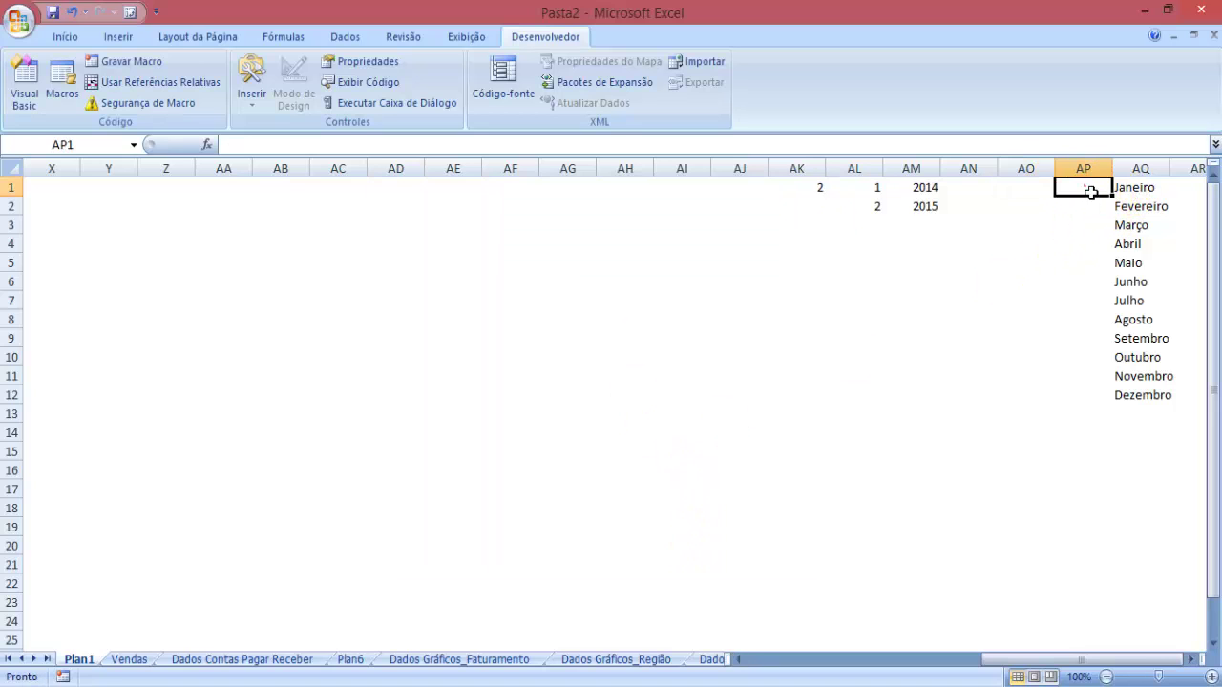
pyautogui.write('1')
pyautogui.press('Return')
pyautogui.write('2')
pyautogui.moveTo(1079, 188); pyautogui.dragTo(1109, 401)
pyautogui.click(1050, 508)
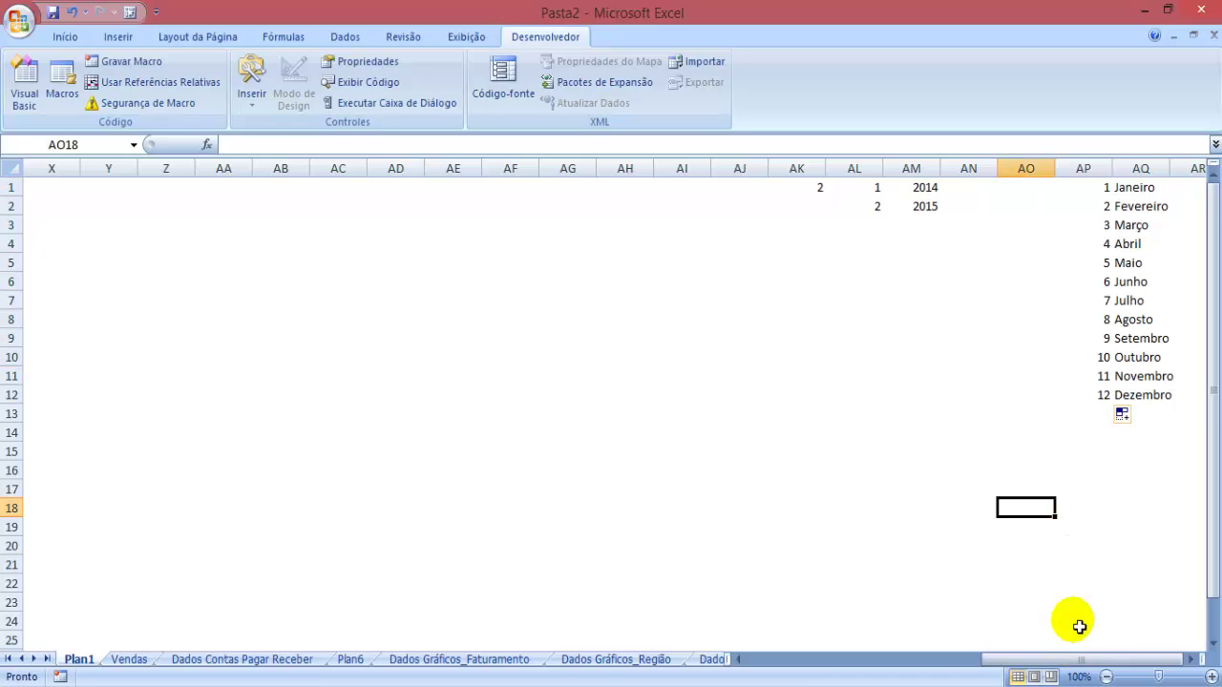
# Fill the linked cells AK1 and AO1 on Plan1 with yellow
pyautogui.click(817, 188)
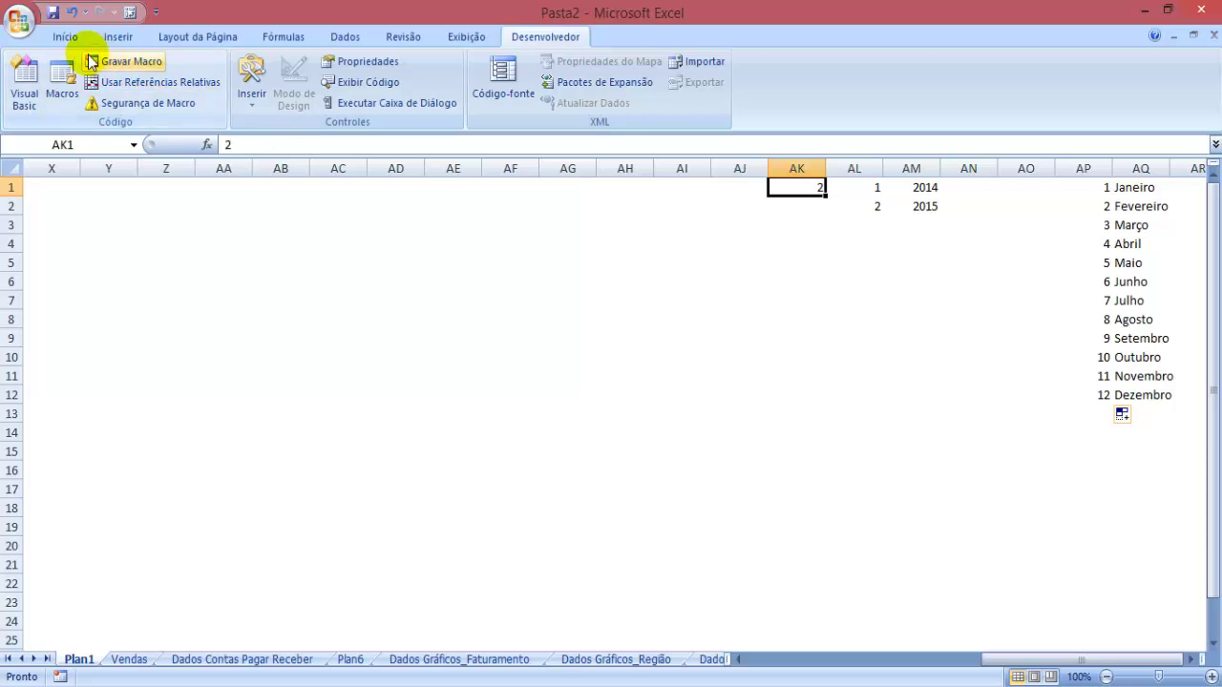
pyautogui.click(64, 37)
pyautogui.click(240, 95)
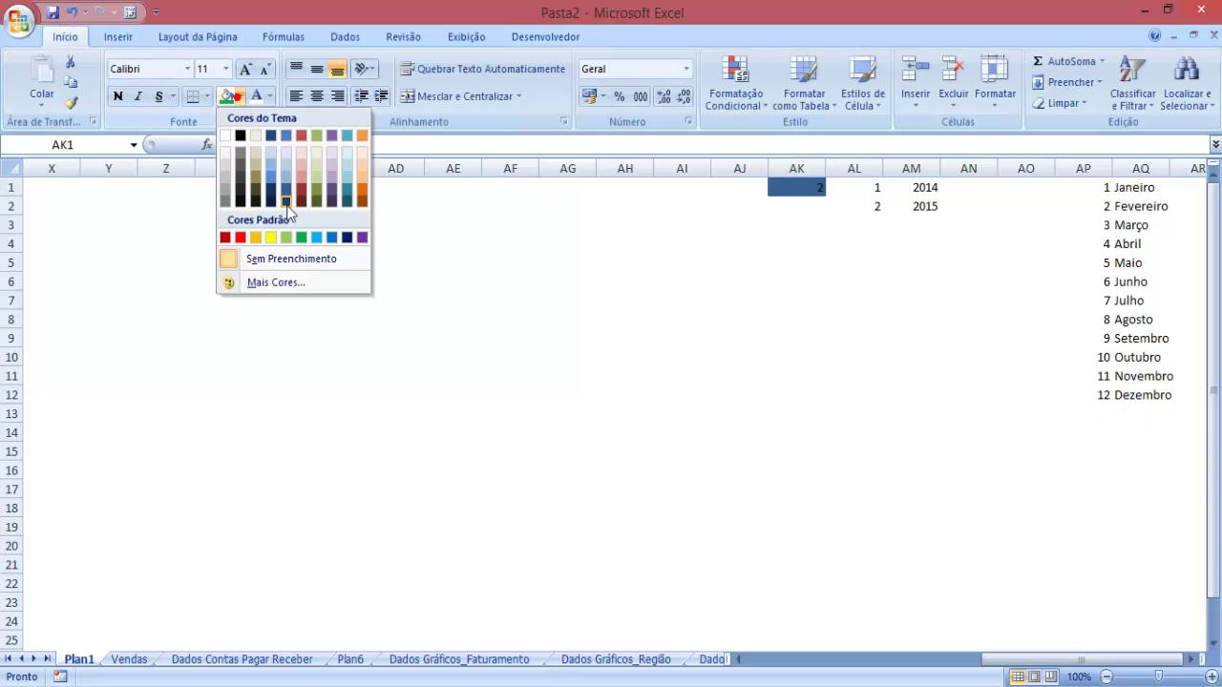
pyautogui.click(275, 237)
pyautogui.click(1026, 187)
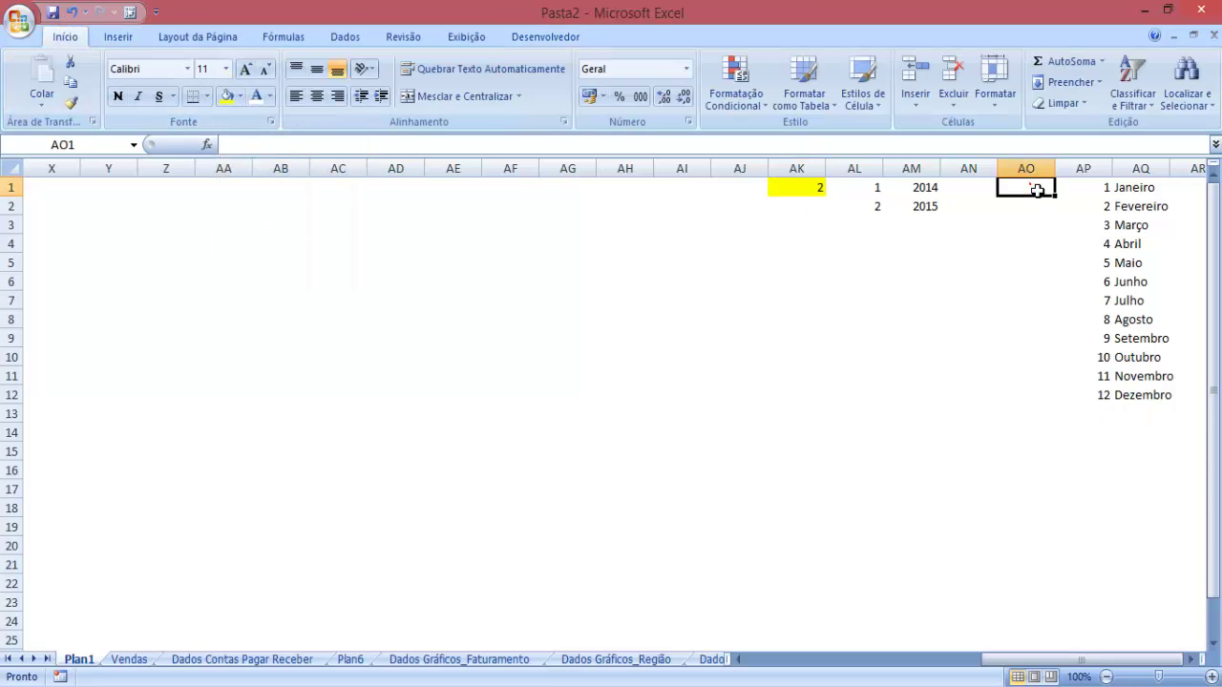
pyautogui.click(227, 96)
pyautogui.click(288, 187)
# Copy the Faturamento title text box above the pie chart and change its text to "Venda por Região"
pyautogui.moveTo(1080, 658); pyautogui.dragTo(816, 596)
pyautogui.click(821, 585)
pyautogui.click(778, 528)
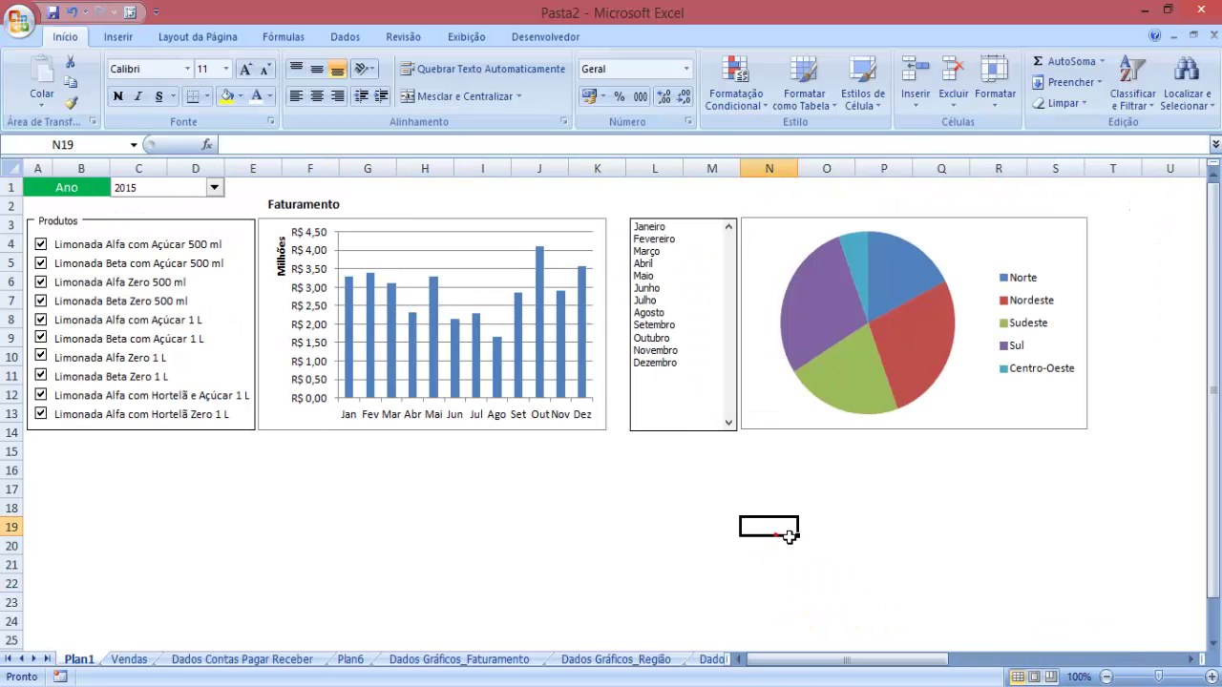
pyautogui.click(302, 204)
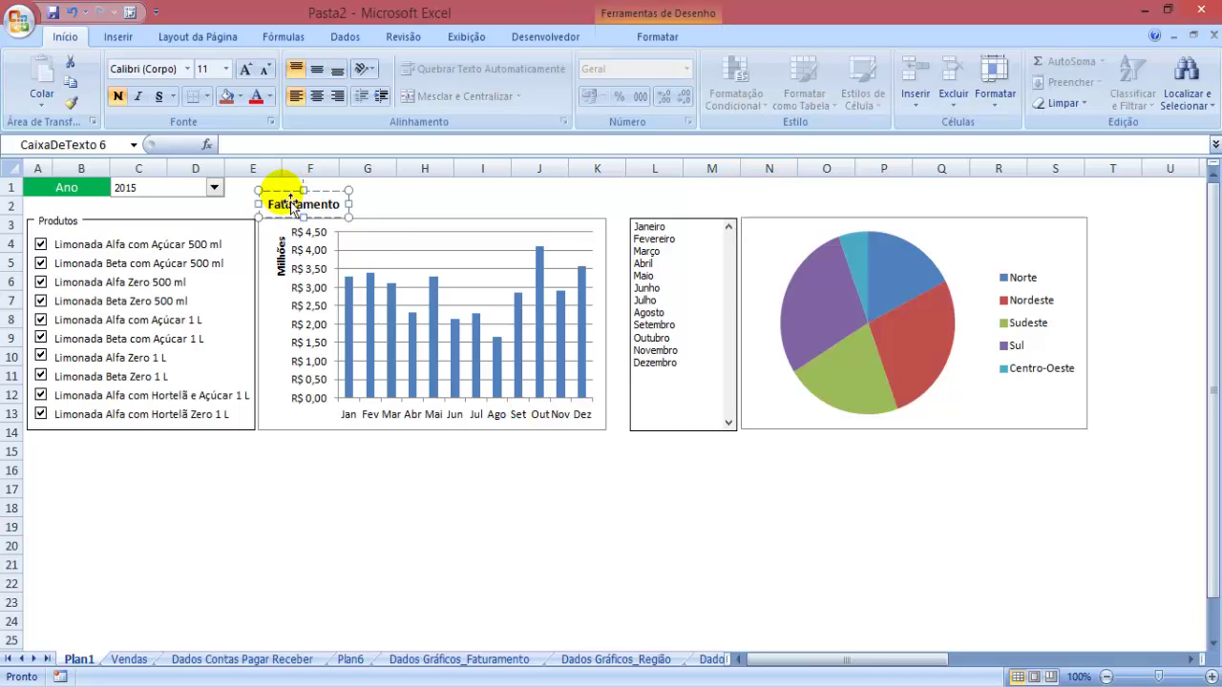
pyautogui.moveTo(558, 197); pyautogui.dragTo(765, 191)
pyautogui.doubleClick(759, 206)
pyautogui.write('Ven')
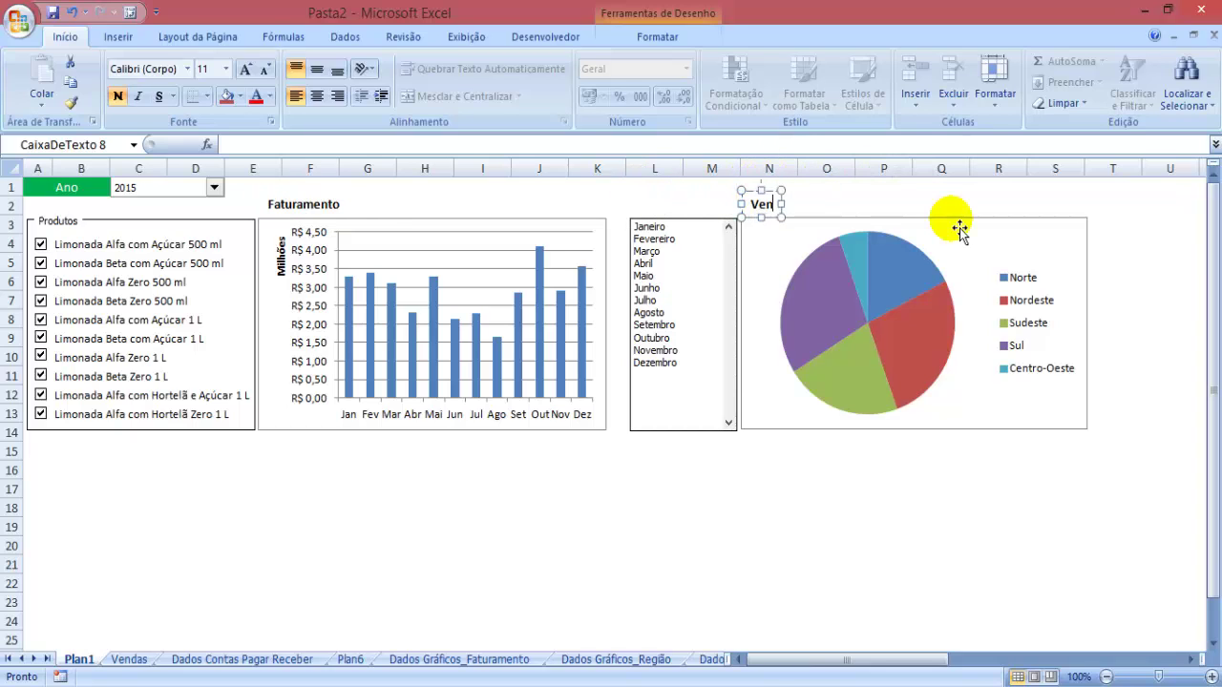
pyautogui.write('nda por Região')
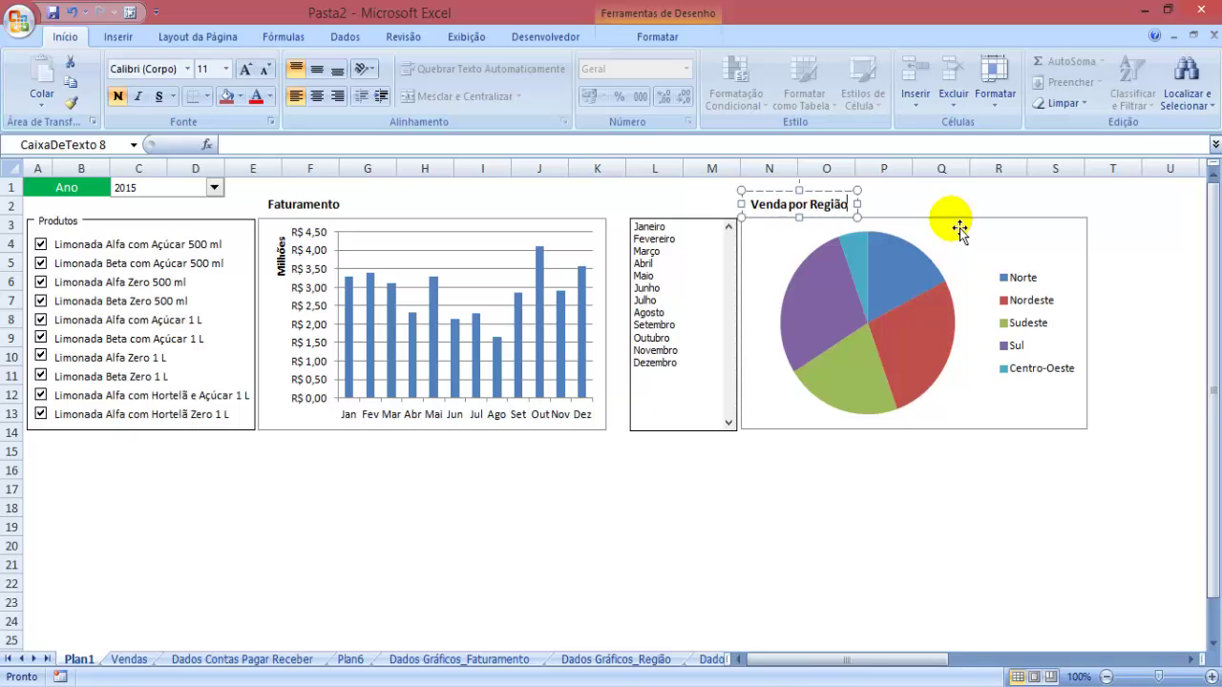
pyautogui.click(711, 583)
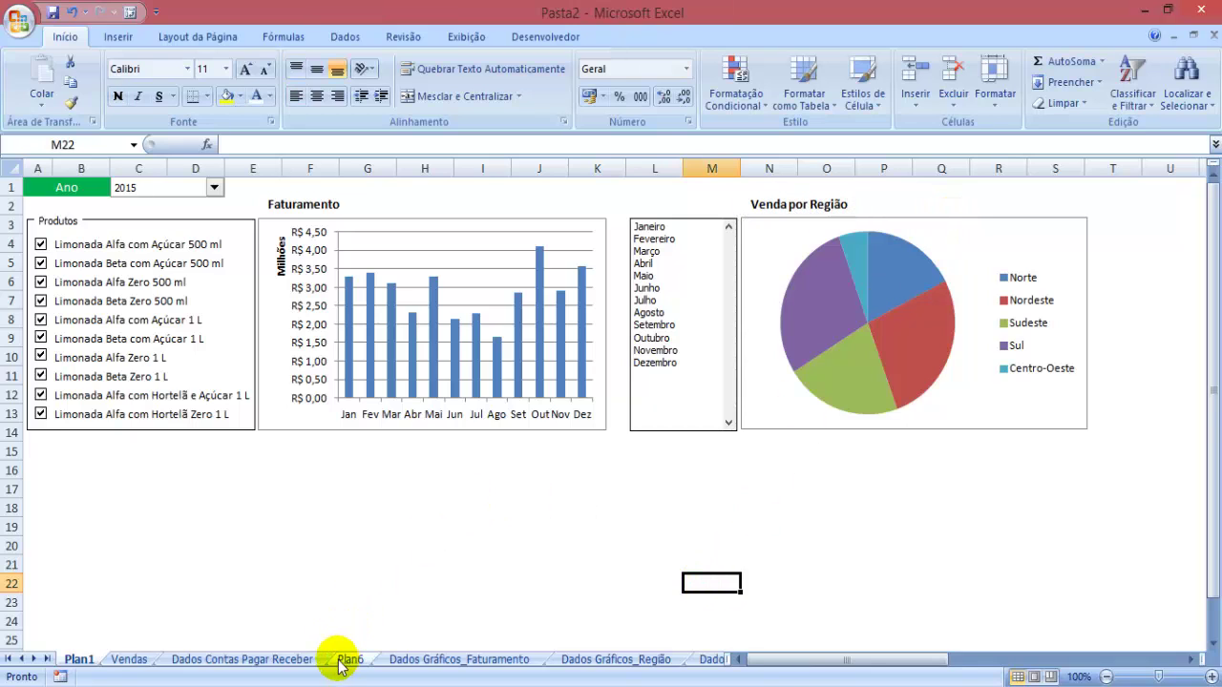
# On the Dados Gráficos_Região sheet, replace the month value in B2 with a reference to cell AO1 on Plan1
pyautogui.rightClick(665, 387)
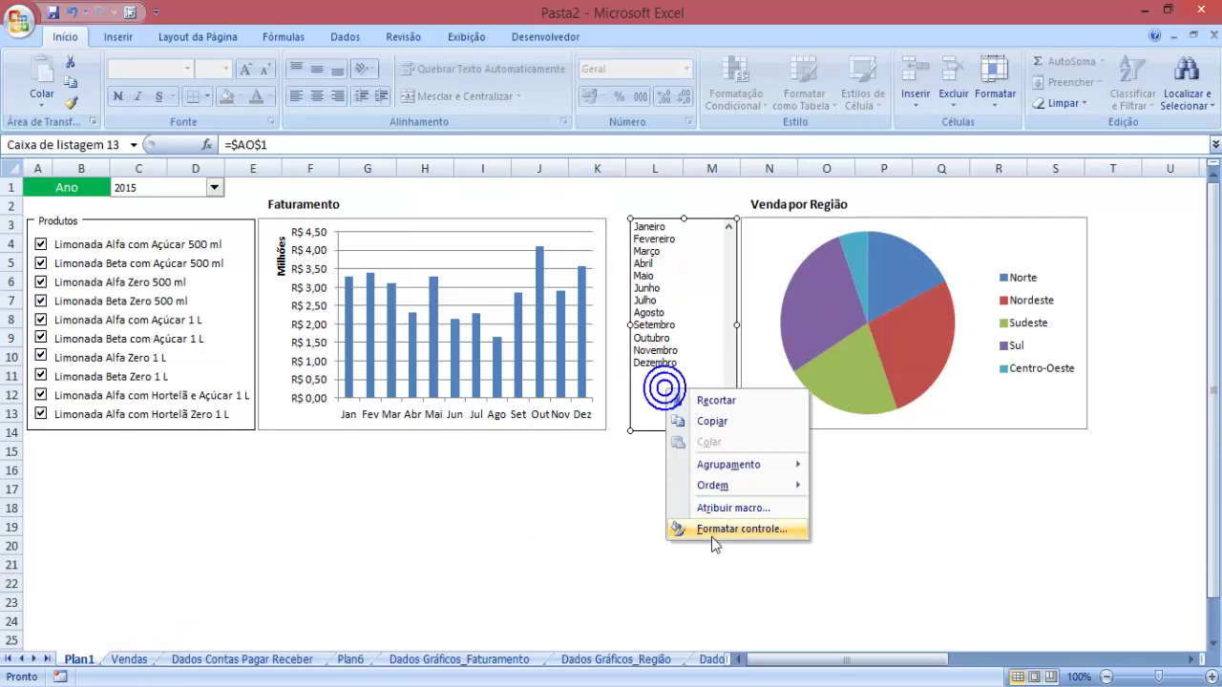
pyautogui.click(682, 557)
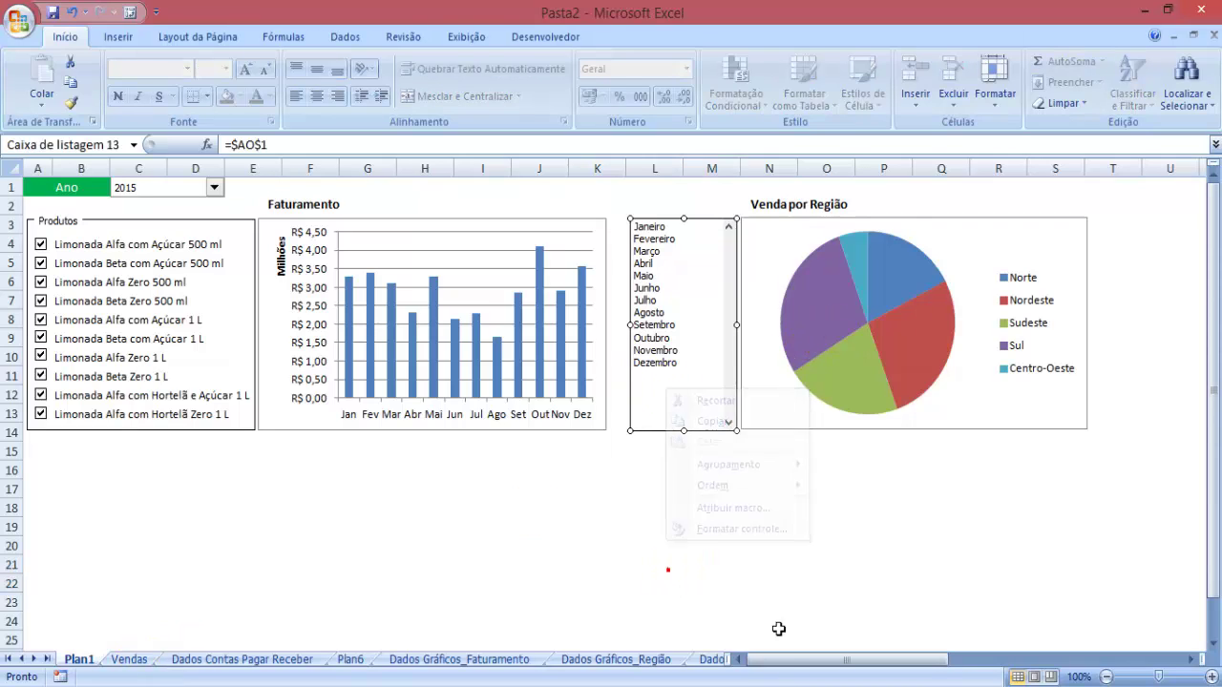
pyautogui.click(583, 661)
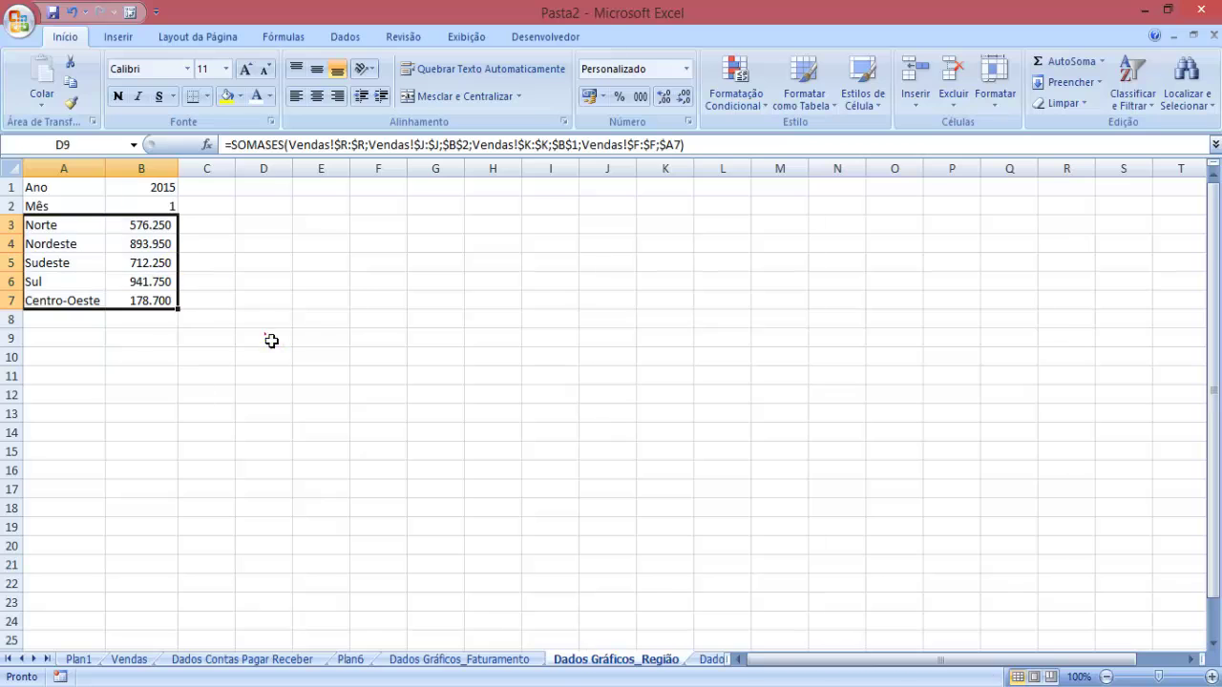
pyautogui.moveTo(150, 225); pyautogui.dragTo(150, 301)
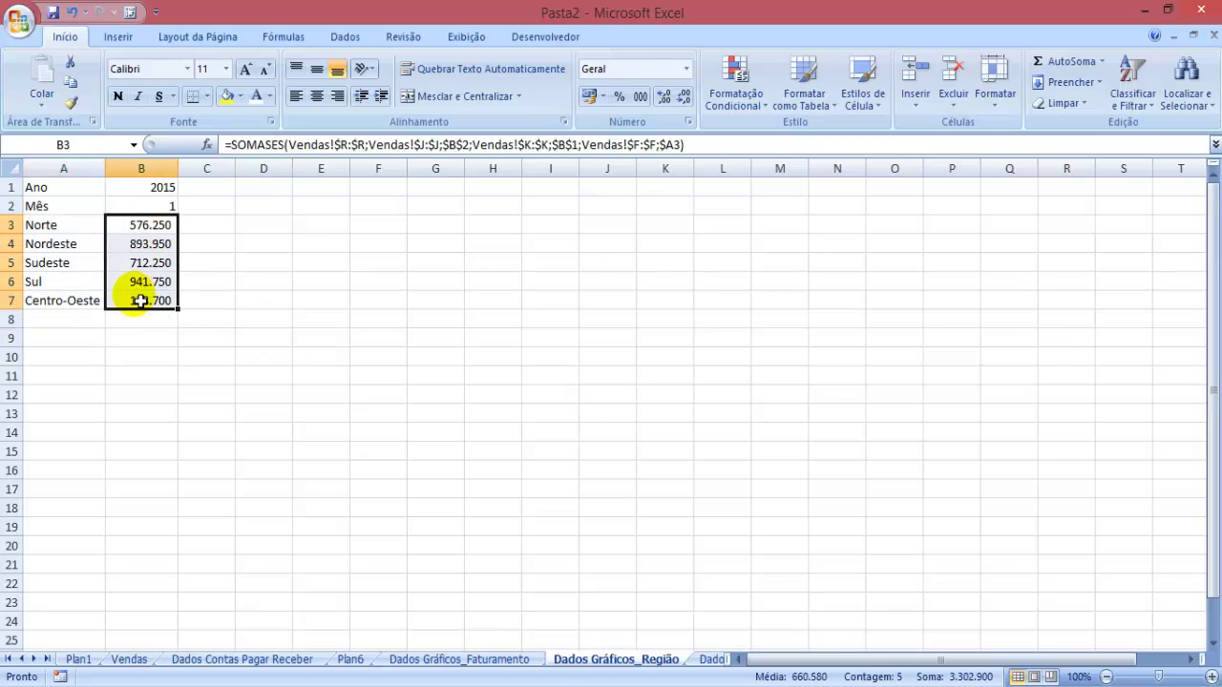
pyautogui.click(160, 200)
pyautogui.click(152, 188)
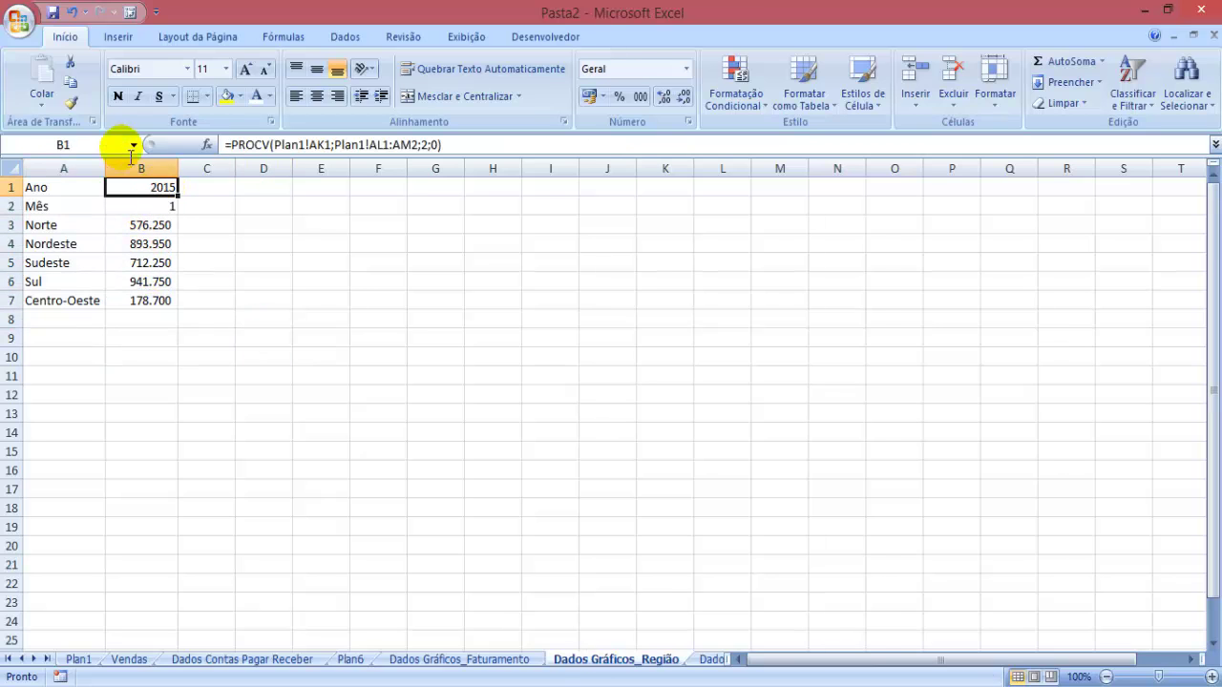
pyautogui.click(308, 301)
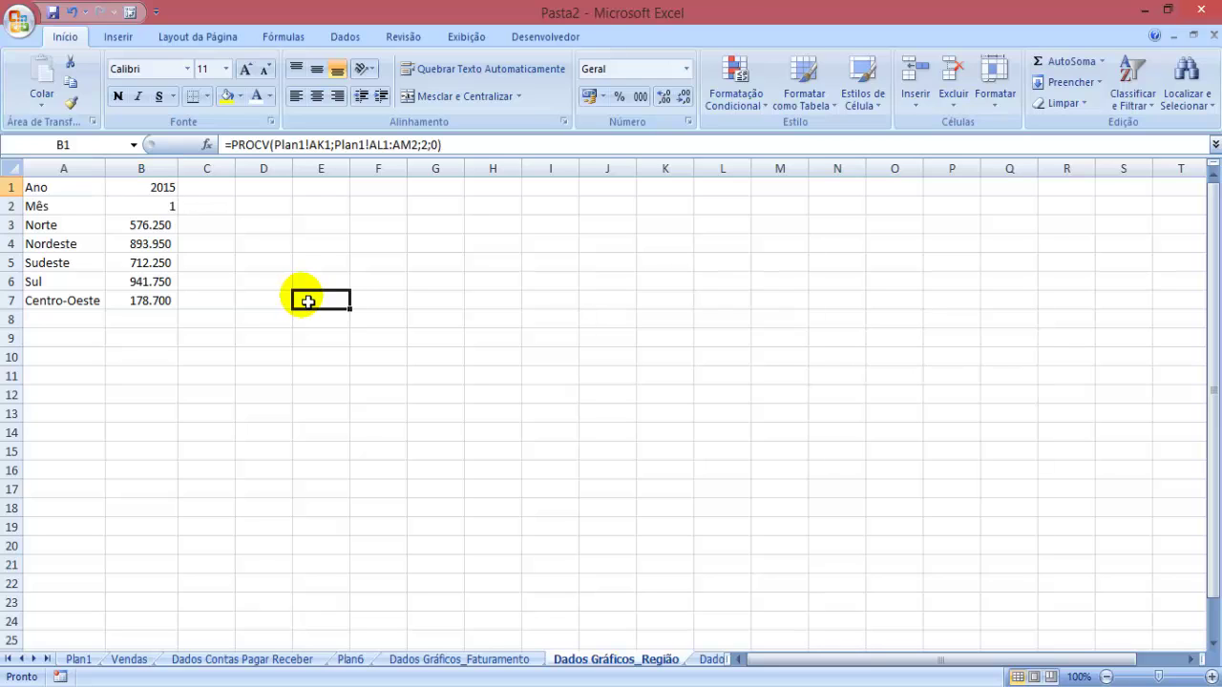
pyautogui.click(154, 208)
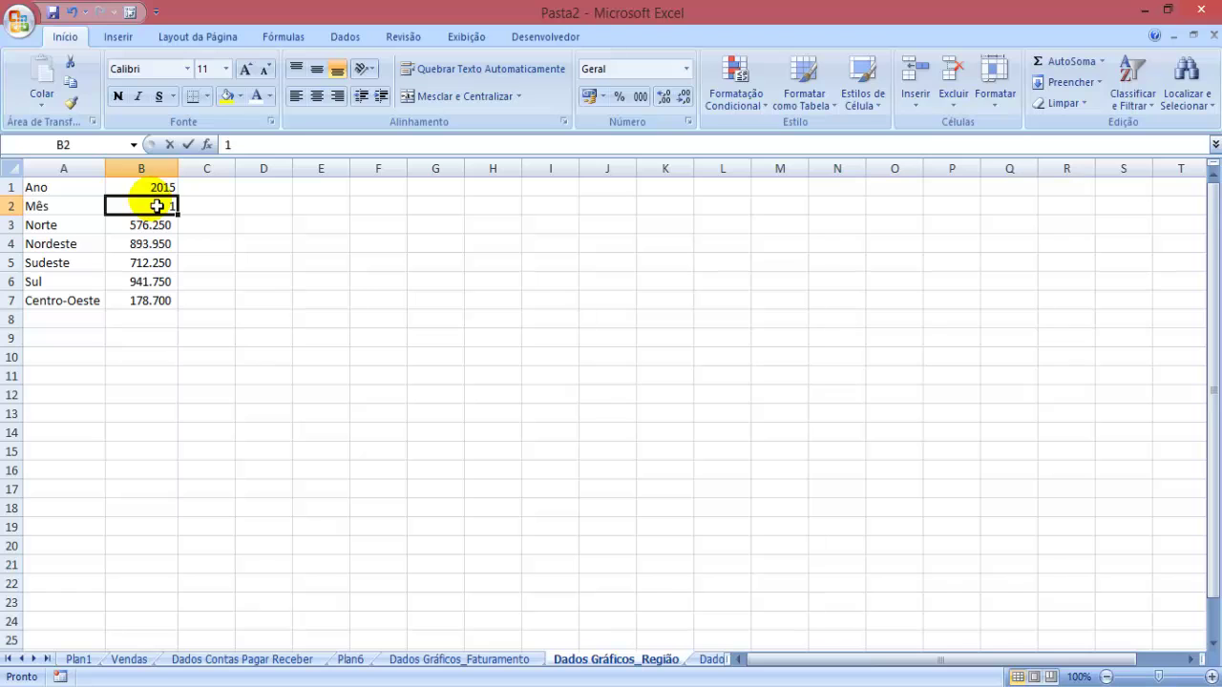
pyautogui.write('=')
pyautogui.click(88, 658)
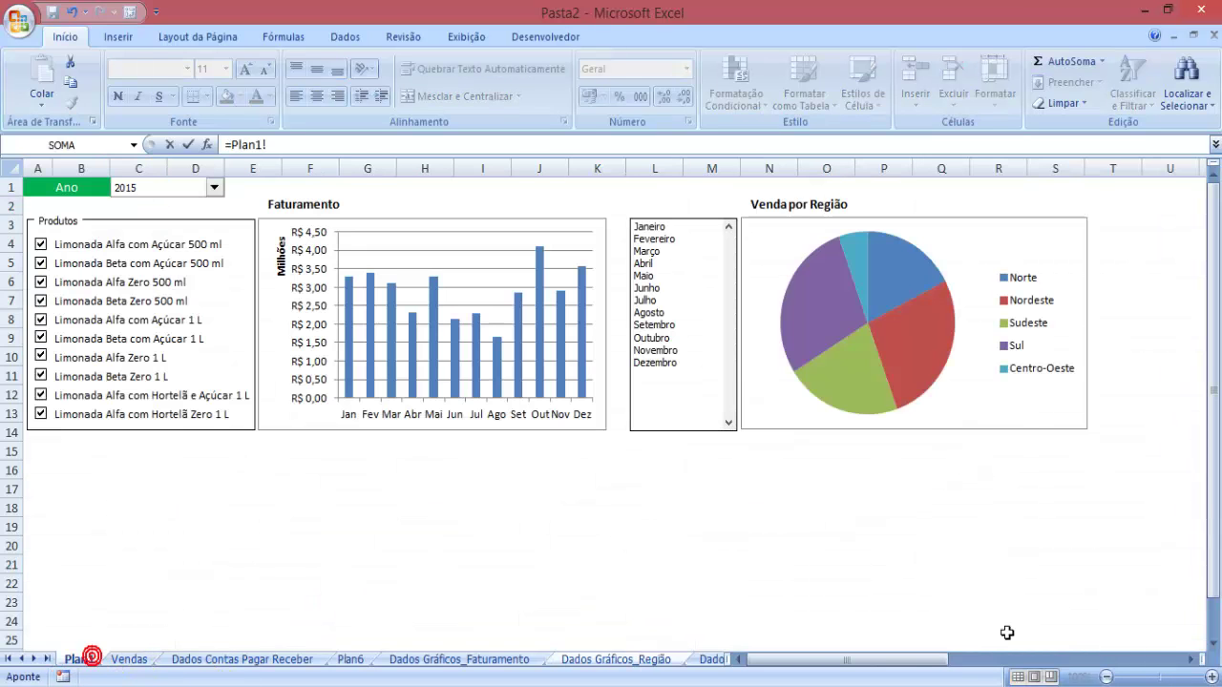
pyautogui.moveTo(840, 659); pyautogui.dragTo(1158, 661)
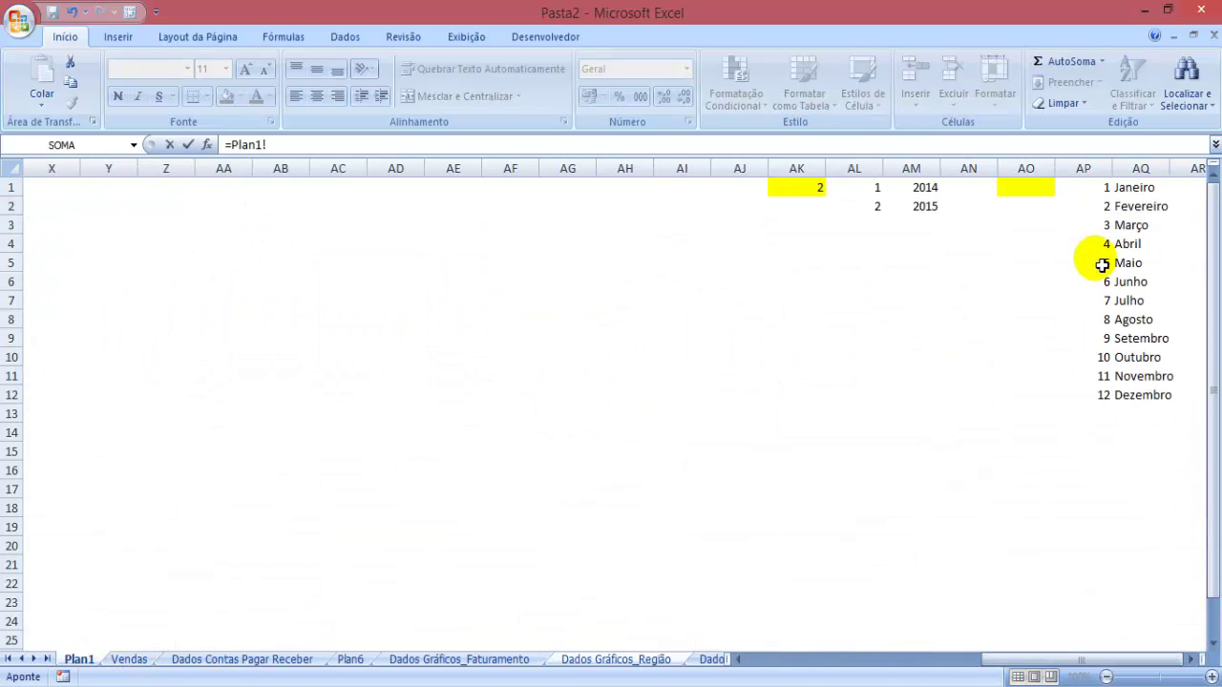
pyautogui.press('Return')
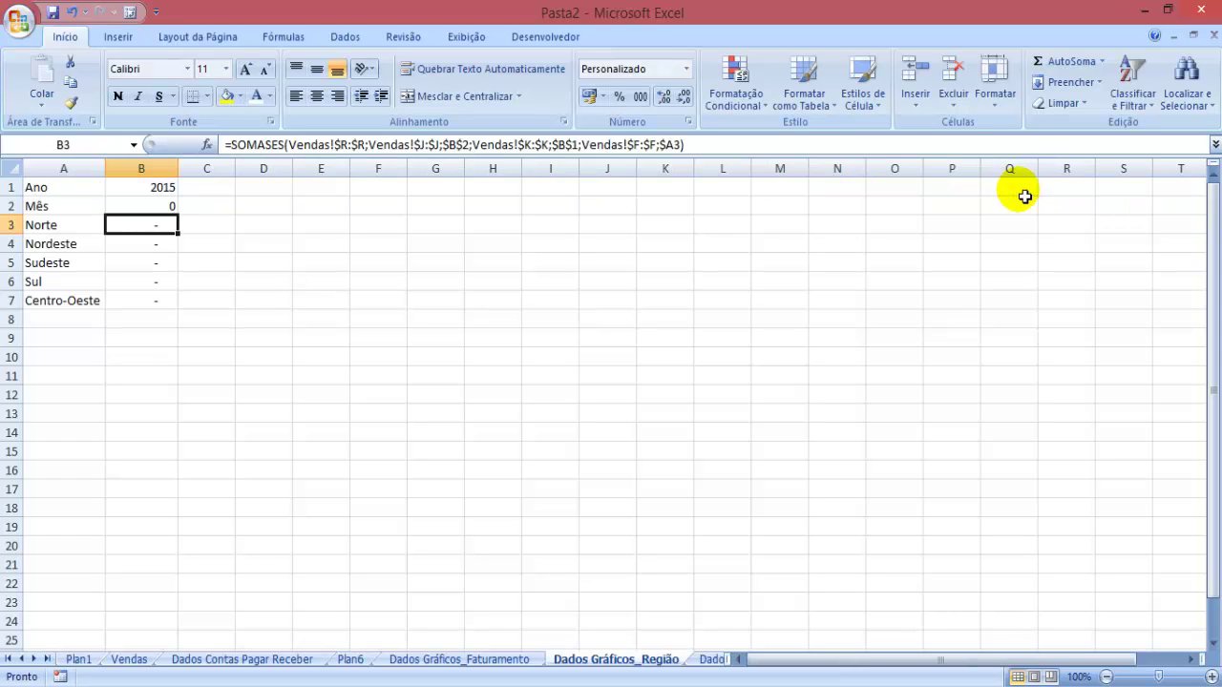
# Test the month list box on Plan1 by selecting Janeiro, Fevereiro, Março, Abril, Junho and Julho while checking AO1 and the pie chart
pyautogui.click(393, 364)
pyautogui.click(79, 659)
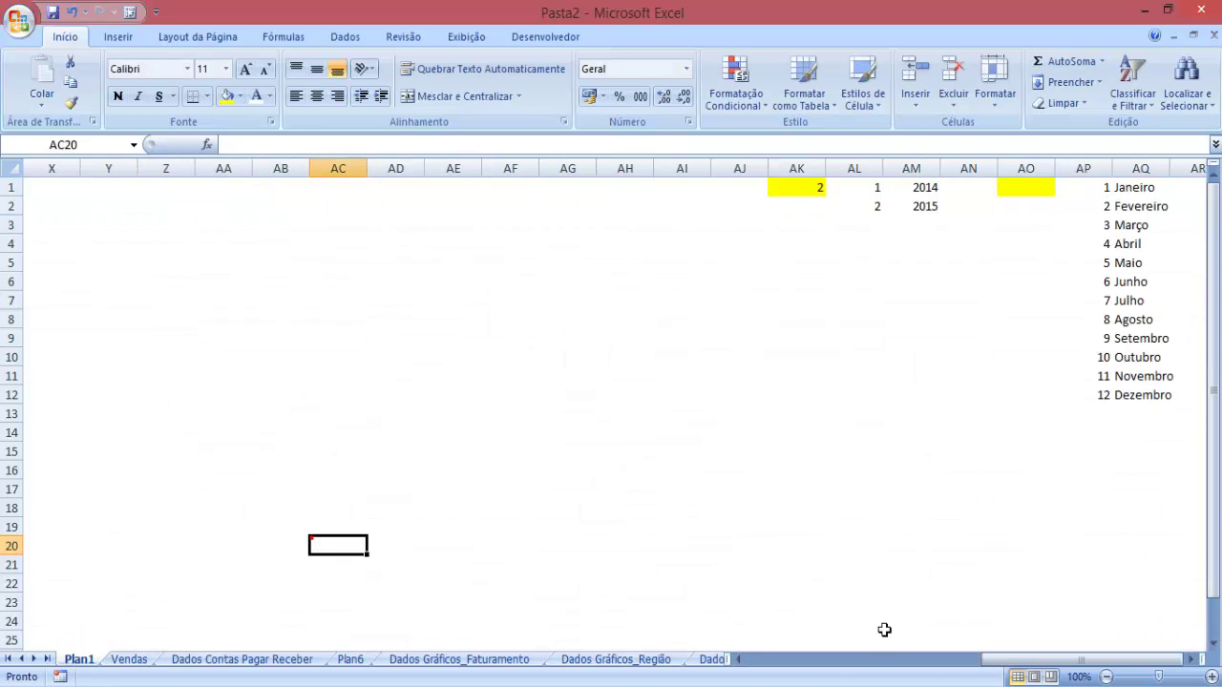
pyautogui.moveTo(1012, 660); pyautogui.dragTo(777, 660)
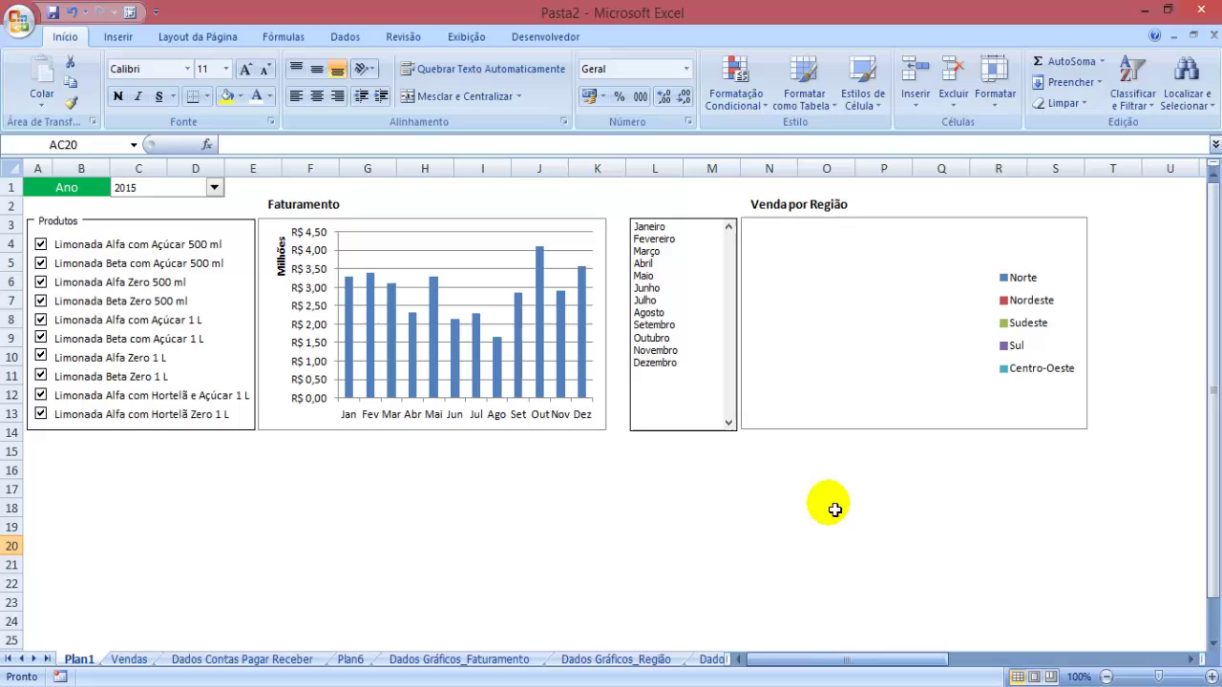
pyautogui.click(670, 228)
pyautogui.moveTo(876, 661); pyautogui.dragTo(1176, 657)
pyautogui.moveTo(1029, 659); pyautogui.dragTo(852, 661)
pyautogui.click(343, 240)
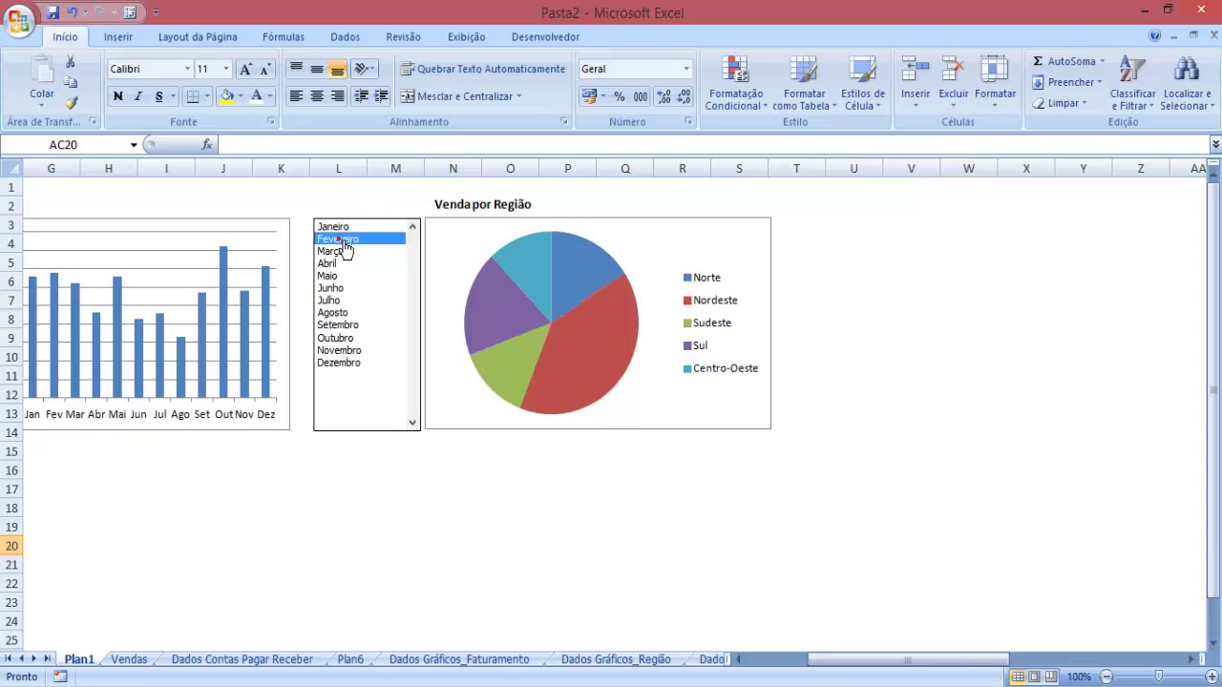
pyautogui.click(342, 252)
pyautogui.click(342, 265)
pyautogui.click(341, 287)
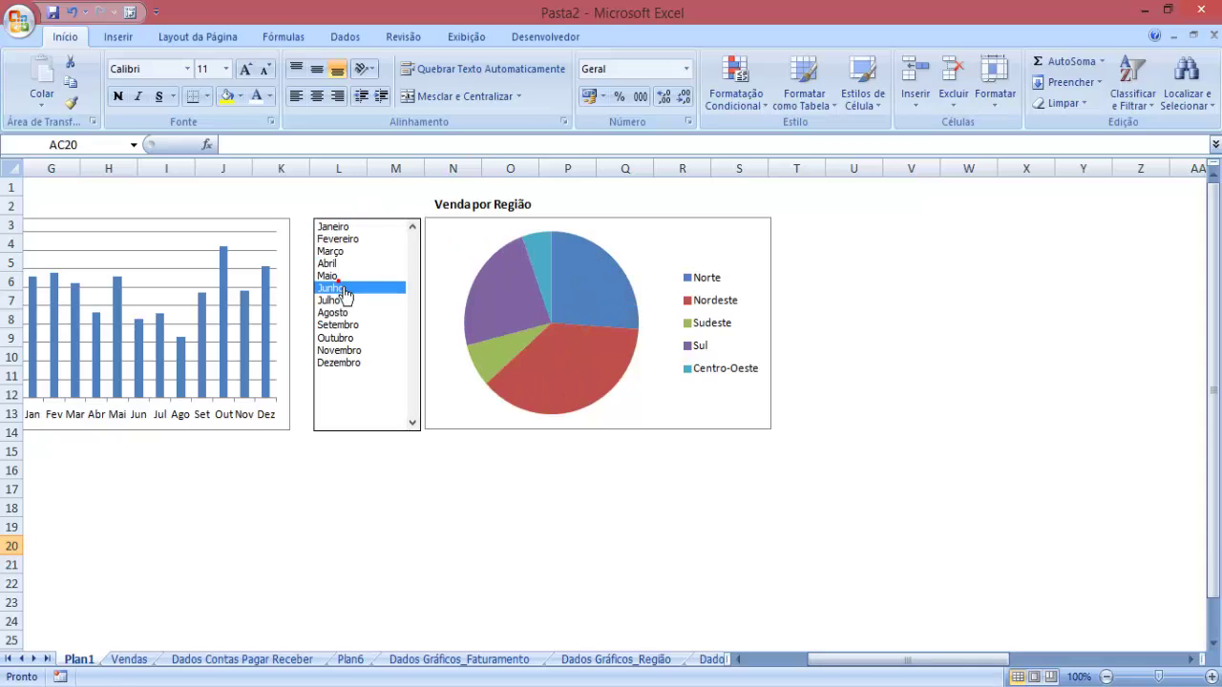
pyautogui.click(341, 300)
pyautogui.rightClick(593, 399)
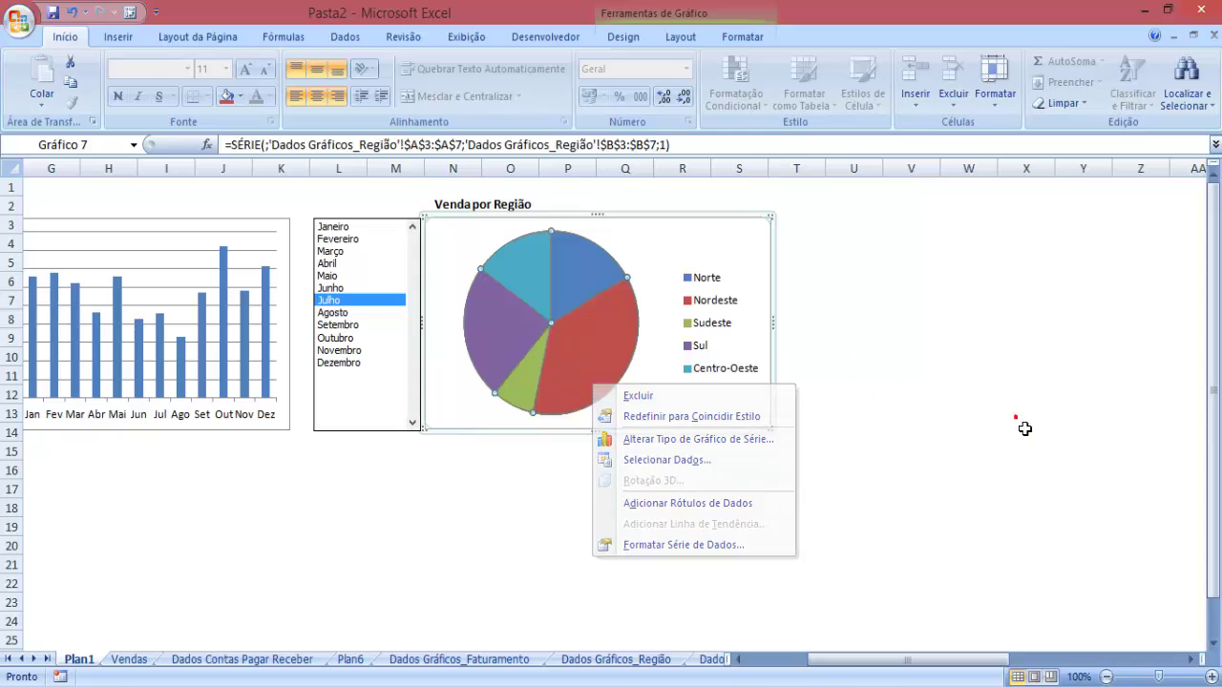
pyautogui.click(911, 546)
# Set the dashboard year to 2014 and try several months in the list box, ending on Março
pyautogui.moveTo(841, 661); pyautogui.dragTo(778, 664)
pyautogui.click(697, 602)
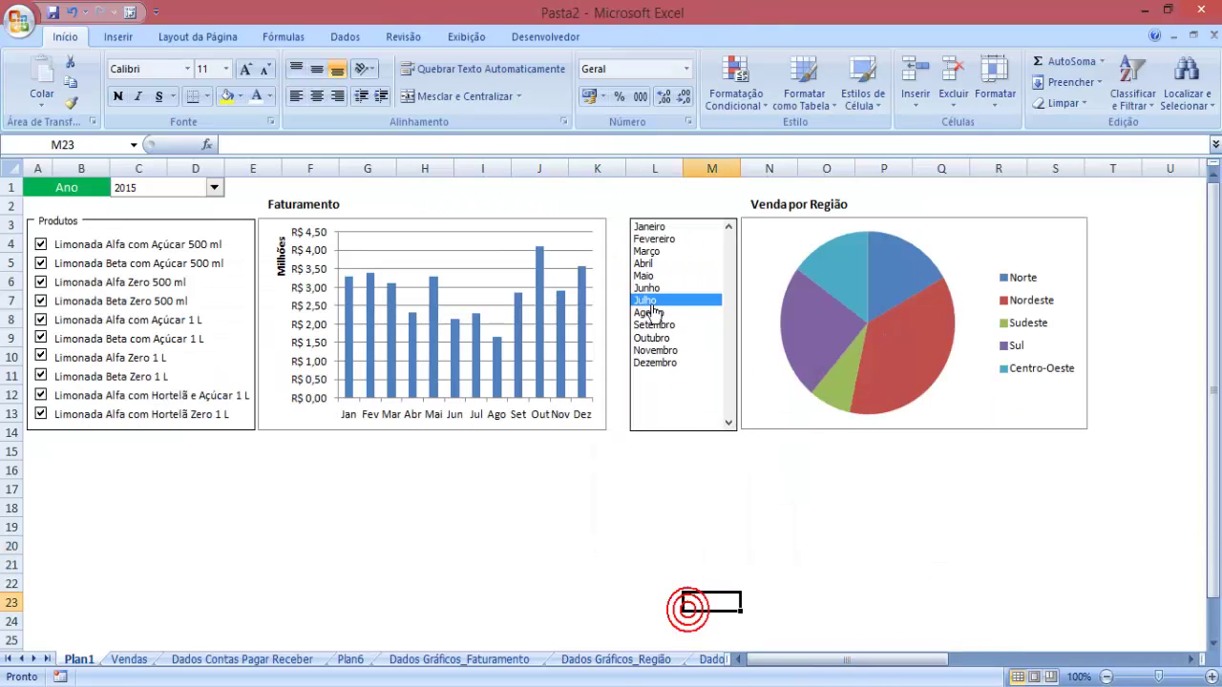
pyautogui.click(655, 325)
pyautogui.click(663, 370)
pyautogui.click(702, 304)
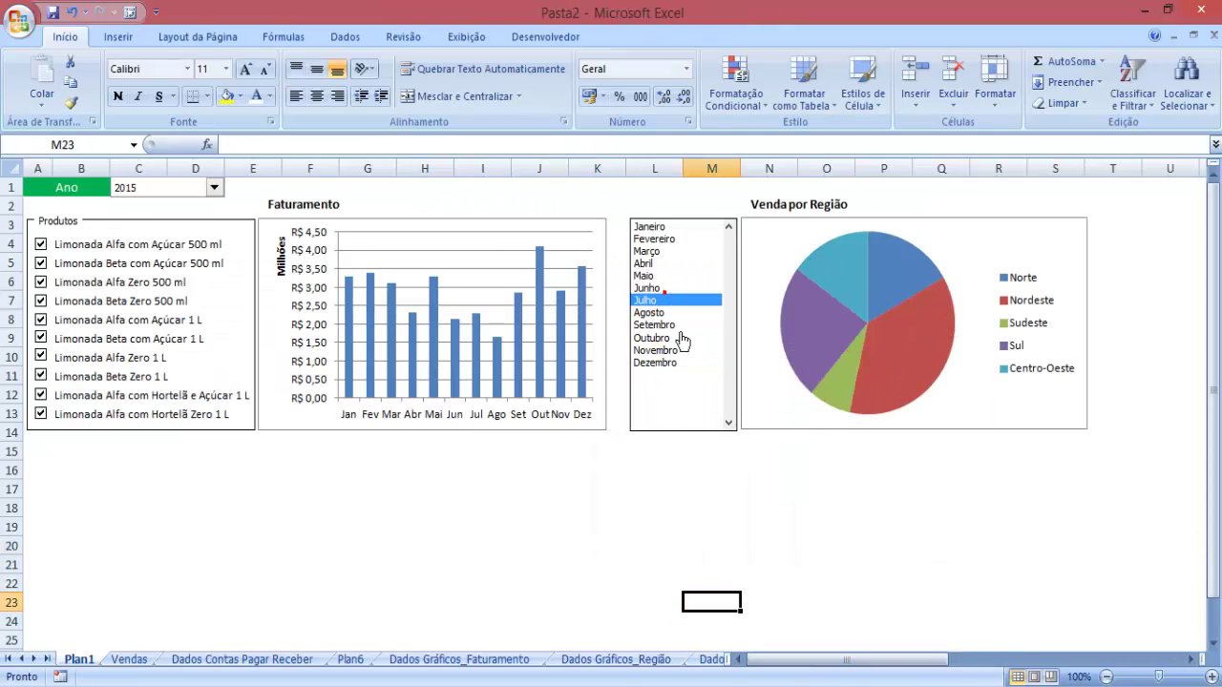
pyautogui.click(666, 225)
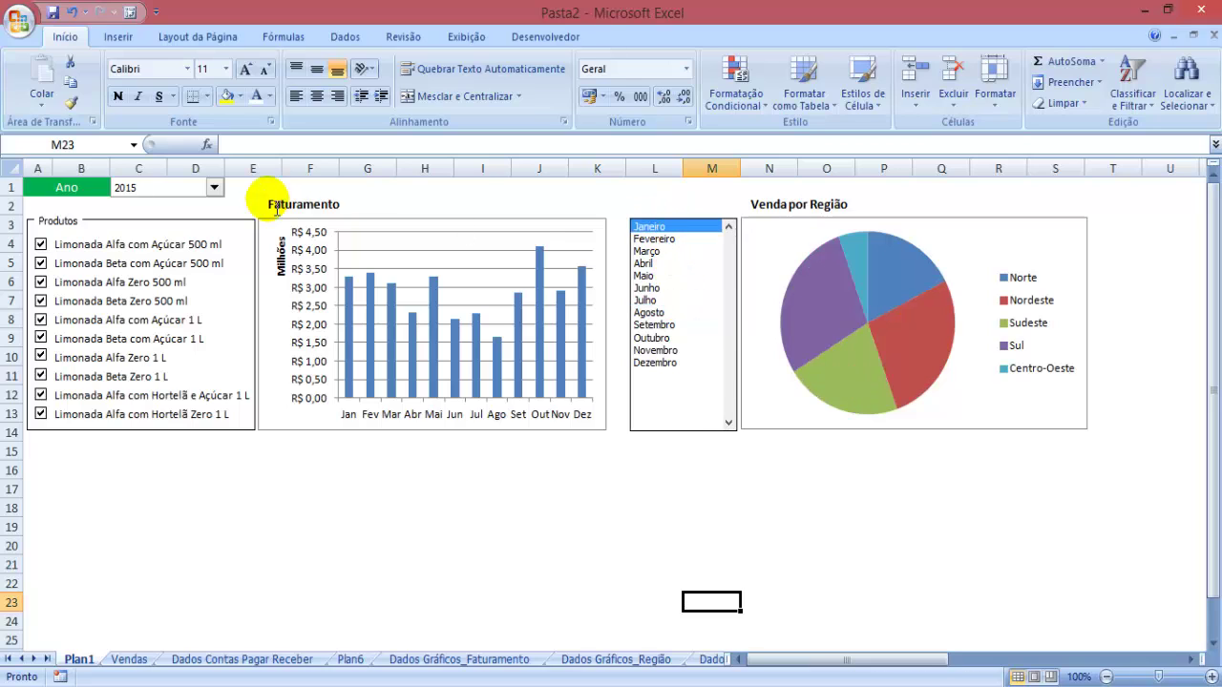
pyautogui.click(214, 187)
pyautogui.click(182, 206)
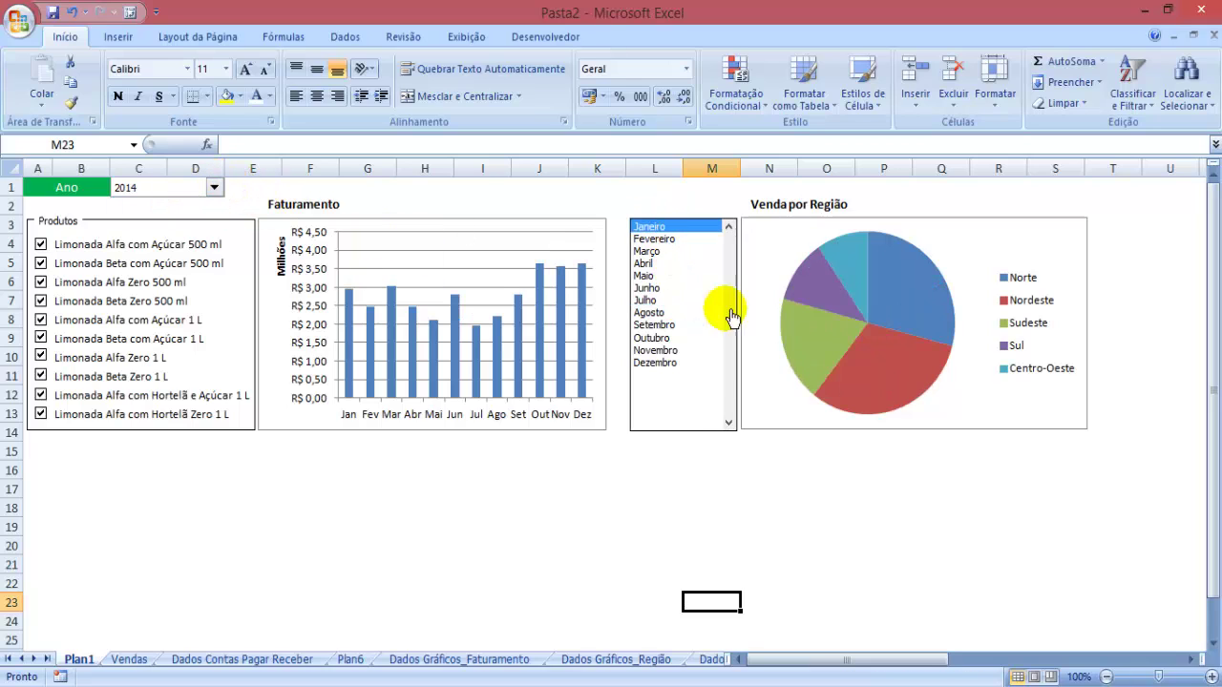
pyautogui.click(663, 312)
pyautogui.click(656, 275)
pyautogui.click(657, 251)
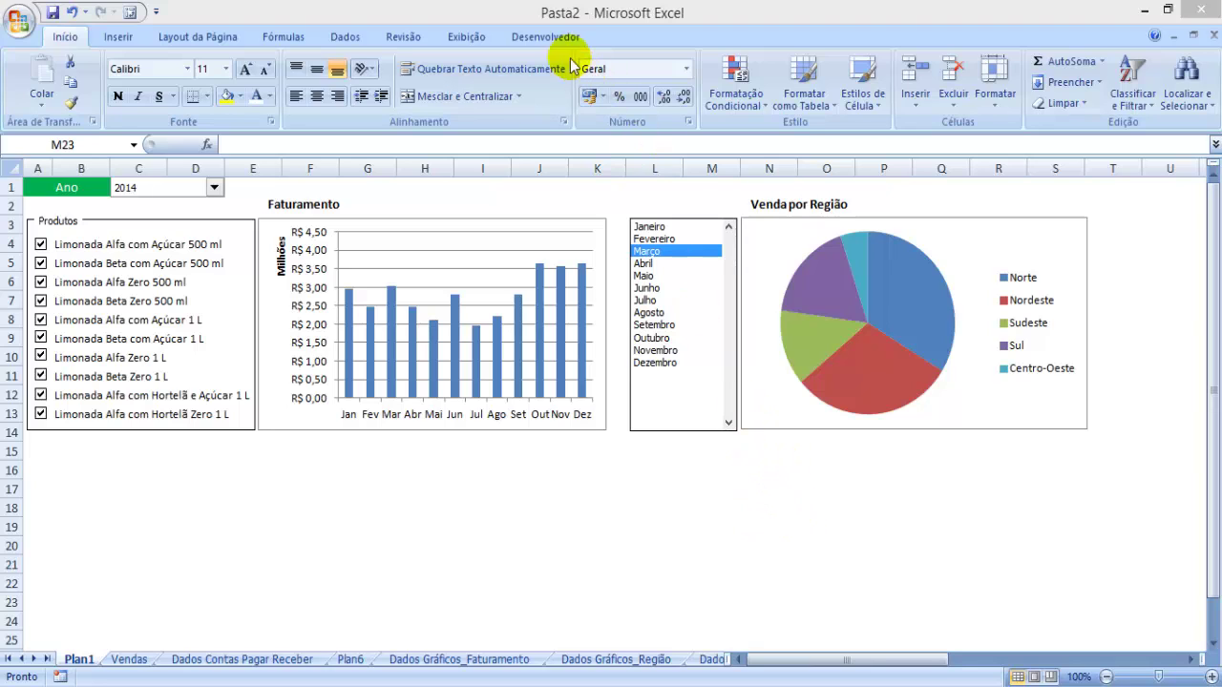
# Insert a horizontal scroll bar form control beneath the month list box and pie chart, spanning their combined width
pyautogui.click(546, 36)
pyautogui.click(252, 81)
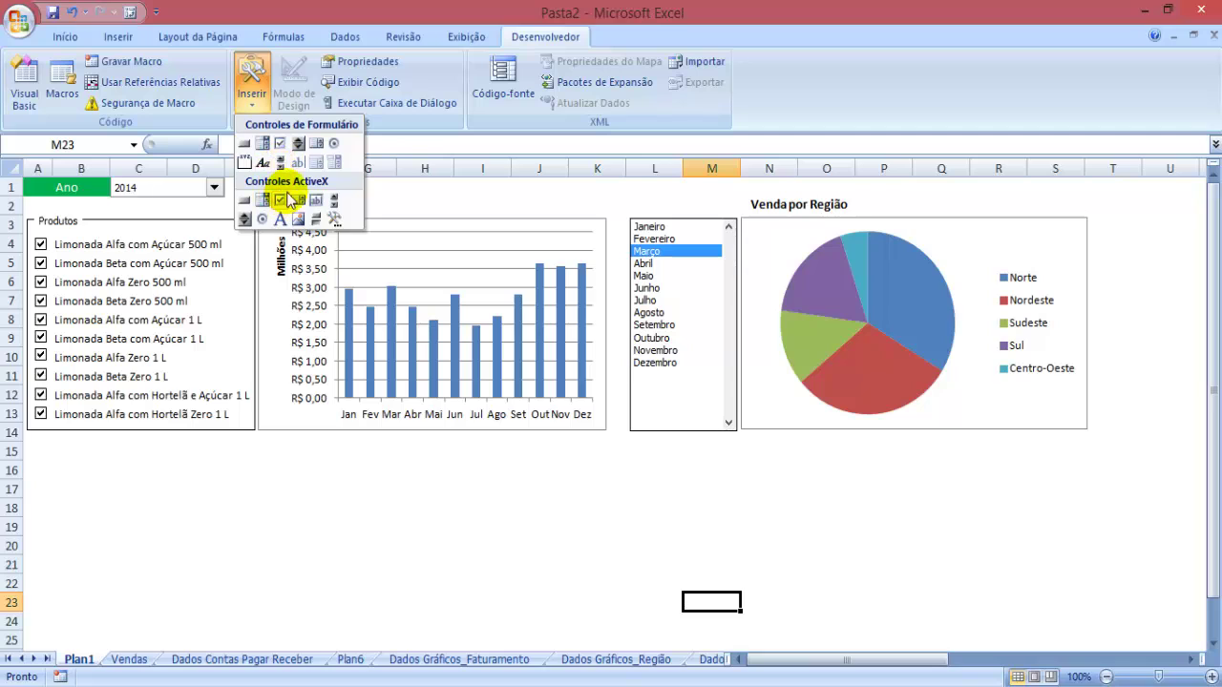
pyautogui.click(281, 162)
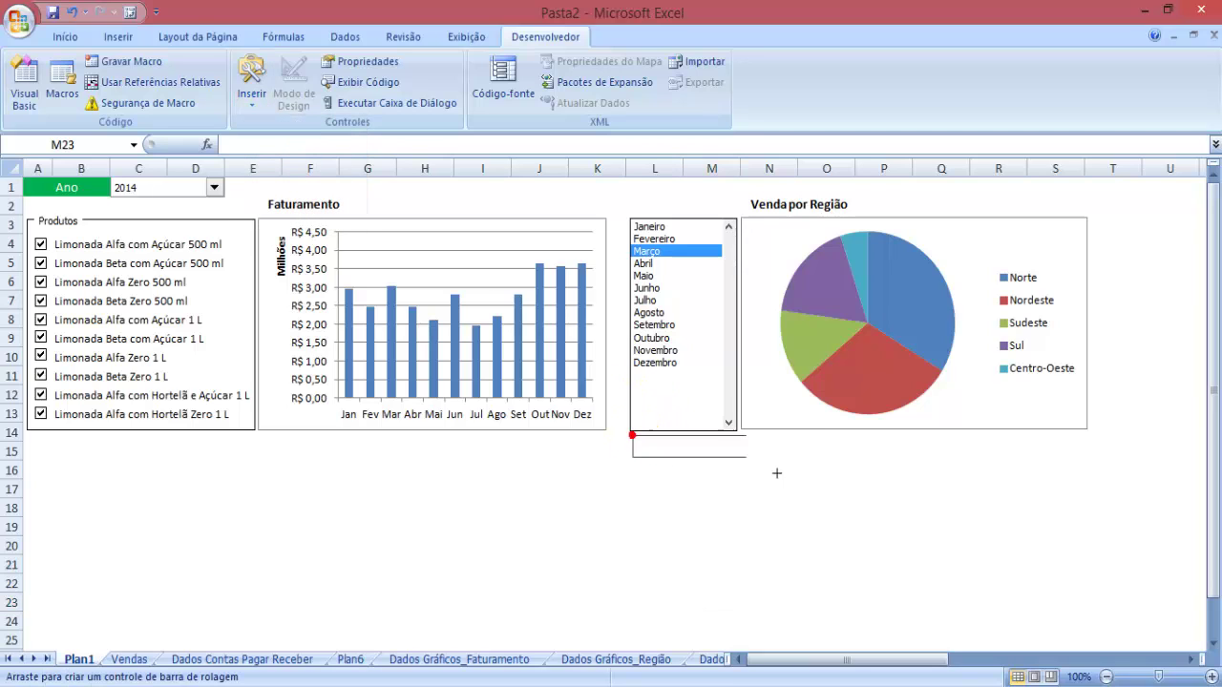
pyautogui.moveTo(776, 473)
pyautogui.mouseDown()
pyautogui.moveTo(1009, 473)
pyautogui.moveTo(1084, 464)
pyautogui.moveTo(1086, 451)
pyautogui.mouseUp()
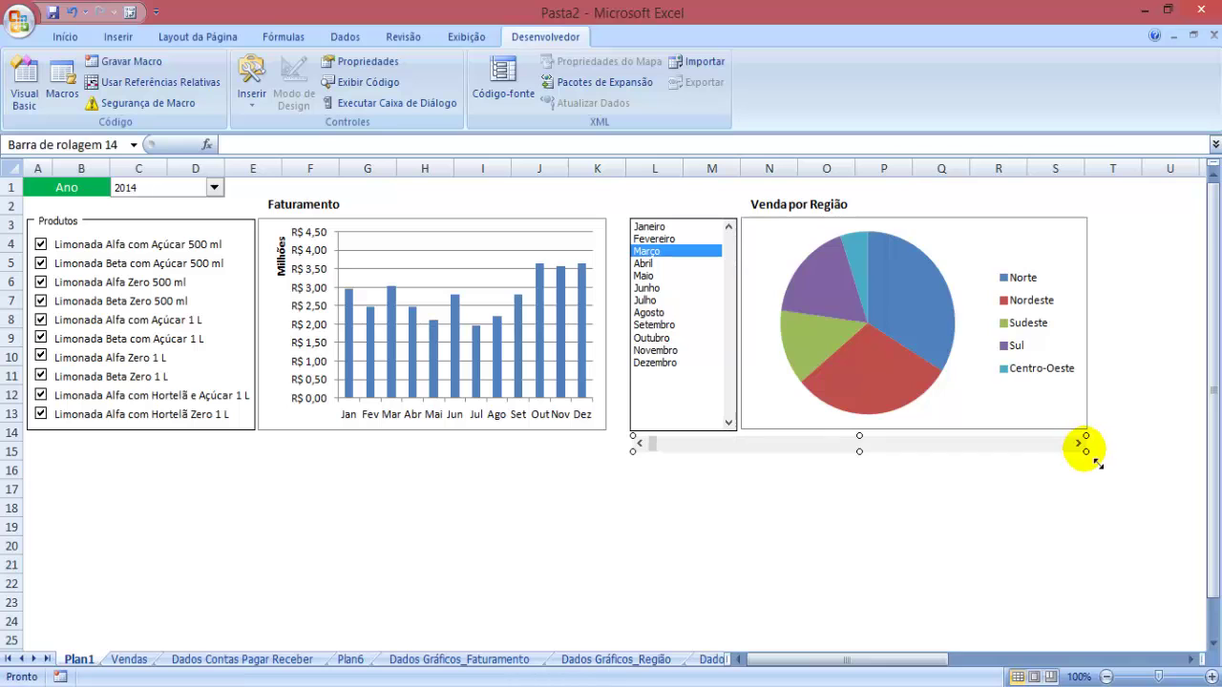
# Configure the scroll bar with minimum 1, maximum 12, incremental change 1 and page change 1, linked to cell AO1 on Plan1
pyautogui.rightClick(829, 453)
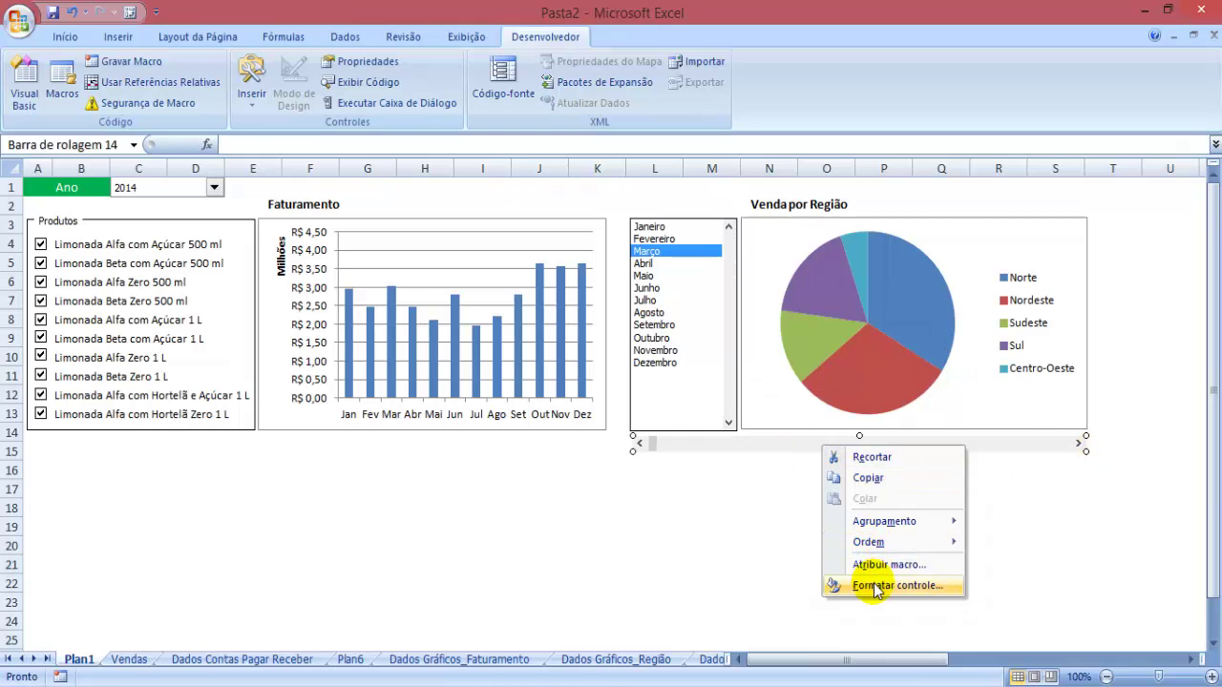
pyautogui.click(870, 586)
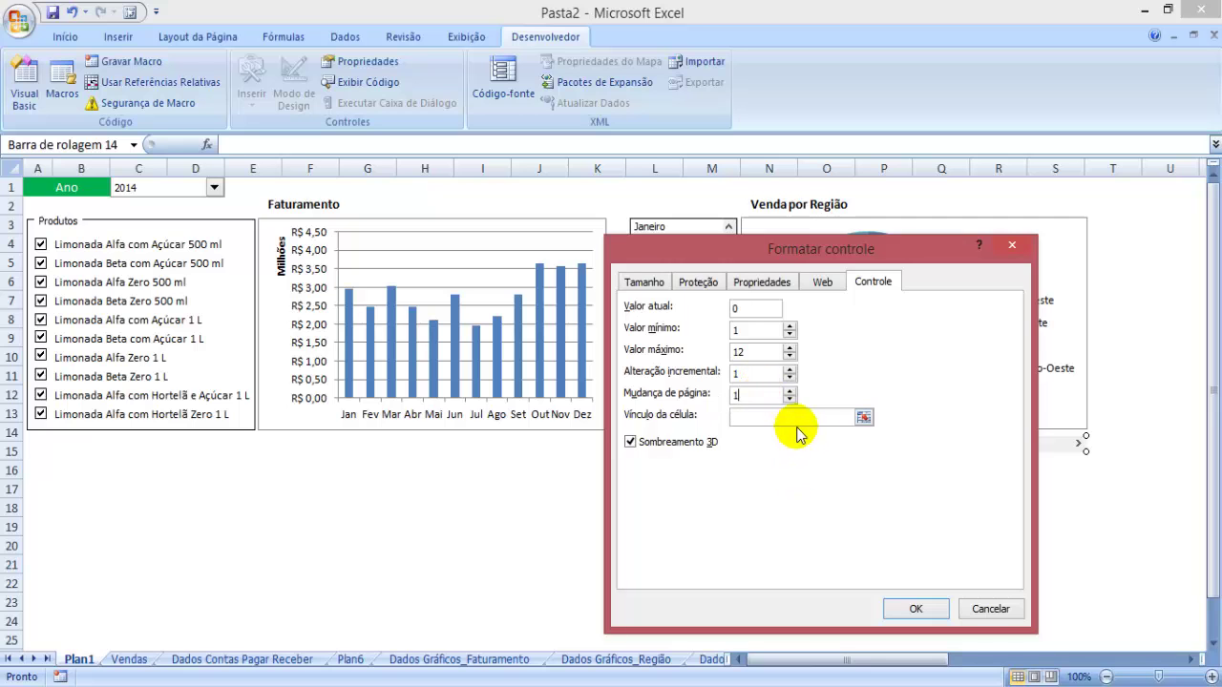
pyautogui.click(863, 418)
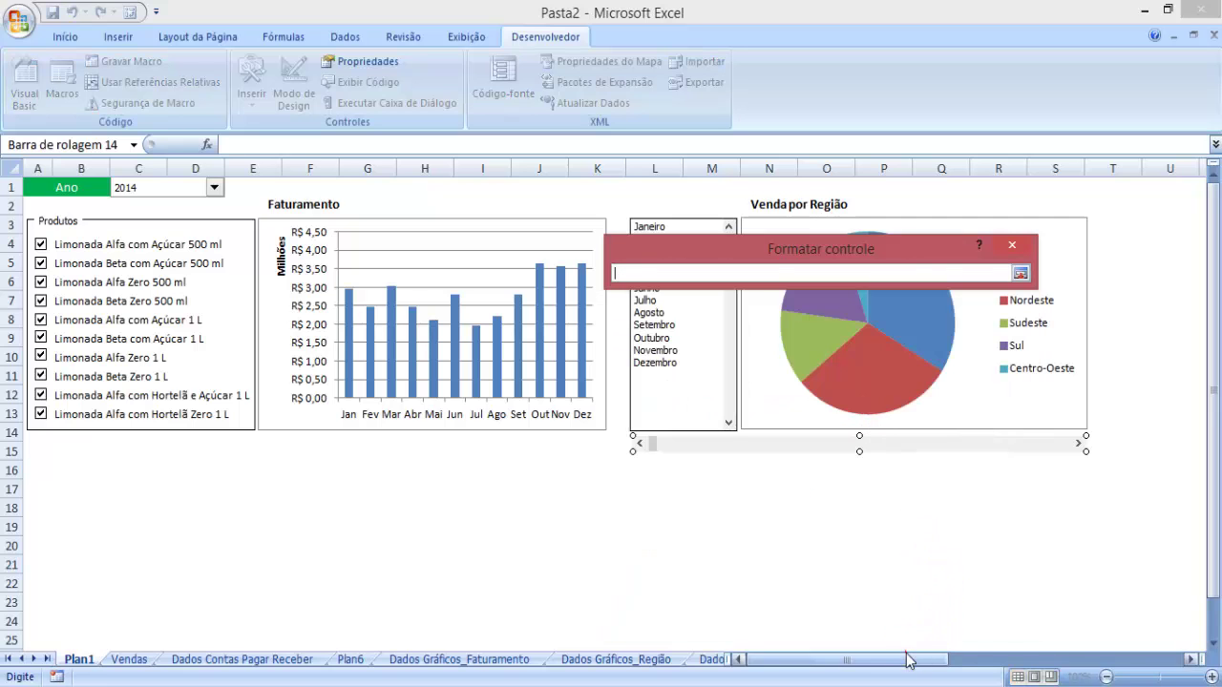
pyautogui.moveTo(908, 660); pyautogui.dragTo(1133, 659)
pyautogui.click(1093, 197)
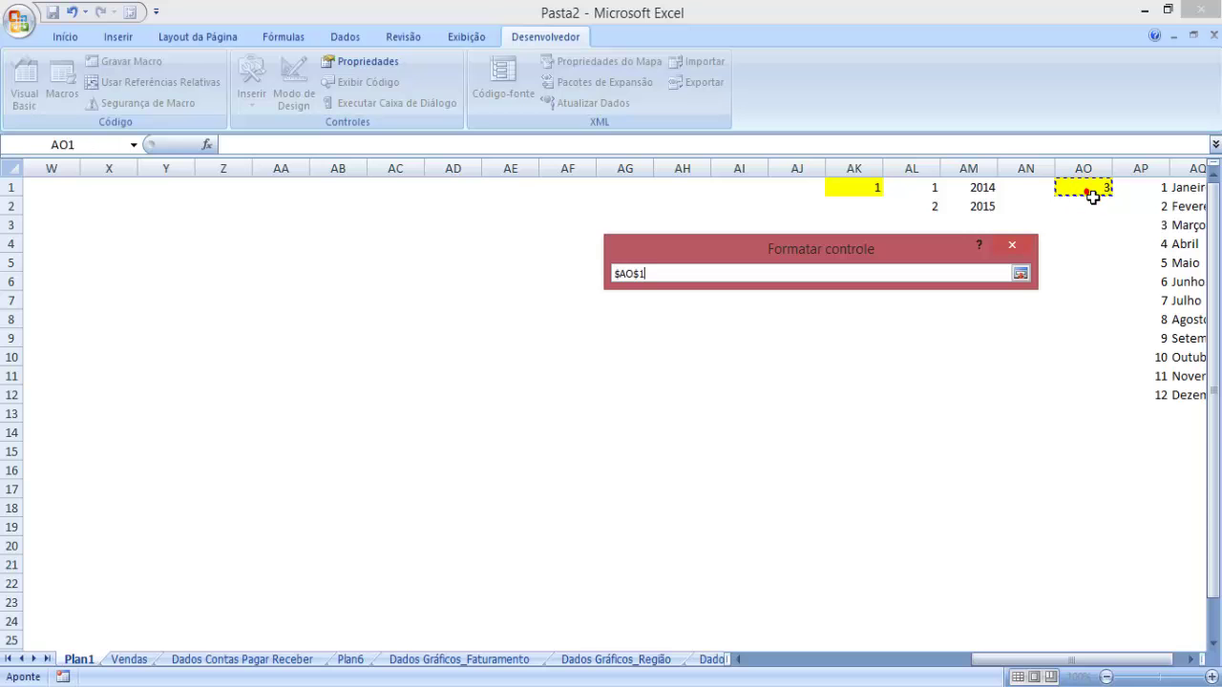
pyautogui.press('Return')
pyautogui.click(924, 608)
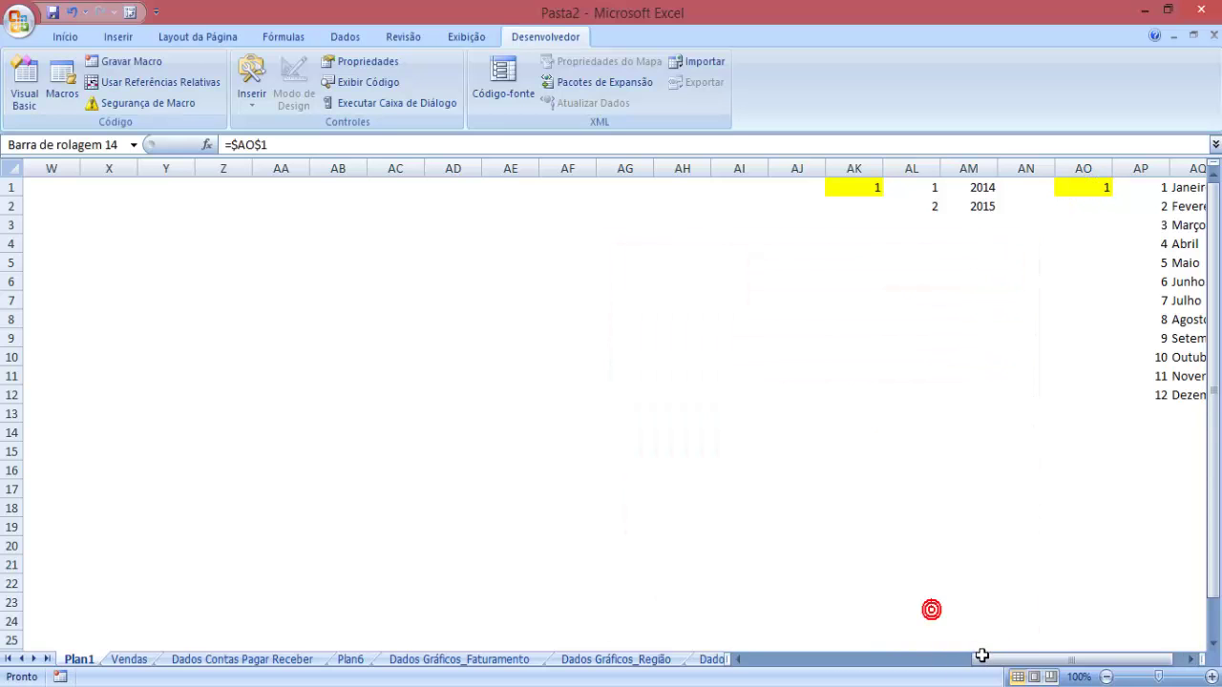
pyautogui.moveTo(1069, 659); pyautogui.dragTo(844, 659)
pyautogui.click(692, 588)
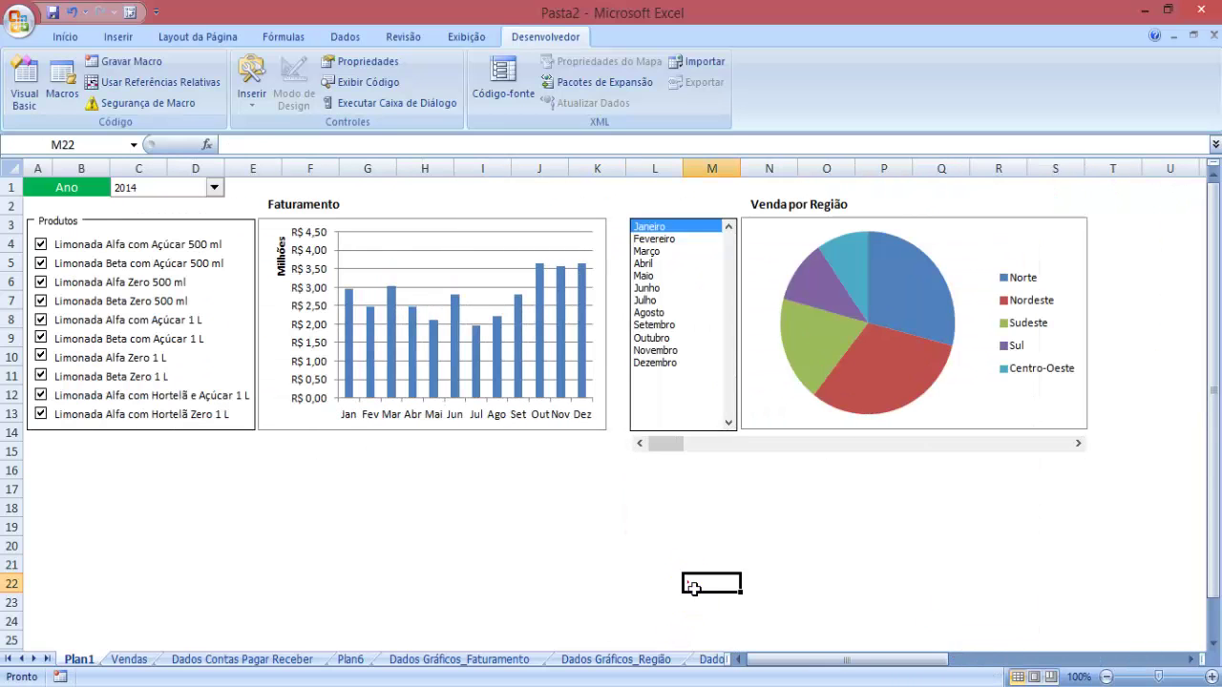
# Test the month list box with Março, Setembro, Dezembro and Abril while checking the scroll bar and pie chart
pyautogui.click(683, 251)
pyautogui.click(682, 324)
pyautogui.click(671, 363)
pyautogui.click(668, 264)
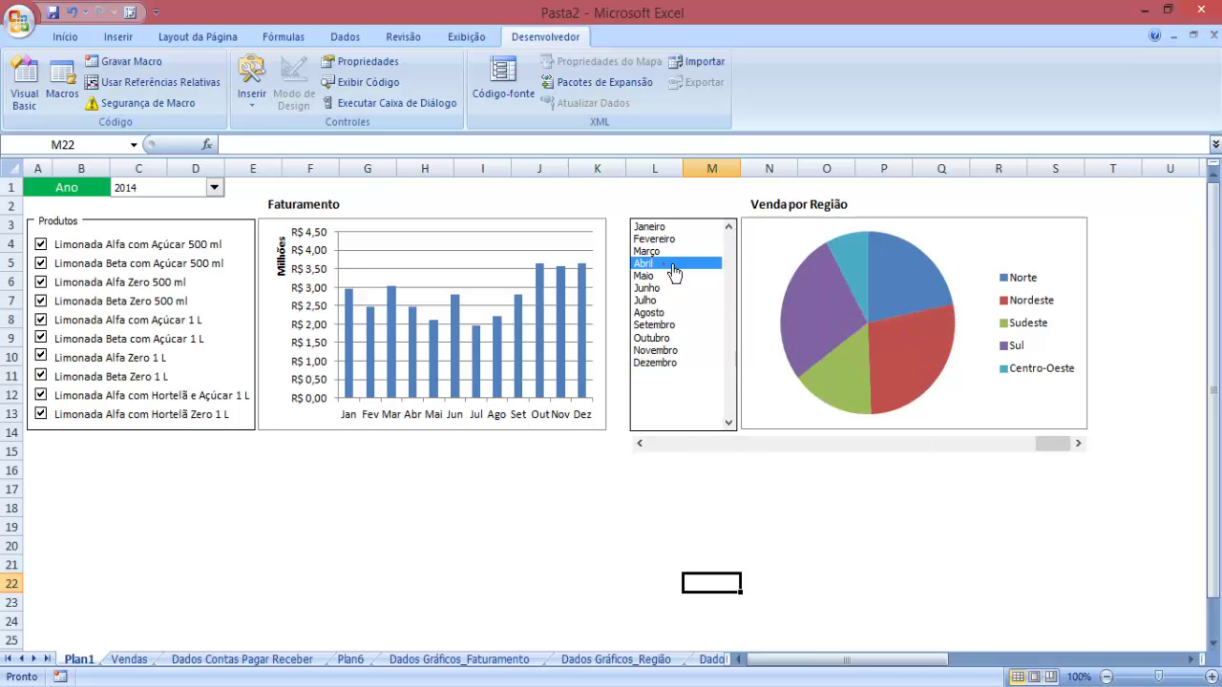
# Test the scroll bar by stepping back to Janeiro and forward through the months while checking the list box and pie chart
pyautogui.click(640, 443)
pyautogui.click(640, 443)
pyautogui.click(640, 443)
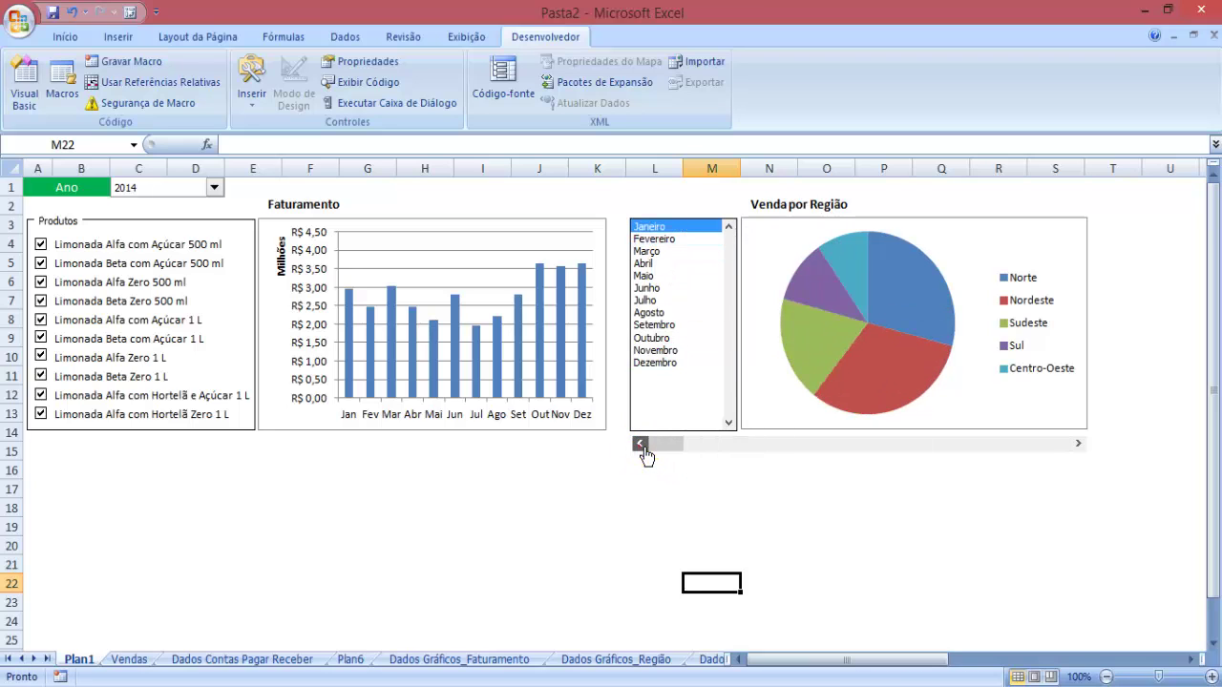
pyautogui.click(1080, 444)
pyautogui.click(1080, 444)
pyautogui.click(1080, 445)
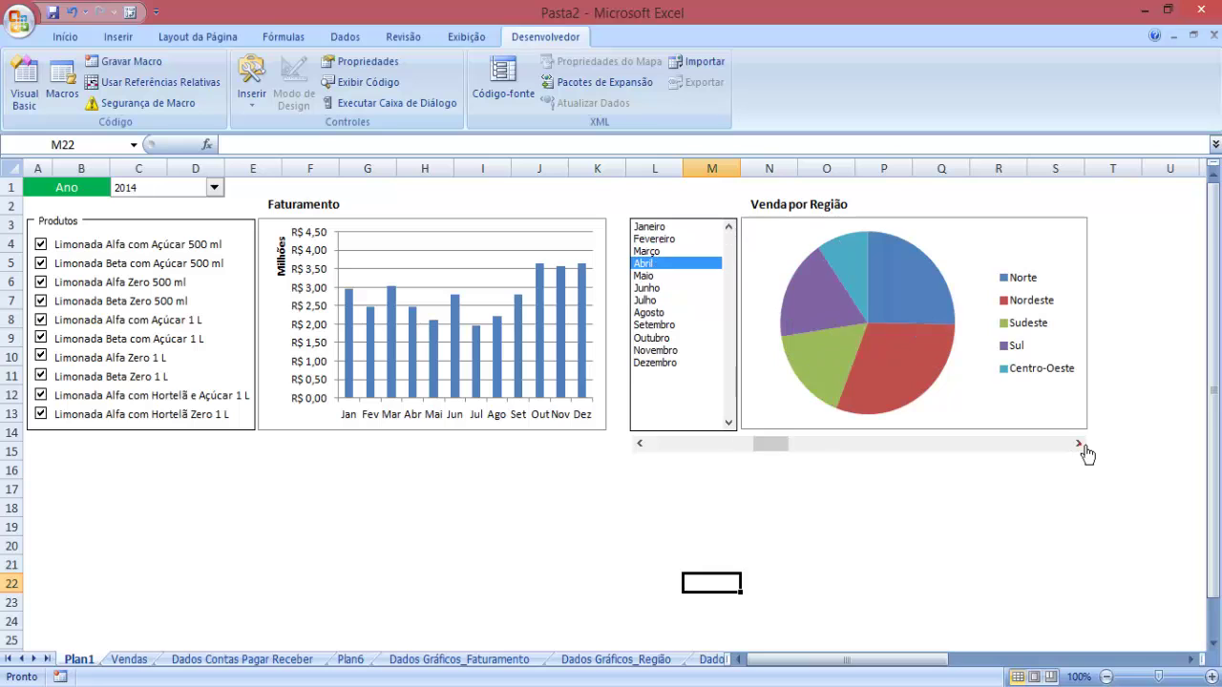
pyautogui.click(1080, 445)
pyautogui.click(1079, 445)
pyautogui.click(1081, 446)
pyautogui.click(1082, 446)
pyautogui.click(1082, 446)
pyautogui.click(1081, 446)
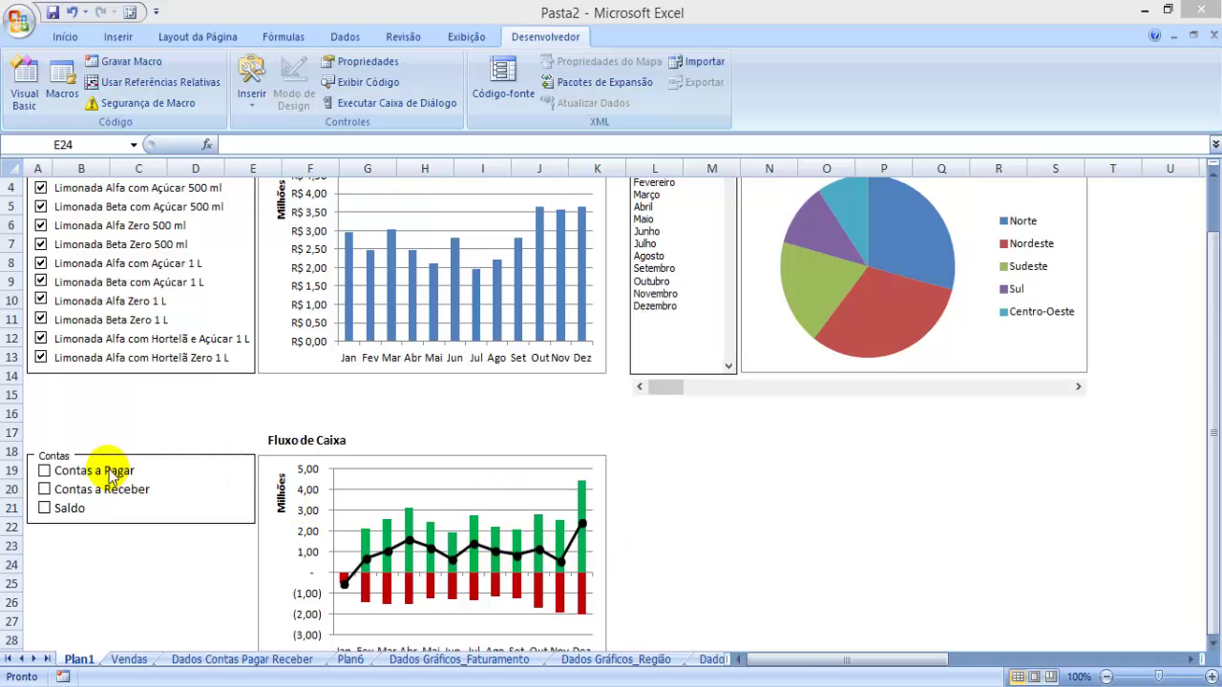
# Examine the empty cells B3:D3 above Pagar, Receber and Saldo on Dados Gráficos Fluxo, and return to Plan1
pyautogui.rightClick(54, 475)
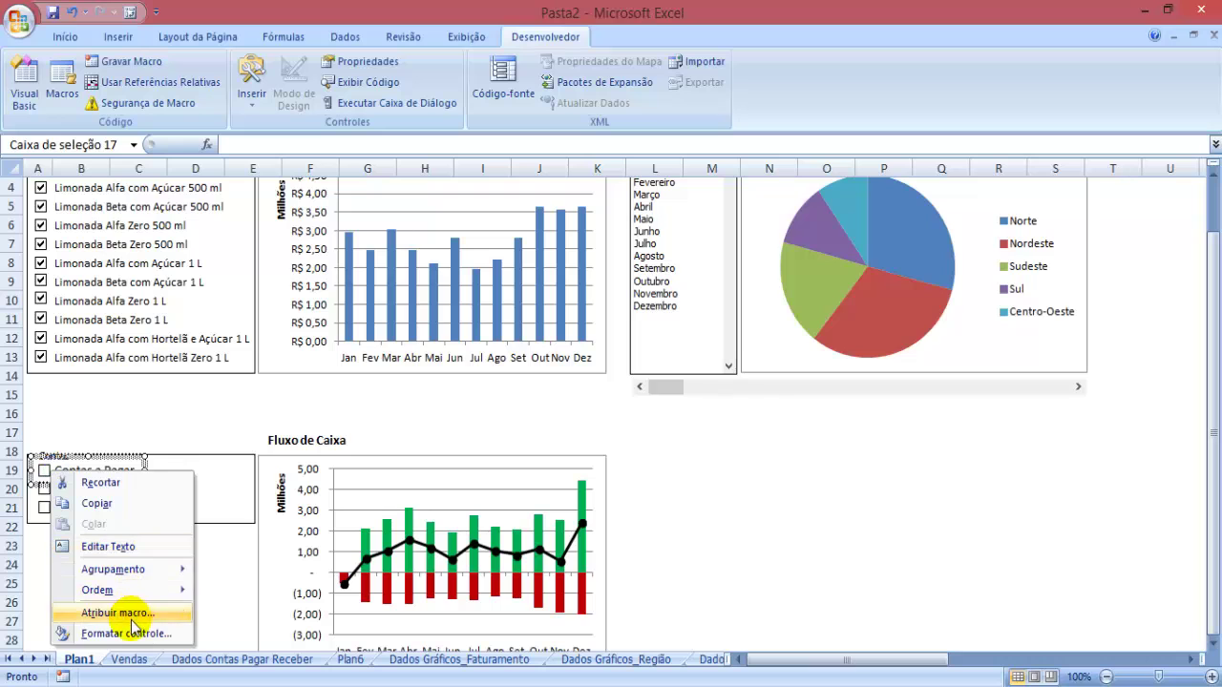
pyautogui.click(536, 663)
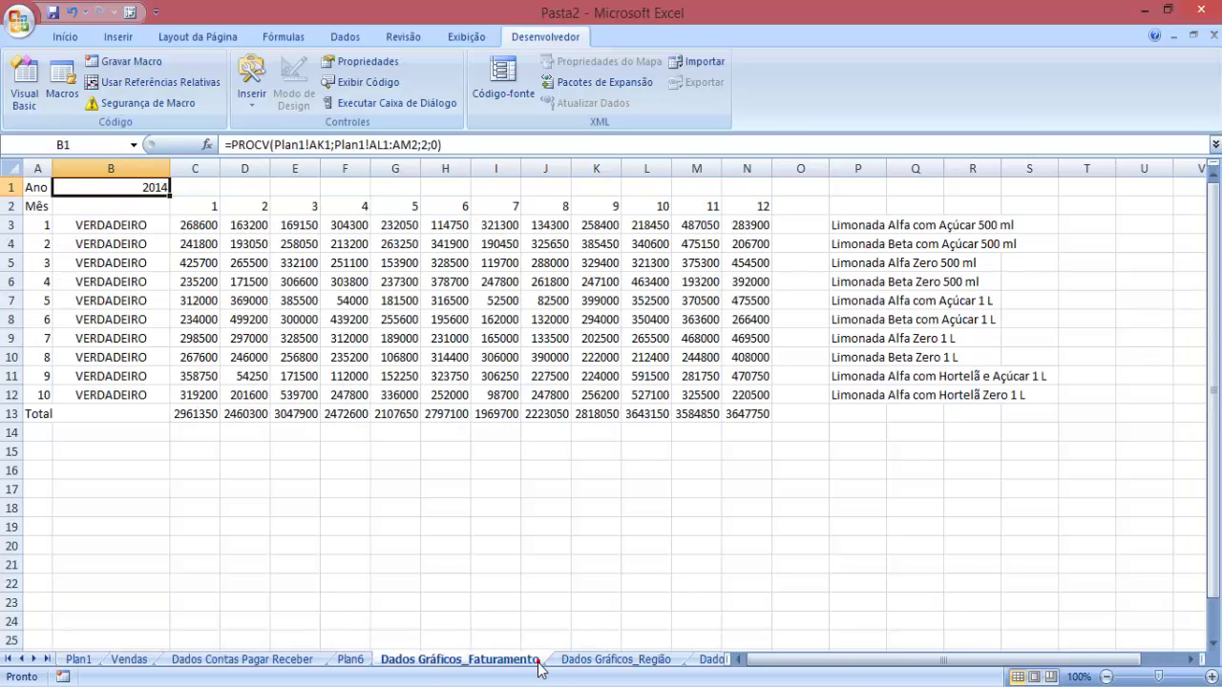
pyautogui.click(575, 662)
pyautogui.click(714, 660)
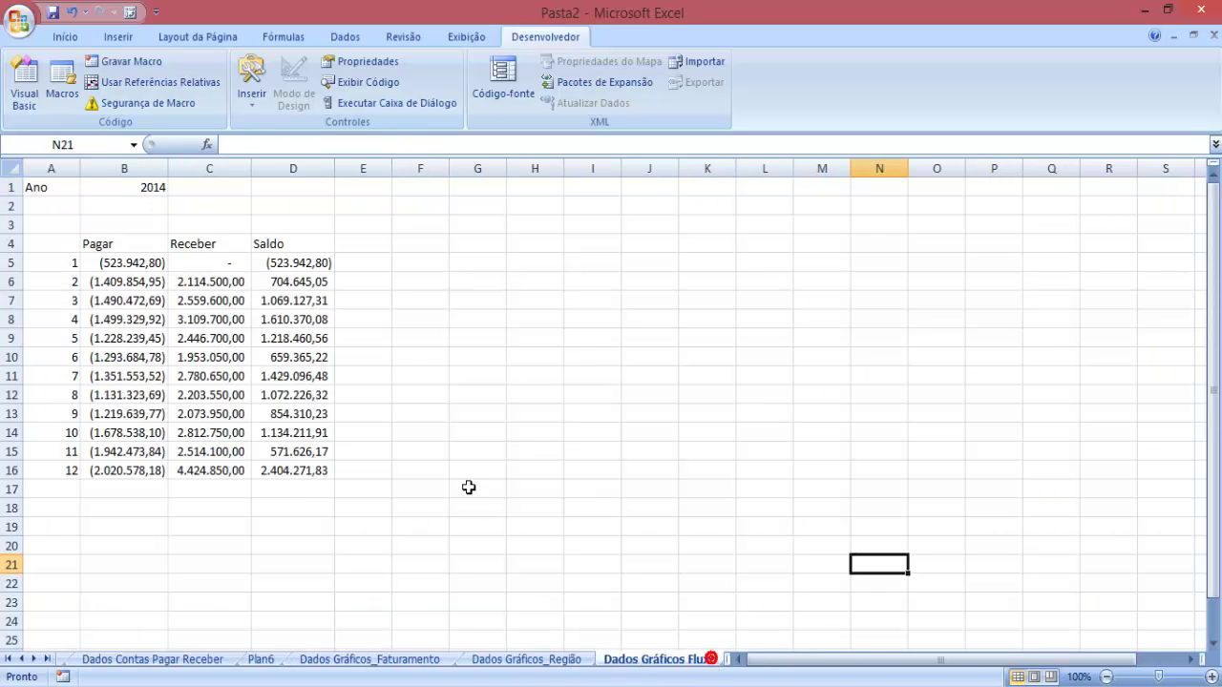
pyautogui.moveTo(162, 225); pyautogui.dragTo(281, 227)
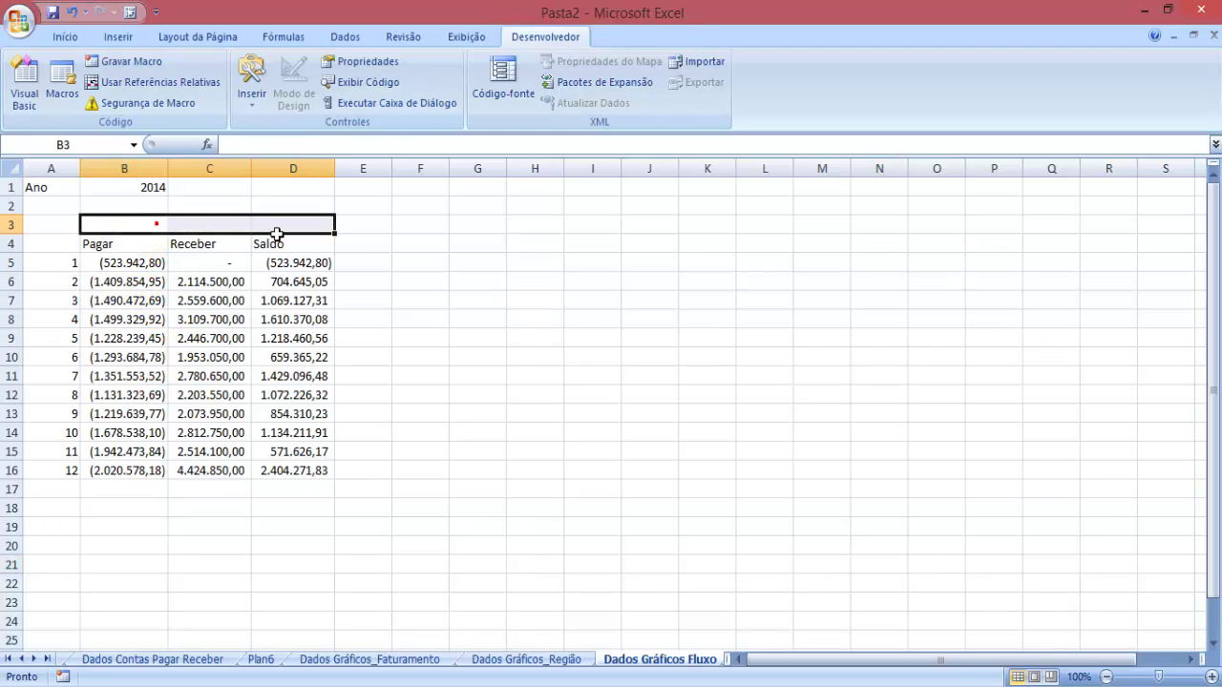
pyautogui.click(140, 657)
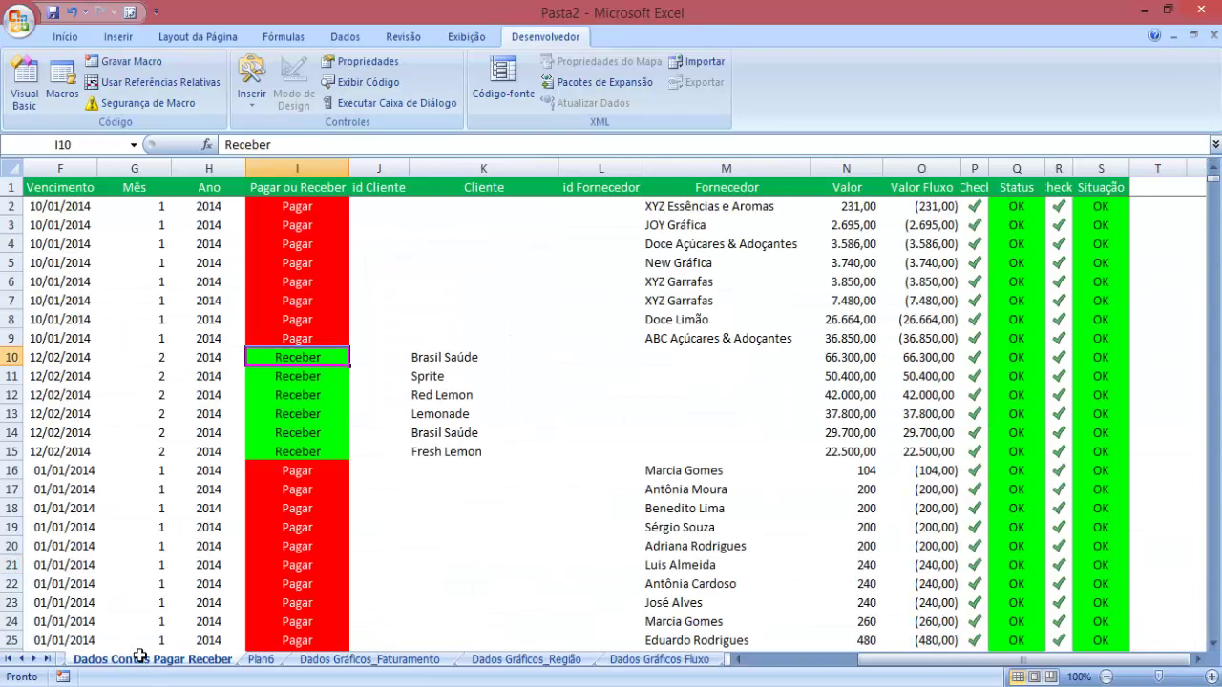
pyautogui.click(139, 655)
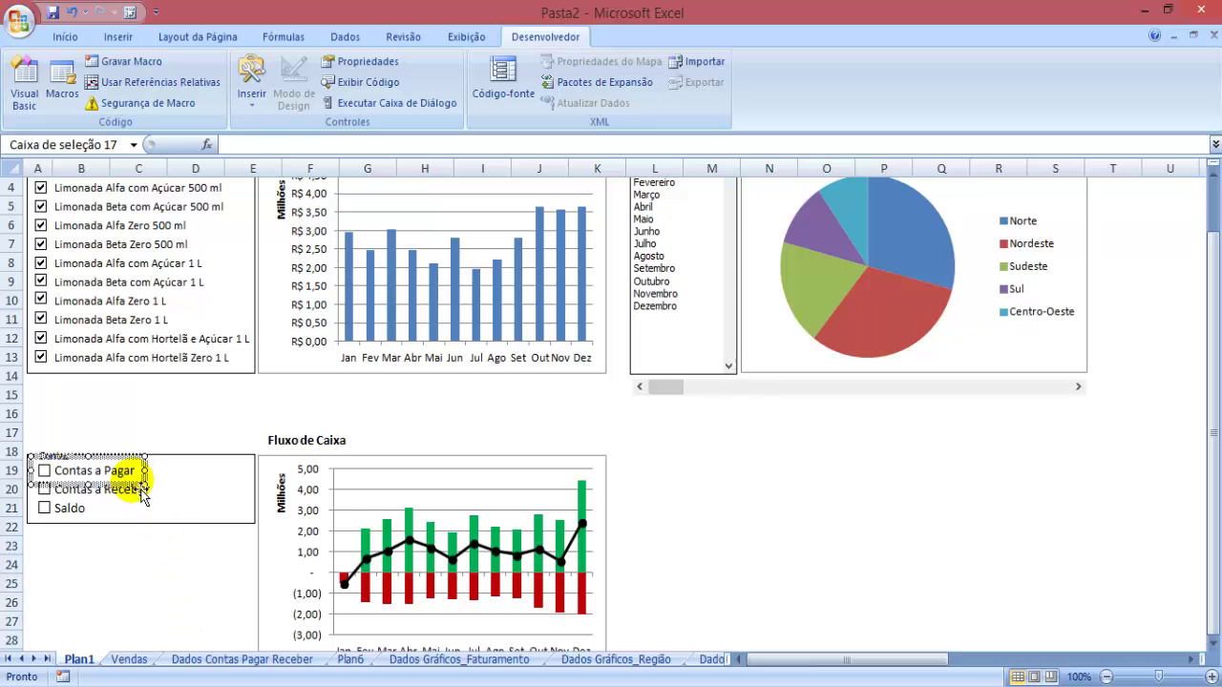
# Link the Contas a Pagar check box on Plan1 to cell B3 of the Dados Gráficos Fluxo sheet
pyautogui.rightClick(139, 487)
pyautogui.click(212, 644)
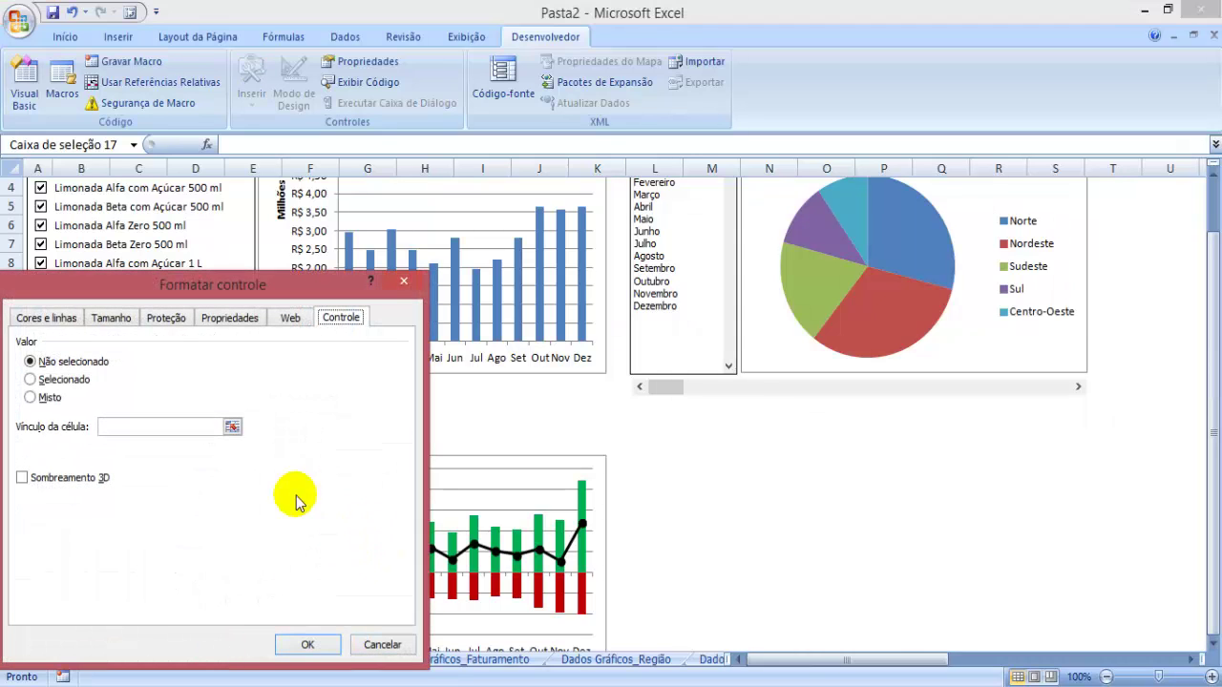
pyautogui.click(231, 427)
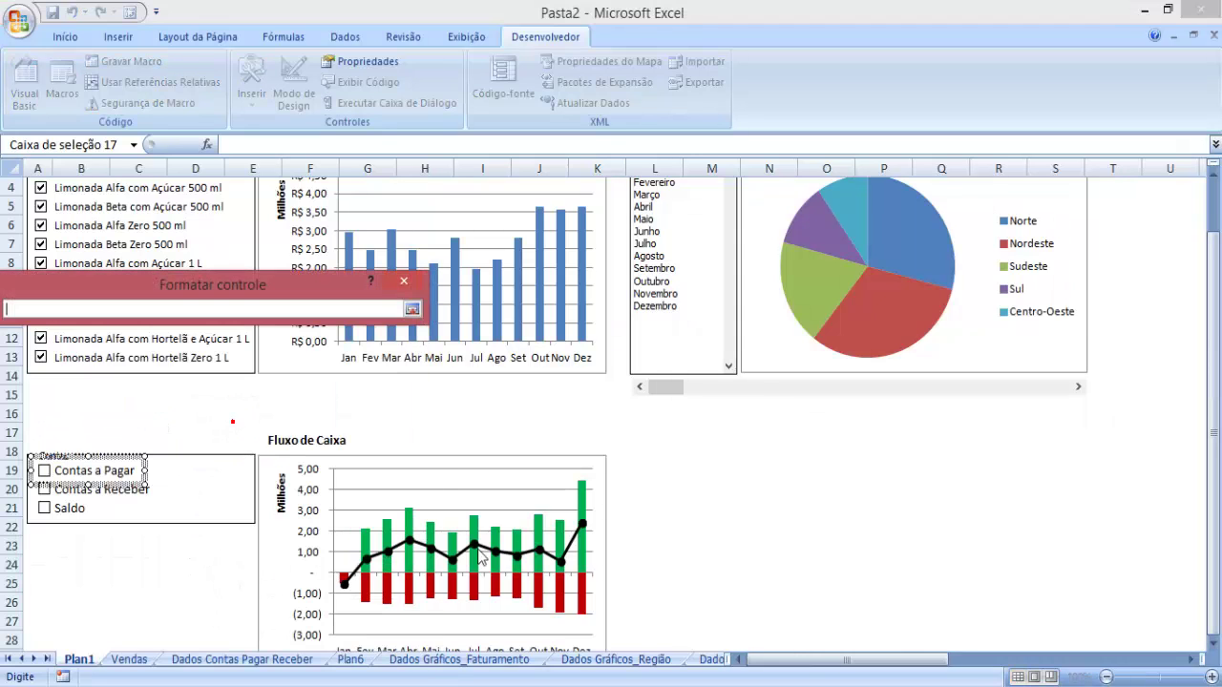
pyautogui.click(704, 659)
pyautogui.click(124, 224)
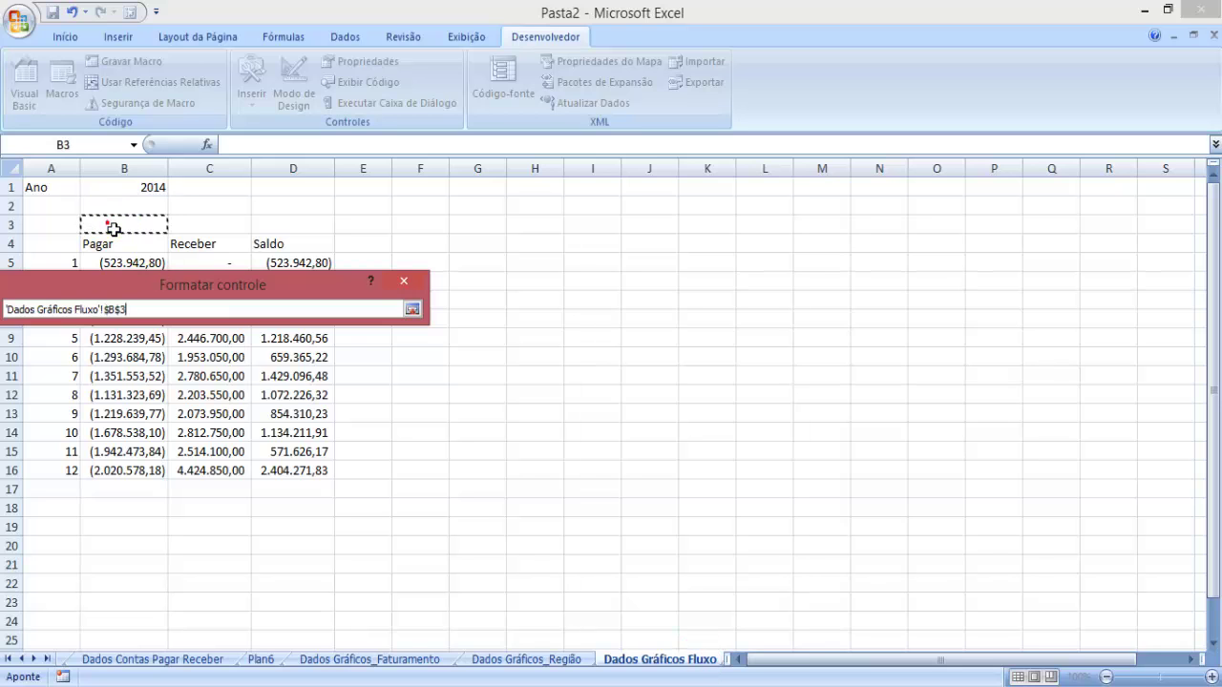
pyautogui.click(308, 644)
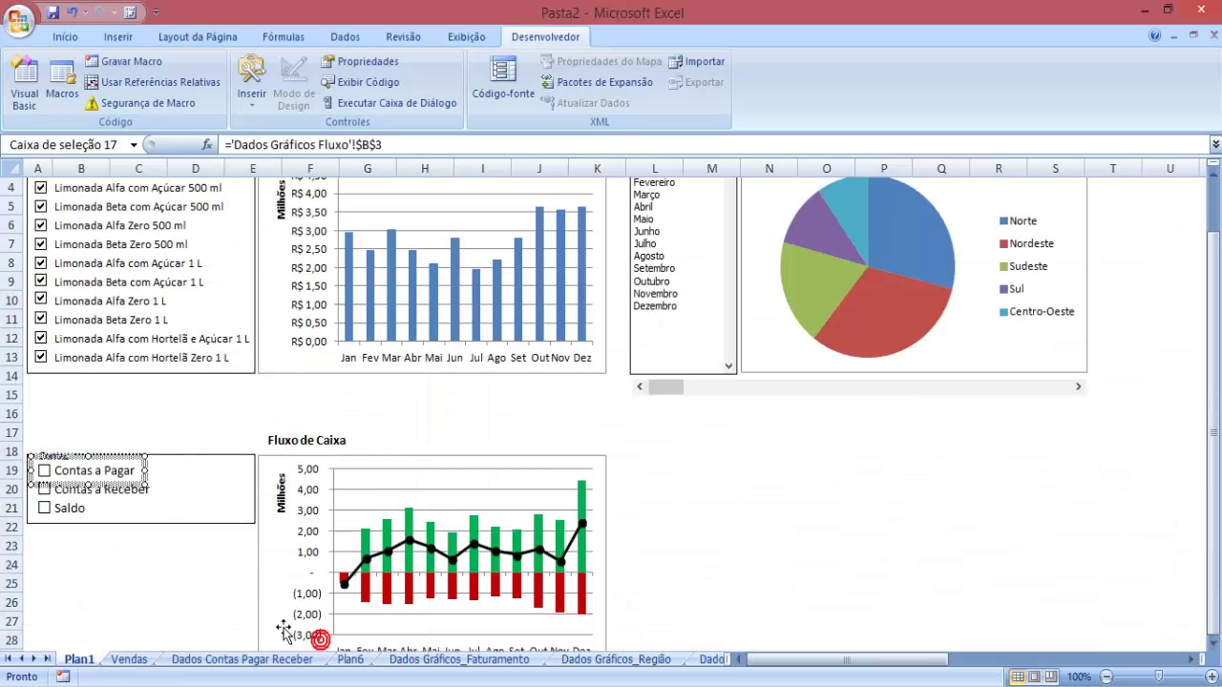
# Link the Contas a Receber check box to cell C3 of the Dados Gráficos Fluxo sheet
pyautogui.rightClick(107, 492)
pyautogui.click(181, 652)
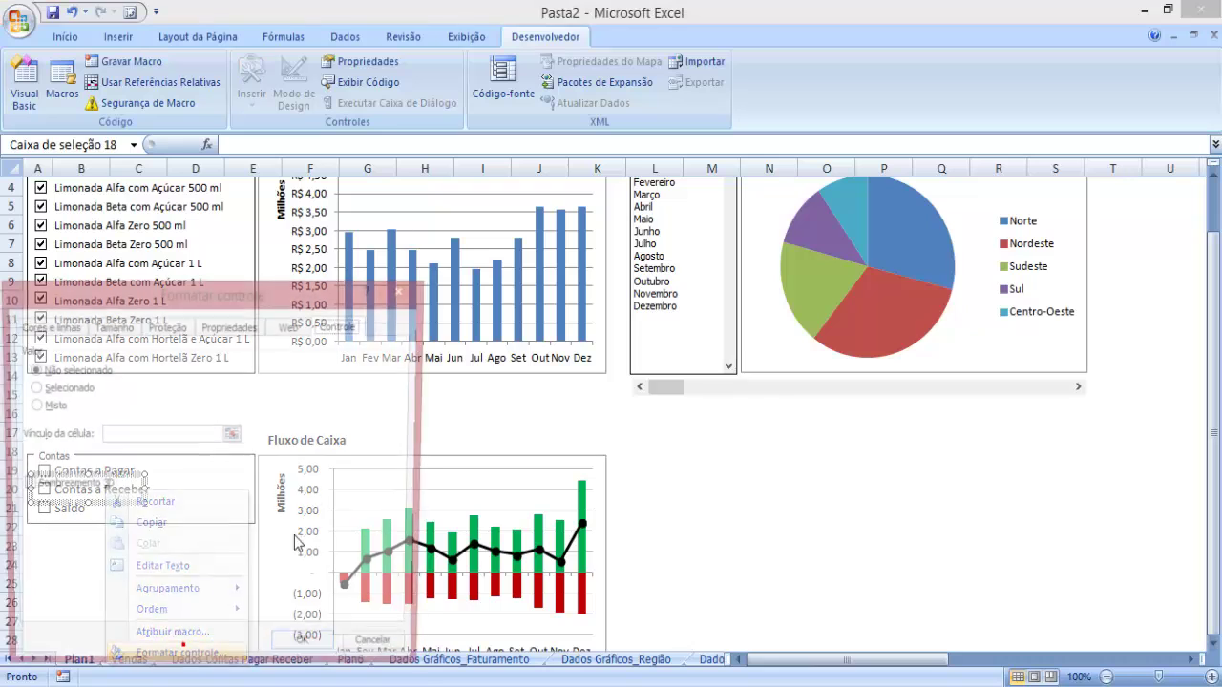
pyautogui.click(233, 436)
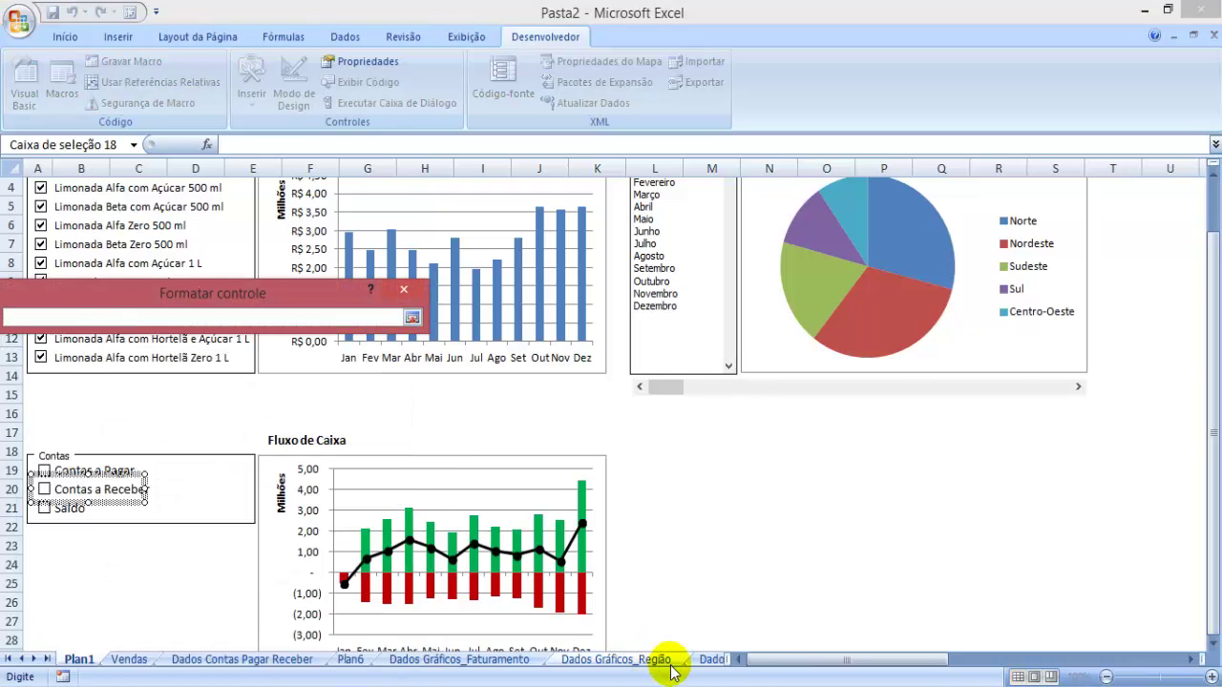
pyautogui.click(706, 658)
pyautogui.click(210, 229)
pyautogui.press('Return')
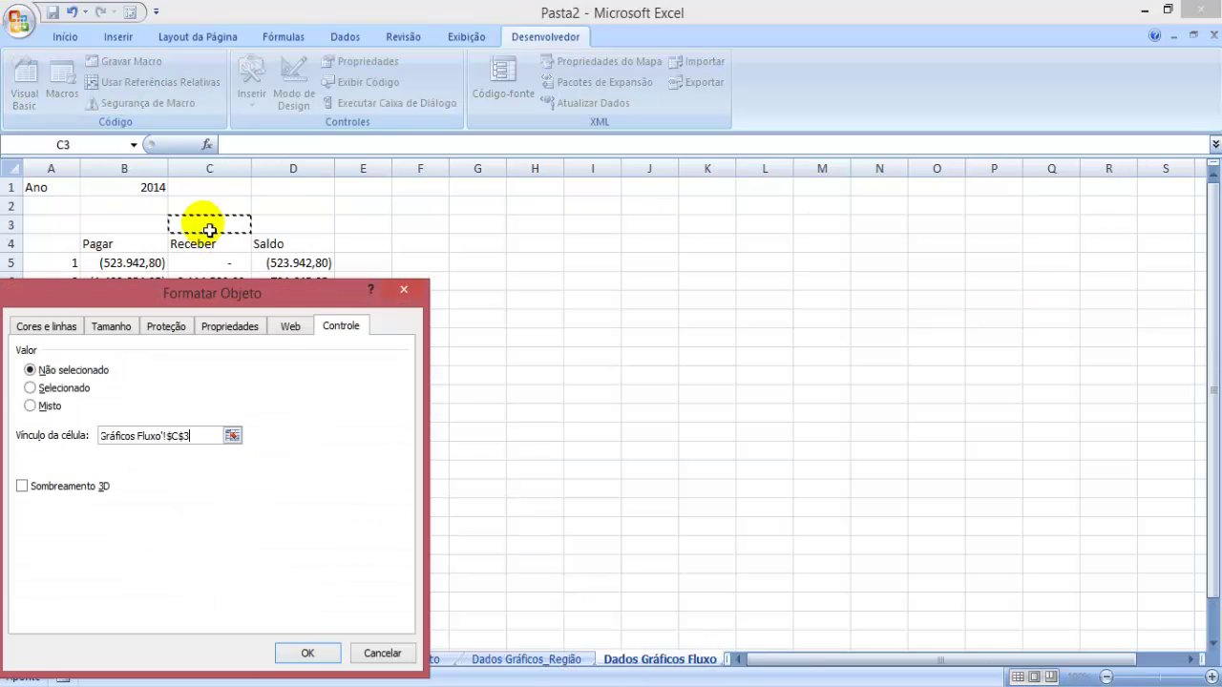
pyautogui.click(304, 659)
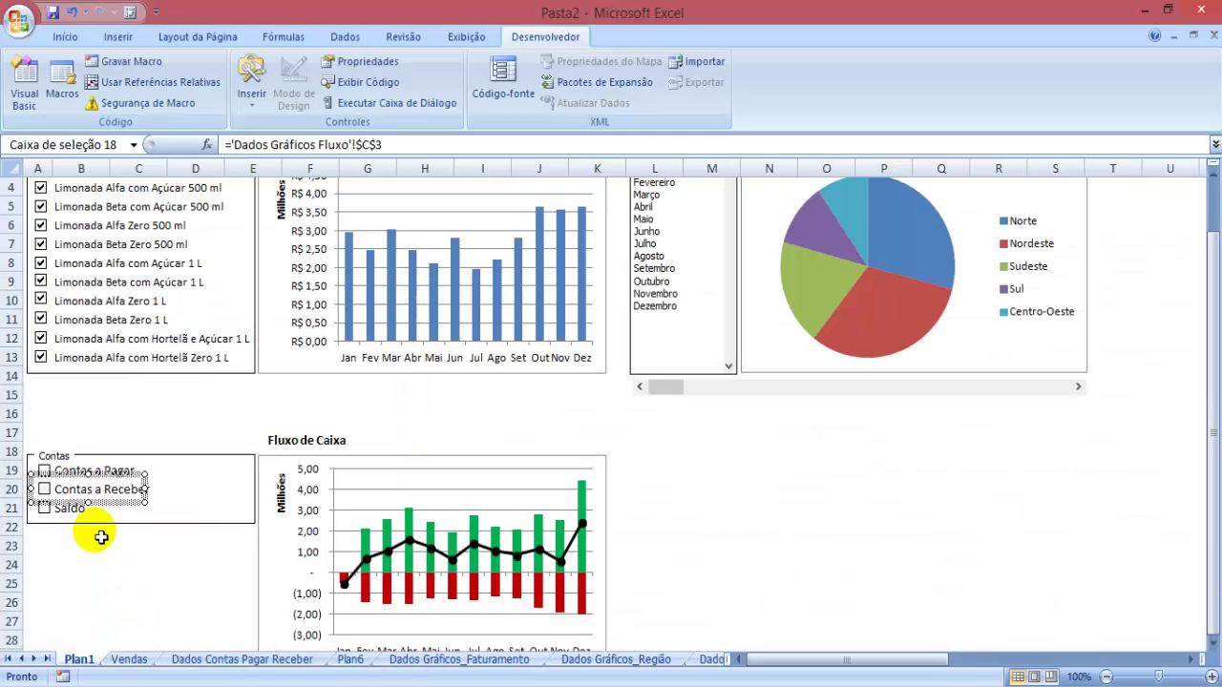
# Link the Saldo check box to cell D3 of the Dados Gráficos Fluxo sheet
pyautogui.rightClick(83, 509)
pyautogui.click(208, 670)
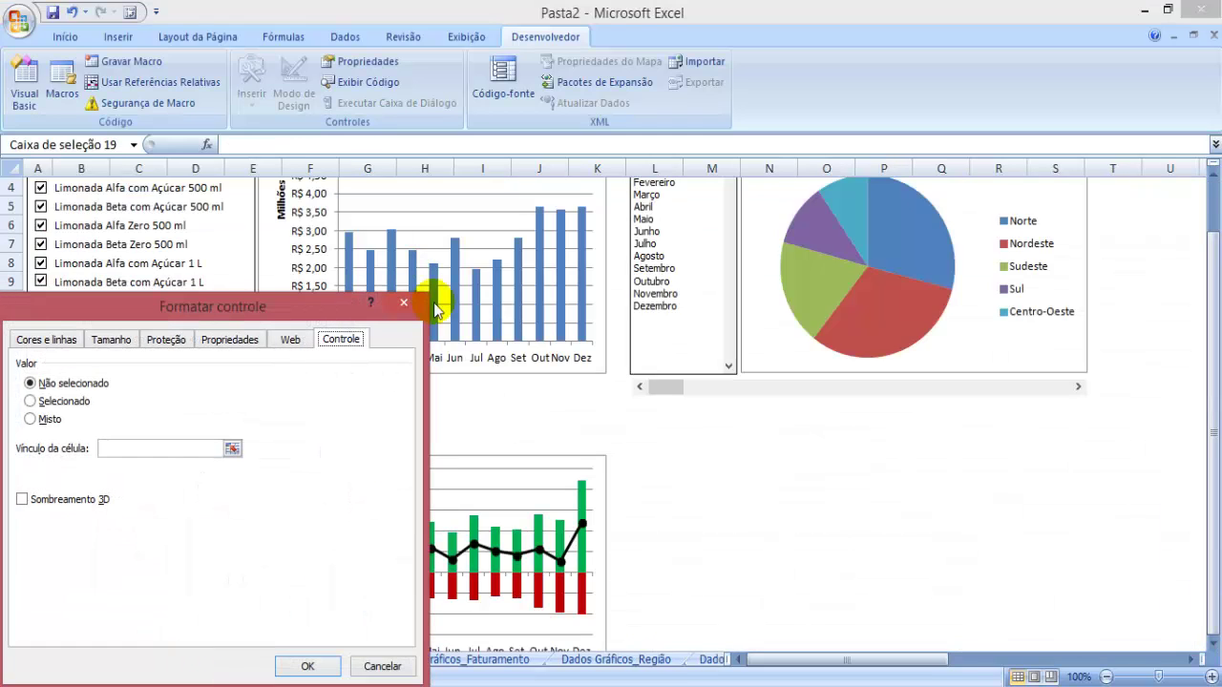
pyautogui.click(235, 445)
pyautogui.click(708, 659)
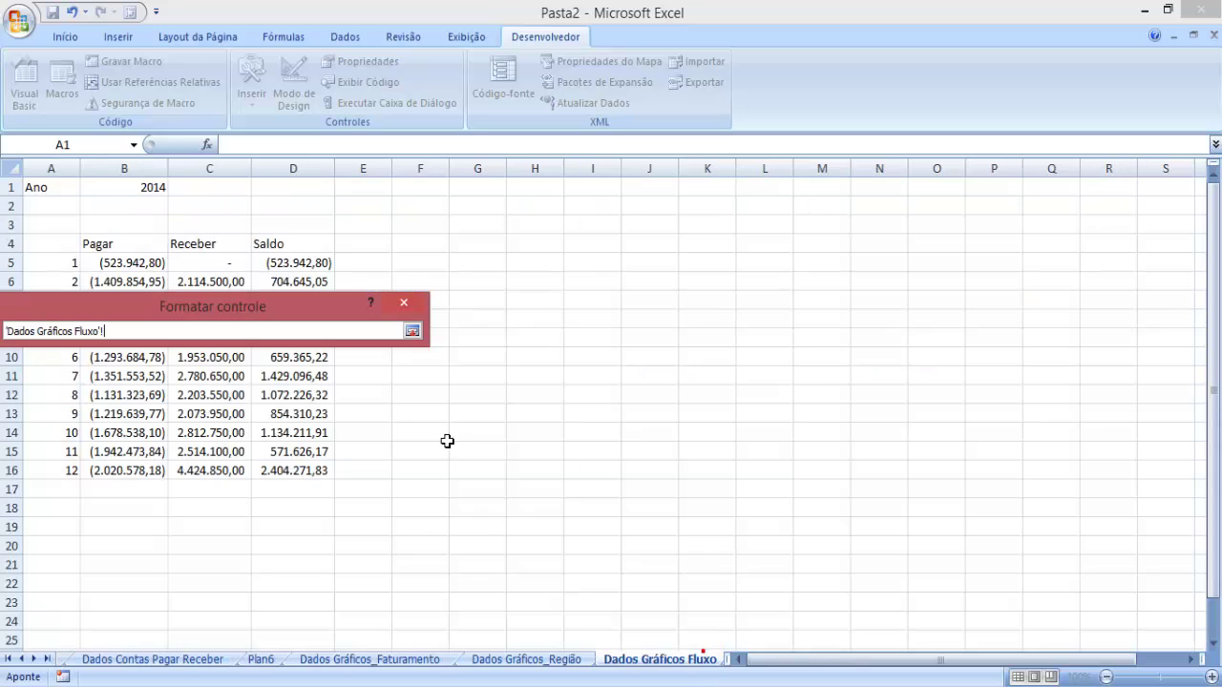
pyautogui.click(290, 229)
pyautogui.press('Return')
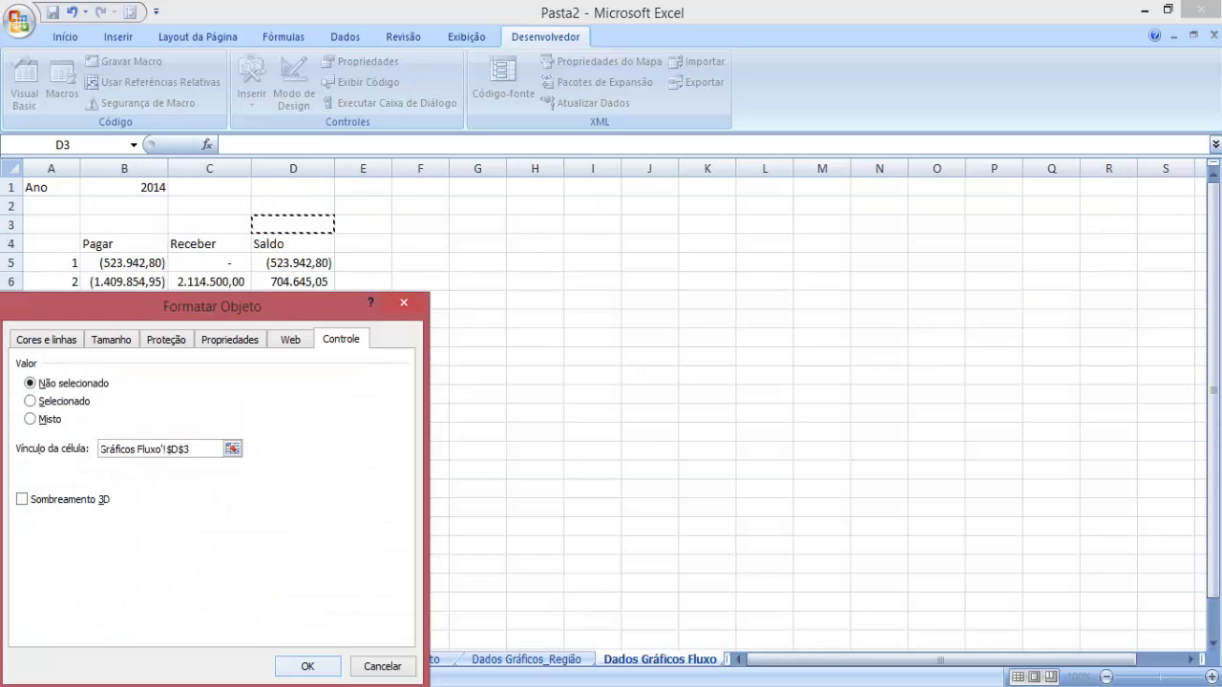
pyautogui.click(307, 667)
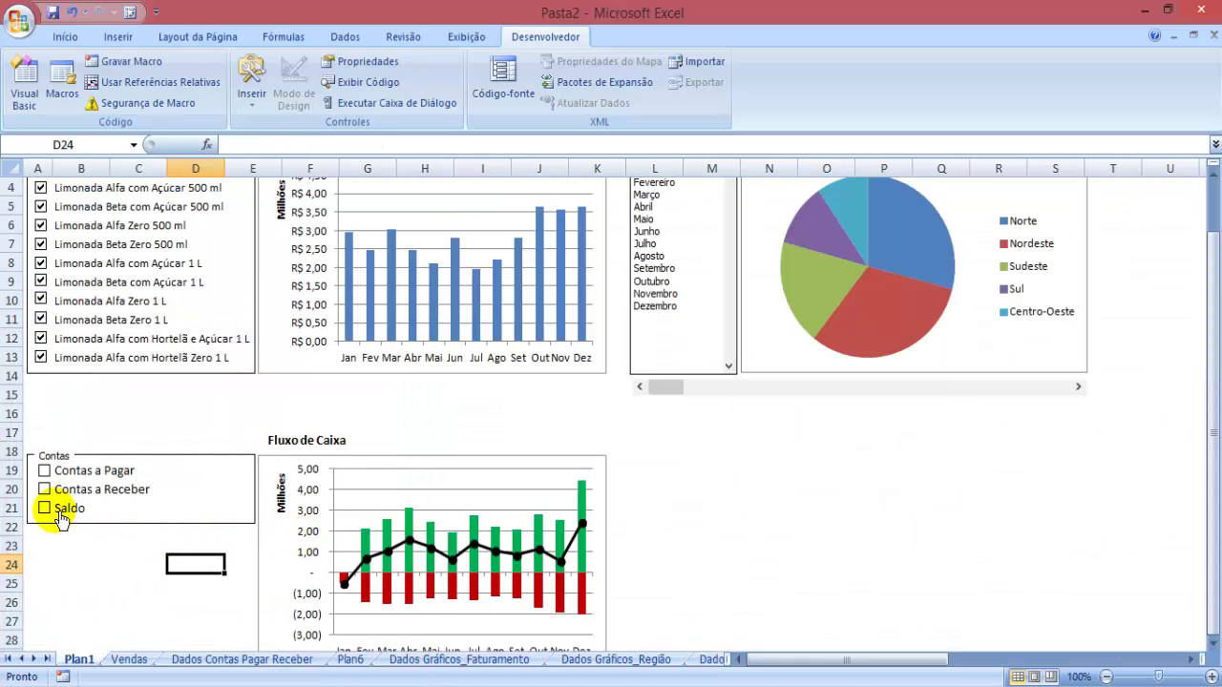
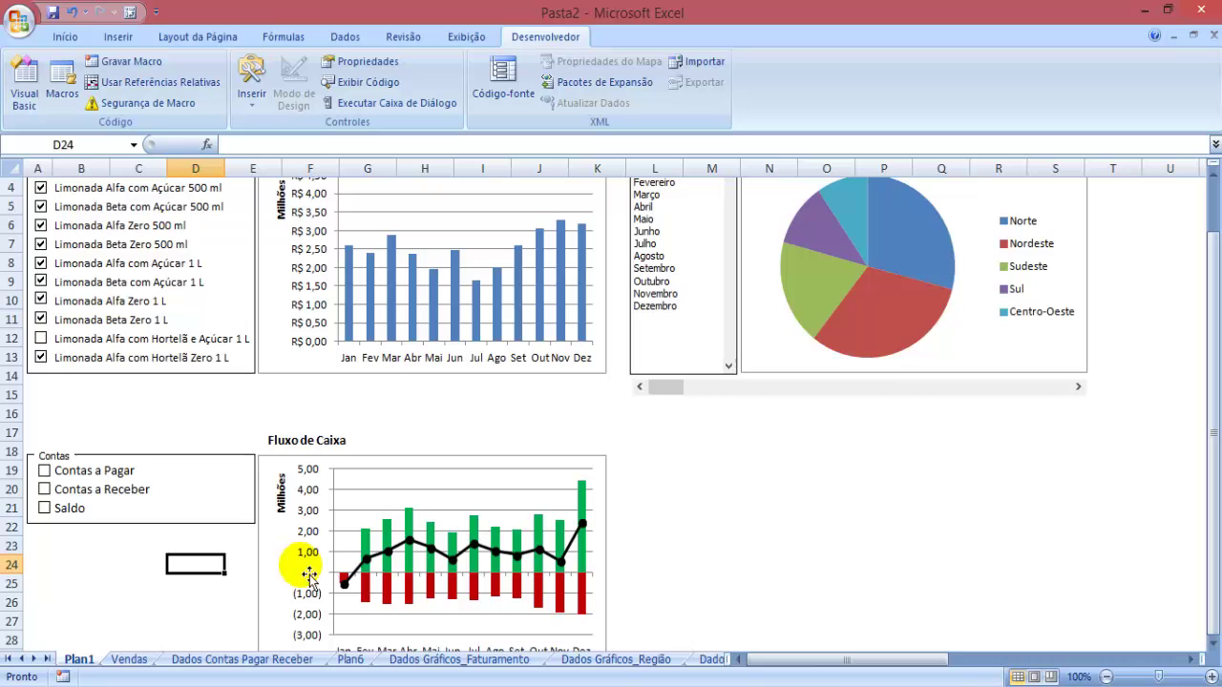
# On Dados Gráficos Fluxo, change the Saldo formula in D5 to =SE(D3=FALSO;NÃO.DISP();C5+B5) and fill it down to D16
pyautogui.click(699, 659)
pyautogui.click(279, 264)
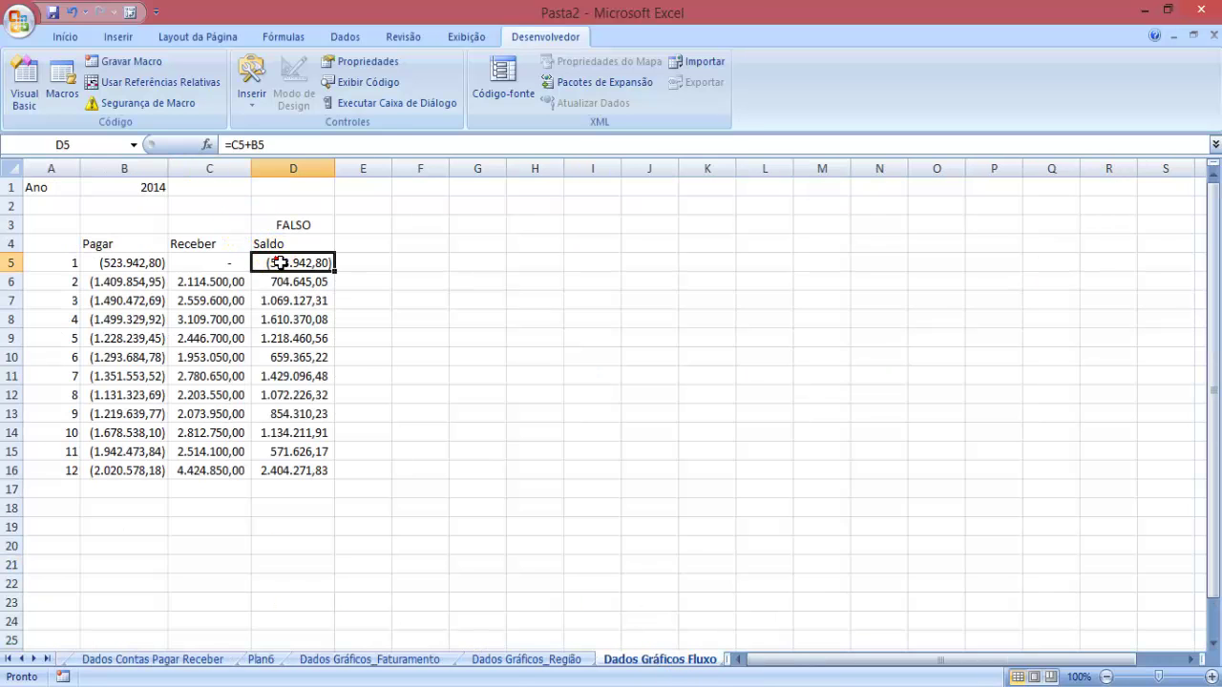
pyautogui.click(232, 146)
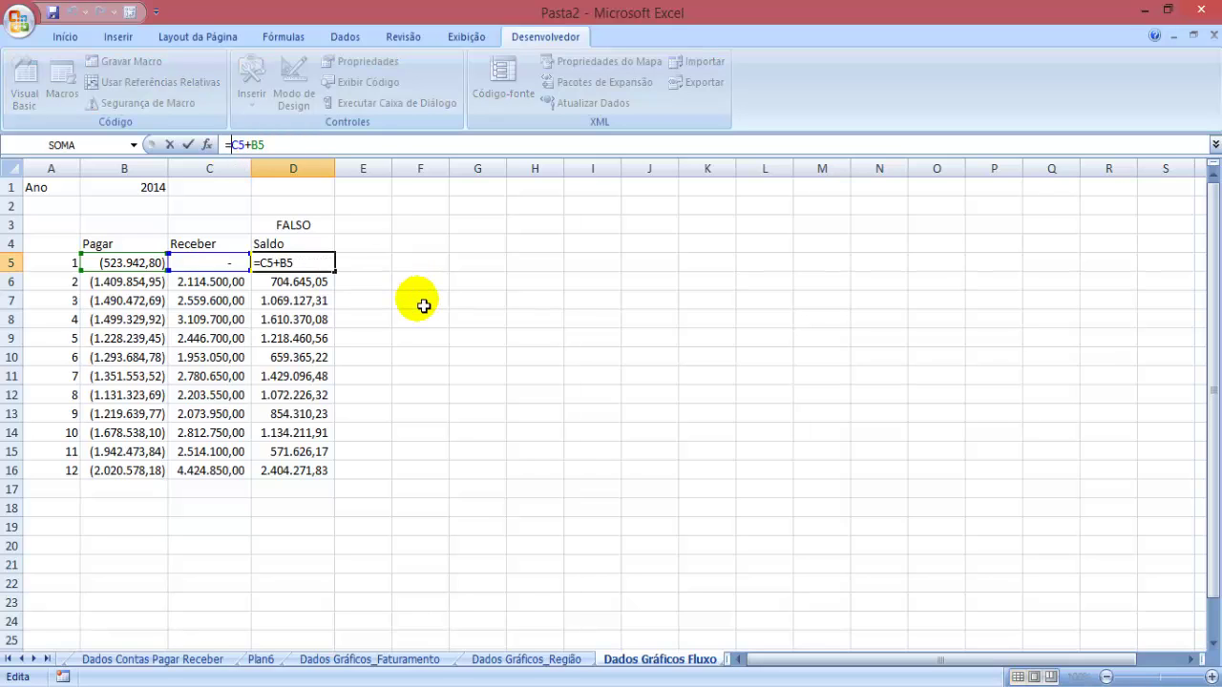
pyautogui.write('se(')
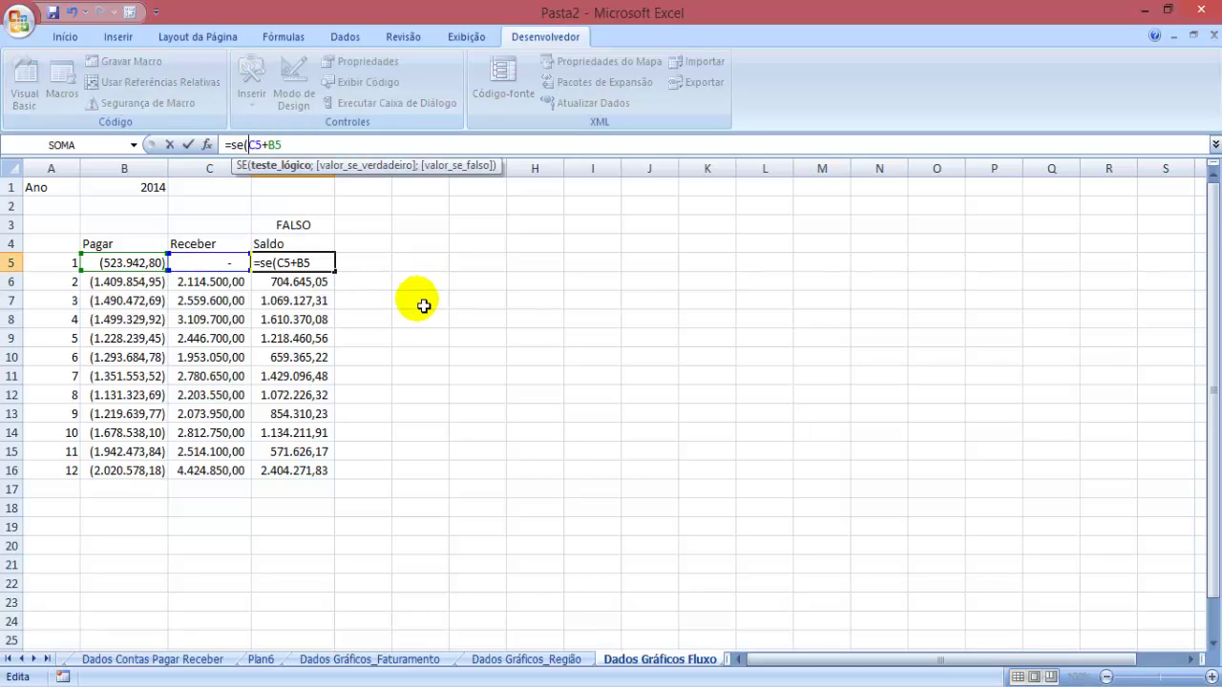
pyautogui.click(314, 231)
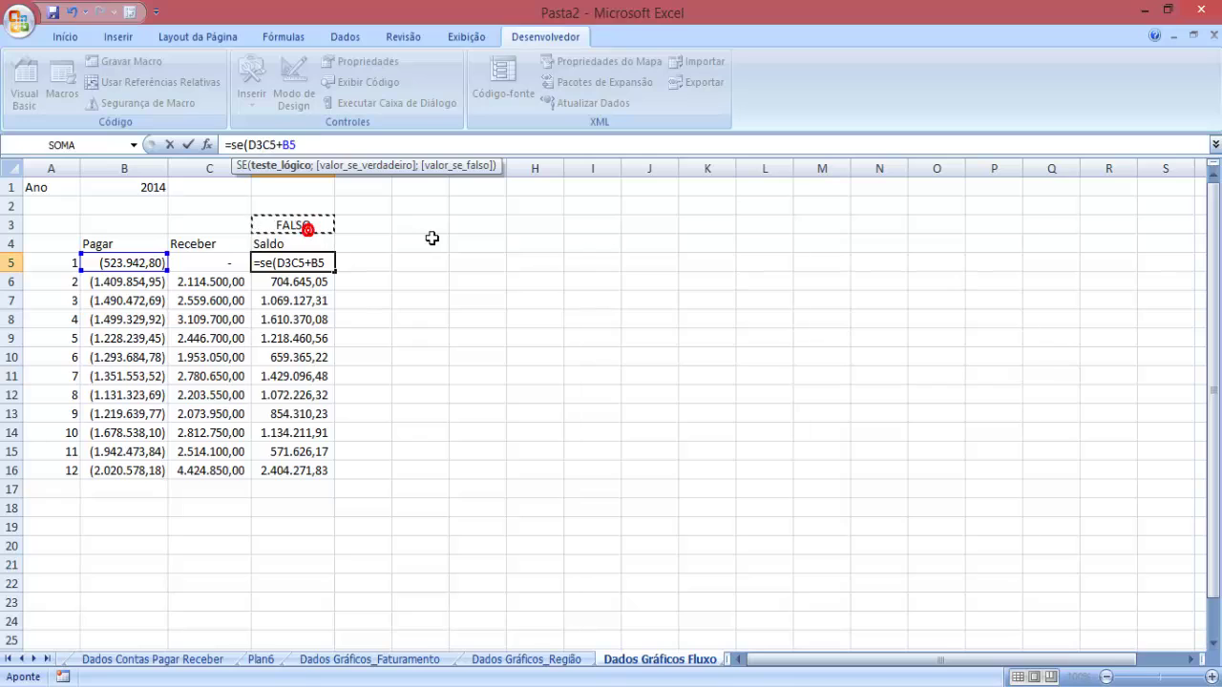
pyautogui.write('=falso')
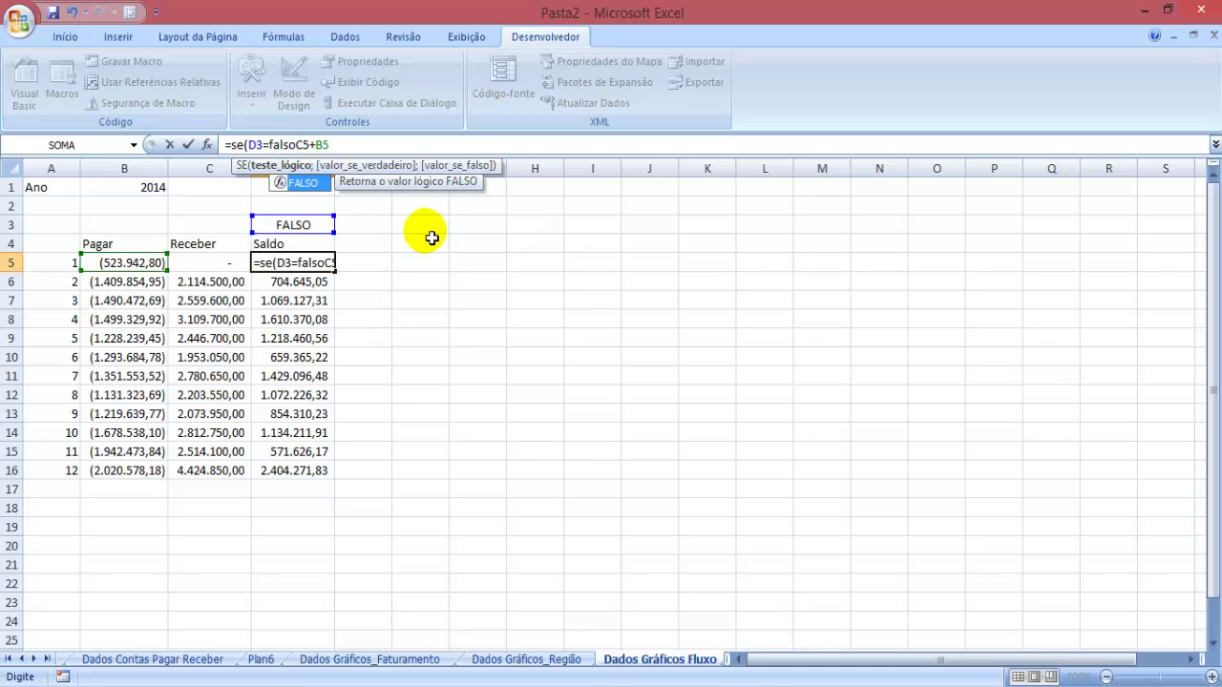
pyautogui.write(';')
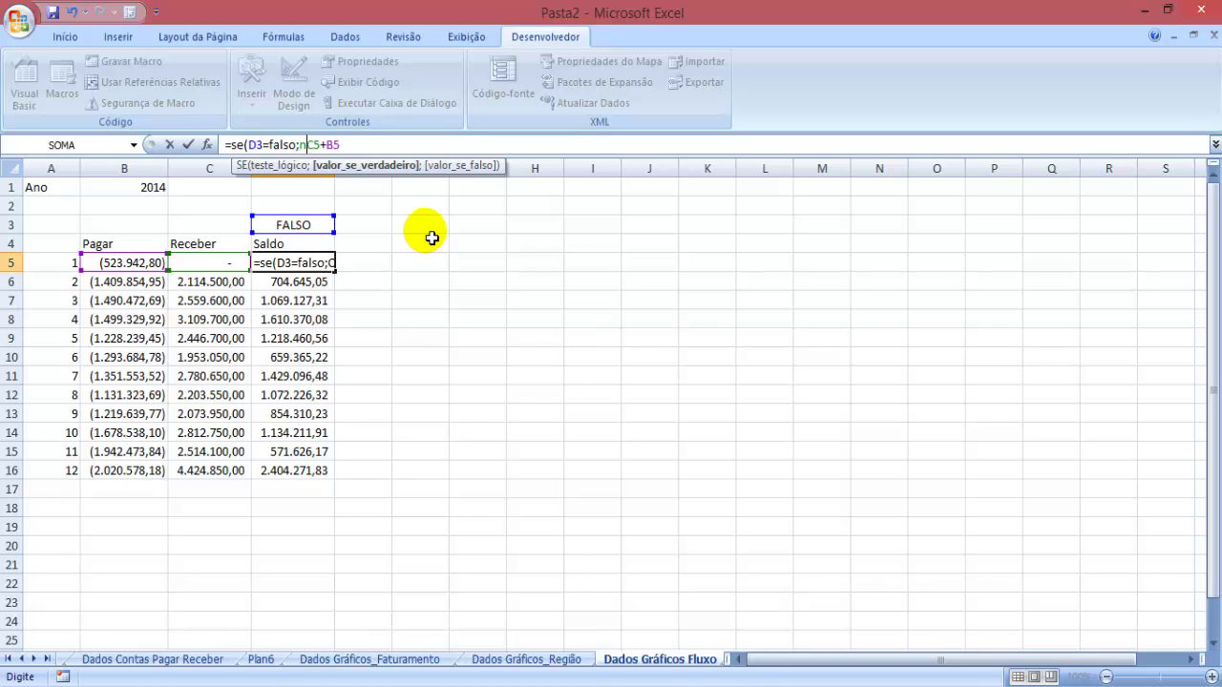
pyautogui.write('não')
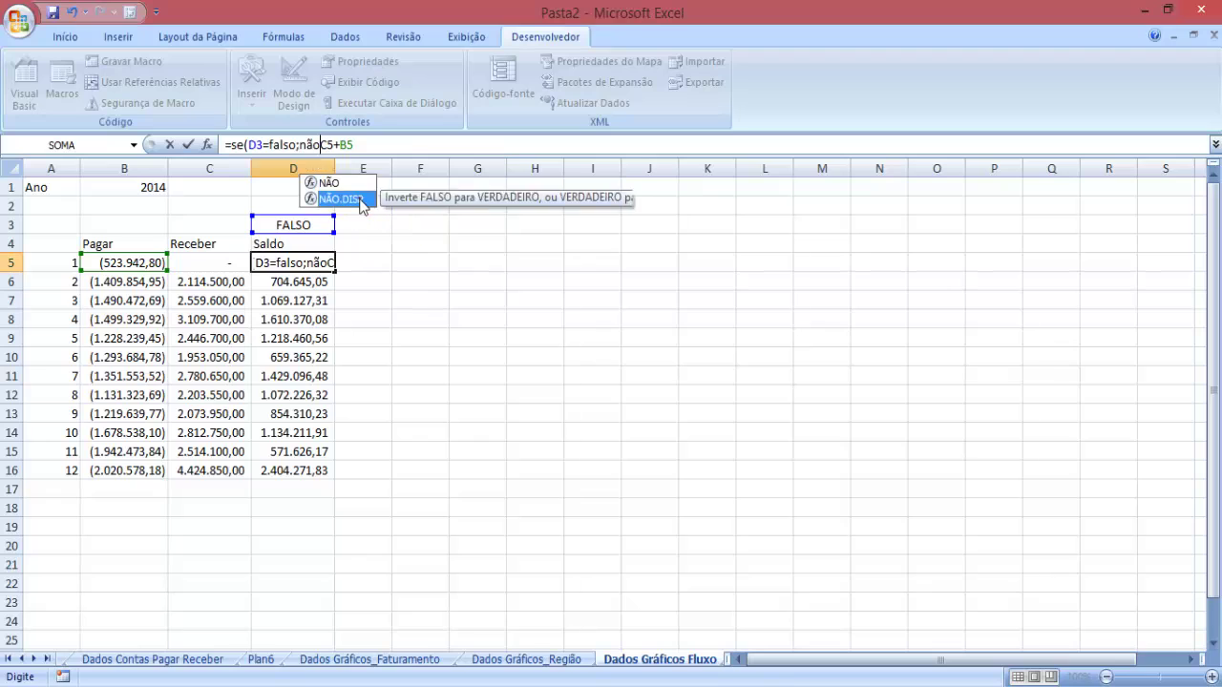
pyautogui.doubleClick(359, 199)
pyautogui.write(')')
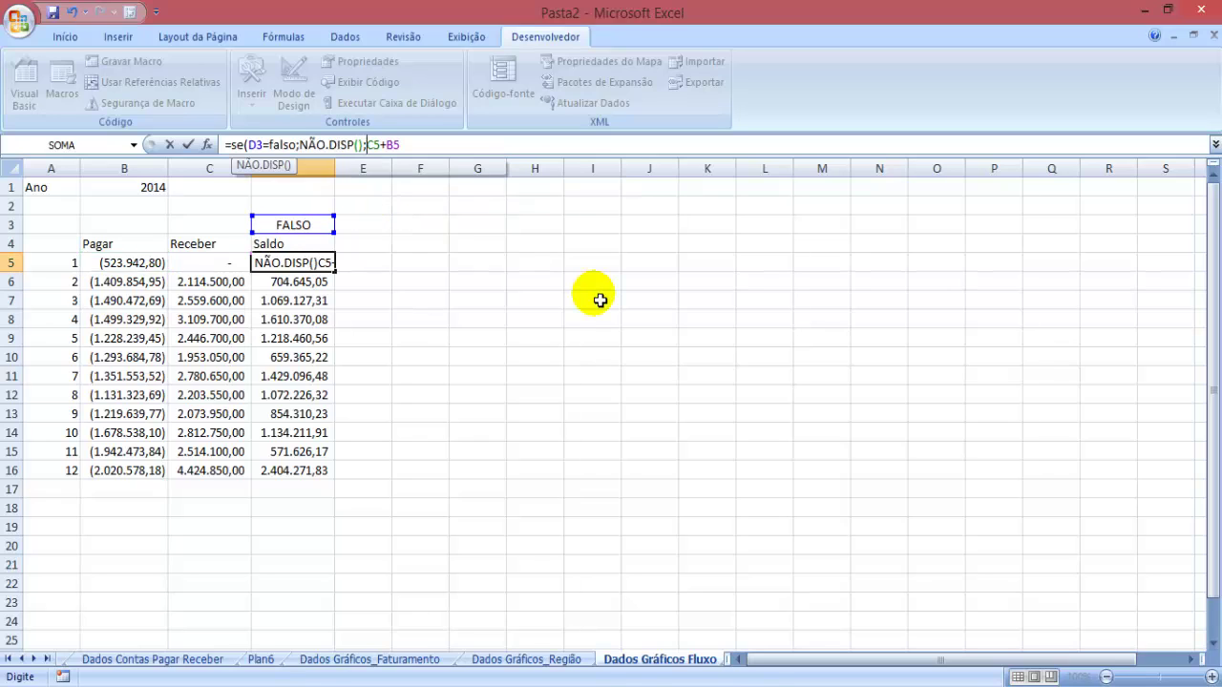
pyautogui.write(';')
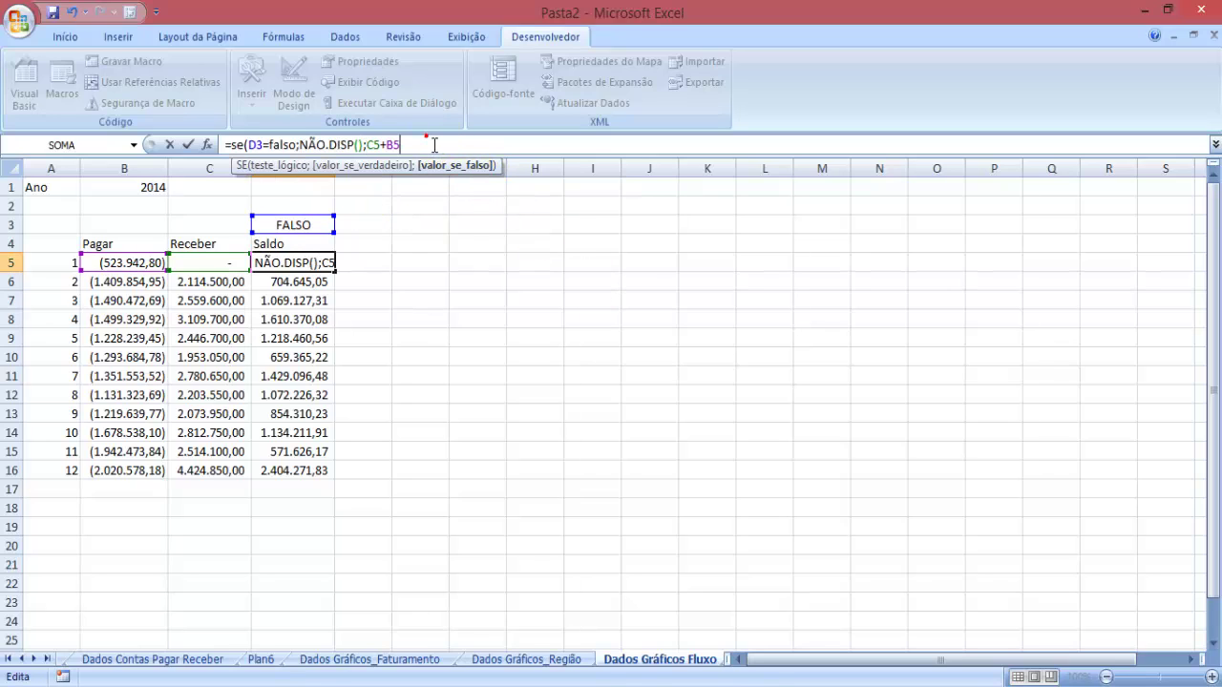
pyautogui.press('Return')
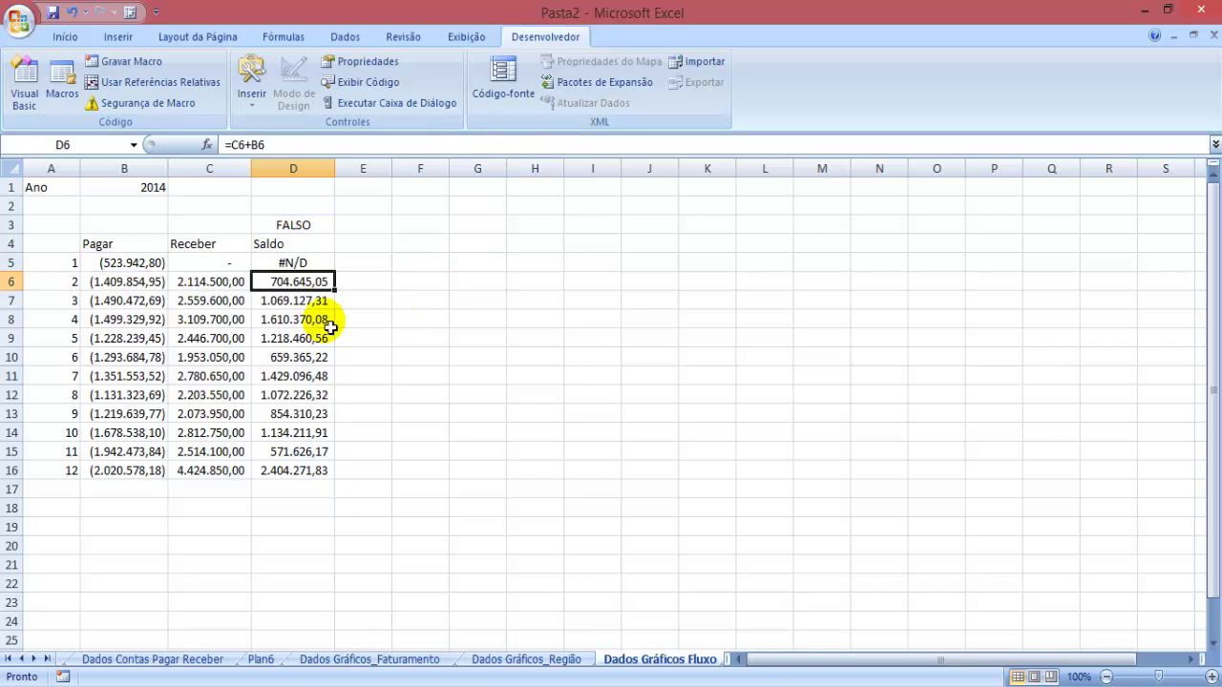
pyautogui.click(306, 264)
pyautogui.doubleClick(341, 278)
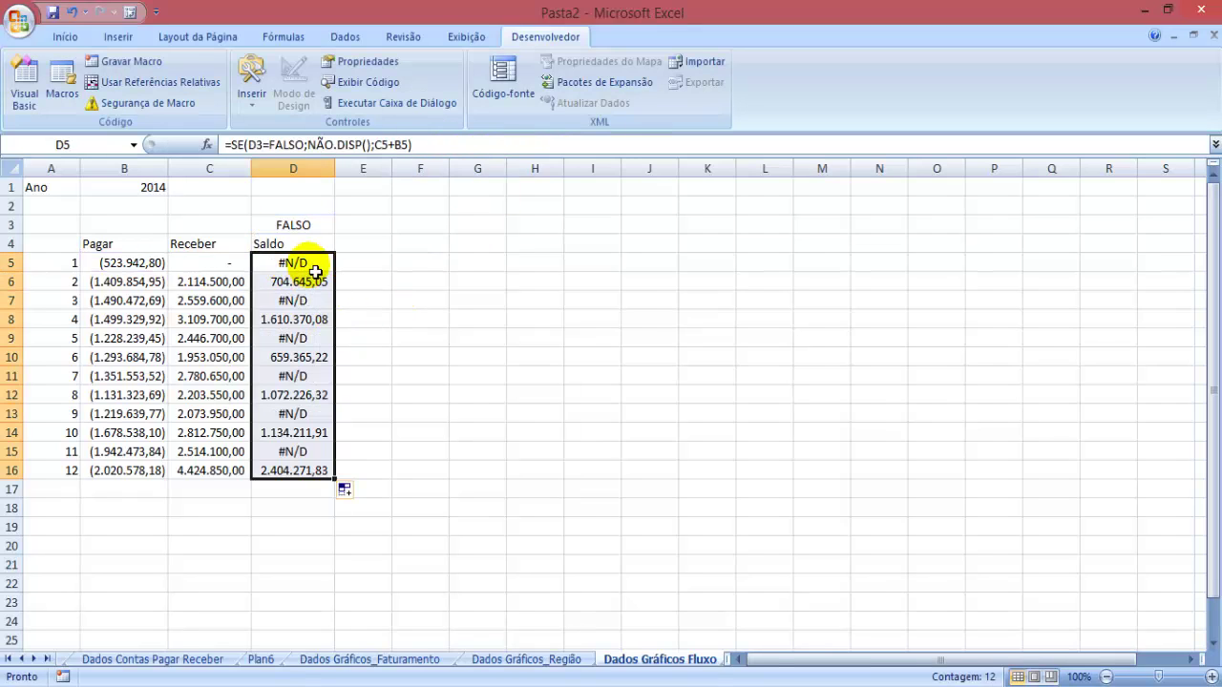
# Make the D3 reference absolute ($D$3) in the D5 Saldo formula and fill it down to D16 again
pyautogui.click(322, 268)
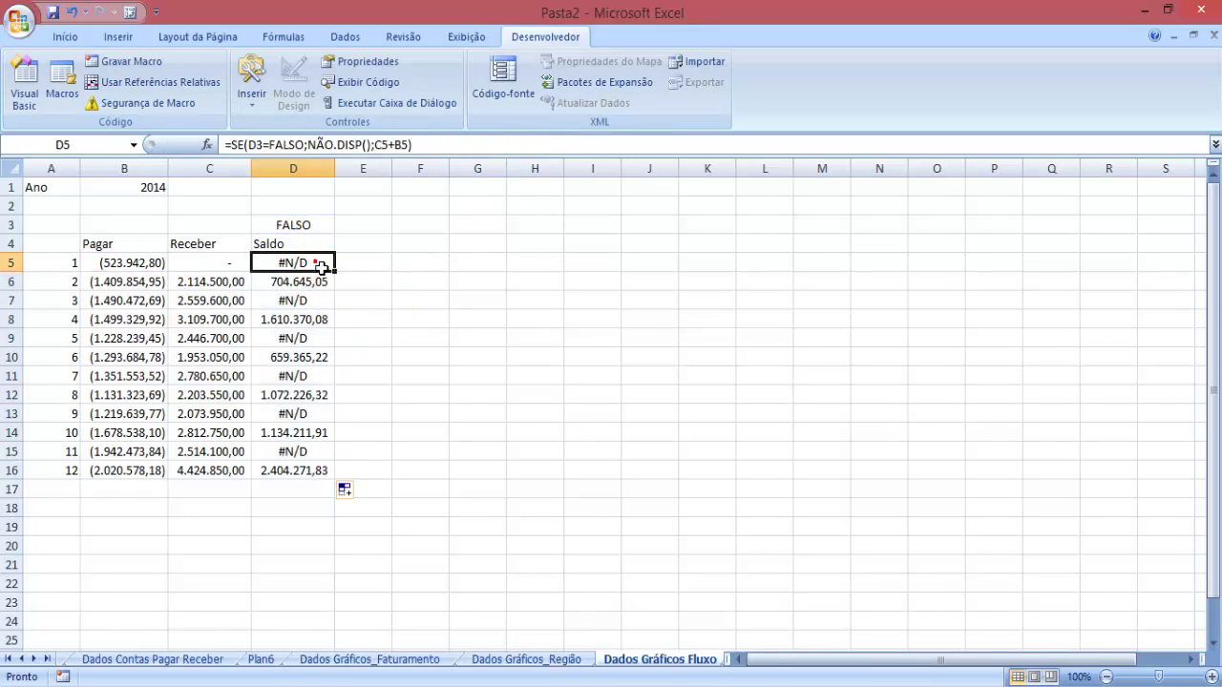
pyautogui.click(248, 145)
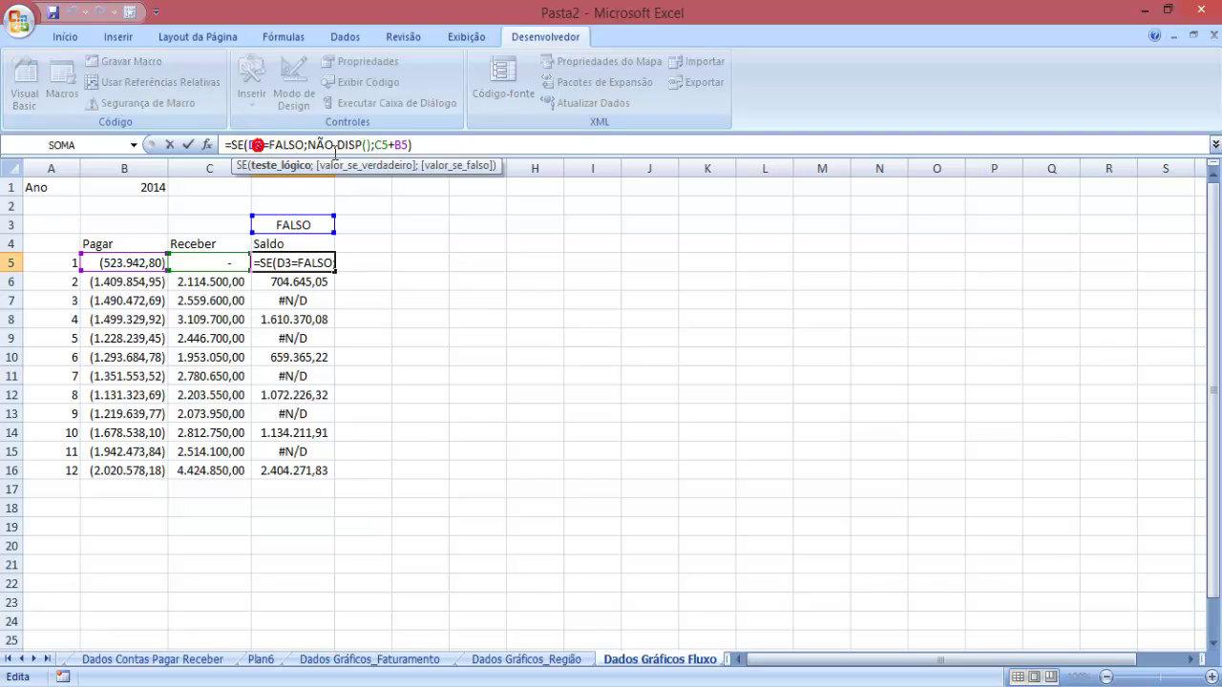
pyautogui.doubleClick(257, 145)
pyautogui.press('F4')
pyautogui.press('Return')
pyautogui.click(329, 270)
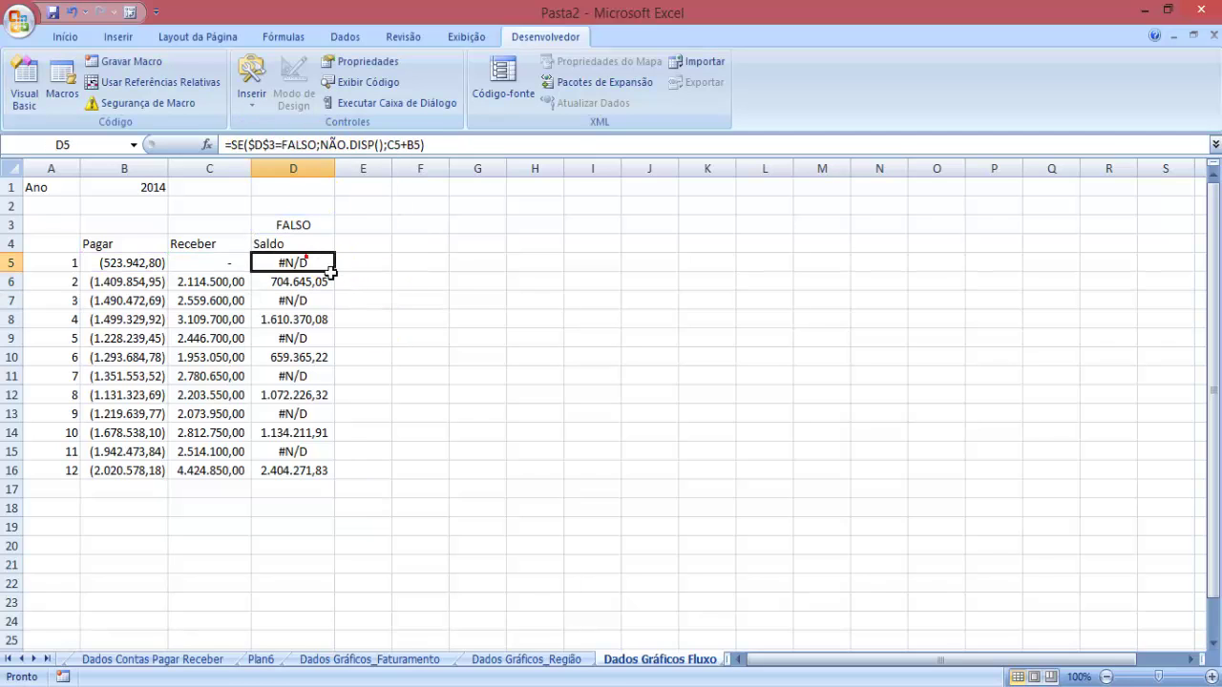
pyautogui.doubleClick(333, 275)
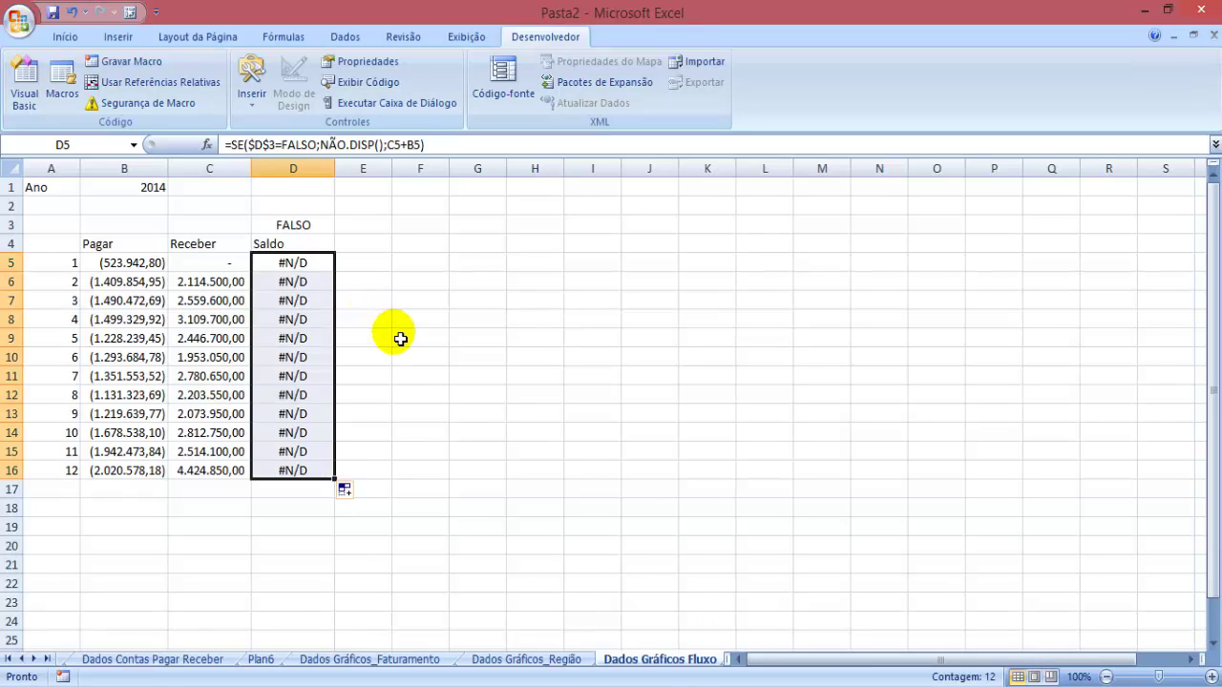
pyautogui.click(401, 336)
# On Plan1, test the Saldo check box by switching it on and off while watching the Fluxo de Caixa line
pyautogui.click(118, 659)
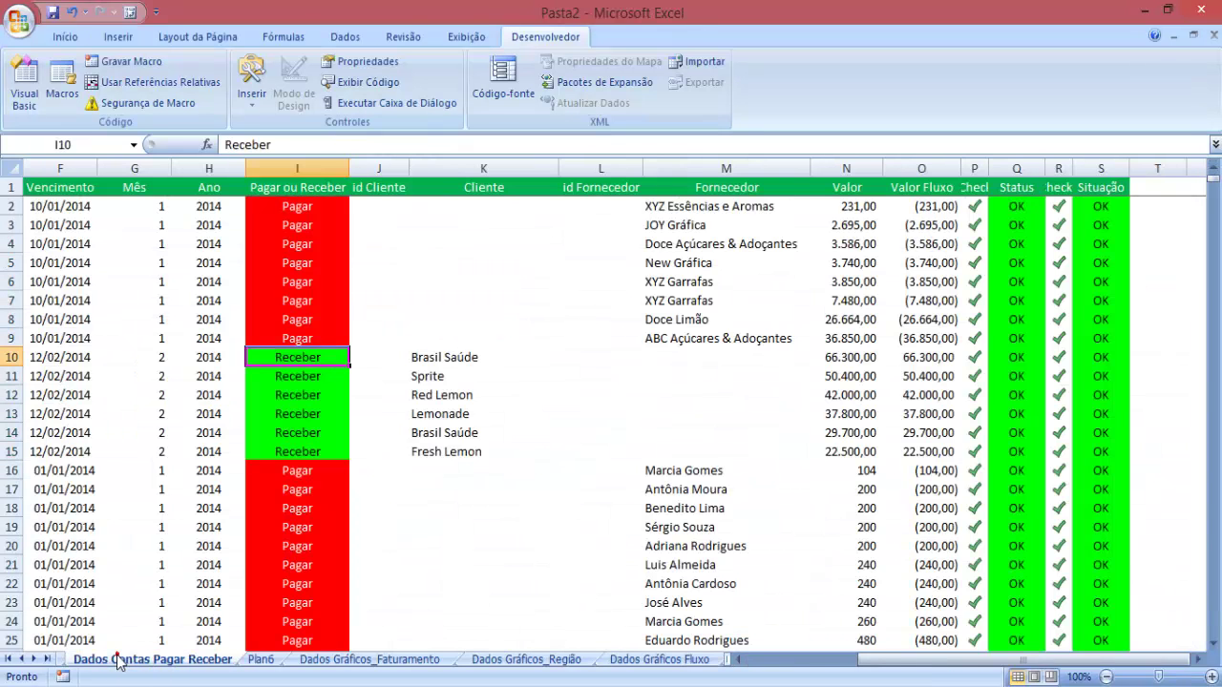
pyautogui.hotkey('ctrl', 'pageup')
pyautogui.hotkey('ctrl', 'pageup')
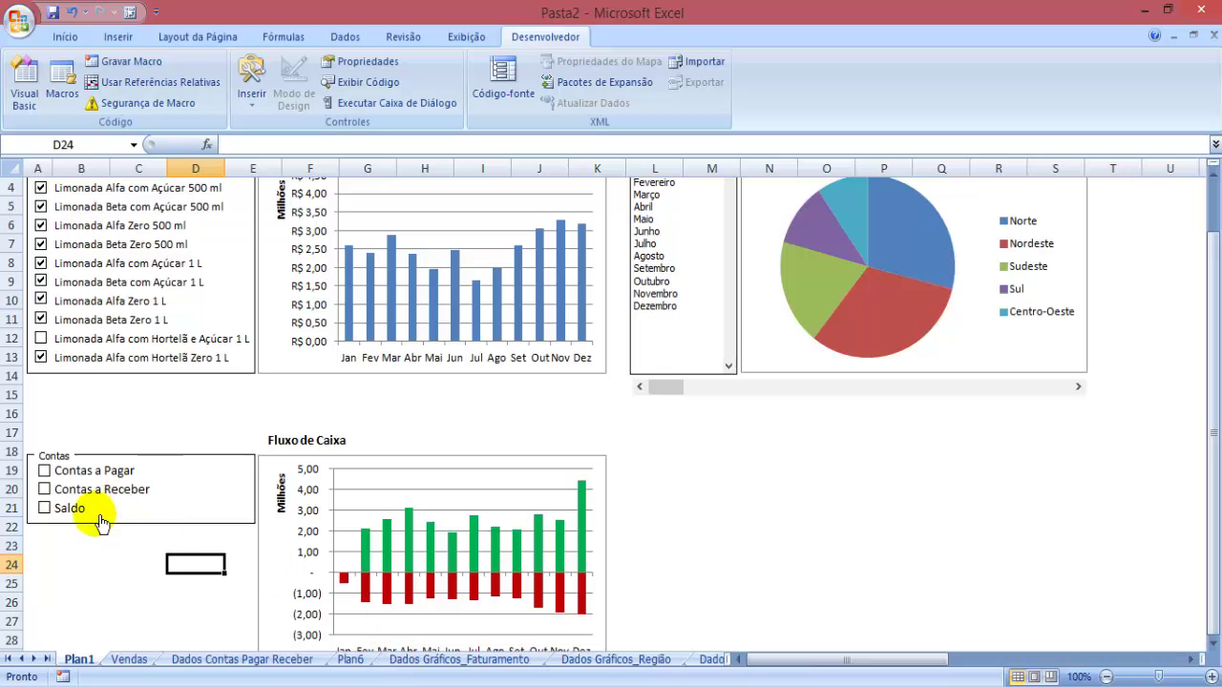
pyautogui.click(68, 508)
pyautogui.click(84, 517)
pyautogui.click(84, 518)
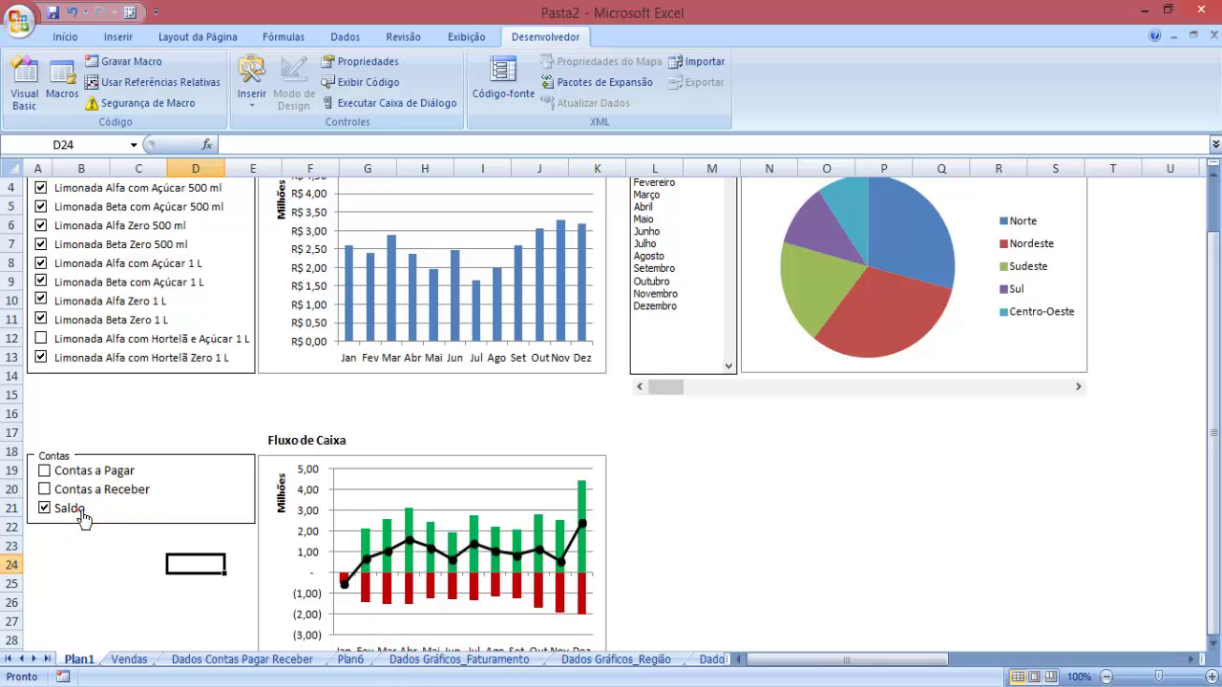
pyautogui.click(84, 517)
pyautogui.click(84, 517)
pyautogui.click(84, 518)
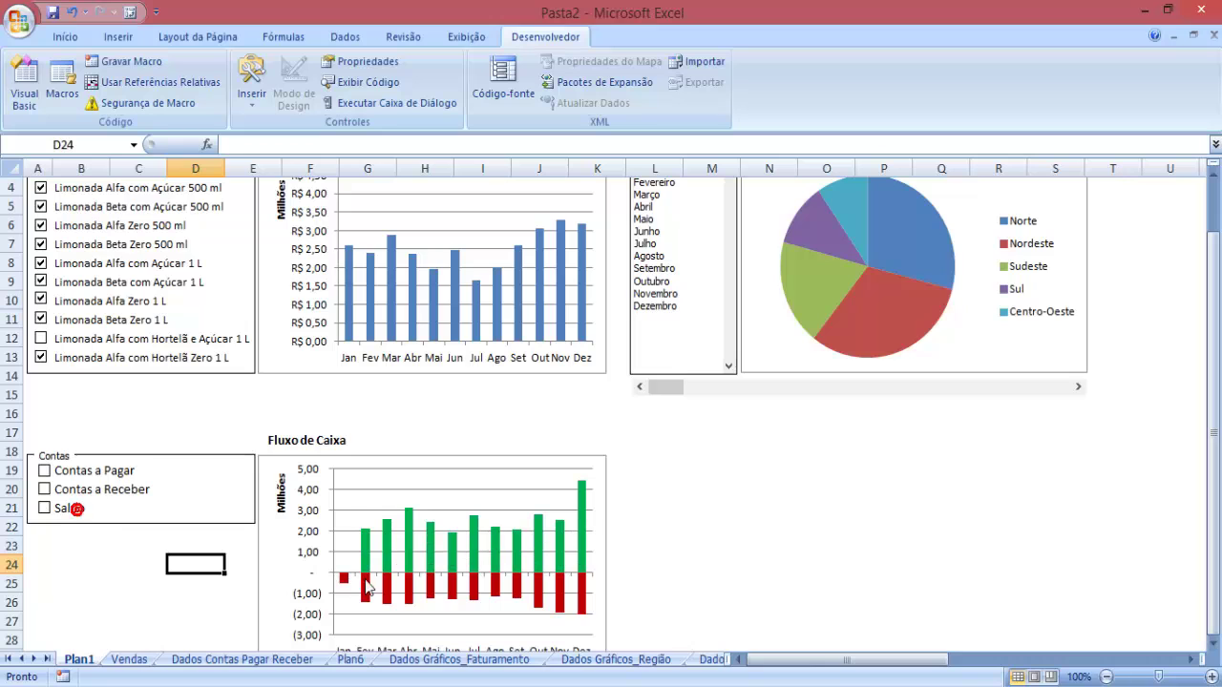
# Try 0 in place of NÃO.DISP() in the D5 Saldo formula on Dados Gráficos Fluxo and fill it down to D16
pyautogui.click(563, 659)
pyautogui.click(711, 660)
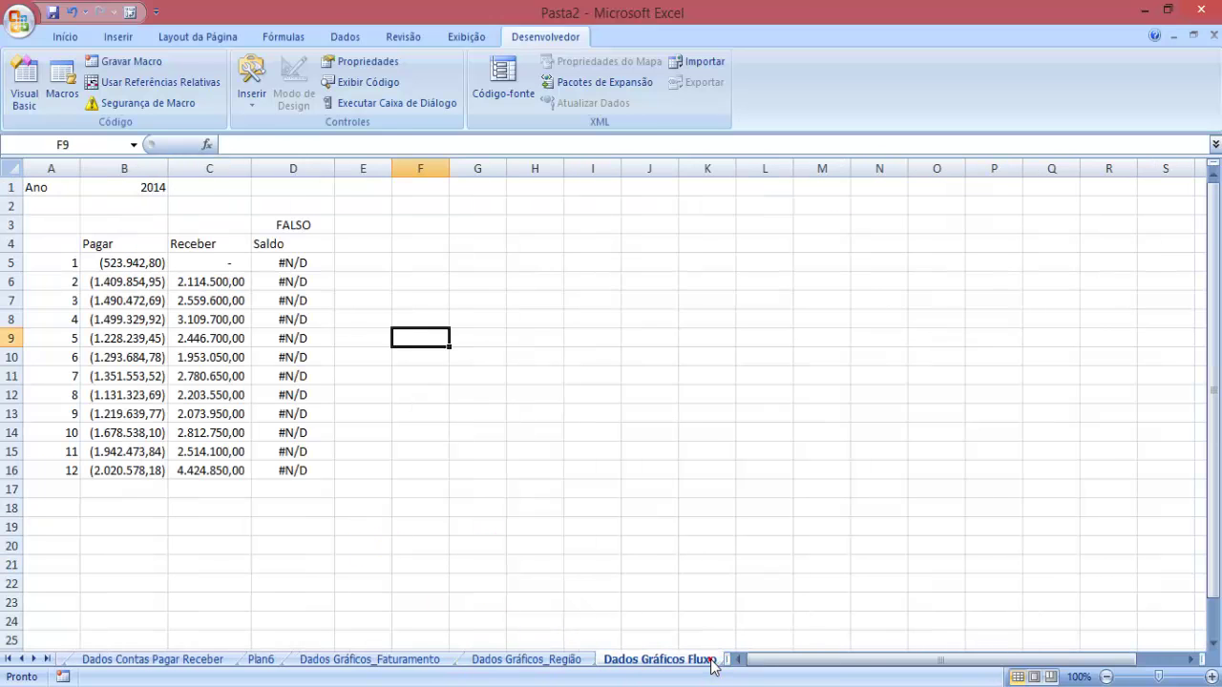
pyautogui.click(289, 259)
pyautogui.doubleClick(290, 262)
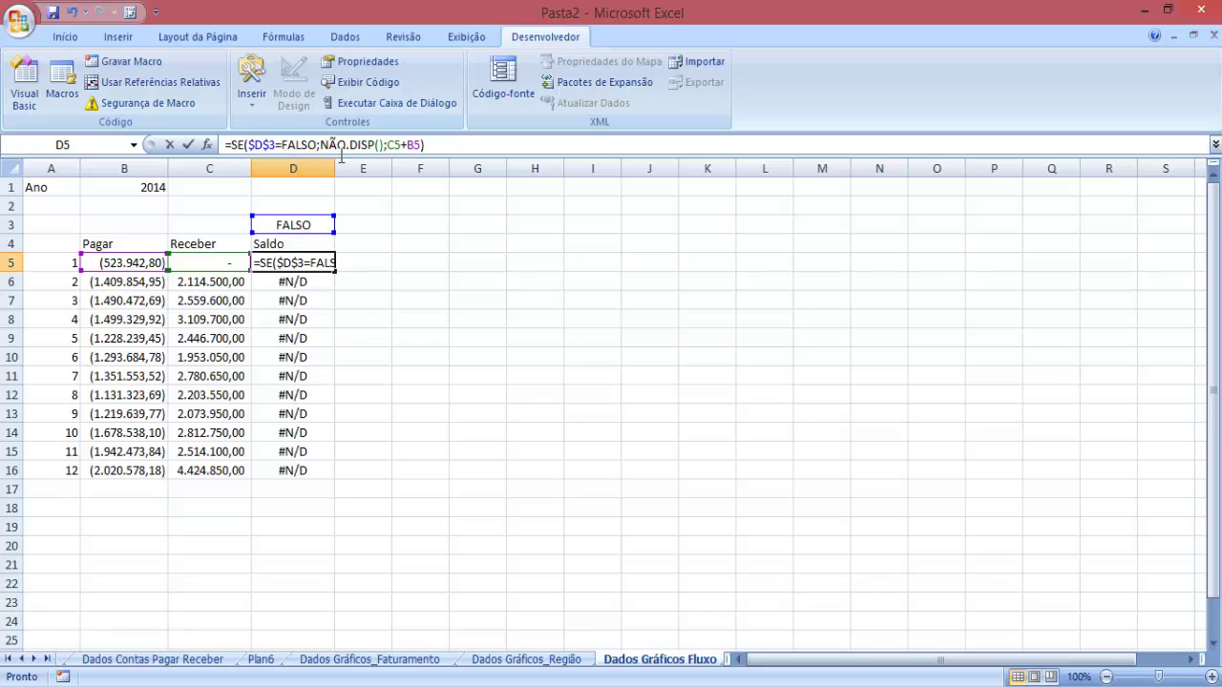
pyautogui.doubleClick(347, 144)
pyautogui.write('0')
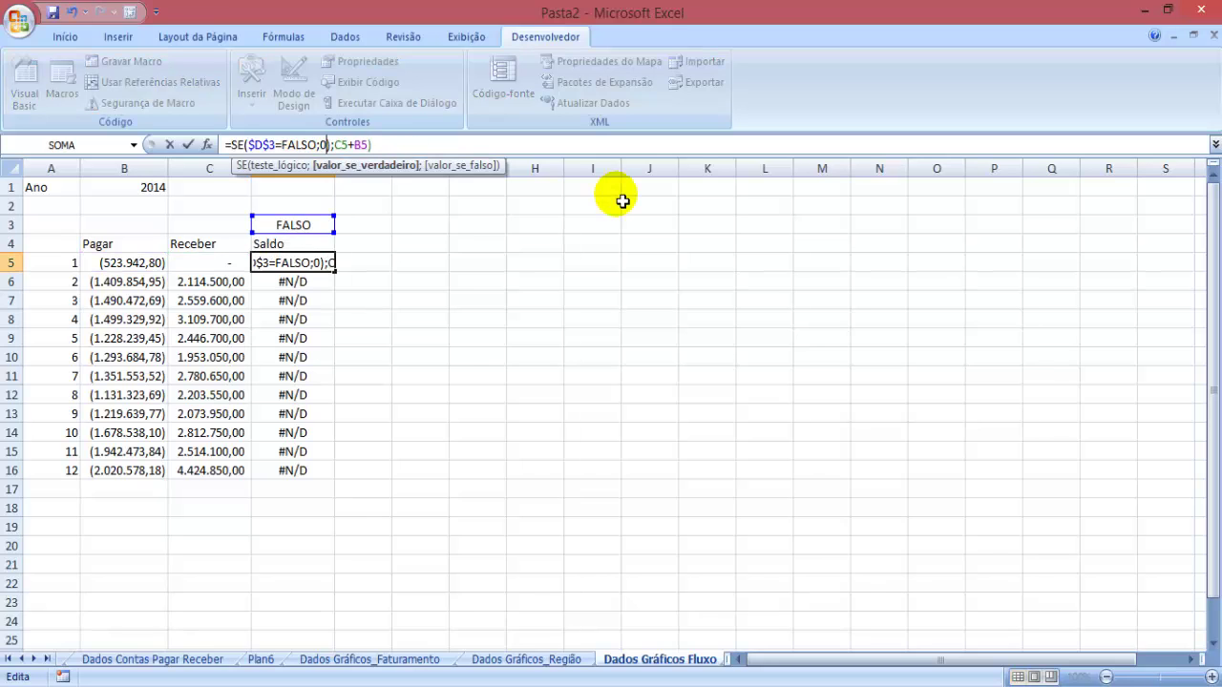
pyautogui.press('Return')
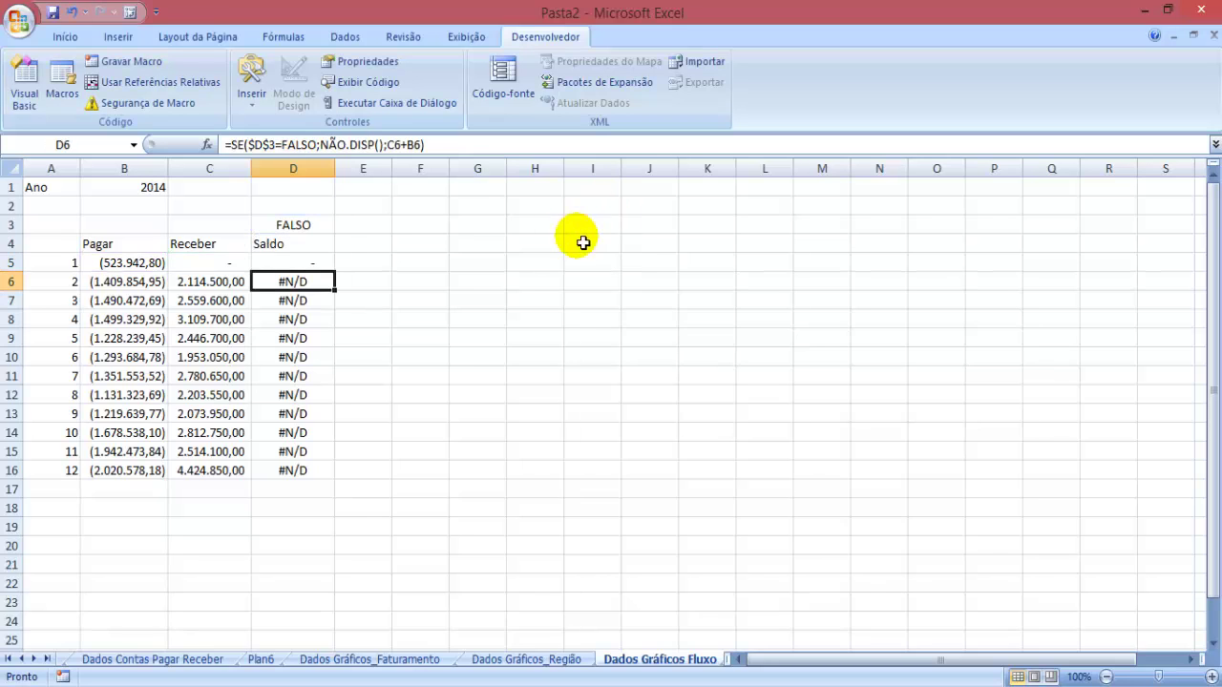
pyautogui.click(296, 264)
pyautogui.doubleClick(338, 273)
# Return to Plan1 and examine how the Fluxo de Caixa chart draws the Saldo series with zero values
pyautogui.hotkey('ctrl', 'pageup')
pyautogui.hotkey('ctrl', 'pageup')
pyautogui.hotkey('ctrl', 'pageup')
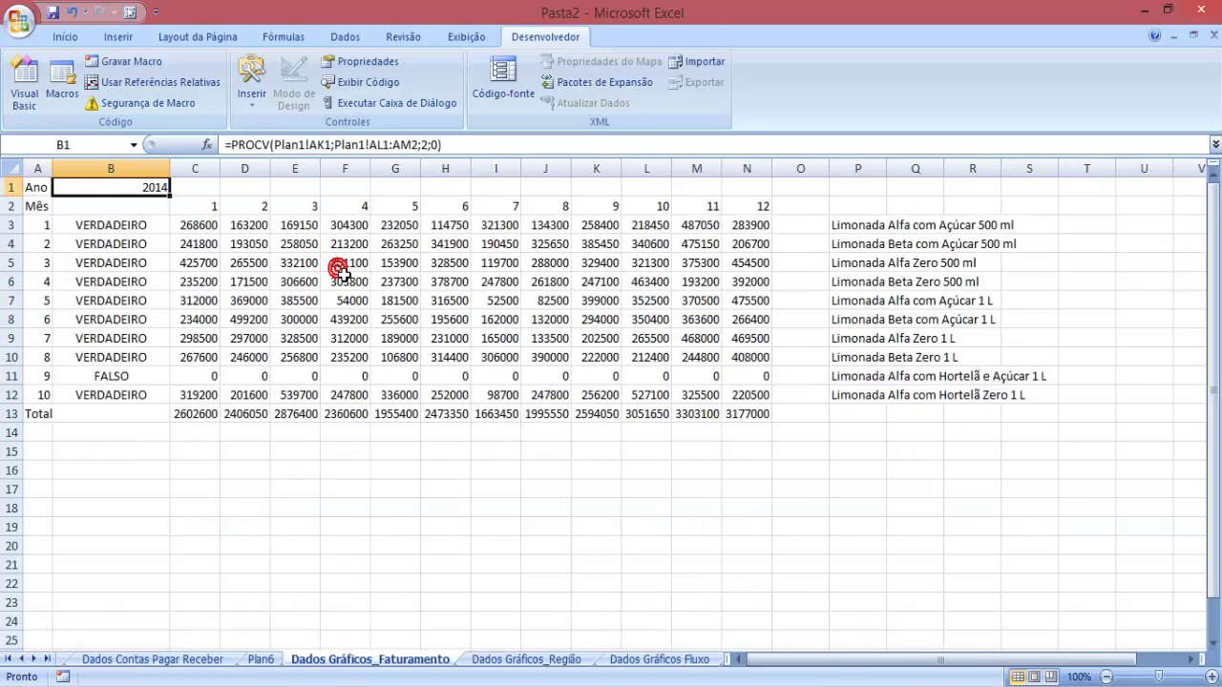
pyautogui.click(354, 283)
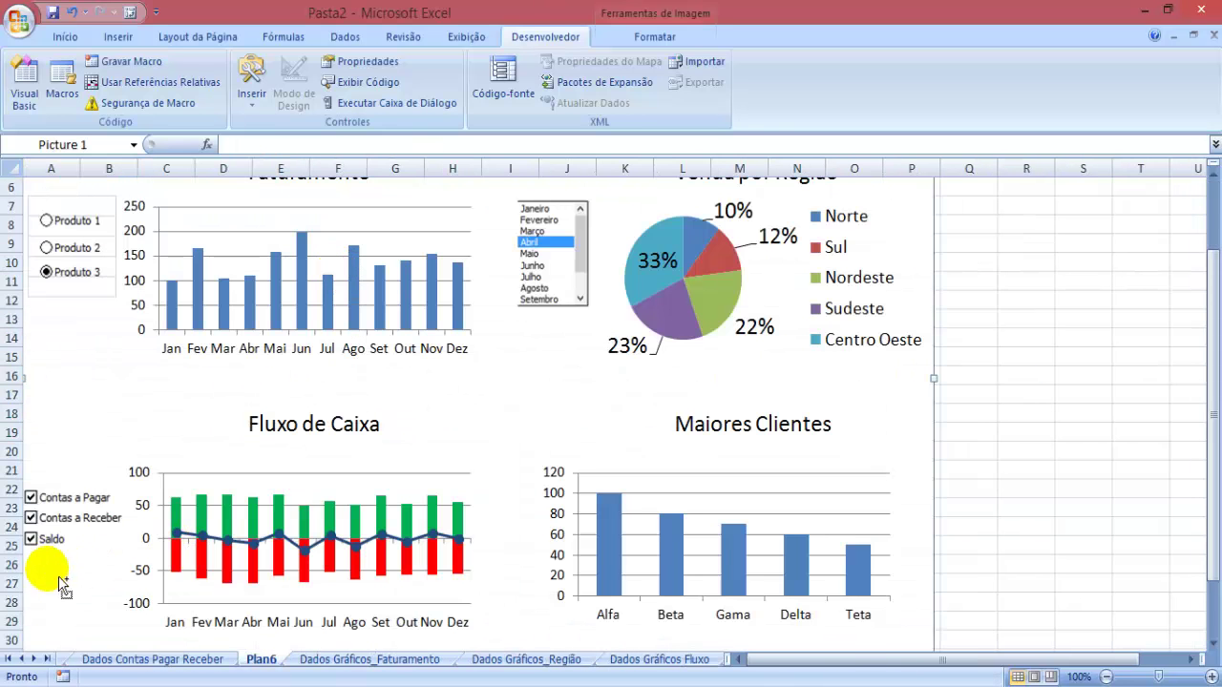
pyautogui.hotkey('ctrl', 'pageup')
pyautogui.hotkey('ctrl', 'pageup')
pyautogui.hotkey('ctrl', 'pageup')
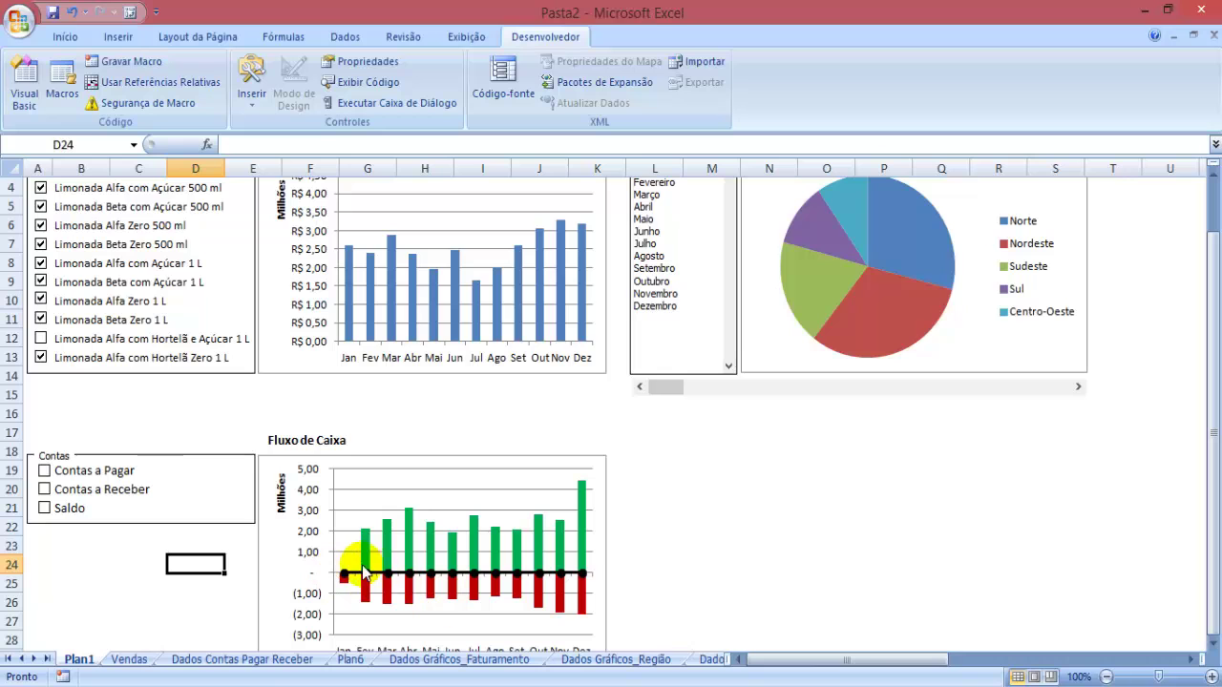
# Undo the fill and the change to 0 in the Saldo formulas, and clear the check box selection on Plan1
pyautogui.hotkey('ctrl', 'pagedown')
pyautogui.hotkey('ctrl', 'pagedown')
pyautogui.hotkey('ctrl', 'pagedown')
pyautogui.hotkey('ctrl', 'pagedown')
pyautogui.hotkey('ctrl', 'pagedown')
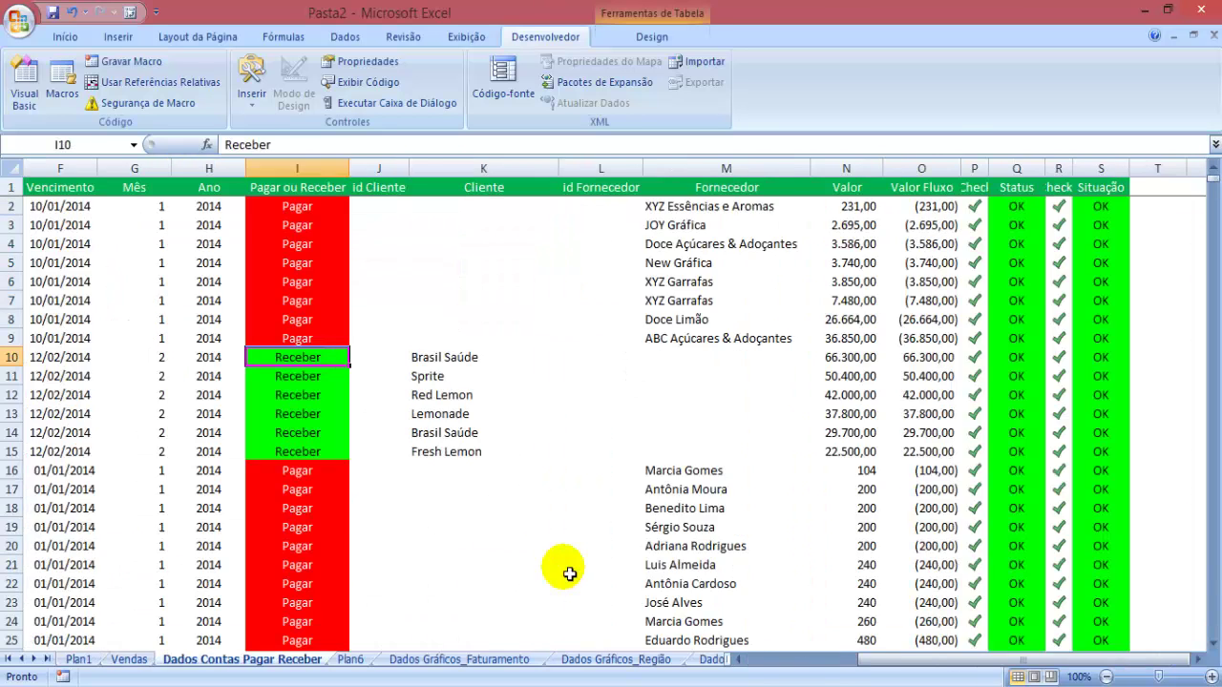
pyautogui.hotkey('ctrl', 'pagedown')
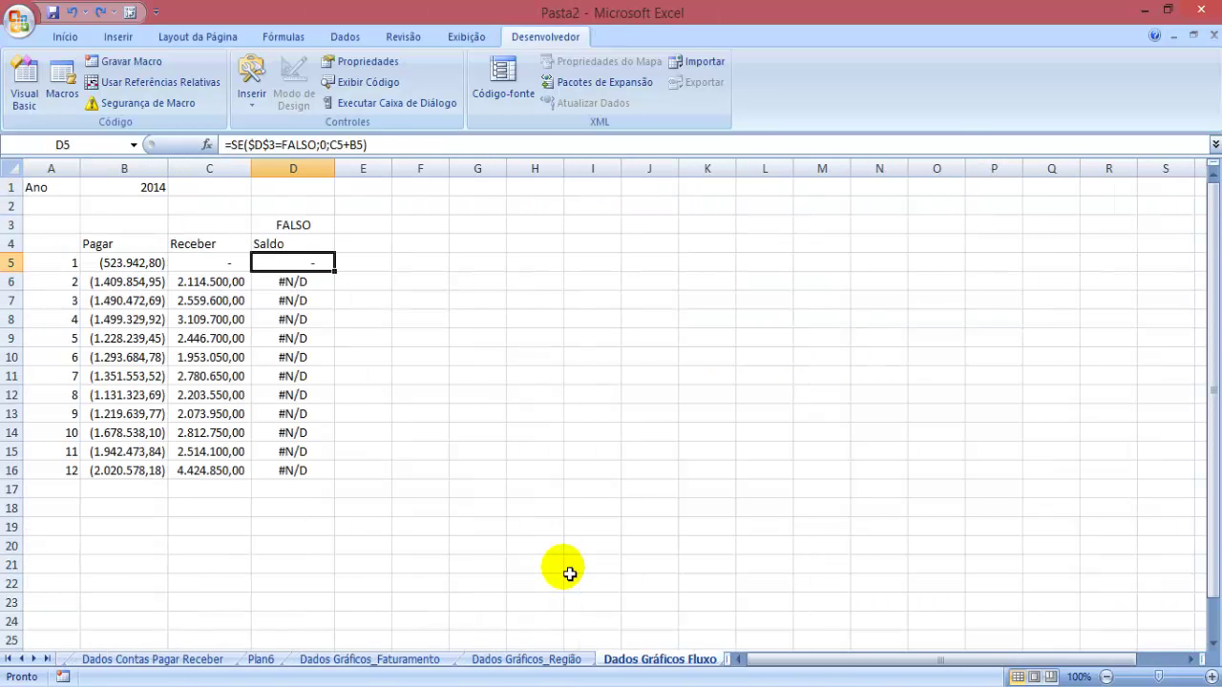
pyautogui.hotkey('ctrl', 'pageup')
pyautogui.hotkey('ctrl', 'pageup')
pyautogui.hotkey('ctrl', 'pageup')
pyautogui.hotkey('ctrl', 'pageup')
pyautogui.hotkey('ctrl', 'pageup')
pyautogui.hotkey('ctrl', 'pageup')
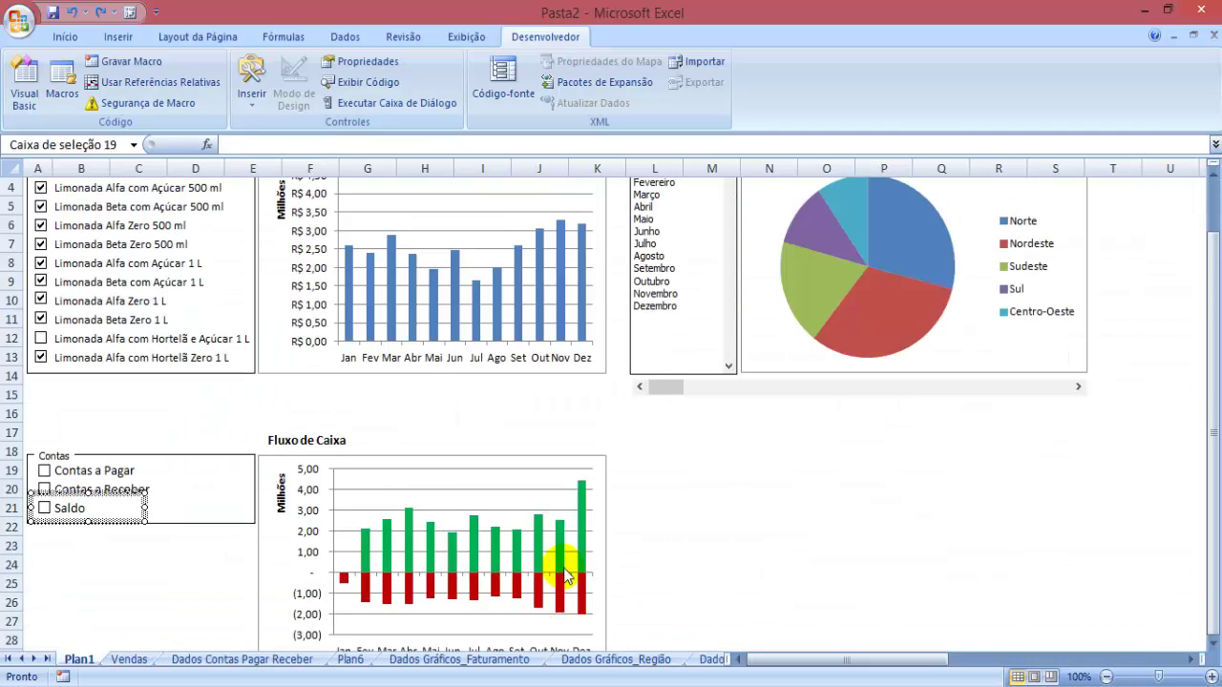
pyautogui.click(195, 564)
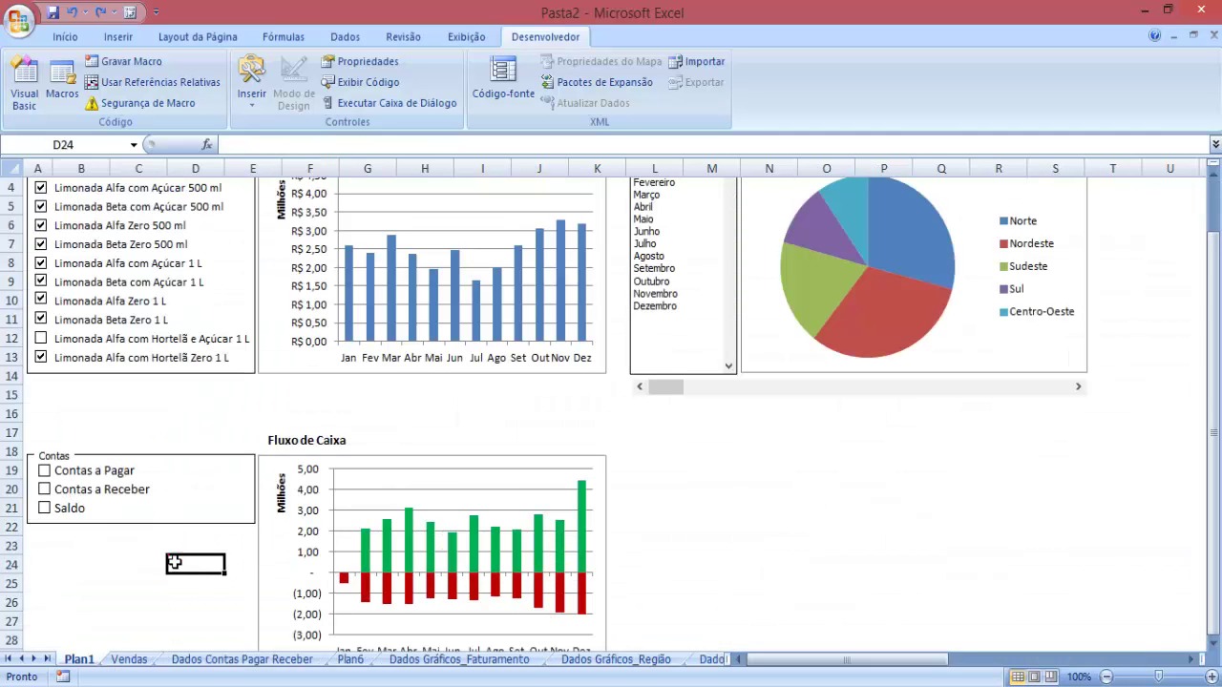
# Redo the undone changes up to the zero-based Saldo formulas in D5:D16 on Dados Gráficos Fluxo
pyautogui.keyDown('ctrl'); pyautogui.click(86, 517); pyautogui.keyUp('ctrl')
pyautogui.hotkey('ctrl', 'y')
pyautogui.hotkey('ctrl', 'y')
pyautogui.hotkey('ctrl', 'y')
pyautogui.hotkey('ctrl', 'y')
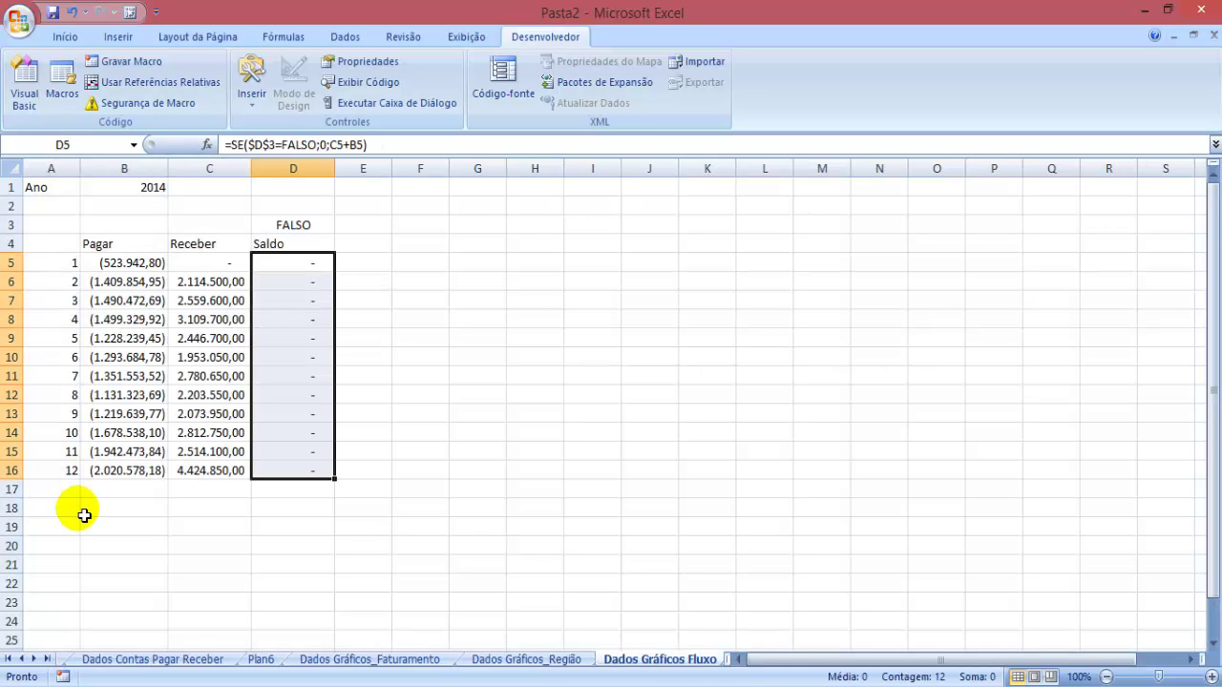
# Undo the redone fill and formula change so that the Saldo column uses NÃO.DISP() again
pyautogui.hotkey('ctrl', 'z')
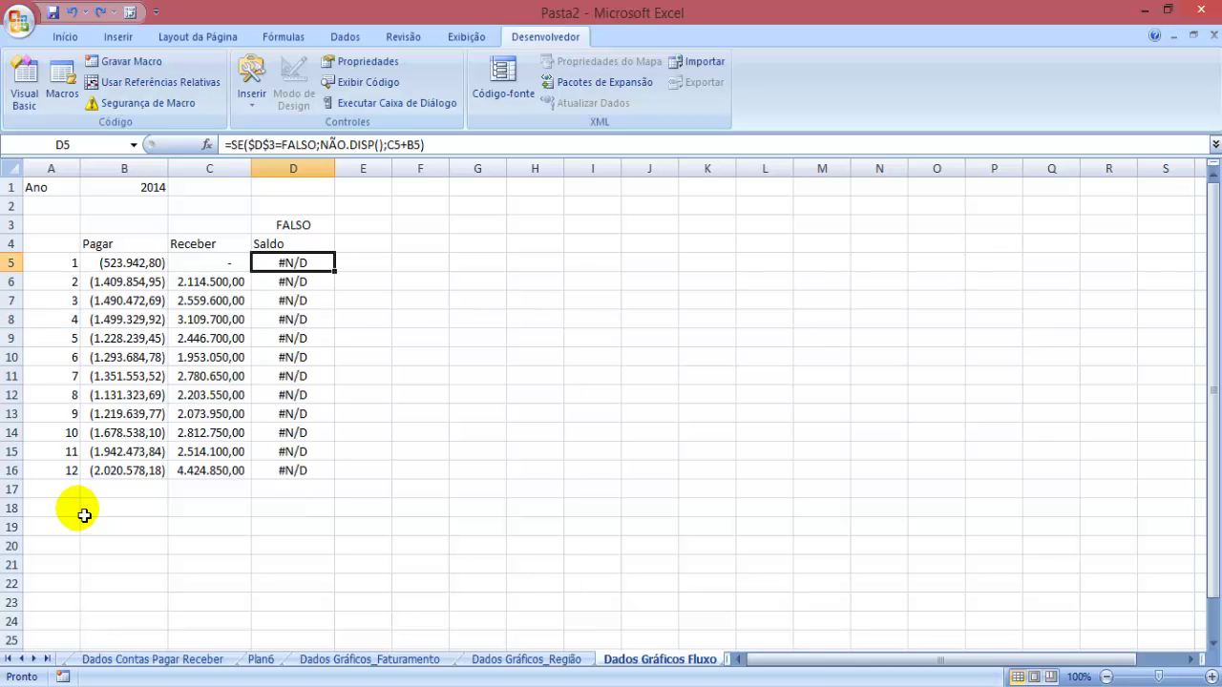
pyautogui.hotkey('ctrl', 'z')
pyautogui.hotkey('ctrl', 'z')
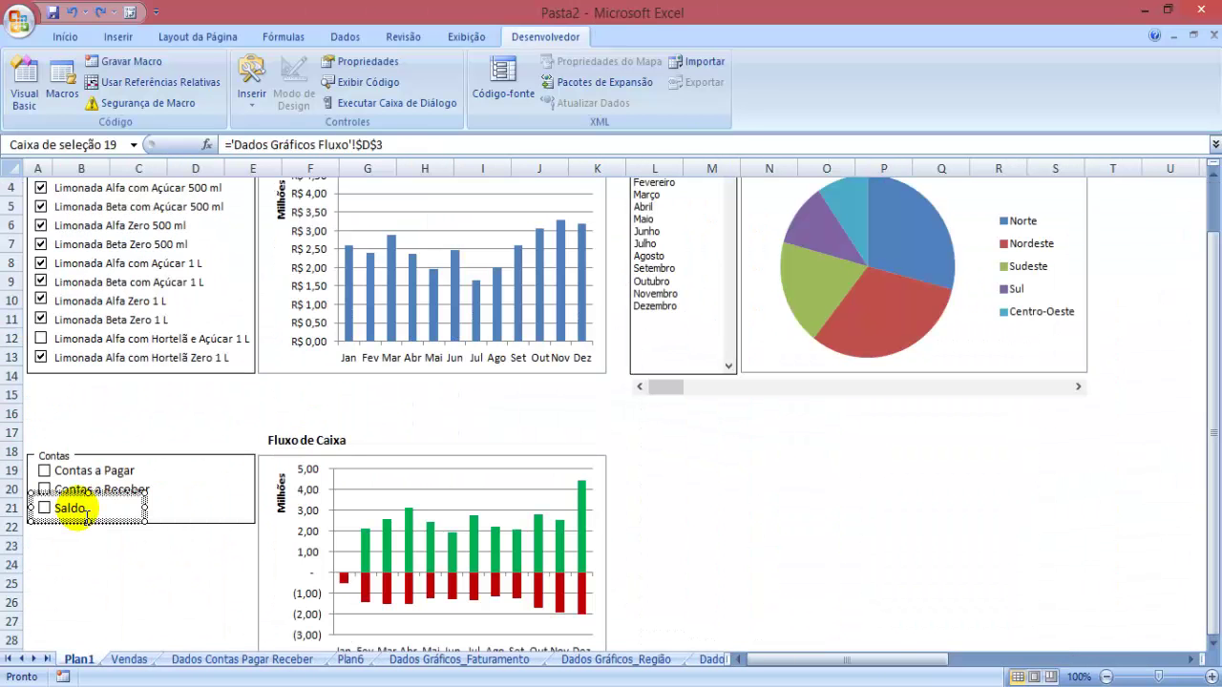
# Deselect the Saldo check box object on Plan1 and toggle it again to check the chart's response
pyautogui.click(110, 545)
pyautogui.click(61, 513)
pyautogui.click(61, 514)
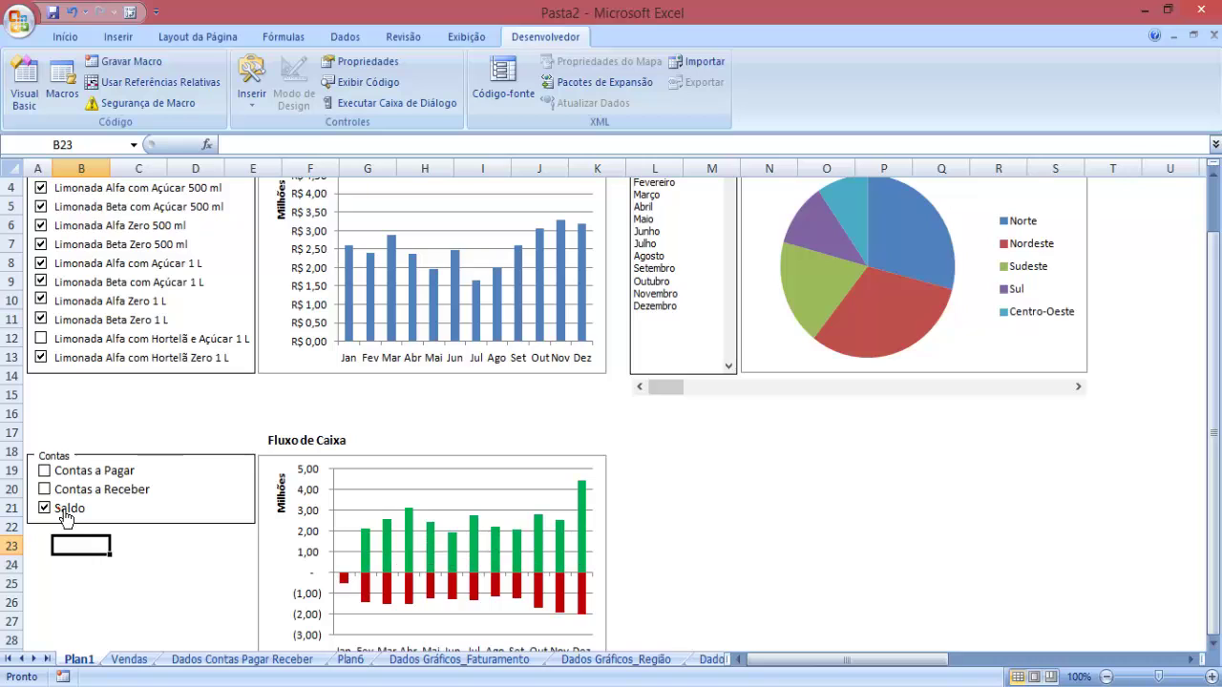
pyautogui.click(62, 516)
pyautogui.click(62, 517)
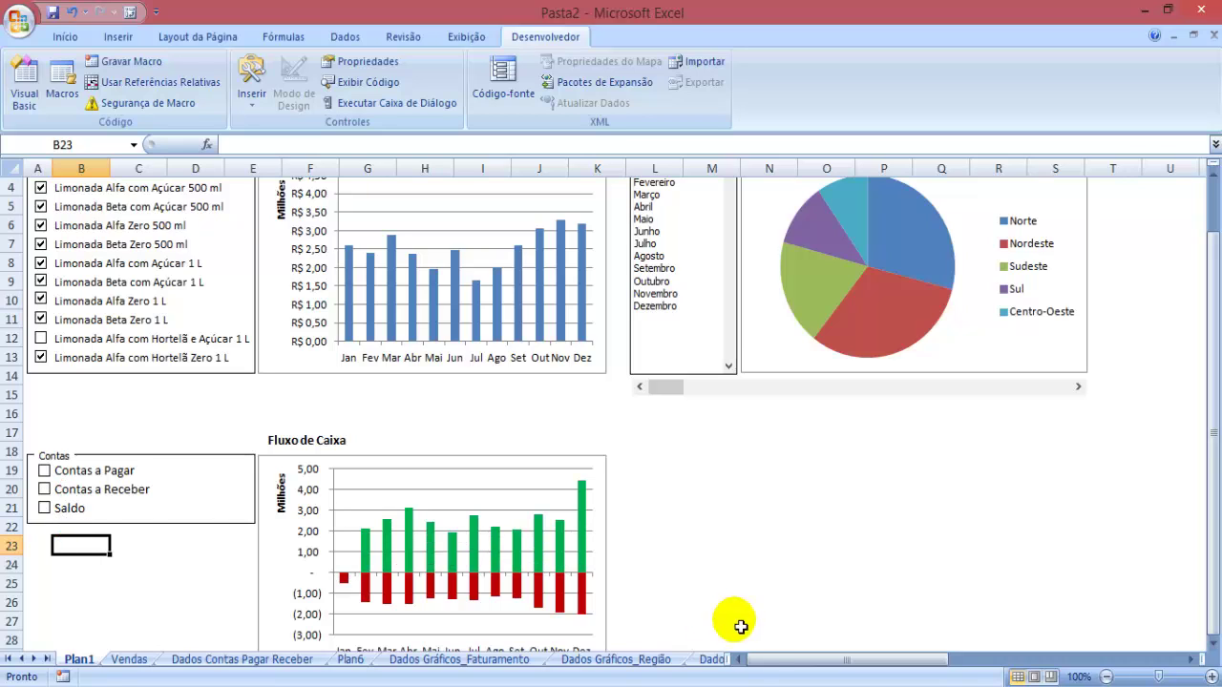
# On Dados Gráficos Fluxo, begin wrapping the Receber formula in C5 in a SE function that tests $C$3=FALSO
pyautogui.click(711, 659)
pyautogui.click(214, 264)
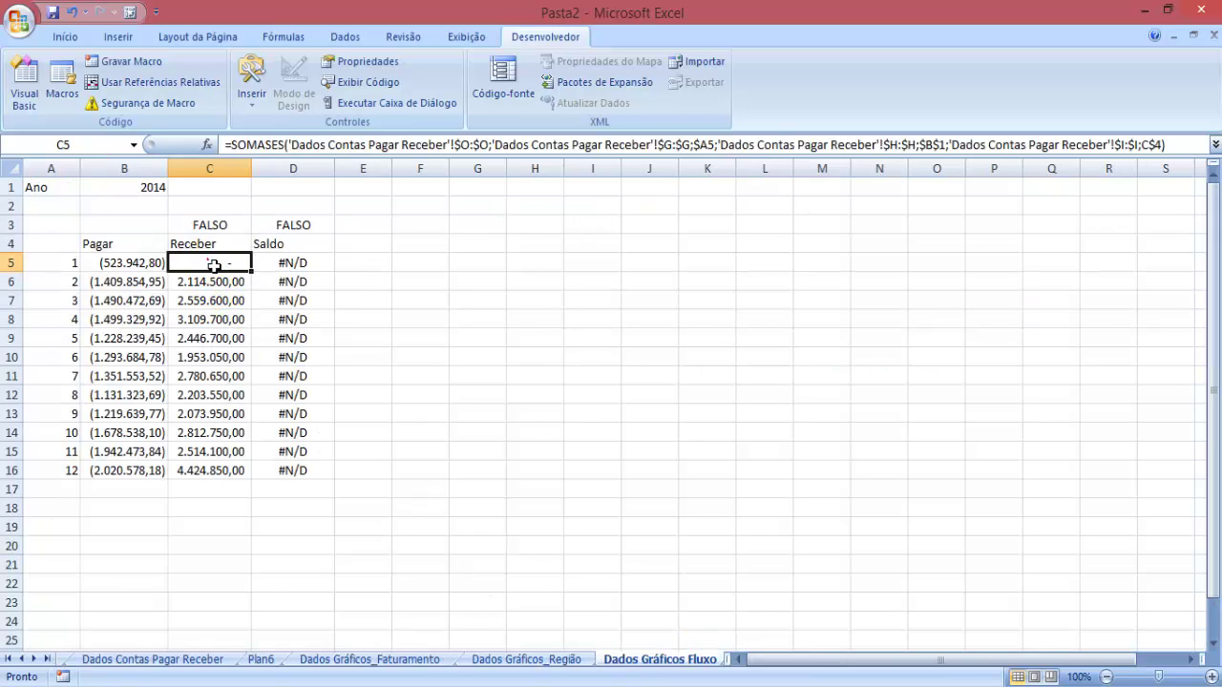
pyautogui.click(236, 148)
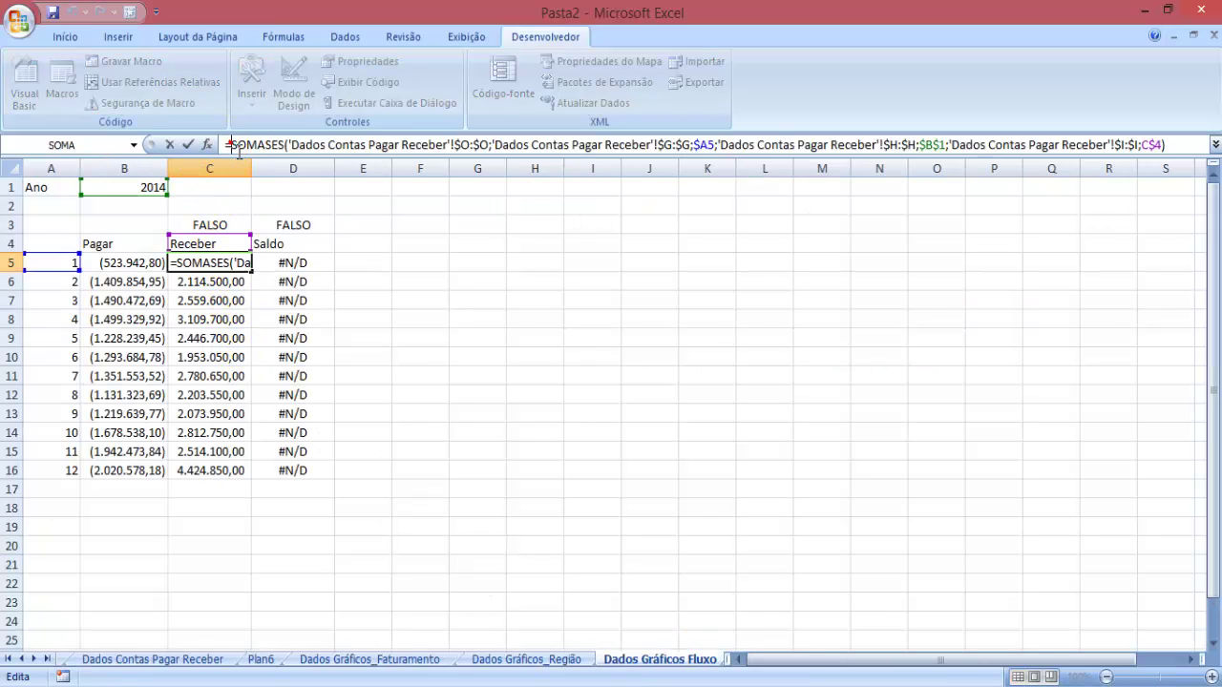
pyautogui.write('se(')
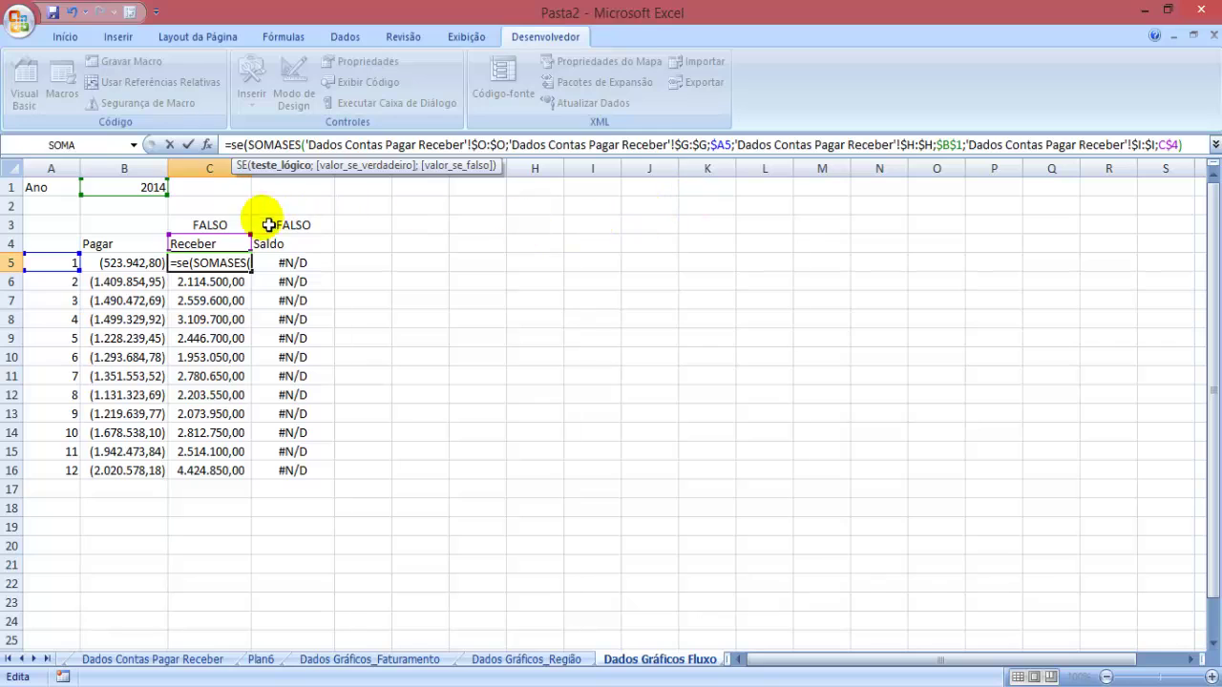
pyautogui.click(230, 224)
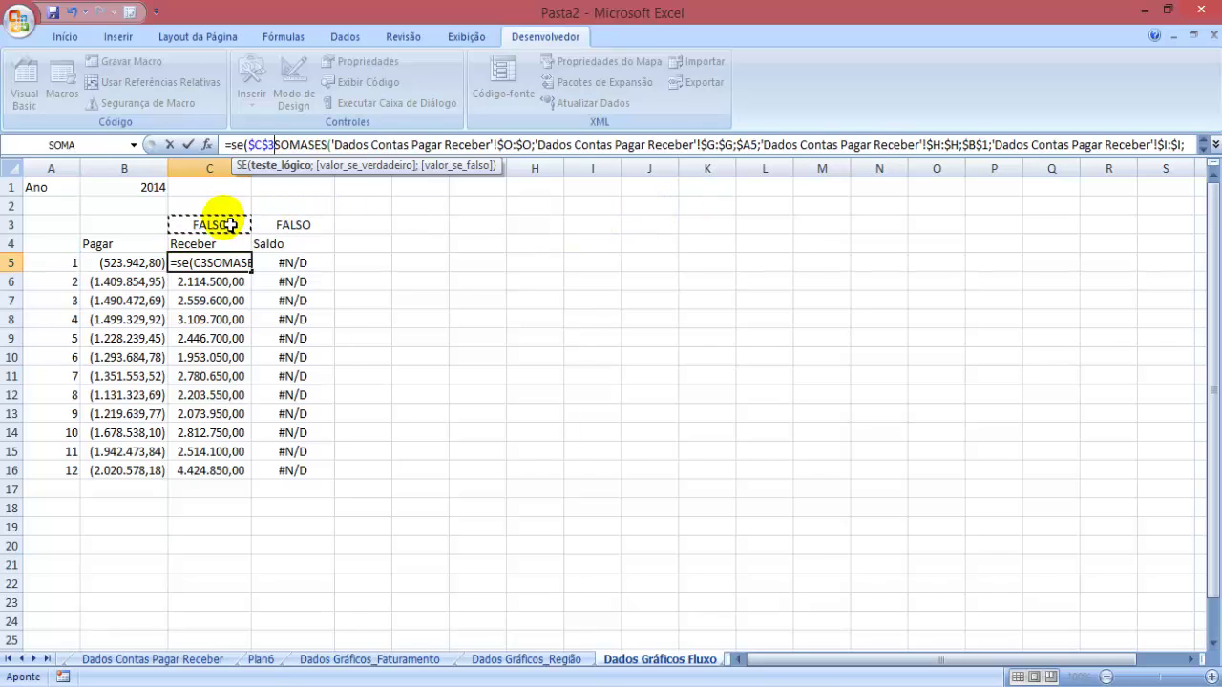
pyautogui.press('F4')
pyautogui.write('=falso')
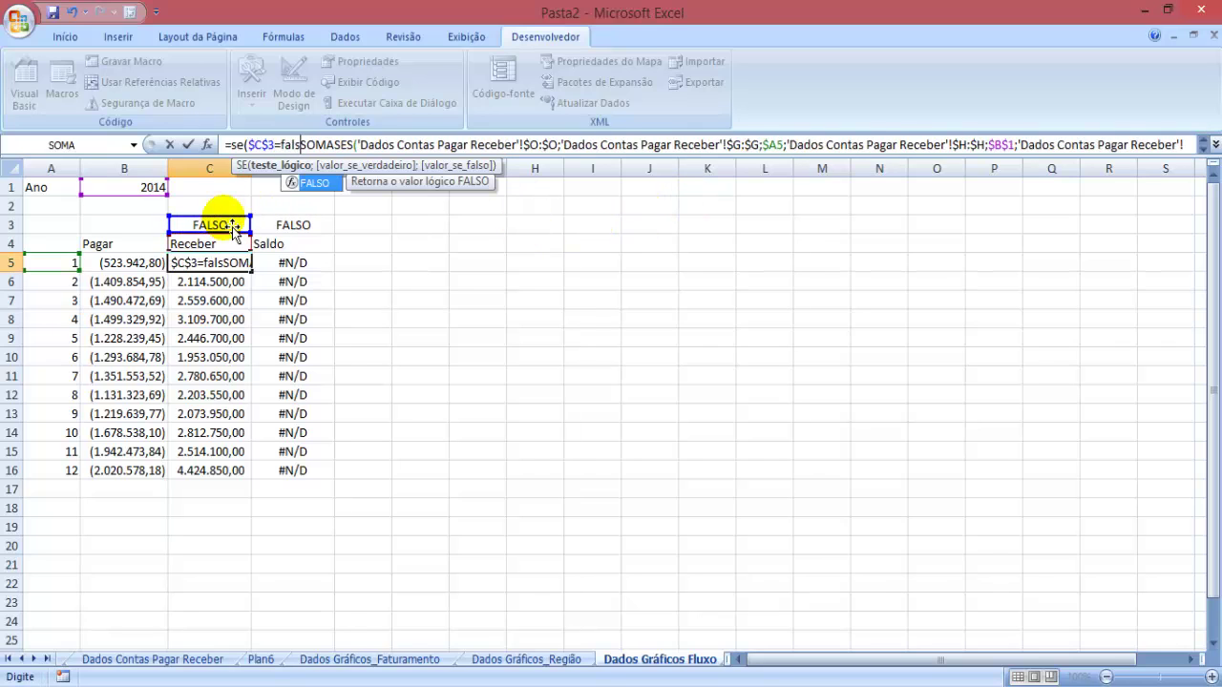
pyautogui.write('=')
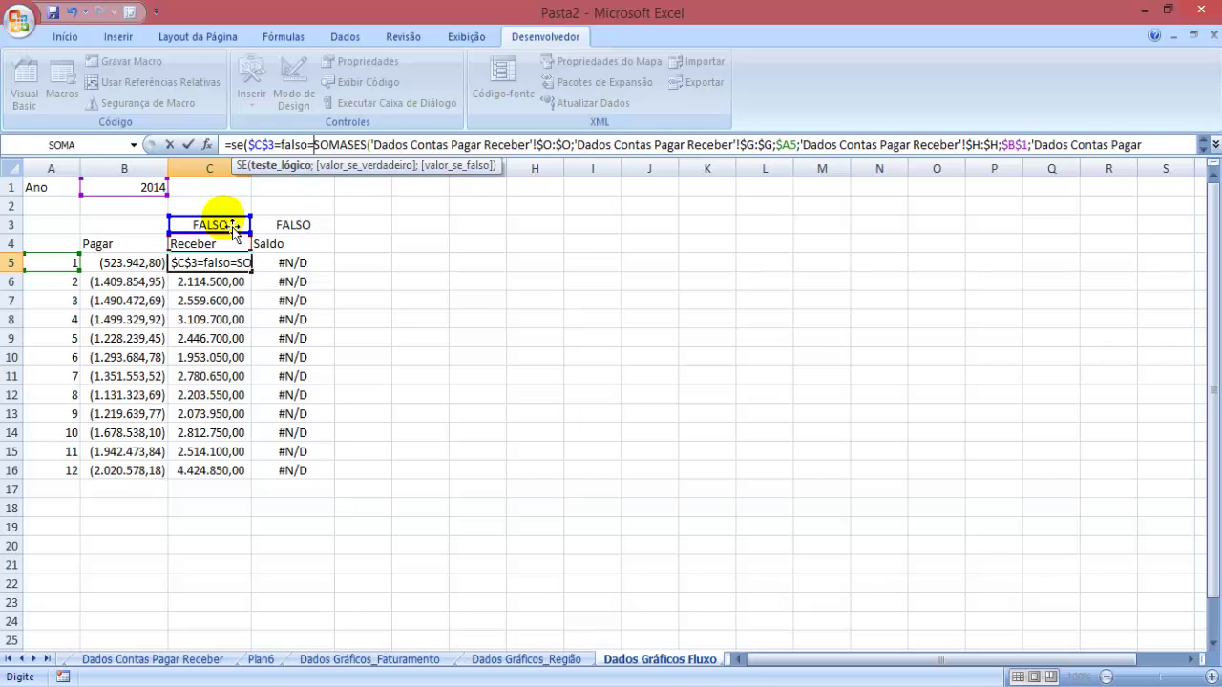
pyautogui.press('BackSpace')
# Make the SE in C5 return NÃO.DISP() when true and the SOMASES otherwise, and fill the formula down to C16
pyautogui.write(';nã')
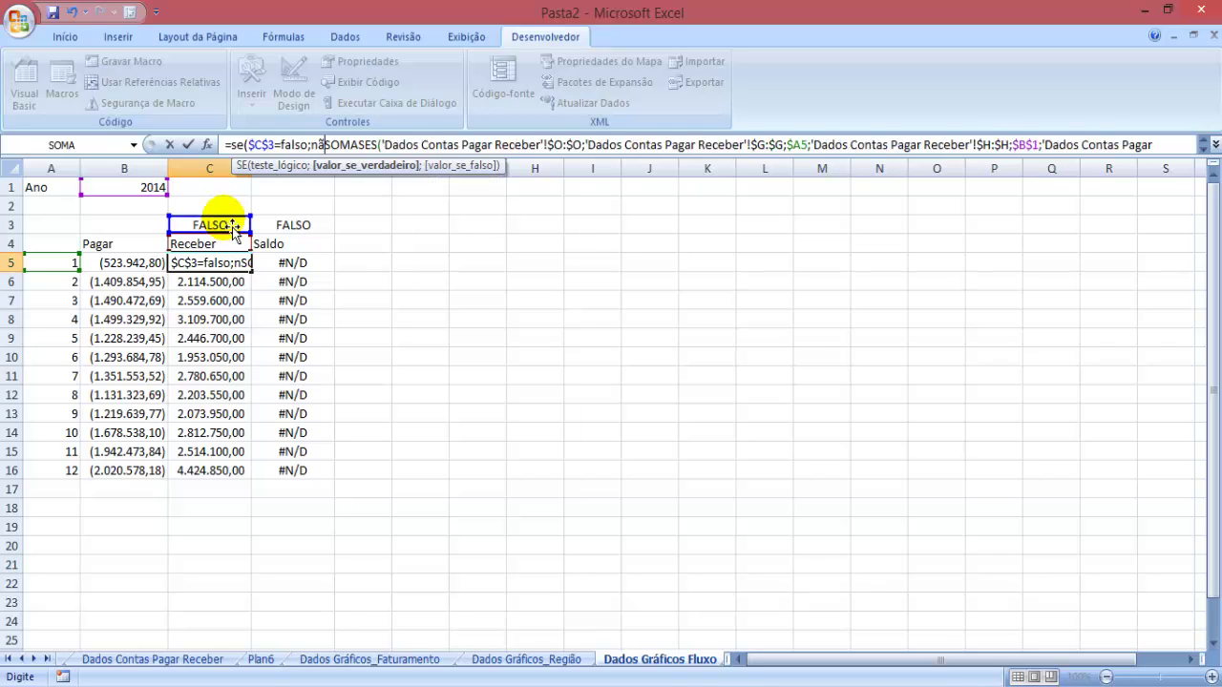
pyautogui.doubleClick(366, 202)
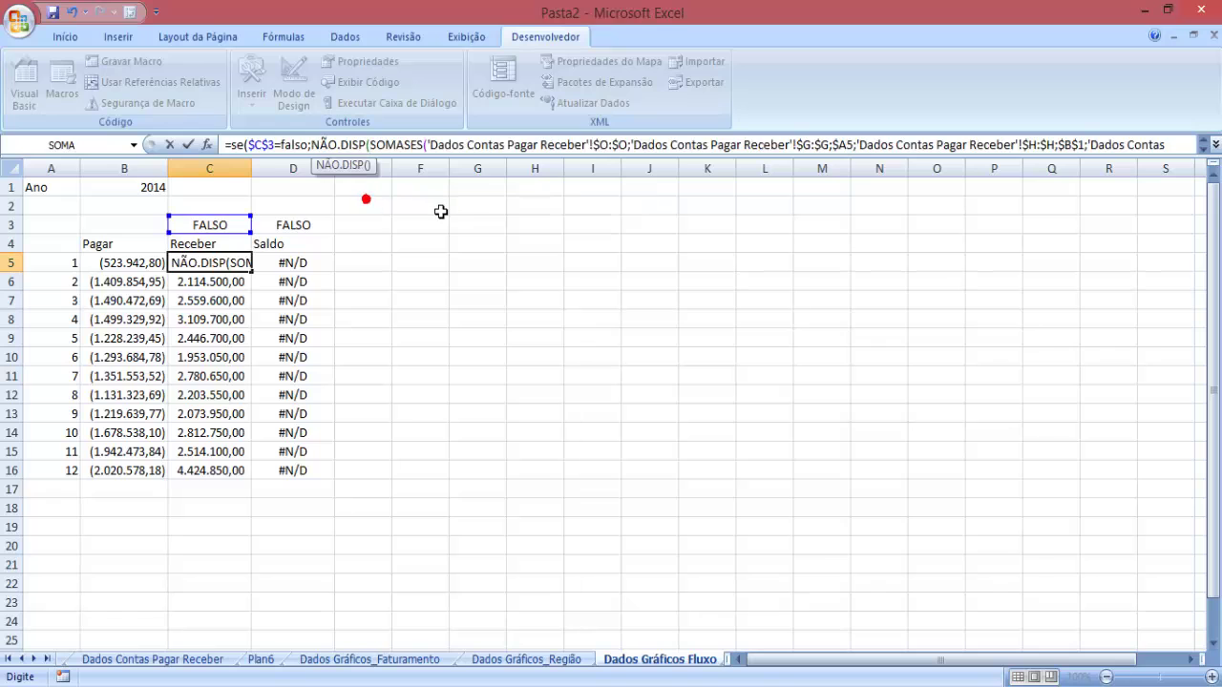
pyautogui.write(');')
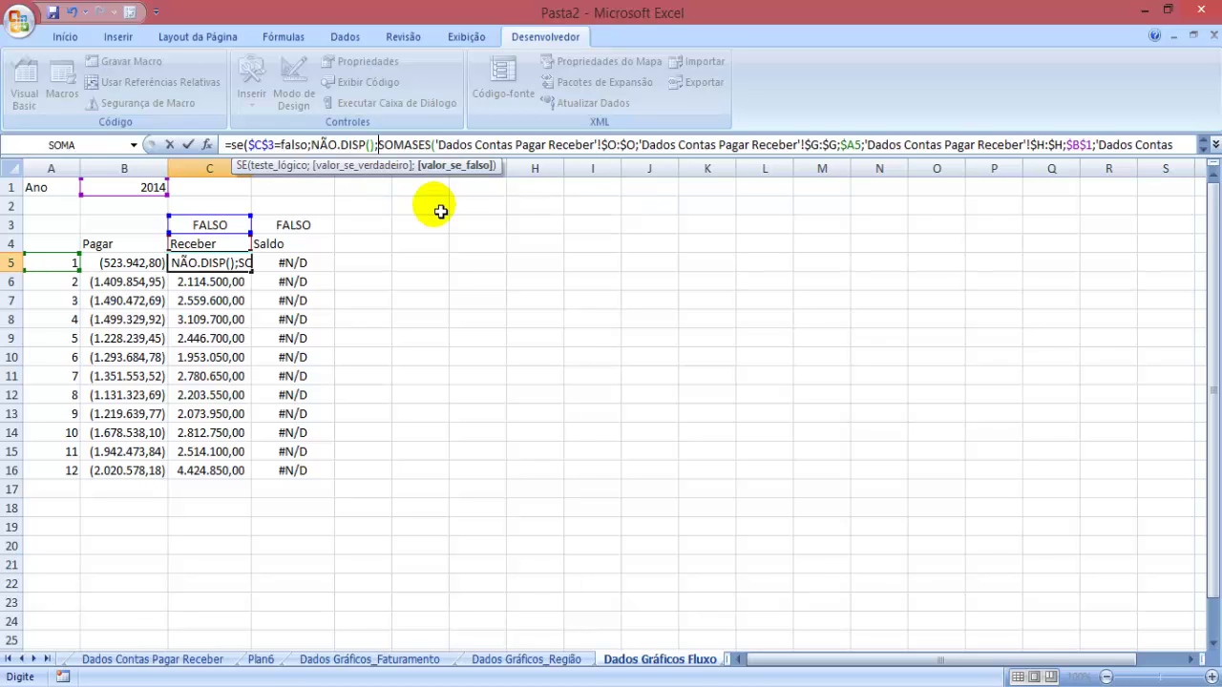
pyautogui.press('Return')
pyautogui.press('Return')
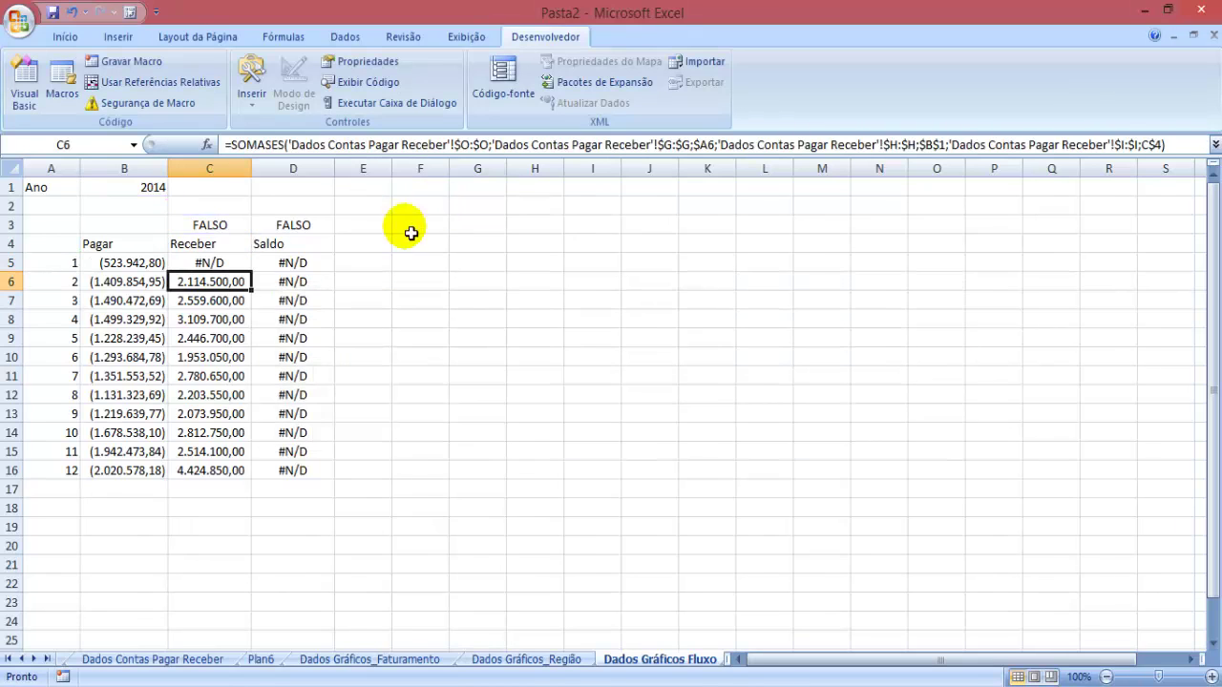
pyautogui.press('Up')
pyautogui.doubleClick(260, 278)
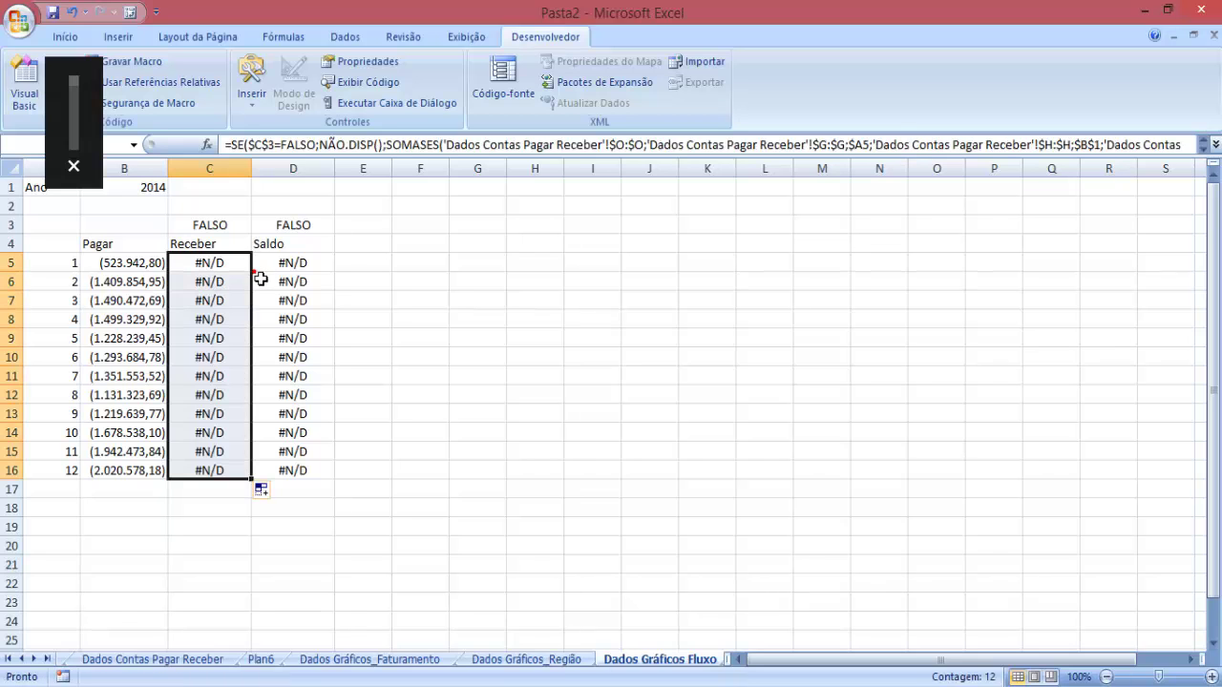
# Wrap the Pagar SOMASES formula in B5 in SE with $B$3=FALSO returning NÃO.DISP(), and fill it down to B16
pyautogui.click(143, 263)
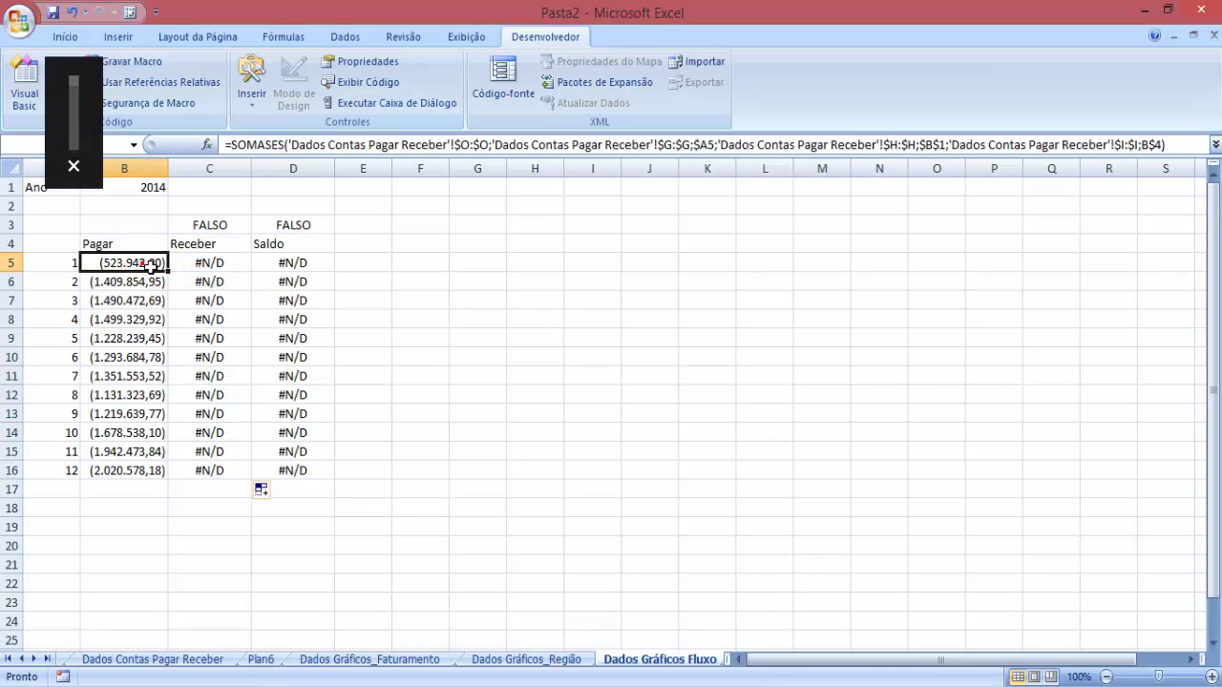
pyautogui.click(233, 151)
pyautogui.write('se(')
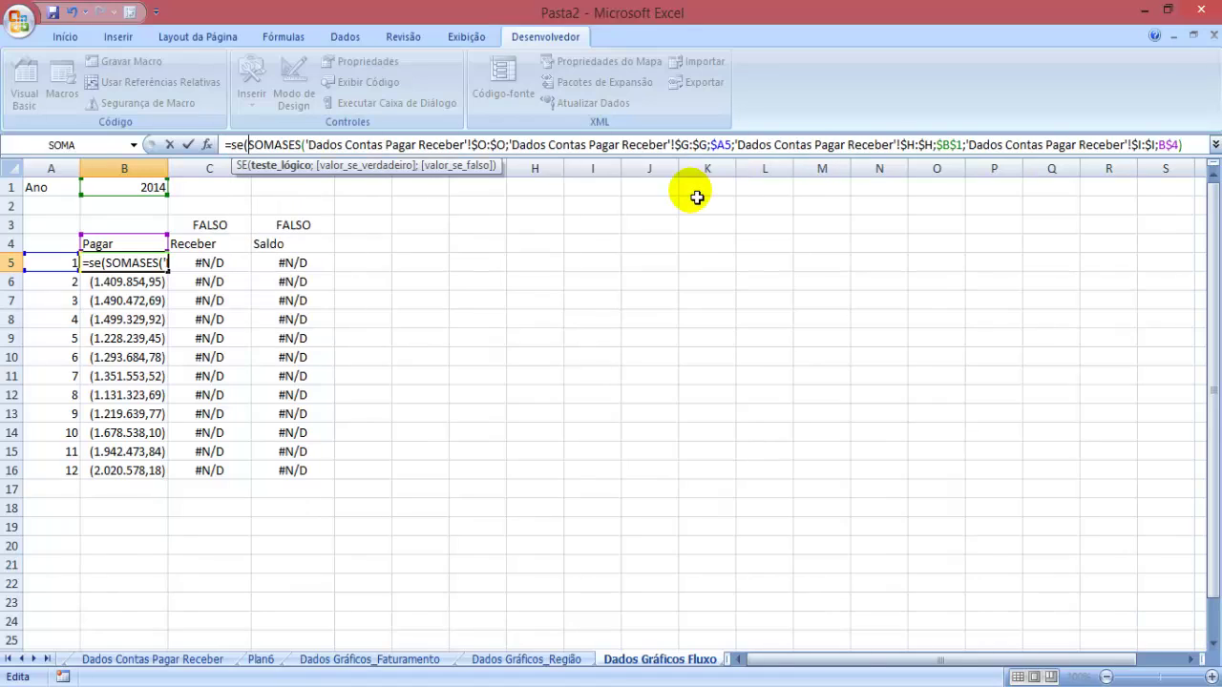
pyautogui.click(138, 231)
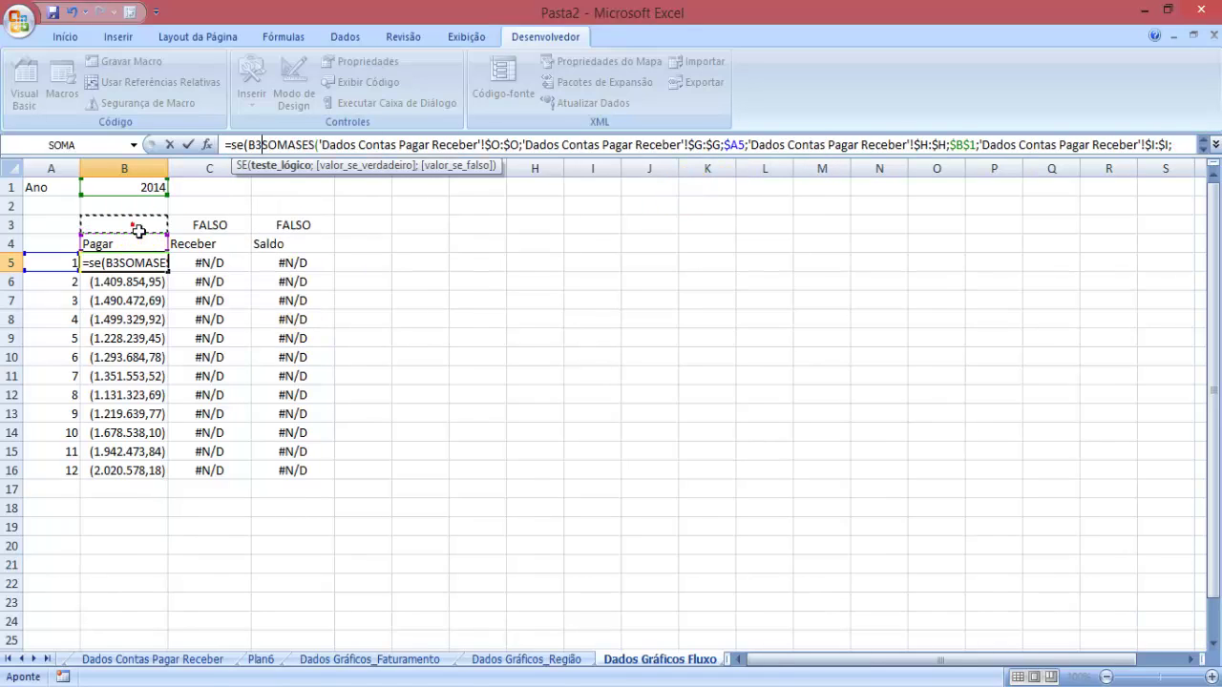
pyautogui.press('F4')
pyautogui.write('=falso;')
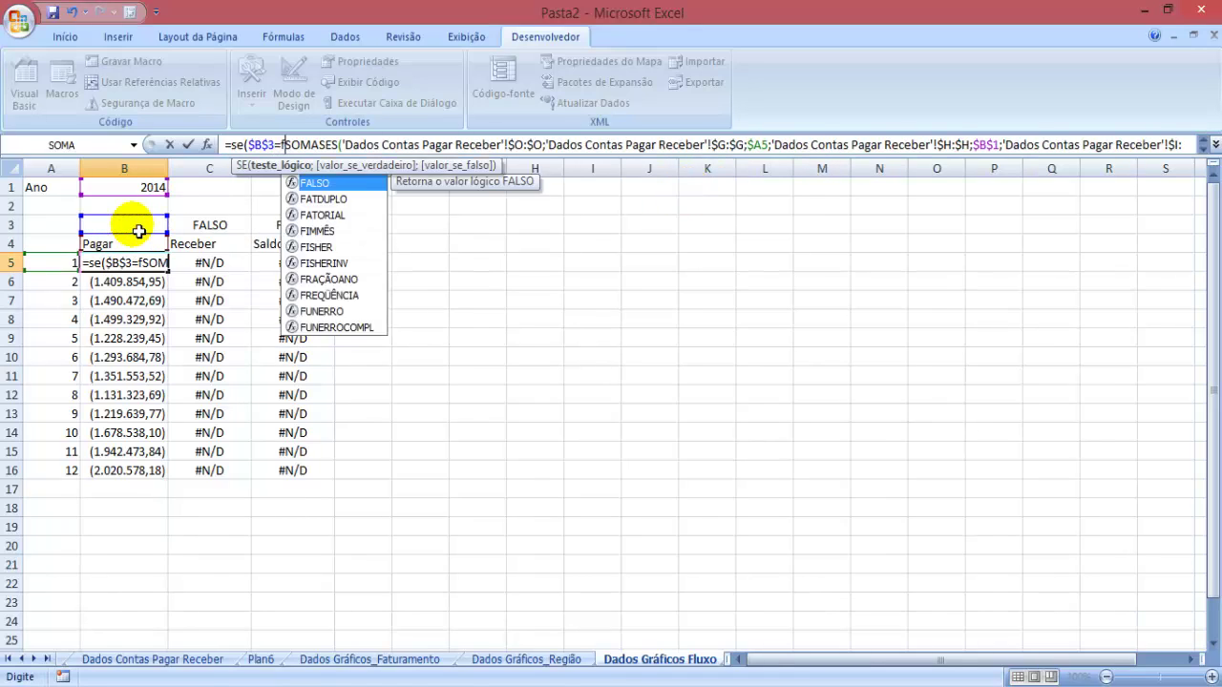
pyautogui.write('não')
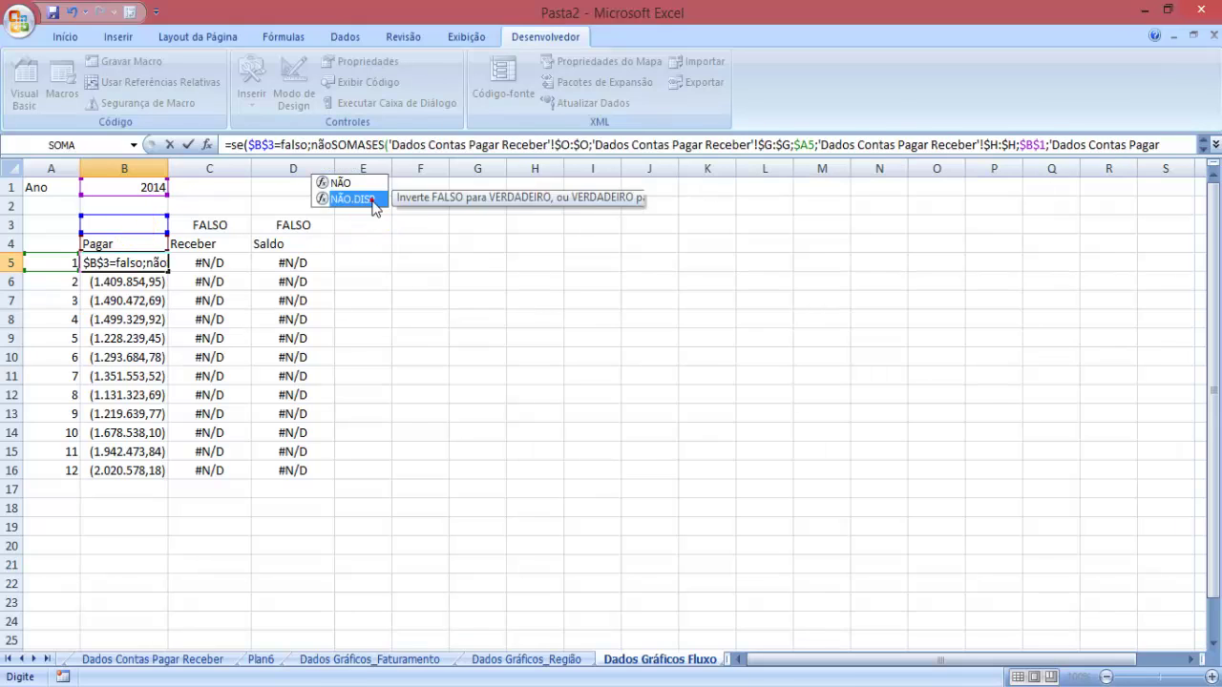
pyautogui.doubleClick(371, 200)
pyautogui.write(');')
pyautogui.press('Return')
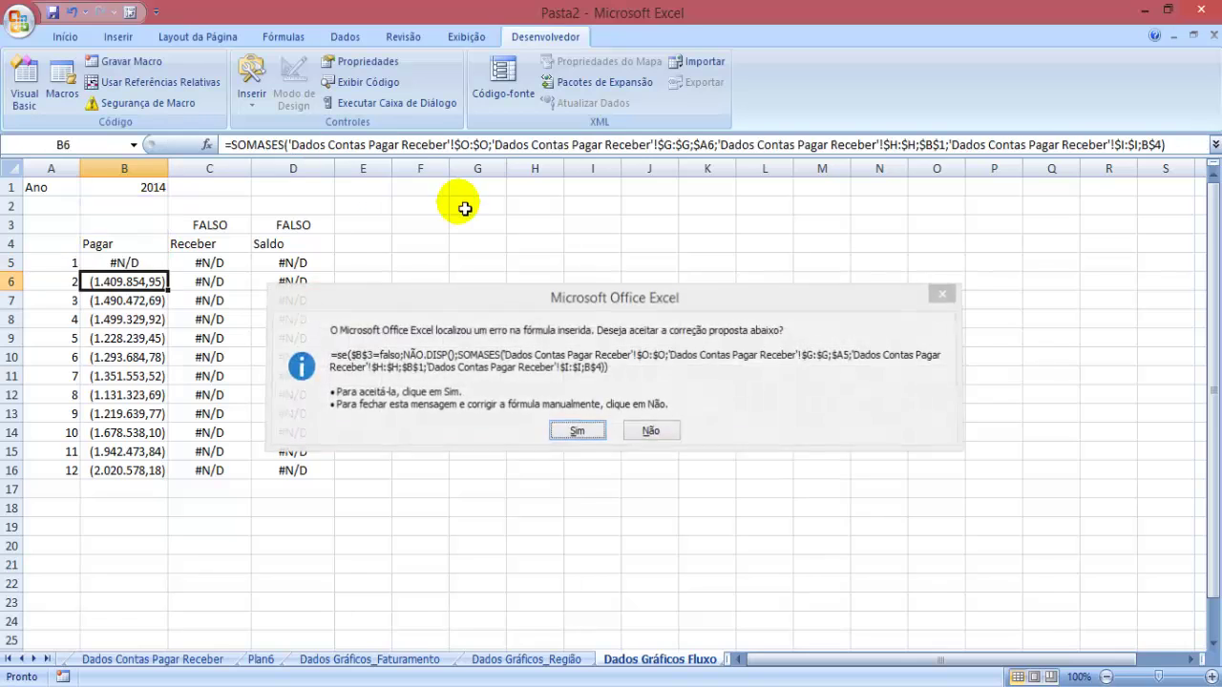
pyautogui.press('Return')
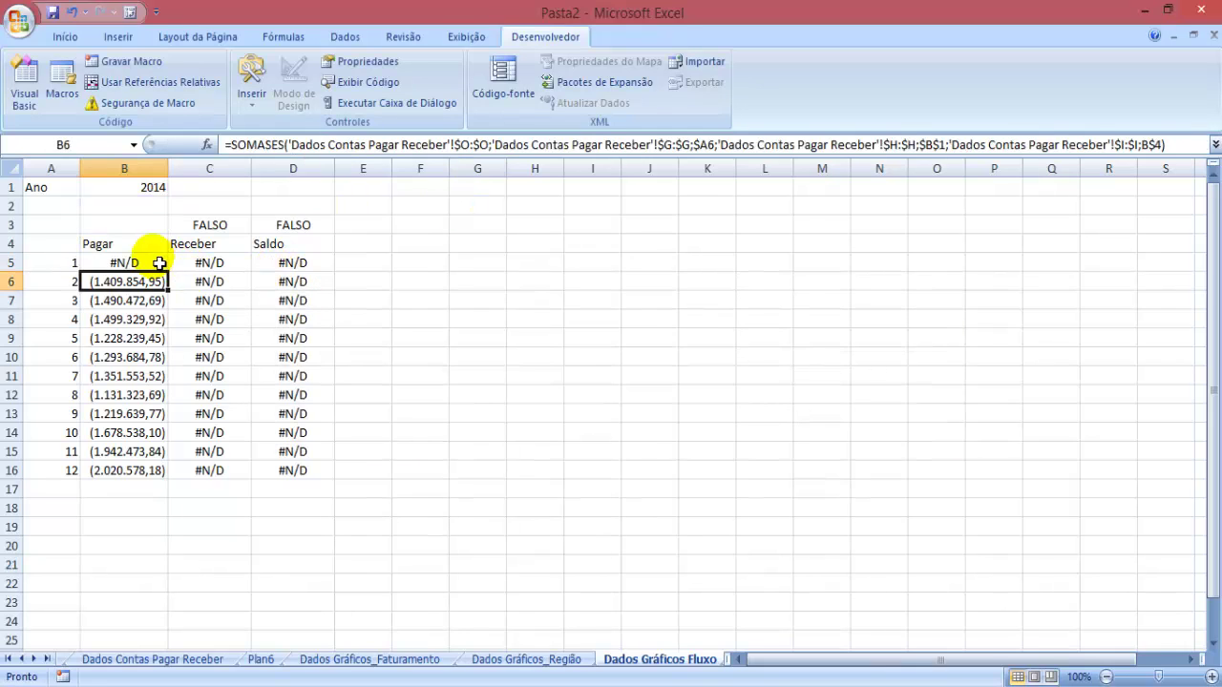
pyautogui.click(157, 260)
pyautogui.doubleClick(169, 272)
# Return to Plan1 and turn on the Contas a Pagar, Contas a Receber and Saldo check boxes
pyautogui.hotkey('ctrl', 'pageup')
pyautogui.hotkey('ctrl', 'pageup')
pyautogui.hotkey('ctrl', 'pageup')
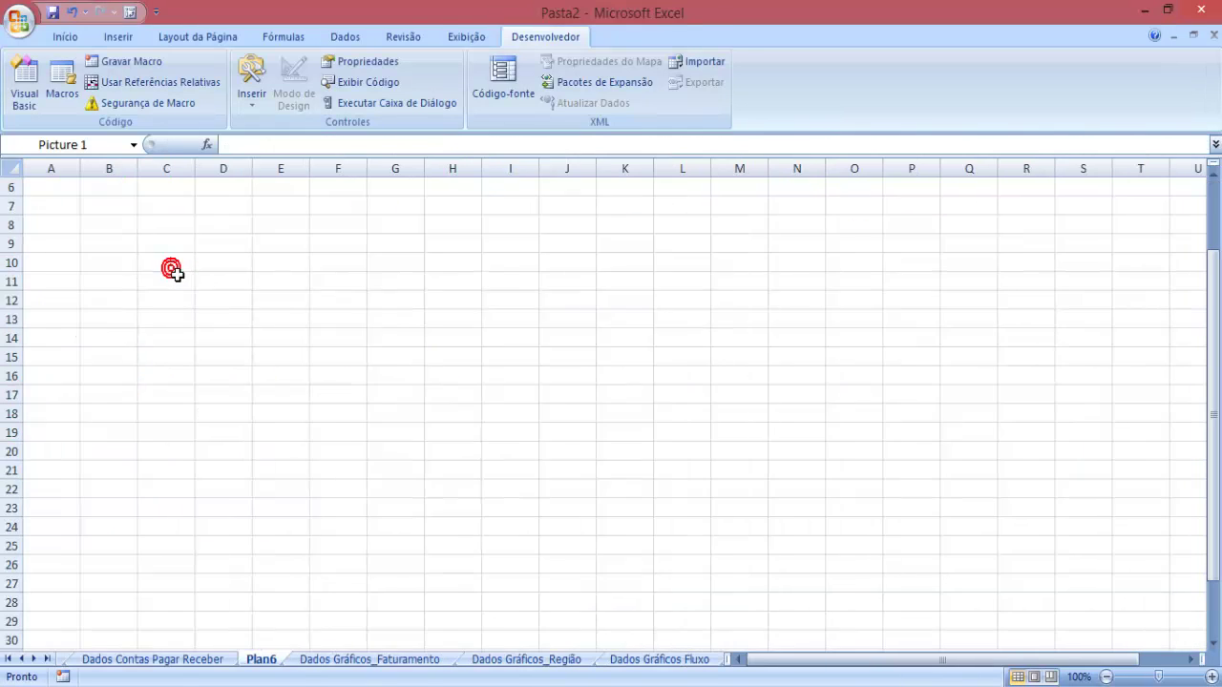
pyautogui.hotkey('ctrl', 'pageup')
pyautogui.hotkey('ctrl', 'pageup')
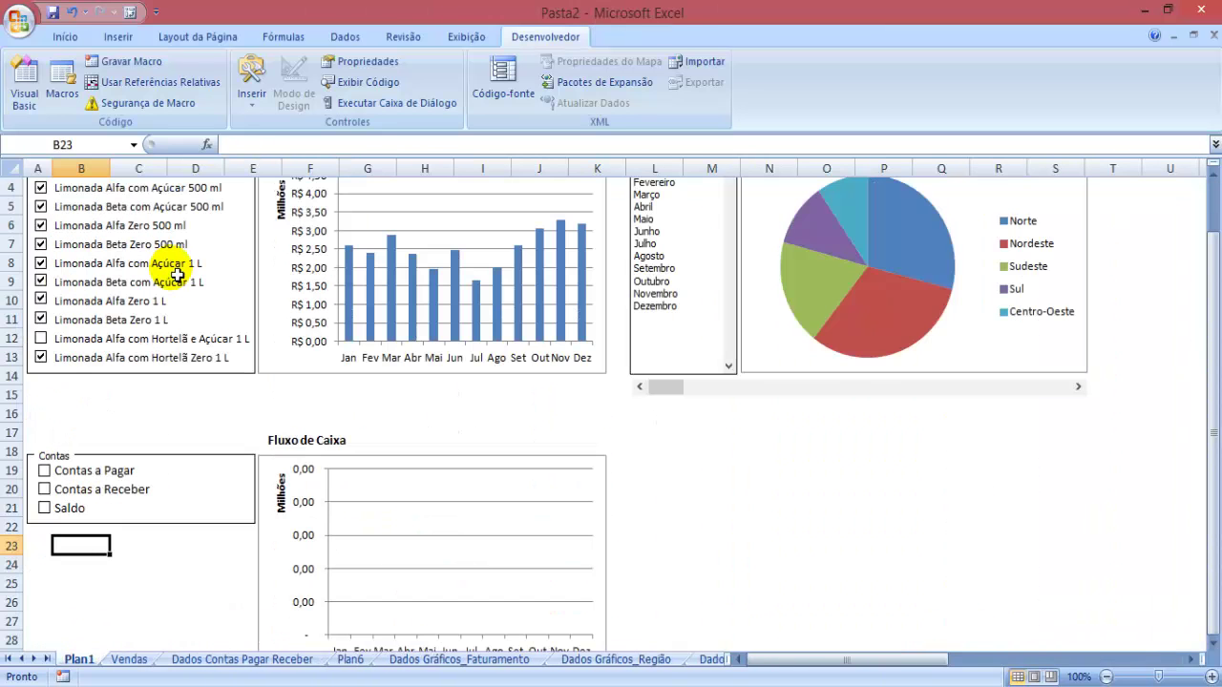
pyautogui.click(109, 471)
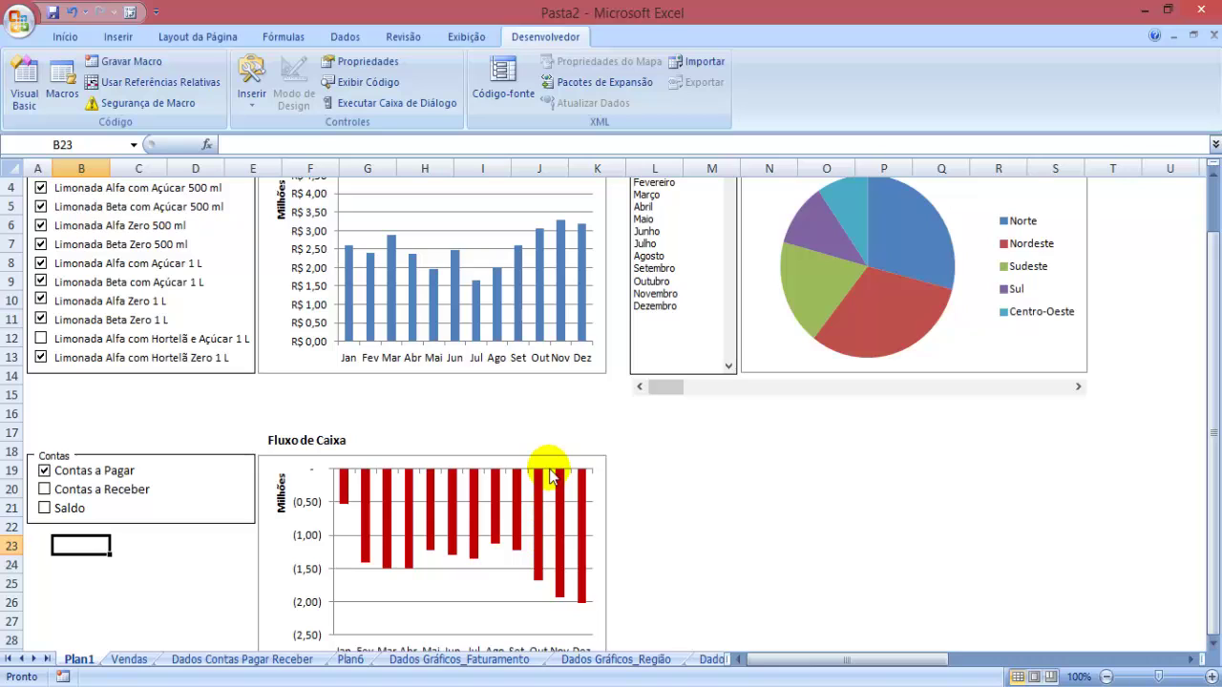
pyautogui.click(101, 491)
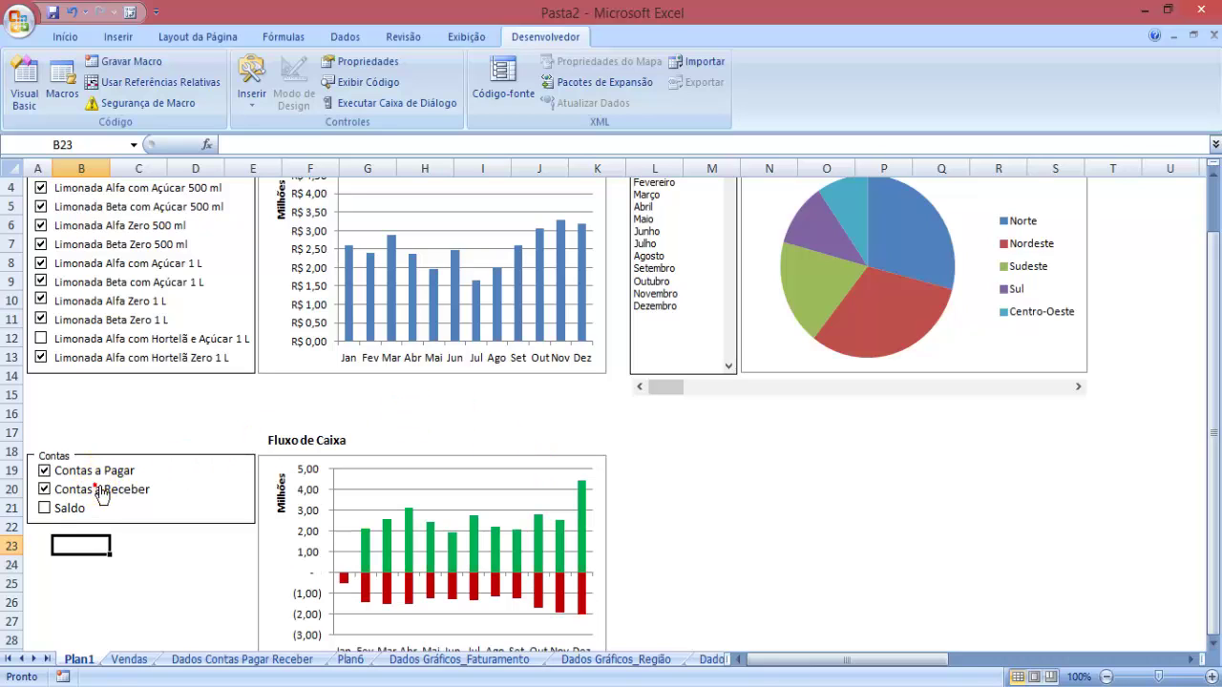
pyautogui.click(72, 510)
# Turn Contas a Receber and Contas a Pagar off and on again to test how the Fluxo de Caixa chart responds
pyautogui.click(79, 492)
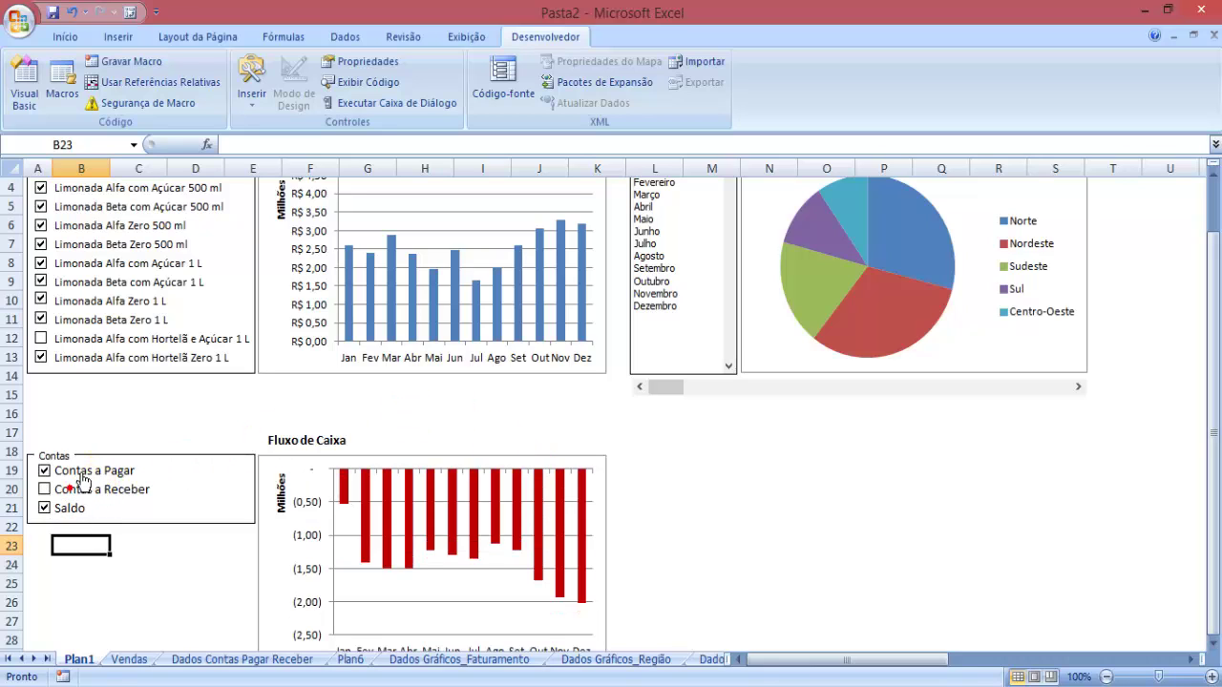
pyautogui.click(82, 473)
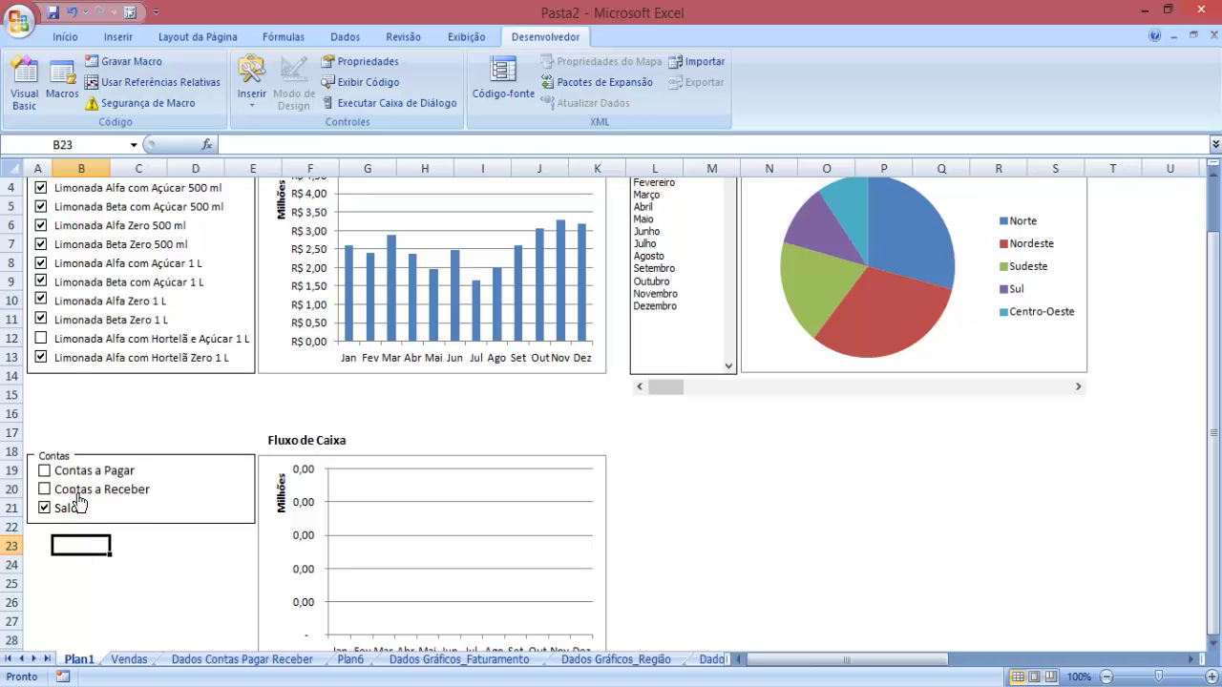
pyautogui.click(80, 492)
pyautogui.click(86, 474)
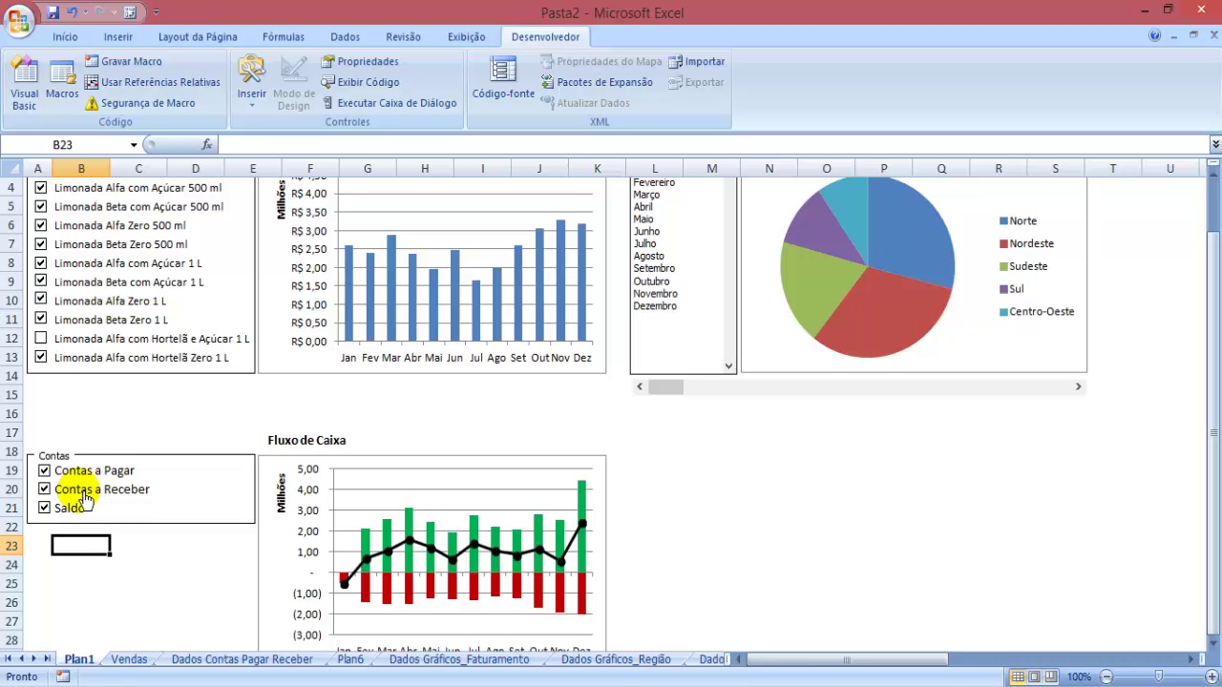
# On Dados Gráficos Fluxo, copy the Pagar, Receber and Saldo formulas in B5:D16 and paste them starting at F5
pyautogui.click(410, 663)
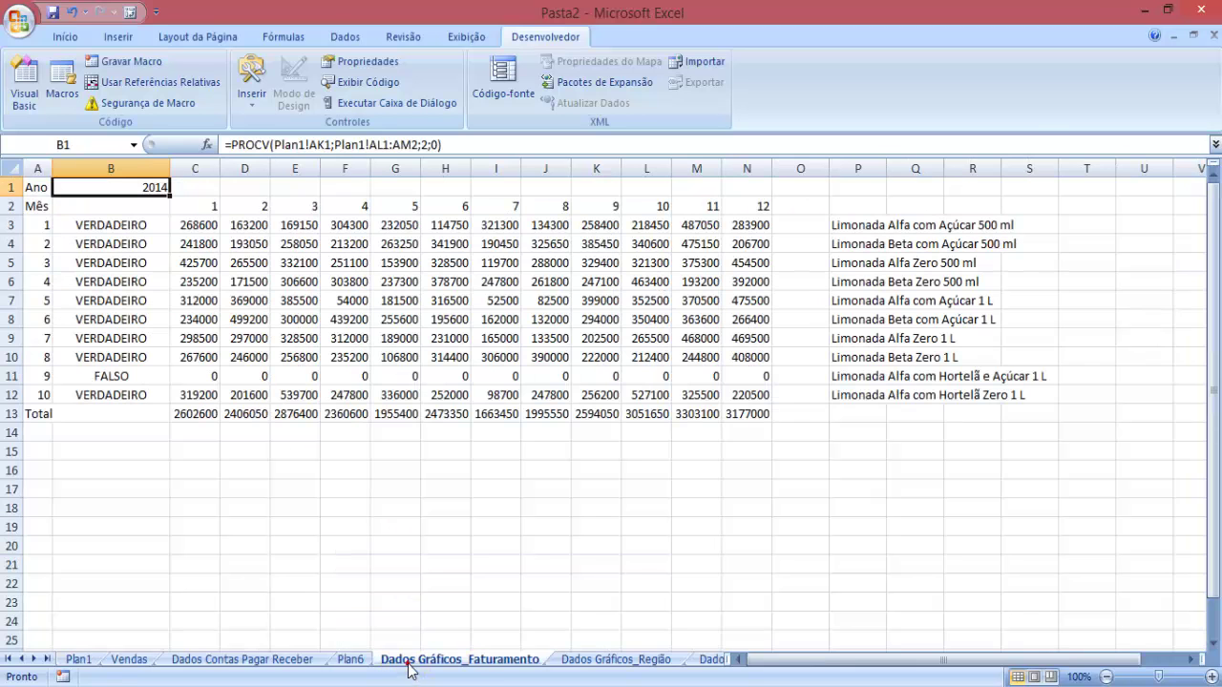
pyautogui.click(611, 660)
pyautogui.click(711, 659)
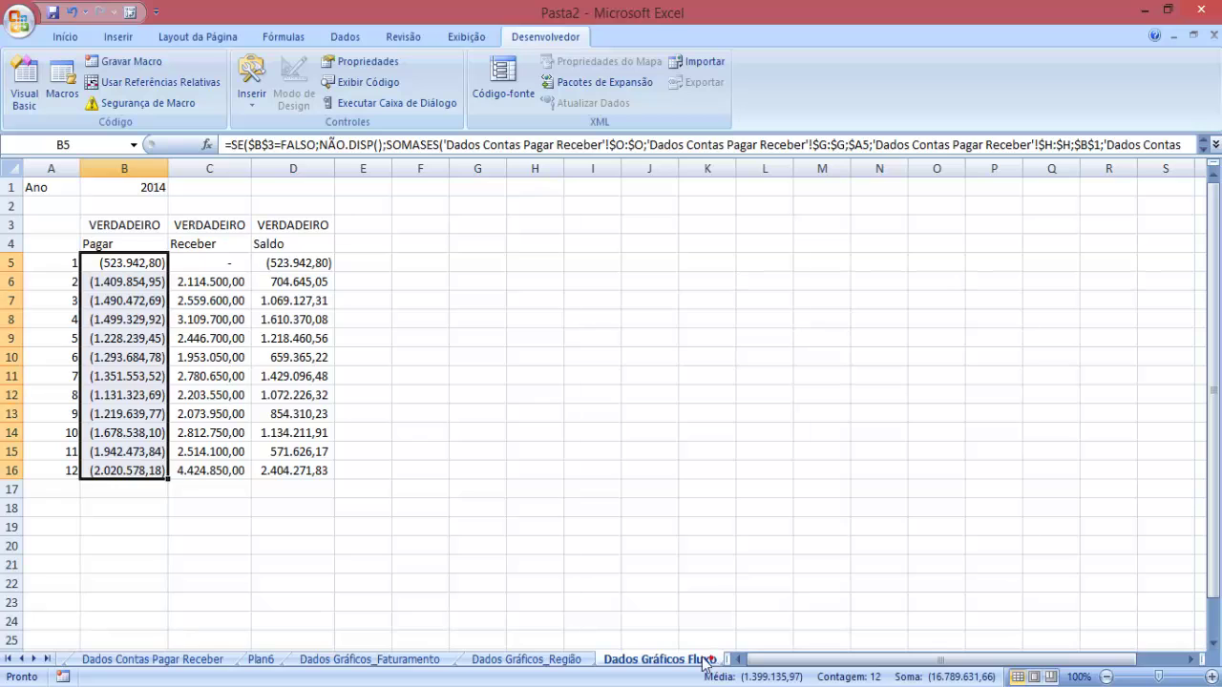
pyautogui.click(521, 541)
pyautogui.click(404, 511)
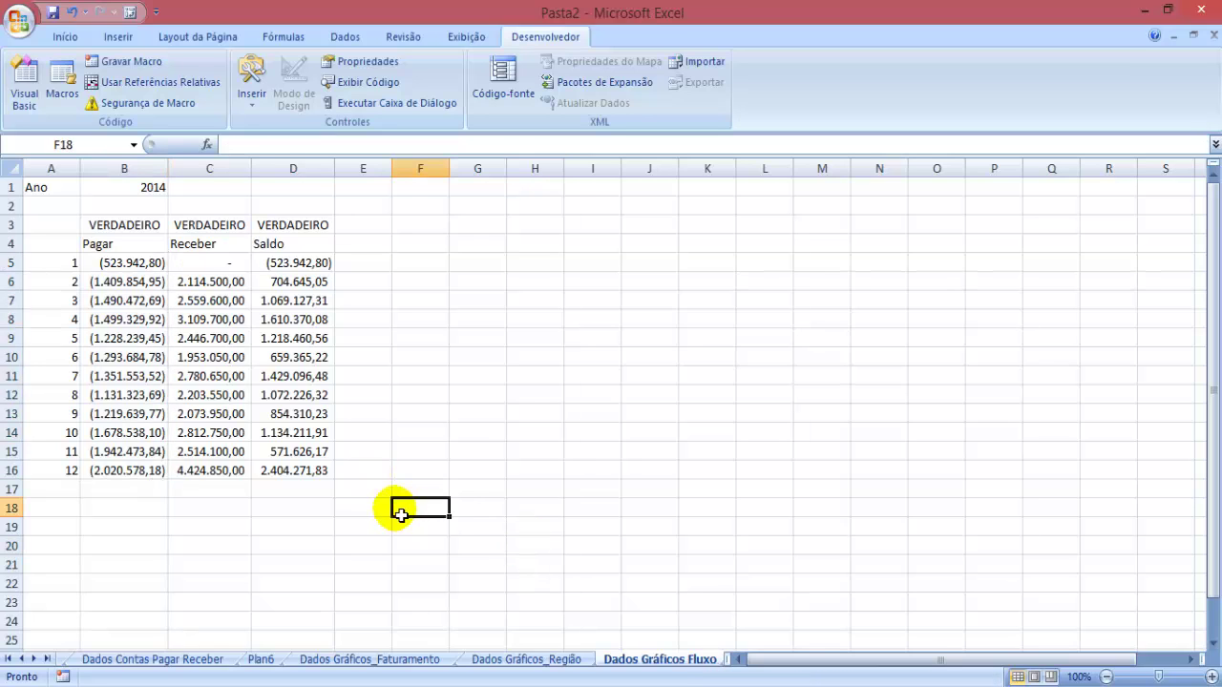
pyautogui.click(416, 266)
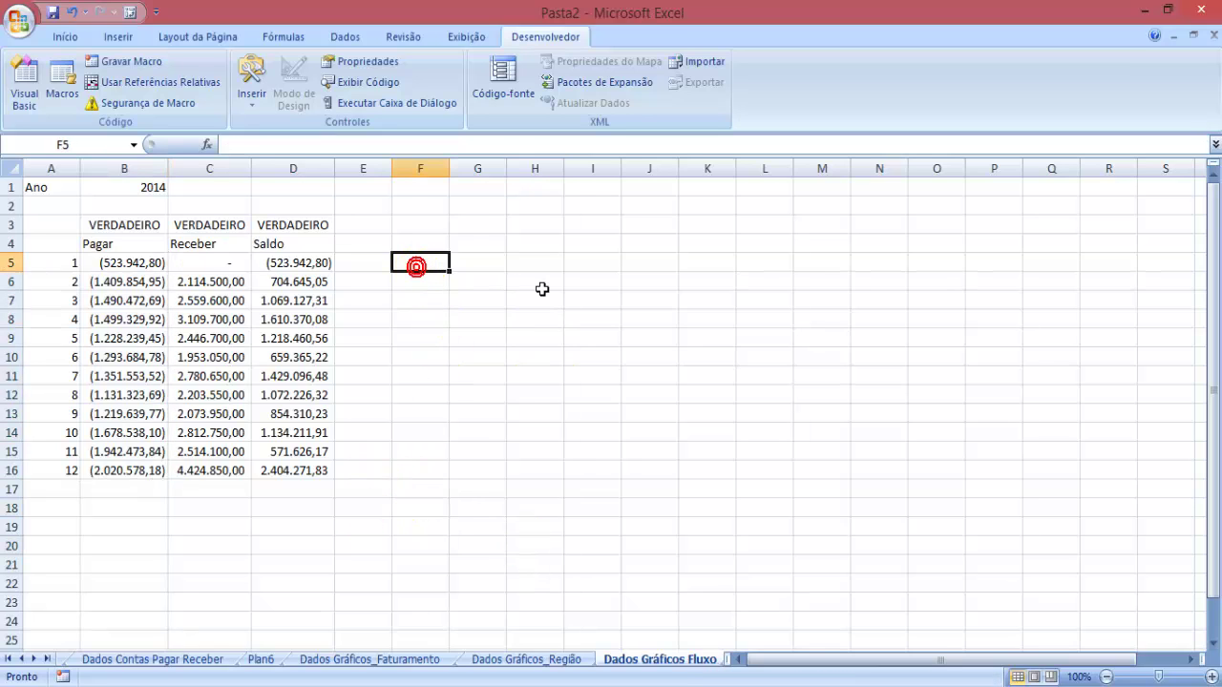
pyautogui.moveTo(133, 264); pyautogui.dragTo(315, 472)
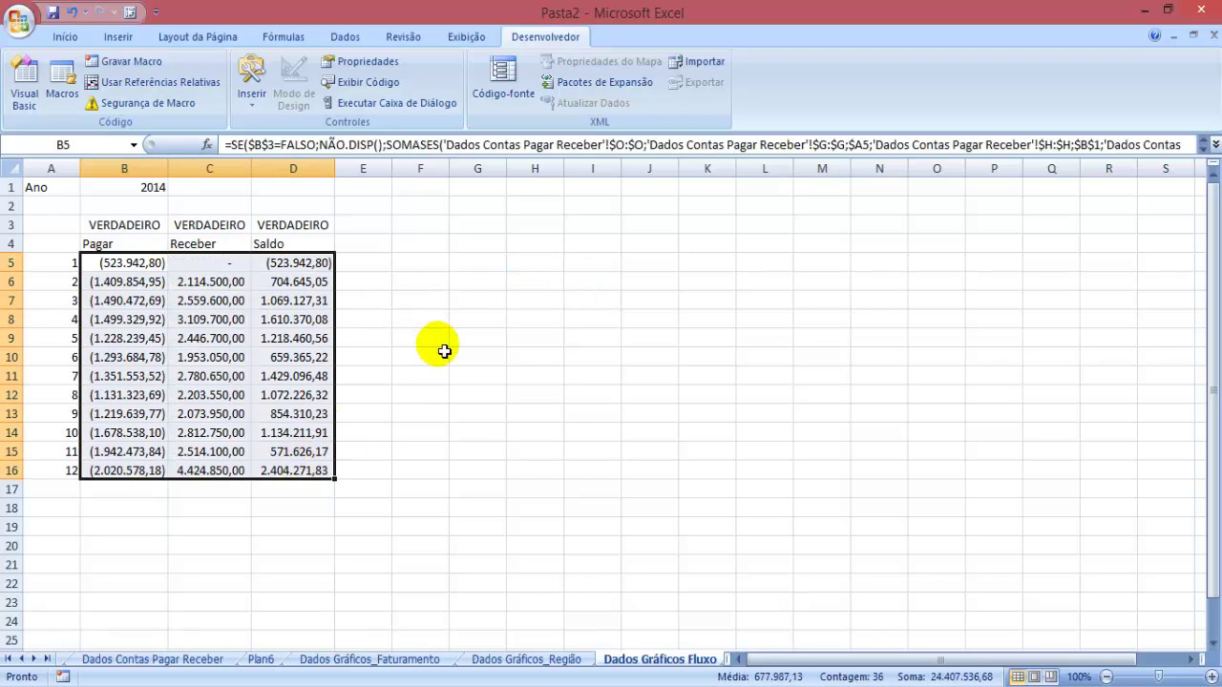
pyautogui.hotkey('ctrl', 'c')
pyautogui.click(431, 273)
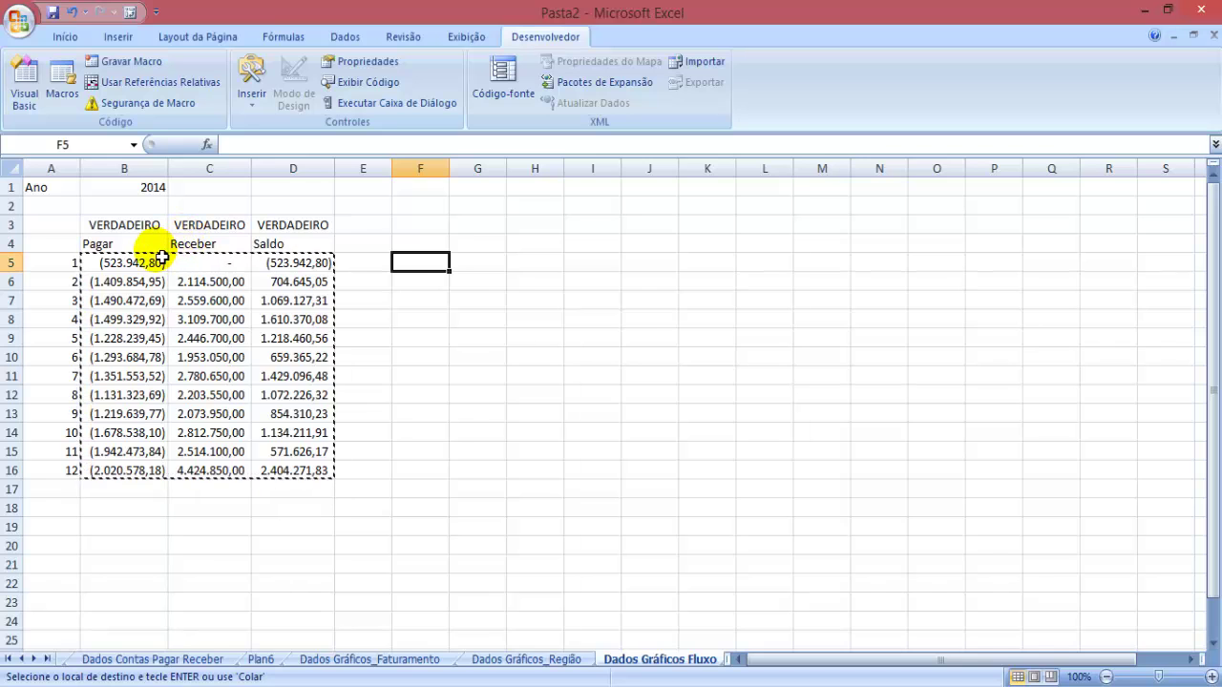
pyautogui.moveTo(161, 261); pyautogui.dragTo(327, 471)
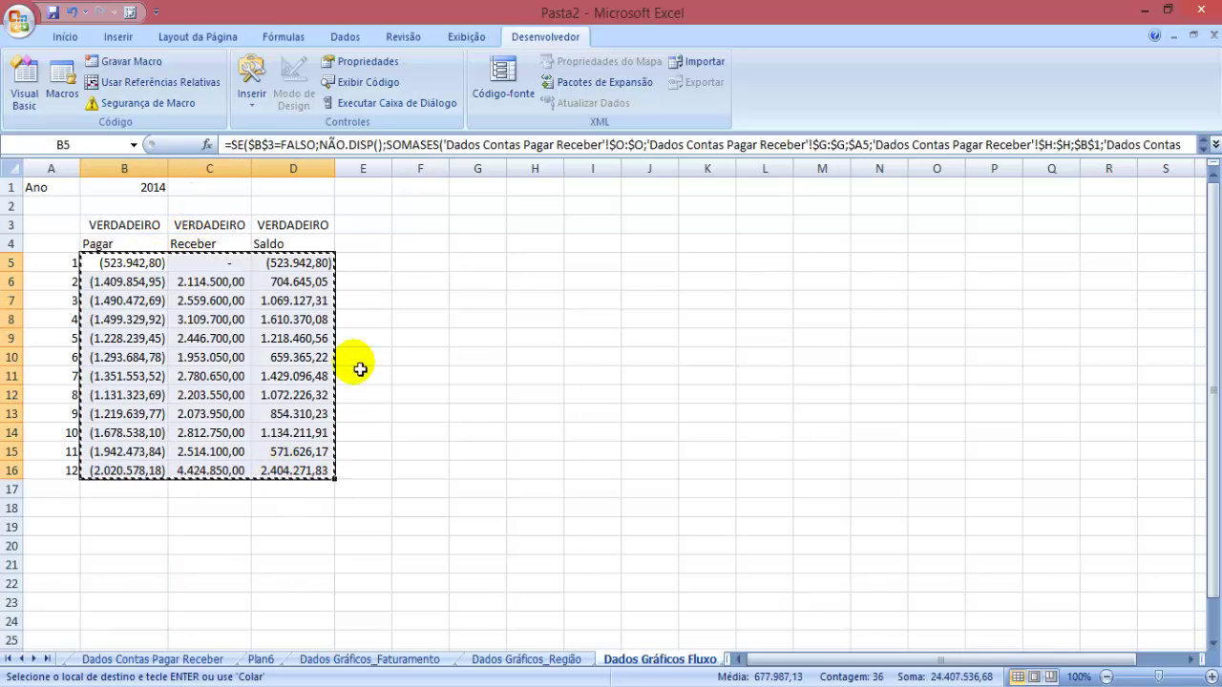
pyautogui.click(410, 268)
pyautogui.hotkey('ctrl', 'v')
pyautogui.hotkey('ctrl', 'z')
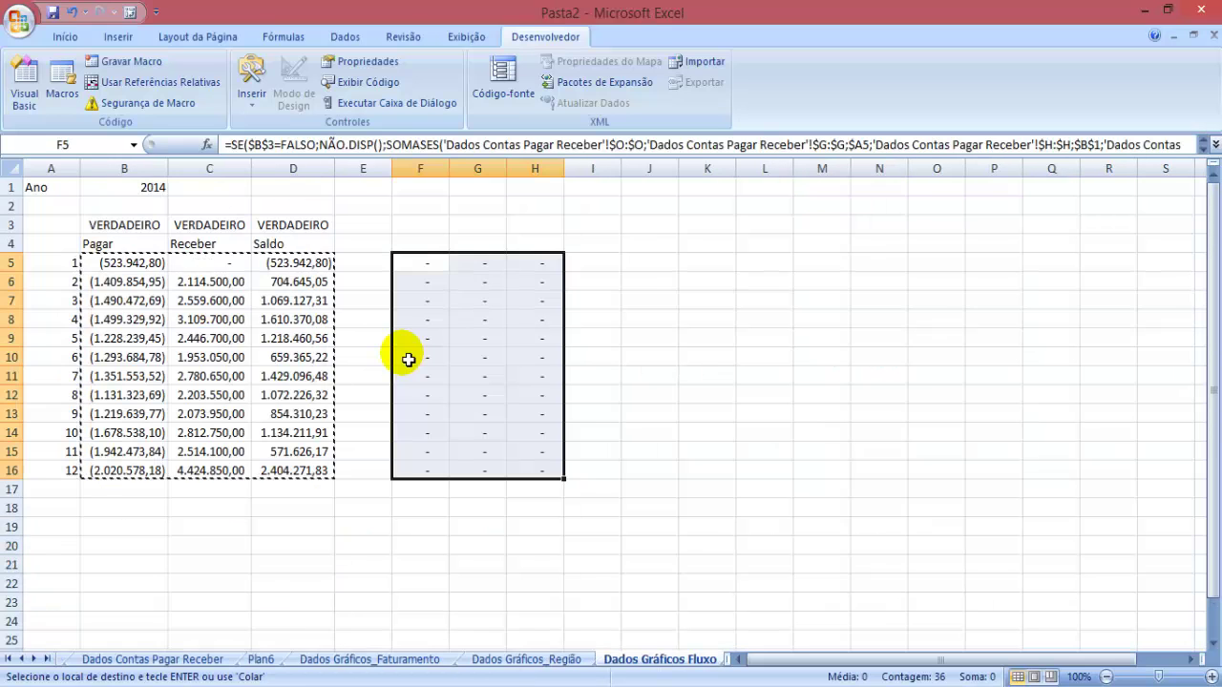
# Try to reduce the copied formula in F10 to its SOMASES part, and clear the pasted block F5:H16
pyautogui.click(409, 358)
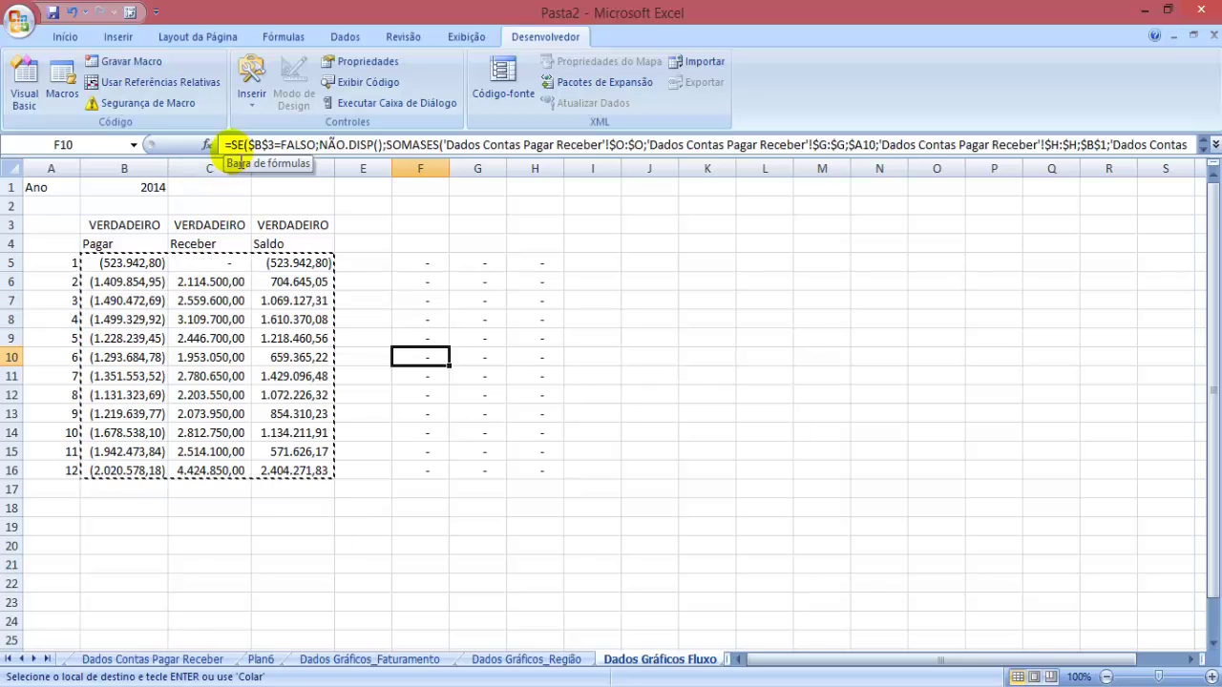
pyautogui.click(232, 149)
pyautogui.press('Delete')
pyautogui.press('Delete')
pyautogui.press('Delete')
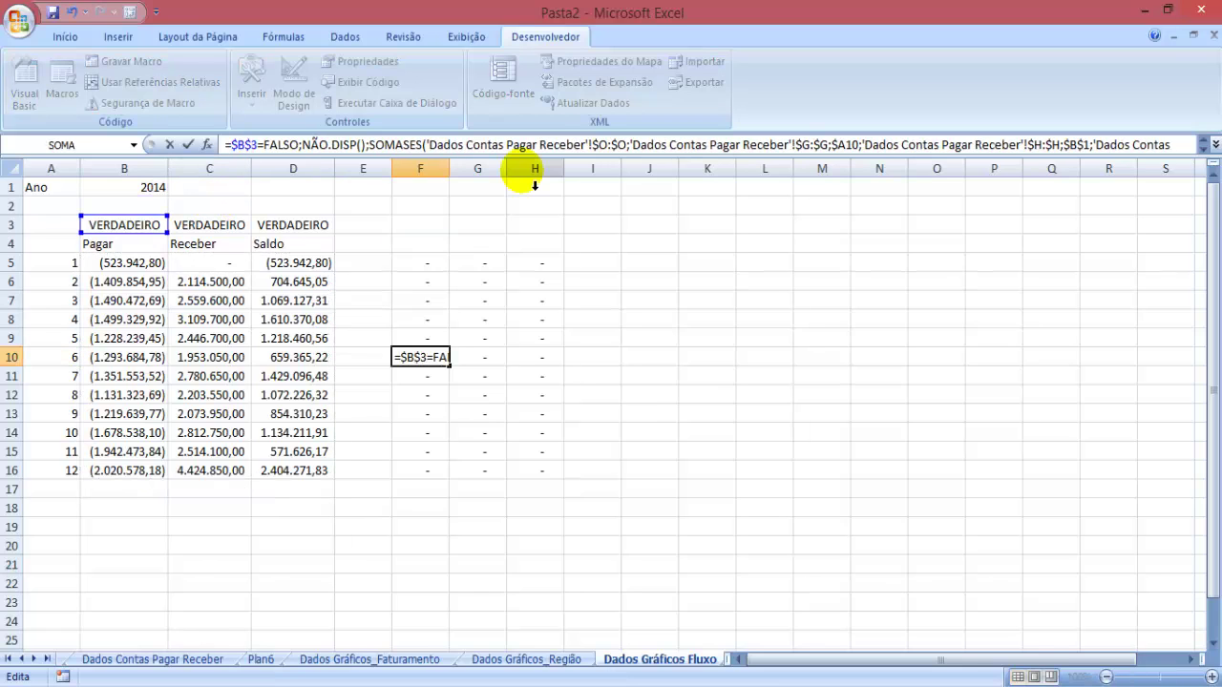
pyautogui.press('Delete')
pyautogui.press('Delete')
pyautogui.press('Delete')
pyautogui.press('Delete')
pyautogui.press('Delete')
pyautogui.press('Delete')
pyautogui.press('Delete')
pyautogui.press('Delete')
pyautogui.press('Delete')
pyautogui.press('Delete')
pyautogui.press('Delete')
pyautogui.press('Delete')
pyautogui.press('Delete')
pyautogui.press('Delete')
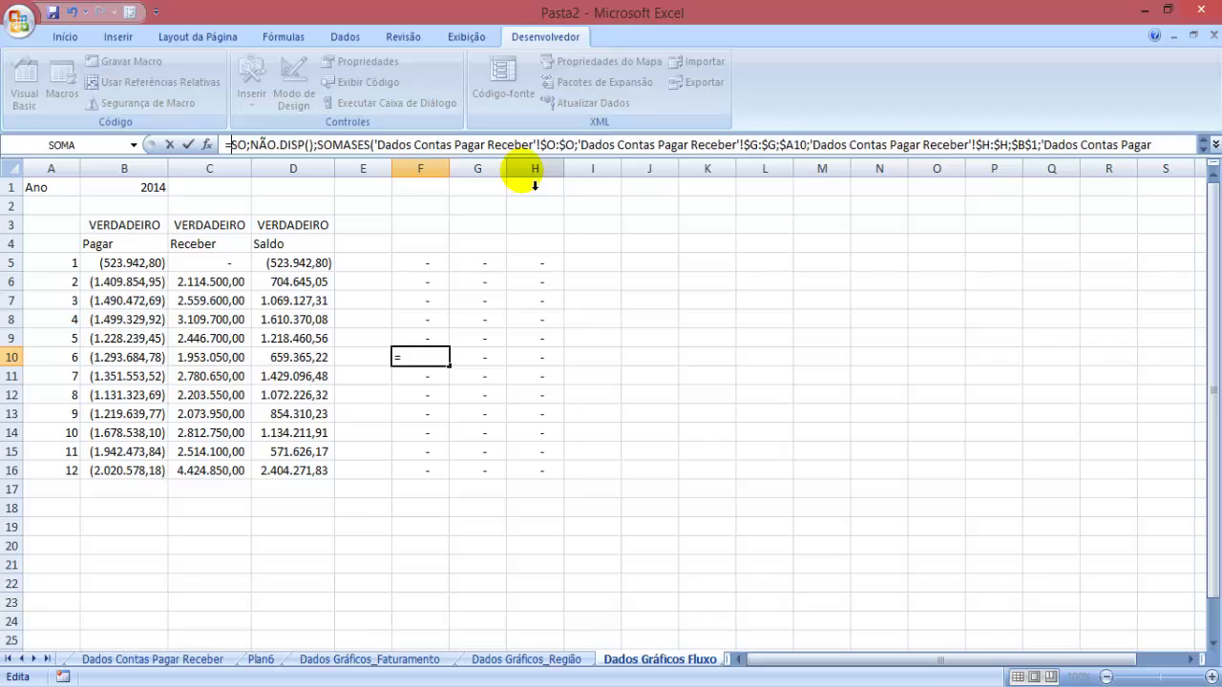
pyautogui.press('Delete')
pyautogui.press('Delete')
pyautogui.press('Delete')
pyautogui.press('Delete')
pyautogui.press('Delete')
pyautogui.press('Delete')
pyautogui.press('Delete')
pyautogui.press('Delete')
pyautogui.press('Delete')
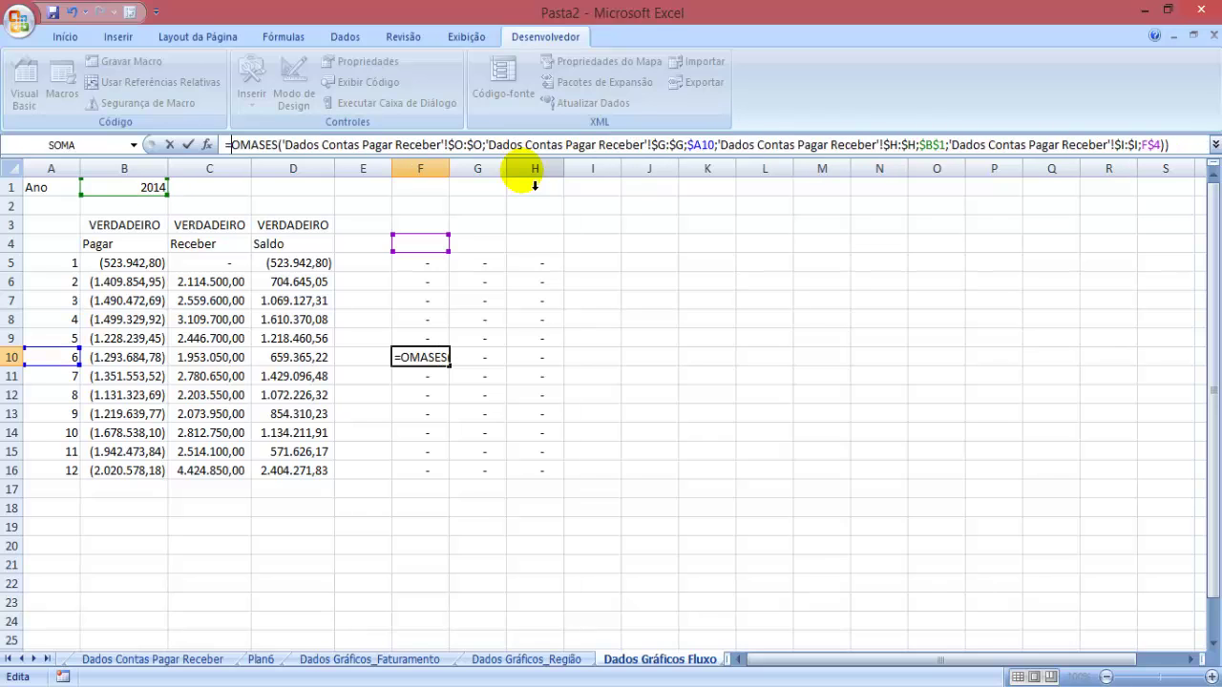
pyautogui.press('Return')
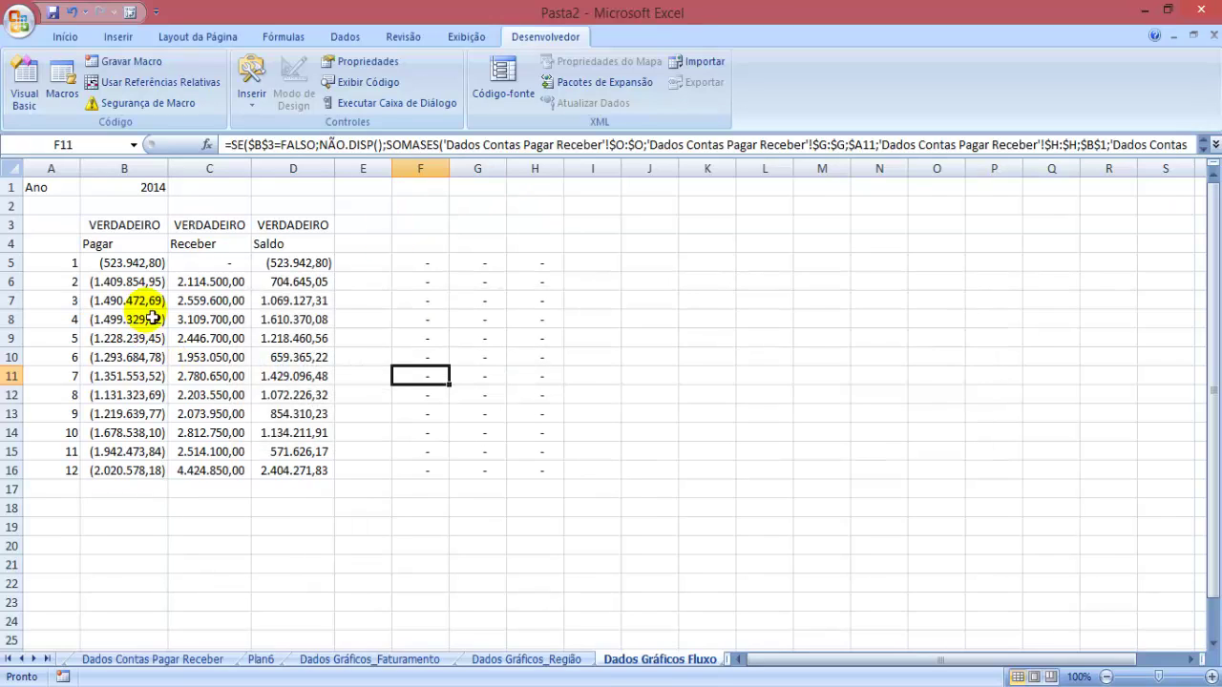
pyautogui.click(151, 272)
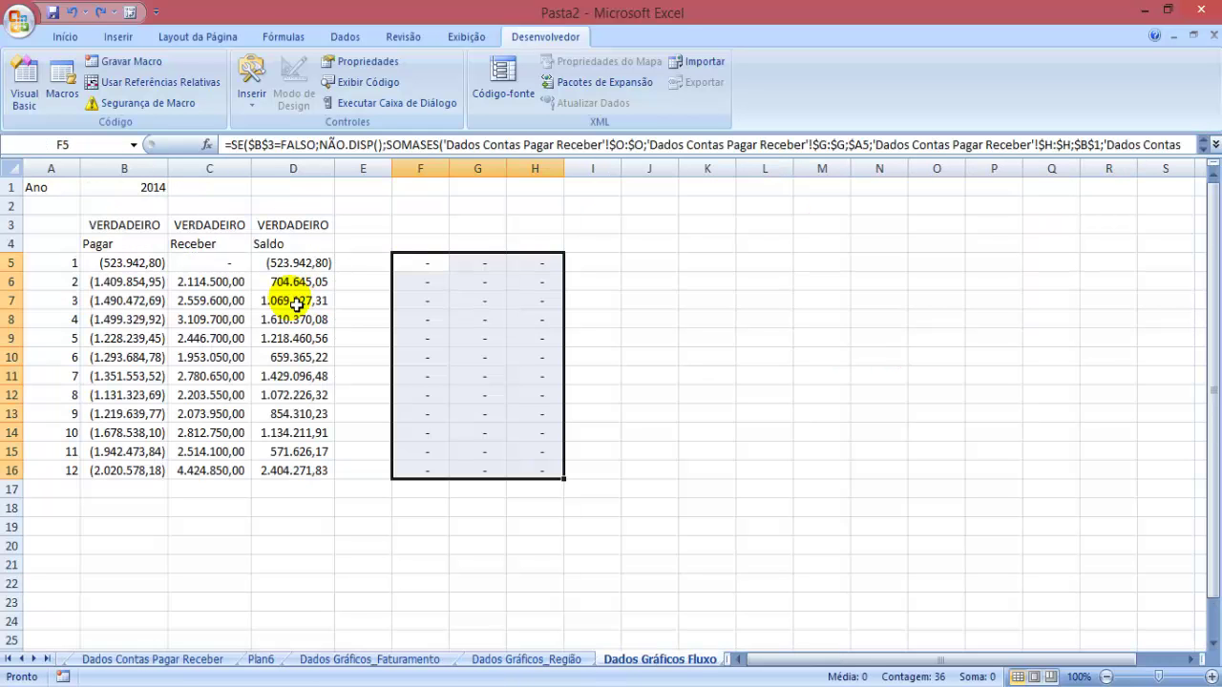
pyautogui.click(311, 270)
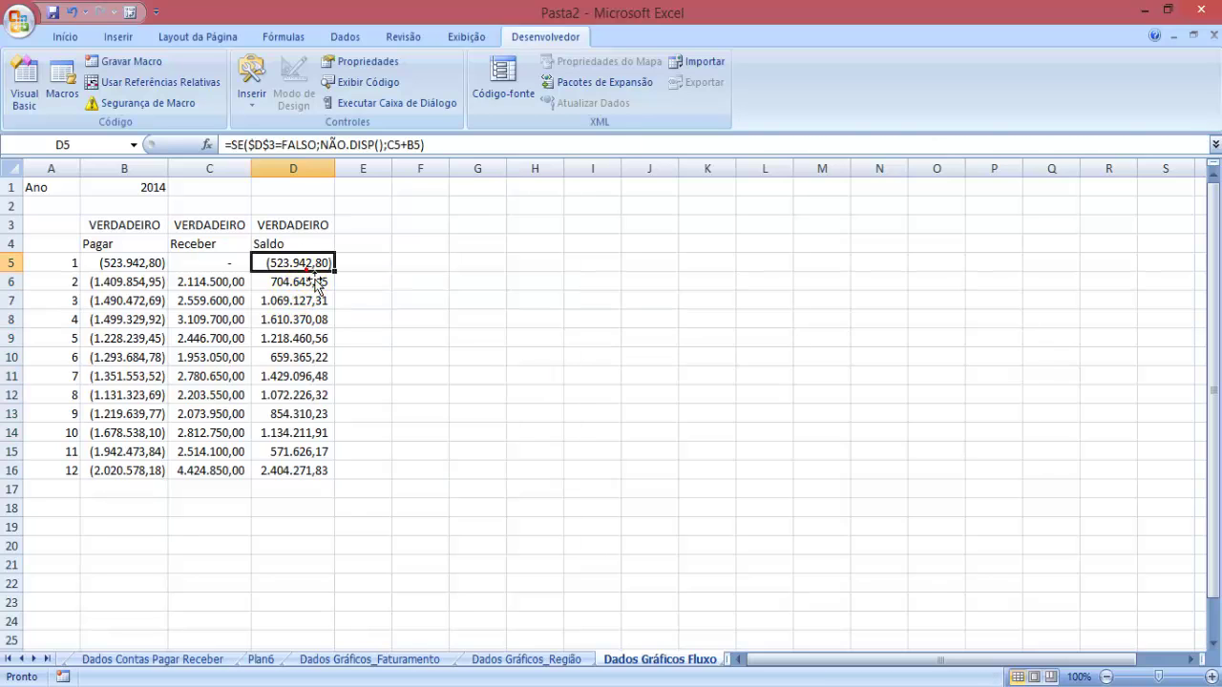
# Remove the SE and NÃO.DISP test from the Receber formula in C5, leaving only SOMASES, and fill it down to C16
pyautogui.click(239, 270)
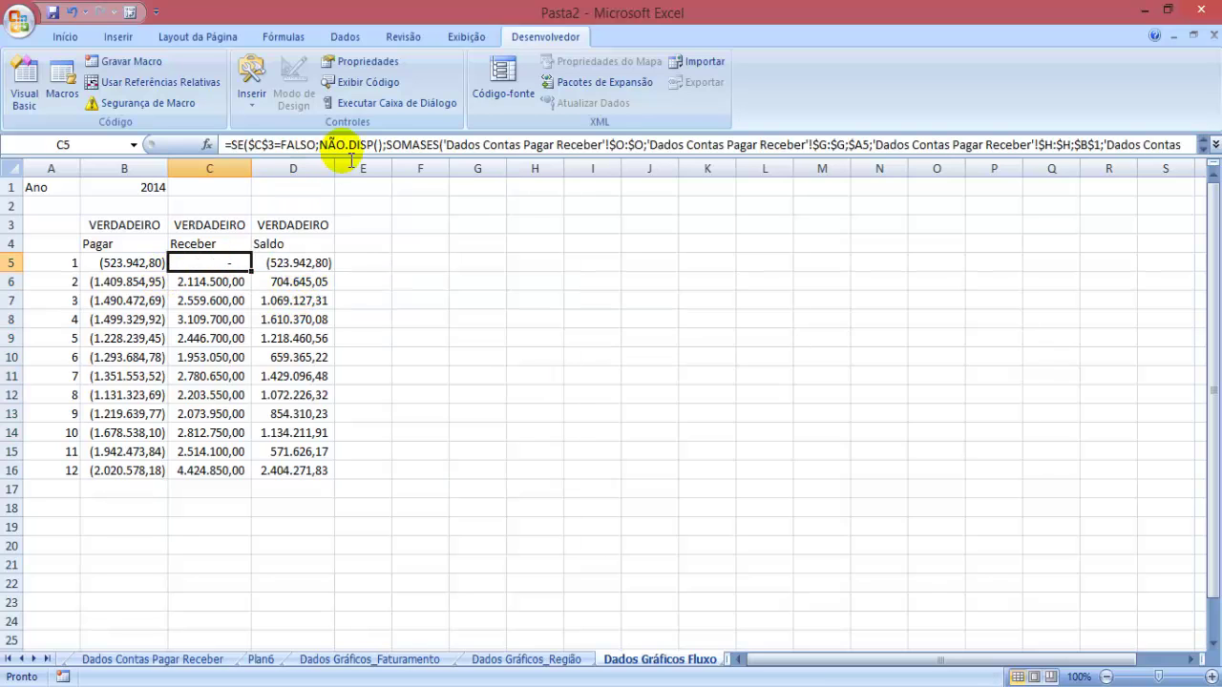
pyautogui.click(380, 145)
pyautogui.moveTo(386, 145); pyautogui.dragTo(227, 153)
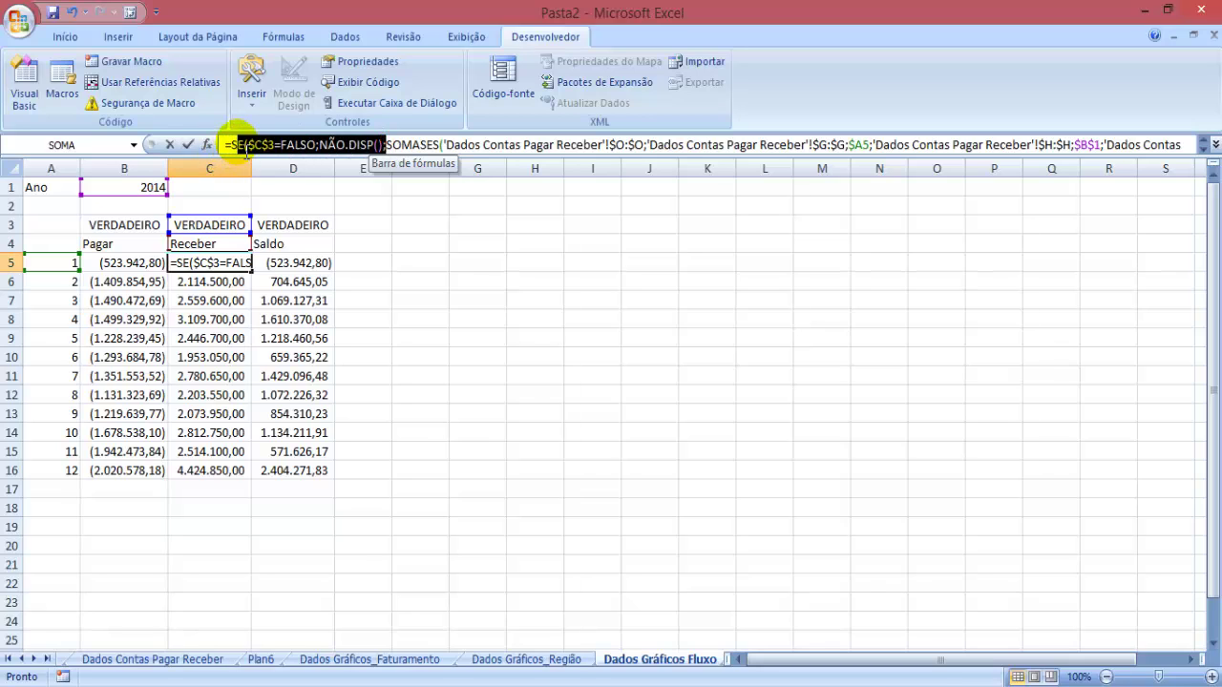
pyautogui.press('Delete')
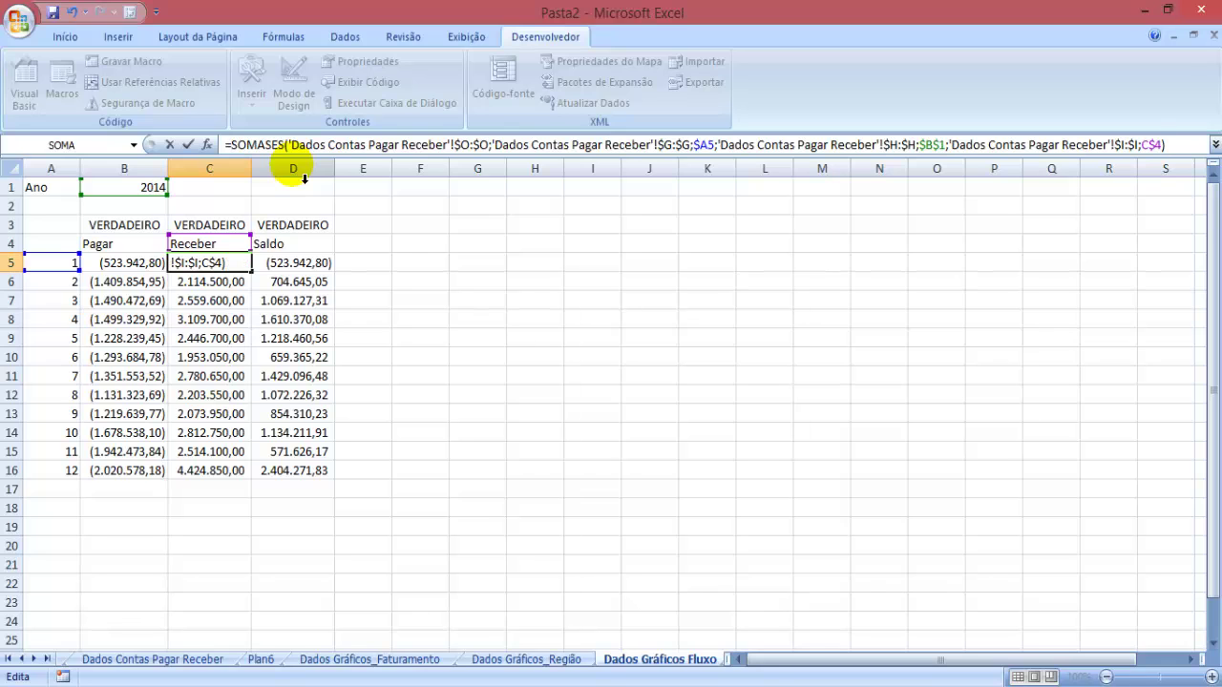
pyautogui.press('Return')
pyautogui.click(213, 262)
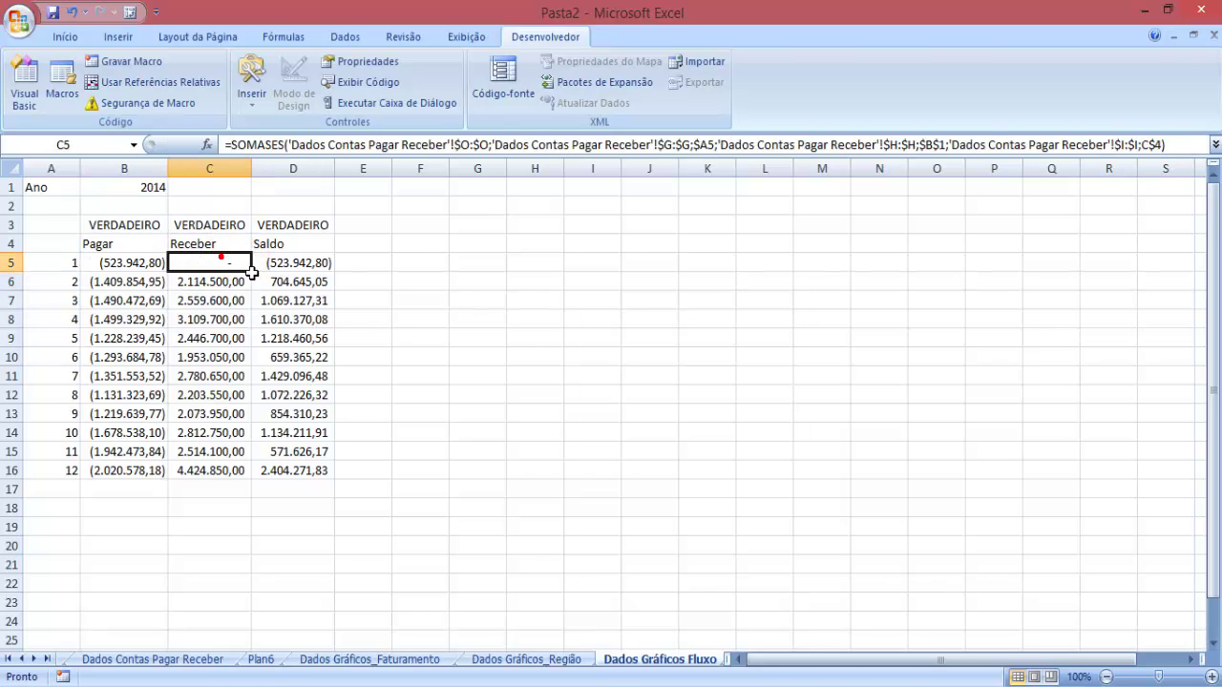
pyautogui.doubleClick(252, 272)
pyautogui.click(260, 264)
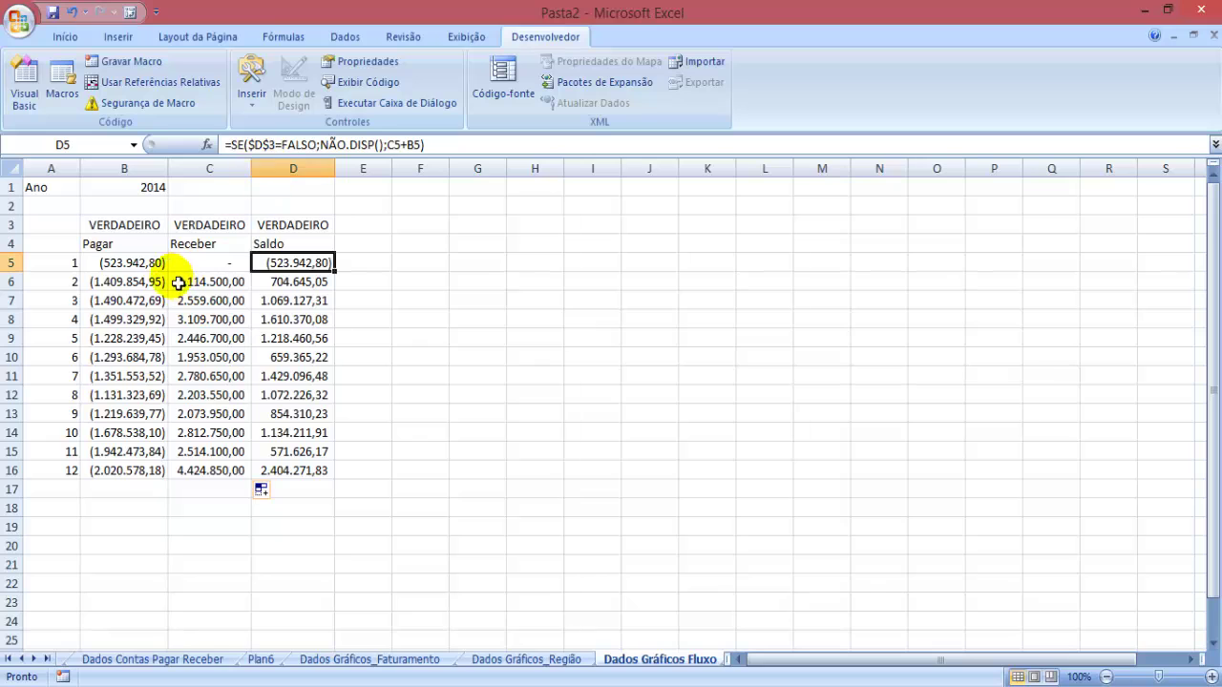
# Strip the SE and NÃO.DISP test from the Pagar formula in B5, keeping only SOMASES, and fill it down to B16
pyautogui.click(153, 264)
pyautogui.moveTo(382, 145); pyautogui.dragTo(232, 145)
pyautogui.press('Delete')
pyautogui.click(1178, 144)
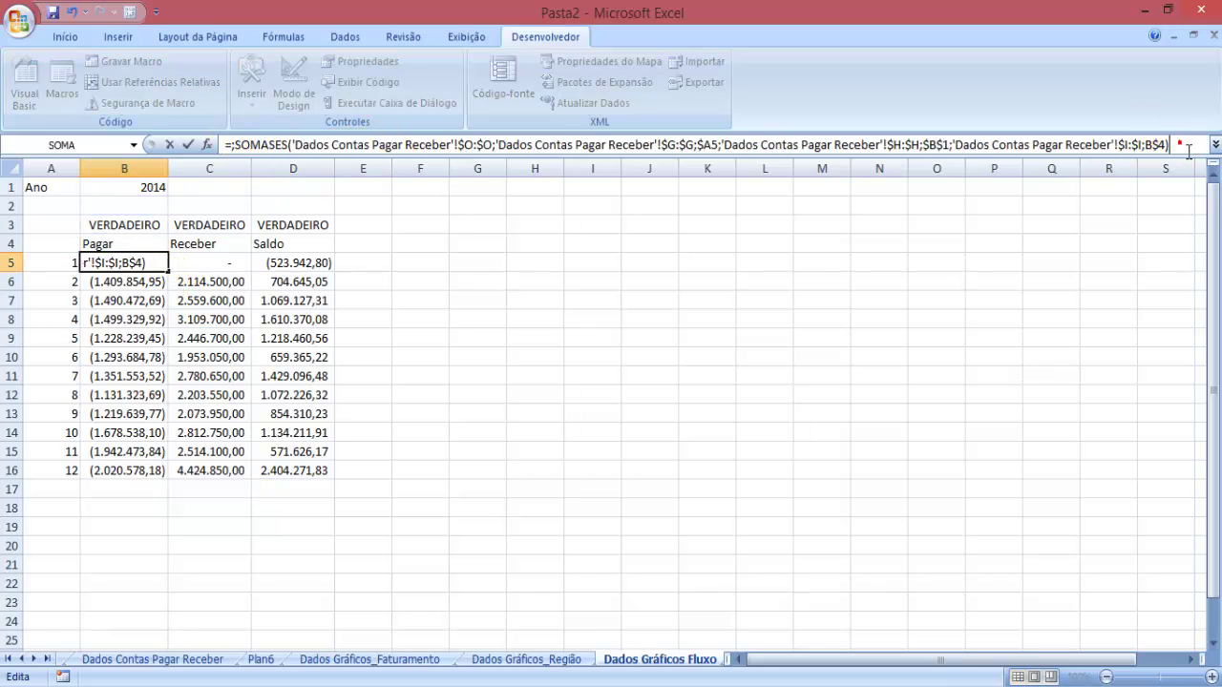
pyautogui.click(234, 144)
pyautogui.press('BackSpace')
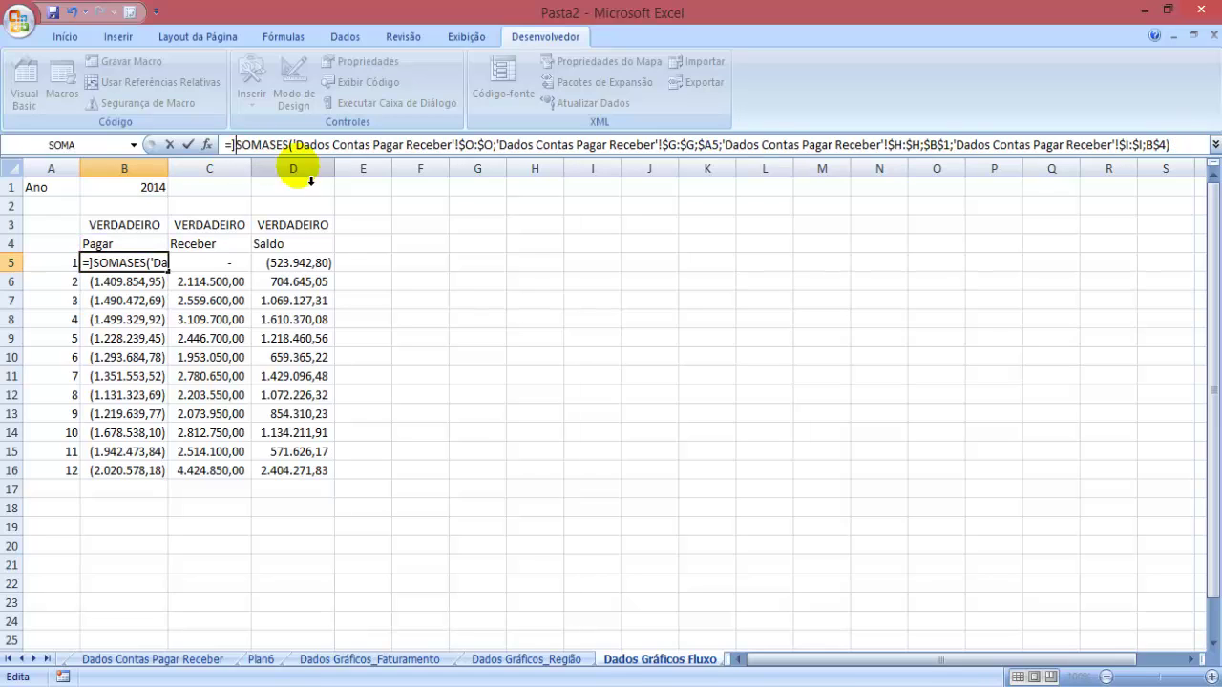
pyautogui.doubleClick(250, 144)
pyautogui.click(229, 145)
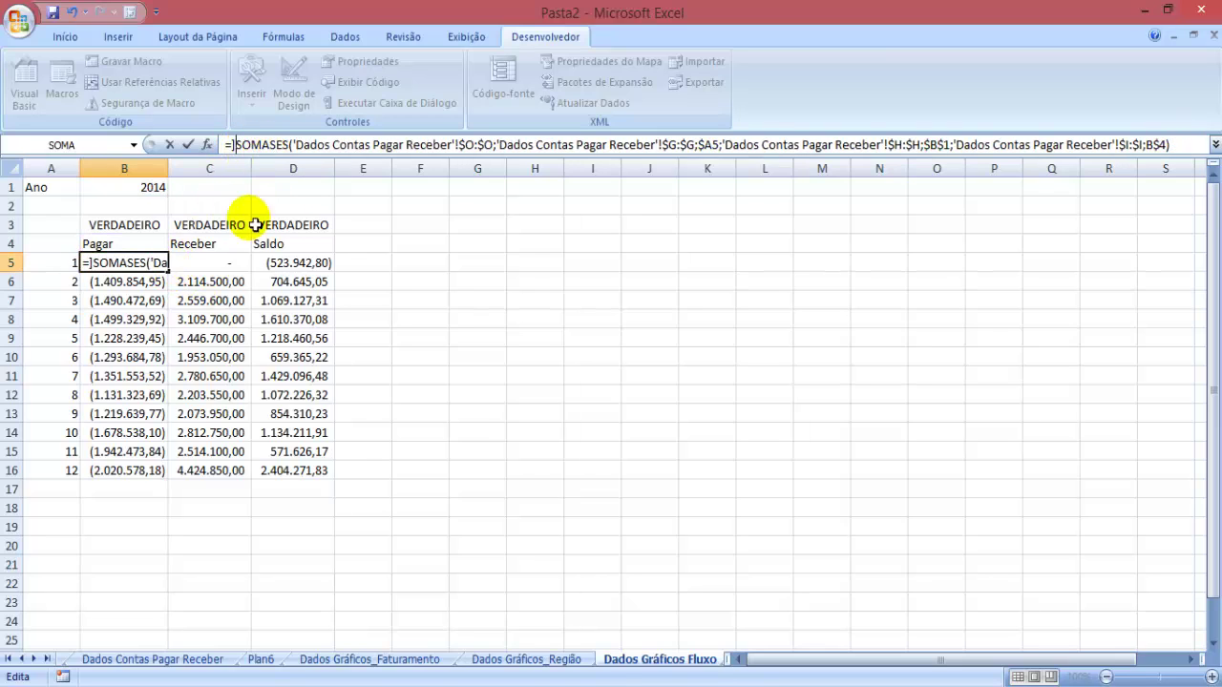
pyautogui.press('Return')
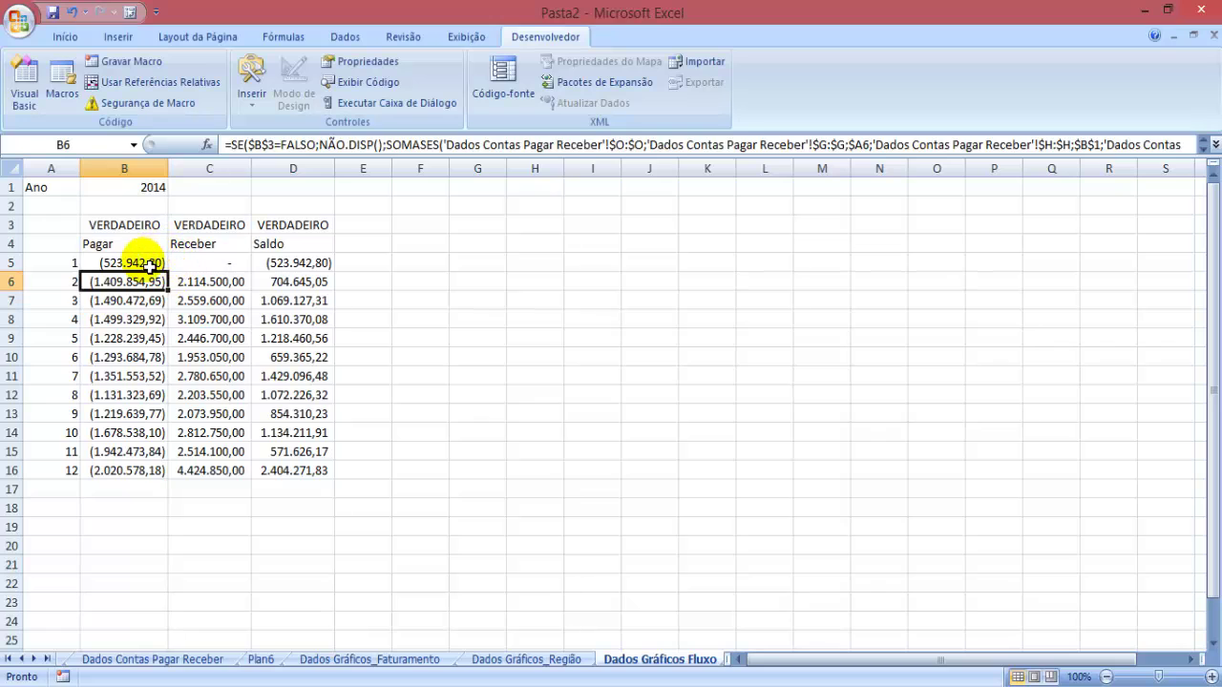
pyautogui.click(144, 263)
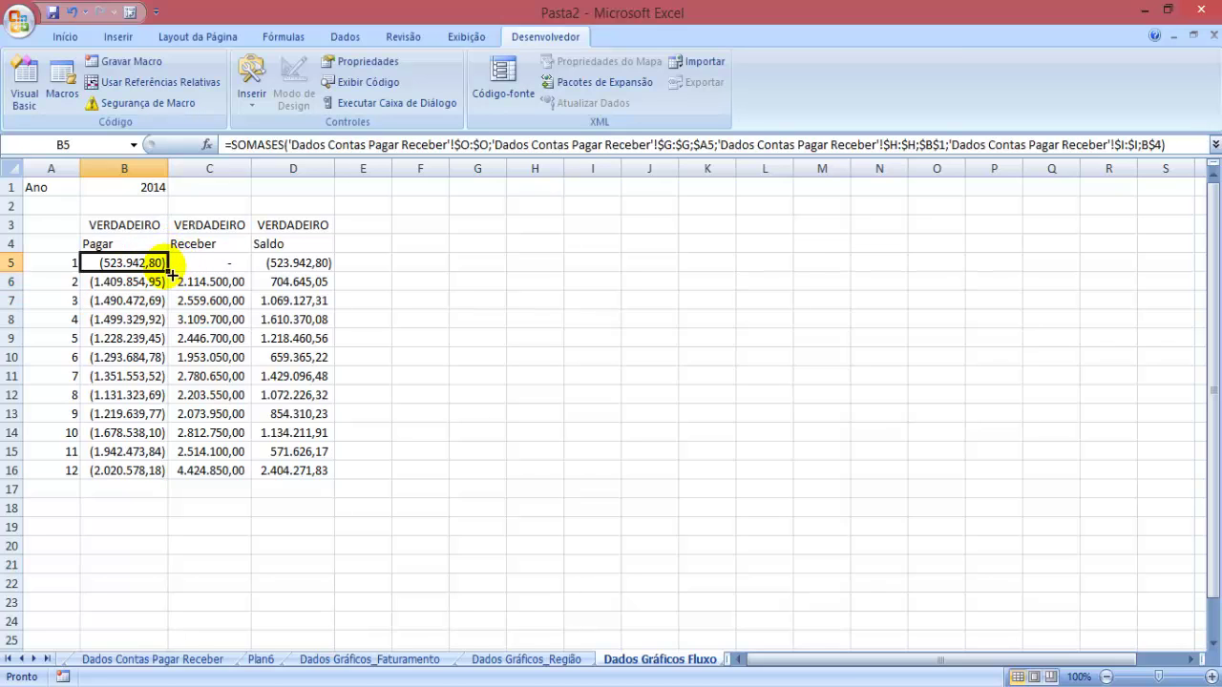
pyautogui.doubleClick(170, 273)
pyautogui.click(268, 269)
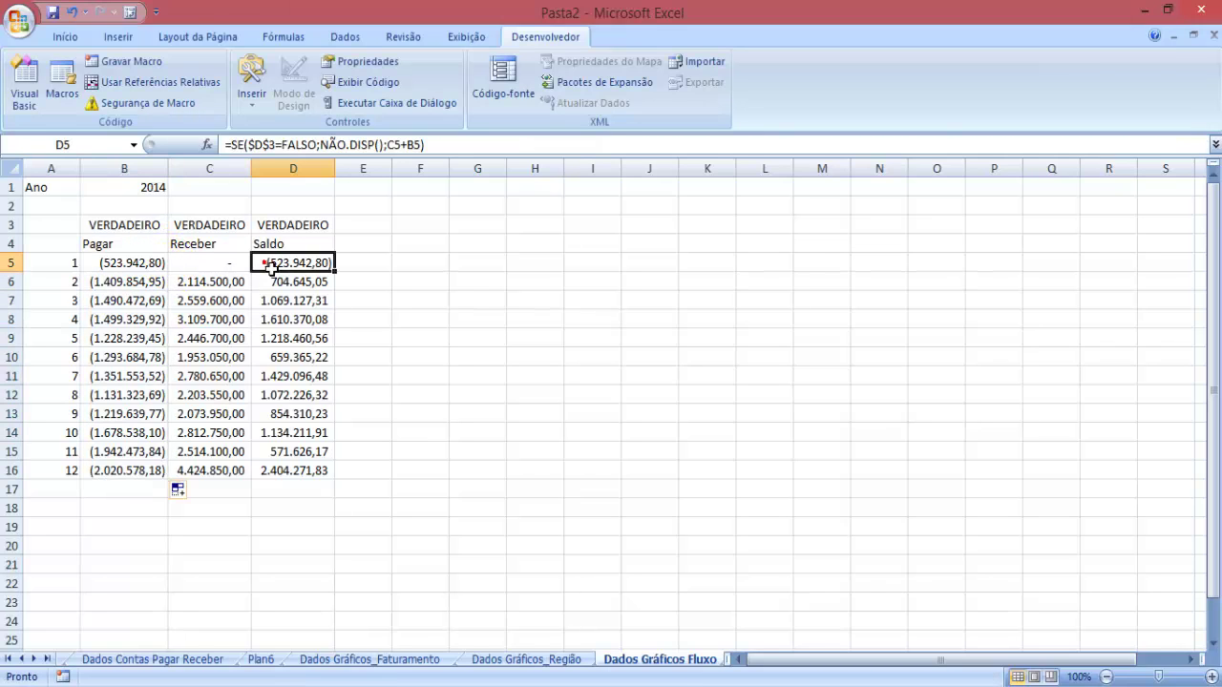
# Copy the text of the Pagar SOMASES formula from B5 into F5, keeping its cell references, and start it with an equals sign
pyautogui.click(131, 270)
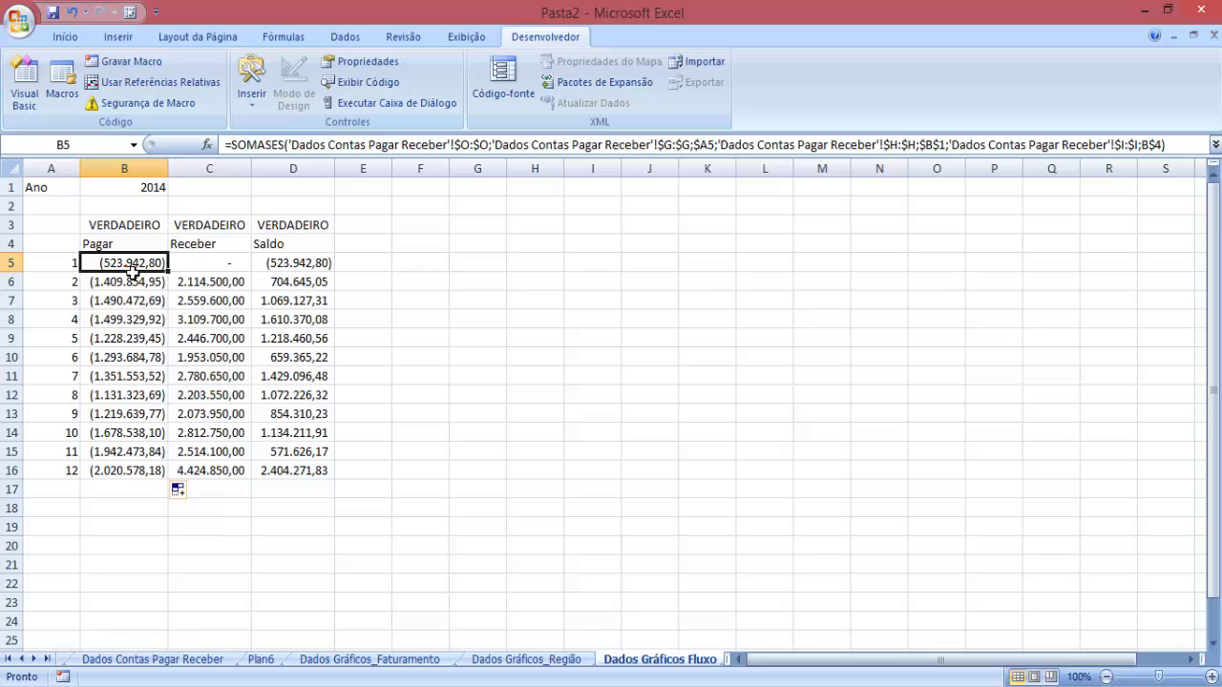
pyautogui.click(235, 148)
pyautogui.moveTo(225, 145); pyautogui.dragTo(1004, 169)
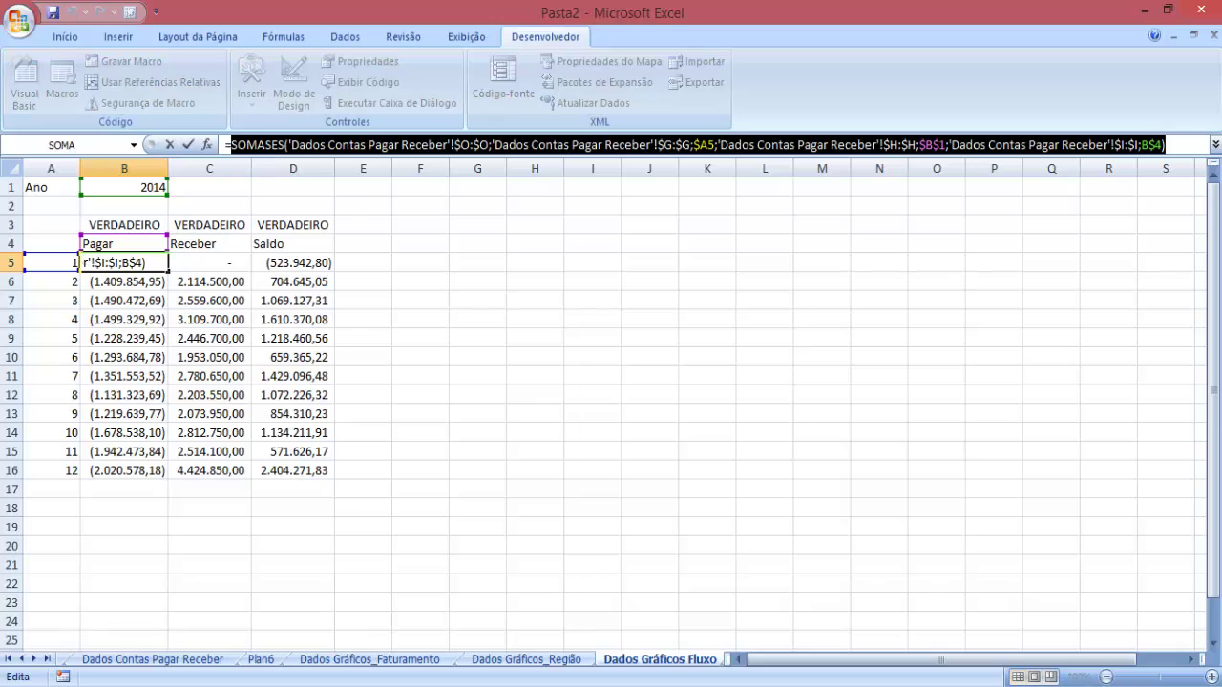
pyautogui.hotkey('ctrl', 'c')
pyautogui.press('Escape')
pyautogui.click(431, 264)
pyautogui.hotkey('ctrl', 'v')
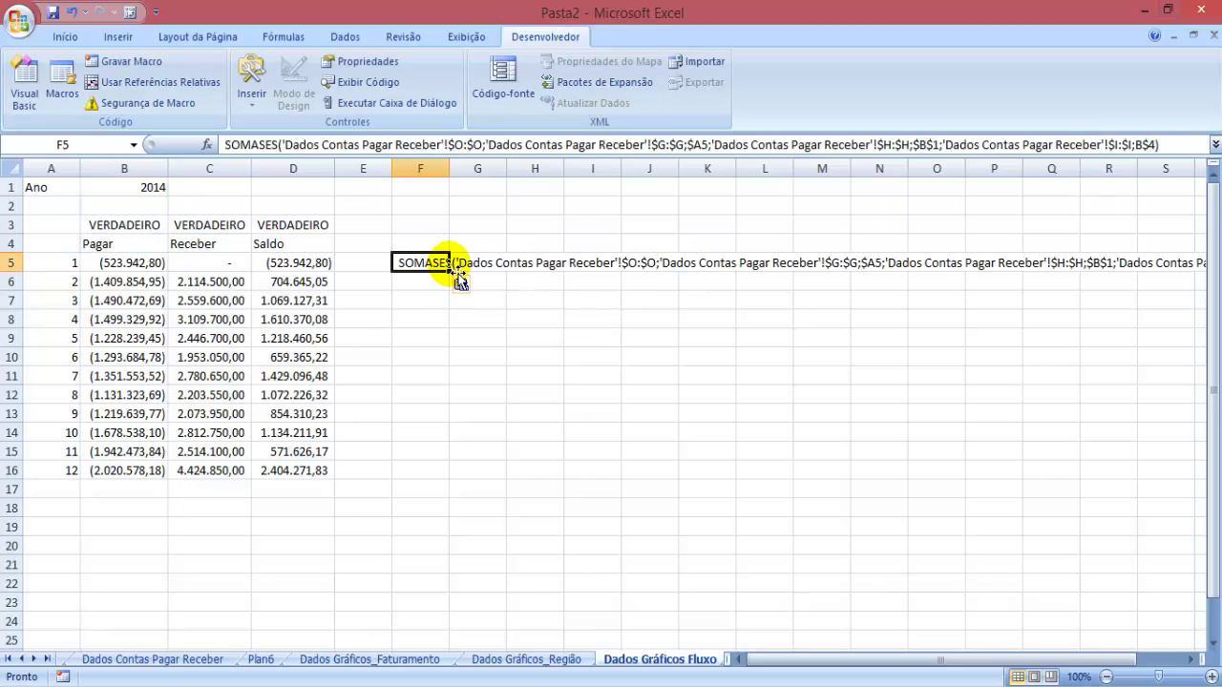
pyautogui.click(225, 145)
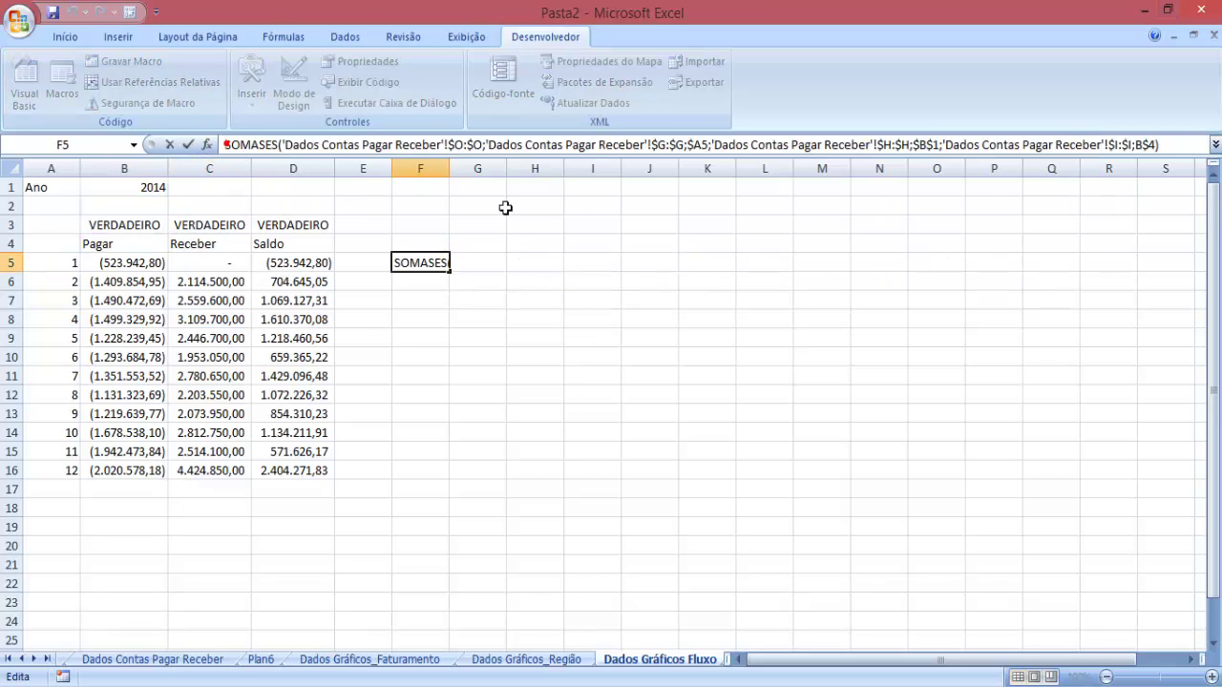
pyautogui.write('=')
pyautogui.press('Return')
# Fill the Pagar formula in F5 down to F16 and fit column F to its contents
pyautogui.click(464, 265)
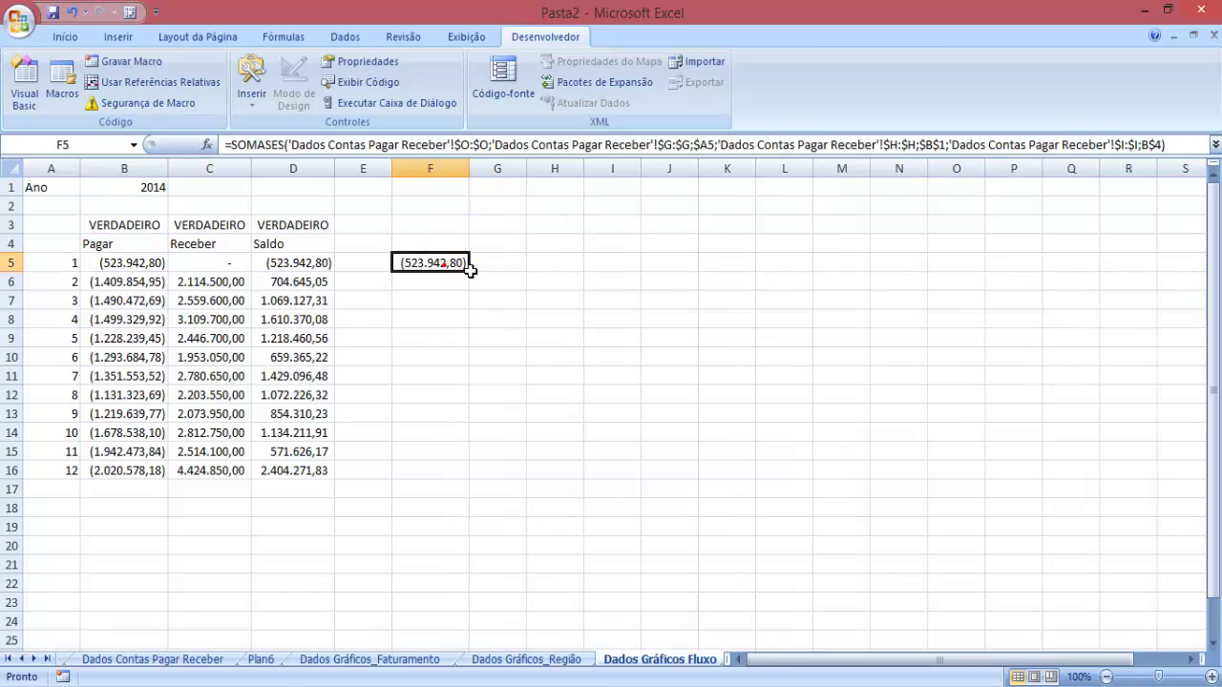
pyautogui.moveTo(474, 275); pyautogui.dragTo(452, 482)
pyautogui.doubleClick(469, 168)
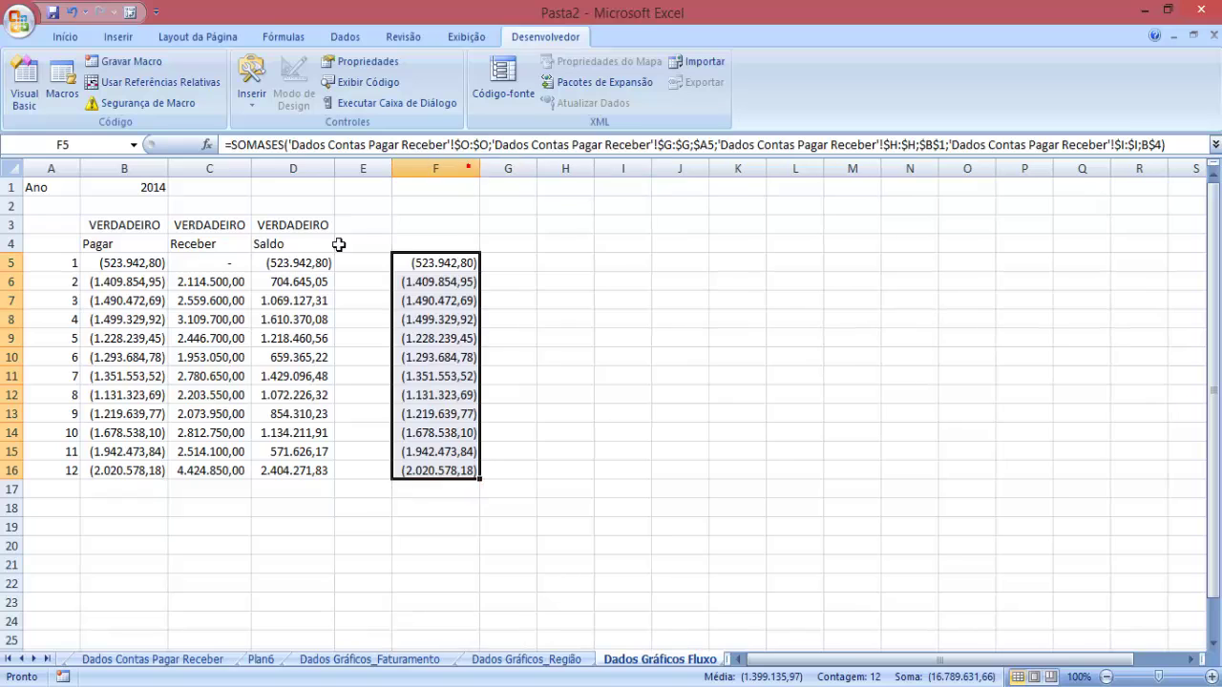
# Copy the text of the Receber SOMASES formula from C5 into G5, keeping its cell references
pyautogui.click(223, 266)
pyautogui.click(231, 149)
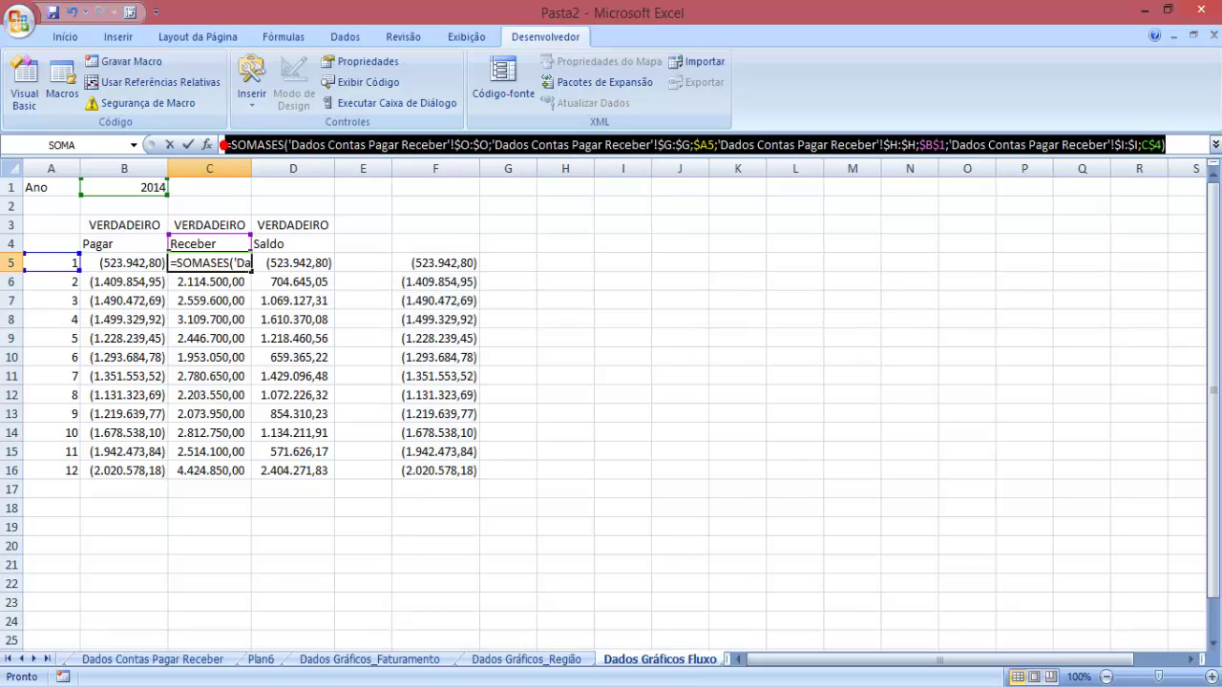
pyautogui.press('Escape')
pyautogui.click(505, 264)
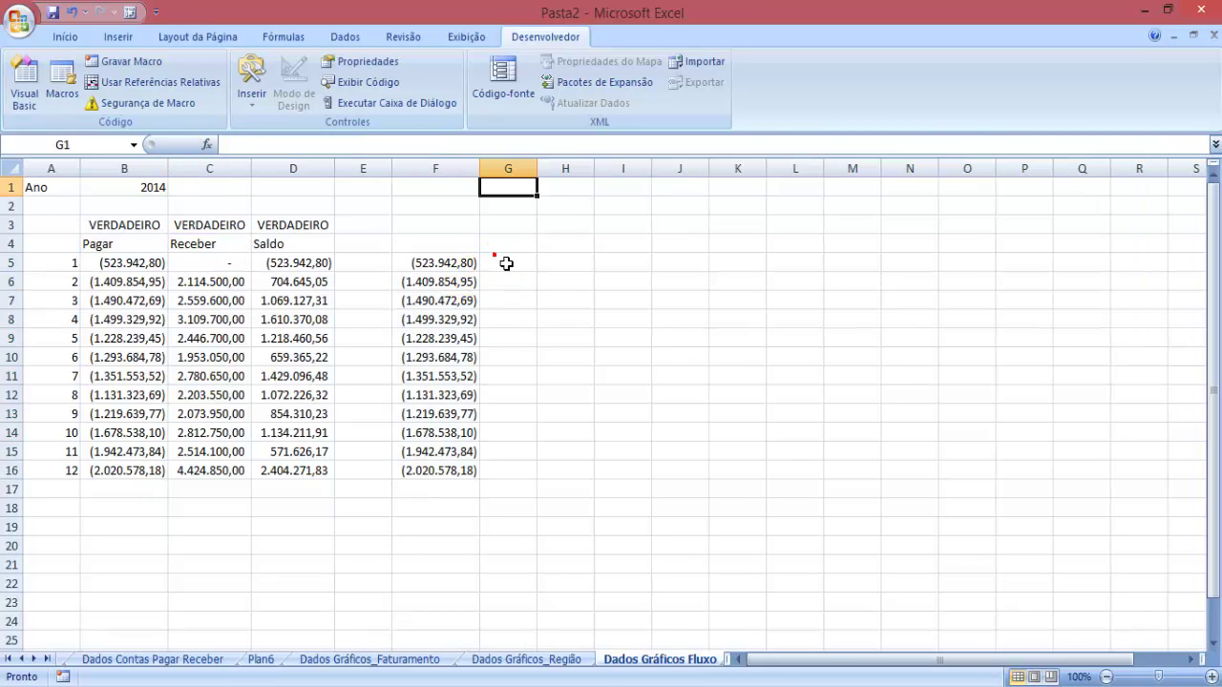
pyautogui.doubleClick(505, 264)
pyautogui.hotkey('ctrl', 'v')
pyautogui.press('Return')
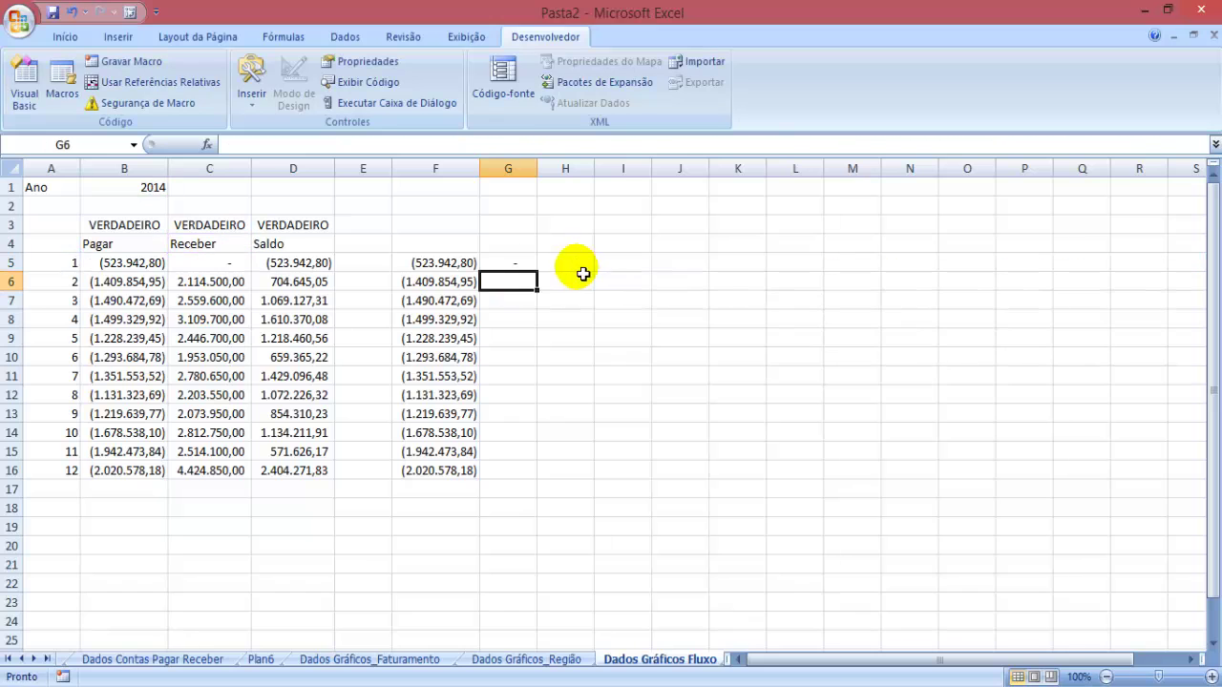
# Fill the Receber formula in G5 down to G16 and fit column G to its contents
pyautogui.click(505, 265)
pyautogui.doubleClick(536, 272)
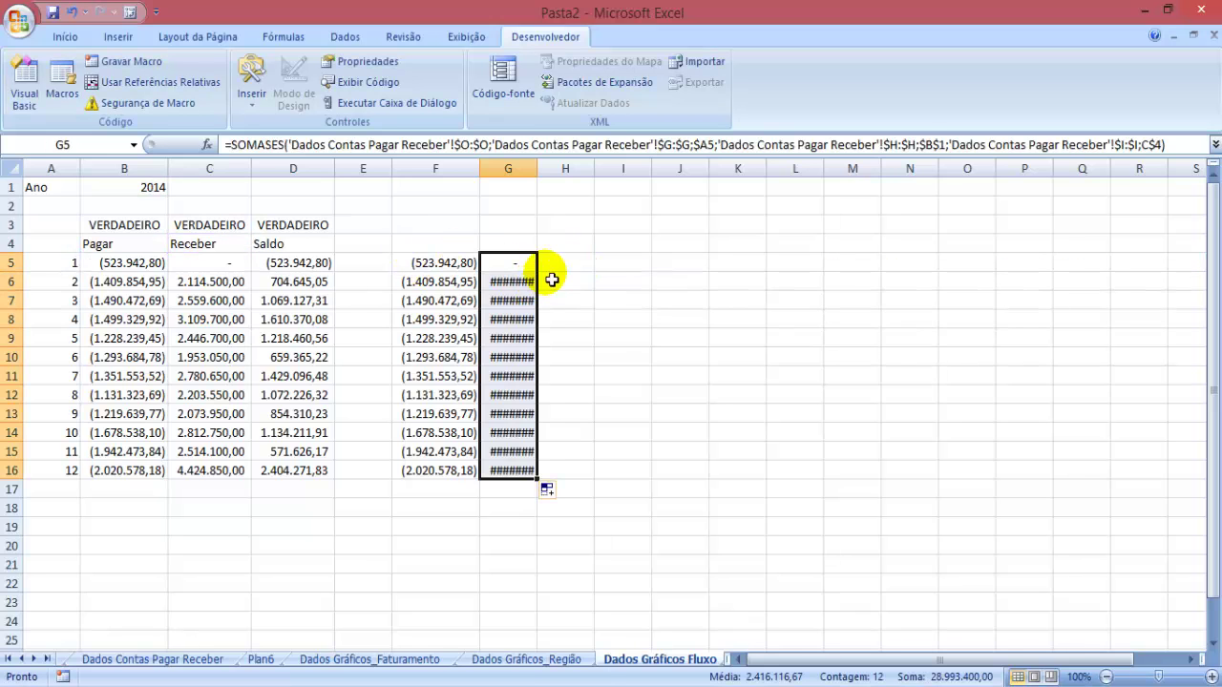
pyautogui.doubleClick(538, 169)
# Copy the text of the Saldo formula =SE($D$3=FALSO;NÃO.DISP();C5+B5) from D5 into H5
pyautogui.click(287, 284)
pyautogui.doubleClick(286, 265)
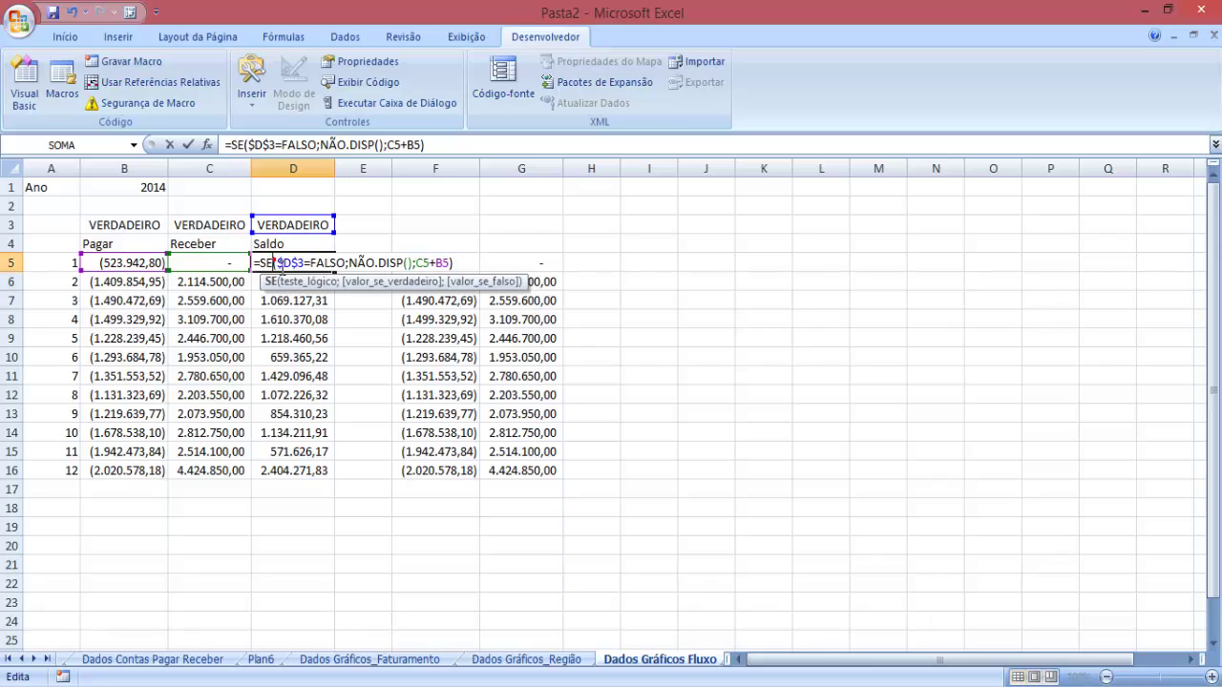
pyautogui.moveTo(256, 263); pyautogui.dragTo(478, 270)
pyautogui.press('Escape')
pyautogui.click(582, 264)
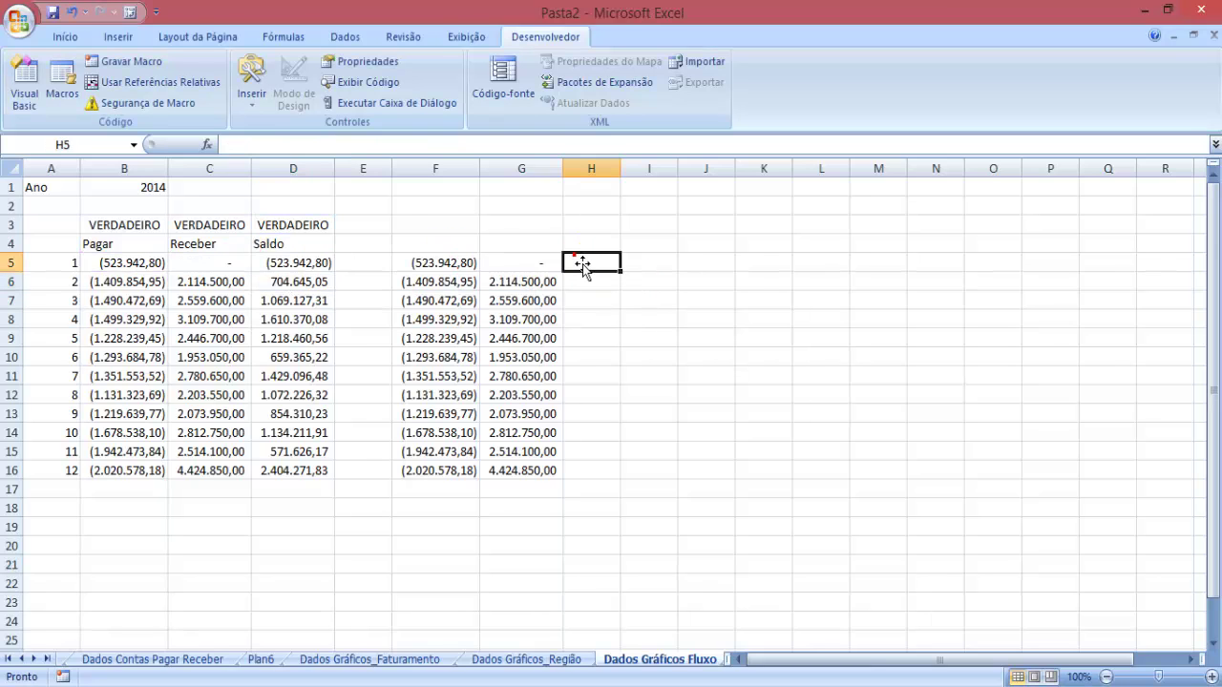
pyautogui.doubleClick(582, 267)
pyautogui.hotkey('ctrl', 'v')
pyautogui.press('Escape')
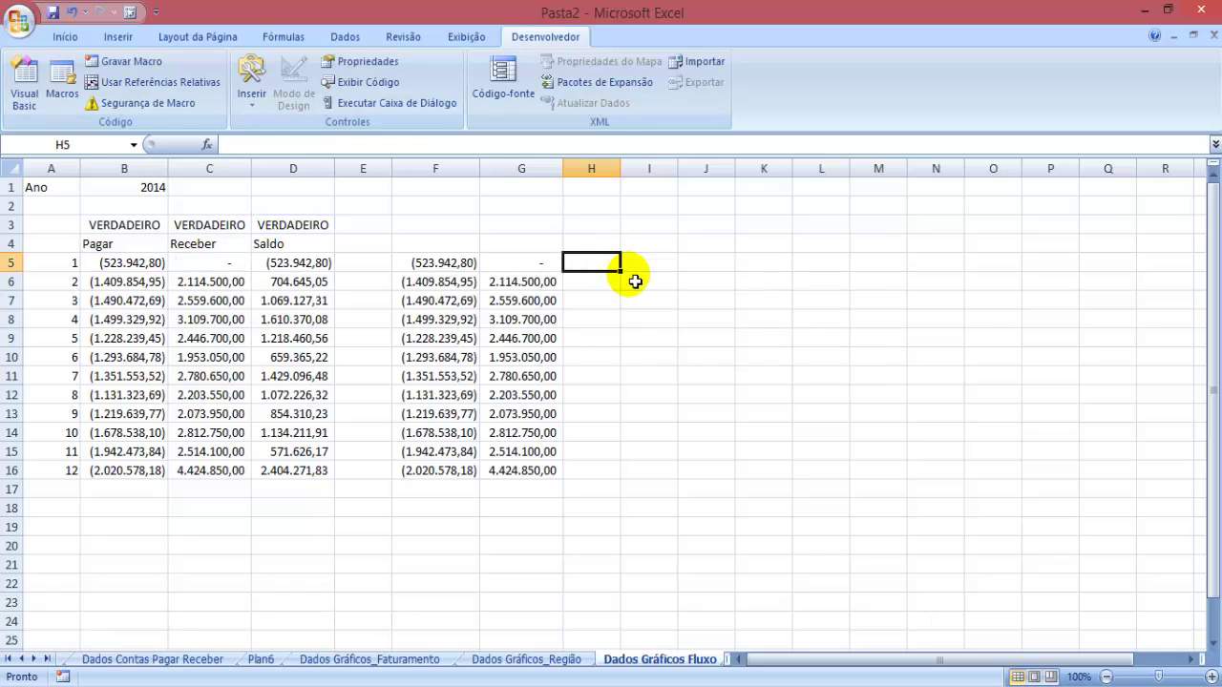
pyautogui.doubleClick(598, 268)
pyautogui.hotkey('ctrl', 'v')
pyautogui.press('Return')
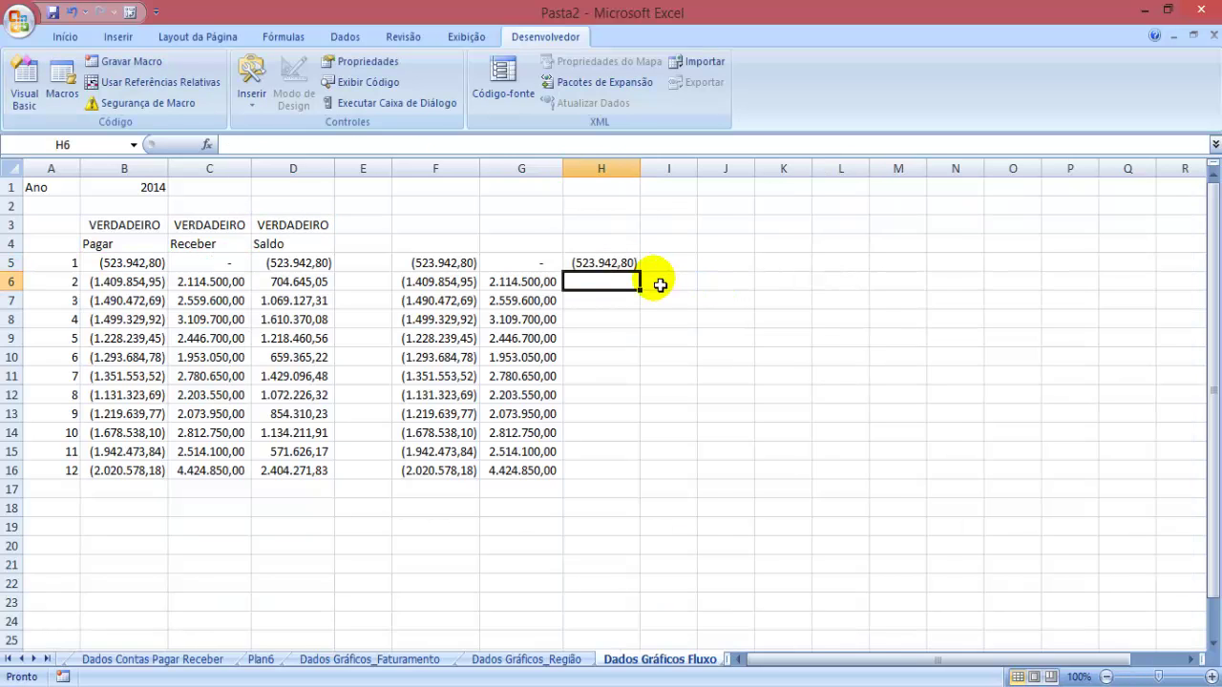
# Fill the Saldo formula in H5 down to H16 and fit column H to its contents
pyautogui.click(635, 269)
pyautogui.click(634, 267)
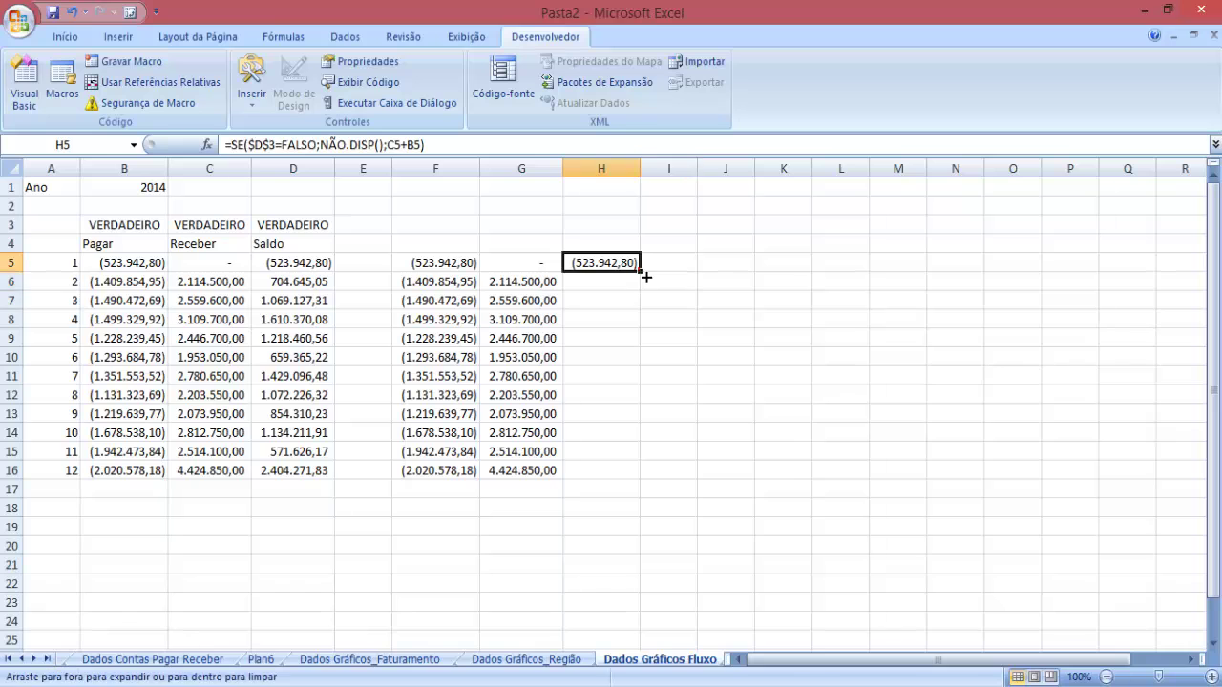
pyautogui.moveTo(639, 272); pyautogui.dragTo(646, 485)
pyautogui.moveTo(130, 220); pyautogui.dragTo(285, 236)
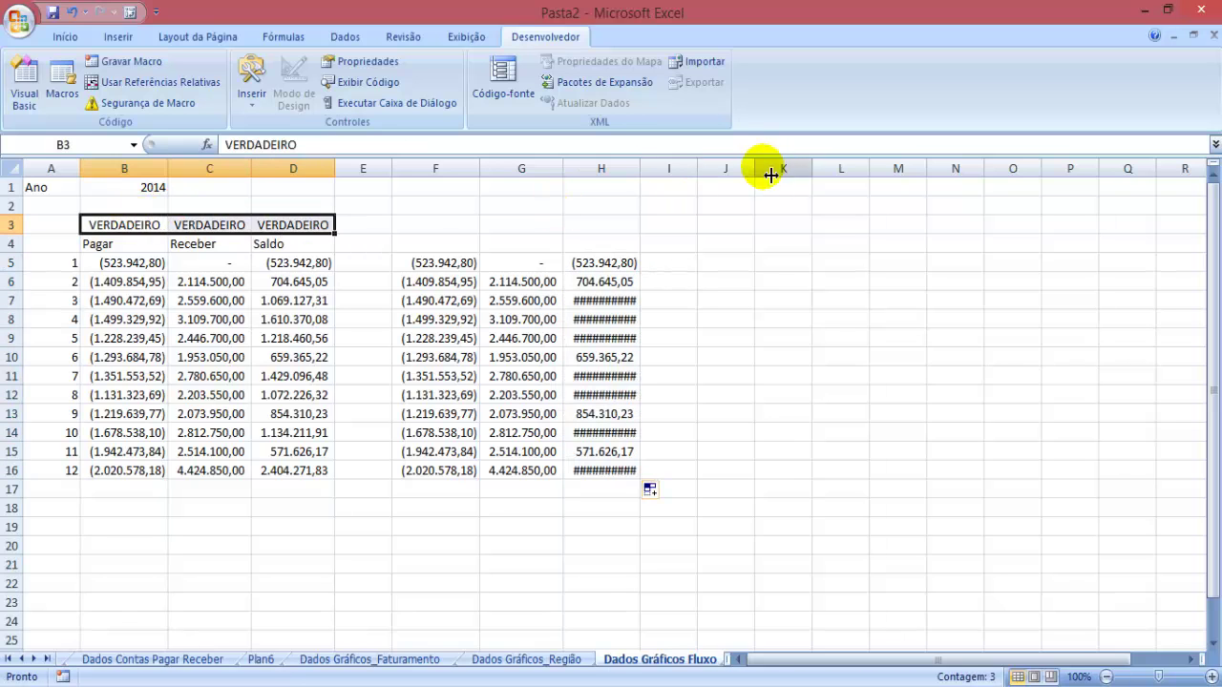
pyautogui.doubleClick(639, 168)
pyautogui.click(689, 232)
pyautogui.click(460, 267)
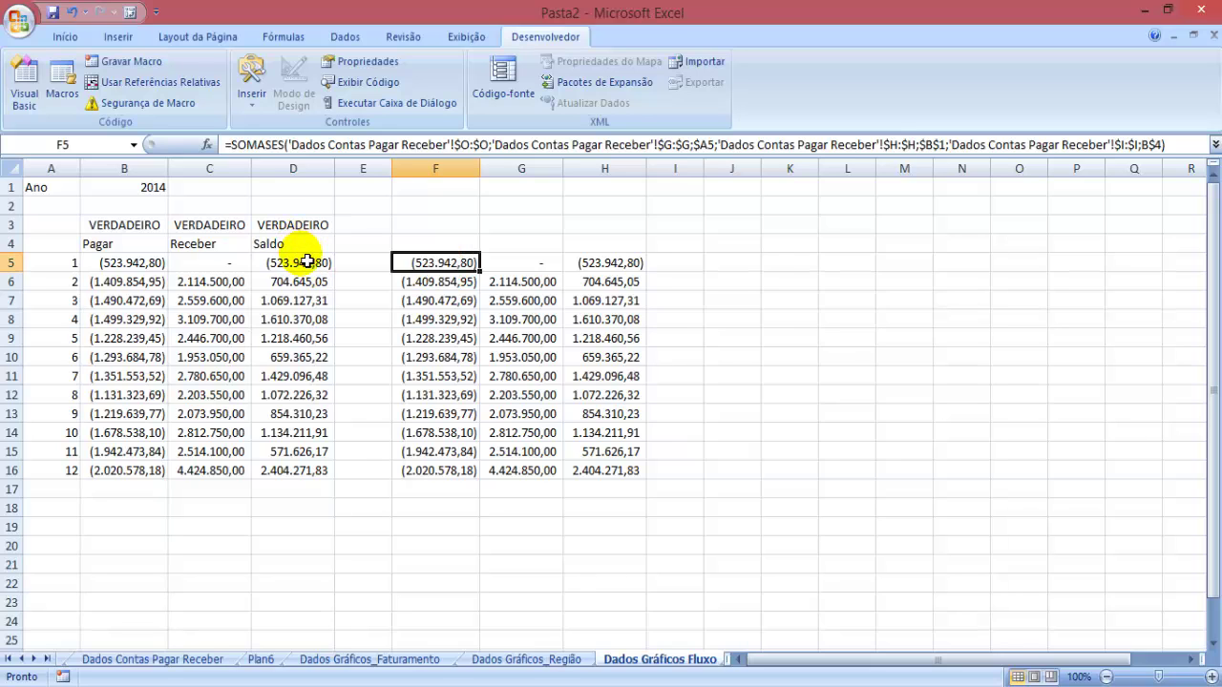
# Change the sum in the Saldo formula in D5 to G5+F5 and fill the formula down to D16
pyautogui.doubleClick(300, 258)
pyautogui.moveTo(225, 272); pyautogui.dragTo(545, 264)
pyautogui.moveTo(108, 271); pyautogui.dragTo(116, 283)
pyautogui.click(455, 264)
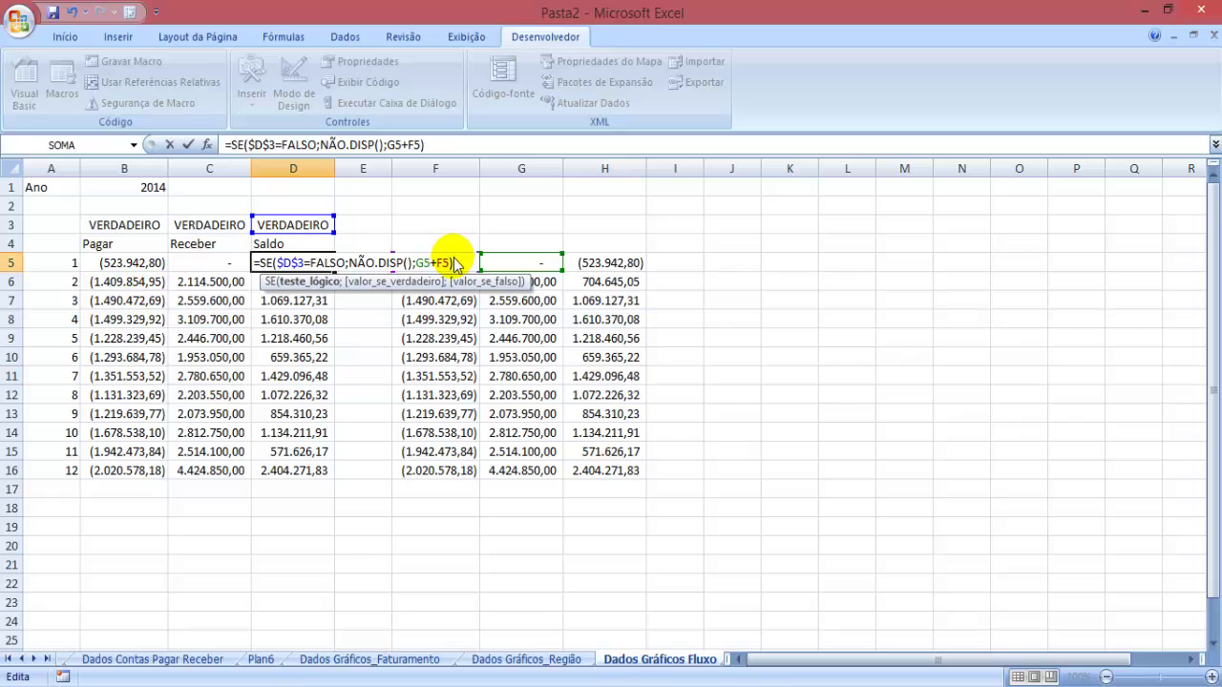
pyautogui.press('Return')
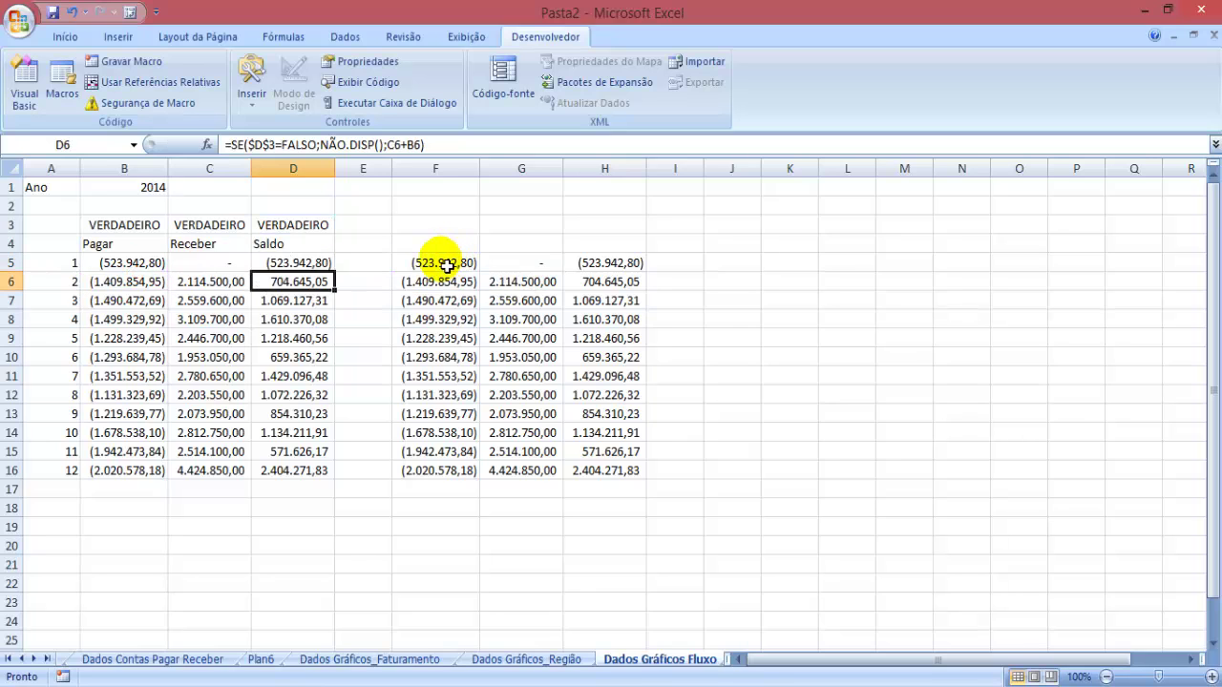
pyautogui.click(300, 267)
pyautogui.doubleClick(334, 272)
# Clear the duplicate Saldo calculations from column H down to H16
pyautogui.moveTo(621, 247); pyautogui.dragTo(585, 483)
pyautogui.press('Delete')
pyautogui.click(725, 415)
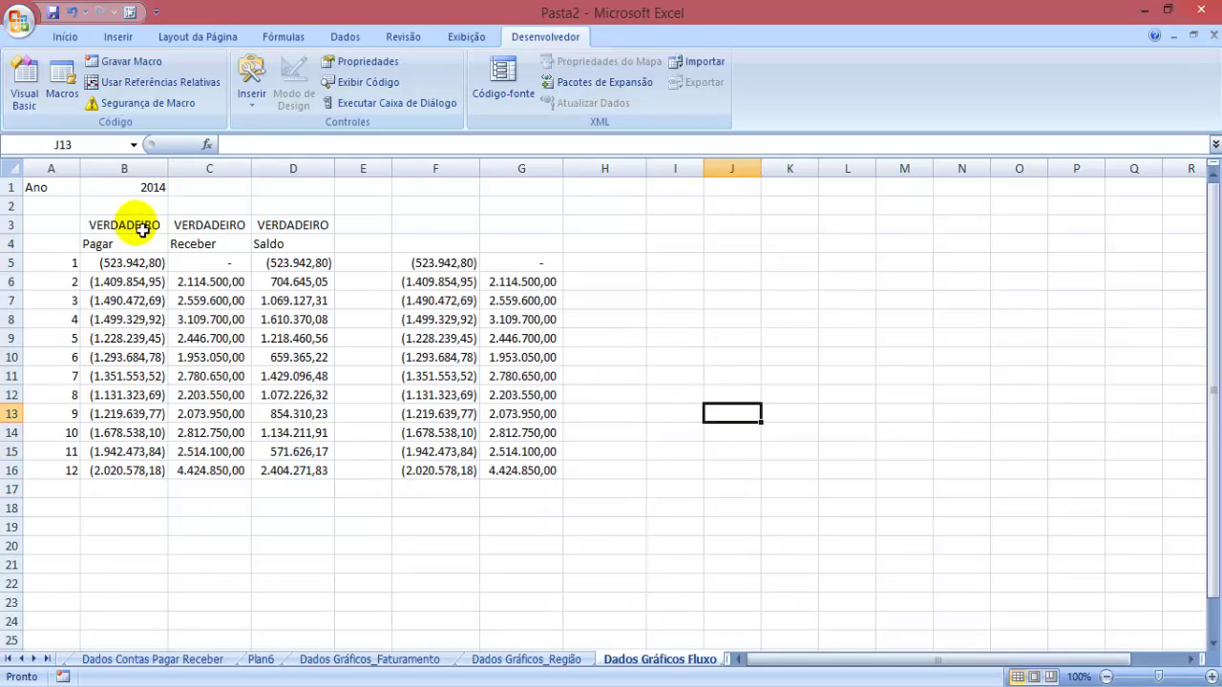
# Set the Pagar and Receber control cells B3 and C3 to FALSO
pyautogui.click(124, 225)
pyautogui.write('fal')
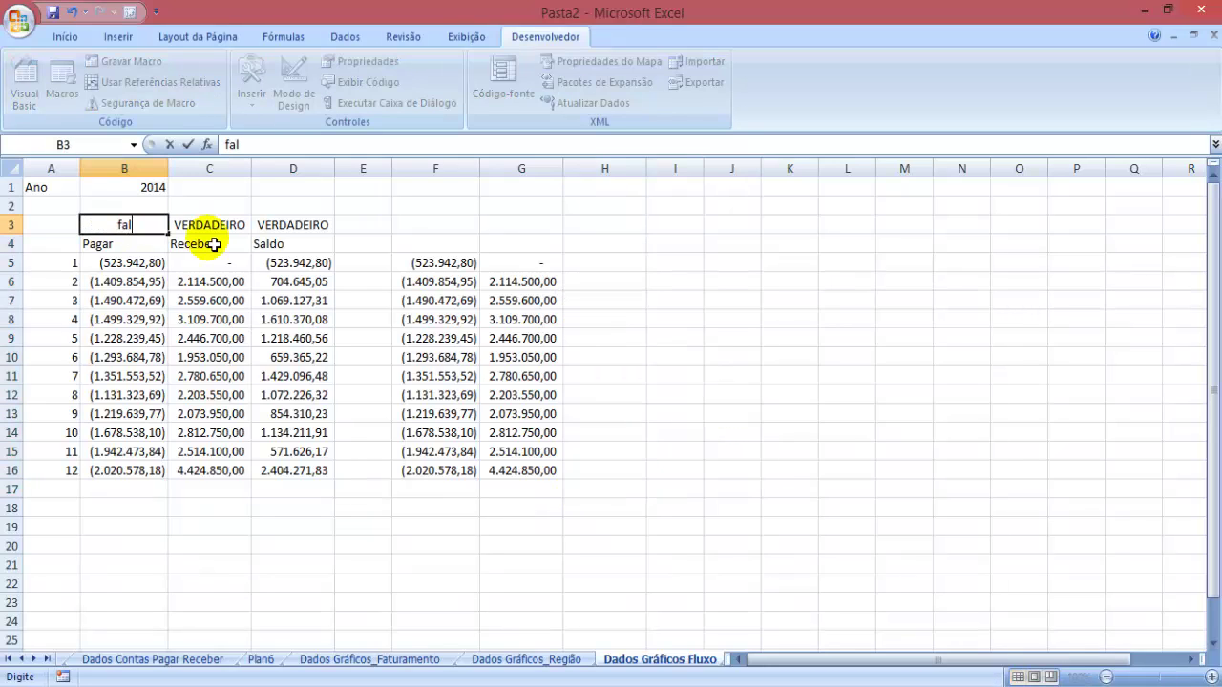
pyautogui.write('so')
pyautogui.press('Return')
pyautogui.press('Up')
pyautogui.press('Right')
pyautogui.write('falso')
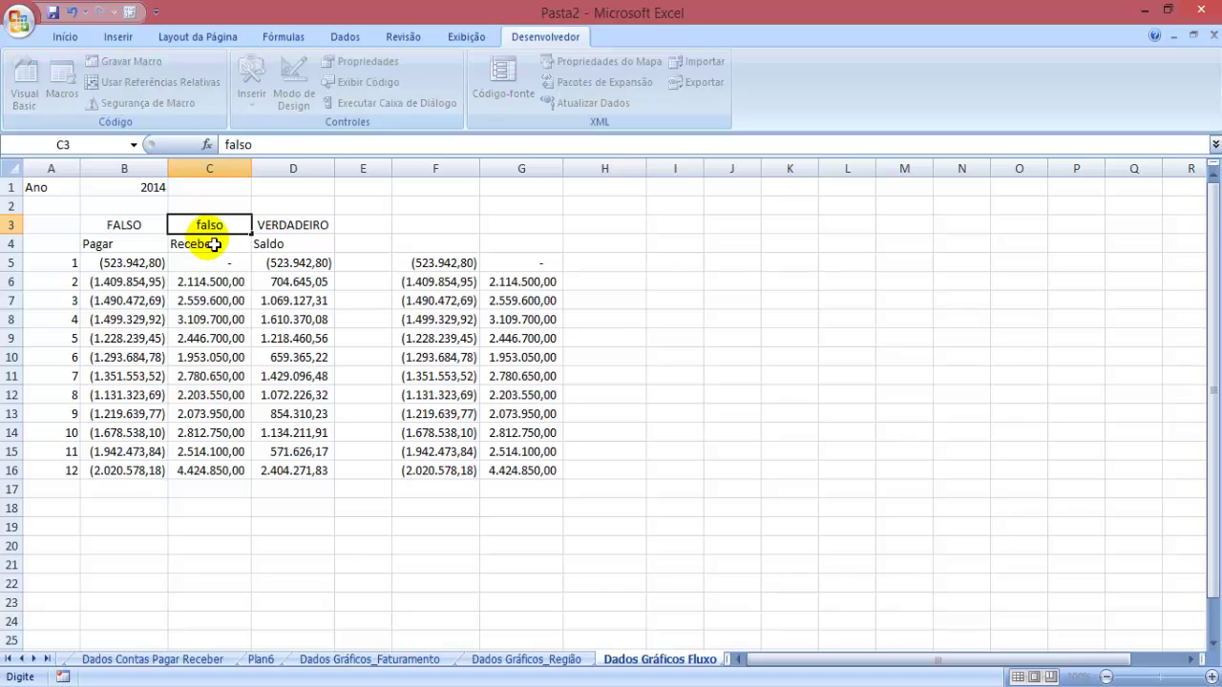
pyautogui.press('Return')
pyautogui.press('Up')
pyautogui.press('Right')
# Wrap the Pagar SOMASES formula in B6 in SE($B$3=FALSO;NÃO.DISP();…), accepting the proposed closing-parenthesis correction
pyautogui.click(119, 279)
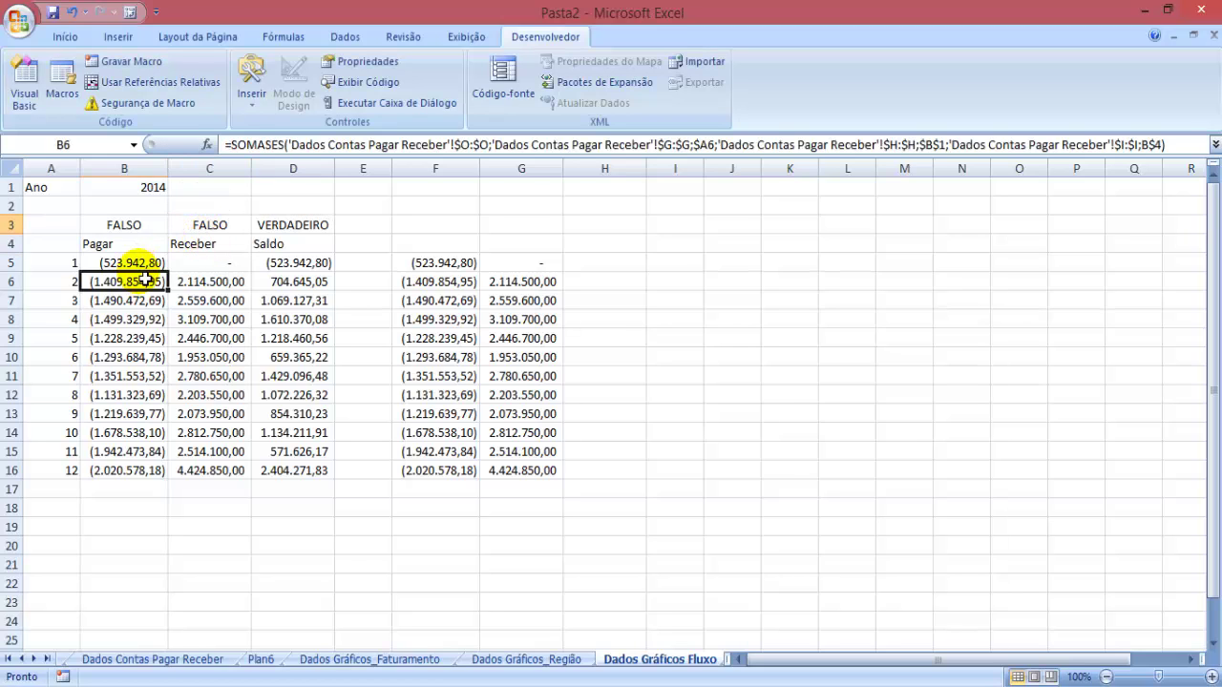
pyautogui.click(232, 144)
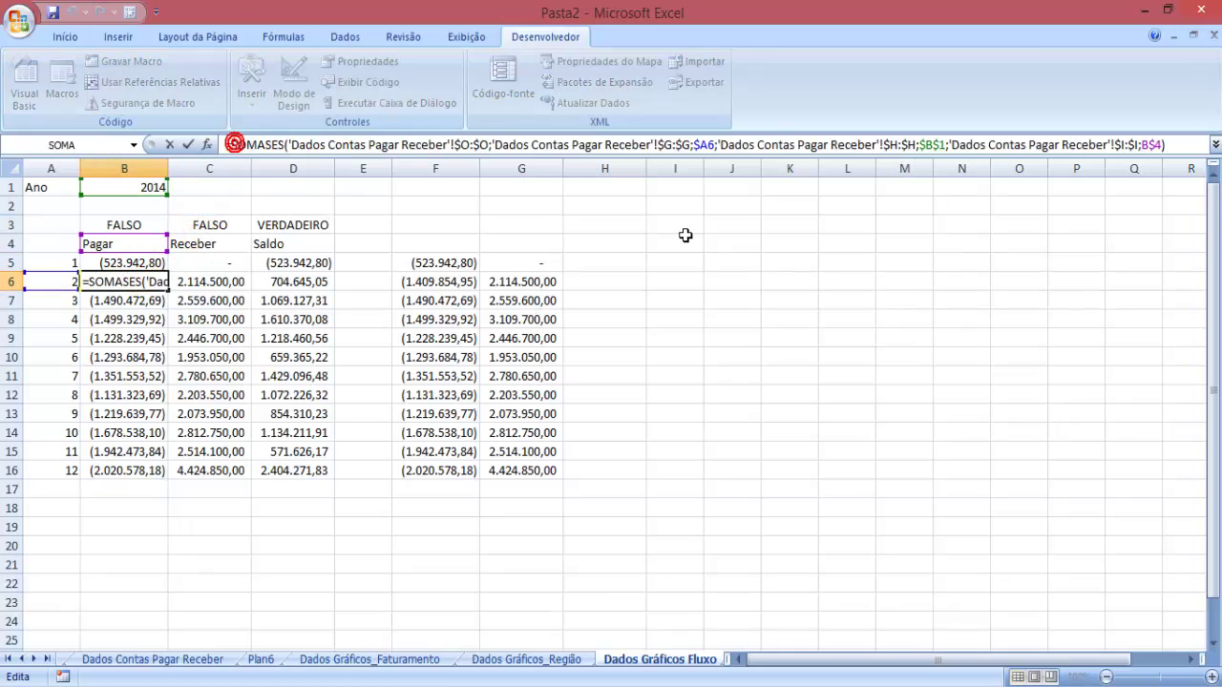
pyautogui.write('se(')
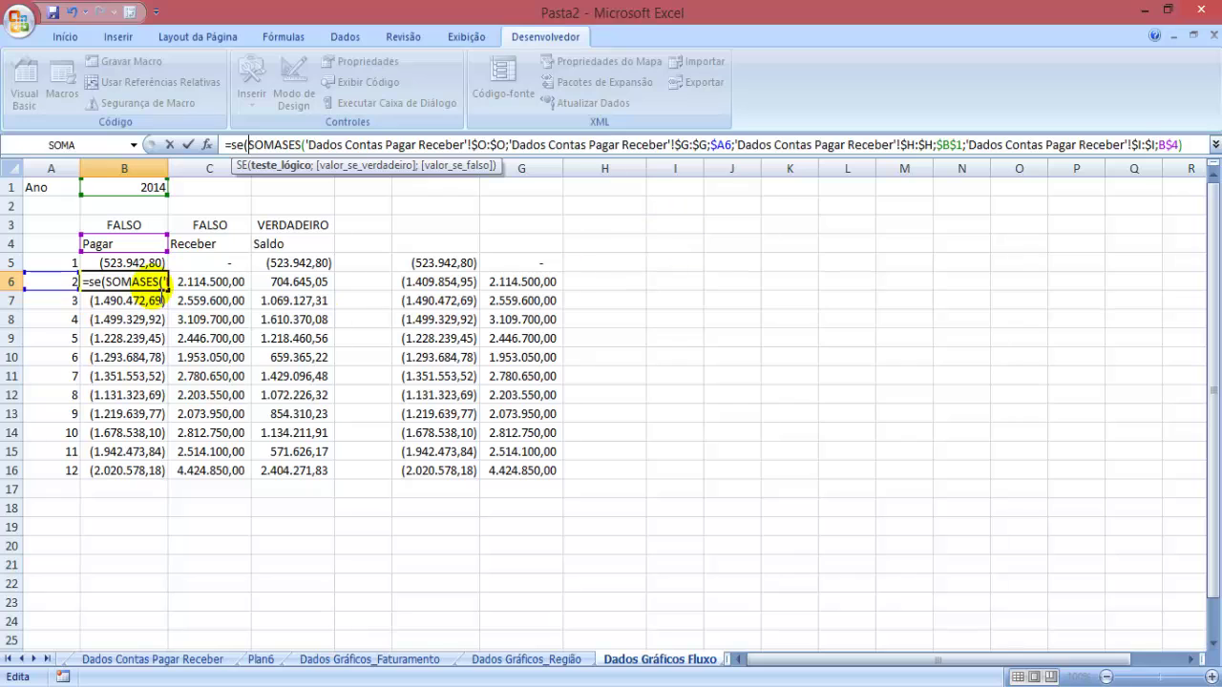
pyautogui.click(124, 227)
pyautogui.press('F4')
pyautogui.write('=falso;')
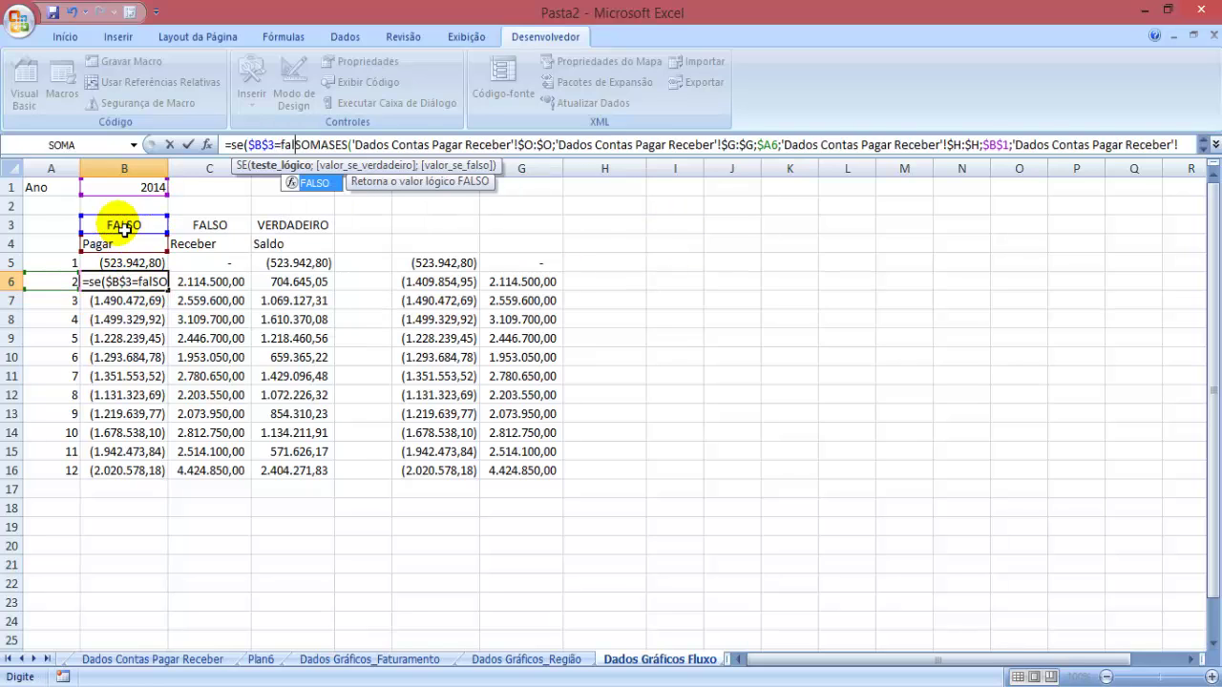
pyautogui.write('nã')
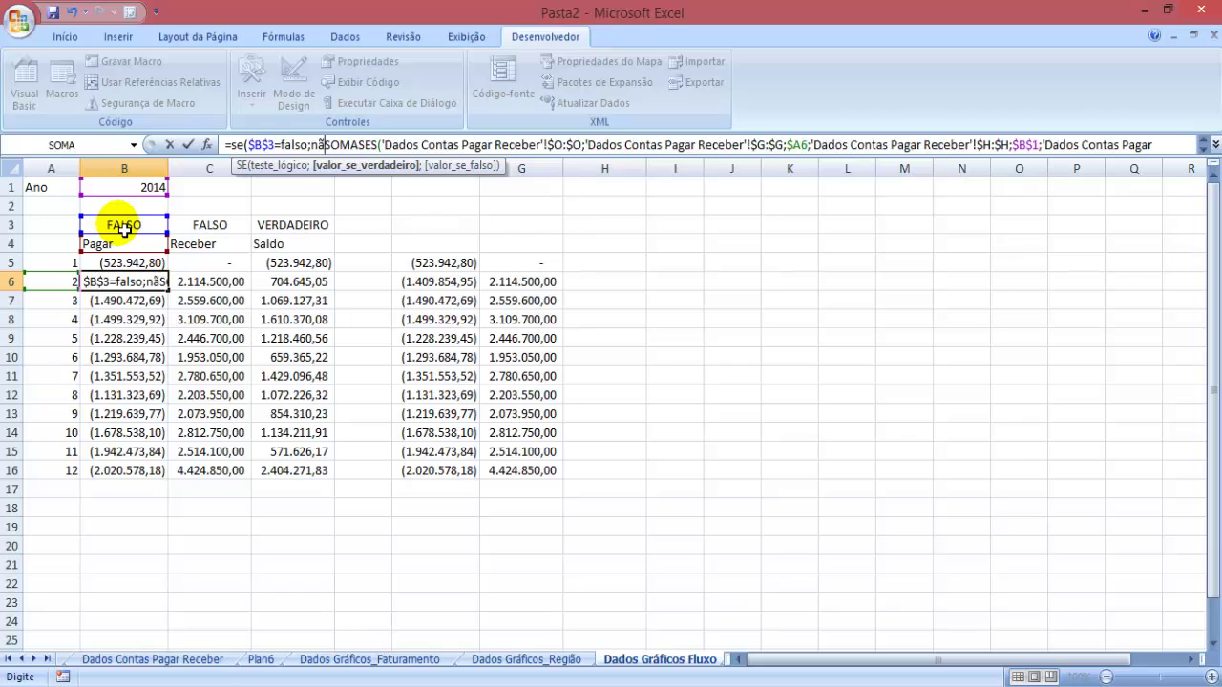
pyautogui.doubleClick(363, 200)
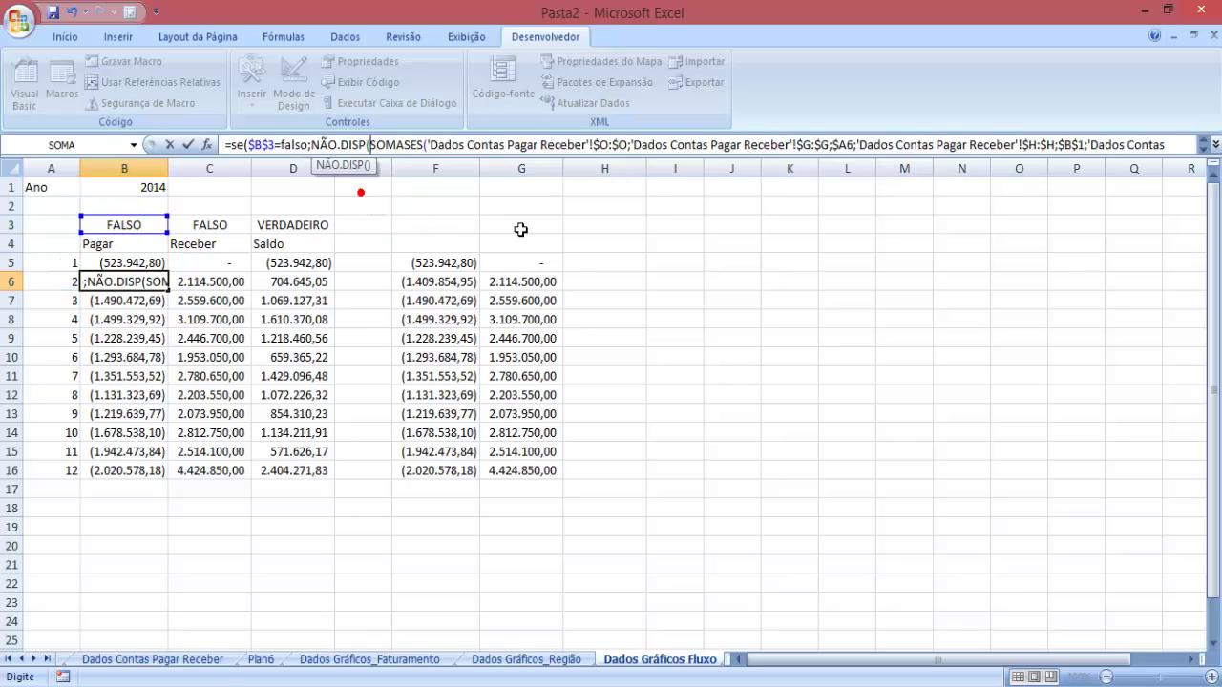
pyautogui.write(');')
pyautogui.press('Return')
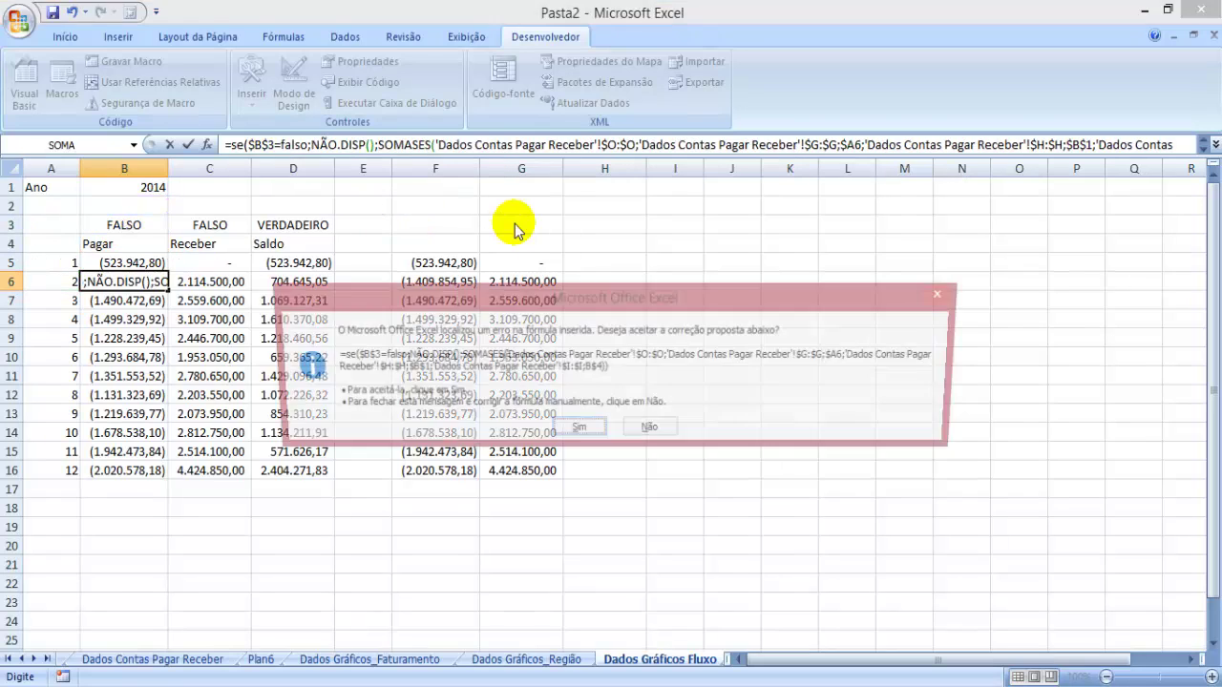
pyautogui.press('Return')
# Copy the new Pagar formula from B6 up to B5 and fill it down to B16
pyautogui.click(153, 287)
pyautogui.moveTo(167, 290); pyautogui.dragTo(165, 267)
pyautogui.click(165, 267)
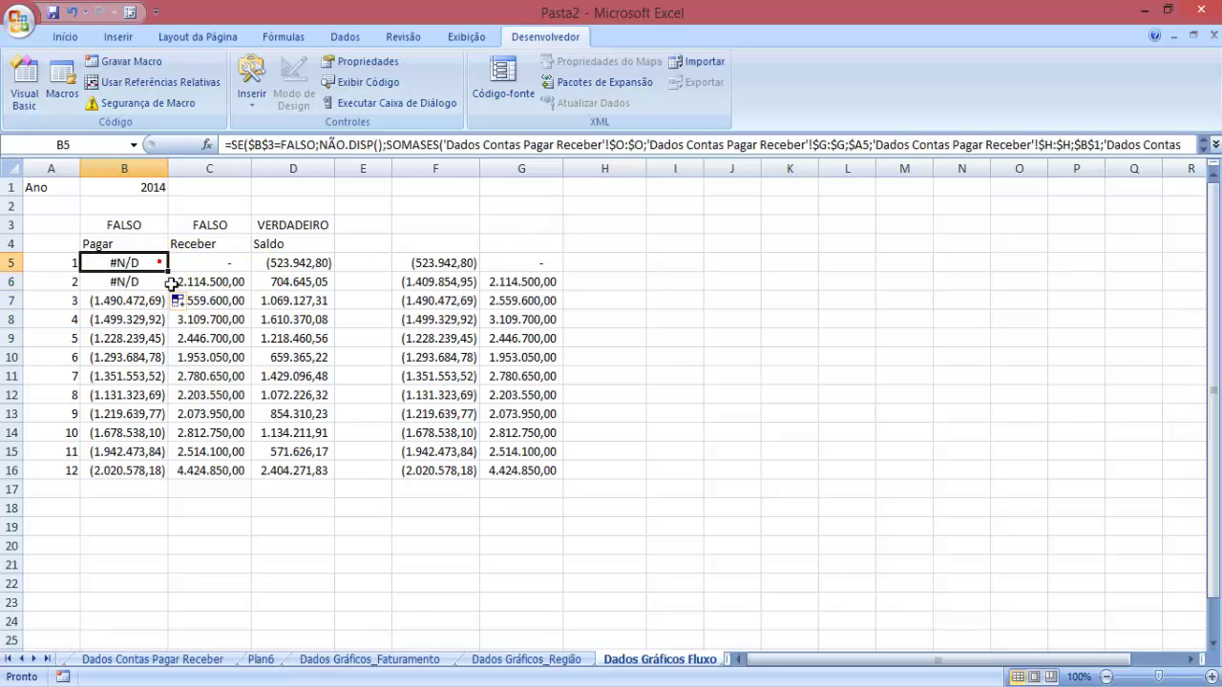
pyautogui.doubleClick(170, 273)
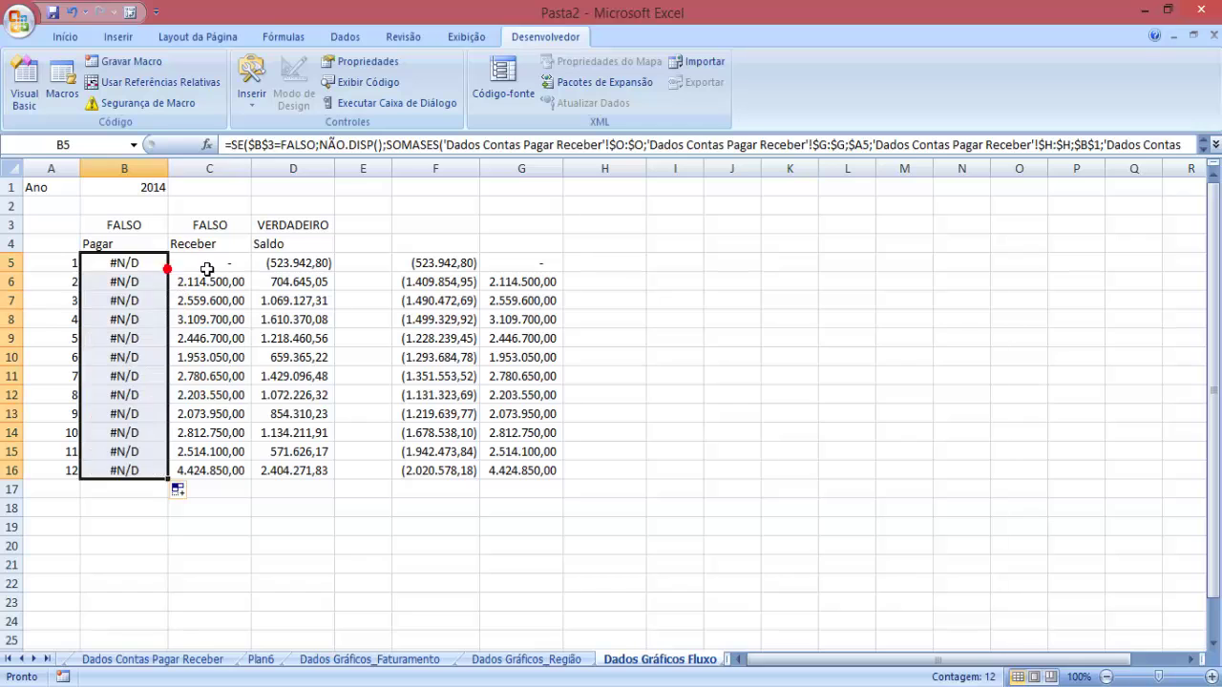
# Wrap the Receber SOMASES formula in C5 in SE($C$3=FALSO;NÃO.DISP();…) and fill it down to C16
pyautogui.click(206, 263)
pyautogui.click(237, 145)
pyautogui.write('se(')
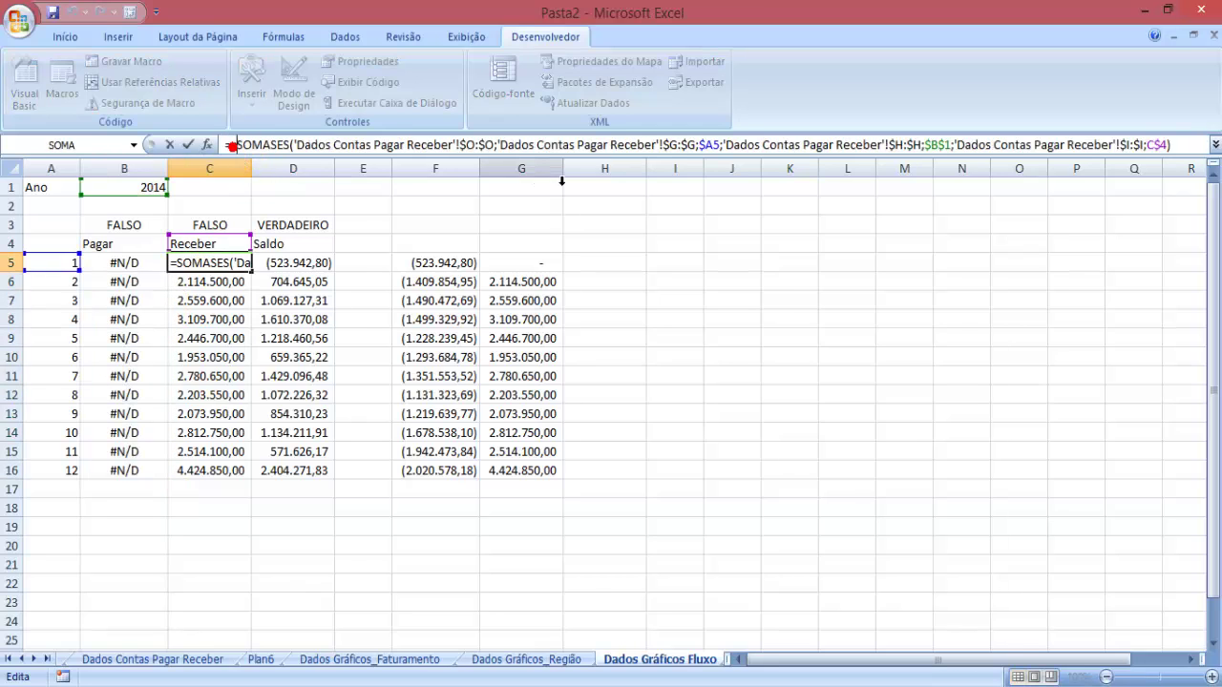
pyautogui.click(185, 230)
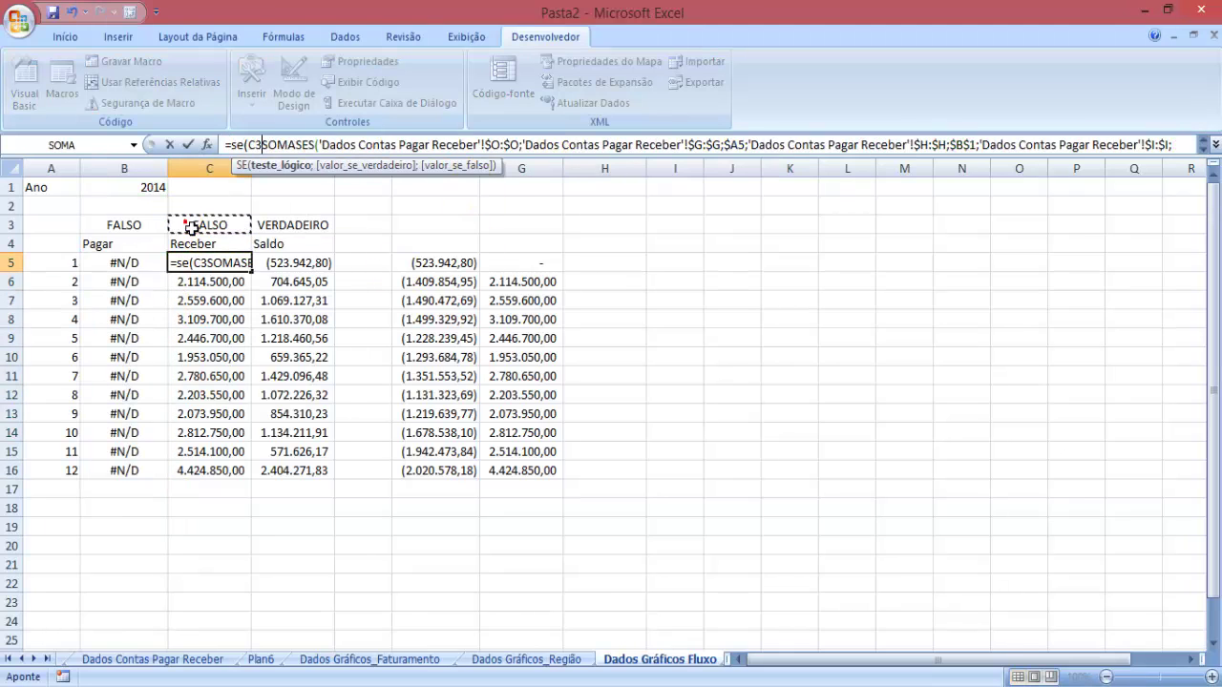
pyautogui.press('F4')
pyautogui.write('=falso;')
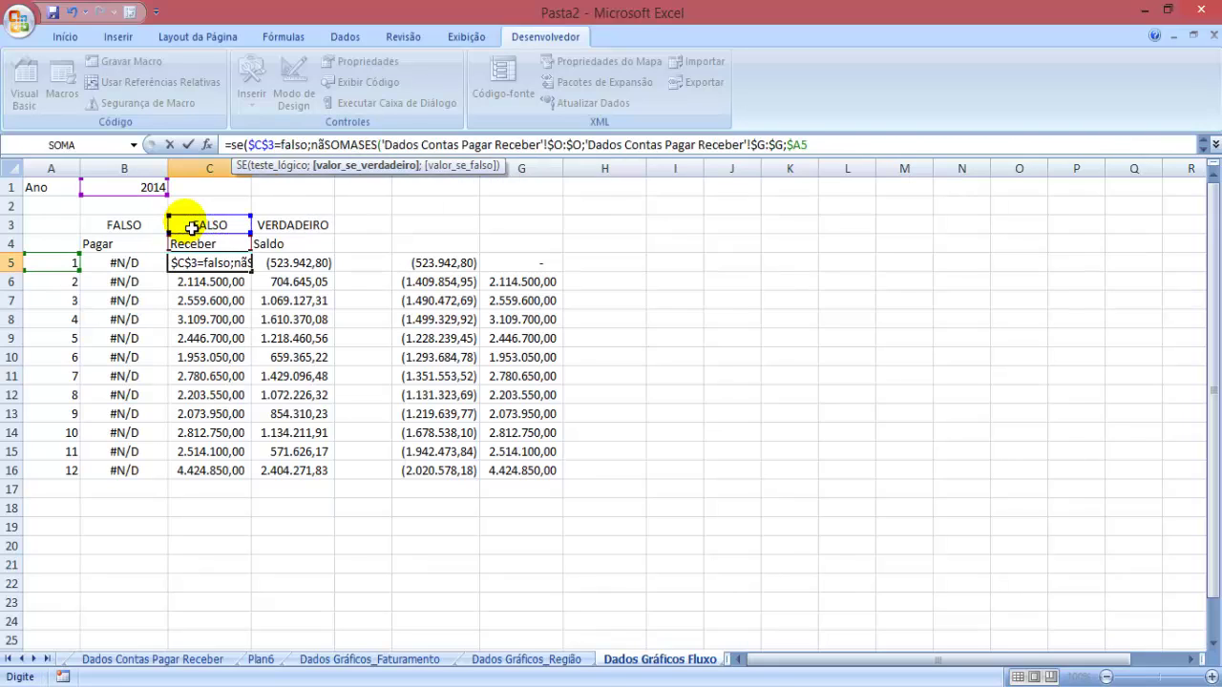
pyautogui.write('nã')
pyautogui.doubleClick(360, 202)
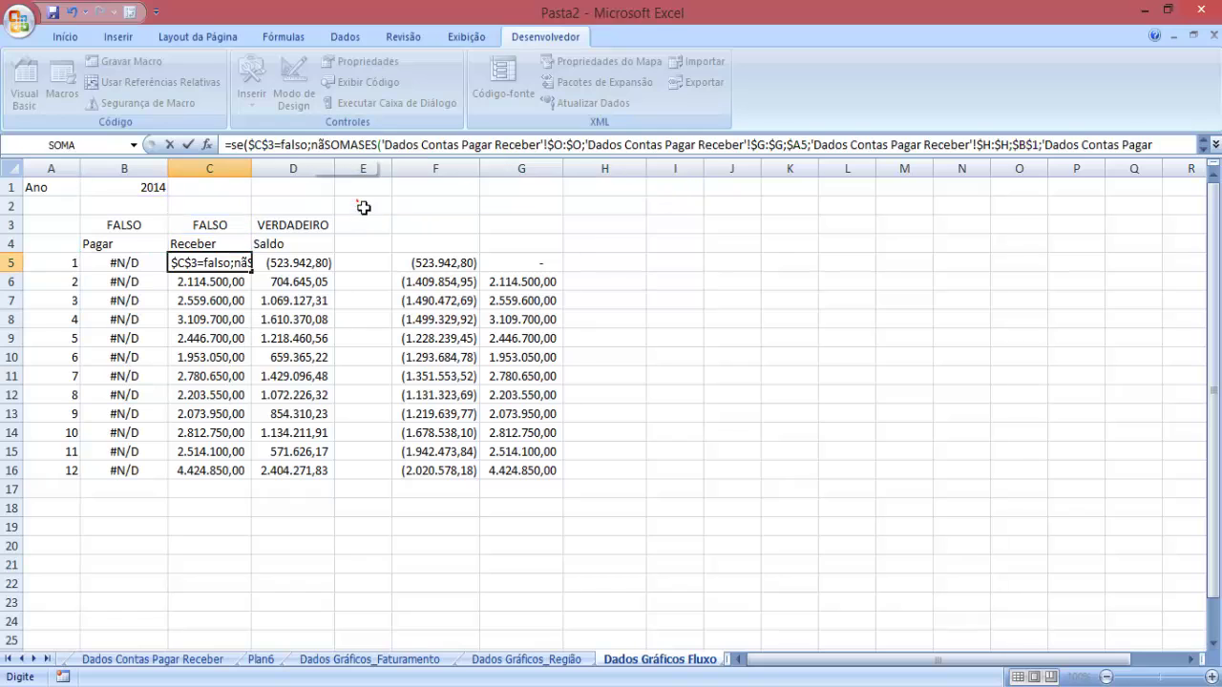
pyautogui.write(');')
pyautogui.press('Return')
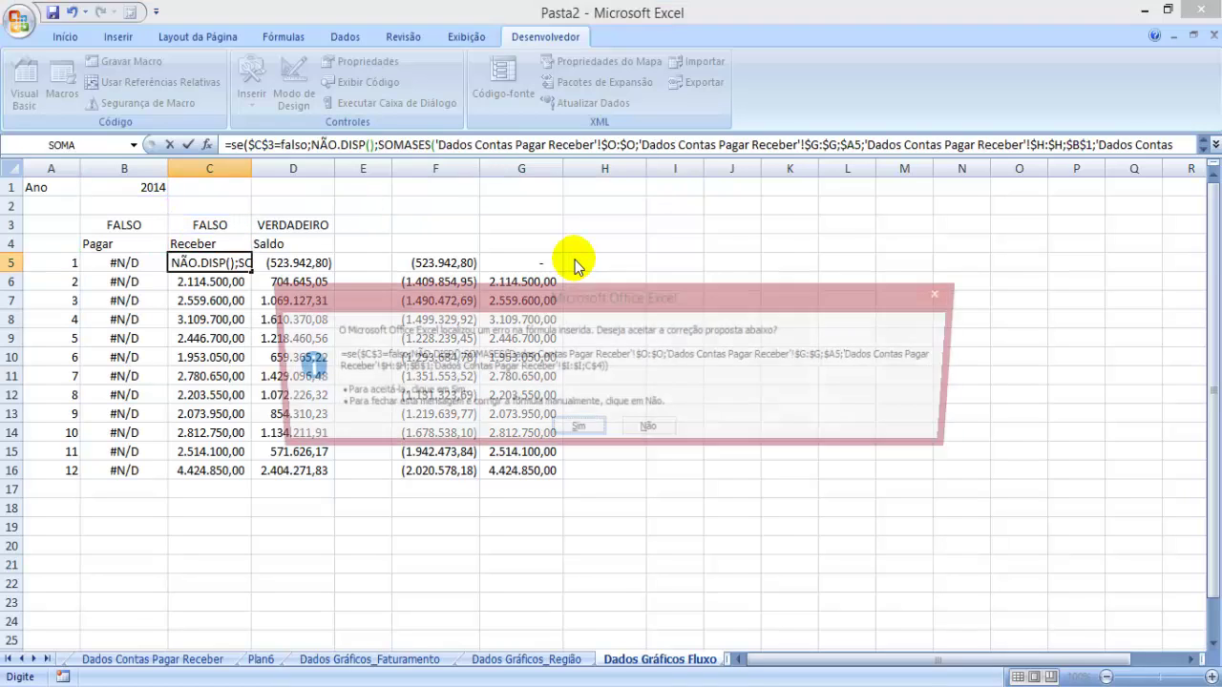
pyautogui.press('Return')
pyautogui.press('Up')
pyautogui.doubleClick(254, 276)
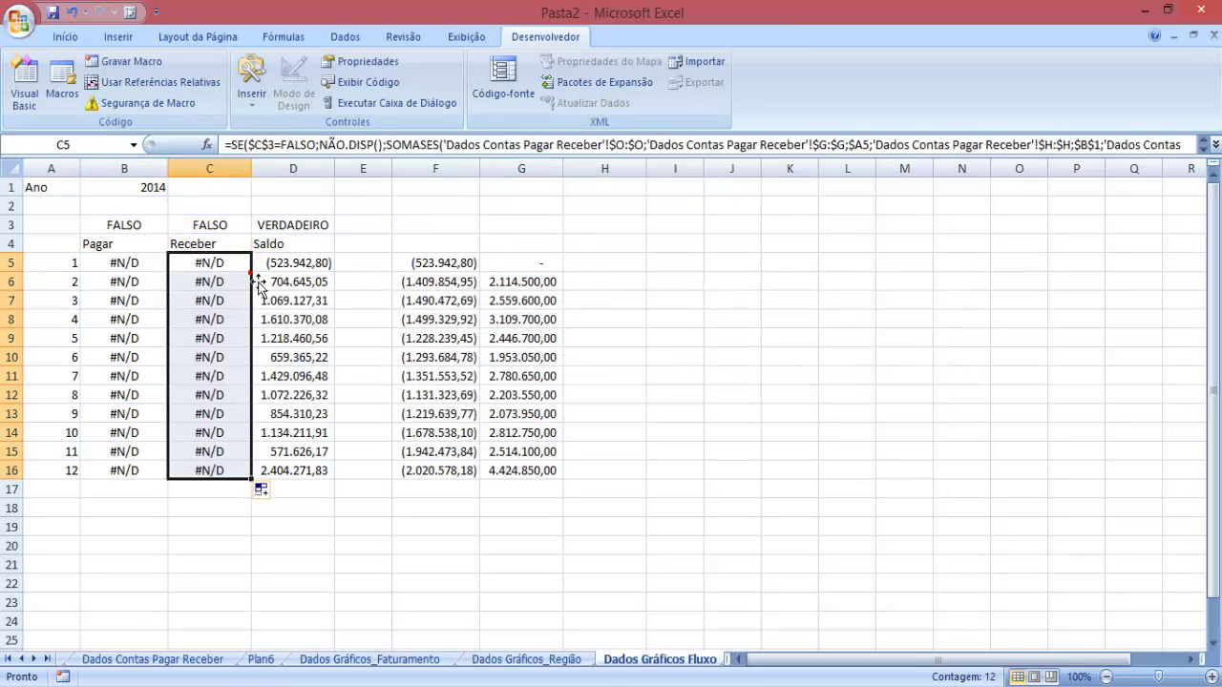
pyautogui.moveTo(434, 267); pyautogui.dragTo(522, 480)
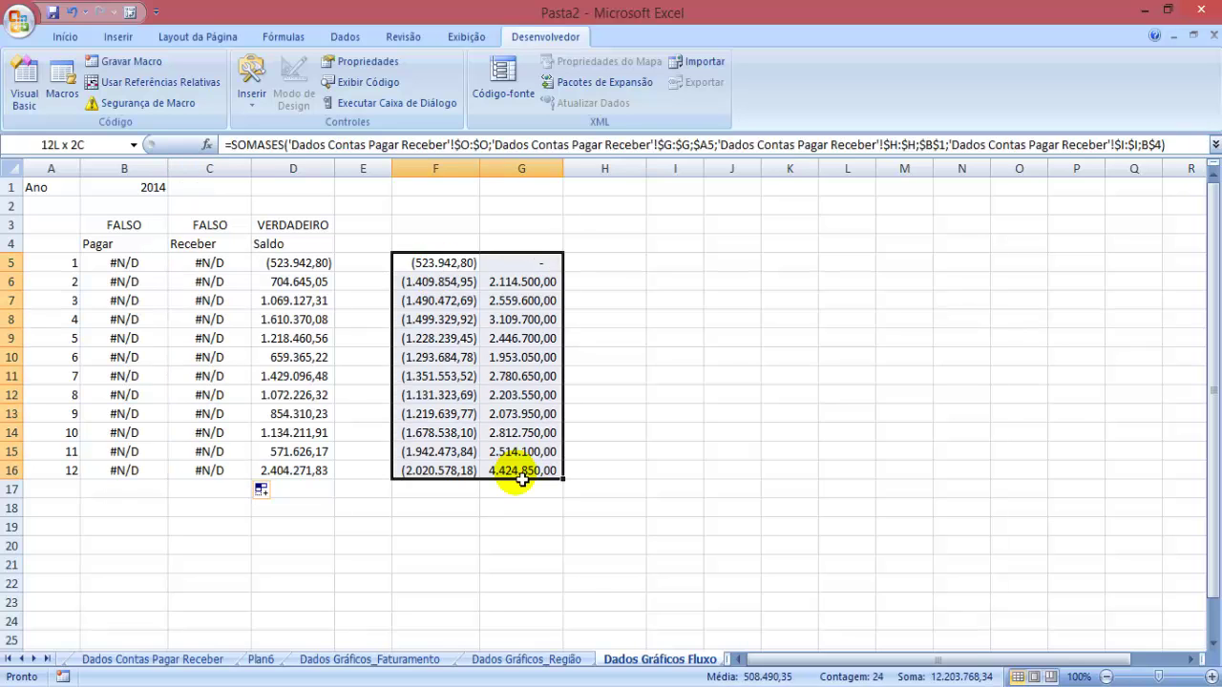
pyautogui.moveTo(310, 269); pyautogui.dragTo(308, 477)
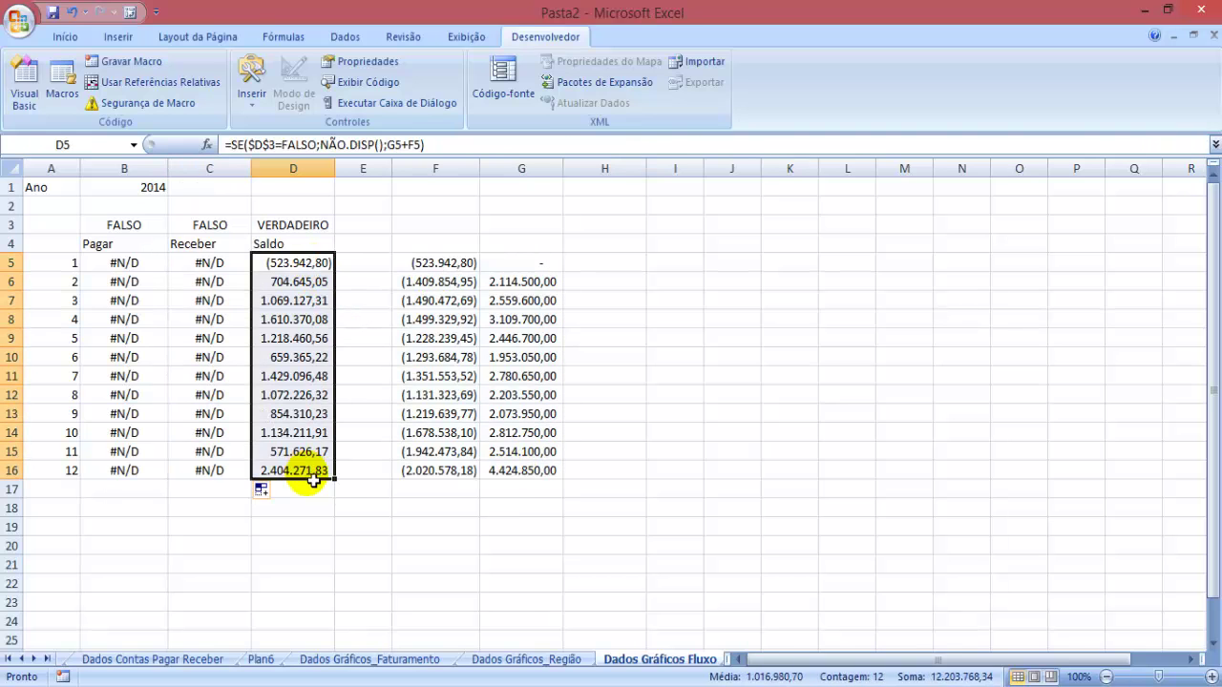
pyautogui.moveTo(318, 265); pyautogui.dragTo(471, 269)
pyautogui.moveTo(208, 264)
pyautogui.mouseDown()
pyautogui.moveTo(142, 456)
pyautogui.moveTo(215, 268)
pyautogui.mouseUp()
pyautogui.click(212, 530)
# Return to the Plan1 sheet and turn on Contas a Pagar, Contas a Receber and Saldo for the Fluxo de Caixa chart
pyautogui.click(178, 665)
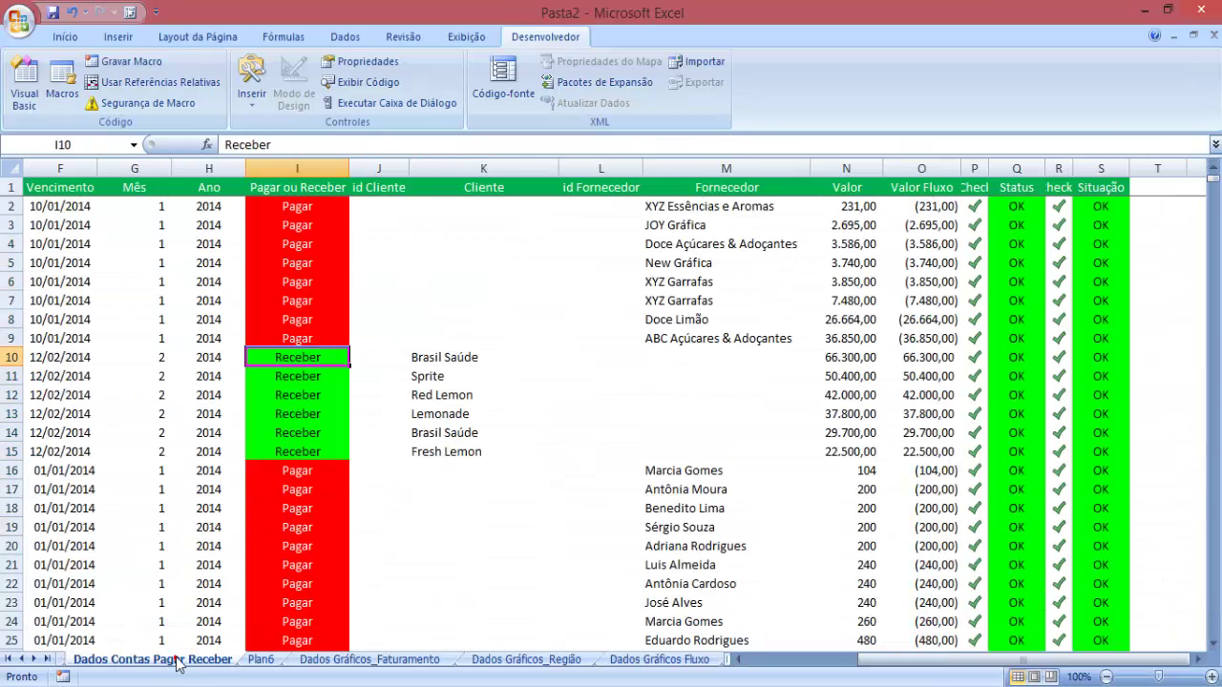
pyautogui.hotkey('ctrl', 'pageup')
pyautogui.hotkey('ctrl', 'pageup')
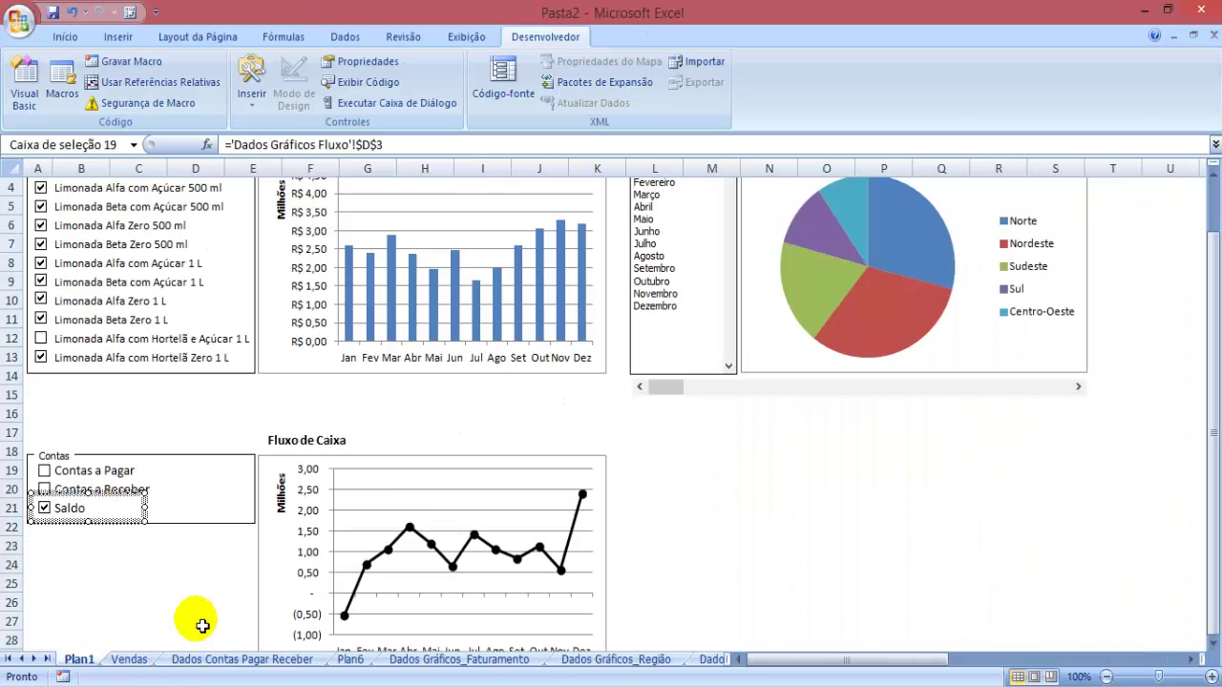
pyautogui.click(432, 536)
pyautogui.click(673, 533)
pyautogui.scroll(-2, 675, 540)
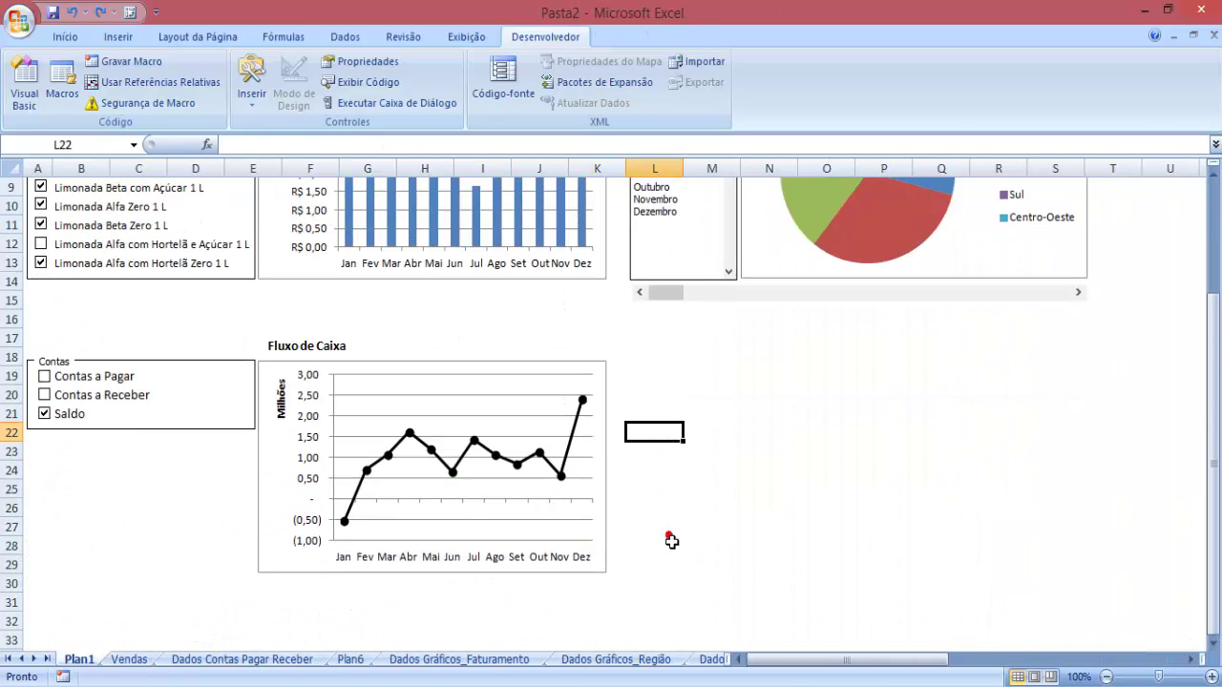
pyautogui.click(75, 418)
pyautogui.click(75, 420)
pyautogui.click(73, 401)
pyautogui.click(74, 404)
pyautogui.click(76, 384)
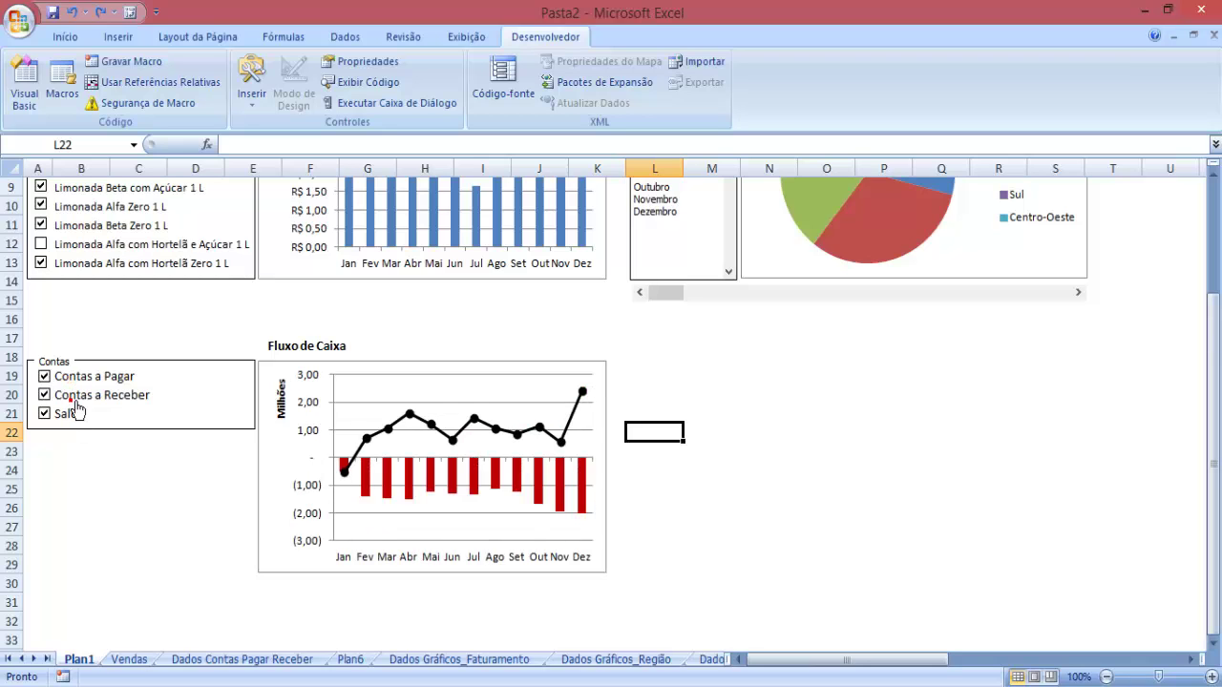
# Turn all three Contas check boxes off and back on to test the Fluxo de Caixa chart
pyautogui.click(78, 395)
pyautogui.click(75, 379)
pyautogui.click(74, 419)
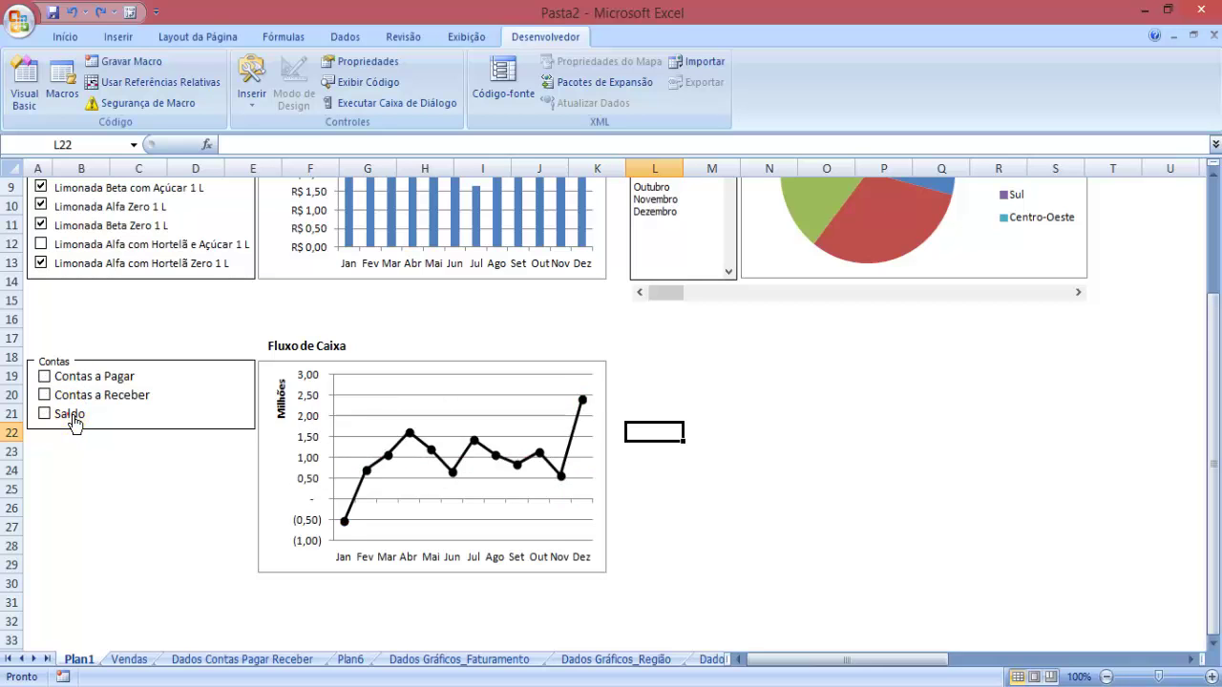
pyautogui.click(75, 417)
pyautogui.click(77, 395)
pyautogui.click(72, 377)
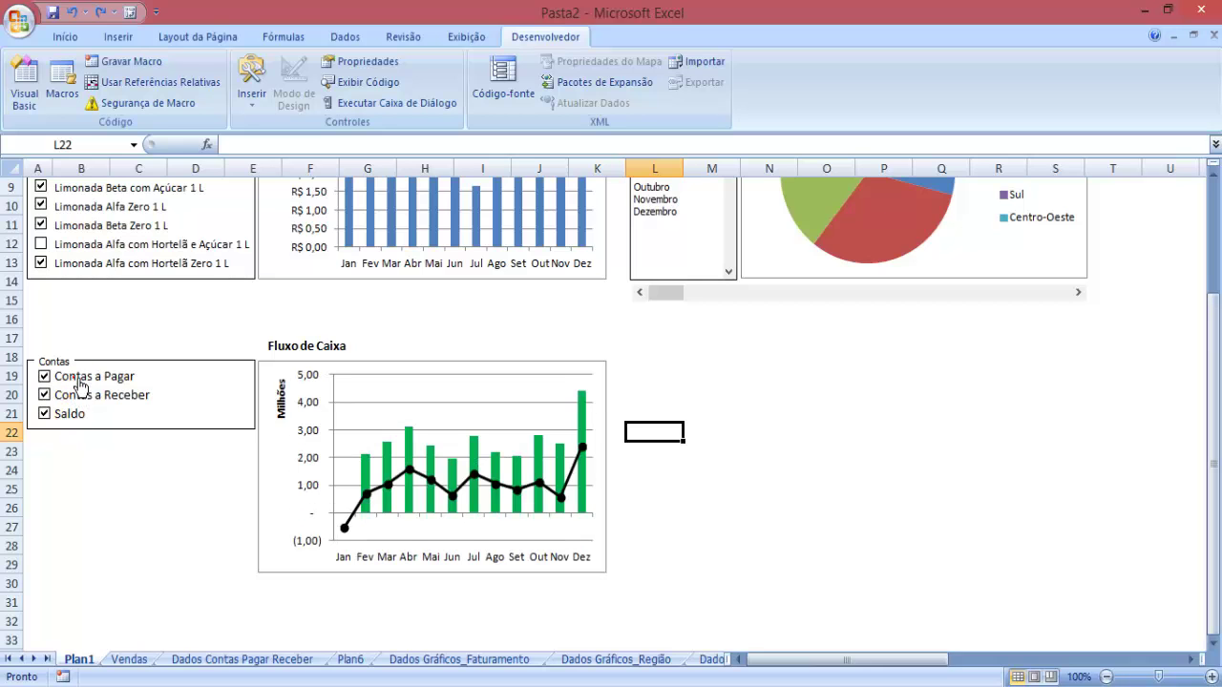
pyautogui.click(92, 468)
pyautogui.scroll(3, 90, 468)
pyautogui.scroll(-2, 669, 487)
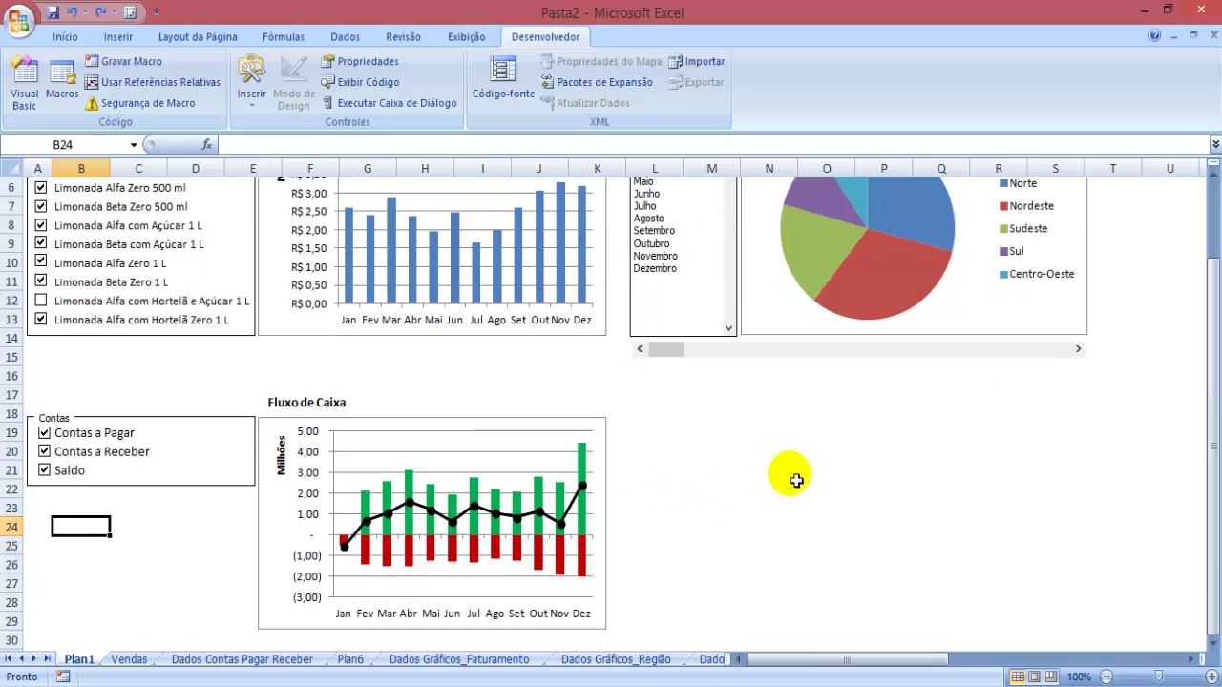
pyautogui.scroll(2, 837, 417)
pyautogui.scroll(-2, 830, 439)
pyautogui.moveTo(735, 389); pyautogui.dragTo(1086, 659)
# Include the product Limonada Alfa com Hortelã e Açúcar 1 L in the Faturamento chart
pyautogui.scroll(2, 705, 504)
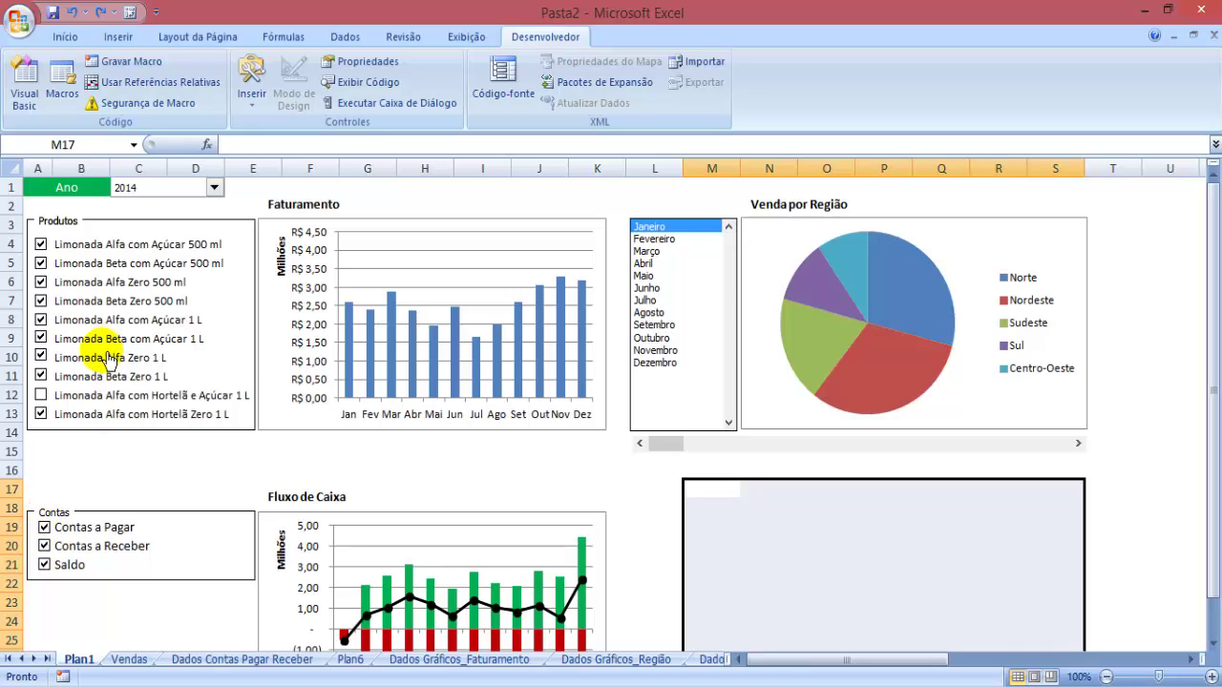
pyautogui.click(103, 400)
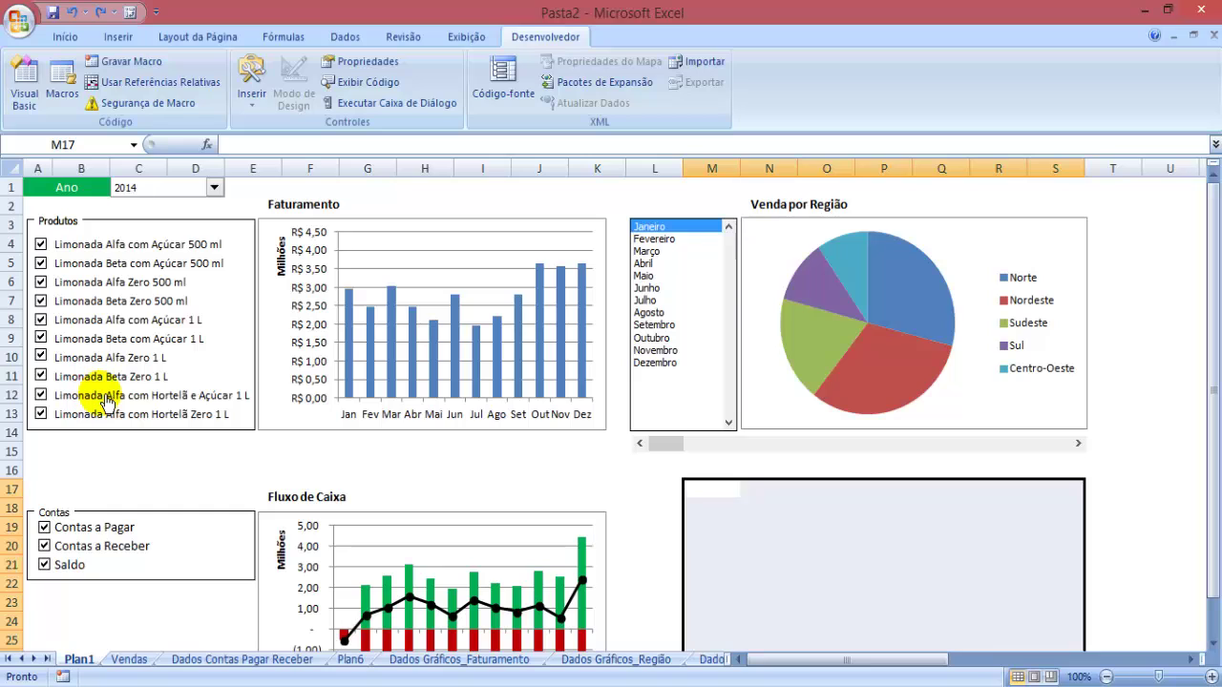